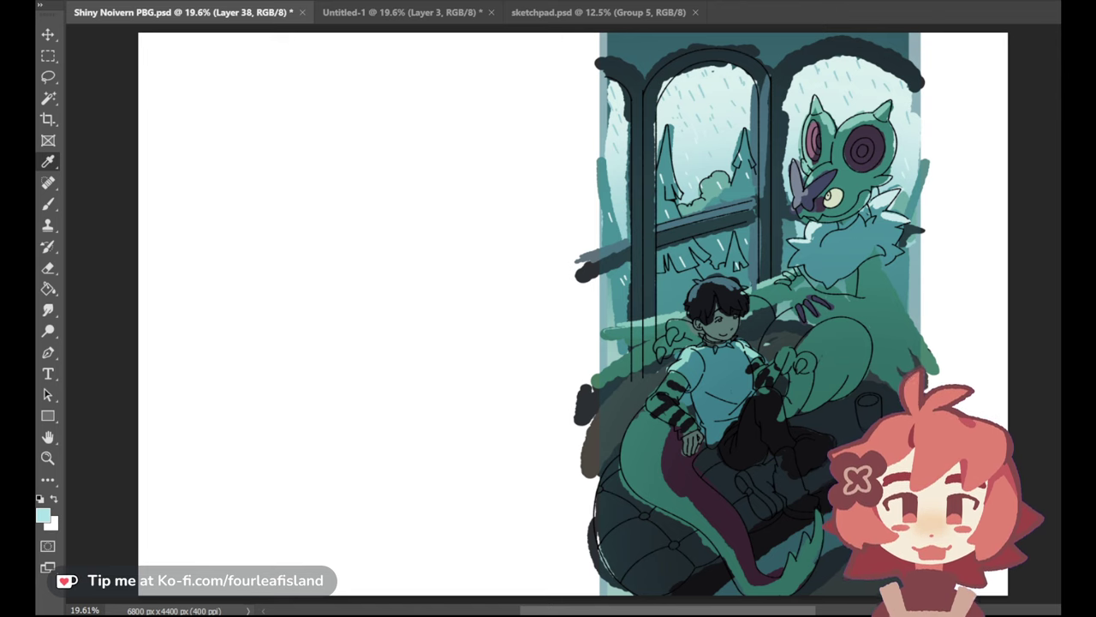
Hide the colour layers and show the reference images and the grey sketch beneath the line art
key("ctrl+comma")
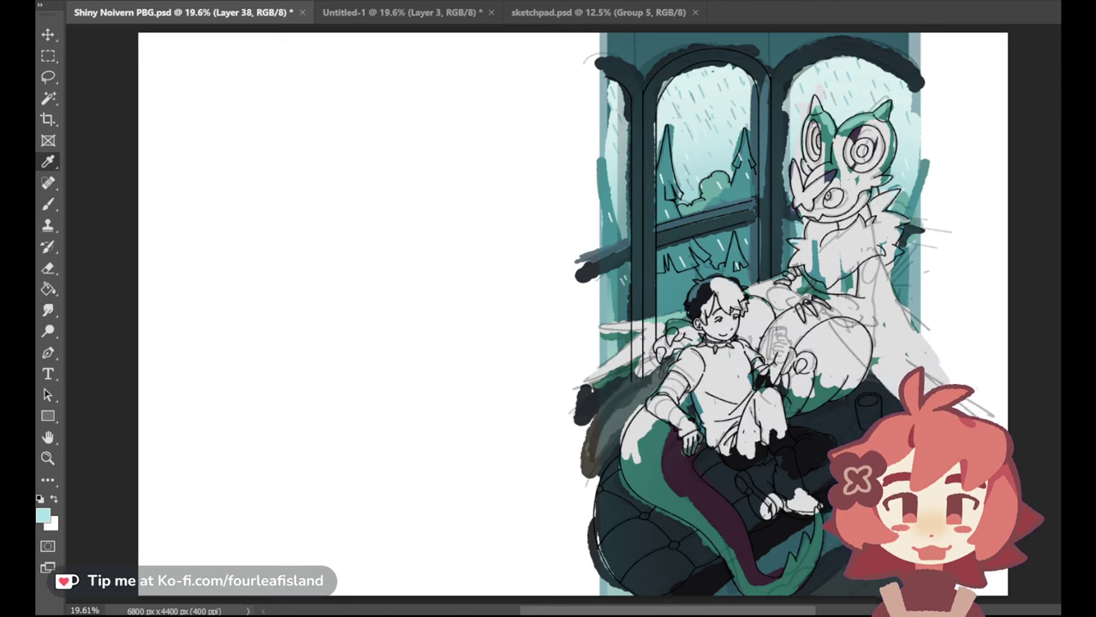
key("ctrl+comma")
key("ctrl+comma")
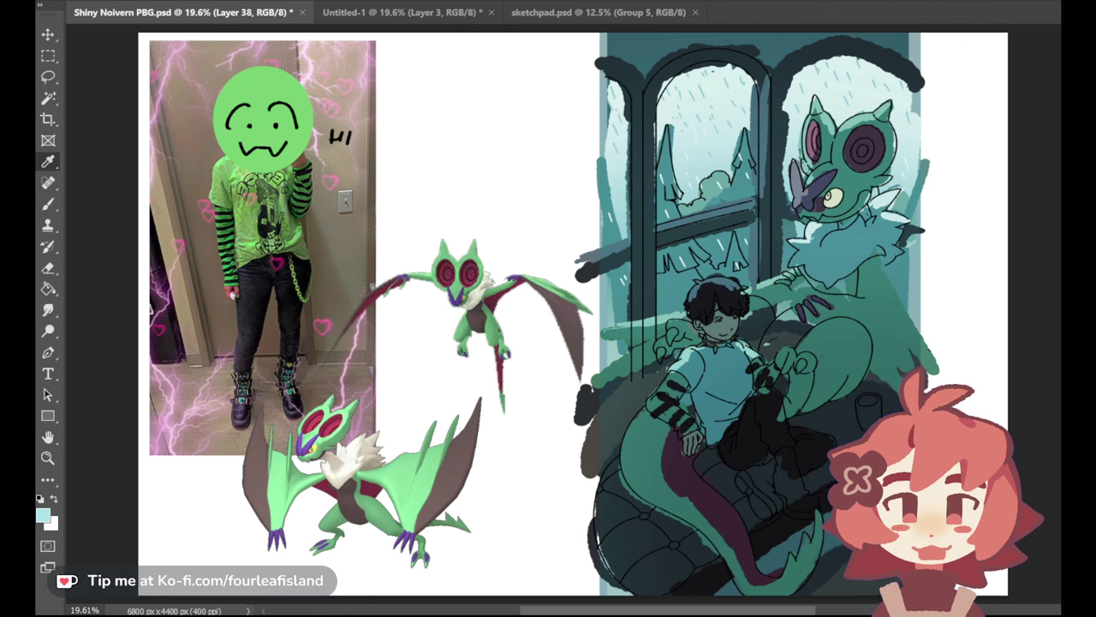
key("ctrl+comma")
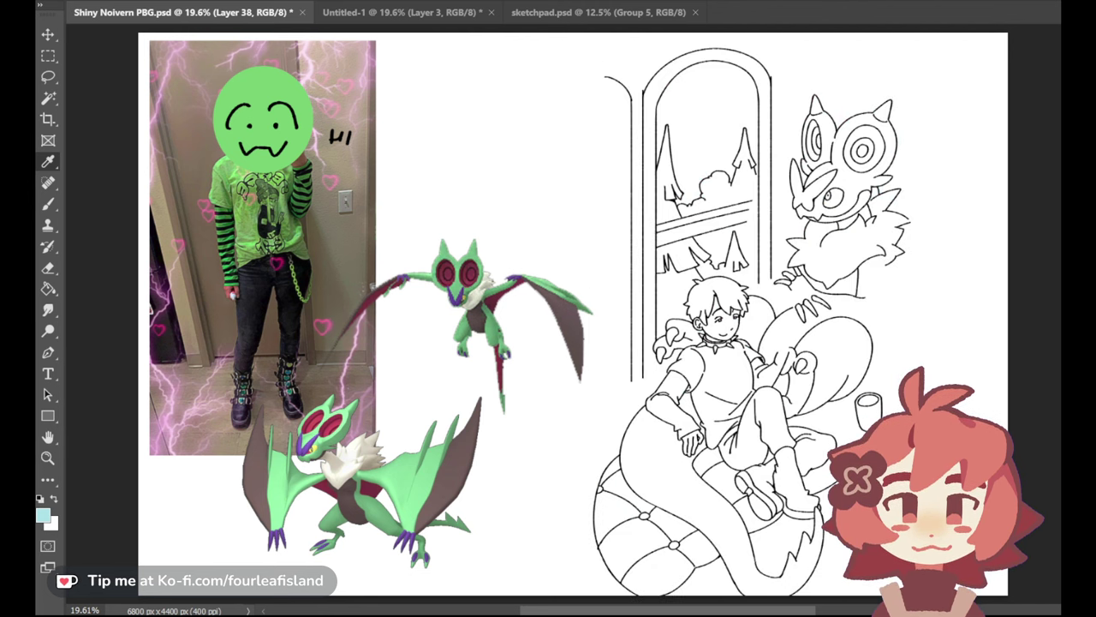
key("ctrl+comma")
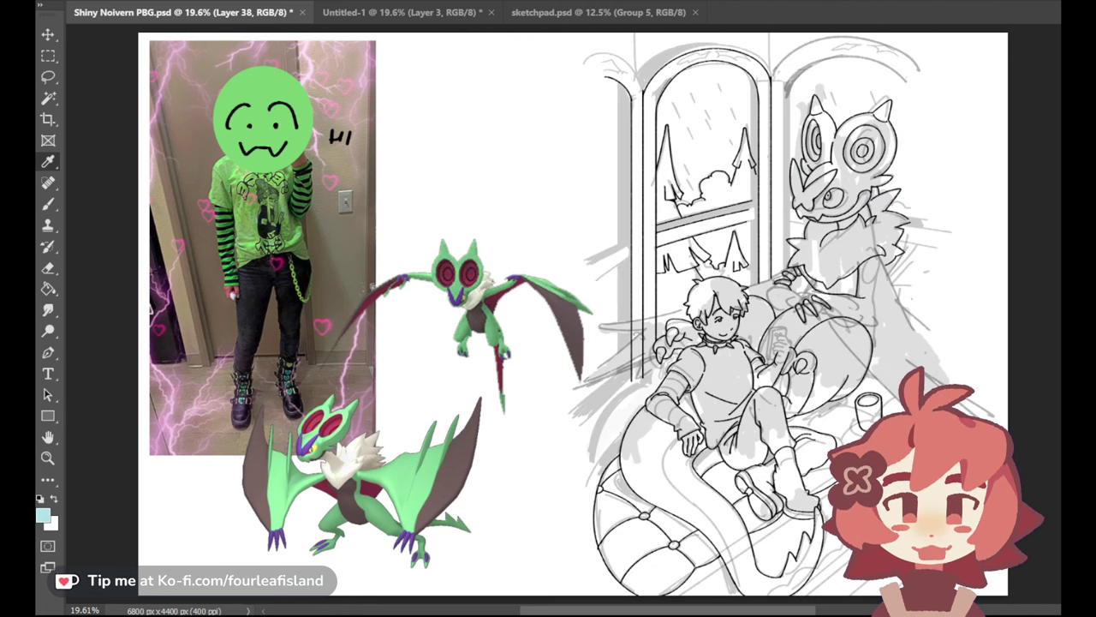
With a black brush, ink the upper wing edge behind the boy's head, from his hair to the Noivern's hand
left_click(48, 203)
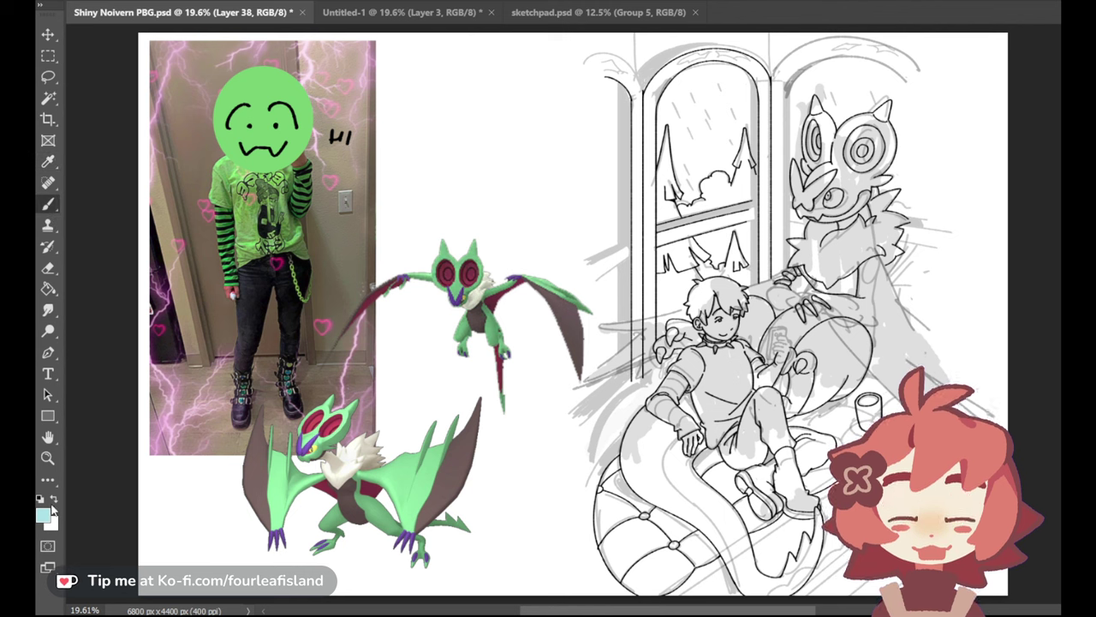
left_click(40, 498)
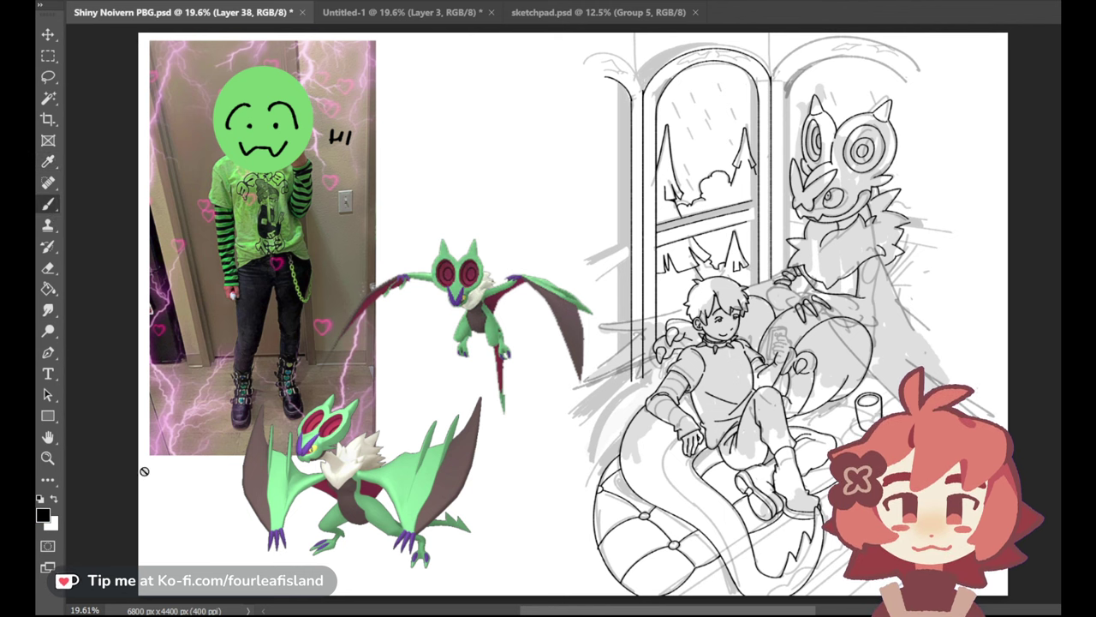
left_click(48, 458)
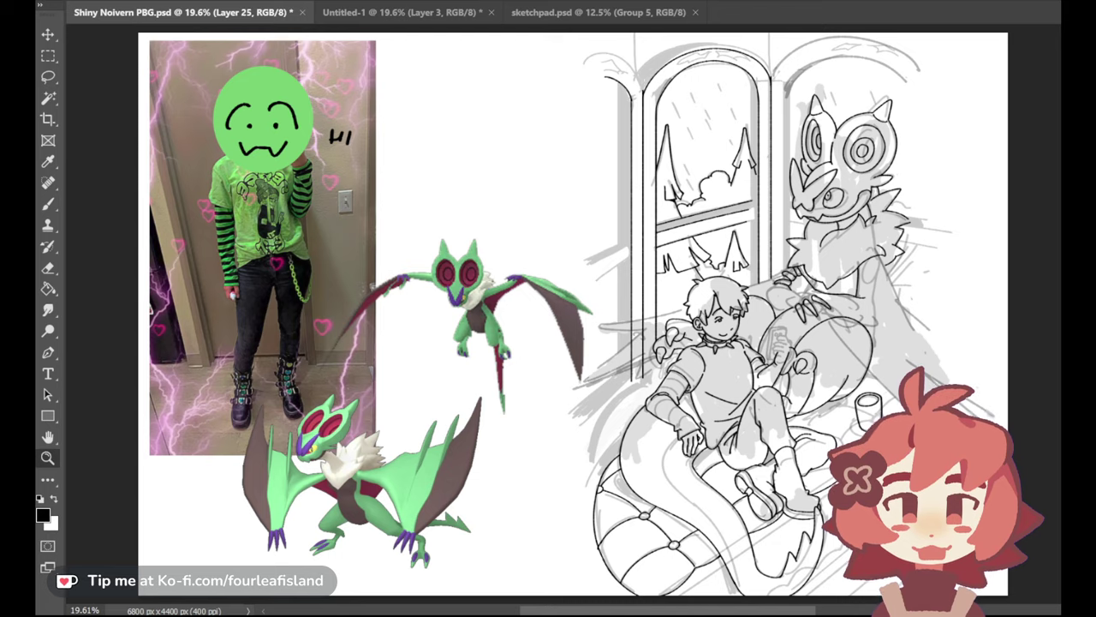
left_click(765, 280)
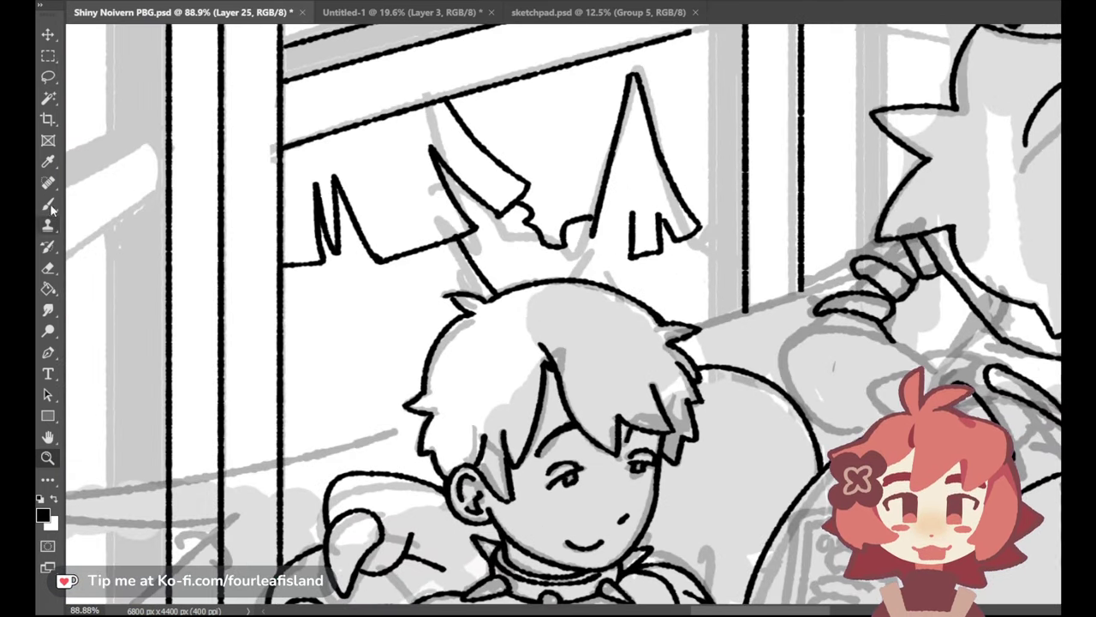
left_click(49, 206)
left_click_drag(699, 328, 839, 276)
key("ctrl+z")
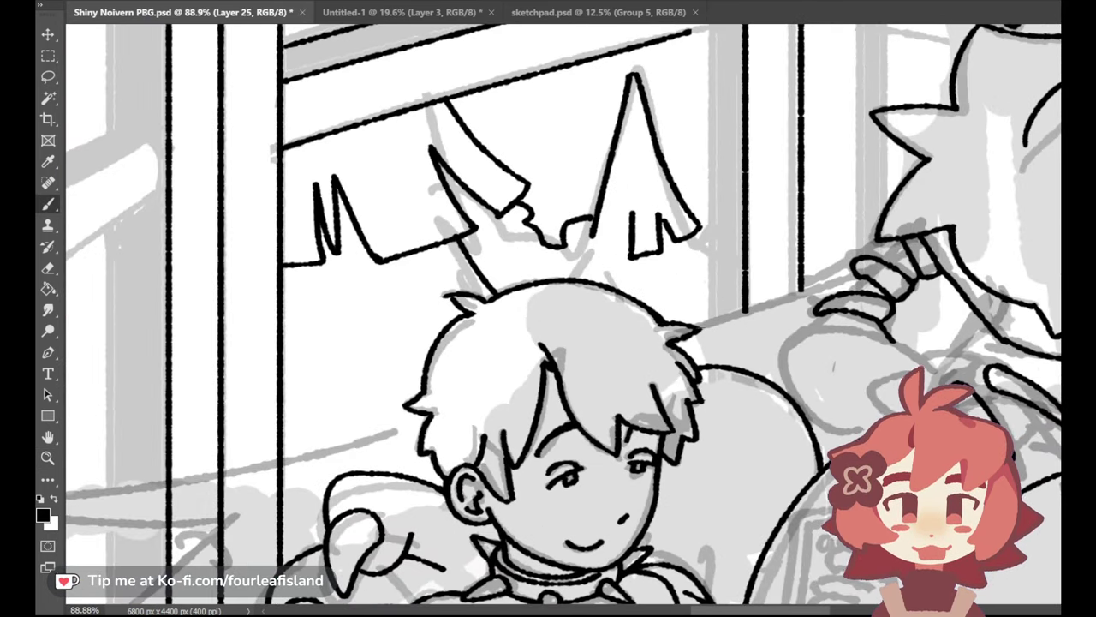
left_click_drag(698, 328, 848, 281)
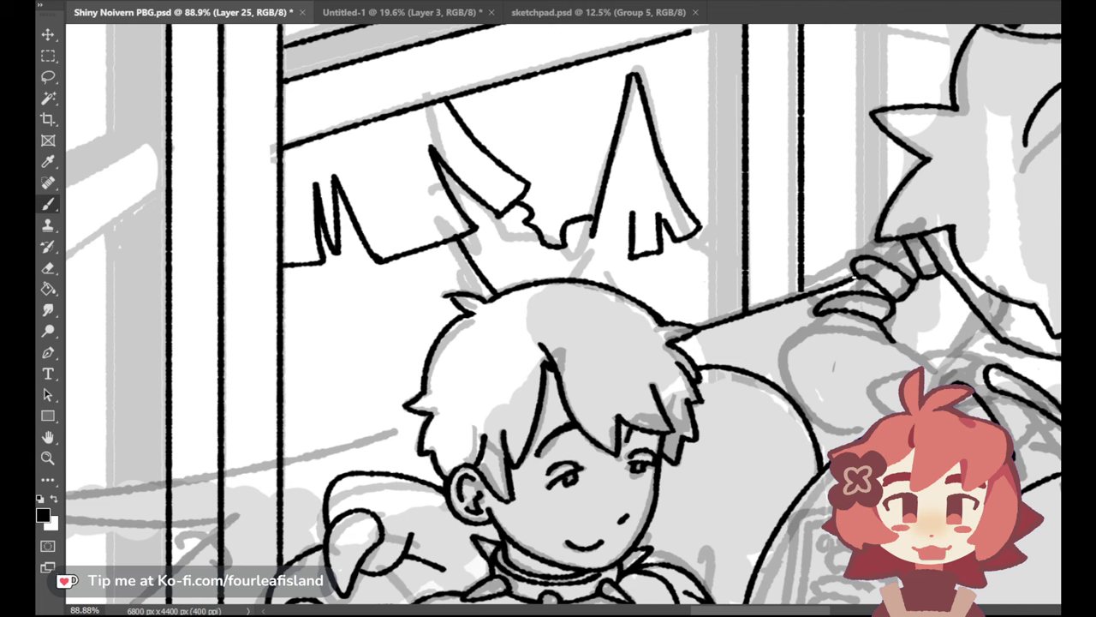
key("ctrl+z")
left_click_drag(696, 328, 839, 280)
key("ctrl+z")
left_click_drag(698, 327, 848, 275)
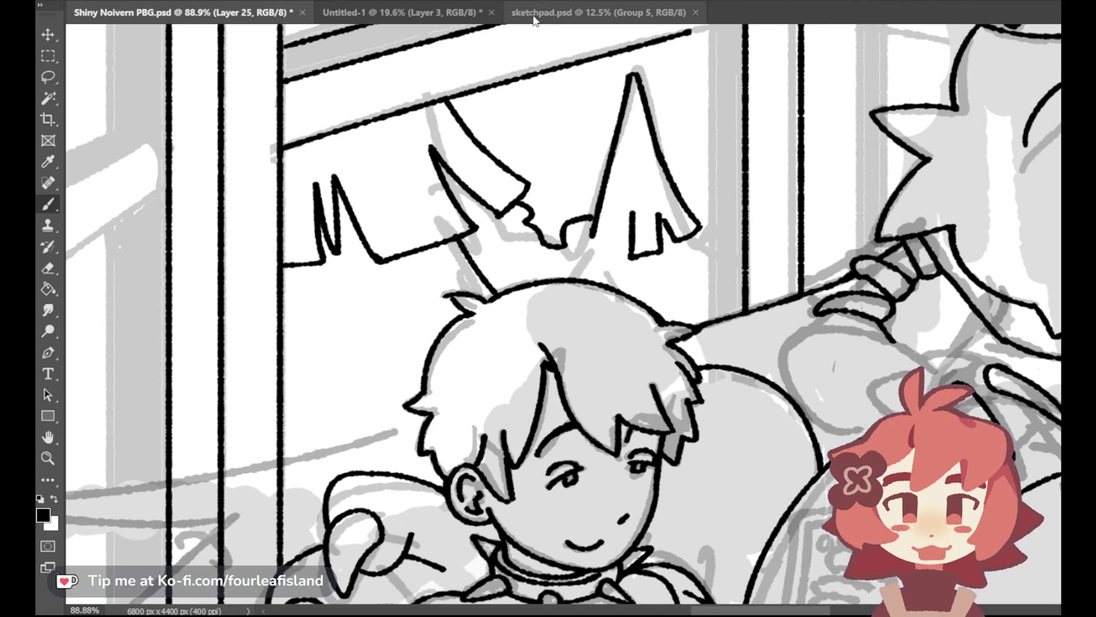
Switch to the Untitled-1 document and draw a round cat head with two pointed ears
left_click(471, 12)
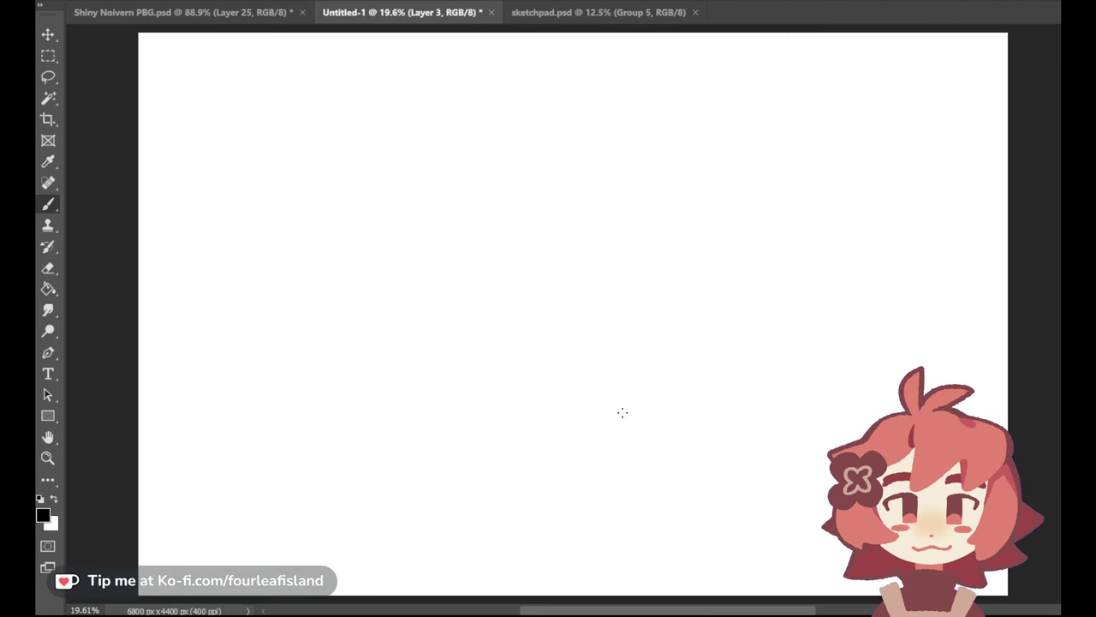
mouse_move(514, 297)
left_mouse_down()
mouse_move(506, 314)
mouse_move(543, 333)
left_mouse_up()
key("ctrl+z")
mouse_move(549, 277)
left_mouse_down()
mouse_move(592, 320)
mouse_move(564, 277)
mouse_move(591, 336)
mouse_move(588, 279)
left_mouse_up()
key("ctrl+z")
key("ctrl+z")
mouse_move(577, 281)
left_mouse_down()
mouse_move(542, 287)
mouse_move(607, 315)
mouse_move(574, 280)
mouse_move(557, 340)
mouse_move(590, 285)
mouse_move(556, 281)
mouse_move(569, 281)
mouse_move(554, 263)
mouse_move(609, 293)
left_mouse_up()
key("ctrl+z")
key("ctrl+z")
key("ctrl+z")
mouse_move(545, 272)
left_mouse_down()
mouse_move(552, 287)
mouse_move(603, 289)
left_mouse_up()
key("ctrl+z")
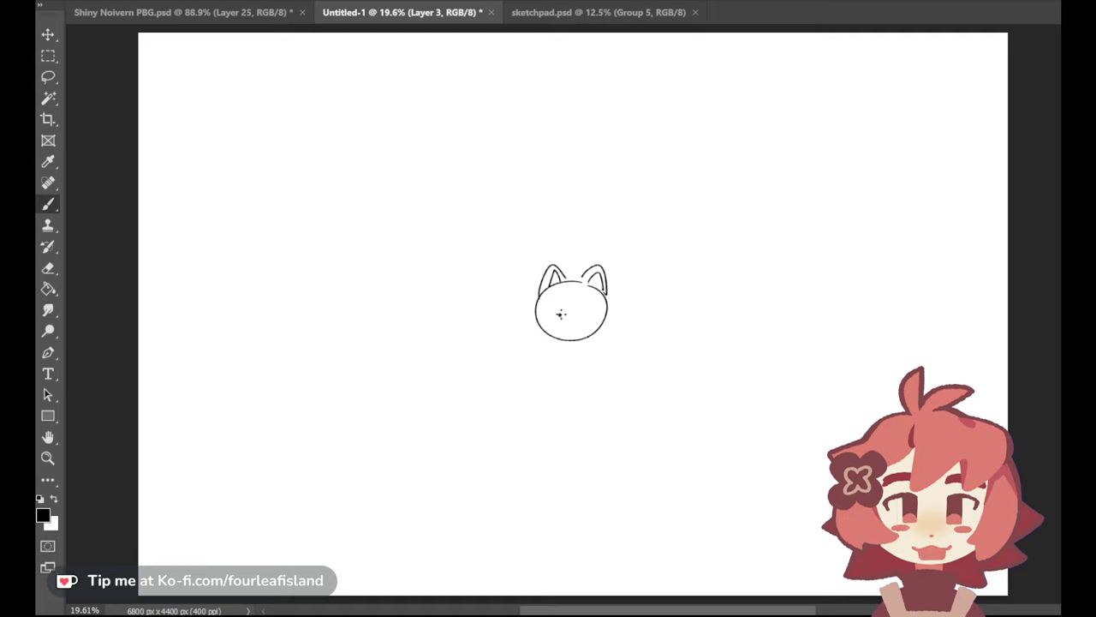
Draw the cat's face with dot eyes, a small nose and mouth, and whiskers on both cheeks
key("ctrl+z")
left_click(593, 312)
left_click_drag(574, 322, 609, 318)
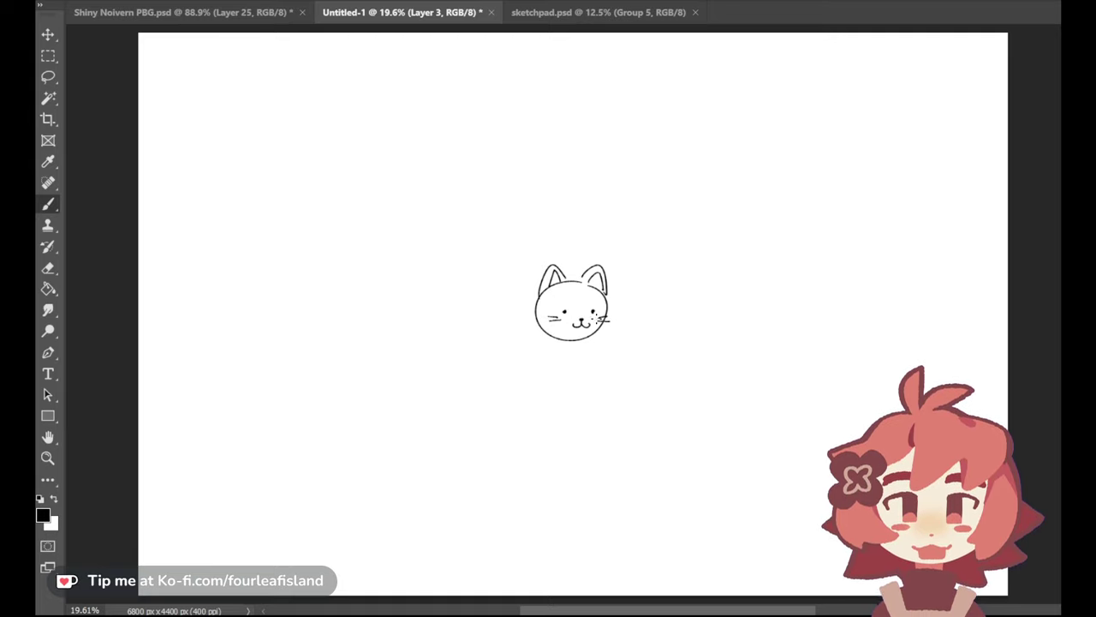
Draw the cat's outstretched front paws, arched body, hind leg and raised tail with a marked tip
mouse_move(536, 346)
left_mouse_down()
mouse_move(580, 368)
mouse_move(560, 343)
mouse_move(625, 354)
mouse_move(598, 332)
left_mouse_up()
left_click_drag(482, 275, 472, 320)
key("ctrl+z")
left_click_drag(486, 273, 516, 208)
key("ctrl+z")
mouse_move(470, 263)
left_mouse_down()
mouse_move(482, 209)
mouse_move(494, 212)
mouse_move(492, 257)
mouse_move(532, 274)
mouse_move(504, 317)
mouse_move(533, 323)
mouse_move(533, 310)
mouse_move(504, 348)
mouse_move(495, 339)
mouse_move(533, 351)
left_mouse_up()
key("ctrl+z")
key("ctrl+z")
key("ctrl+z")
key("ctrl+z")
key("ctrl+z")
key("ctrl+z")
left_click_drag(473, 226, 489, 231)
Draw the long side line of a tall rectangular outline, running down across the cat's tail and body
left_click_drag(488, 160, 508, 317)
key("ctrl+z")
left_click(490, 155, "shift")
mouse_move(486, 159)
left_mouse_down()
mouse_move(554, 146)
mouse_move(591, 261)
mouse_move(504, 325)
left_mouse_up()
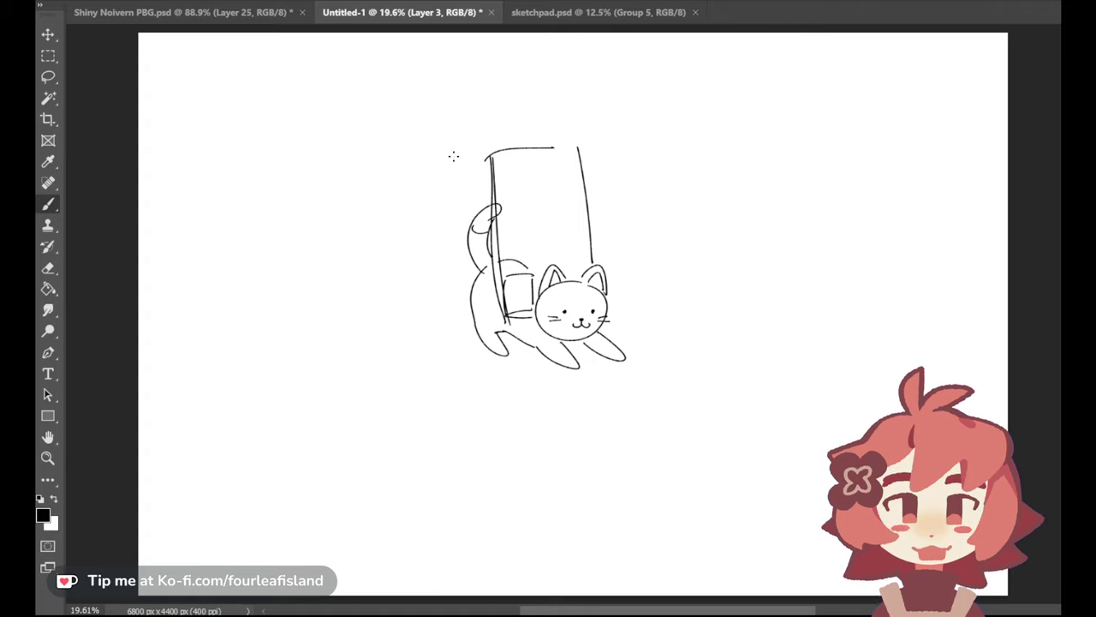
Return to Shiny Noivern PBG.psd and ink the outline of the Noivern's wrist and hand above its thigh
left_click(250, 16)
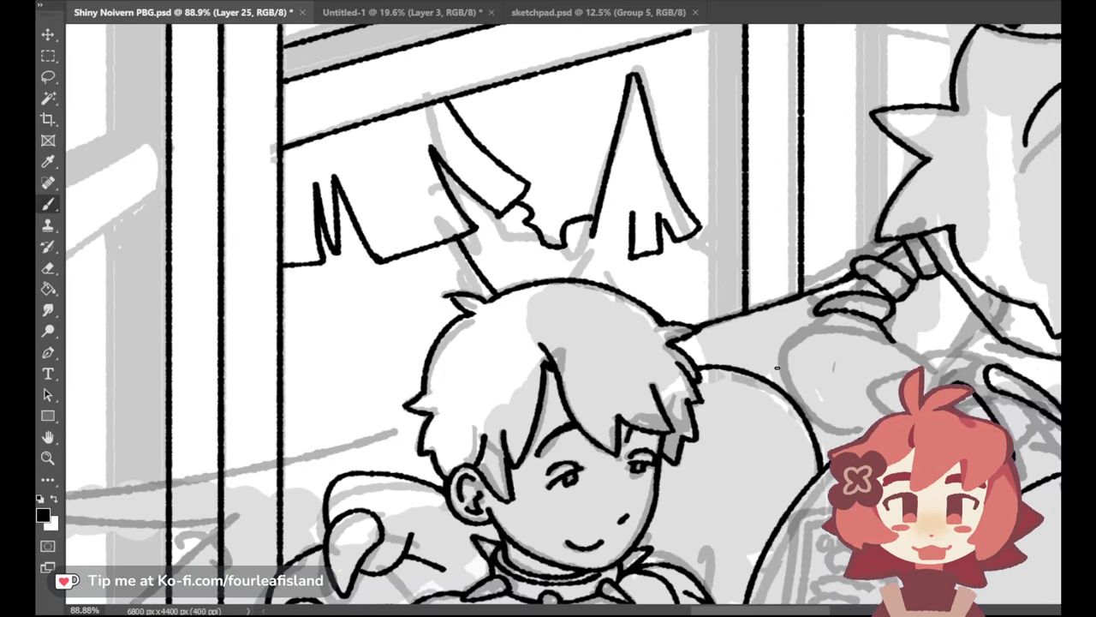
left_click_drag(821, 330, 920, 353)
key("ctrl+z")
key("ctrl+z")
mouse_move(828, 328)
left_mouse_down()
mouse_move(924, 358)
mouse_move(913, 354)
left_mouse_up()
key("ctrl+z")
key("ctrl+z")
left_click_drag(824, 329, 908, 353)
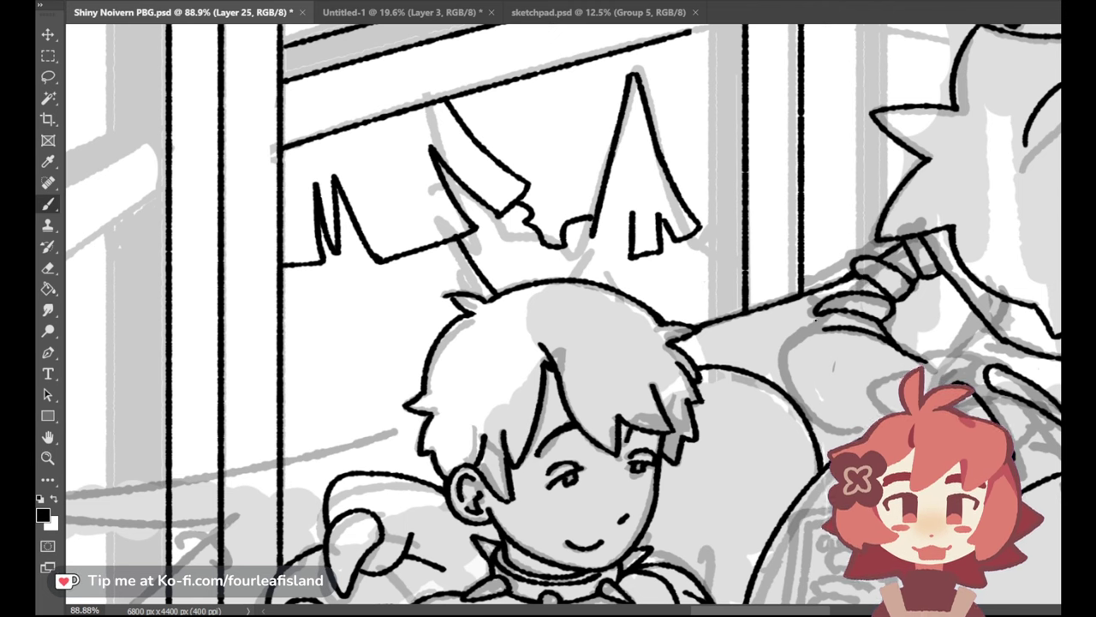
key("ctrl+z")
mouse_move(799, 331)
left_mouse_down()
mouse_move(777, 374)
mouse_move(785, 395)
left_mouse_up()
key("ctrl+z")
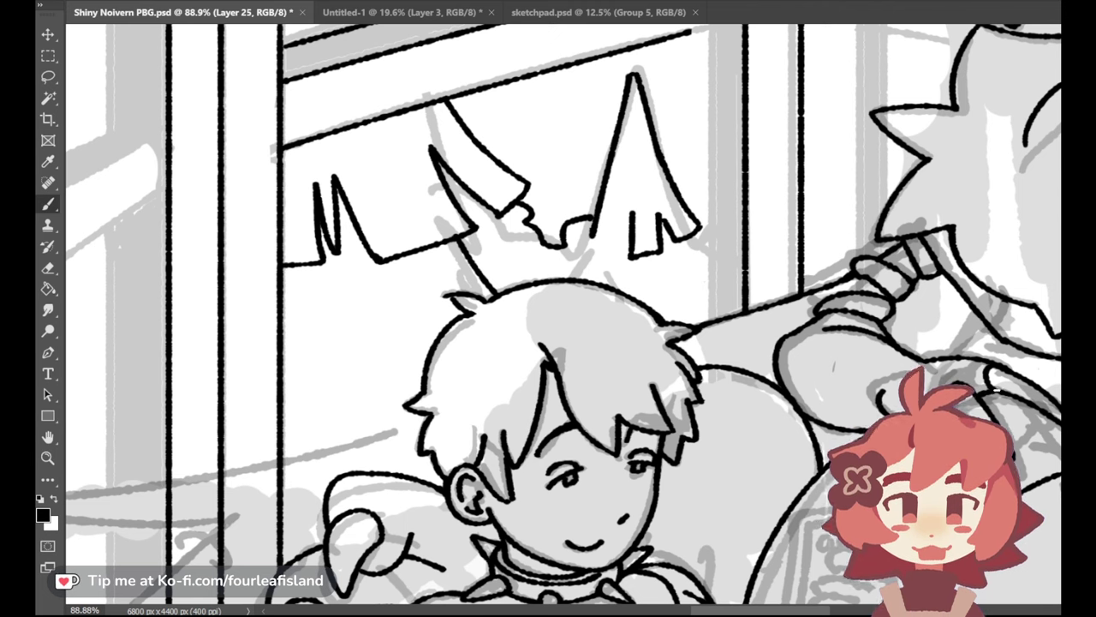
Try to extend the Noivern's thigh outline beyond the tip of its last claw
left_click_drag(702, 610, 742, 611)
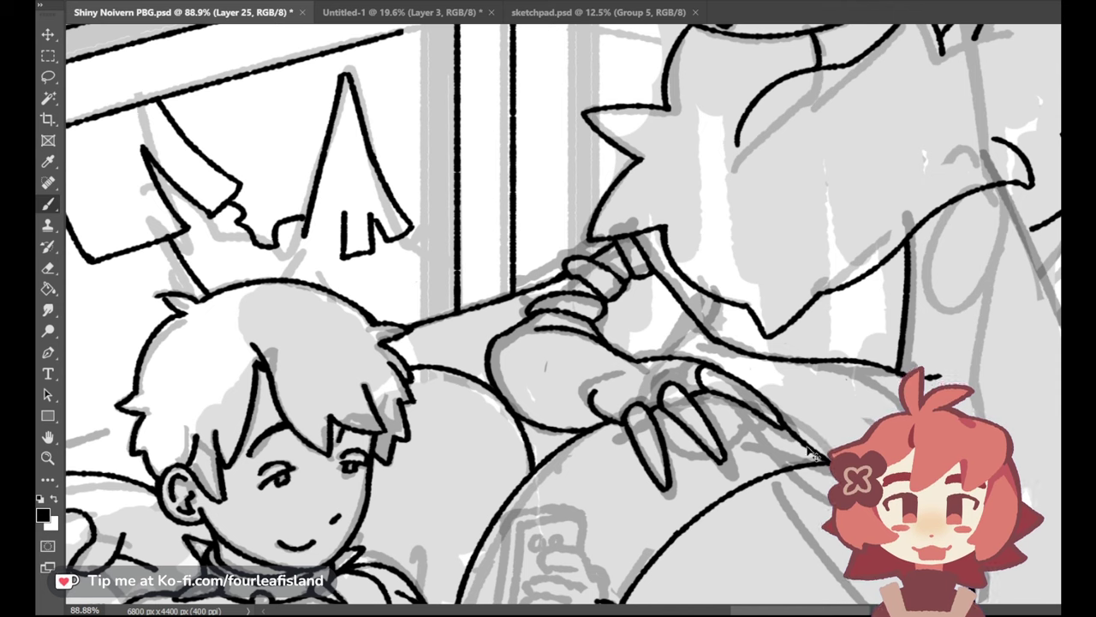
left_click_drag(783, 425, 830, 461)
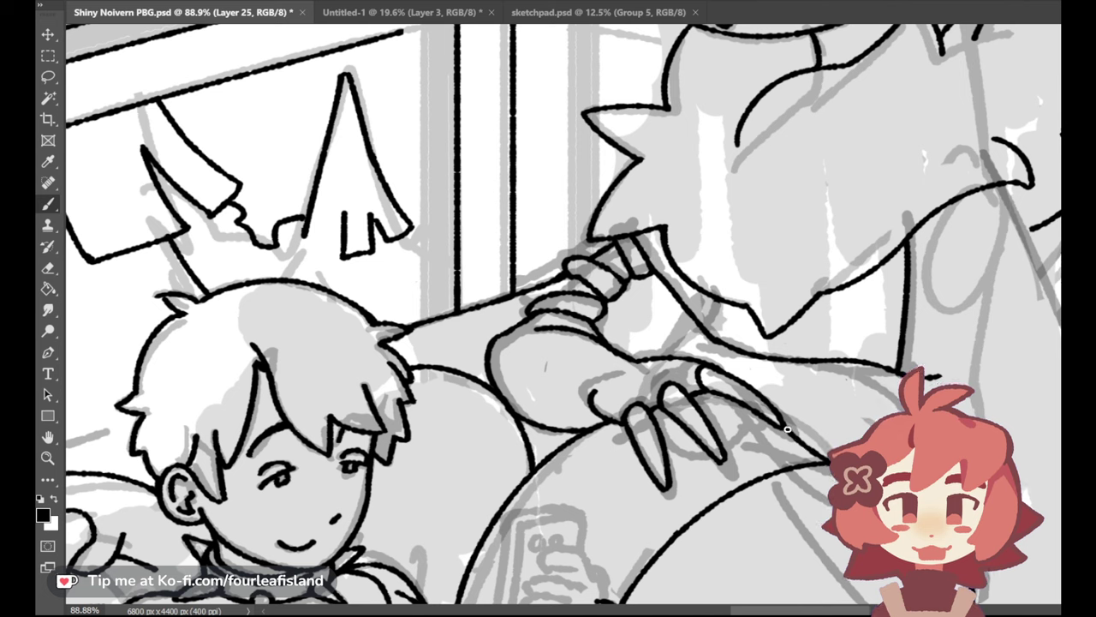
key("ctrl+z")
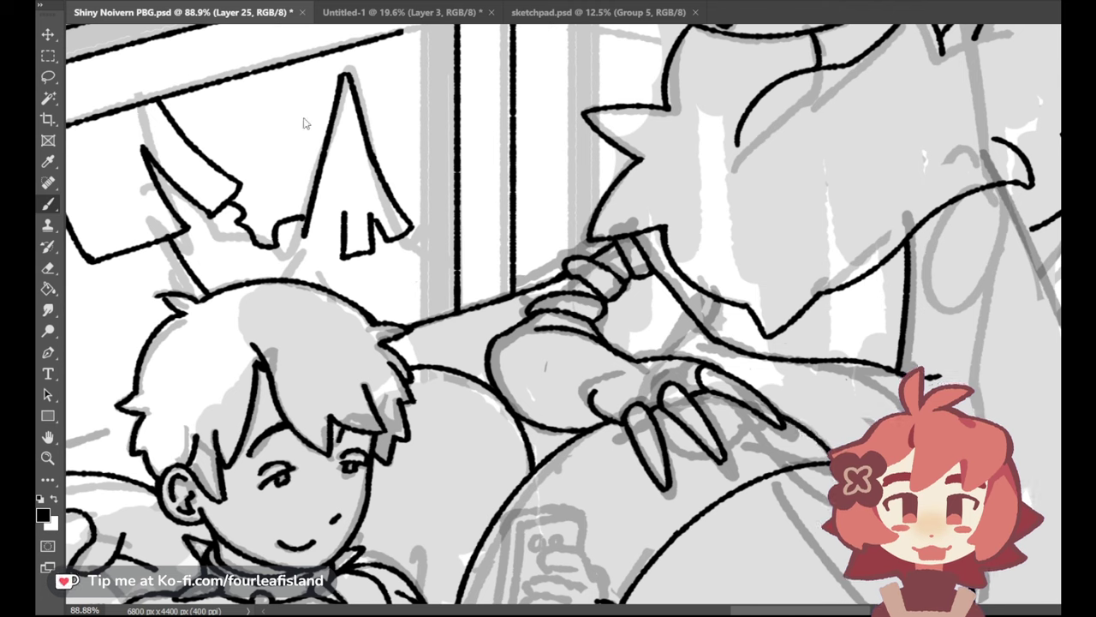
Ink the outer edge of the Noivern's wing from beneath the fur collar, curving down and outward
key("ctrl+0")
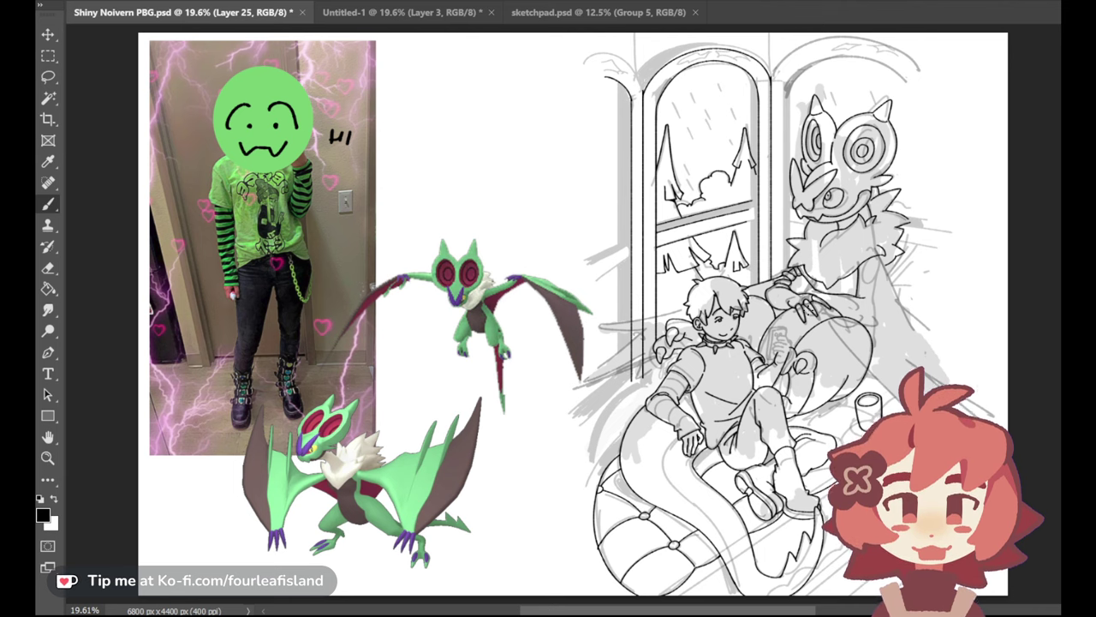
left_click(49, 457)
left_click_drag(982, 287, 1056, 308)
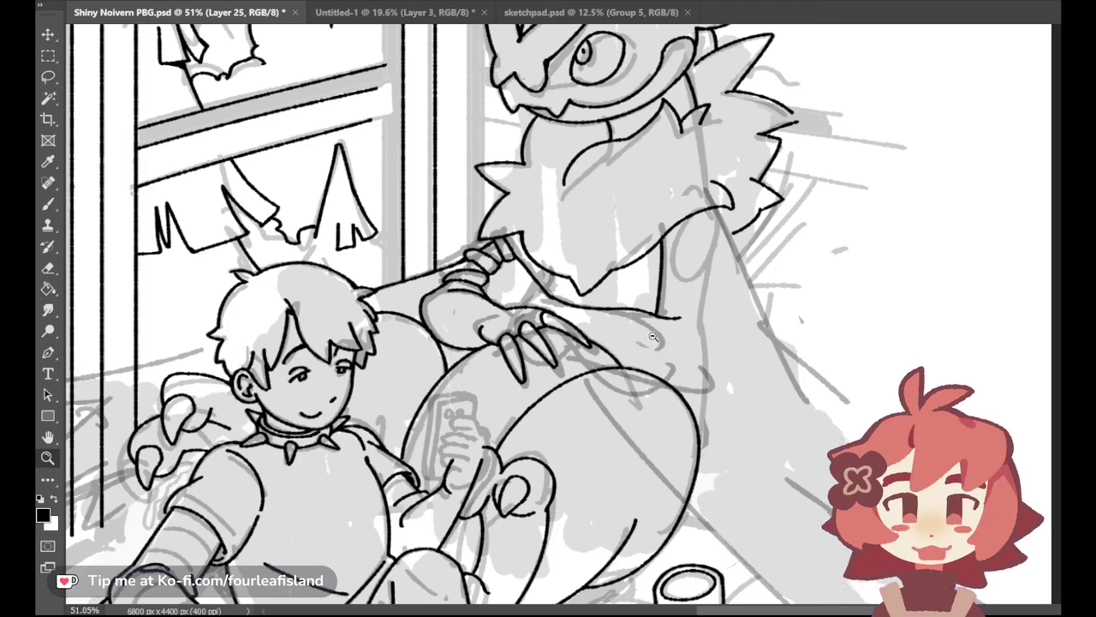
key("b")
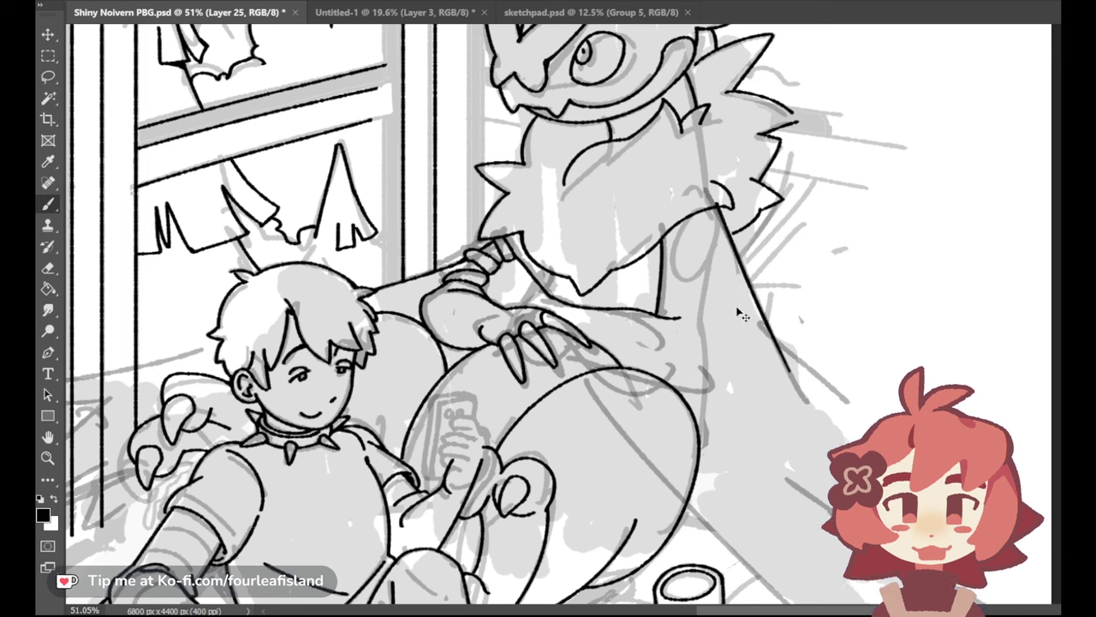
left_click_drag(717, 207, 791, 383)
key("ctrl+z")
key("ctrl+z")
left_click_drag(721, 212, 797, 352)
key("ctrl+z")
mouse_move(717, 206)
left_mouse_down()
mouse_move(776, 352)
mouse_move(832, 382)
left_mouse_up()
key("ctrl+z")
left_click_drag(773, 336, 824, 386)
key("ctrl+z")
left_click_drag(773, 336, 874, 417)
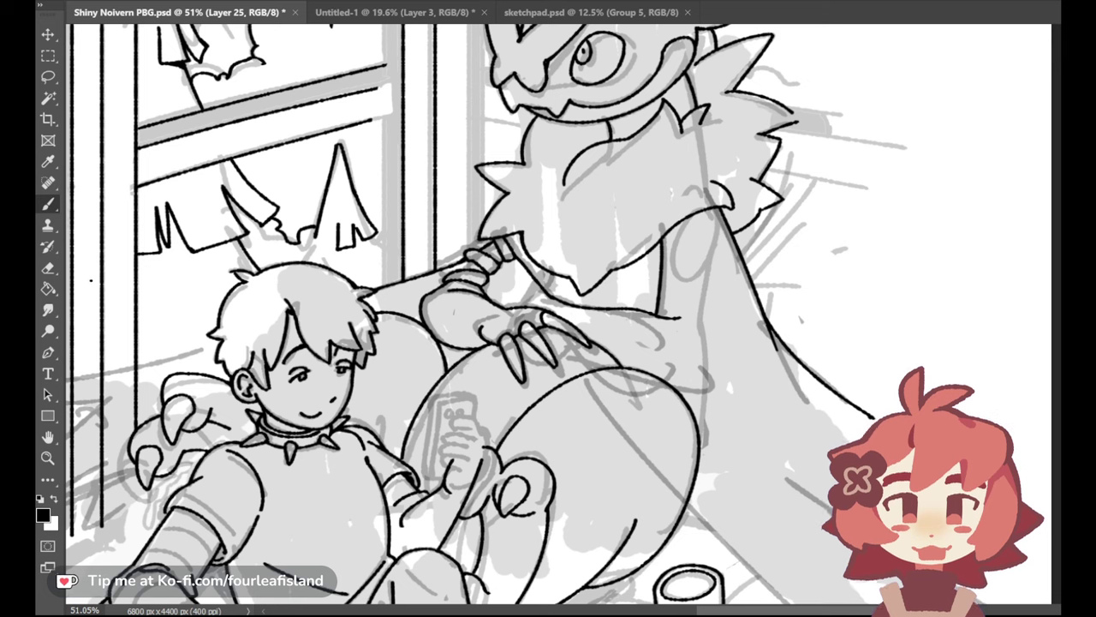
Erase the lower part of the wing's outer edge and redraw it as a smoother outward curve
left_click(51, 269)
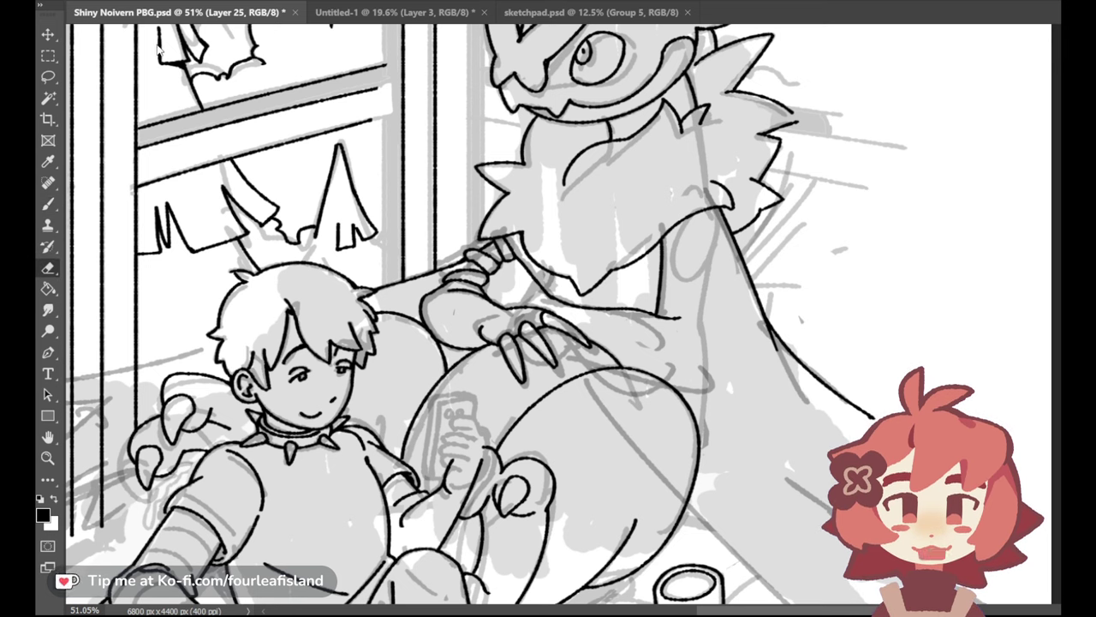
left_click_drag(801, 368, 753, 300)
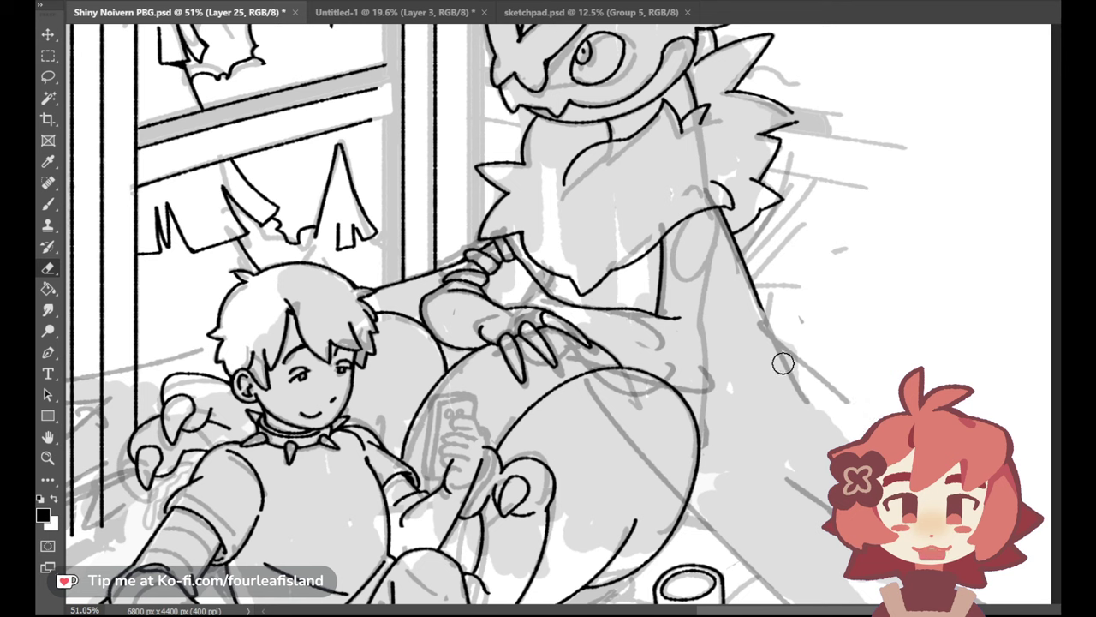
key("b")
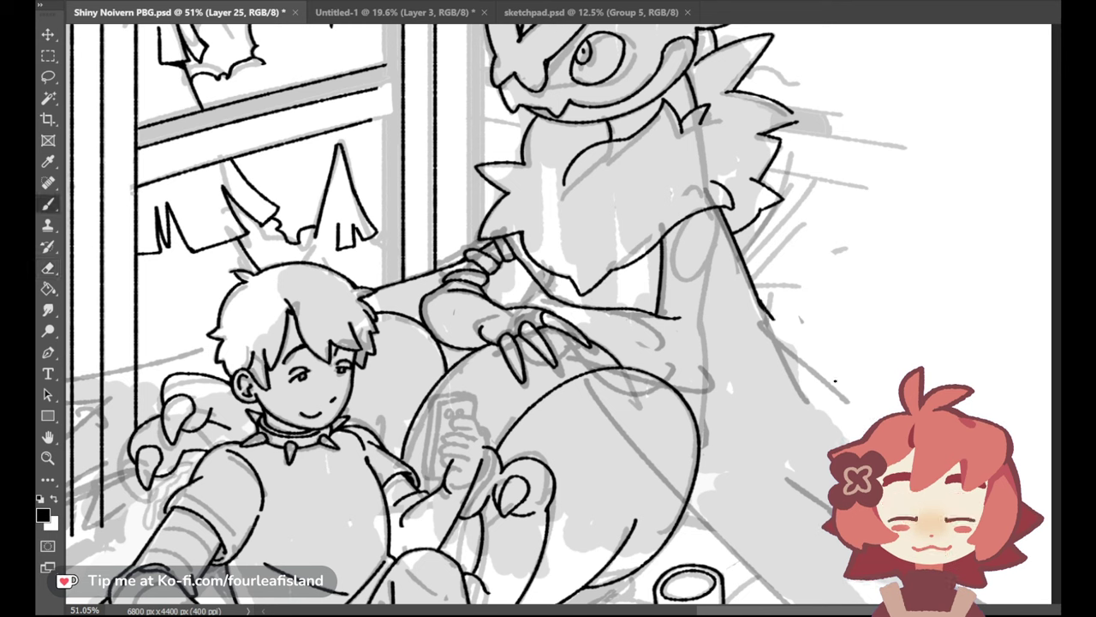
left_click_drag(835, 380, 848, 397)
key("ctrl+z")
left_click_drag(759, 300, 848, 402)
left_click_drag(782, 337, 859, 413)
key("ctrl+z")
key("ctrl+z")
left_click_drag(759, 298, 846, 399)
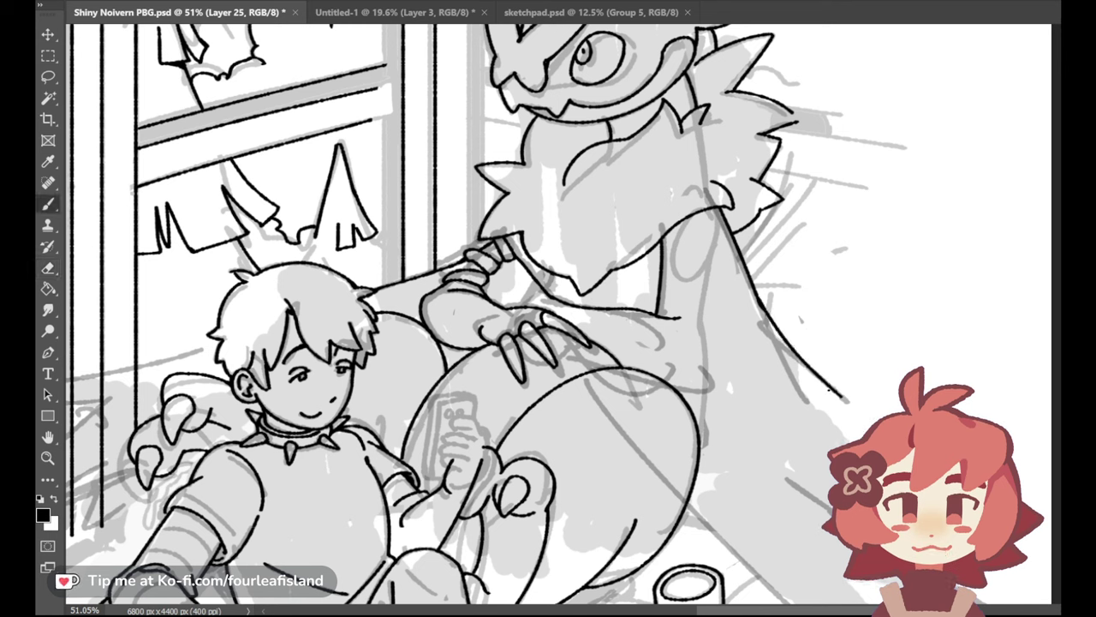
key("ctrl+z")
left_click_drag(758, 302, 865, 413)
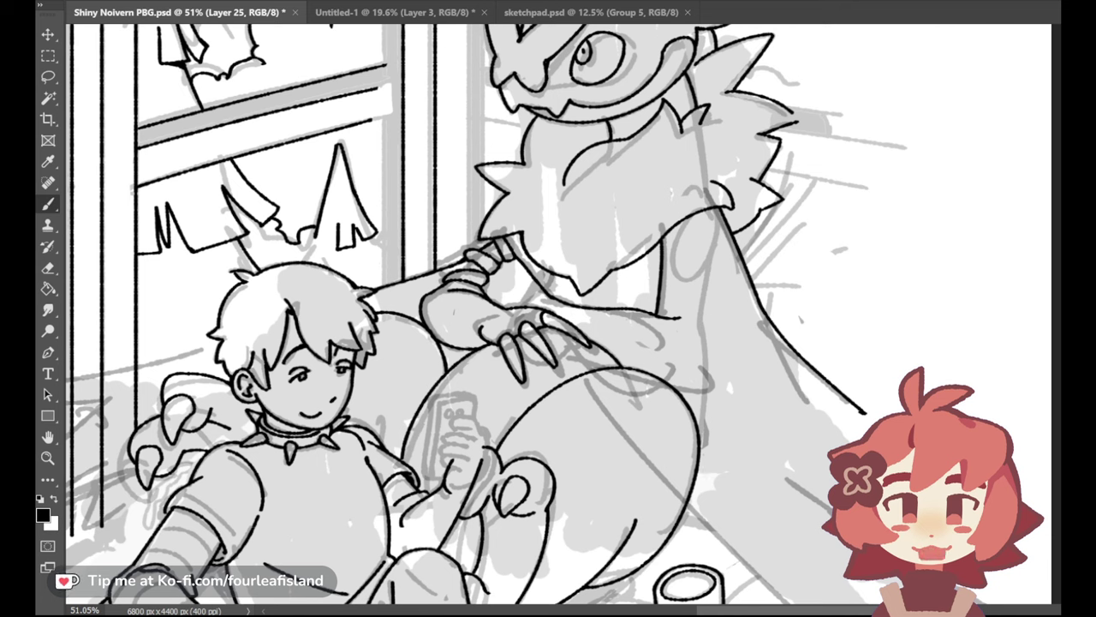
key("e")
scroll(471, 315, "down", 3)
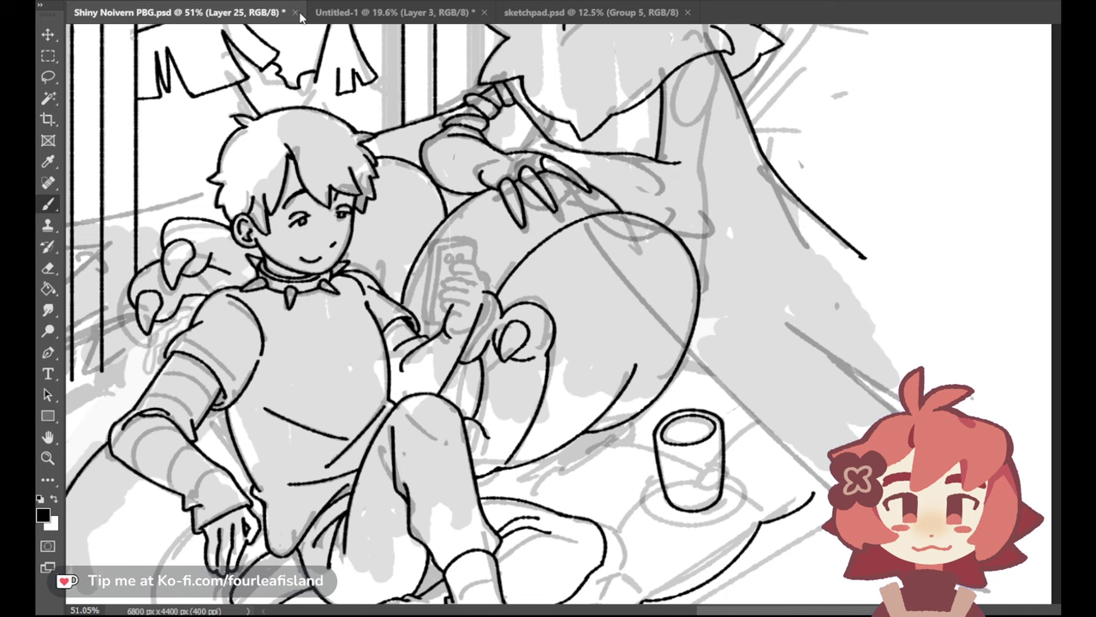
Toggle the grey sketch off and on to examine the clean line art of the whole illustration
key("ctrl+0")
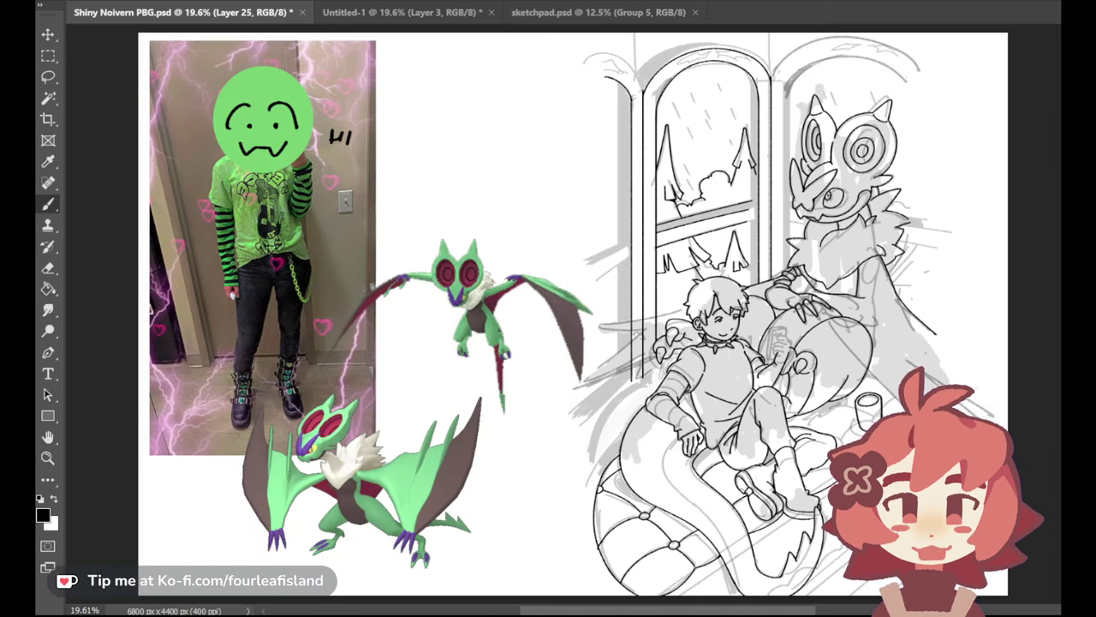
key("ctrl+comma")
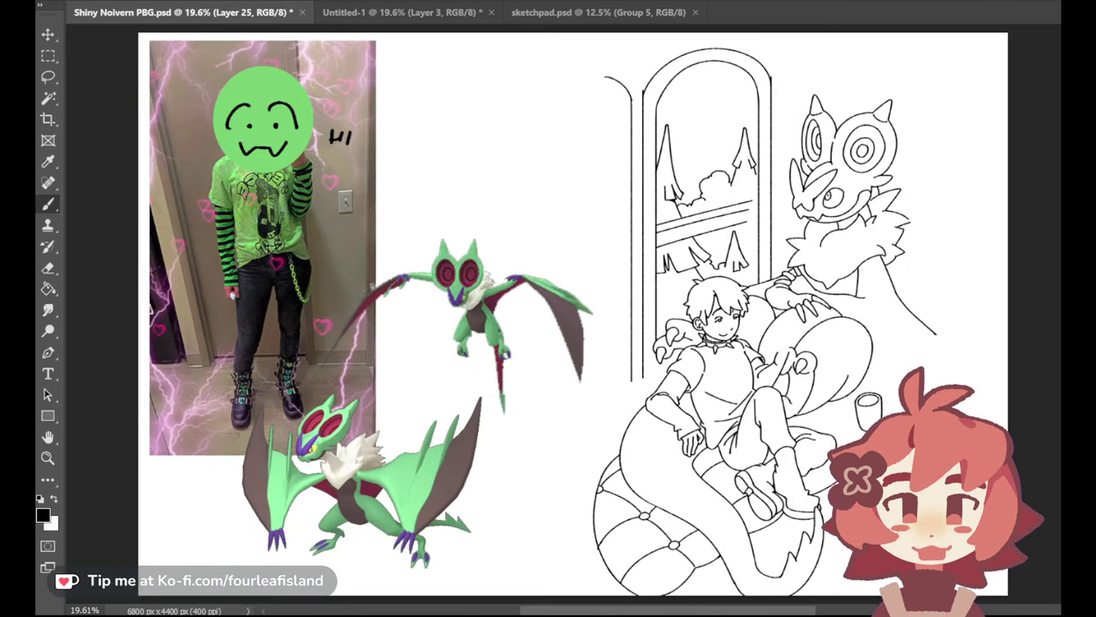
key("ctrl+comma")
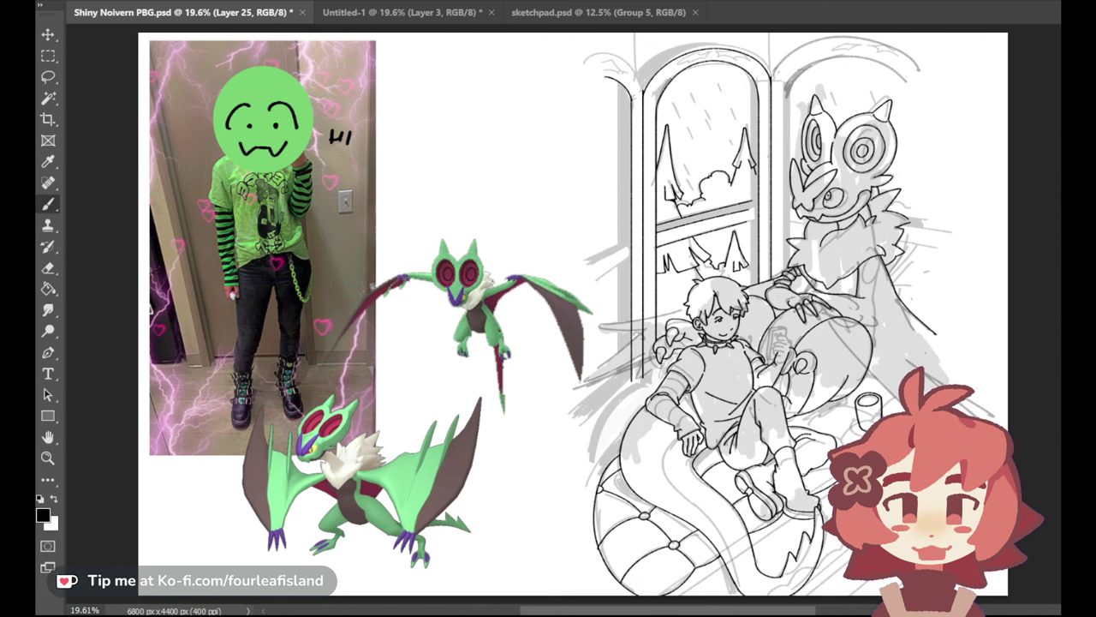
key("ctrl+comma")
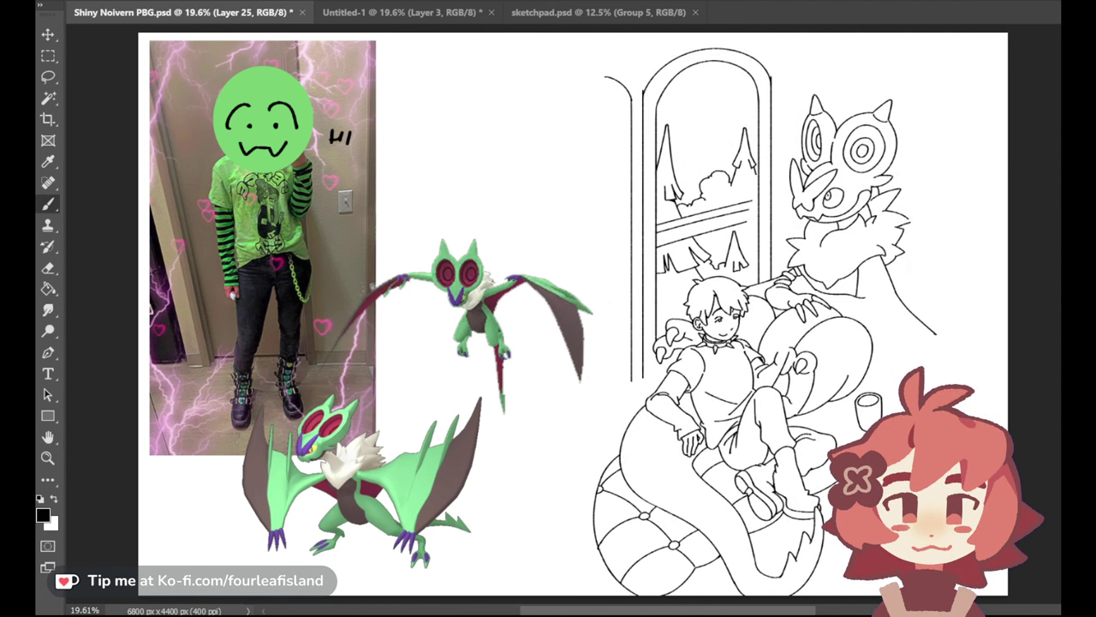
Show the coloured sketch and sample a muted teal from it
left_click(48, 161)
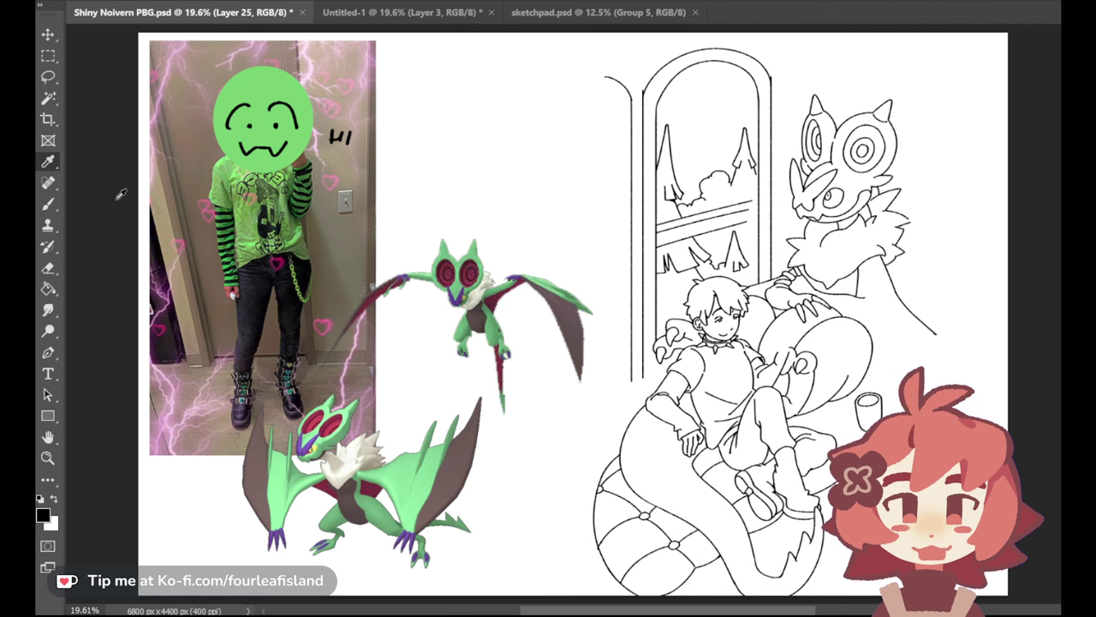
key("ctrl+comma")
left_click(641, 336)
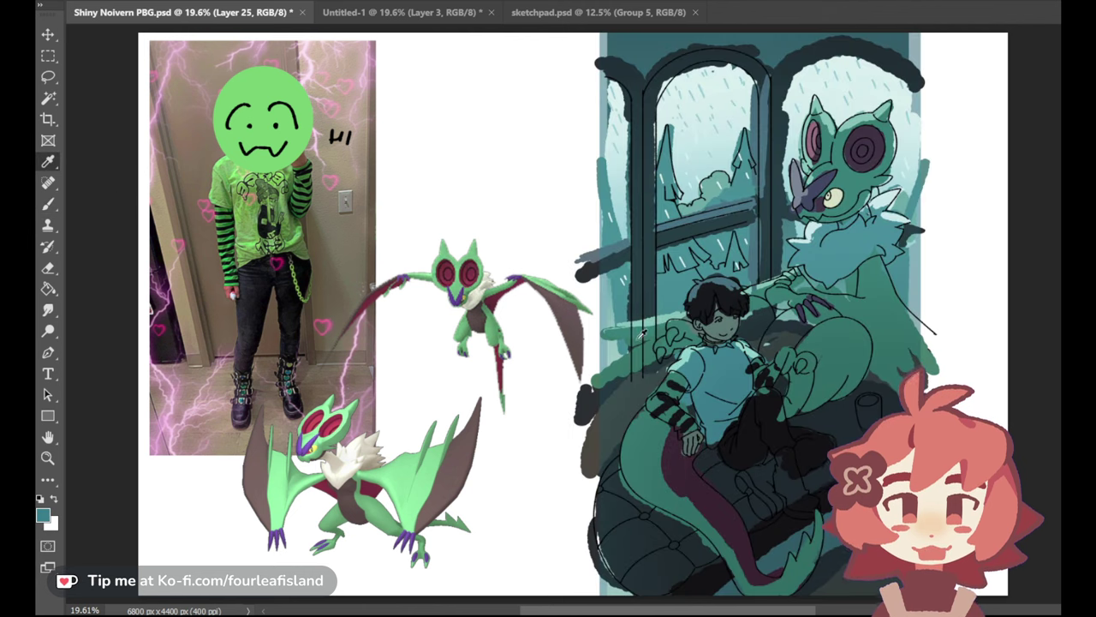
Select the boy's T-shirt, including both sleeves, and fill it with the sampled teal on a new layer beneath the line art
left_click(48, 97)
left_click(743, 370)
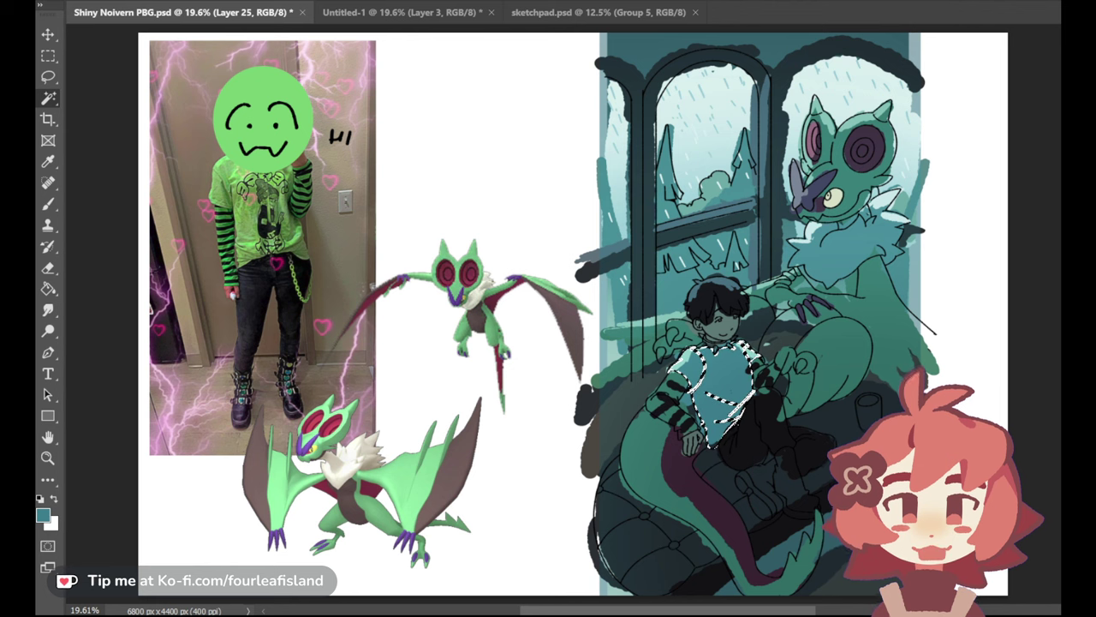
key("ctrl+comma")
key("ctrl+alt+shift+n")
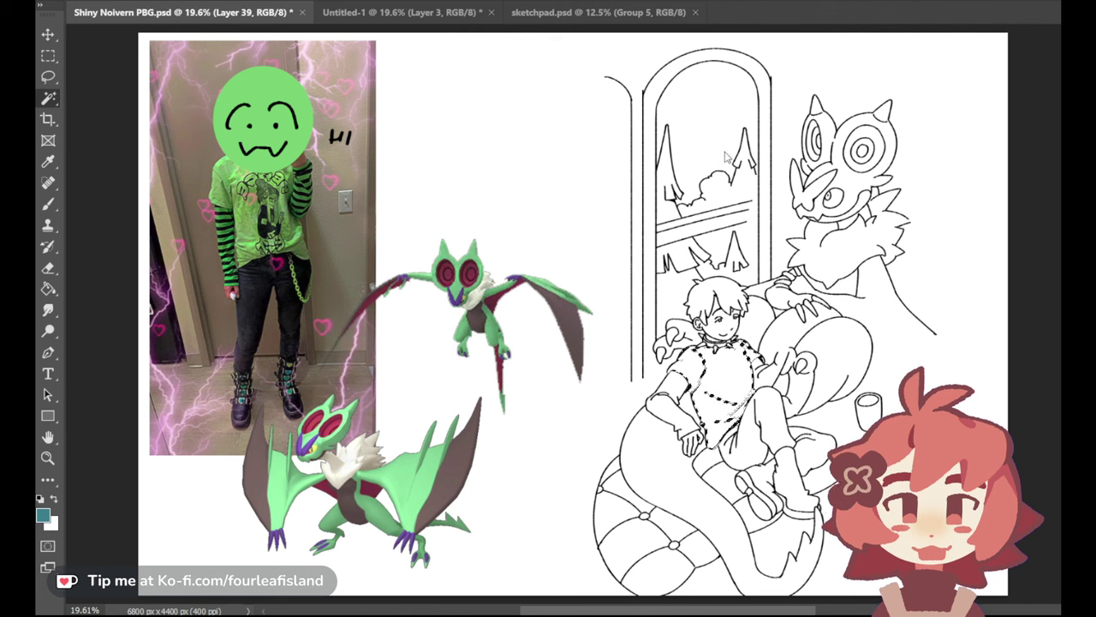
left_click(48, 288)
left_click(716, 407)
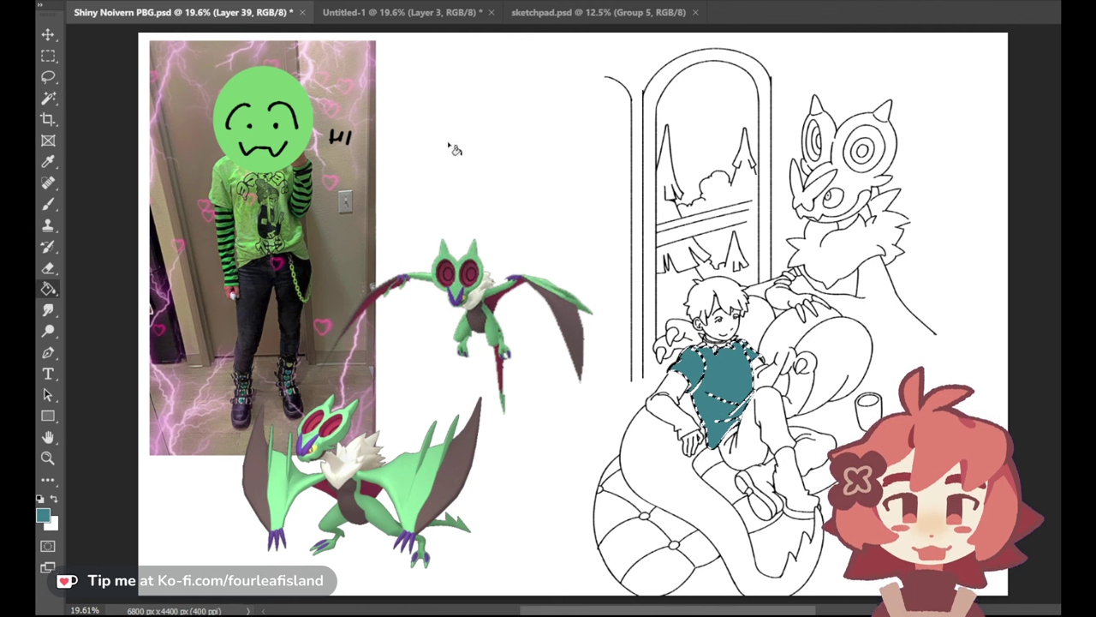
key("ctrl+d")
Sample the grey-green skin tone, select the boy's face and hand, and fill them on a new layer
left_click(48, 161)
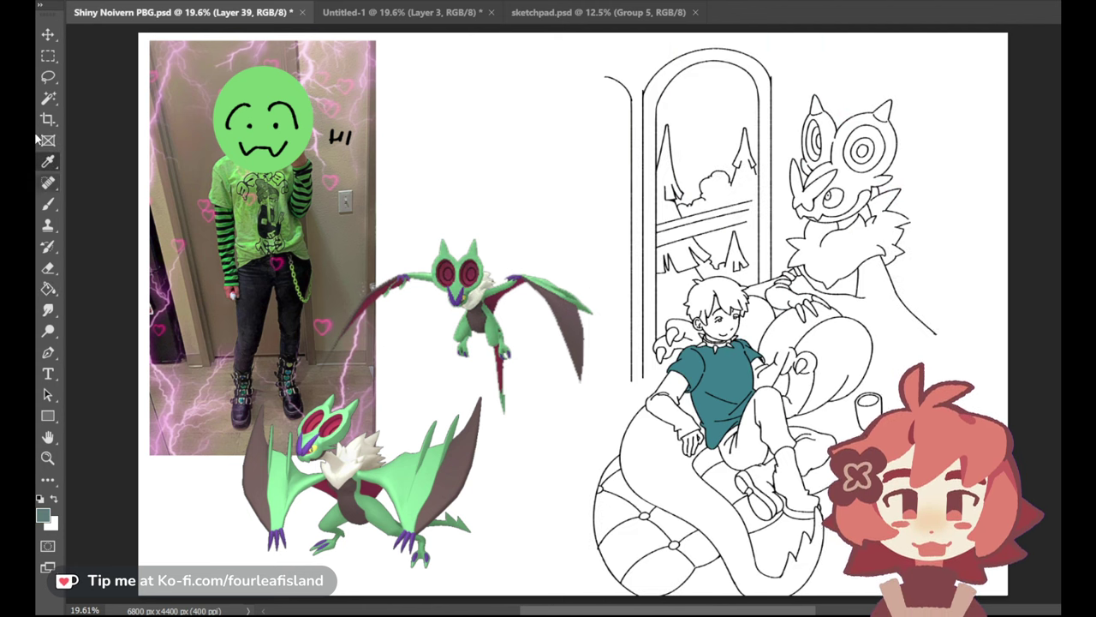
key("w")
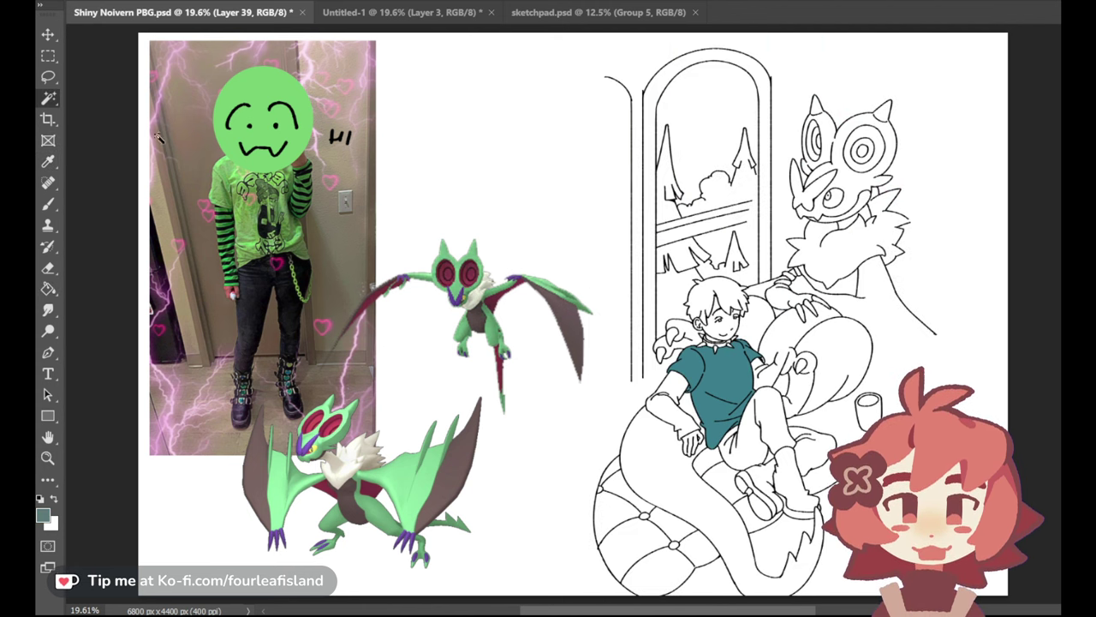
left_click(708, 322)
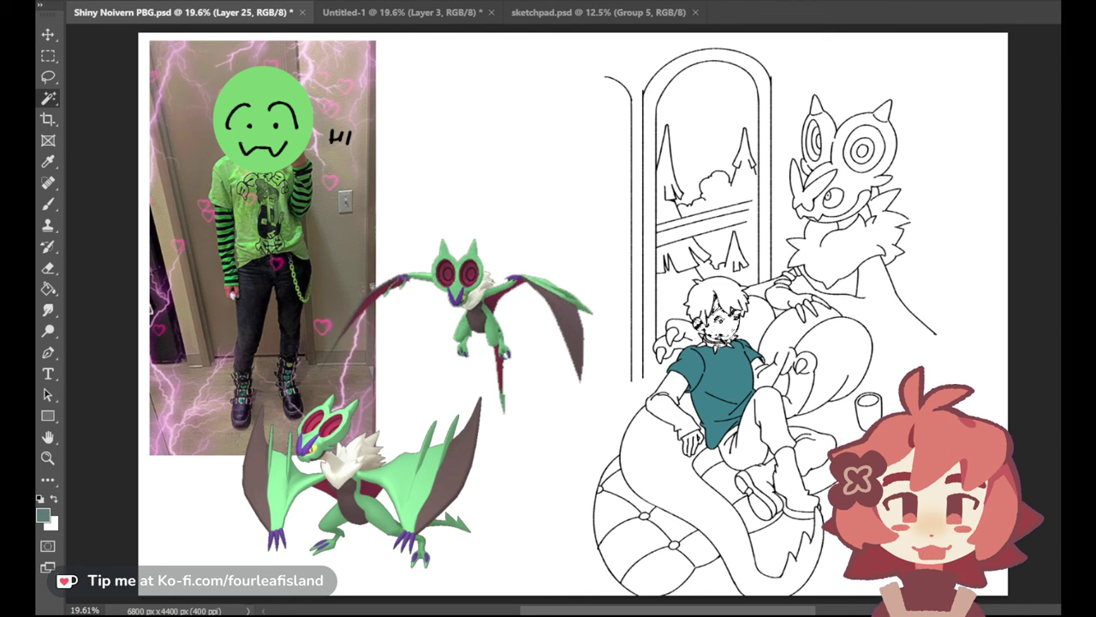
left_click(710, 347, "shift")
key("ctrl+z")
left_click(692, 445, "shift")
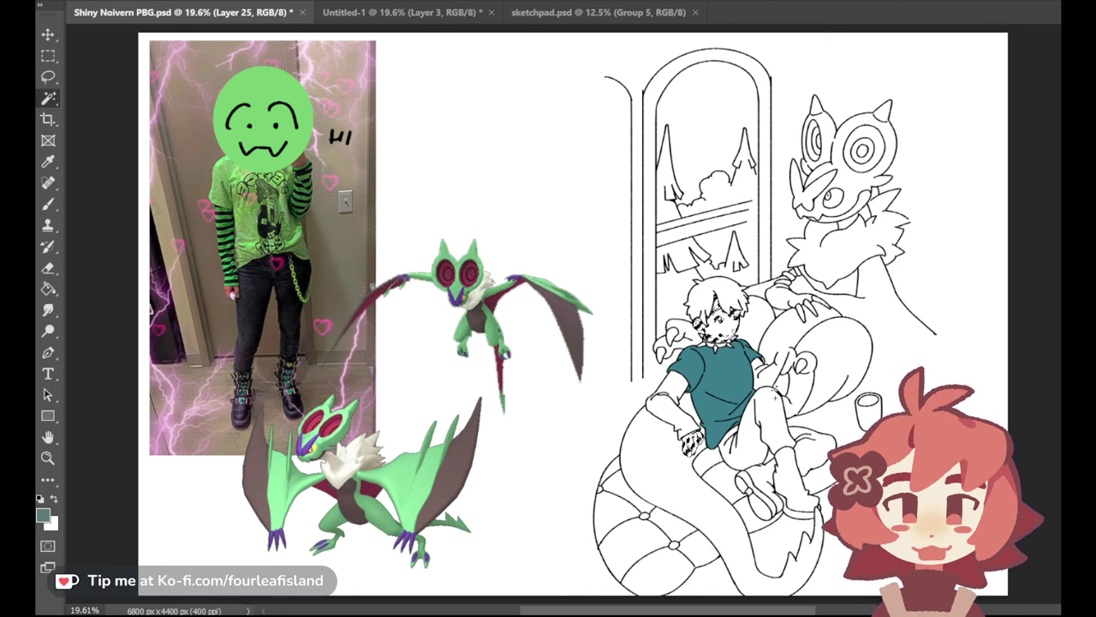
left_click(1079, 514)
left_click(48, 289)
key("alt+BackSpace")
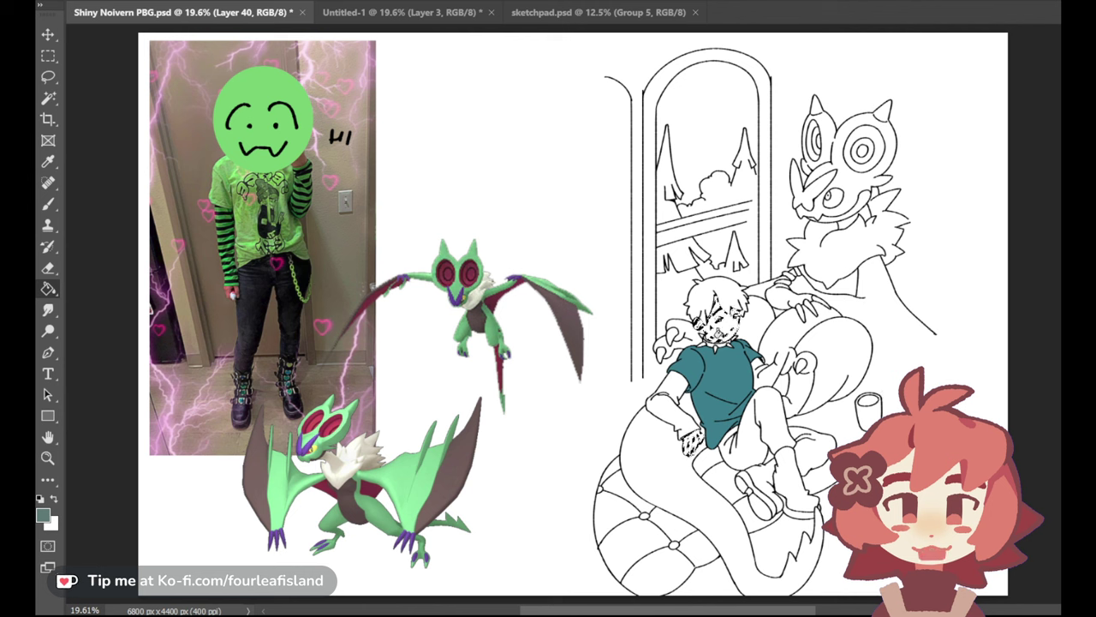
key("ctrl+d")
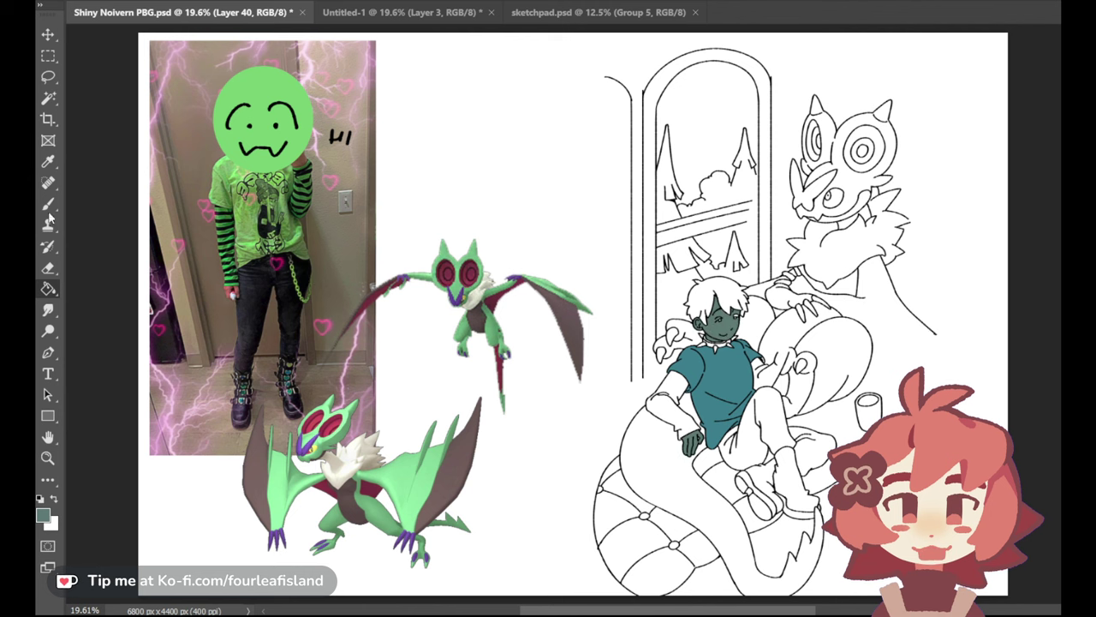
Paint an orange and a brown test swatch side by side in the blank area above the Noivern references
left_click(48, 206)
key("i")
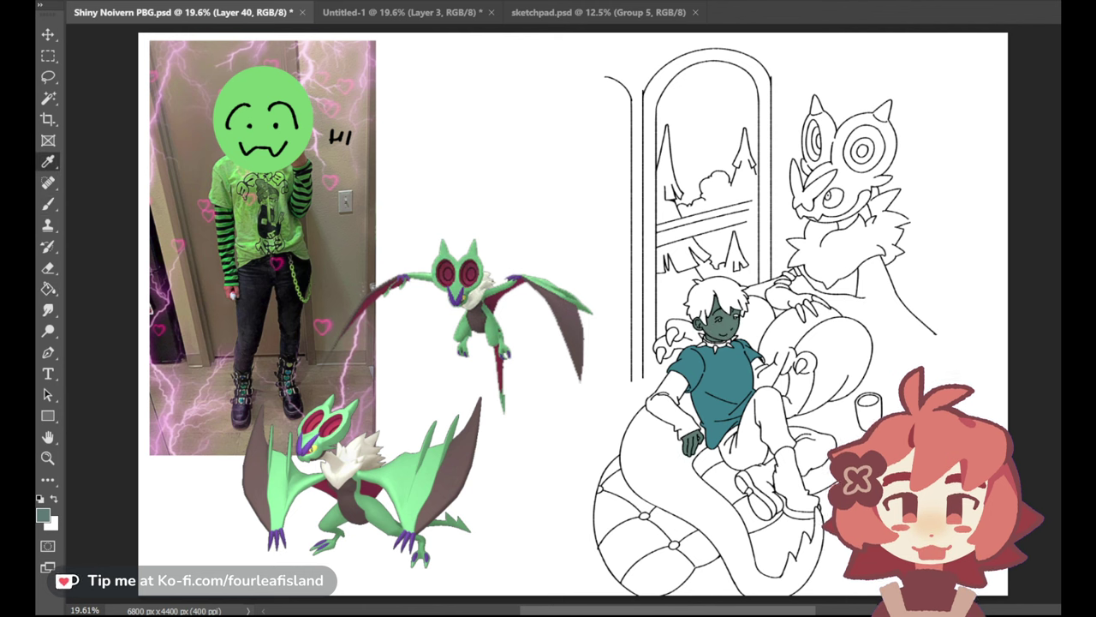
key("b")
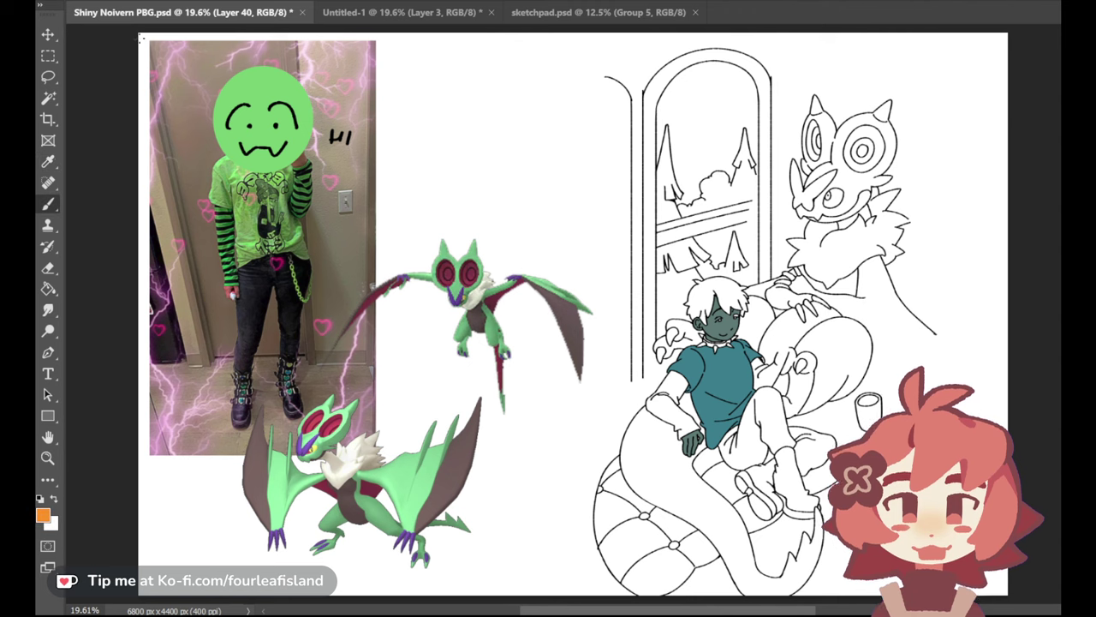
mouse_move(474, 130)
left_mouse_down()
mouse_move(494, 109)
mouse_move(487, 118)
left_mouse_up()
key("i")
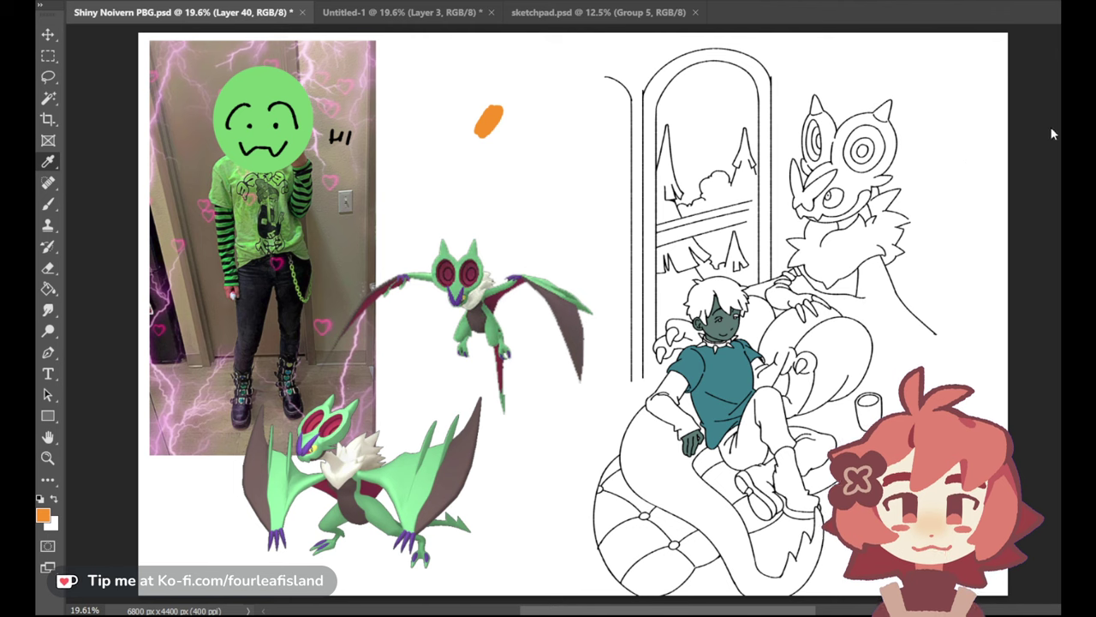
key("b")
mouse_move(517, 109)
left_mouse_down()
mouse_move(502, 131)
mouse_move(515, 134)
left_mouse_up()
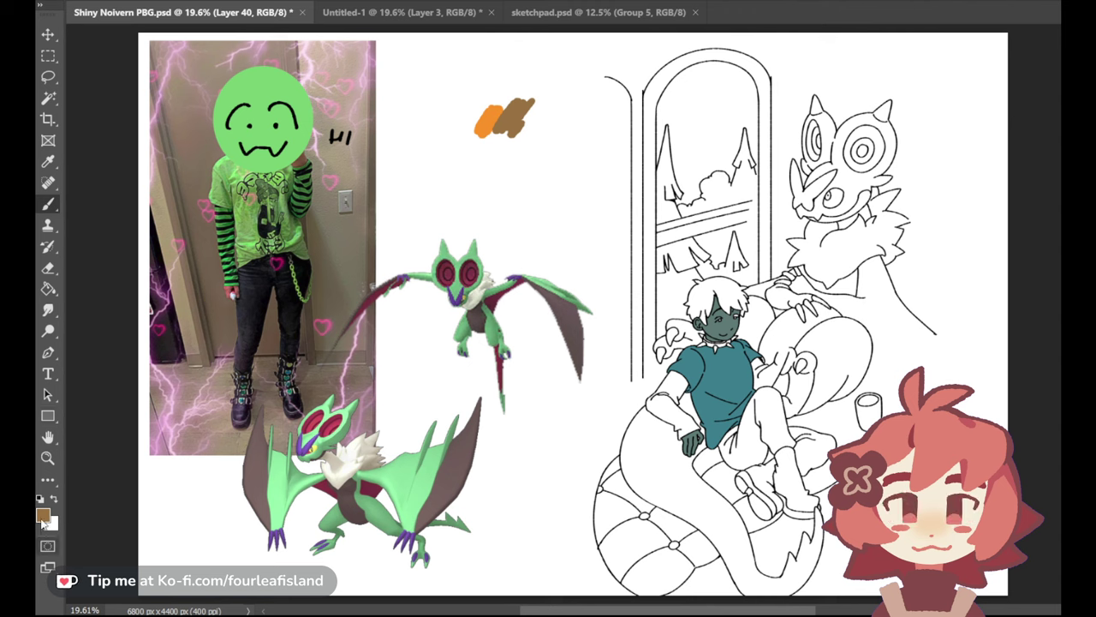
Try a greyscale version of the two test swatches, undo it, and erase both swatches
key("i")
key("b")
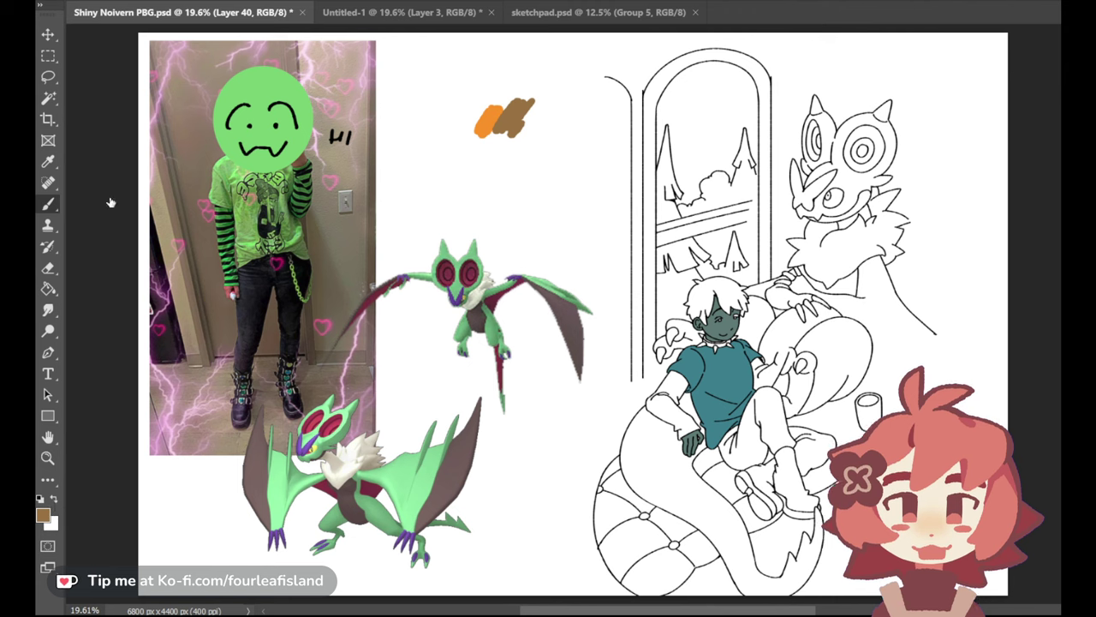
left_click(55, 498)
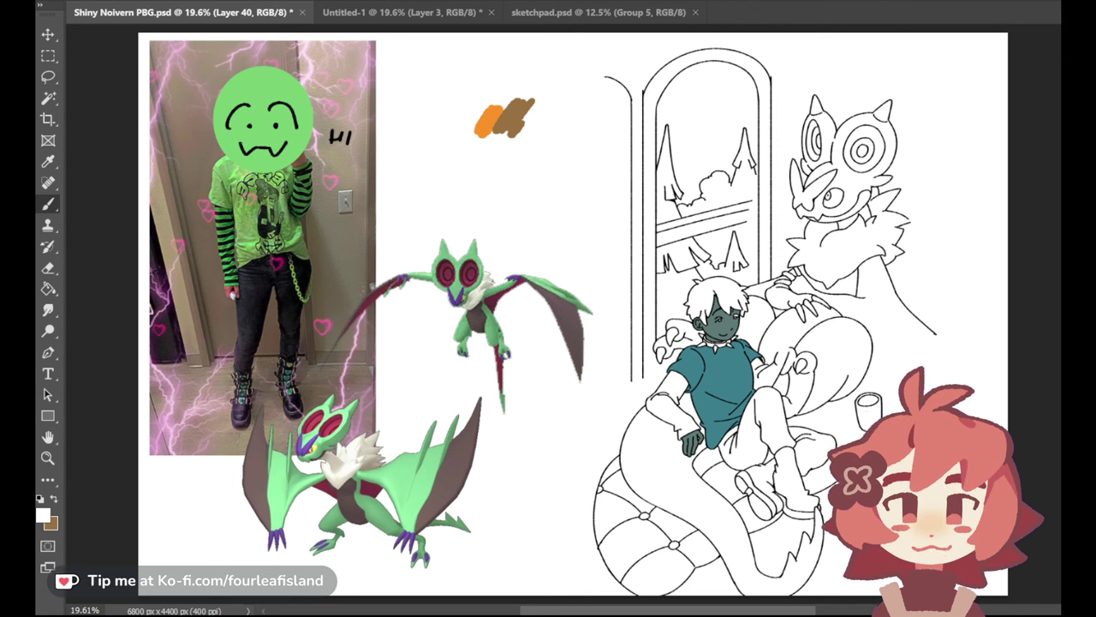
mouse_move(469, 148)
left_mouse_down()
mouse_move(514, 94)
mouse_move(513, 155)
left_mouse_up()
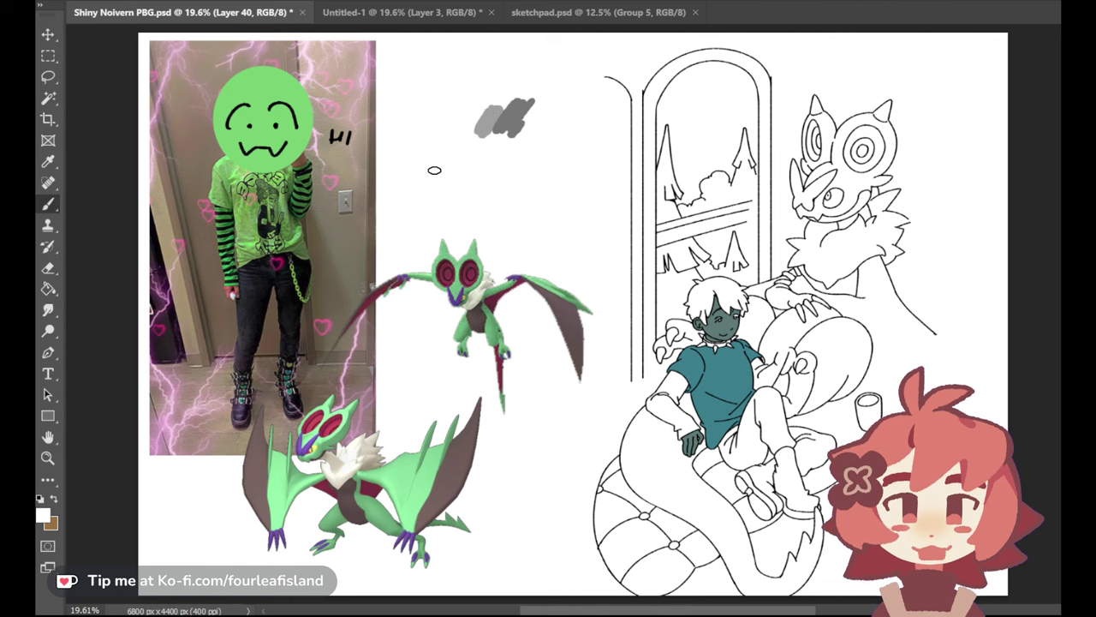
key("ctrl+z")
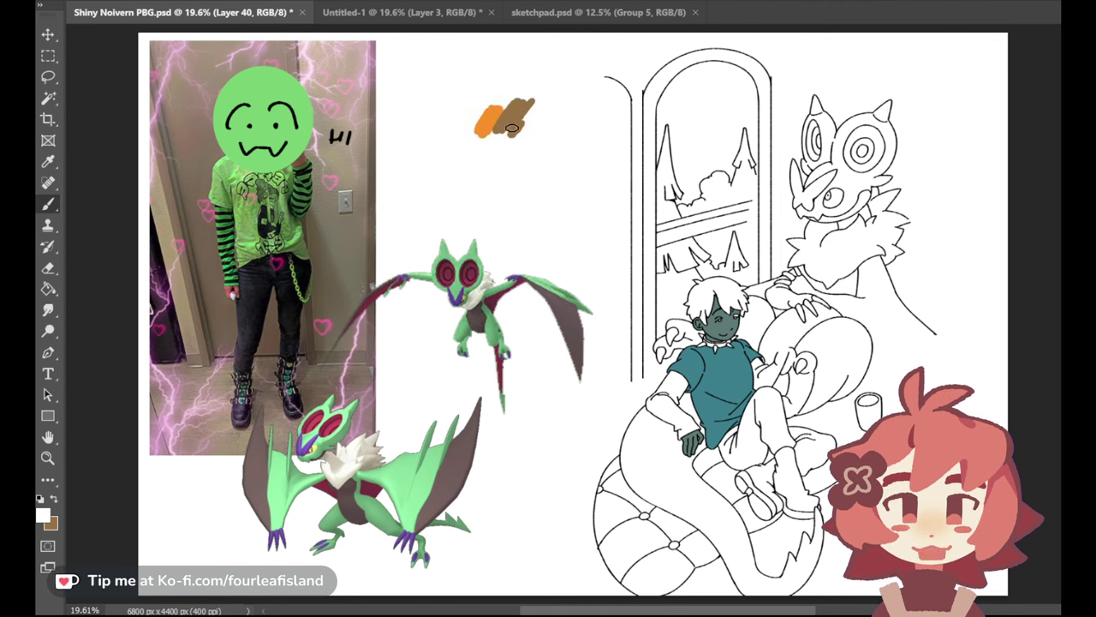
left_click(48, 267)
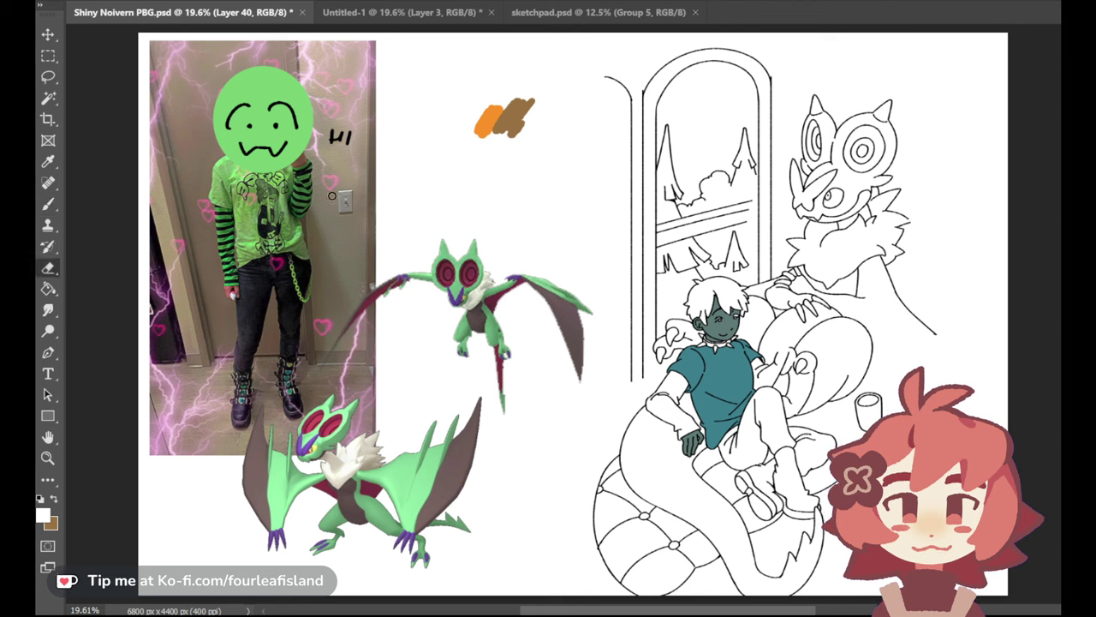
mouse_move(516, 146)
left_mouse_down()
mouse_move(533, 99)
mouse_move(512, 103)
mouse_move(468, 148)
mouse_move(494, 104)
left_mouse_up()
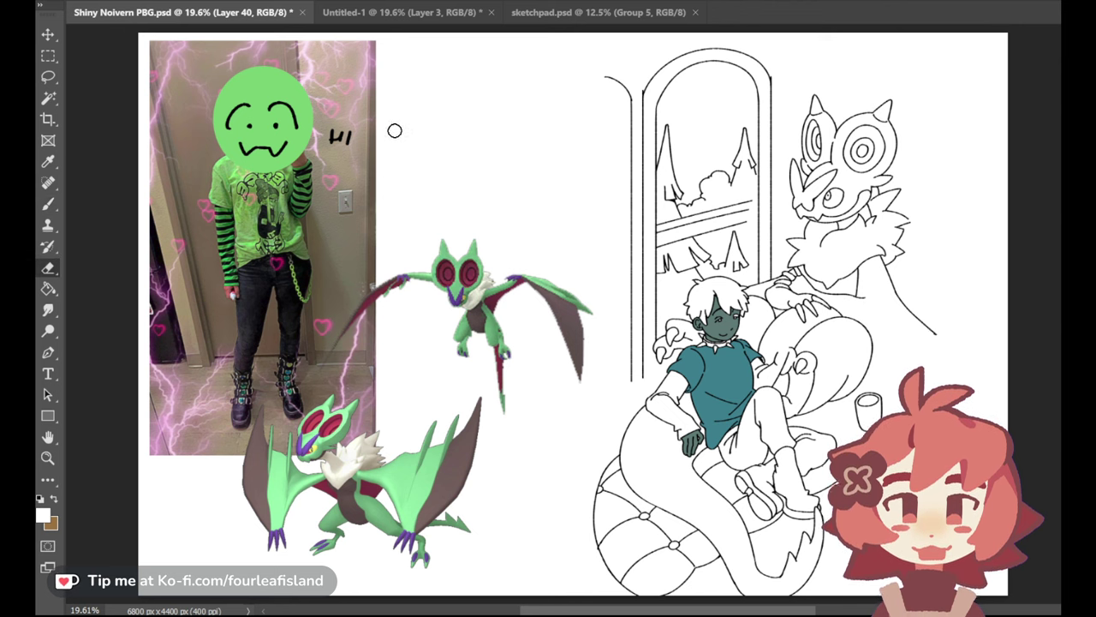
Sample the boy's skin tone and brush it over the unfilled patch at his far eye
left_click(48, 161)
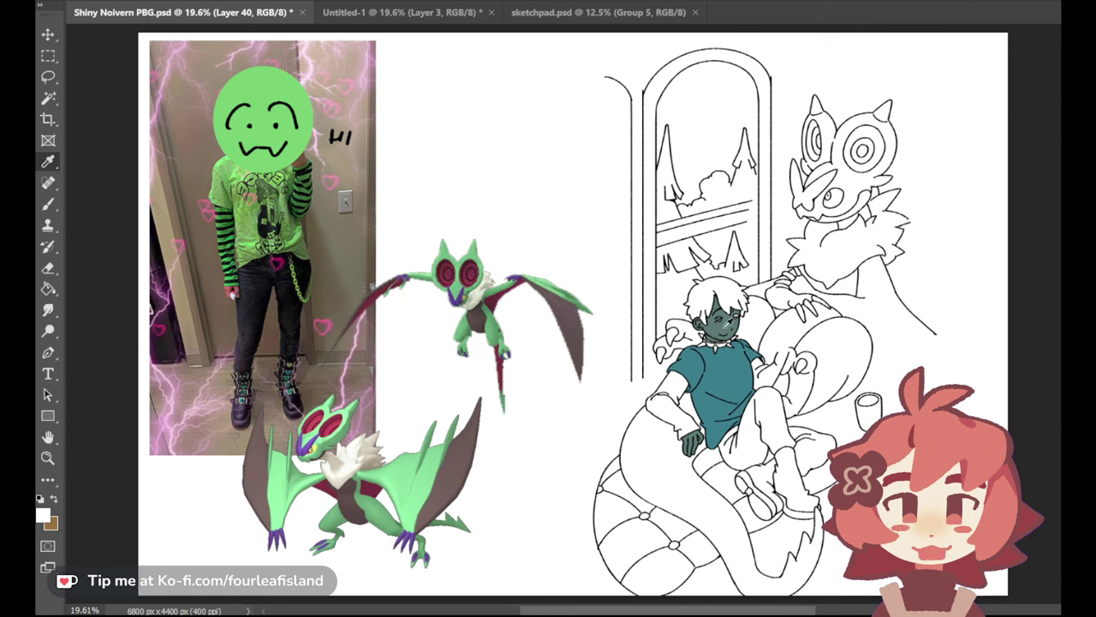
left_click(728, 319)
left_click(48, 205)
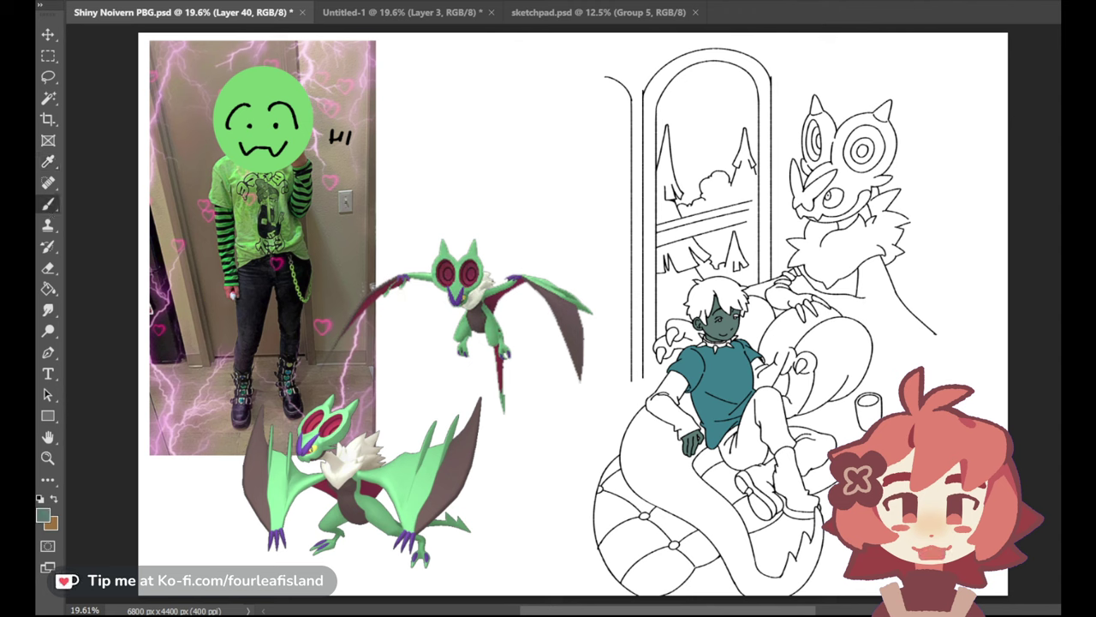
key("alt+bracketleft")
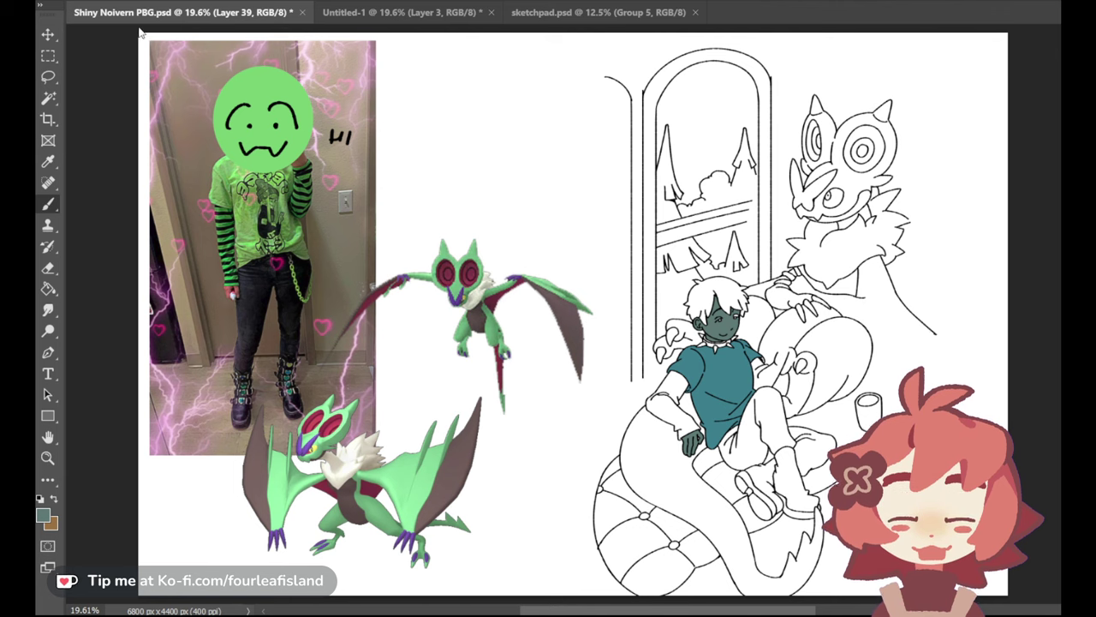
left_click(47, 458)
left_click_drag(741, 324, 609, 284)
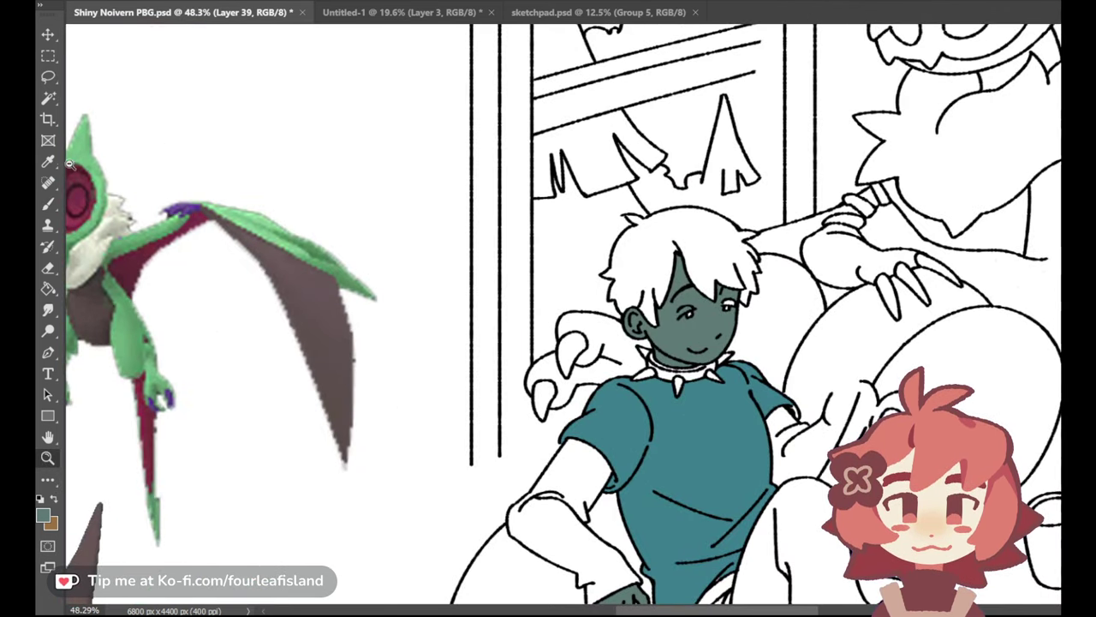
left_click(48, 204)
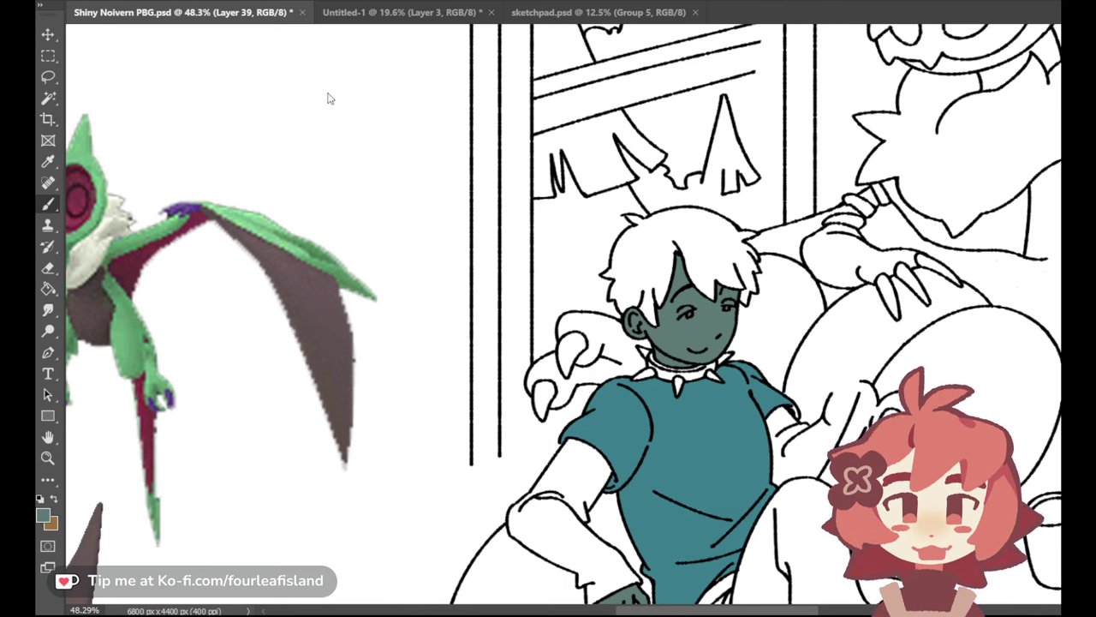
key("ctrl+0")
Sample the Noivern's dark green from the coloured sketch and return to the line art layer with the sketch hidden
key("i")
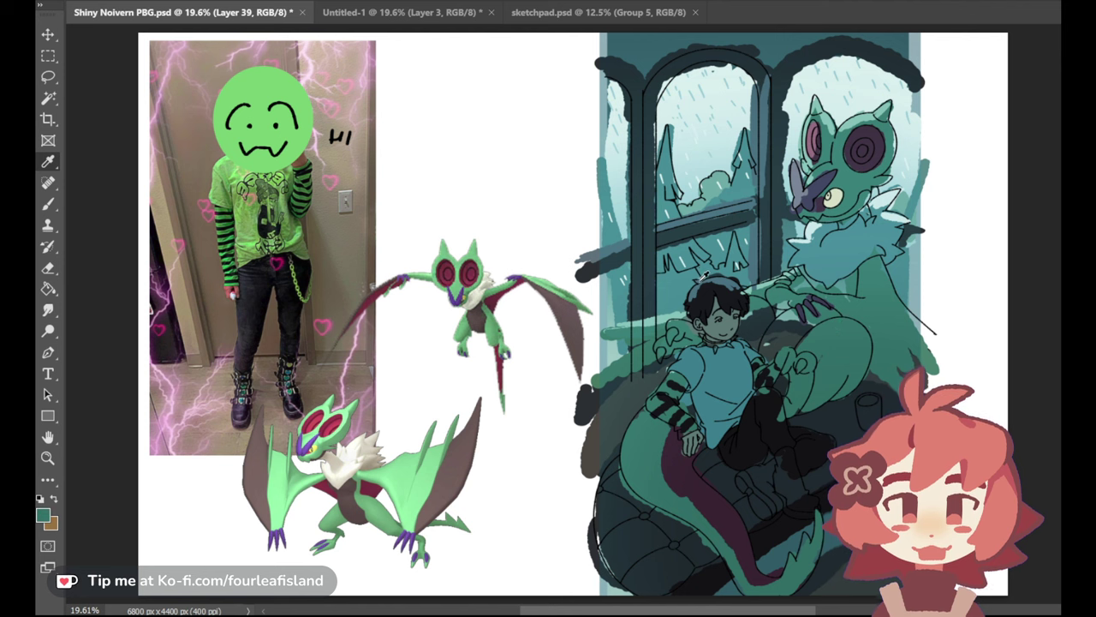
key("l")
key("ctrl+z")
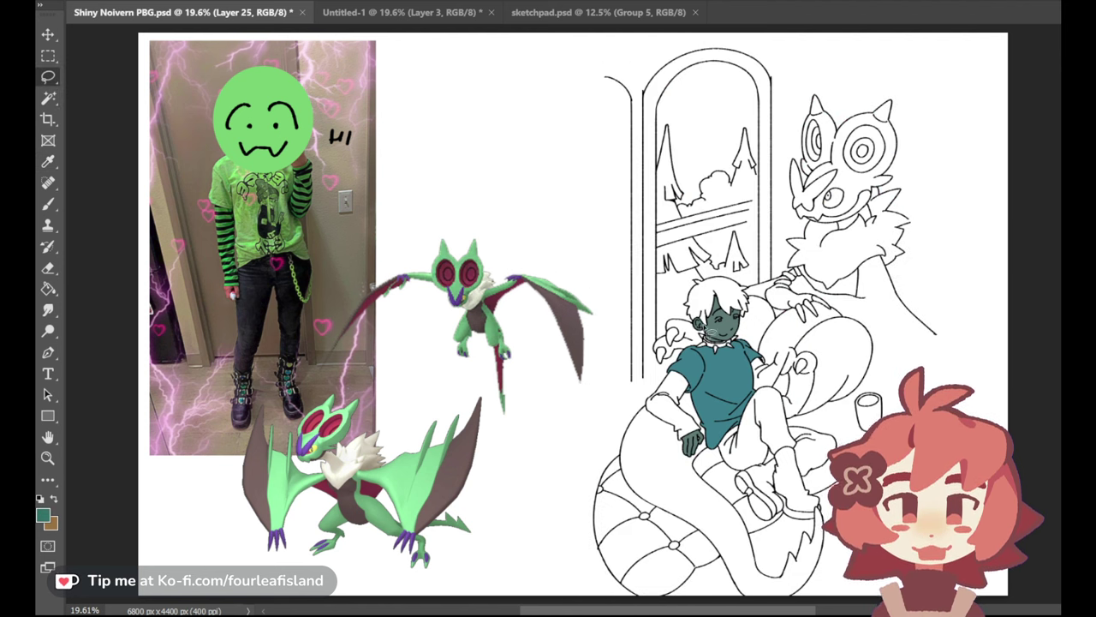
Select the Noivern's head, both hands and the body area behind the boy in the line art with the Magic Wand
left_click(53, 100)
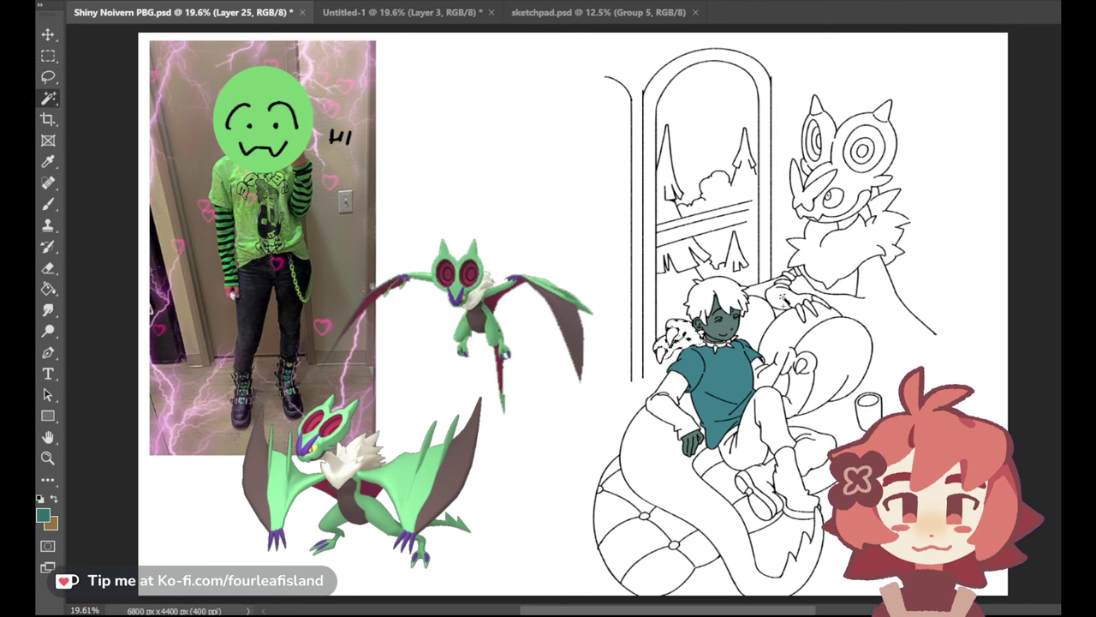
left_click(786, 304, "shift")
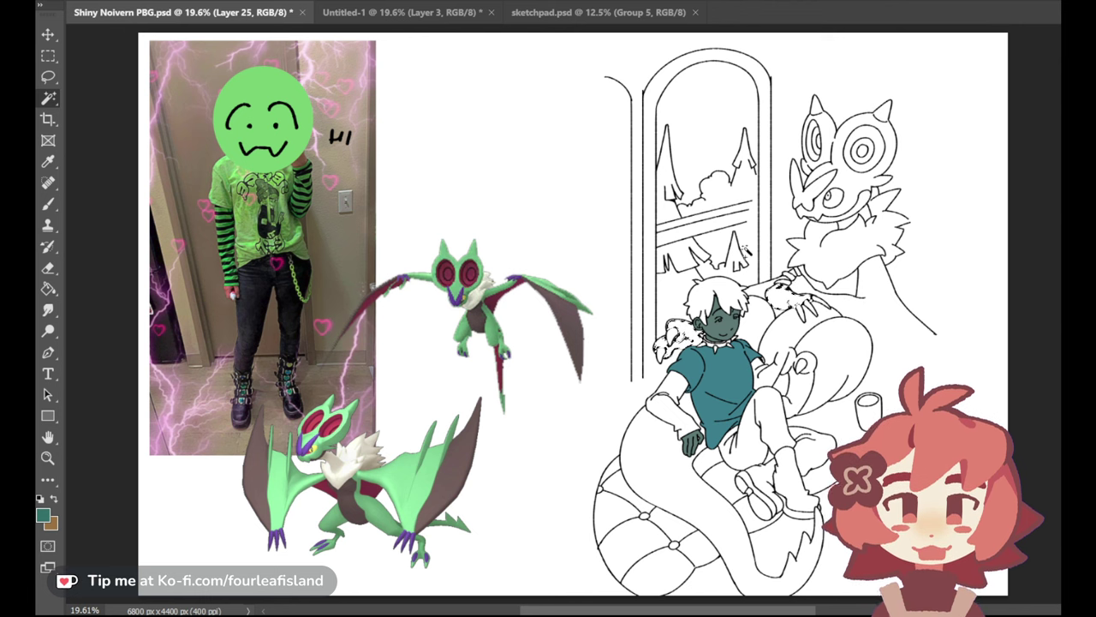
left_click(849, 184, "shift")
left_click(673, 338, "shift")
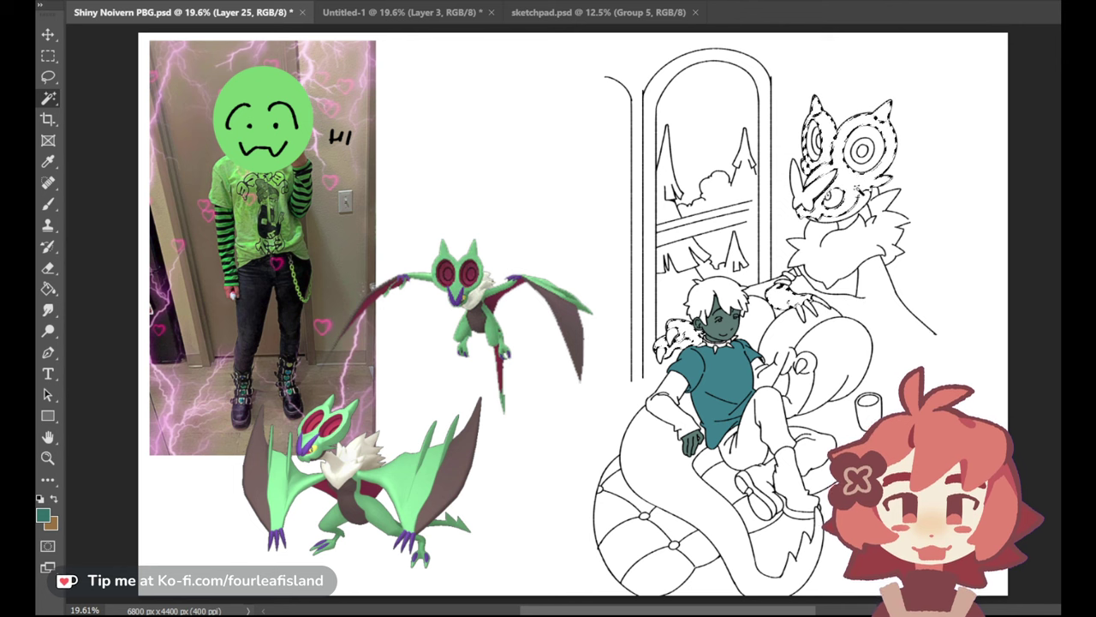
left_click(805, 366, "shift")
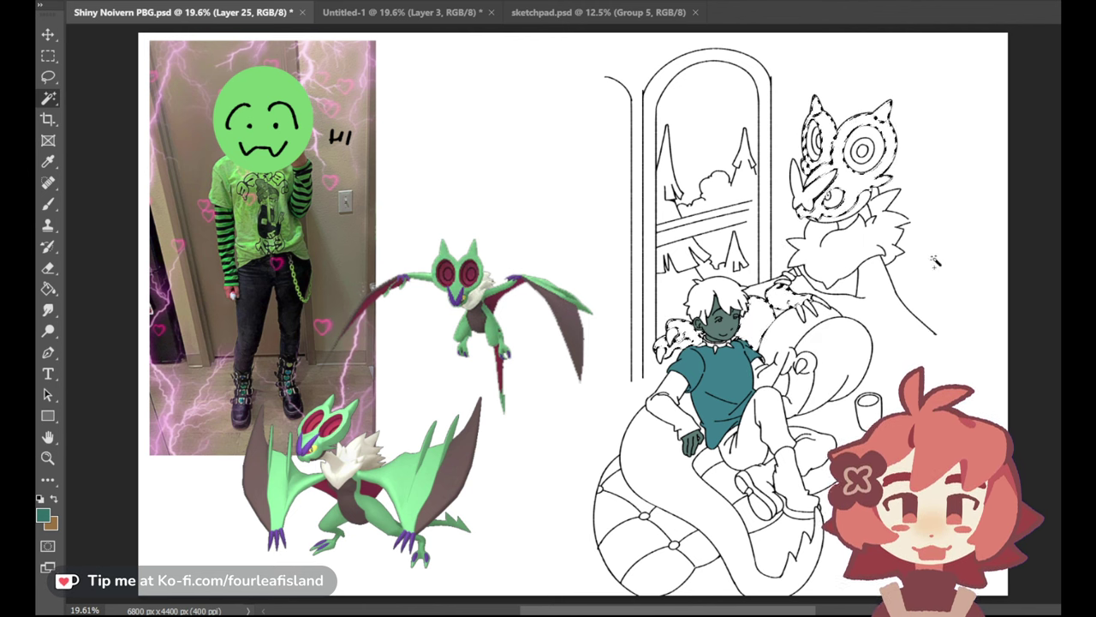
left_click(841, 337)
key("ctrl+z")
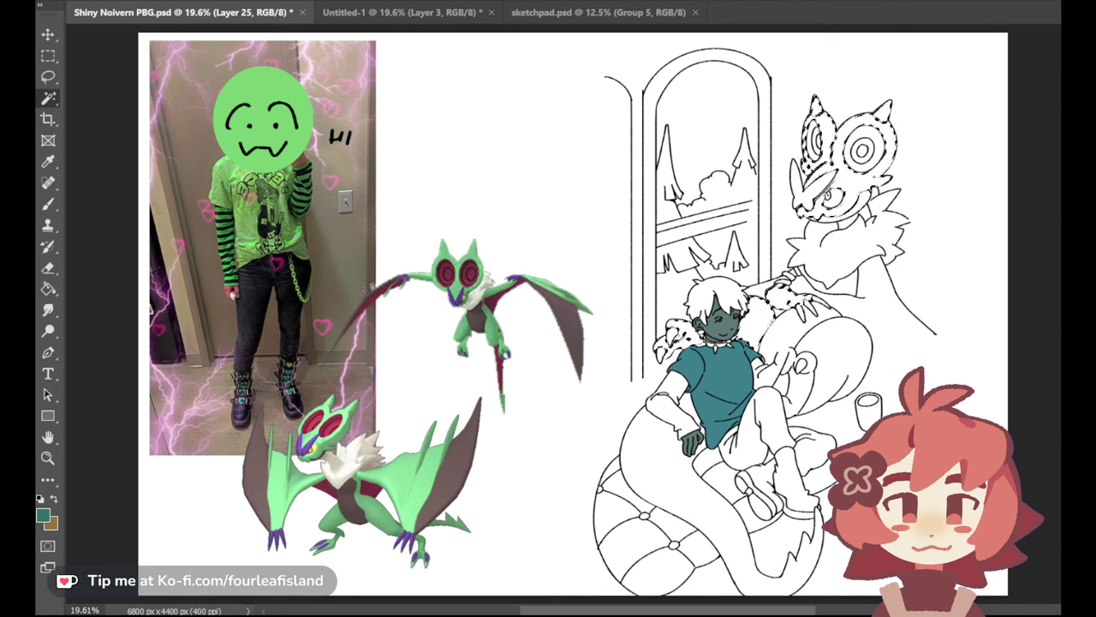
Fill the selected Noivern head, hand and body areas with dark green on a new layer, and deselect
key("h")
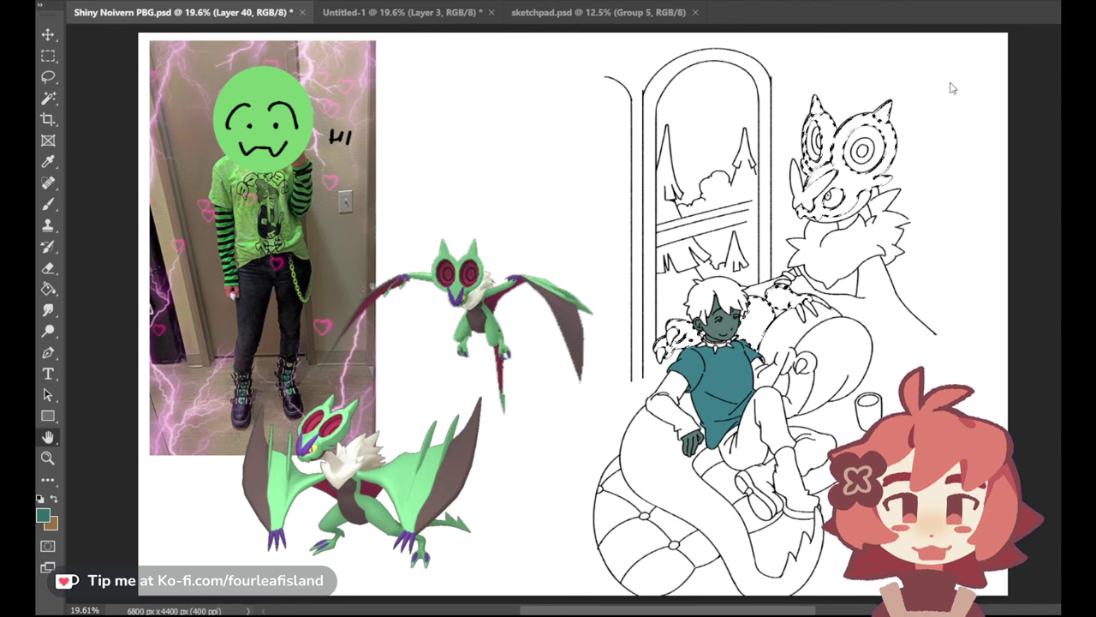
key("w")
key("alt+[")
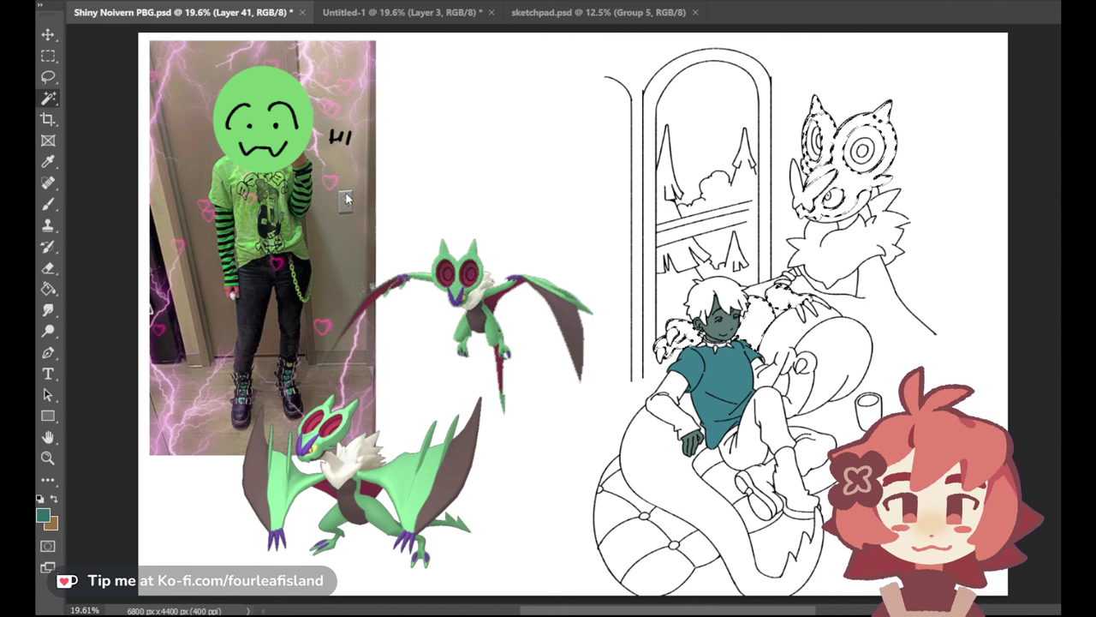
key("g")
key("alt+BackSpace")
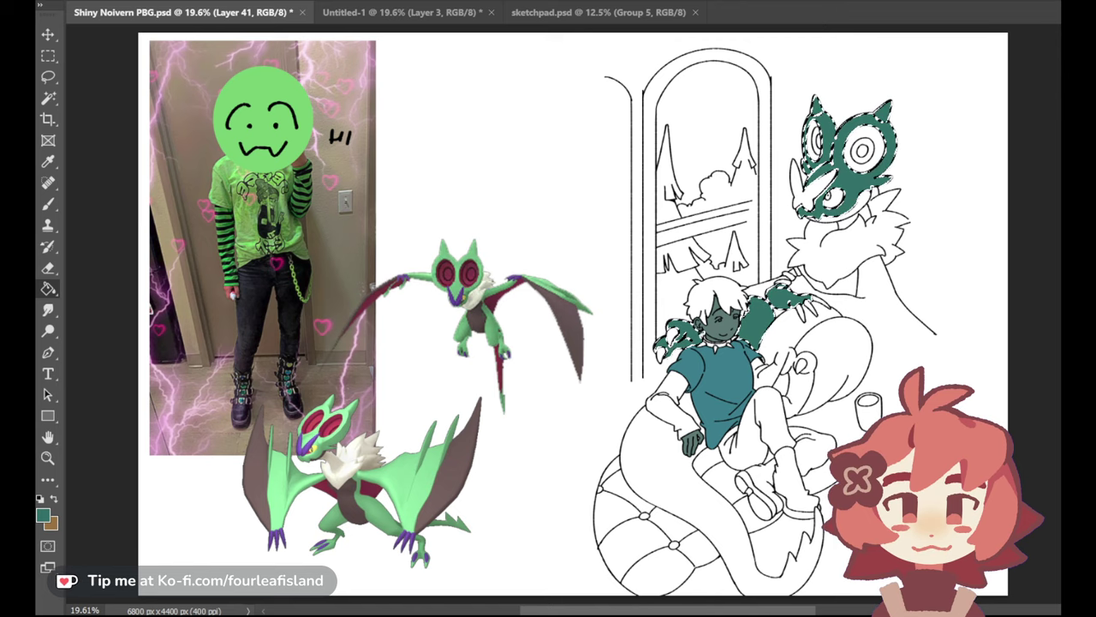
left_click(48, 203)
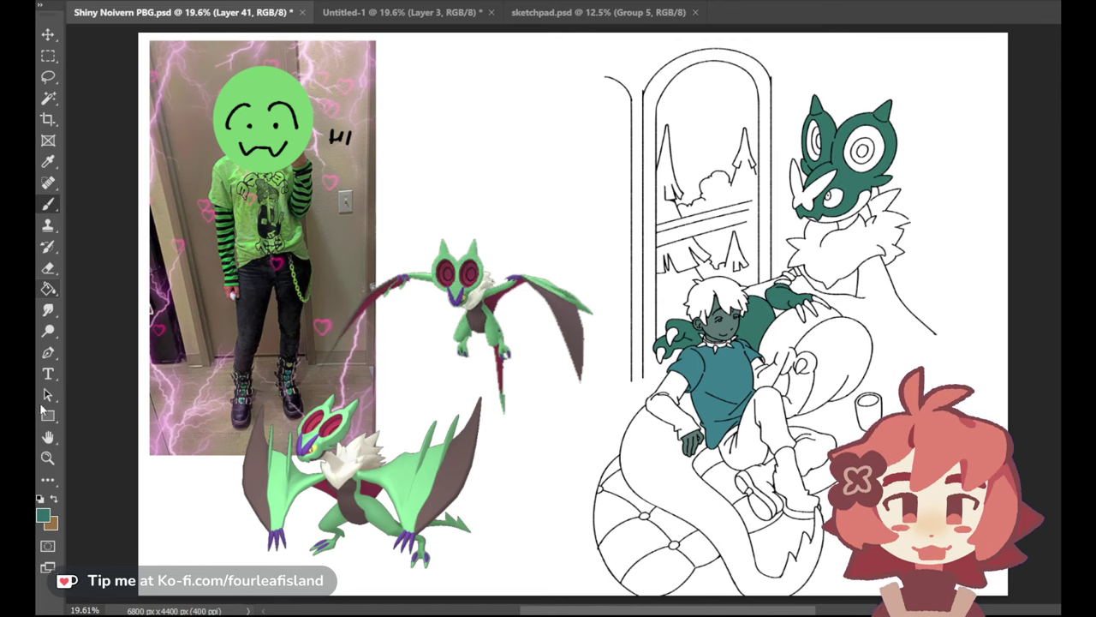
Resample the Noivern's dark green from the filled hand beside the boy's shoulder
left_click(48, 460)
left_click_drag(857, 376, 985, 375)
left_click(48, 162)
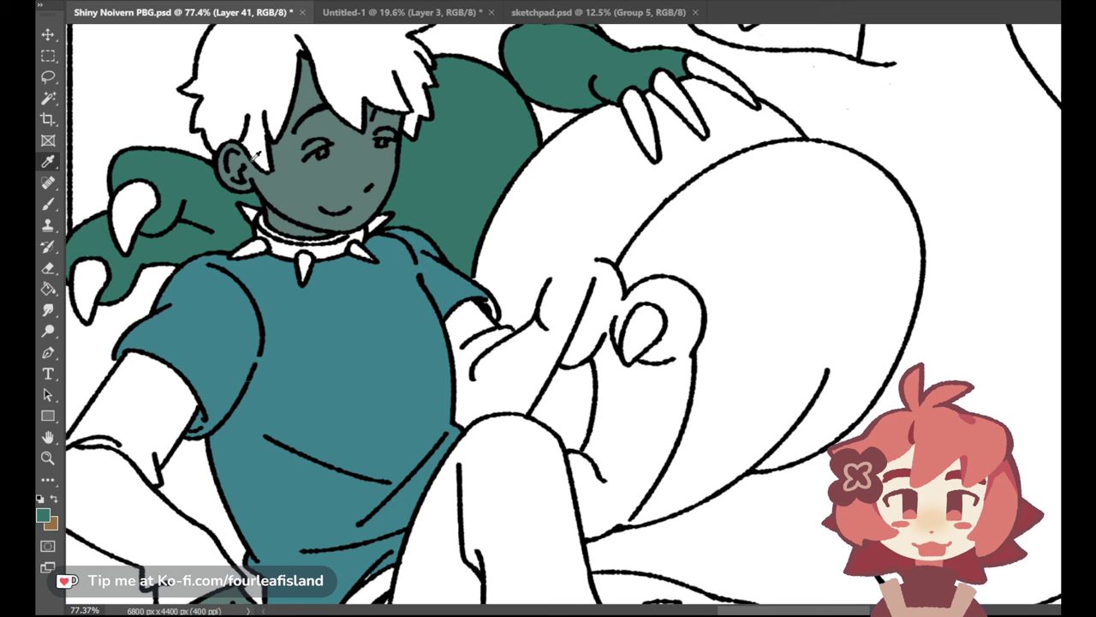
left_click(390, 139)
key("b")
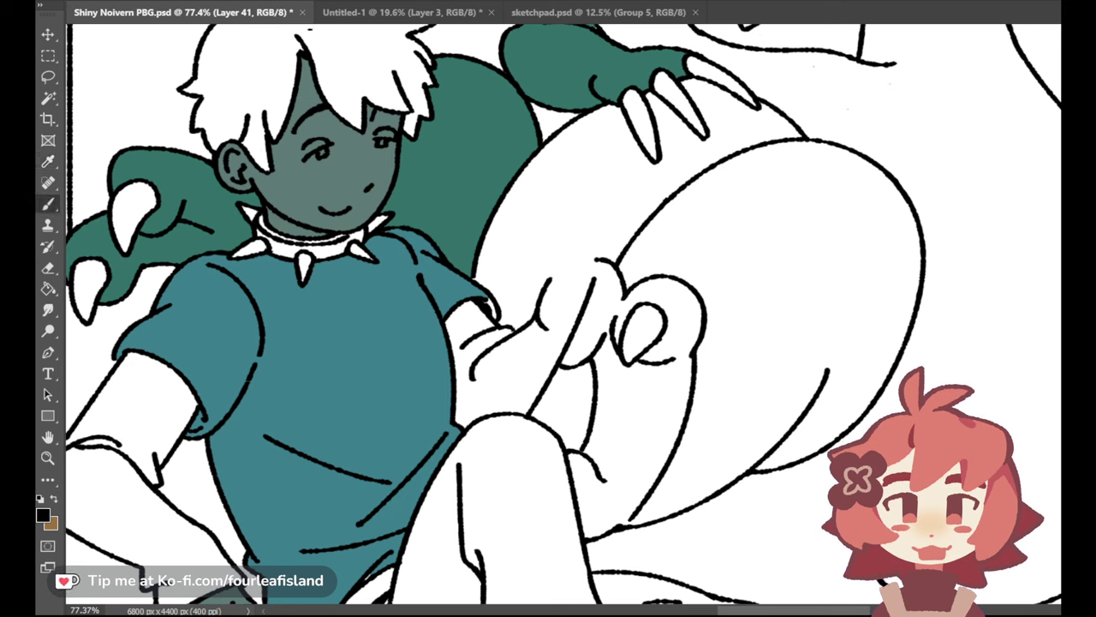
left_click(1079, 386)
left_click(48, 161)
left_click(169, 167)
Select the Noivern's large rounded thigh in the line art, fill it with dark green on the Noivern colour layer, and deselect
left_click(47, 101)
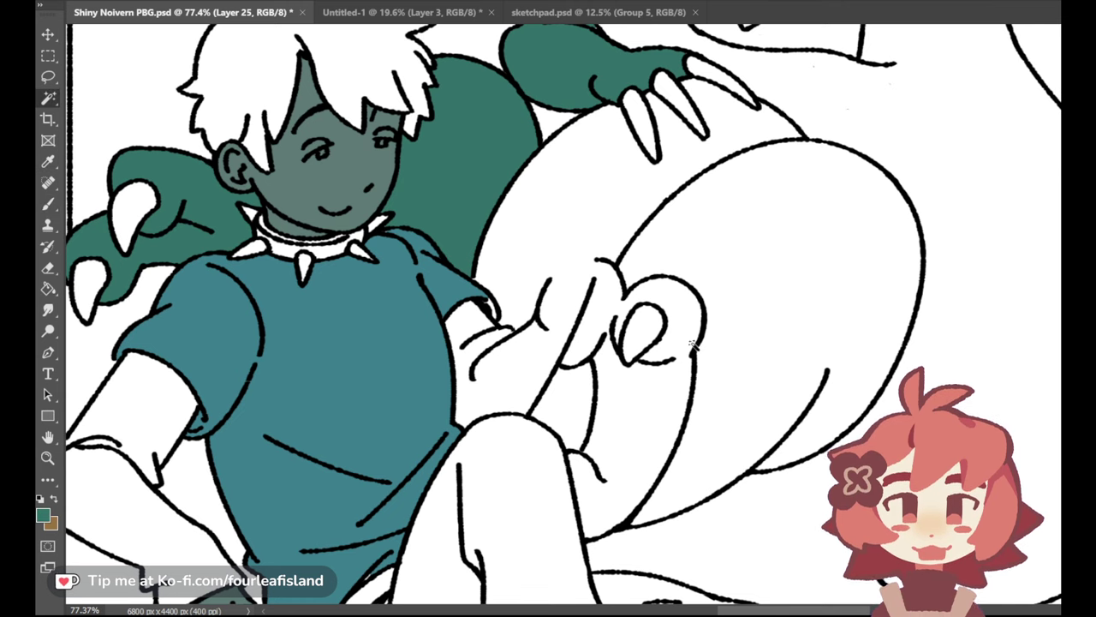
left_click(730, 358)
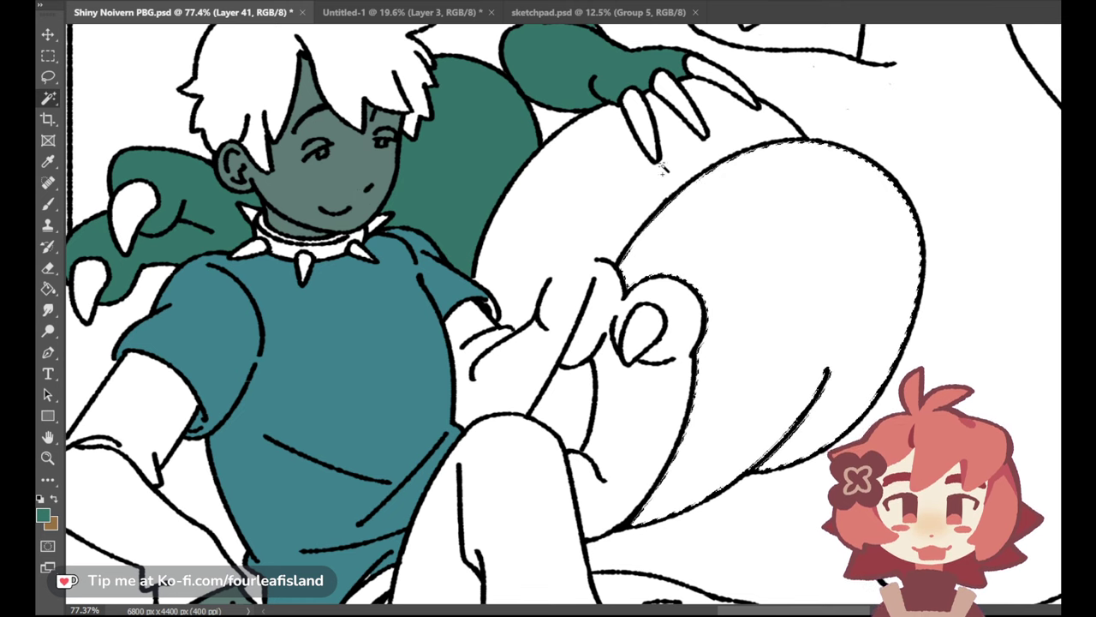
left_click(48, 289)
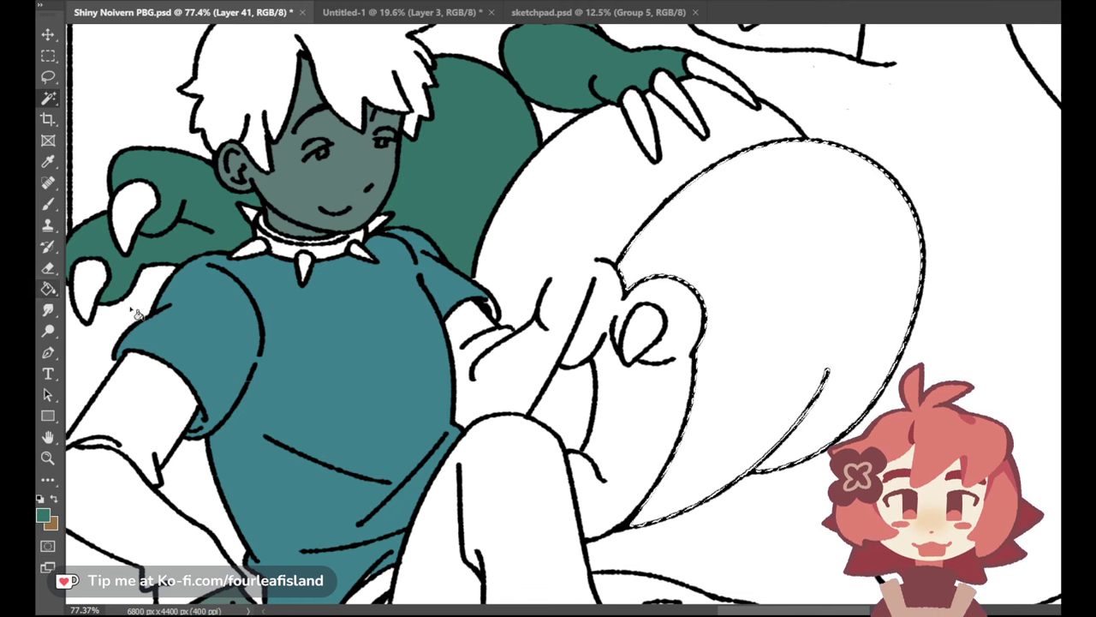
left_click(874, 336)
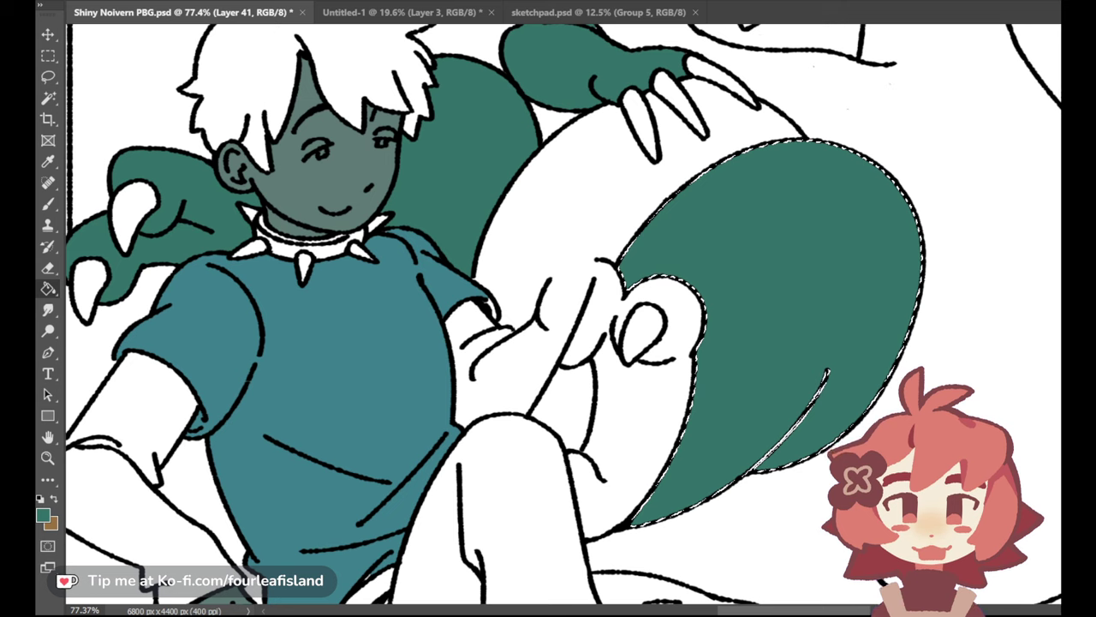
key("ctrl+d")
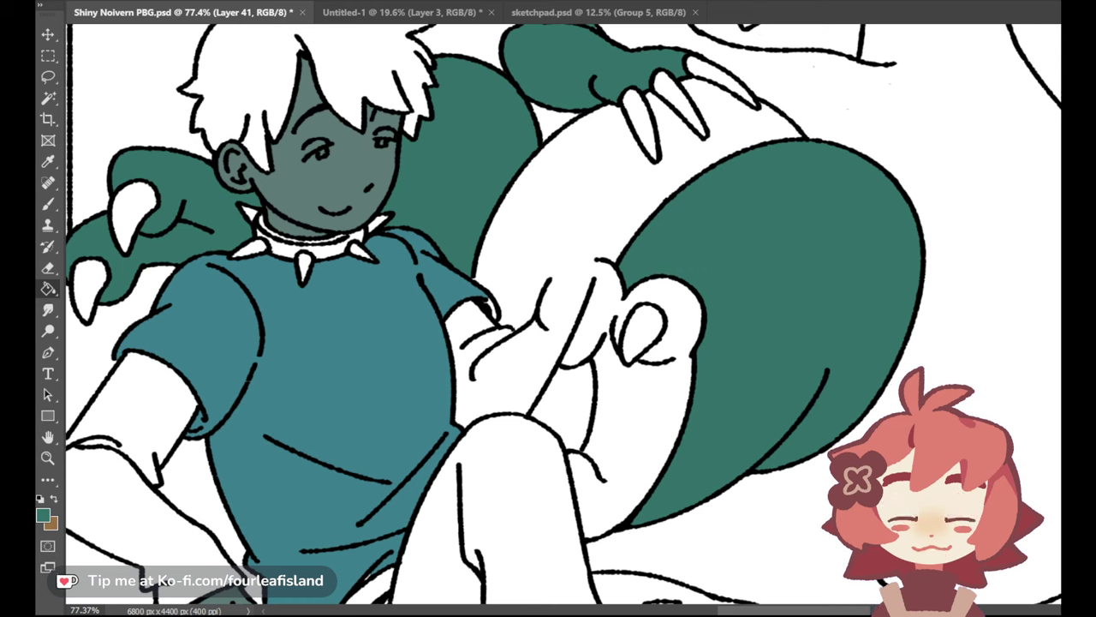
Sample the boy's near-black hair colour from the coloured sketch and hide the sketch again
left_click(48, 205)
key("alt+bracketleft")
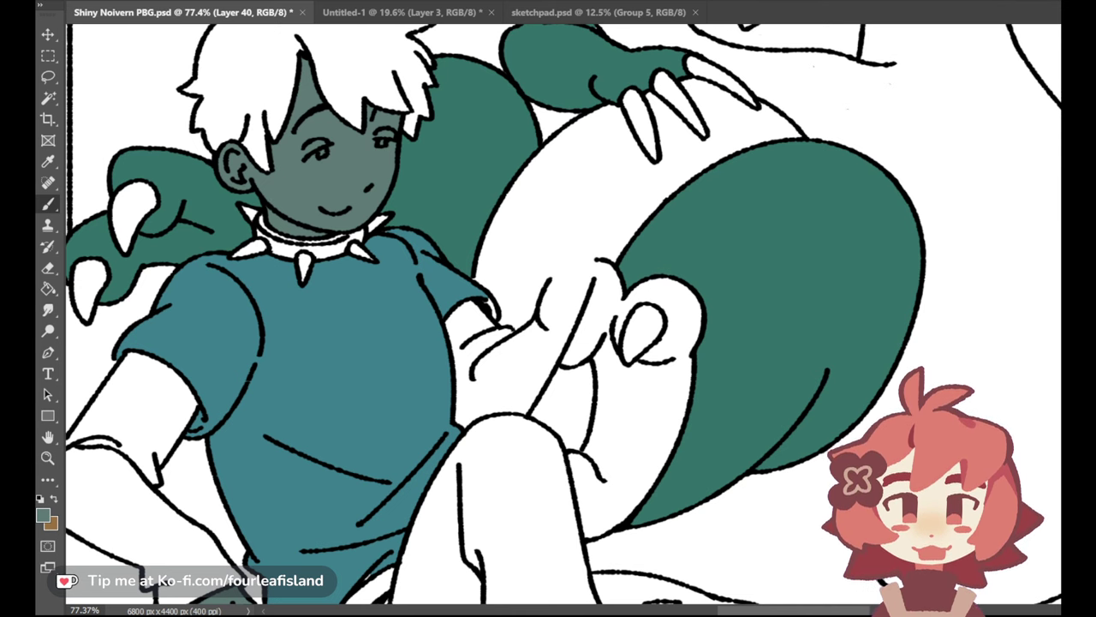
key("ctrl+0")
key("i")
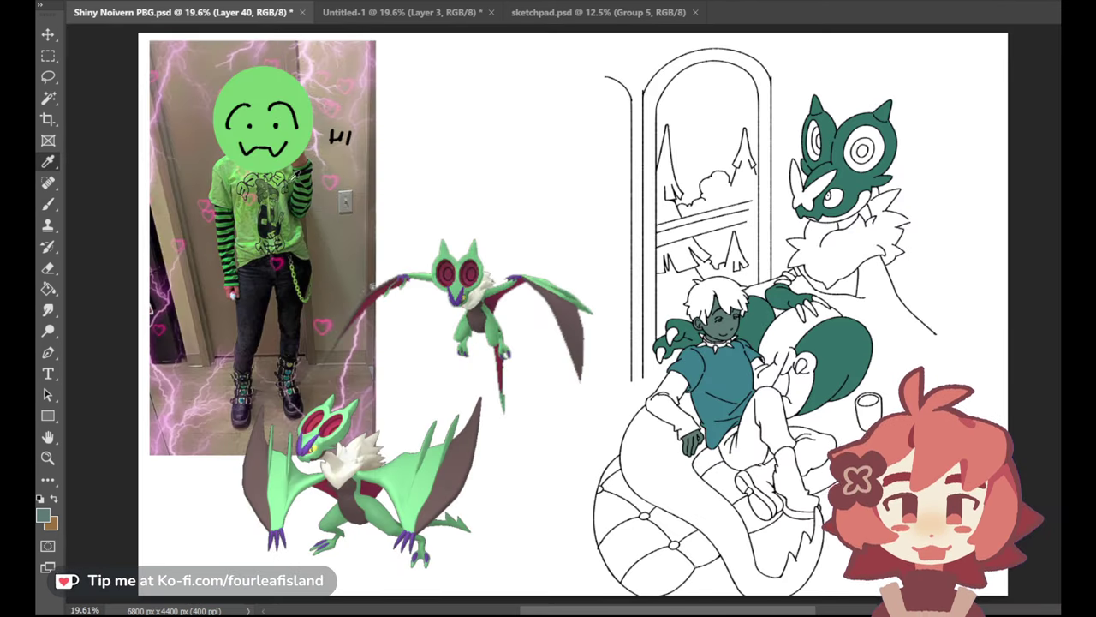
left_click(1062, 316)
left_click(725, 299)
left_click(1062, 316)
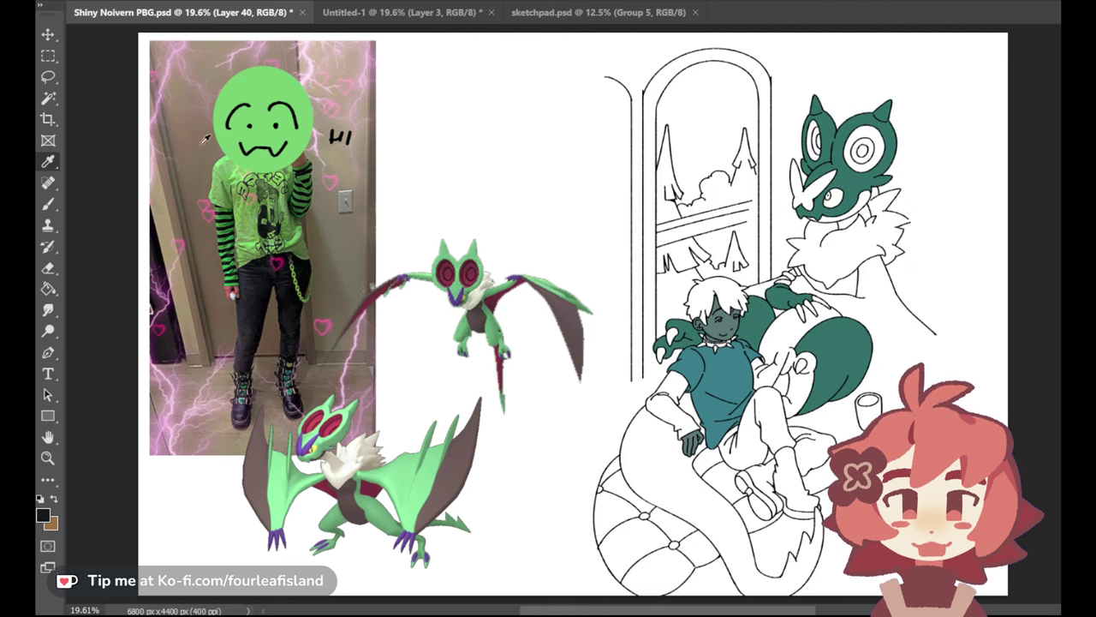
Select the boy's hair in the line art with the Magic Wand, keeping the skin layer visible
left_click(49, 99)
left_click(1062, 316)
left_click(717, 295)
left_click(1062, 316)
left_click(1062, 316)
left_click(1062, 316)
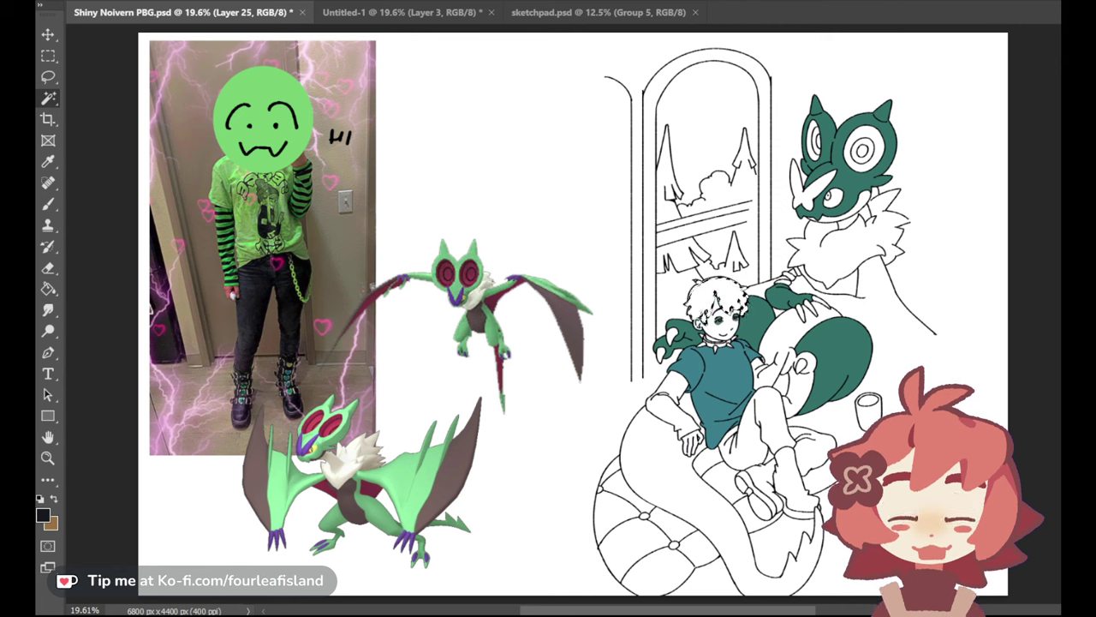
key("ctrl+z")
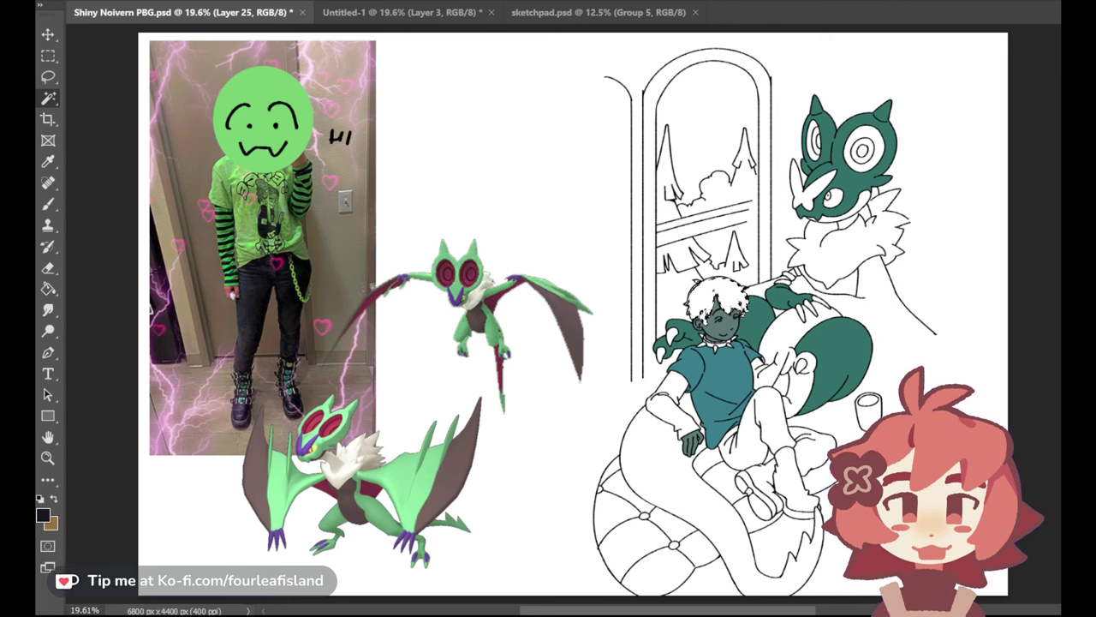
Fill the selected hair with the sampled near-black on a new layer, and deselect
key("Delete")
left_click(1067, 325)
left_click(1066, 316)
left_click(1066, 316)
left_click(1067, 334)
key("ctrl+z")
left_click(1066, 325)
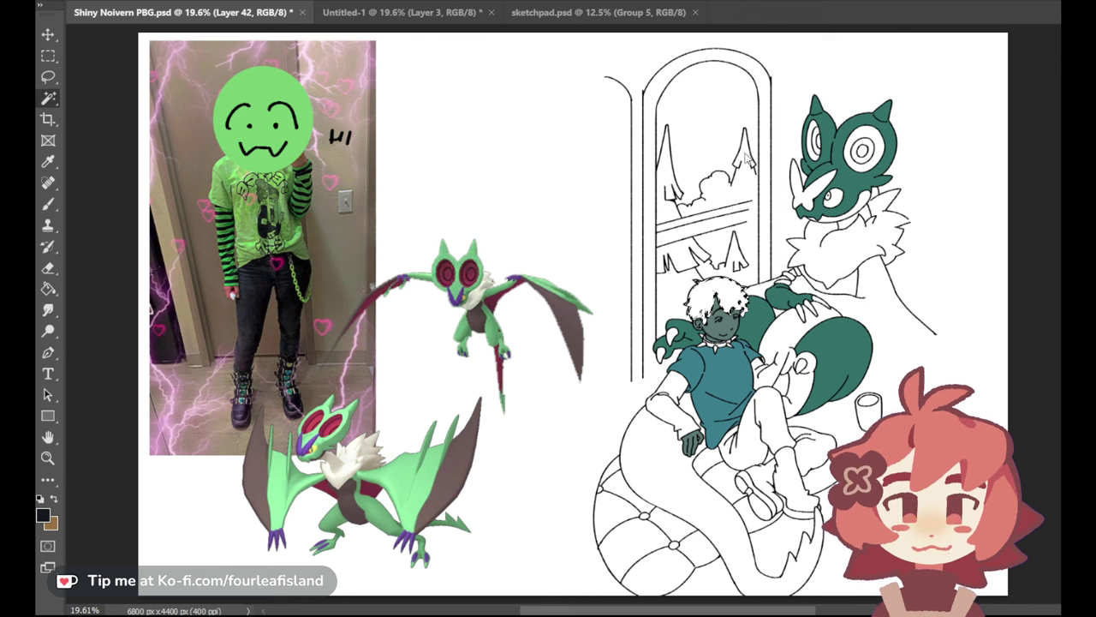
left_click(48, 289)
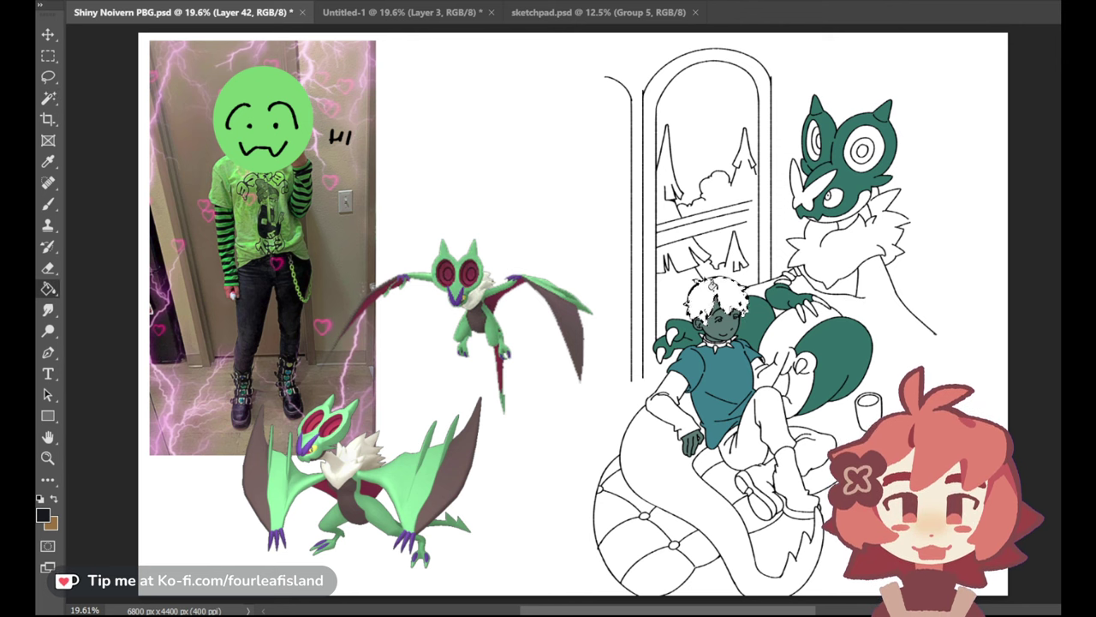
left_click(711, 283)
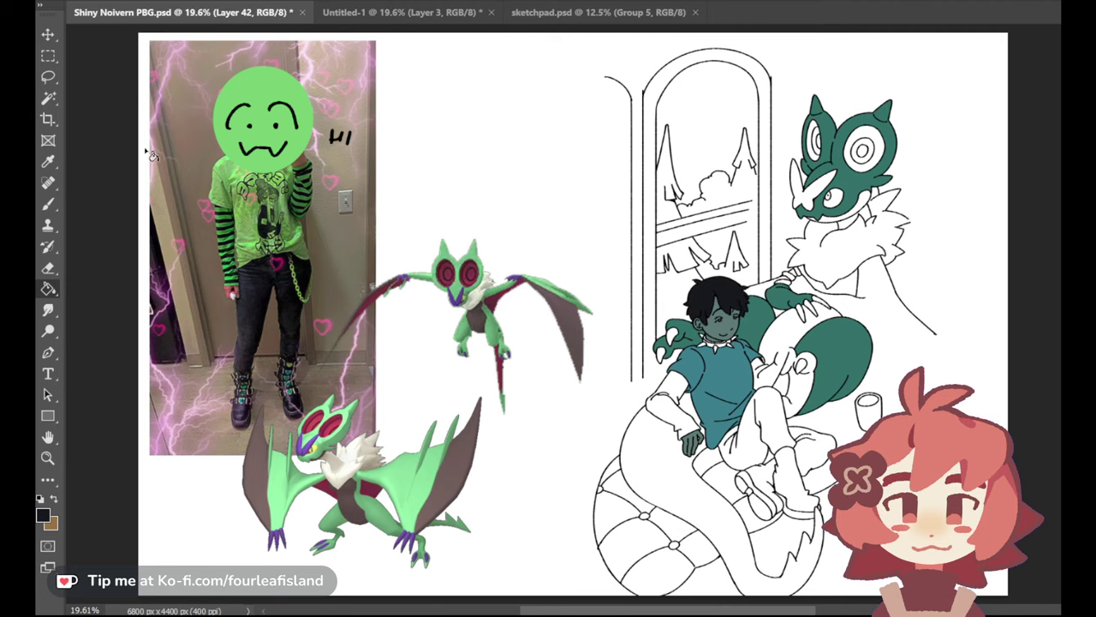
Hide the boy's skin layer and erase the leftover skin-coloured patches around both of his eyes on Layer 39
left_click(48, 457)
left_click_drag(760, 324, 866, 338)
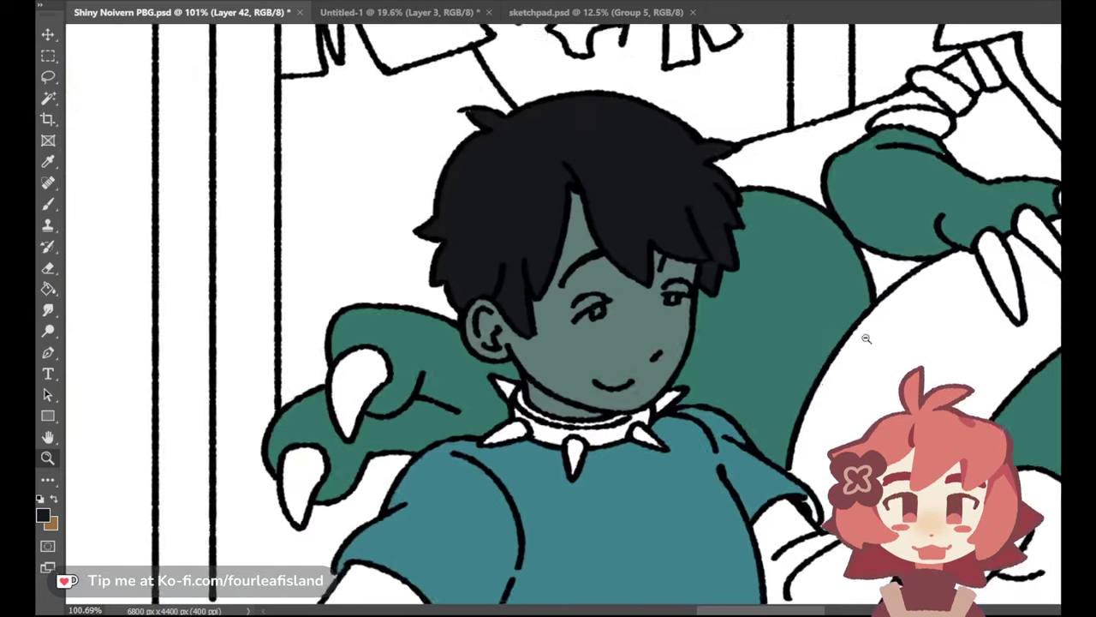
left_click(1080, 343)
left_click(1079, 342)
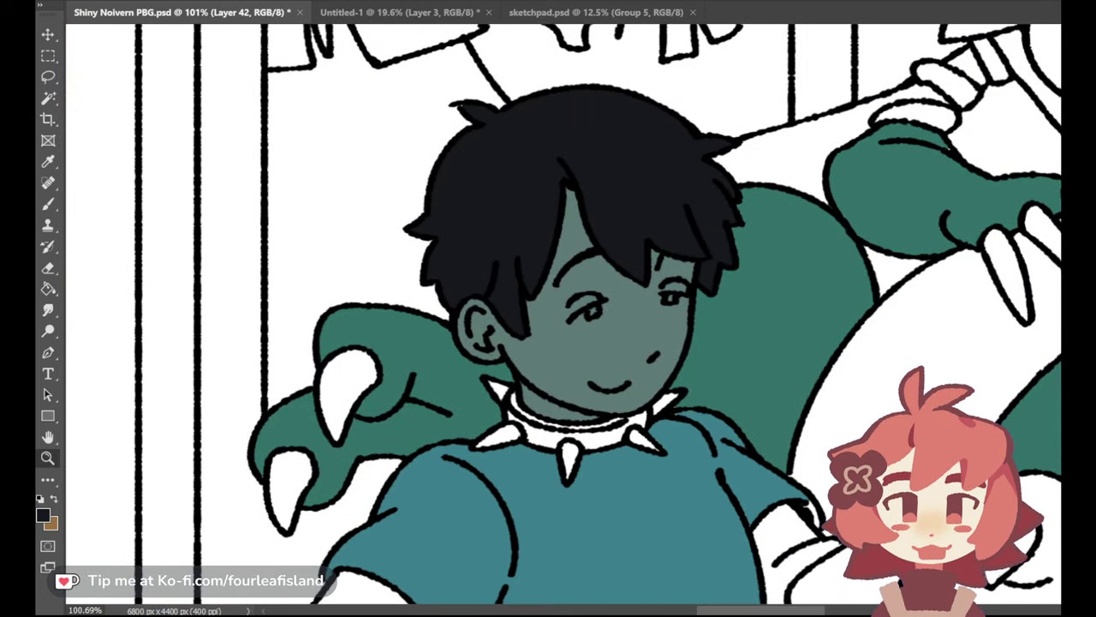
key("ctrl+z")
key("ctrl+z")
key("e")
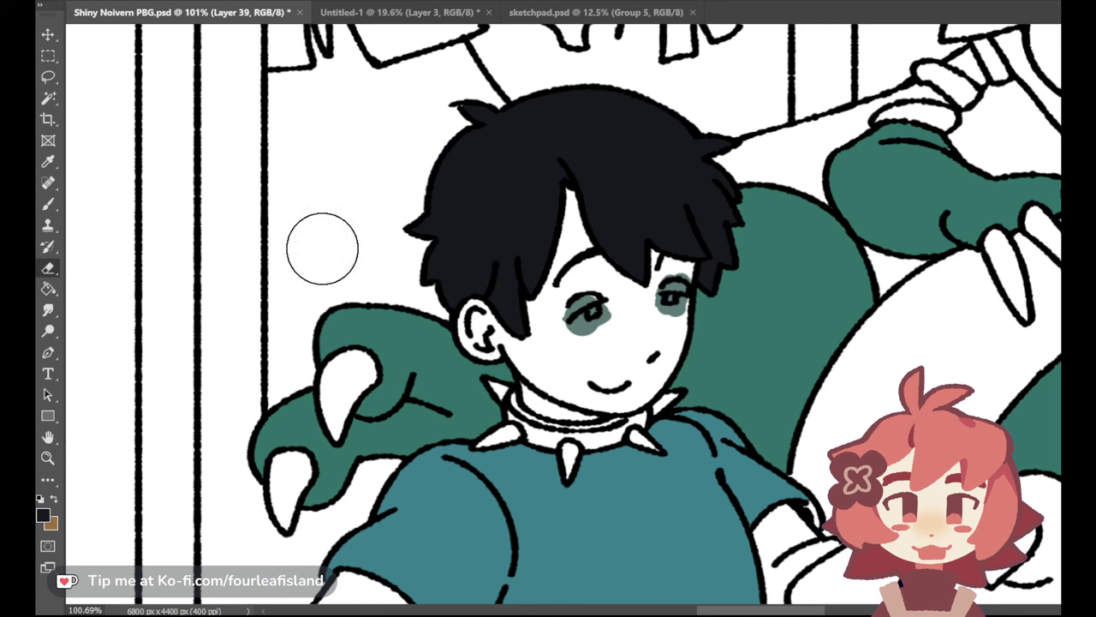
left_click_drag(573, 338, 575, 317)
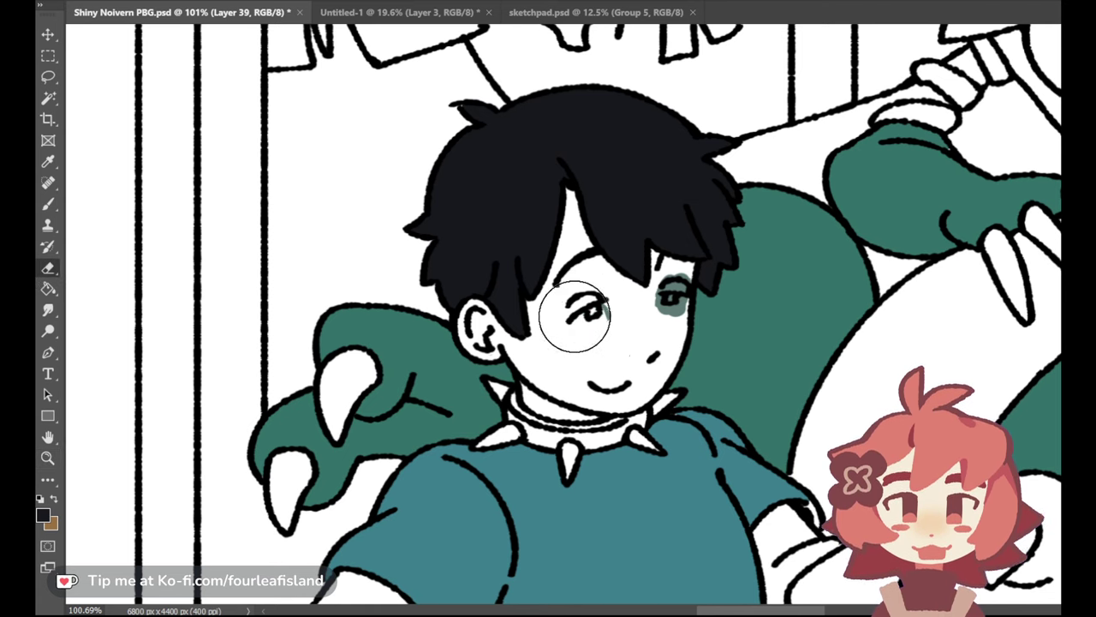
left_click_drag(666, 306, 676, 289)
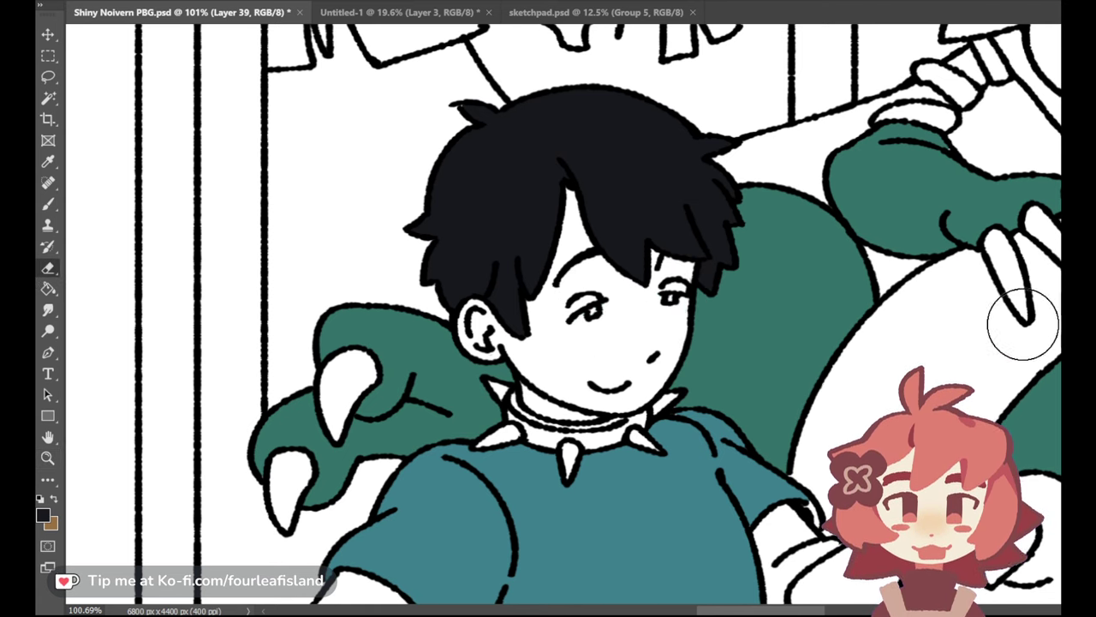
Show the skin layer again, sample the boy's skin tone and brush over the white gaps in his eyes
left_click(1075, 287)
left_click(1091, 283)
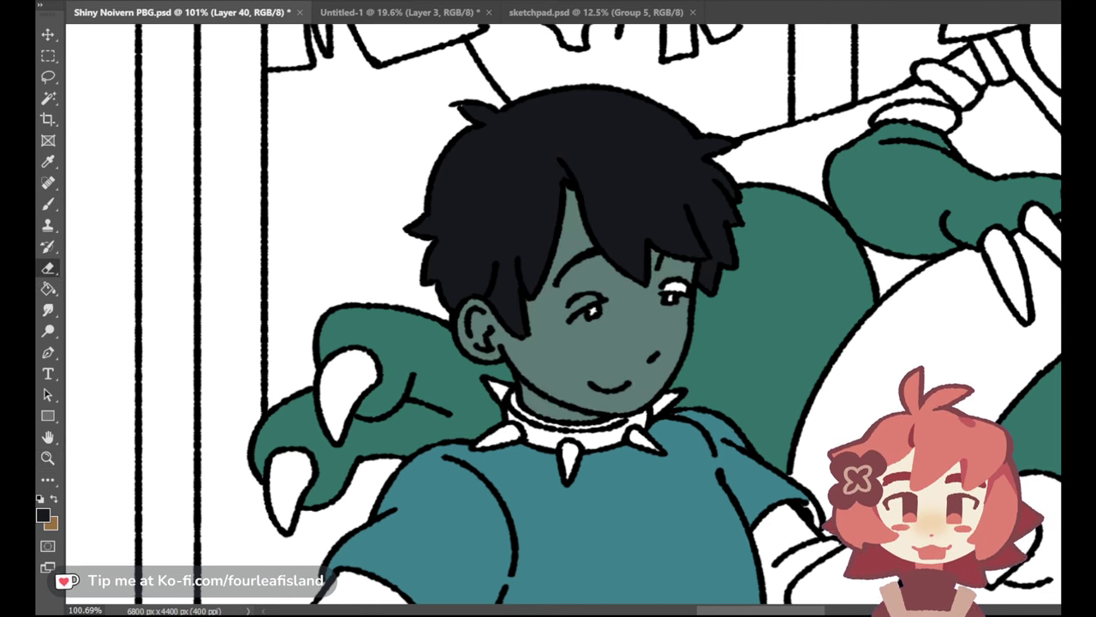
left_click(48, 162)
left_click(575, 230)
left_click(48, 203)
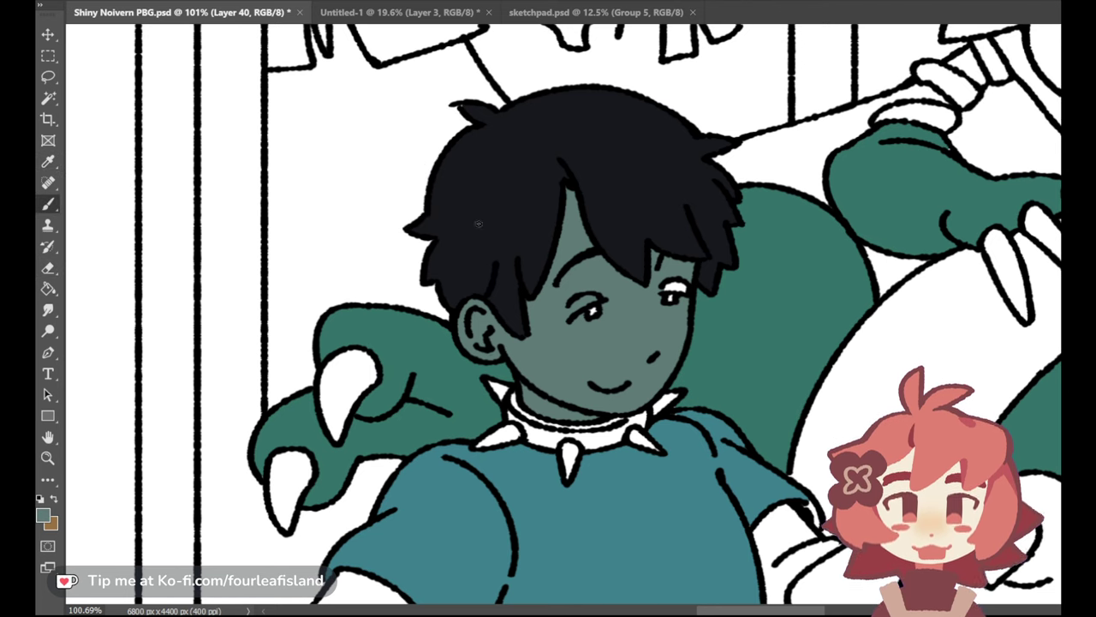
left_click_drag(670, 289, 681, 305)
Sample the shirt's teal for the brush and make Layer 41 active for touching up the shirt's shoulder edge
key("i")
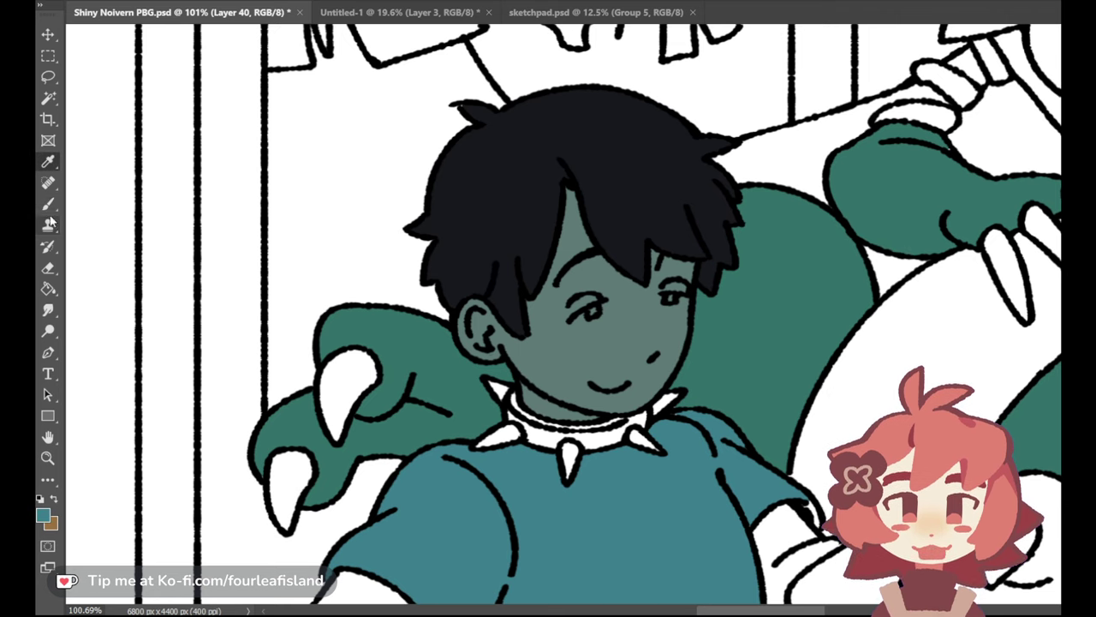
key("b")
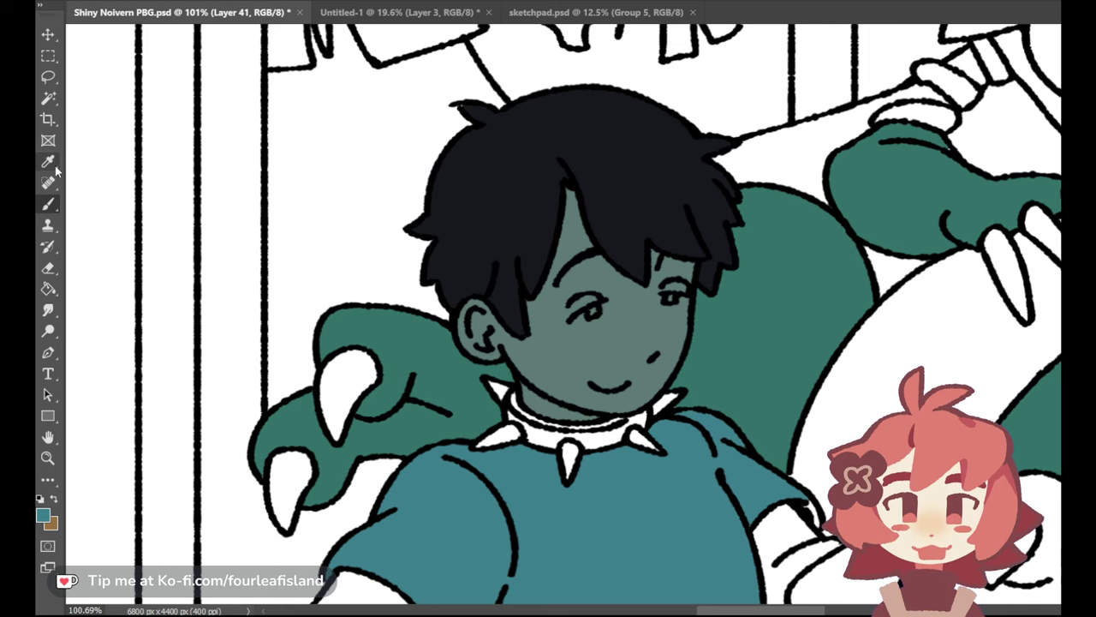
left_click(377, 326, "alt")
left_click(1079, 343)
left_click(1079, 343)
left_click(1088, 342)
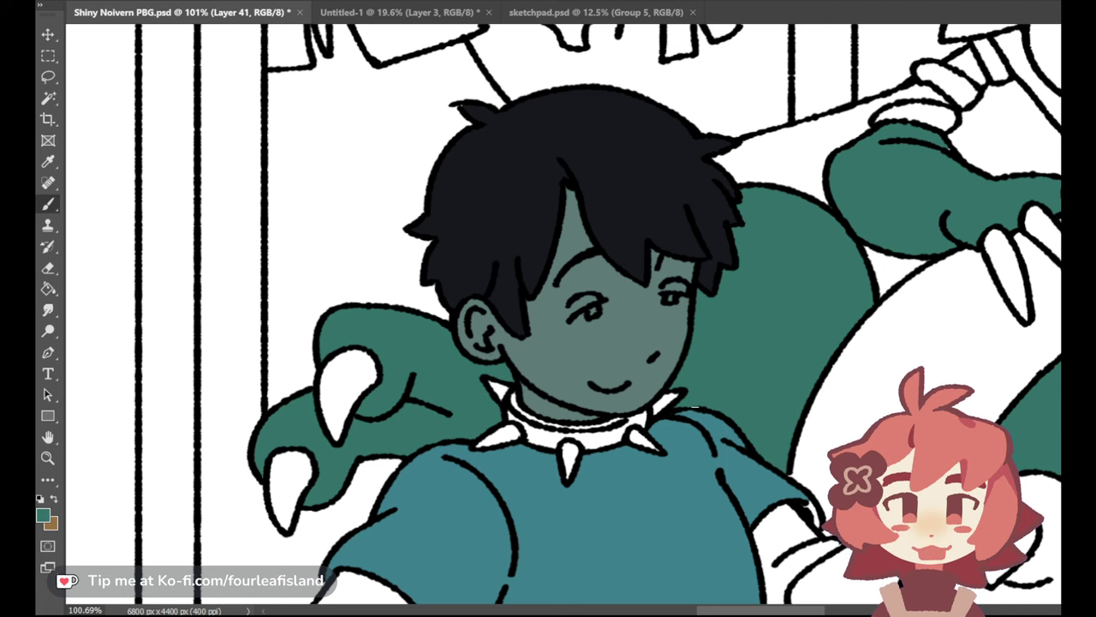
left_click(420, 548, "alt")
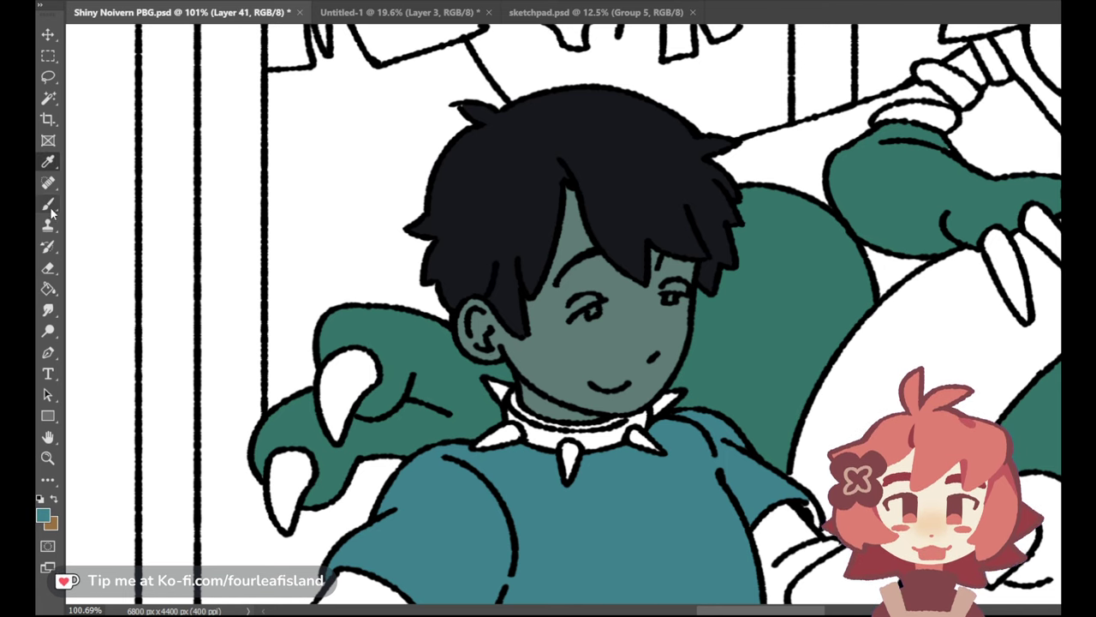
Toggle the shirt's colour layer off and on to check its fill, return to Layer 41 and inspect the shirt
key("alt+bracketleft")
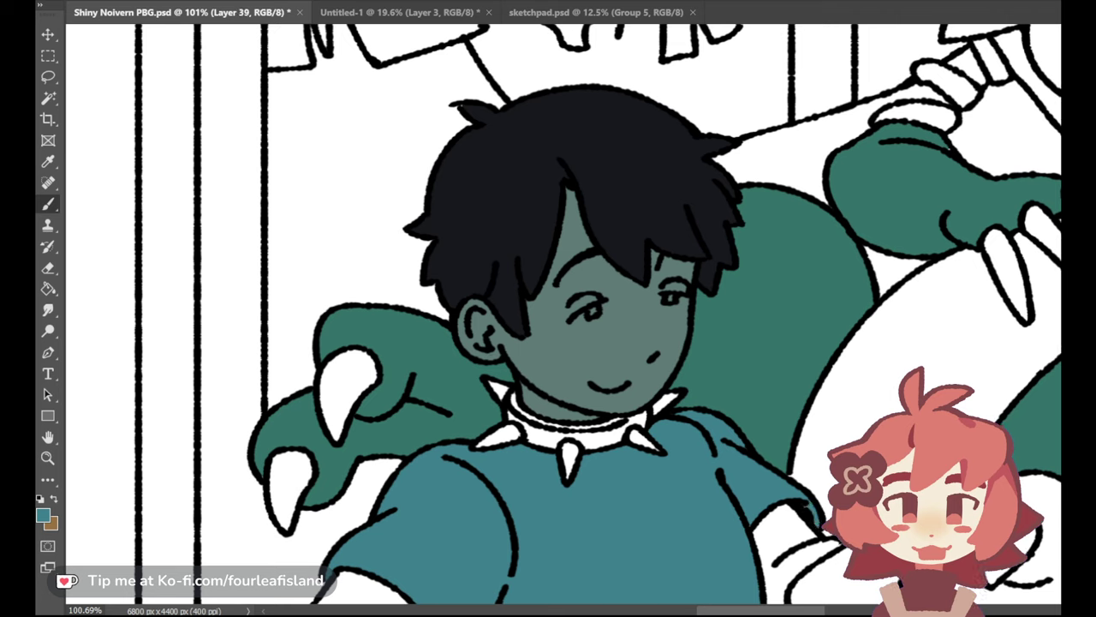
key("ctrl+comma")
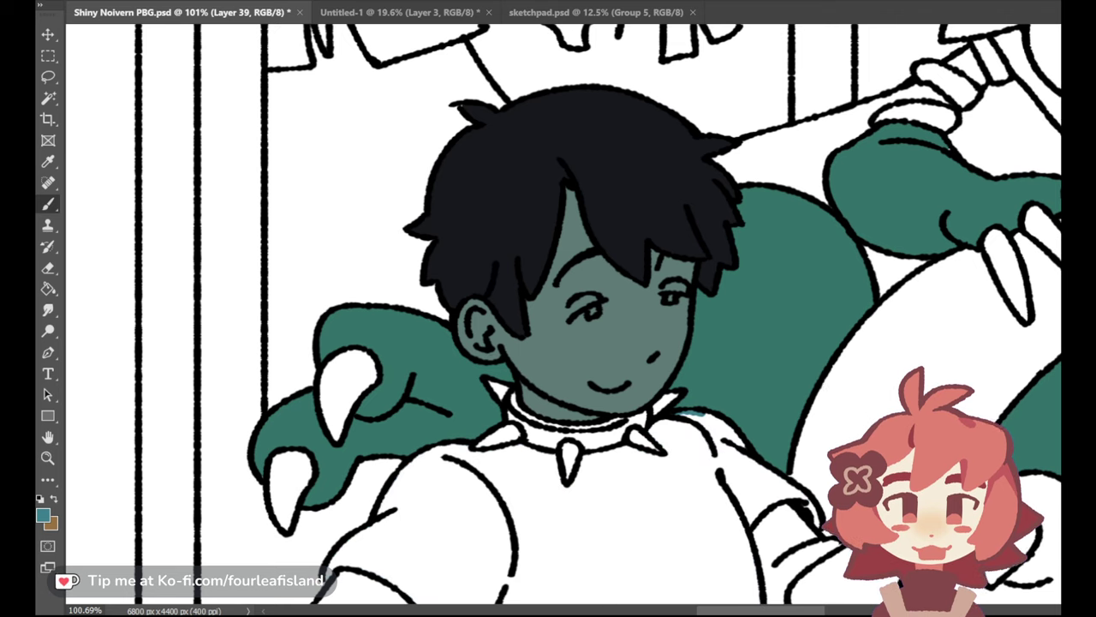
key("ctrl+comma")
key("ctrl+comma")
key("ctrl+comma")
scroll(565, 314, "down", 5)
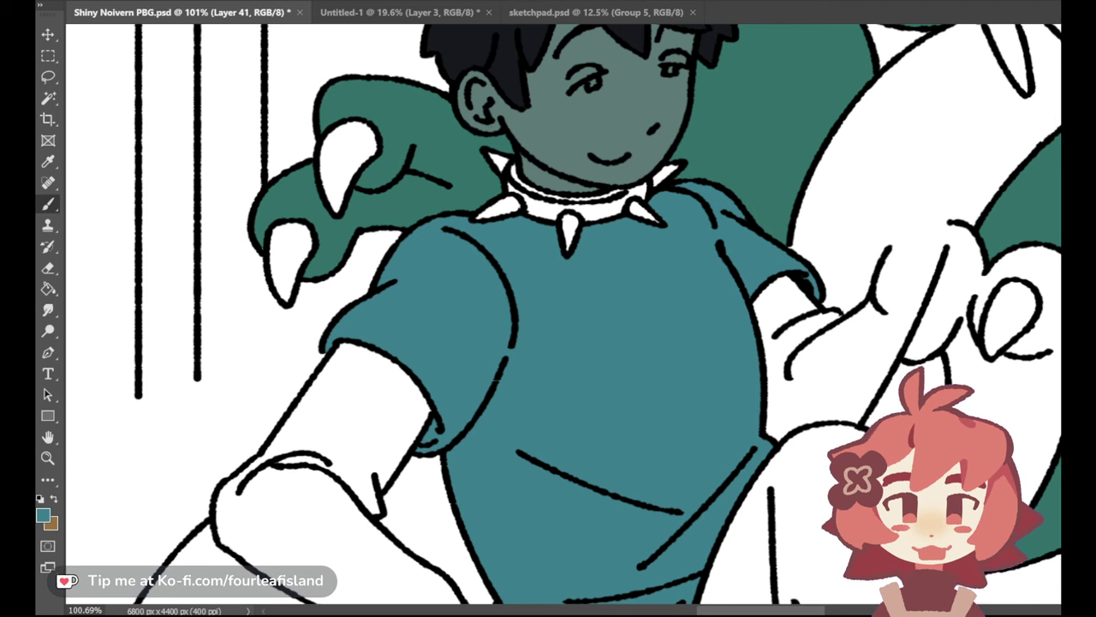
scroll(565, 315, "up", 1)
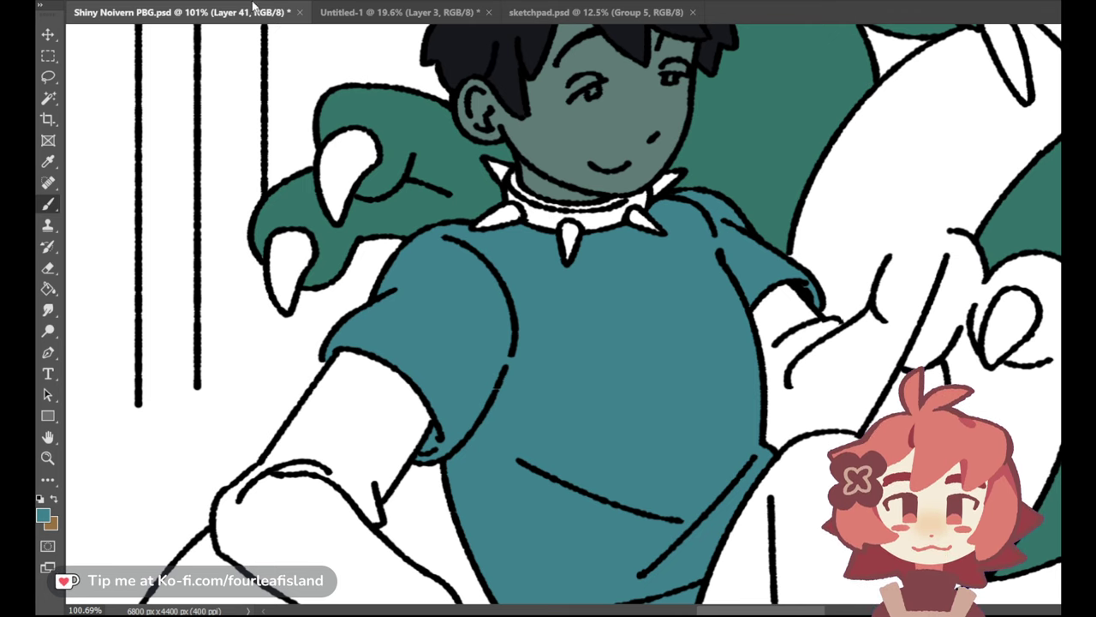
Show the rough coloured sketch, sample the teal of the Noivern's neck ruff, and hide the sketch again
key("ctrl+0")
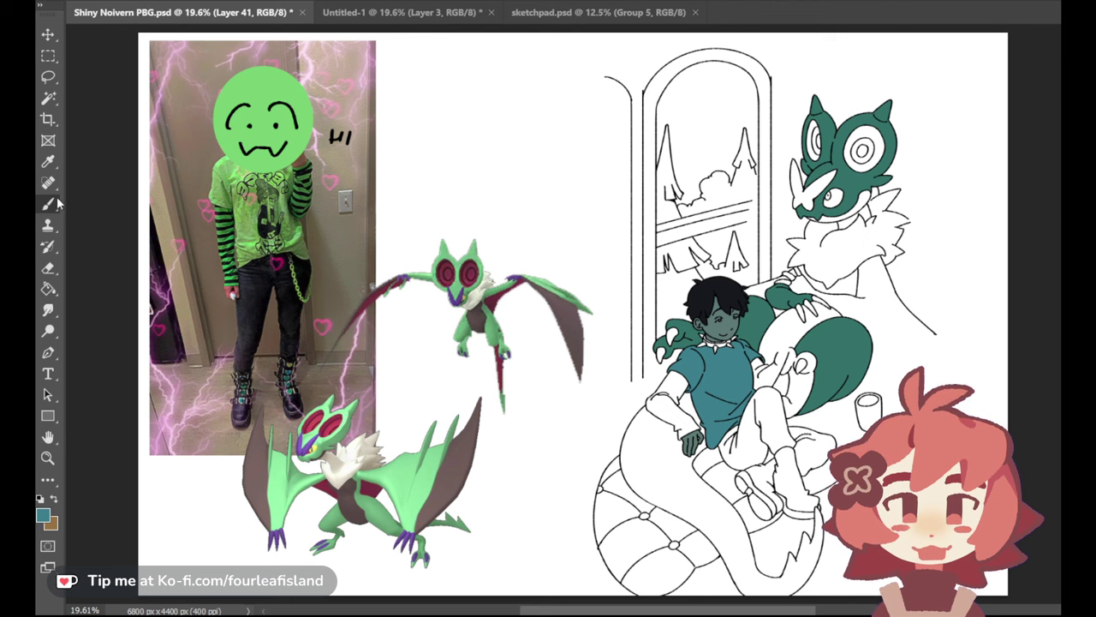
left_click(49, 162)
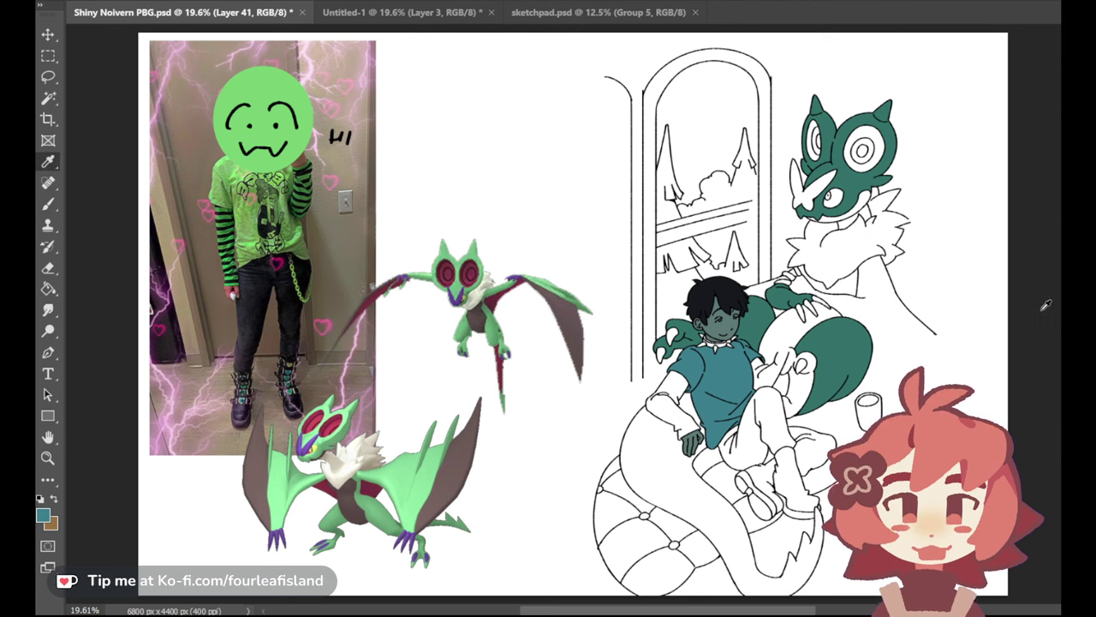
left_click(1081, 429)
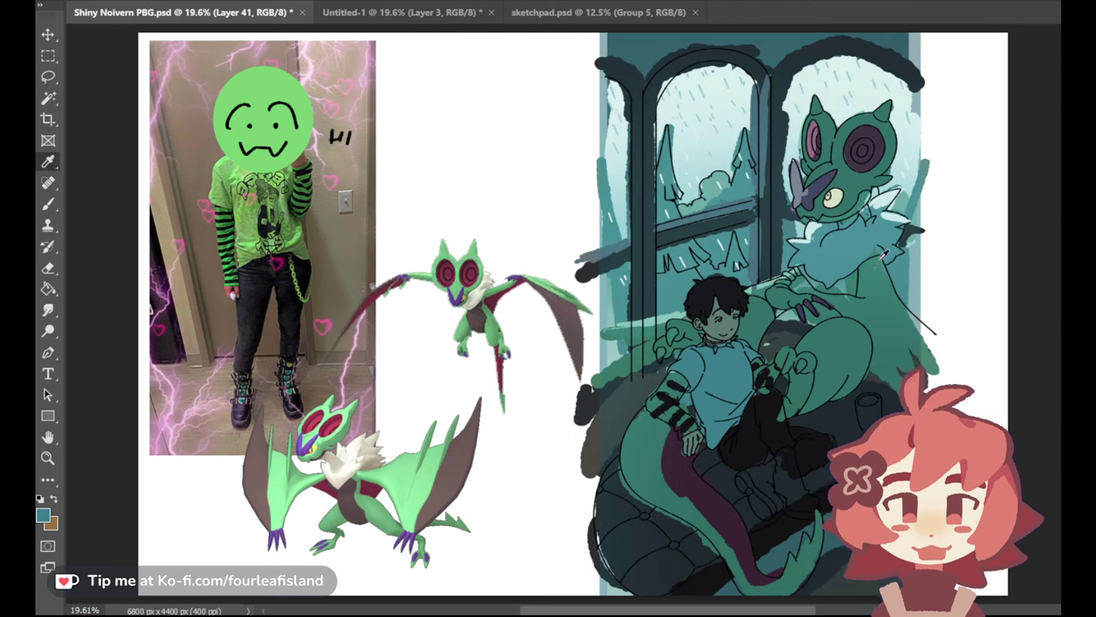
left_click(859, 252)
key("ctrl+shift+z")
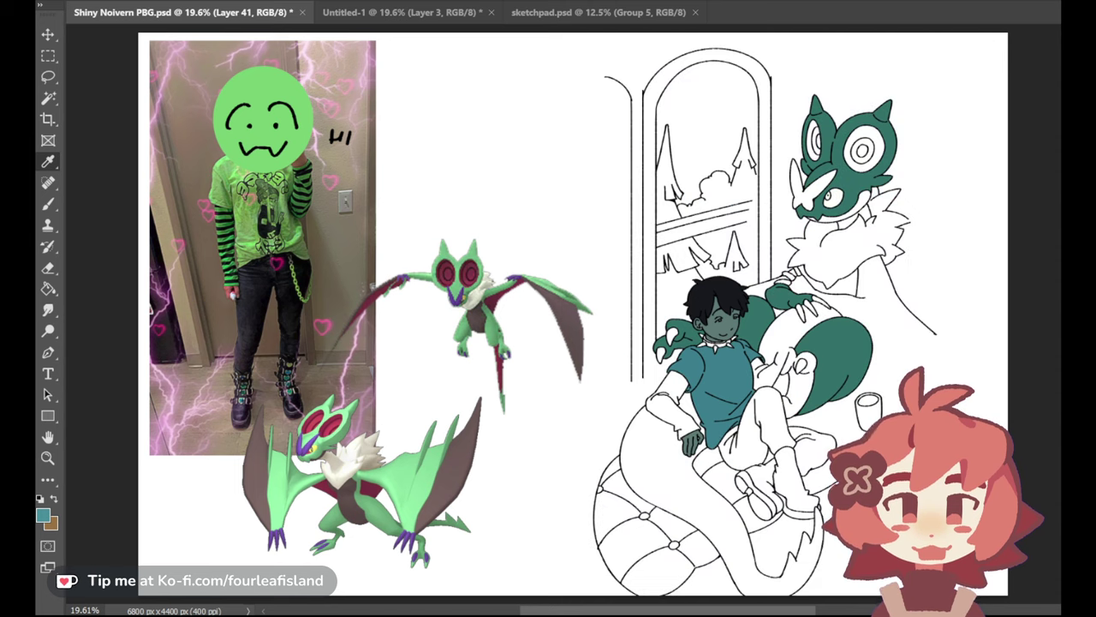
Sample the outline's black and close the gap at the open tip of the Noivern's ruff on line art Layer 25
left_click(53, 501)
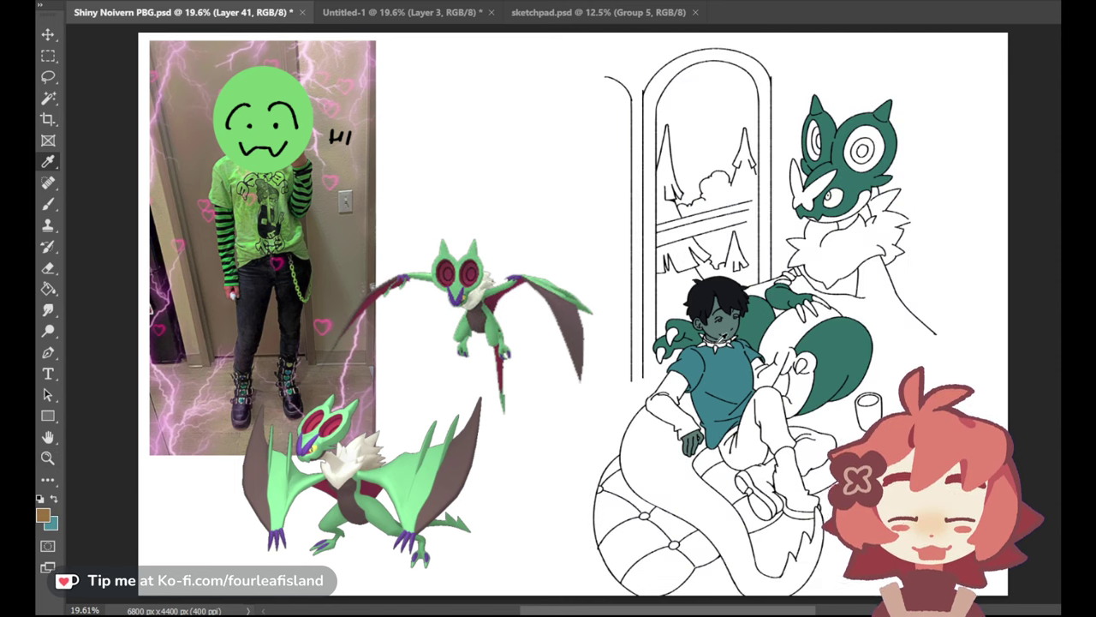
left_click(693, 381, "alt")
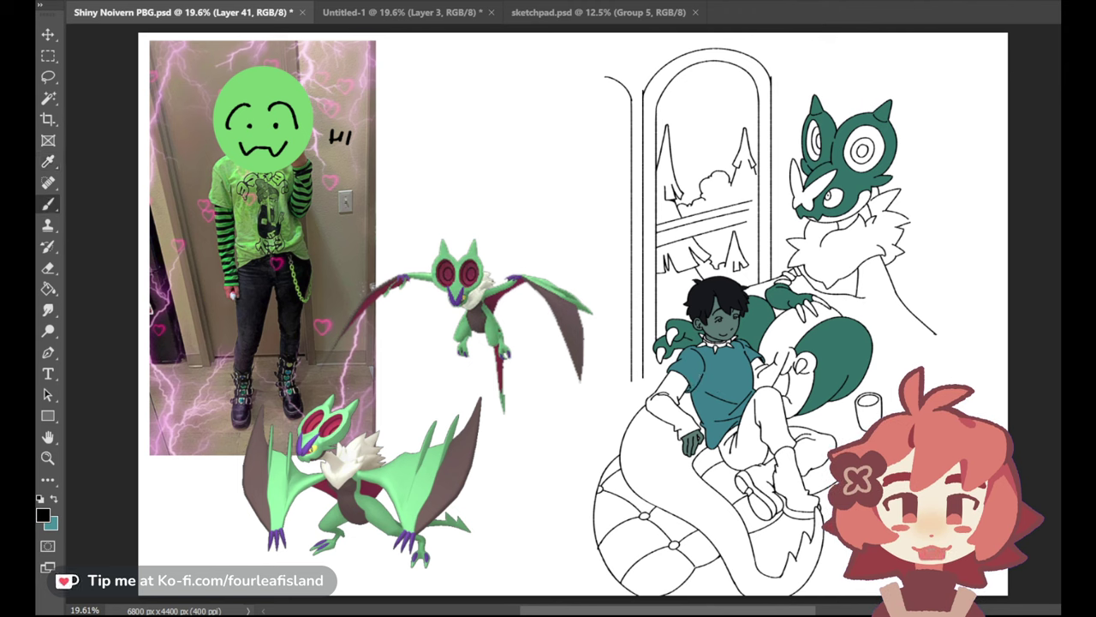
key("alt+[")
left_click(58, 460)
left_click_drag(954, 206, 1035, 214)
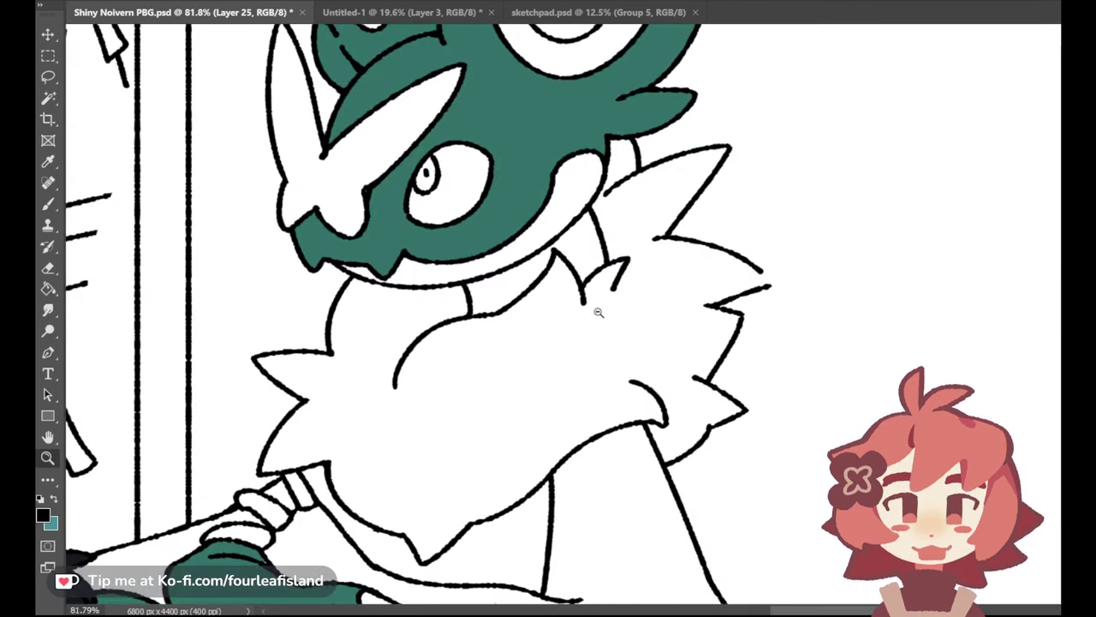
left_click(48, 204)
left_click_drag(762, 271, 770, 287)
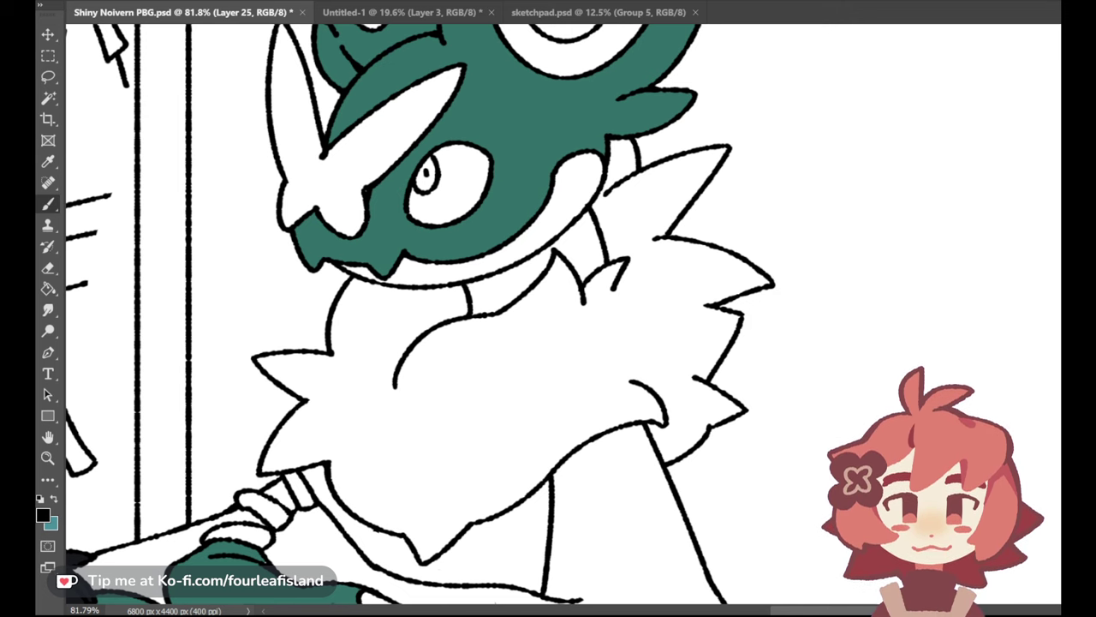
key("ctrl+0")
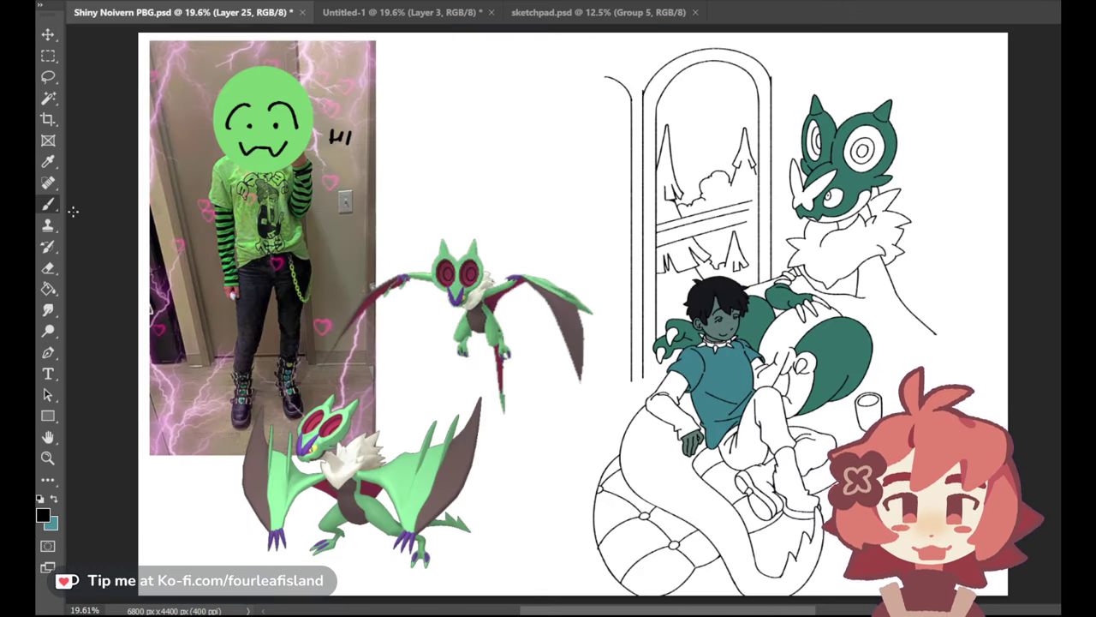
Resample the ruff's teal from the coloured sketch and select the ruff in the line art with the Magic Wand
left_click(47, 161)
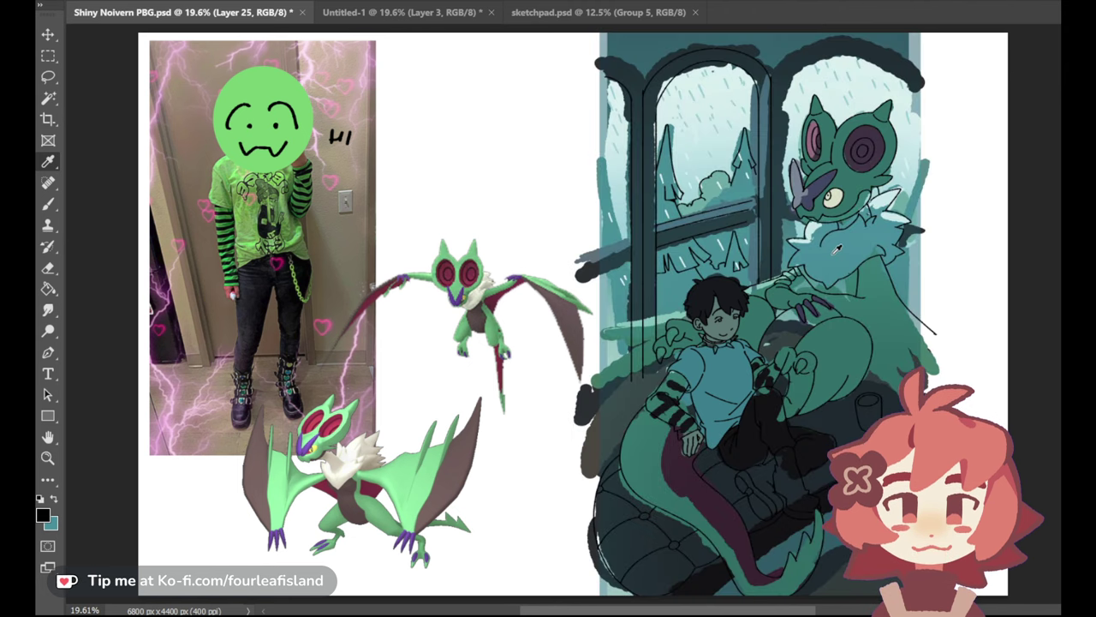
left_click(838, 249)
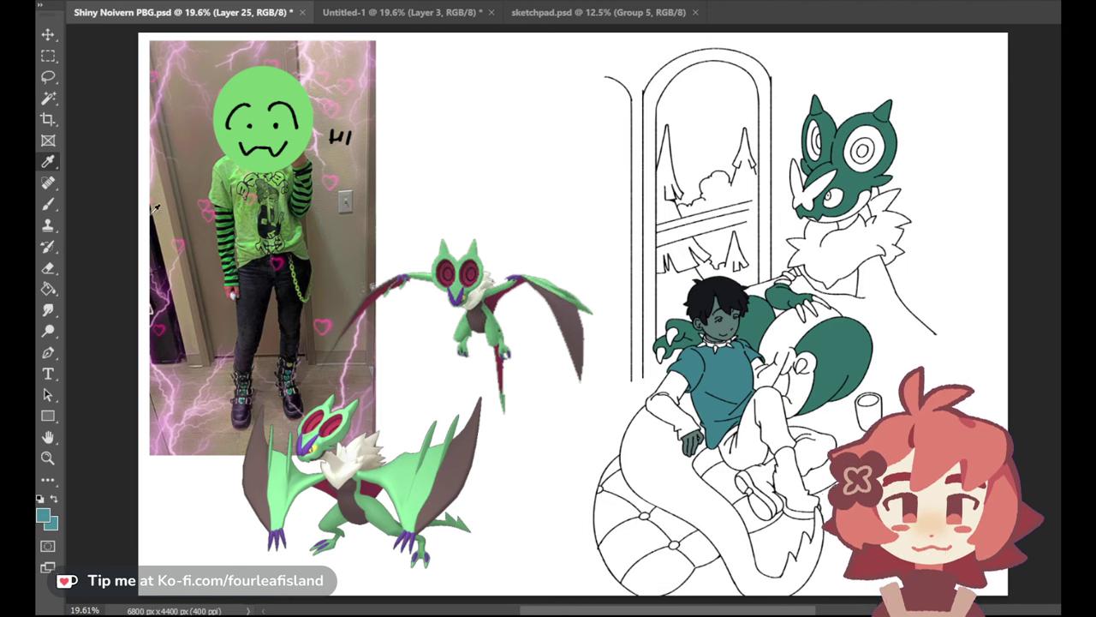
key("w")
left_click(849, 241)
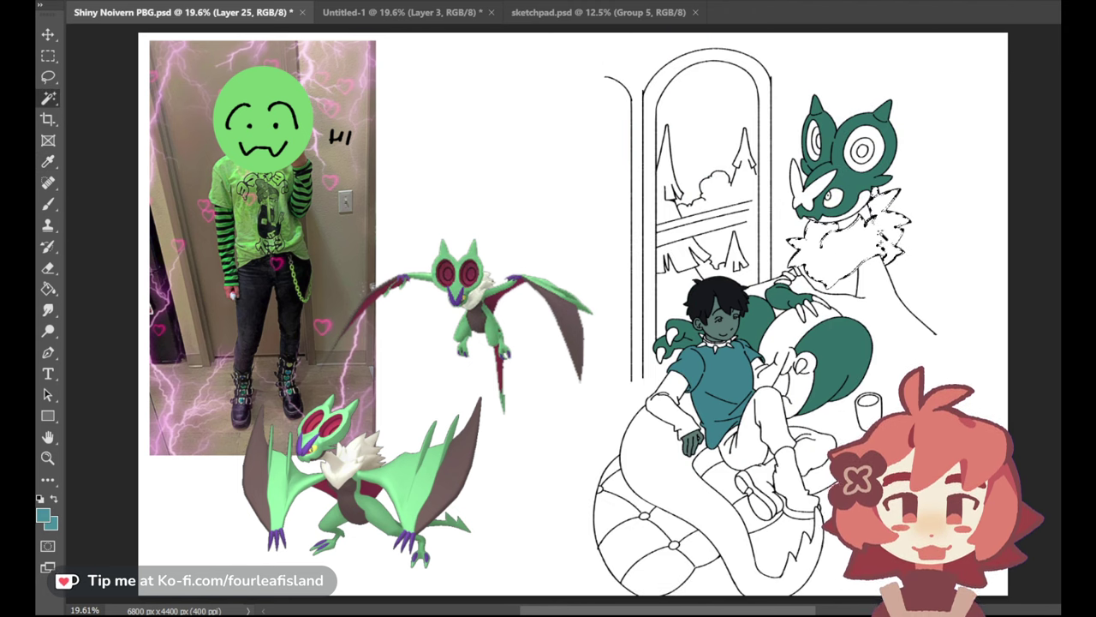
Fill the selected ruff with the sampled teal on a new layer above the current one, and deselect
key("alt+bracketright")
key("ctrl+shift+alt+n")
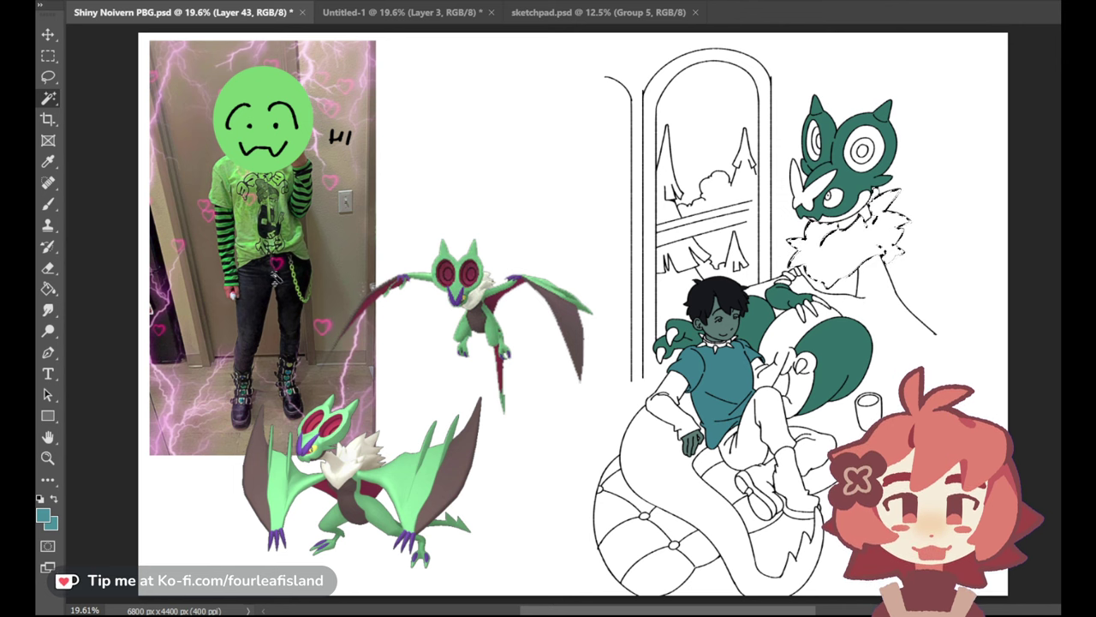
left_click(48, 291)
left_click(698, 168)
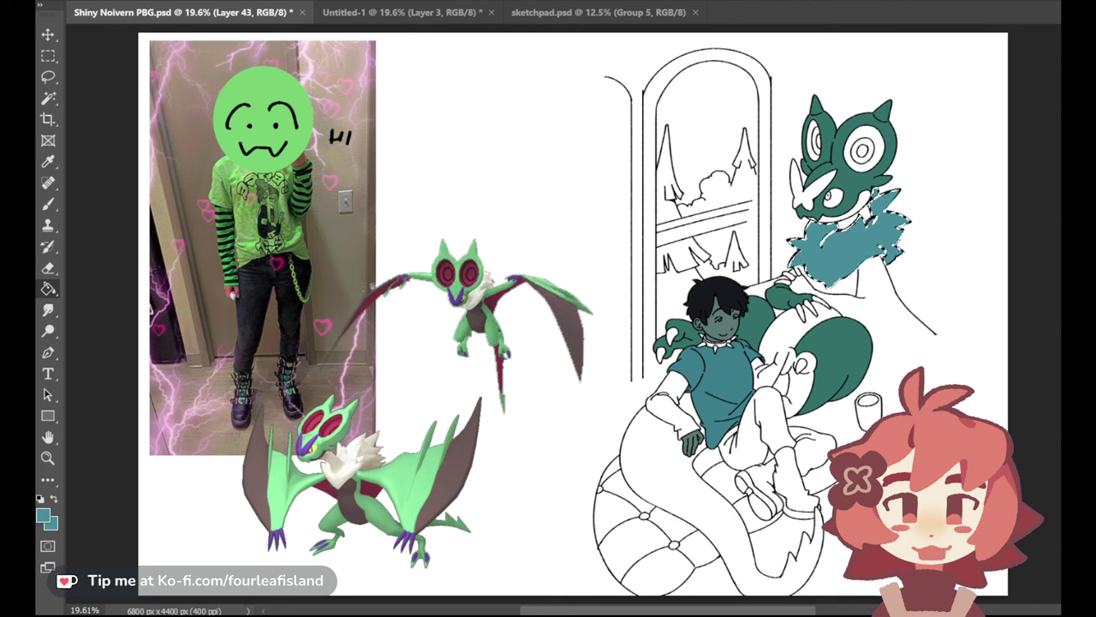
key("ctrl+d")
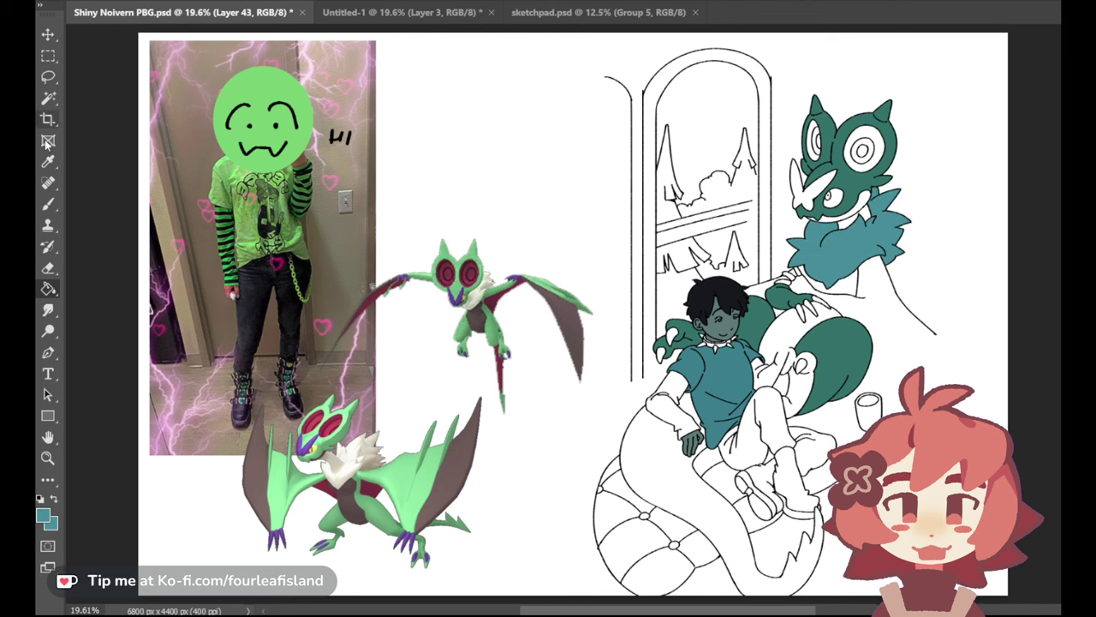
Select the remaining white neck area between the Noivern's jaw and ruff and fill it with the same teal on Layer 43
left_click(48, 98)
left_click(854, 242, "ctrl")
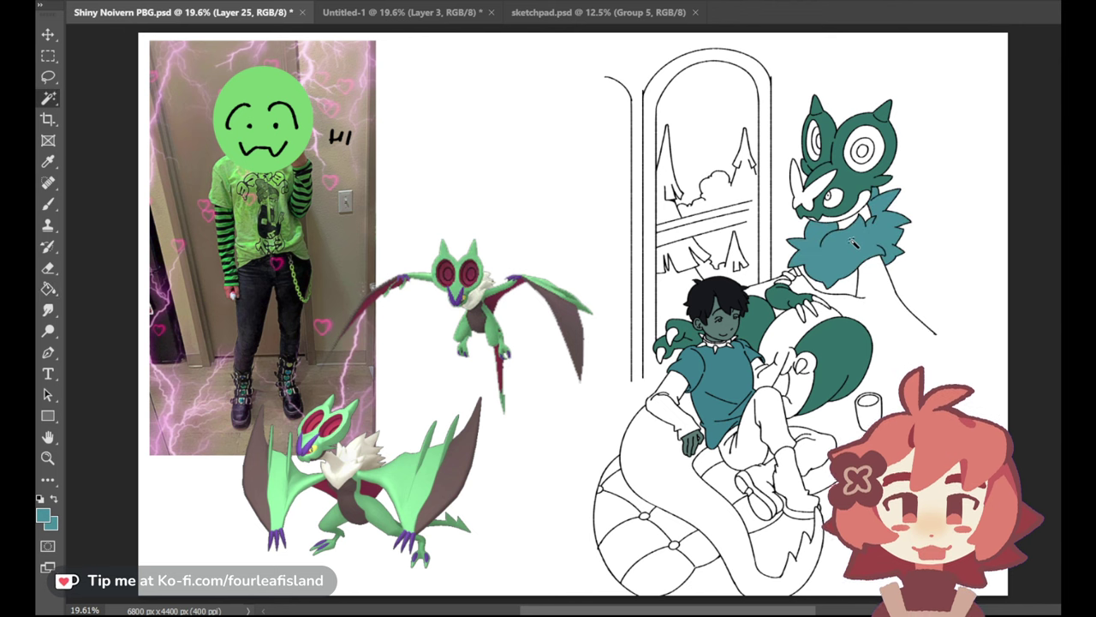
key("Delete")
key("ctrl+z")
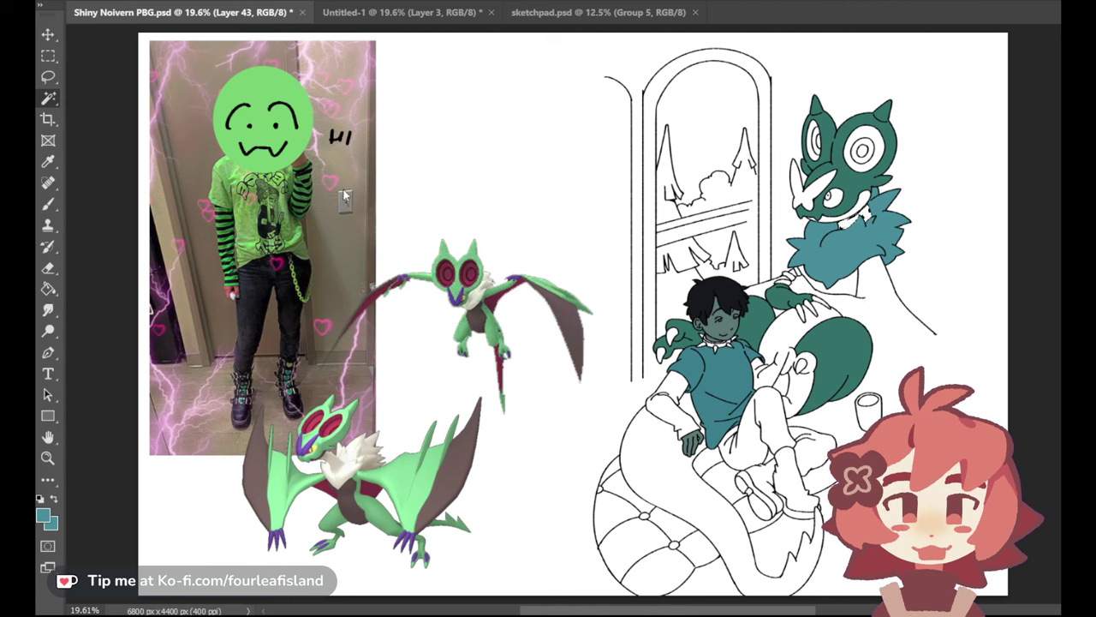
left_click(856, 217)
key("g")
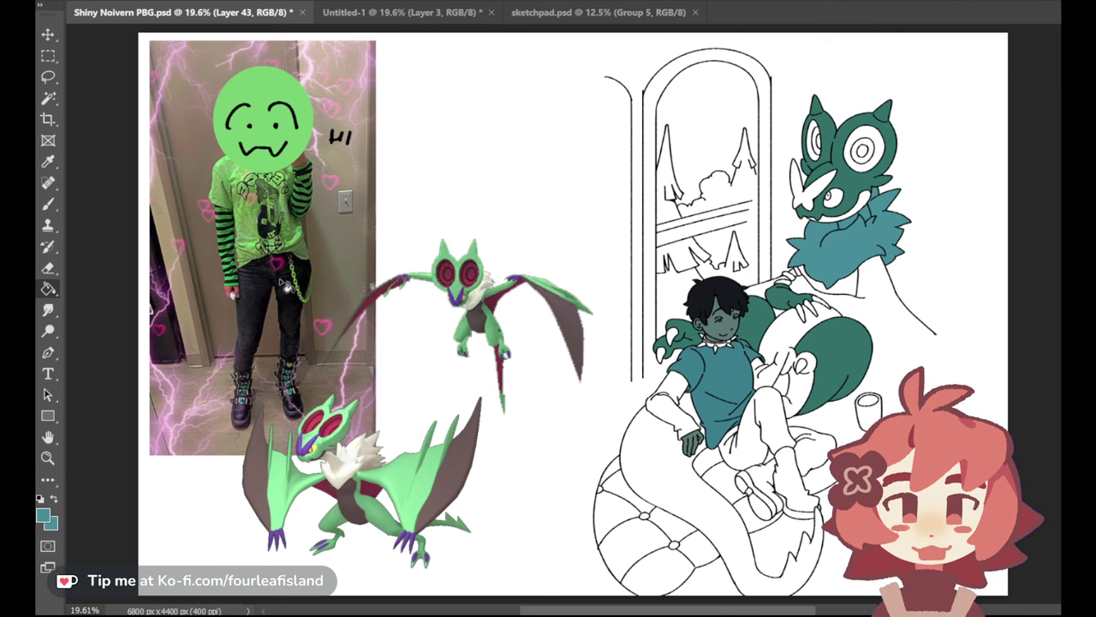
Sample the dark purple of the Noivern's inner ears from the coloured sketch, and hide the sketch
left_click(48, 162)
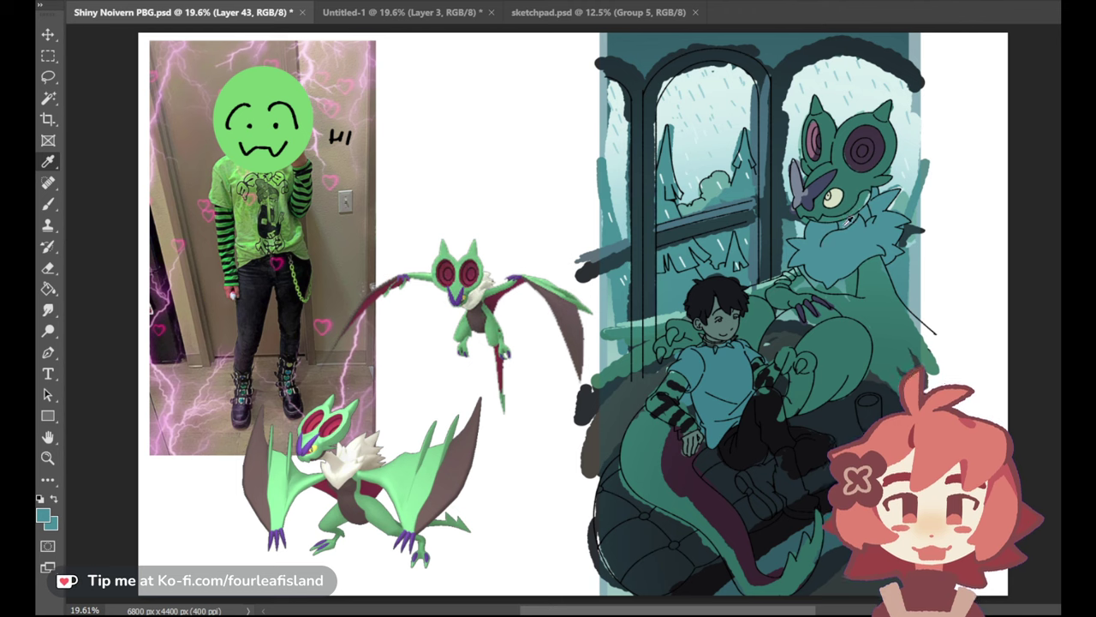
left_click(874, 128)
key("ctrl+comma")
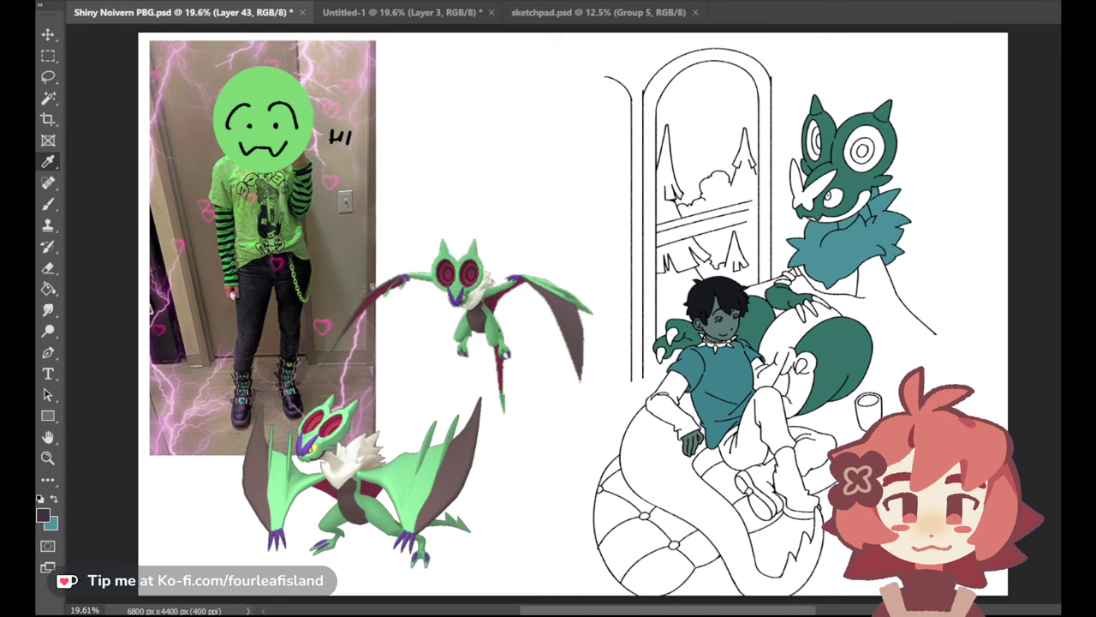
Select the Noivern's lower jaw and all rings of both inner ears, and fill them with the sampled dark purple on a new layer
left_click(48, 98)
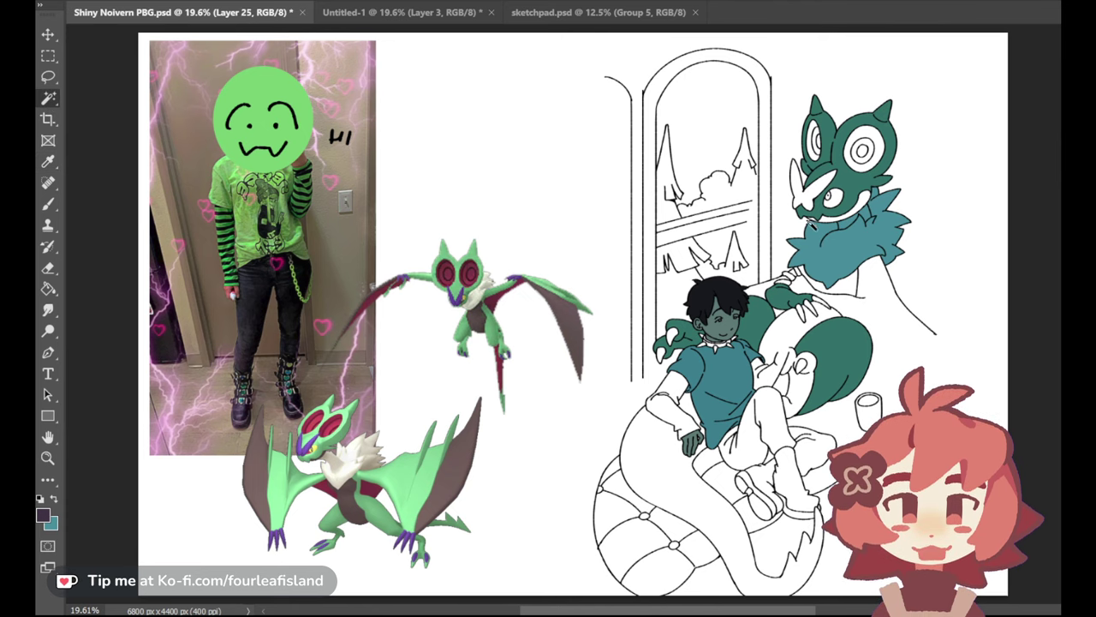
left_click(813, 219)
key("ctrl+d")
left_click(806, 196)
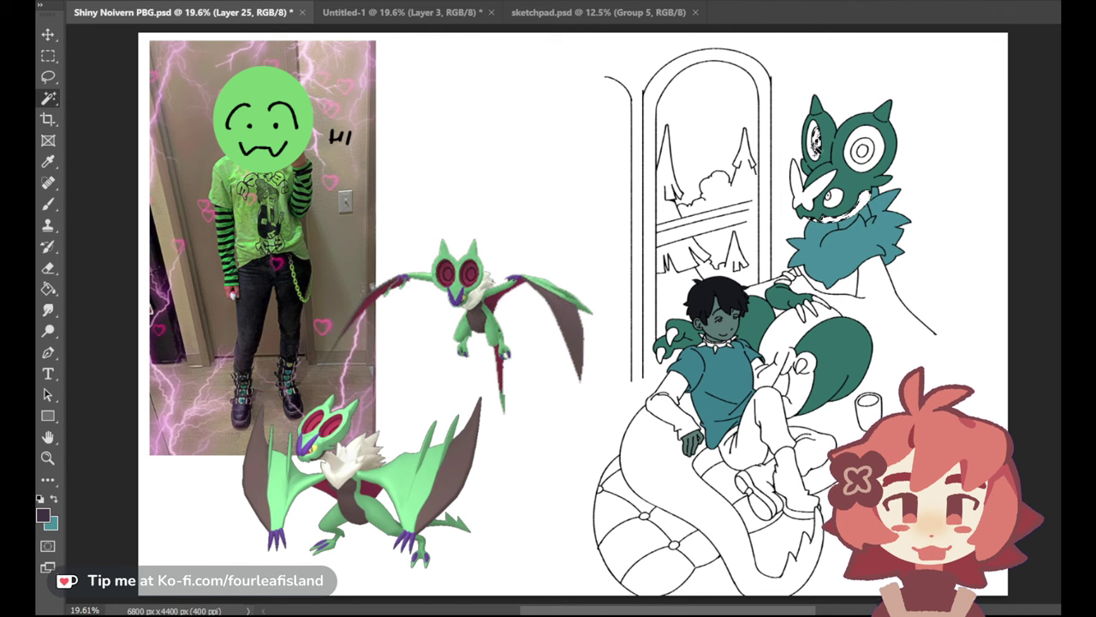
left_click(812, 160, "shift")
left_click(862, 152, "shift")
left_click(870, 150, "shift")
left_click(877, 148, "shift")
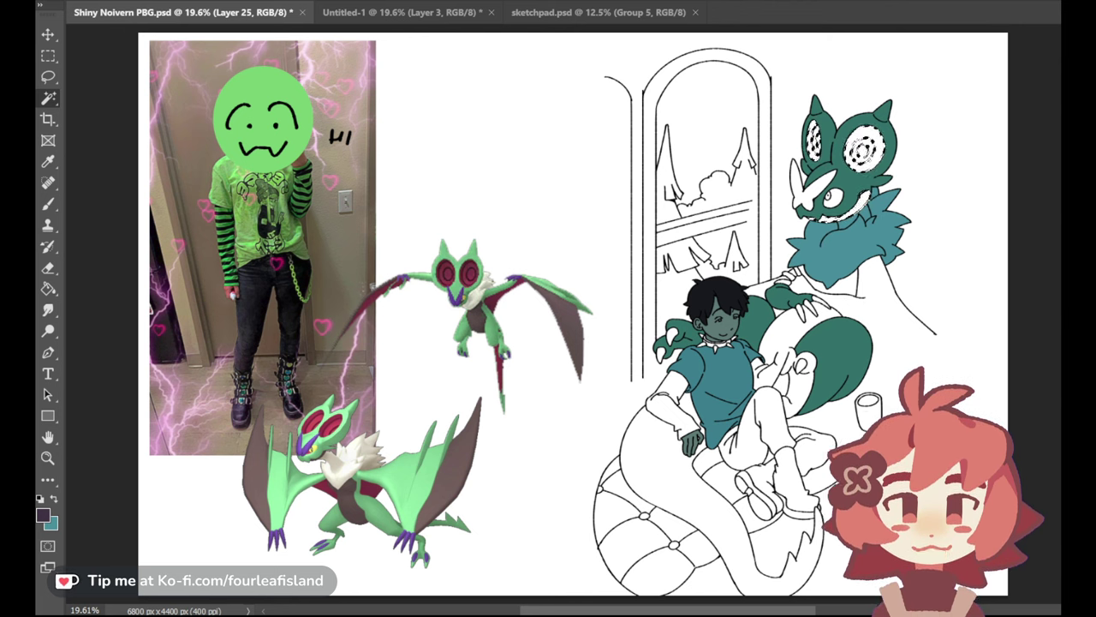
key("ctrl+alt+shift+n")
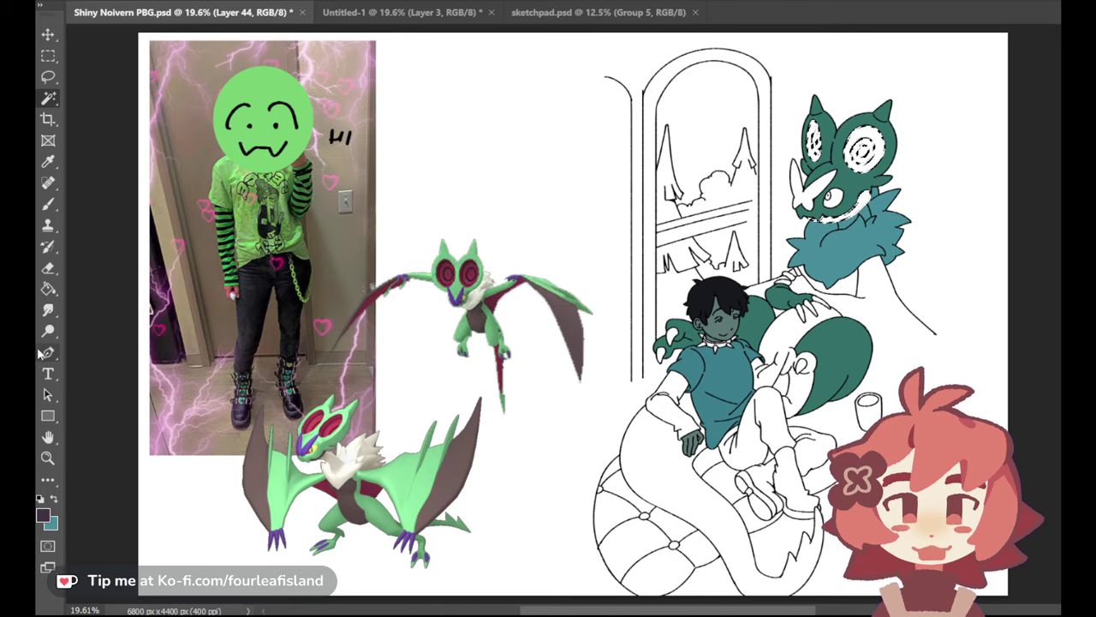
left_click(48, 288)
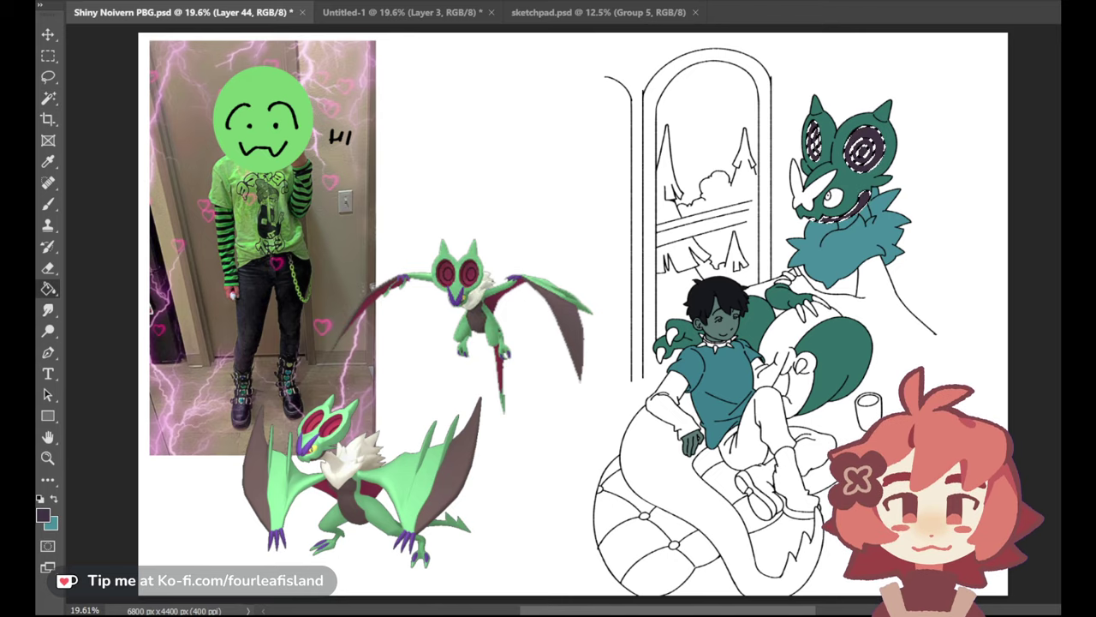
Brush a dark purple patch onto the Noivern's face between its nose and the front of its eye
left_click(48, 458)
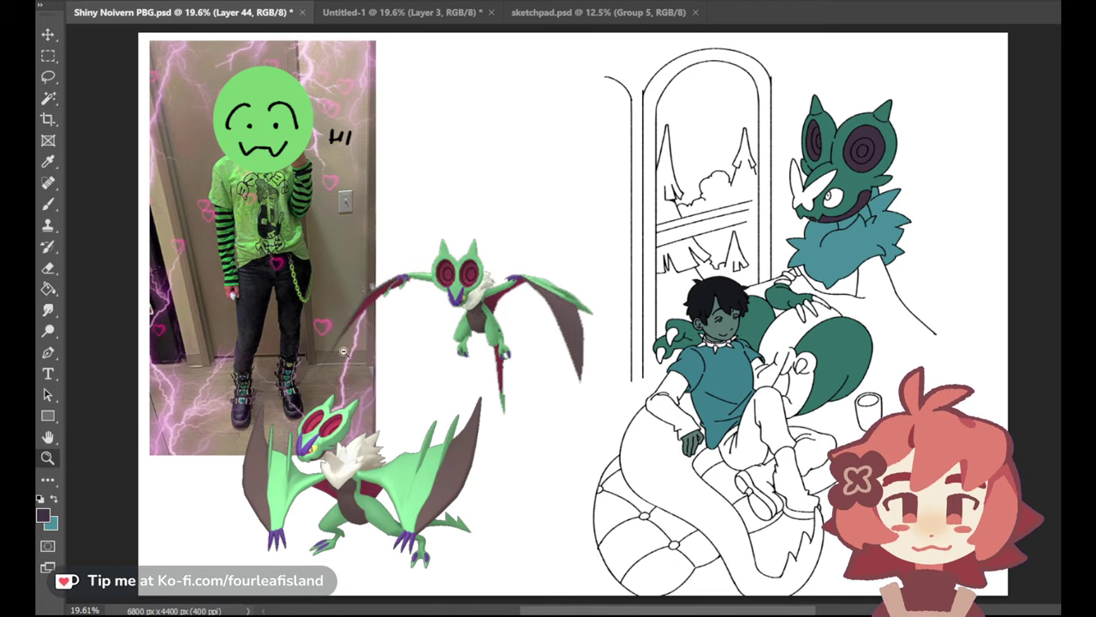
left_click_drag(893, 212, 920, 196)
key("b")
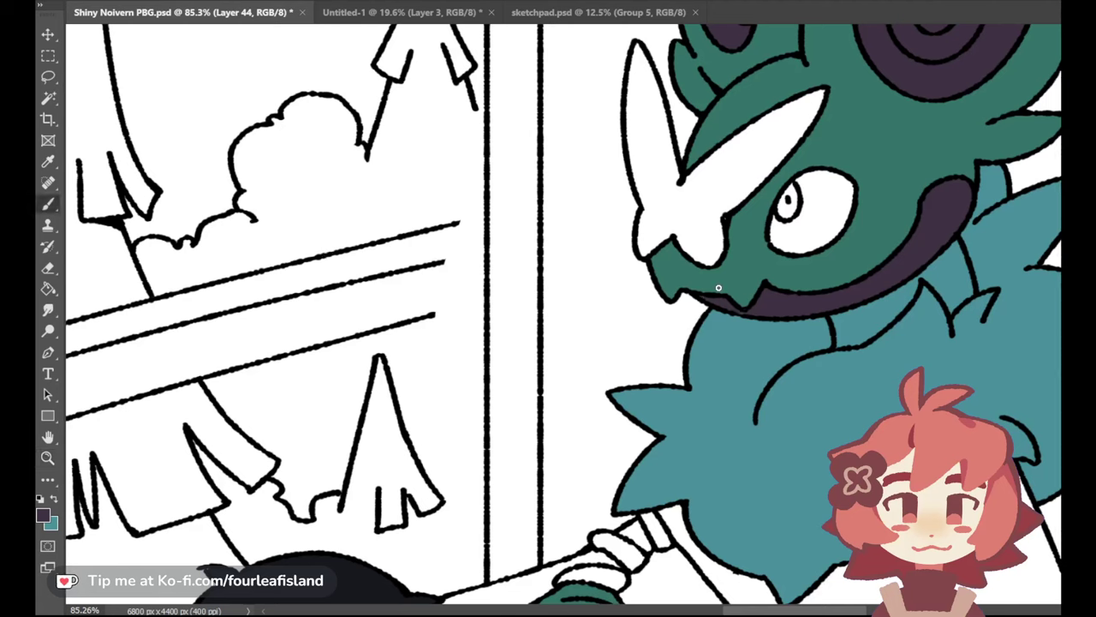
left_click_drag(734, 257, 772, 251)
key("ctrl+z")
key("ctrl+z")
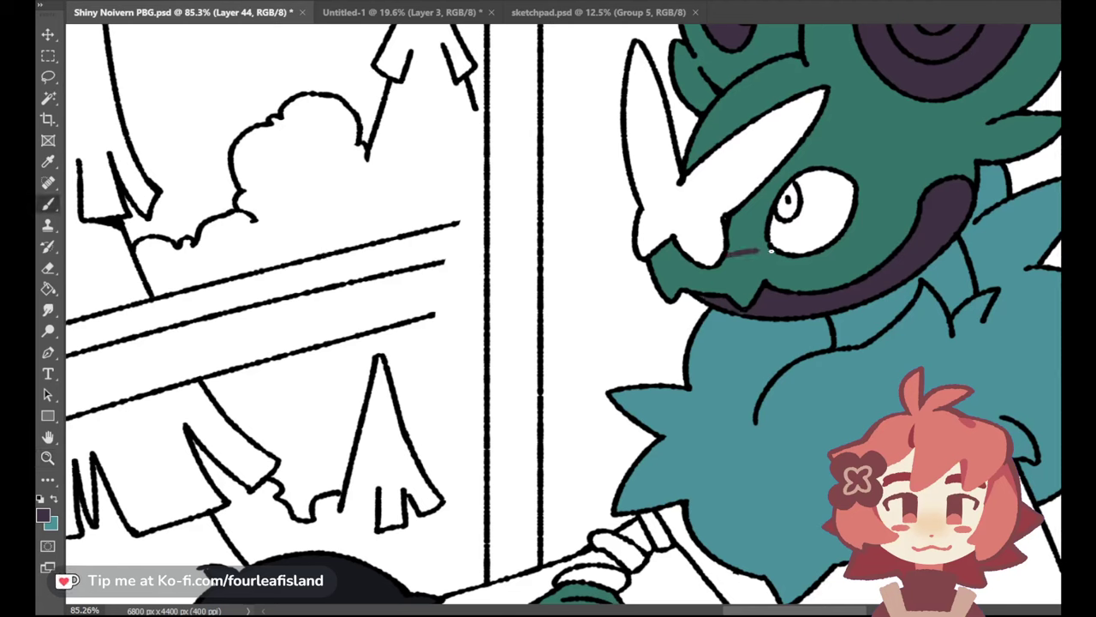
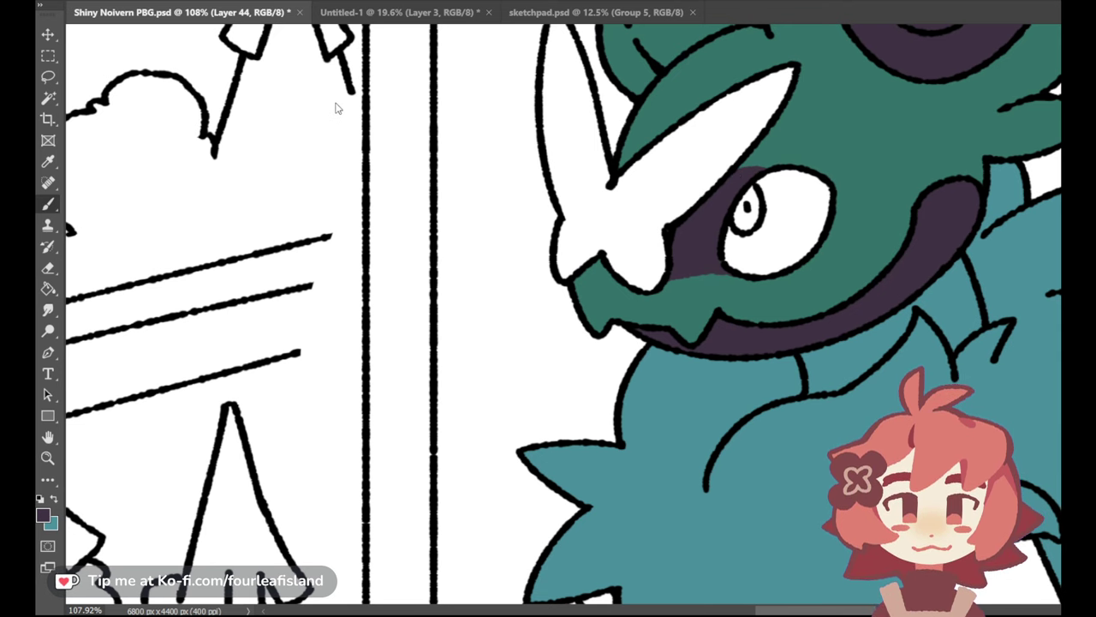
key("ctrl+0")
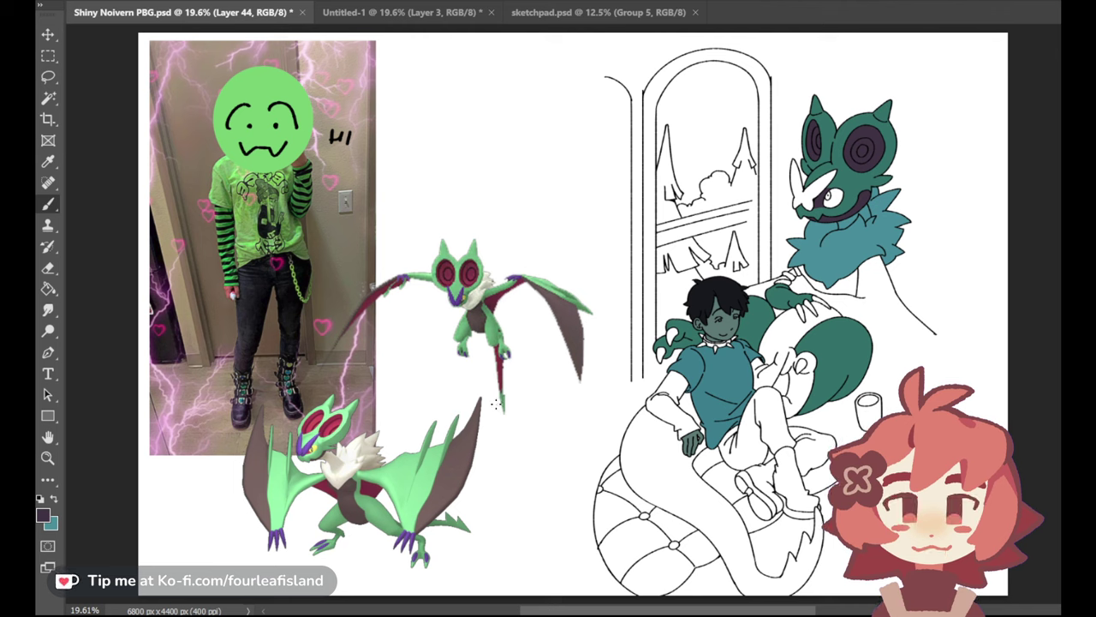
Sample the nose's indigo from the coloured sketch and fill the Noivern's nose, claws and wrist bands with it on a new layer, then deselect
left_click(48, 161)
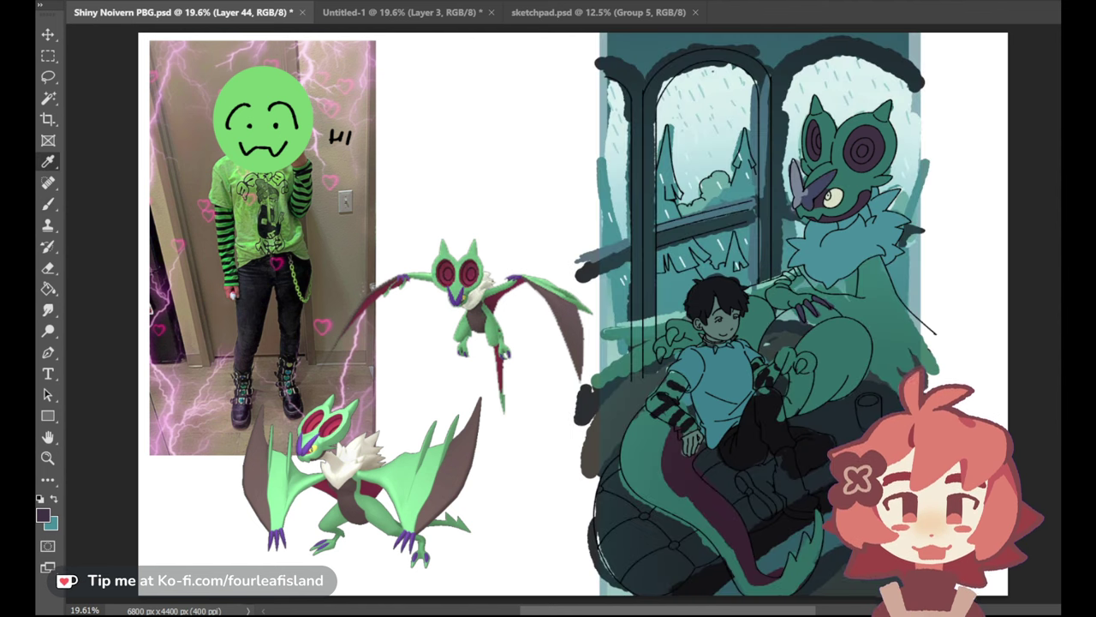
left_click(823, 191)
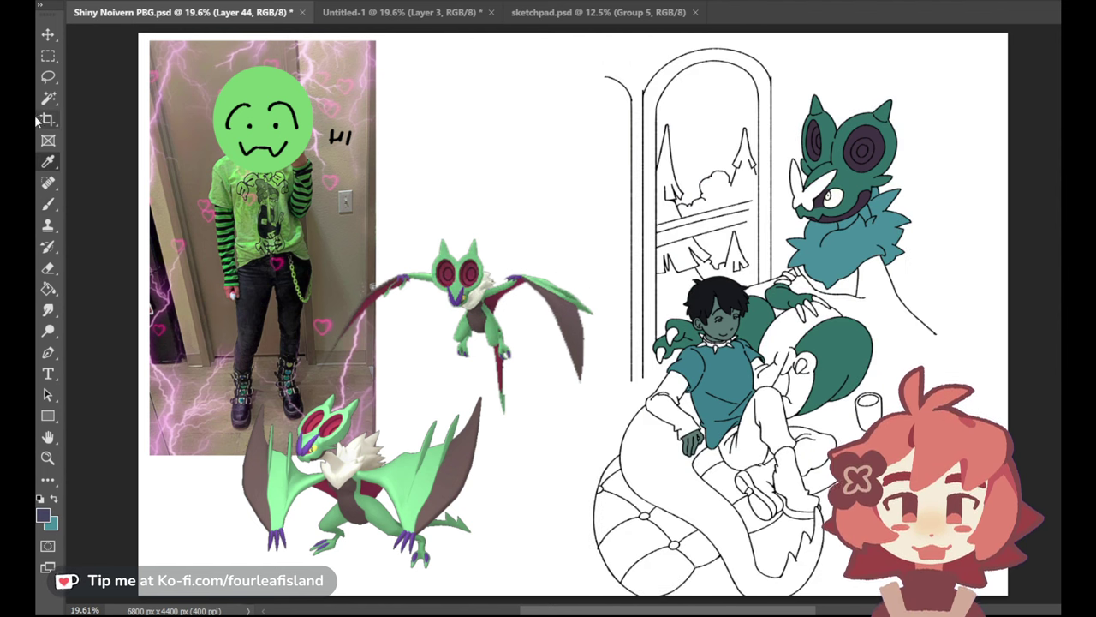
left_click(48, 98)
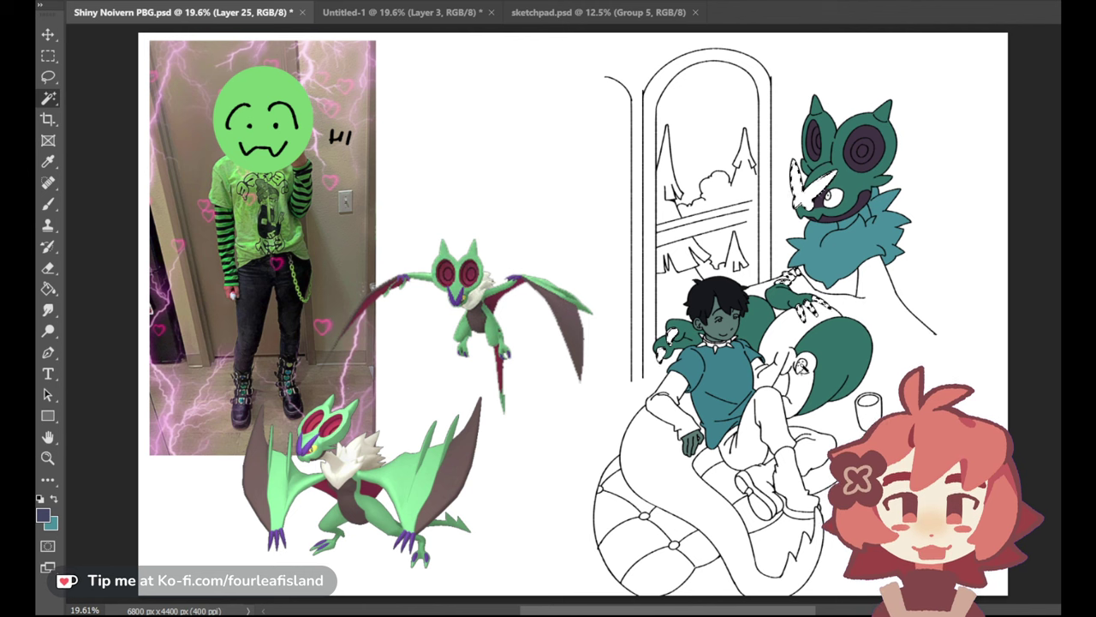
key("ctrl+alt+shift+n")
left_click(214, 45, "ctrl")
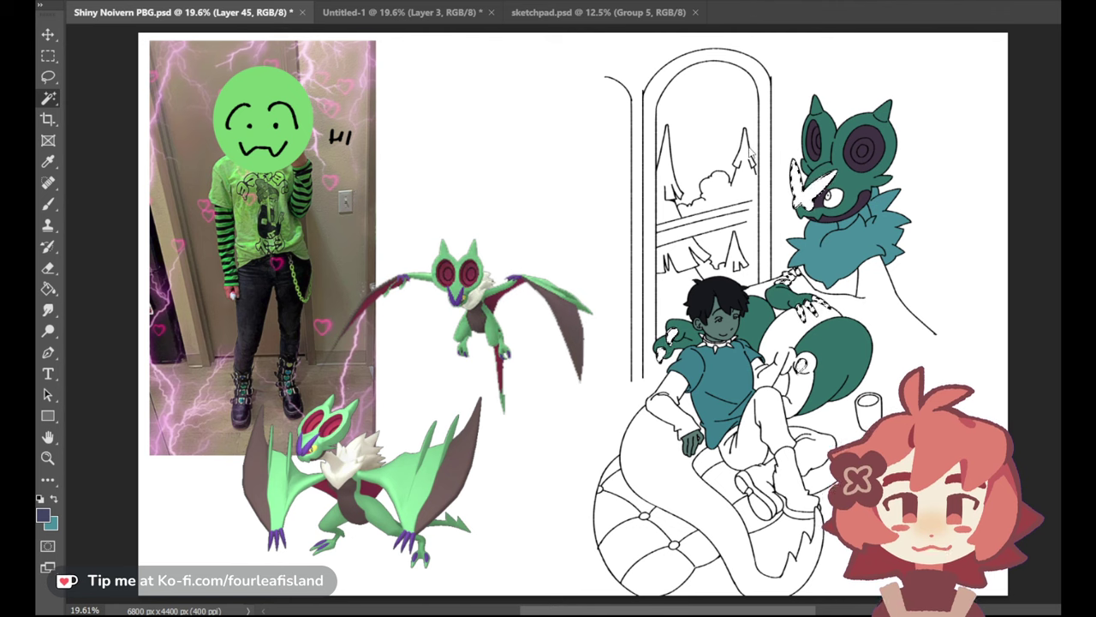
left_click(49, 288)
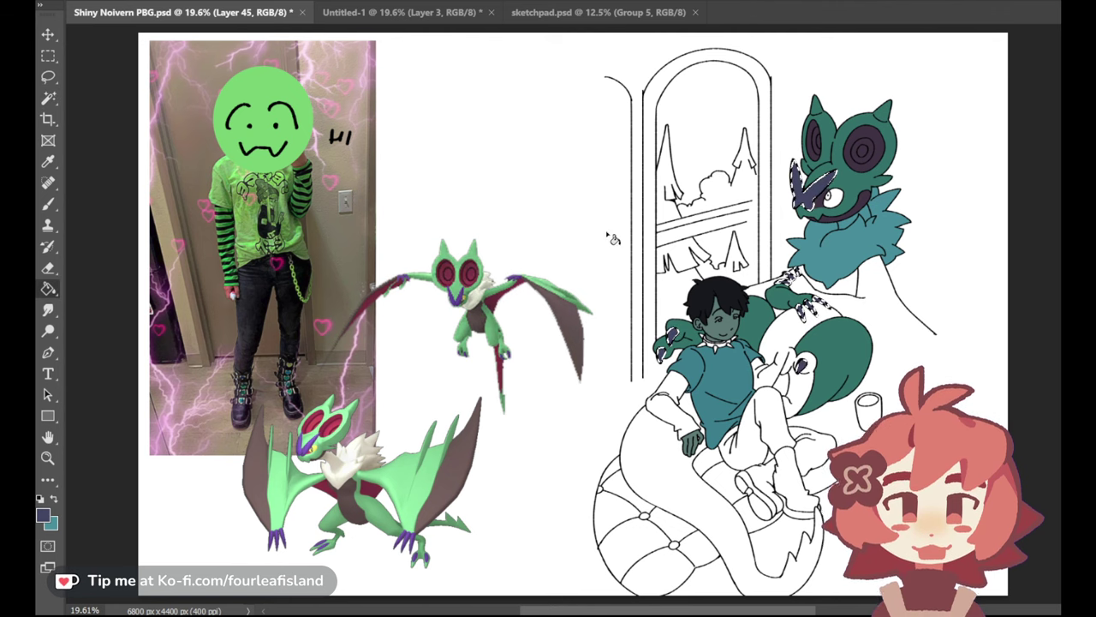
key("ctrl+d")
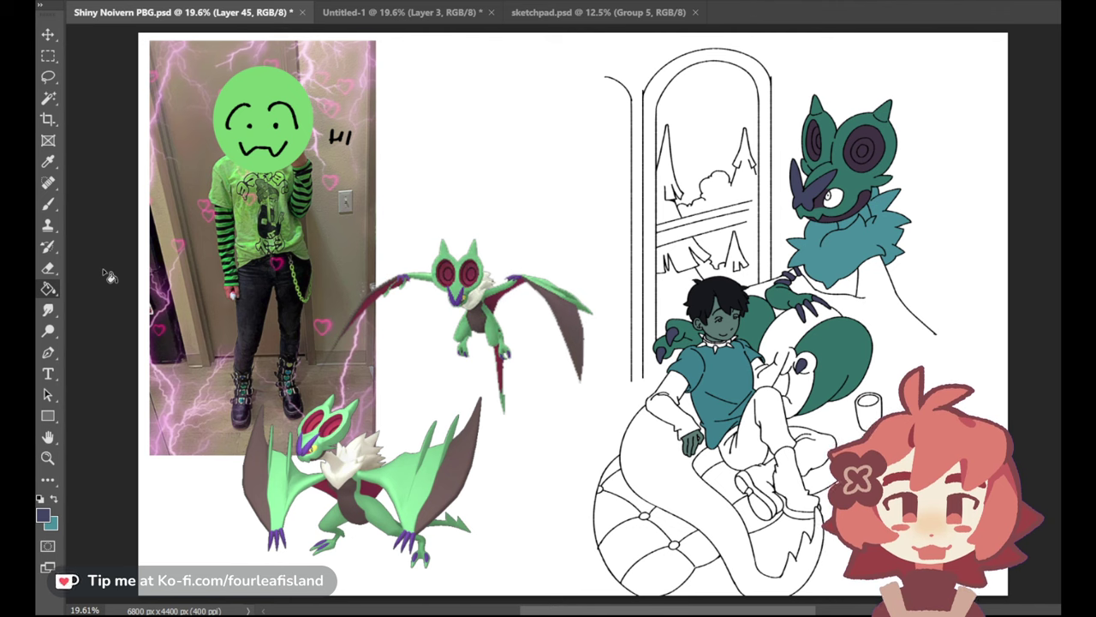
Sample the pale cream of the Noivern's eye from the coloured sketch and fill the eye with it on a new layer
left_click(49, 165)
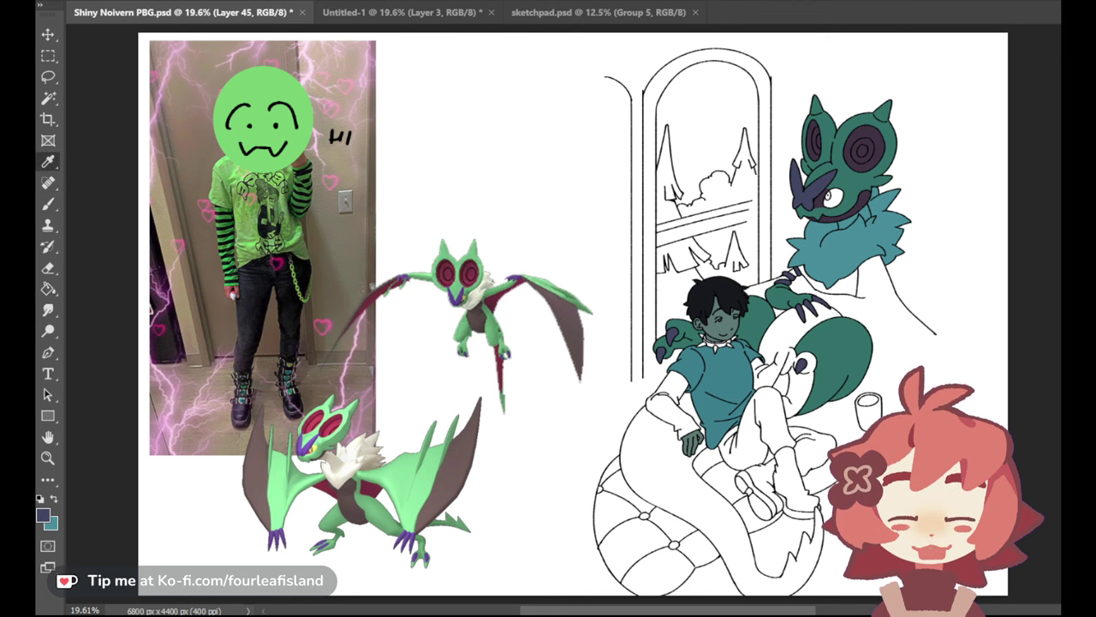
left_click(1060, 279)
left_click(837, 198)
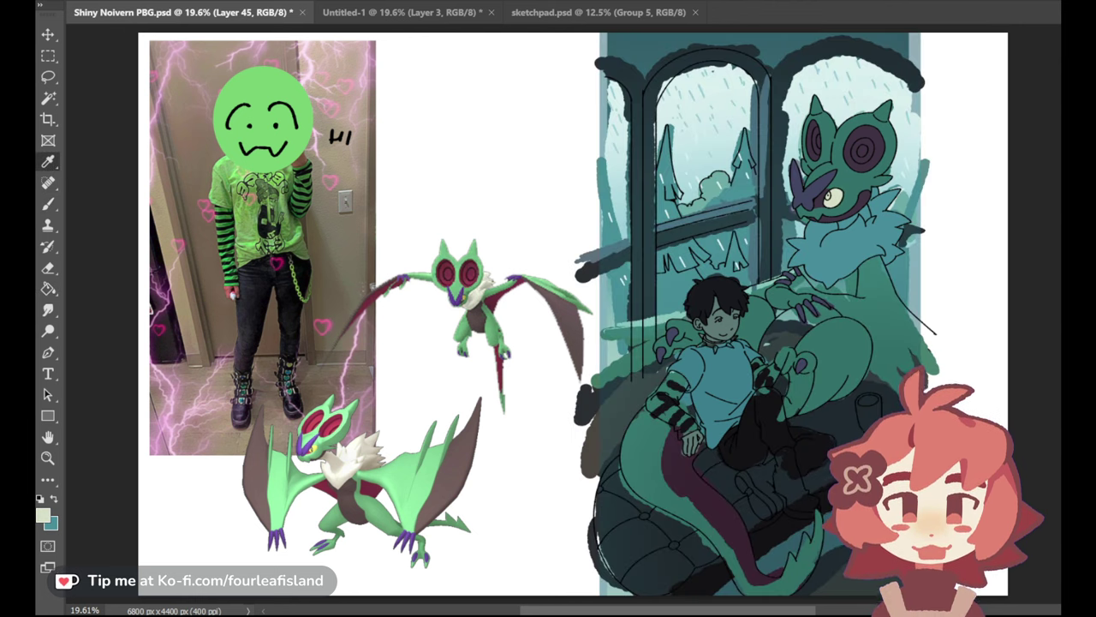
left_click(1059, 403)
left_click(49, 99)
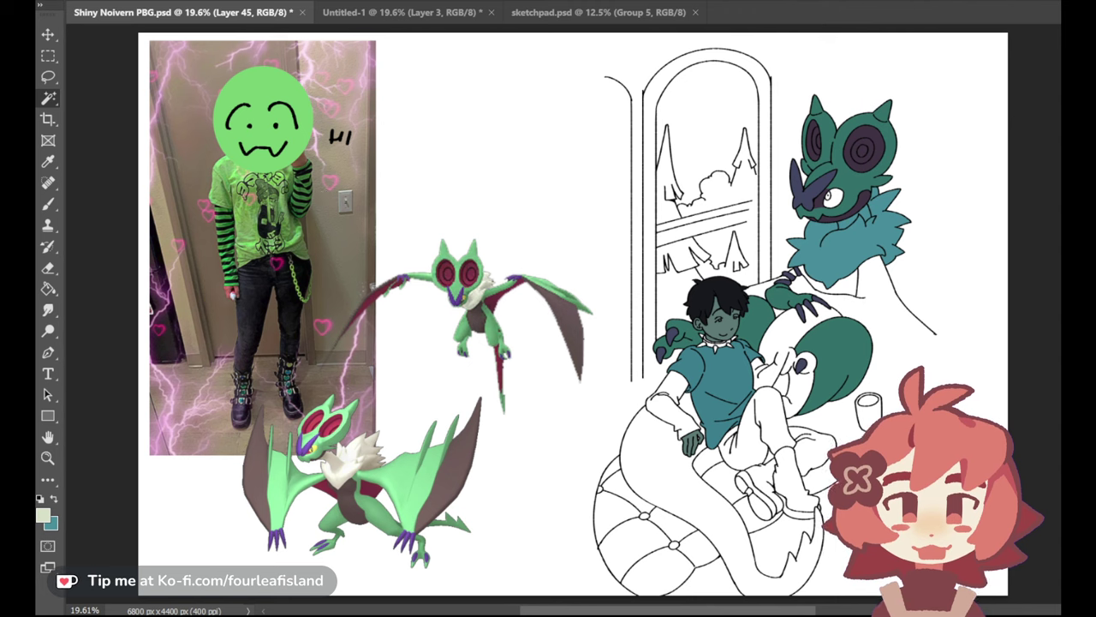
left_click(833, 197)
key("ctrl+j")
key("ctrl+alt+shift+n")
left_click(48, 289)
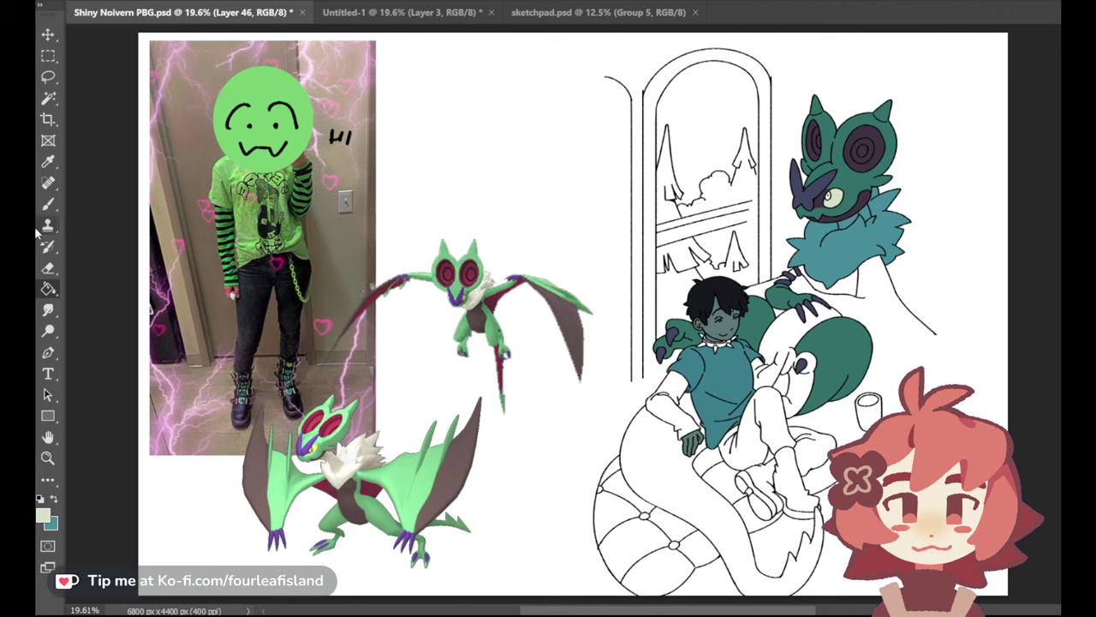
Sample the Noivern's body green and fill the selected long tail with it on a new layer, then deselect
left_click(47, 162)
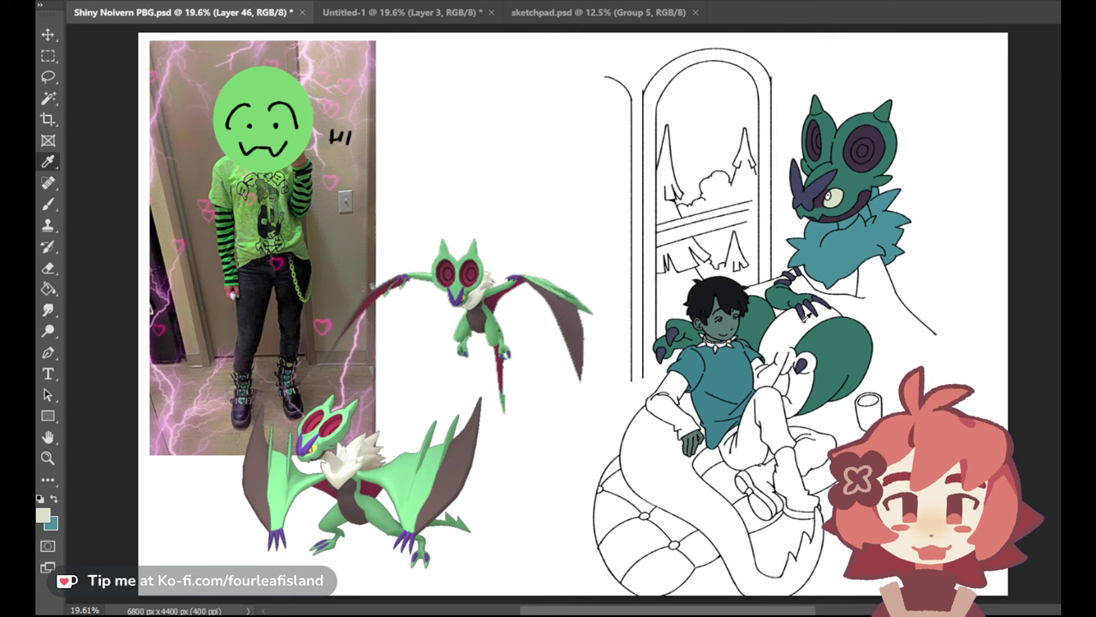
left_click(844, 347)
left_click(48, 98)
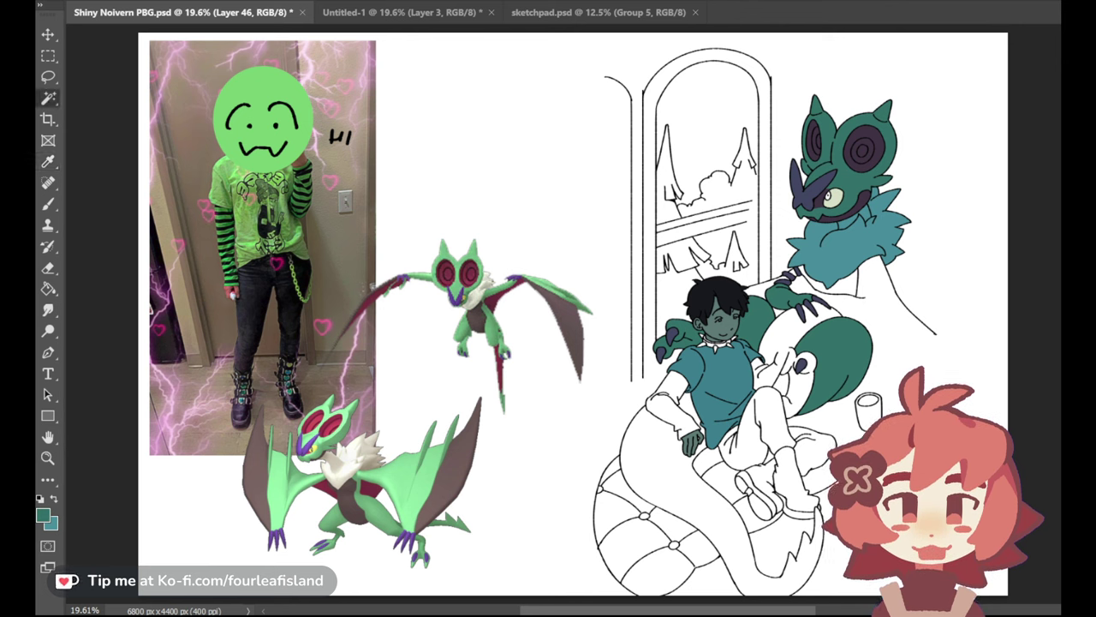
left_click(673, 473)
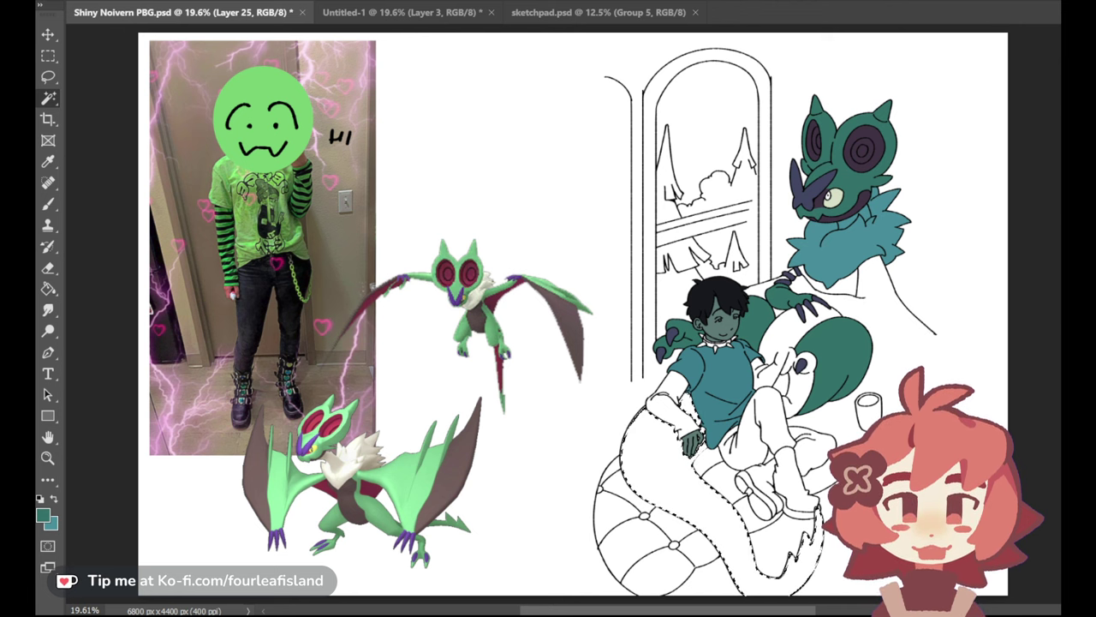
key("ctrl+shift+alt+n")
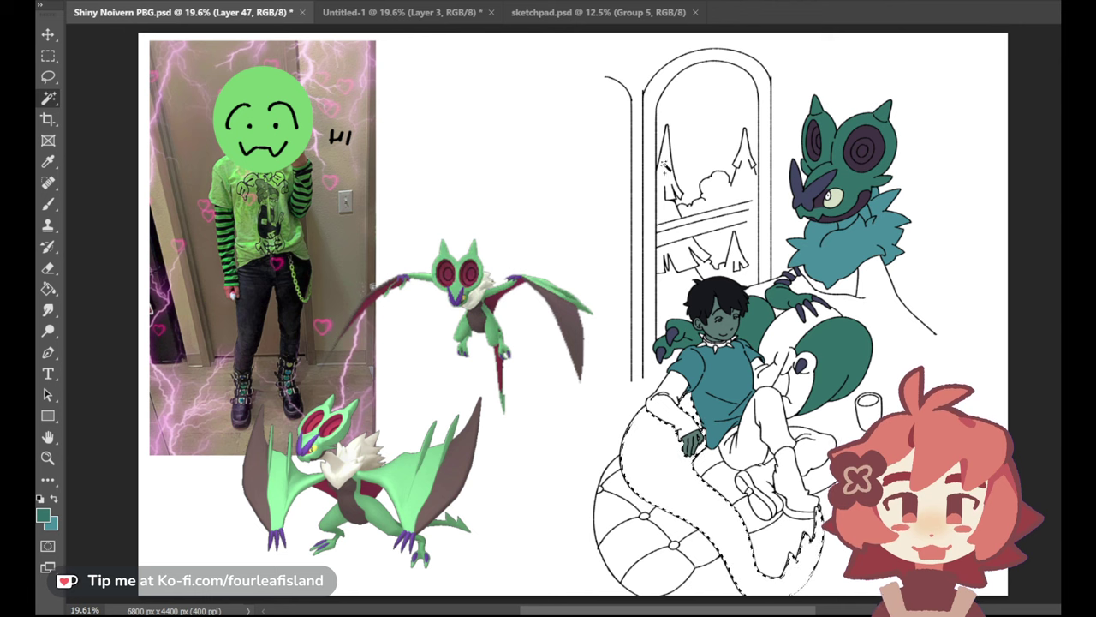
left_click(50, 290)
left_click(663, 454)
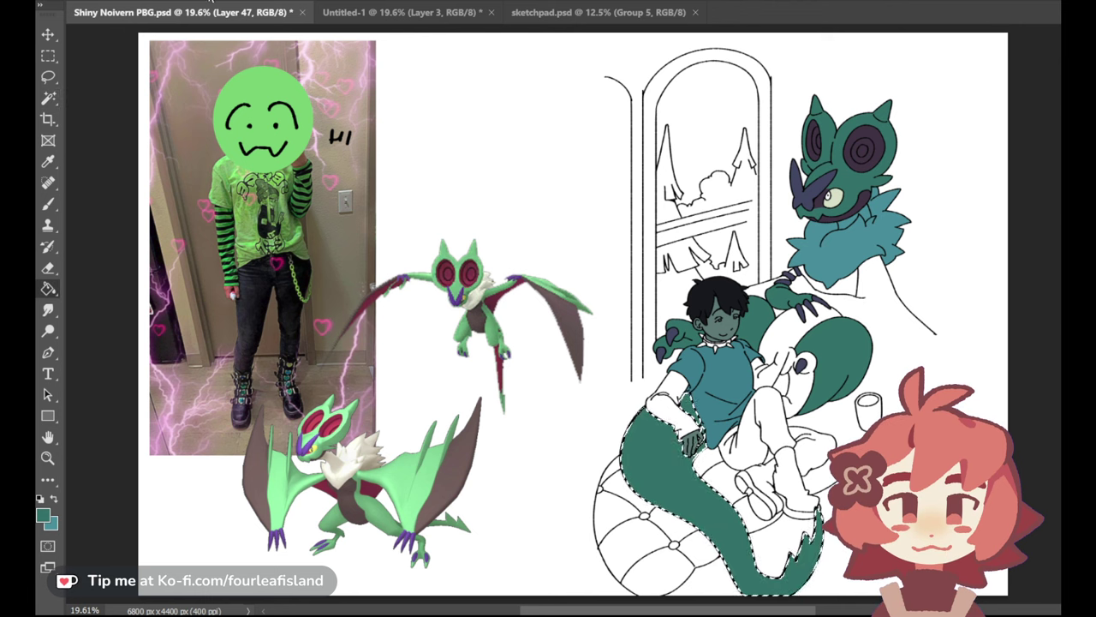
key("ctrl+d")
Sample the inner ear's dark purple and brush the curved edge of the underside marking along the tail, redoing the stroke until smooth
left_click(48, 203)
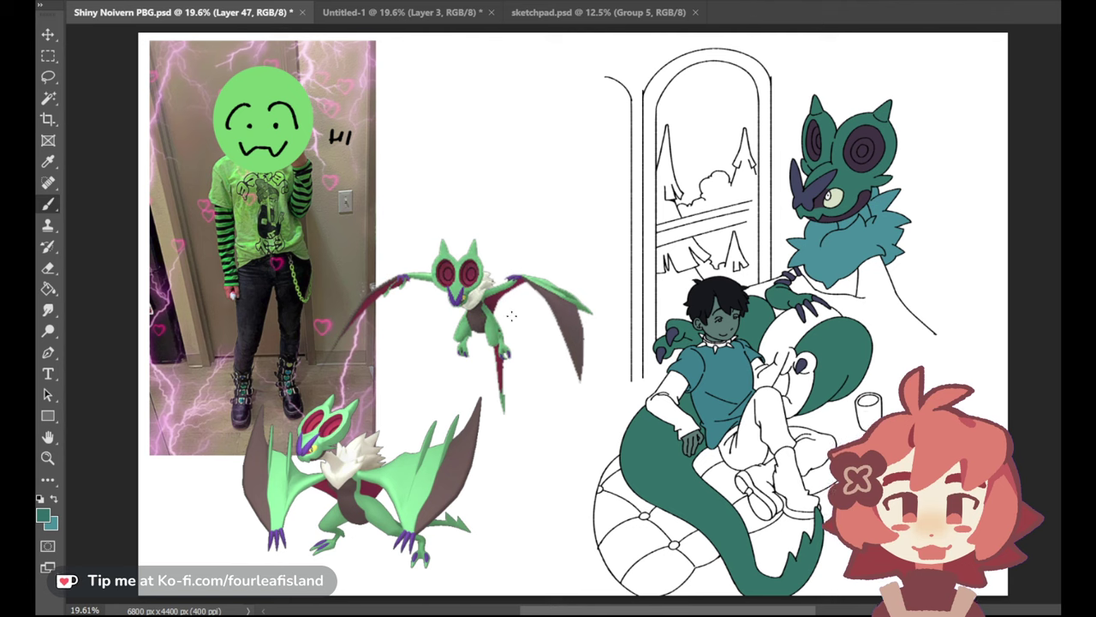
left_click(47, 161)
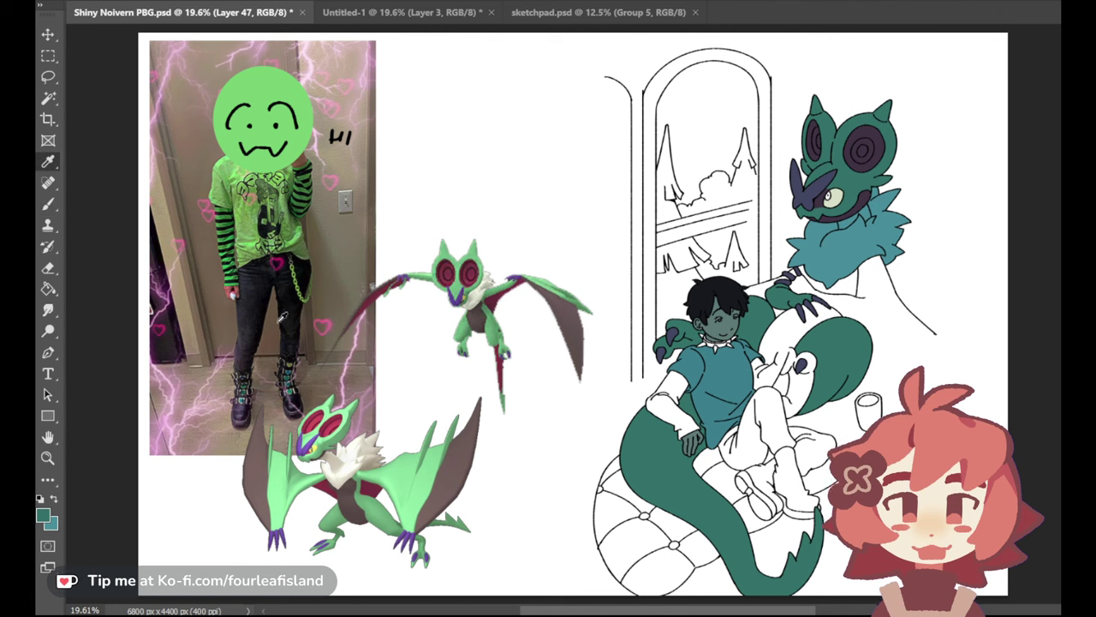
left_click(871, 194)
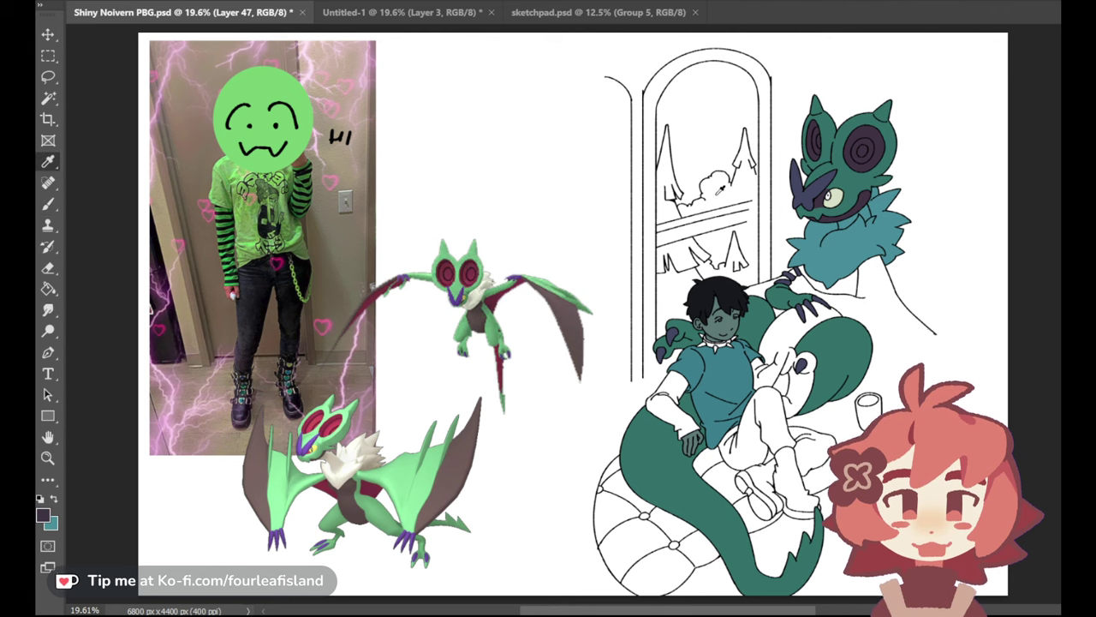
left_click(48, 201)
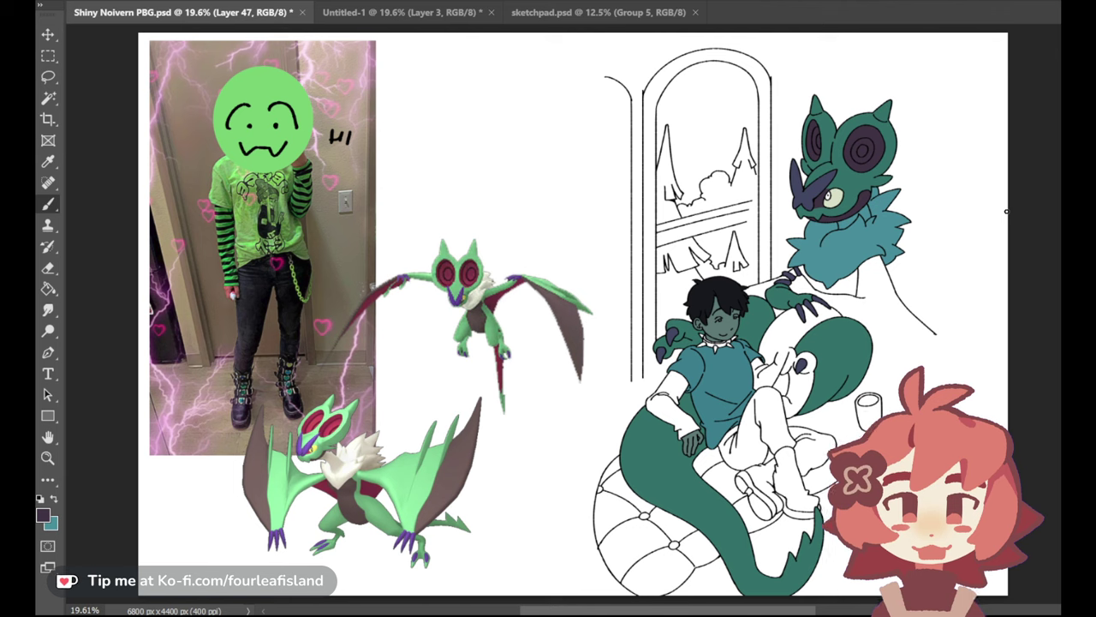
left_click_drag(695, 404, 681, 484)
key("ctrl+z")
mouse_move(700, 406)
left_mouse_down()
mouse_move(694, 474)
mouse_move(680, 470)
mouse_move(721, 495)
left_mouse_up()
key("ctrl+z")
key("ctrl+z")
key("ctrl+z")
left_click_drag(693, 404, 719, 494)
key("ctrl+z")
left_click_drag(693, 406, 704, 481)
key("ctrl+z")
mouse_move(693, 405)
left_mouse_down()
mouse_move(732, 508)
mouse_move(722, 498)
left_mouse_up()
key("ctrl+z")
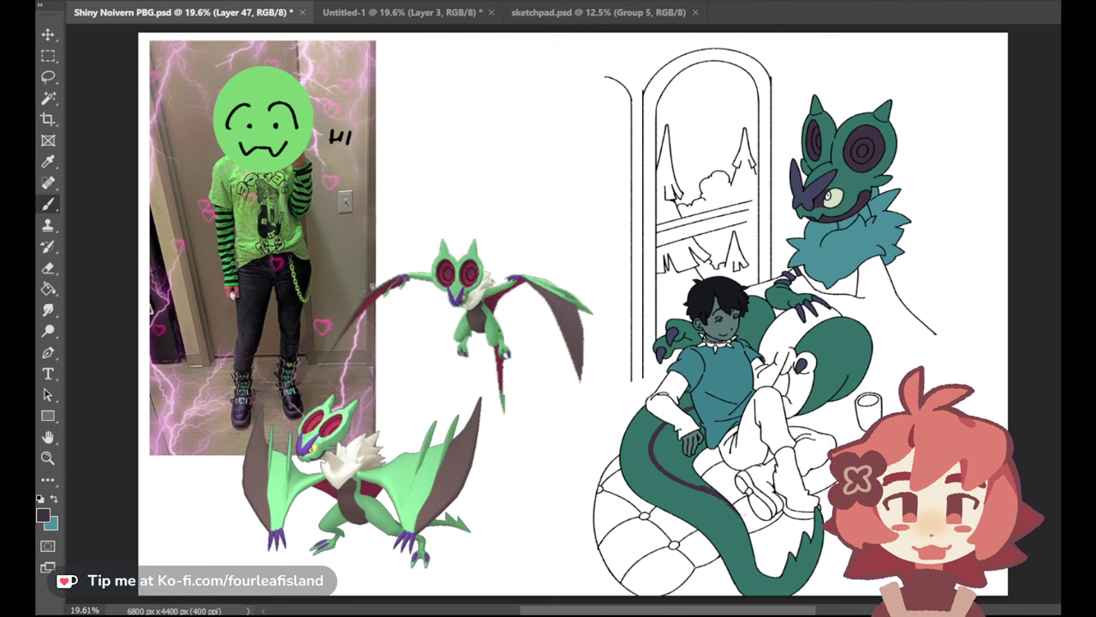
Paint the tail's underside solid dark purple inside the curved edge, including the areas around the boy's hand and behind his arm
mouse_move(693, 478)
left_mouse_down()
mouse_move(676, 468)
mouse_move(727, 506)
left_mouse_up()
key("ctrl+z")
left_click_drag(687, 468, 679, 448)
mouse_move(683, 457)
left_mouse_down()
mouse_move(666, 427)
mouse_move(671, 468)
left_mouse_up()
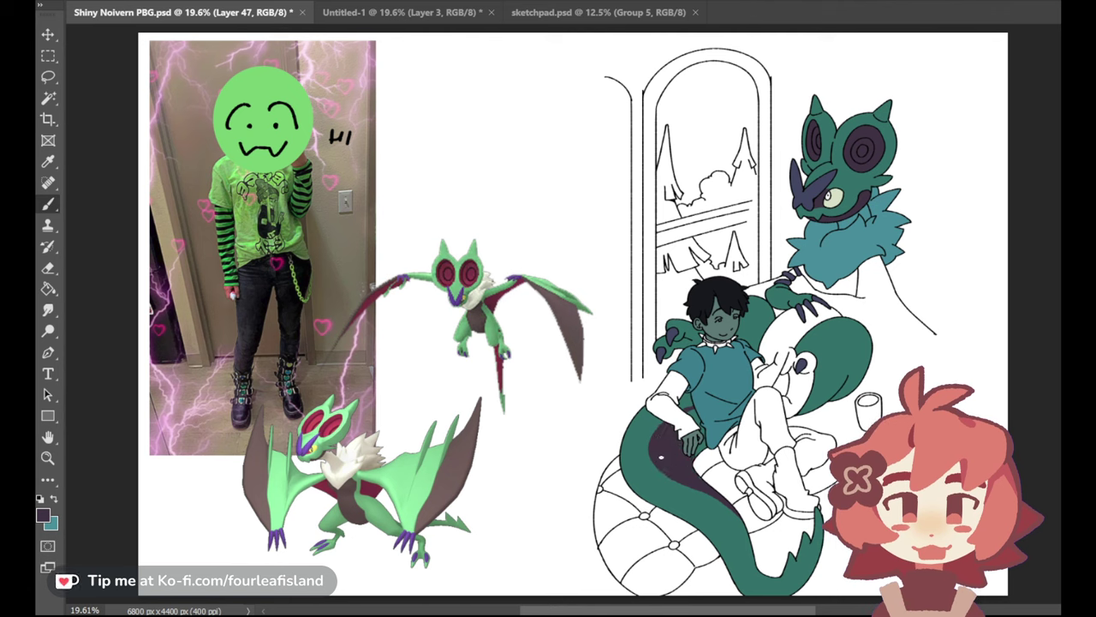
left_click_drag(701, 434, 703, 454)
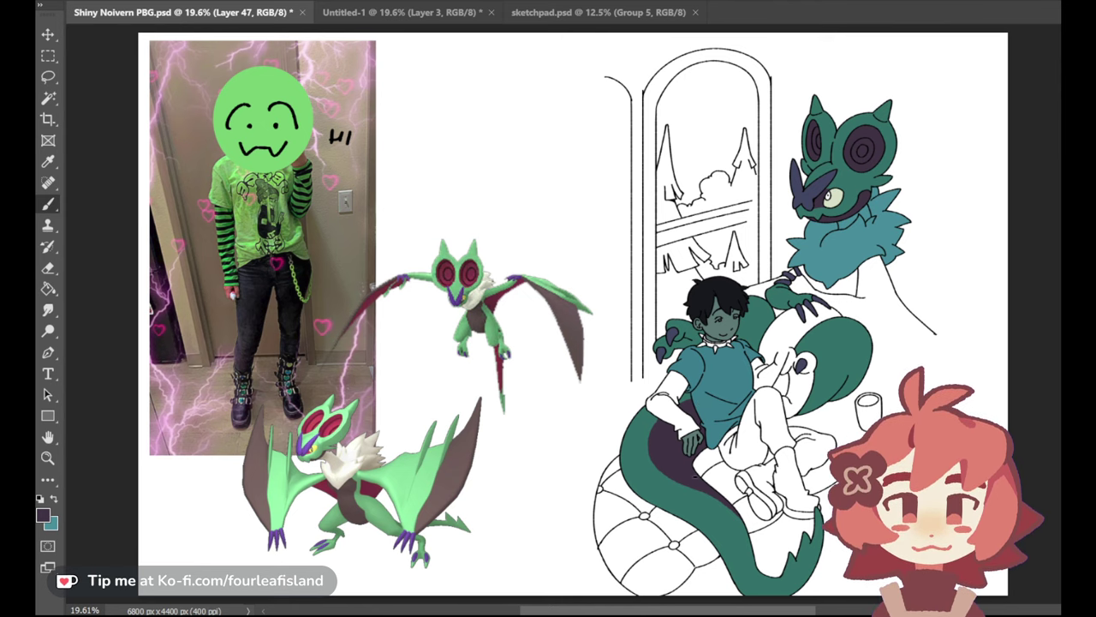
Sample the teal of the boy's shirt and ready the Brush on Layer 39
left_click(45, 460)
left_click_drag(702, 523, 775, 509)
left_click(48, 162)
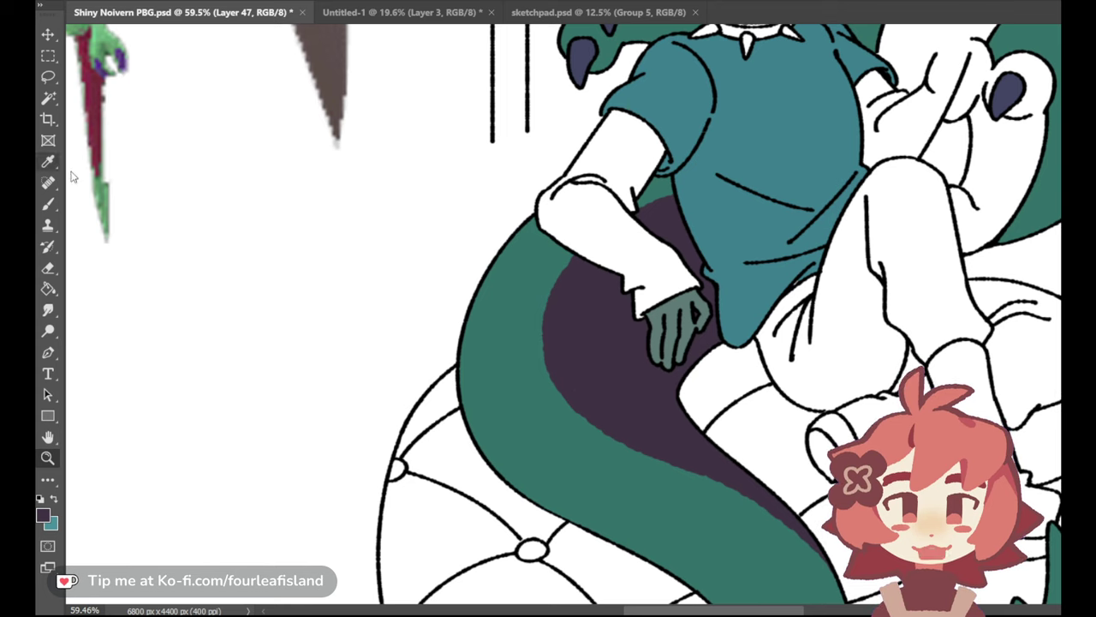
left_click(662, 106)
left_click(49, 204)
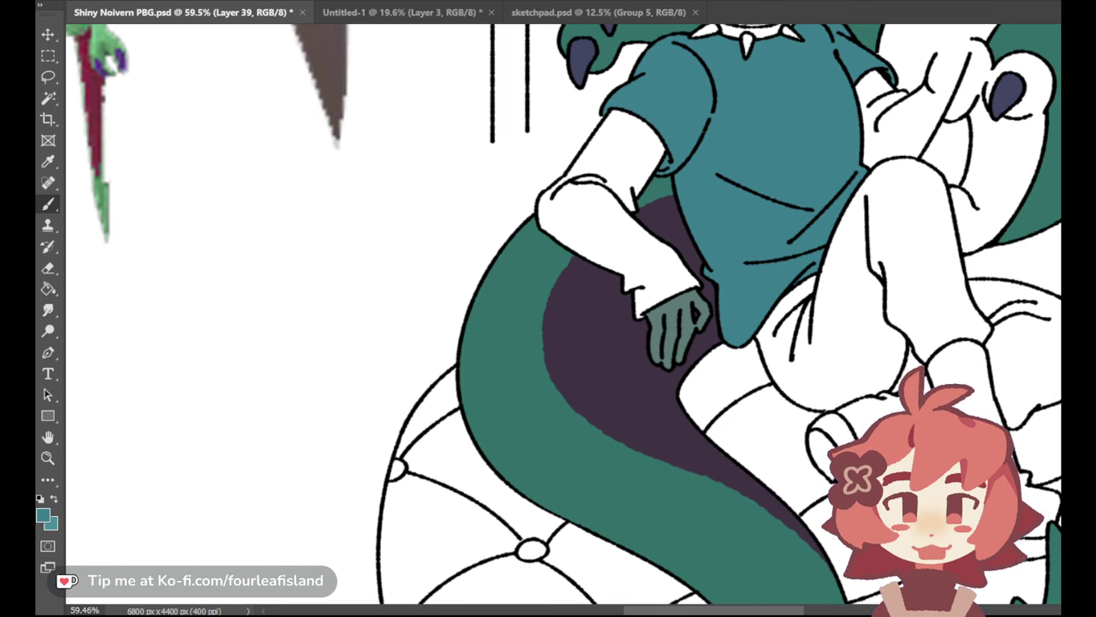
key("ctrl+0")
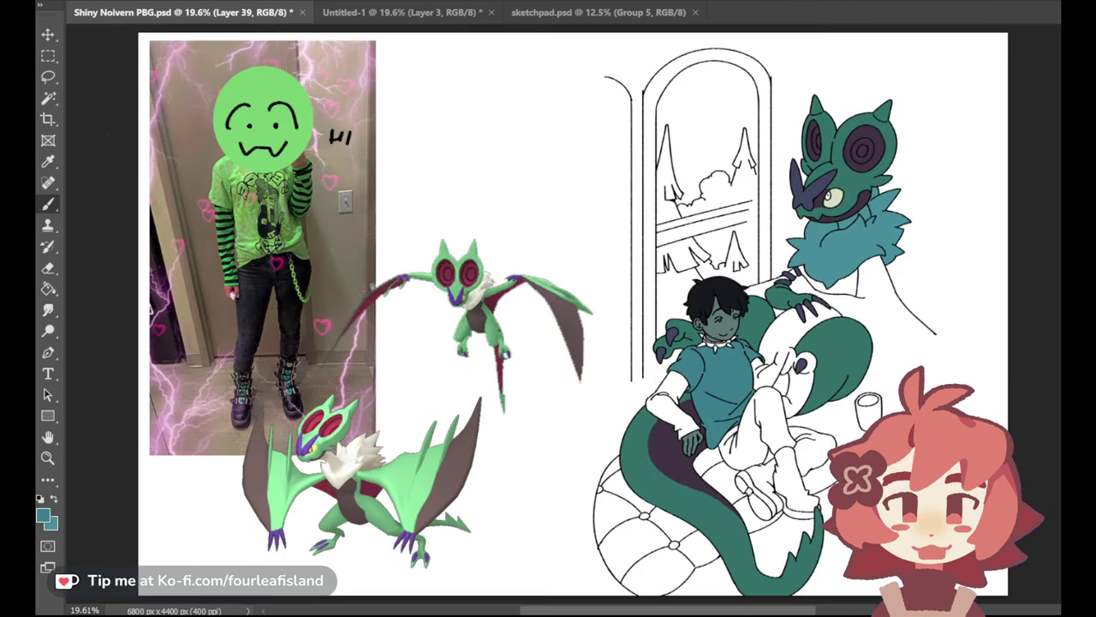
Sample the Noivern's green and fill the boy's selected sleeve on the arm resting over the tail on a new layer
left_click(48, 161)
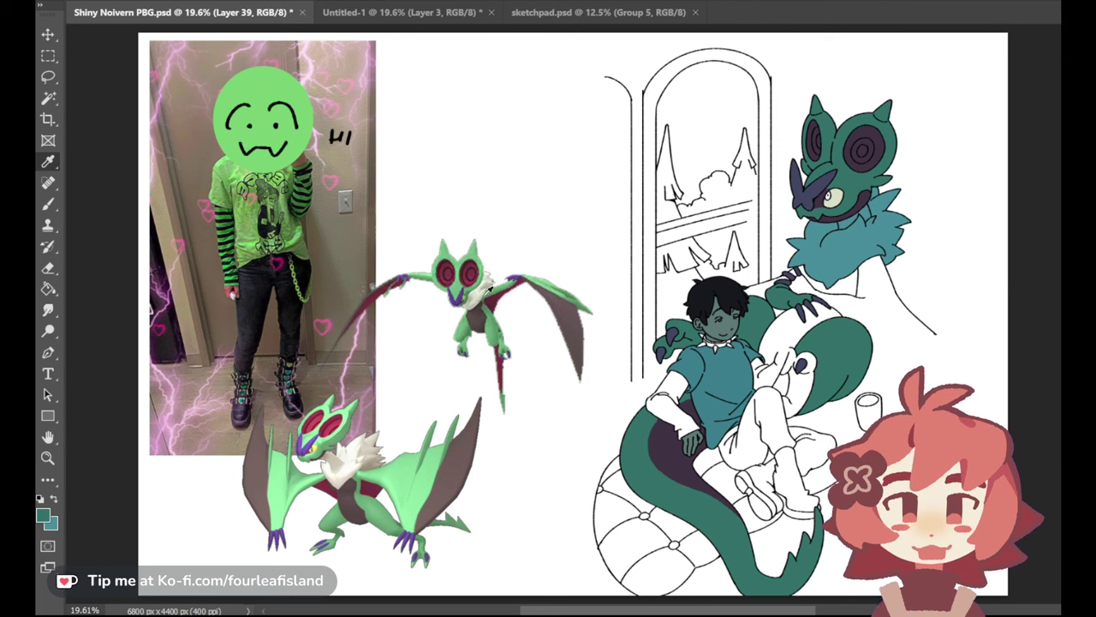
left_click(48, 97)
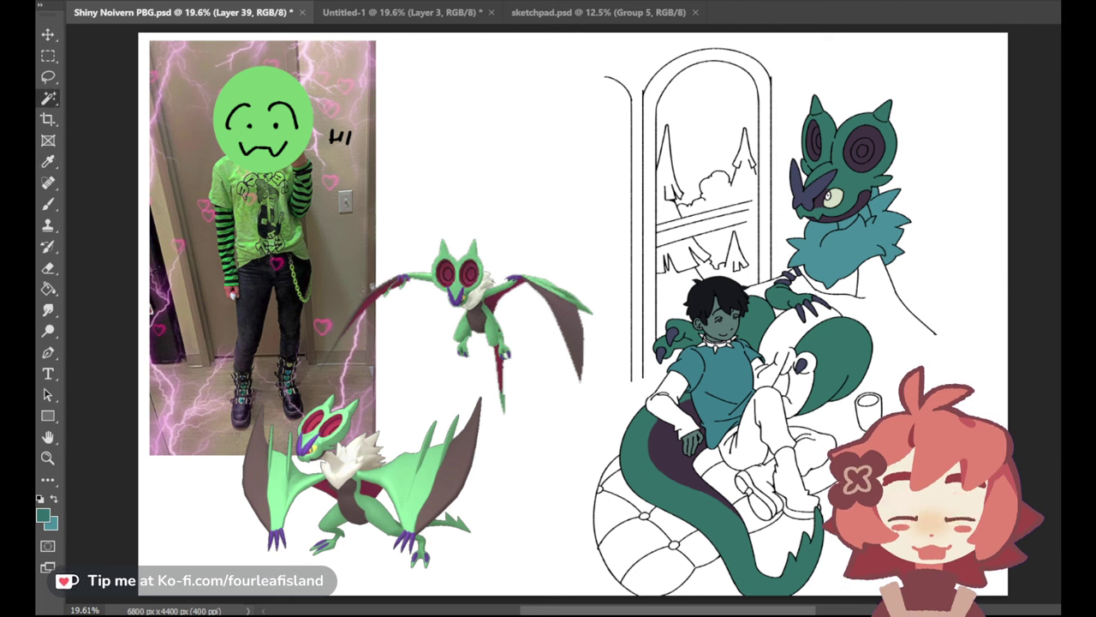
left_click(679, 404)
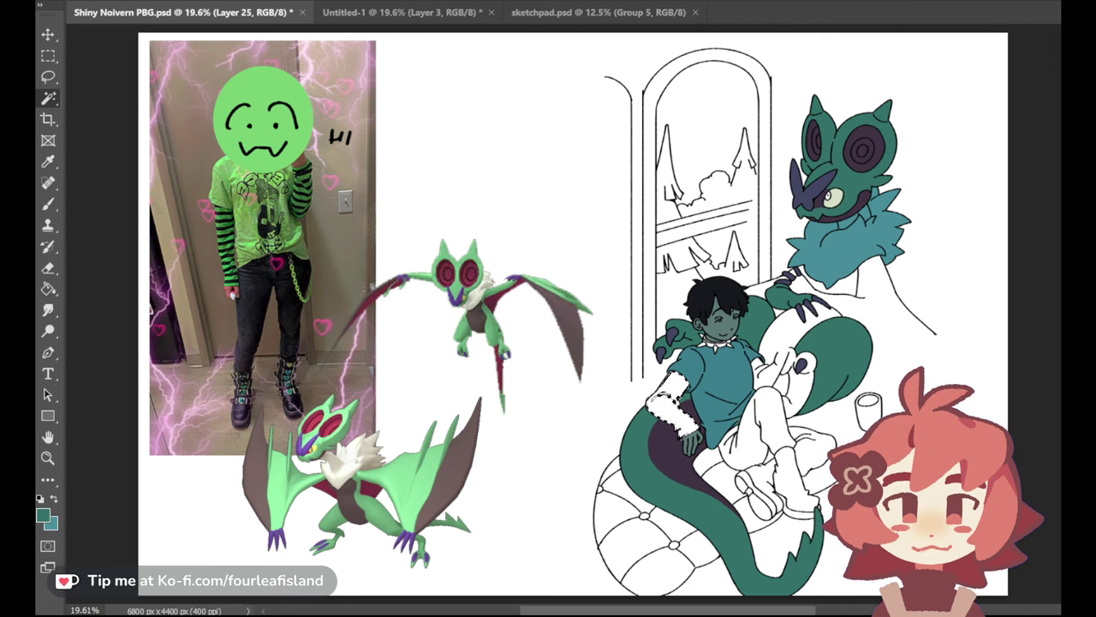
key("ctrl+alt+shift+n")
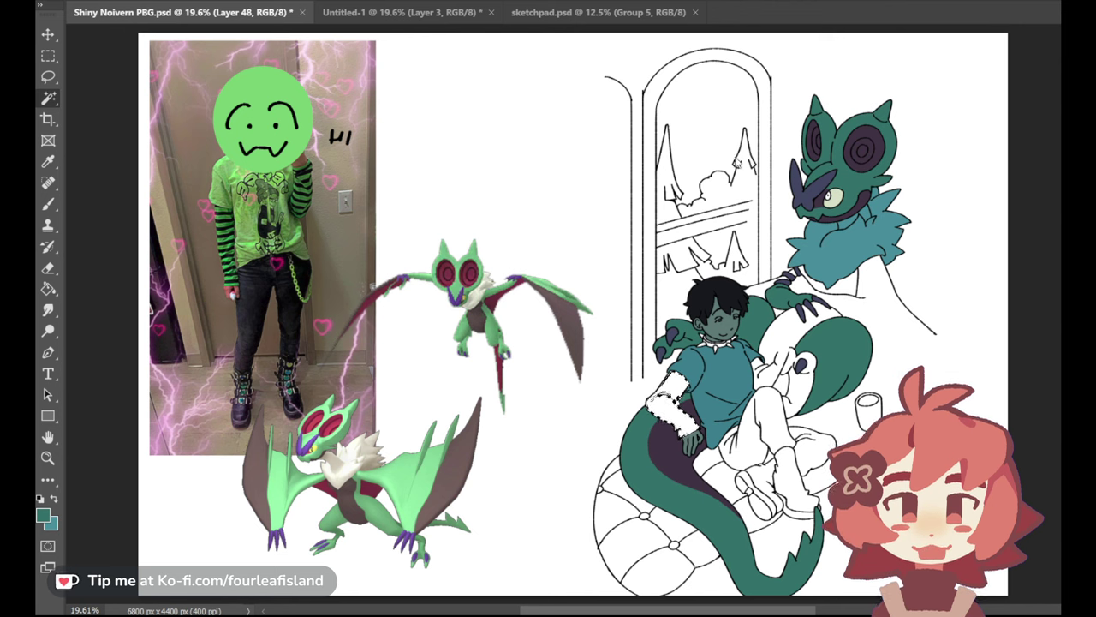
left_click(48, 290)
left_click(672, 410)
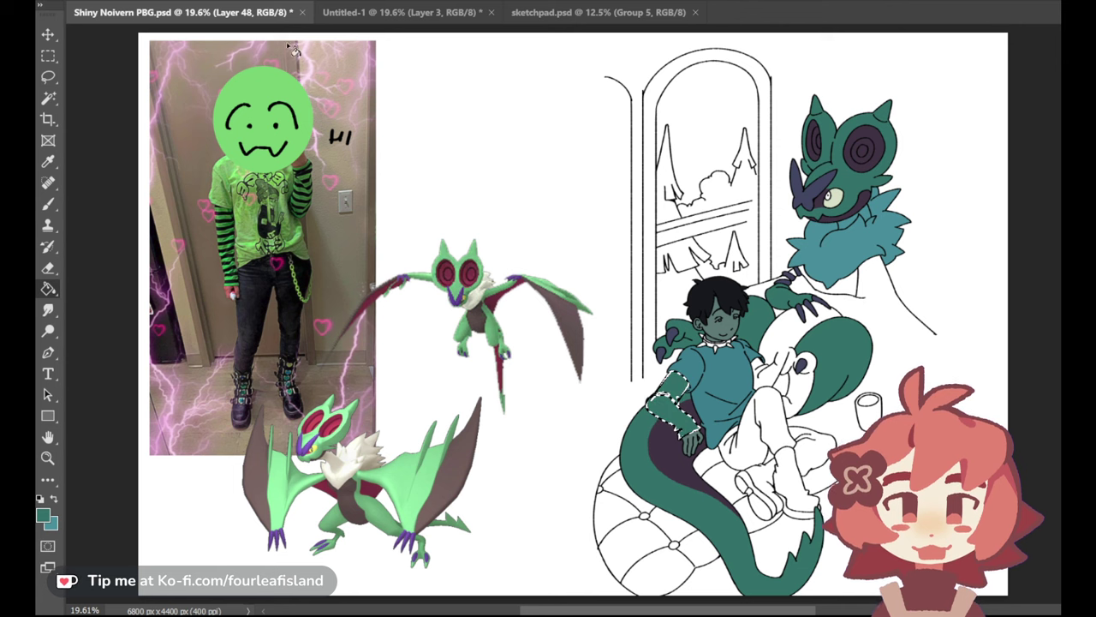
Clear the sleeve selection and try recolouring the boy's sleeve with the teal sampled from his shirt
key("ctrl+d")
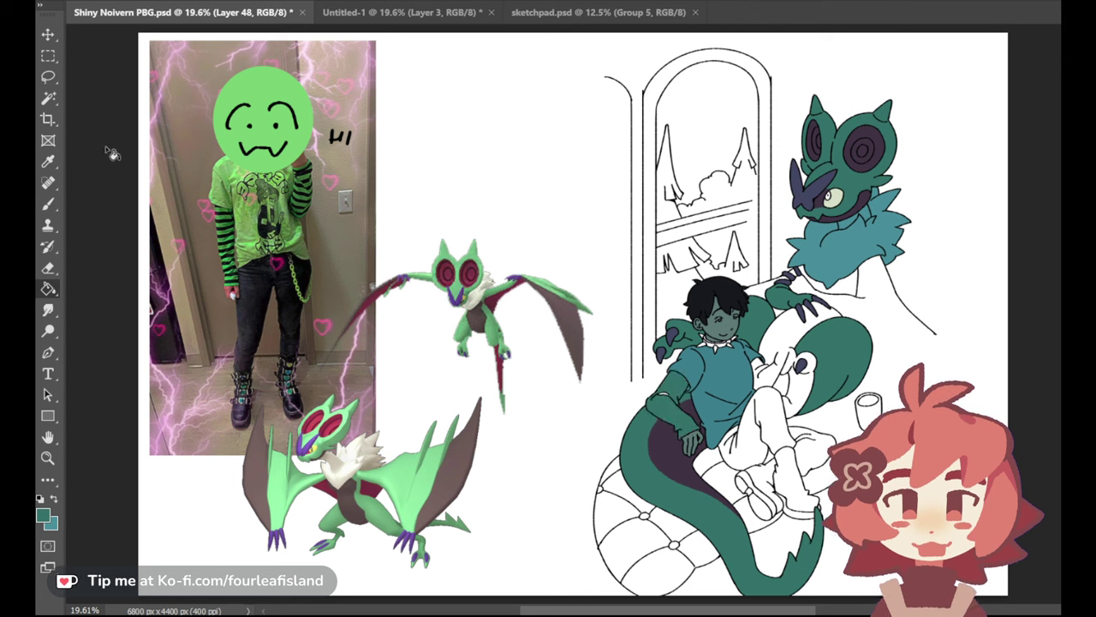
left_click(48, 204)
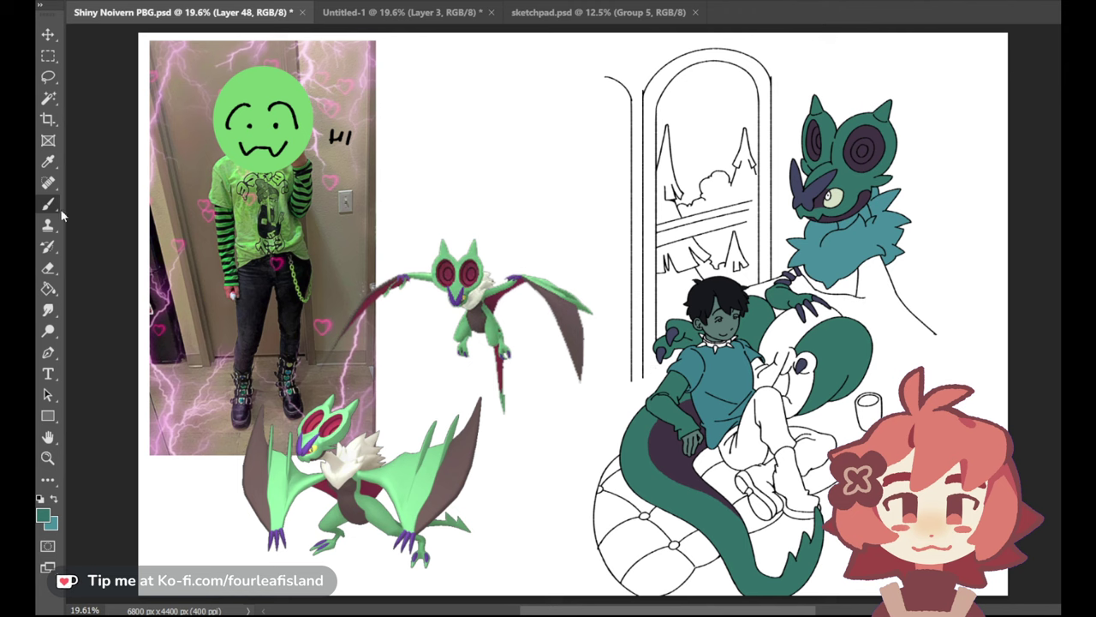
left_click(48, 161)
left_click(737, 375)
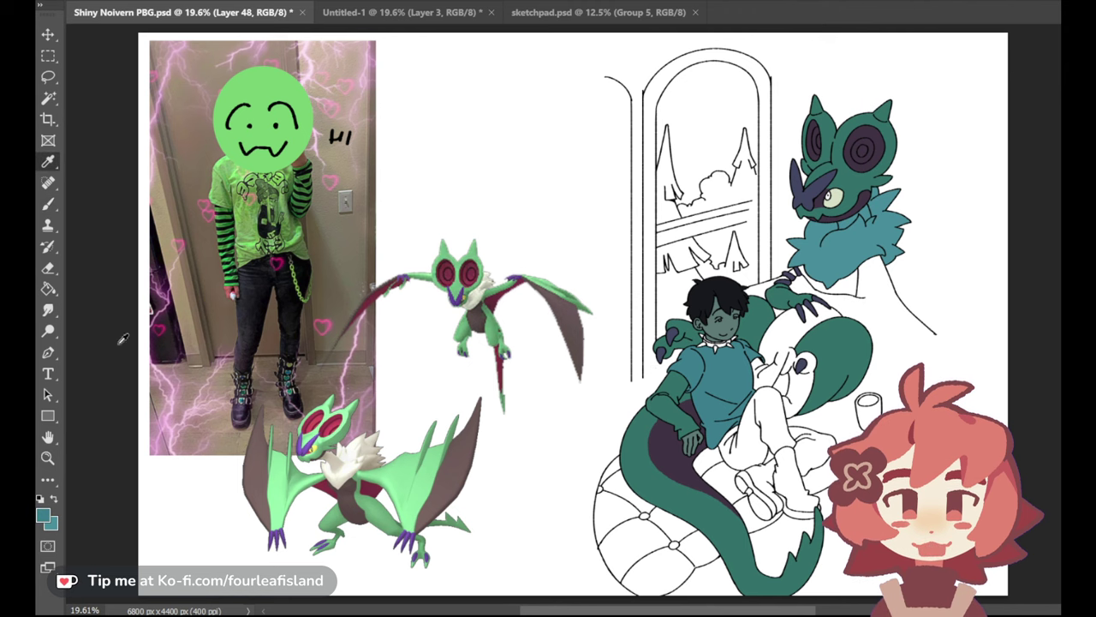
left_click(48, 287)
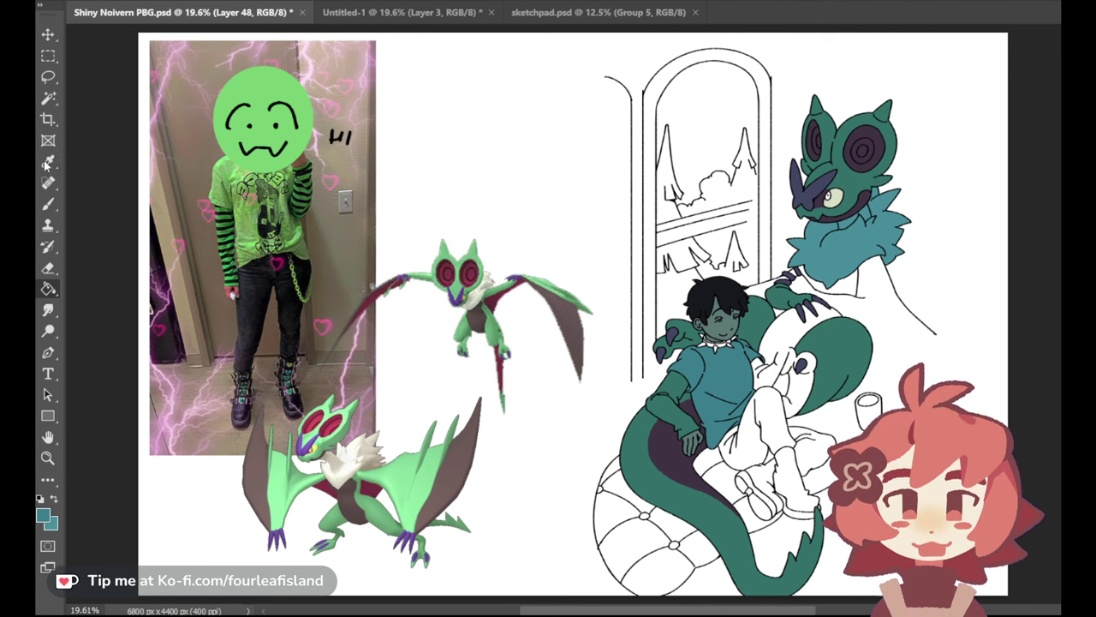
left_click(47, 165)
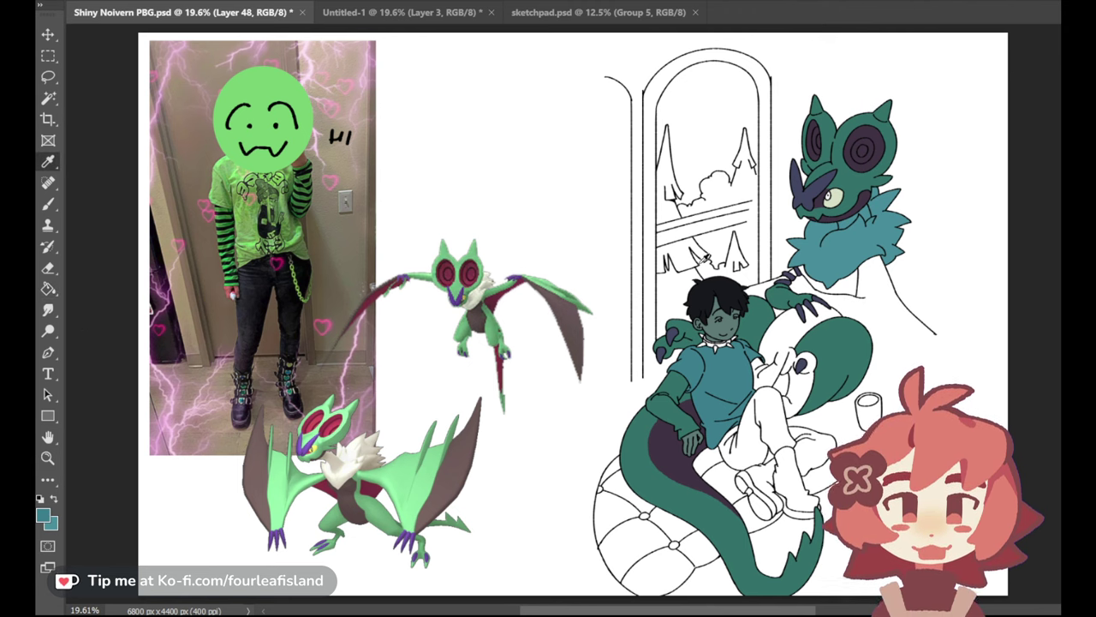
left_click(46, 289)
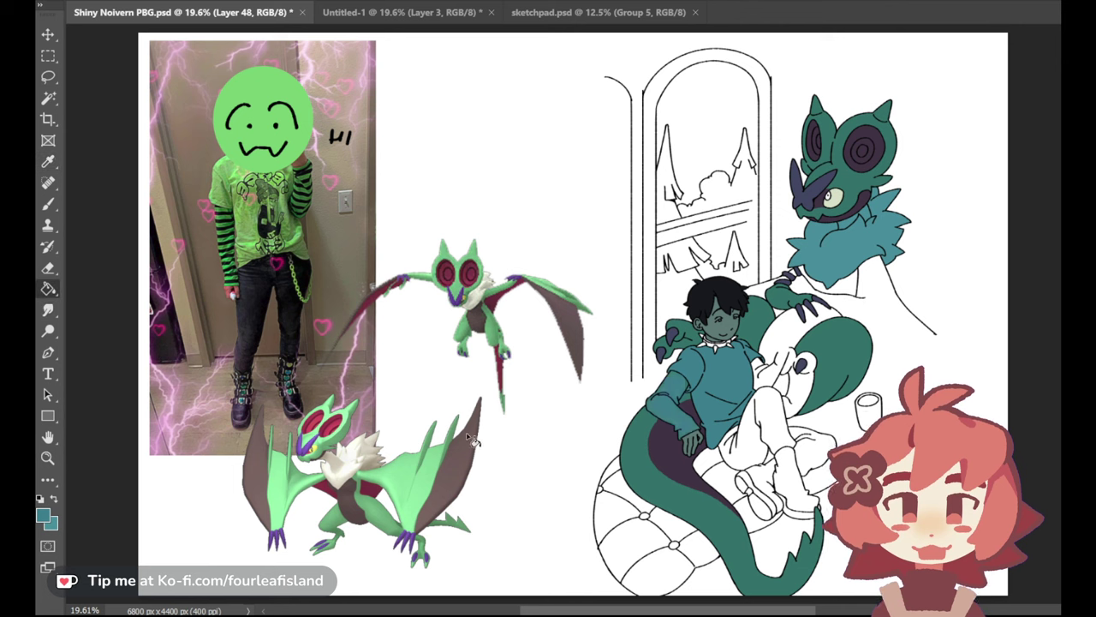
Sample the black of the boy's hair and brush a stripe along the green sleeve just below the shirt hem, redoing it until smooth
left_click(47, 161)
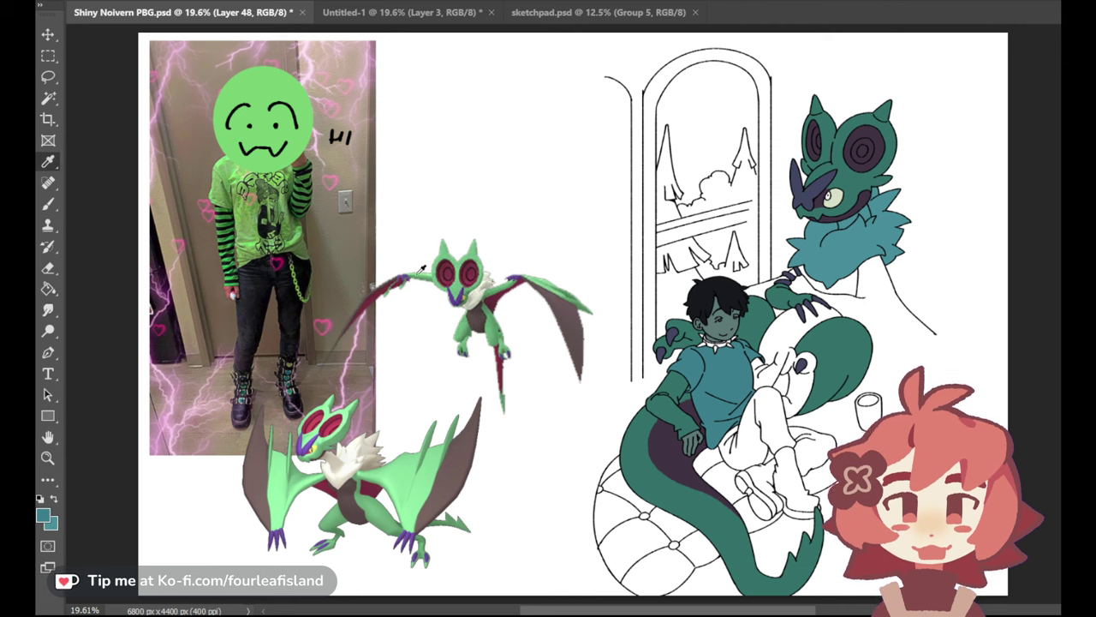
left_click(733, 289)
left_click(47, 203)
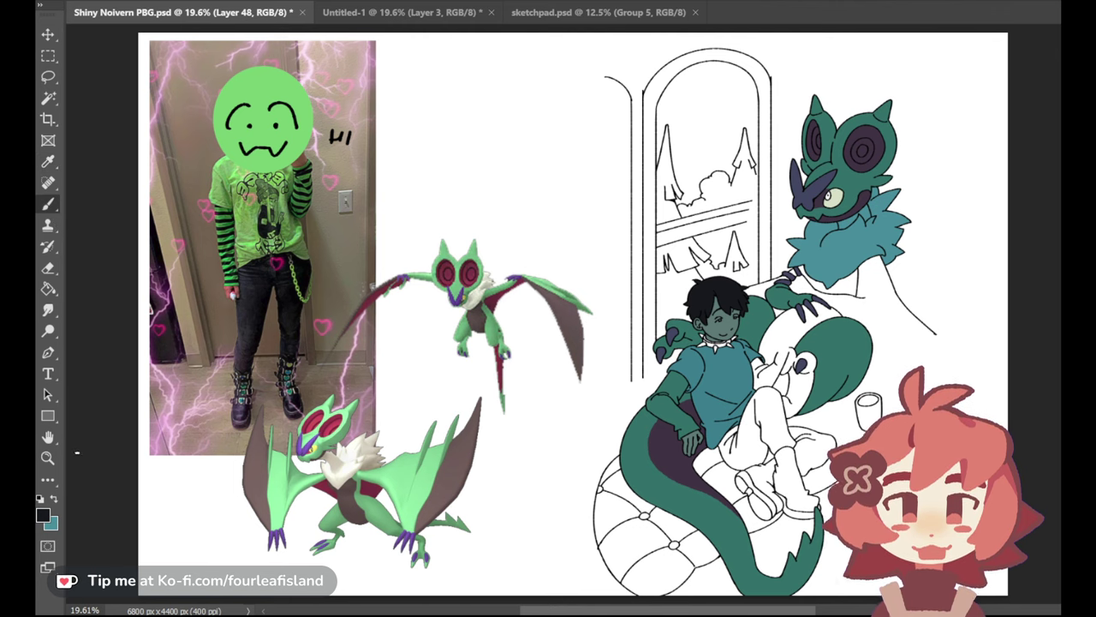
left_click(48, 459)
left_click_drag(676, 416, 822, 413)
left_click(47, 203)
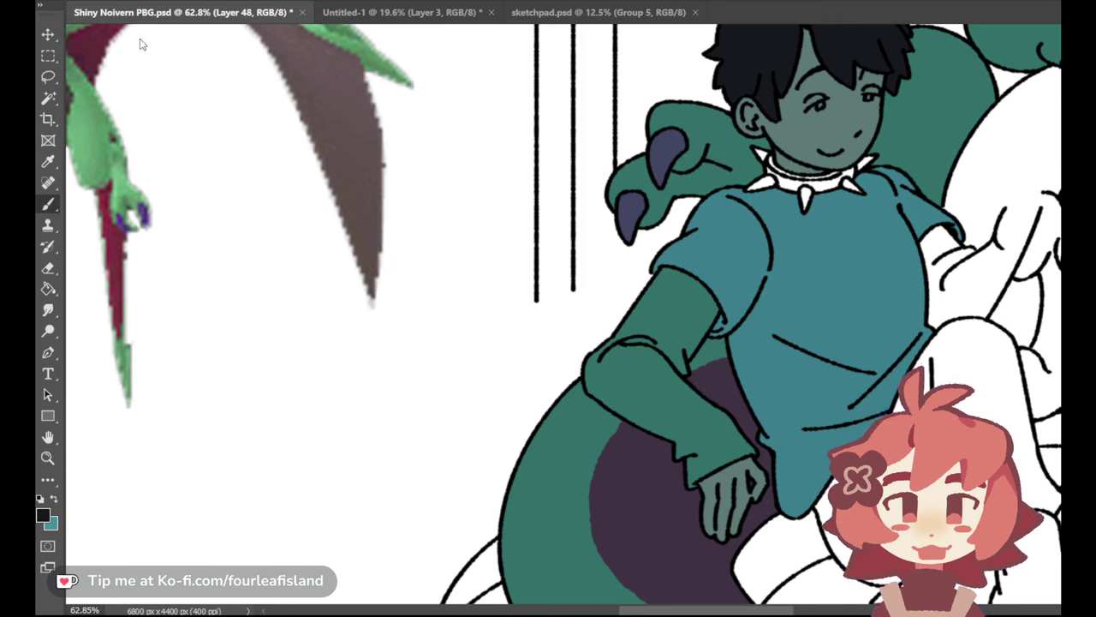
left_click_drag(652, 281, 711, 327)
key("ctrl+z")
mouse_move(653, 280)
left_mouse_down()
mouse_move(714, 298)
mouse_move(710, 330)
mouse_move(666, 283)
mouse_move(681, 276)
mouse_move(719, 342)
mouse_move(664, 279)
mouse_move(722, 340)
left_mouse_up()
key("ctrl+z")
key("ctrl+z")
key("ctrl+z")
mouse_move(654, 279)
left_mouse_down()
mouse_move(723, 341)
mouse_move(692, 295)
mouse_move(721, 326)
mouse_move(709, 298)
mouse_move(665, 272)
left_mouse_up()
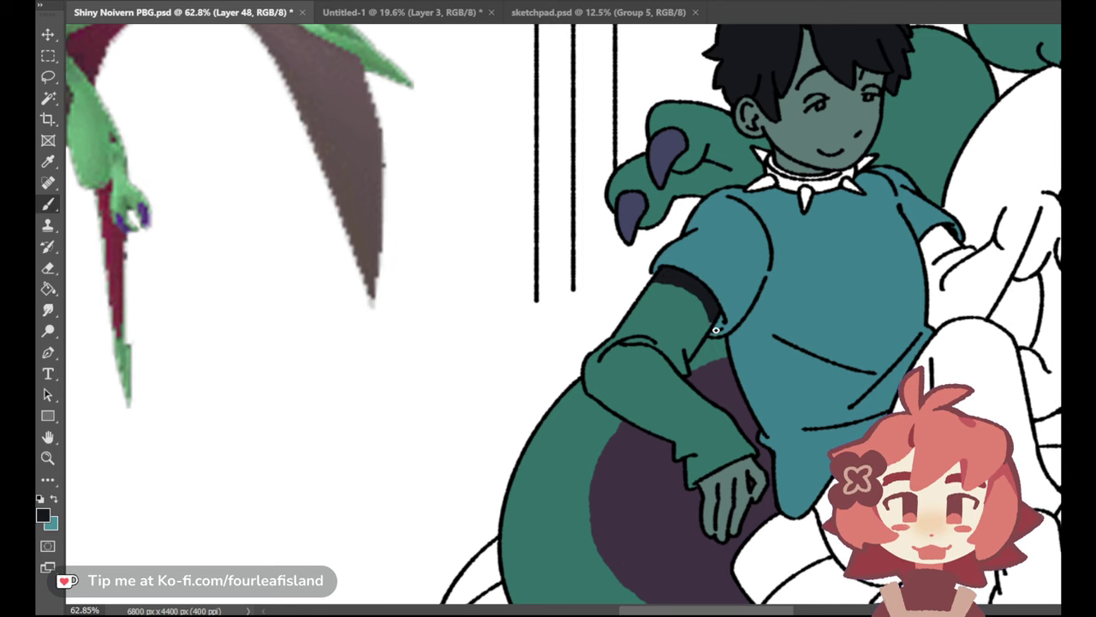
Paint a second curved black stripe across the upper arm, midway between the shirt hem and the elbow
left_click_drag(632, 306, 700, 346)
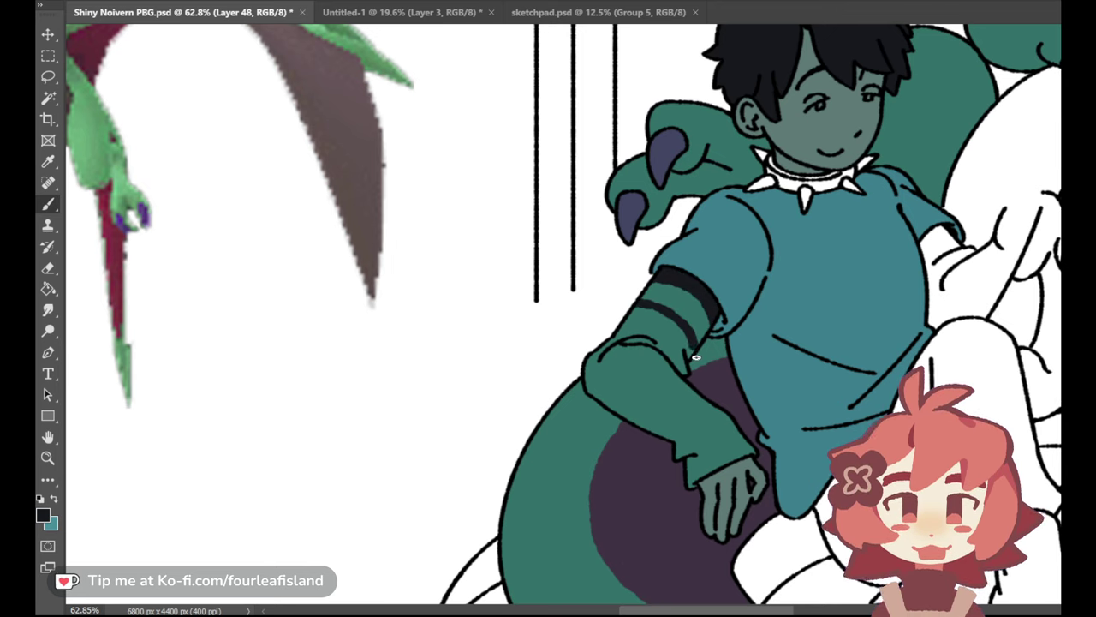
left_click_drag(632, 316, 688, 353)
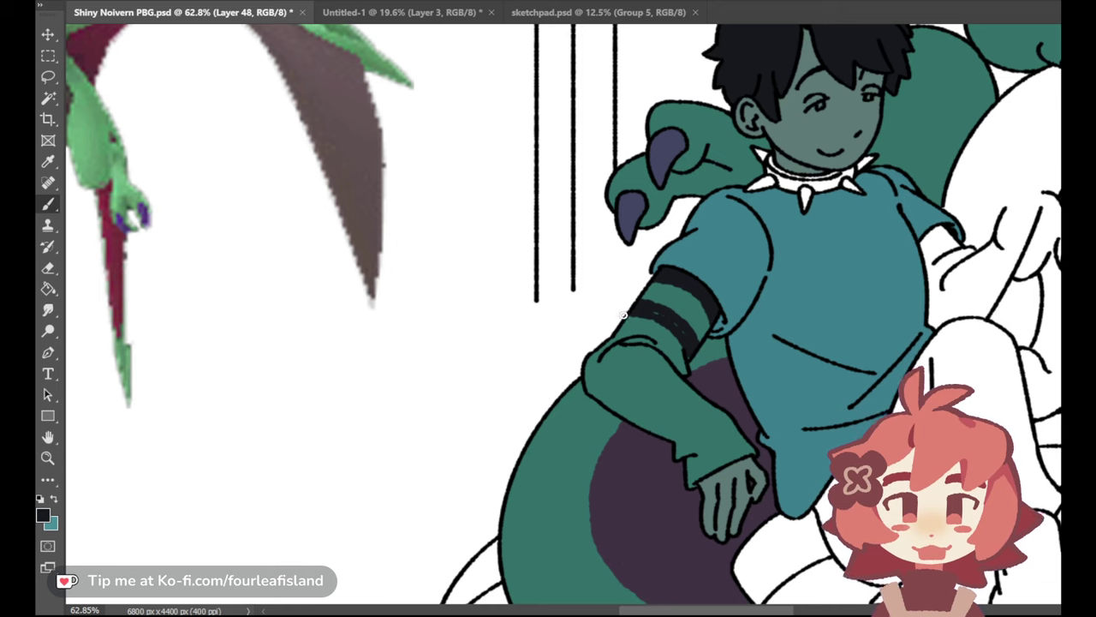
left_click_drag(625, 315, 688, 348)
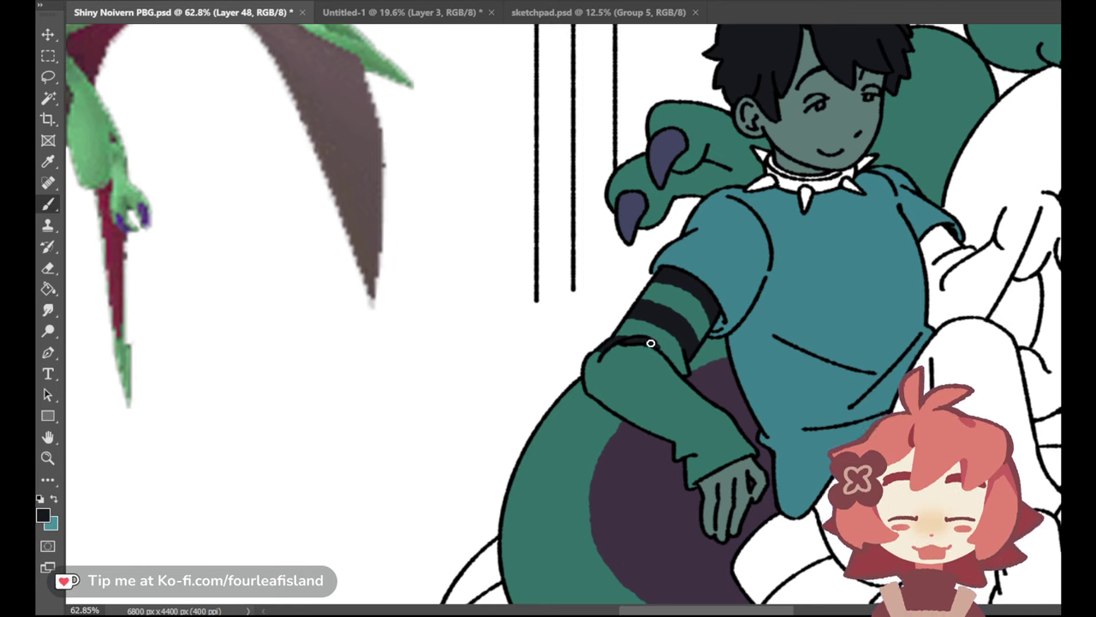
Resample the stripe's black and paint a curved stripe across the forearm just below the elbow
left_click(48, 163)
left_click(664, 288)
left_click(48, 203)
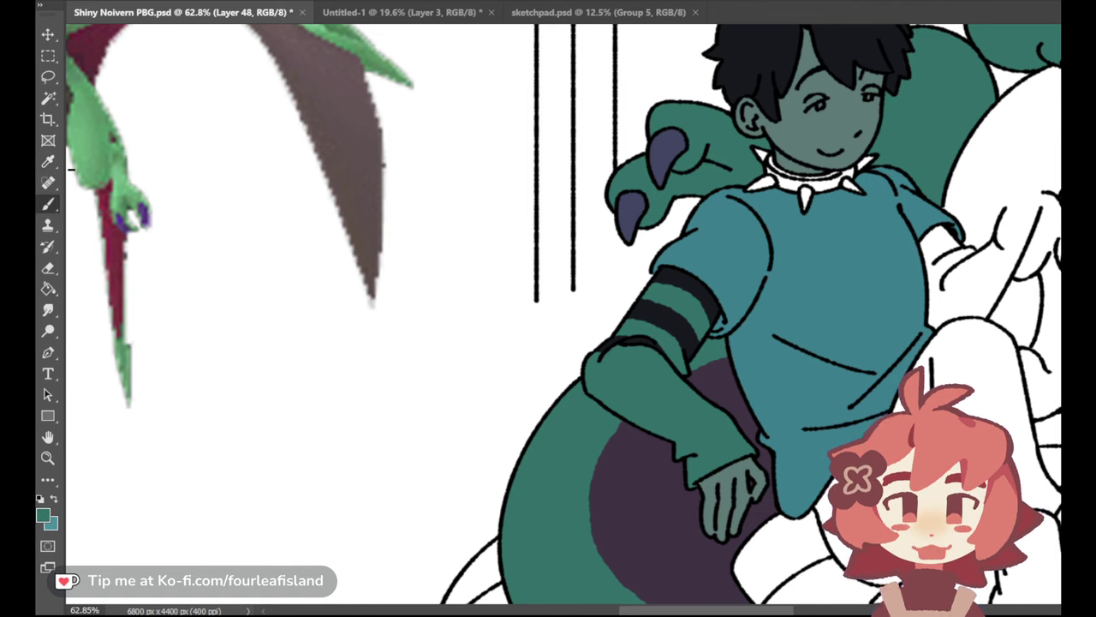
key("i")
left_click(684, 278)
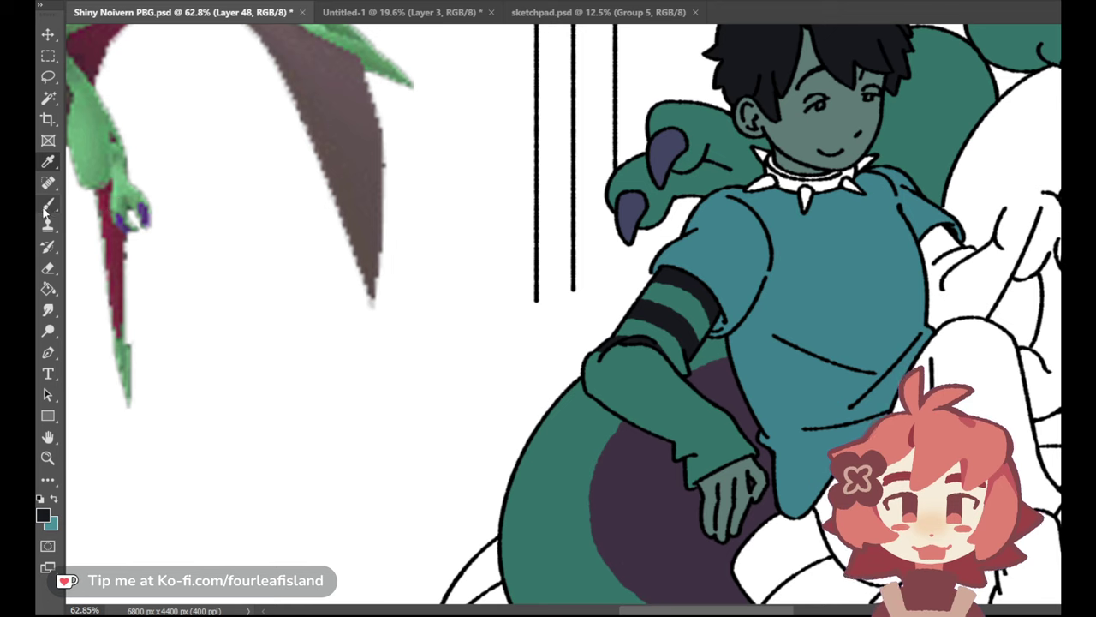
left_click(47, 204)
mouse_move(596, 392)
left_mouse_down()
mouse_move(661, 363)
mouse_move(671, 371)
left_mouse_up()
left_click_drag(622, 418, 683, 374)
key("ctrl+z")
left_click_drag(616, 412, 671, 371)
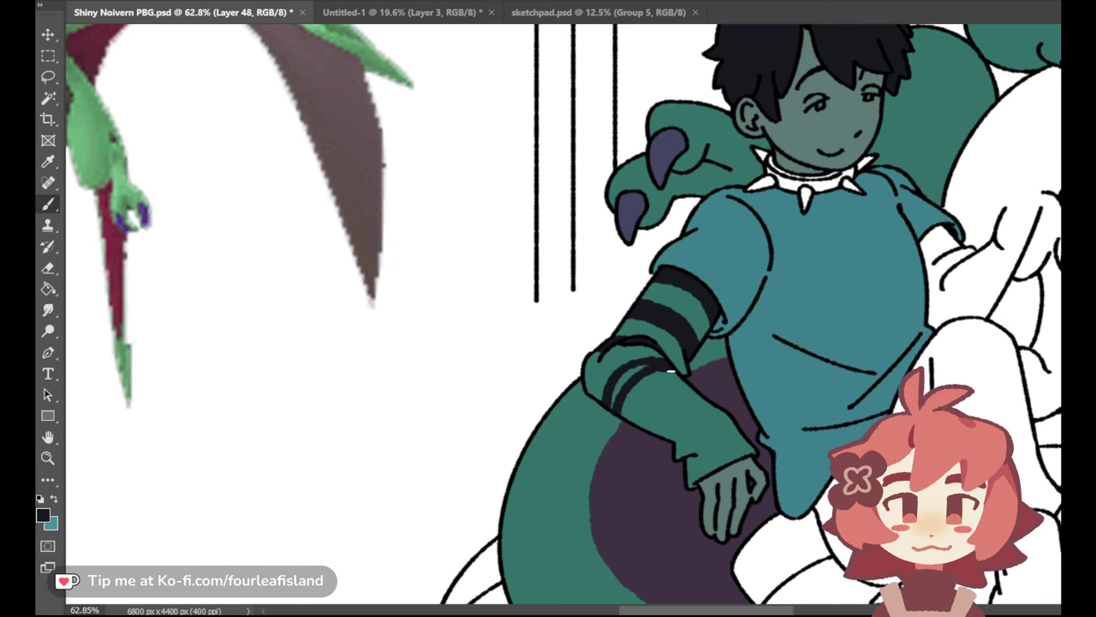
mouse_move(620, 406)
left_mouse_down()
mouse_move(673, 367)
mouse_move(634, 377)
mouse_move(613, 403)
mouse_move(653, 362)
left_mouse_up()
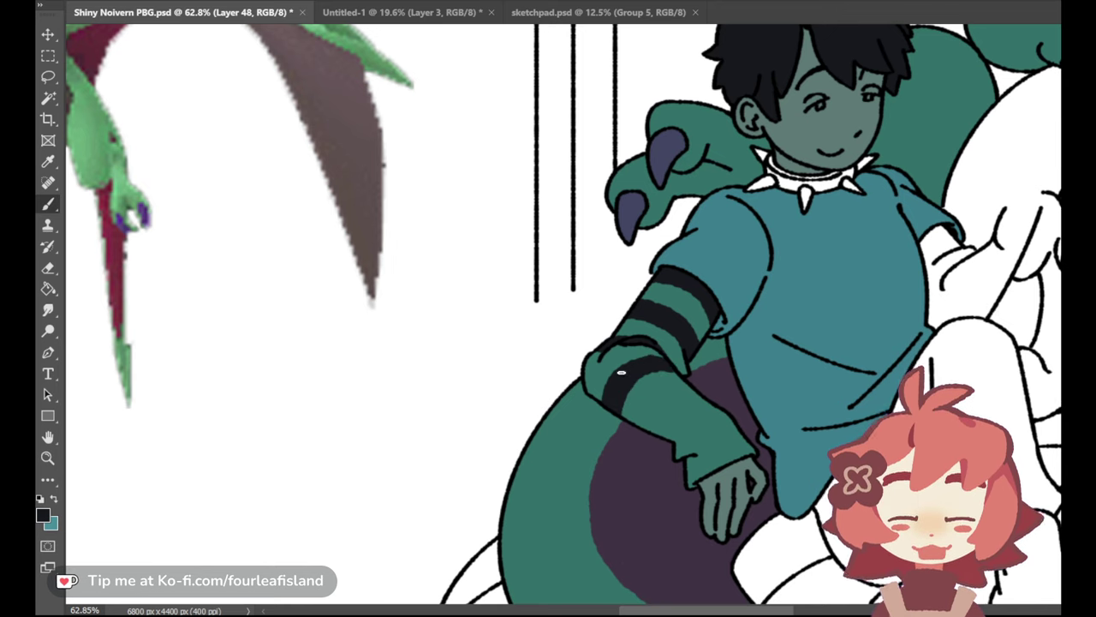
Paint a matching black stripe across the middle of the forearm, redoing its edge until it follows the sleeve's curve
left_click_drag(654, 435, 688, 383)
key("ctrl+z")
left_click_drag(654, 433, 689, 385)
key("ctrl+z")
left_click_drag(662, 439, 693, 392)
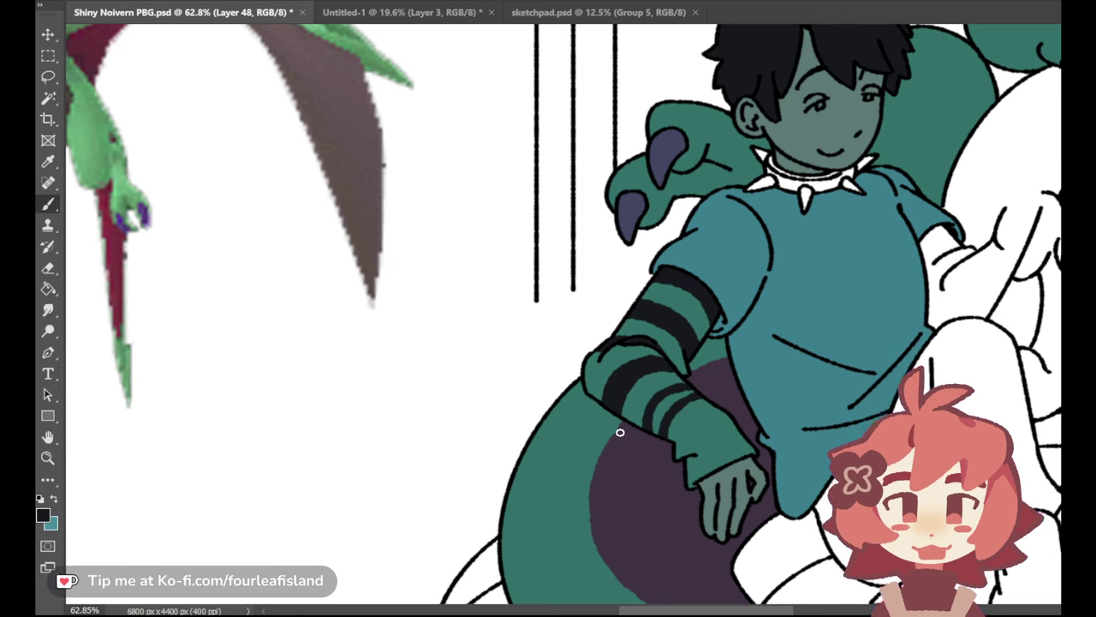
left_click_drag(662, 411, 696, 391)
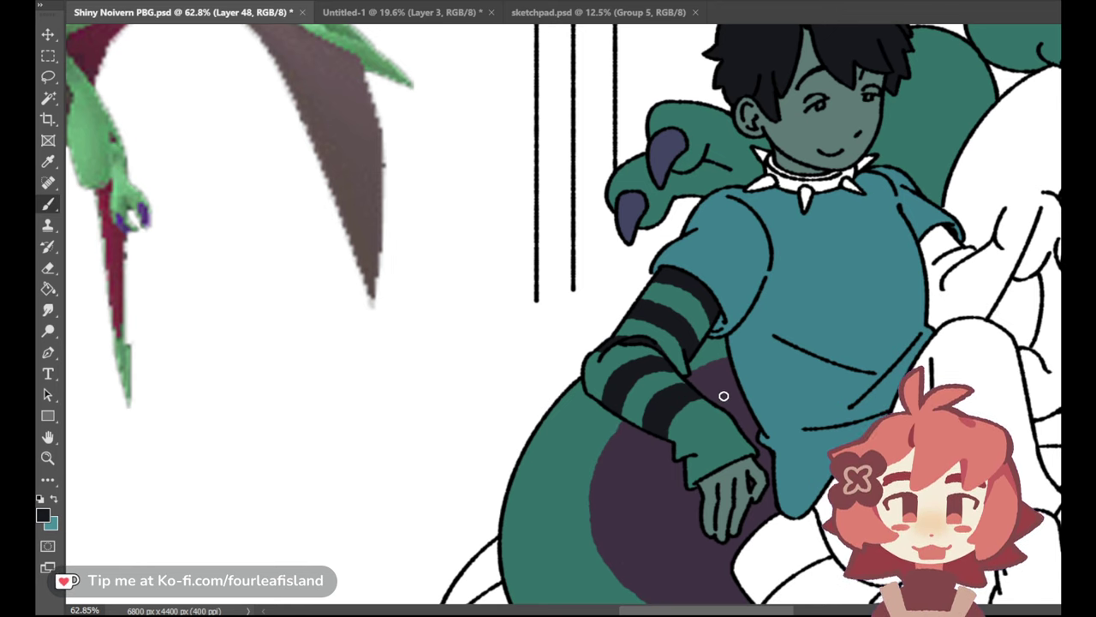
Paint the last black stripe across the sleeve just above the cuff
mouse_move(682, 453)
left_mouse_down()
mouse_move(709, 431)
mouse_move(741, 424)
left_mouse_up()
key("ctrl+z")
mouse_move(682, 454)
left_mouse_down()
mouse_move(737, 425)
mouse_move(751, 433)
left_mouse_up()
key("ctrl+z")
key("ctrl+z")
mouse_move(688, 455)
left_mouse_down()
mouse_move(743, 436)
mouse_move(727, 432)
left_mouse_up()
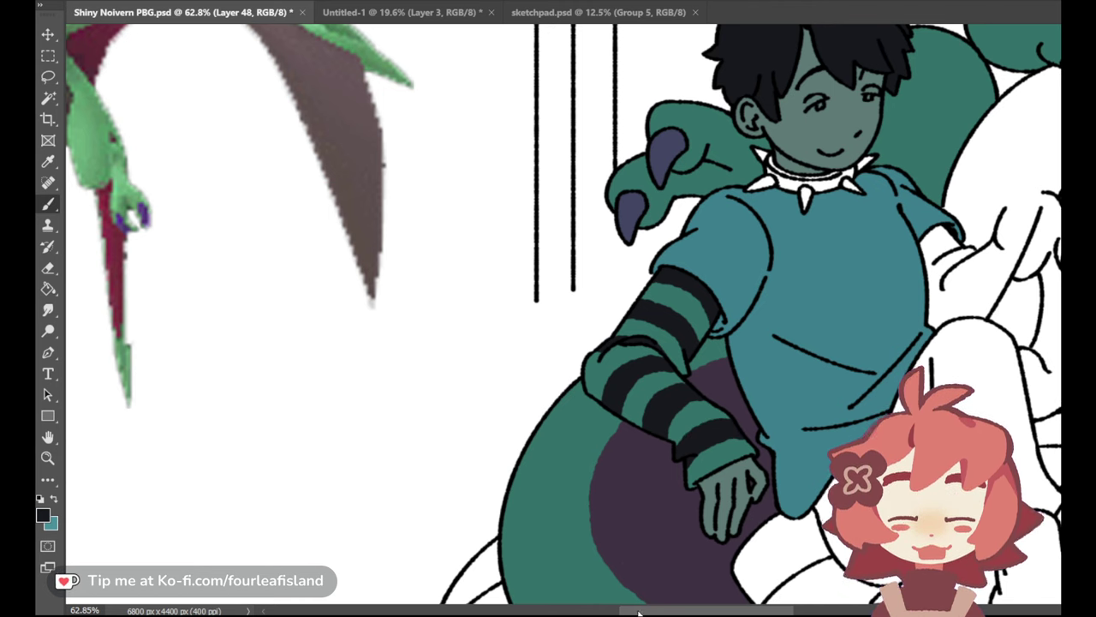
Reset the colours to black and white, hide the flat colours, show the rough grey sketch and make Layer 25 active
scroll(656, 599, "right", 5)
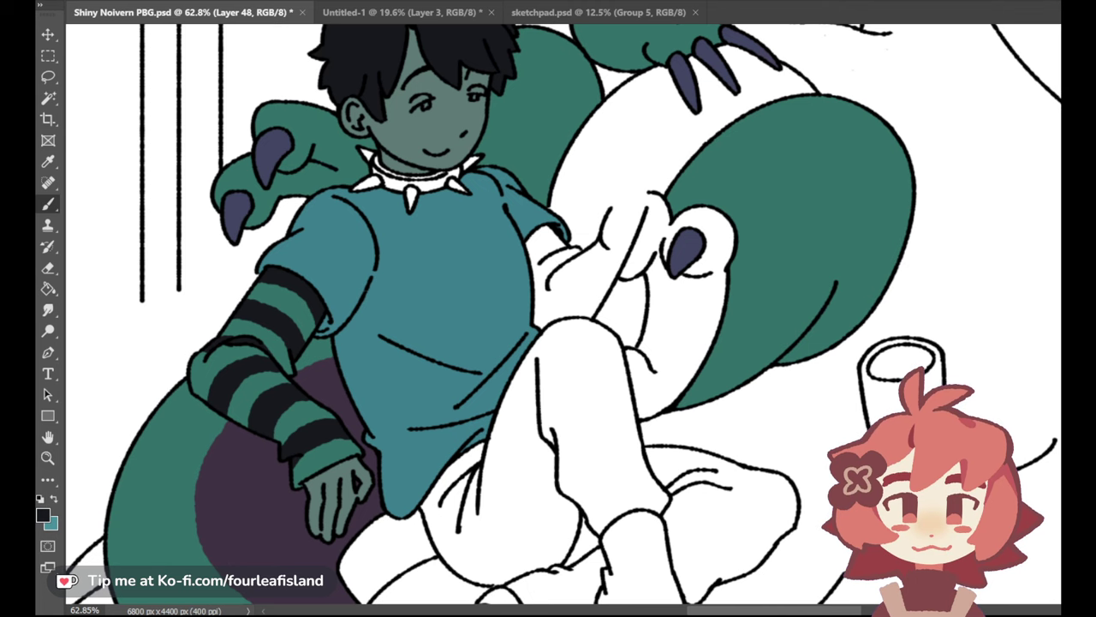
key("ctrl+0")
key("i")
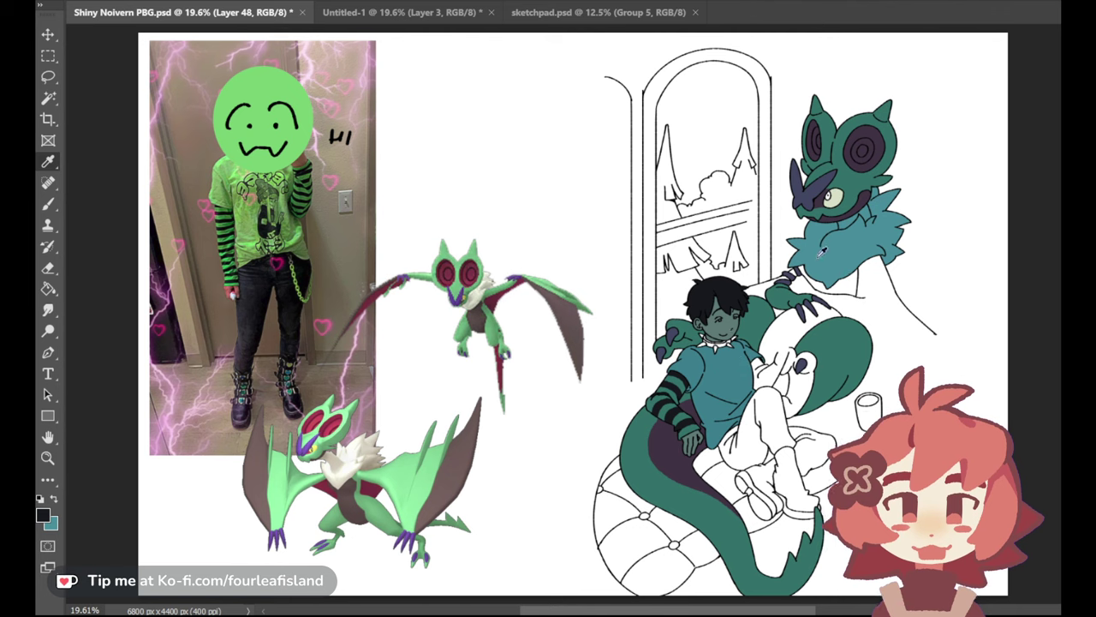
left_click(40, 499)
key("b")
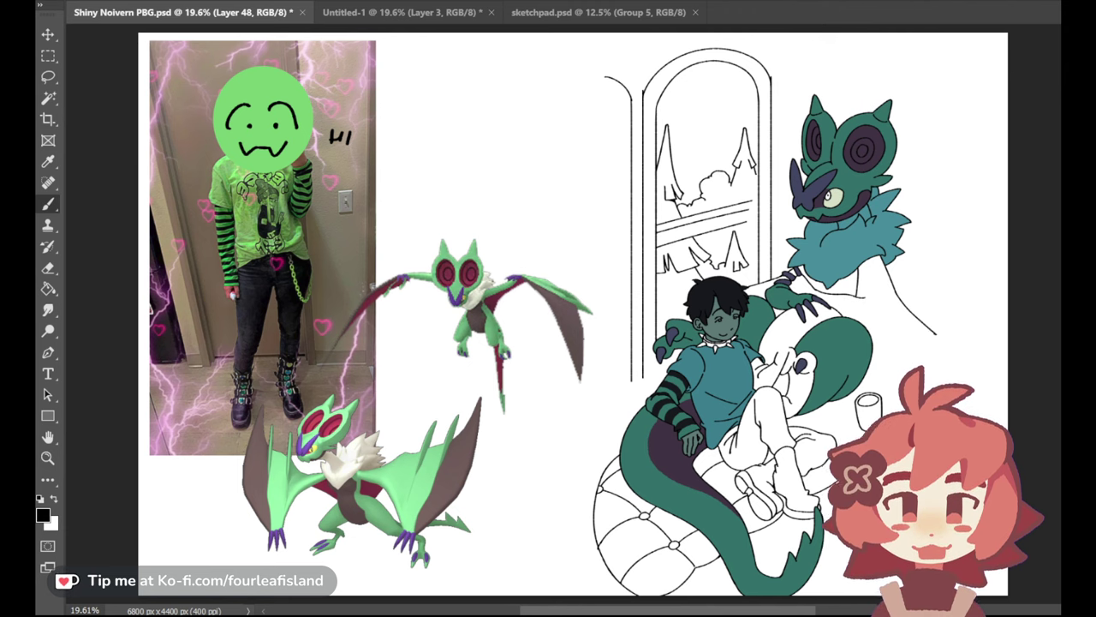
key("ctrl+comma")
key("ctrl+comma")
key("ctrl+comma")
key("alt+bracketleft")
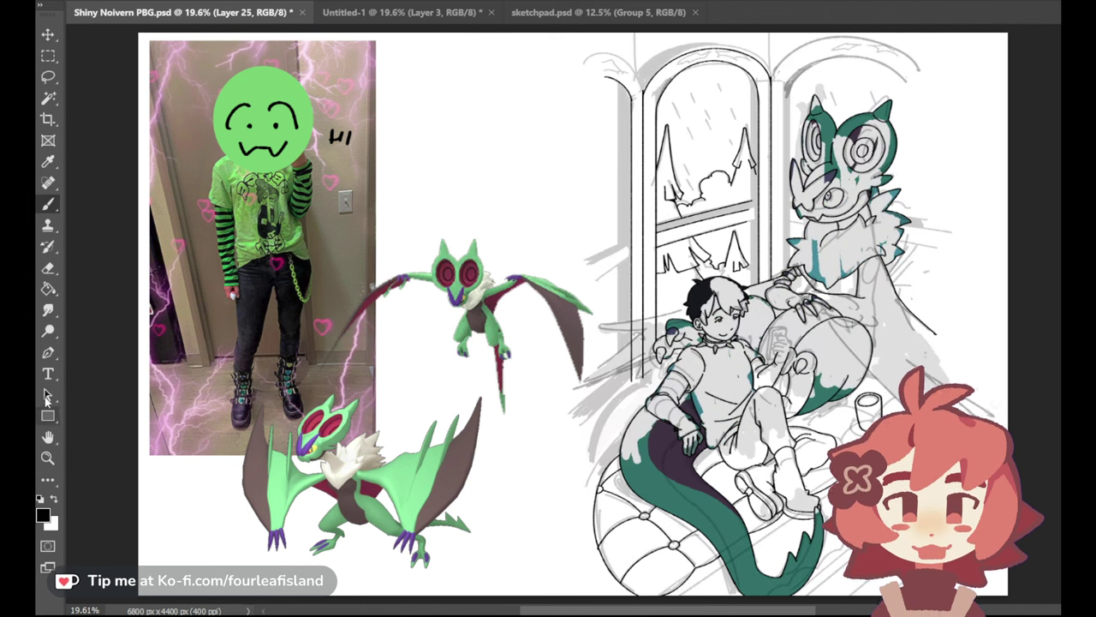
key("ctrl+comma")
key("ctrl+comma")
left_click(48, 458)
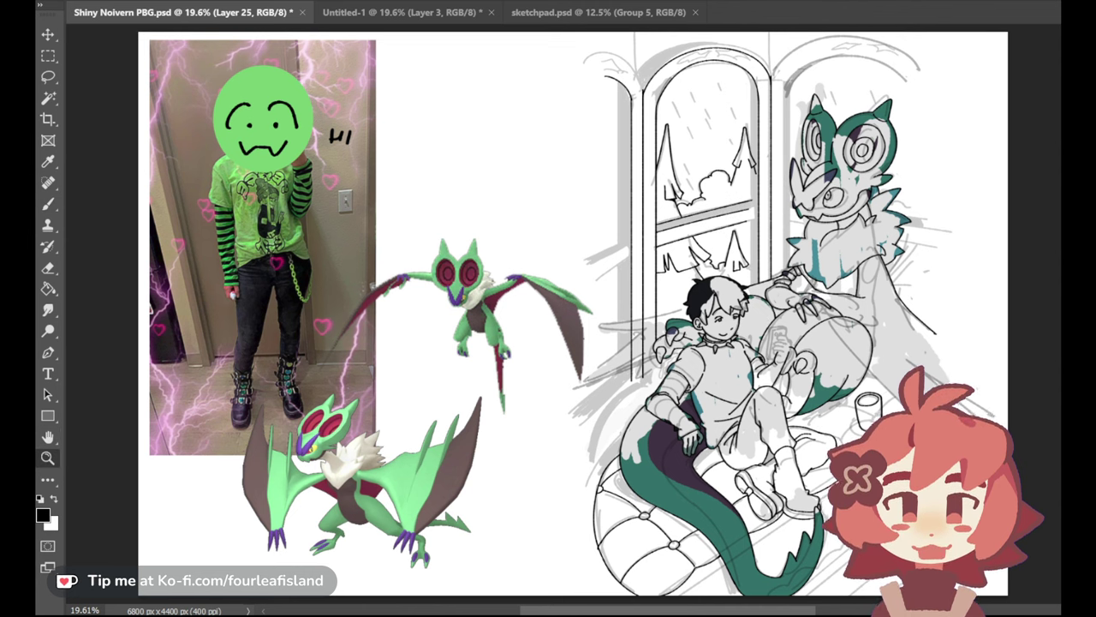
key("ctrl+comma")
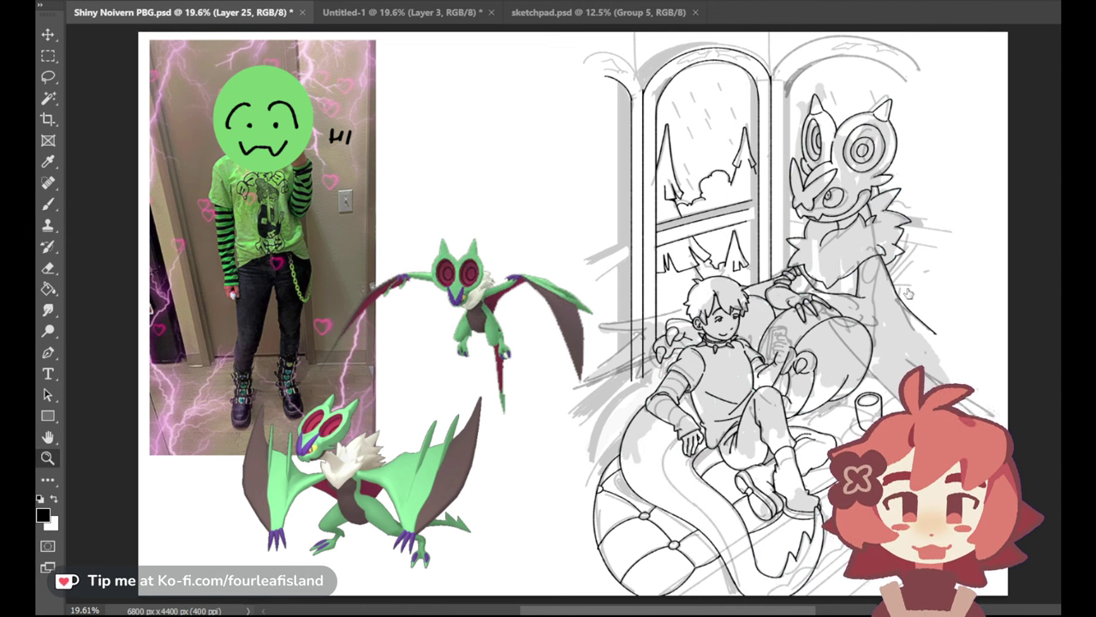
Ink the upper edge of the long wing point behind the boy, following the rough sketch and redoing uneven strokes
left_click_drag(655, 320, 728, 314)
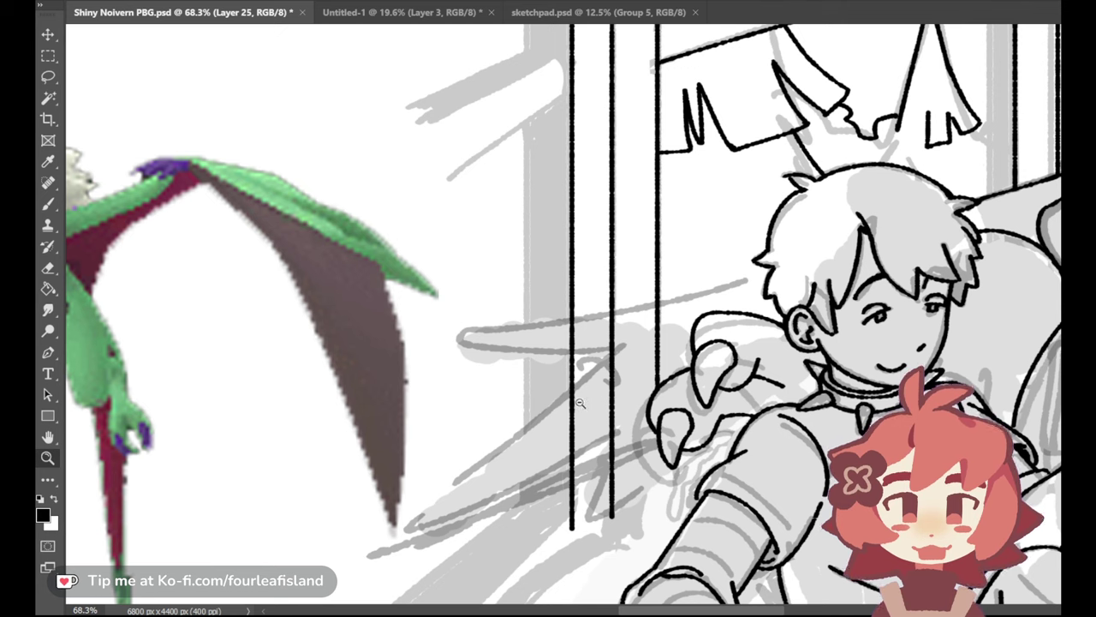
key("b")
mouse_move(610, 345)
left_mouse_down()
mouse_move(379, 518)
mouse_move(389, 521)
mouse_move(364, 524)
left_mouse_up()
key("ctrl+z")
key("ctrl+z")
key("ctrl+z")
key("ctrl+z")
left_click_drag(636, 321, 402, 502)
key("ctrl+z")
Ink the lower edge of the long wing point from its tip back toward the Noivern's claws, redoing uneven strokes
mouse_move(584, 359)
left_mouse_down()
mouse_move(379, 534)
mouse_move(402, 518)
mouse_move(394, 536)
mouse_move(395, 521)
mouse_move(417, 533)
mouse_move(609, 458)
left_mouse_up()
key("ctrl+z")
key("ctrl+z")
key("ctrl+z")
key("ctrl+z")
left_click_drag(406, 524, 618, 448)
key("ctrl+z")
key("ctrl+z")
left_click_drag(401, 526, 634, 438)
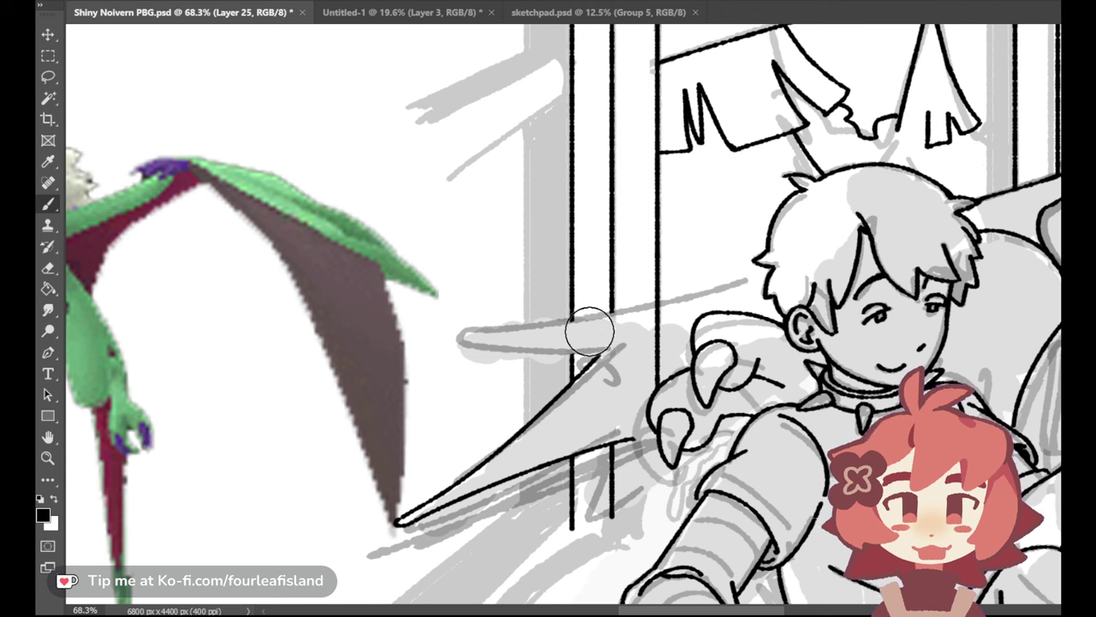
Ink the wing's top edge from the upper point's rounded tip across the window frame to the boy's hair
mouse_move(480, 328)
left_mouse_down()
mouse_move(722, 281)
mouse_move(742, 264)
mouse_move(767, 265)
mouse_move(631, 302)
mouse_move(854, 238)
left_mouse_up()
key("ctrl+z")
key("ctrl+z")
key("ctrl+z")
key("ctrl+z")
mouse_move(467, 327)
left_mouse_down()
mouse_move(656, 307)
mouse_move(811, 255)
mouse_move(475, 328)
mouse_move(767, 278)
left_mouse_up()
key("ctrl+z")
key("ctrl+z")
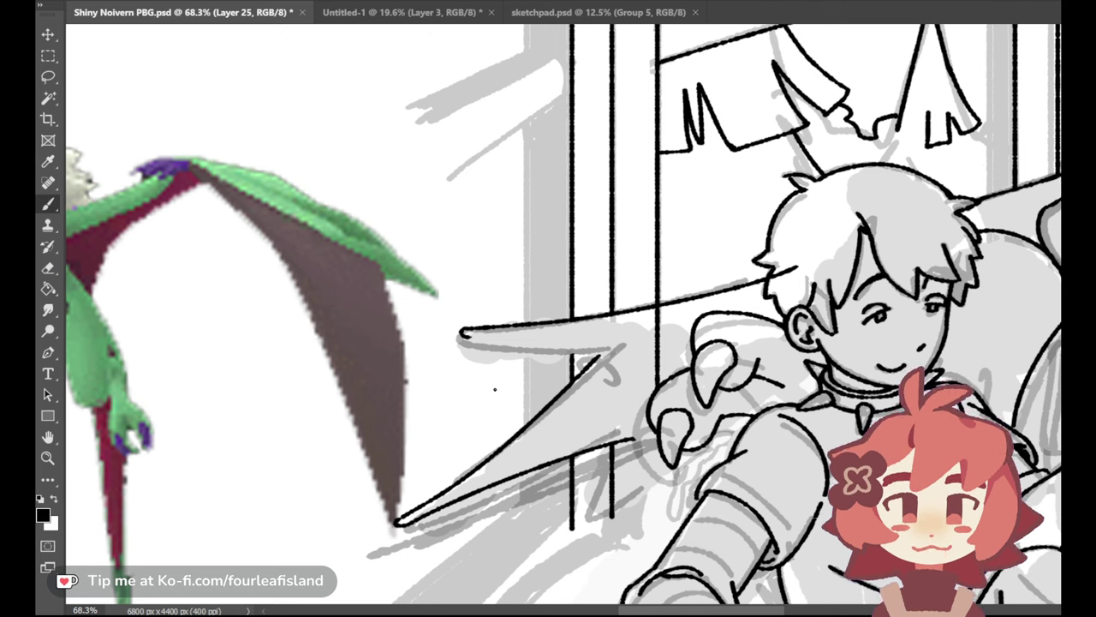
Ink the underside of the wing's upper point to meet the long point's edge, comparing the stroke by undoing and redoing it
left_click_drag(470, 336, 571, 357)
key("ctrl+z")
left_click_drag(470, 337, 584, 361)
key("ctrl+z")
key("ctrl+shift+z")
key("ctrl+z")
key("ctrl+shift+z")
key("ctrl+z")
key("ctrl+shift+z")
key("ctrl+z")
key("ctrl+shift+z")
key("ctrl+z")
key("ctrl+shift+z")
key("ctrl+z")
key("ctrl+shift+z")
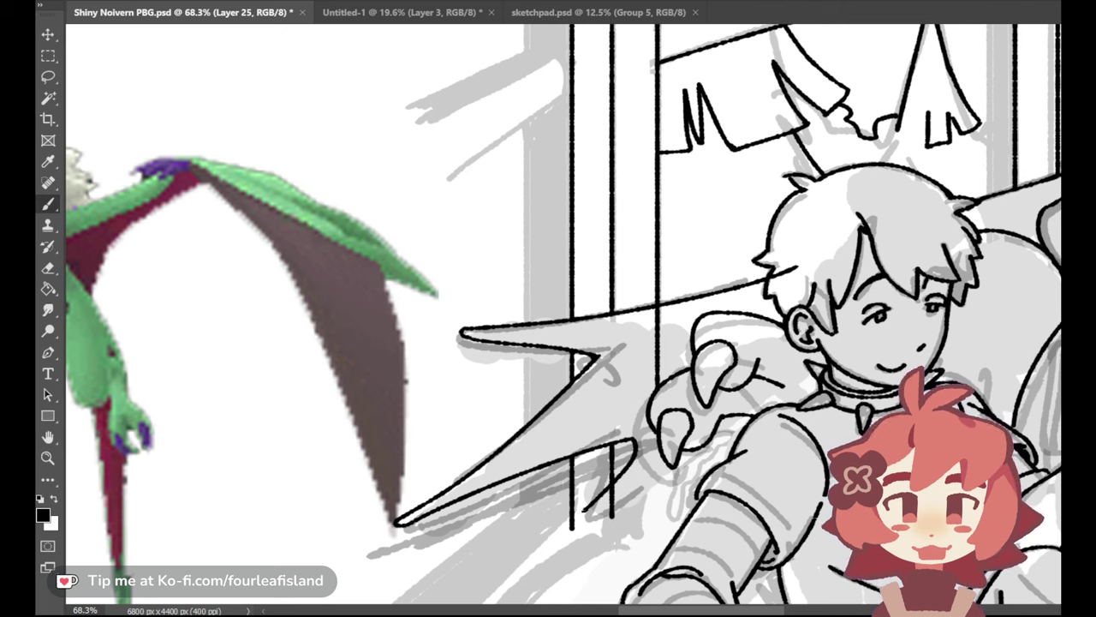
Ink a smaller wing point between the long point and the boy's shoulder, replacing the looped first attempt
left_click_drag(635, 438, 589, 503)
key("ctrl+z")
key("ctrl+z")
key("ctrl+z")
key("ctrl+z")
mouse_move(639, 428)
left_mouse_down()
mouse_move(591, 509)
mouse_move(602, 518)
mouse_move(672, 473)
left_mouse_up()
key("ctrl+z")
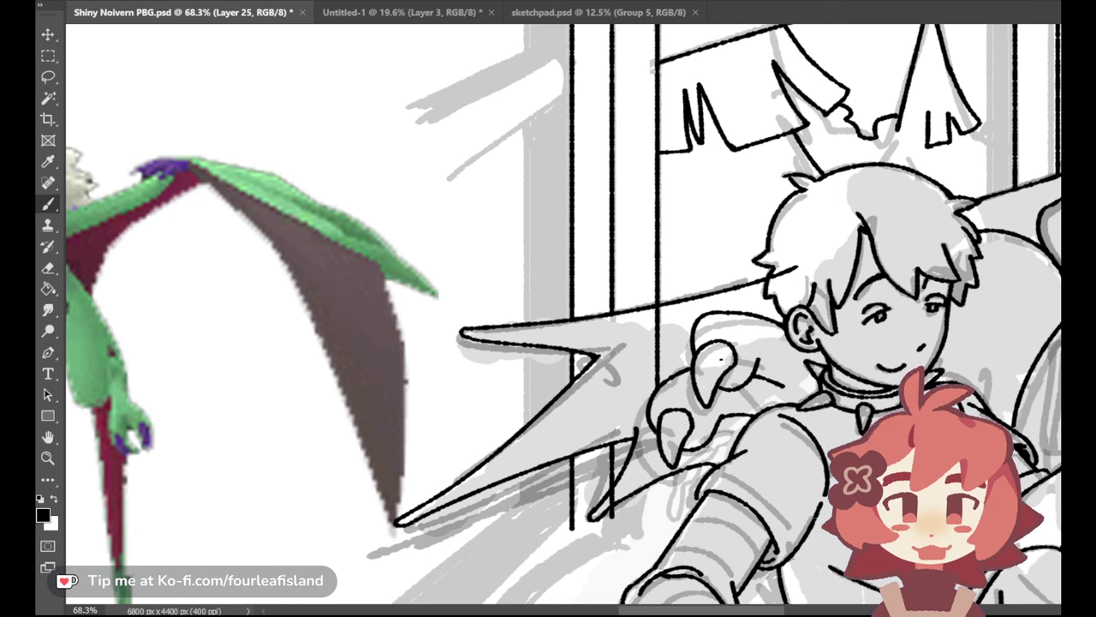
Erase the window frame line where it crosses the wing, and switch back to the Brush
left_click(48, 267)
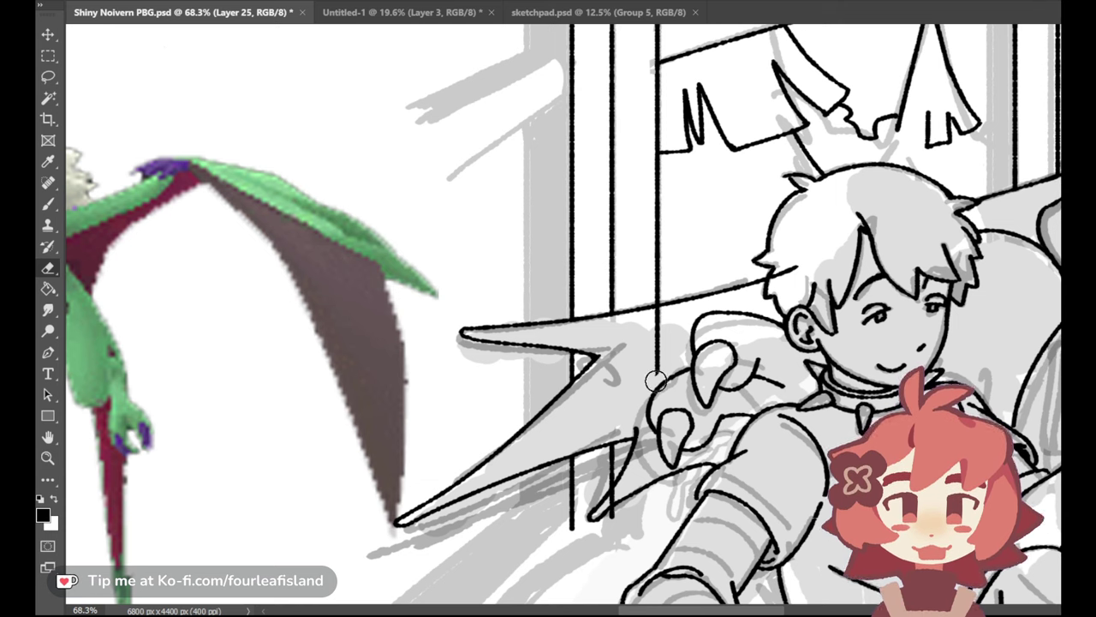
left_click_drag(647, 390, 656, 313)
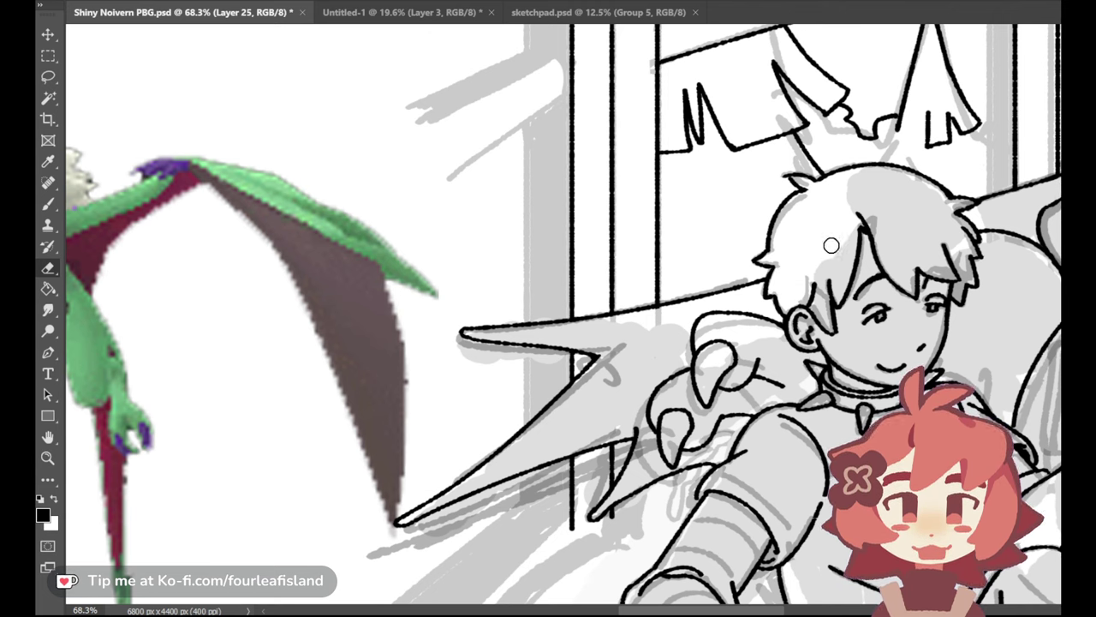
scroll(835, 332, "down", 5)
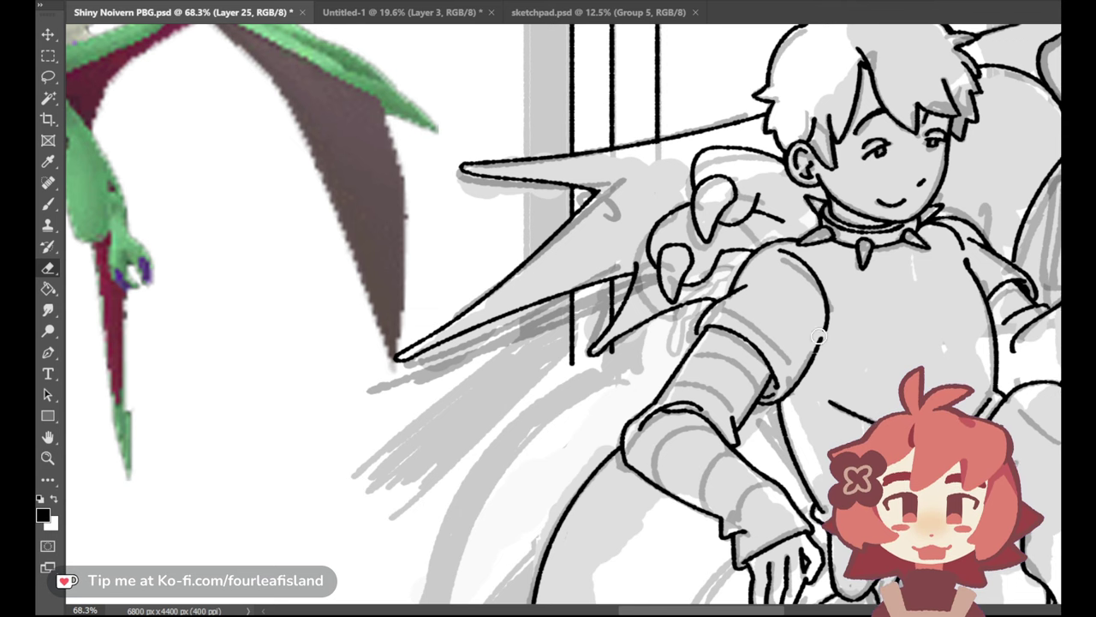
left_click(48, 203)
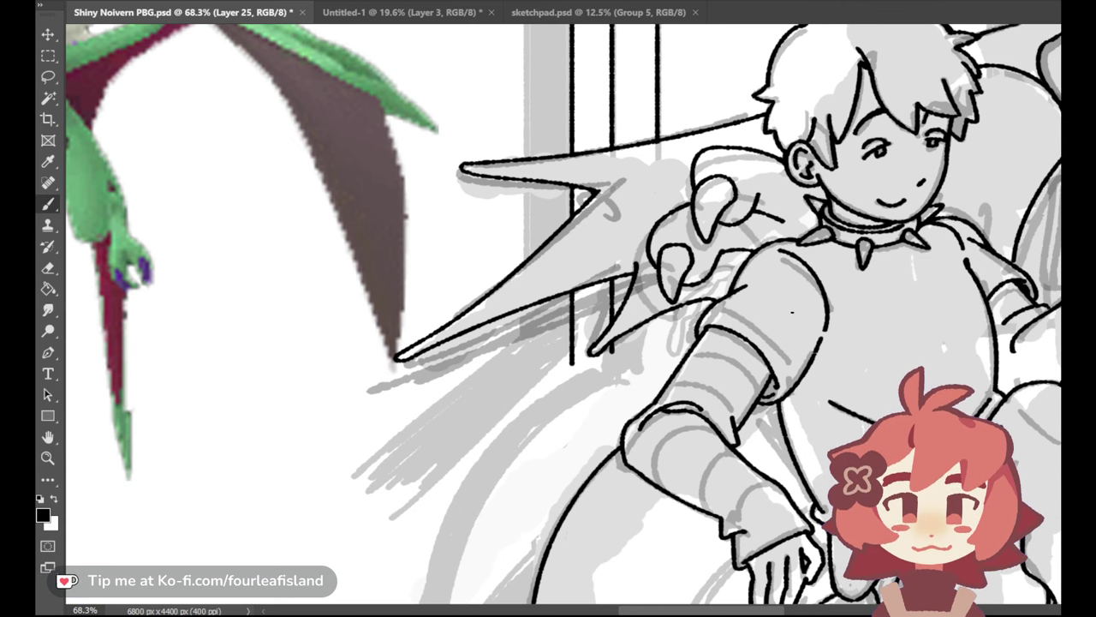
left_click_drag(642, 612, 712, 612)
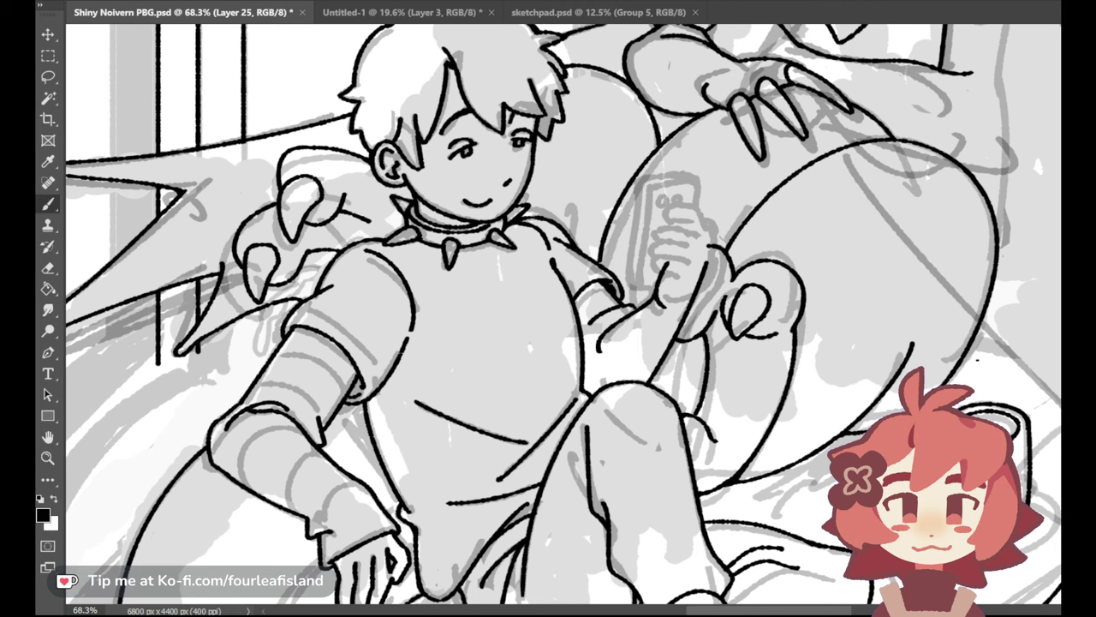
scroll(564, 314, "up", 4)
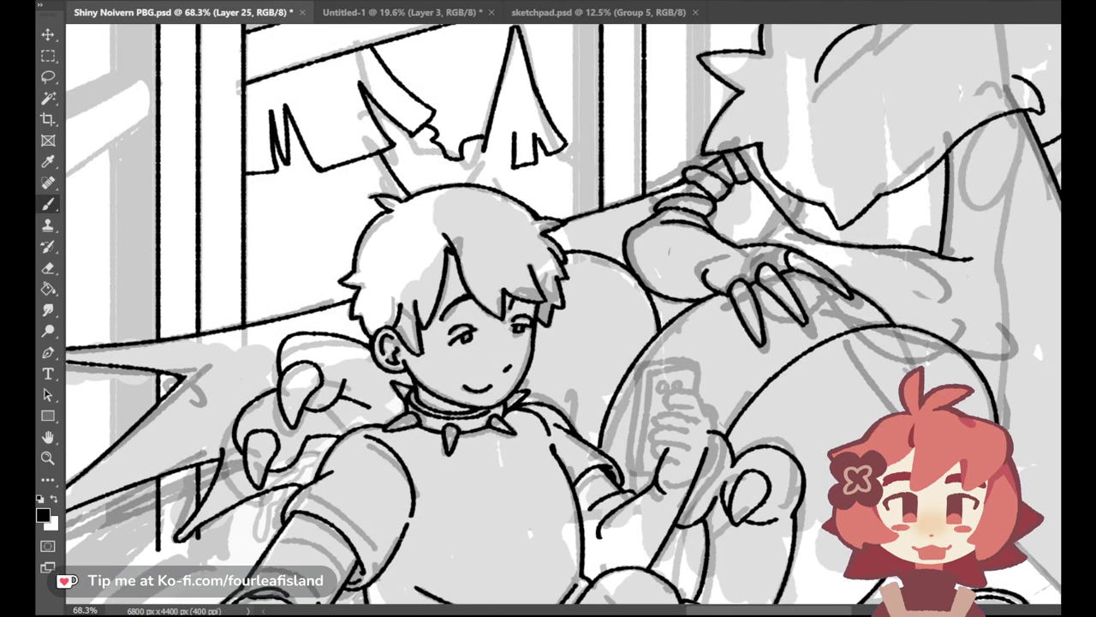
scroll(710, 613, "right", 6)
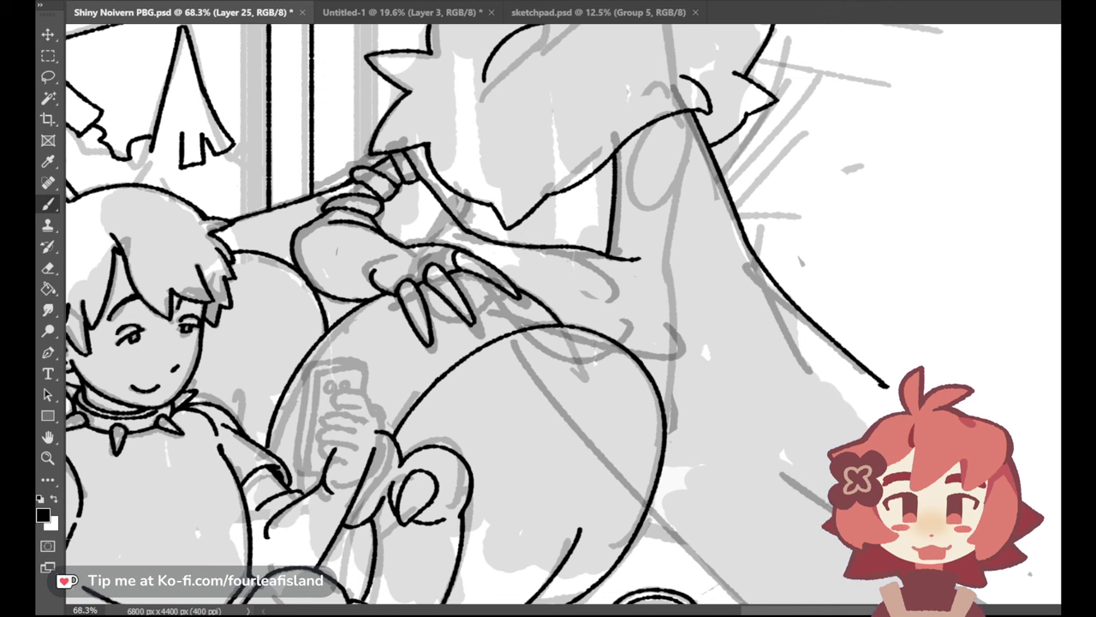
scroll(1029, 422, "down", 4)
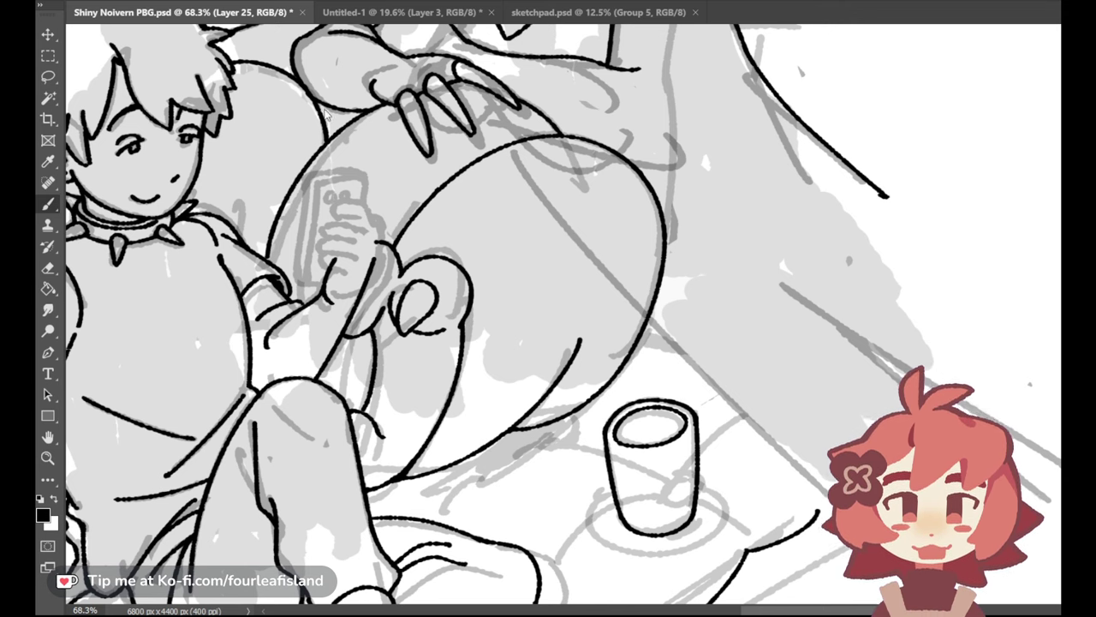
key("ctrl+0")
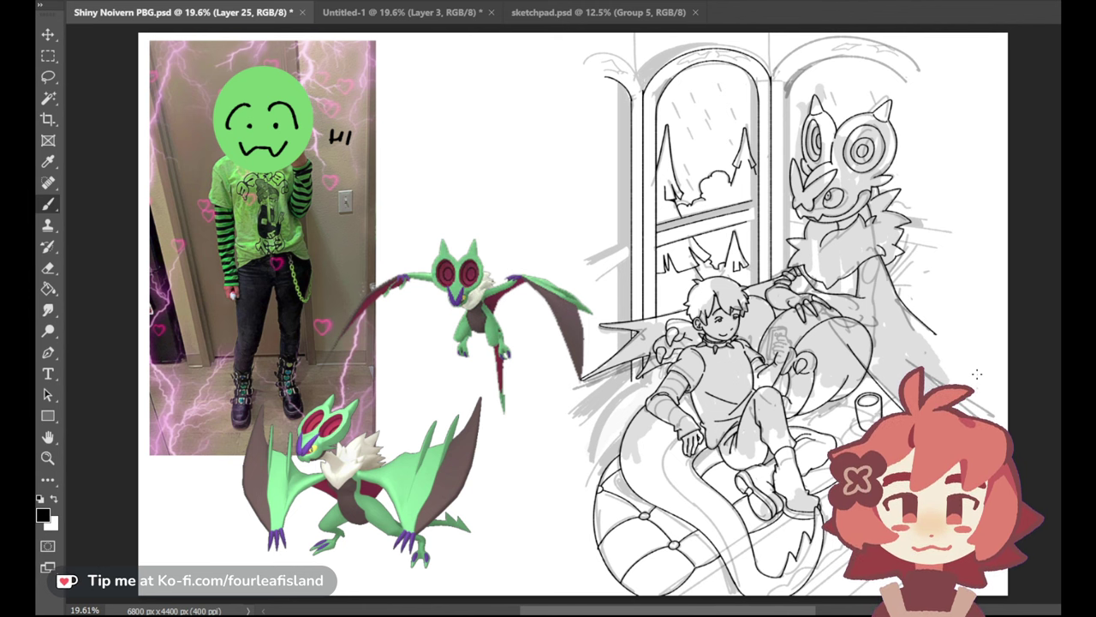
Ink the straight diagonal edge running from the Noivern's belly past the cup, and erase the part crossing the belly
left_click(48, 458)
left_click_drag(975, 357, 1060, 359)
key("e")
left_click_drag(840, 277, 914, 311)
key("ctrl+z")
left_click_drag(828, 271, 938, 329)
left_click_drag(862, 291, 901, 309)
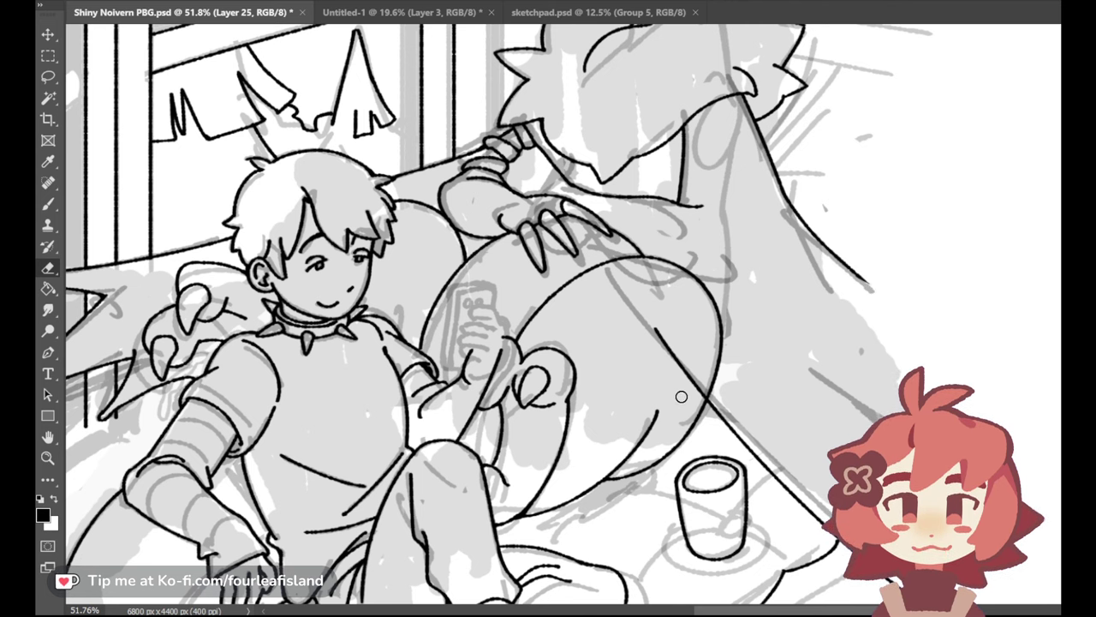
left_click_drag(700, 401, 645, 320)
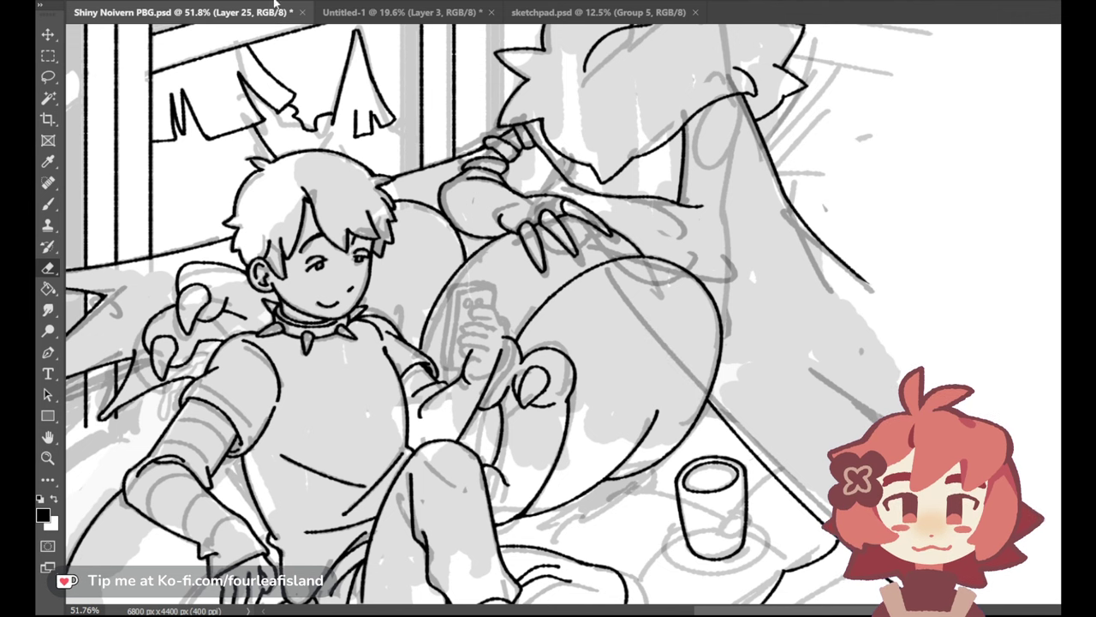
Extend the outer edge of the Noivern's wing beyond the cup with the Brush, and hide the rough sketch
key("ctrl+0")
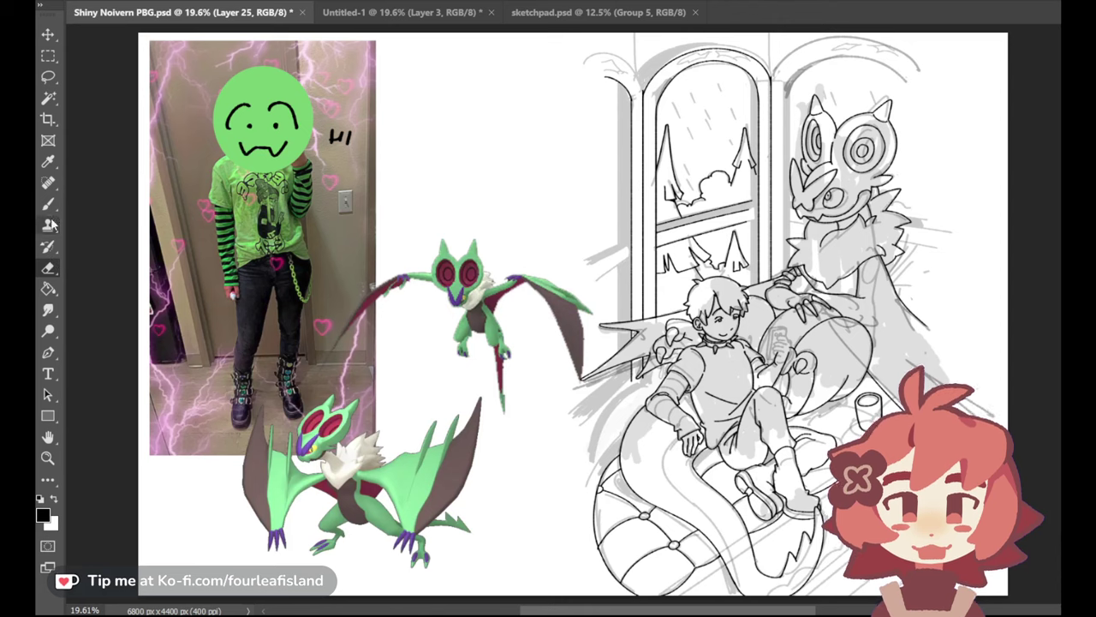
key("b")
key("ctrl+z")
left_click_drag(922, 321, 980, 356)
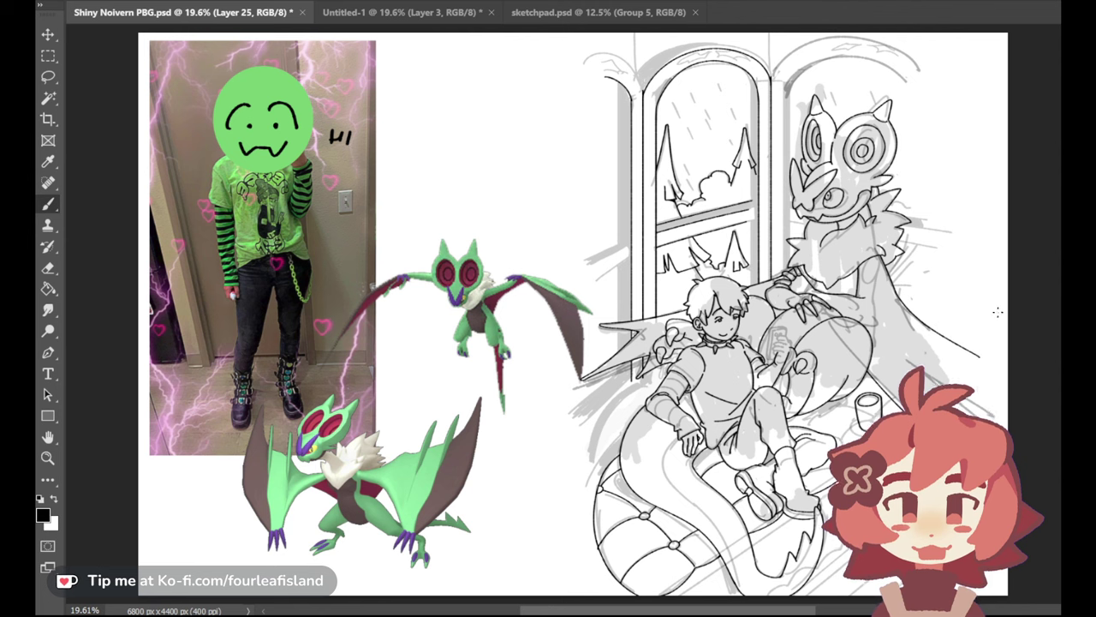
key("ctrl+comma")
key("ctrl+comma")
key("ctrl+comma")
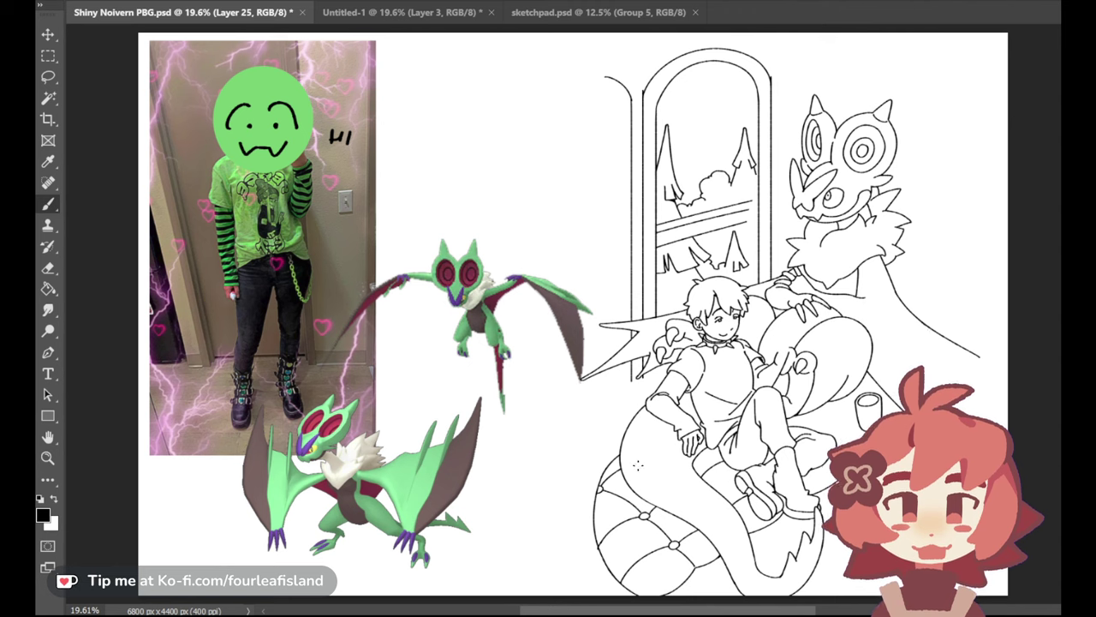
On Layer 35, erase the stray line end sticking out past the cushion's outer outline, and switch back to the Brush
left_click(48, 458)
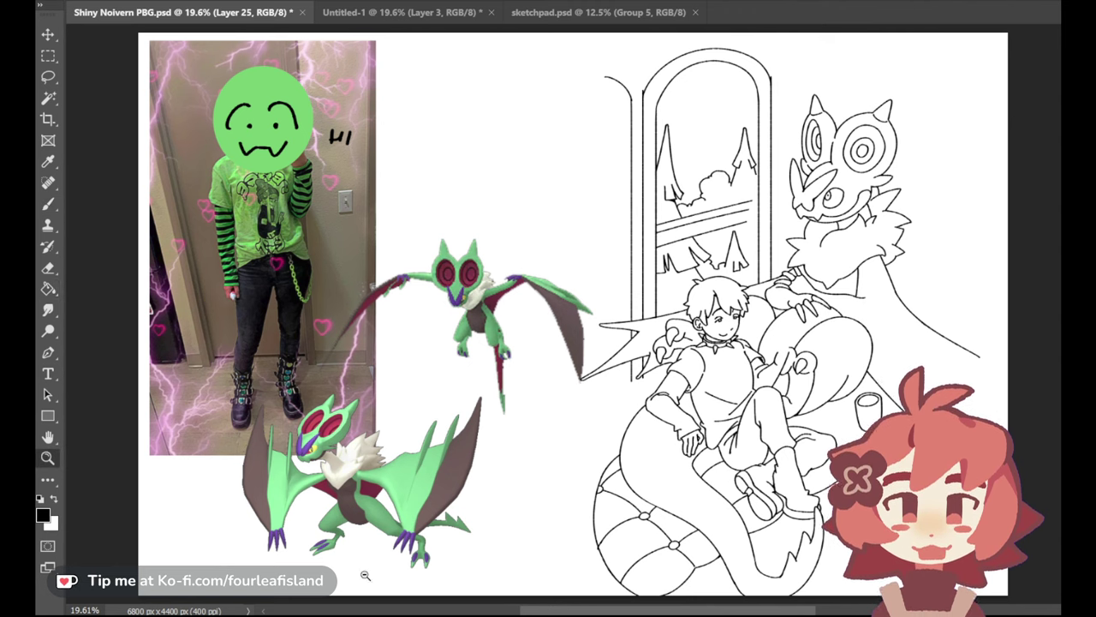
left_click_drag(603, 573, 673, 570)
left_click(48, 267)
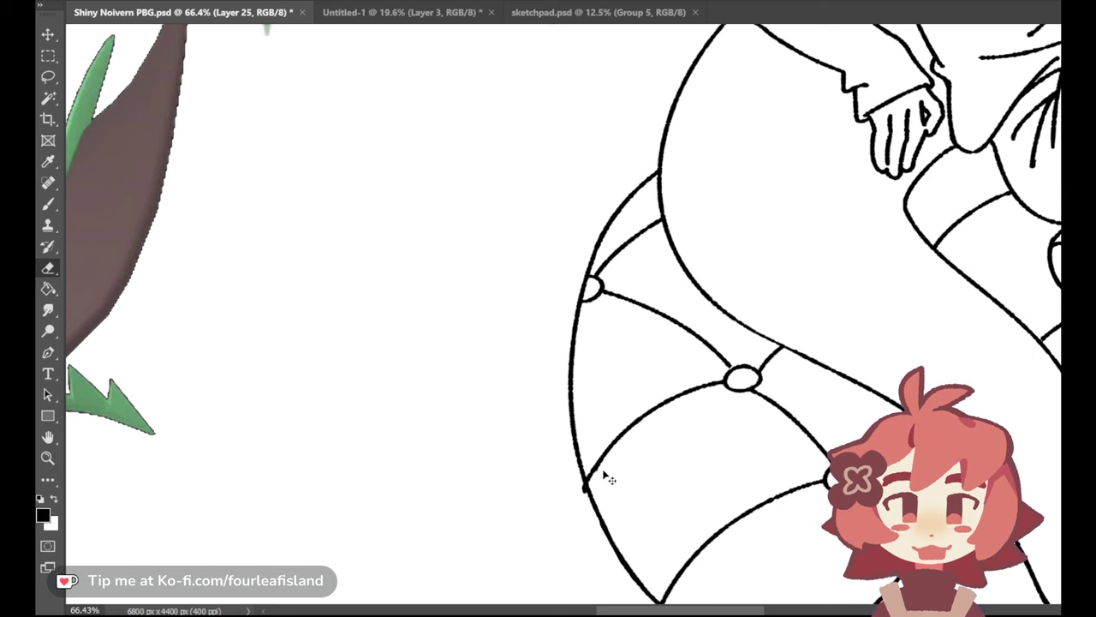
key("ctrl+comma")
key("ctrl+comma")
left_click_drag(582, 498, 580, 479)
left_click(48, 203)
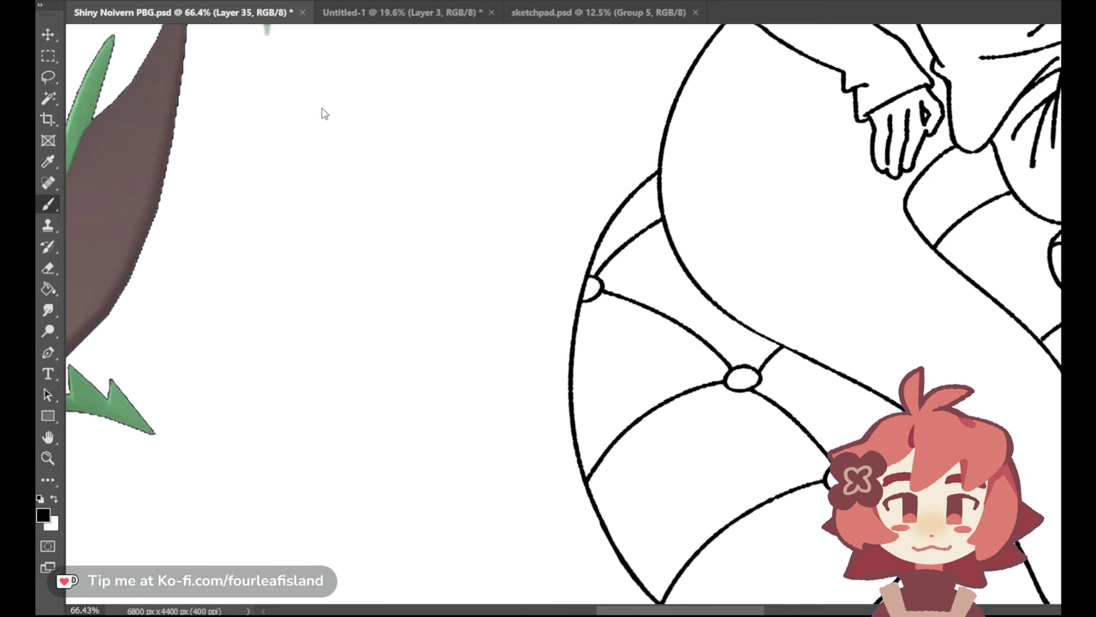
Show the rough sketch again and ink a cushion seam from the boy's folded leg to an oval button beside the cup
key("ctrl+0")
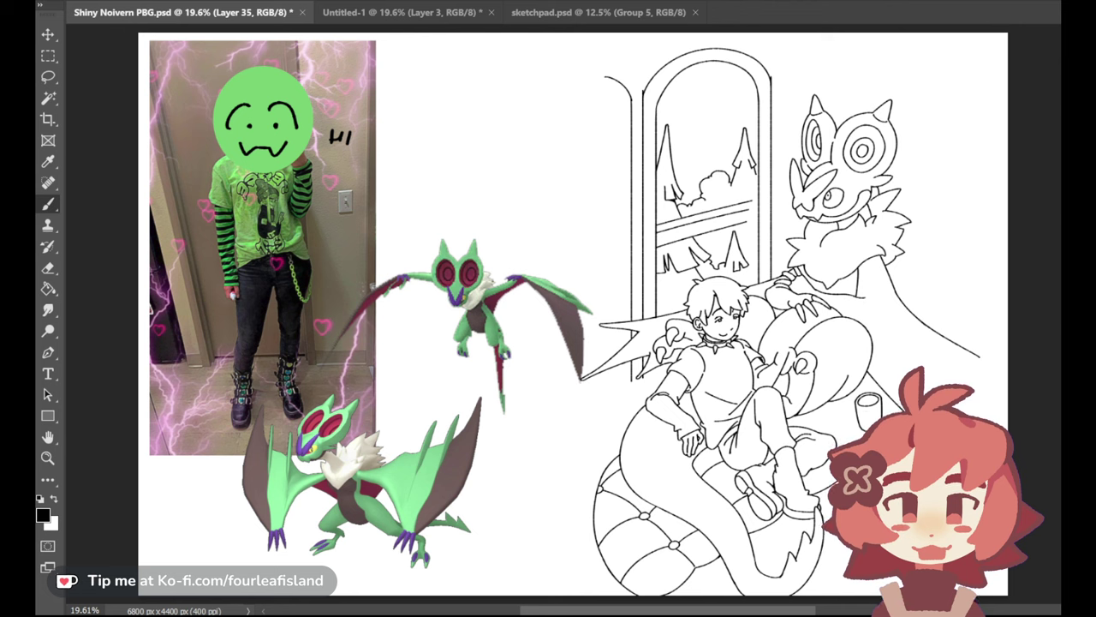
key("ctrl+comma")
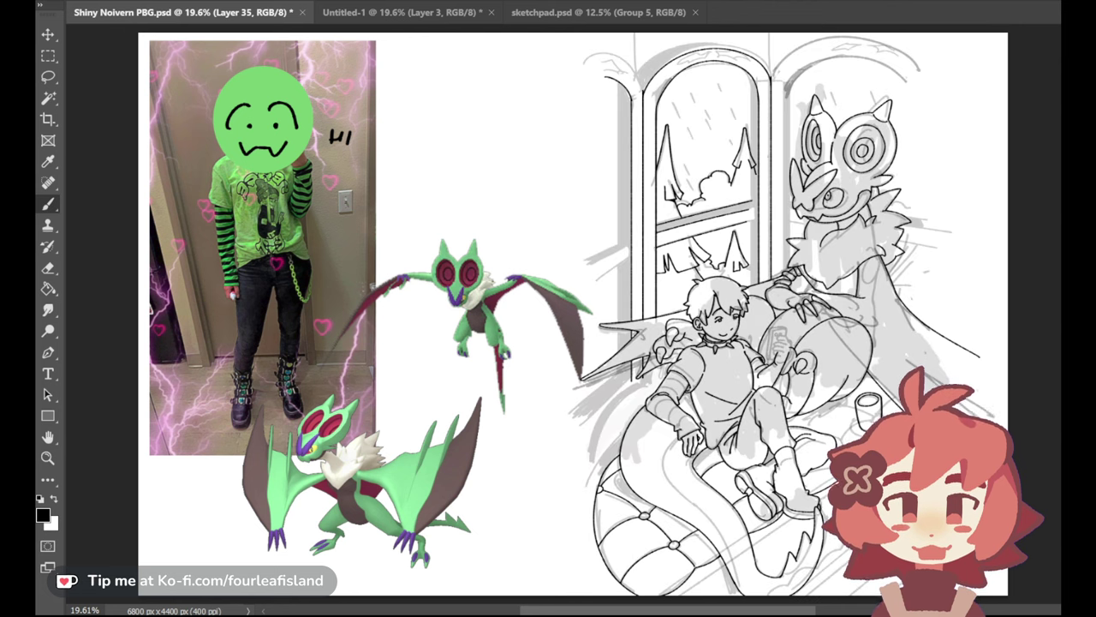
key("ctrl+comma")
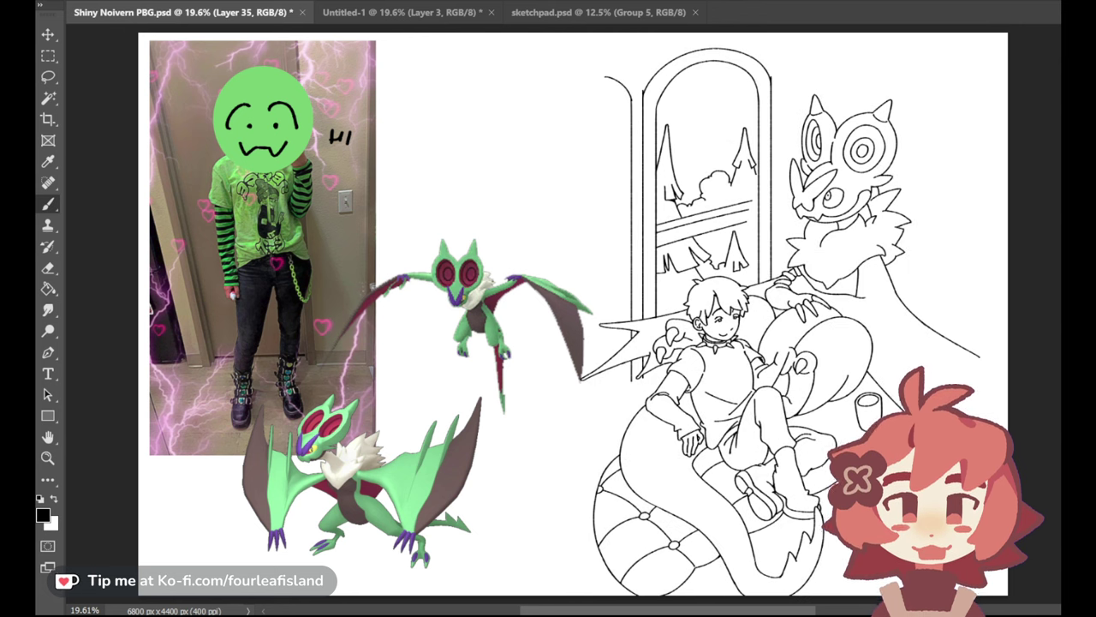
key("ctrl+comma")
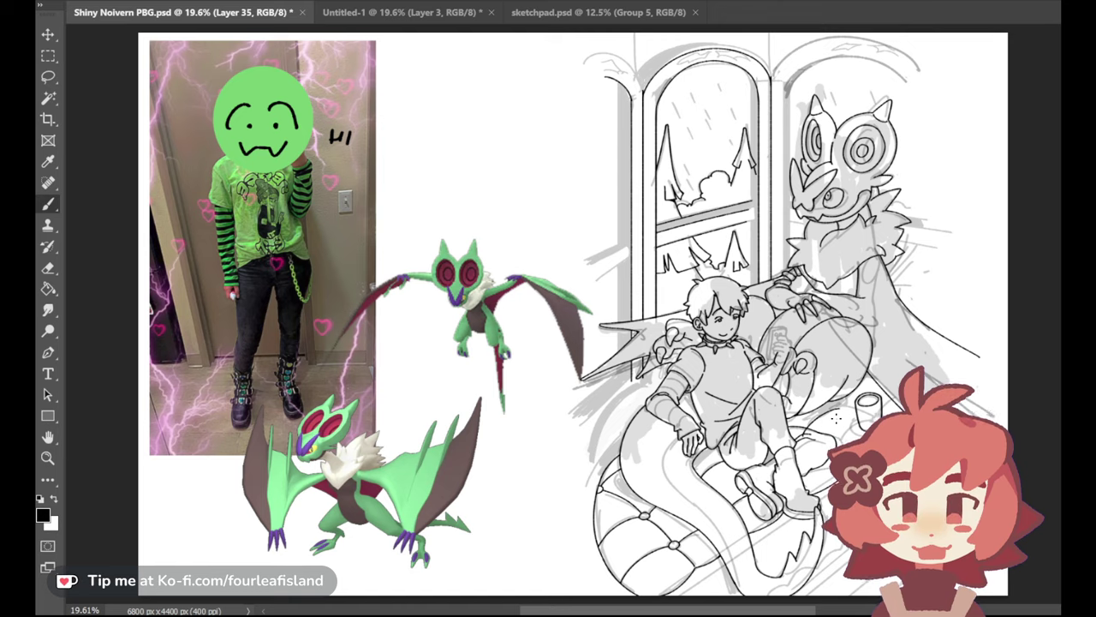
left_click(48, 459)
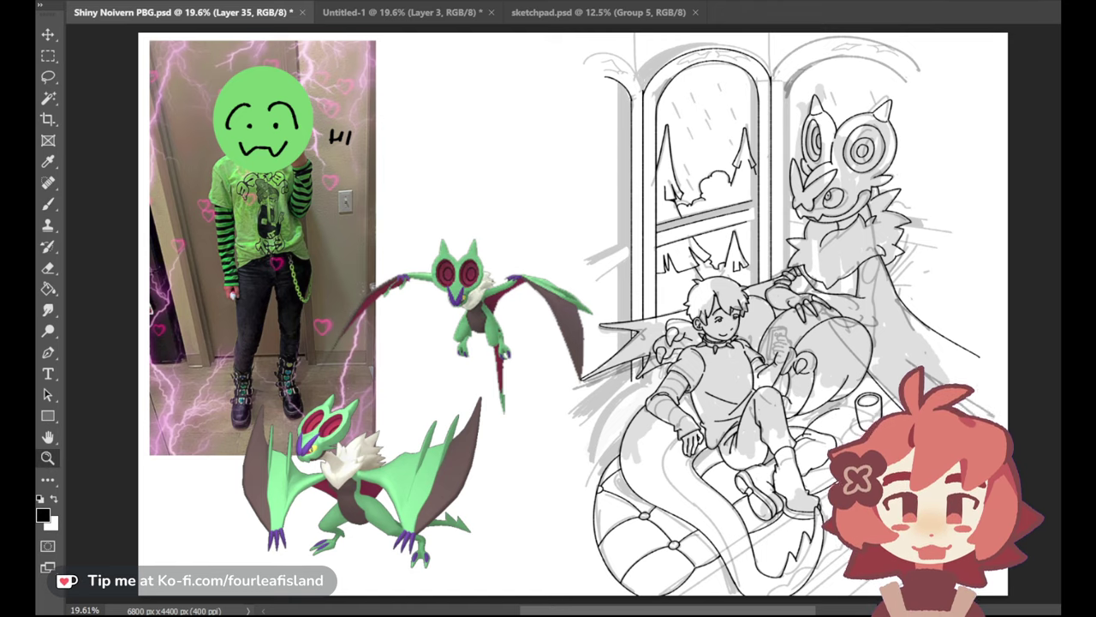
left_click_drag(859, 432, 887, 432)
scroll(882, 476, "up", 3)
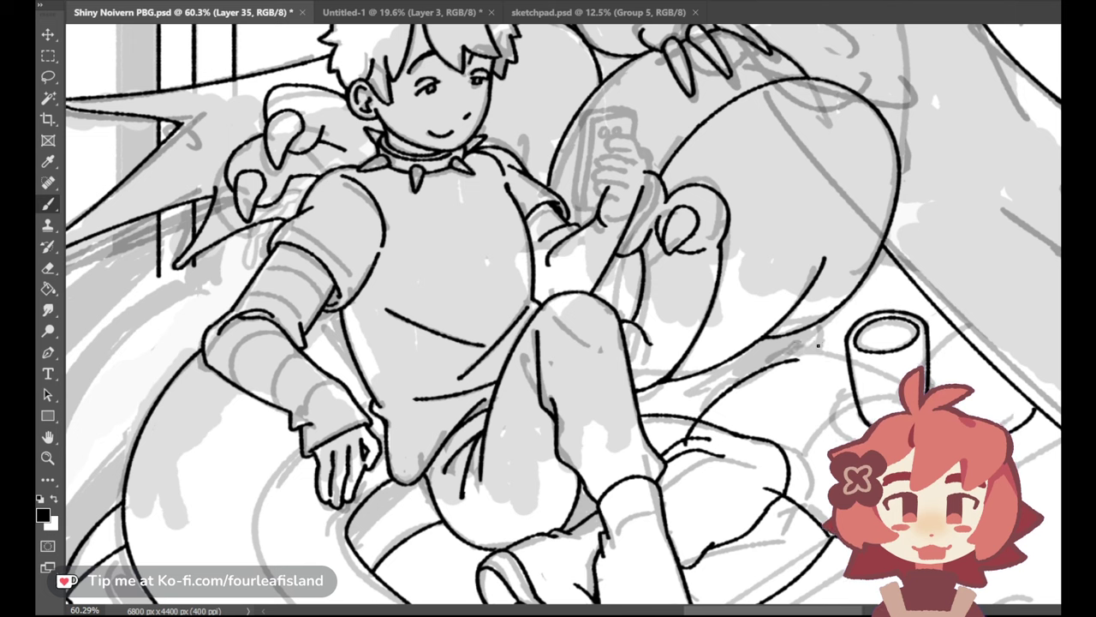
key("ctrl+z")
mouse_move(817, 341)
left_mouse_down()
mouse_move(802, 365)
mouse_move(812, 340)
mouse_move(794, 345)
left_mouse_up()
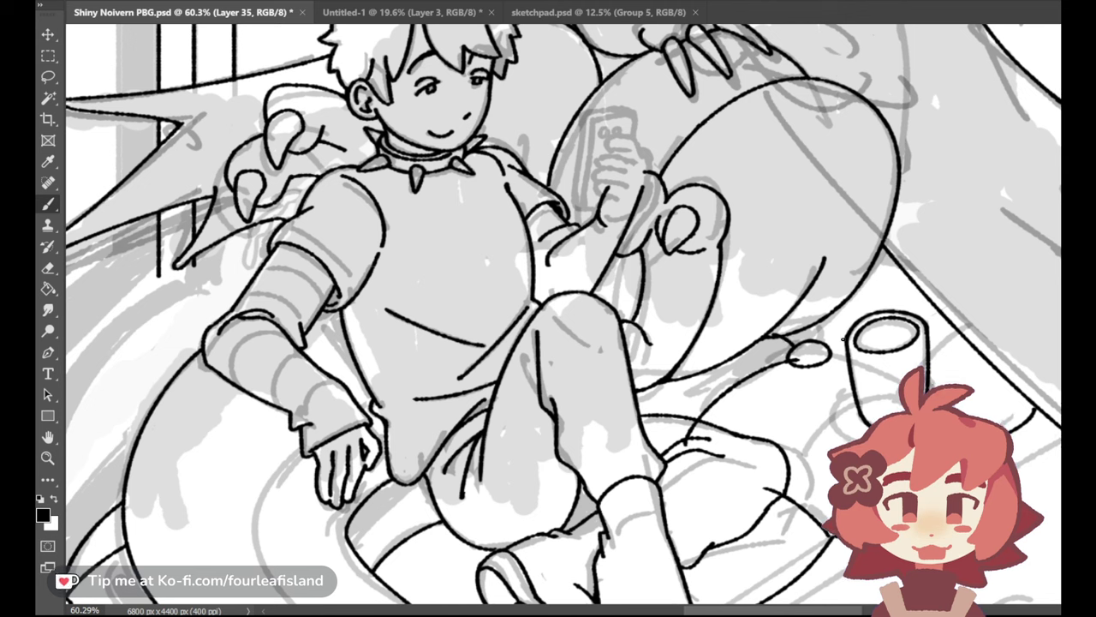
Ink the cushion seam curving from the oval button up behind the cup to the diagonal edge, redrawing the stroke until it fits
left_click_drag(825, 343, 931, 283)
key("ctrl+z")
mouse_move(826, 345)
left_mouse_down()
mouse_move(885, 287)
mouse_move(919, 276)
left_mouse_up()
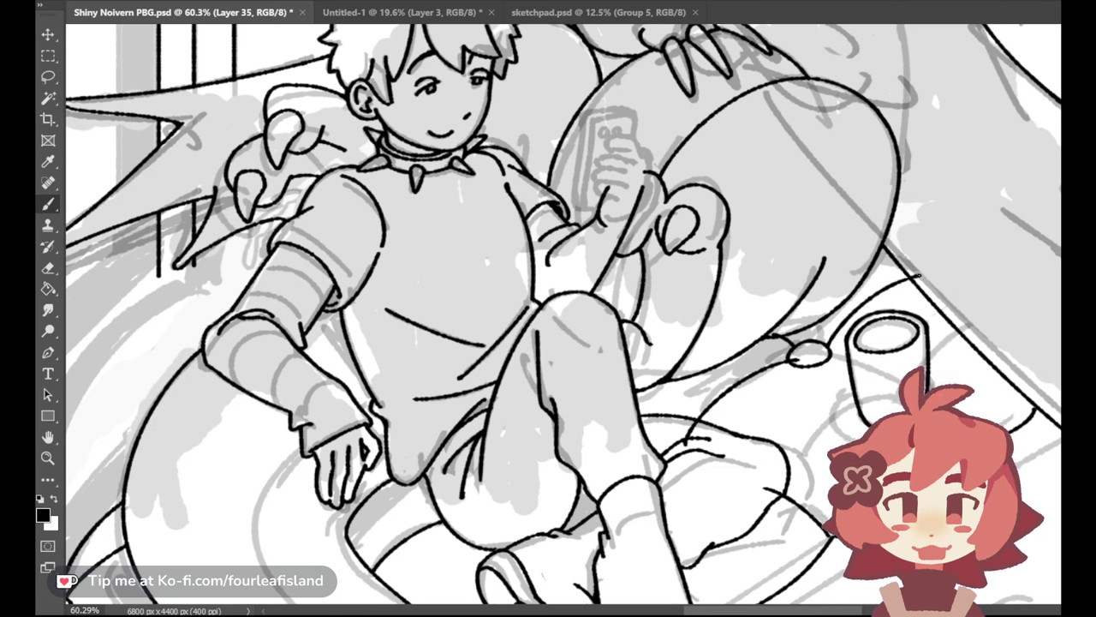
key("ctrl+z")
mouse_move(828, 345)
left_mouse_down()
mouse_move(880, 300)
mouse_move(927, 286)
mouse_move(917, 286)
left_mouse_up()
key("ctrl+z")
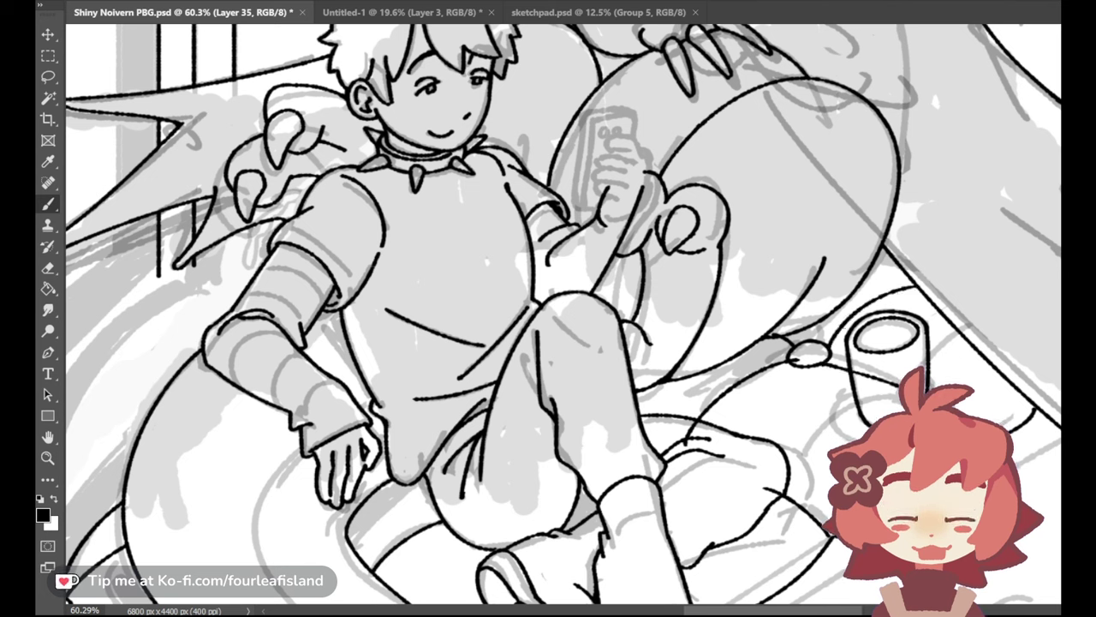
Ink a second seam from the oval button toward the cup, redoing the stroke, and clear the lines inside the button
left_click_drag(810, 354, 906, 379)
key("ctrl+z")
key("ctrl+z")
key("ctrl+z")
key("ctrl+z")
left_click_drag(811, 353, 905, 379)
key("ctrl+z")
key("ctrl+z")
key("ctrl+z")
key("ctrl+z")
left_click_drag(810, 354, 848, 358)
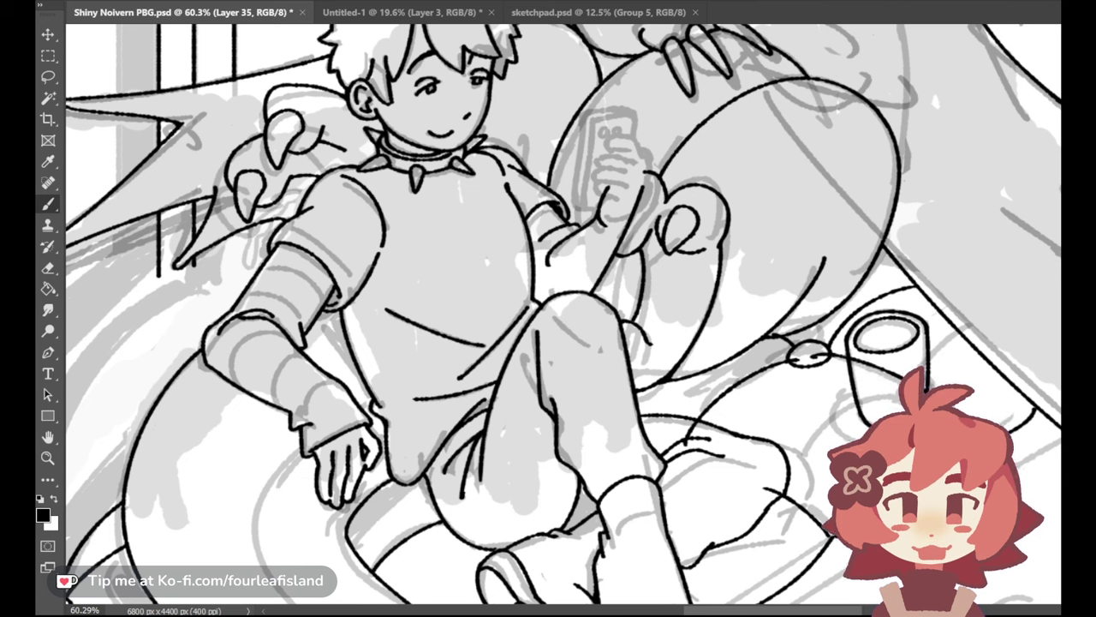
left_click_drag(802, 357, 795, 358)
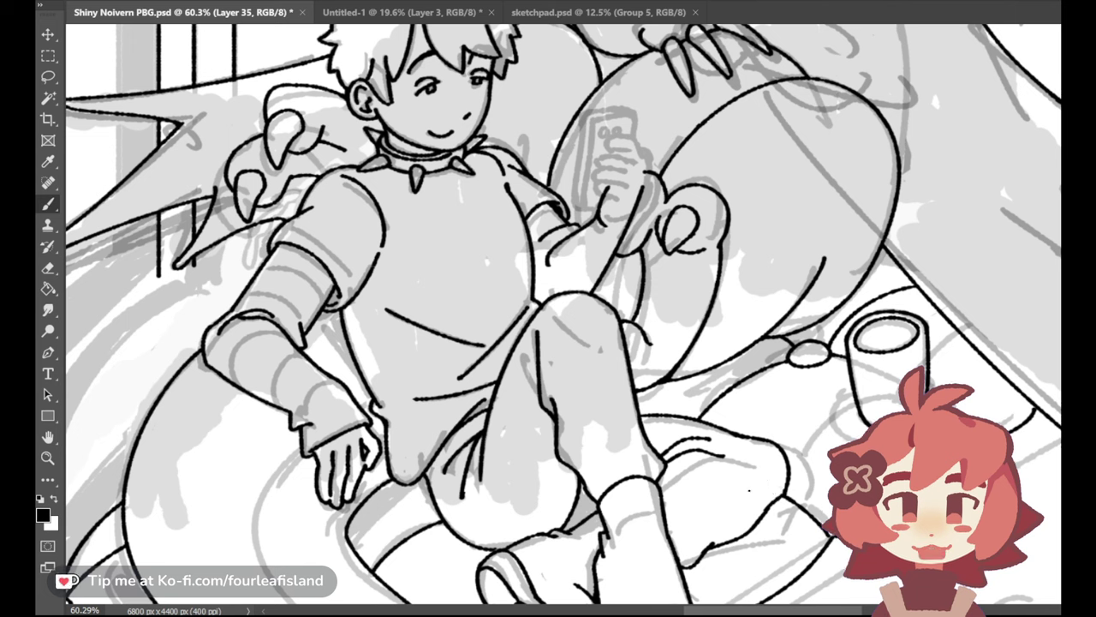
Ink the sleeve cuff around the boy's raised wrist on Layer 25, undoing the misplaced strokes, and switch to the Eraser
left_click(549, 345, "ctrl")
mouse_move(596, 209)
left_mouse_down()
mouse_move(579, 244)
mouse_move(598, 223)
mouse_move(632, 232)
left_mouse_up()
key("ctrl+z")
key("ctrl+z")
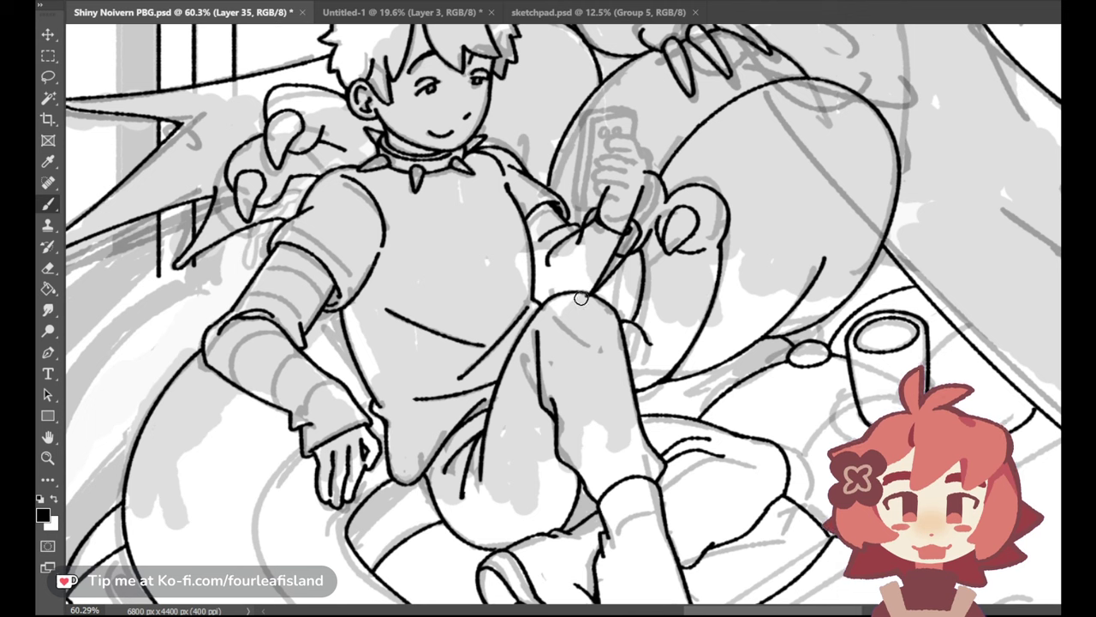
left_click(1080, 154)
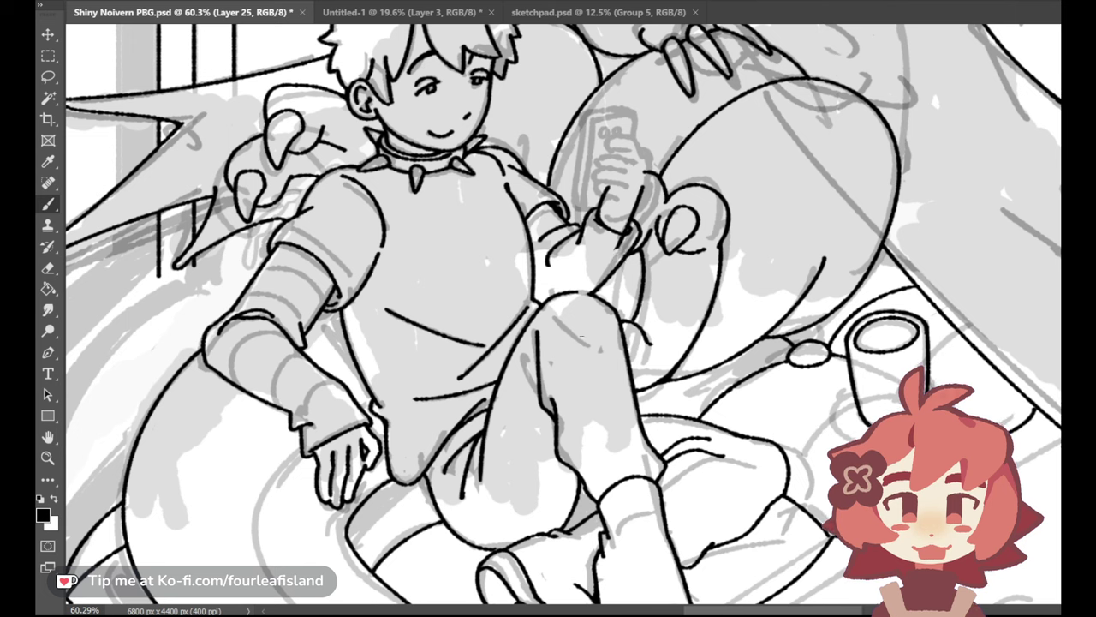
key("e")
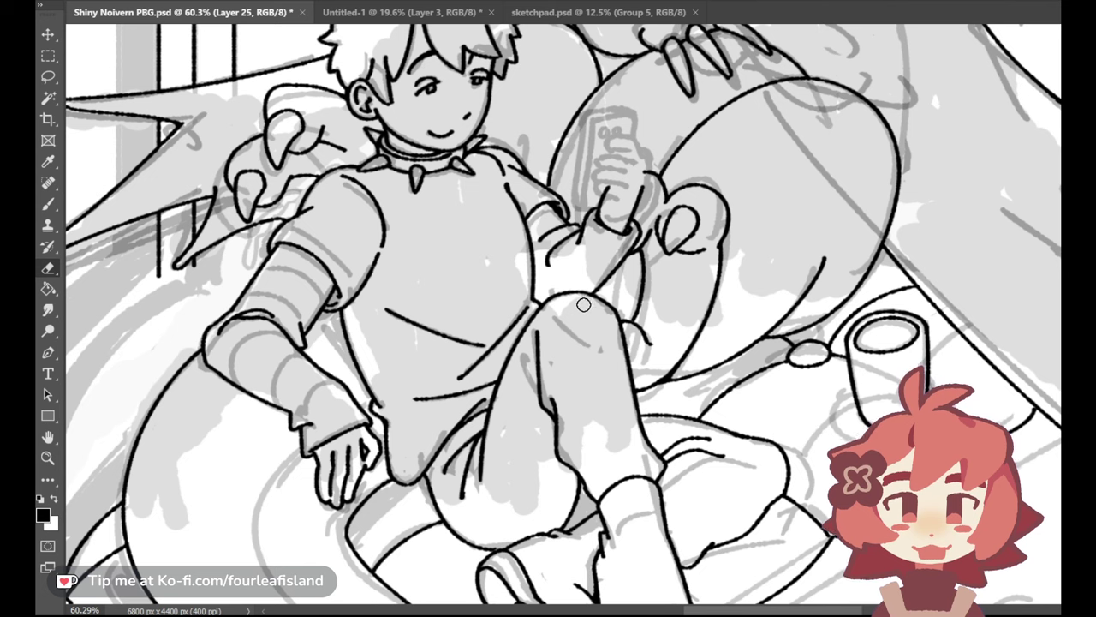
Toggle the rough sketch off and on to check the inked line art, and switch back to the Brush
key("ctrl+comma")
key("ctrl+comma")
key("ctrl+comma")
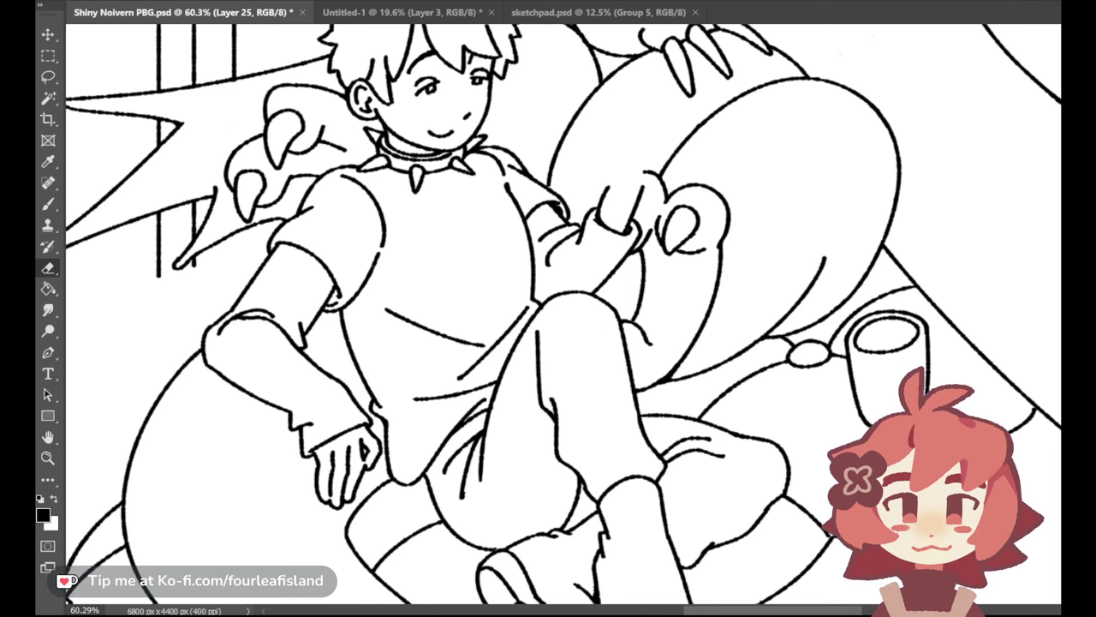
key("ctrl+comma")
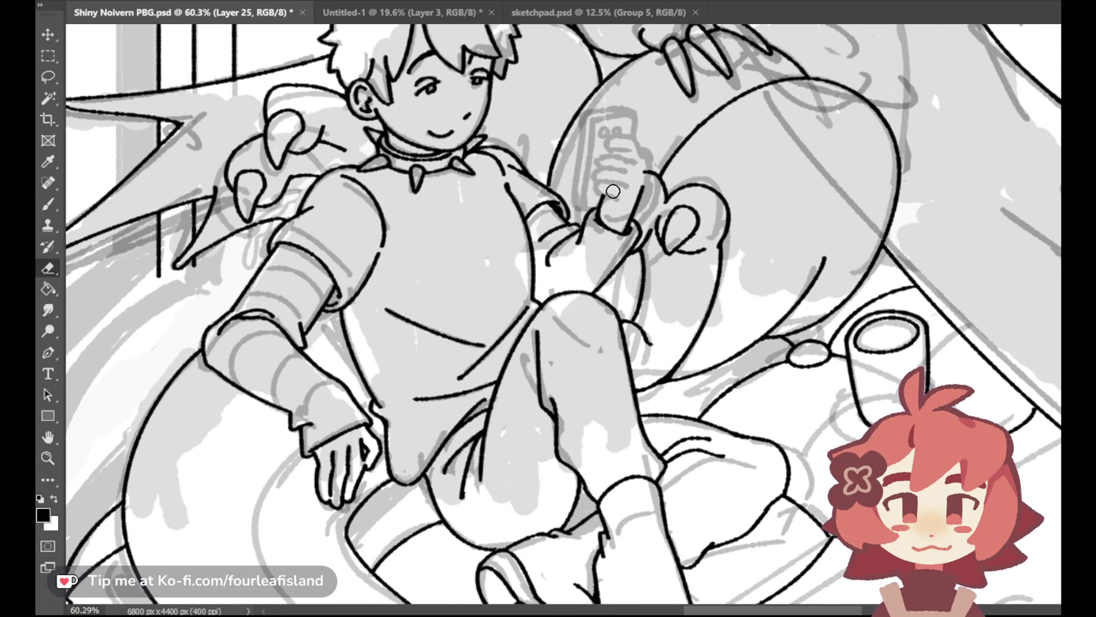
left_click(48, 204)
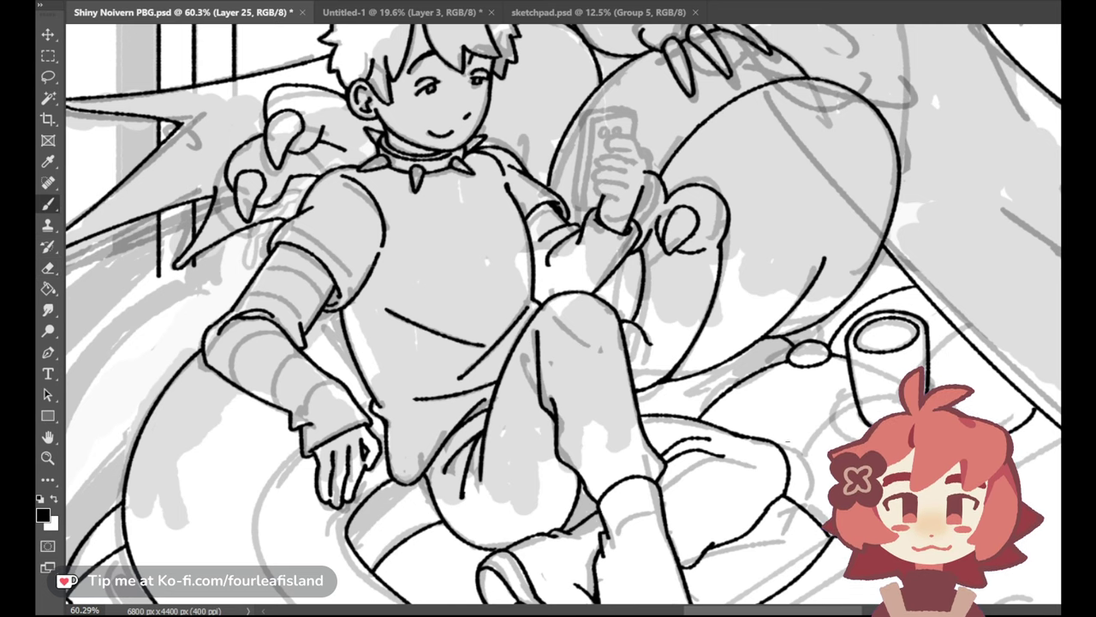
Switch to the Untitled-1 document and clear the cat doodle away to get a blank canvas on Layer 4
left_click(600, 12)
left_click(407, 12)
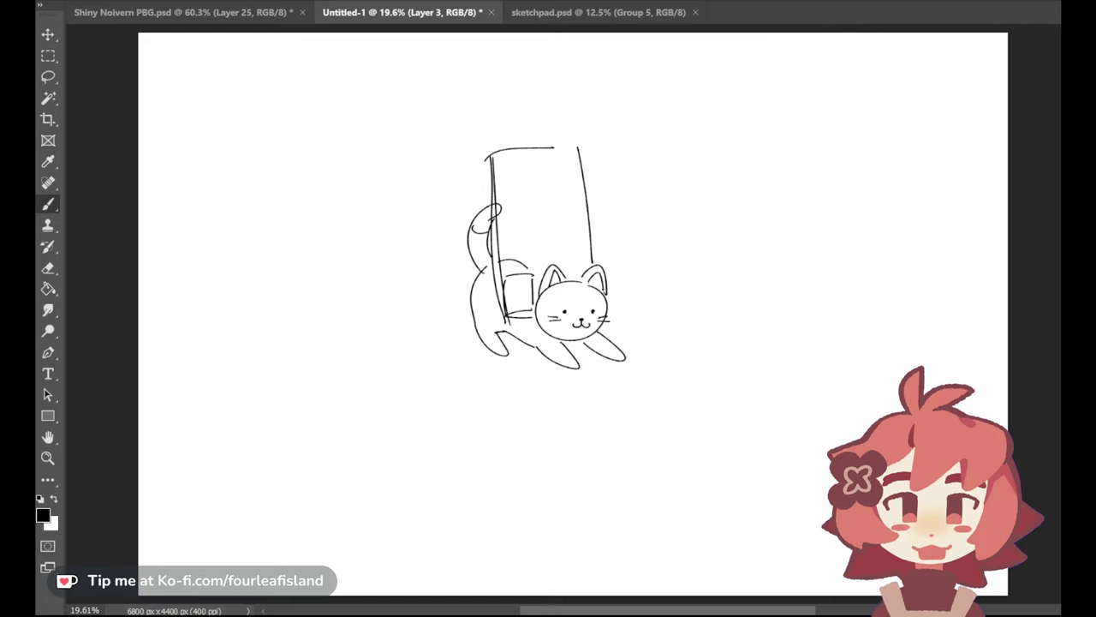
key("Delete")
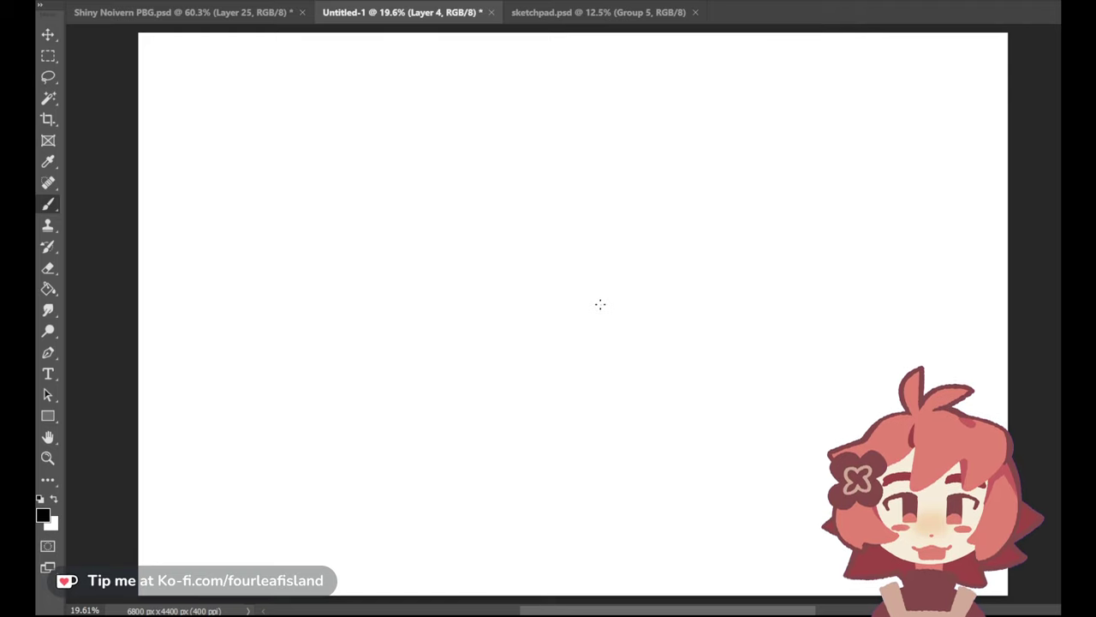
Doodle a small round sad face with two dot eyes and a frown at the middle of the blank canvas
mouse_move(575, 287)
left_mouse_down()
mouse_move(618, 320)
mouse_move(604, 291)
left_mouse_up()
mouse_move(574, 333)
left_mouse_down()
mouse_move(600, 331)
mouse_move(580, 319)
mouse_move(597, 319)
left_mouse_up()
key("ctrl+z")
key("ctrl+z")
left_click(576, 320)
left_click(594, 318)
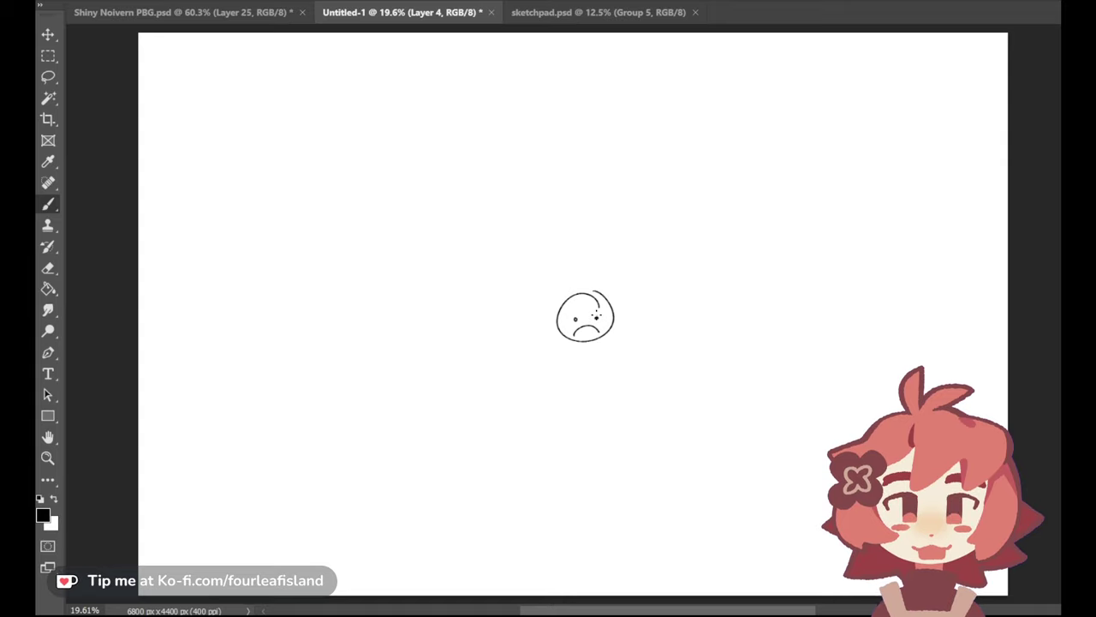
left_click(593, 318)
Draw an arrow with a filled head from the sad face up to a small clock with two hands
mouse_move(557, 290)
left_mouse_down()
mouse_move(435, 219)
mouse_move(439, 238)
mouse_move(455, 218)
mouse_move(454, 237)
mouse_move(526, 281)
mouse_move(448, 249)
left_mouse_up()
key("ctrl+z")
mouse_move(418, 201)
left_mouse_down()
mouse_move(409, 230)
mouse_move(421, 224)
left_mouse_up()
key("ctrl+z")
key("ctrl+z")
key("ctrl+z")
key("ctrl+z")
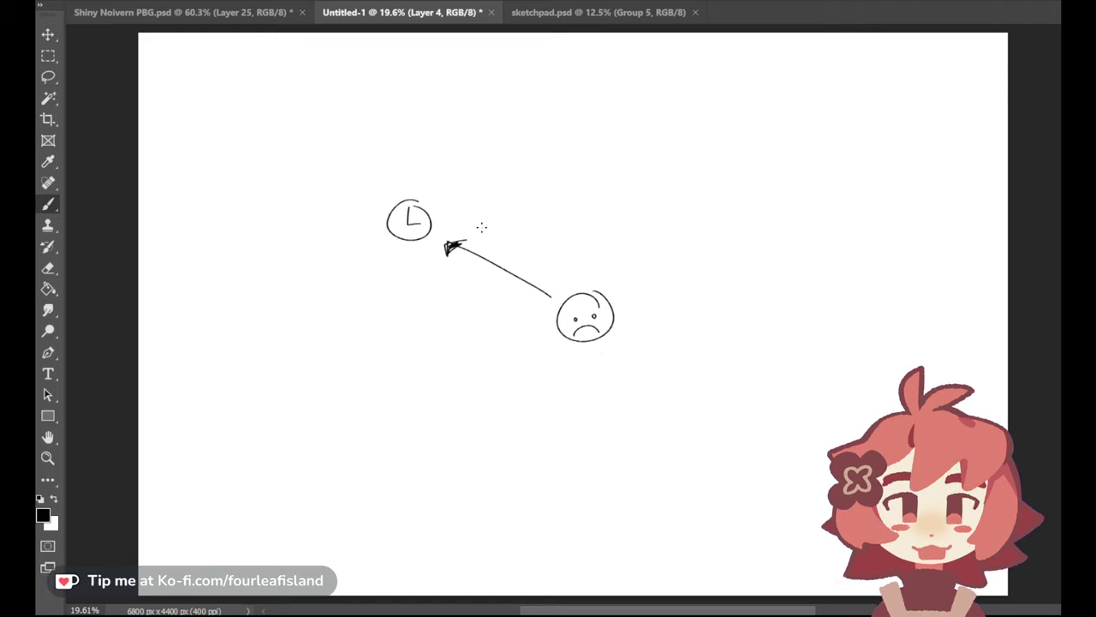
Draw an outlined check mark just above the clock
left_click_drag(375, 192, 396, 173)
key("ctrl+z")
key("ctrl+z")
Draw a second arrow with a filled head upward from the sad face and hand-letter "POTS" above its tip
left_click_drag(573, 277, 523, 168)
mouse_move(524, 168)
left_mouse_down()
mouse_move(511, 178)
mouse_move(532, 168)
mouse_move(511, 175)
mouse_move(524, 161)
left_mouse_up()
mouse_move(481, 129)
left_mouse_down()
mouse_move(484, 147)
mouse_move(530, 124)
left_mouse_up()
mouse_move(520, 125)
left_mouse_down()
mouse_move(519, 145)
mouse_move(529, 140)
left_mouse_up()
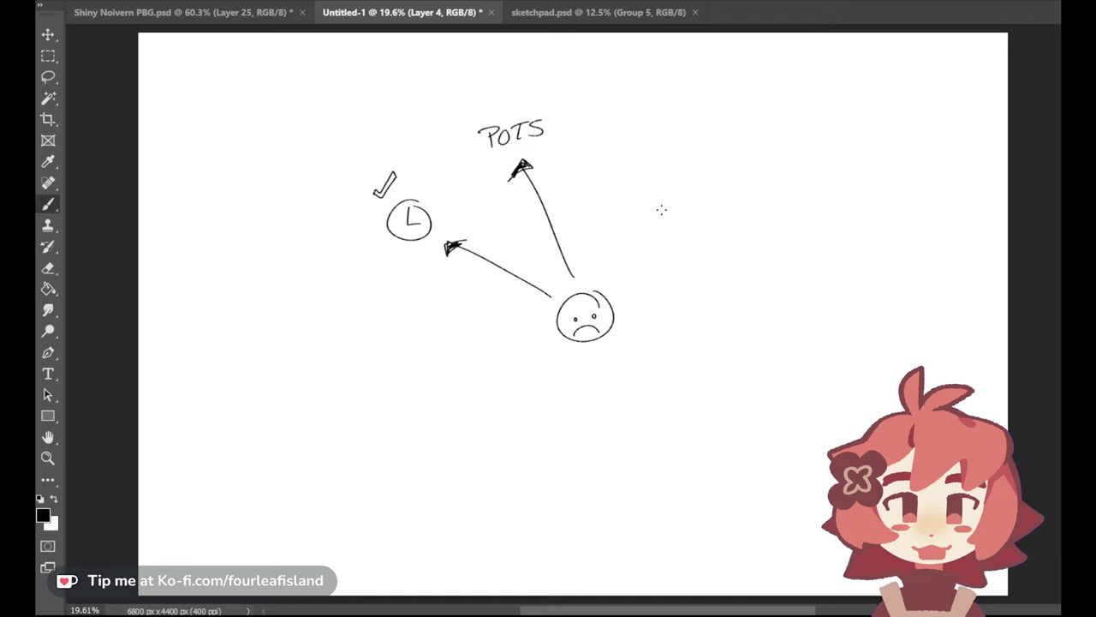
Draw an outlined check mark above "POTS" and a third filled-head arrow from the sad face toward the upper right
left_click_drag(468, 115, 490, 94)
key("ctrl+z")
key("ctrl+z")
mouse_move(611, 283)
left_mouse_down()
mouse_move(673, 183)
mouse_move(680, 190)
mouse_move(663, 186)
mouse_move(680, 195)
left_mouse_up()
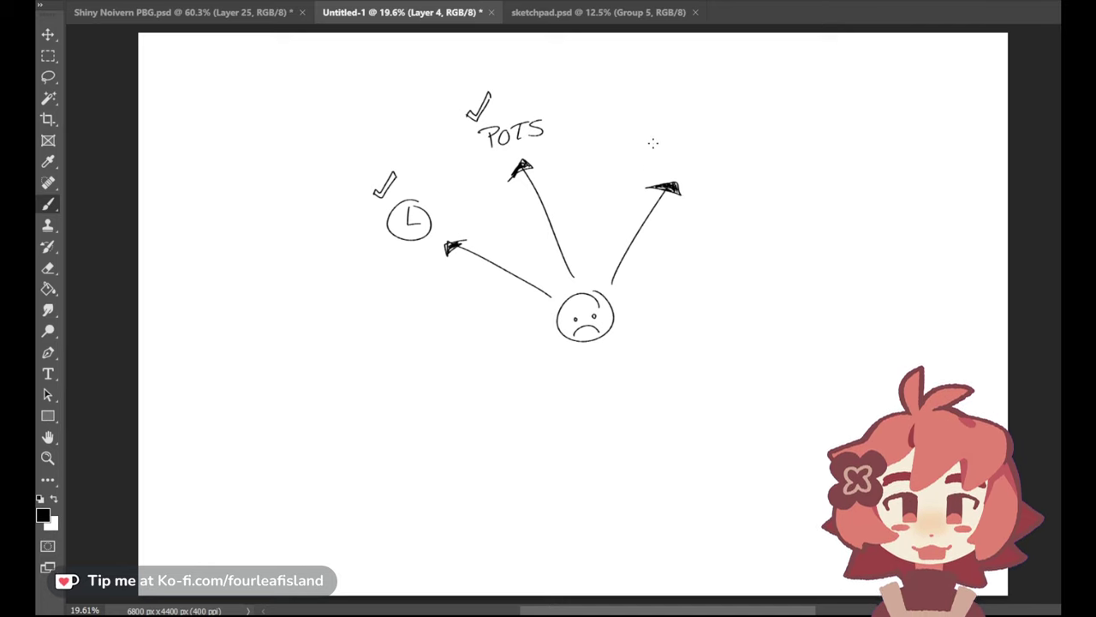
Doodle a small round angry face with slanted brows and a frown above the third arrow's tip
mouse_move(657, 130)
left_mouse_down()
mouse_move(637, 139)
mouse_move(658, 130)
mouse_move(656, 147)
left_mouse_up()
left_click_drag(656, 144, 677, 135)
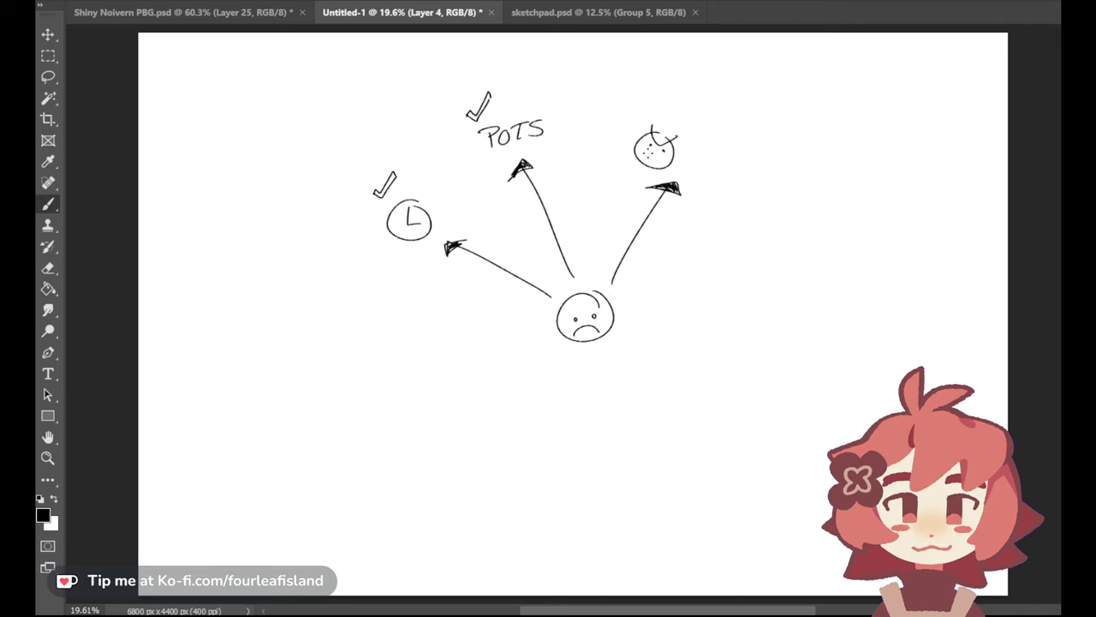
key("ctrl+z")
left_click_drag(641, 156, 659, 162)
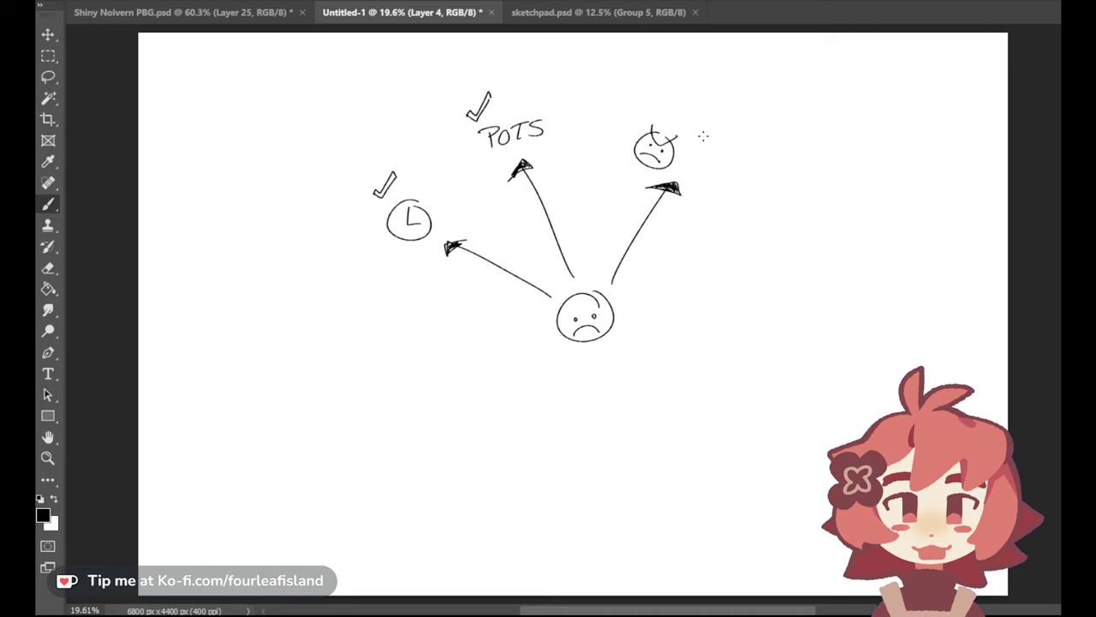
Doodle a small round smiling face with two dot eyes beside the angry face
mouse_move(717, 146)
left_mouse_down()
mouse_move(729, 152)
mouse_move(722, 176)
mouse_move(729, 171)
left_mouse_up()
left_click(709, 164)
left_click(718, 163)
left_click_drag(687, 98, 685, 119)
mouse_move(686, 111)
left_mouse_down()
mouse_move(696, 107)
mouse_move(695, 117)
left_mouse_up()
left_click_drag(702, 104, 704, 124)
left_click_drag(713, 108, 712, 125)
mouse_move(714, 108)
left_mouse_down()
mouse_move(679, 109)
mouse_move(688, 108)
left_mouse_up()
key("ctrl+z")
key("ctrl+z")
key("ctrl+z")
key("ctrl+z")
key("ctrl+z")
key("ctrl+z")
Hand-letter "LOW BLOOD SUGAR" on two lines above the angry and smiling faces
left_click_drag(695, 100, 736, 114)
left_click_drag(742, 112, 786, 128)
left_click_drag(690, 120, 738, 137)
left_click_drag(738, 125, 750, 139)
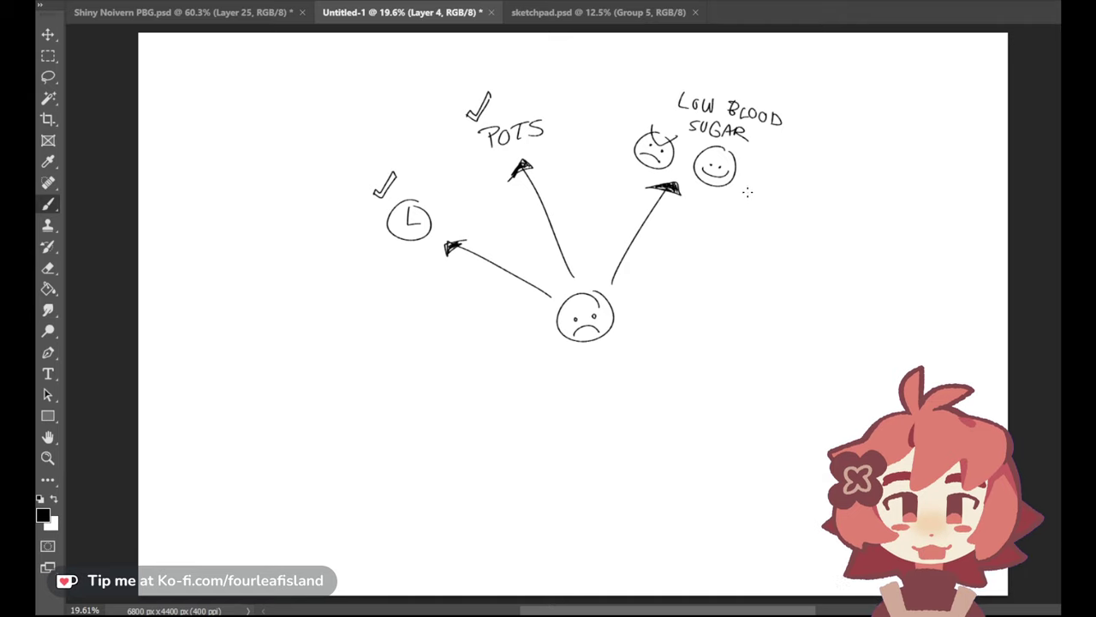
left_click_drag(775, 181, 754, 157)
key("ctrl+z")
left_click_drag(759, 91, 383, 139)
left_click_drag(410, 101, 418, 129)
key("ctrl+z")
key("ctrl+z")
mouse_move(785, 78)
left_mouse_down()
mouse_move(537, 55)
mouse_move(376, 116)
mouse_move(407, 109)
mouse_move(412, 126)
mouse_move(387, 136)
left_mouse_up()
key("ctrl+z")
key("ctrl+z")
key("ctrl+z")
mouse_move(516, 58)
left_mouse_down()
mouse_move(516, 81)
mouse_move(525, 72)
left_mouse_up()
key("ctrl+z")
key("ctrl+z")
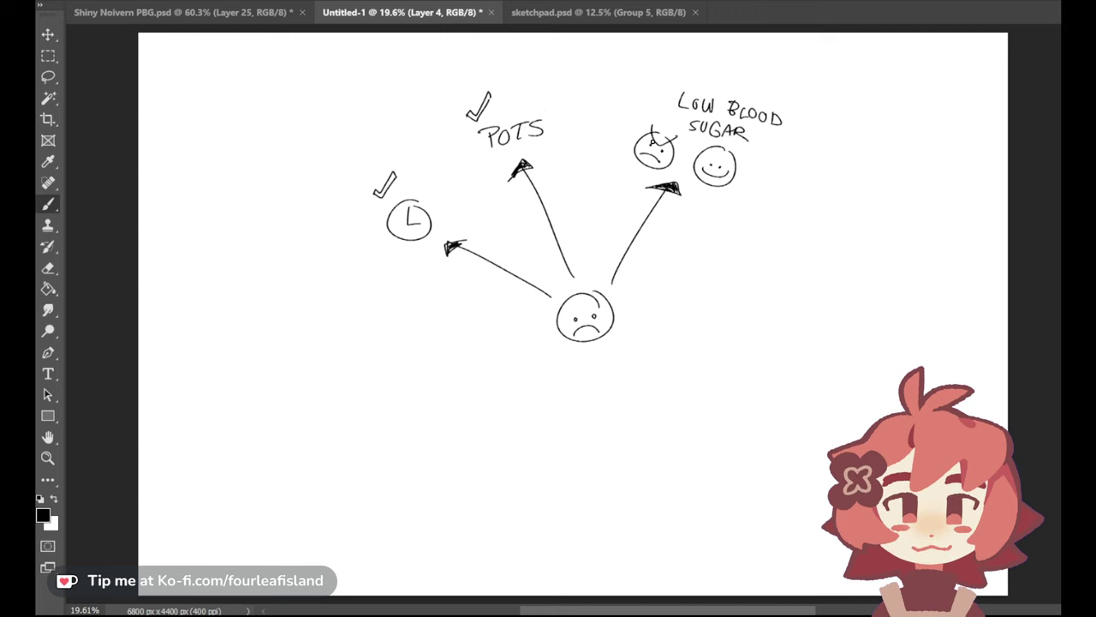
Clear the face, arrow and lettering doodles by deleting their layers so the canvas is blank
left_click(48, 268)
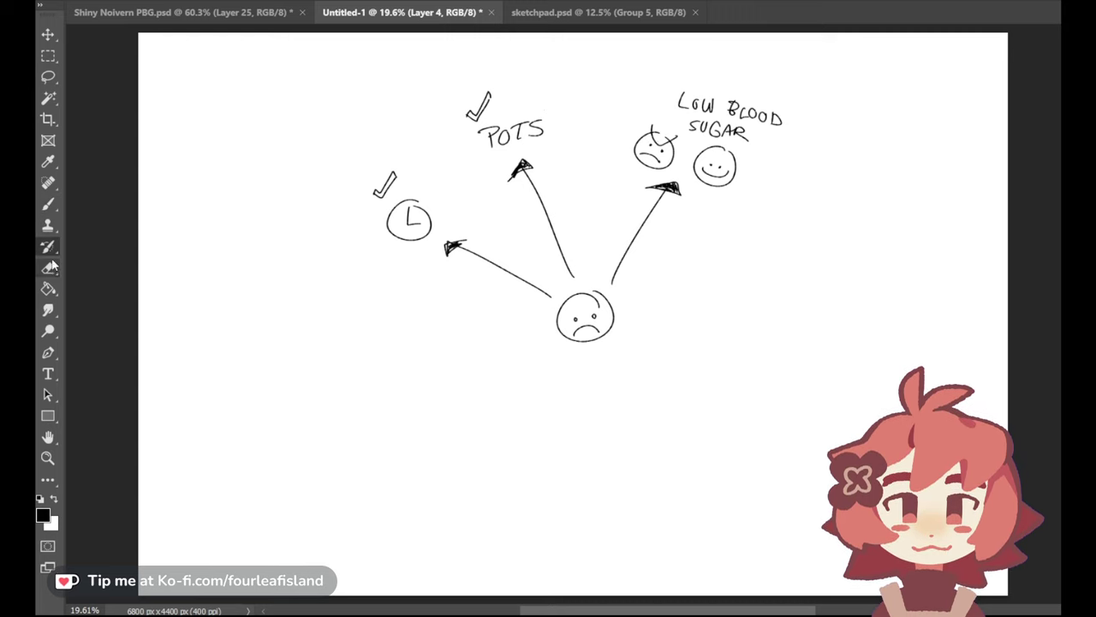
mouse_move(624, 186)
left_mouse_down()
mouse_move(634, 199)
mouse_move(624, 282)
mouse_move(617, 225)
mouse_move(556, 255)
mouse_move(529, 235)
mouse_move(421, 245)
mouse_move(383, 194)
mouse_move(404, 215)
mouse_move(431, 180)
mouse_move(411, 200)
left_mouse_up()
key("Delete")
key("ctrl+comma")
key("ctrl+comma")
key("Delete")
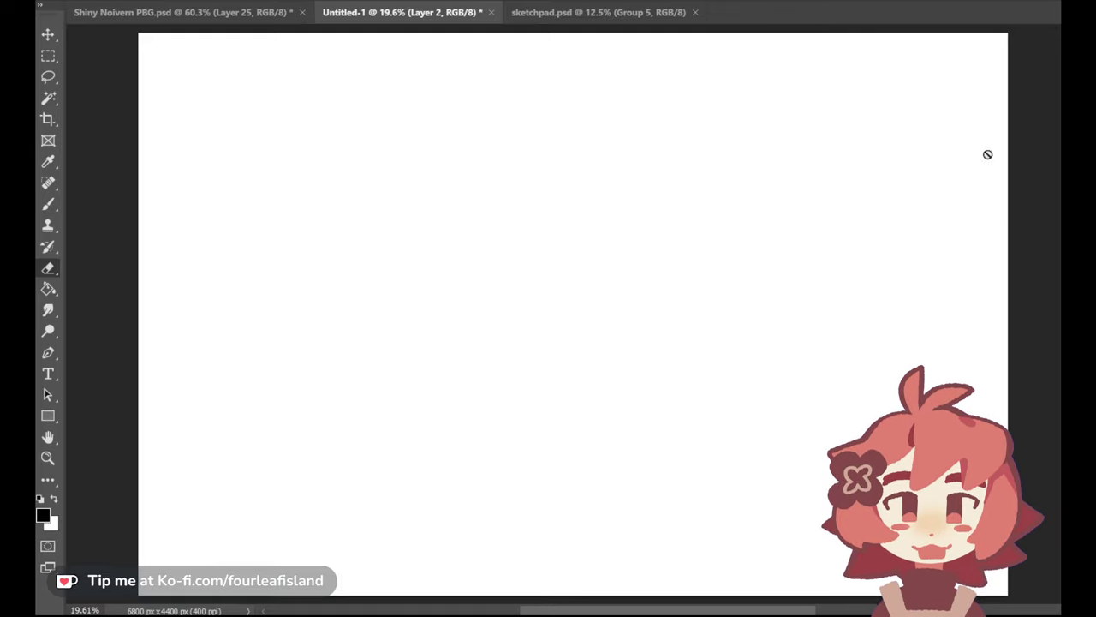
Switch to the Shiny Noivern PBG document, add a new layer, and return to Layer 25 with the Eraser
left_click(226, 12)
left_click(48, 203)
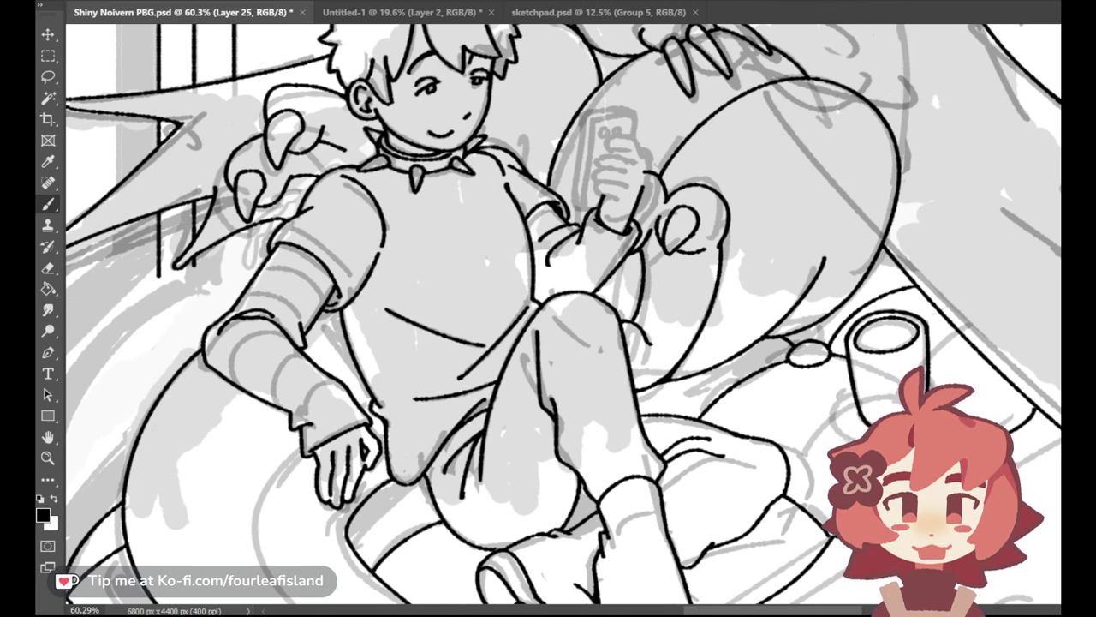
key("ctrl+alt+shift+n")
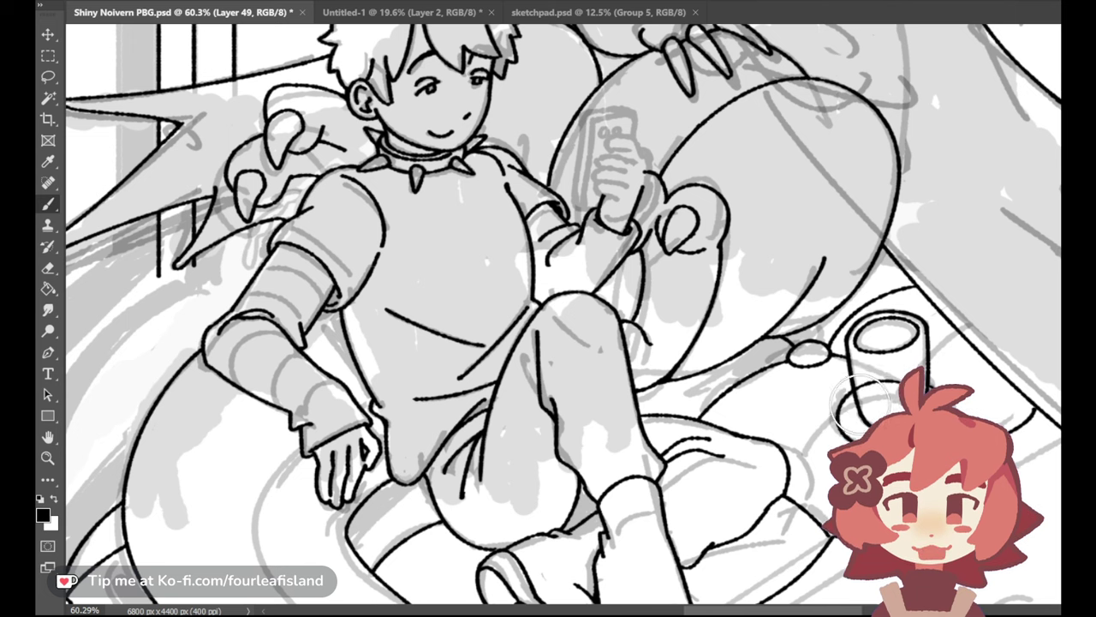
left_click(1066, 229)
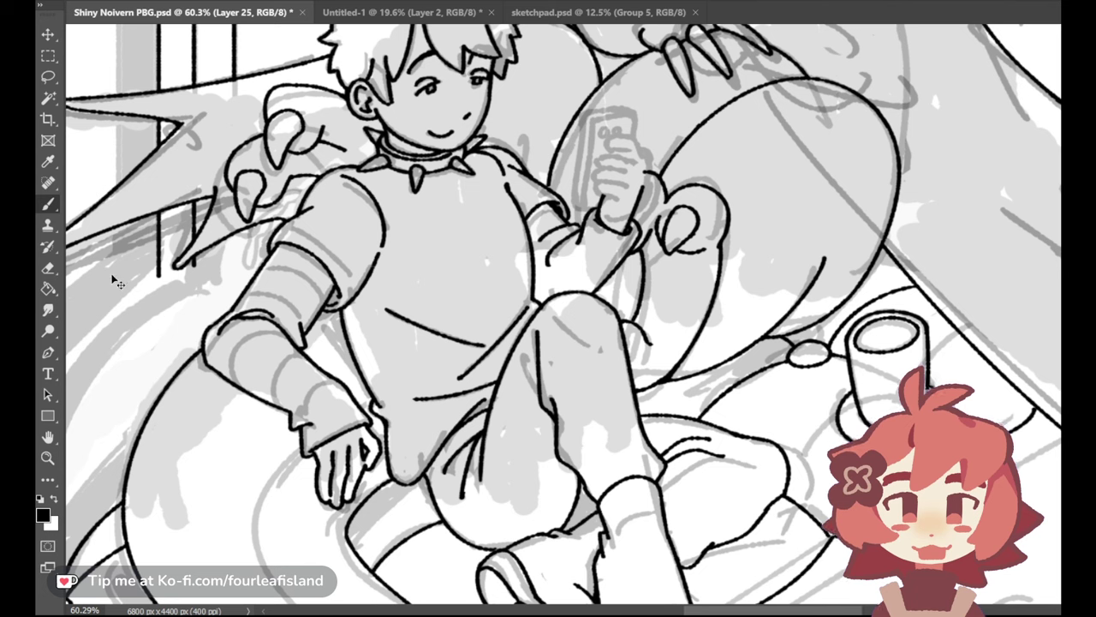
left_click(48, 267)
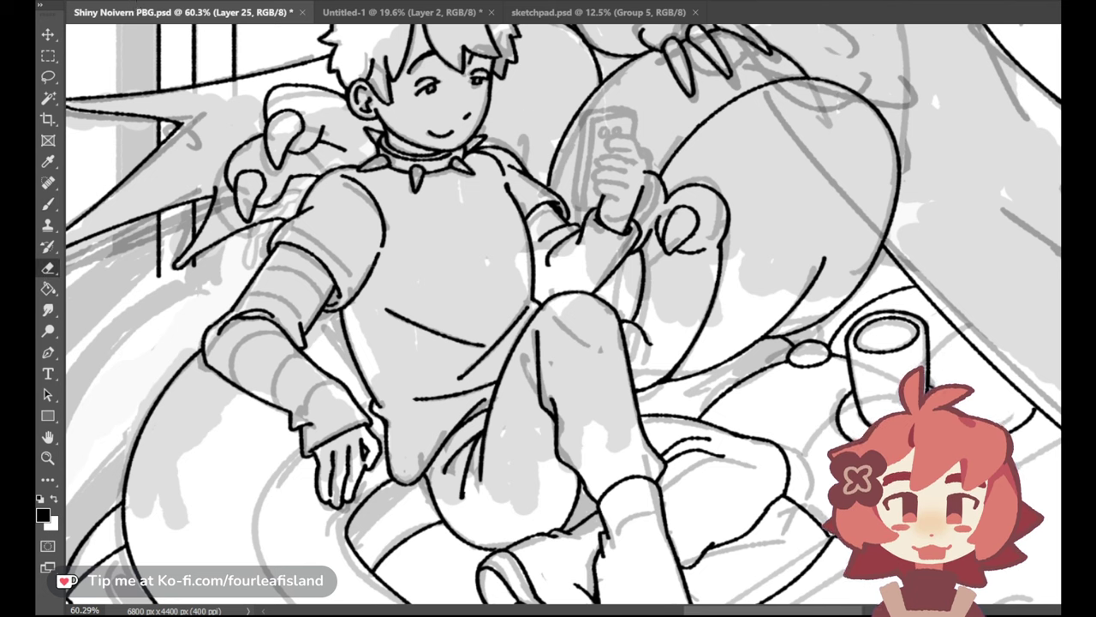
left_click(1066, 217)
Extend the window crossbar's front edge toward the frame and draw a slanted line closing the end of its top face
key("ctrl+0")
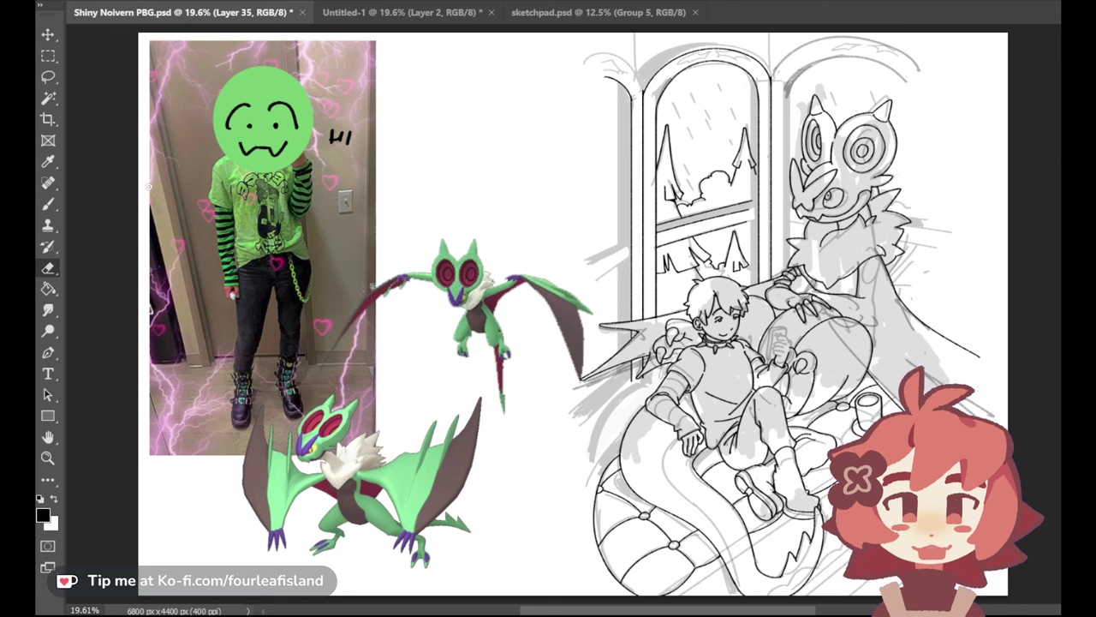
key("b")
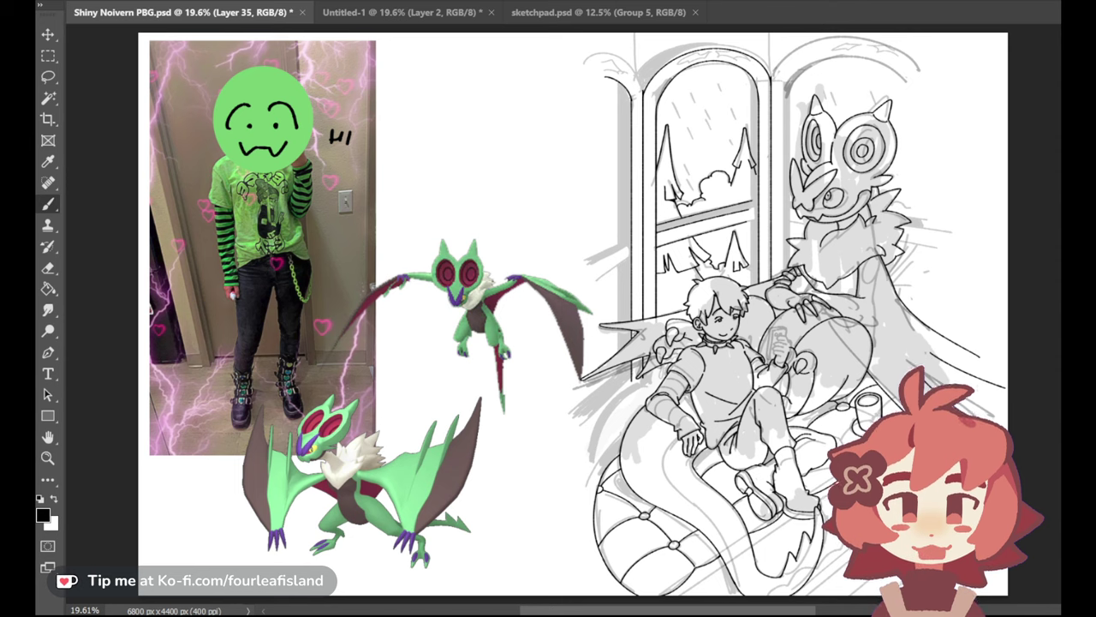
key("ctrl+comma")
key("ctrl+comma")
left_click(48, 459)
mouse_move(745, 186)
left_mouse_down()
mouse_move(861, 181)
mouse_move(843, 184)
left_mouse_up()
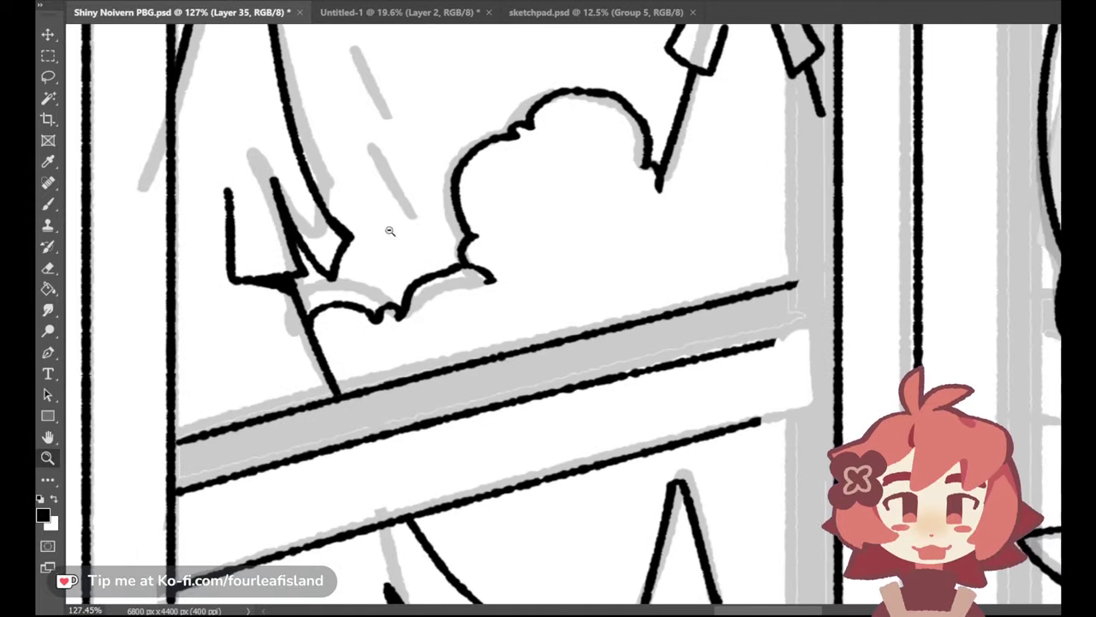
left_click(49, 205)
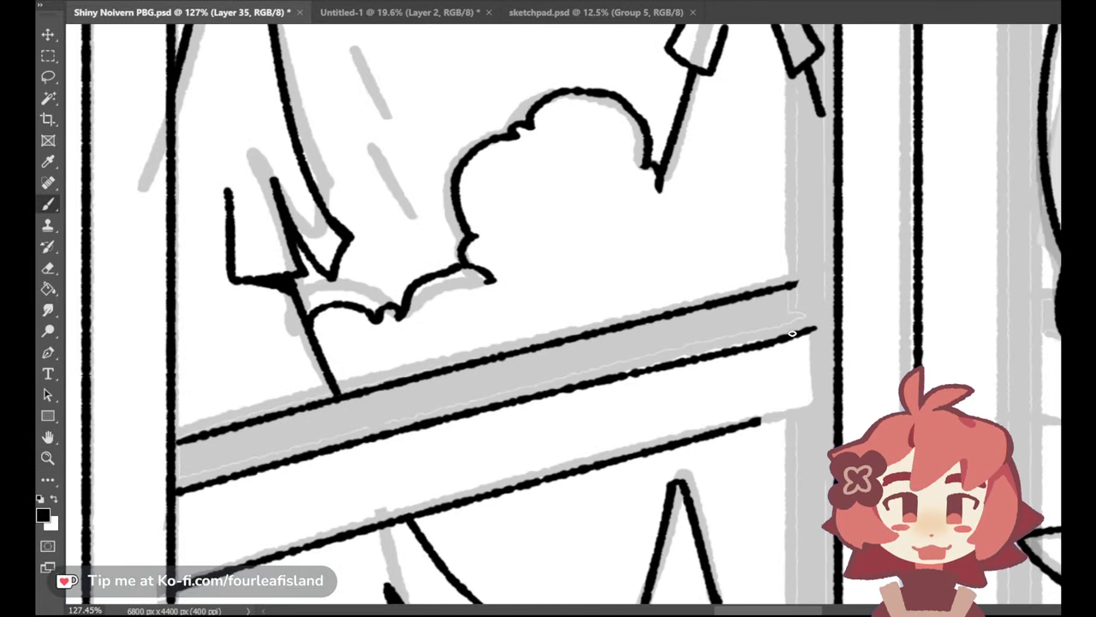
left_click_drag(774, 341, 819, 328)
key("ctrl+z")
left_click_drag(763, 298, 823, 324)
key("ctrl+z")
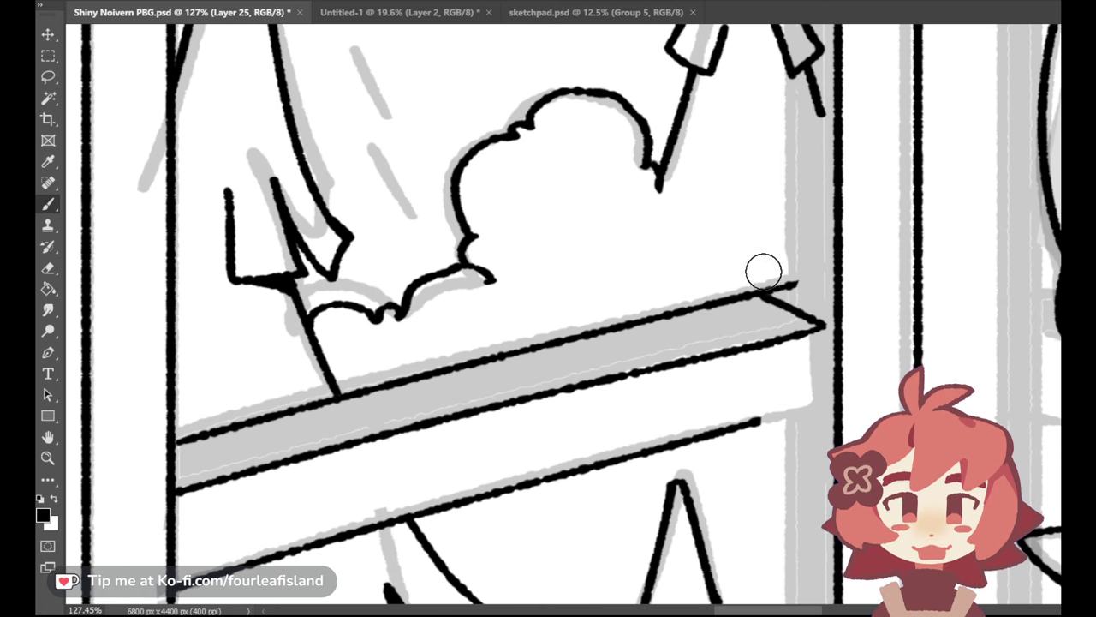
Erase the end of the crossbar's upper edge that overshoots the slanted line and clean up the corner
left_click_drag(801, 280, 788, 288)
key("[")
key("[")
key("[")
key("[")
key("[")
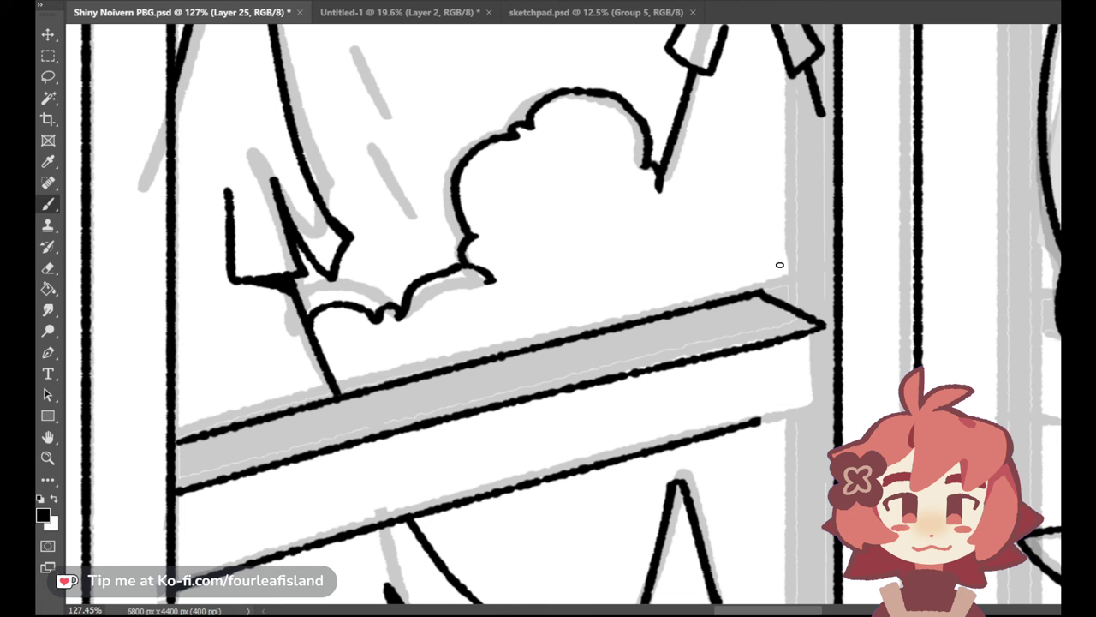
key("ctrl+z")
left_click_drag(772, 297, 769, 295)
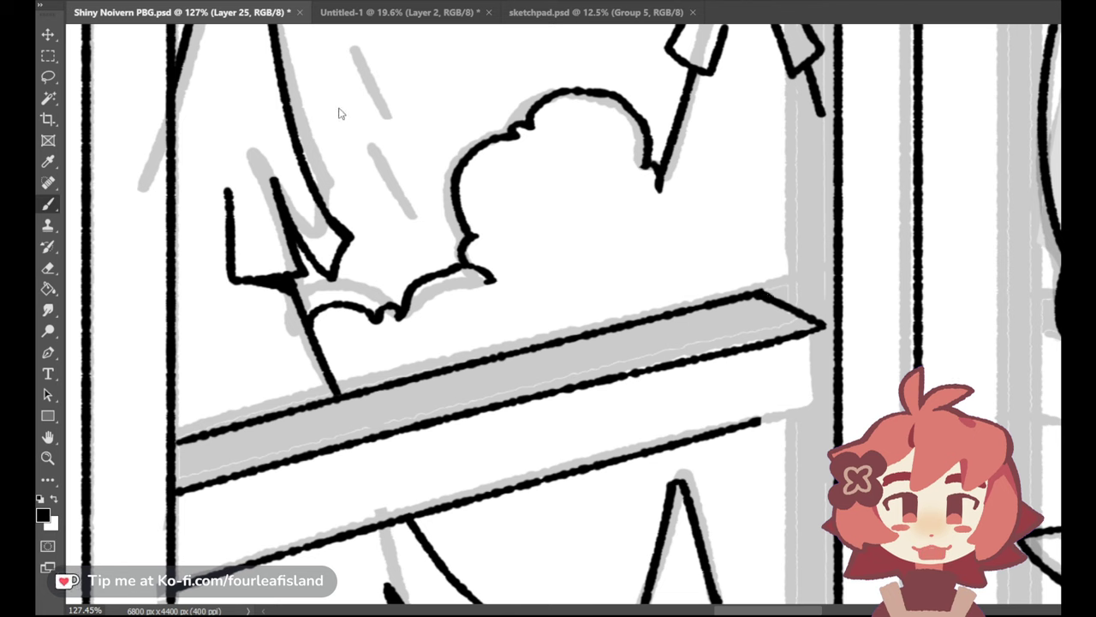
On a separate layer, draw a straight vertical line just inside the window's right edge, above and below the crossbar
key("ctrl+0")
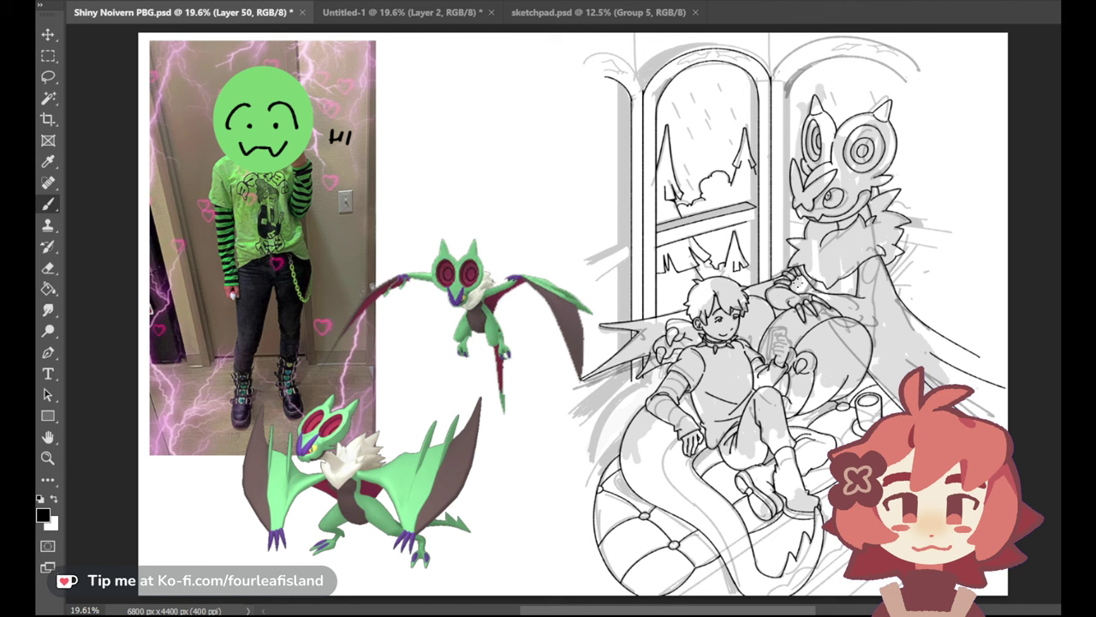
left_click_drag(752, 291, 752, 129)
key("ctrl+z")
mouse_move(748, 206)
left_mouse_down()
mouse_move(756, 129)
mouse_move(731, 107)
mouse_move(746, 72)
left_mouse_up()
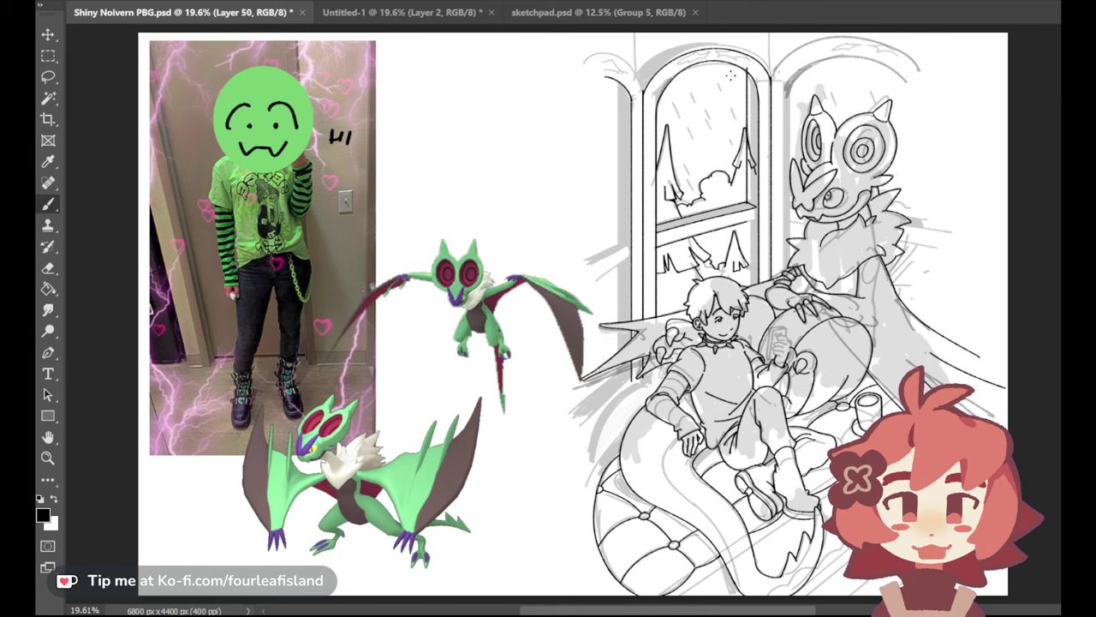
left_click_drag(750, 201, 747, 289)
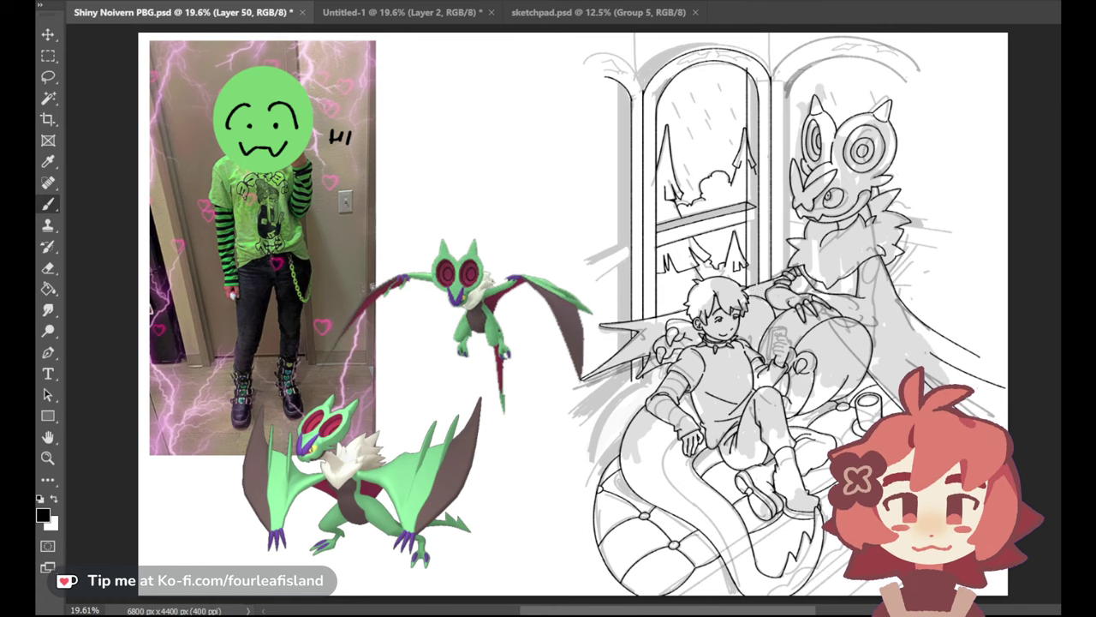
Erase the excess upper end of the new vertical line where it runs up to the window arch
left_click(48, 459)
left_click_drag(739, 94, 711, 103)
left_click(48, 268)
left_click_drag(762, 34, 769, 75)
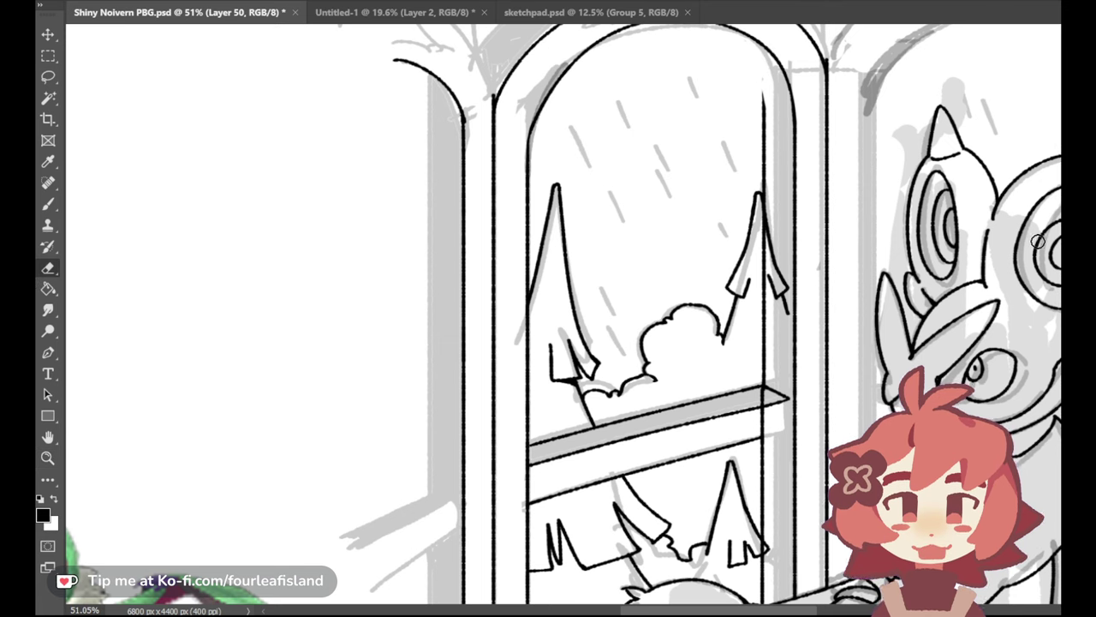
Draw a curve joining the top of the inner vertical line to the underside of the window arch
scroll(588, 260, "up", 3)
left_click(48, 204)
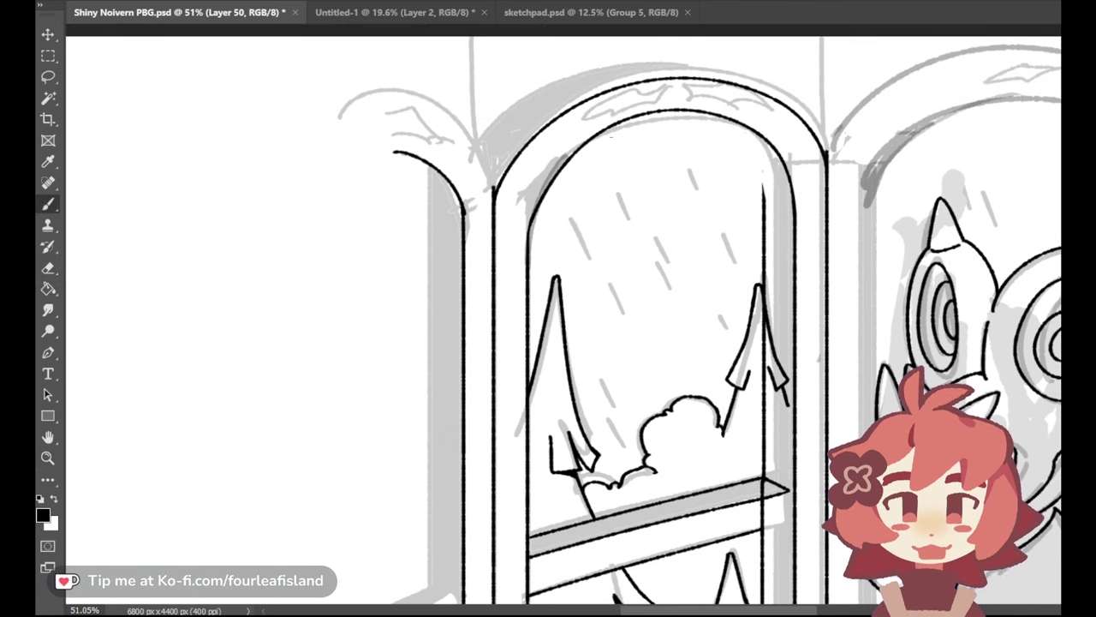
mouse_move(728, 118)
left_mouse_down()
mouse_move(764, 170)
mouse_move(721, 120)
mouse_move(756, 185)
mouse_move(721, 110)
mouse_move(756, 190)
mouse_move(743, 159)
mouse_move(764, 207)
left_mouse_up()
key("ctrl+z")
key("ctrl+z")
key("ctrl+z")
key("ctrl+z")
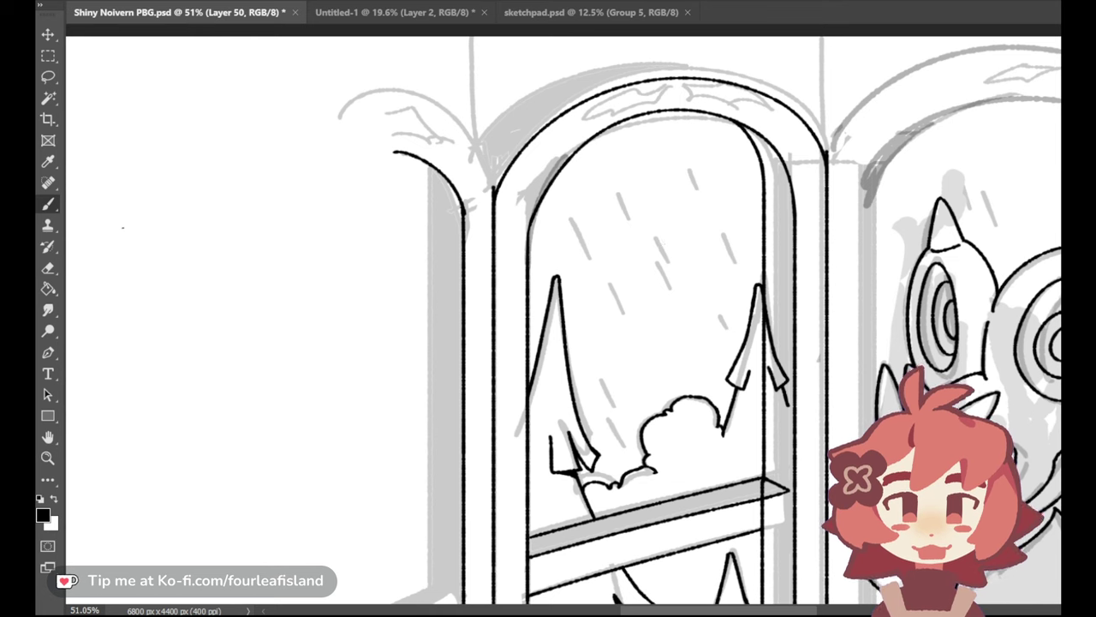
Erase the vertical line where it crosses the crossbar and close the crossbar's right end with a short vertical edge
left_click(49, 269)
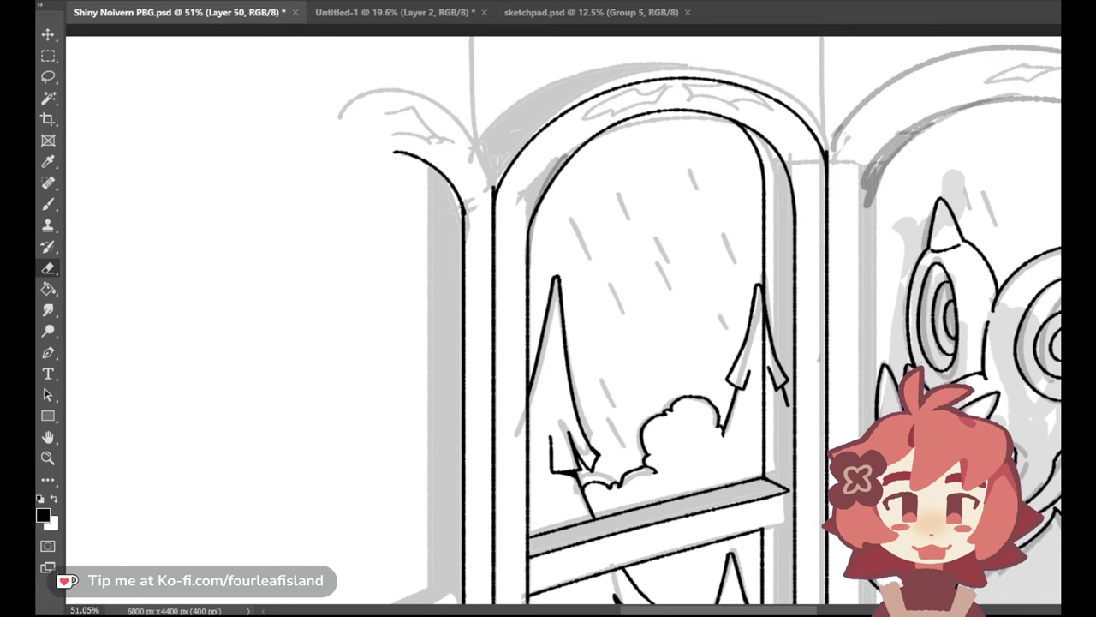
scroll(512, 333, "down", 3)
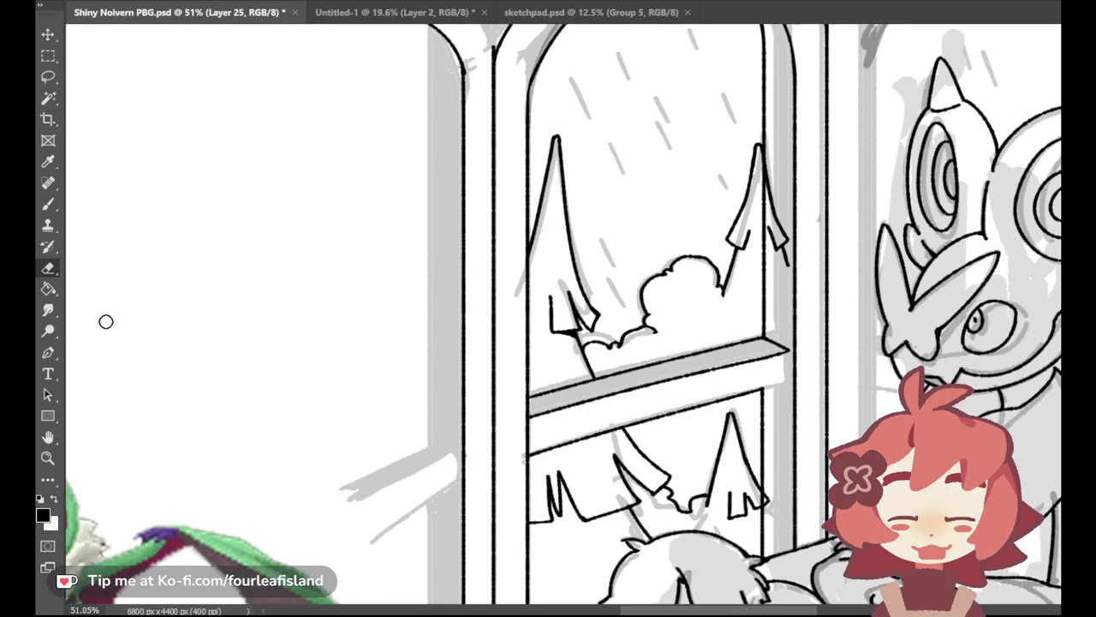
left_click(48, 203)
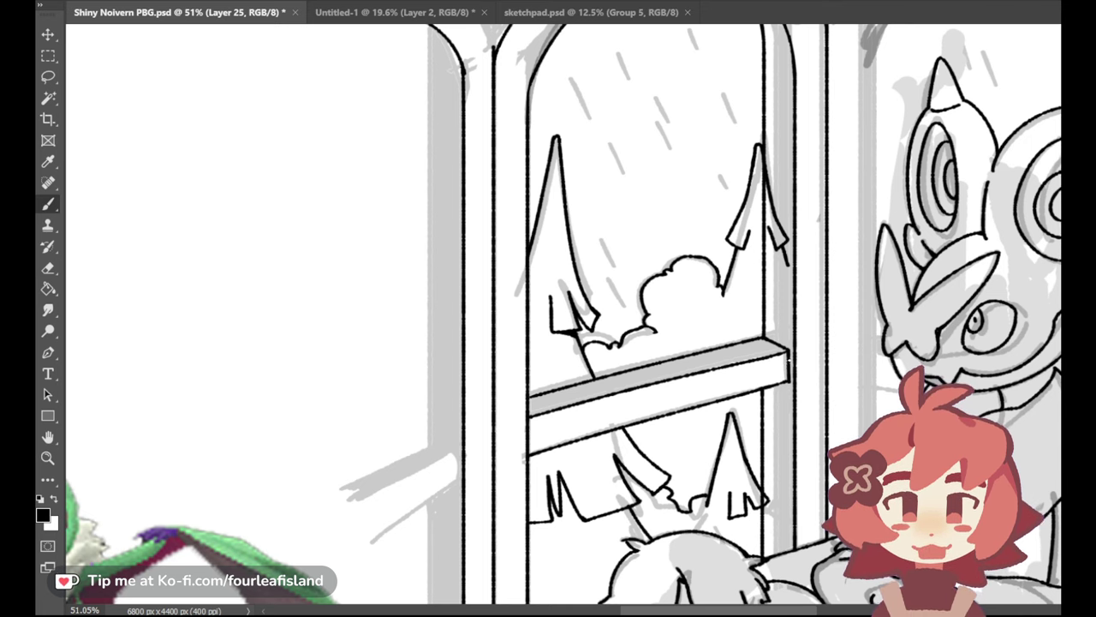
left_click_drag(787, 351, 788, 382)
Erase the parts of the right-hand trees that extend past the window's inner vertical line, above and below the crossbar
left_click(48, 268)
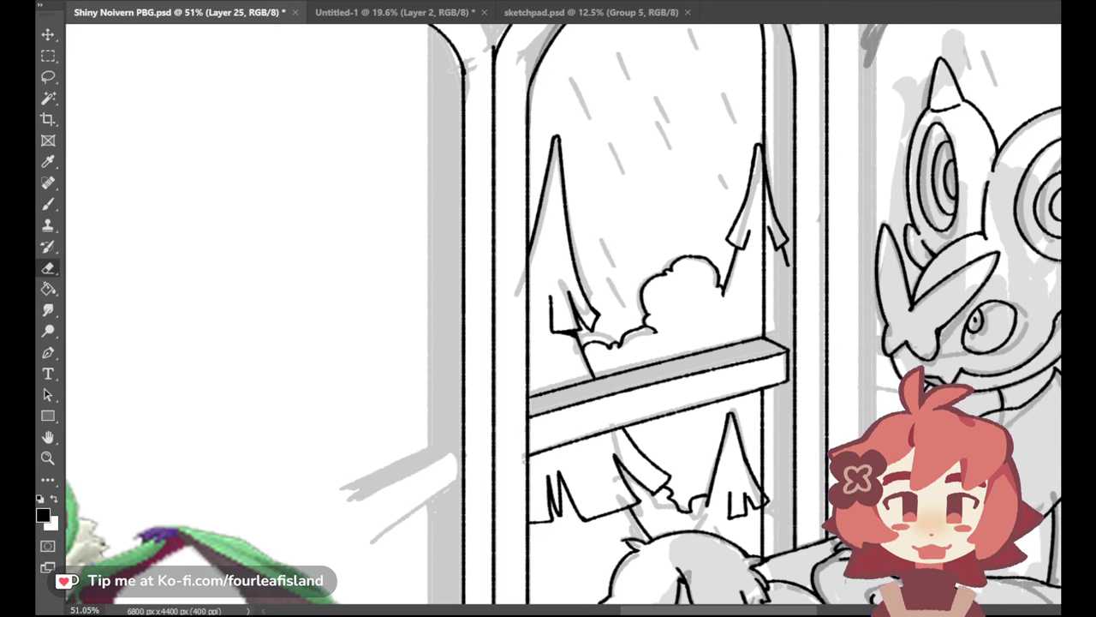
mouse_move(782, 237)
left_mouse_down()
mouse_move(771, 154)
mouse_move(774, 252)
mouse_move(786, 232)
left_mouse_up()
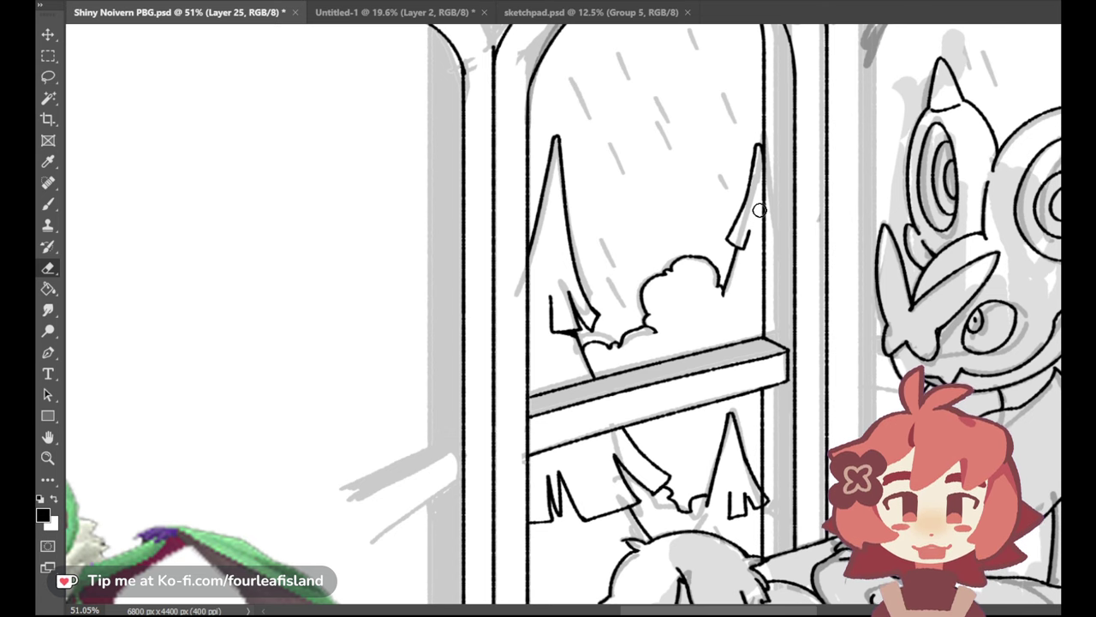
left_click_drag(702, 612, 755, 613)
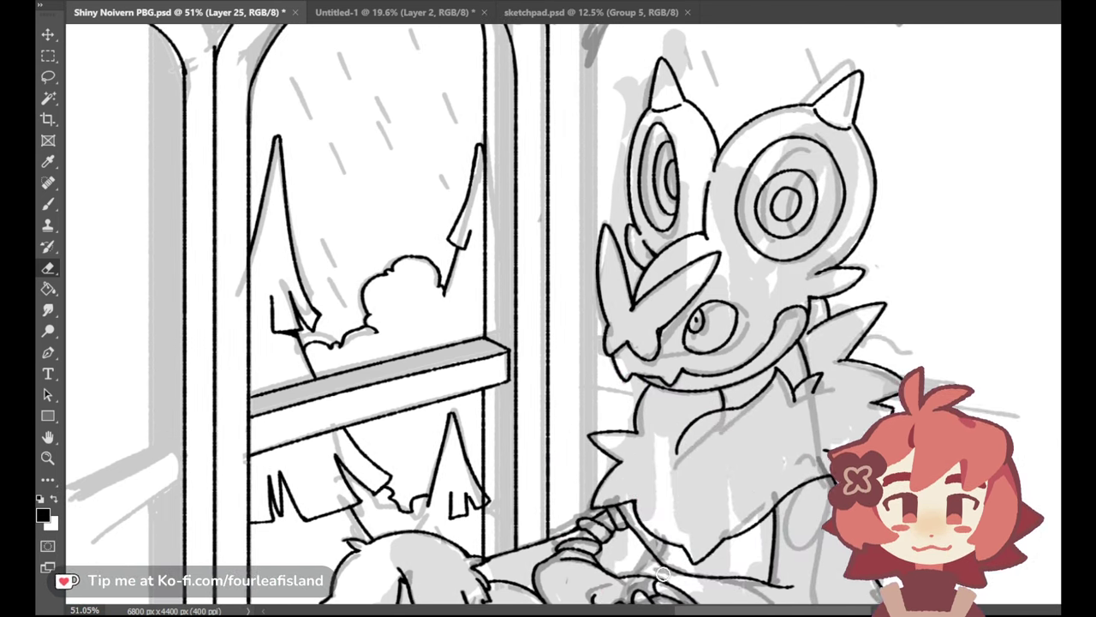
left_click(41, 206)
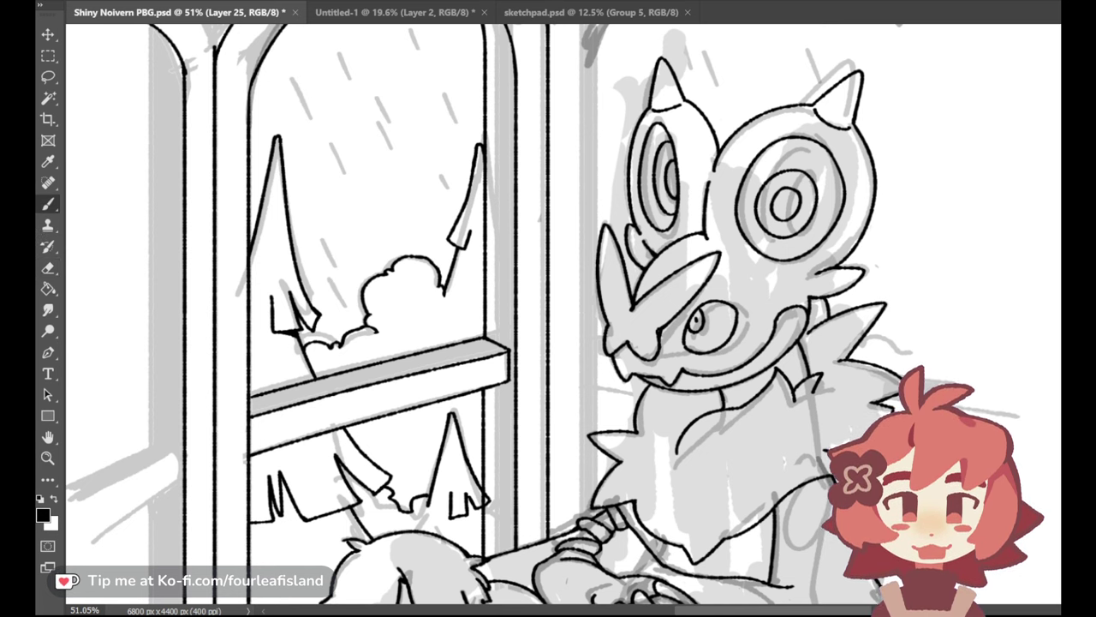
scroll(549, 316, "down", 3)
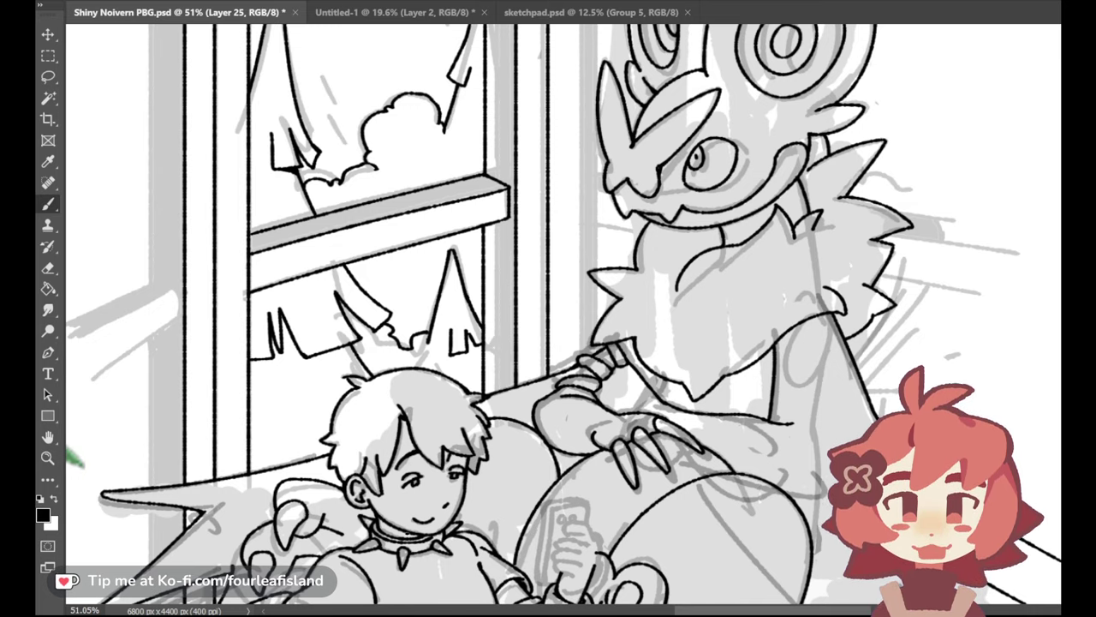
Test the closure of the line art at the window crossbar's left end with Magic Wand selections, clearing each selection
key("w")
left_click(263, 232)
key("b")
key("ctrl+d")
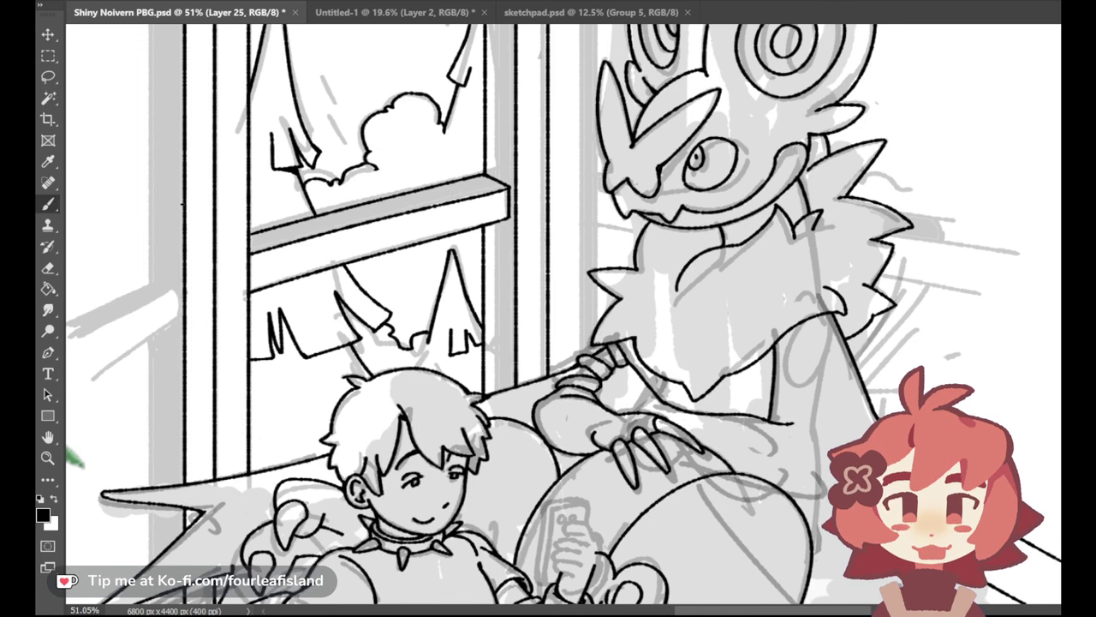
key("w")
left_click(244, 227)
key("ctrl+d")
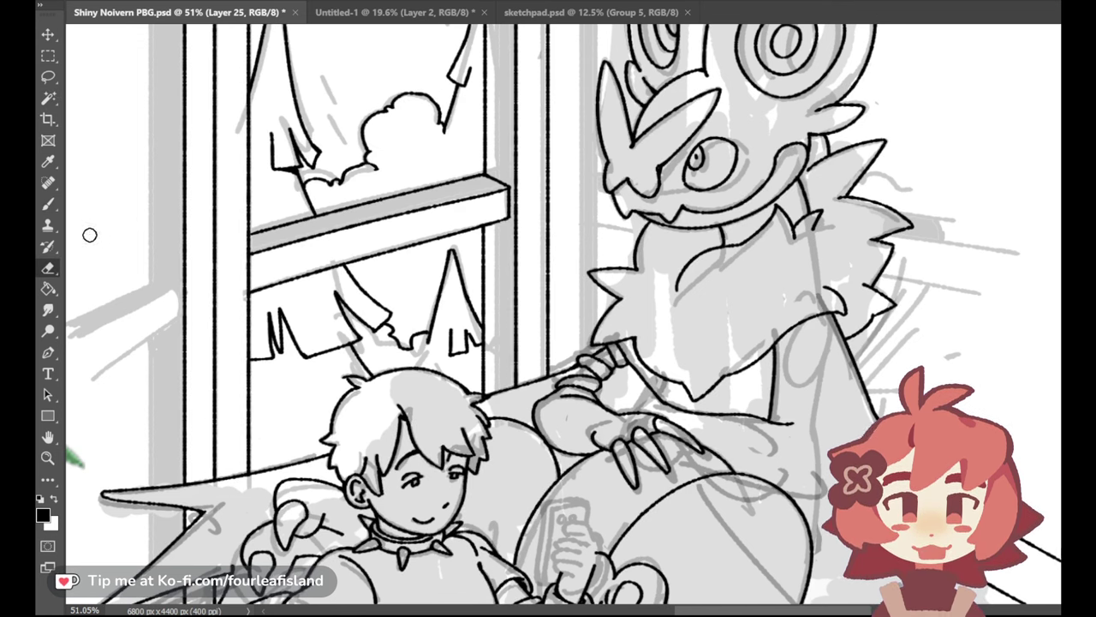
key("b")
key("w")
left_click(256, 235)
key("b")
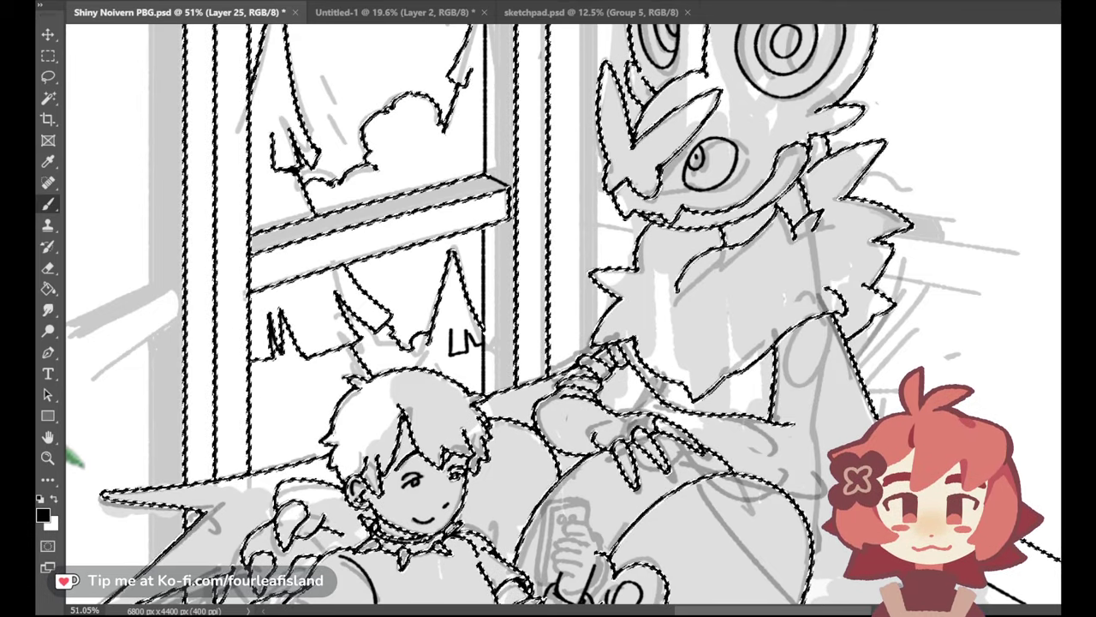
key("ctrl+d")
Hide the grey sketch to review the clean line art and window arch, and show the sketch again
key("ctrl+minus")
key("ctrl+0")
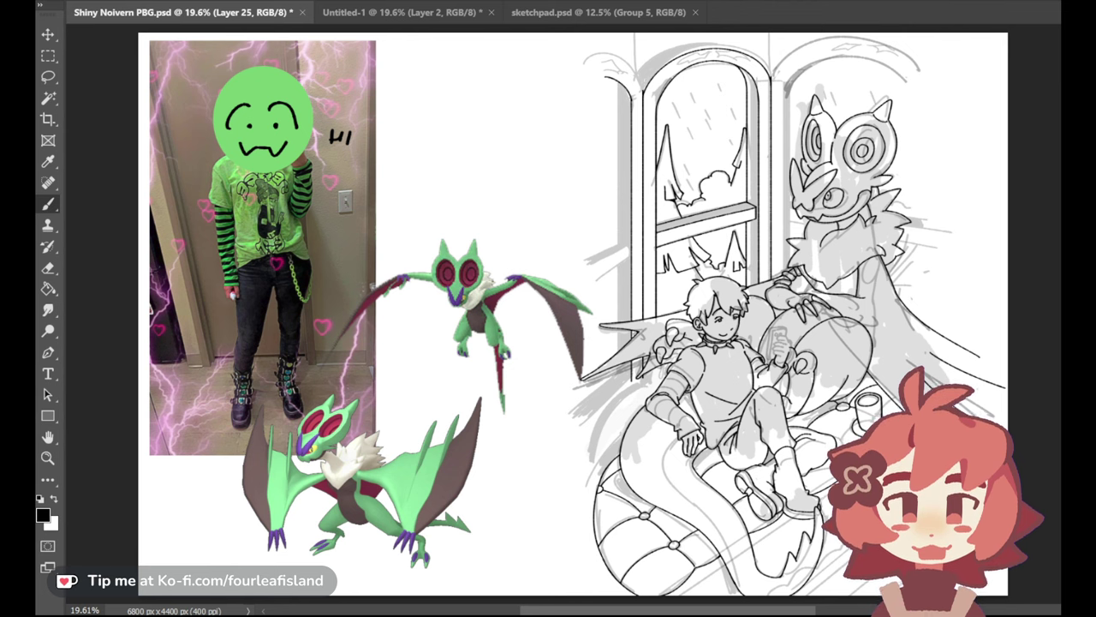
key("ctrl+comma")
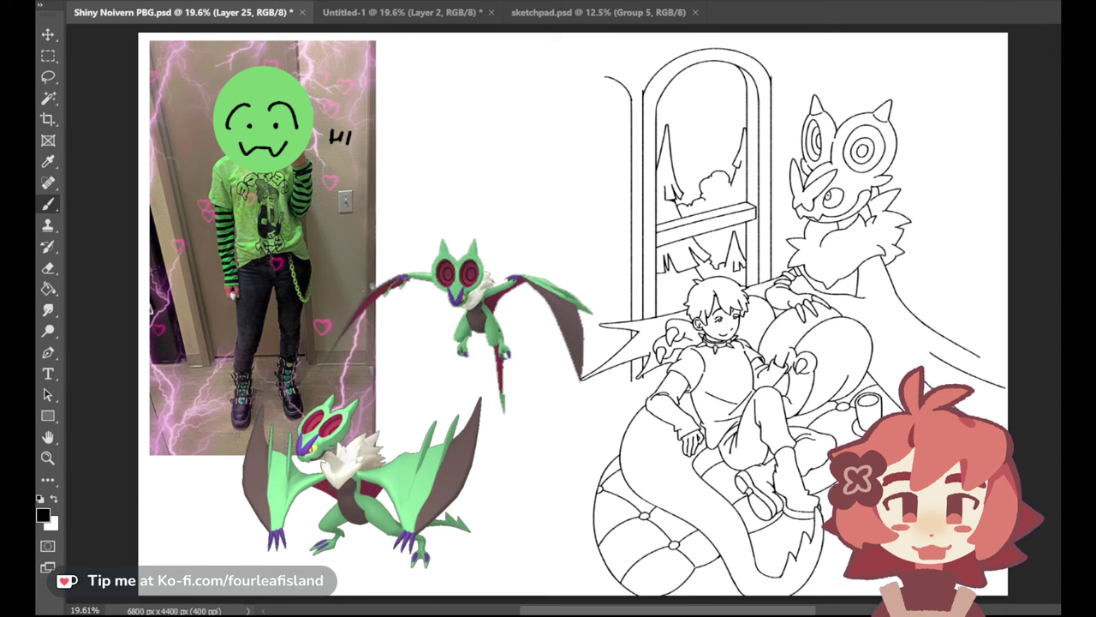
left_click(48, 457)
left_click(805, 60)
key("e")
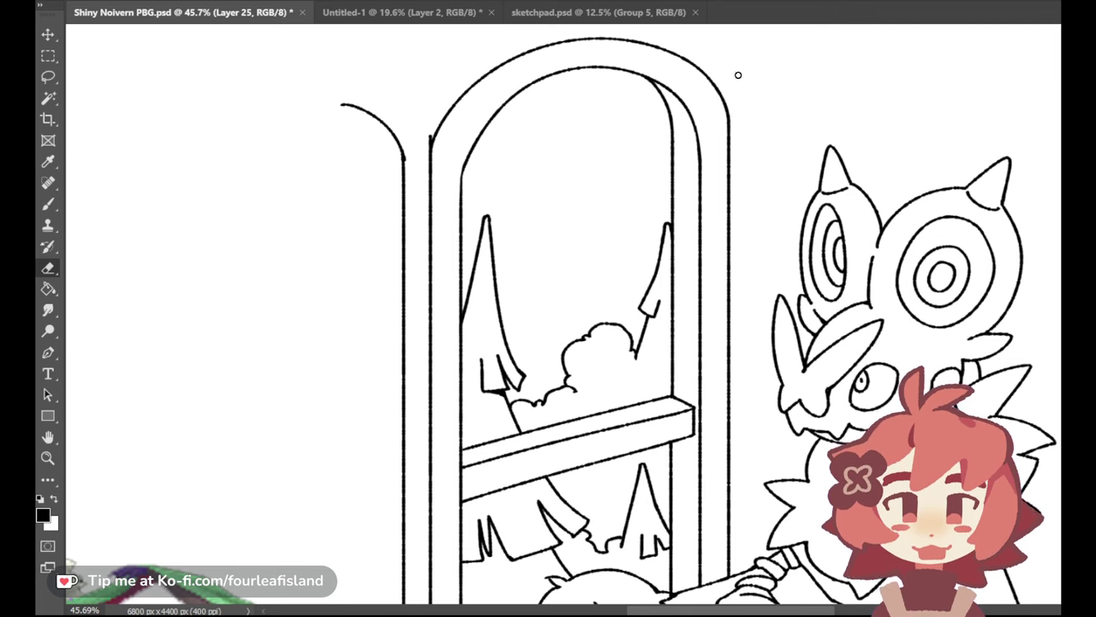
left_click(48, 204)
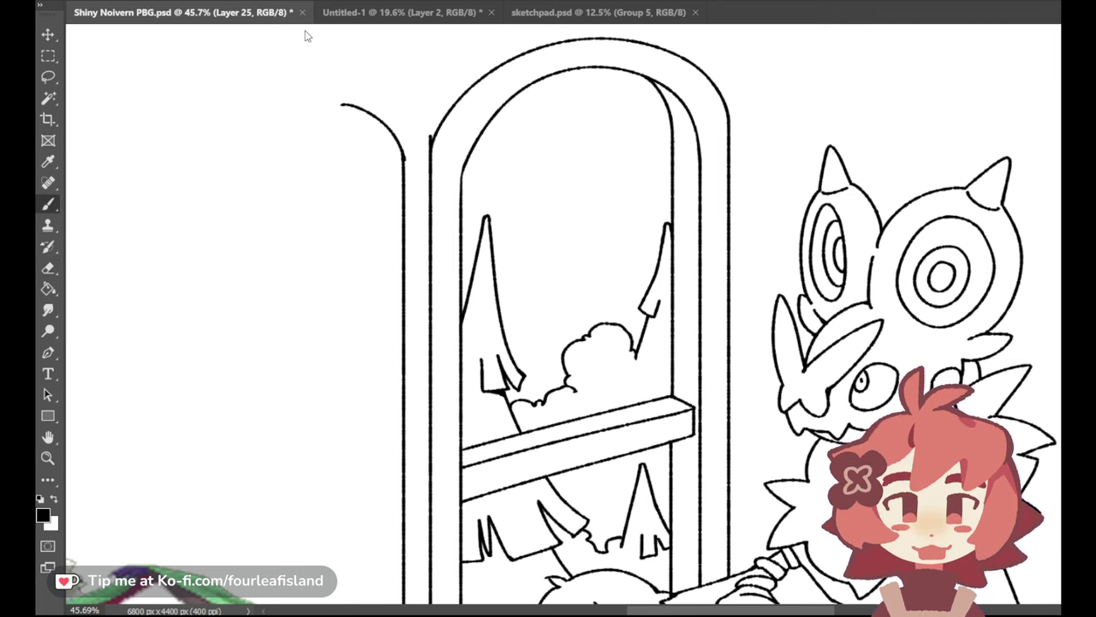
key("ctrl+0")
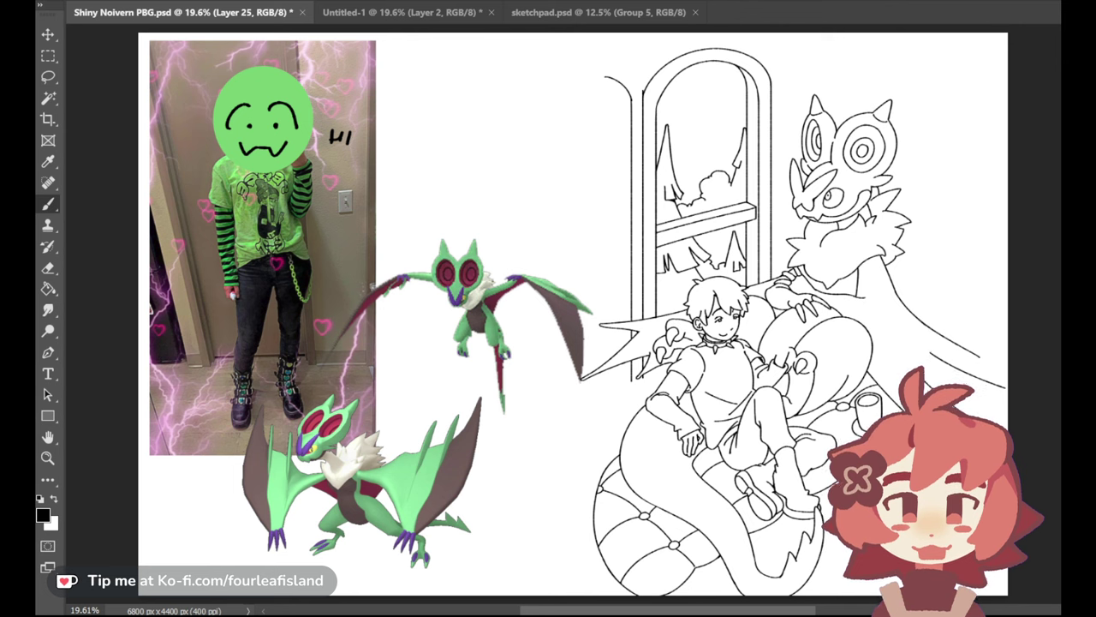
key("ctrl+comma")
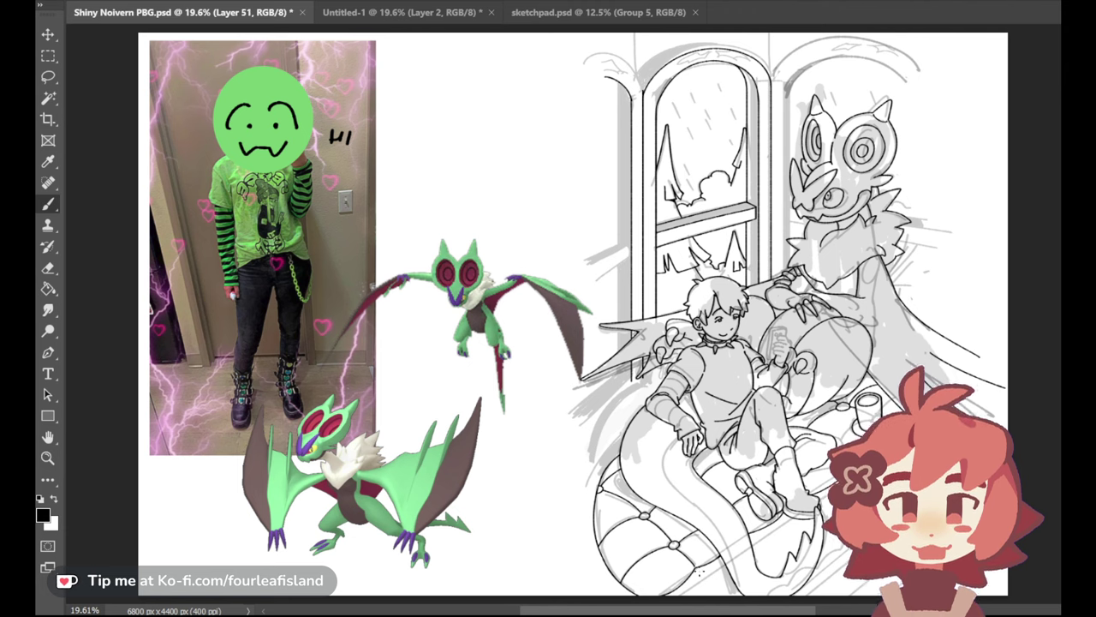
Draw a second parallel contour just below the scalloped front edge of the seat cushion, up to the wing
scroll(786, 484, "down", 3)
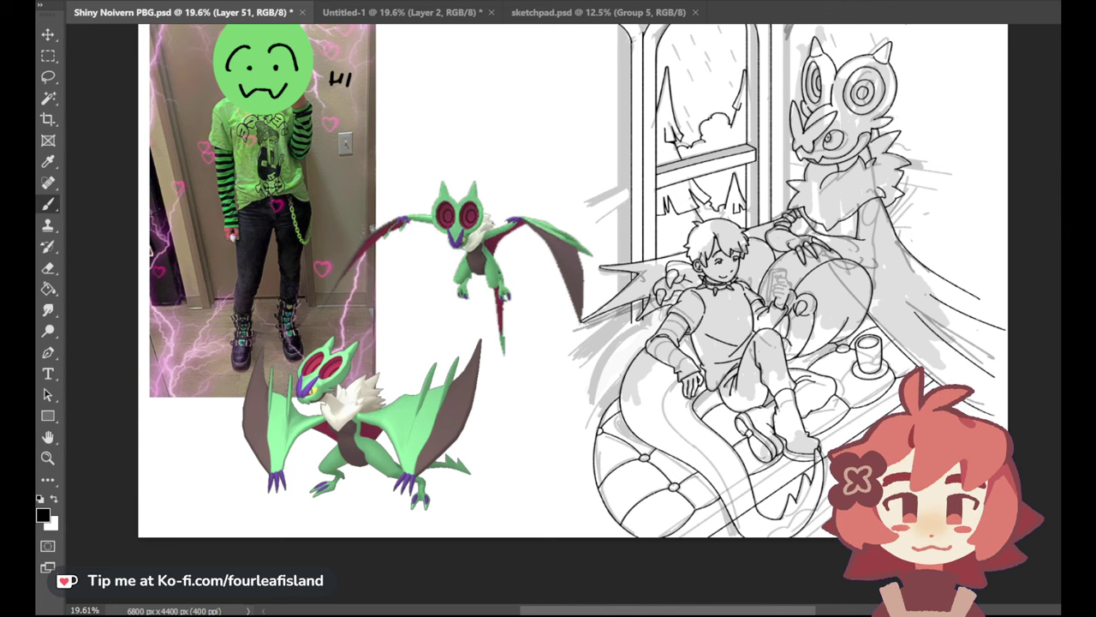
left_click(48, 458)
left_click(762, 524)
left_click_drag(846, 517, 919, 518)
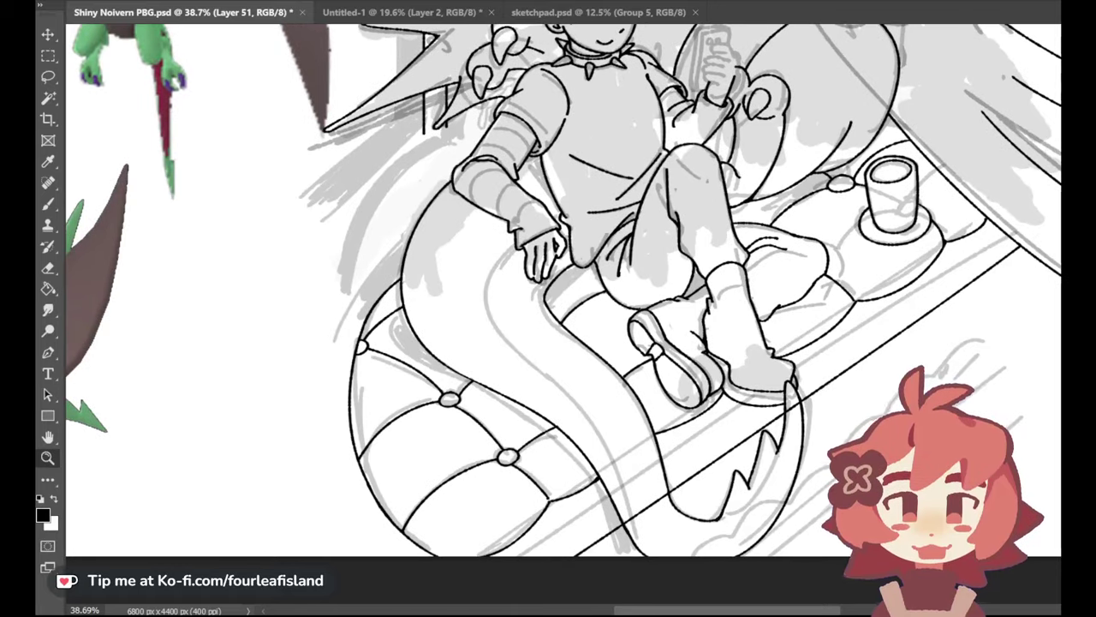
left_click(49, 269)
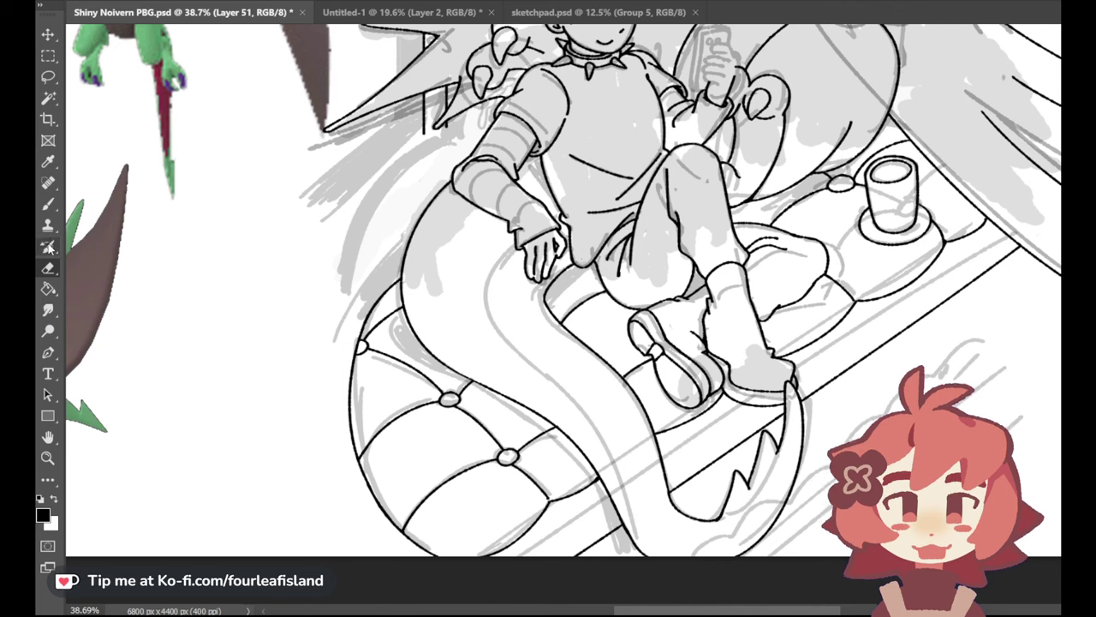
key("b")
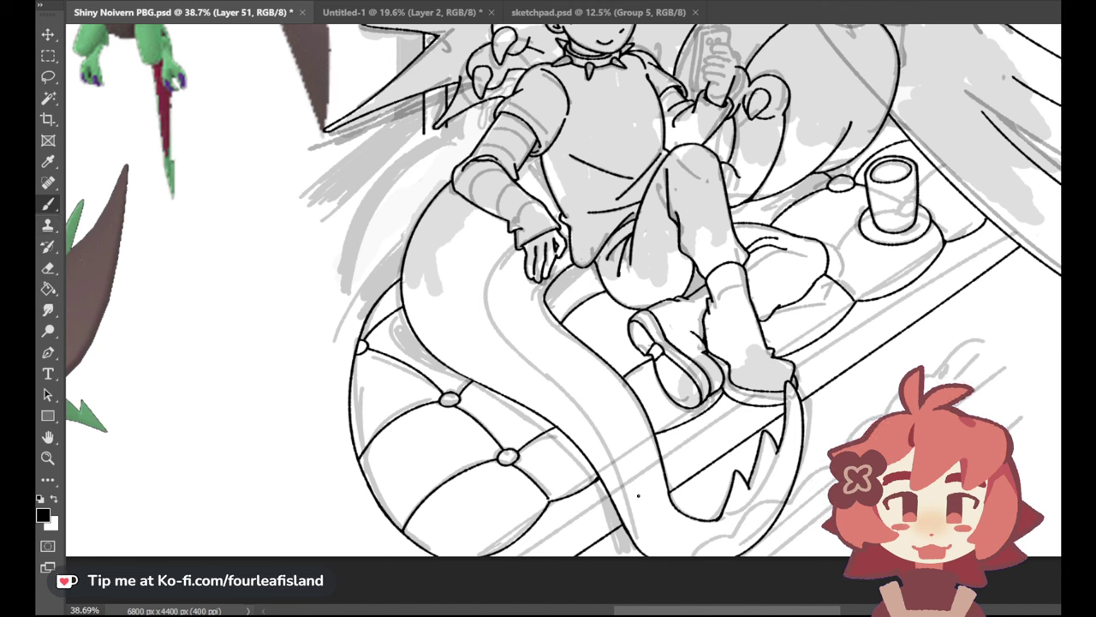
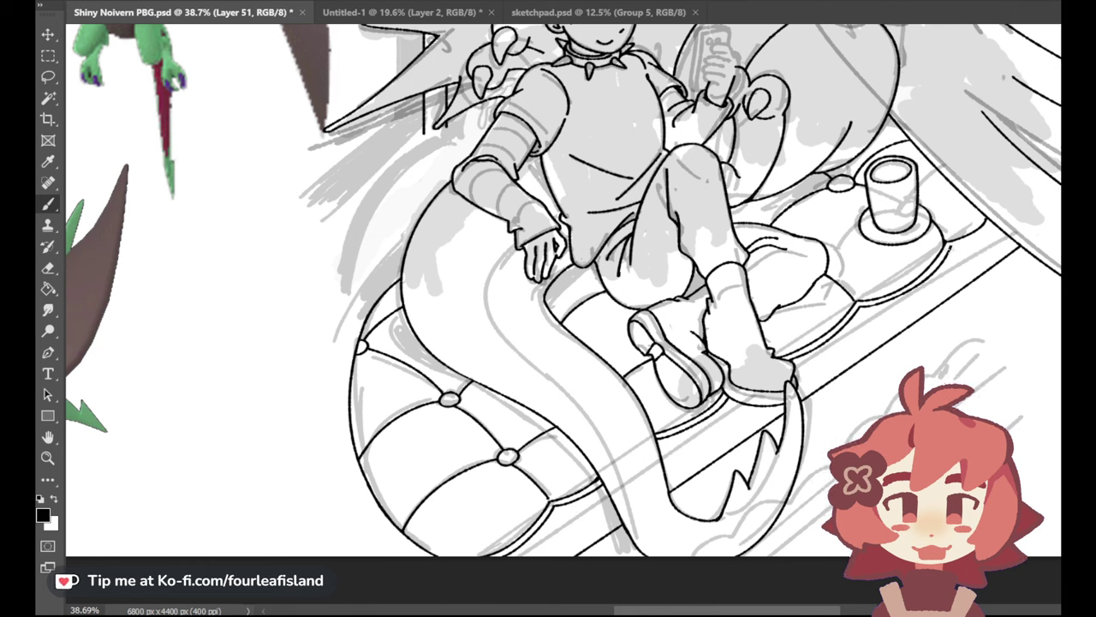
left_click_drag(948, 246, 994, 221)
scroll(565, 292, "down", 3)
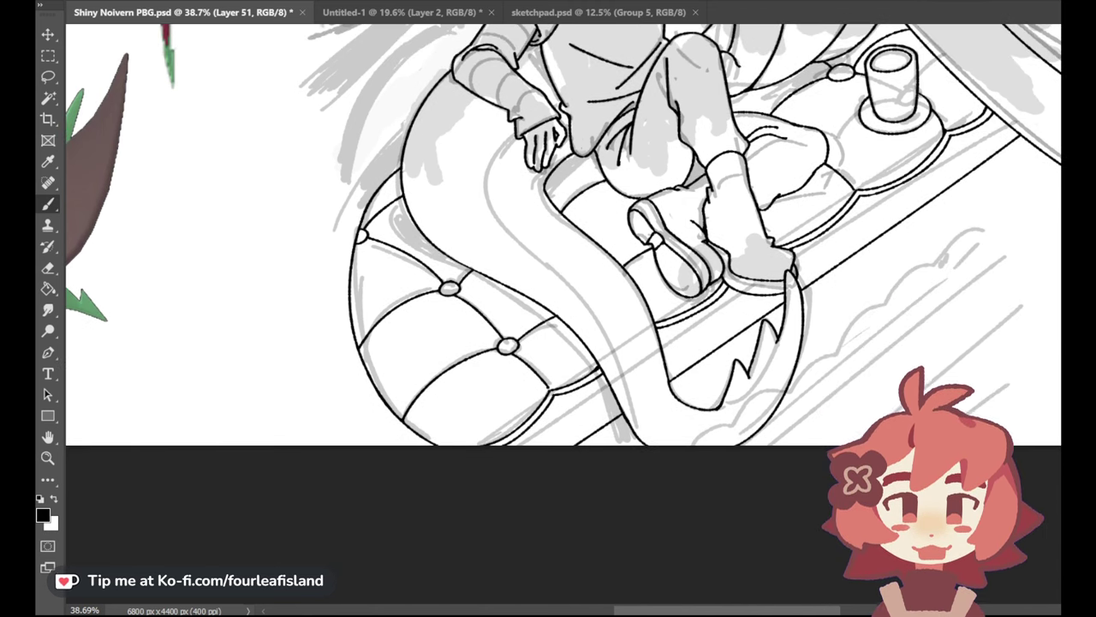
scroll(563, 274, "up", 1)
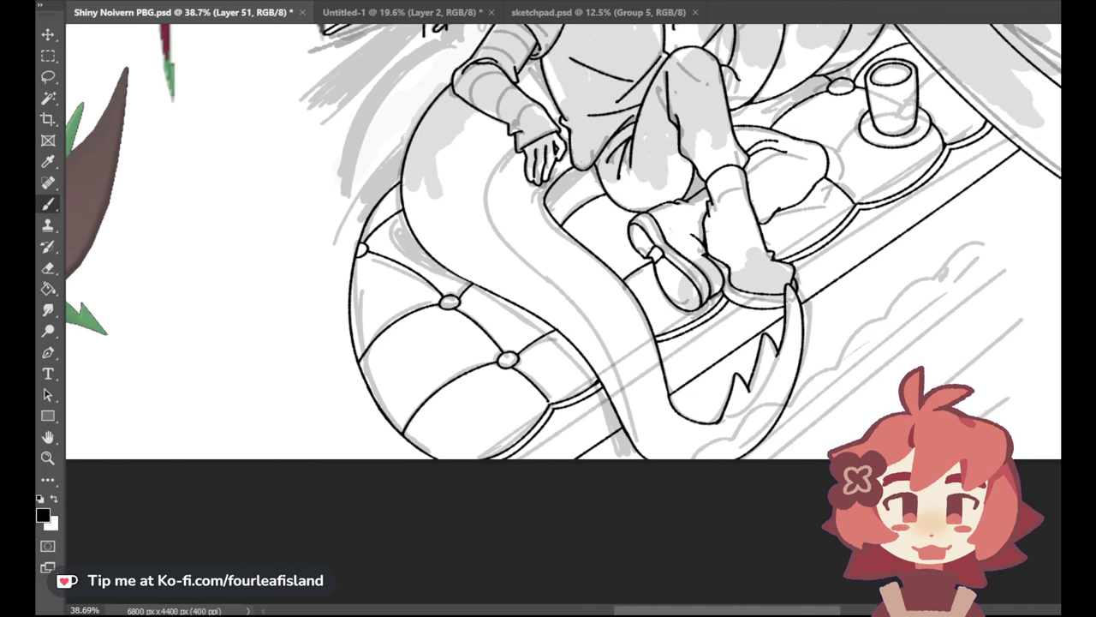
Draw a short vertical seam on the bench front, from the cushion's scallop joint down to the straight edge
key("ctrl+z")
left_click_drag(862, 210, 862, 261)
key("ctrl+z")
key("ctrl+z")
On a new layer, ink the first scallops of the trim below the bench's straight edge, starting at the tail tip
key("ctrl+shift+alt+n")
mouse_move(781, 404)
left_mouse_down()
mouse_move(841, 364)
mouse_move(855, 329)
mouse_move(894, 314)
left_mouse_up()
key("ctrl+z")
key("ctrl+z")
left_click_drag(837, 366, 887, 318)
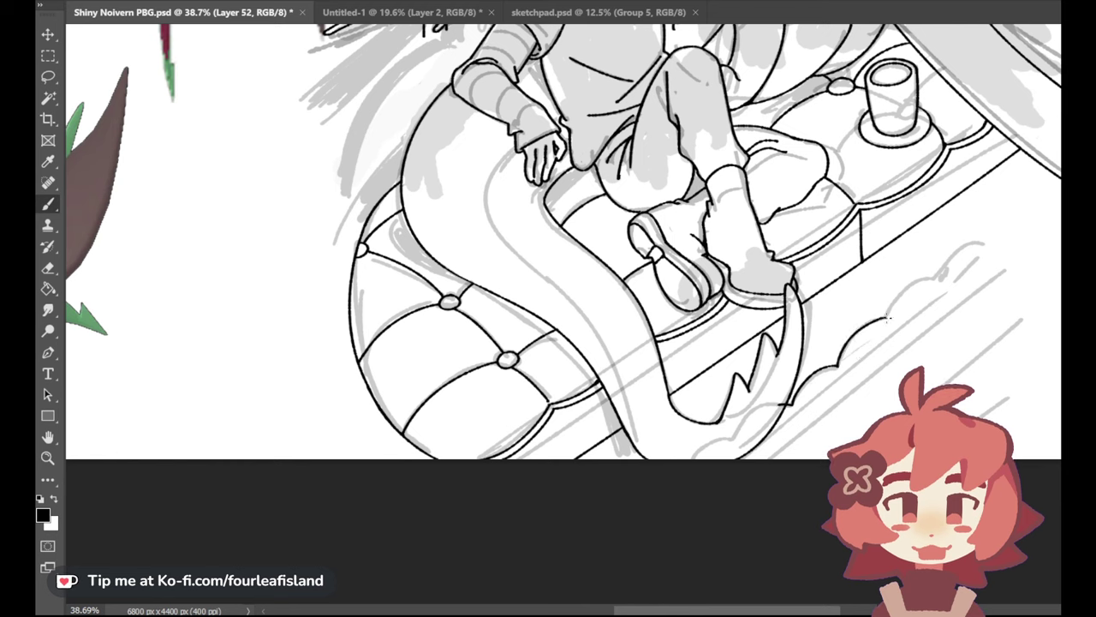
key("ctrl+z")
left_click_drag(838, 366, 893, 314)
key("ctrl+z")
left_click_drag(838, 366, 890, 318)
key("ctrl+z")
left_click_drag(837, 366, 944, 276)
key("ctrl+z")
key("ctrl+shift+z")
key("ctrl+z")
Continue the scalloped trim up to the wing and erase its stray starting end where it crosses the tail
mouse_move(890, 319)
left_mouse_down()
mouse_move(956, 251)
mouse_move(996, 243)
left_mouse_up()
key("ctrl+z")
key("ctrl+z")
left_click_drag(936, 279, 992, 239)
key("ctrl+z")
left_click_drag(936, 279, 989, 244)
key("ctrl+z")
left_click_drag(935, 279, 1000, 235)
key("ctrl+z")
left_click_drag(935, 281, 1052, 198)
key("ctrl+z")
left_click_drag(994, 240, 1052, 192)
key("ctrl+z")
left_click_drag(995, 240, 1061, 176)
key("ctrl+z")
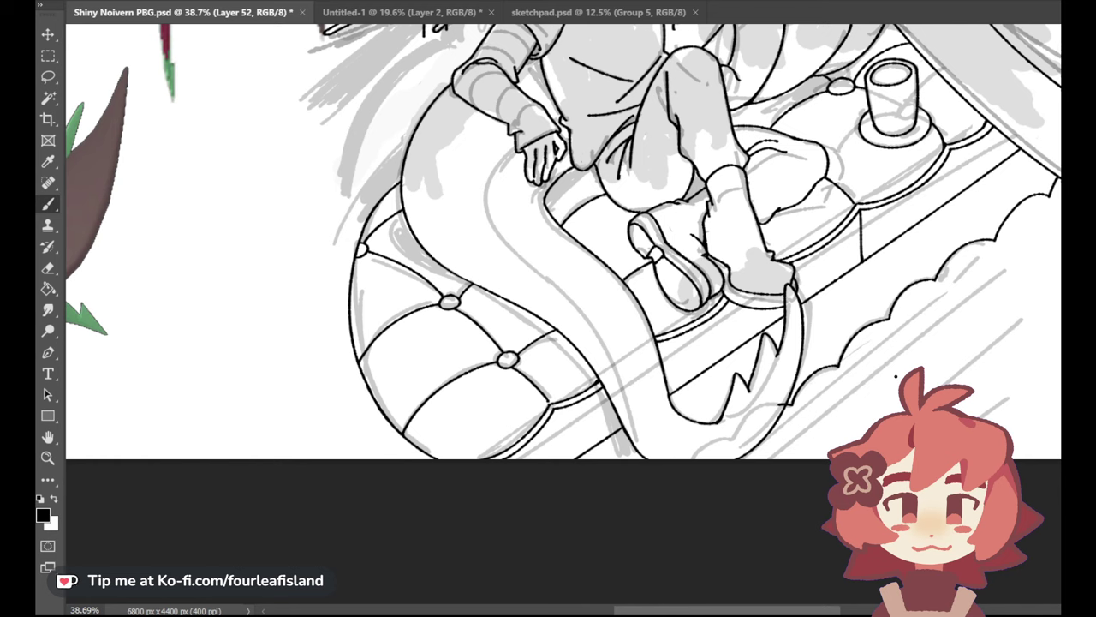
left_click(48, 267)
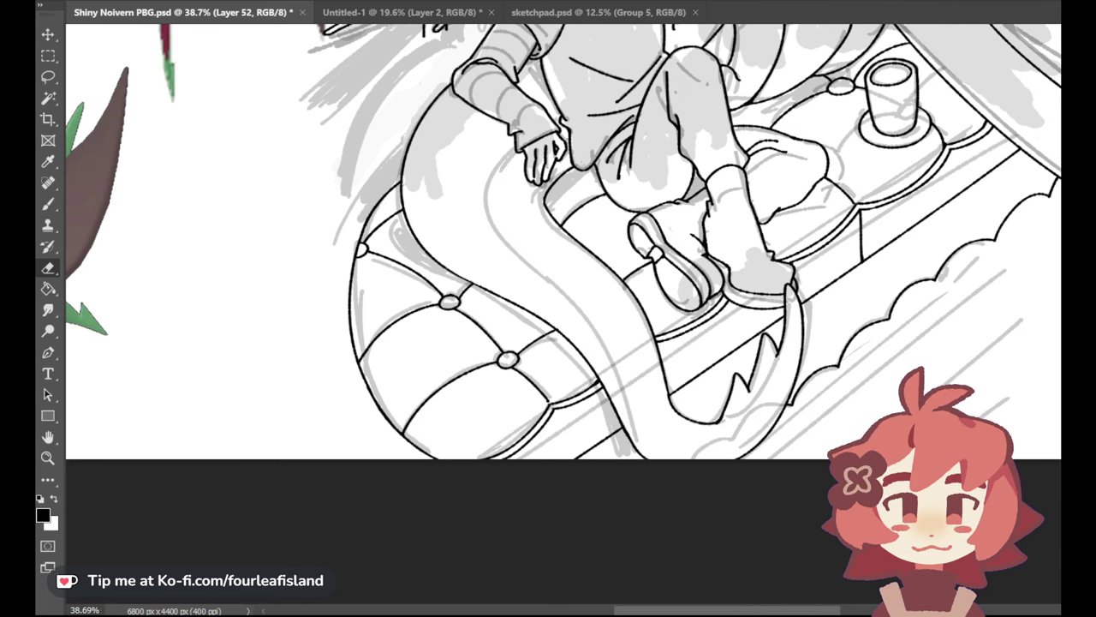
key("ctrl+0")
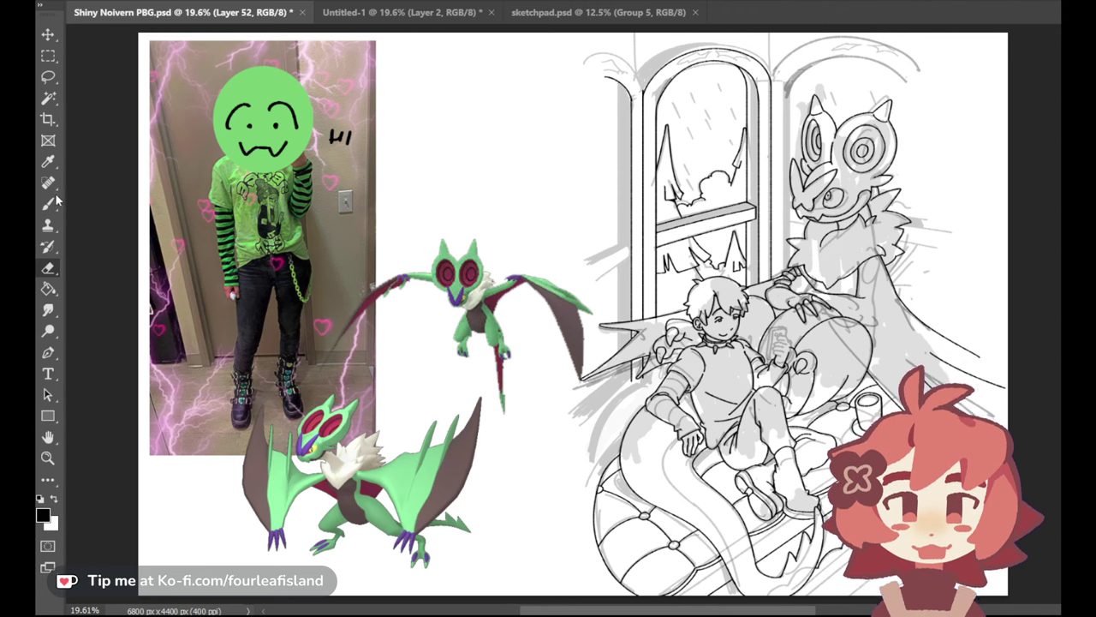
Draw two long parallel diagonal lines below the scalloped trim, ending at the wing's lower edge
key("b")
scroll(1028, 445, "down", 2)
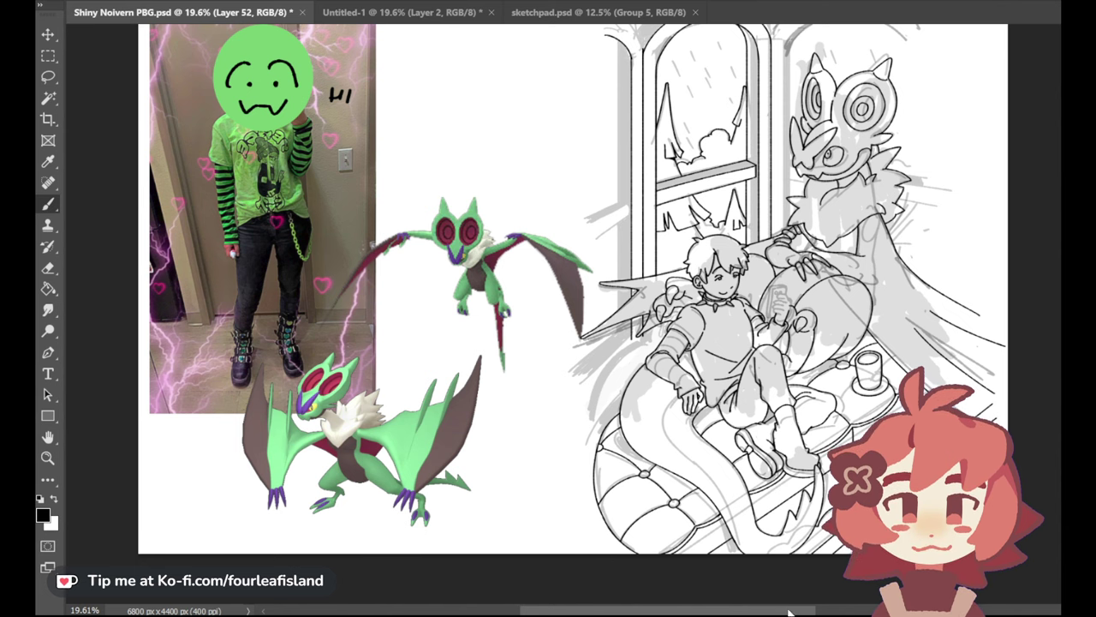
left_click_drag(790, 612, 837, 612)
key("e")
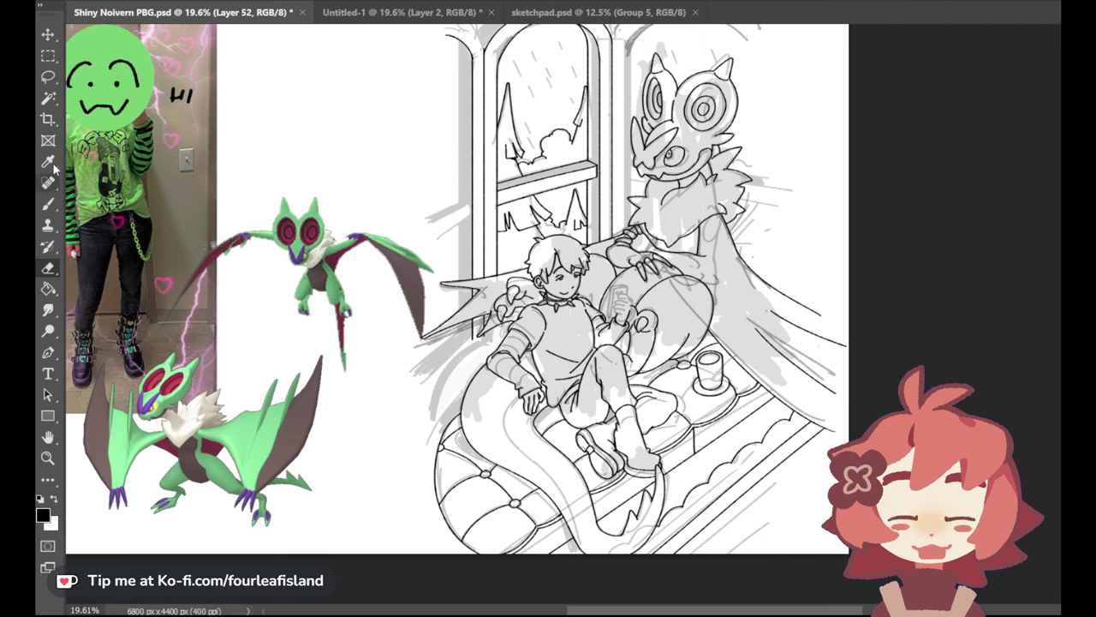
left_click(48, 203)
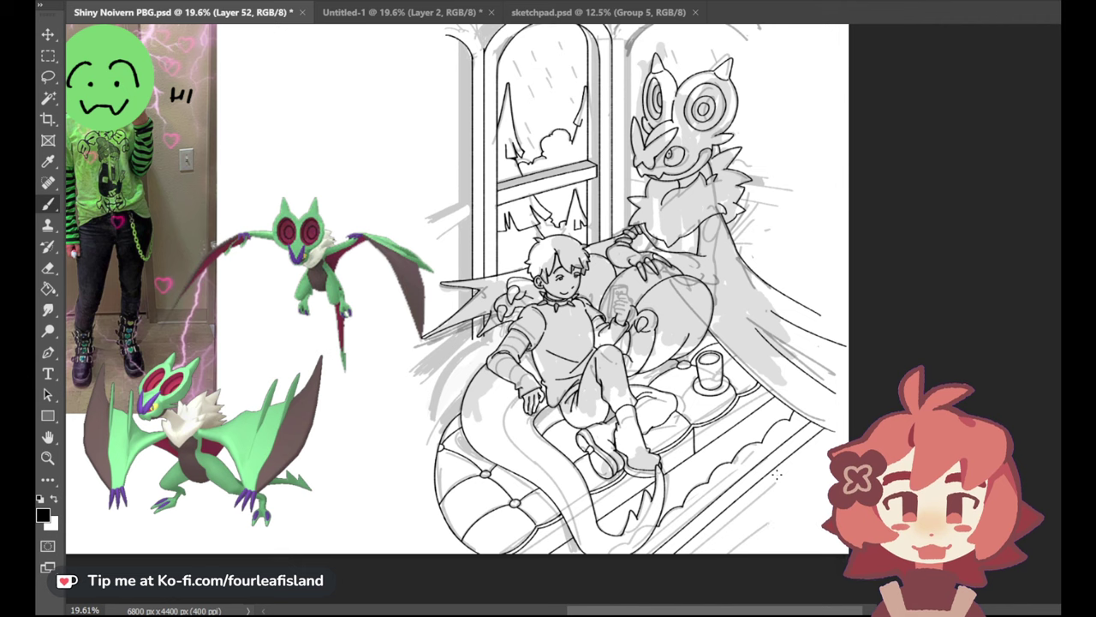
Draw a second contour line just above the lower scallops of the bench trim, following each arc from the tail upward
key("z")
left_click_drag(756, 518, 790, 507)
key("b")
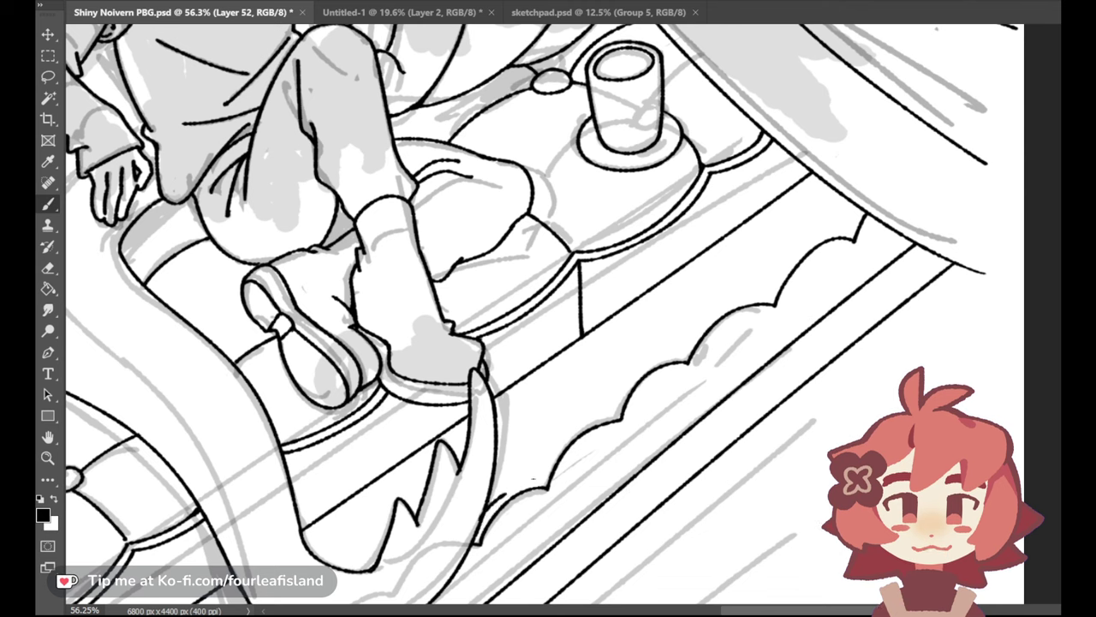
left_click_drag(539, 483, 617, 412)
key("ctrl+z")
left_click_drag(539, 483, 613, 413)
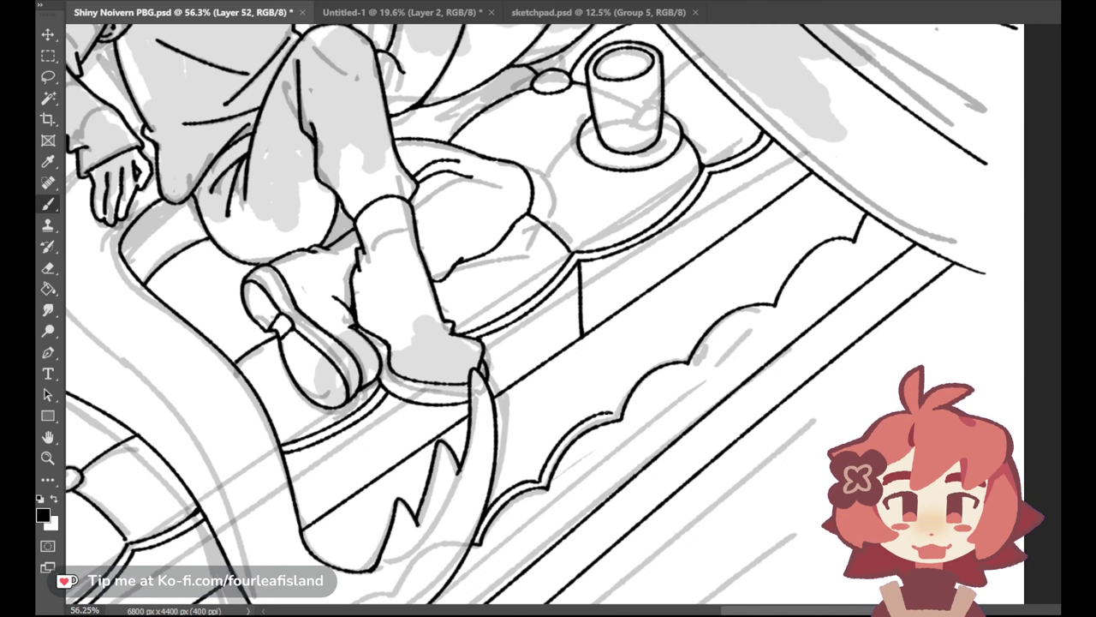
left_click_drag(613, 414, 690, 354)
key("ctrl+z")
left_click_drag(609, 416, 673, 353)
key("ctrl+z")
left_click_drag(609, 416, 766, 298)
key("ctrl+z")
left_click_drag(687, 352, 766, 298)
key("ctrl+z")
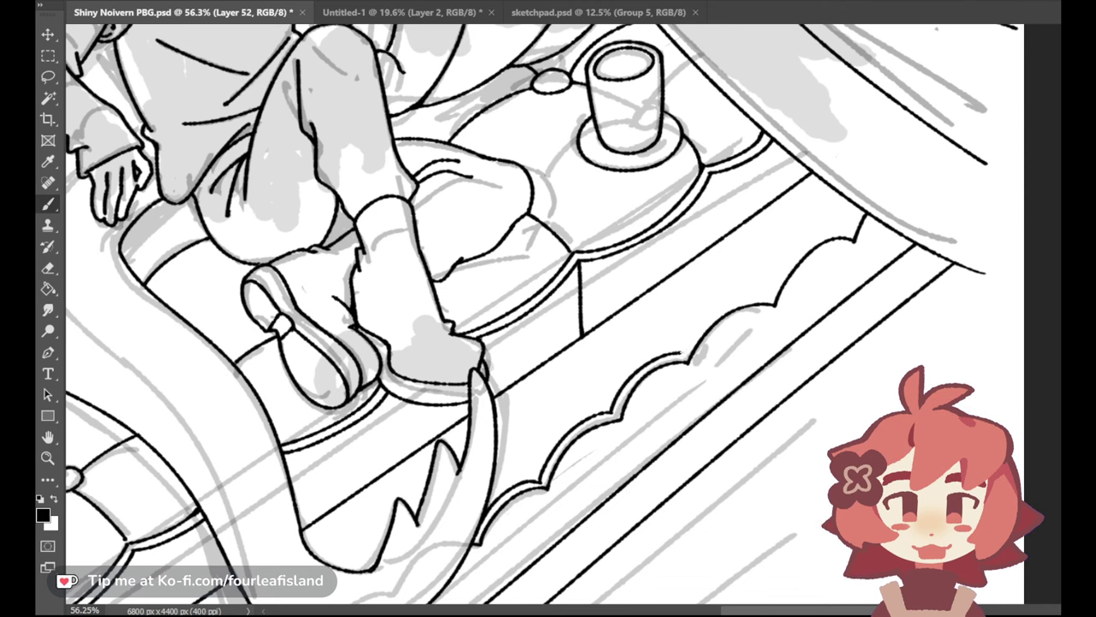
Continue the parallel contour line along the trim's remaining upper scallops until it meets the wing edge
left_click_drag(684, 351, 766, 290)
key("ctrl+z")
left_click_drag(682, 353, 764, 299)
key("ctrl+z")
left_click_drag(682, 353, 852, 232)
key("ctrl+z")
left_click_drag(770, 296, 848, 233)
key("ctrl+z")
left_click_drag(770, 298, 856, 229)
key("ctrl+z")
left_click_drag(767, 298, 850, 231)
key("ctrl+z")
mouse_move(767, 298)
left_mouse_down()
mouse_move(796, 256)
mouse_move(855, 230)
mouse_move(860, 214)
left_mouse_up()
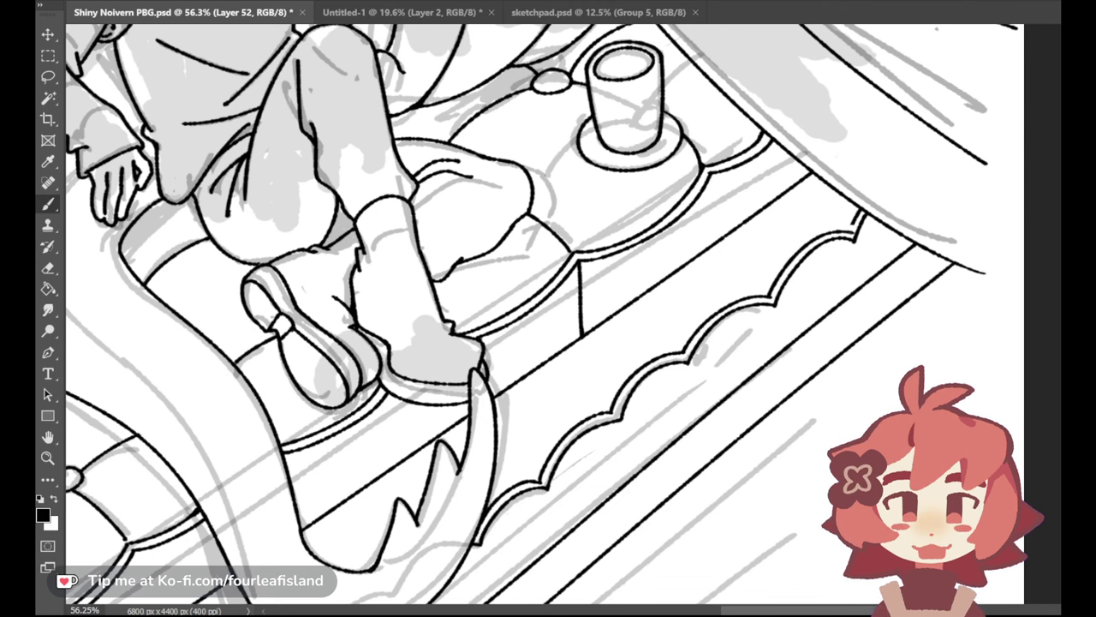
key("e")
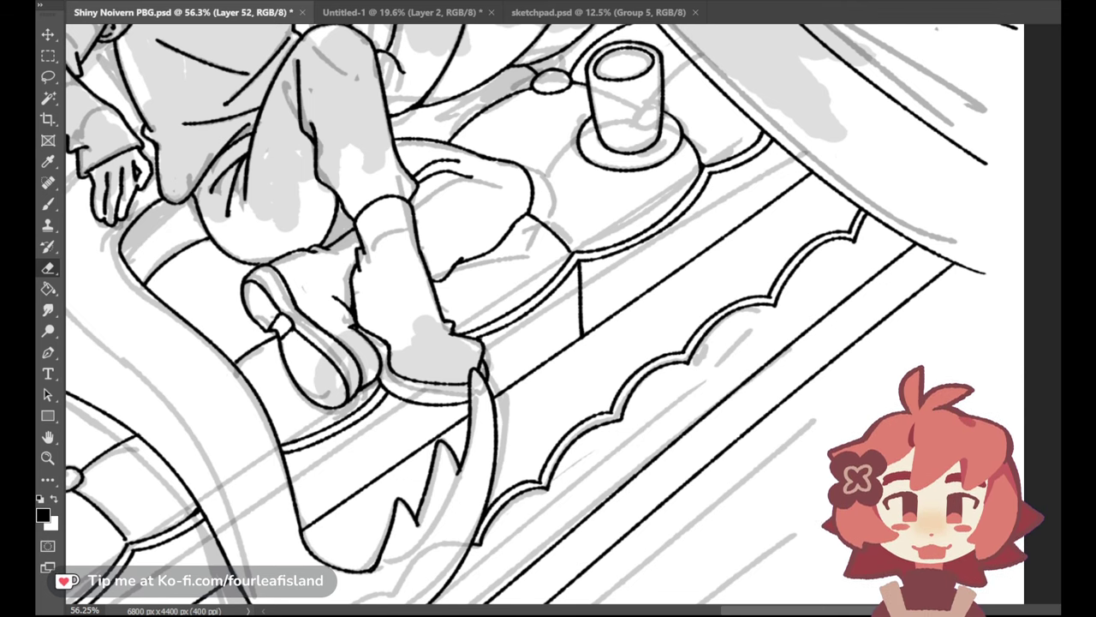
key("ctrl+0")
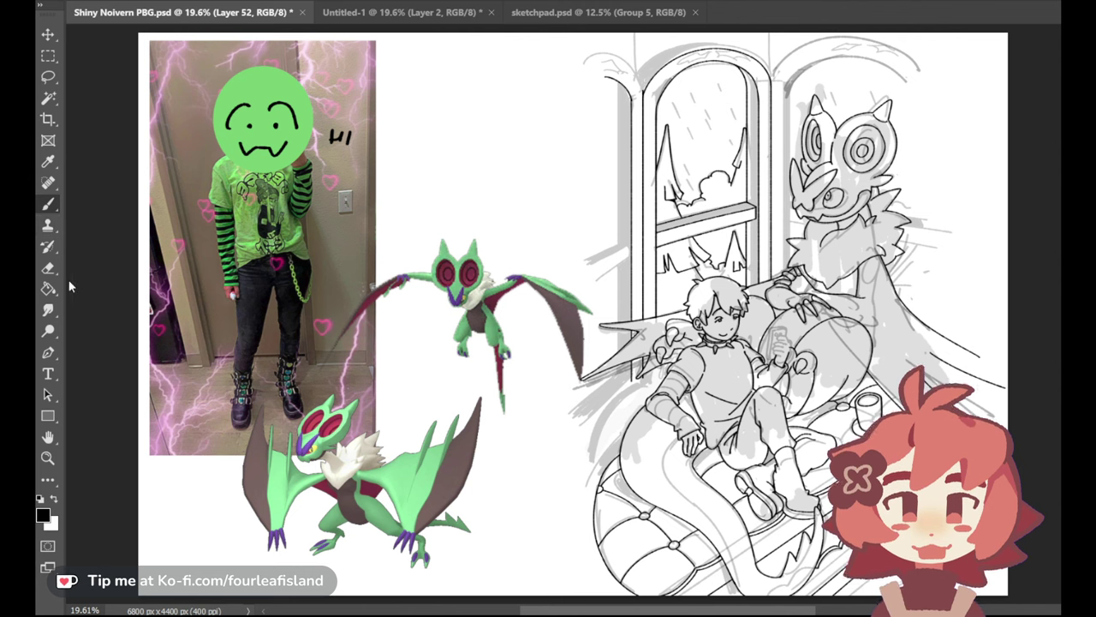
left_click(50, 267)
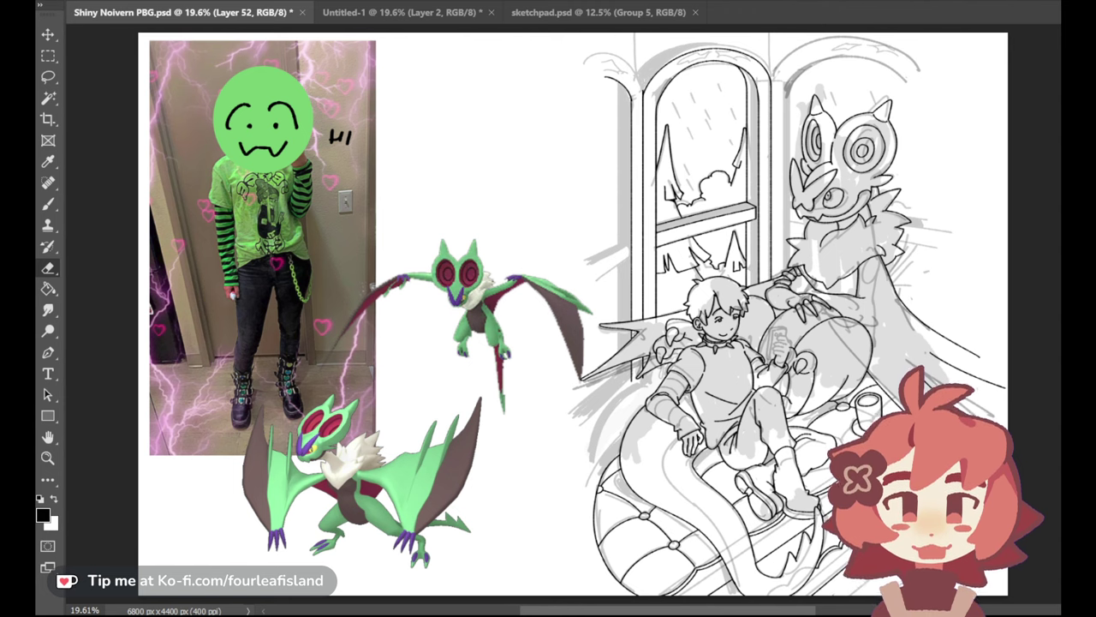
scroll(574, 308, "down", 2)
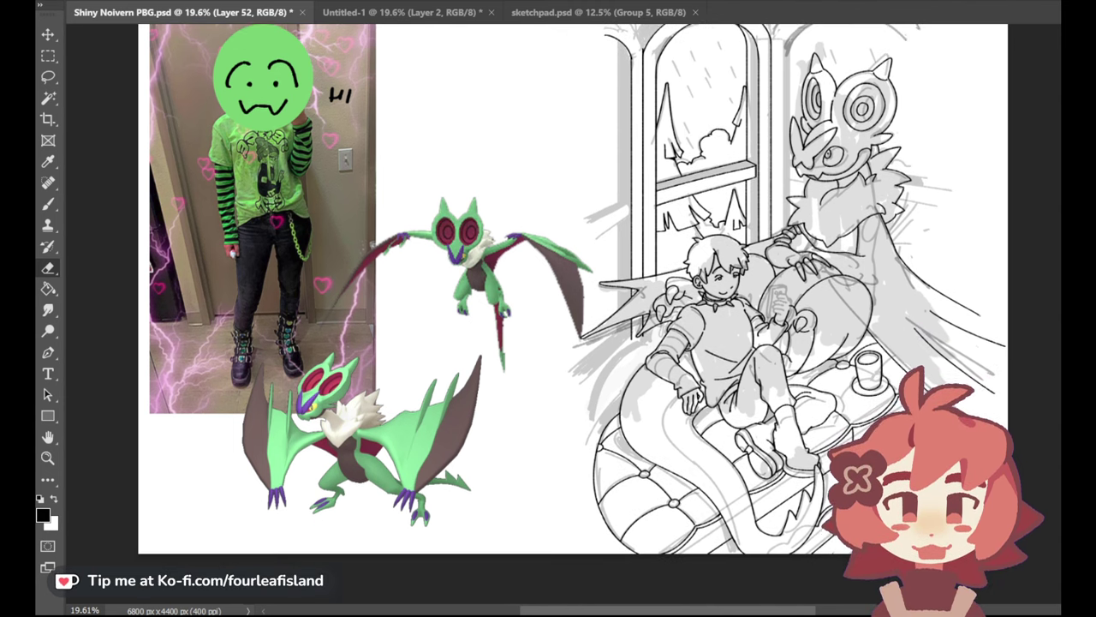
left_click(49, 203)
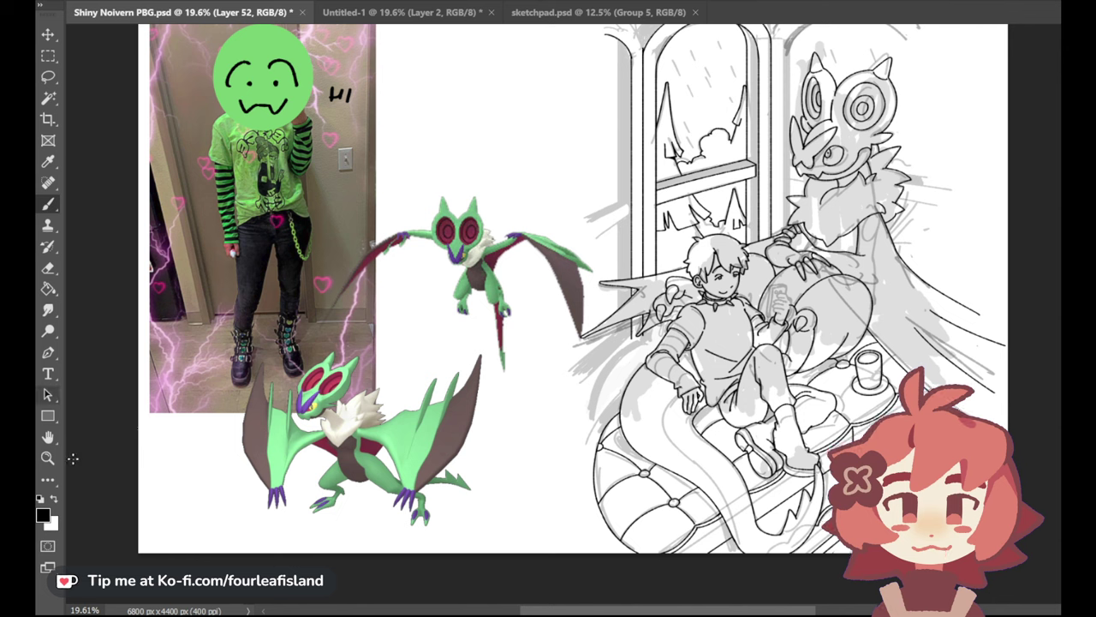
key("z")
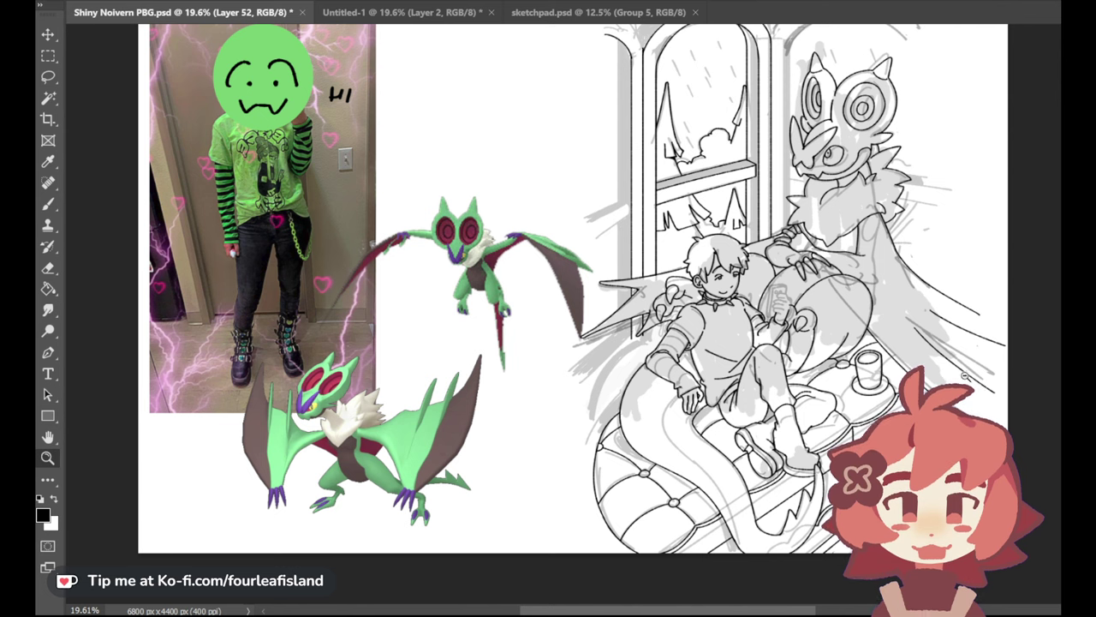
left_click(48, 267)
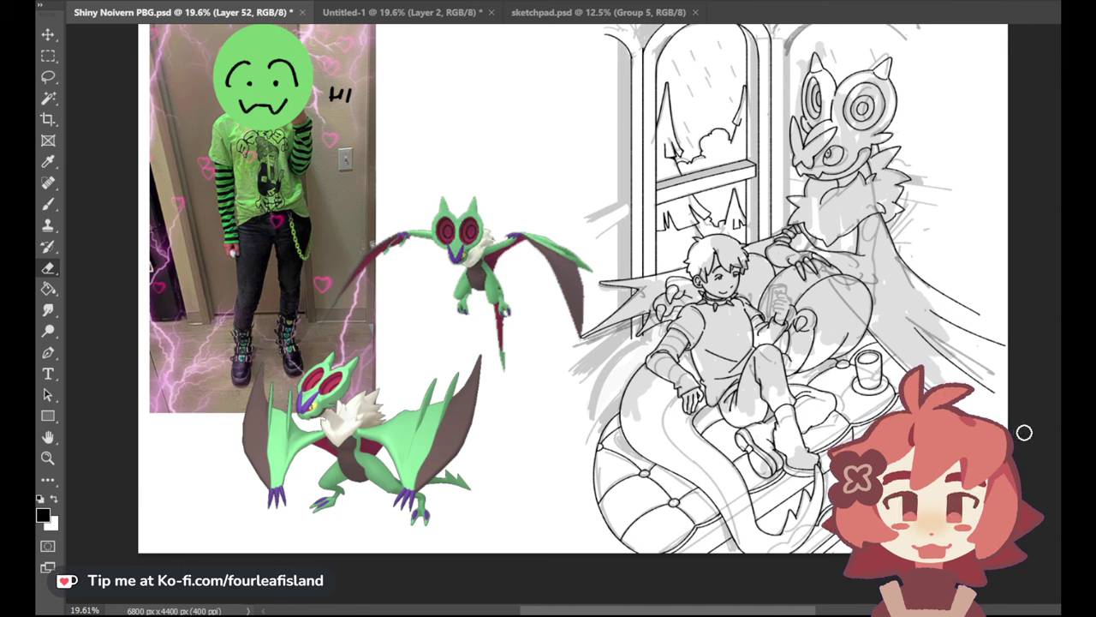
left_click(49, 203)
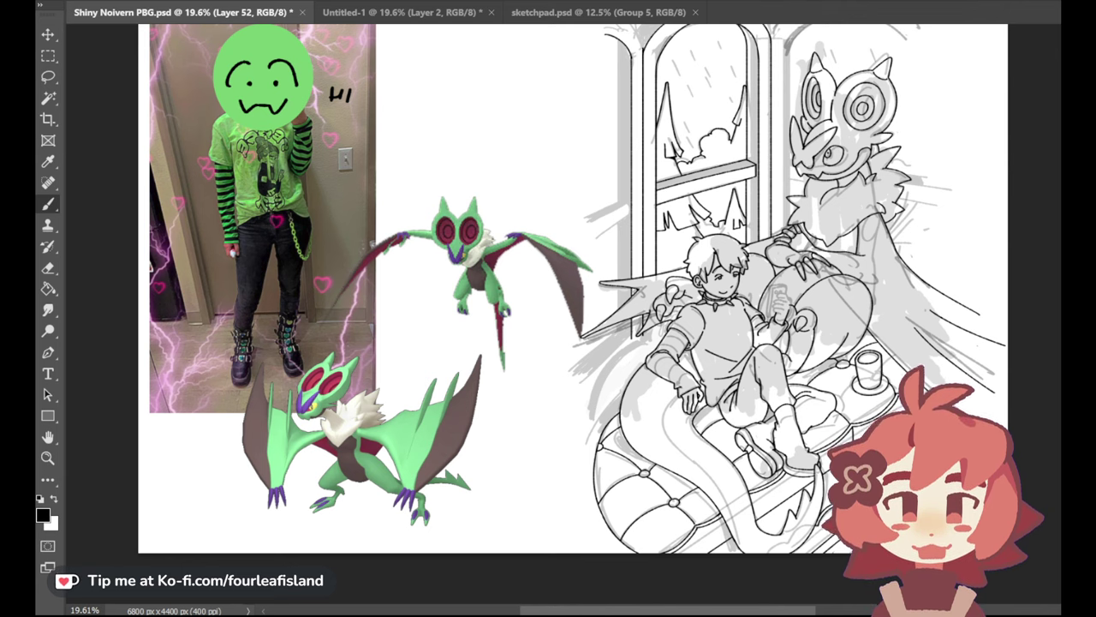
Try to draw a short curved cushion seam from the mug toward the wing edge, erasing the part that crosses the mug
scroll(84, 302, "down", 1)
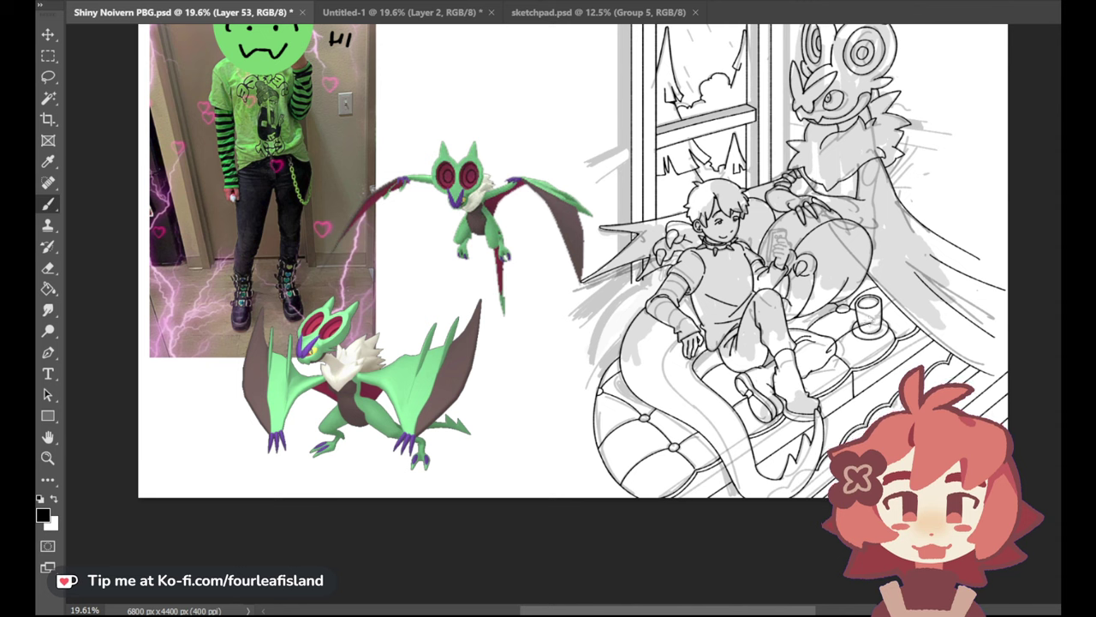
left_click_drag(885, 312, 912, 302)
key("ctrl+z")
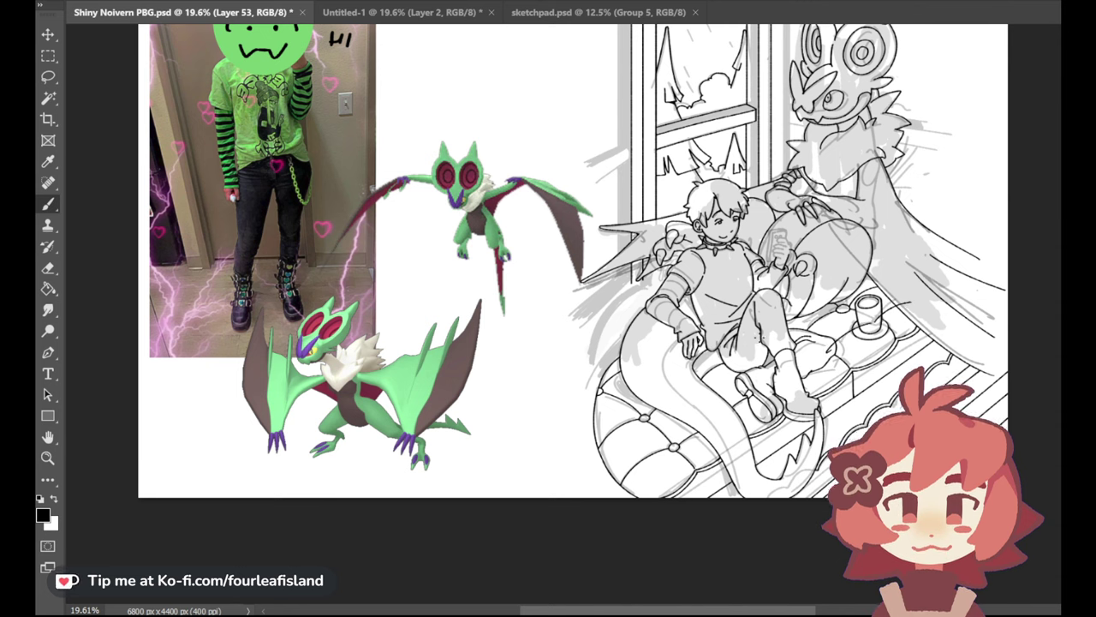
left_click(48, 464)
left_click_drag(916, 351, 944, 355)
left_click(48, 267)
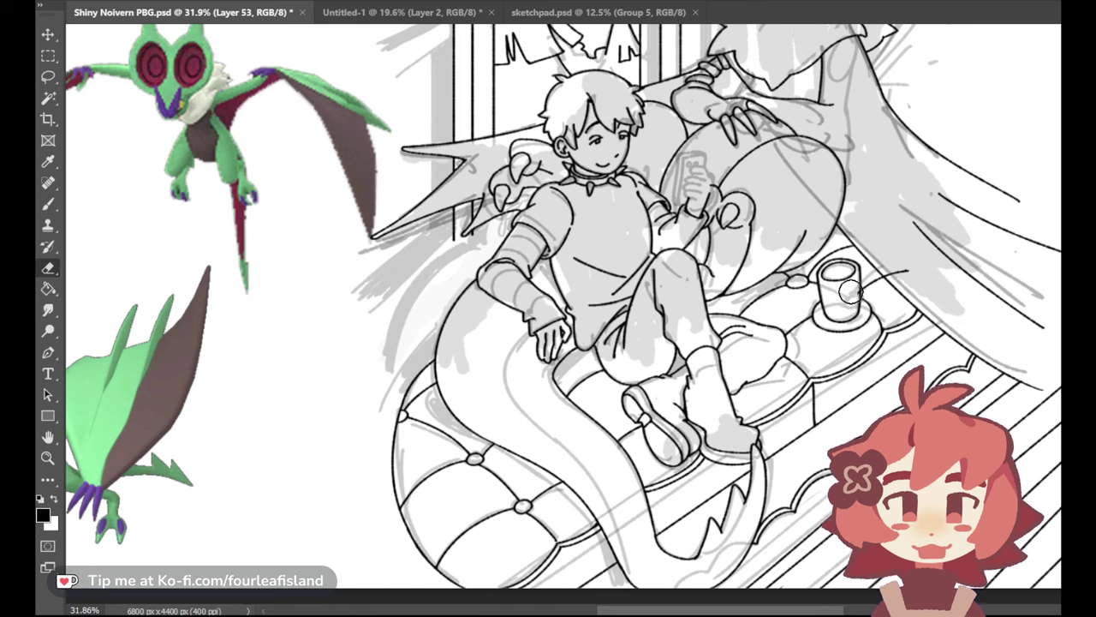
mouse_move(852, 291)
left_mouse_down()
mouse_move(900, 272)
mouse_move(908, 300)
left_mouse_up()
left_click(49, 202)
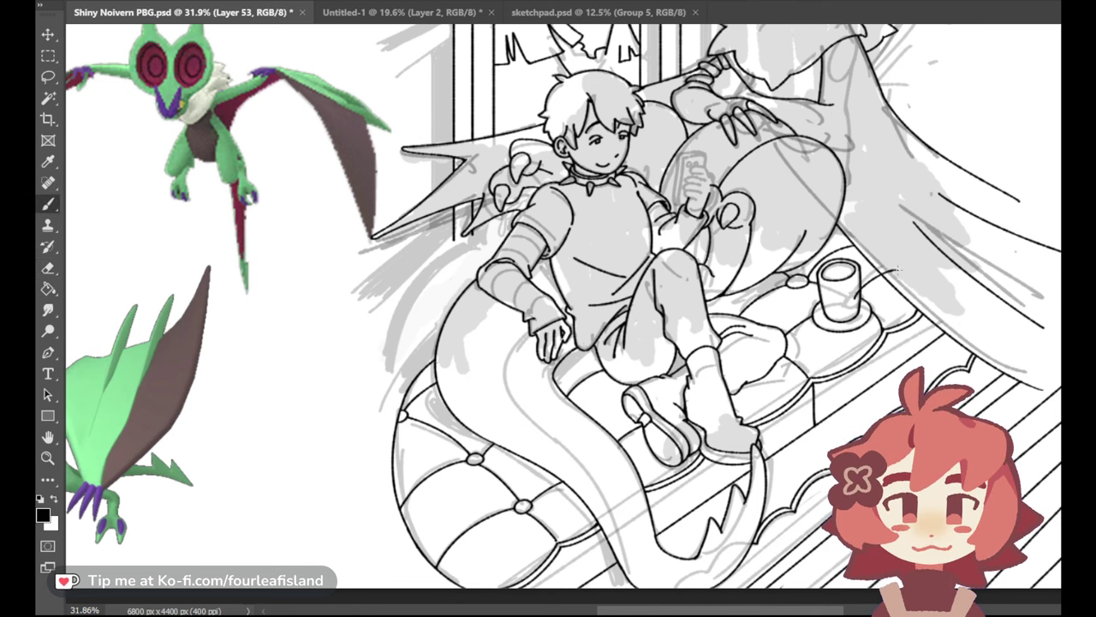
left_click_drag(860, 282, 896, 270)
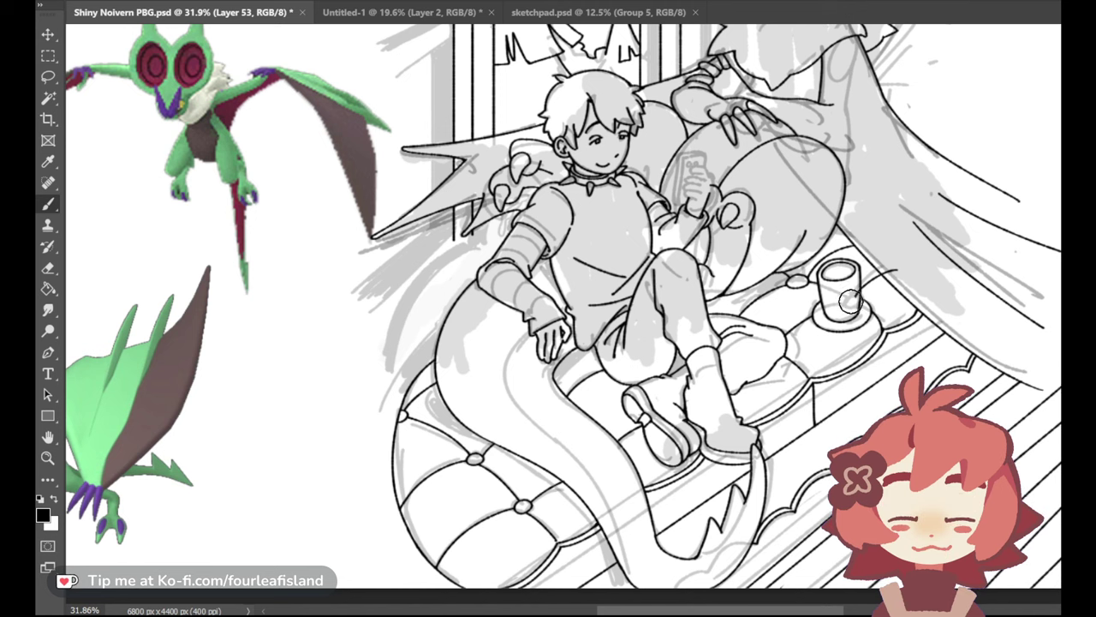
key("ctrl+z")
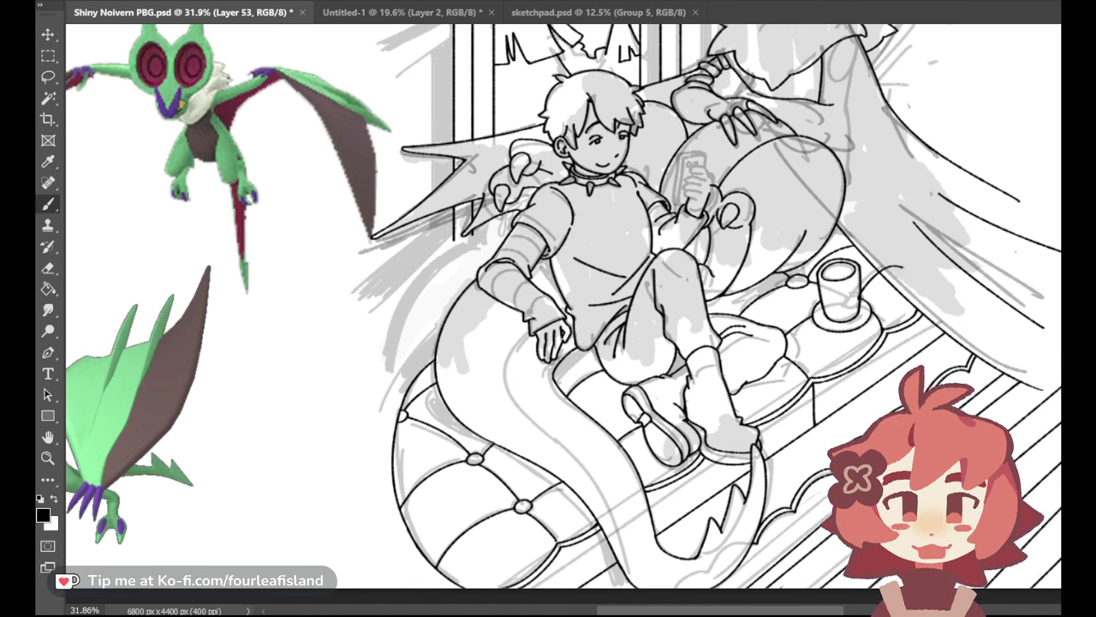
Retry the short seam stroke between the mug and the wing with a smaller brush, undoing each attempt
left_click_drag(861, 282, 903, 268)
key("[")
key("[")
key("[")
left_click_drag(863, 284, 896, 268)
key("ctrl+z")
key("ctrl+z")
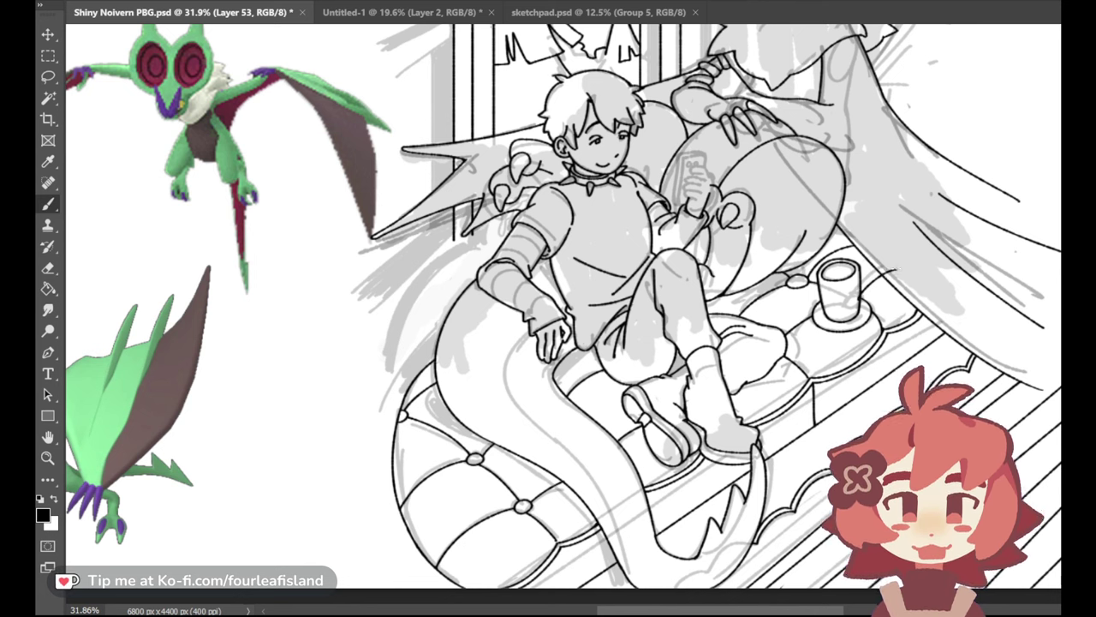
left_click_drag(864, 284, 896, 270)
key("ctrl+z")
key("ctrl+z")
left_click_drag(855, 295, 893, 270)
key("ctrl+z")
key("ctrl+z")
key("ctrl+z")
left_click_drag(857, 296, 908, 269)
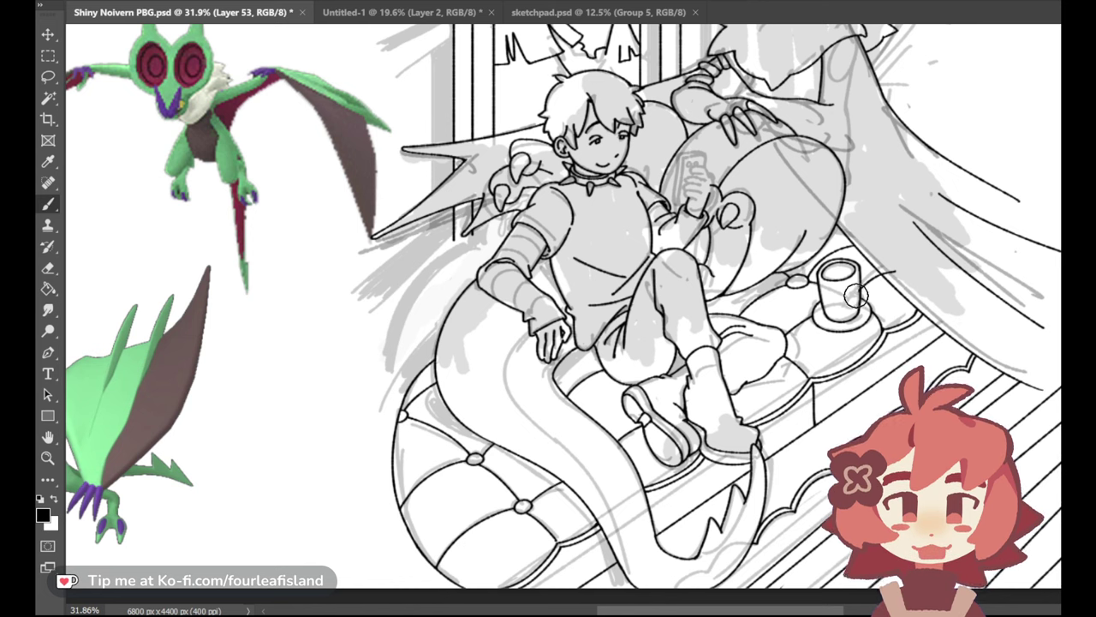
key("ctrl+z")
key("ctrl+z")
left_click_drag(859, 297, 897, 272)
key("ctrl+z")
key("ctrl+z")
key("ctrl+z")
key("ctrl+z")
key("ctrl+z")
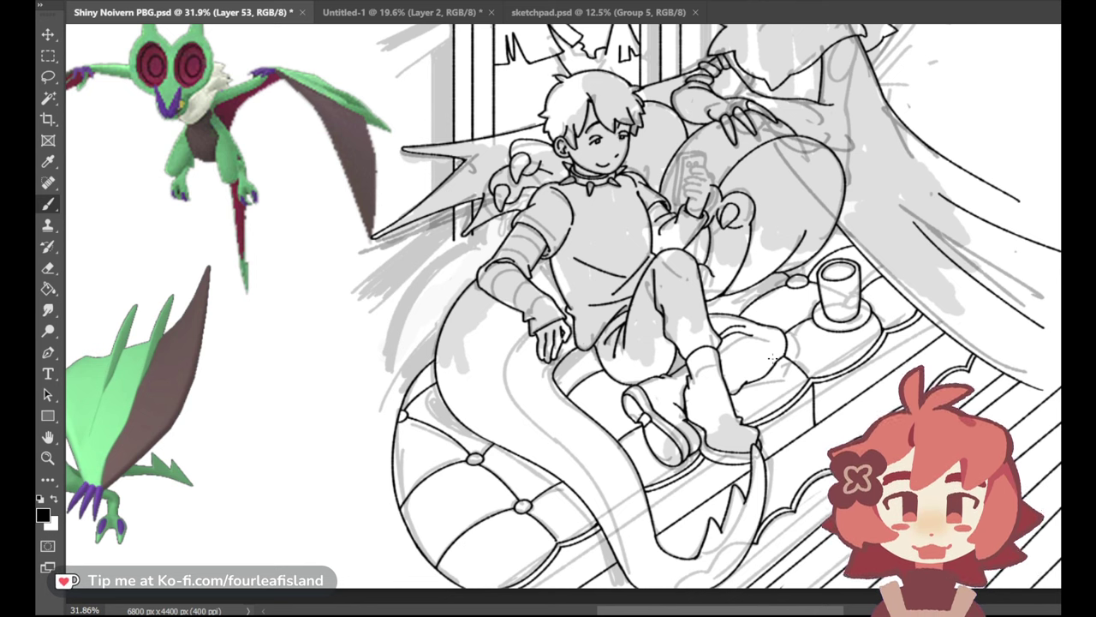
Draw a long diagonal plank line below the scalloped trim and a short cushion edge stroke beside the cloth near the boy's legs
left_click_drag(782, 588, 1061, 385)
left_click(1081, 190)
left_click_drag(801, 378, 788, 360)
scroll(565, 306, "down", 3)
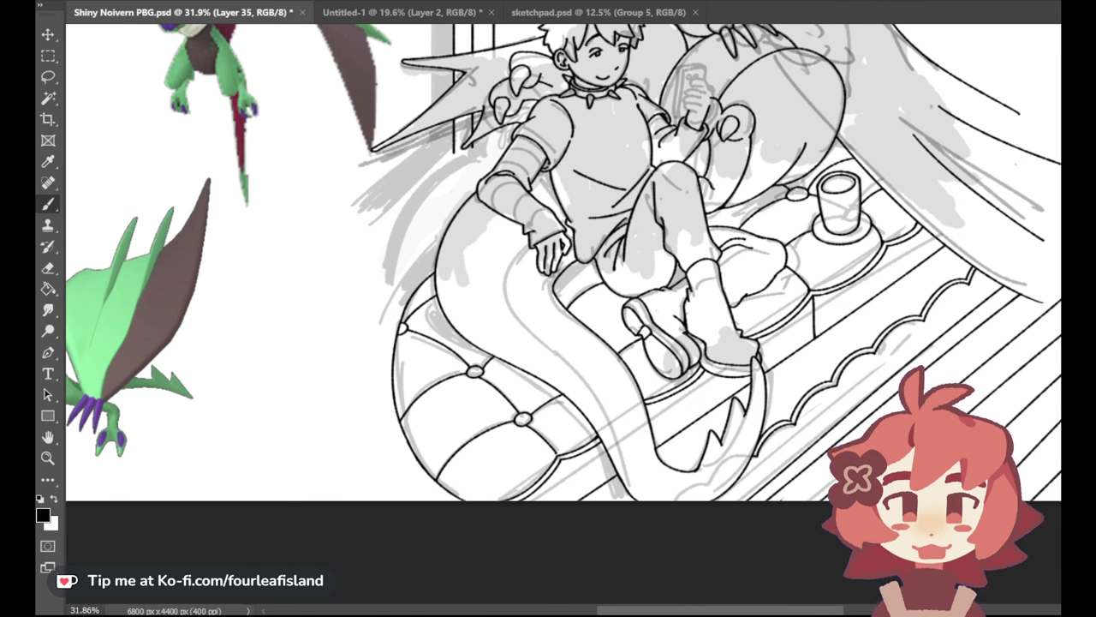
key("ctrl+0")
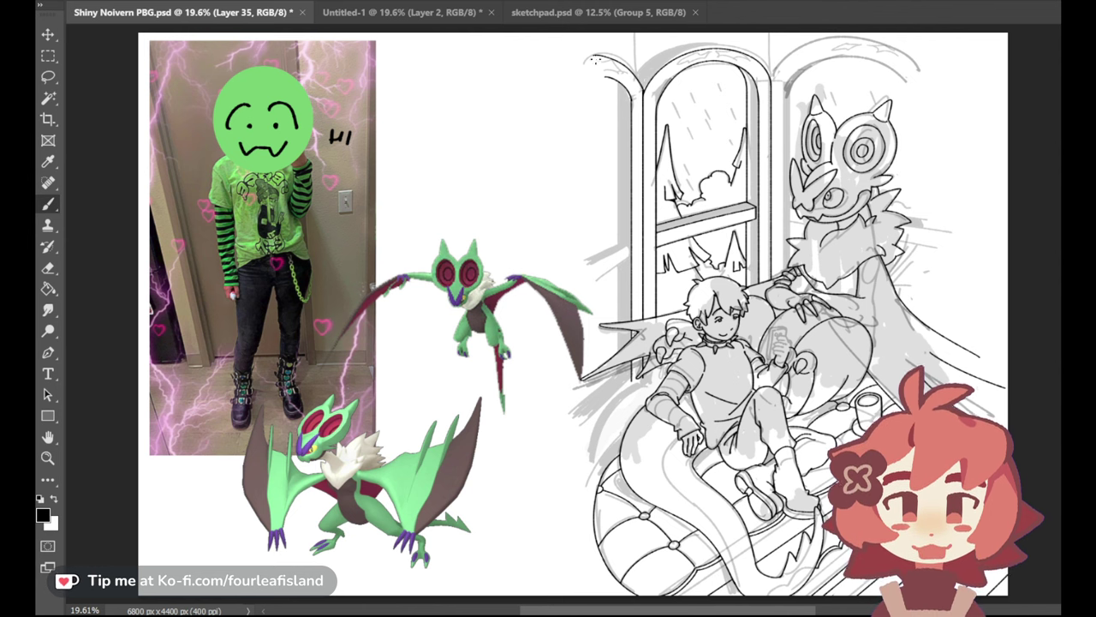
key("z")
left_click_drag(658, 64, 604, 90)
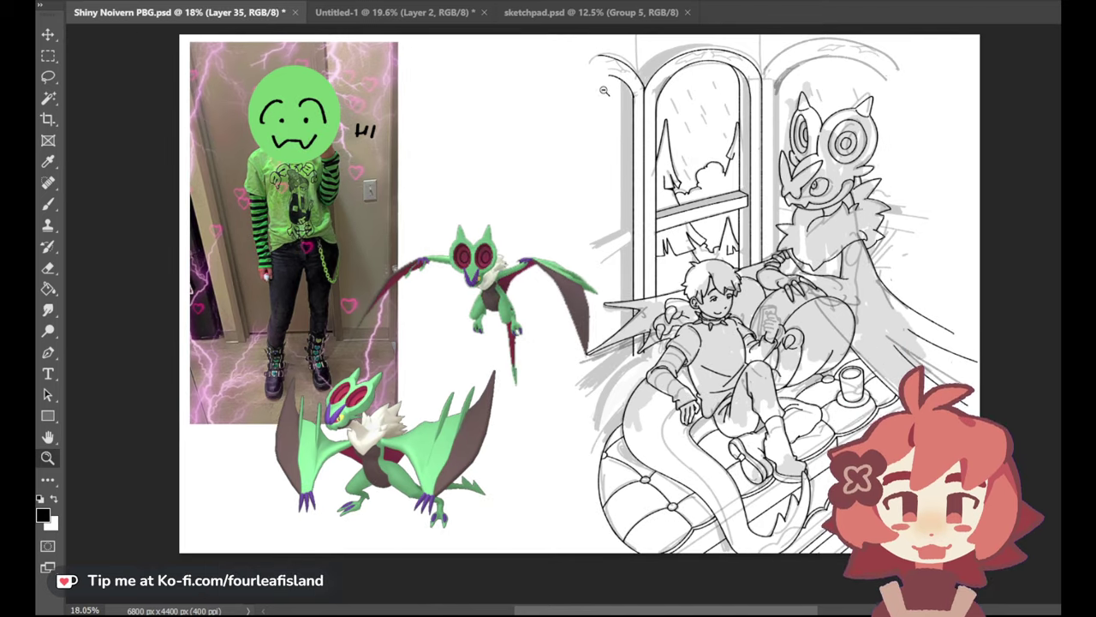
left_click_drag(662, 55, 702, 59)
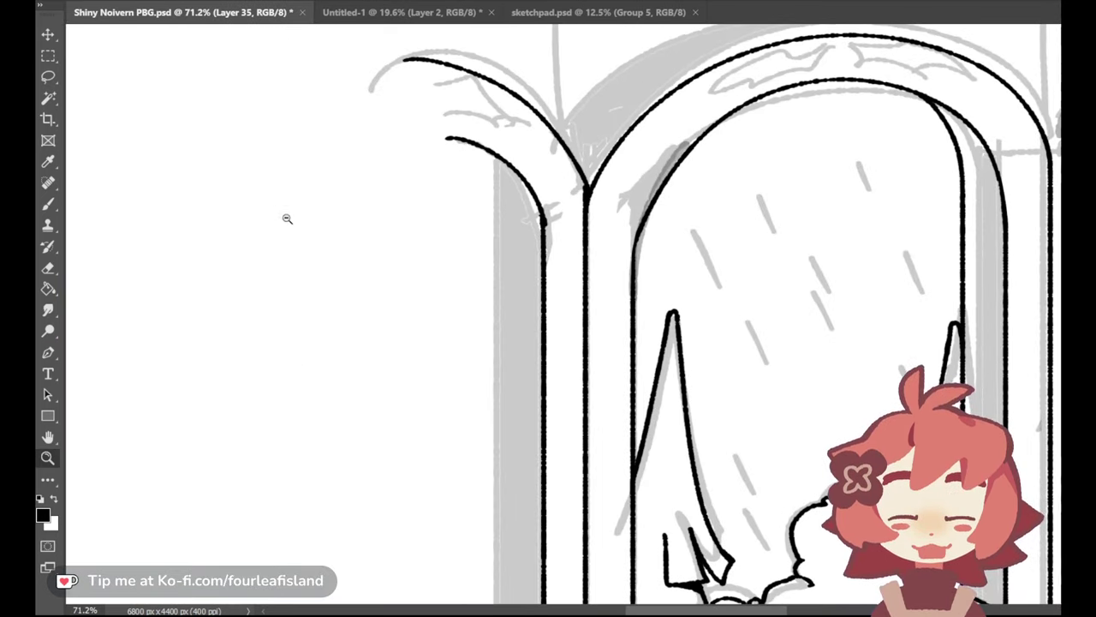
left_click(48, 204)
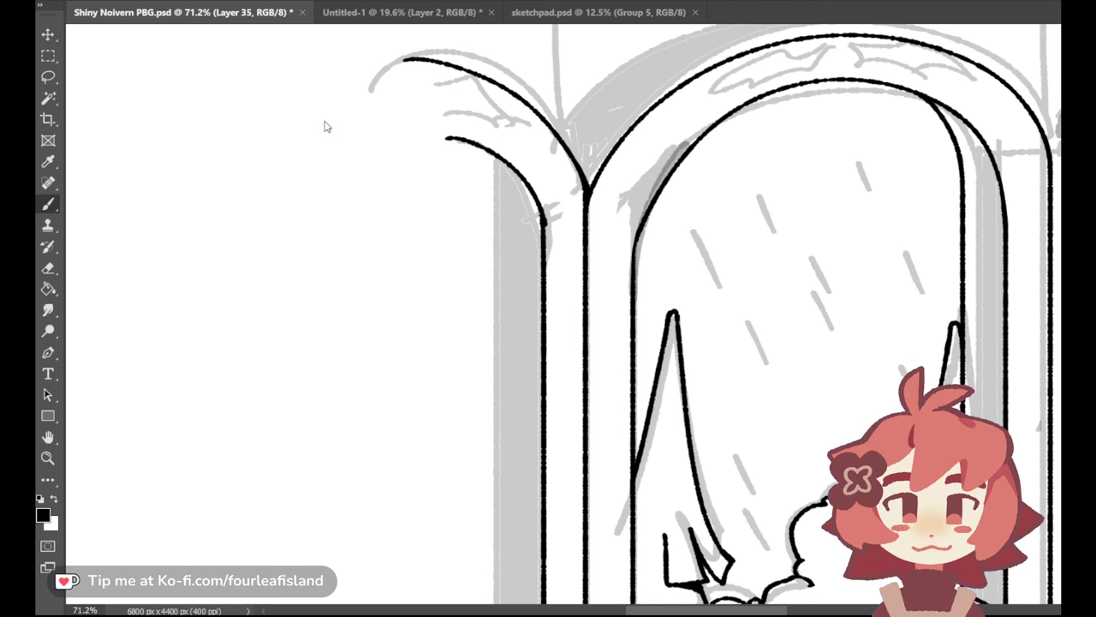
key("ctrl+0")
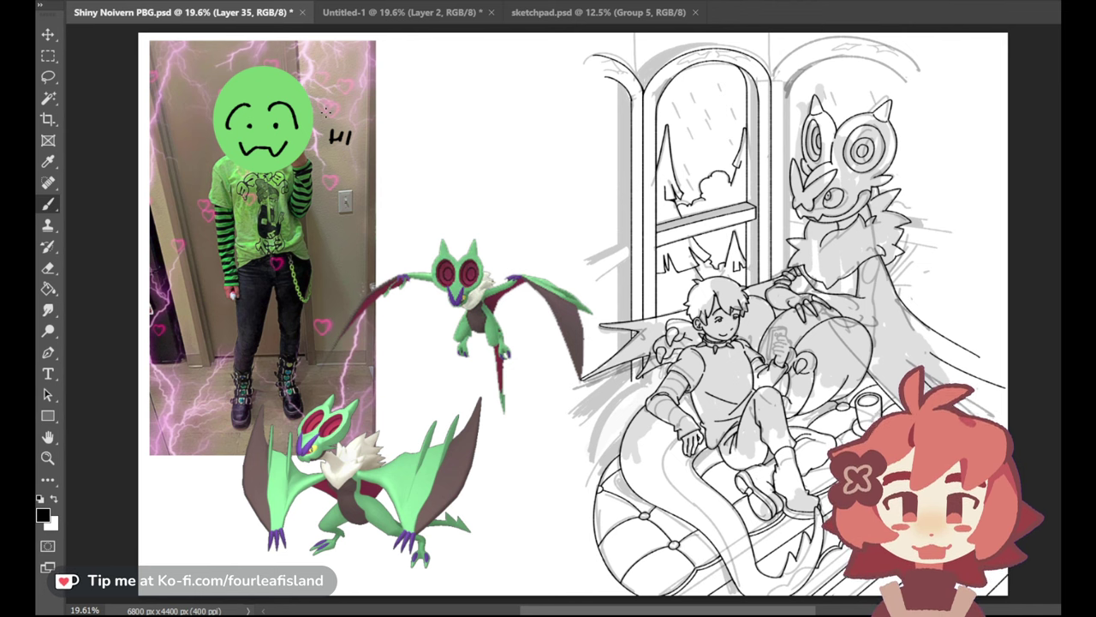
Switch to the Untitled-1 document and handwrite the list number "1)" on a new layer near the canvas's upper-left corner
key("ctrl+shift+Tab")
key("ctrl+shift+Tab")
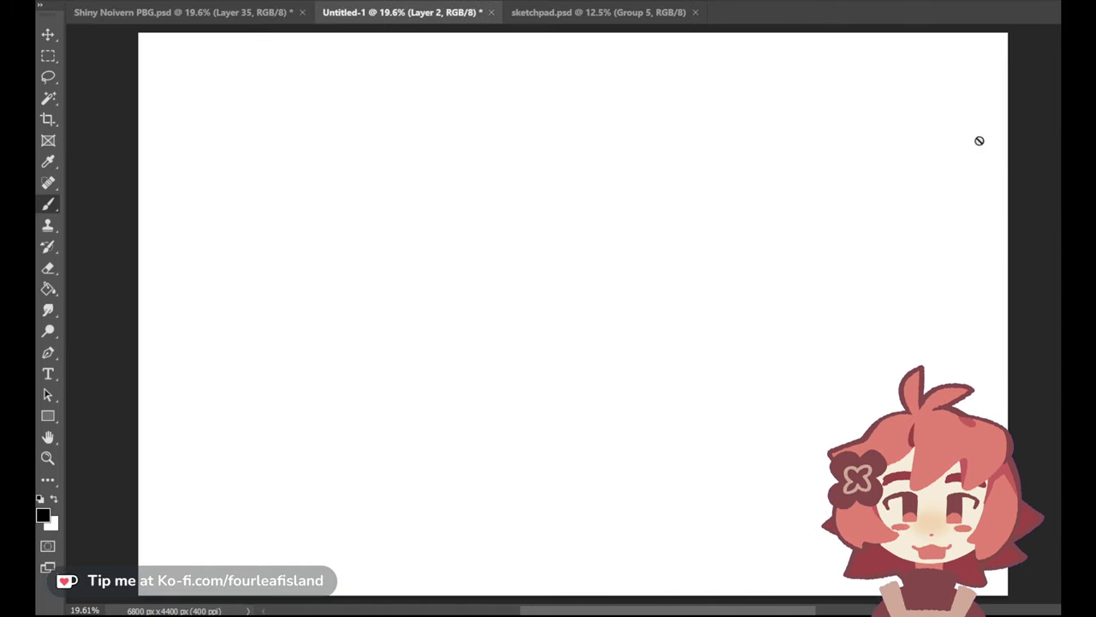
key("ctrl+v")
key("ctrl+z")
left_click_drag(385, 115, 350, 84)
key("ctrl+z")
mouse_move(188, 84)
left_mouse_down()
mouse_move(174, 108)
mouse_move(186, 101)
left_mouse_up()
key("ctrl+z")
key("ctrl+z")
mouse_move(192, 76)
left_mouse_down()
mouse_move(193, 114)
mouse_move(220, 101)
left_mouse_up()
key("ctrl+z")
Handwrite "PROGRAM – OBS" after the list number 1, redoing the last letter until it reads cleanly
mouse_move(213, 85)
left_mouse_down()
mouse_move(248, 86)
mouse_move(255, 99)
left_mouse_up()
left_click_drag(271, 85, 312, 97)
mouse_move(313, 97)
left_mouse_down()
mouse_move(324, 82)
mouse_move(326, 93)
left_mouse_up()
mouse_move(331, 98)
left_mouse_down()
mouse_move(347, 84)
mouse_move(353, 99)
mouse_move(404, 84)
mouse_move(415, 96)
left_mouse_up()
left_click_drag(416, 96, 428, 90)
mouse_move(435, 83)
left_mouse_down()
mouse_move(446, 82)
mouse_move(429, 103)
mouse_move(398, 83)
mouse_move(412, 98)
left_mouse_up()
key("ctrl+z")
key("ctrl+z")
key("ctrl+z")
key("ctrl+z")
key("ctrl+z")
key("ctrl+z")
mouse_move(412, 83)
left_mouse_down()
mouse_move(414, 98)
mouse_move(436, 98)
left_mouse_up()
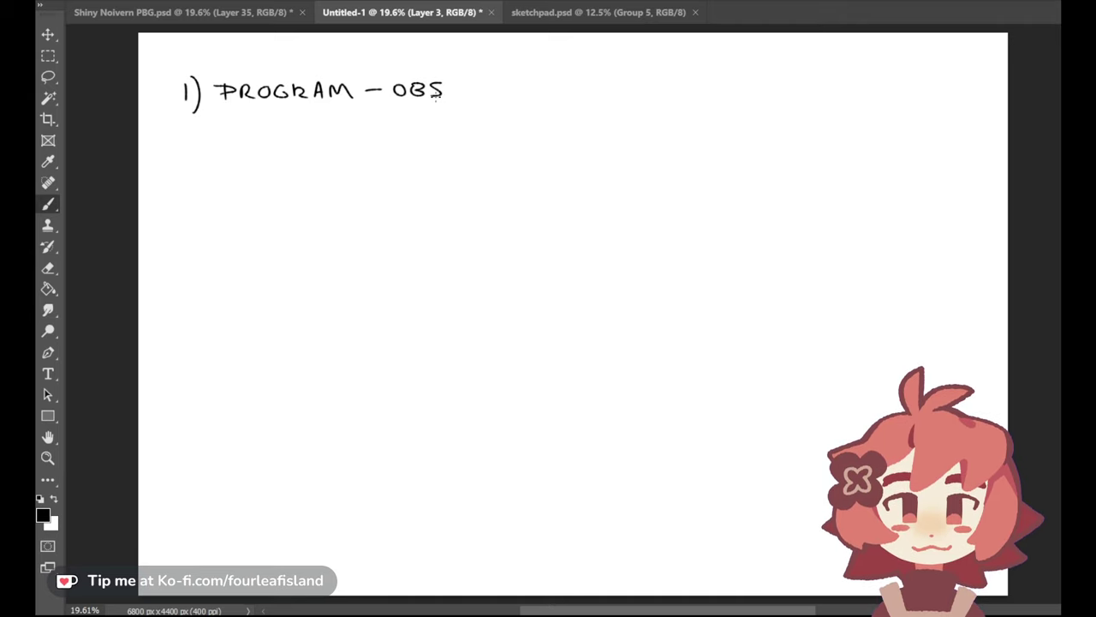
Handwrite the second list entry, "2) MIC – USB RØDE MIC", below the first
left_click_drag(183, 139, 194, 152)
key("ctrl+z")
key("ctrl+z")
key("ctrl+z")
left_click_drag(198, 135, 197, 159)
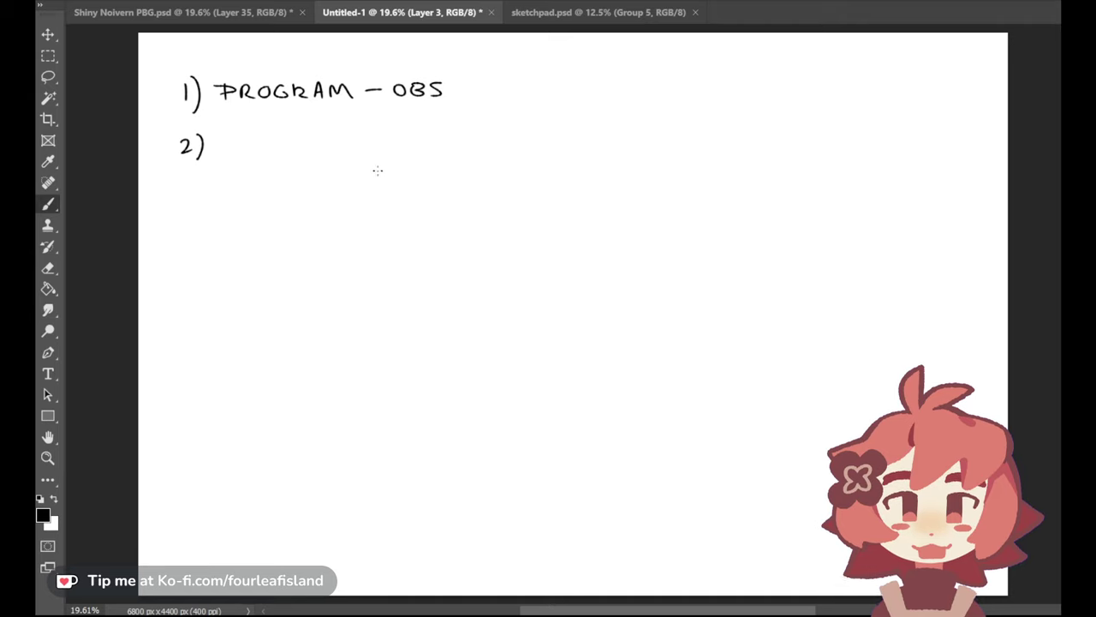
left_click_drag(217, 152, 268, 148)
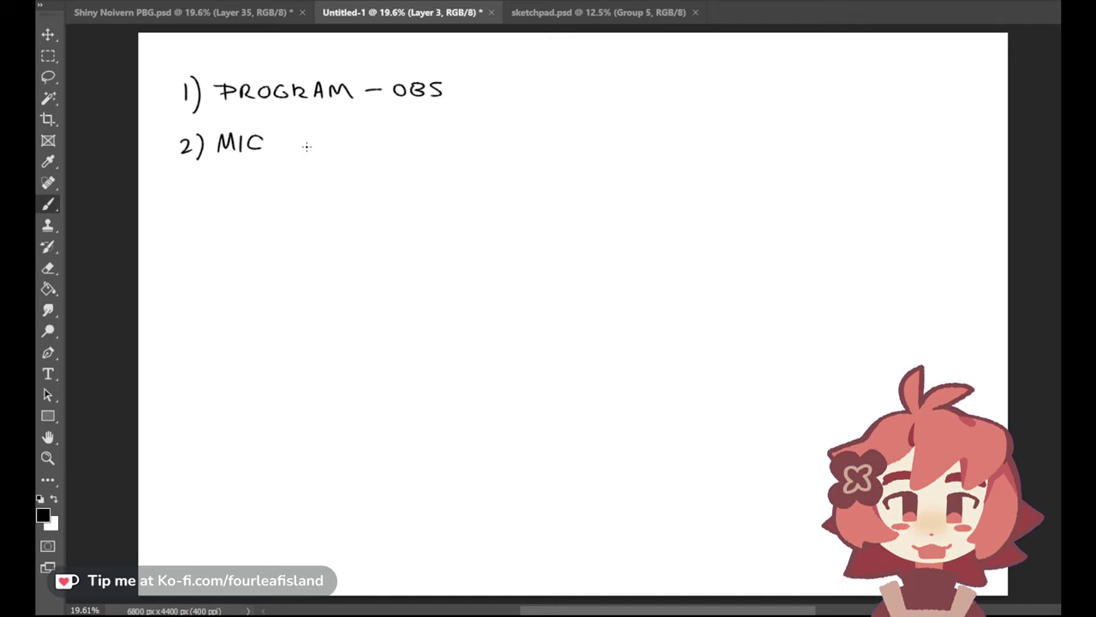
mouse_move(277, 143)
left_mouse_down()
mouse_move(306, 146)
mouse_move(320, 132)
mouse_move(325, 152)
left_mouse_up()
mouse_move(341, 132)
left_mouse_down()
mouse_move(341, 154)
mouse_move(420, 140)
mouse_move(387, 156)
left_mouse_up()
mouse_move(425, 125)
left_mouse_down()
mouse_move(425, 145)
mouse_move(438, 125)
left_mouse_up()
left_click_drag(425, 136, 477, 147)
left_click_drag(495, 131, 494, 147)
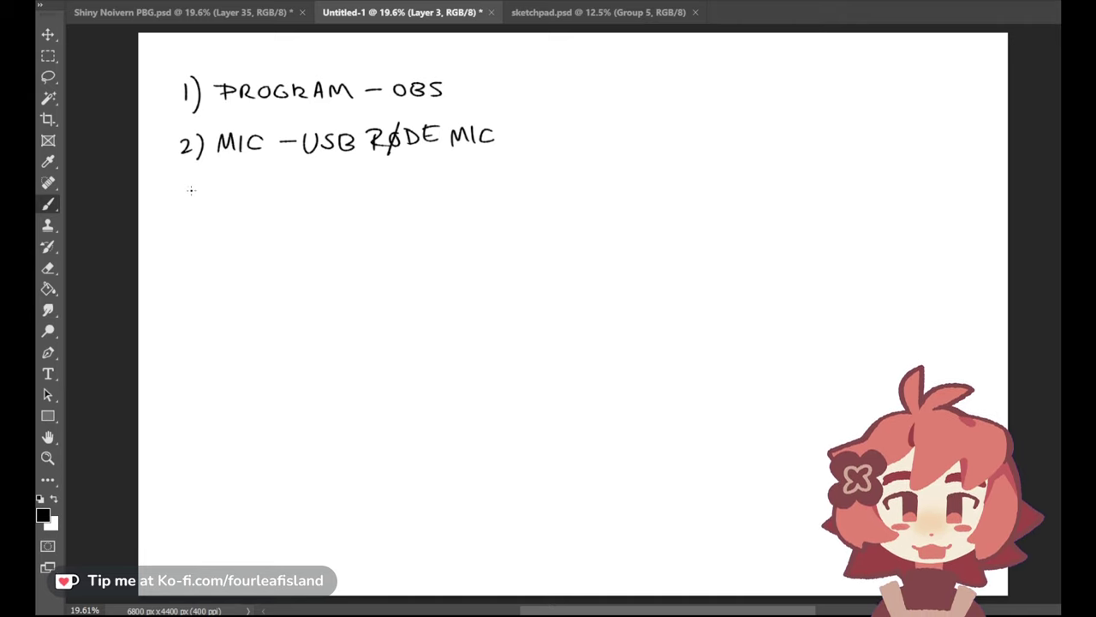
Handwrite the third list entry, "3) WHAT? (ART)", and undo the extra bracket started after it
mouse_move(179, 188)
left_mouse_down()
mouse_move(178, 211)
mouse_move(230, 202)
mouse_move(248, 181)
mouse_move(258, 195)
left_mouse_up()
key("ctrl+z")
mouse_move(255, 182)
left_mouse_down()
mouse_move(257, 204)
mouse_move(274, 202)
mouse_move(288, 181)
left_mouse_up()
mouse_move(279, 182)
left_mouse_down()
mouse_move(279, 204)
mouse_move(301, 197)
mouse_move(243, 195)
left_mouse_up()
left_click(302, 203)
key("ctrl+z")
key("ctrl+z")
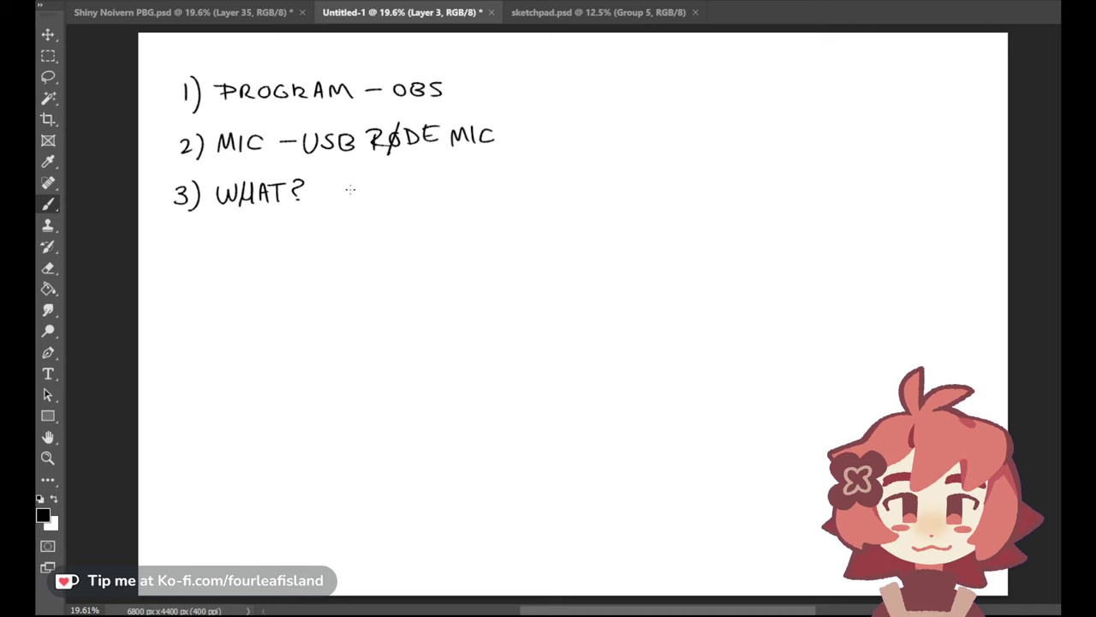
left_click_drag(330, 179, 326, 202)
mouse_move(335, 201)
left_mouse_down()
mouse_move(385, 182)
mouse_move(416, 198)
left_mouse_up()
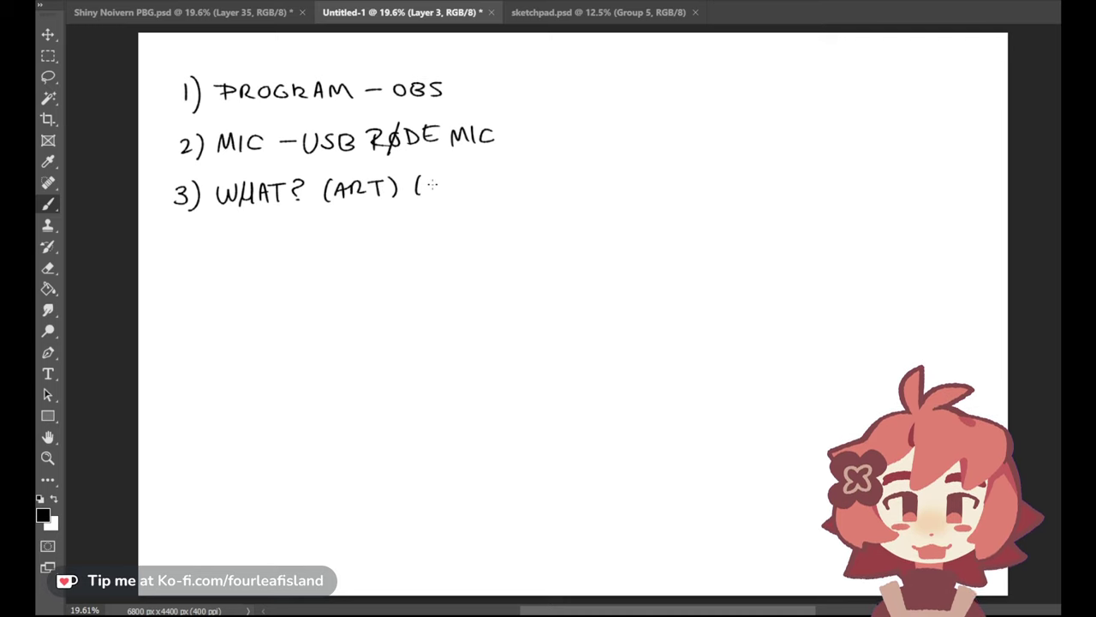
key("ctrl+z")
left_click_drag(418, 177, 416, 197)
key("ctrl+z")
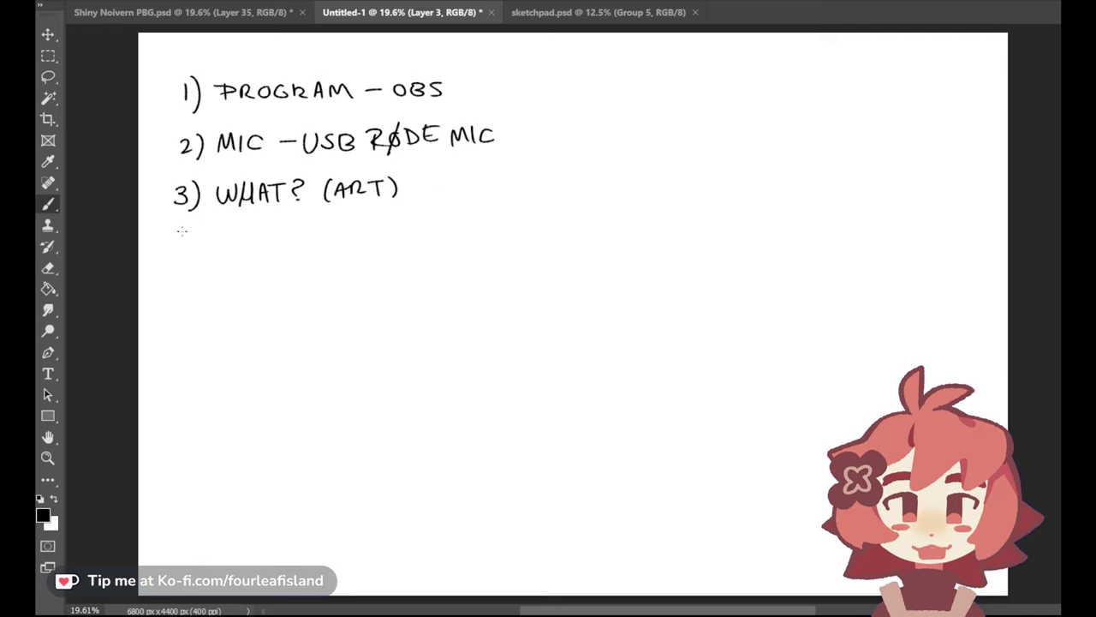
mouse_move(183, 236)
left_mouse_down()
mouse_move(198, 248)
mouse_move(185, 264)
mouse_move(201, 265)
left_mouse_up()
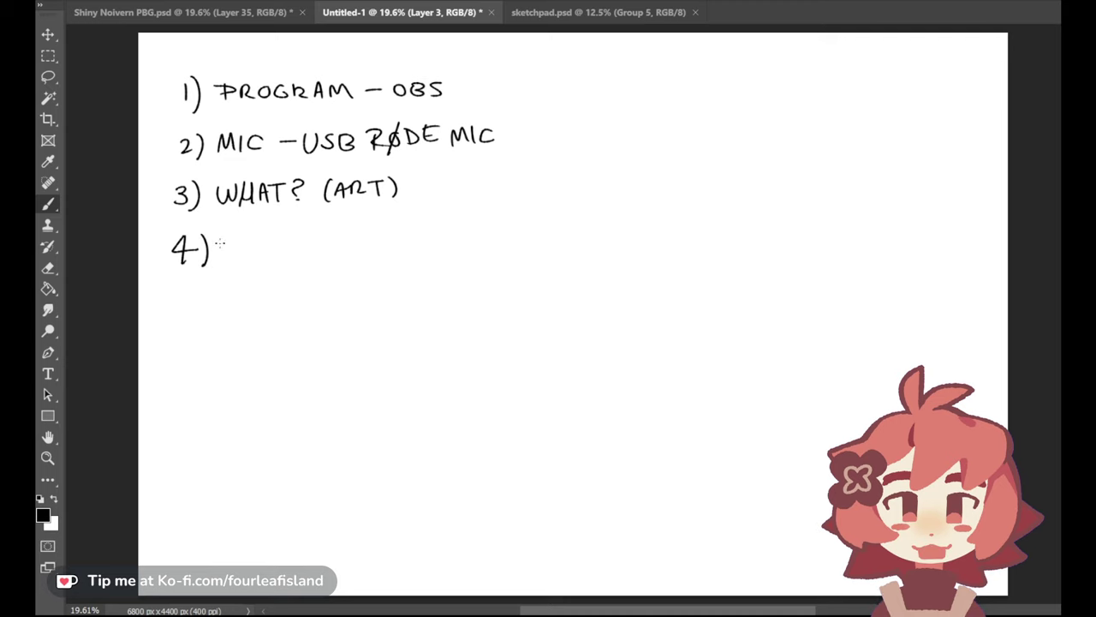
key("ctrl+z")
key("ctrl+z")
key("ctrl+z")
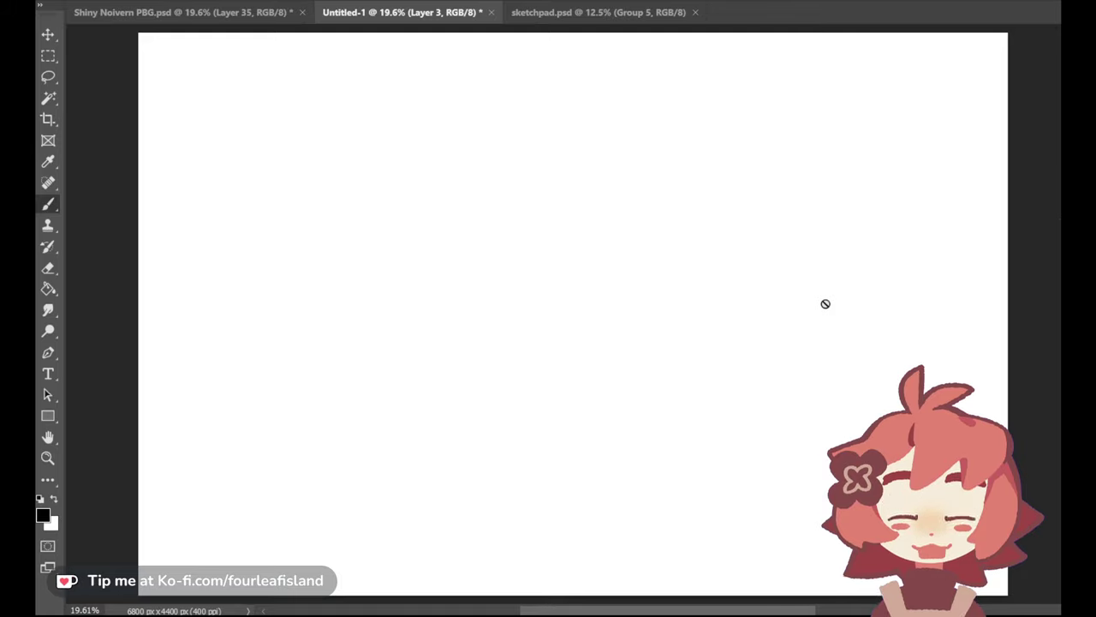
scroll(826, 304, "up", 5)
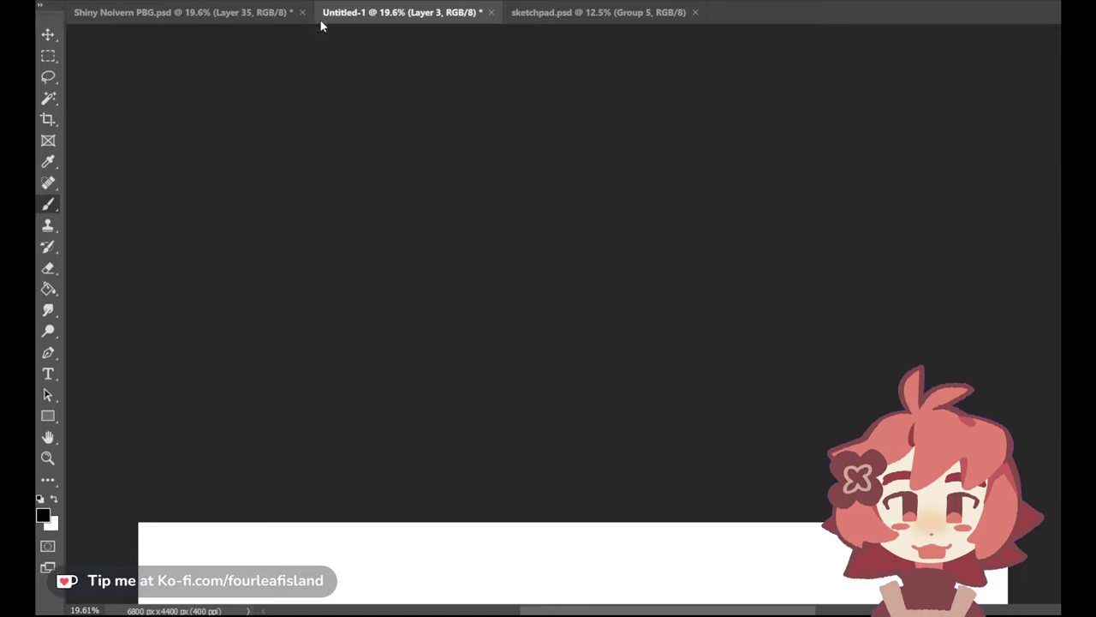
scroll(337, 104, "down", 5)
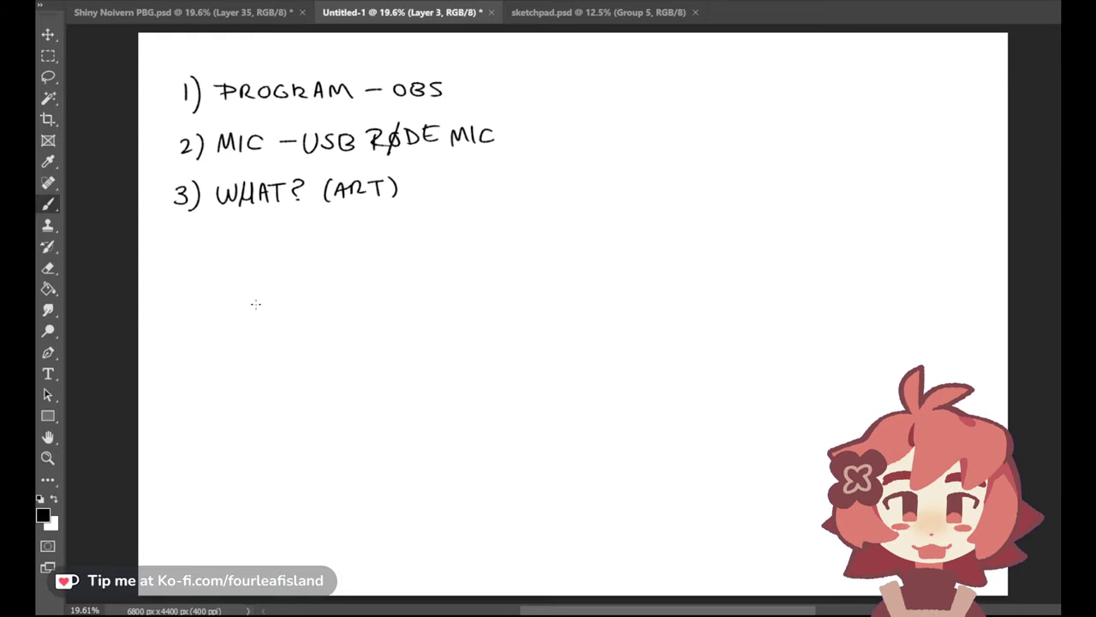
Handwrite the fourth list entry, "4) VEADOTUBE", below the third
mouse_move(183, 229)
left_mouse_down()
mouse_move(197, 249)
mouse_move(183, 262)
left_mouse_up()
mouse_move(195, 232)
left_mouse_down()
mouse_move(198, 269)
mouse_move(224, 257)
mouse_move(231, 233)
mouse_move(249, 246)
left_mouse_up()
mouse_move(237, 239)
left_mouse_down()
mouse_move(256, 239)
mouse_move(257, 255)
left_mouse_up()
mouse_move(256, 238)
left_mouse_down()
mouse_move(257, 256)
mouse_move(264, 232)
mouse_move(273, 250)
left_mouse_up()
key("ctrl+z")
key("ctrl+z")
mouse_move(261, 245)
left_mouse_down()
mouse_move(284, 249)
mouse_move(277, 255)
mouse_move(314, 231)
mouse_move(347, 231)
mouse_move(336, 251)
mouse_move(363, 231)
mouse_move(370, 246)
mouse_move(411, 246)
mouse_move(411, 227)
mouse_move(440, 249)
left_mouse_up()
key("ctrl+z")
key("ctrl+z")
Add "(PNGTUBER)" after VEADOTUBE and hide the layer holding the handwritten list
left_click_drag(454, 225, 454, 236)
left_click_drag(467, 243, 478, 224)
mouse_move(492, 225)
left_mouse_down()
mouse_move(485, 237)
mouse_move(505, 238)
left_mouse_up()
mouse_move(513, 225)
left_mouse_down()
mouse_move(526, 225)
mouse_move(521, 241)
left_mouse_up()
left_click_drag(529, 226, 546, 240)
mouse_move(545, 224)
left_mouse_down()
mouse_move(547, 240)
mouse_move(569, 231)
left_mouse_up()
mouse_move(575, 224)
left_mouse_down()
mouse_move(576, 240)
mouse_move(590, 240)
left_mouse_up()
left_click_drag(594, 219, 598, 244)
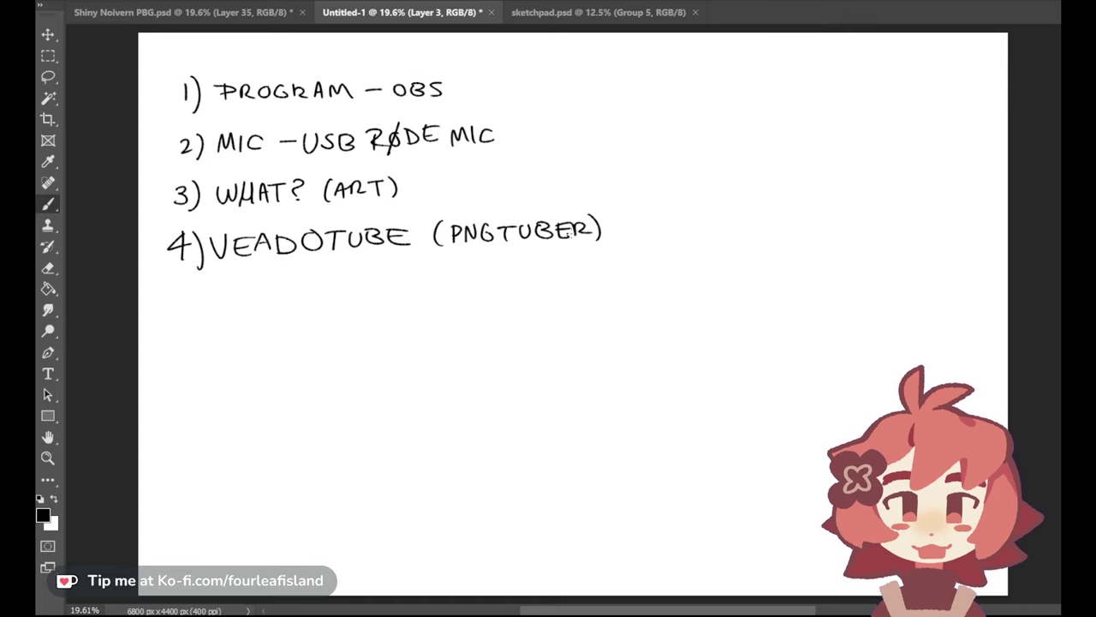
left_click(1062, 111)
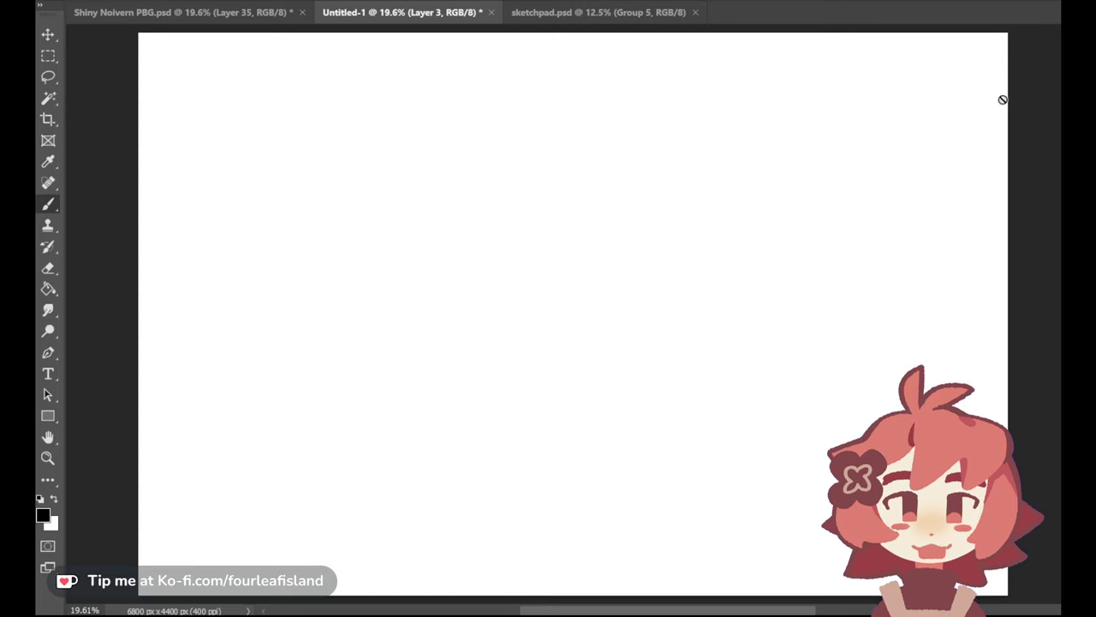
Switch to the Shiny Noivern PBG.psd document and add a new empty layer
left_click(621, 18)
left_click(183, 16)
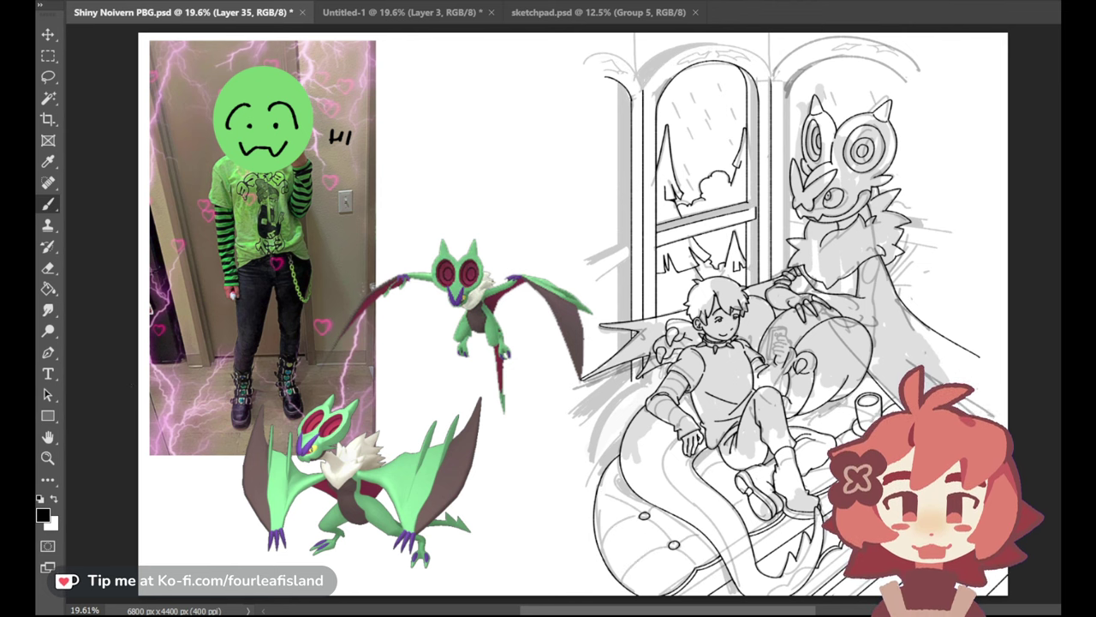
key("ctrl+shift+alt+n")
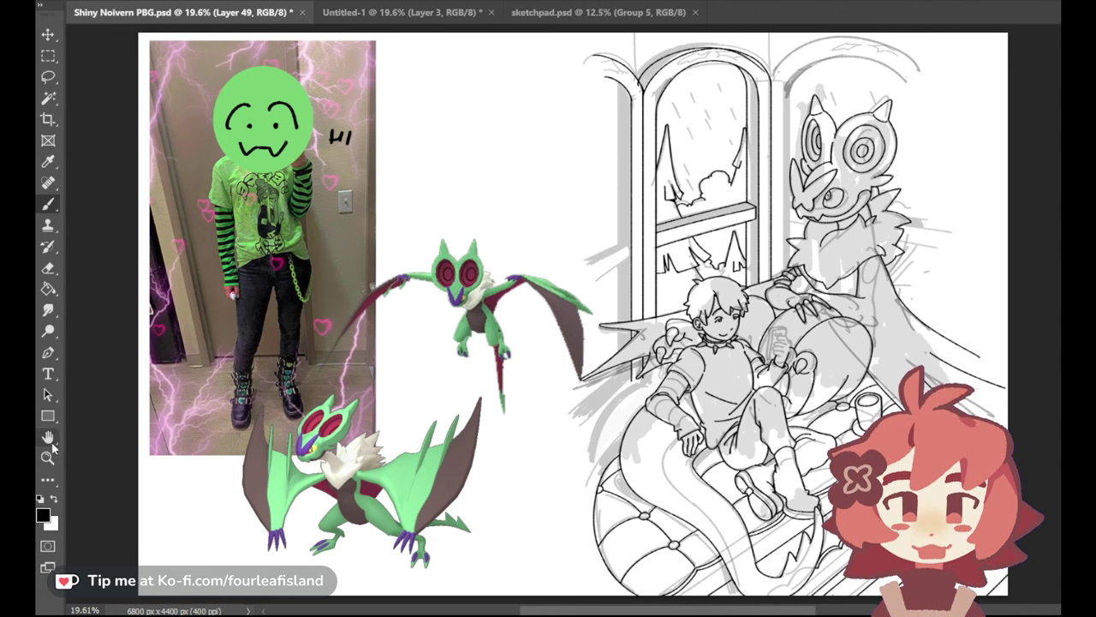
Examine the inked line art closely, from the window arches down past both figures to the tufted seat
key("z")
left_click_drag(769, 43, 831, 45)
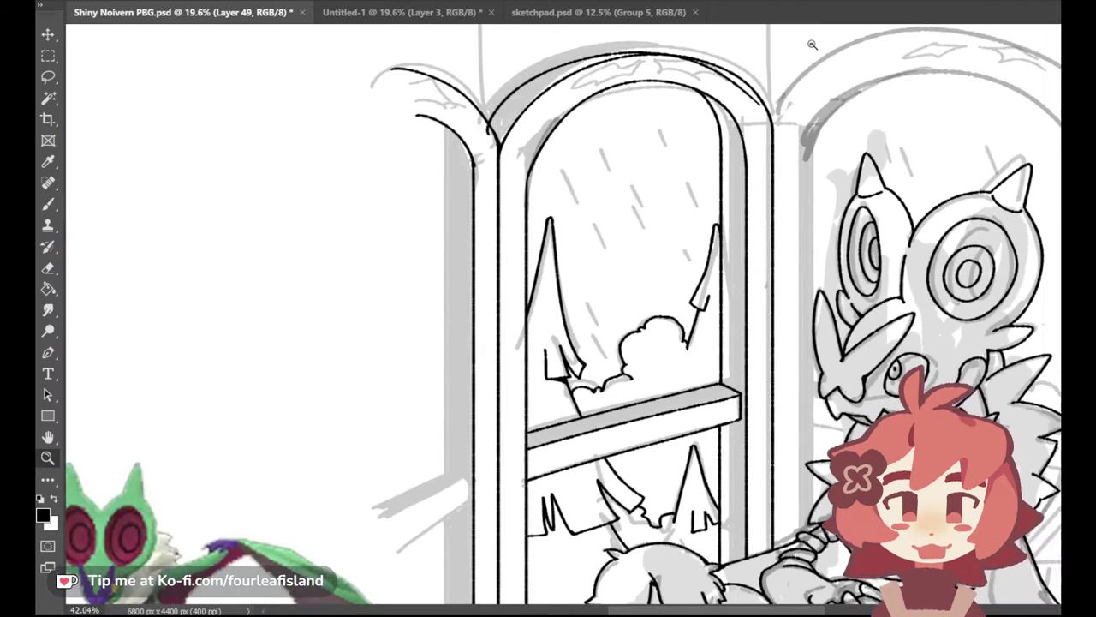
left_click(54, 268)
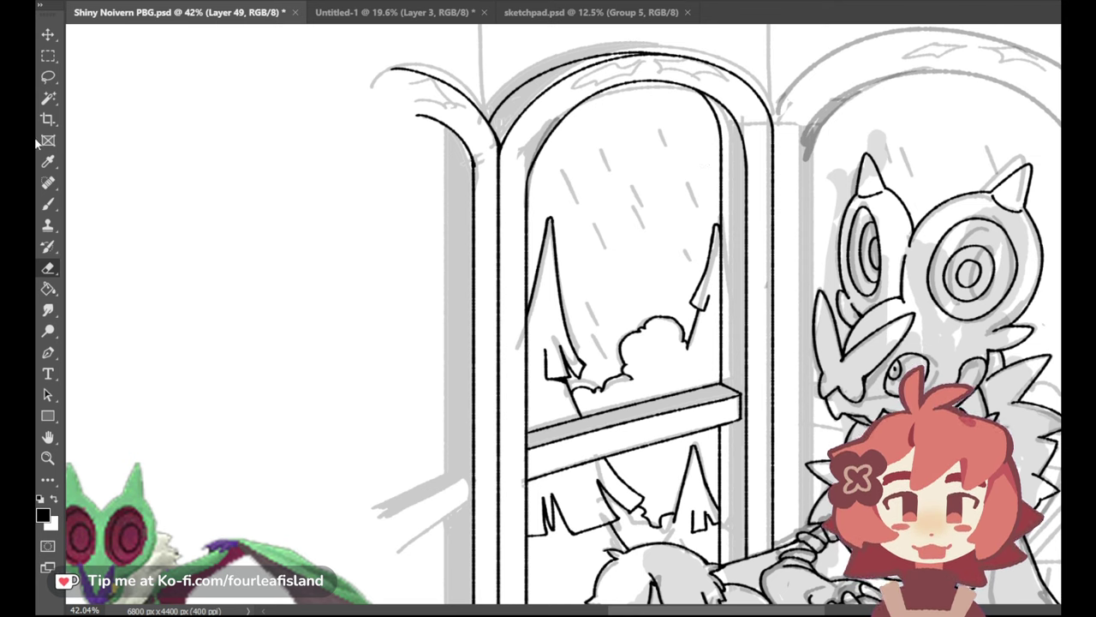
left_click(48, 203)
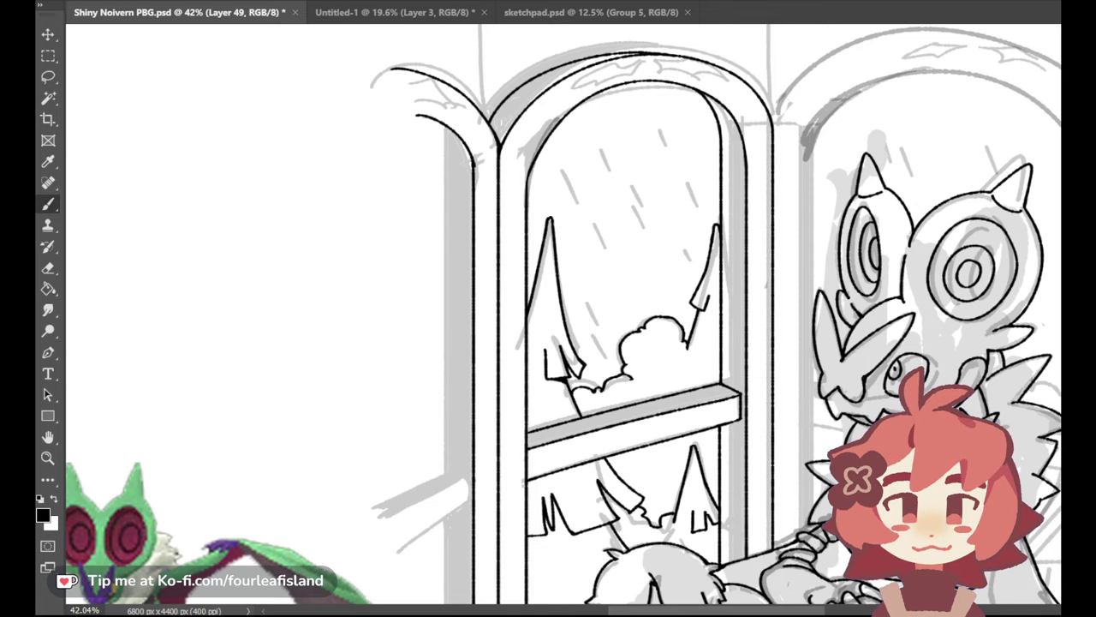
scroll(563, 314, "down", 8)
scroll(563, 314, "up", 9)
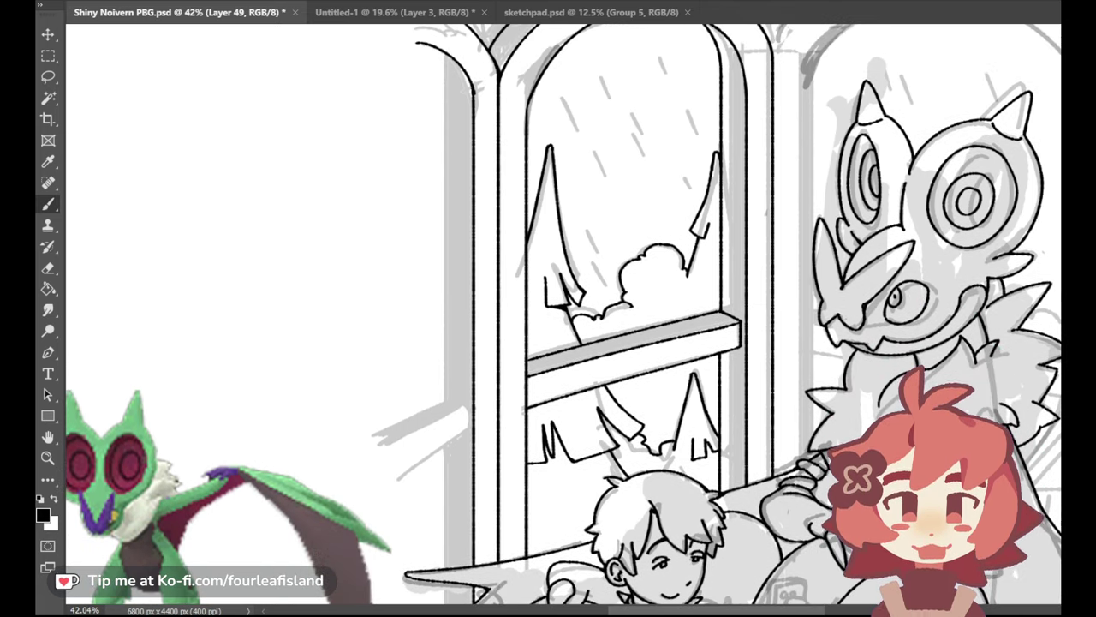
scroll(564, 314, "down", 5)
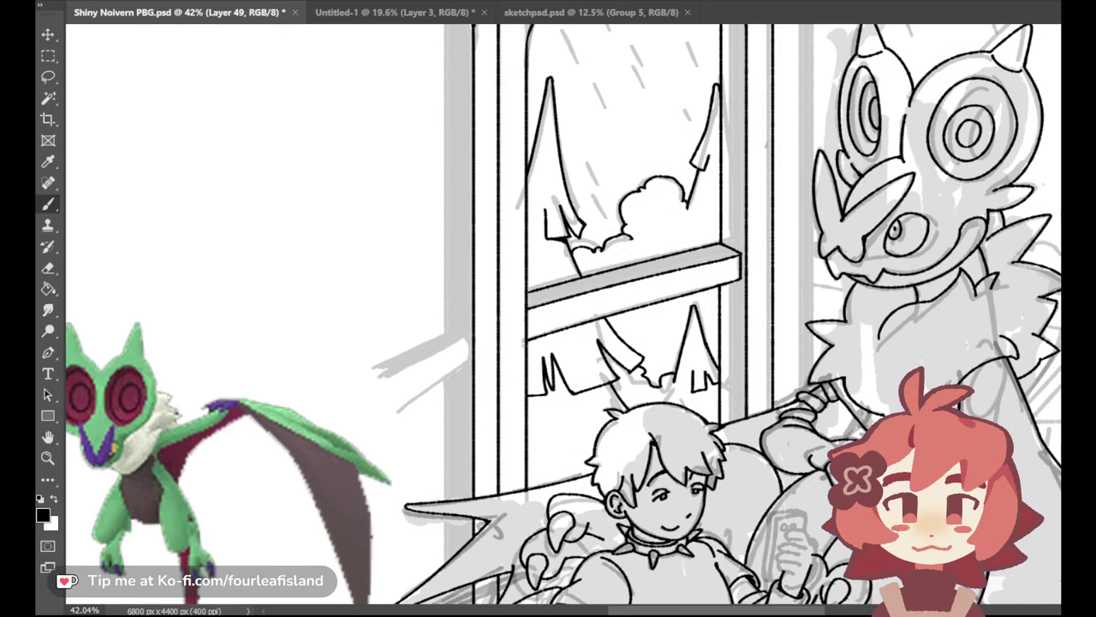
scroll(563, 314, "down", 2)
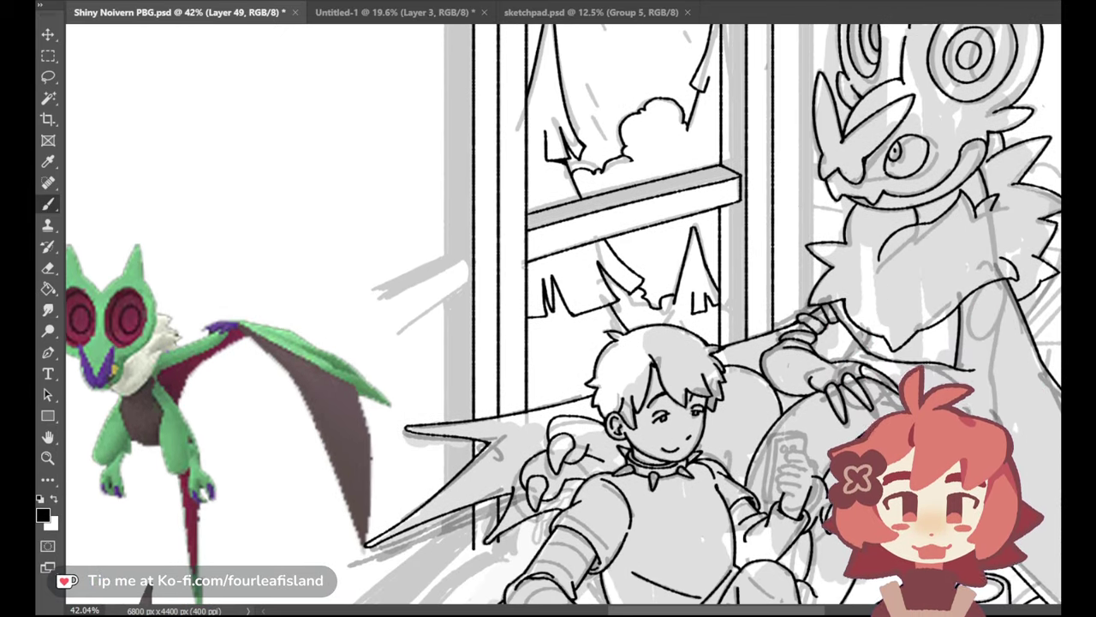
scroll(564, 315, "down", 8)
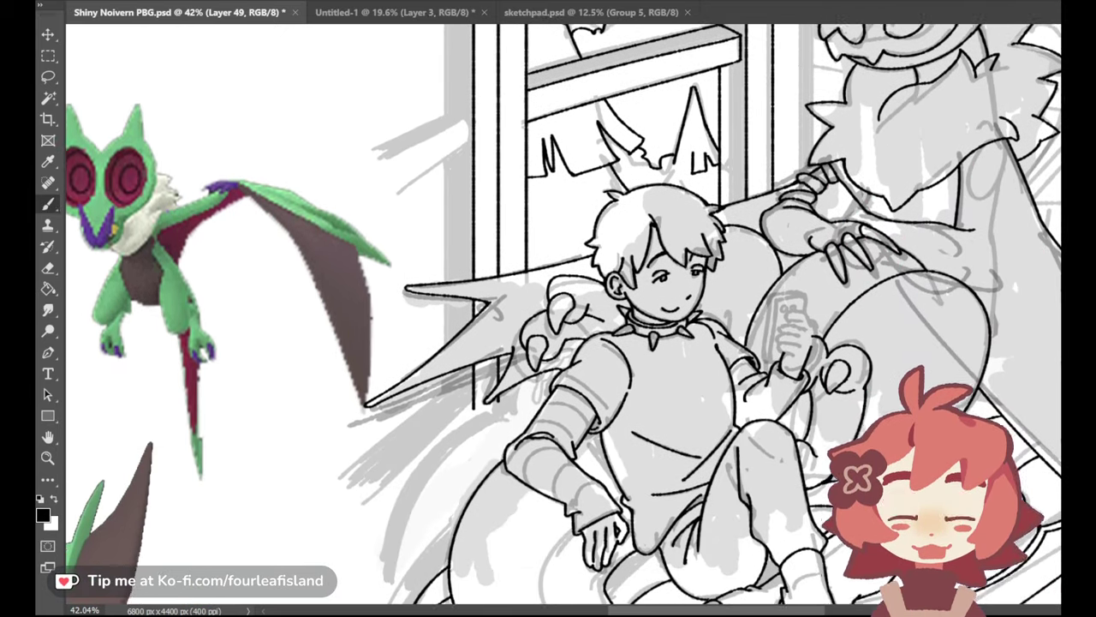
scroll(563, 314, "down", 5)
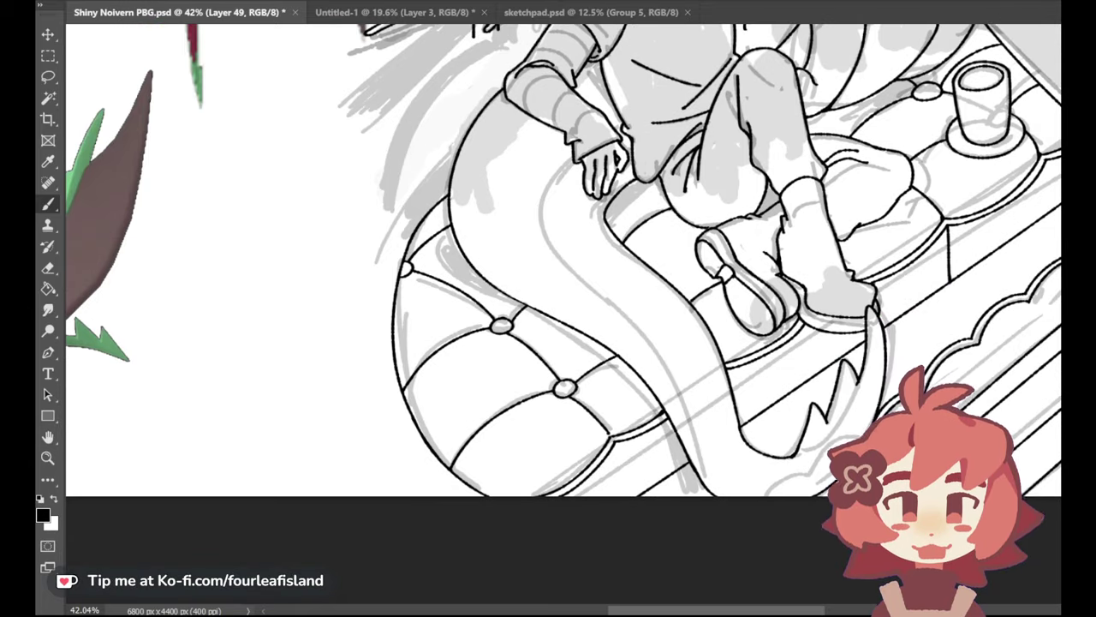
Ink a long vertical frame line down from the right-hand window's arch and check its join with the Eraser
key("ctrl+0")
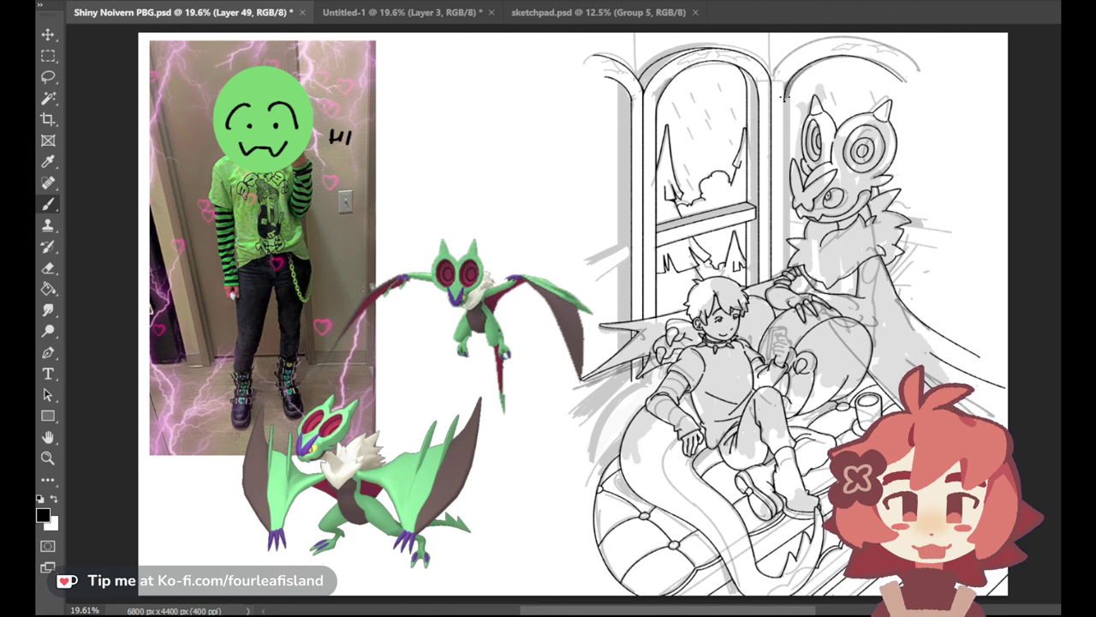
left_click_drag(784, 98, 784, 268)
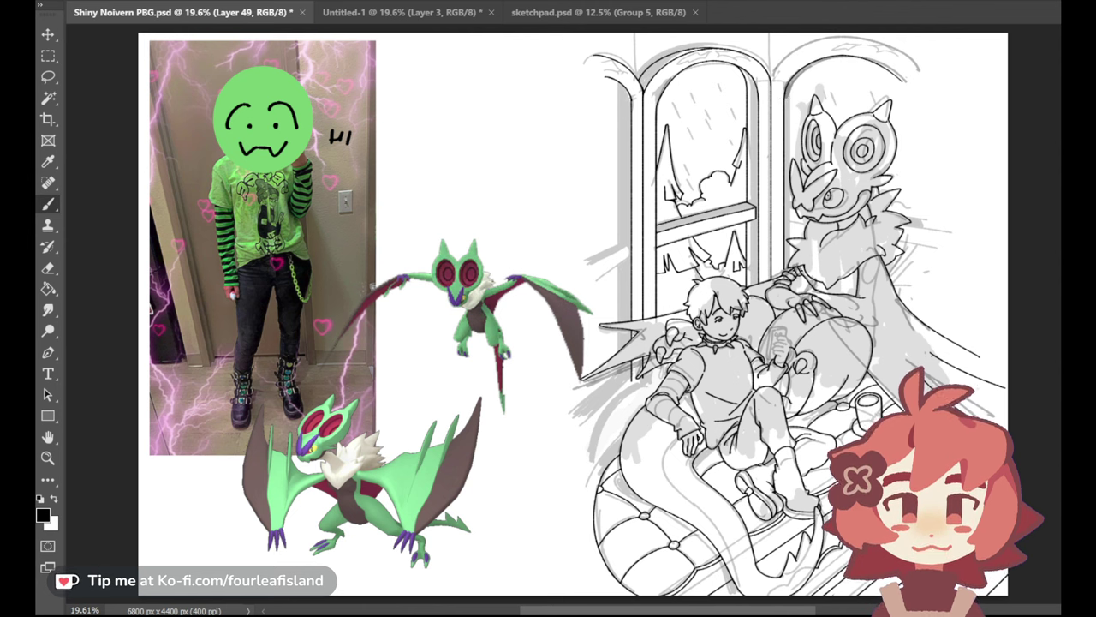
left_click(48, 459)
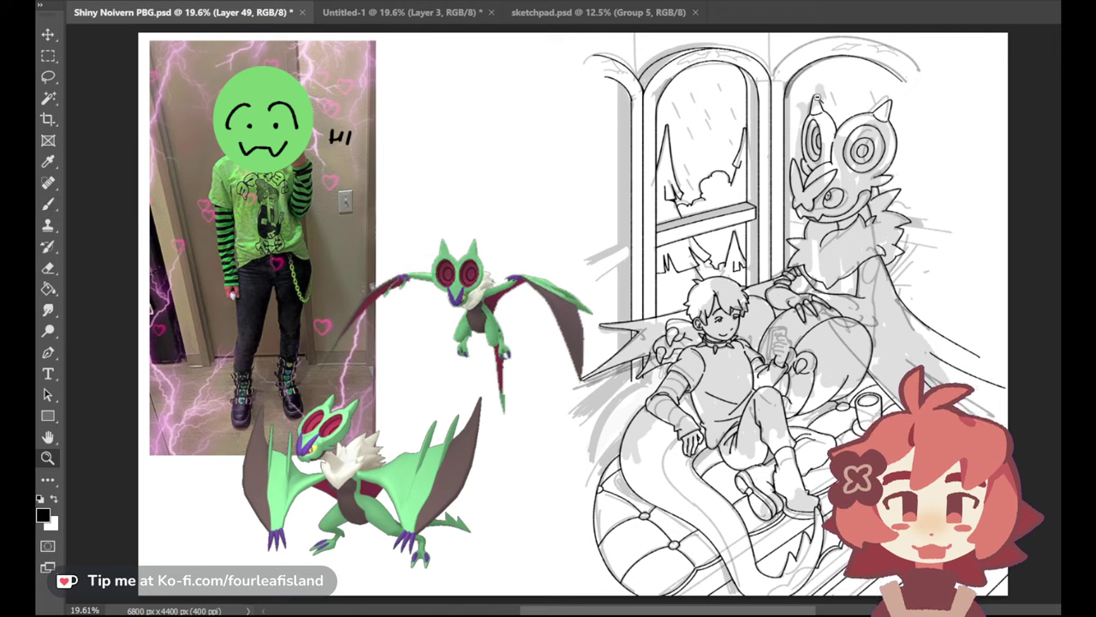
left_click(827, 79)
left_click(48, 268)
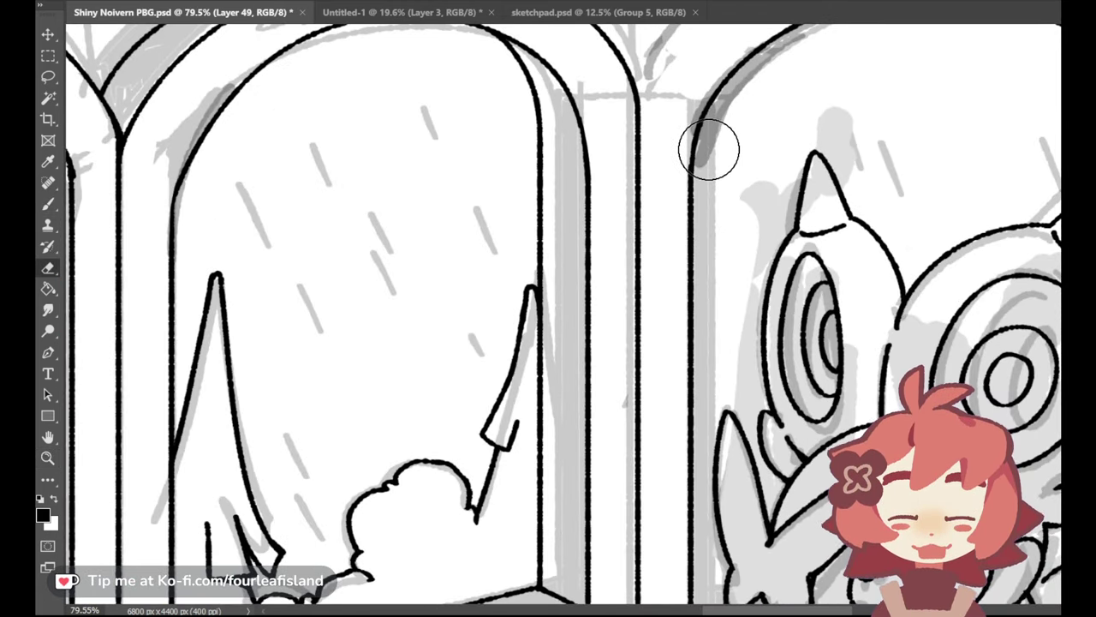
left_click(48, 203)
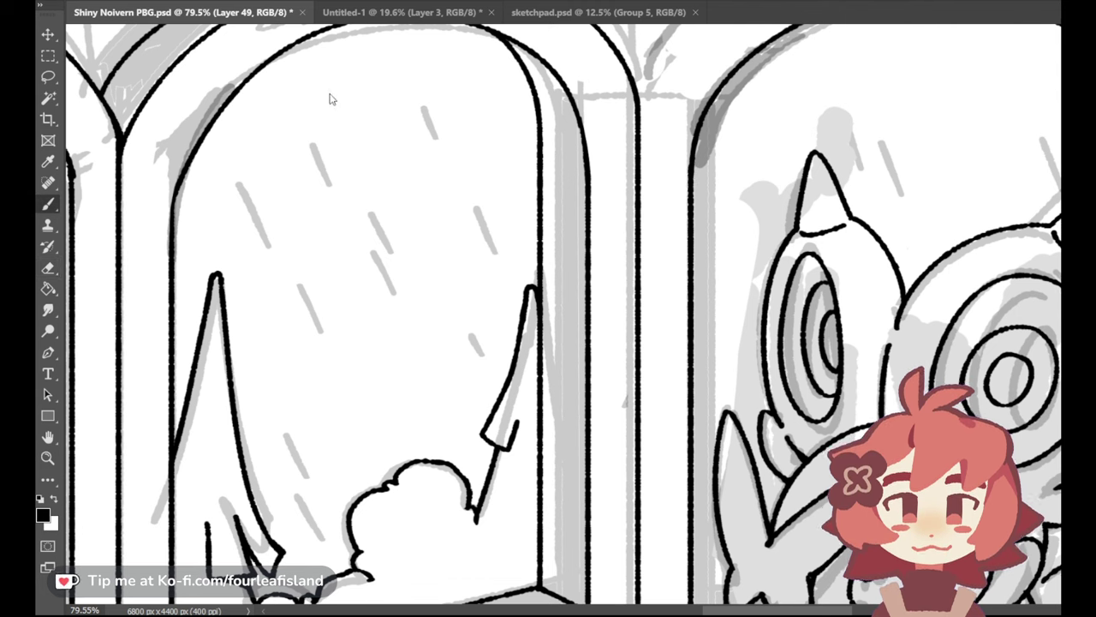
Ink the inner arch curve of the right-hand window from its inner vertical edge up to the crown, redrawing until smooth
key("ctrl+0")
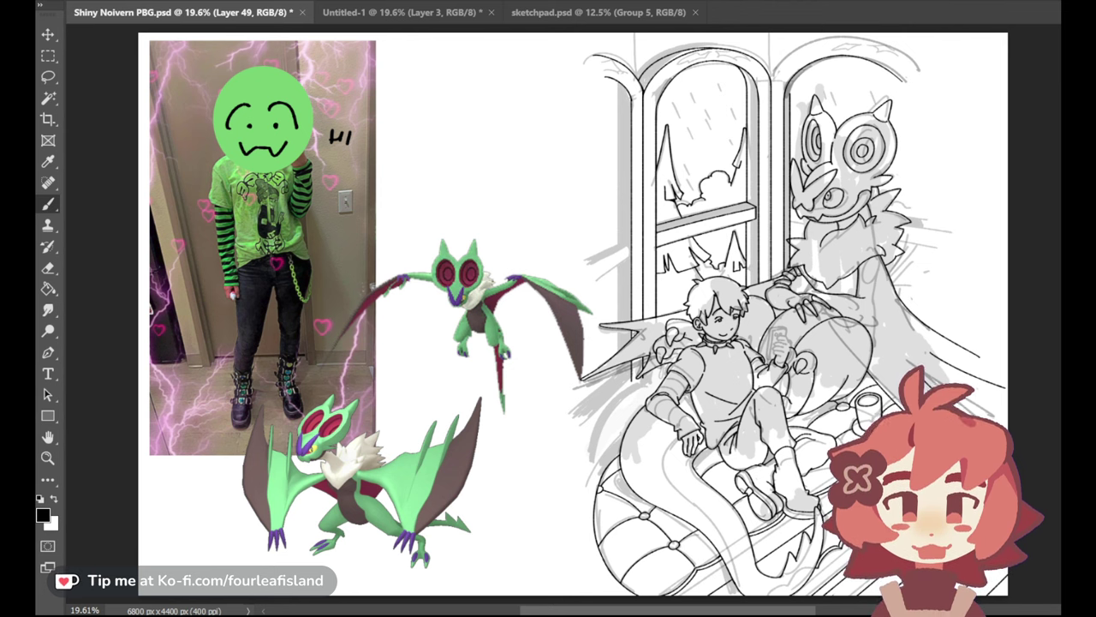
left_click(48, 458)
left_click_drag(844, 73, 838, 101)
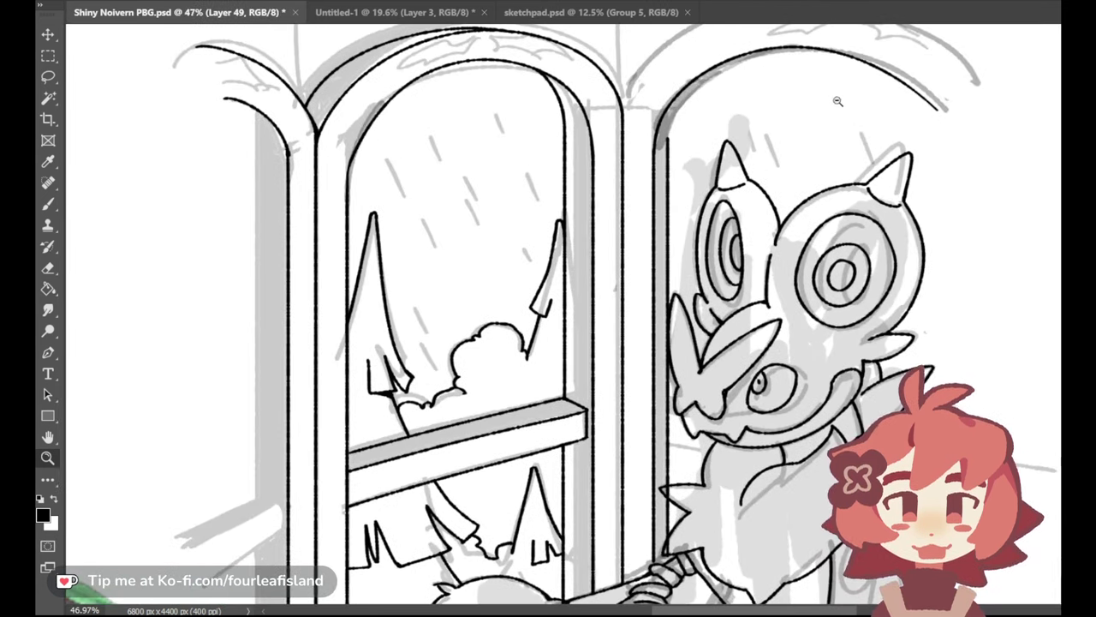
left_click(48, 203)
mouse_move(669, 155)
left_mouse_down()
mouse_move(683, 117)
mouse_move(783, 52)
mouse_move(739, 60)
mouse_move(790, 51)
left_mouse_up()
key("ctrl+z")
key("ctrl+z")
left_click_drag(669, 155, 784, 48)
key("ctrl+z")
mouse_move(668, 147)
left_mouse_down()
mouse_move(760, 53)
mouse_move(793, 50)
left_mouse_up()
key("ctrl+z")
mouse_move(668, 158)
left_mouse_down()
mouse_move(686, 108)
mouse_move(804, 48)
left_mouse_up()
key("ctrl+z")
left_click_drag(666, 155, 828, 40)
key("ctrl+z")
left_click_drag(668, 155, 857, 46)
key("ctrl+z")
mouse_move(667, 152)
left_mouse_down()
mouse_move(744, 61)
mouse_move(839, 42)
left_mouse_up()
key("ctrl+z")
left_click_drag(667, 137, 820, 48)
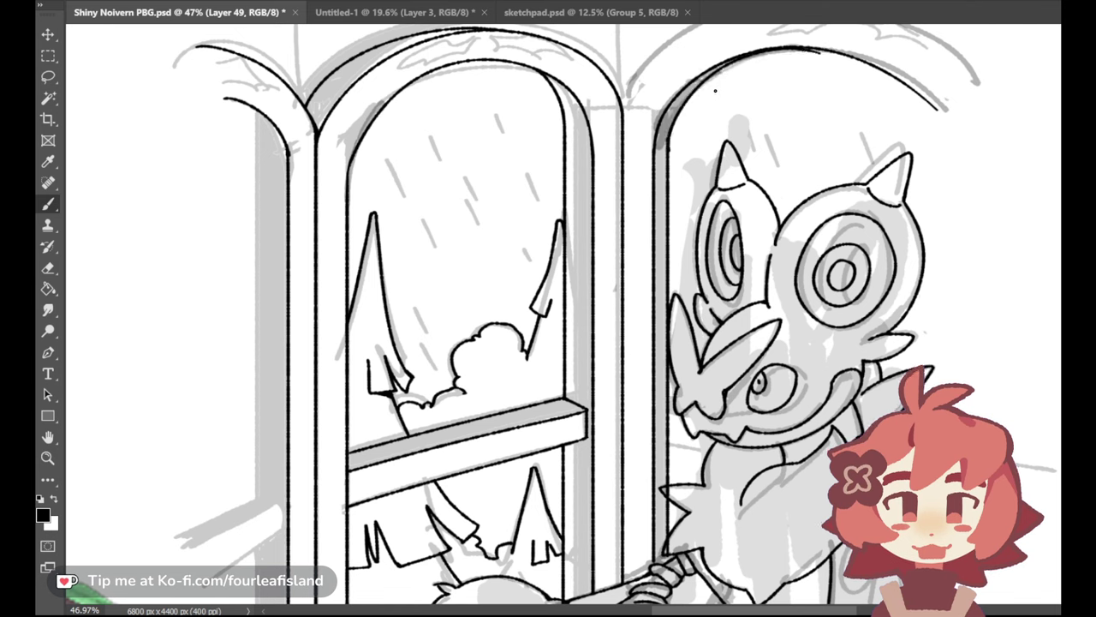
Erase the overlap where the inner arch curve meets the vertical edge of the right-hand window
key("e")
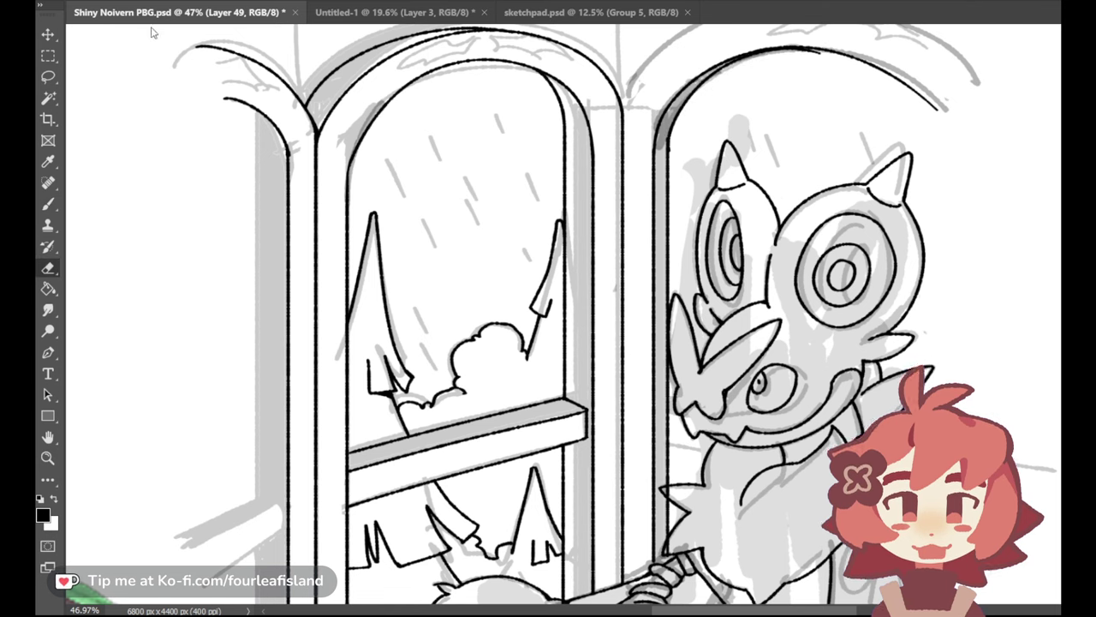
left_click_drag(664, 151, 664, 137)
key("b")
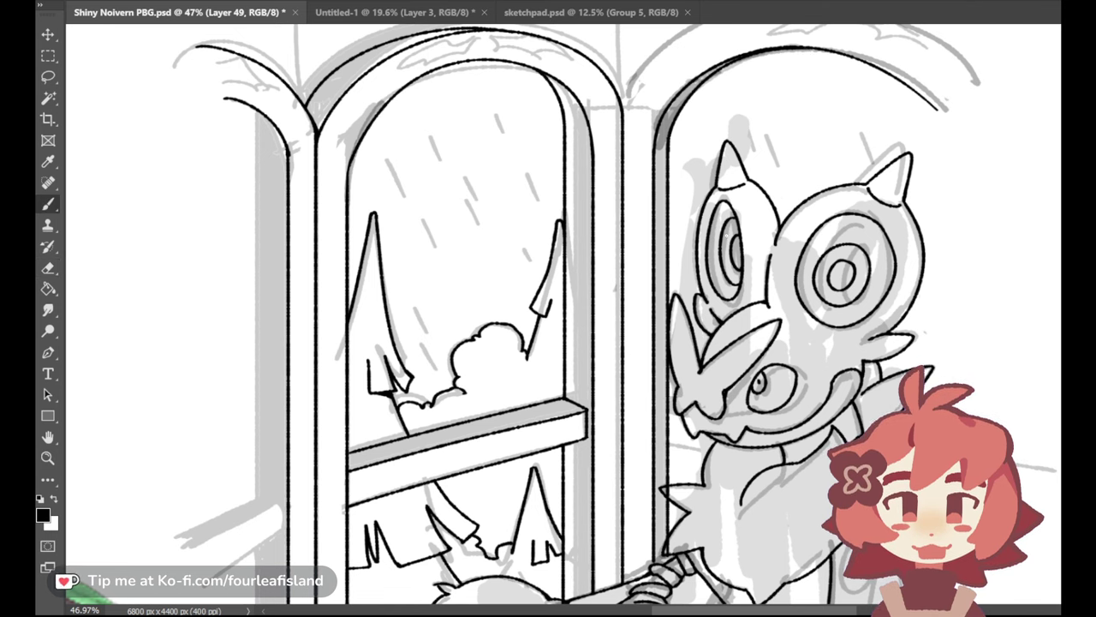
Lasso the right-hand window's arch and vertical frame lines, move them slightly left, and deselect them
scroll(769, 277, "down", 4)
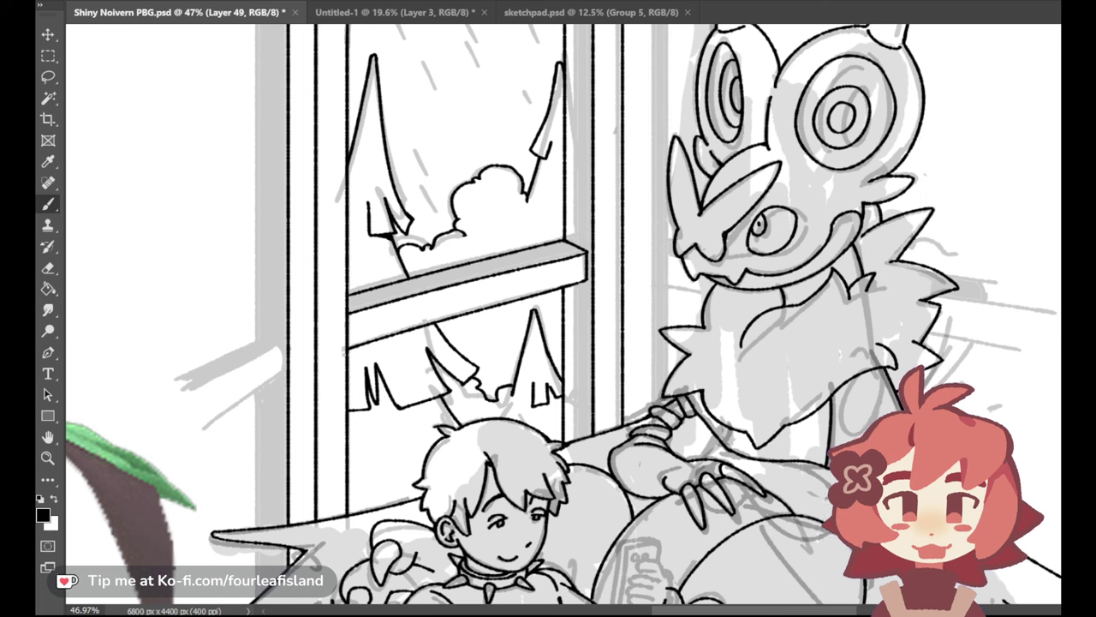
left_click(48, 459)
left_click_drag(864, 365, 827, 362)
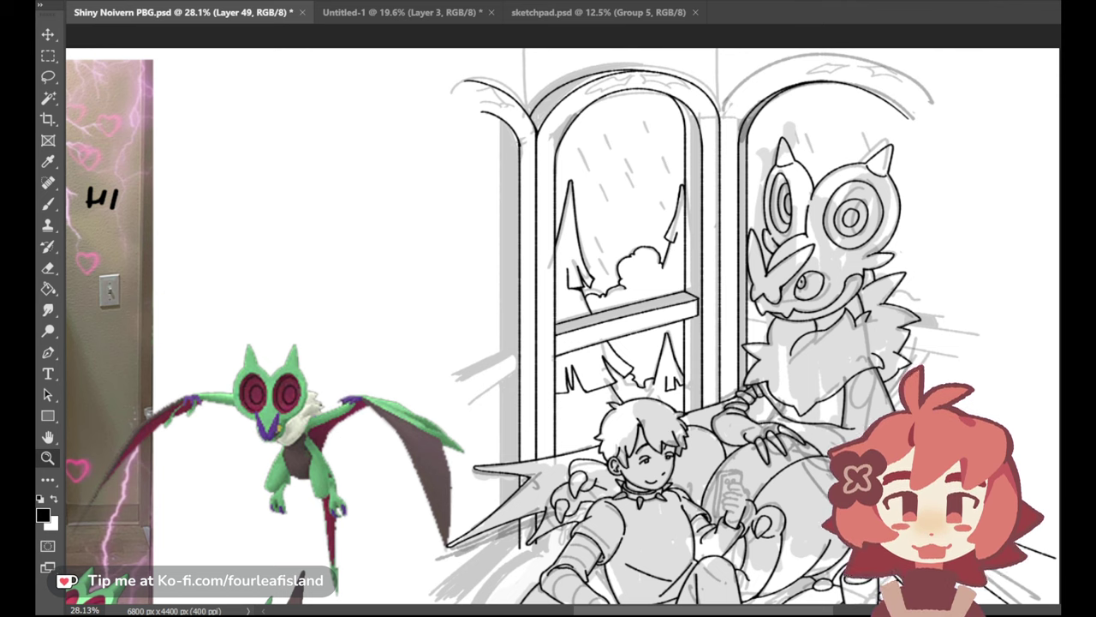
left_click(47, 77)
mouse_move(748, 406)
left_mouse_down()
mouse_move(728, 381)
mouse_move(768, 417)
mouse_move(812, 143)
mouse_move(943, 164)
mouse_move(929, 64)
mouse_move(806, 70)
mouse_move(738, 98)
mouse_move(730, 210)
left_mouse_up()
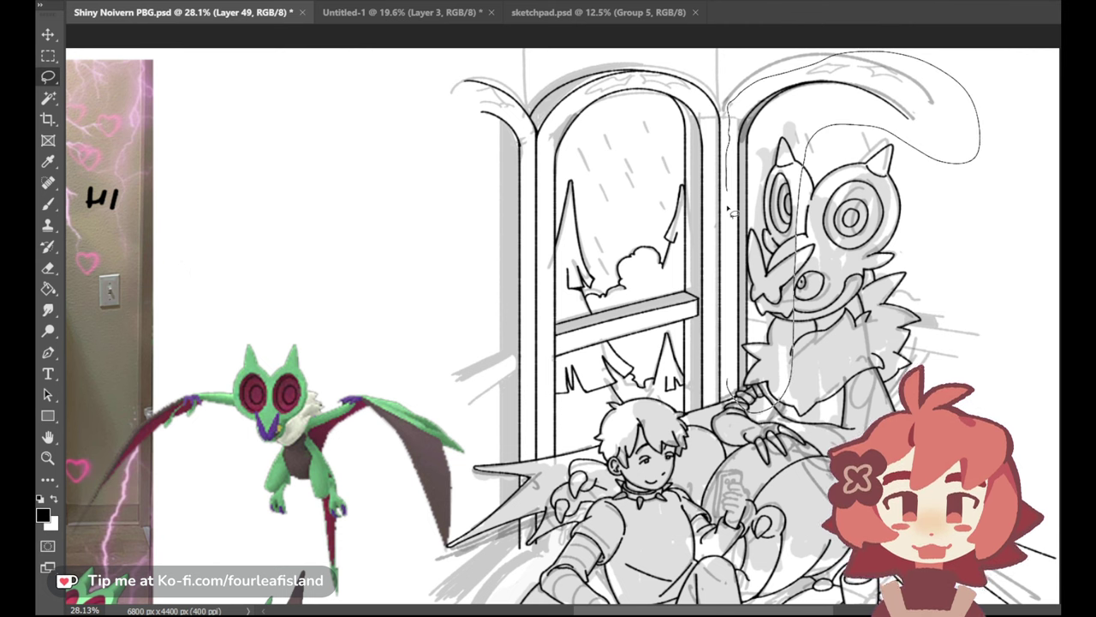
left_click_drag(734, 396, 740, 400)
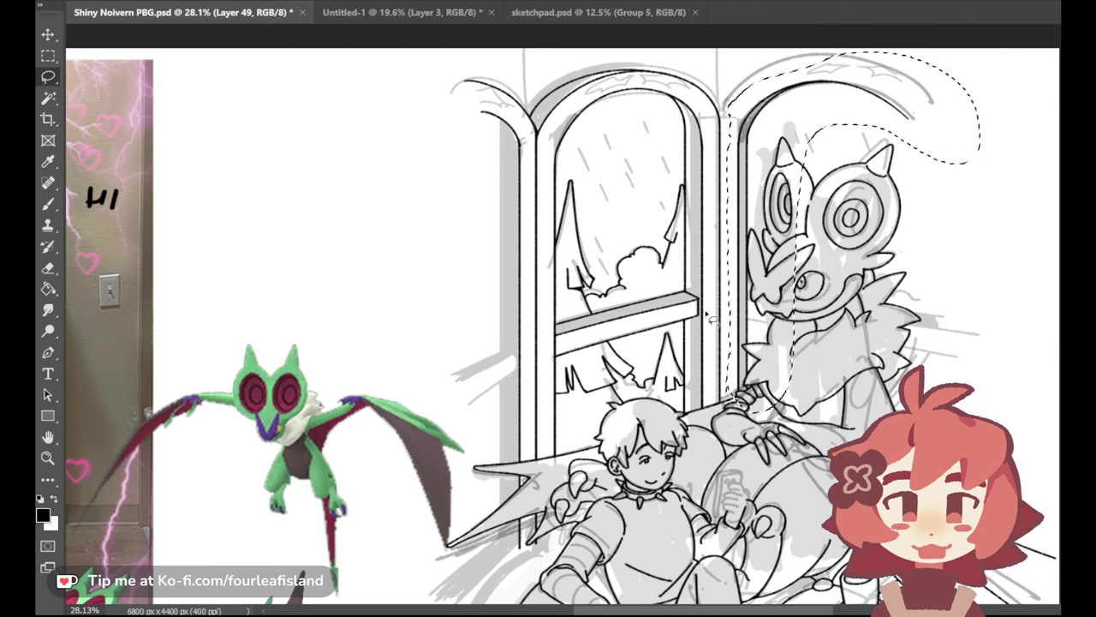
left_click(47, 35)
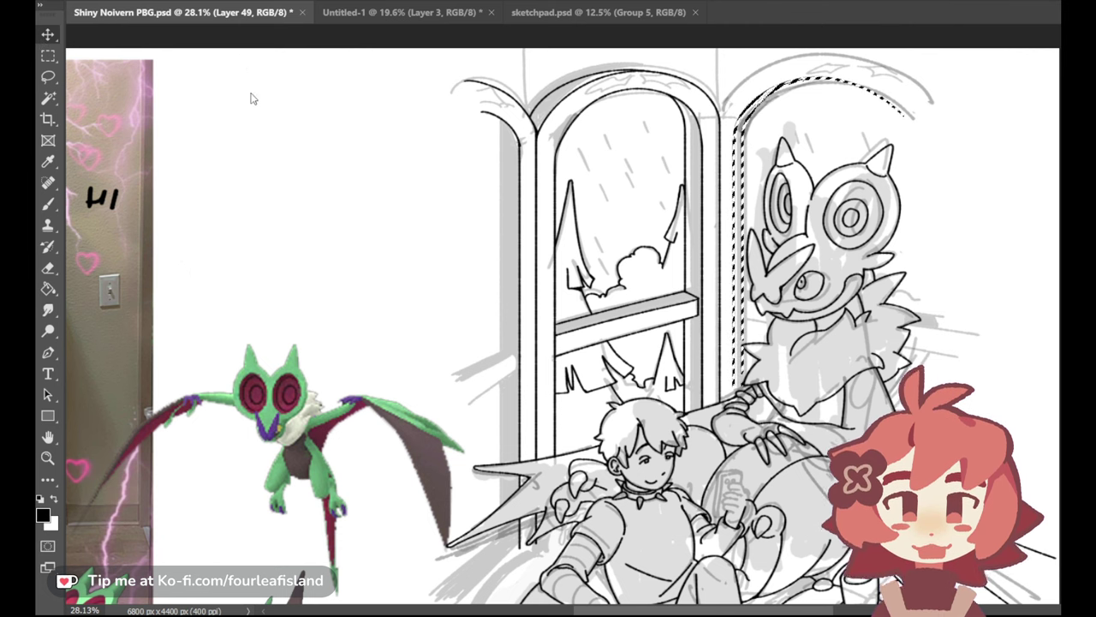
key("ctrl+d")
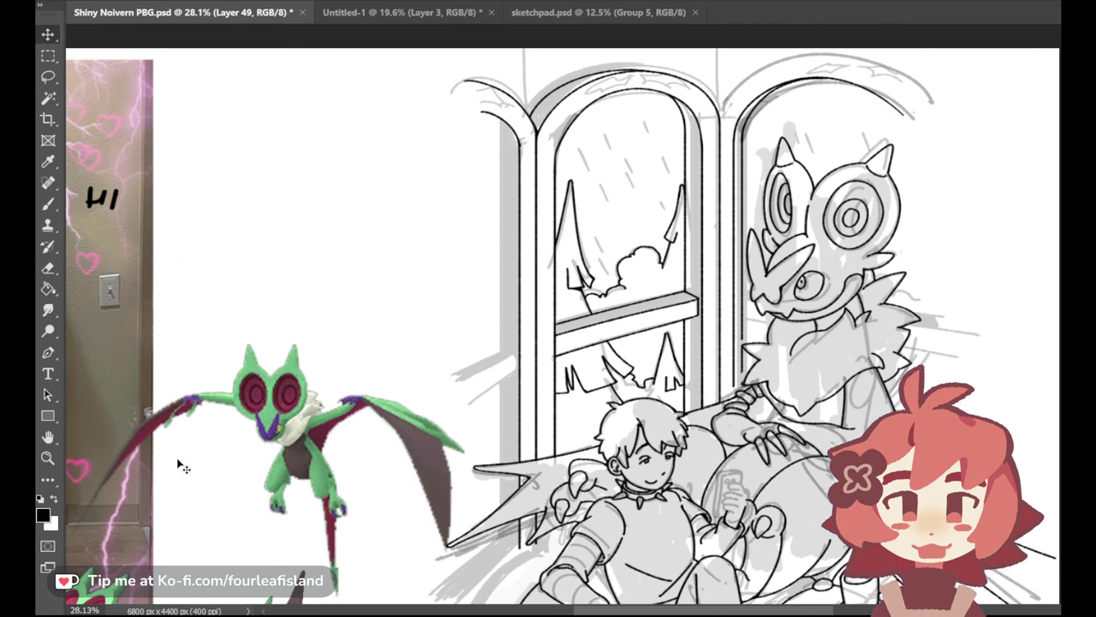
Trim the right-hand window's inner vertical line at the fur collar and redraw it straight down to the creature's arm
left_click(48, 458)
left_click_drag(626, 397, 514, 387)
left_click(48, 267)
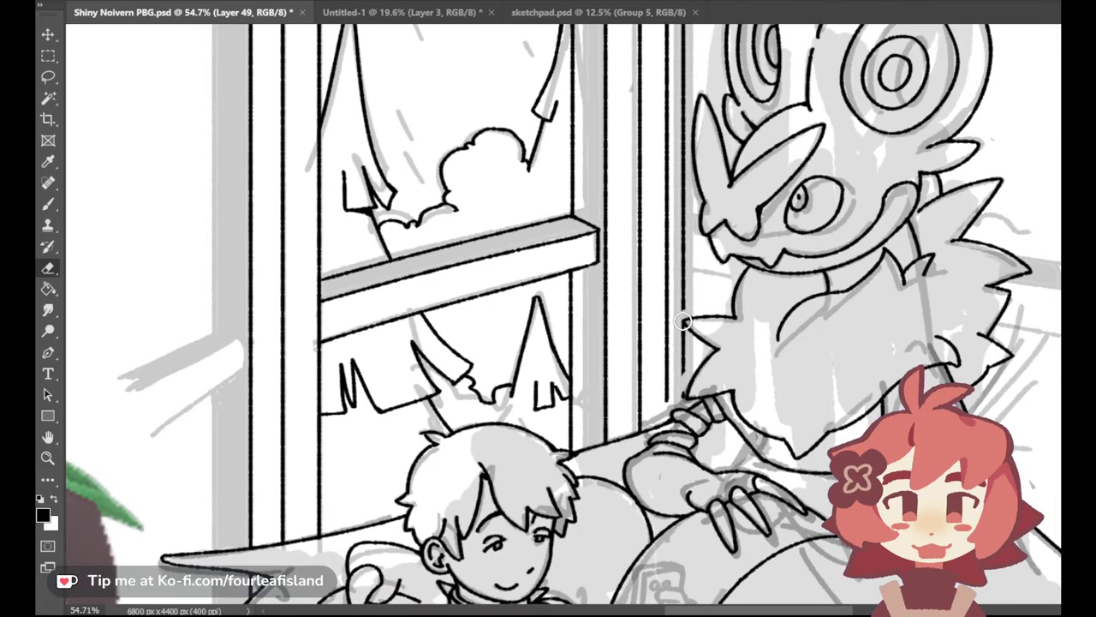
left_click(48, 203)
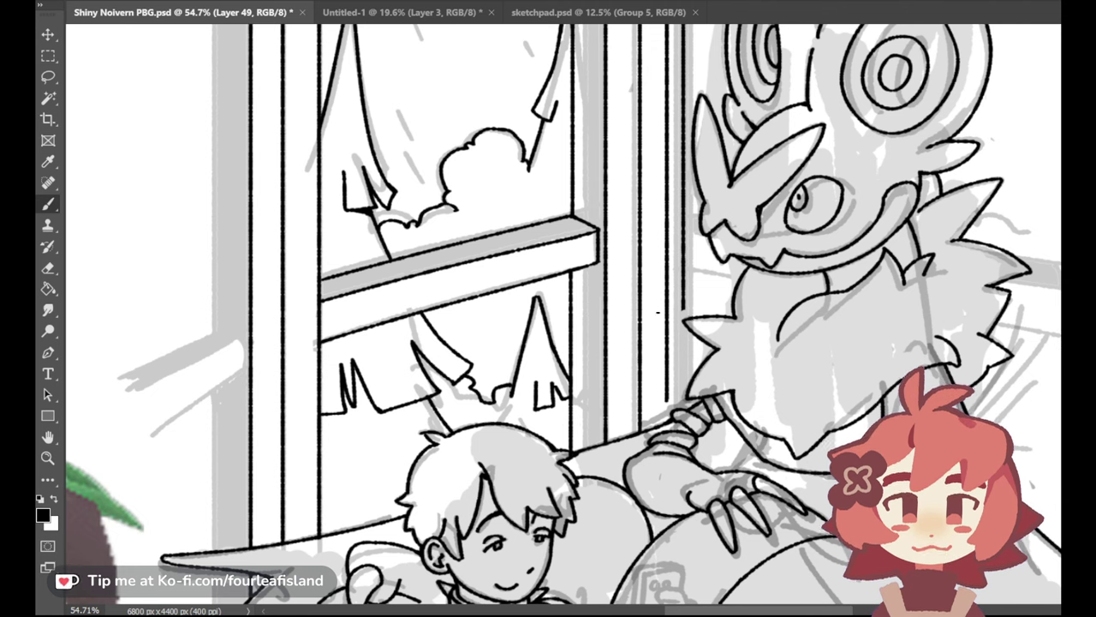
left_click_drag(682, 307, 685, 370)
key("ctrl+z")
left_click_drag(684, 307, 685, 409)
key("ctrl+z")
left_click_drag(684, 308, 682, 414)
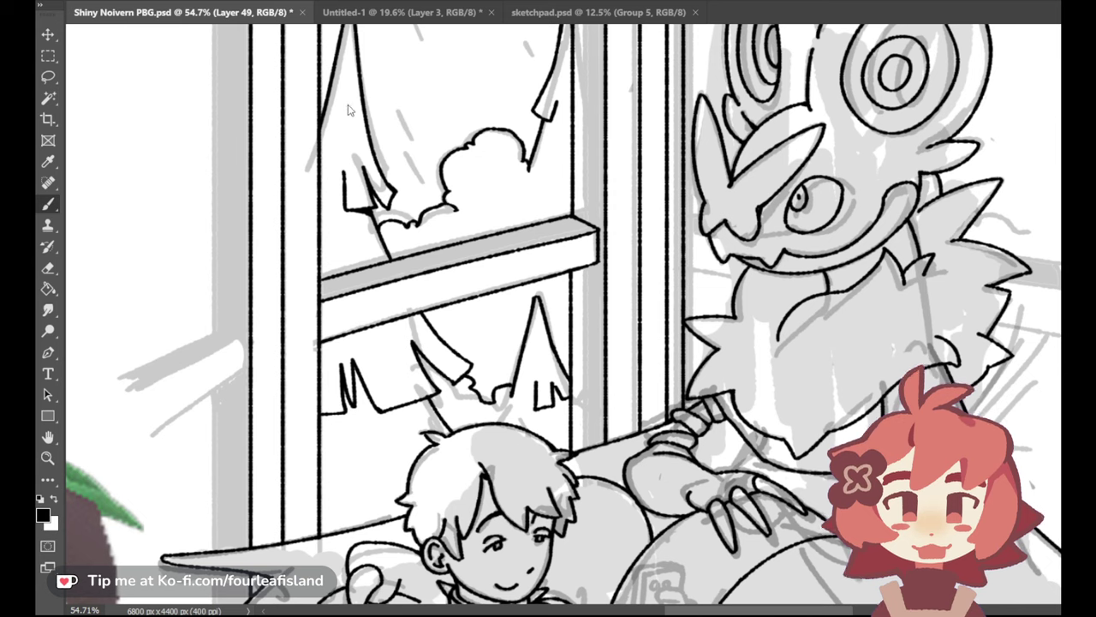
Erase the fur collar's left spike where it touches the window frame, working on the creature's line layer
key("ctrl+0")
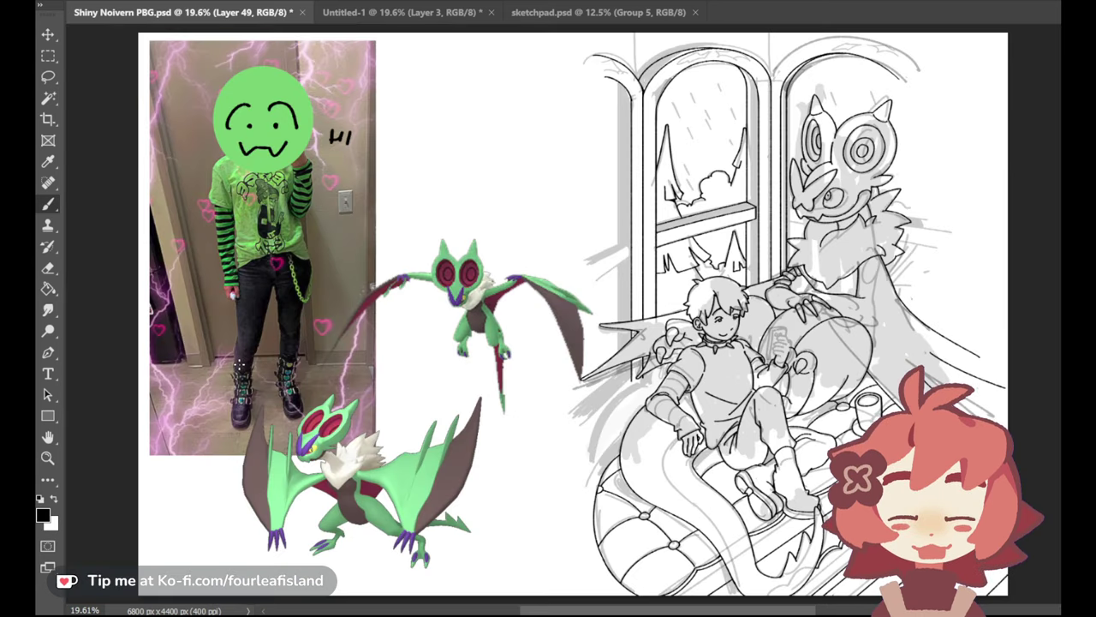
left_click(49, 457)
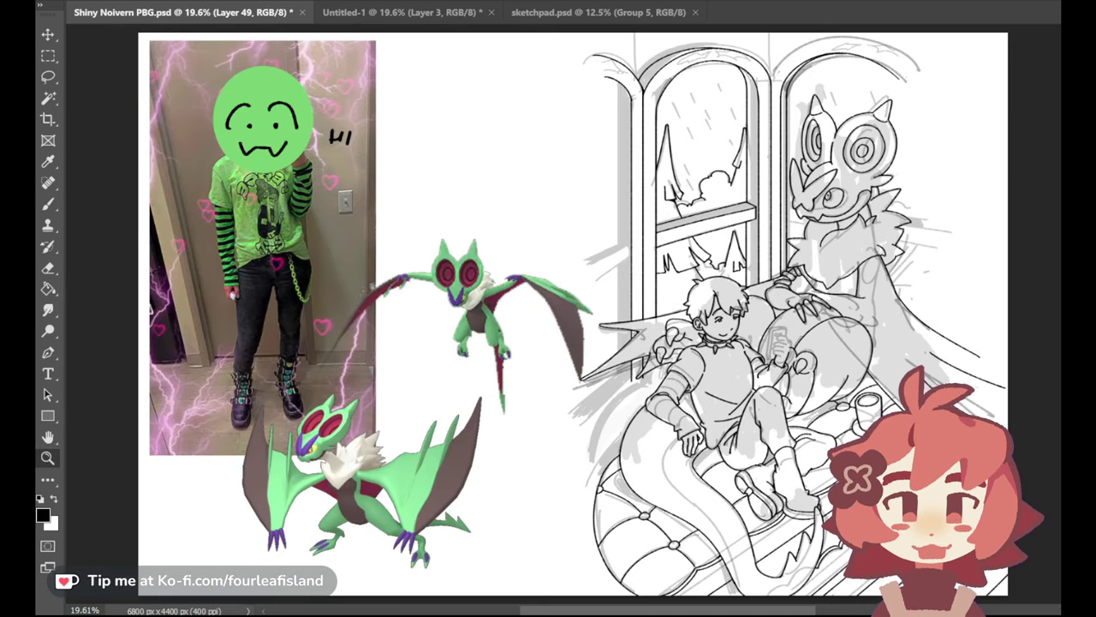
left_click(987, 274)
left_click_drag(816, 233, 942, 262)
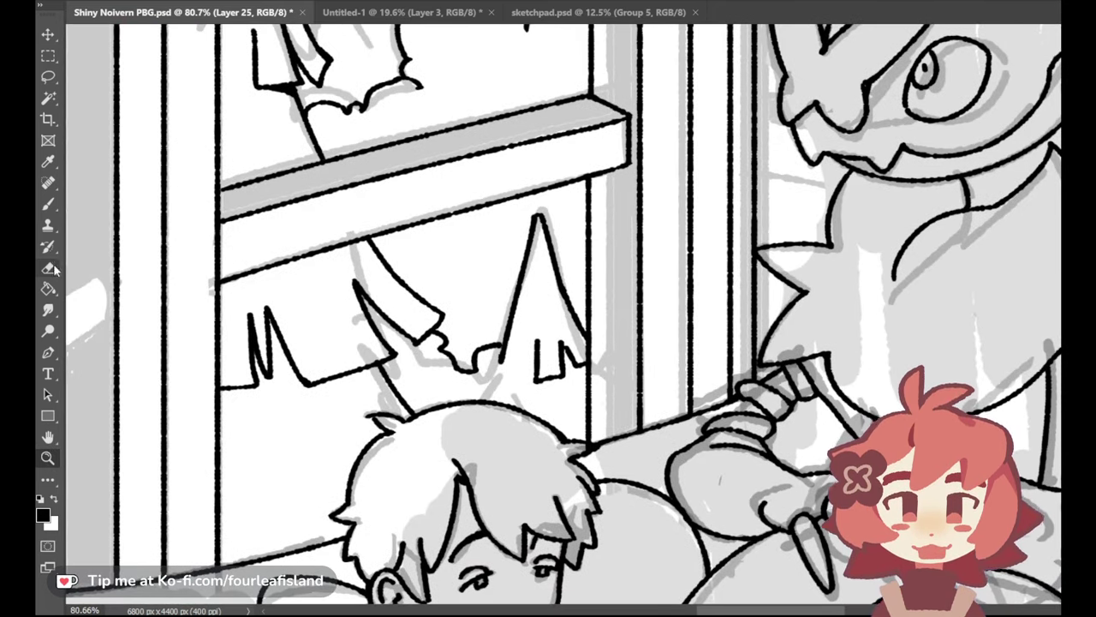
key("e")
mouse_move(778, 267)
left_mouse_down()
mouse_move(759, 248)
mouse_move(800, 286)
mouse_move(778, 247)
mouse_move(819, 249)
mouse_move(757, 254)
left_mouse_up()
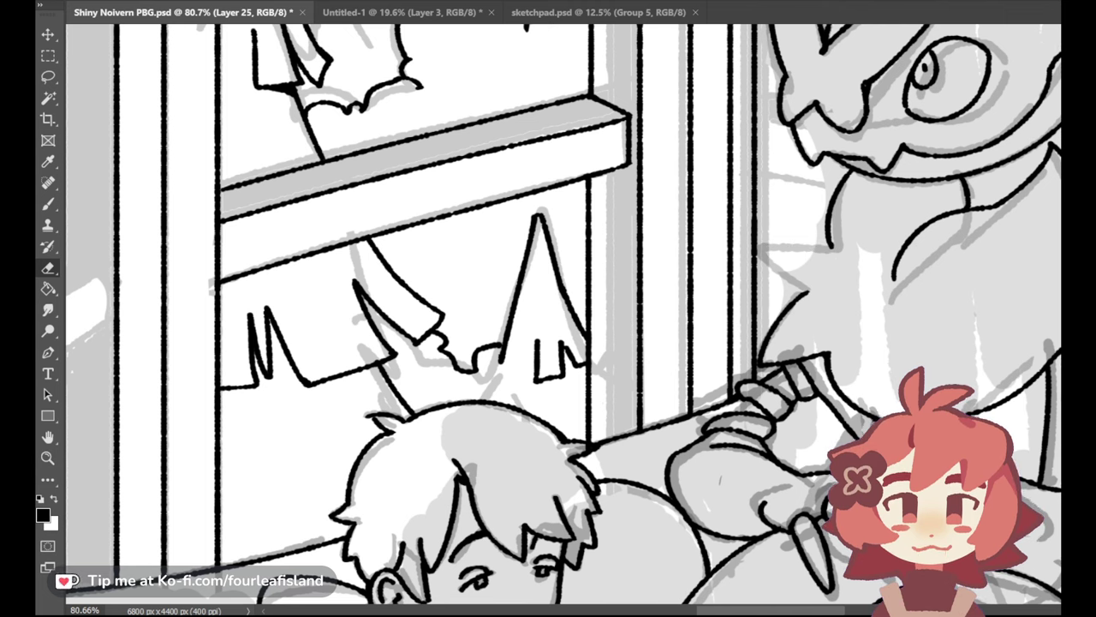
Redraw the fur collar's left spike with the brush on the creature's line layer, ending its tip at the window frame
left_click(1095, 202)
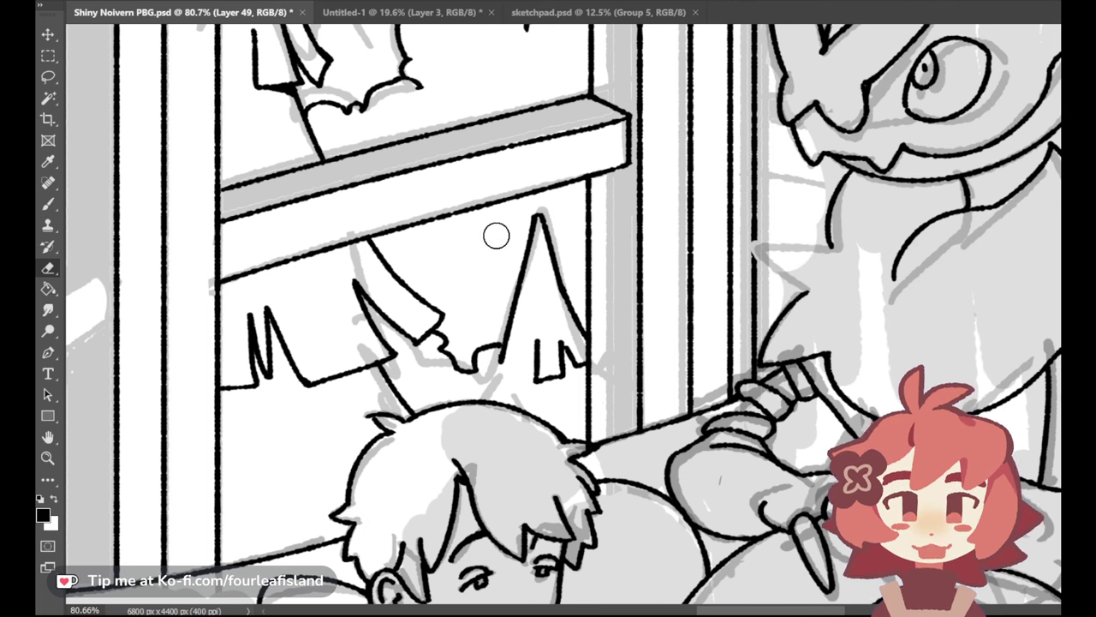
left_click(48, 203)
left_click(757, 237, "ctrl")
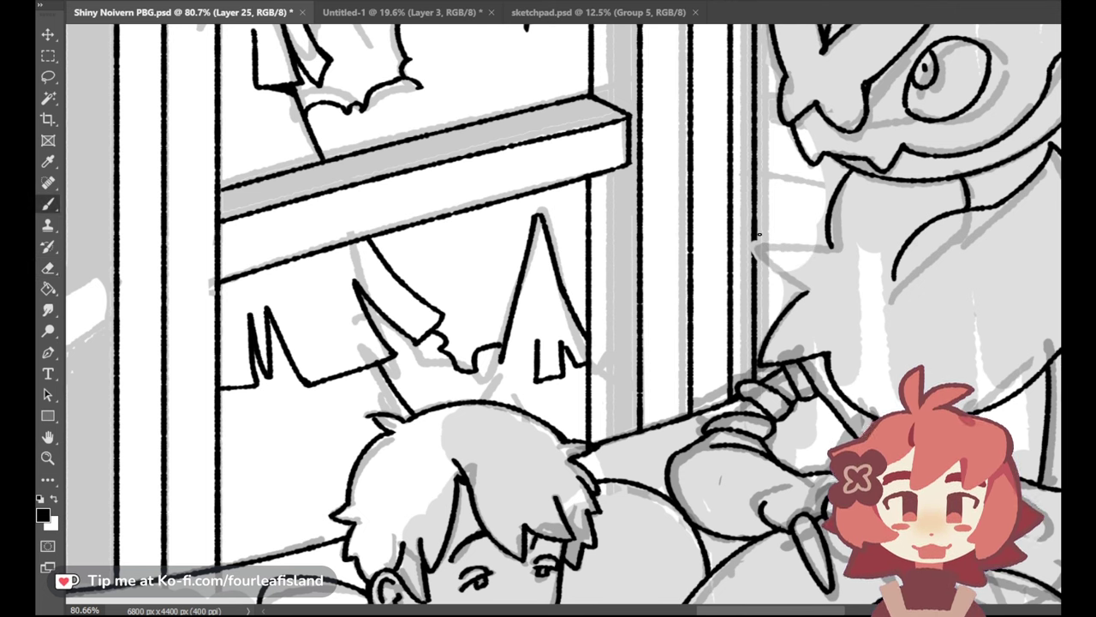
left_click_drag(750, 241, 809, 294)
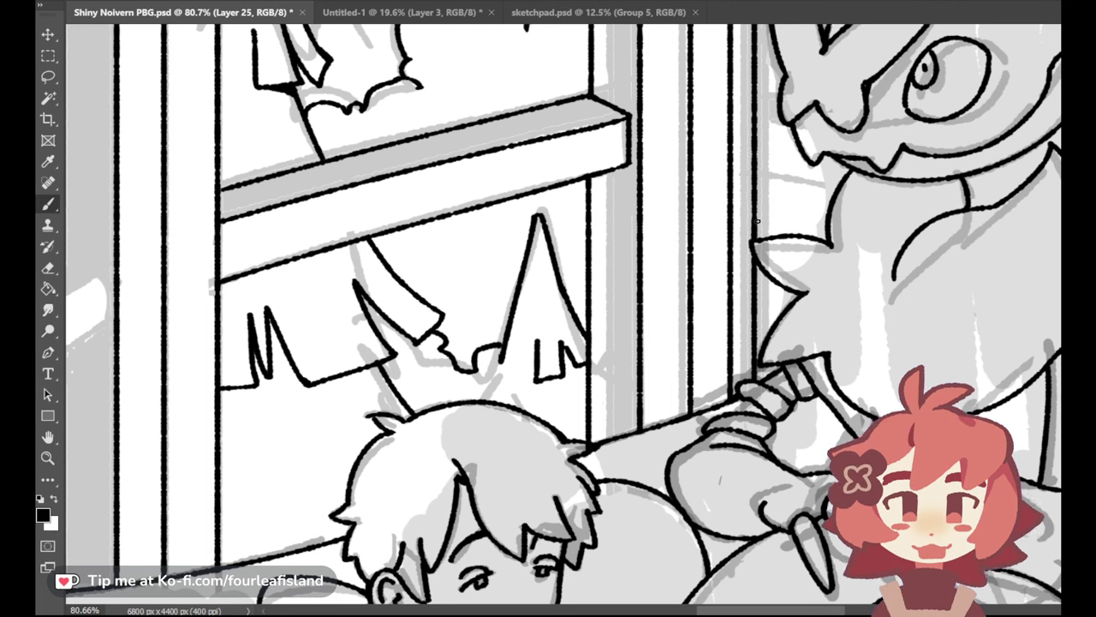
Try to fill the small area of the creature's throat below the jaw with black, undoing each attempt
mouse_move(951, 180)
left_mouse_down()
mouse_move(972, 203)
mouse_move(951, 187)
left_mouse_up()
key("ctrl+z")
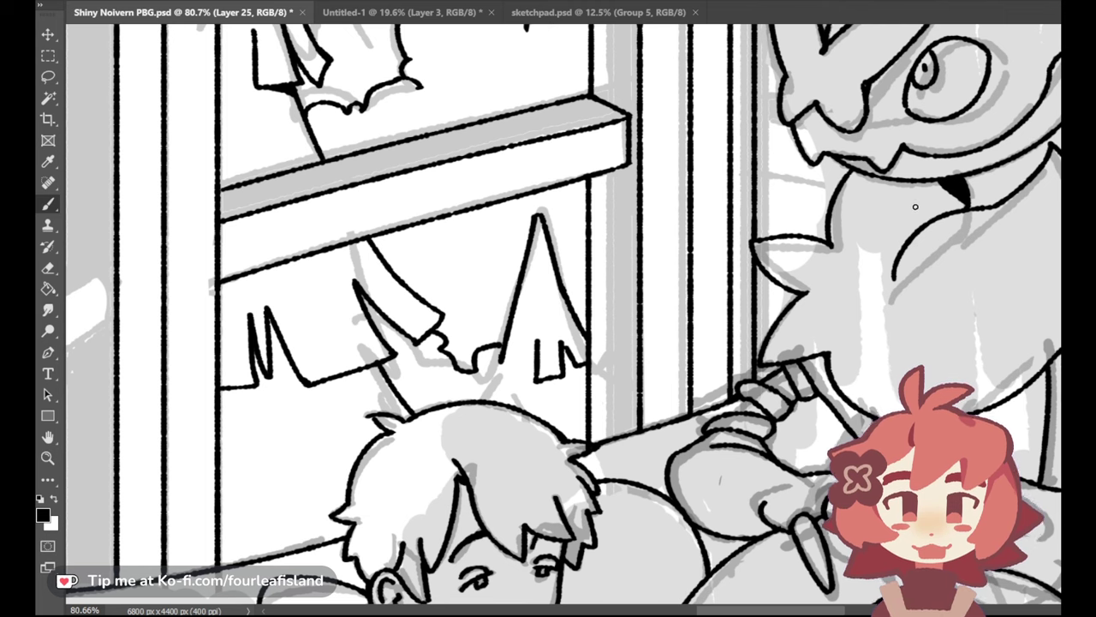
left_click_drag(913, 205, 922, 204)
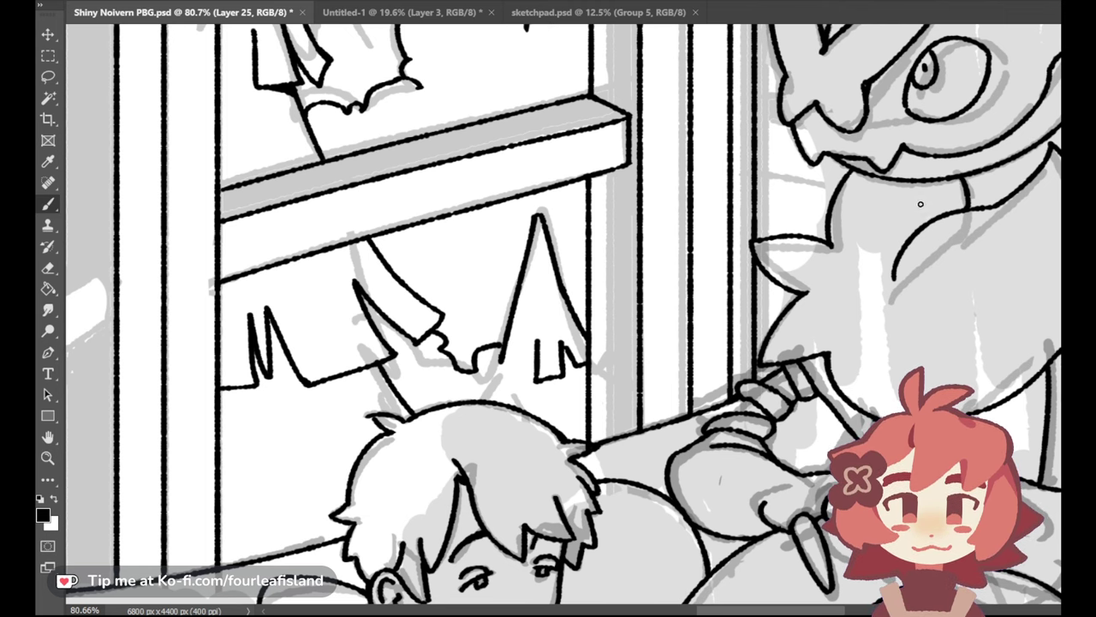
left_click_drag(806, 611, 863, 610)
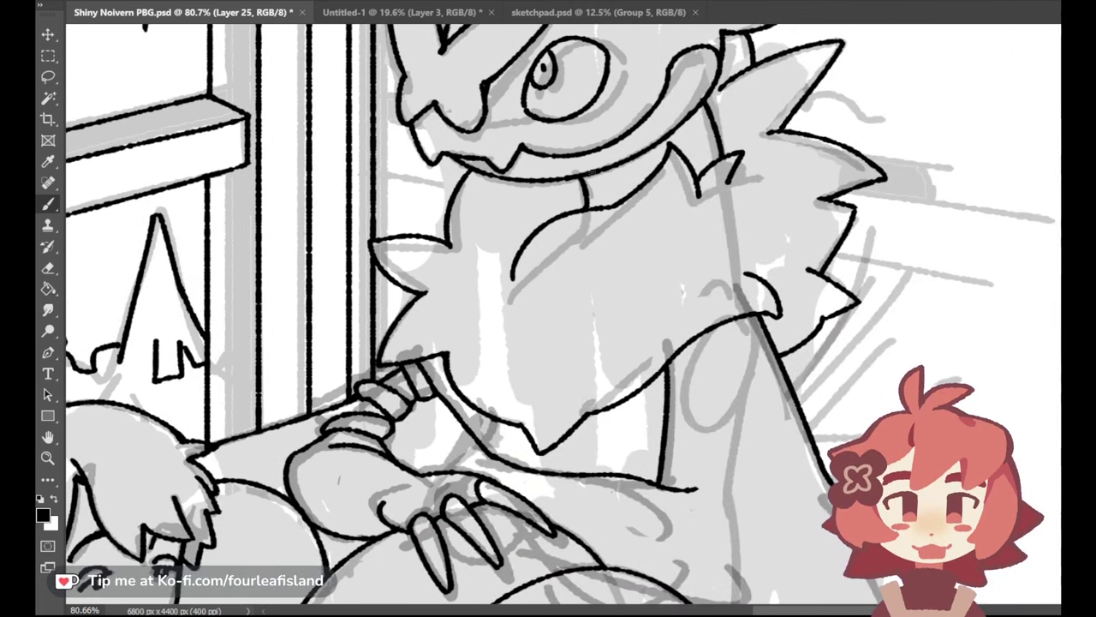
mouse_move(568, 213)
left_mouse_down()
mouse_move(587, 201)
mouse_move(573, 209)
left_mouse_up()
key("ctrl+z")
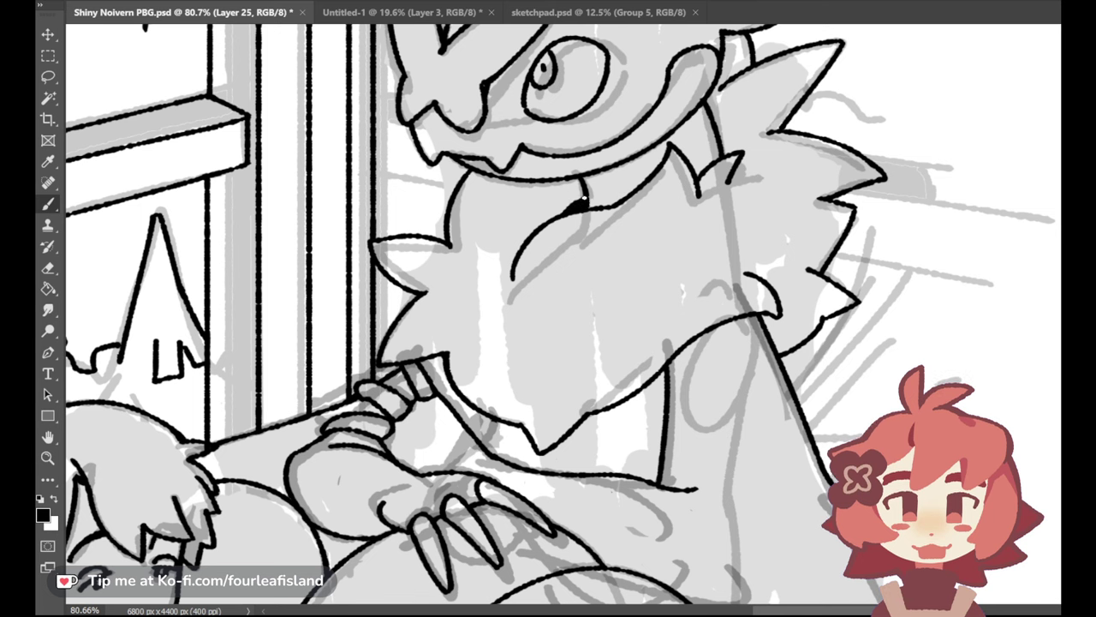
key("ctrl+z")
key("ctrl+z")
left_click_drag(565, 209, 584, 197)
key("ctrl+z")
Fit the whole canvas in view and hide the grey sketch while keeping the references and line art visible
key("ctrl+0")
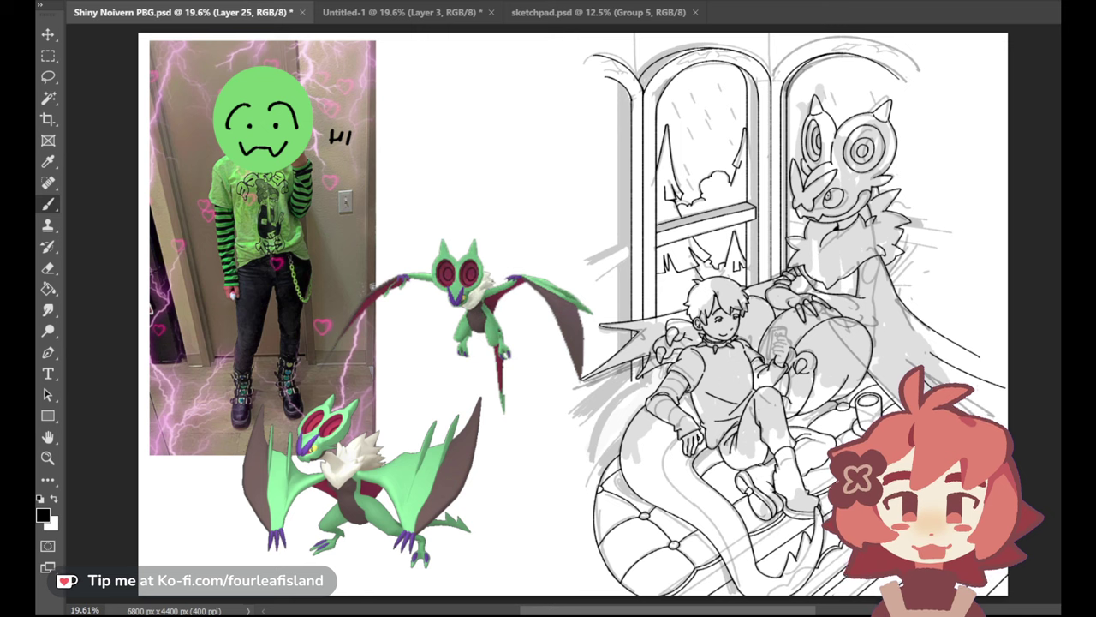
key("ctrl+comma")
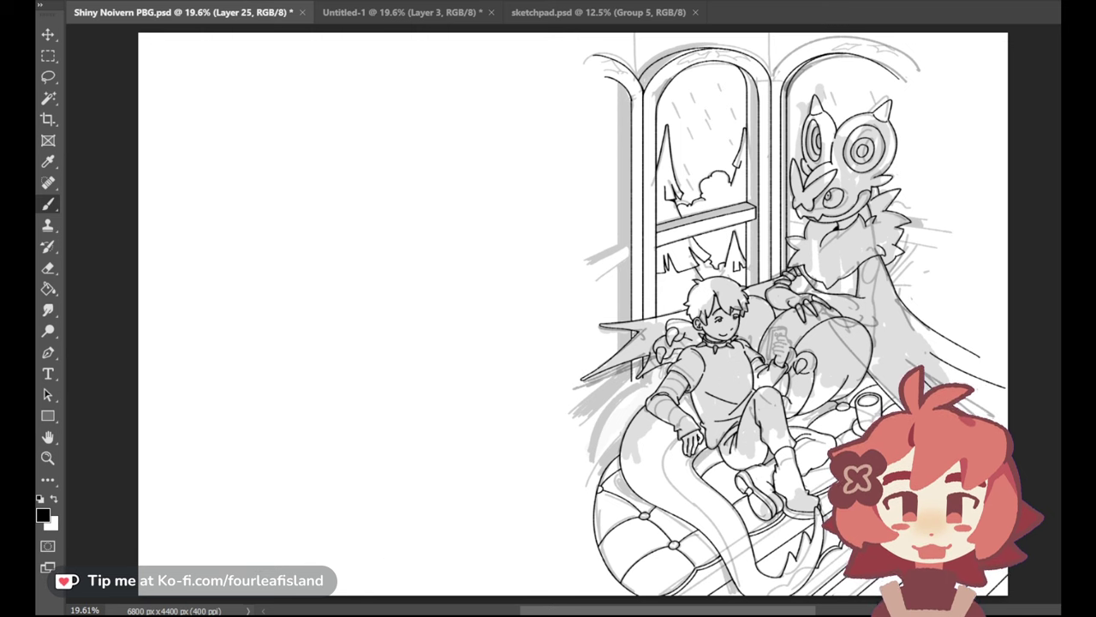
key("ctrl+comma")
key("ctrl+comma")
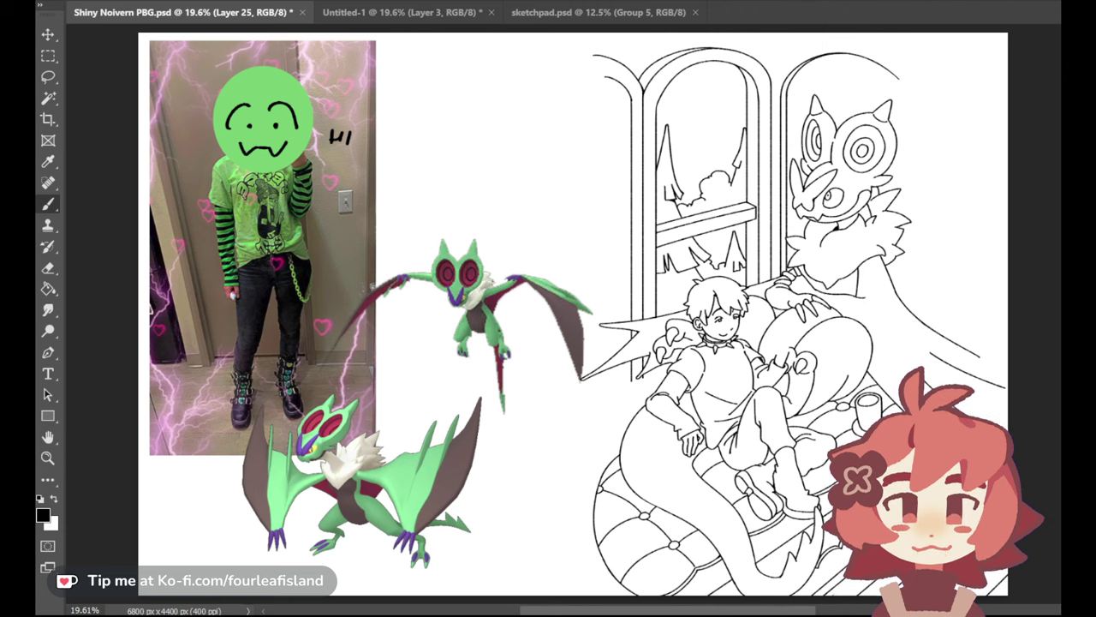
Show the rough colour version beneath the line art and toggle its visibility to compare it with the inked drawing
key("alt+comma")
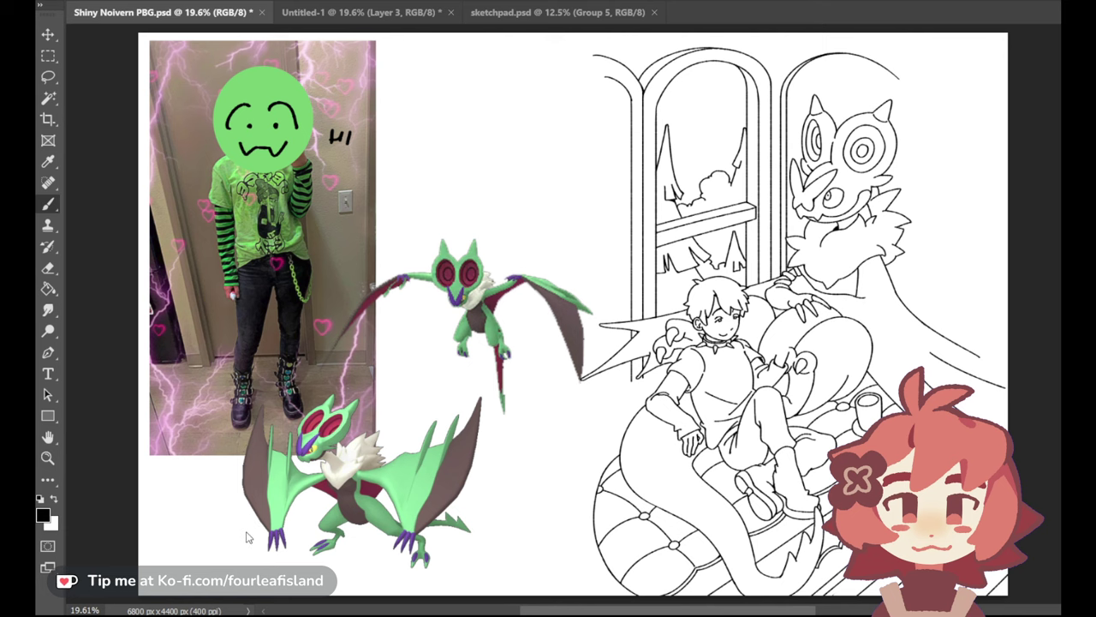
key("ctrl+shift+alt+n")
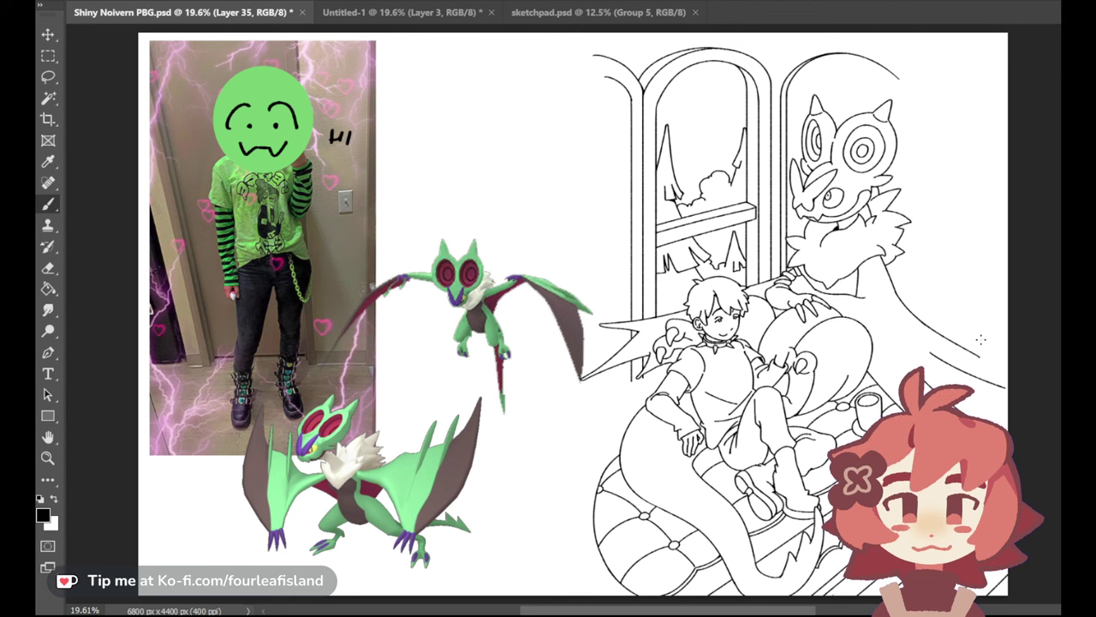
key("ctrl+comma")
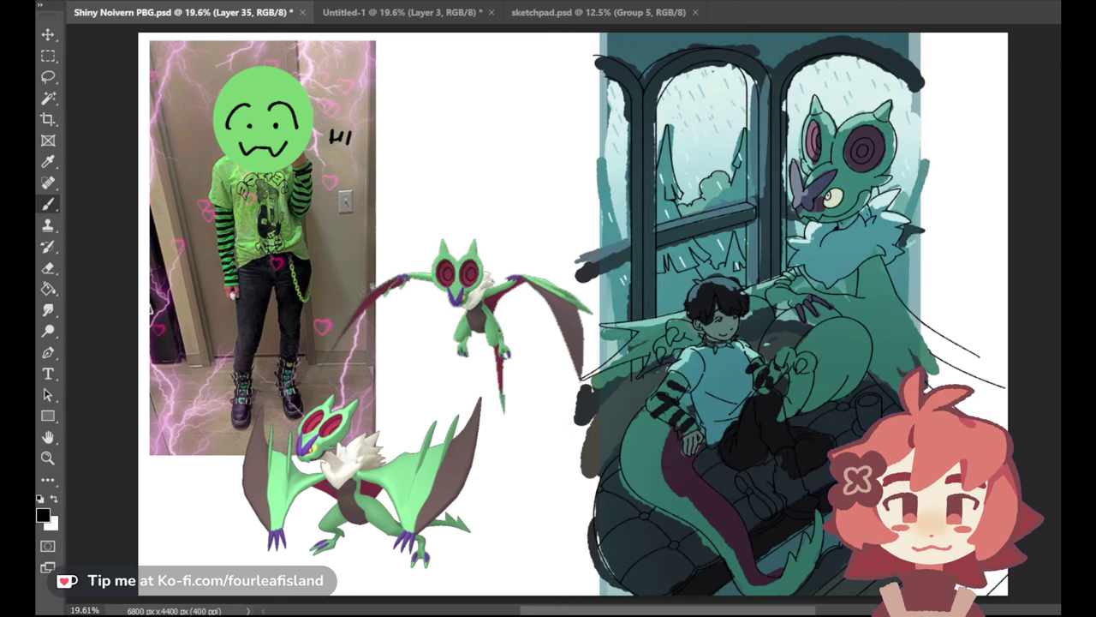
scroll(945, 32, "down", 5)
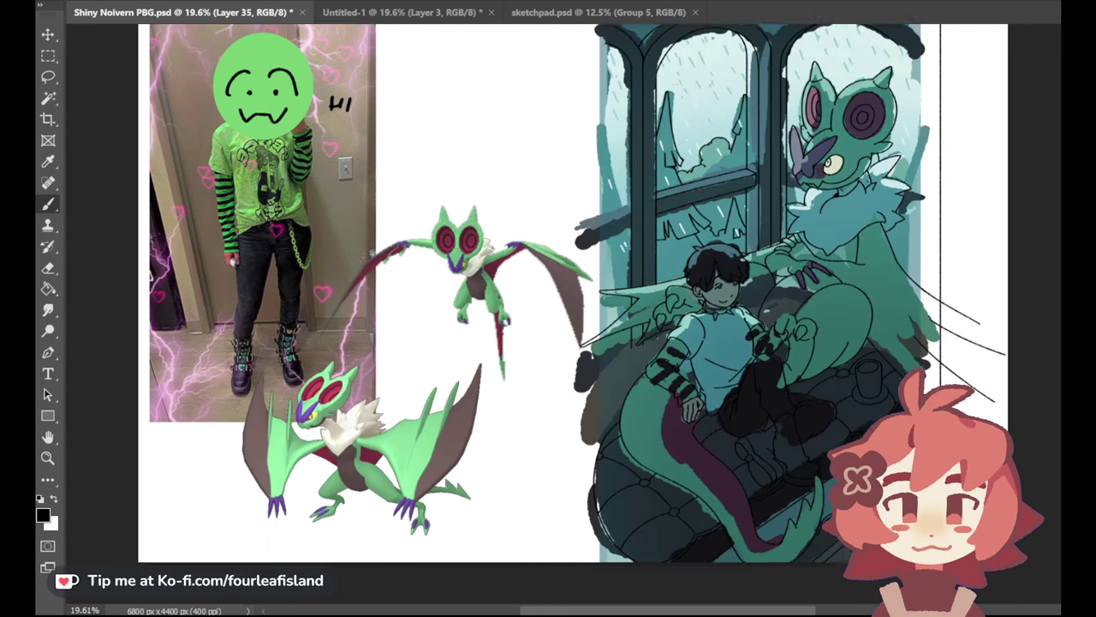
scroll(573, 308, "up", 5)
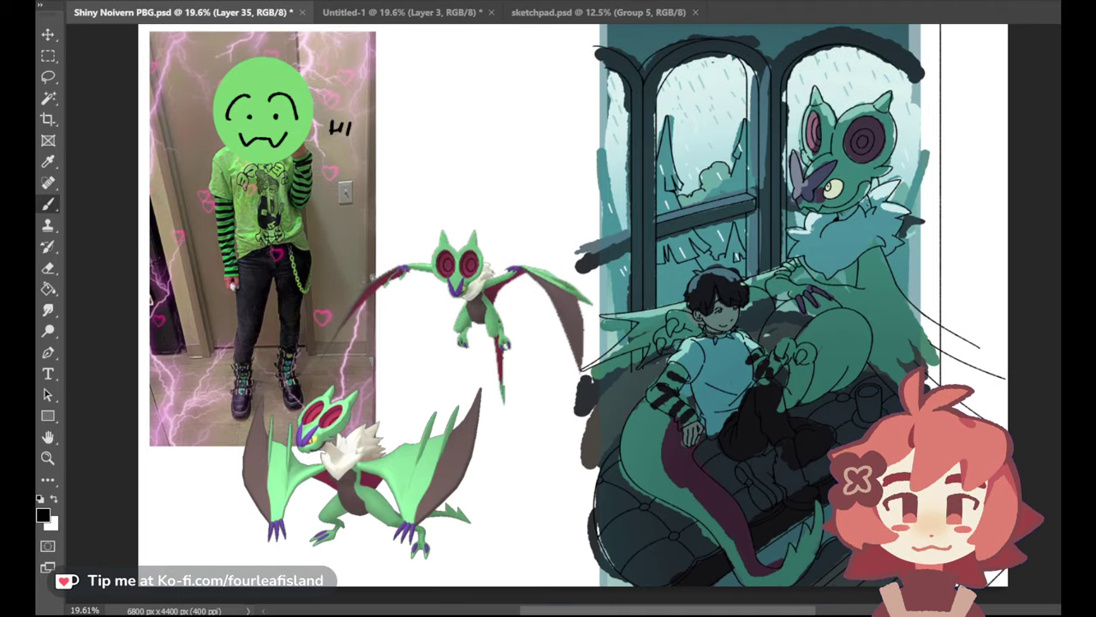
key("ctrl+comma")
key("ctrl+comma")
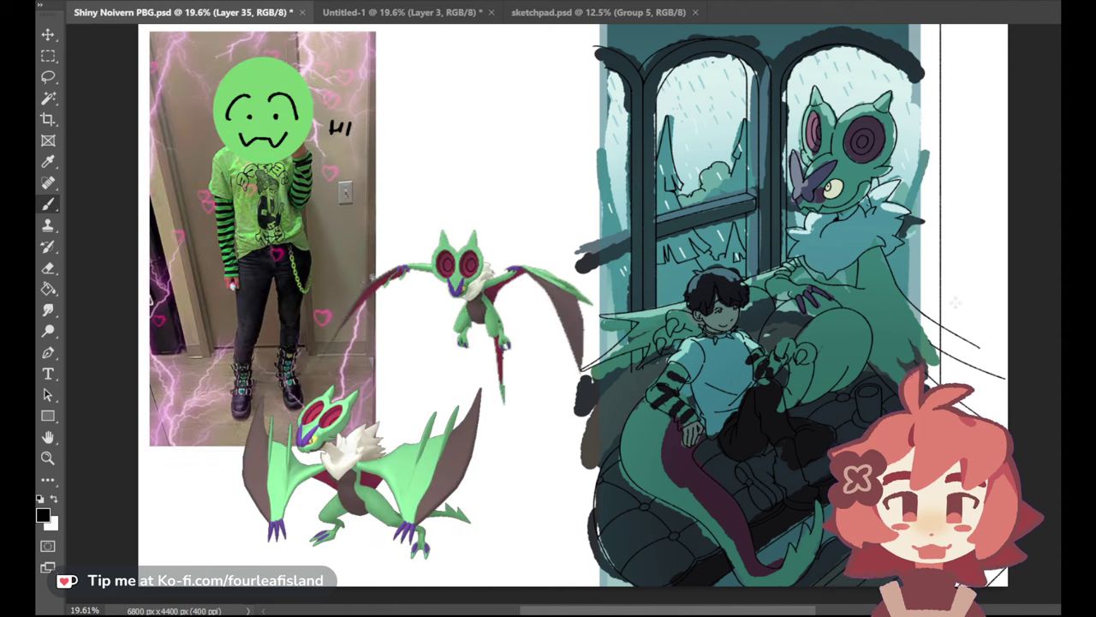
key("ctrl+comma")
key("ctrl+comma")
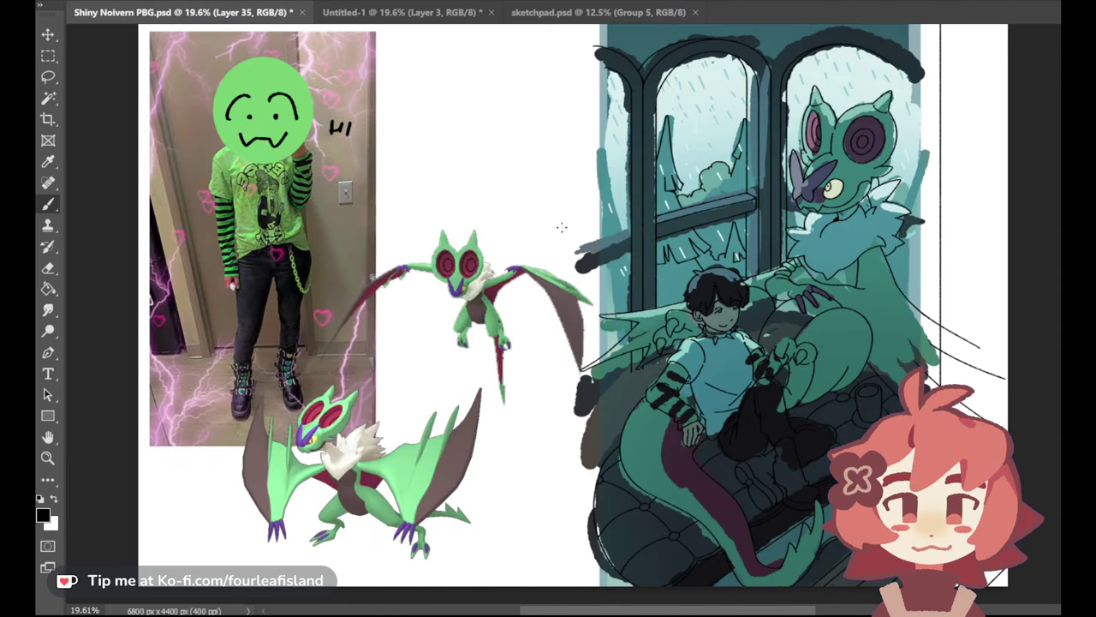
Sample the creature's body green with the Eyedropper and hide the rough colours so only the flat colours remain
left_click(48, 161)
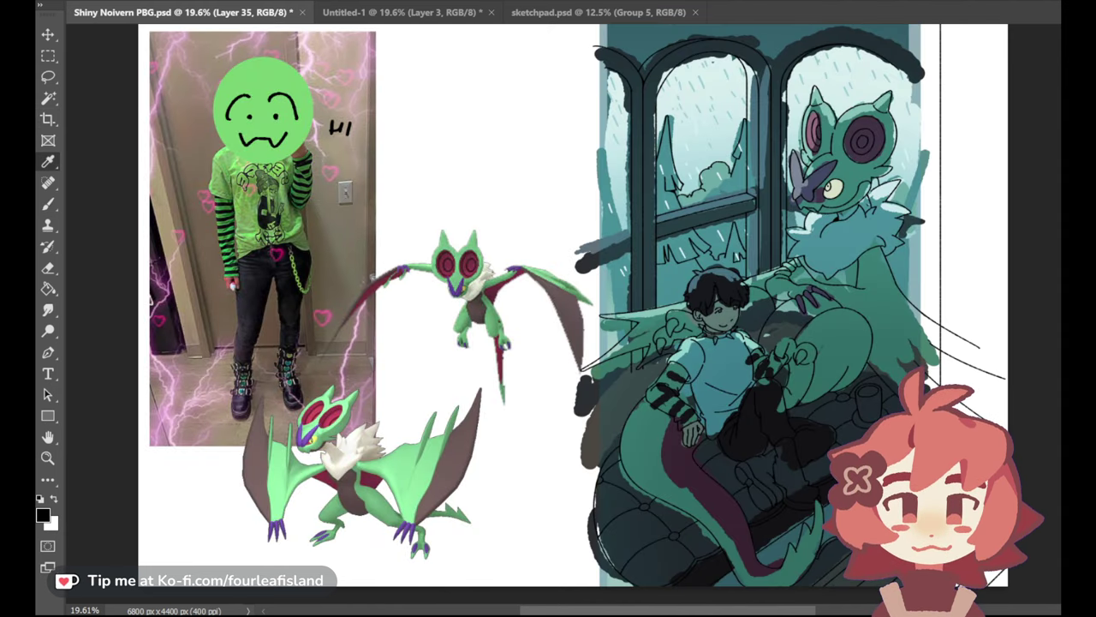
key("ctrl+comma")
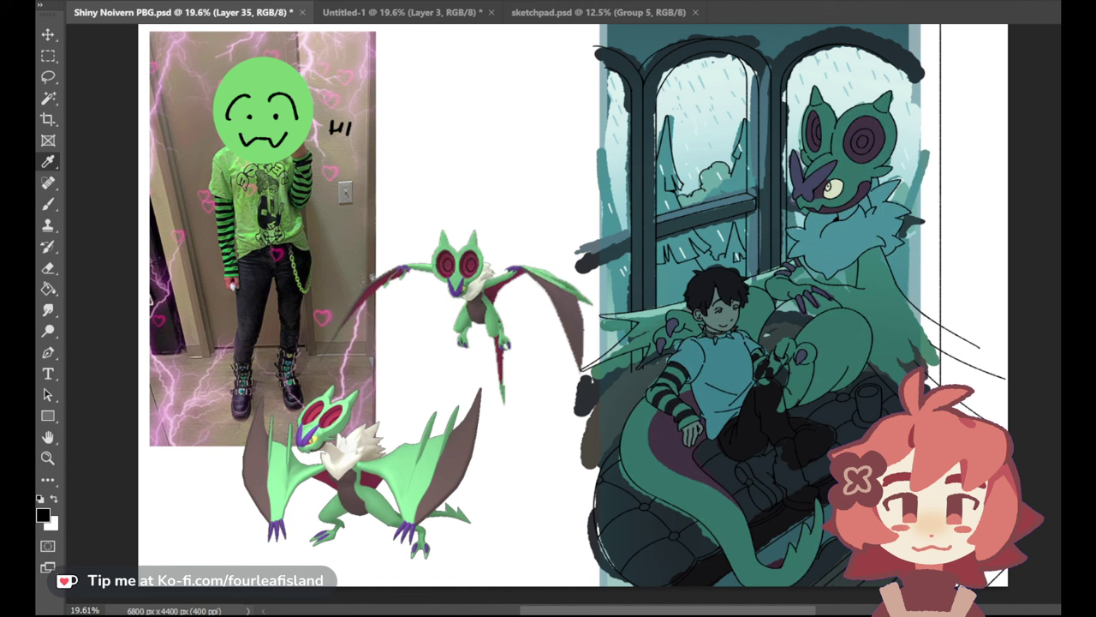
key("ctrl+comma")
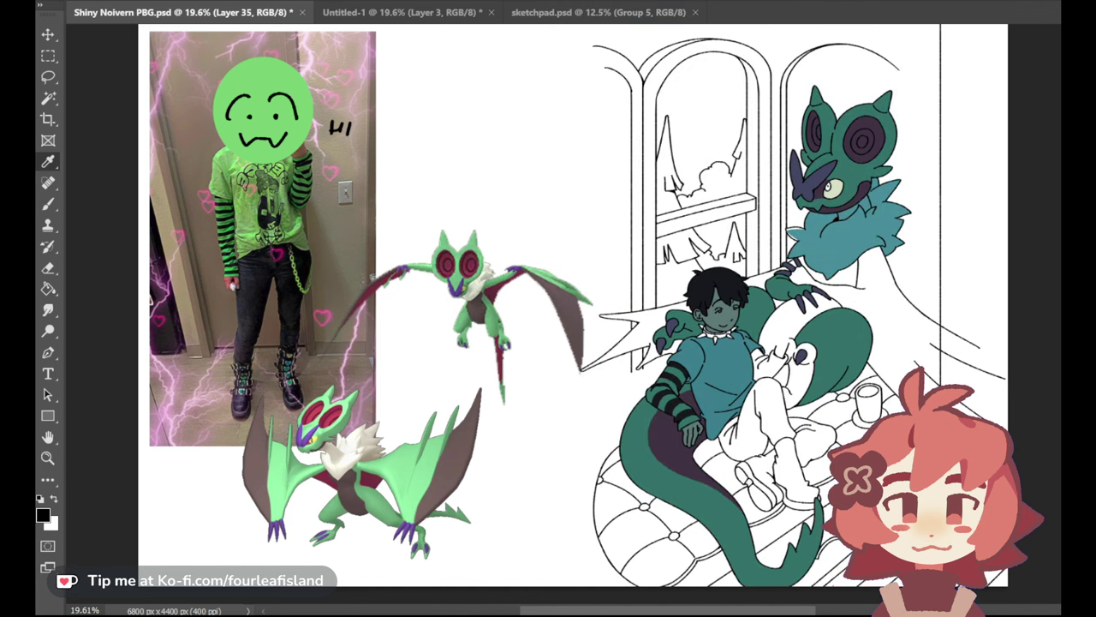
key("ctrl+comma")
left_click(899, 319)
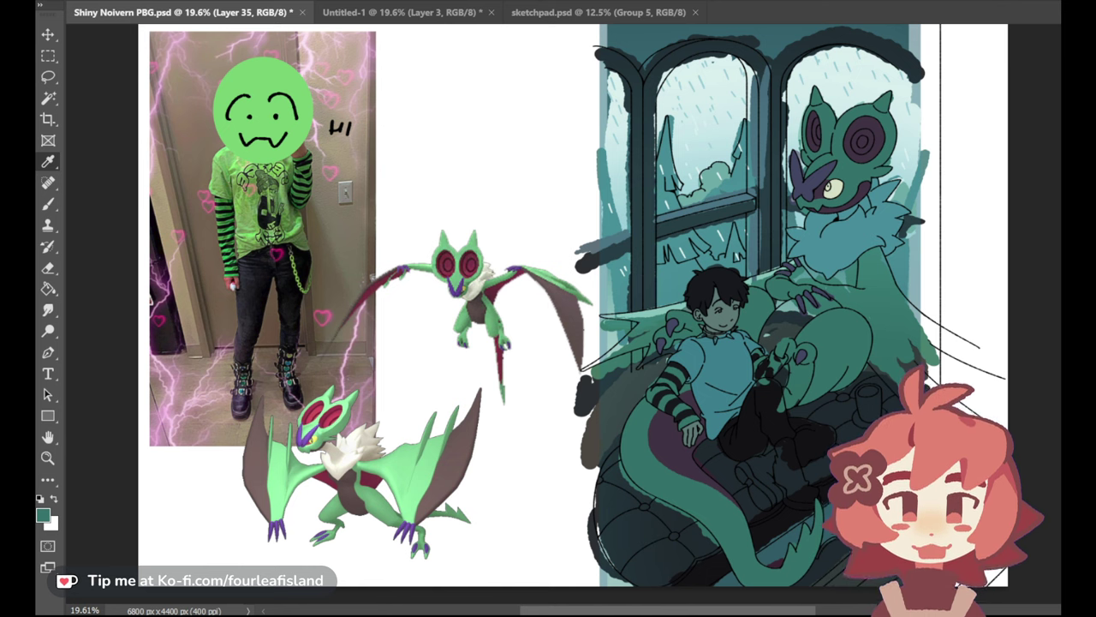
key("ctrl+comma")
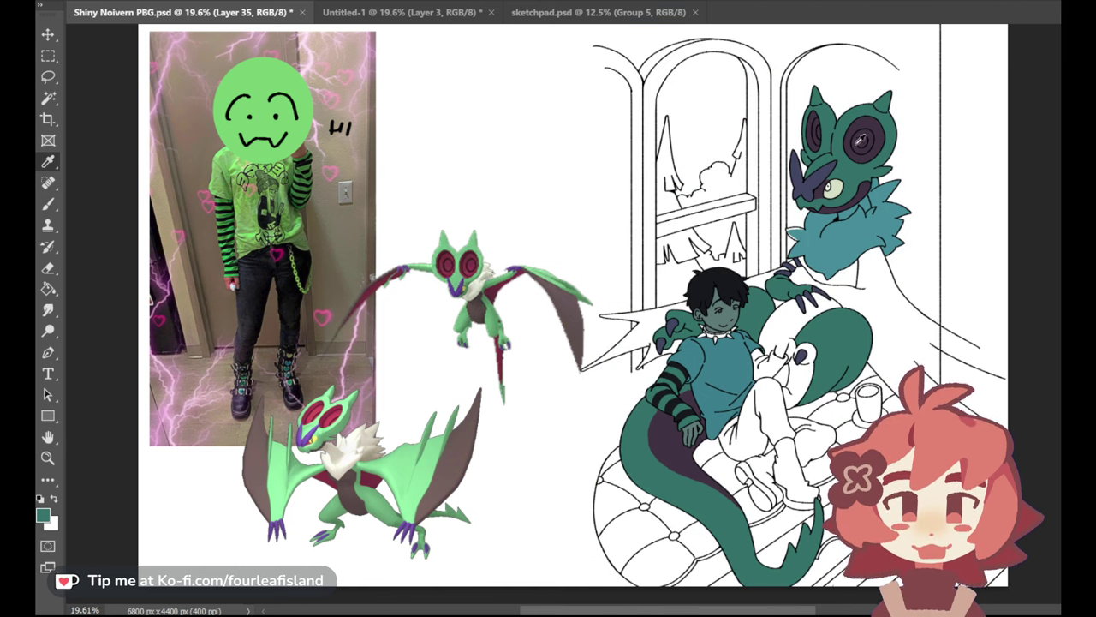
Select the creature's wing and upper body areas with the Magic Wand, fill them green on a separate layer, and deselect
left_click(48, 98)
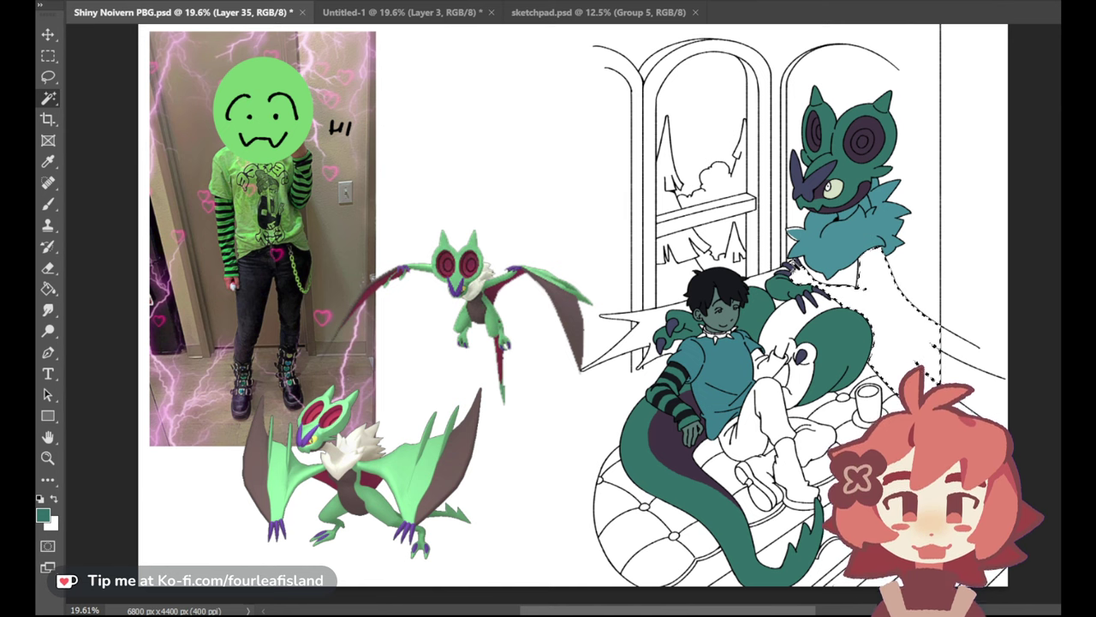
left_click(644, 336, "shift")
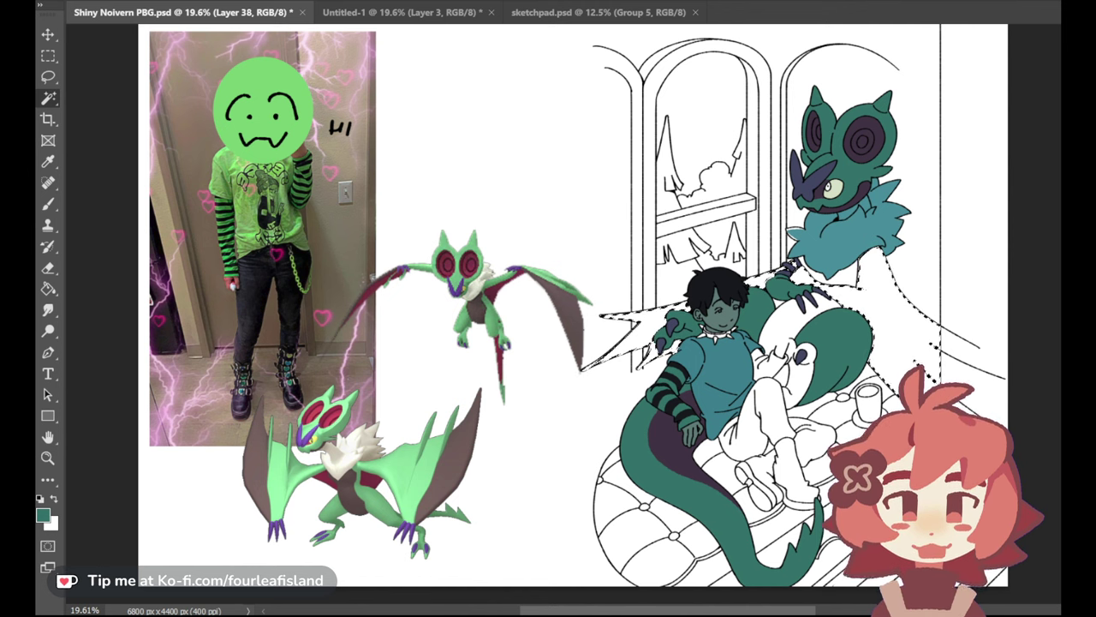
key("ctrl+shift+alt+n")
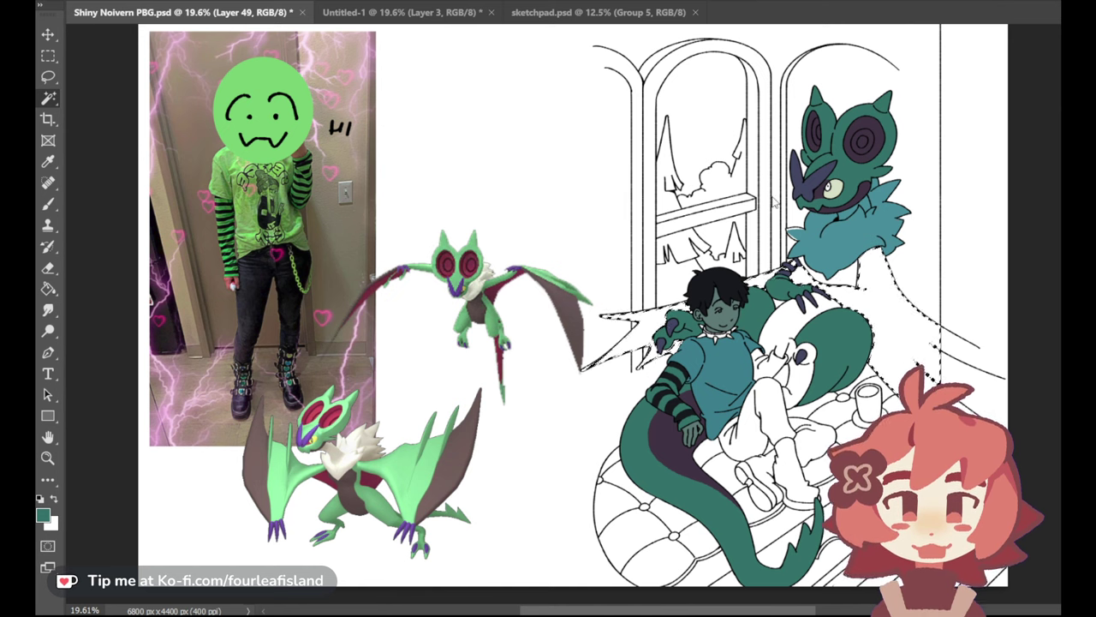
left_click(49, 289)
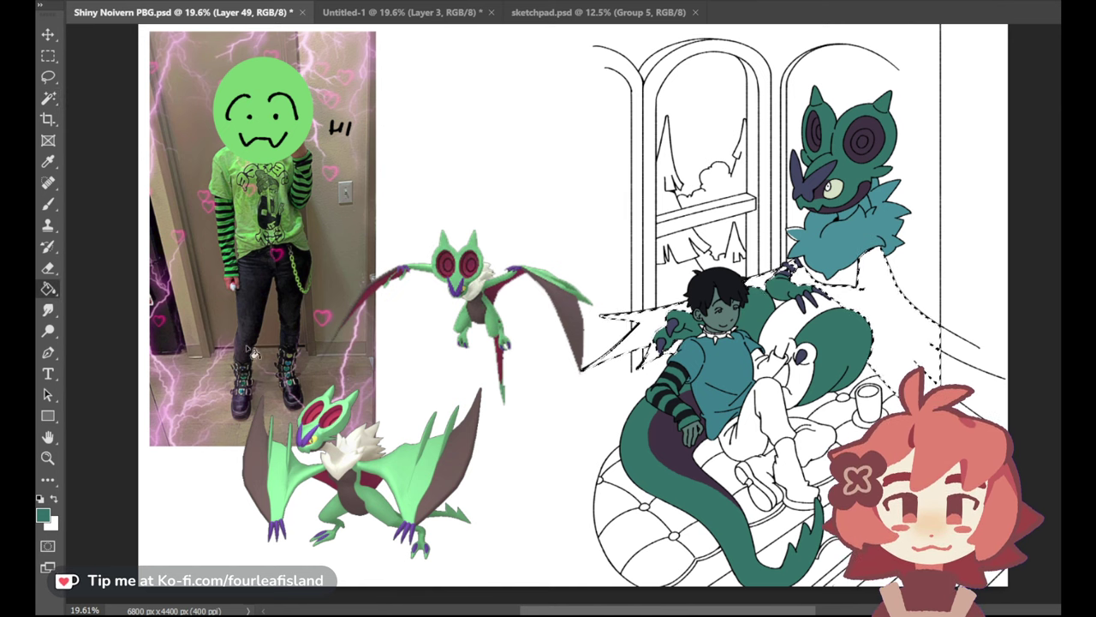
left_click(435, 244)
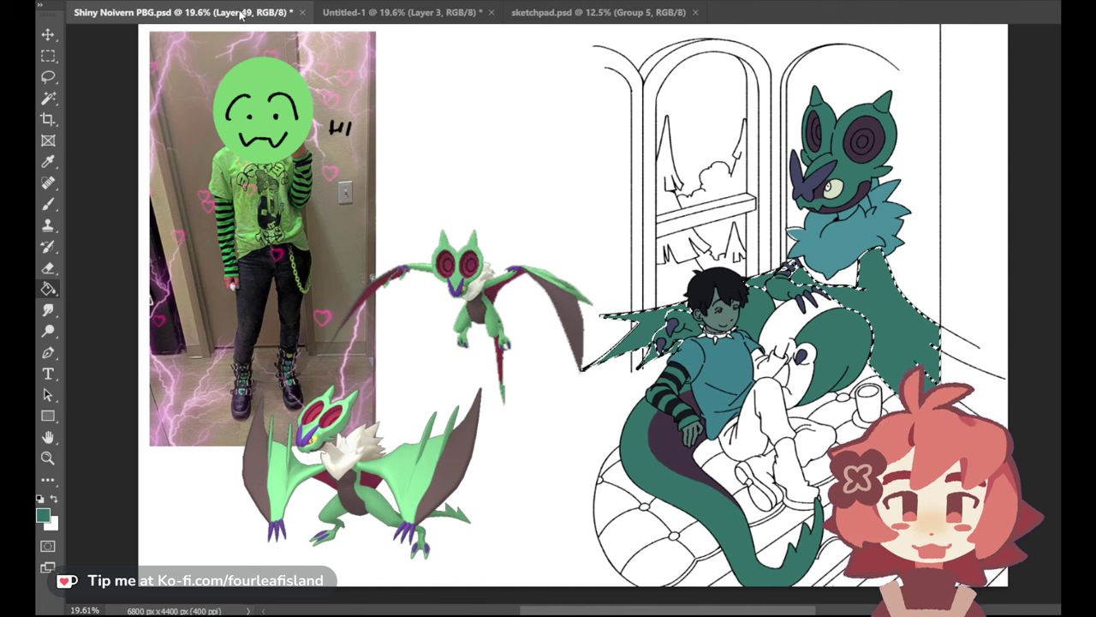
key("ctrl+d")
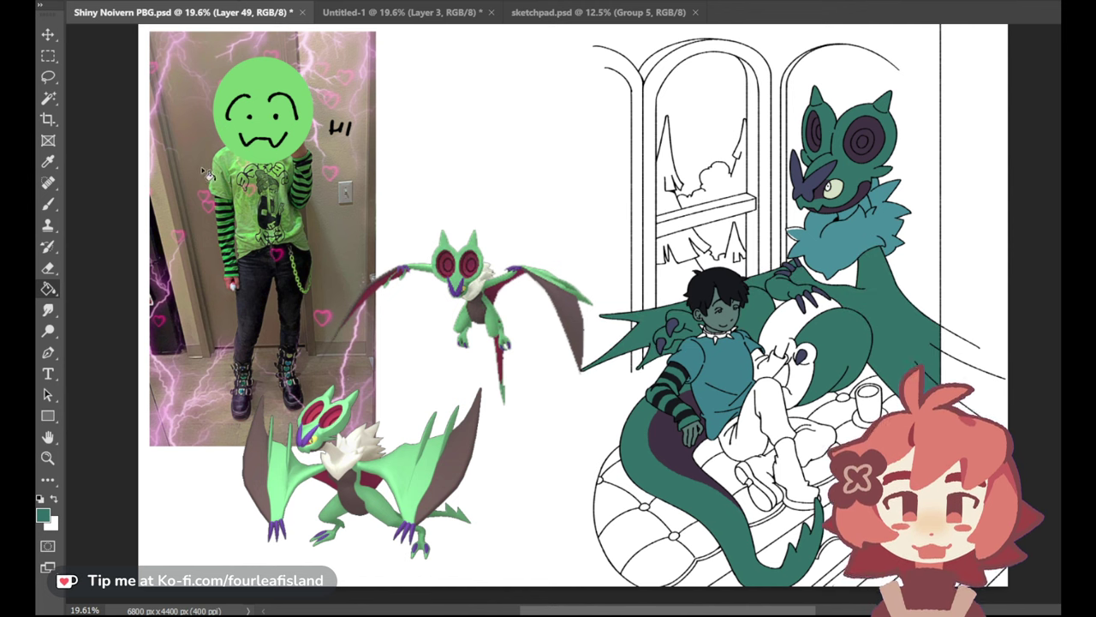
Sample the near-black of the boy's sleeve stripe for the Brush, and undo and restore the creature's green wing fill to compare
left_click(48, 162)
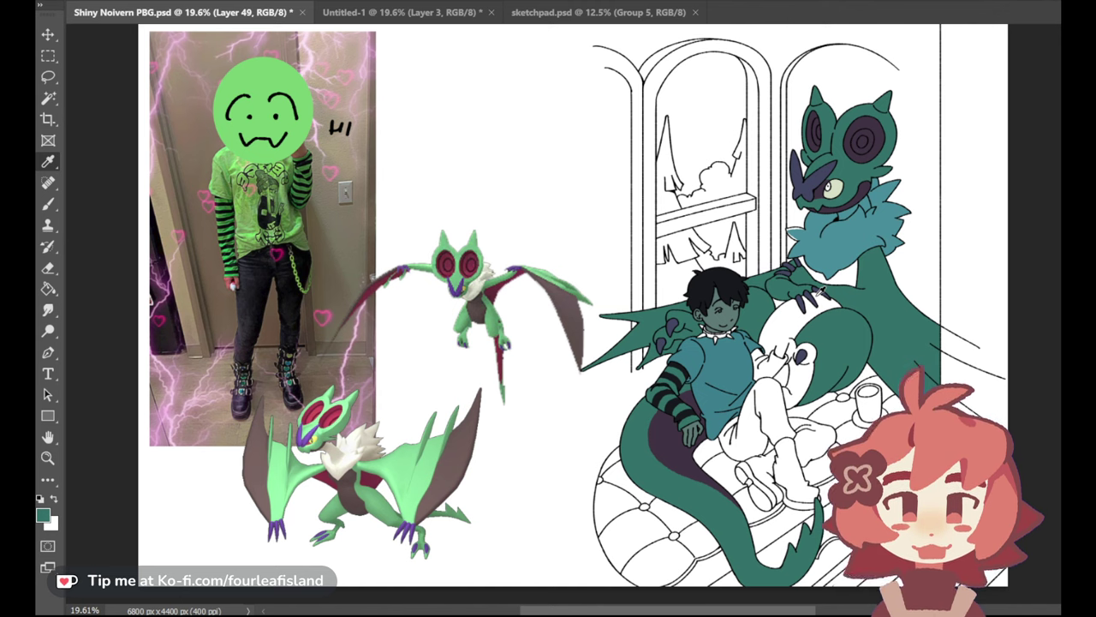
left_click(679, 402)
key("b")
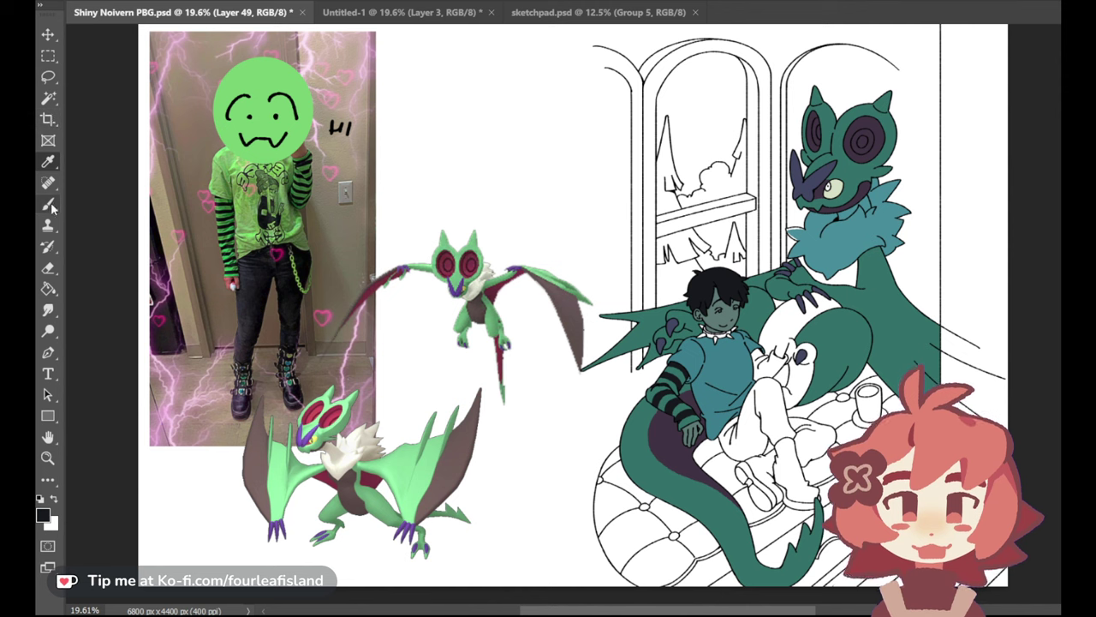
key("ctrl+z")
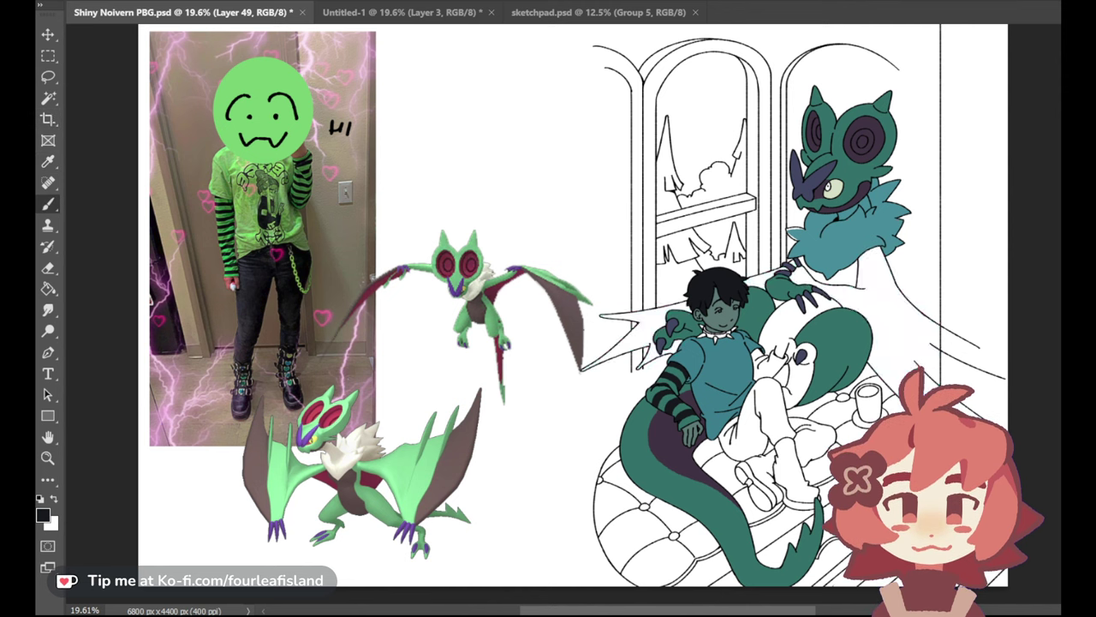
key("ctrl+shift+z")
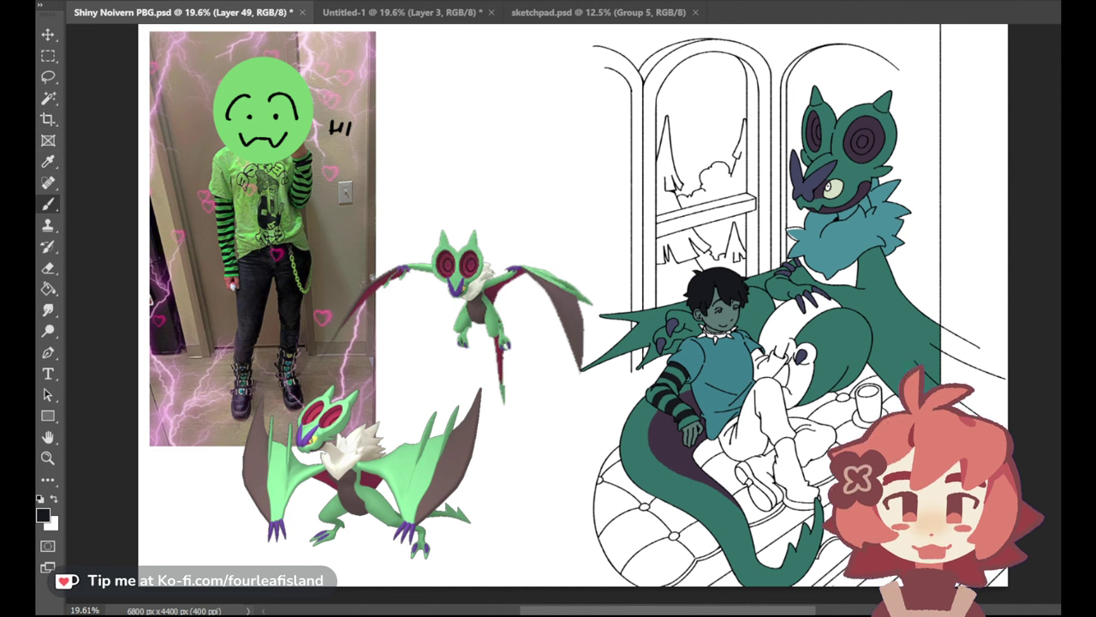
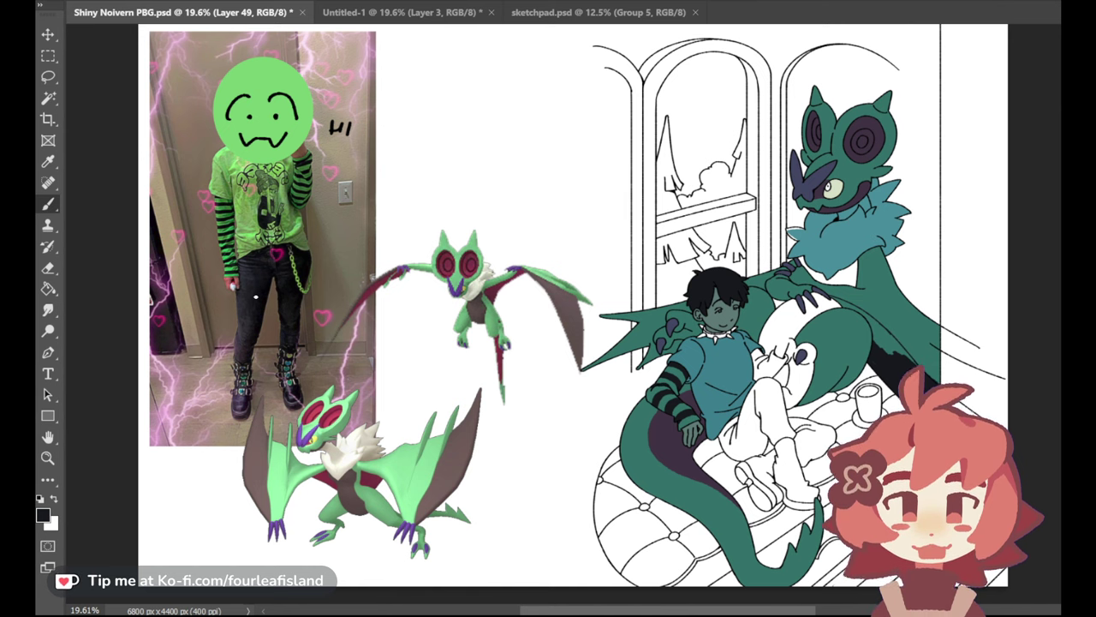
Paint the wing area between the creature's coiled body and lower wing near-black, extending it to a point by the claws
key("z")
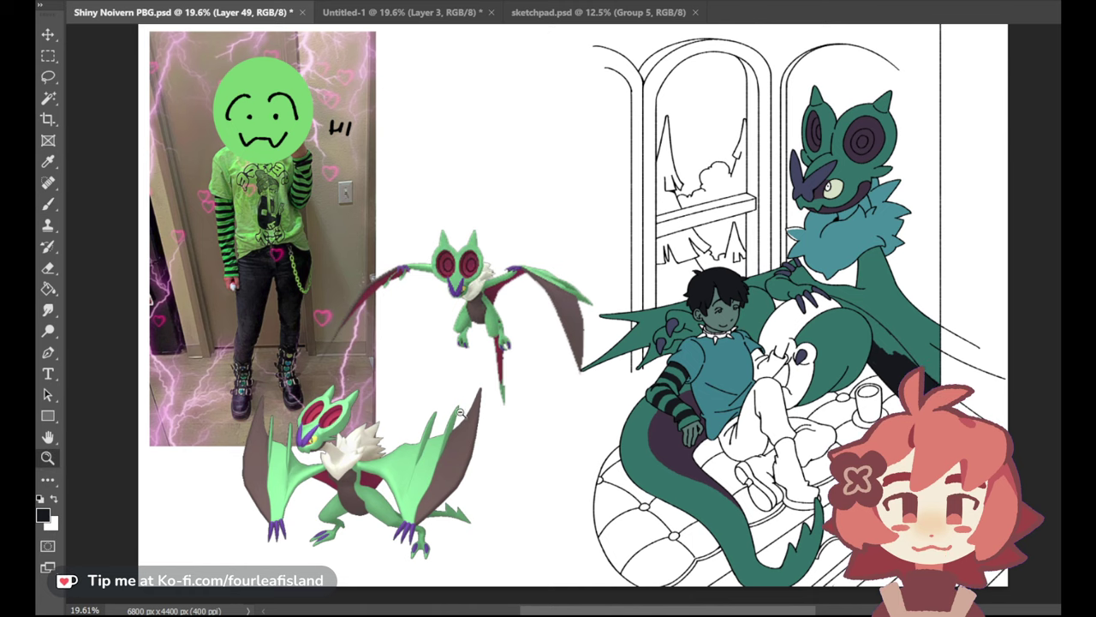
left_click(915, 343)
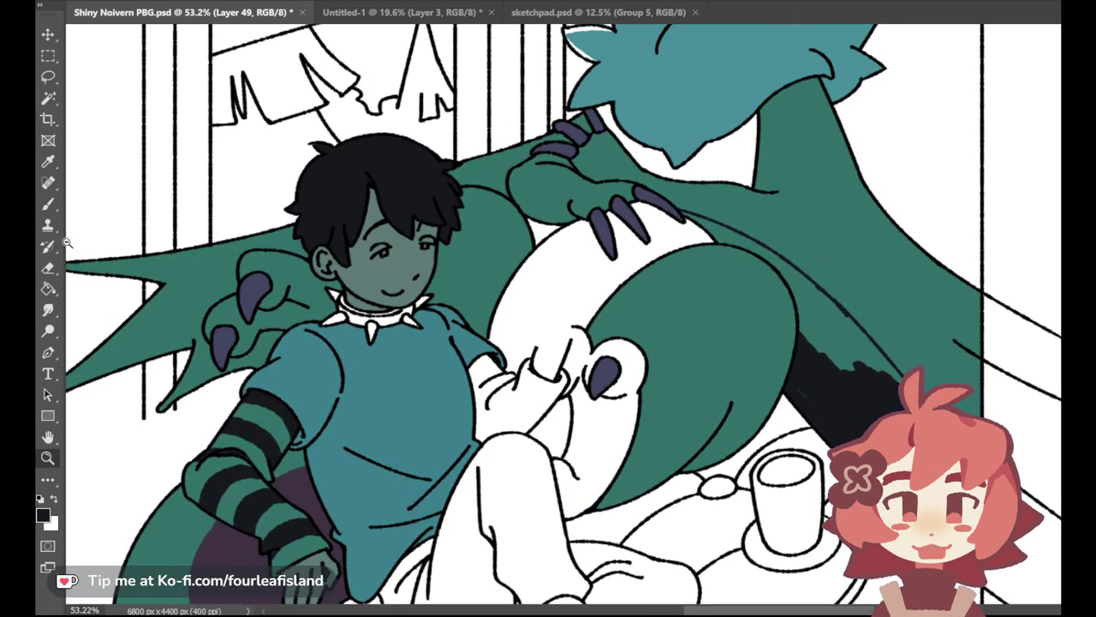
left_click(51, 209)
mouse_move(691, 216)
left_mouse_down()
mouse_move(766, 254)
mouse_move(756, 247)
mouse_move(787, 281)
mouse_move(835, 362)
mouse_move(800, 365)
mouse_move(779, 324)
mouse_move(780, 293)
mouse_move(844, 367)
left_mouse_up()
mouse_move(793, 284)
left_mouse_down()
mouse_move(823, 312)
mouse_move(820, 296)
mouse_move(877, 361)
mouse_move(832, 315)
left_mouse_up()
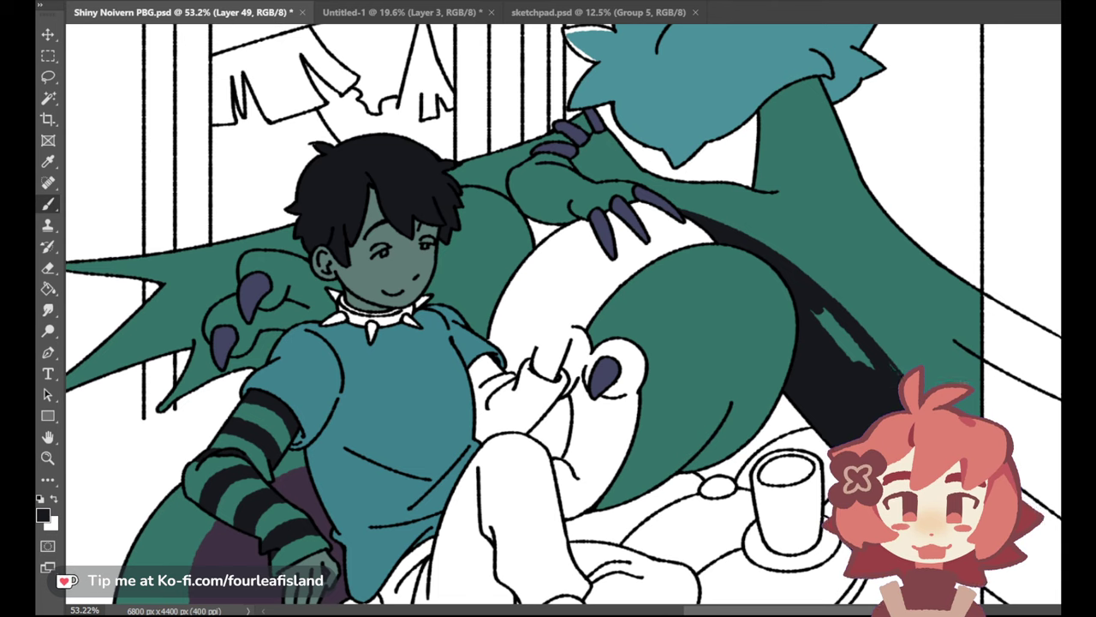
mouse_move(893, 368)
left_mouse_down()
mouse_move(835, 325)
mouse_move(865, 382)
left_mouse_up()
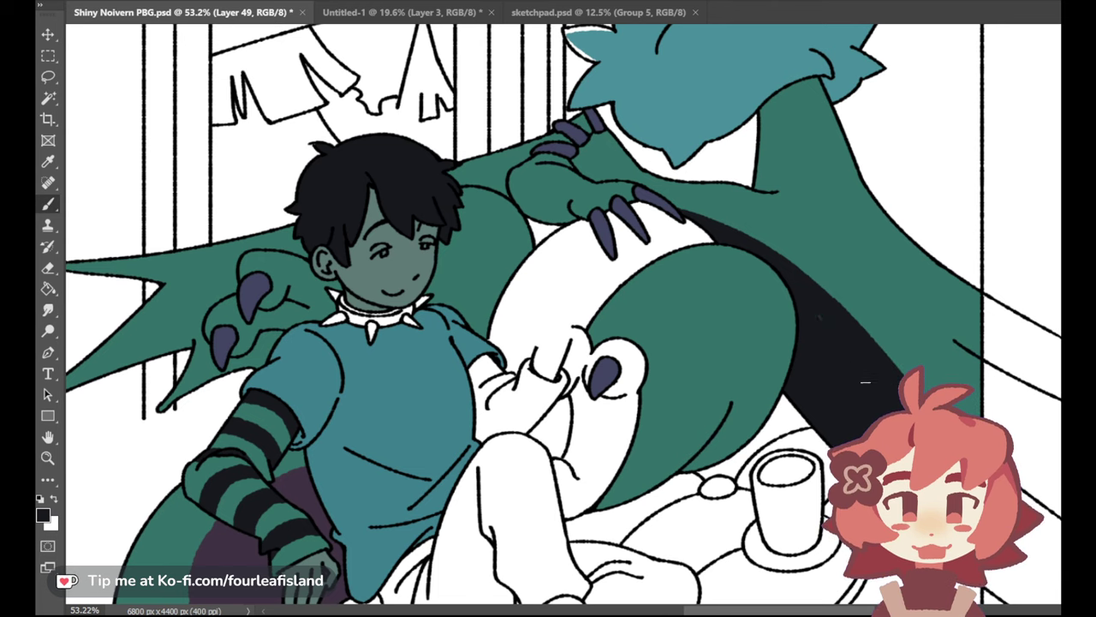
Sample the body green and paint back over the upper strip and outer edge of the near-black wing area
left_click(48, 162)
left_click(330, 240)
left_click(48, 204)
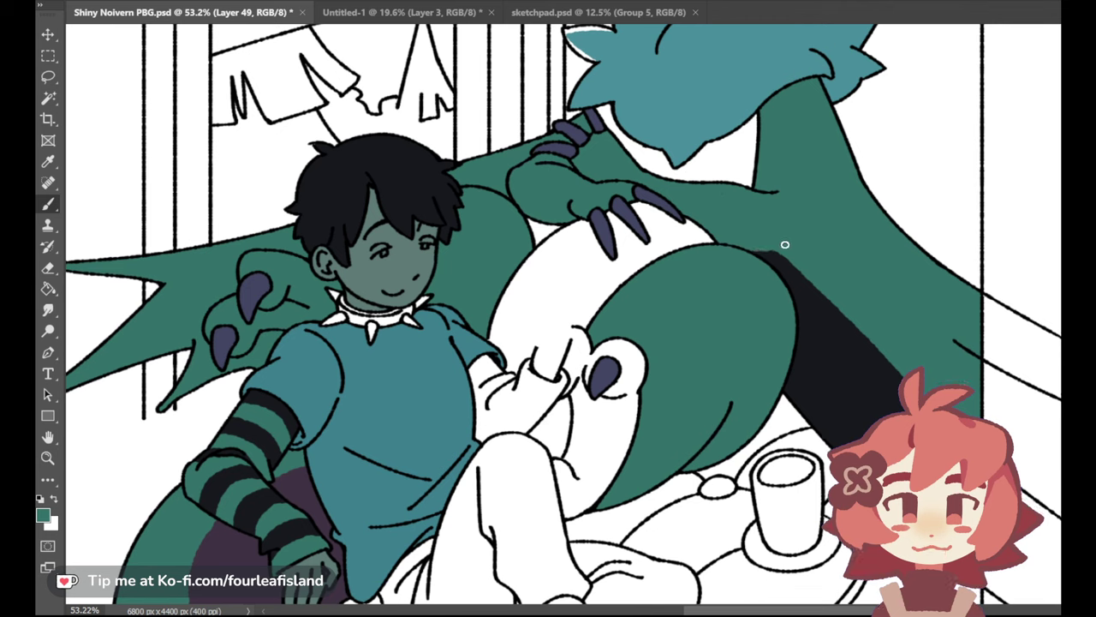
Resample the near-black and repaint the narrow strip along the top of the coiled body, undoing rough strokes and redrawing them
left_click(48, 163)
left_click(855, 385)
left_click(48, 202)
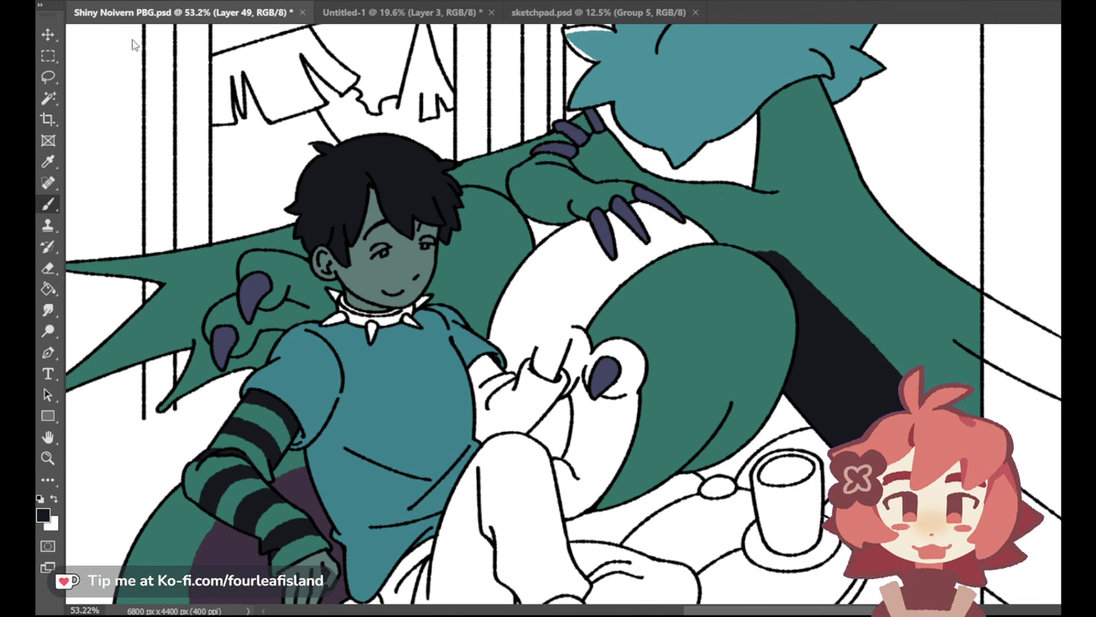
left_click_drag(703, 229, 774, 255)
key("ctrl+z")
key("ctrl+z")
left_click_drag(698, 227, 771, 256)
key("ctrl+z")
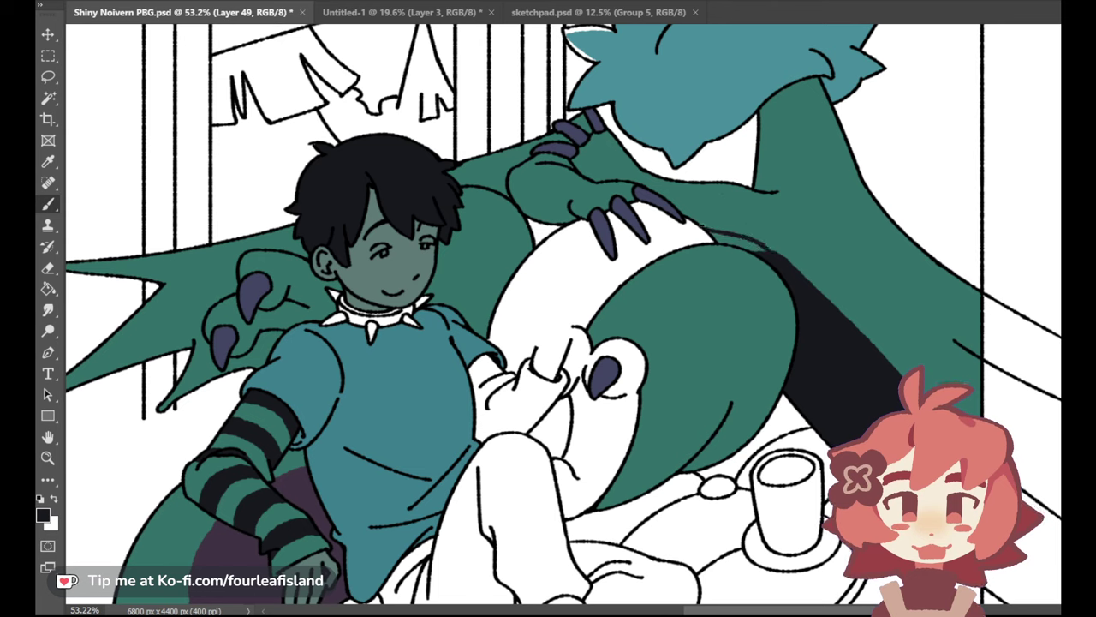
key("ctrl+z")
left_click_drag(708, 231, 792, 264)
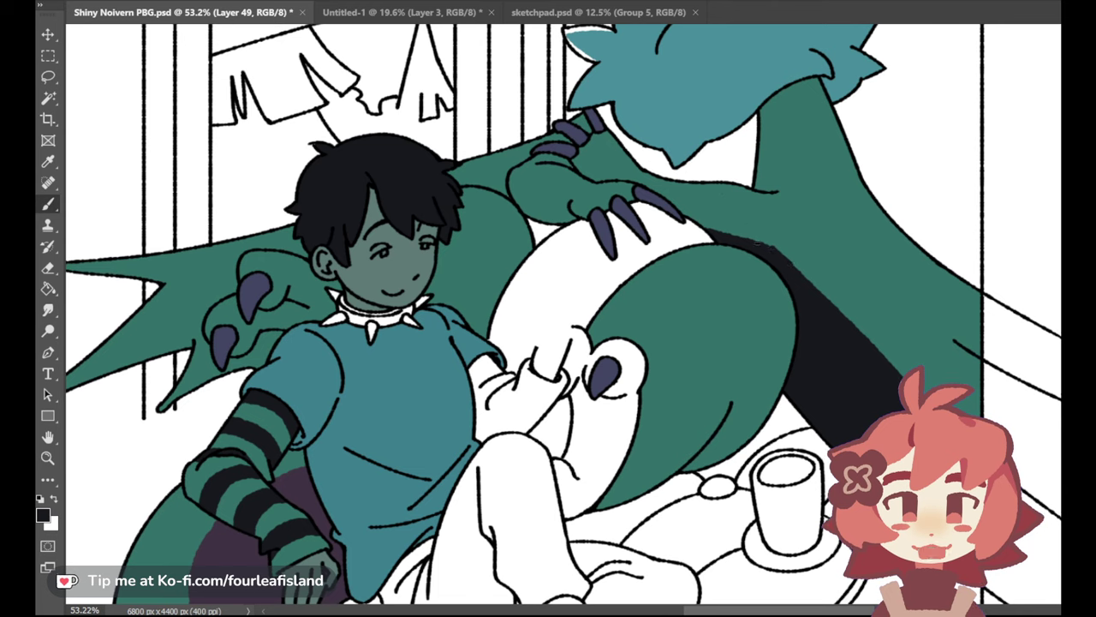
key("ctrl+z")
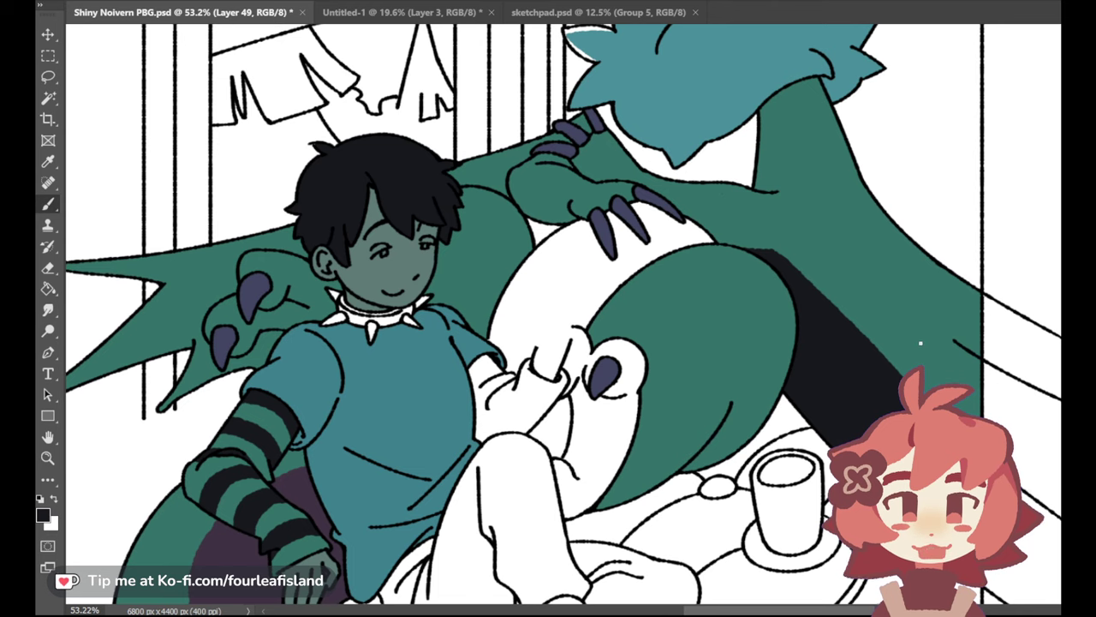
key("ctrl+z")
left_click_drag(714, 238, 773, 250)
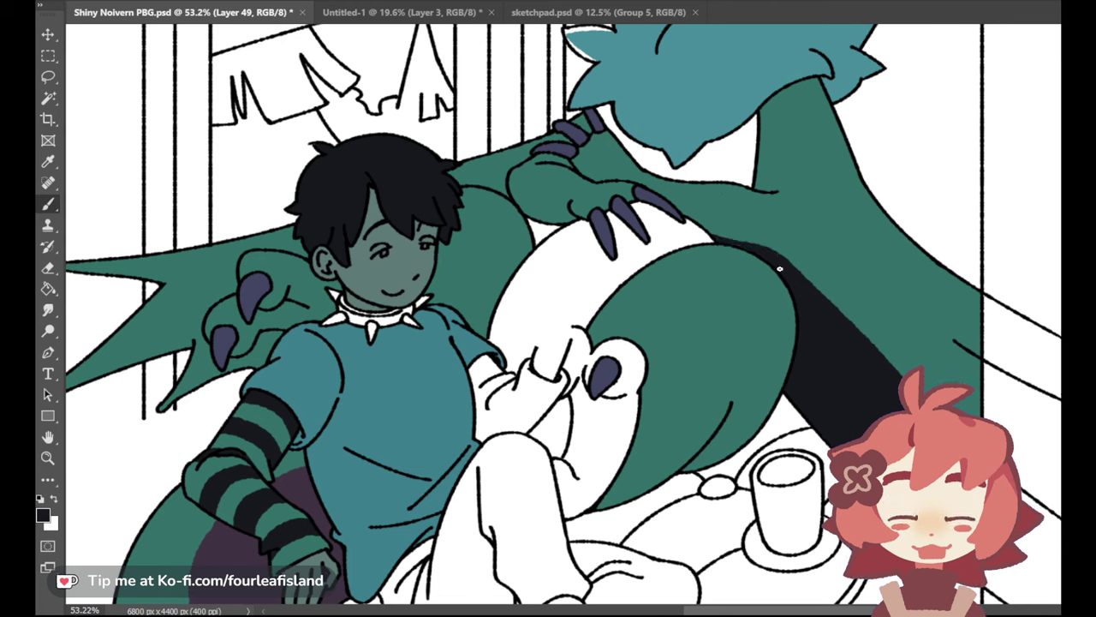
Smooth the dark wing strip's edge with sampled body green, resample the near-black, and fit the whole canvas in view
key("i")
left_click(194, 280)
key("b")
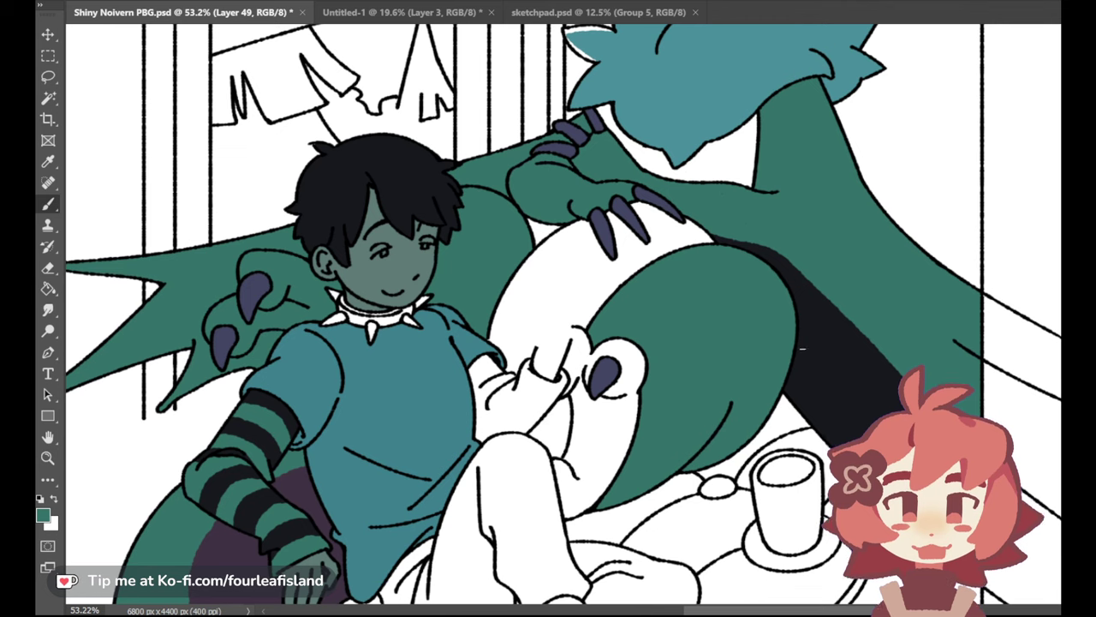
left_click(48, 142)
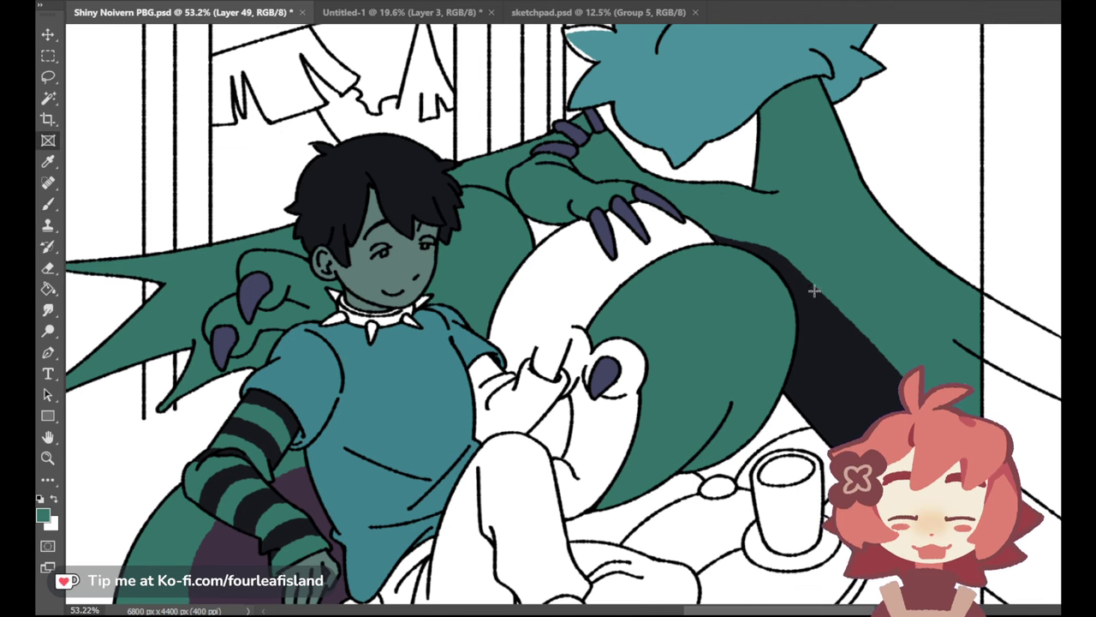
left_click(48, 161)
left_click(788, 344)
left_click(48, 204)
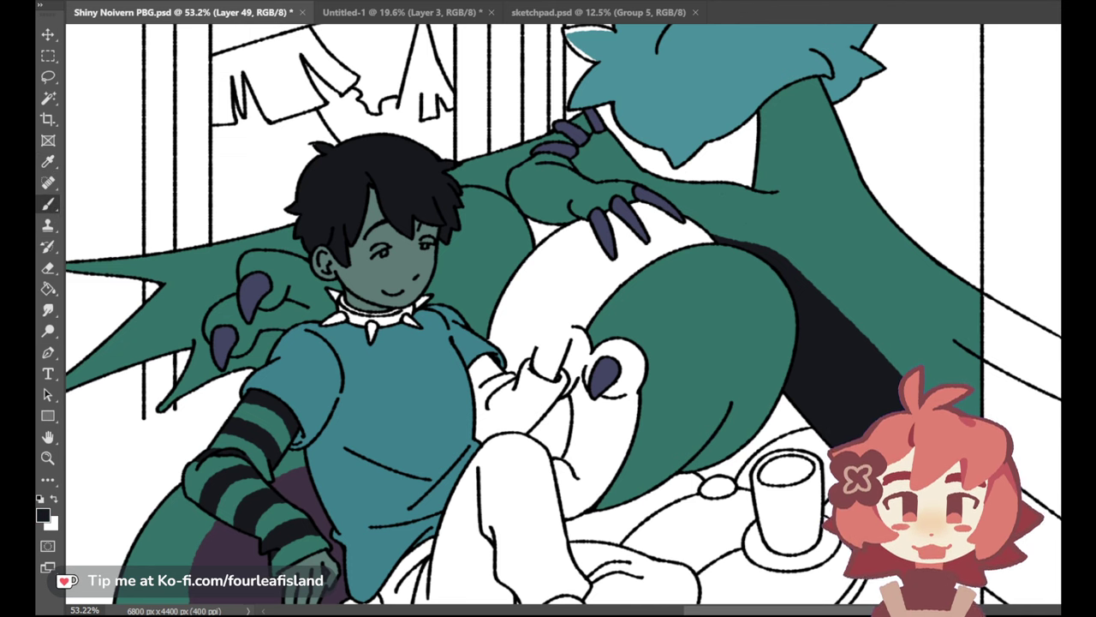
key("ctrl+minus")
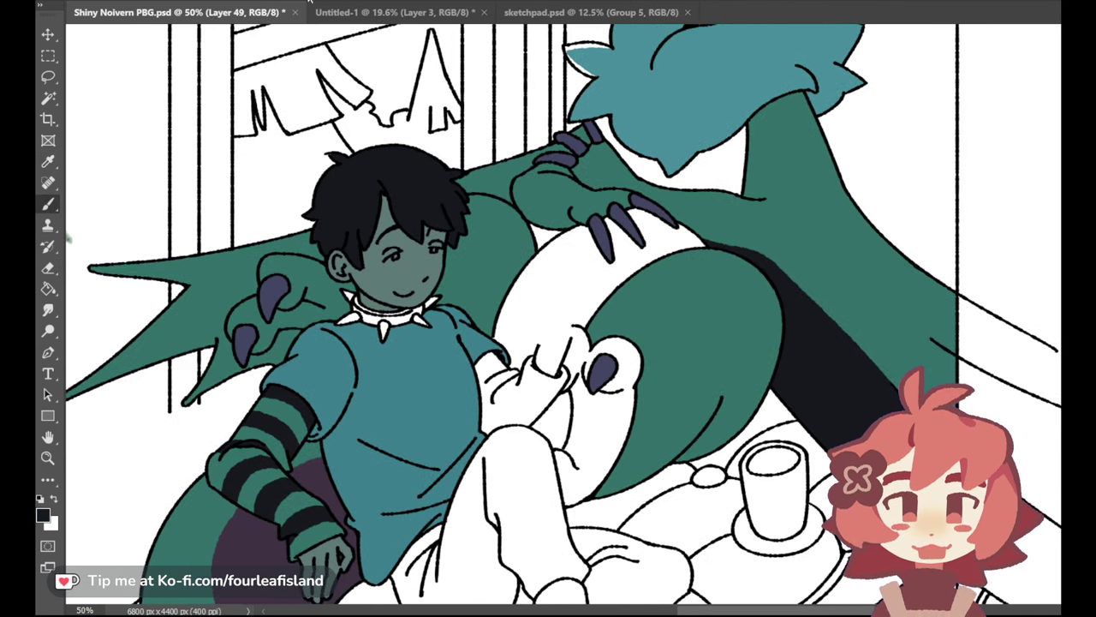
key("ctrl+0")
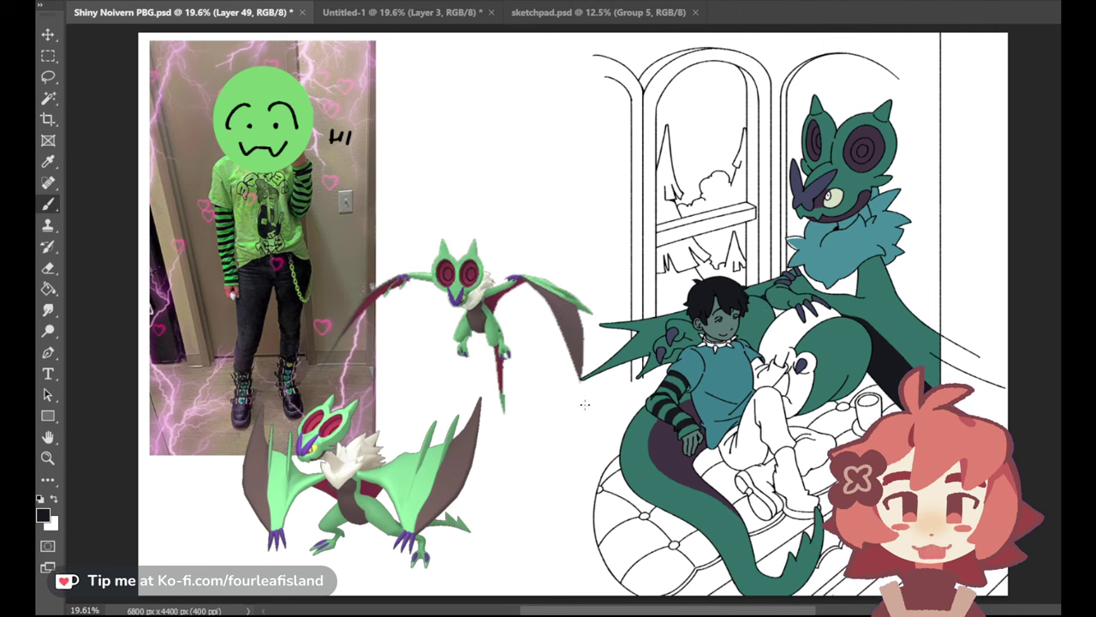
Sample the creature's body green and paint over the entire near-black wing area with it
key("z")
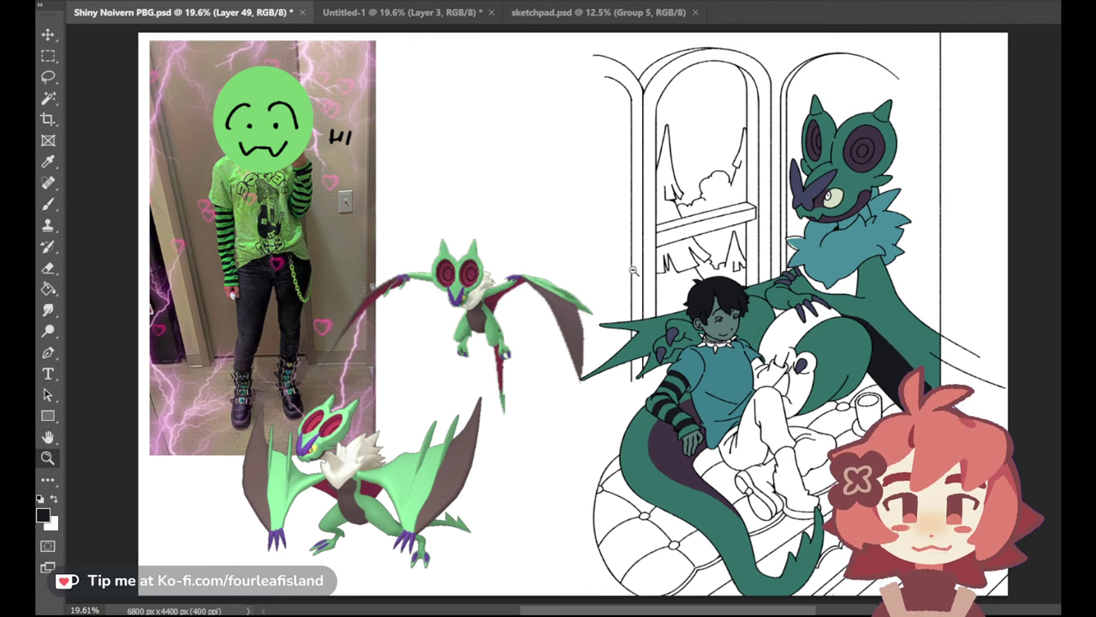
left_click(48, 161)
left_click(864, 313)
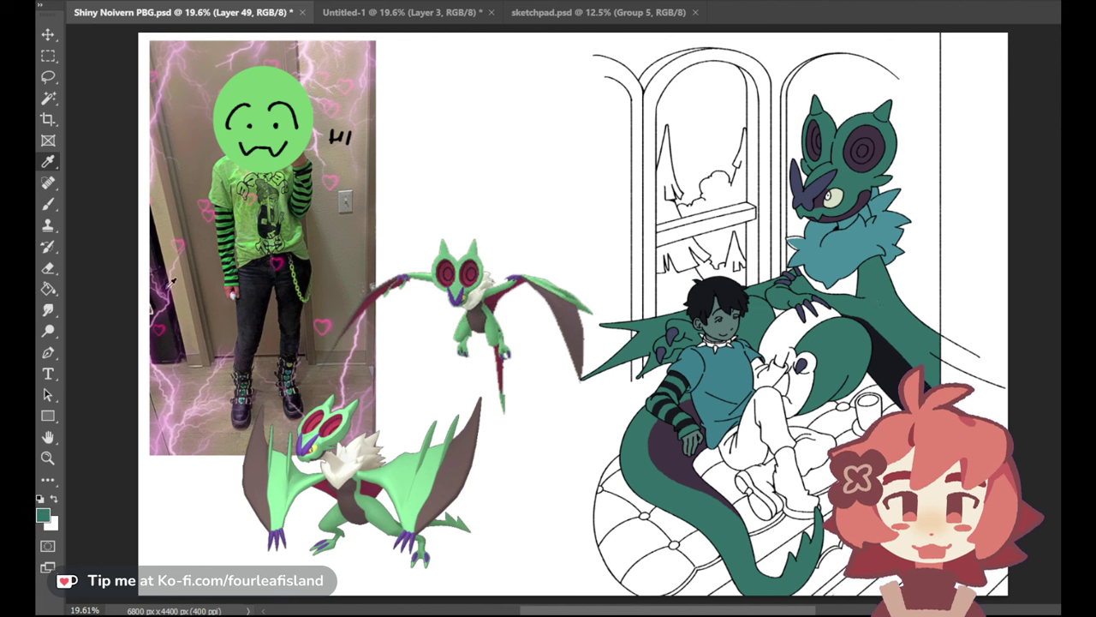
left_click(48, 204)
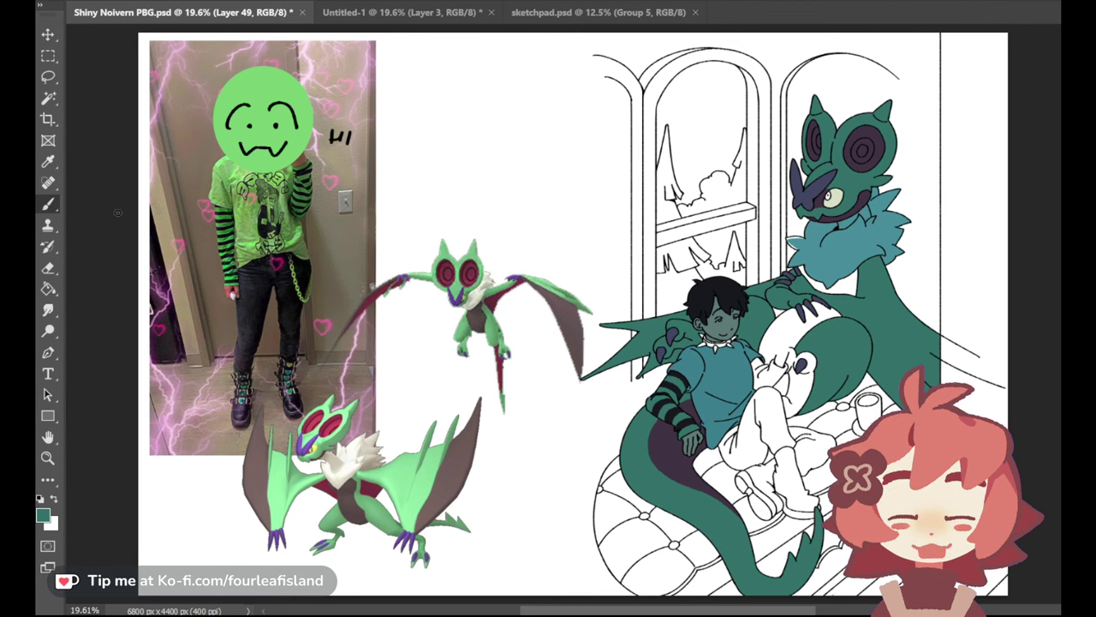
Sample the neck fur's teal and paint the white gaps inside the fur spike nearest the window frame on Layer 43
key("i")
left_click(853, 243)
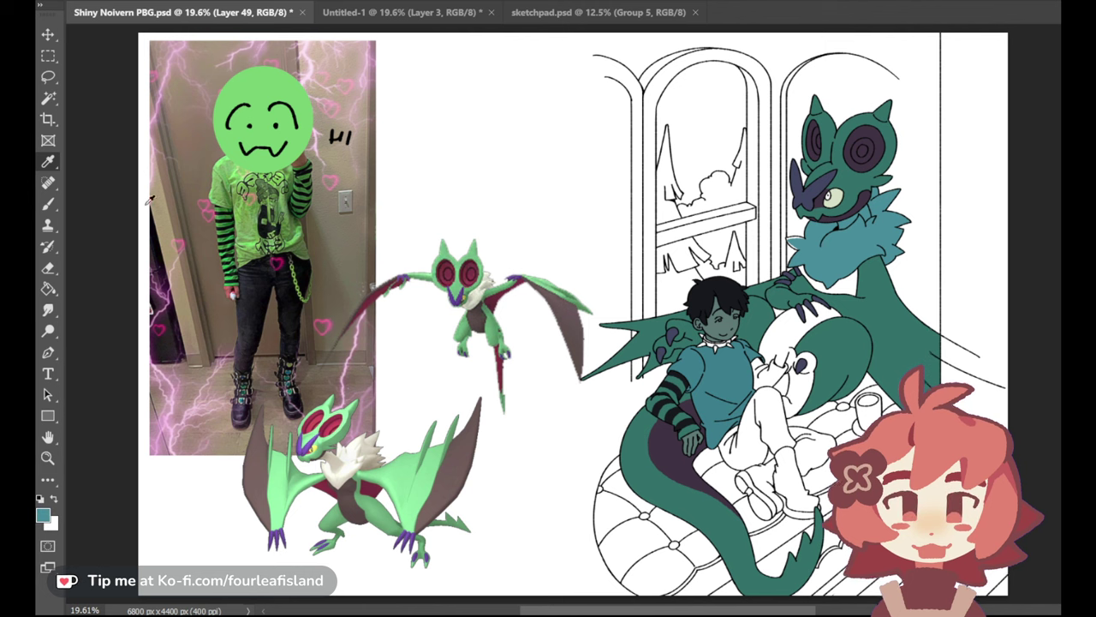
left_click(48, 203)
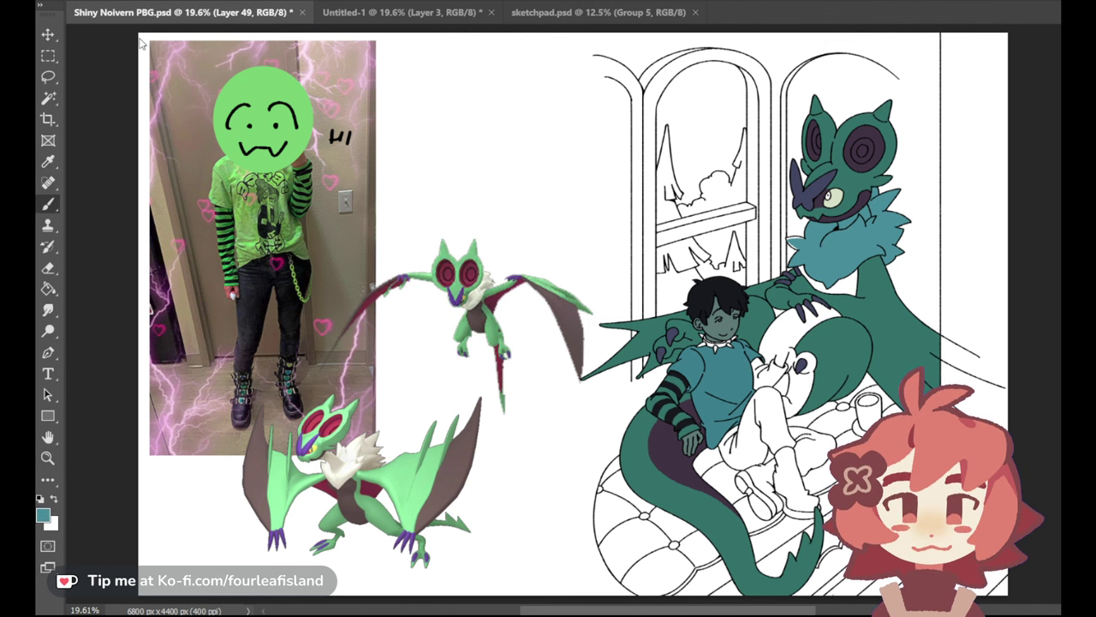
left_click(48, 458)
left_click(1079, 385)
left_click_drag(803, 232, 920, 224)
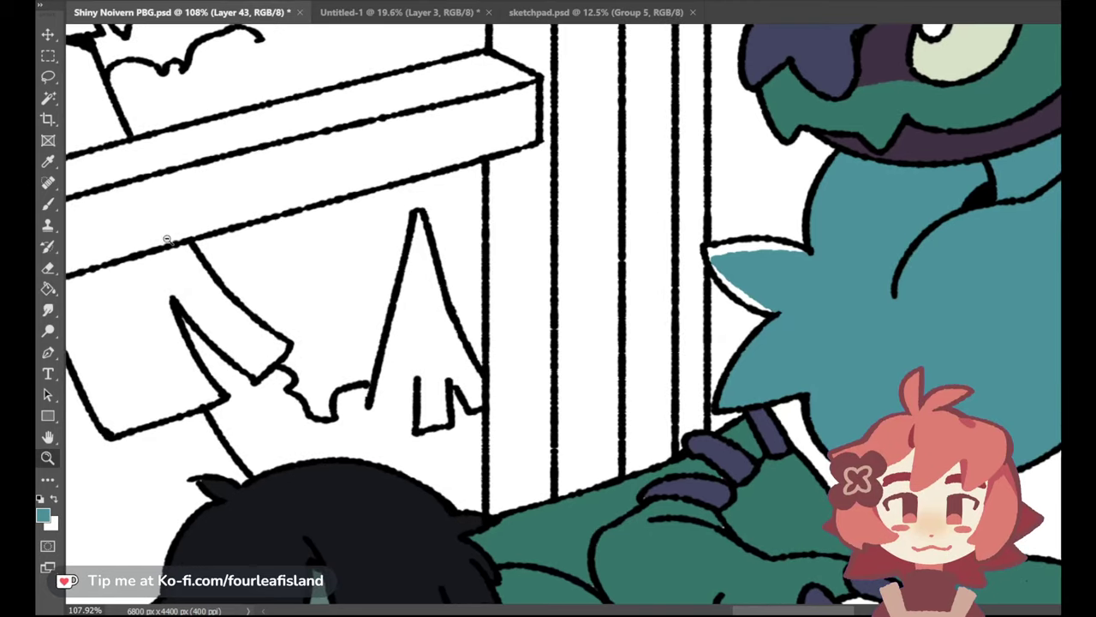
left_click(49, 206)
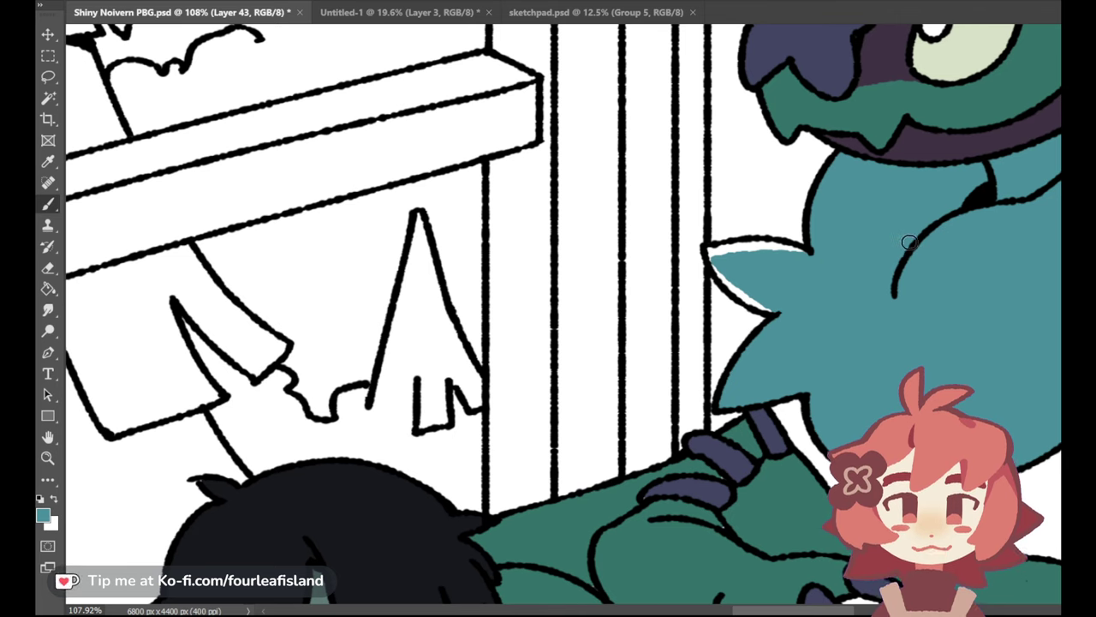
mouse_move(724, 249)
left_mouse_down()
mouse_move(784, 301)
mouse_move(733, 282)
mouse_move(726, 266)
mouse_move(759, 247)
mouse_move(800, 261)
left_mouse_up()
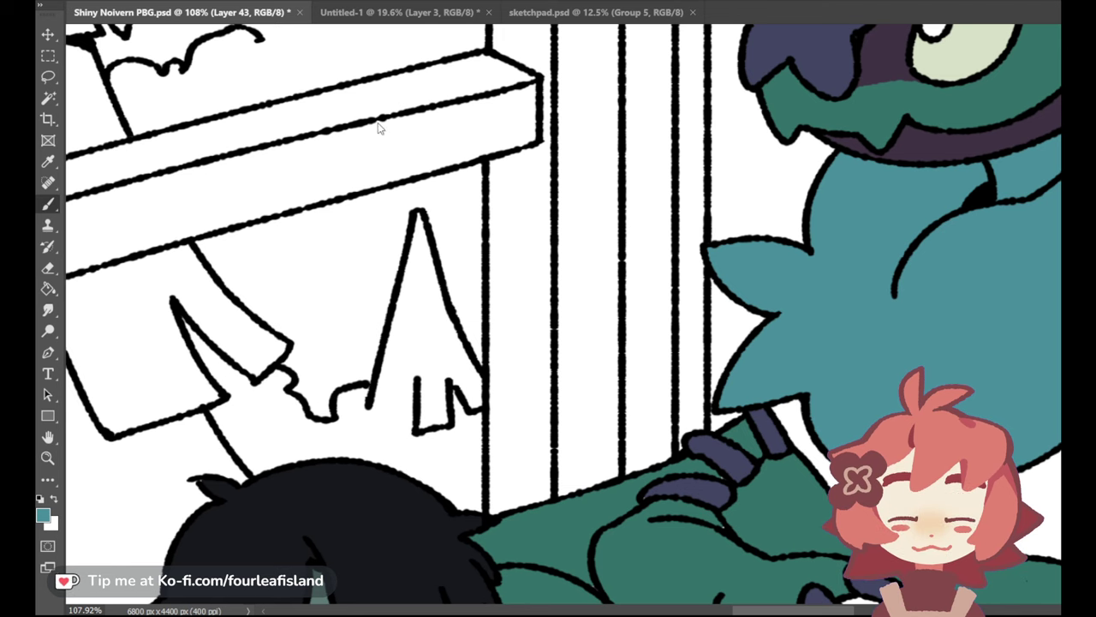
Reset the foreground colour to black and ink the short chest line beneath the neck fur on Layer 35, with the Eraser ready for cleanup
key("ctrl+0")
left_click(44, 165)
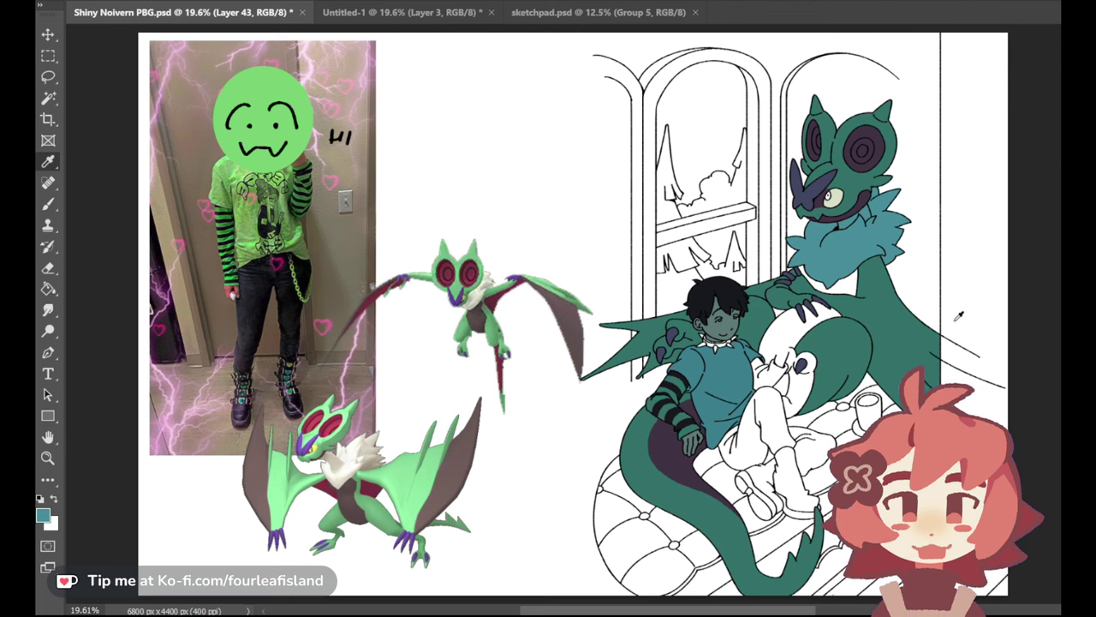
left_click(39, 498)
left_click(48, 203)
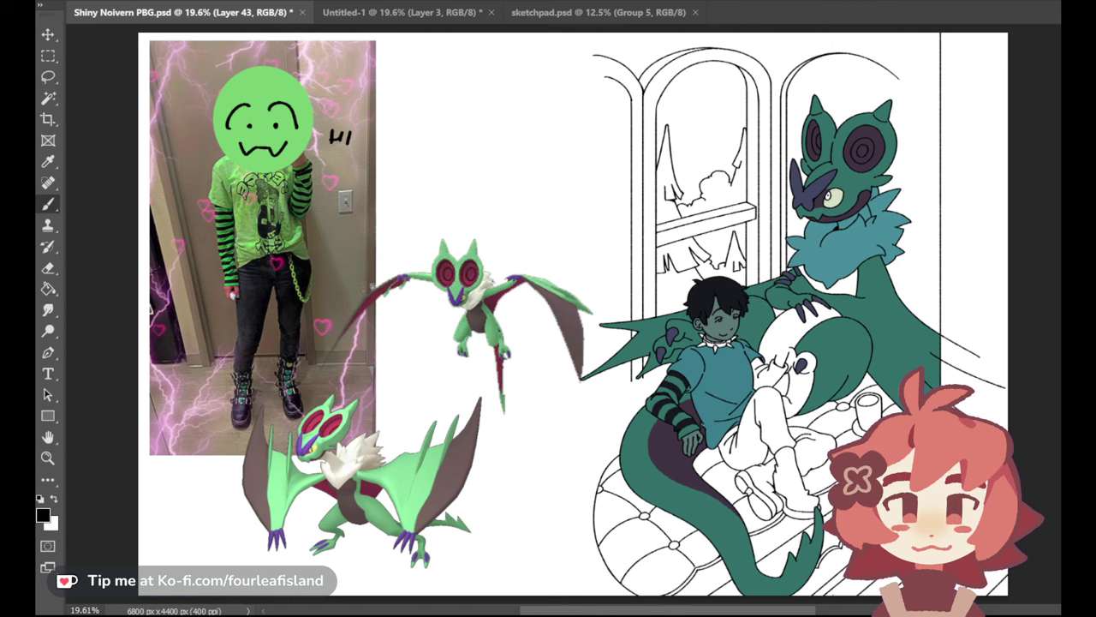
left_click(48, 458)
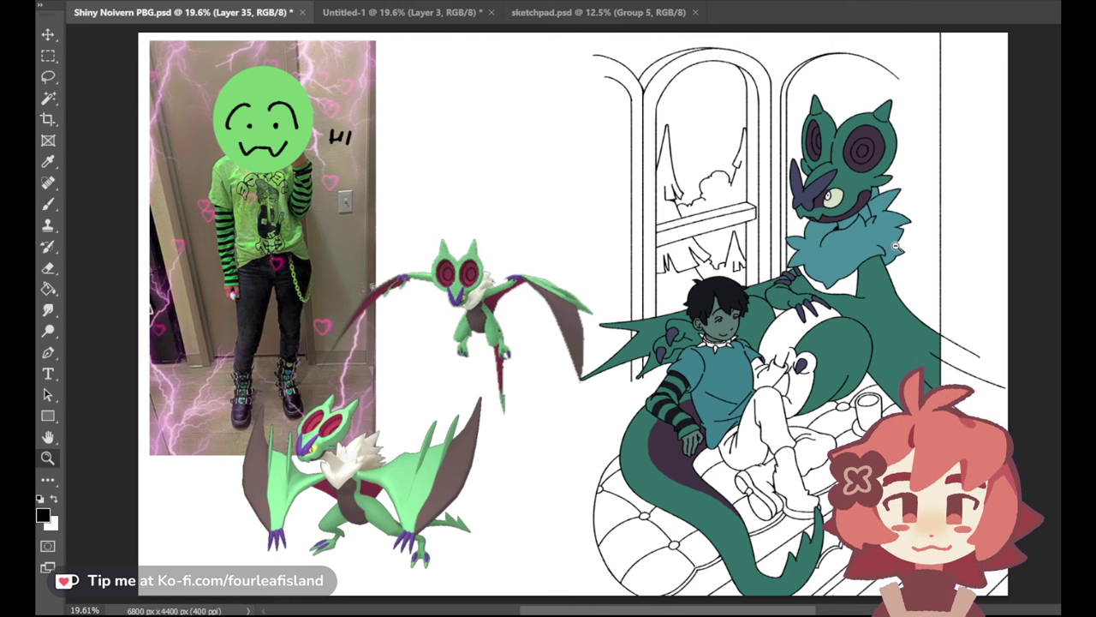
left_click_drag(897, 247, 960, 272)
left_click(48, 204)
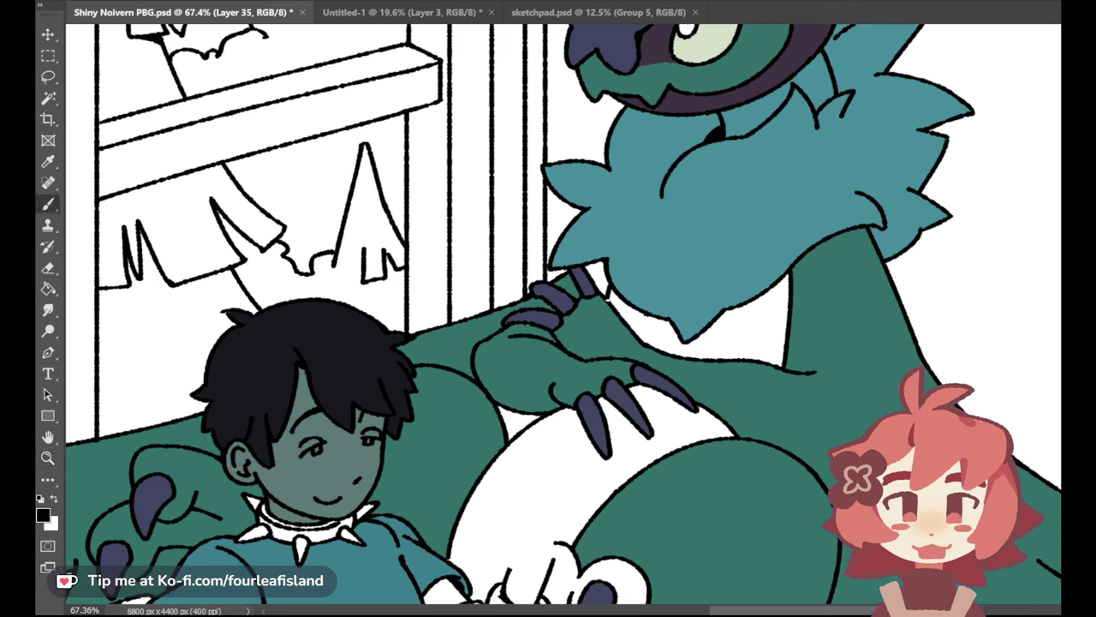
left_click(48, 268)
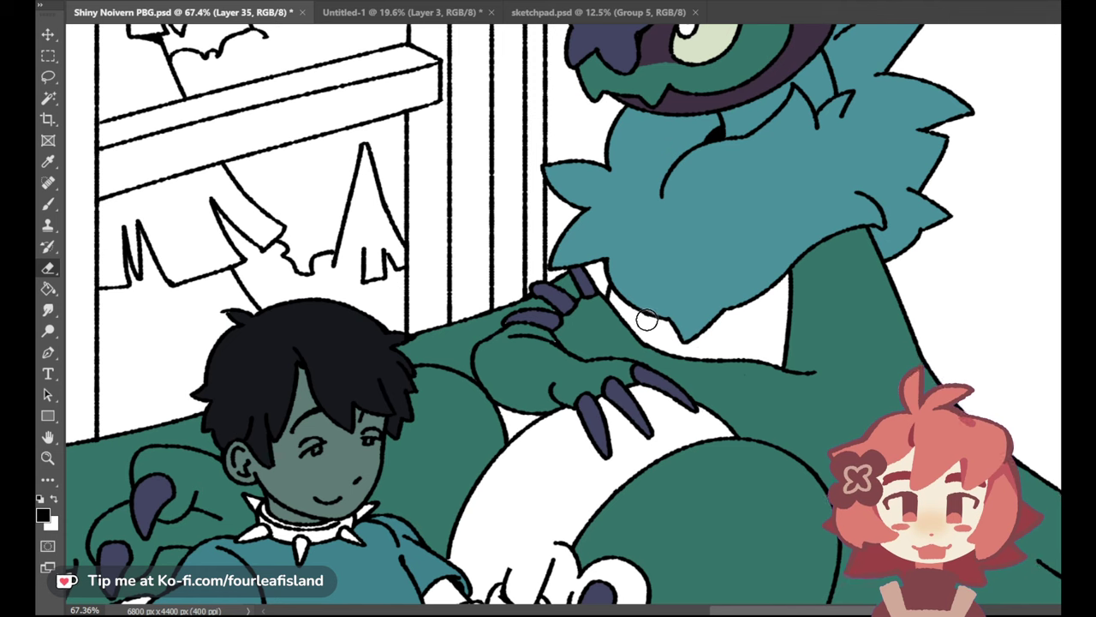
Try touching up the creature's claws on Layer 45 with the dark purple sampled from its nose
left_click(48, 161)
left_click(627, 37)
left_click(47, 206)
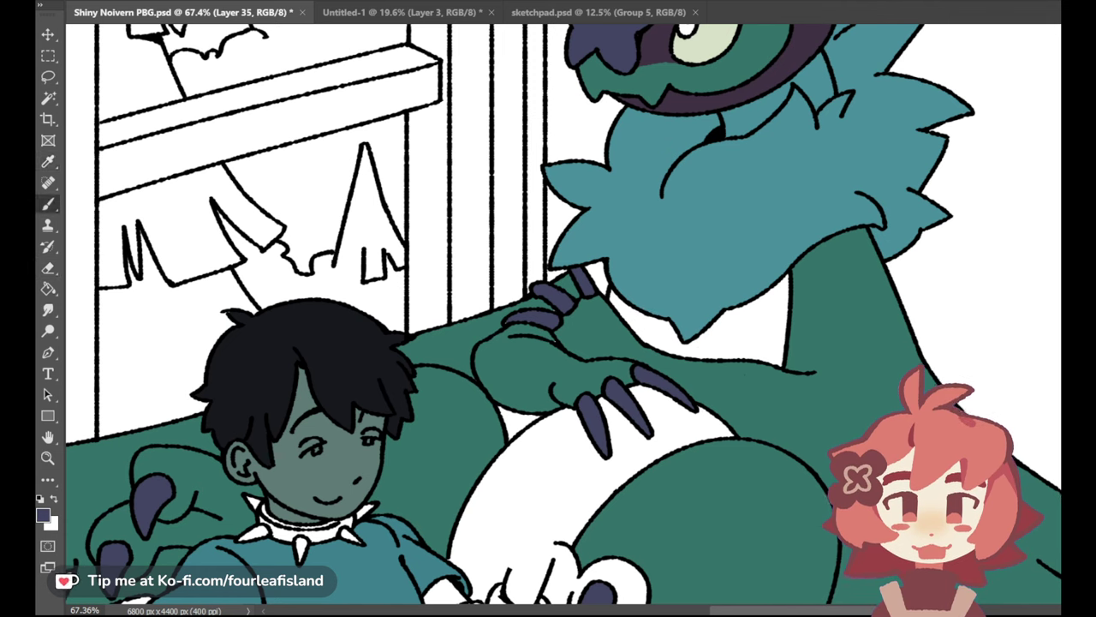
key("ctrl+z")
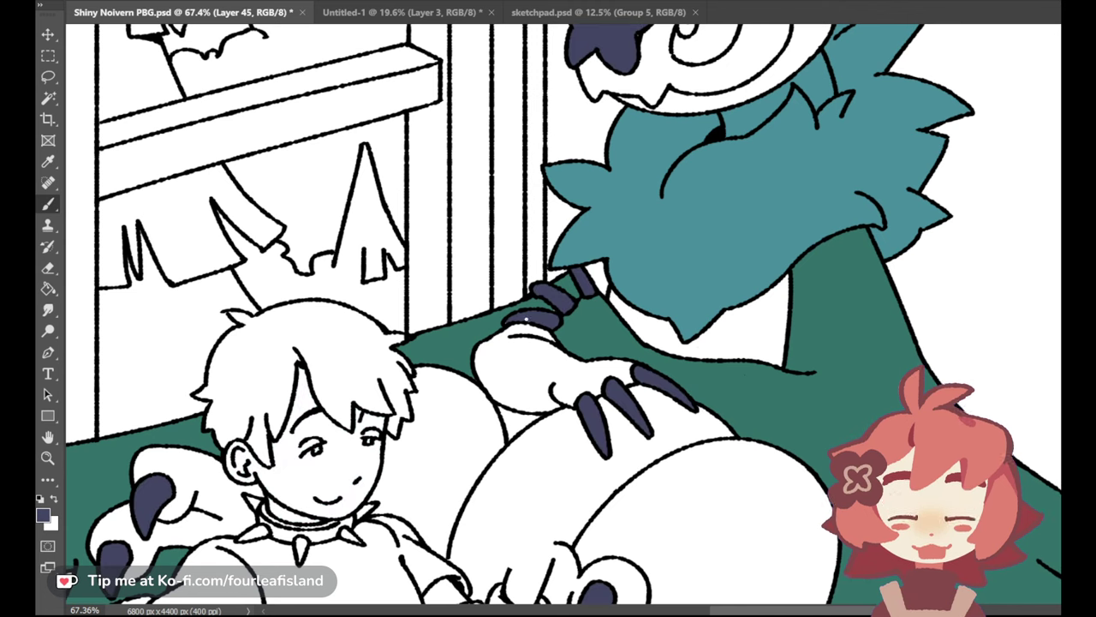
Sample the creature's body green and paint the gaps around the raised hand and wing arm on Layer 49
left_click(51, 163)
left_click(577, 313)
left_click(48, 204)
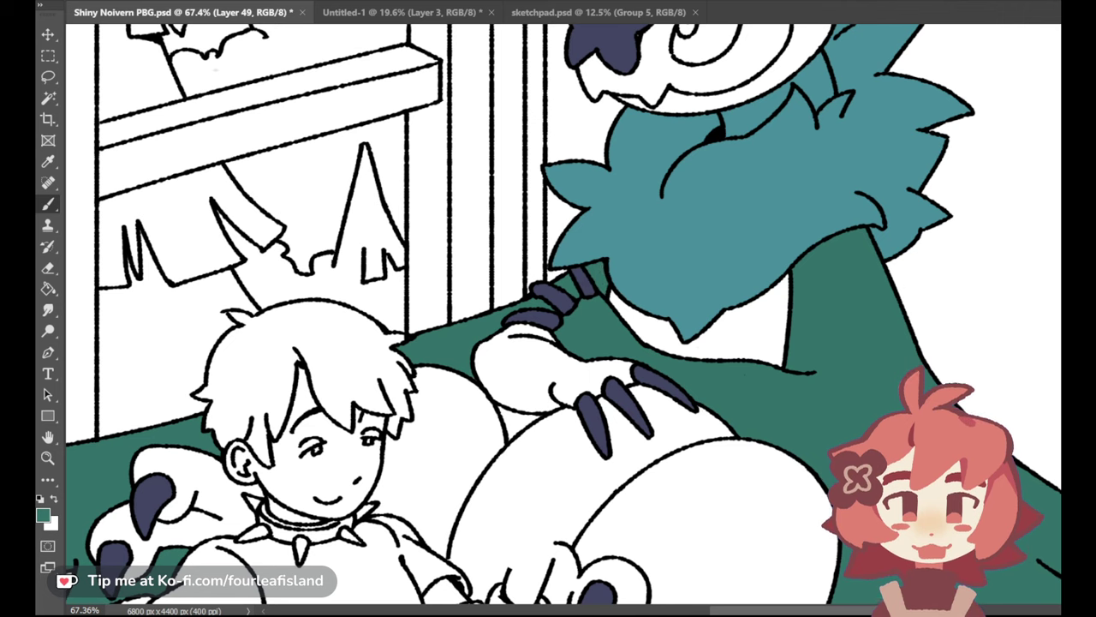
mouse_move(532, 341)
left_mouse_down()
mouse_move(504, 357)
mouse_move(505, 347)
mouse_move(515, 381)
mouse_move(481, 350)
mouse_move(517, 394)
mouse_move(500, 392)
mouse_move(475, 357)
mouse_move(503, 396)
mouse_move(523, 402)
mouse_move(532, 388)
mouse_move(515, 383)
mouse_move(548, 373)
mouse_move(566, 393)
mouse_move(566, 373)
mouse_move(610, 363)
left_mouse_up()
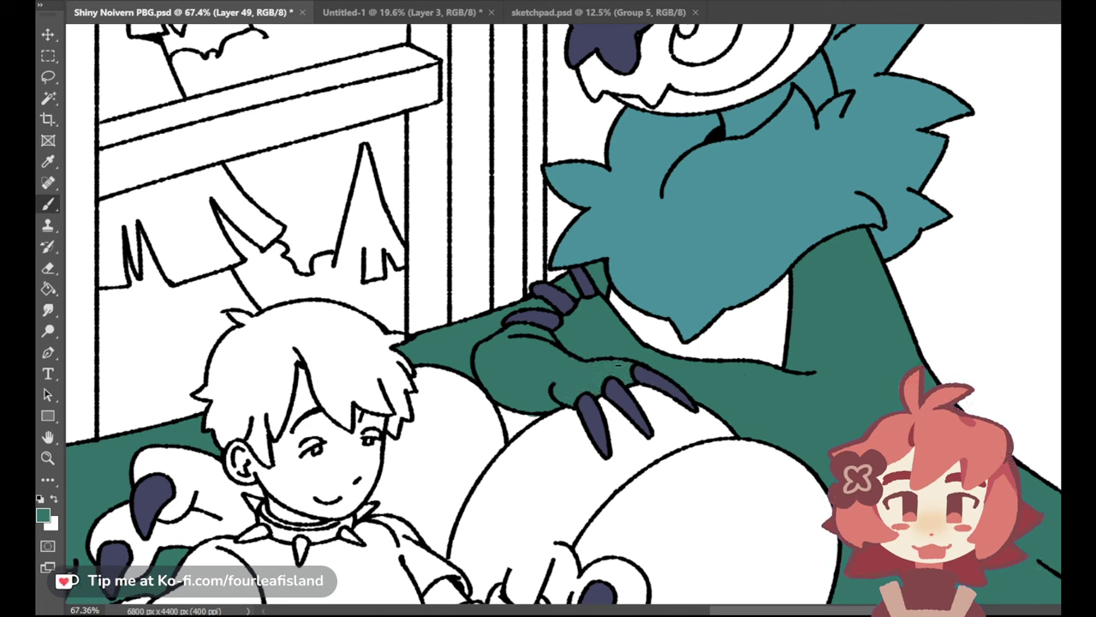
key("bracketright")
key("bracketright")
key("bracketright")
key("bracketleft")
key("bracketleft")
key("bracketleft")
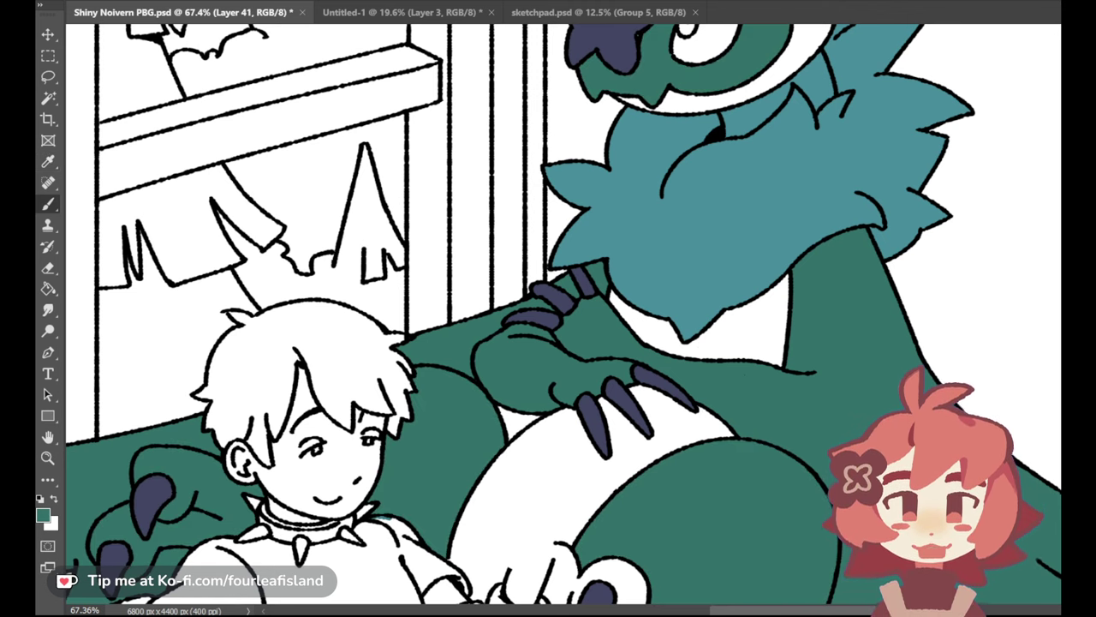
scroll(672, 155, "up", 5)
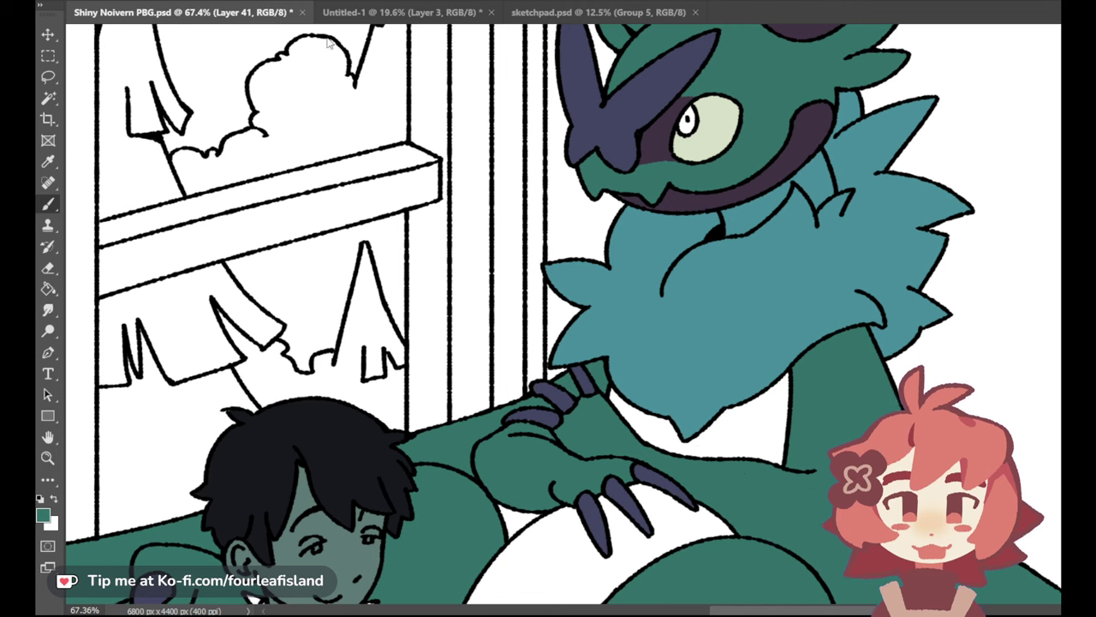
Sample the boy's near-black hair colour and paint the chest patch beneath the neck fur on new Layer 50
key("ctrl+0")
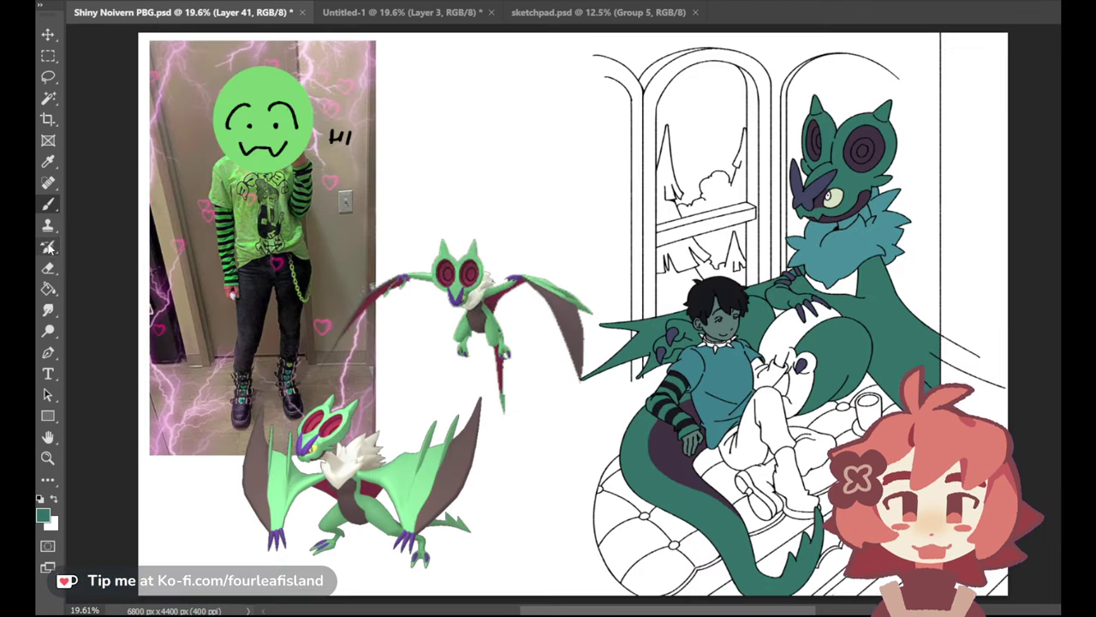
left_click(48, 161)
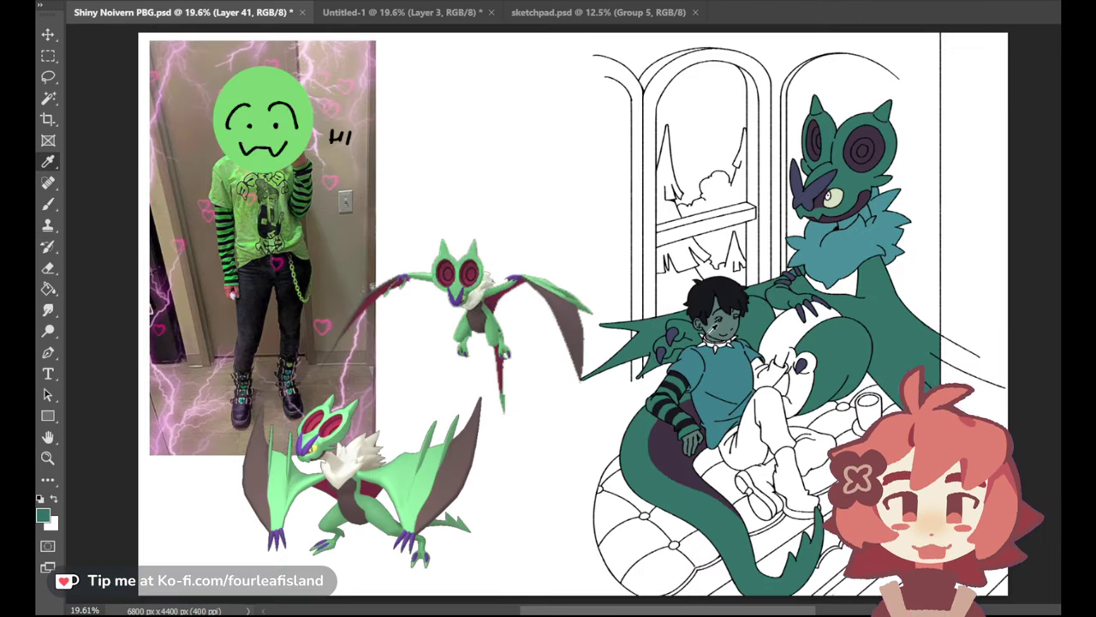
left_click(731, 288)
left_click(48, 203)
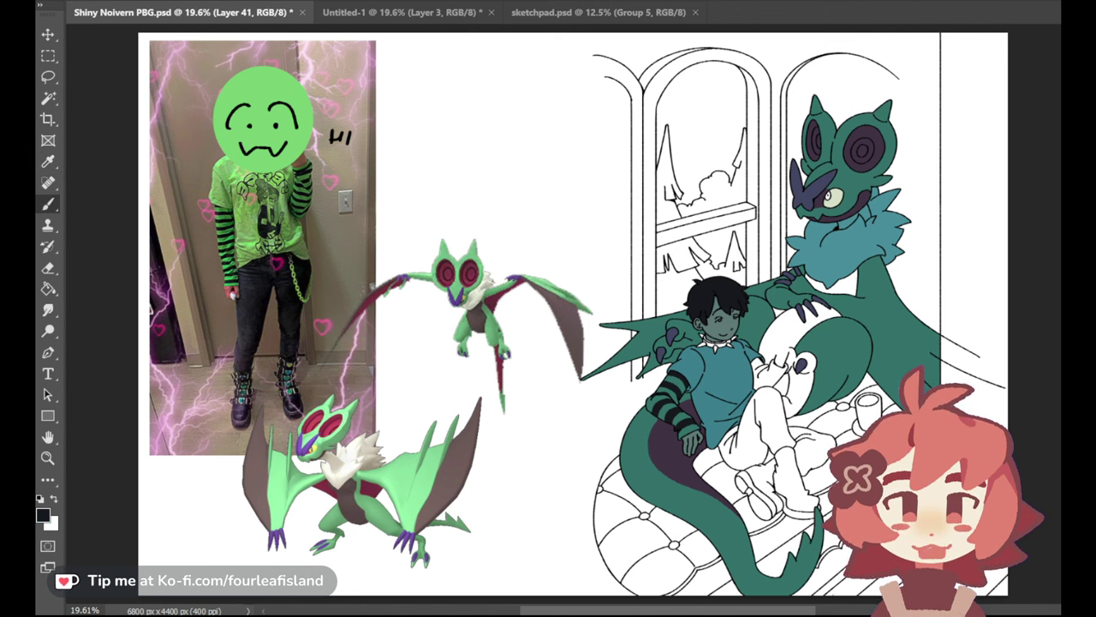
key("ctrl+alt+shift+n")
left_click_drag(803, 281, 844, 297)
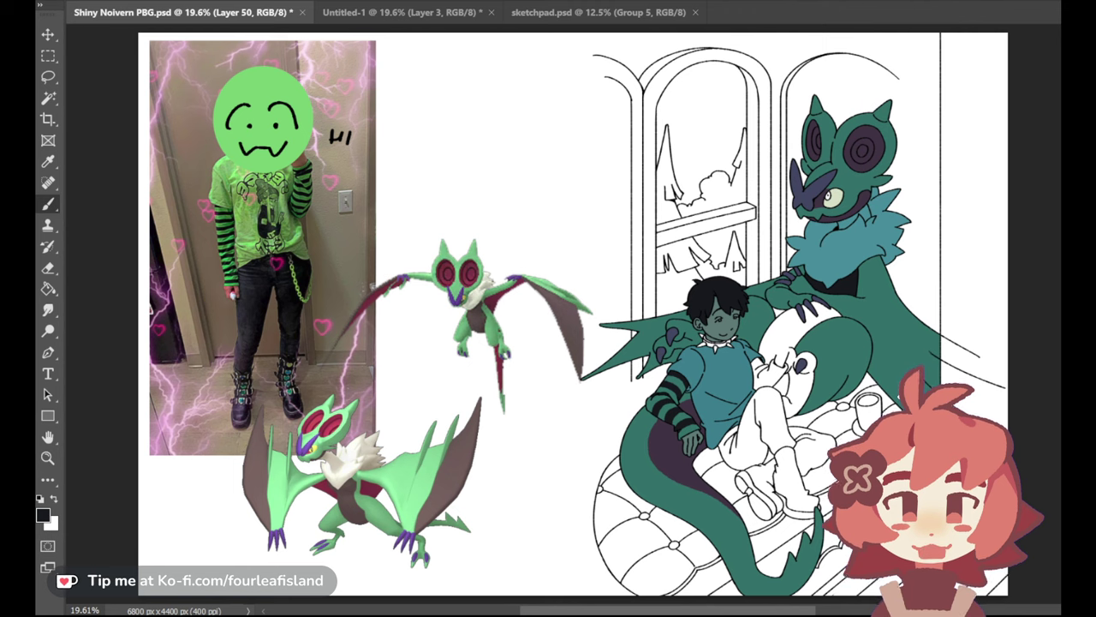
Check the colour sketch, select the boy's trousers from Layer 35's line art, and fill them near-black on new Layer 51
left_click(48, 161)
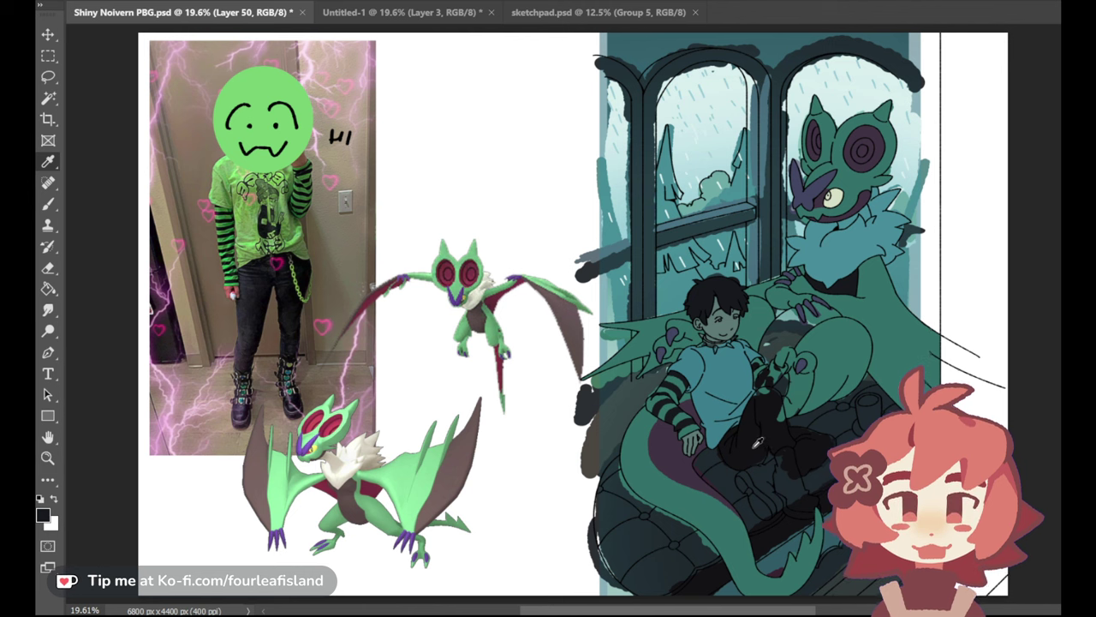
key("ctrl+z")
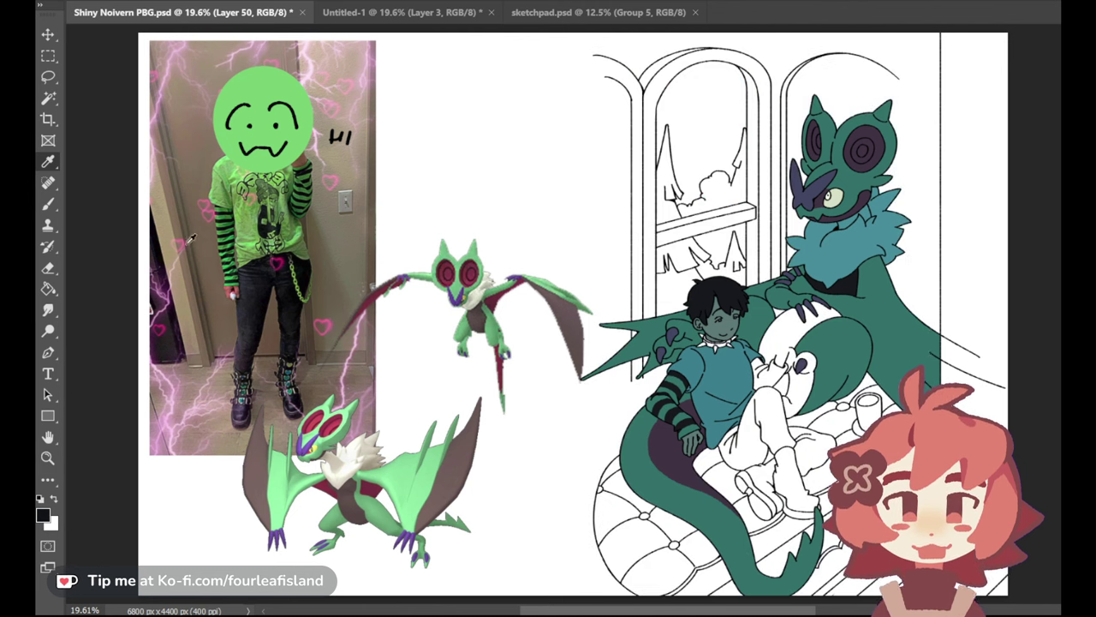
left_click(48, 97)
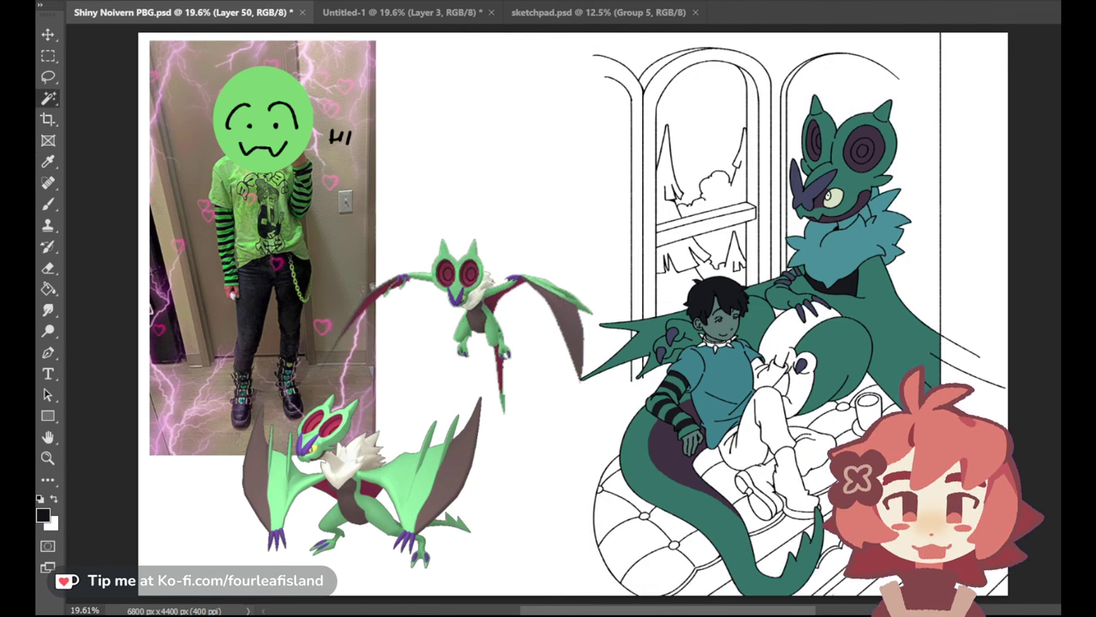
left_click(771, 418)
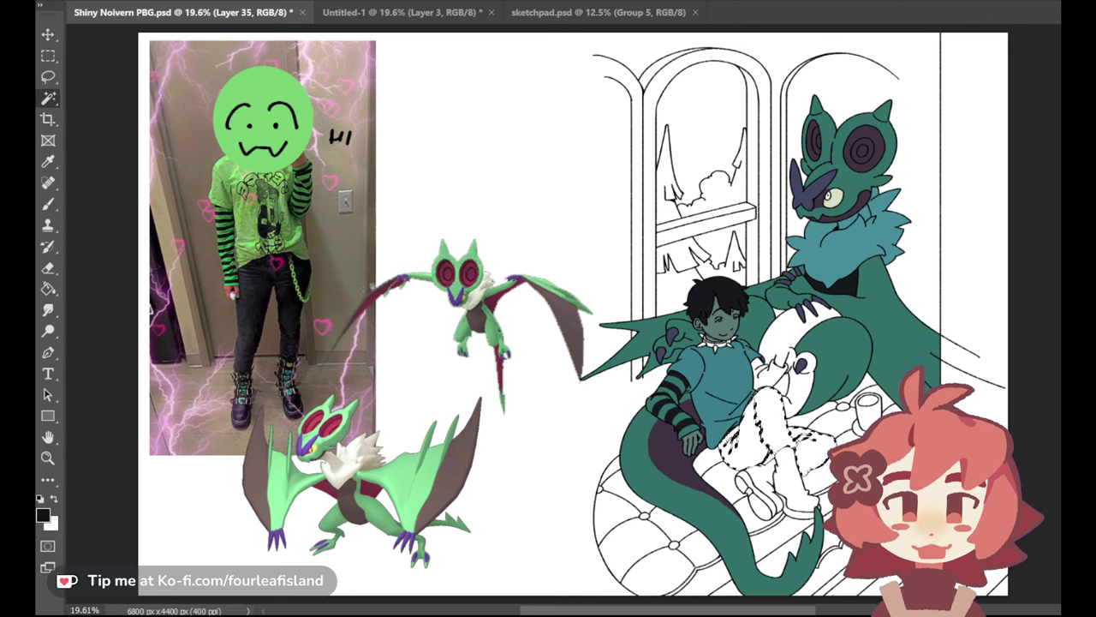
key("alt+bracketright")
key("ctrl+alt+shift+n")
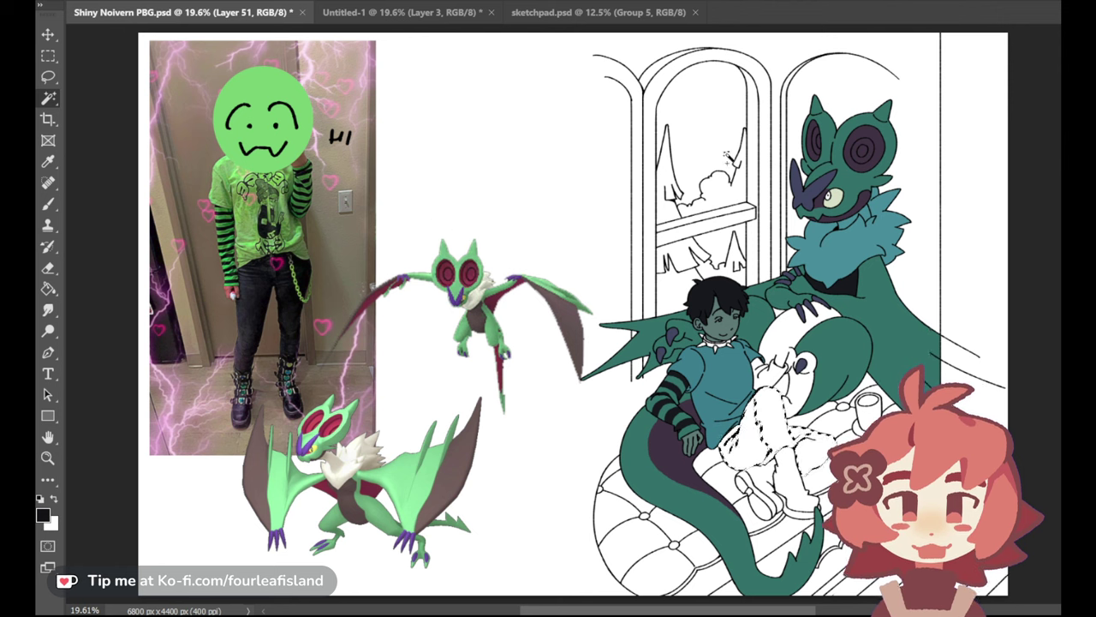
left_click(47, 291)
left_click(761, 429)
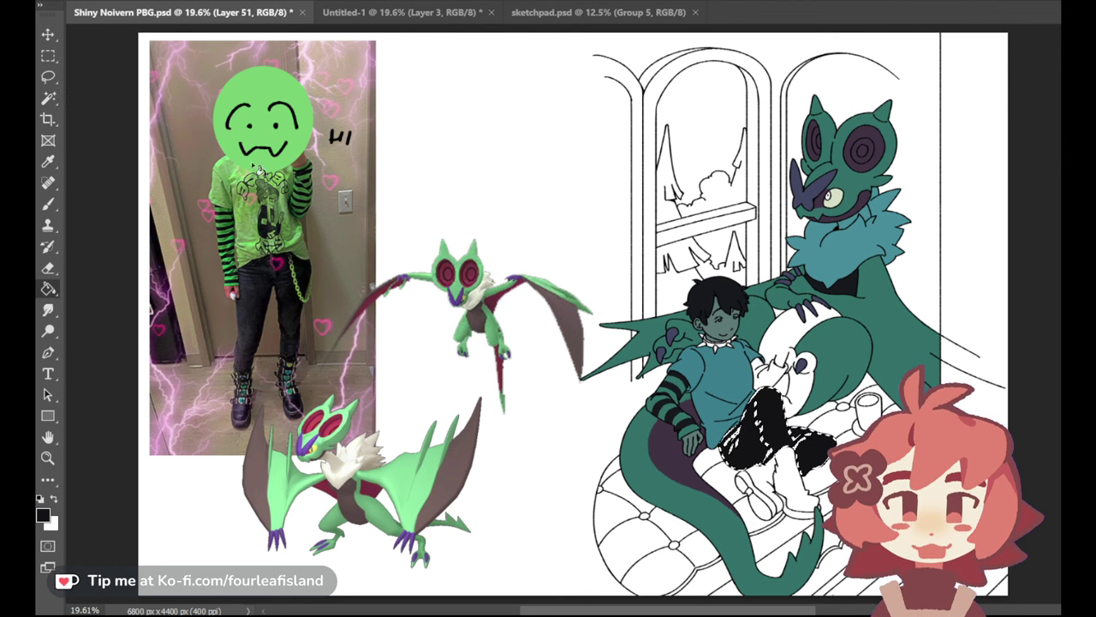
key("ctrl+d")
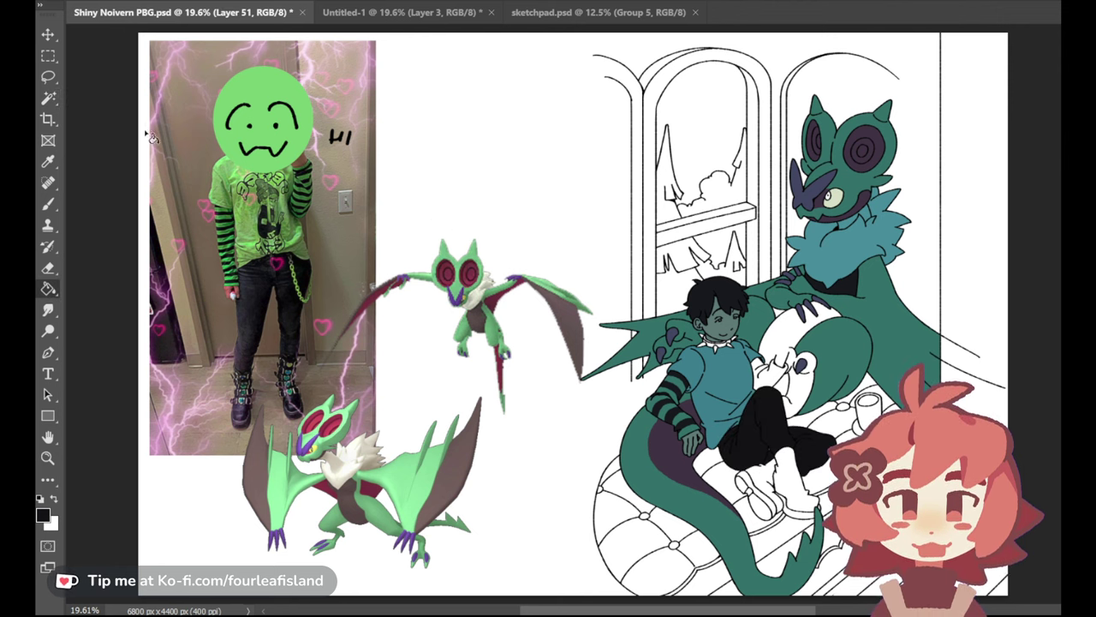
left_click(48, 203)
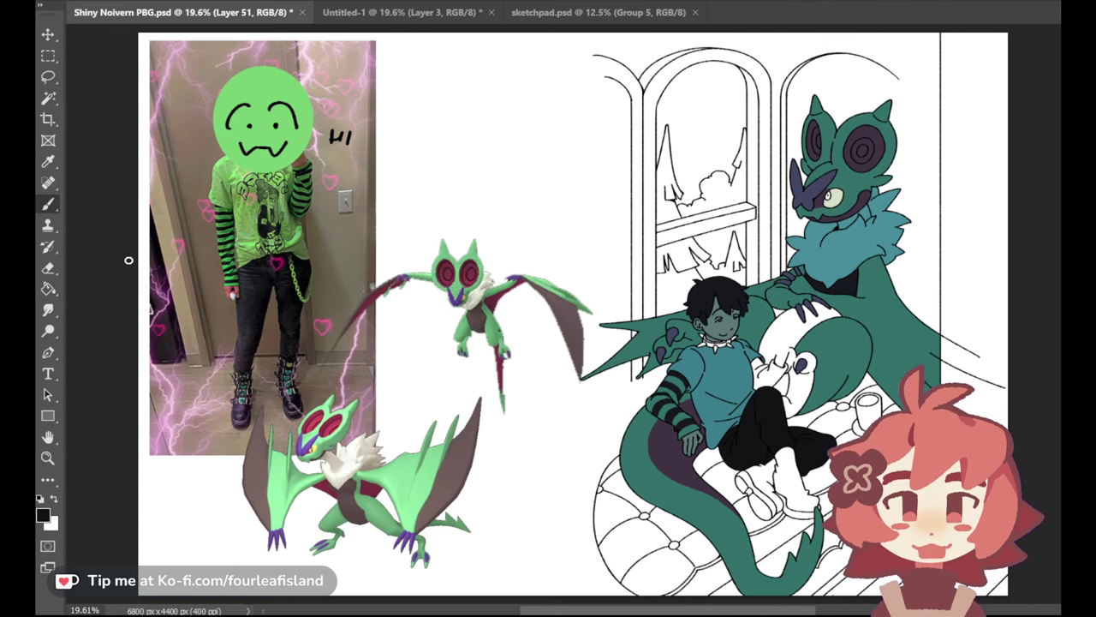
left_click(48, 161)
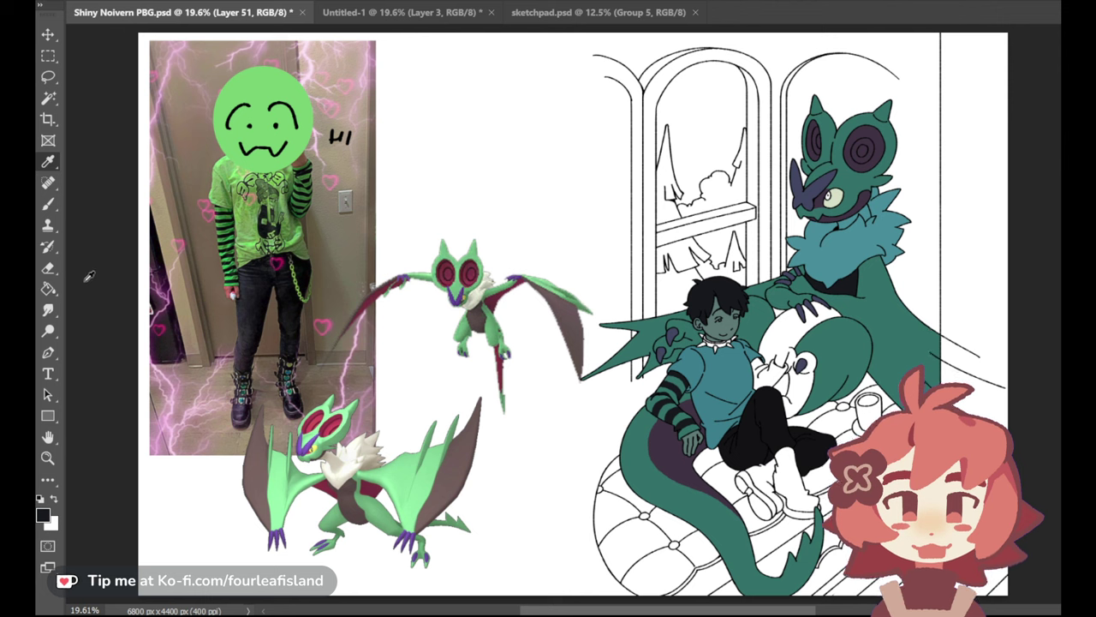
left_click(48, 289)
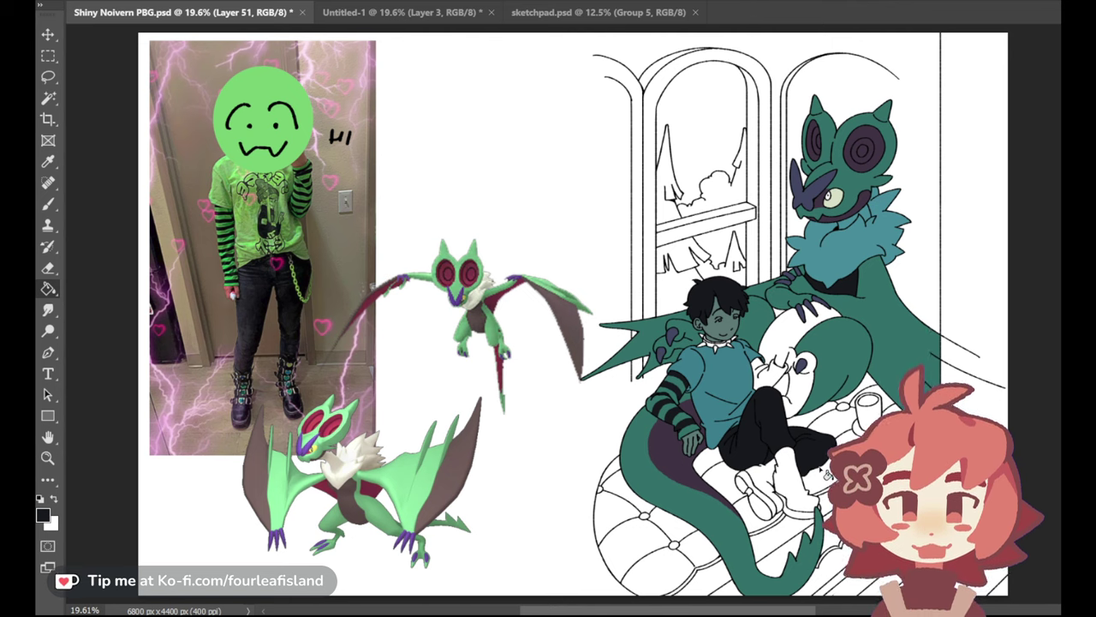
Paint all the spikes on the boy's collar near-black on Layer 52
key("z")
left_click_drag(775, 362, 853, 363)
left_click(669, 489, "ctrl")
left_click(48, 203)
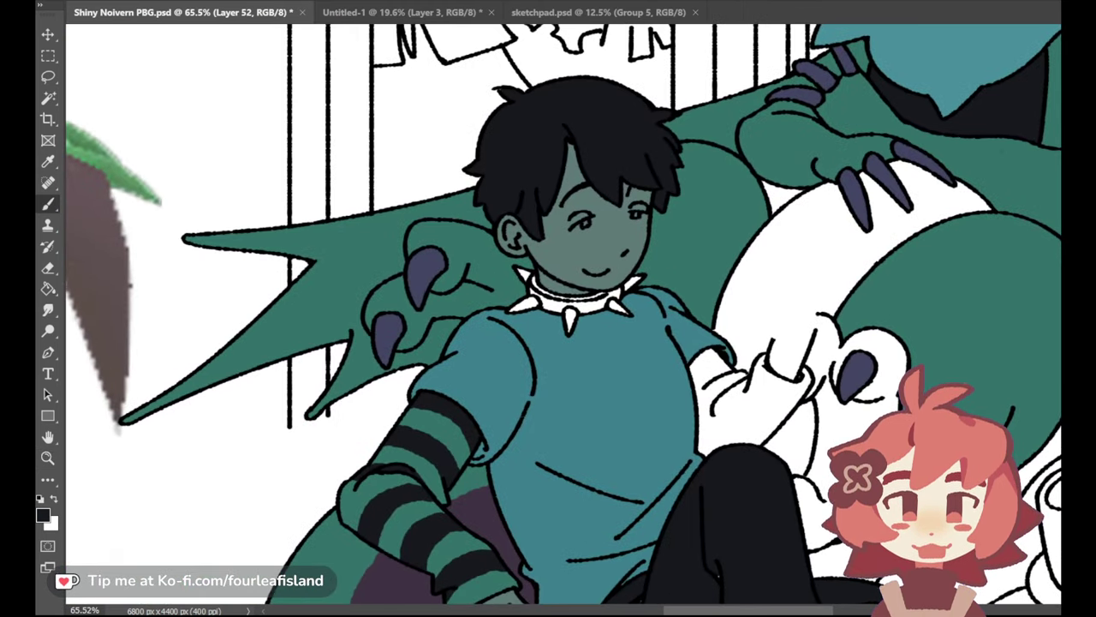
mouse_move(525, 270)
left_mouse_down()
mouse_move(531, 317)
mouse_move(570, 318)
mouse_move(570, 338)
left_mouse_up()
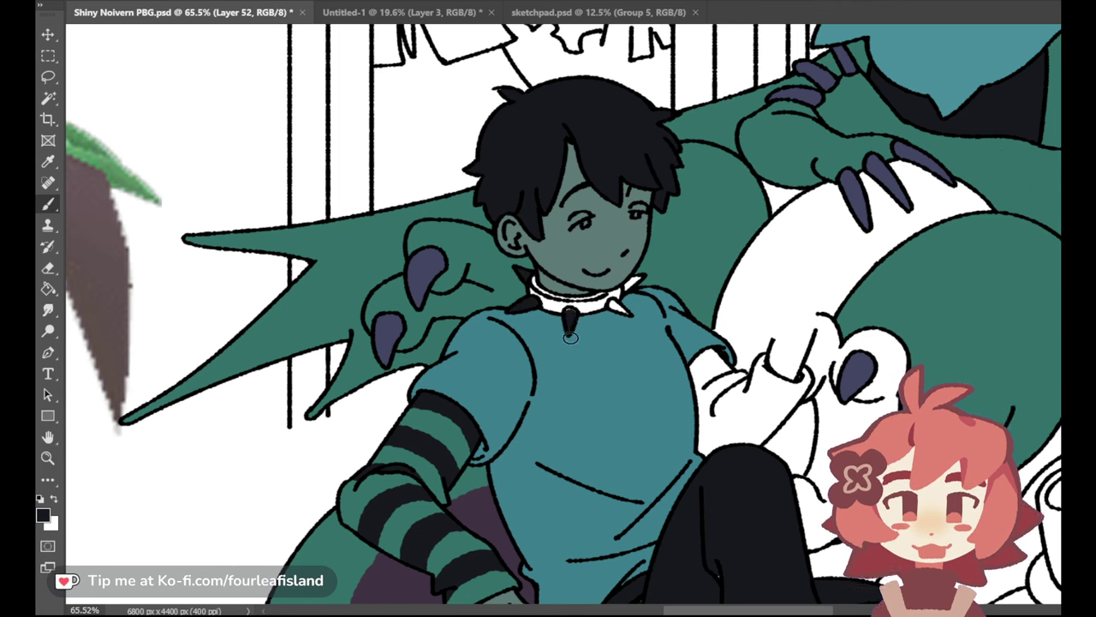
mouse_move(621, 313)
left_mouse_down()
mouse_move(636, 319)
mouse_move(637, 278)
left_mouse_up()
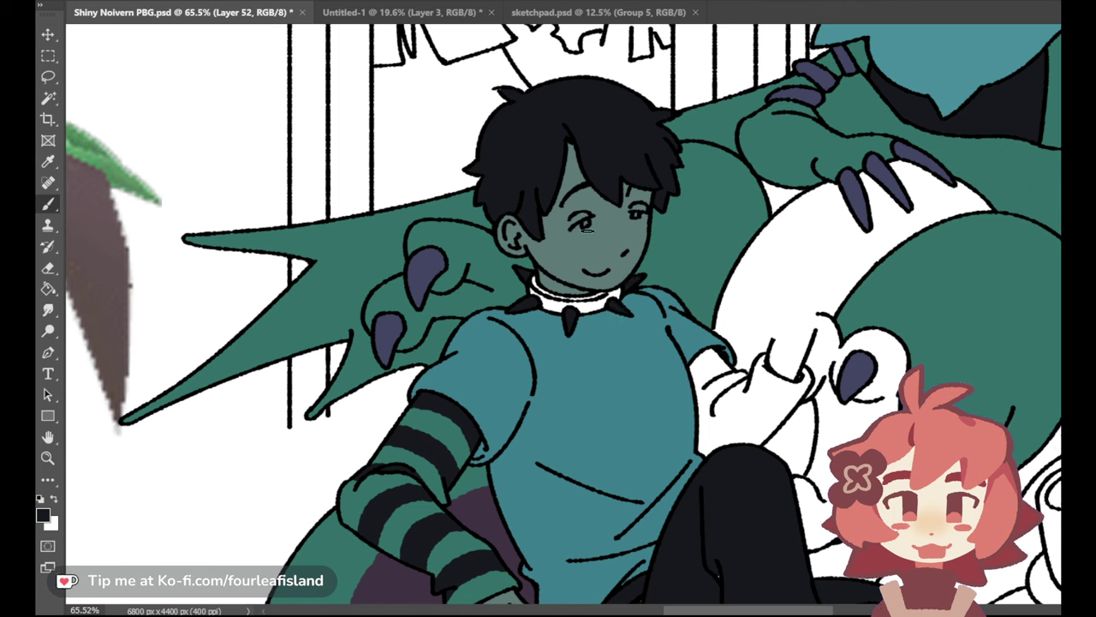
Sample the creature's body green and paint the boy's collar band on new Layer 53
left_click(48, 161)
left_click(696, 257)
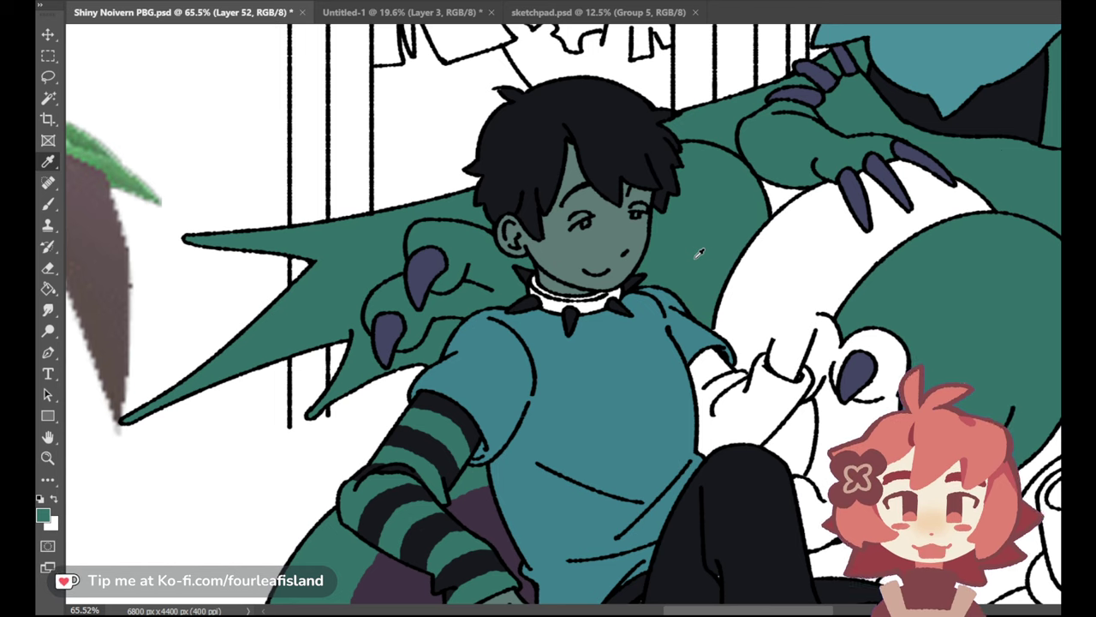
key("b")
key("ctrl+shift+alt+n")
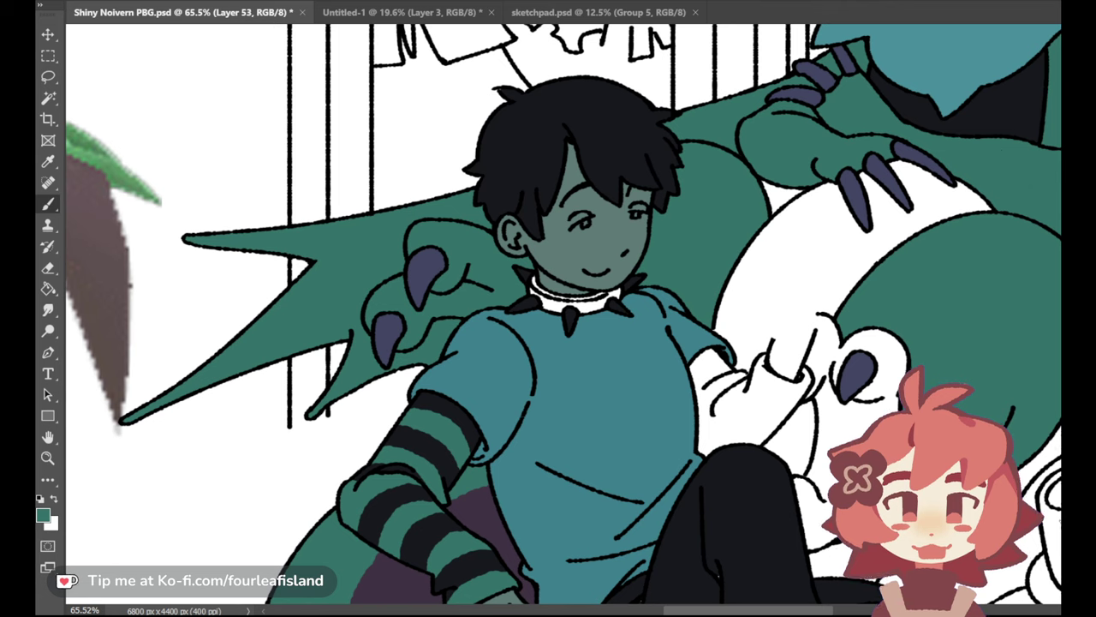
mouse_move(555, 323)
left_mouse_down()
mouse_move(584, 329)
mouse_move(561, 292)
mouse_move(589, 276)
mouse_move(609, 302)
mouse_move(607, 326)
mouse_move(627, 291)
left_mouse_up()
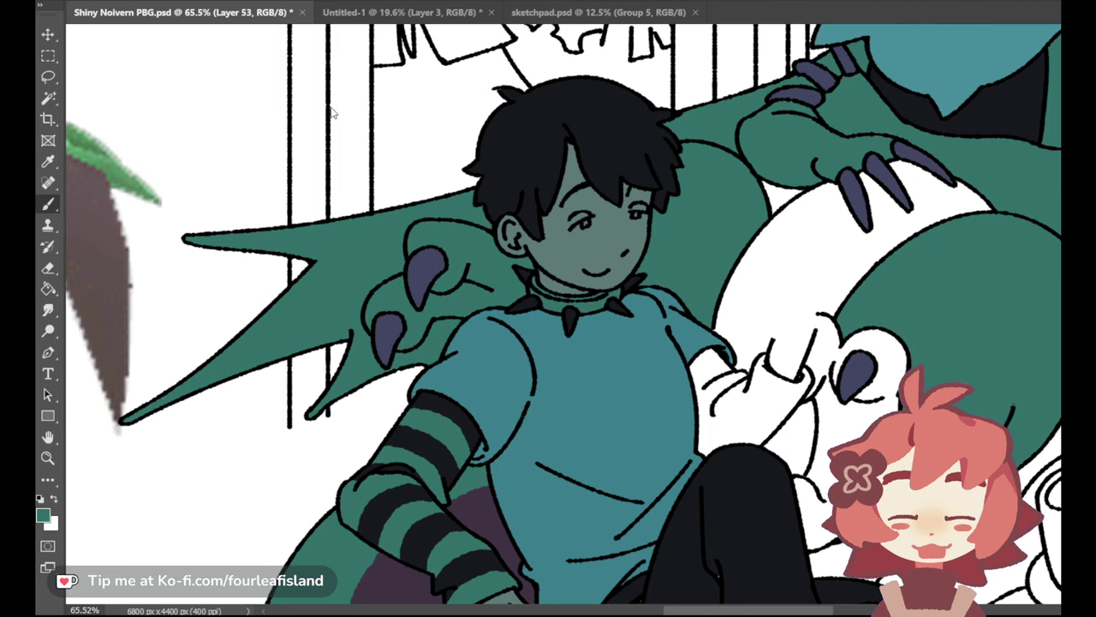
Sample the striped sleeve's green, select the boy's unpainted forearm from Layer 35's line art, and fill it on new Layer 54
key("ctrl+0")
key("i")
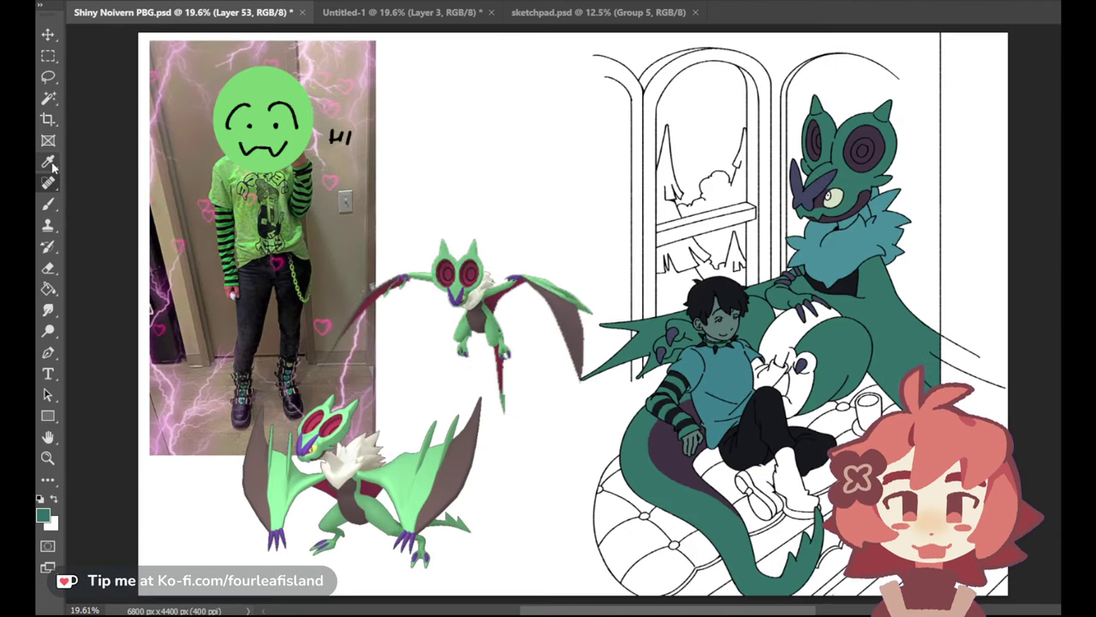
left_click(842, 243)
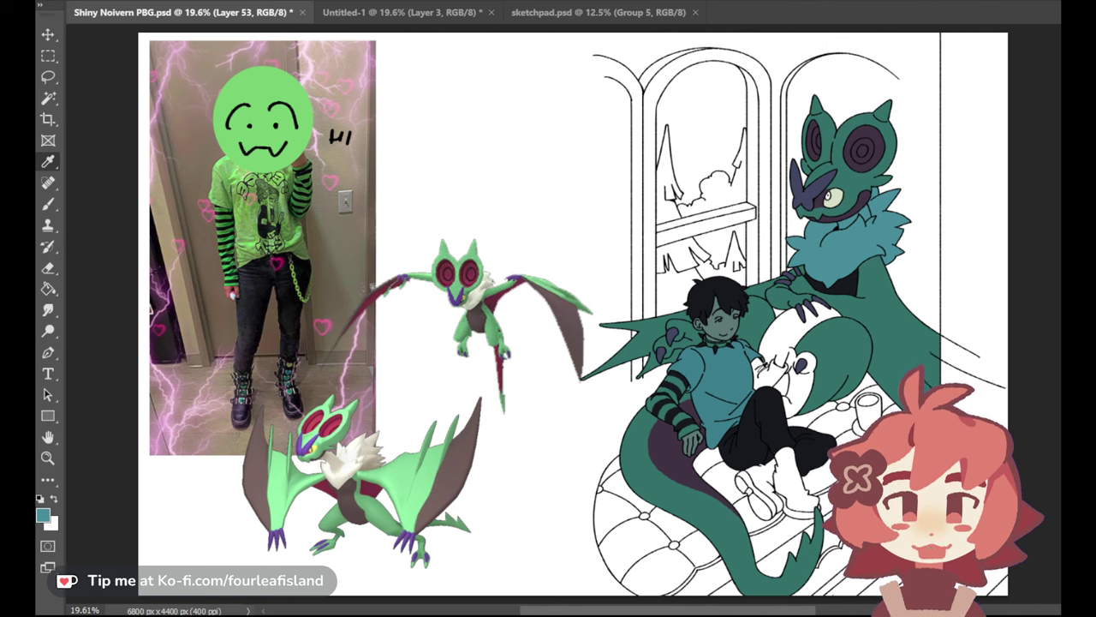
left_click(654, 403)
left_click(48, 76)
left_click(1060, 257)
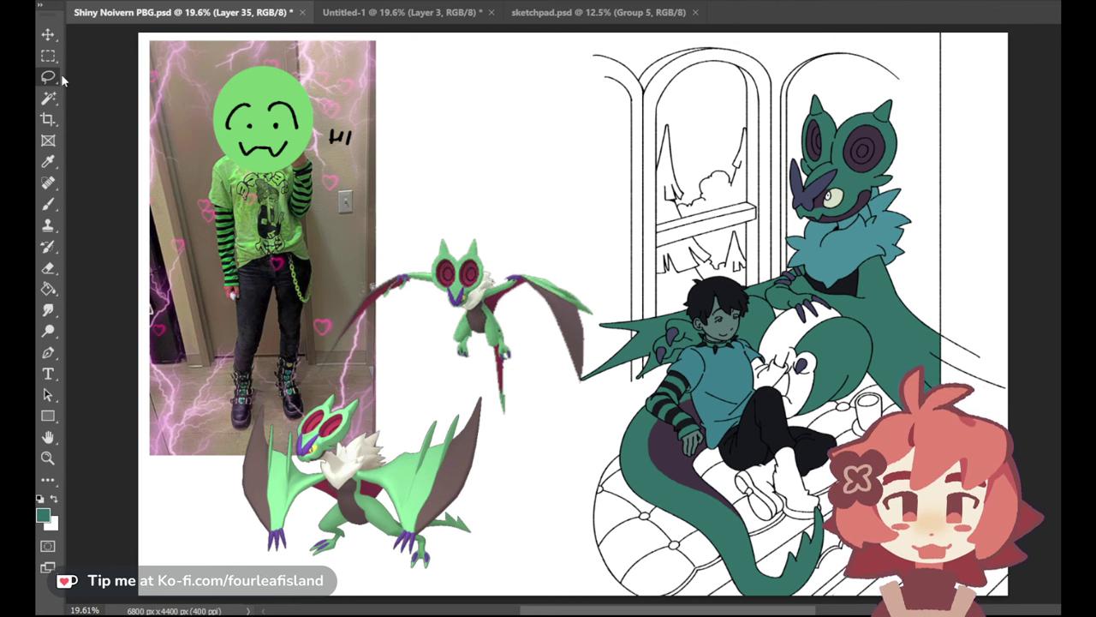
left_click(48, 98)
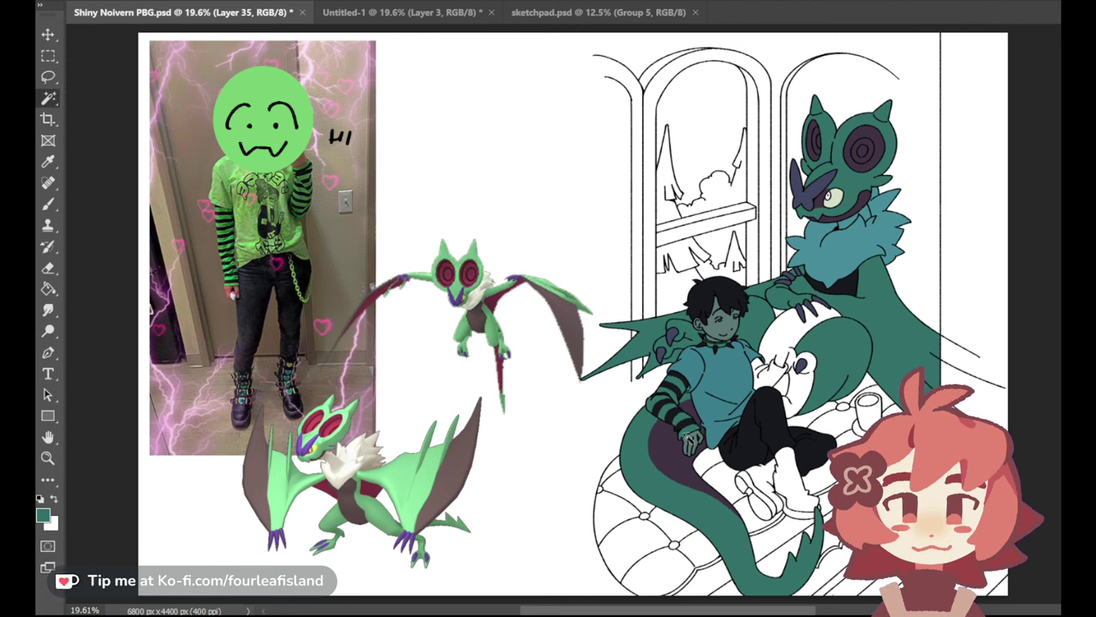
left_click(776, 377)
key("ctrl+shift+alt+n")
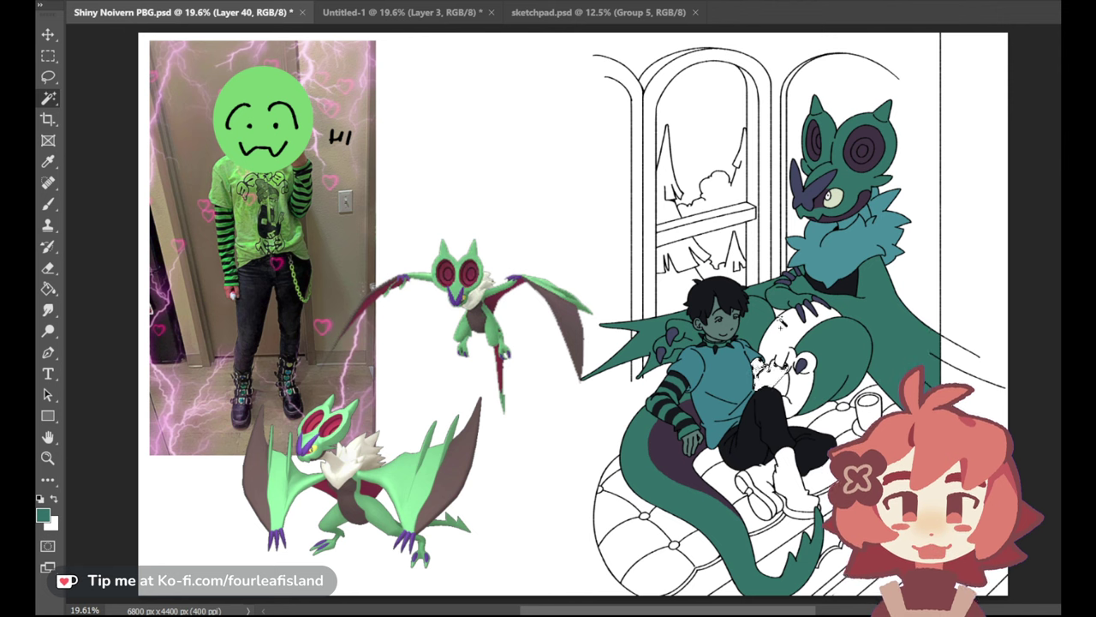
key("ctrl+BackSpace")
left_click(50, 289)
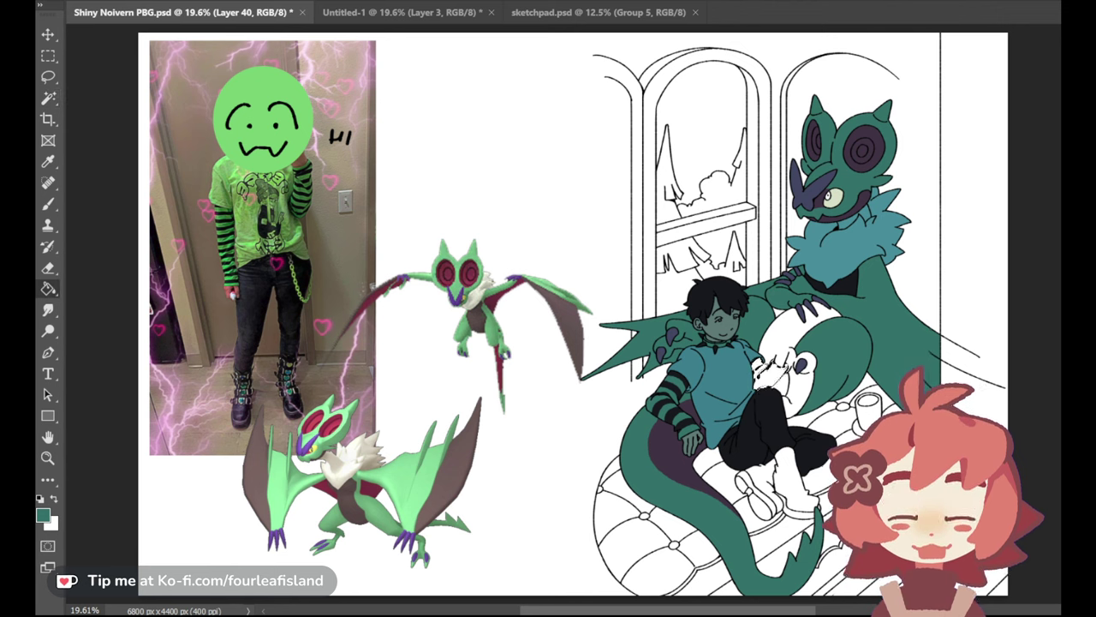
left_click(1092, 531)
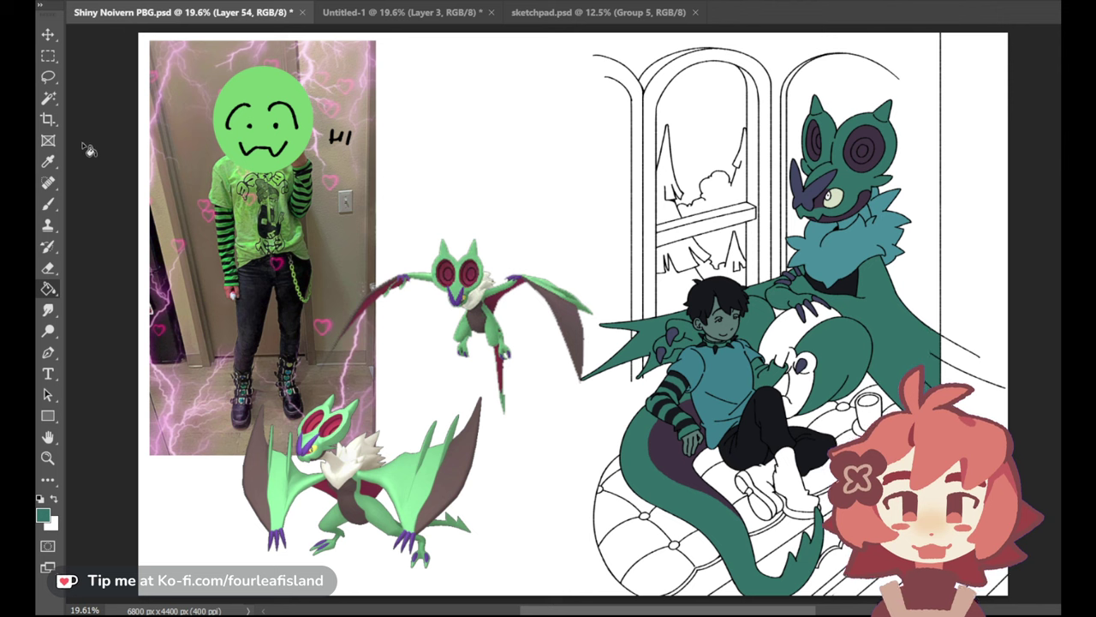
Sample a muted brown, select the mug on the sofa from Layer 35's line art, and fill it on new Layer 55
left_click(48, 163)
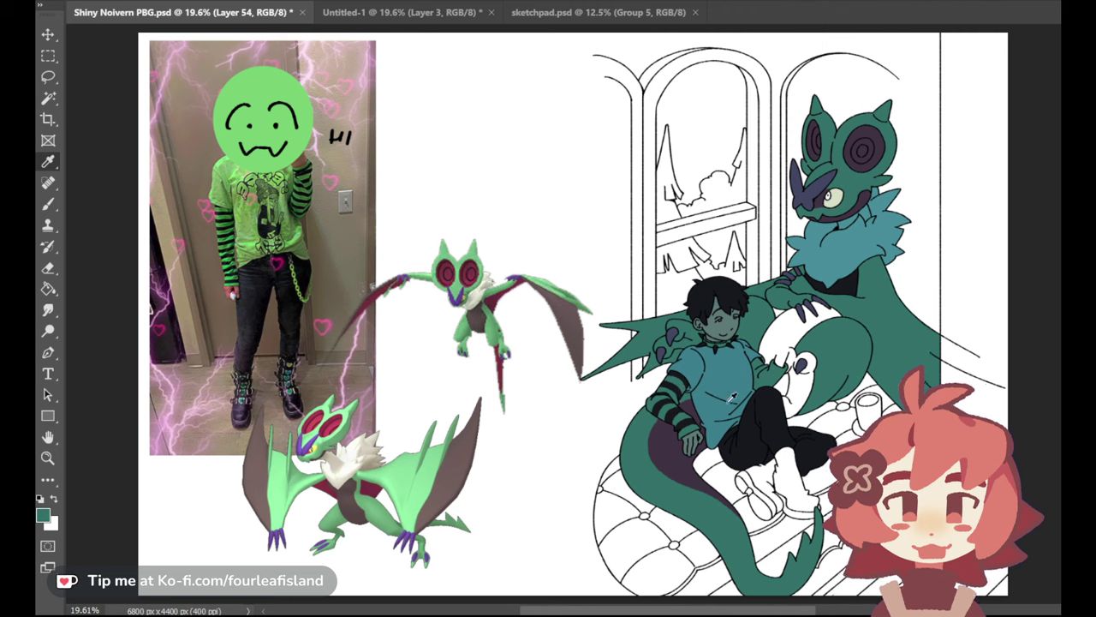
left_click(403, 283)
left_click(48, 97)
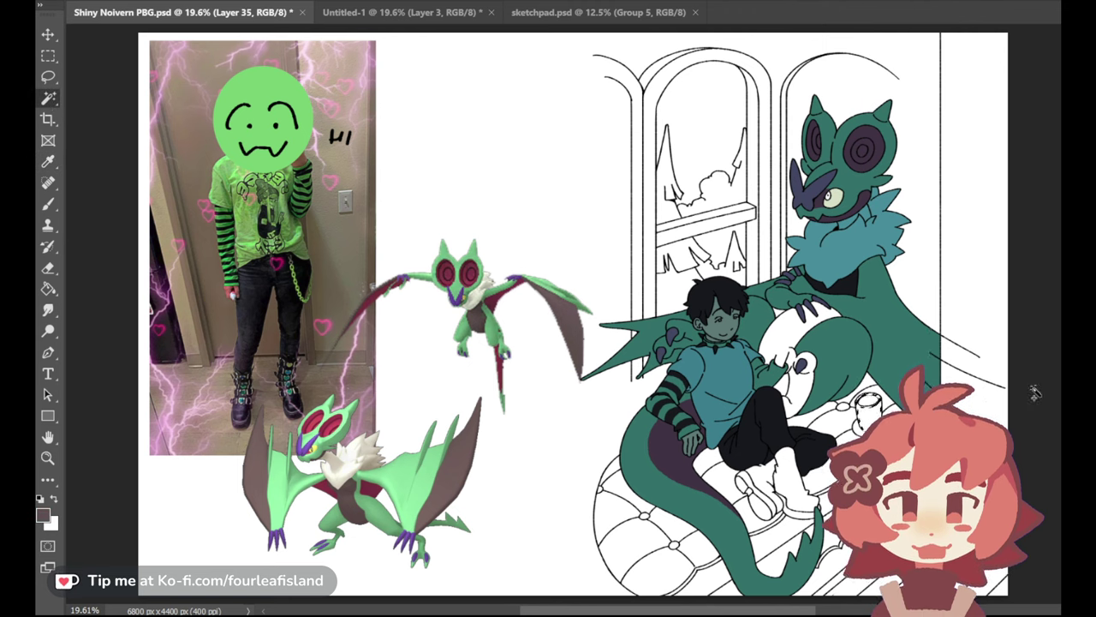
key("ctrl+shift+alt+n")
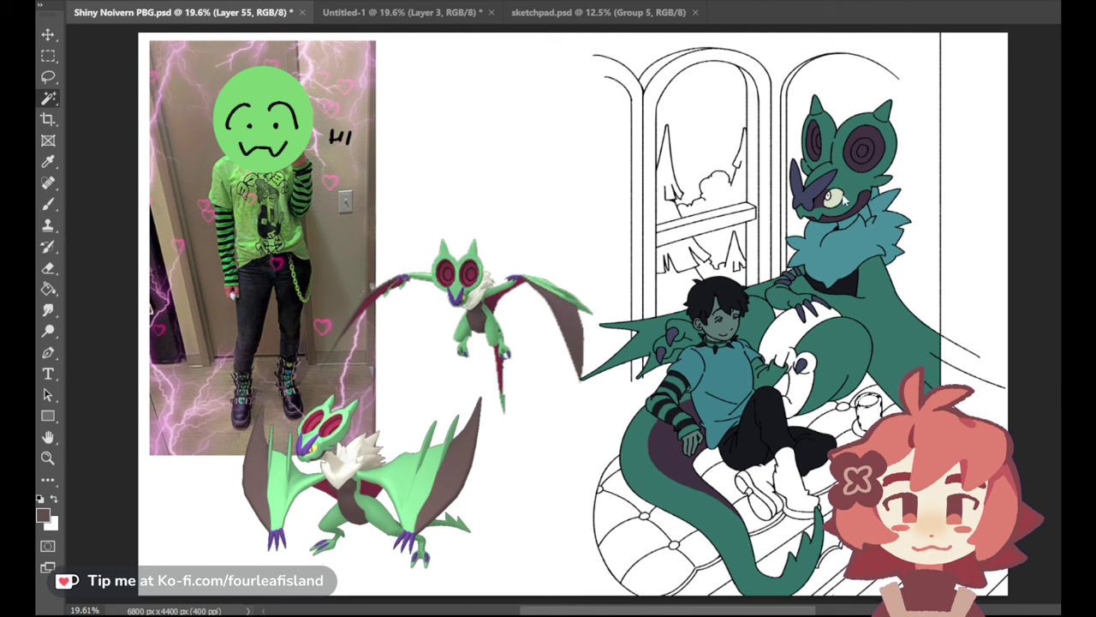
left_click(48, 289)
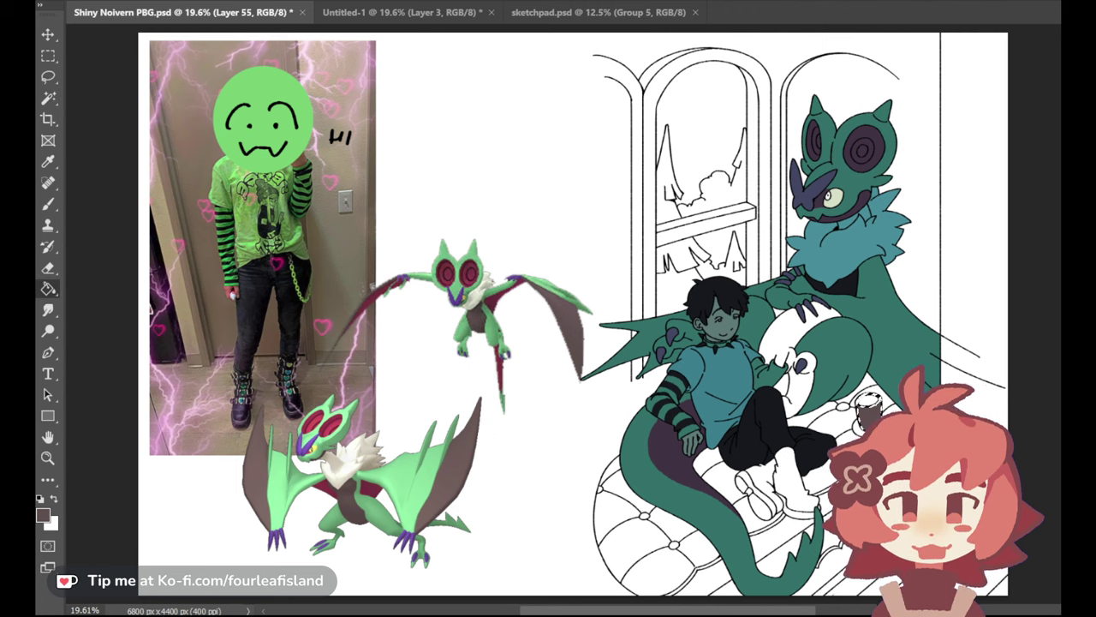
Sample the grey-green of the boy's face and paint a band around the mug on Layer 55
left_click(48, 161)
left_click(724, 324)
key("b")
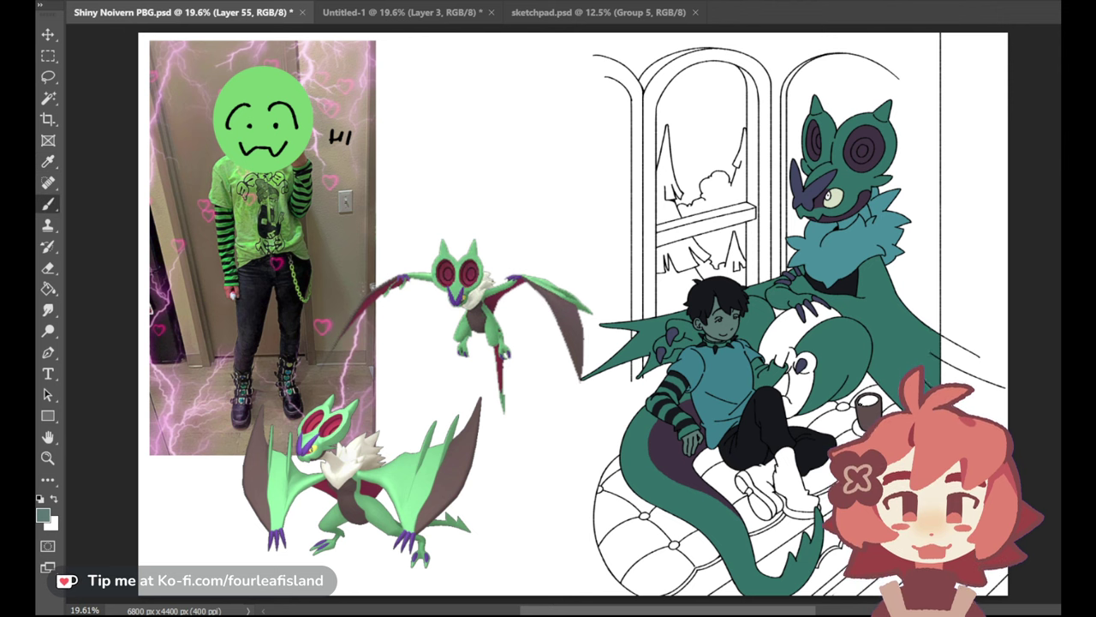
left_click_drag(860, 410, 878, 413)
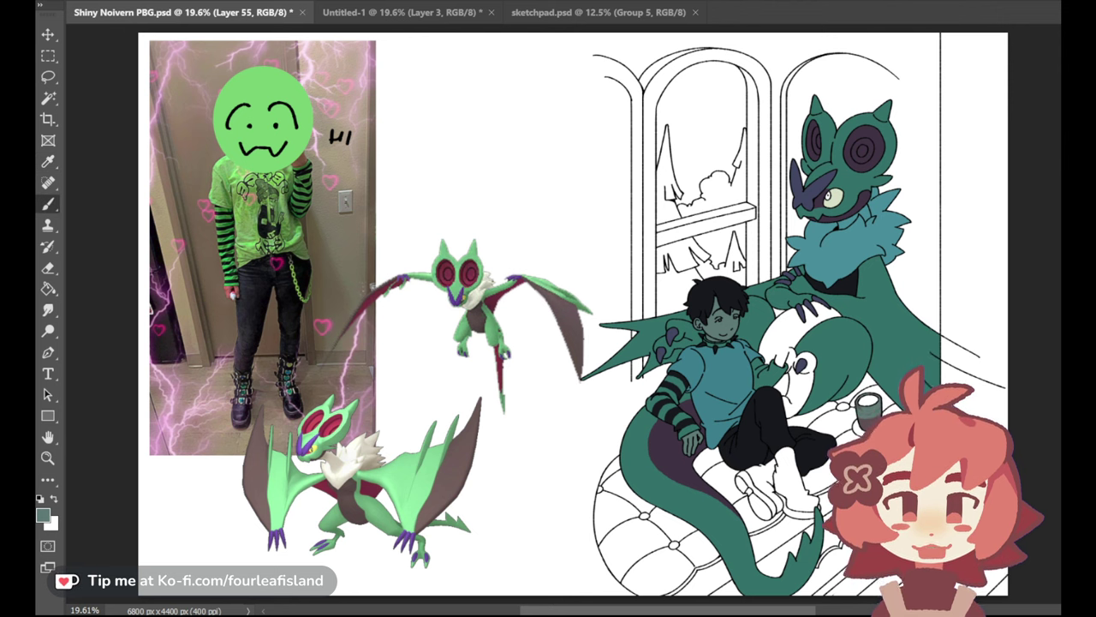
key("ctrl+z")
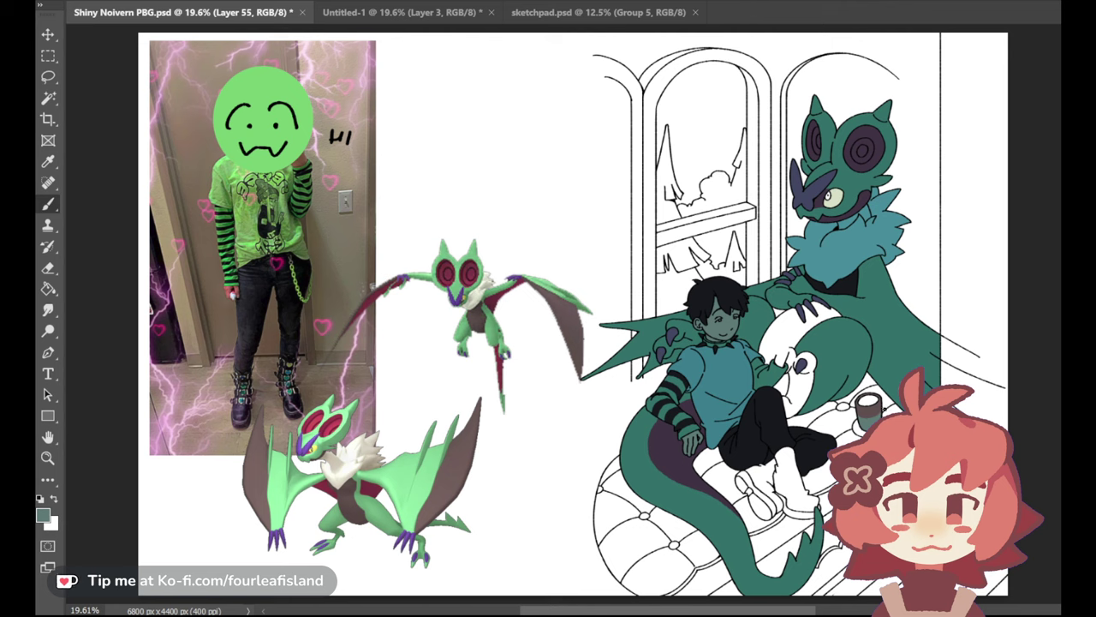
Sample the dark purple of the creature's tail underside and select the sofa's rounded end panels from Layer 35's line art
left_click(49, 160)
left_click(674, 441)
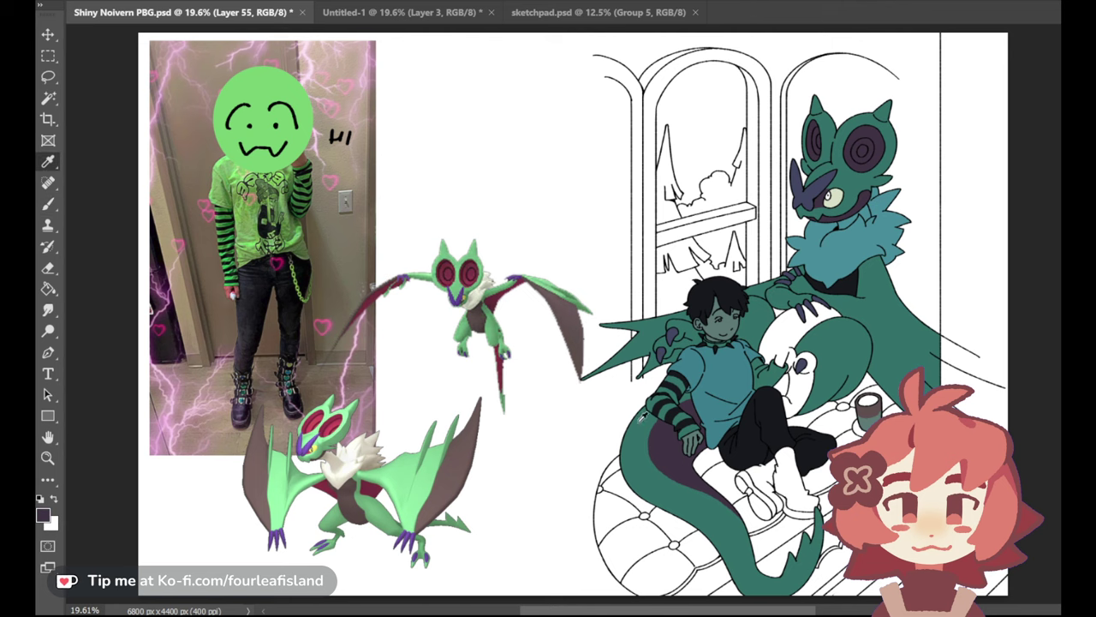
left_click(48, 98)
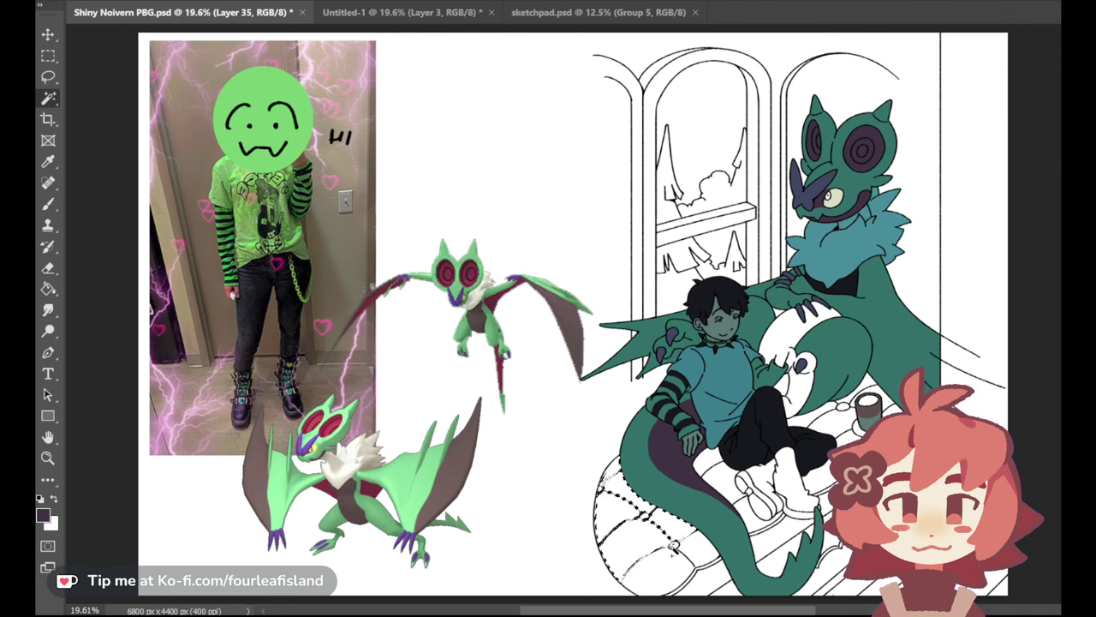
left_click(715, 553, "shift")
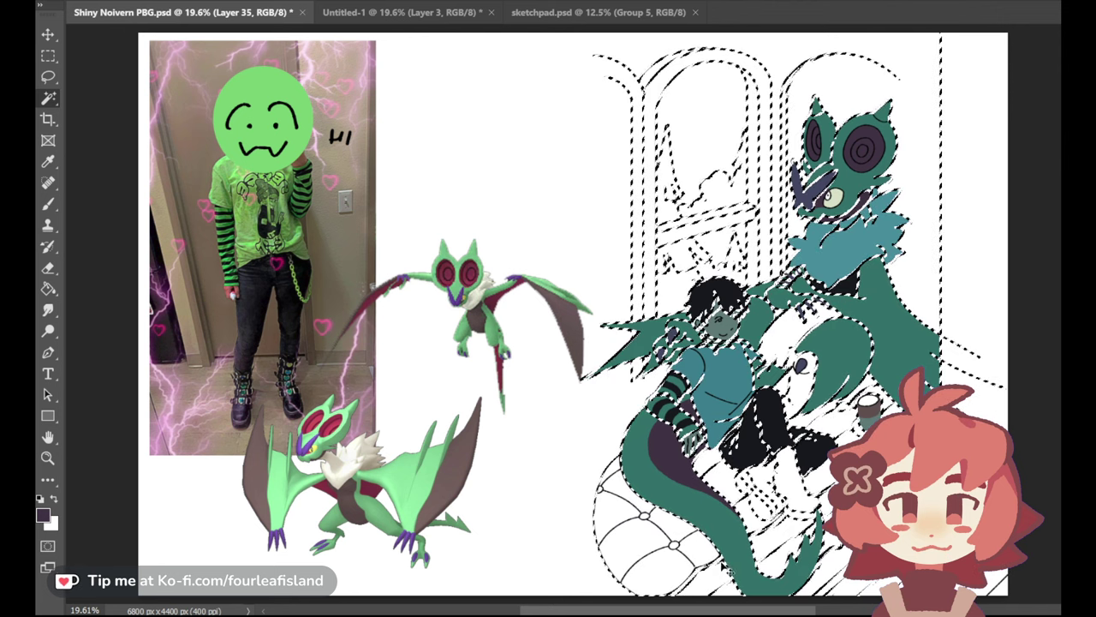
key("ctrl+z")
left_click(714, 546, "shift")
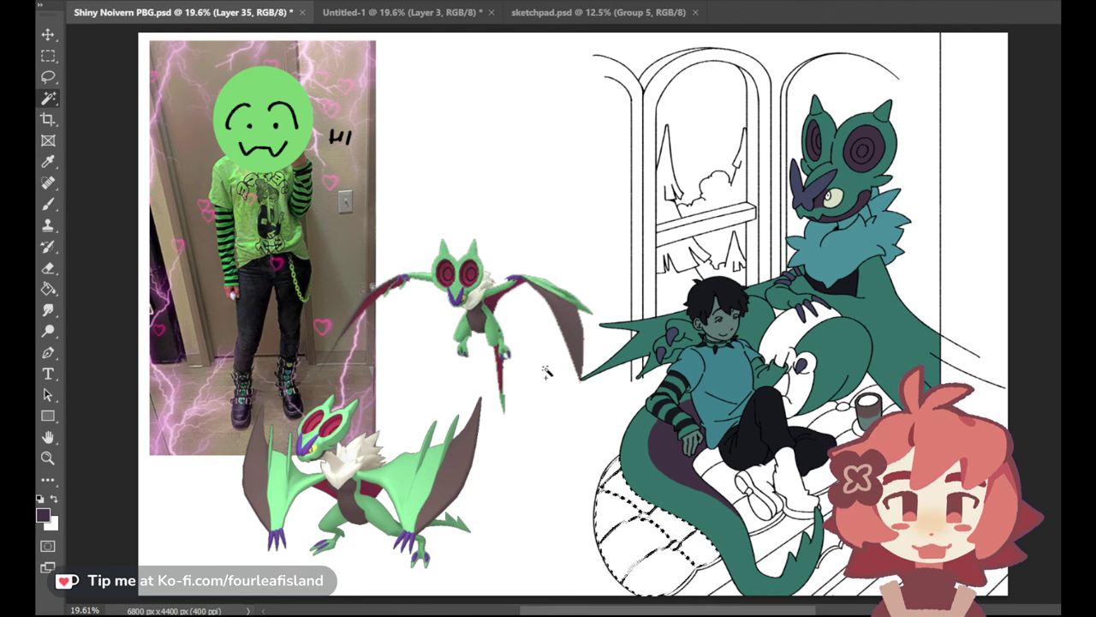
Add the sofa's tufted seat panels around the boy's legs, shoes and the mug to the selection
left_click(708, 460, "shift")
left_click(722, 483, "shift")
left_click(776, 520, "shift")
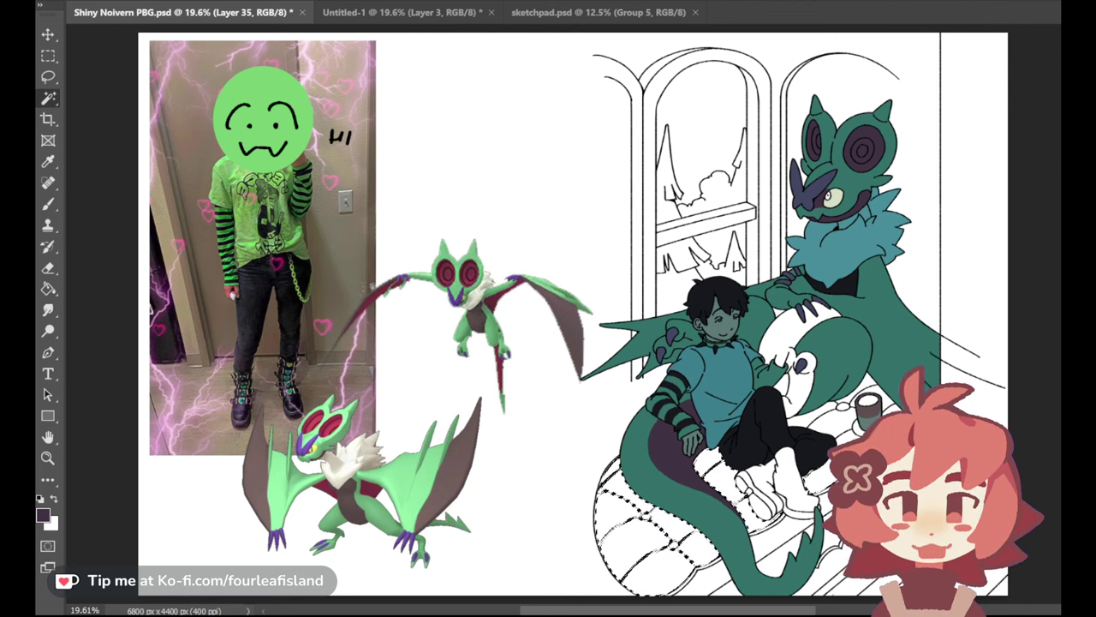
left_click(814, 423, "shift")
left_click(839, 411, "shift")
left_click(865, 389, "shift")
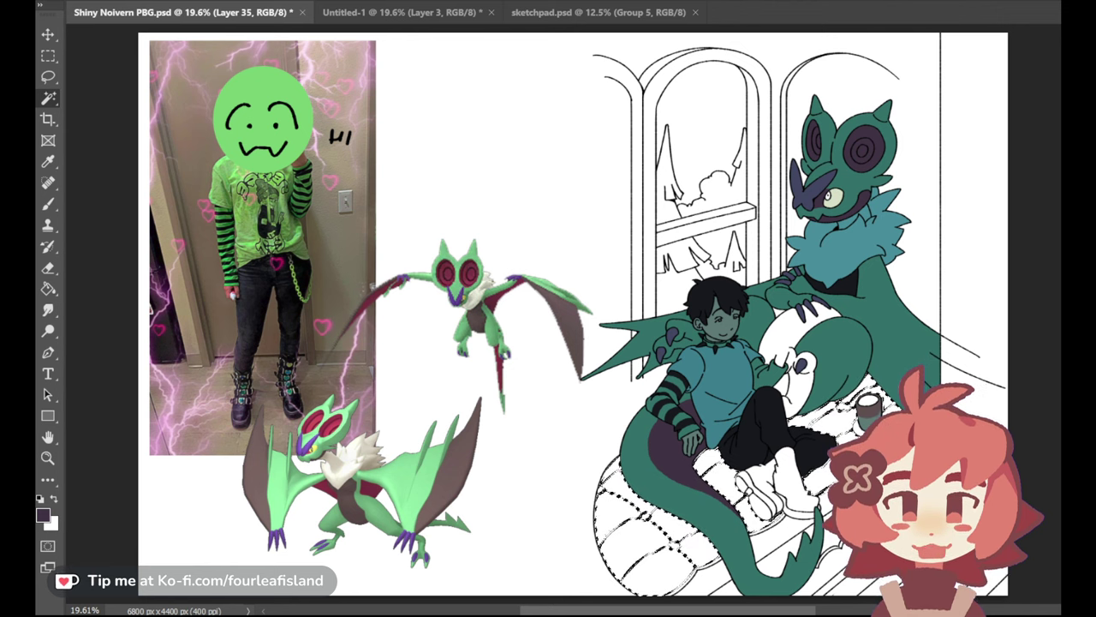
Fill the selected sofa upholstery dark purple on new Layer 56 and clear the selection
key("ctrl+alt+shift+n")
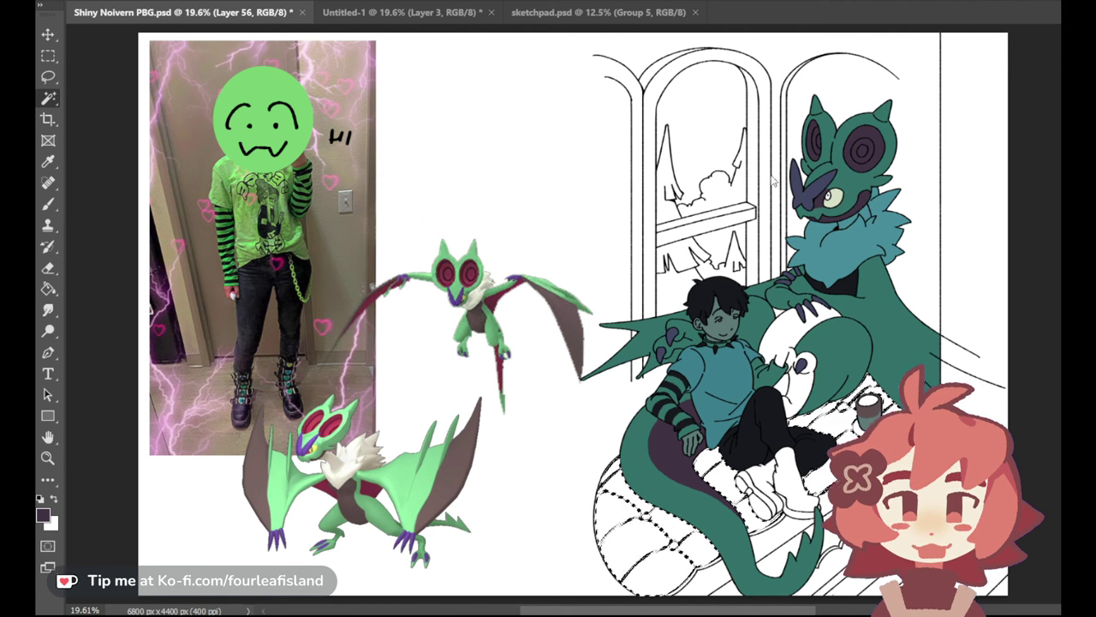
left_click(48, 289)
left_click(654, 512)
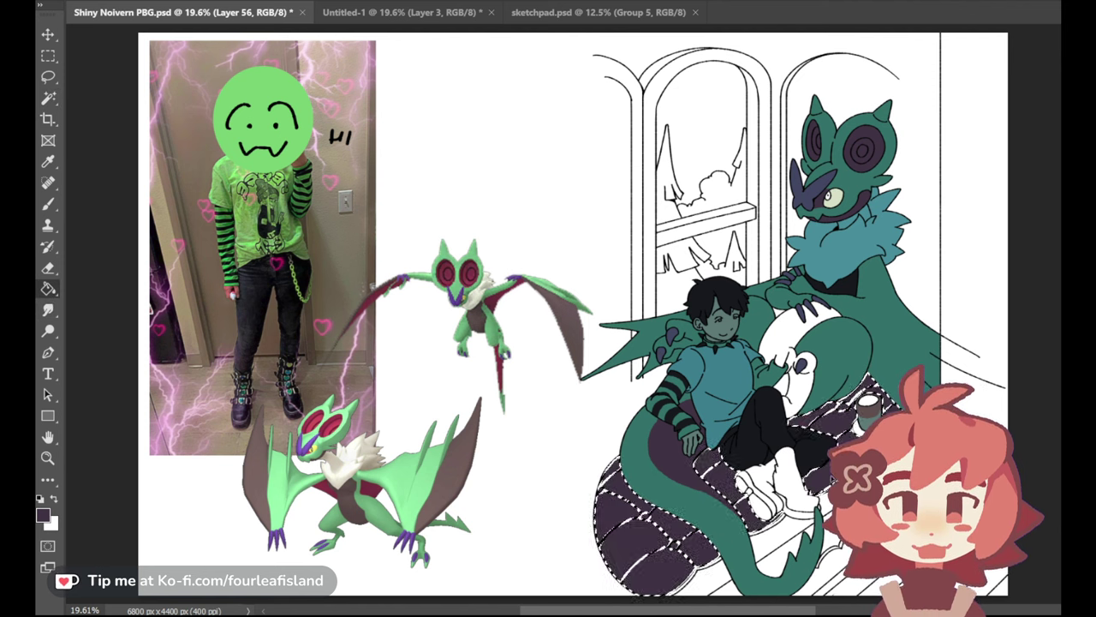
key("ctrl+d")
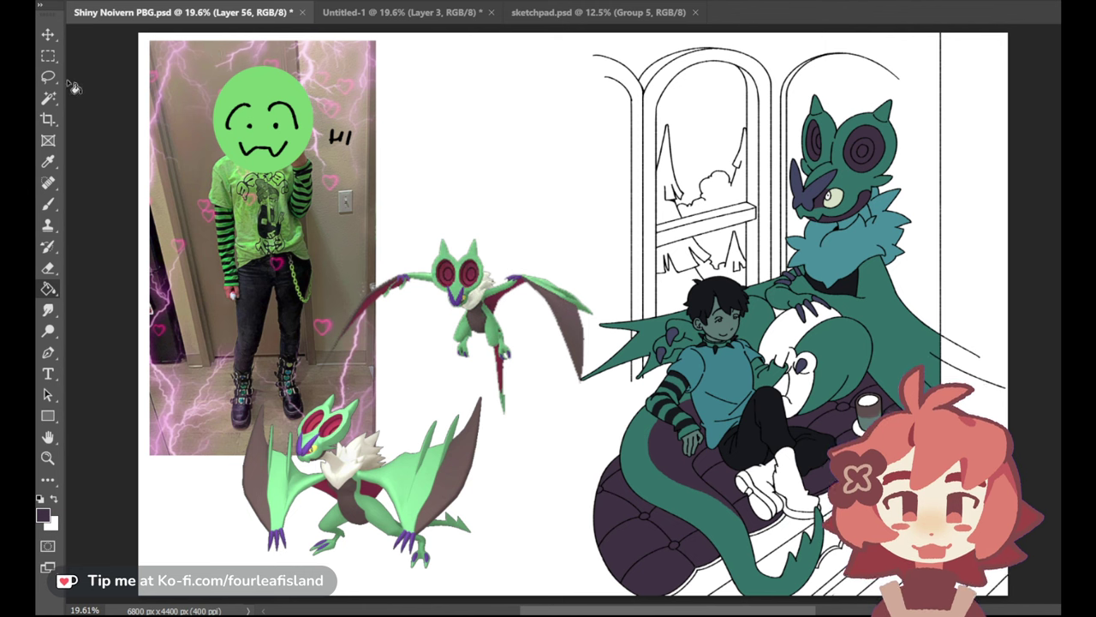
Select the thin strip along the sofa seat's edge from Layer 35's line art and fill it dark purple on Layer 56
left_click(48, 98)
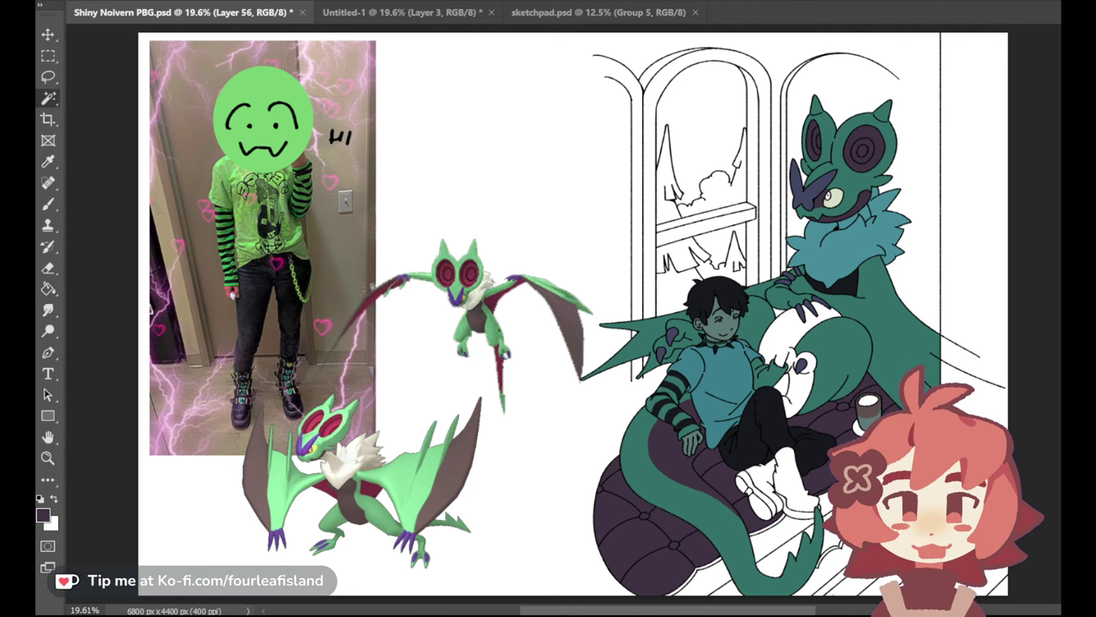
left_click(1081, 480)
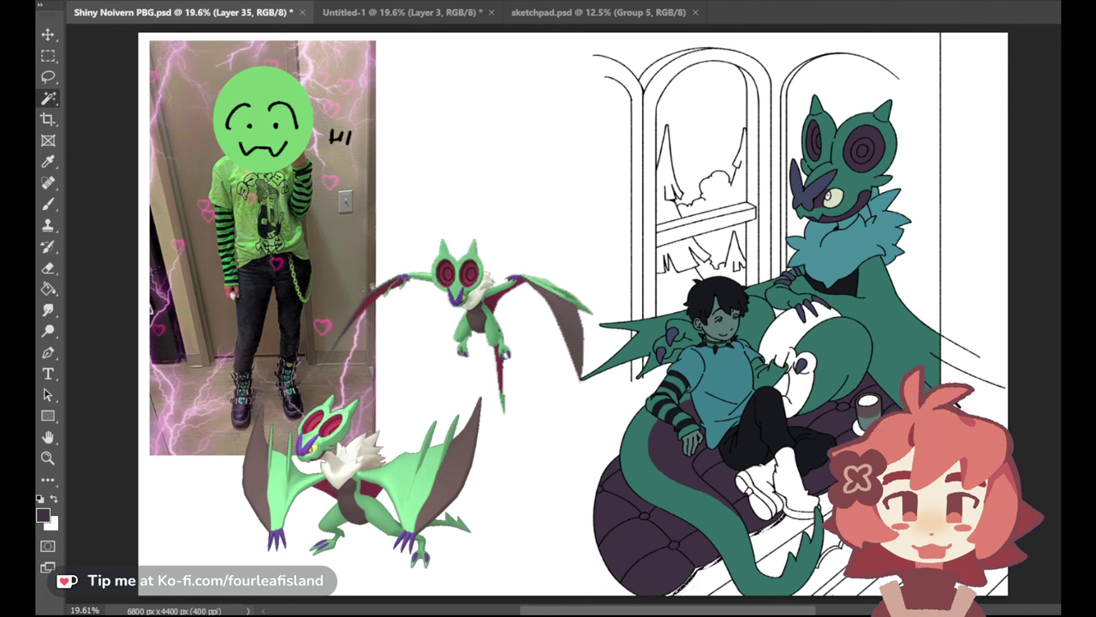
key("ctrl+alt+shift+n")
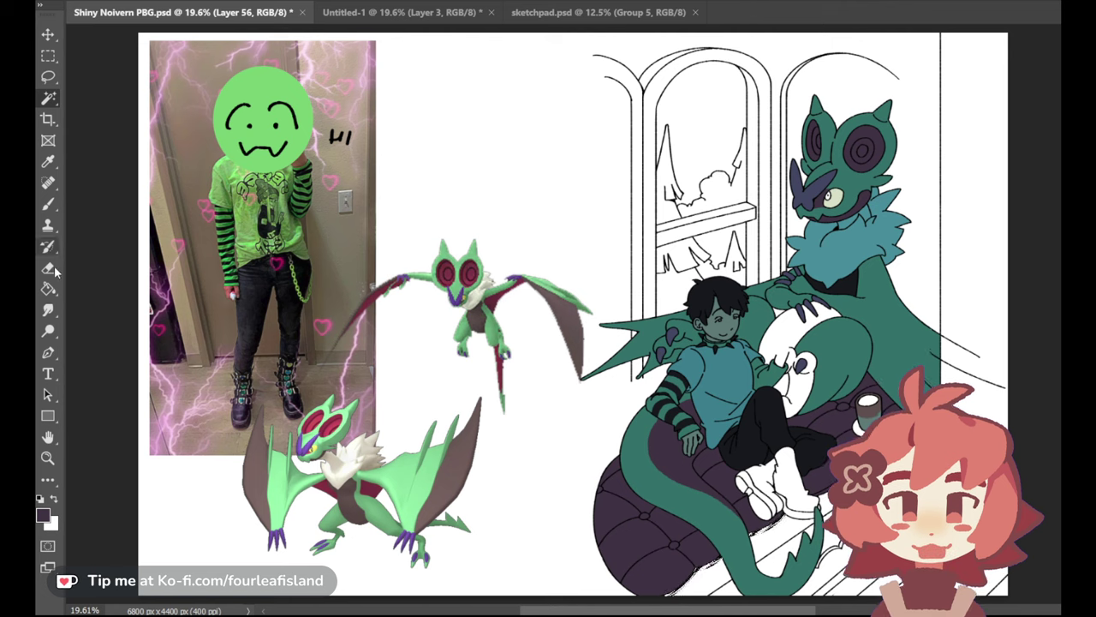
key("g")
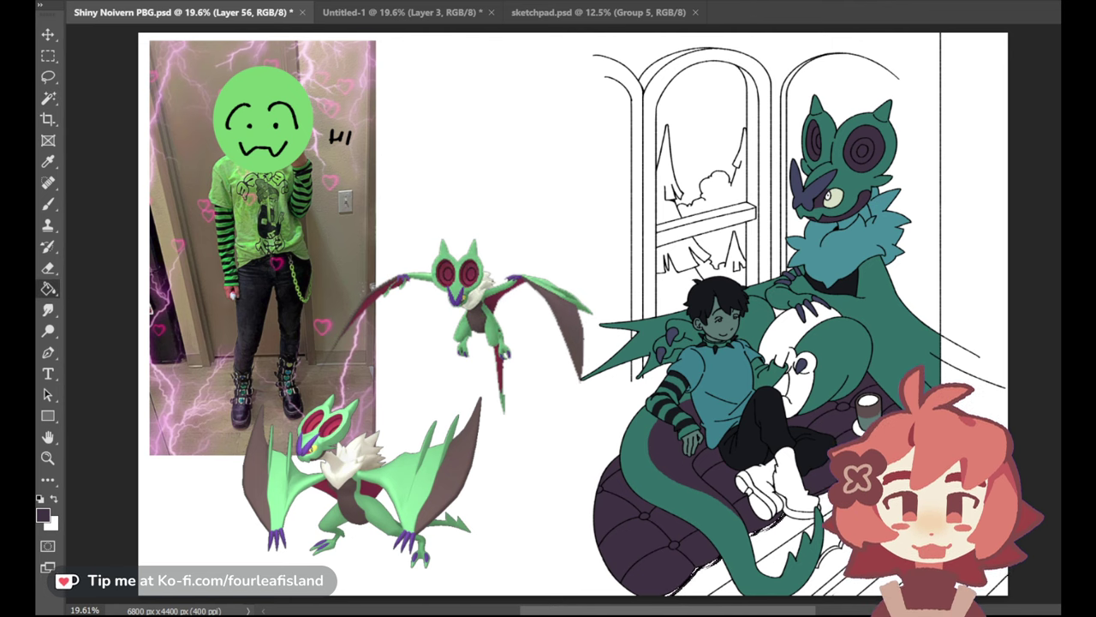
Choose a darker purple, select the sofa's front base from Layer 35's line art, and fill it on new Layer 57
key("i")
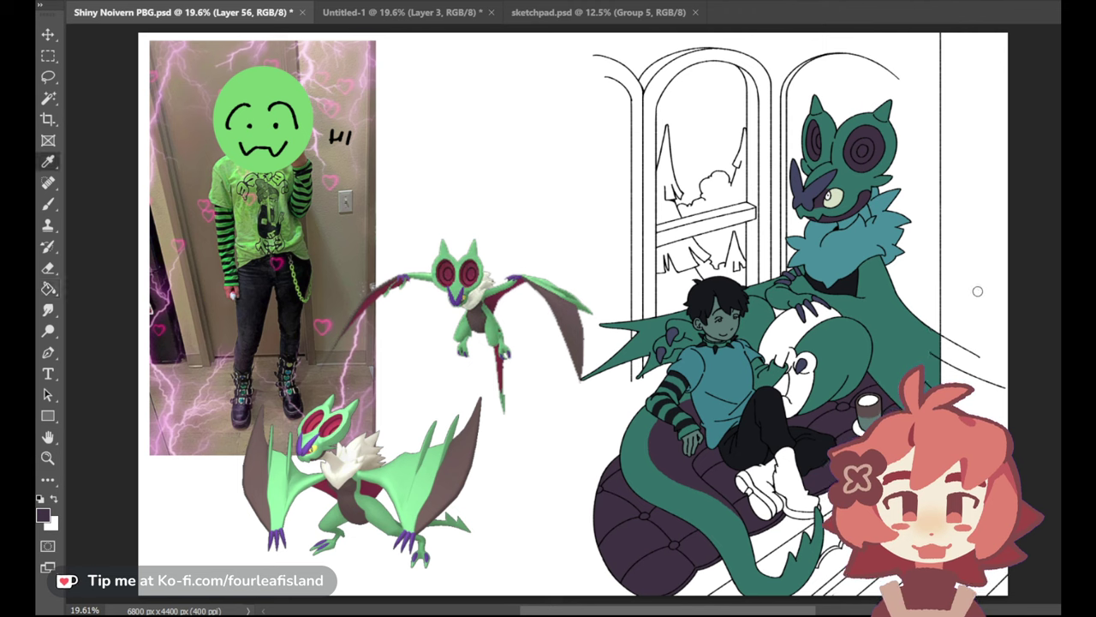
key("g")
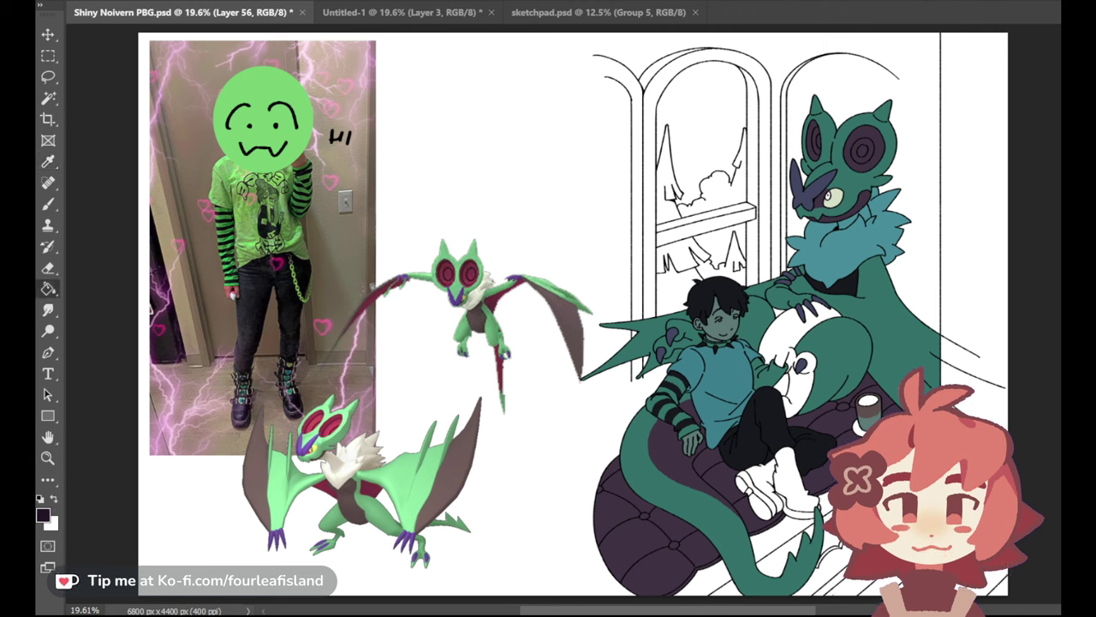
left_click(49, 98)
left_click(780, 532)
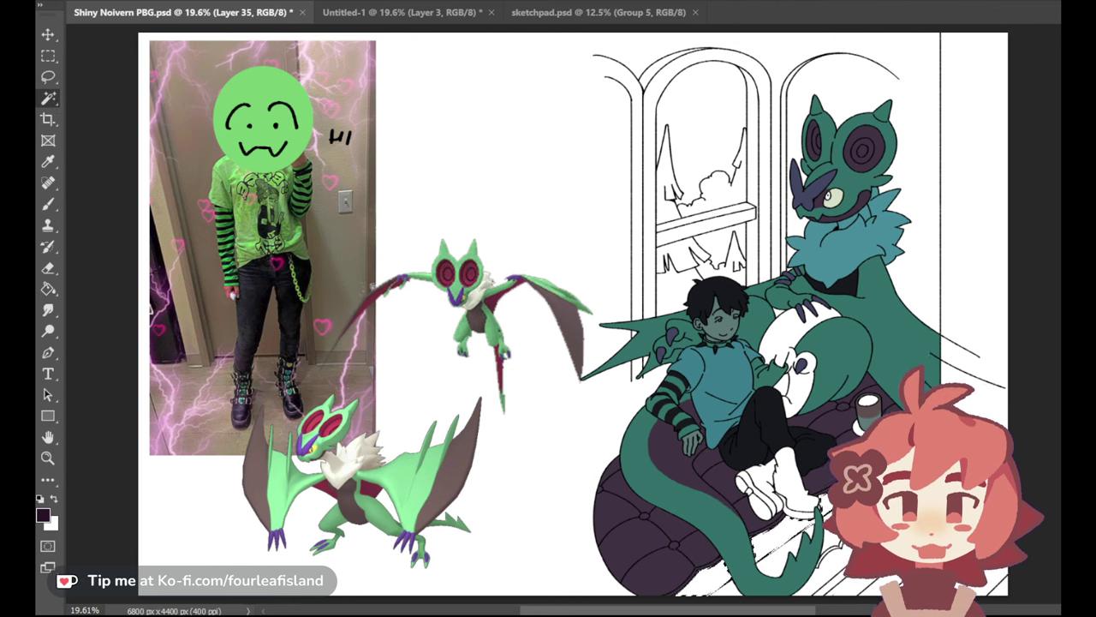
key("ctrl+alt+shift+n")
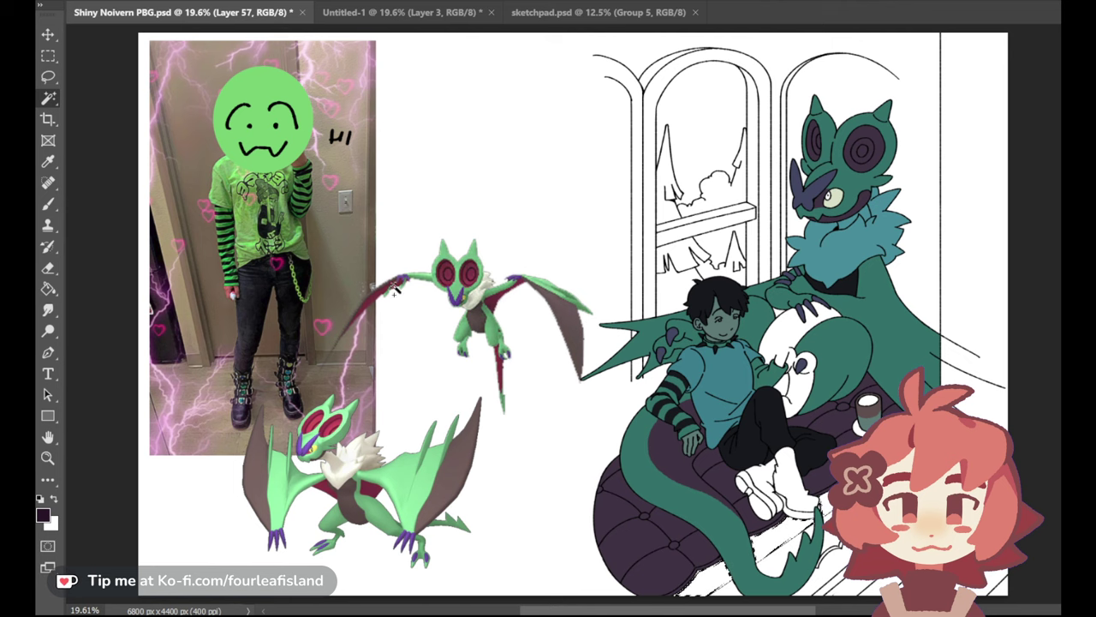
left_click(49, 289)
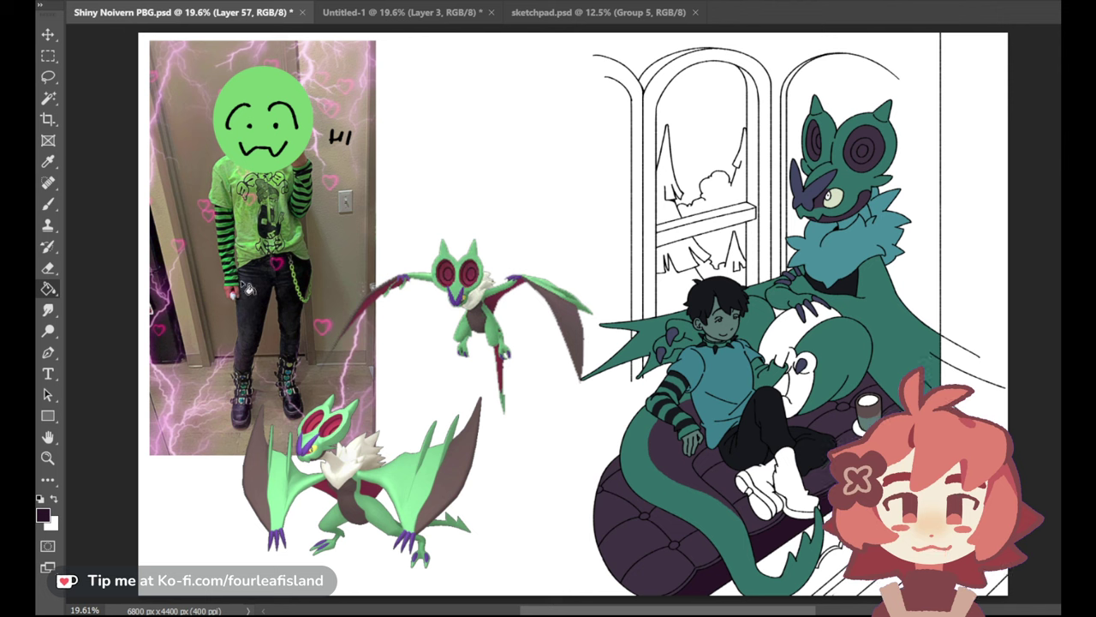
Show the colour sketch and sample its window sky for a light blue foreground and a paler background colour
left_click(48, 161)
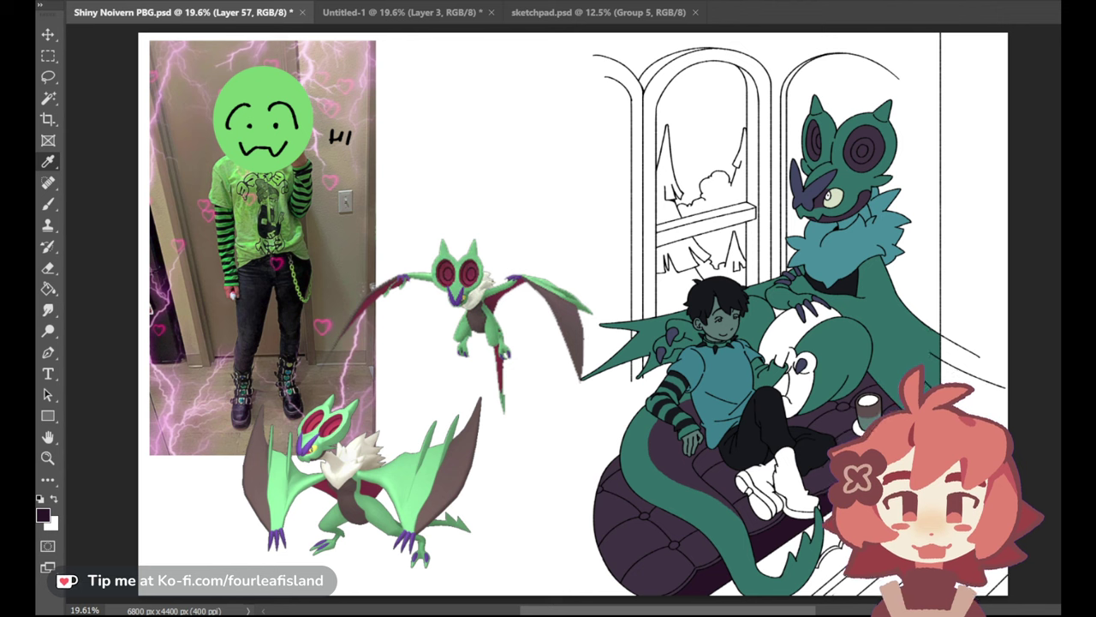
key("ctrl+comma")
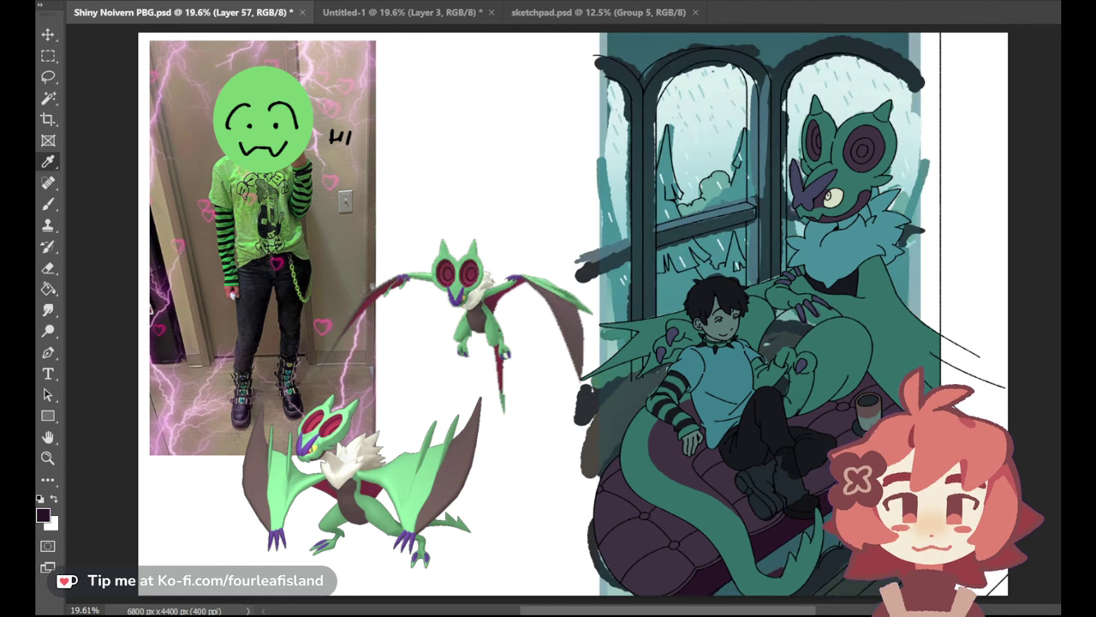
left_click(723, 72)
left_click(54, 499)
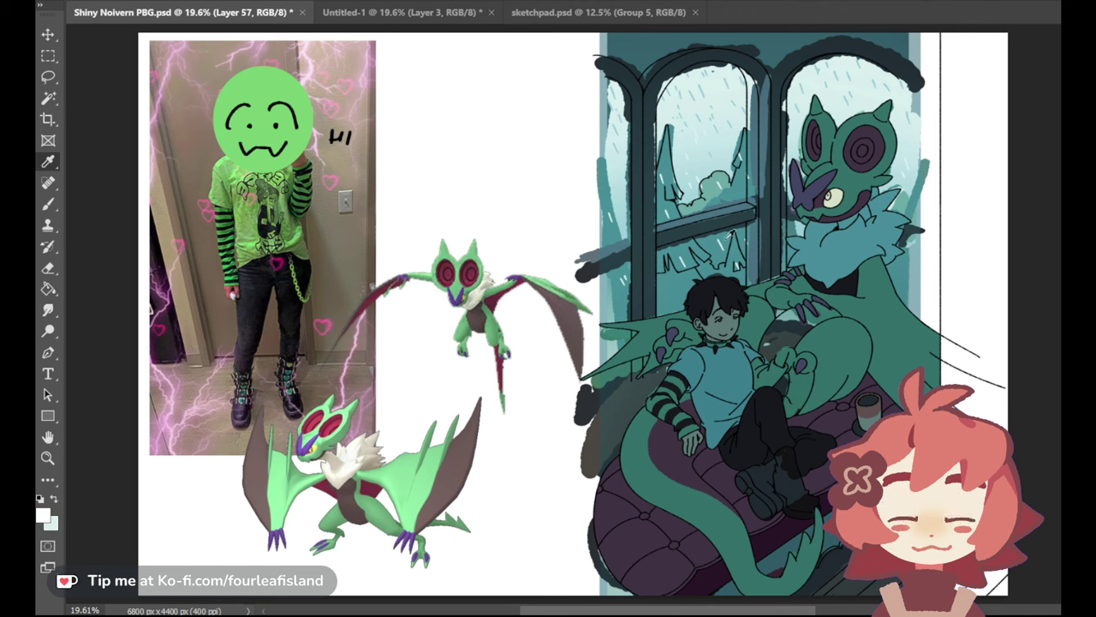
key("x")
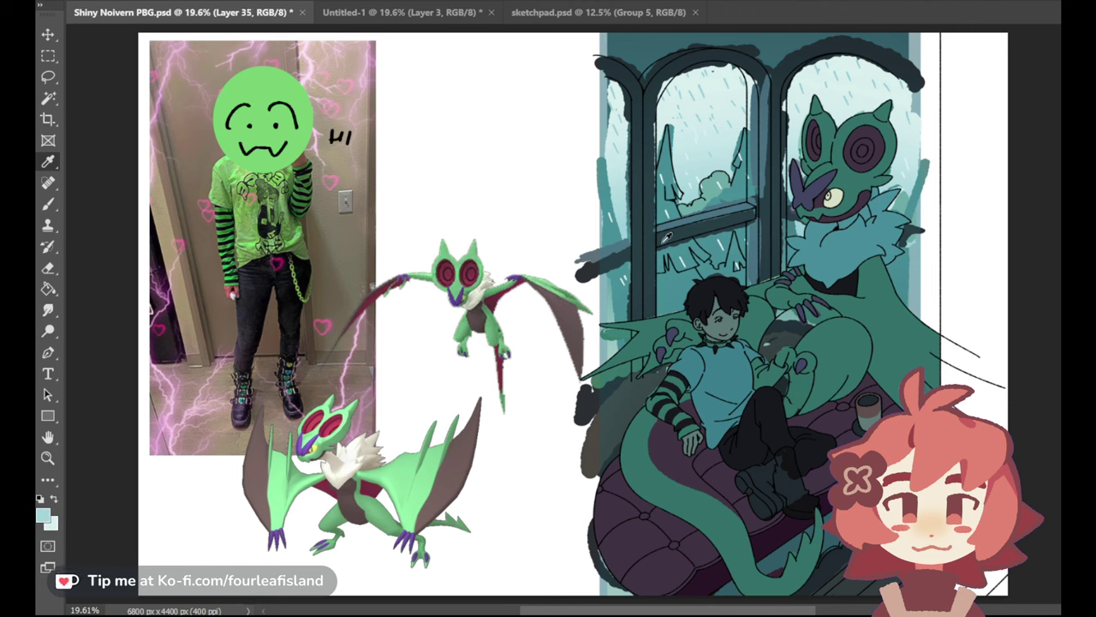
Select the sky in the middle window from Layer 35's line art and fill it with a light blue gradient on new Layer 58
left_click(48, 98)
left_click(728, 145)
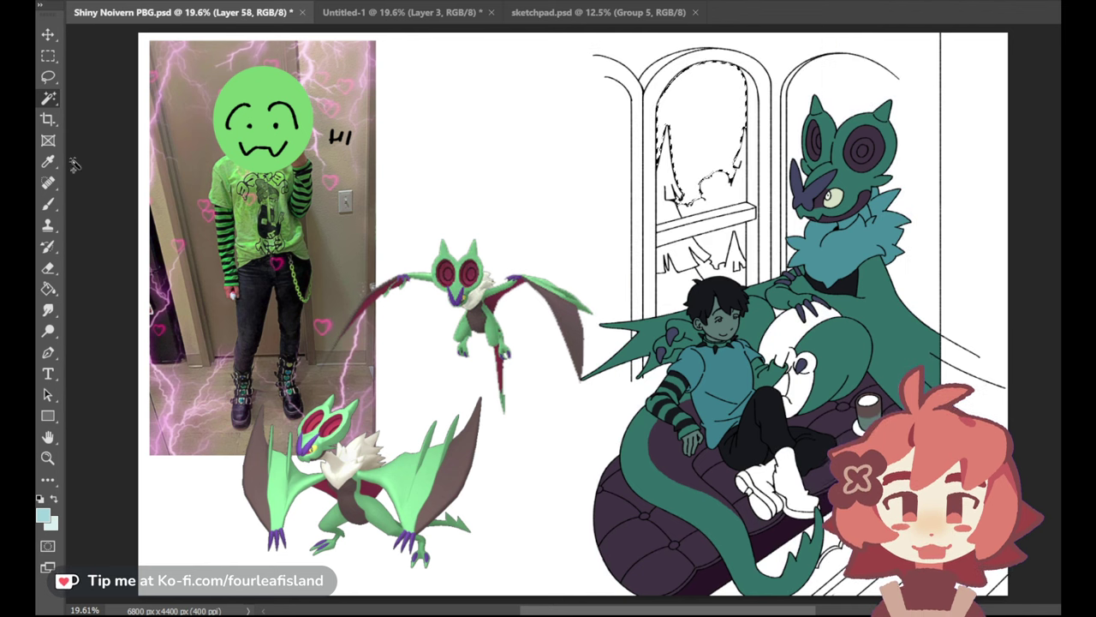
left_click(50, 289)
key("shift+g")
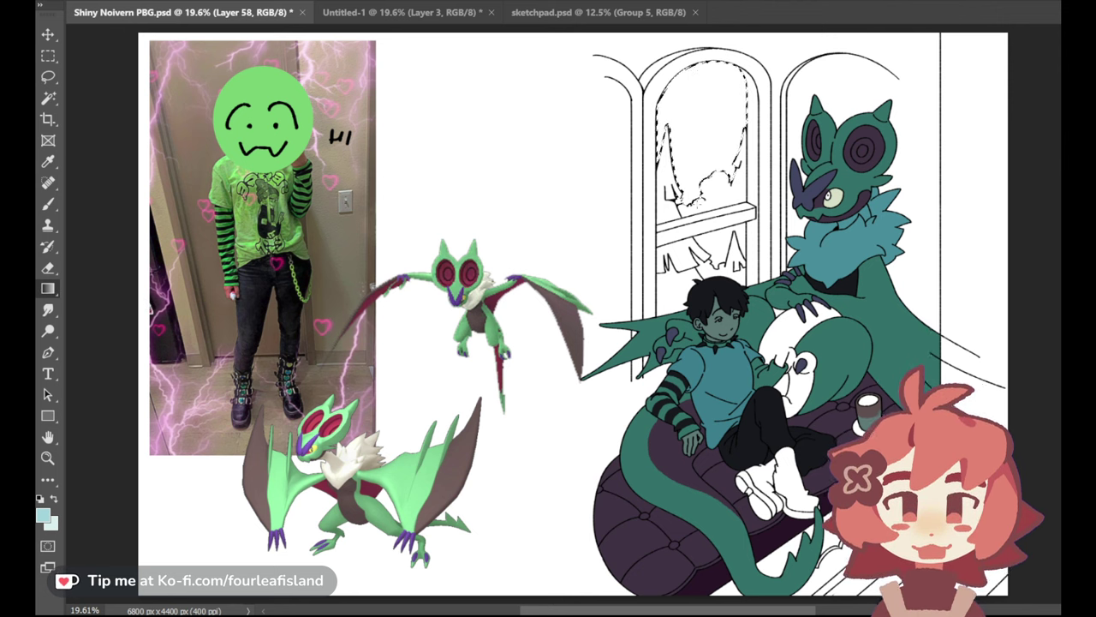
left_click_drag(697, 71, 694, 177)
key("ctrl+z")
left_click_drag(697, 70, 692, 165)
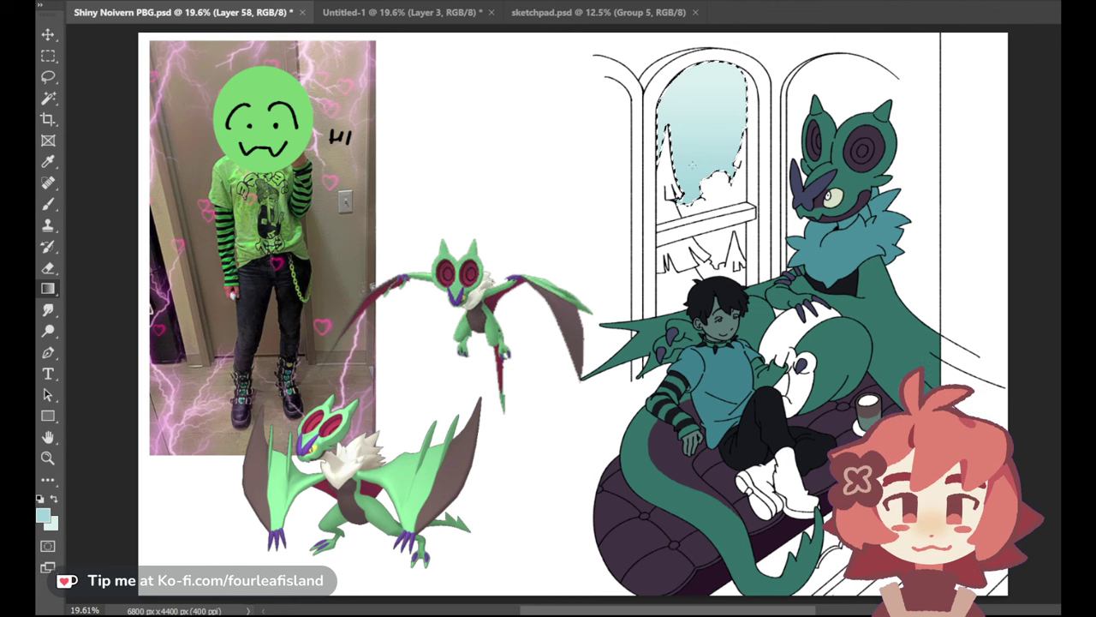
key("ctrl+d")
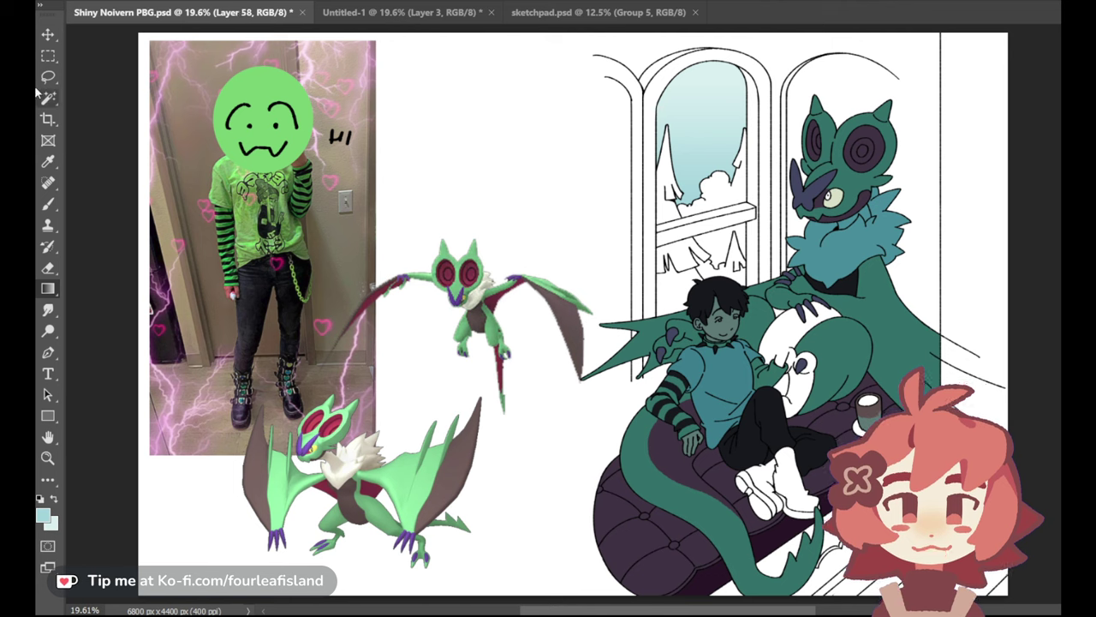
Marquee a tall rectangle beside the reference photo and fill it with a pale-to-light-blue gradient on new Layer 59
left_click(48, 55)
key("ctrl+shift+alt+n")
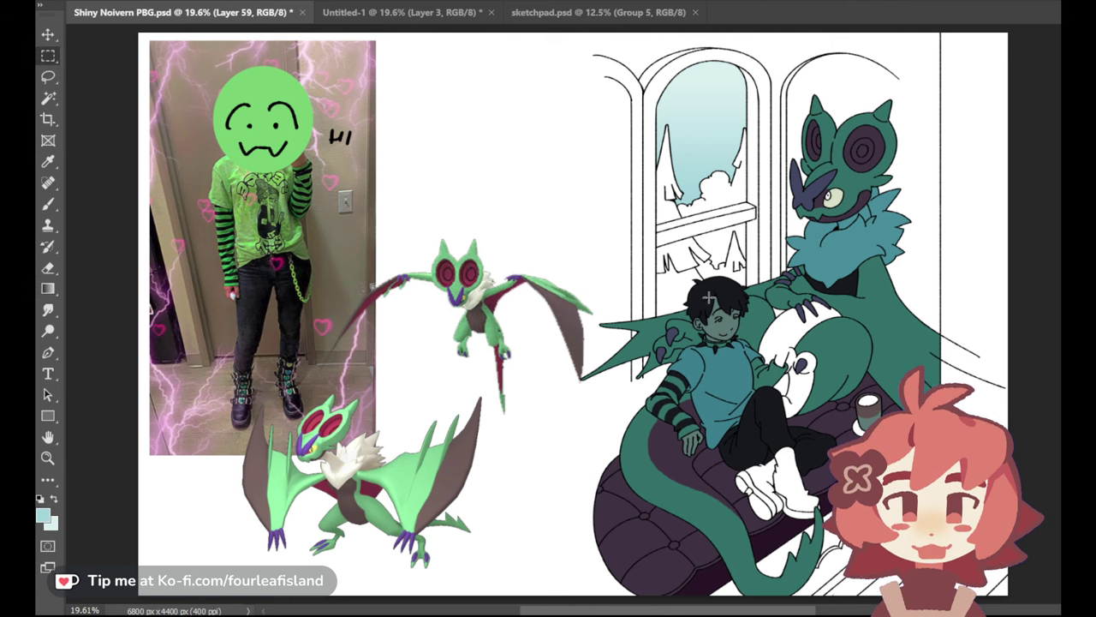
left_click_drag(396, 56, 473, 215)
key("g")
left_click_drag(432, 115, 432, 125)
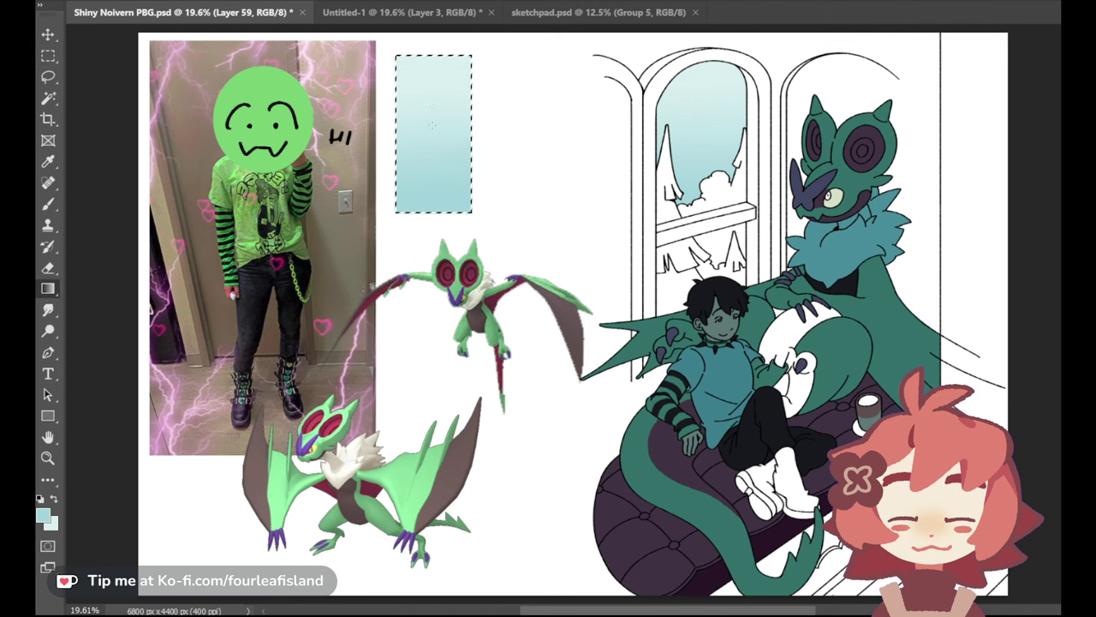
Marquee a second tall rectangle beside the first swatch on Layer 59 and fill it with a gradient running from light blue down to pale
key("m")
key("ctrl+d")
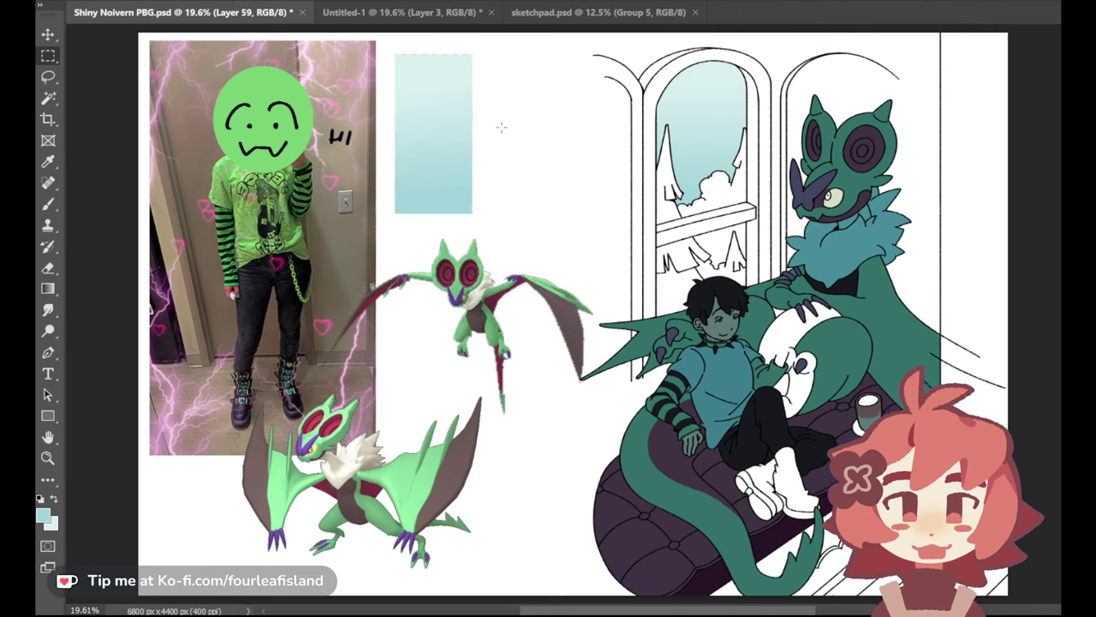
left_click_drag(528, 161, 580, 217)
left_click(54, 290)
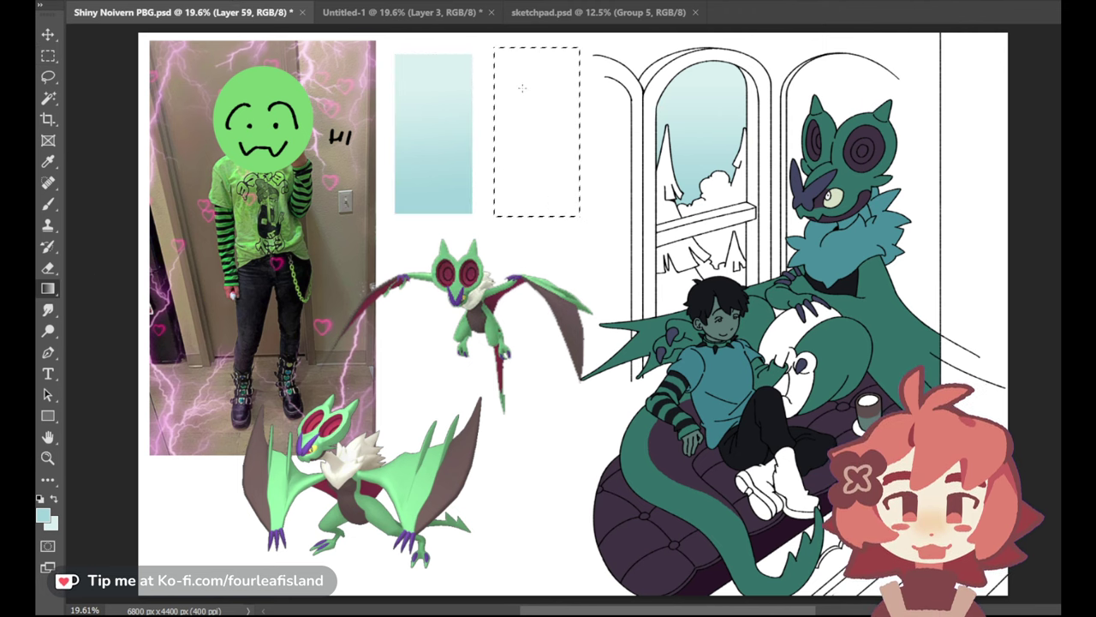
left_click_drag(521, 41, 533, 169)
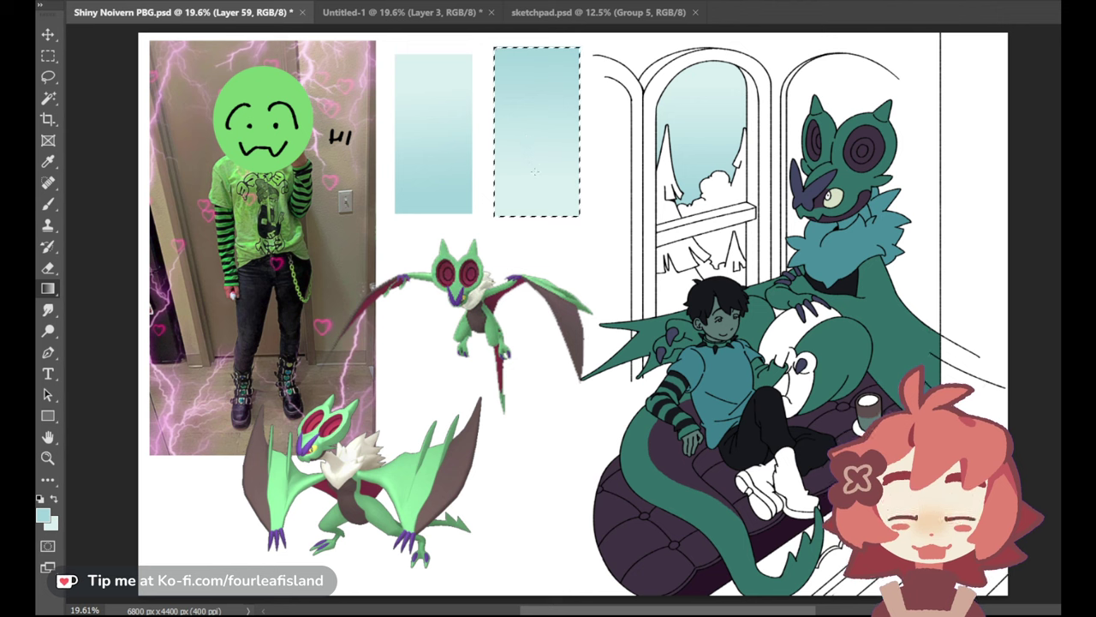
key("ctrl+d")
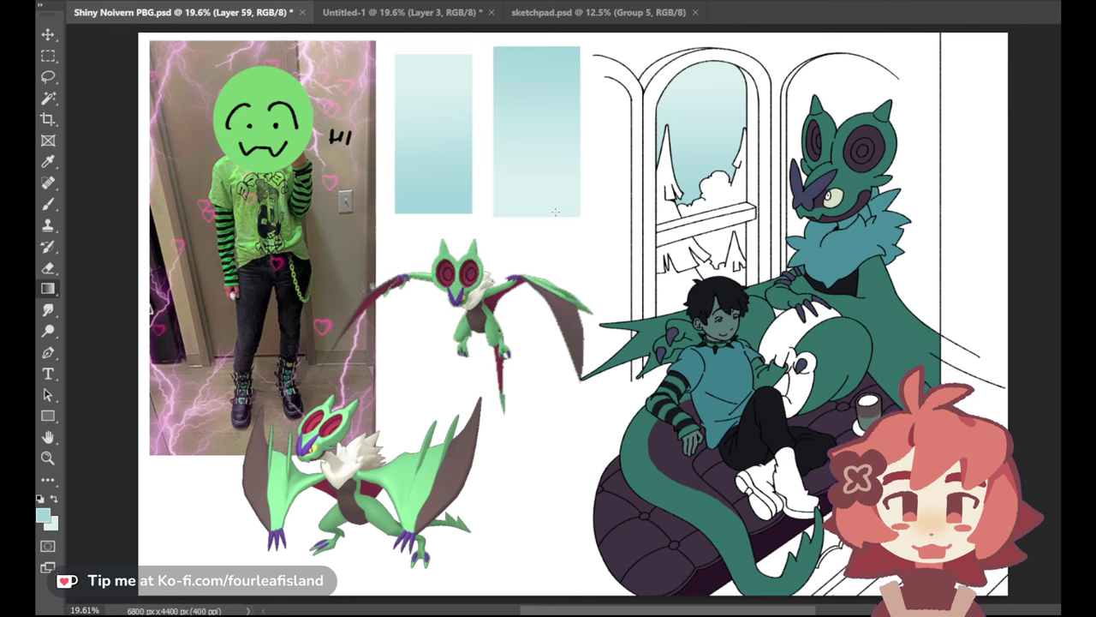
Mark up the two gradient swatches with black brush circles and arrows, undoing the marks
left_click(48, 203)
left_click(40, 498)
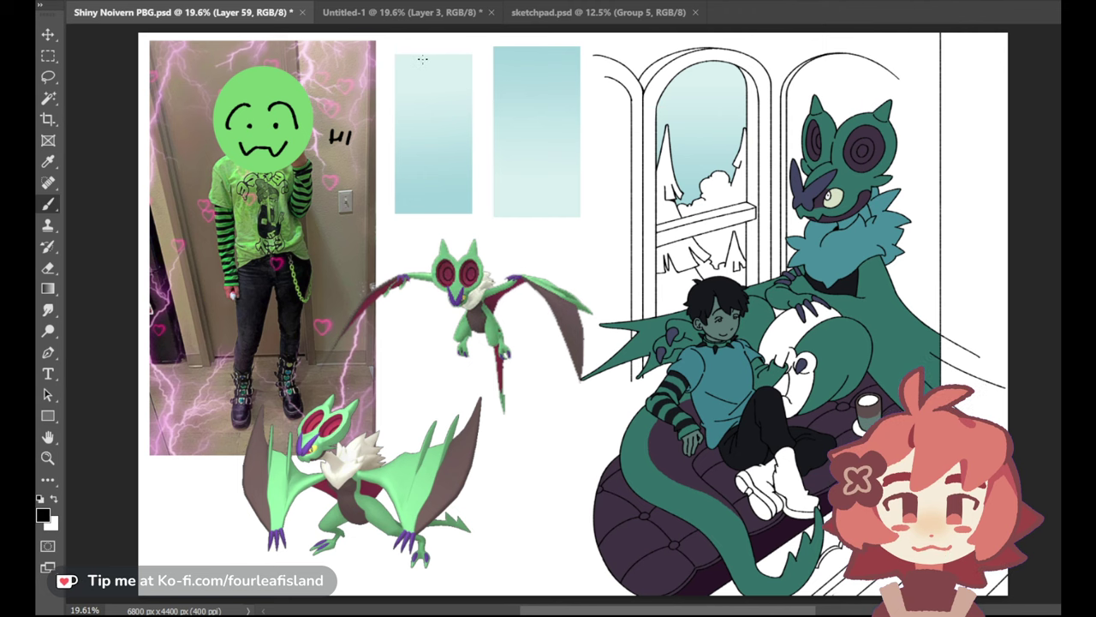
mouse_move(439, 52)
left_mouse_down()
mouse_move(479, 82)
mouse_move(440, 39)
mouse_move(418, 52)
mouse_move(477, 87)
mouse_move(415, 54)
mouse_move(403, 75)
mouse_move(439, 91)
left_mouse_up()
key("ctrl+z")
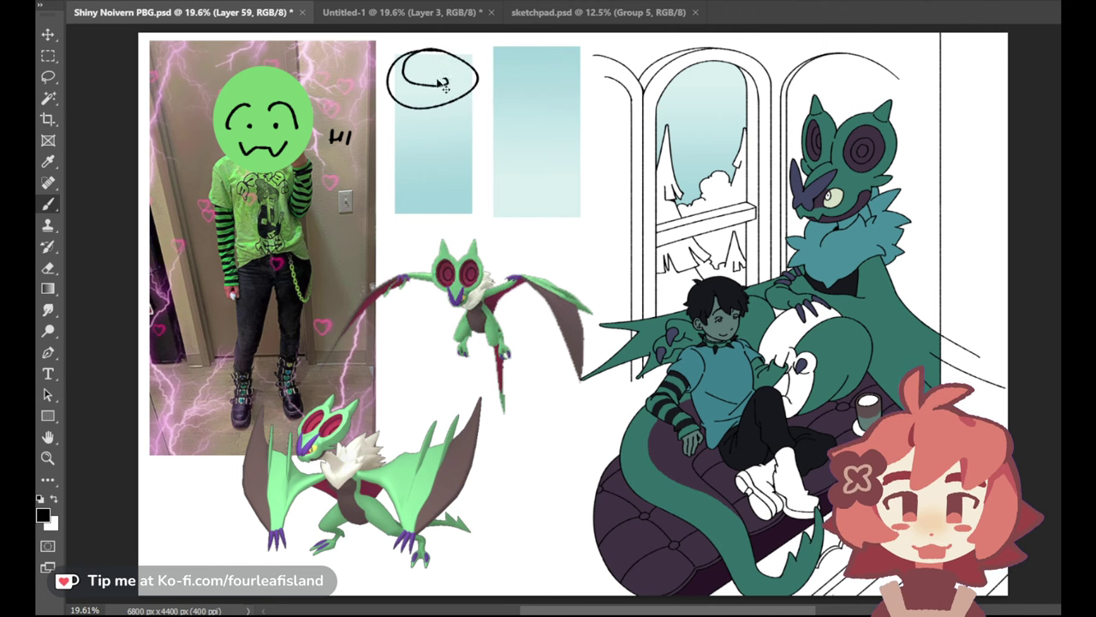
key("ctrl+z")
mouse_move(424, 129)
left_mouse_down()
mouse_move(424, 170)
mouse_move(434, 160)
left_mouse_up()
key("ctrl+z")
left_click_drag(409, 96, 458, 91)
key("ctrl+z")
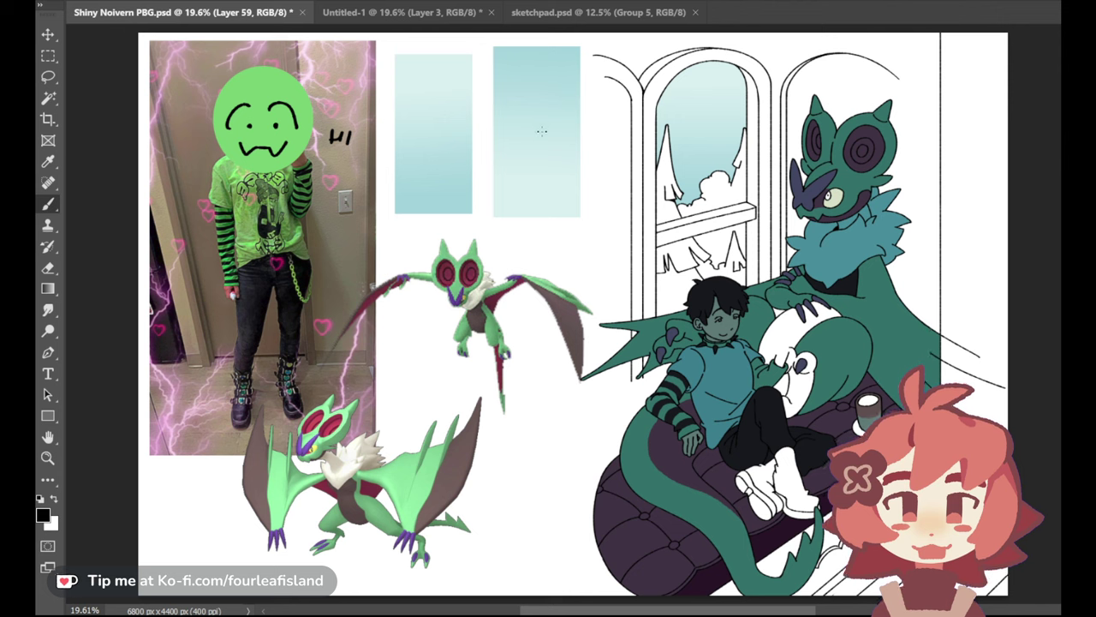
left_click_drag(534, 203, 532, 159)
left_click_drag(521, 177, 541, 169)
key("ctrl+z")
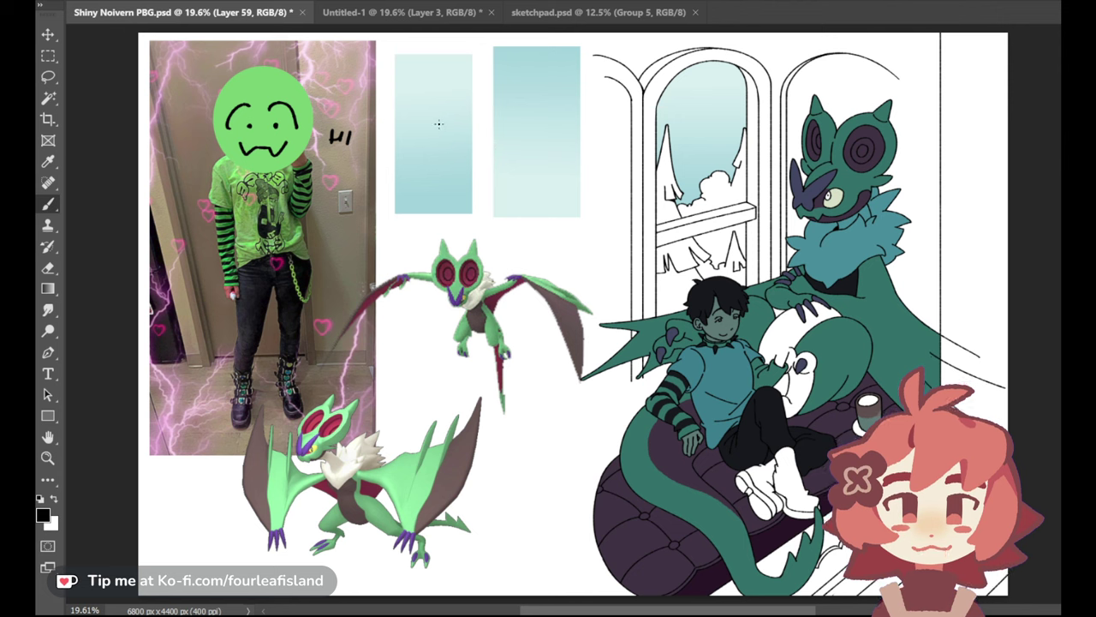
mouse_move(425, 45)
left_mouse_down()
mouse_move(426, 61)
mouse_move(438, 59)
left_mouse_up()
left_click_drag(535, 45, 536, 63)
left_click_drag(526, 63, 546, 62)
key("ctrl+z")
key("ctrl+z")
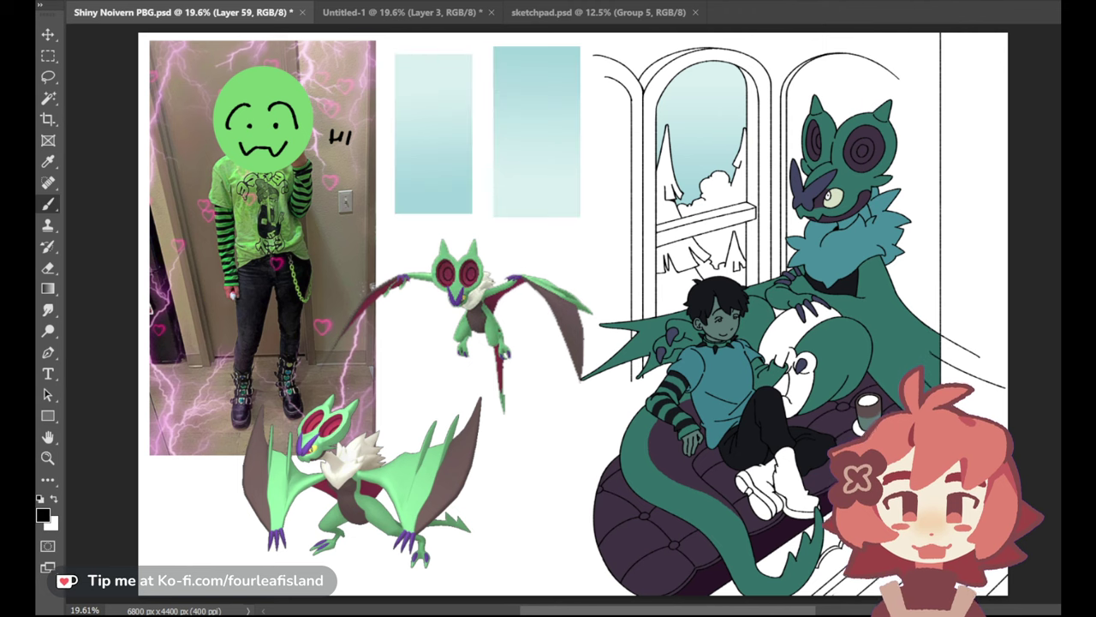
Delete Layer 59 with its two gradient swatches
key("Delete")
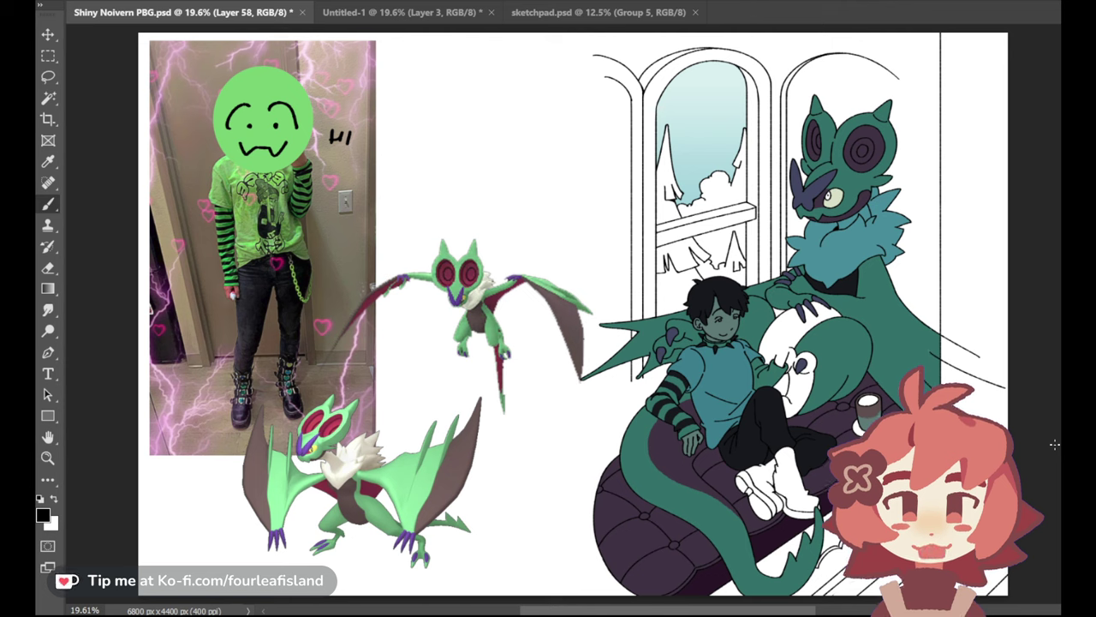
Show the colour sketch, sample the teal of the window trees as the foreground colour, and hide the sketch again
key("i")
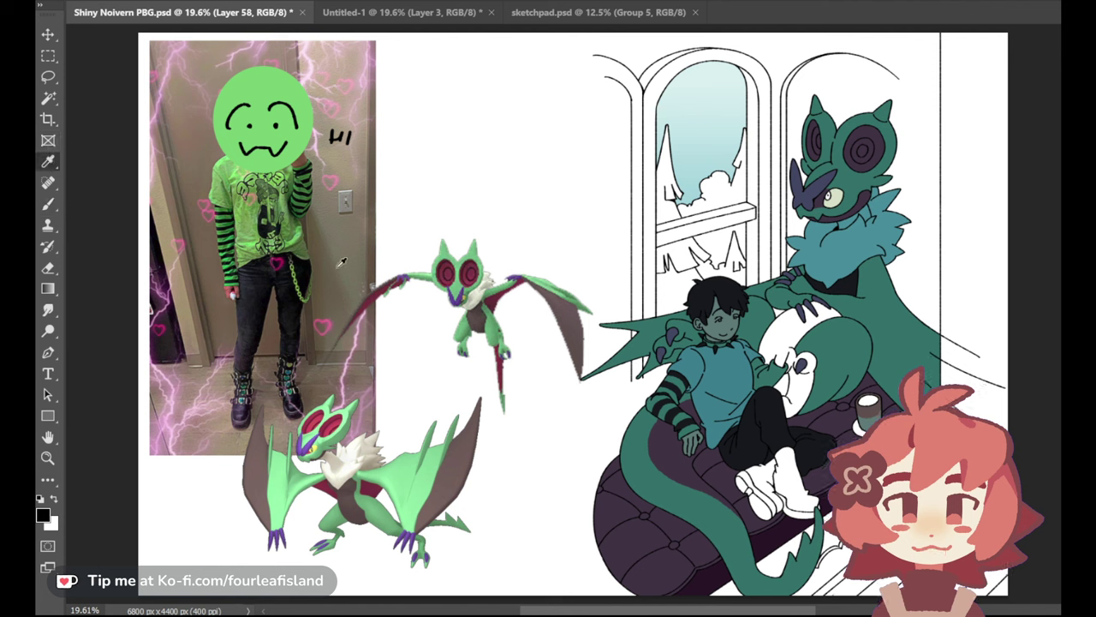
left_click(1061, 459)
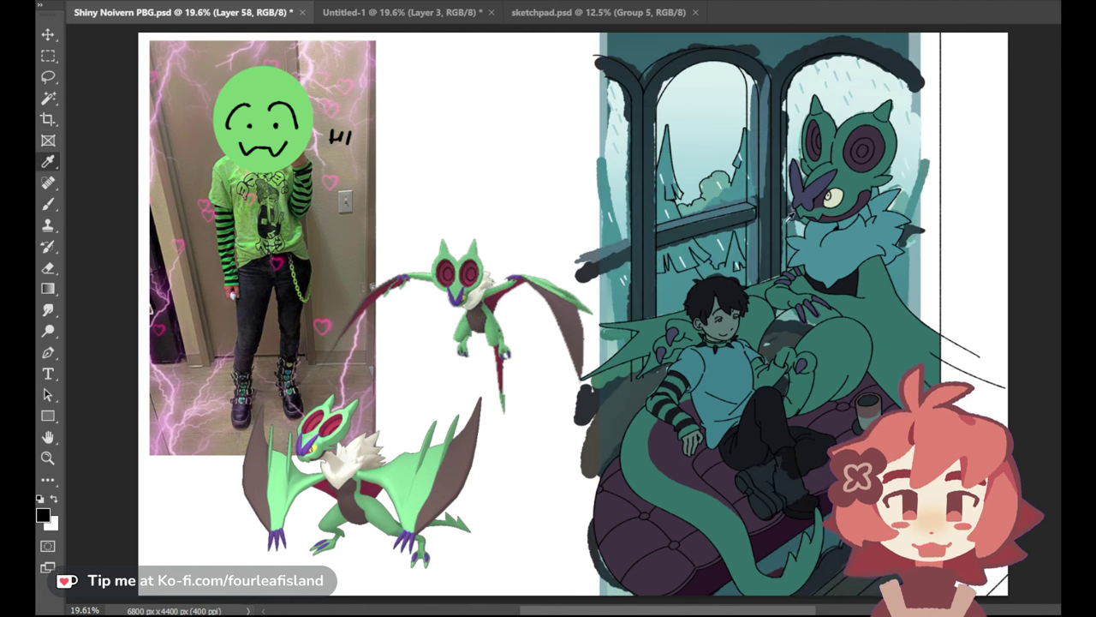
left_click(668, 163)
left_click(1061, 459)
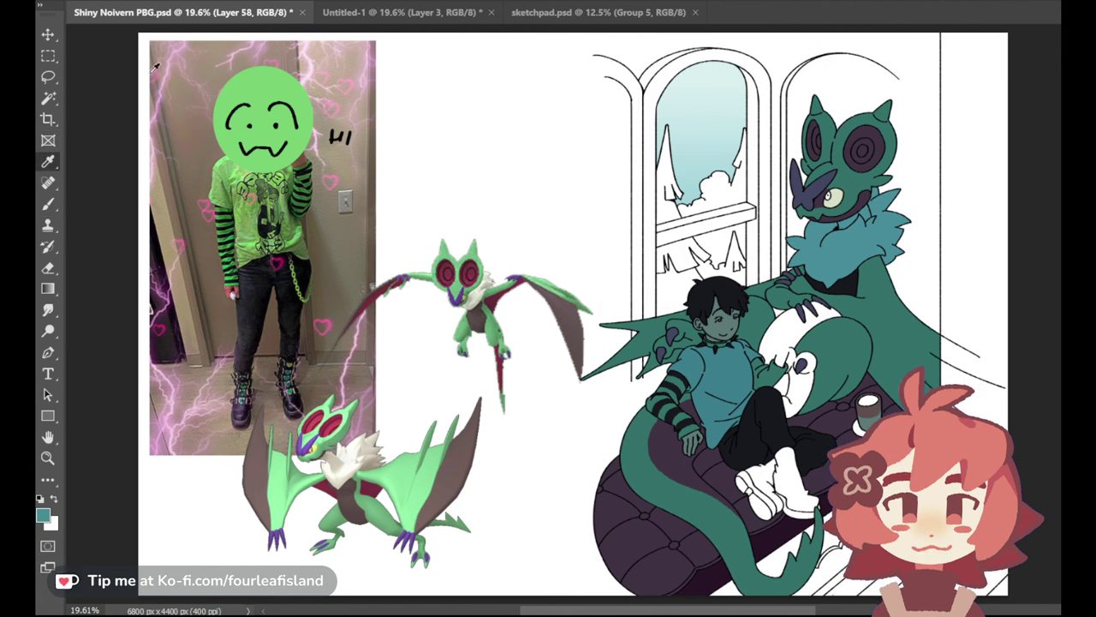
Select the tall pine and the lower foliage at the middle window's left side from the line art and fill them teal on new Layer 59
left_click(51, 100)
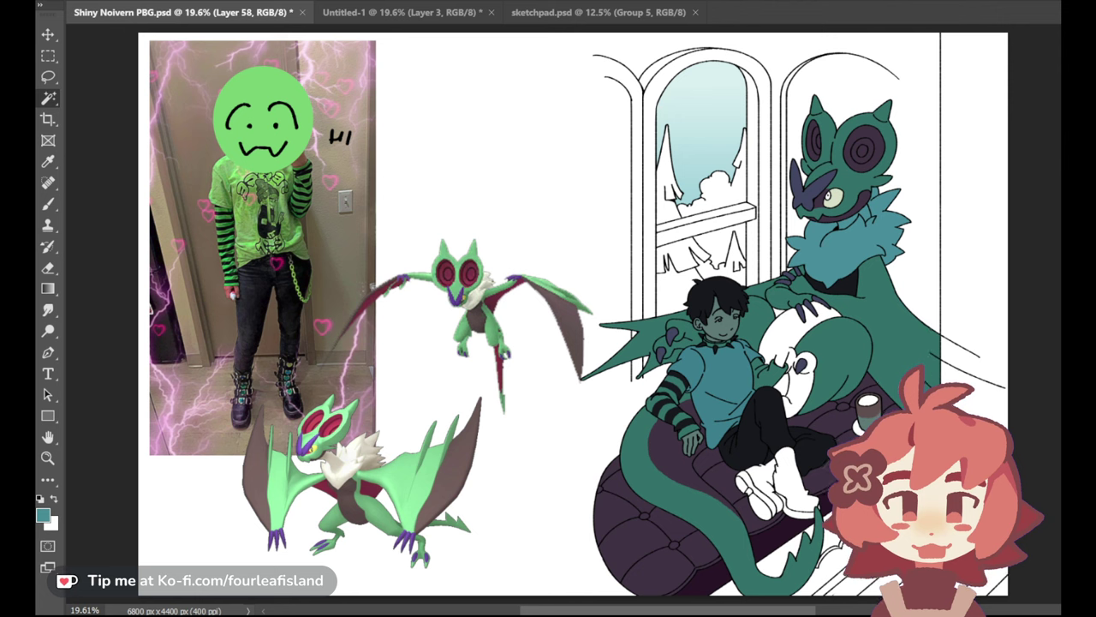
left_click(672, 204)
left_click(679, 257, "shift")
left_click(683, 276, "shift")
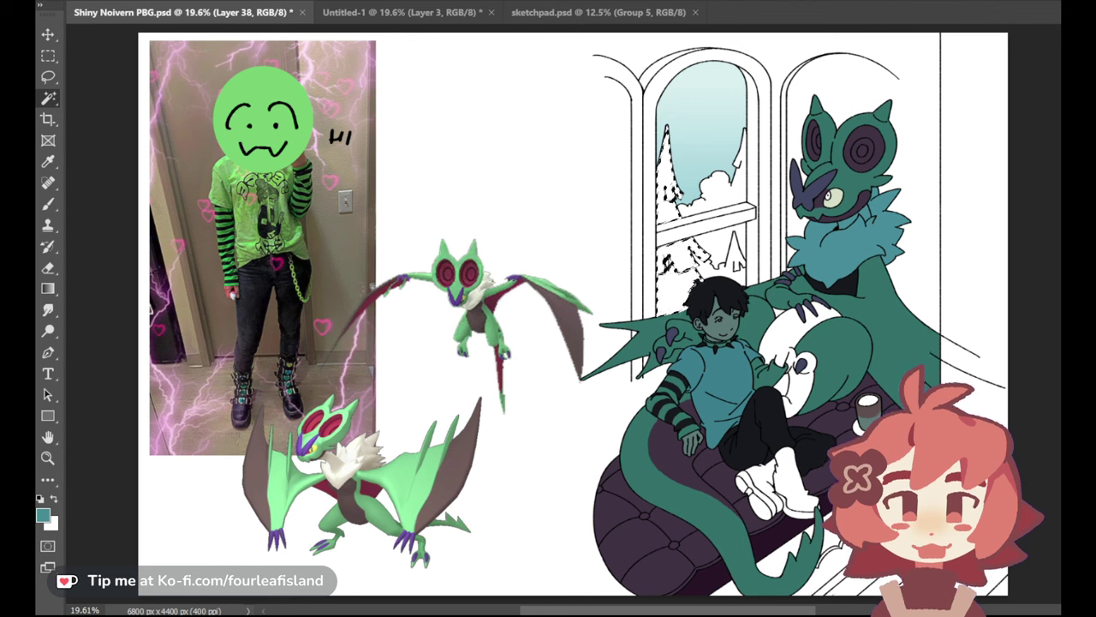
key("ctrl+shift+alt+n")
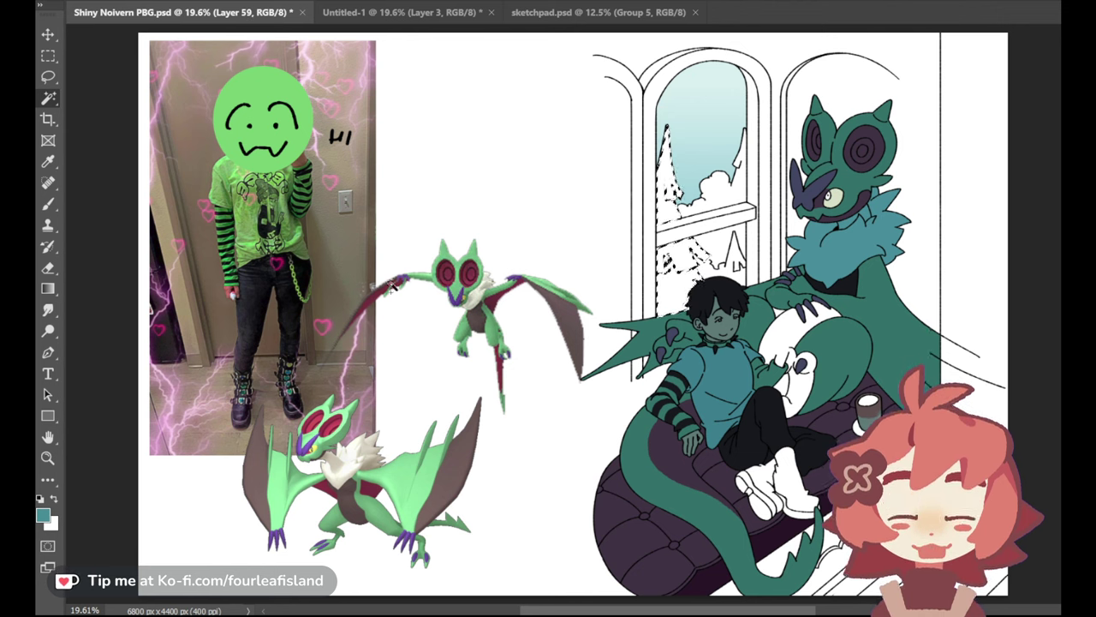
left_click(48, 289)
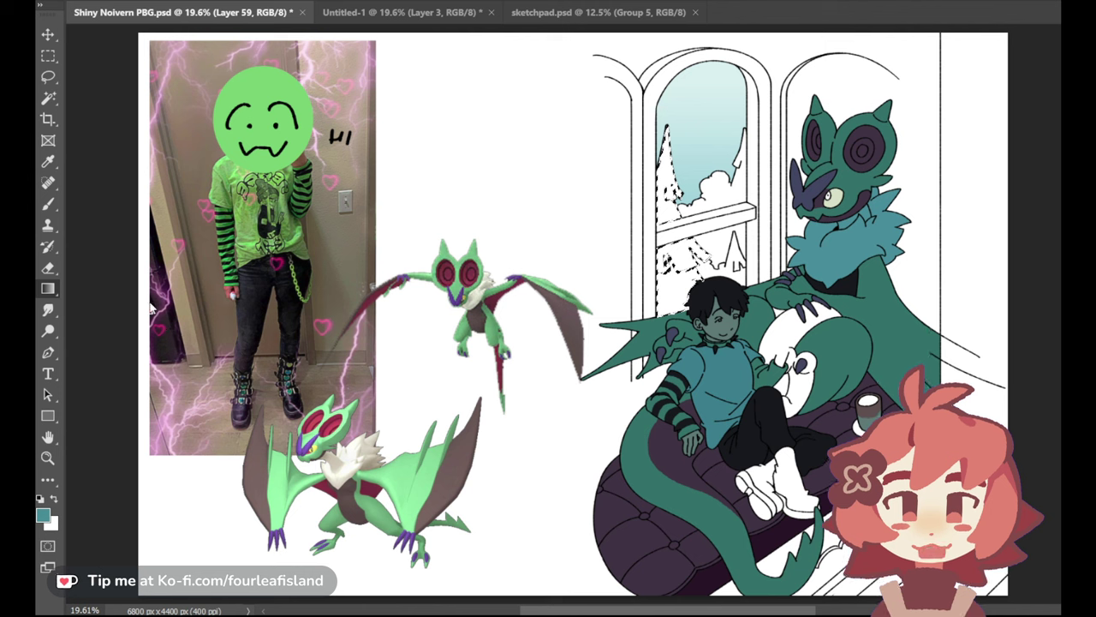
left_click(152, 309)
left_click(409, 174)
key("ctrl+d")
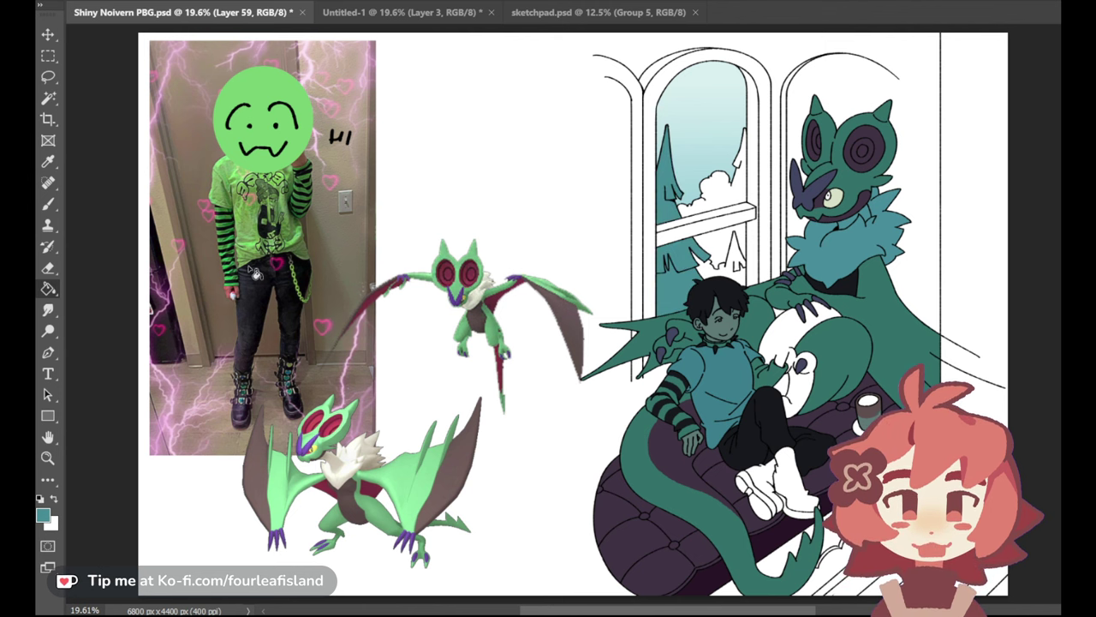
Sample a lighter teal from the colour sketch, select the bushes and trees at the middle window's right side, and fill them on new Layer 60
left_click(49, 161)
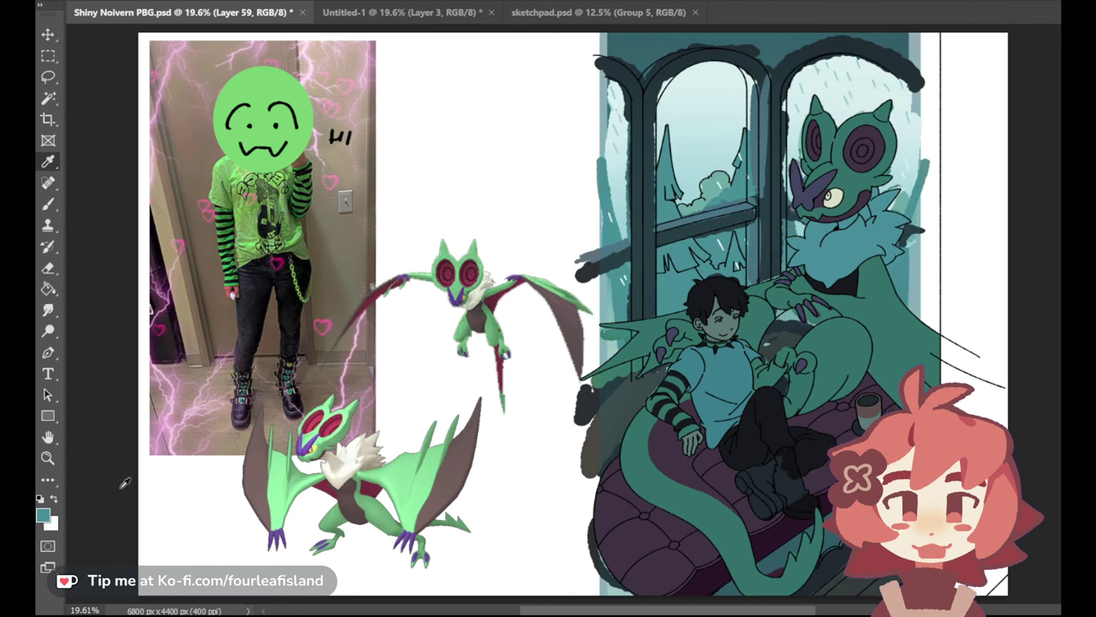
left_click(54, 500)
left_click(754, 227)
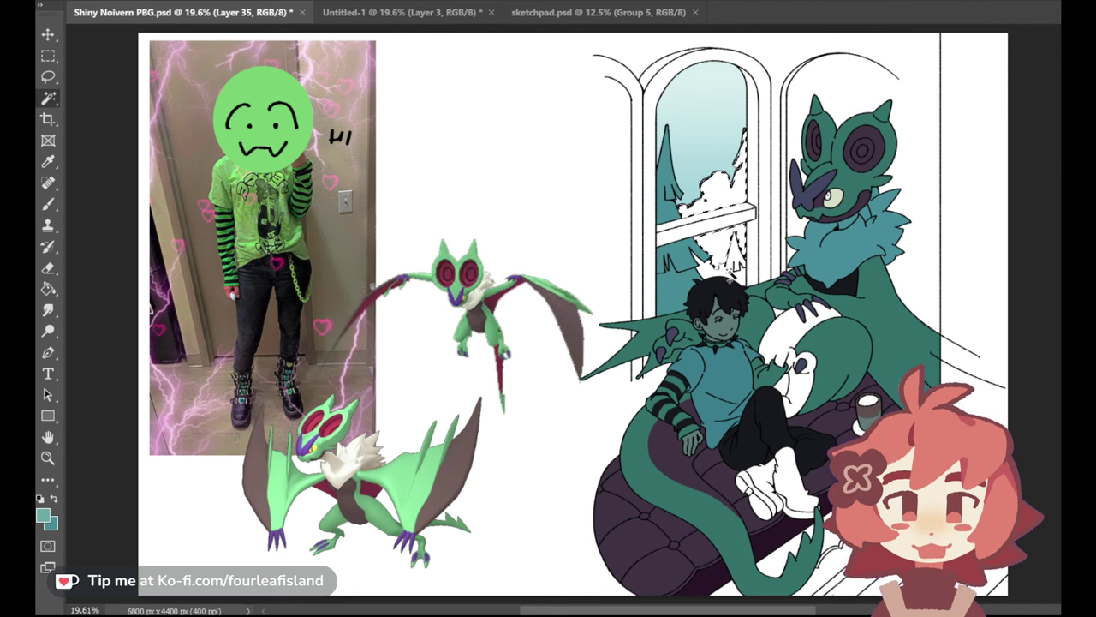
key("ctrl+shift+alt+n")
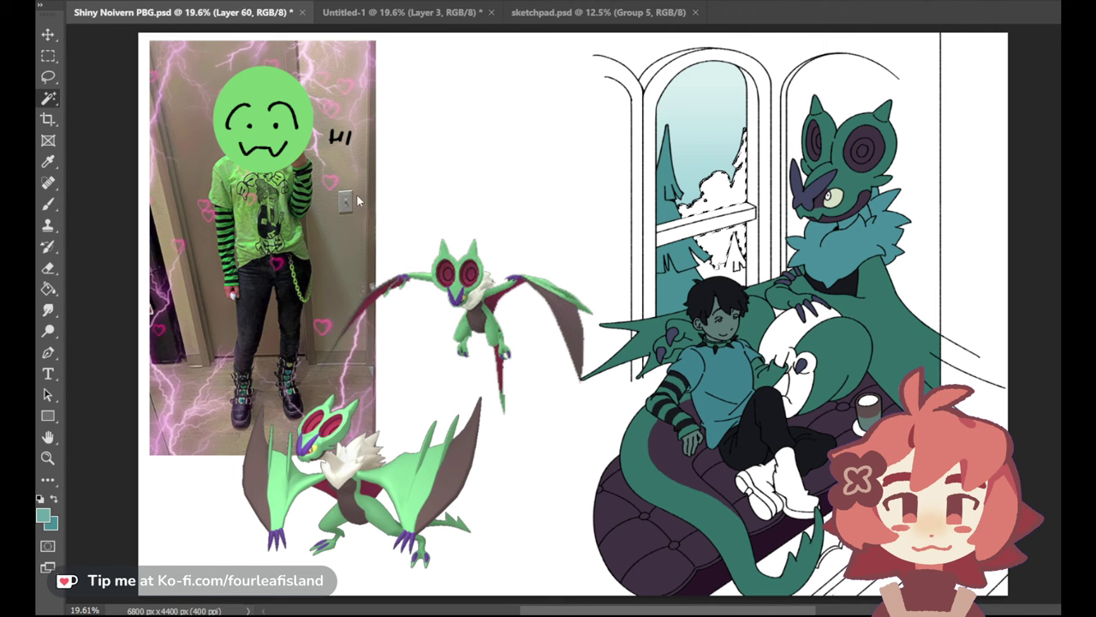
left_click(55, 290)
left_click(728, 191)
key("ctrl+d")
Select the remaining white trees low in the middle window, above the boy's head, and fill them with the darker teal on new Layer 61
left_click(48, 98)
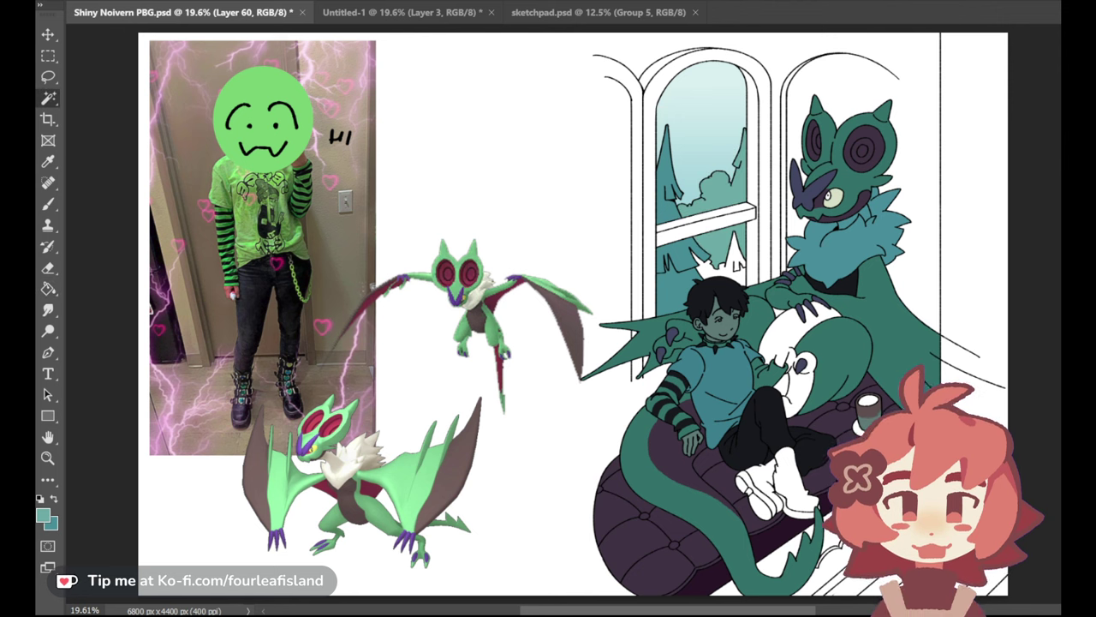
left_click(713, 267)
key("ctrl+shift+alt+n")
key("g")
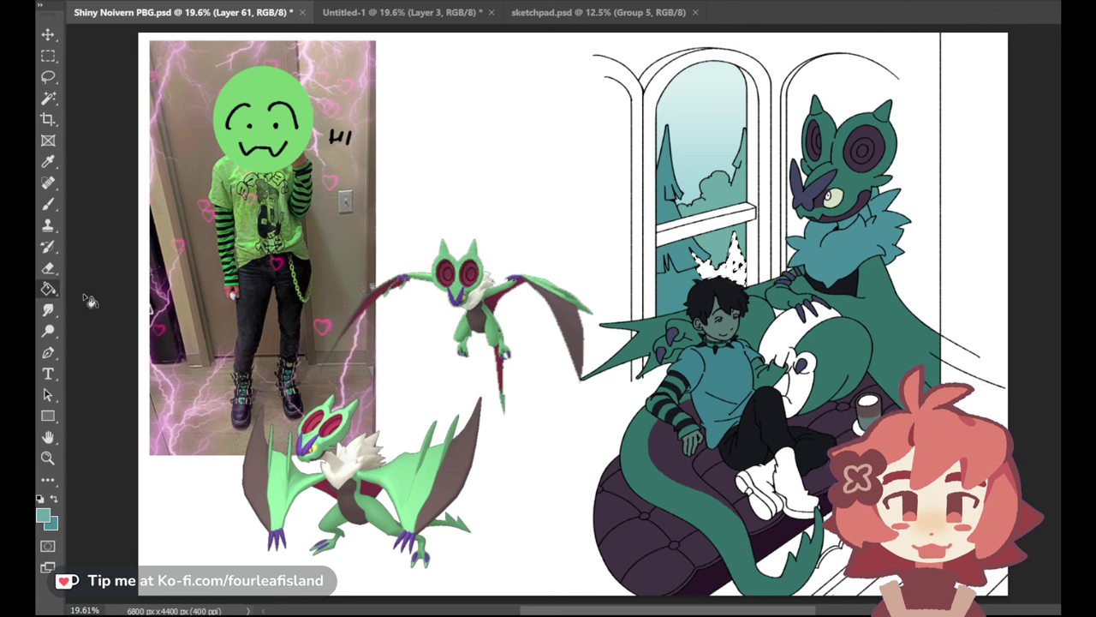
left_click(718, 274)
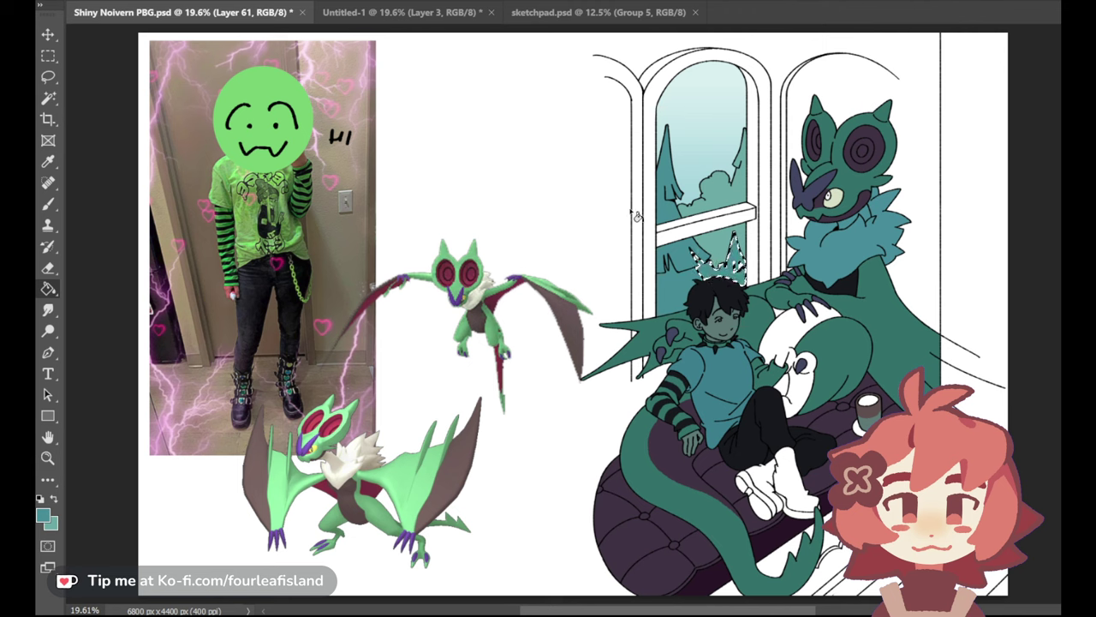
key("ctrl+d")
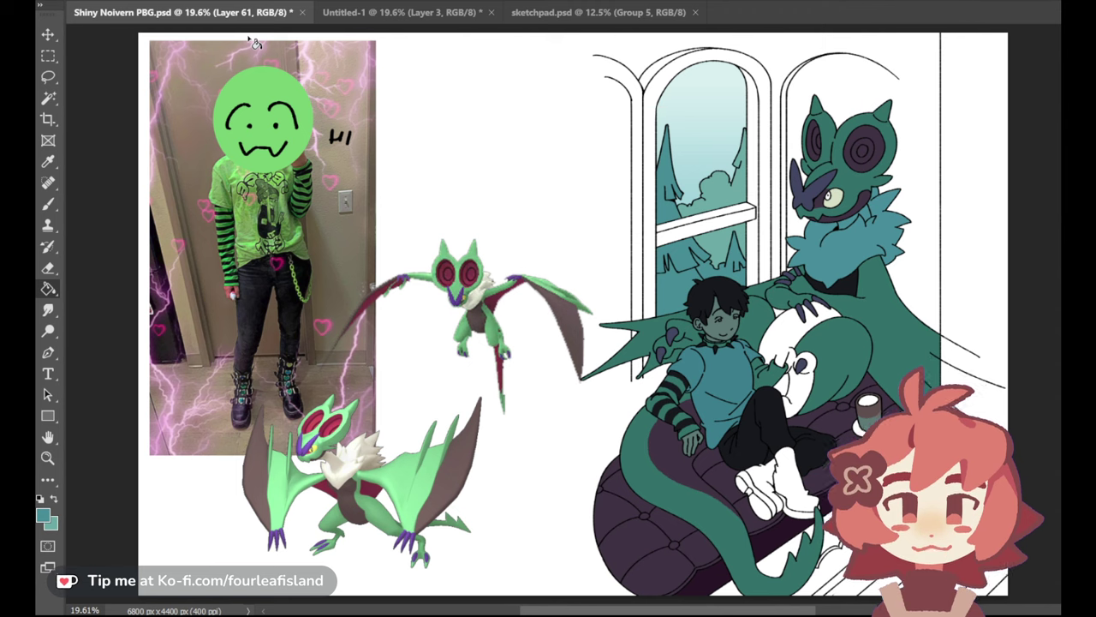
Pick a dark green foreground colour and ready the Brush on new Layer 62
left_click(48, 161)
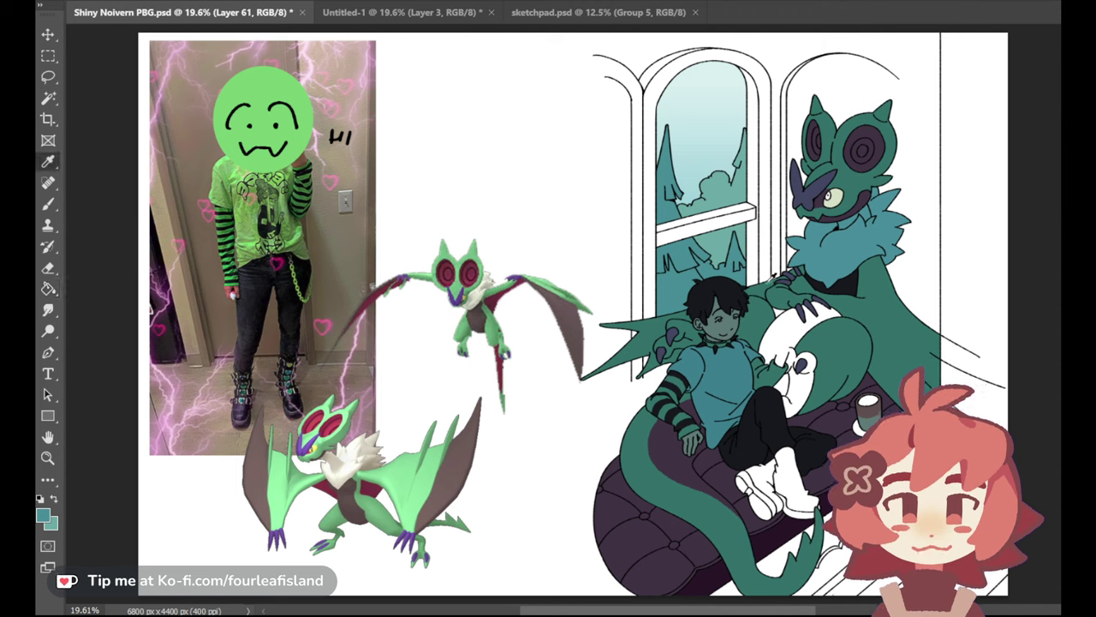
left_click(47, 205)
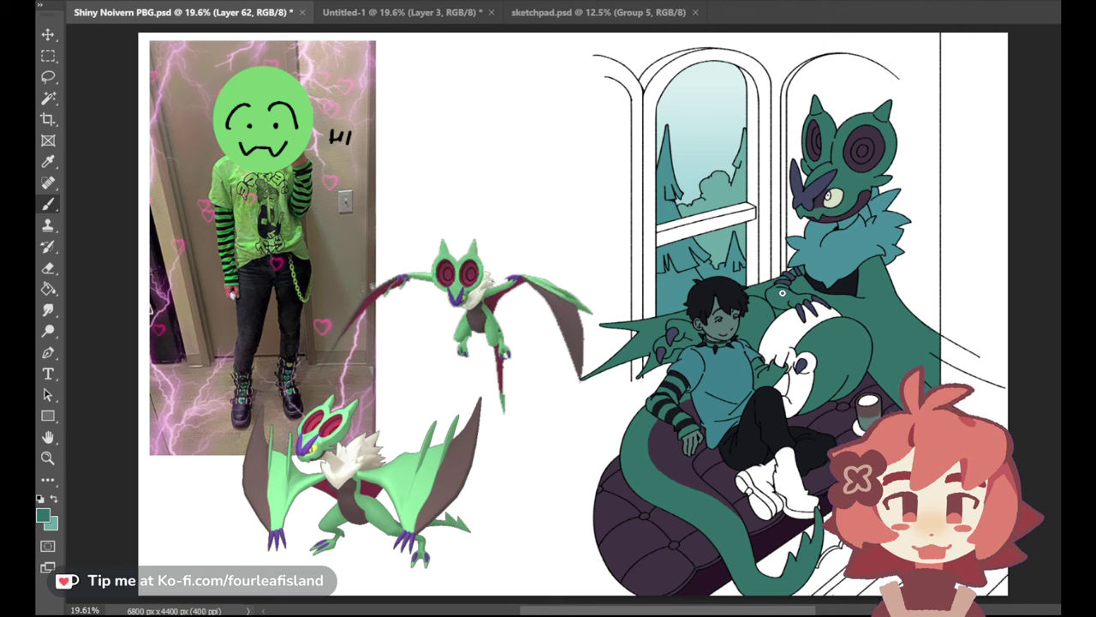
Sample the window frame's dark slate from the colour sketch as the foreground colour and make Layer 35's line art active
left_click(48, 161)
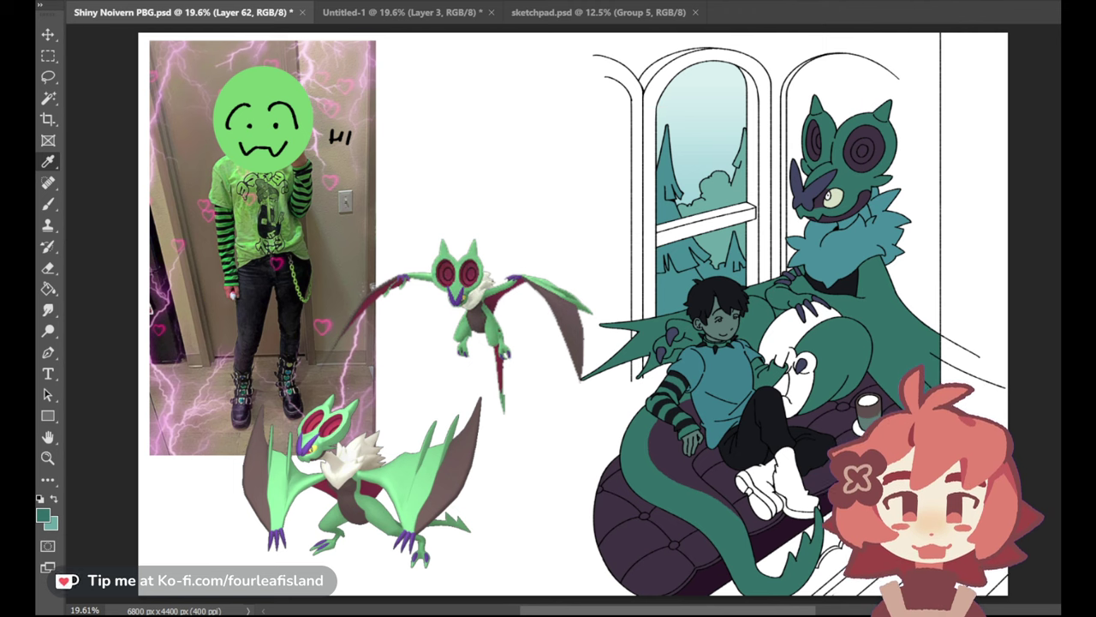
left_click(763, 78)
key("ctrl+comma")
left_click(1061, 334)
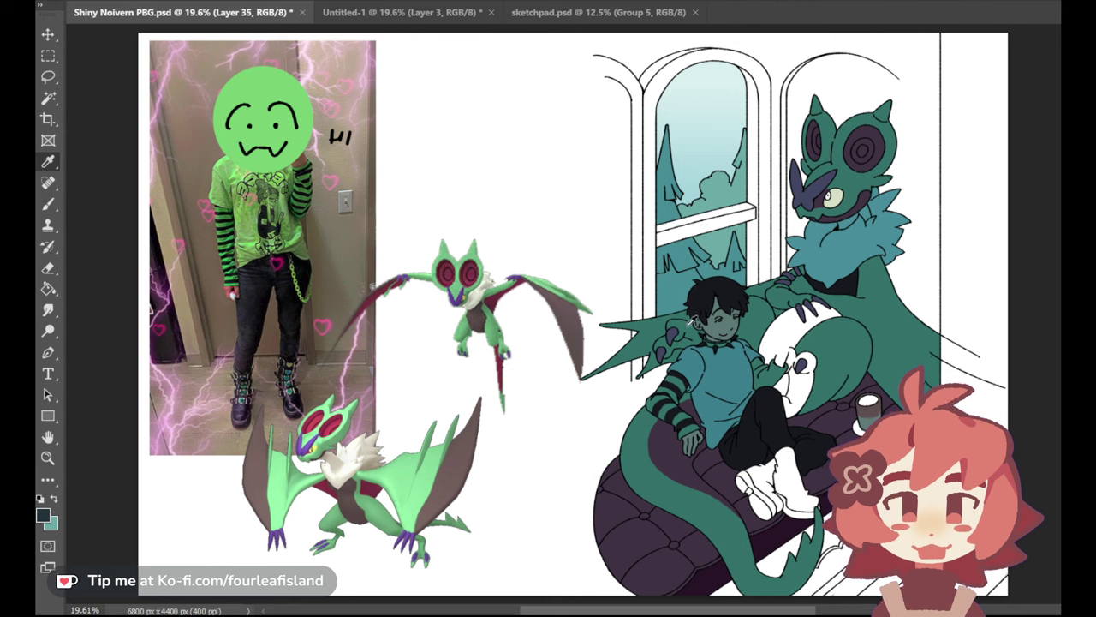
Select the middle window's arched frame and crossbar from Layer 35's line art and fill them dark slate on new Layer 63
left_click(48, 98)
left_click(766, 216)
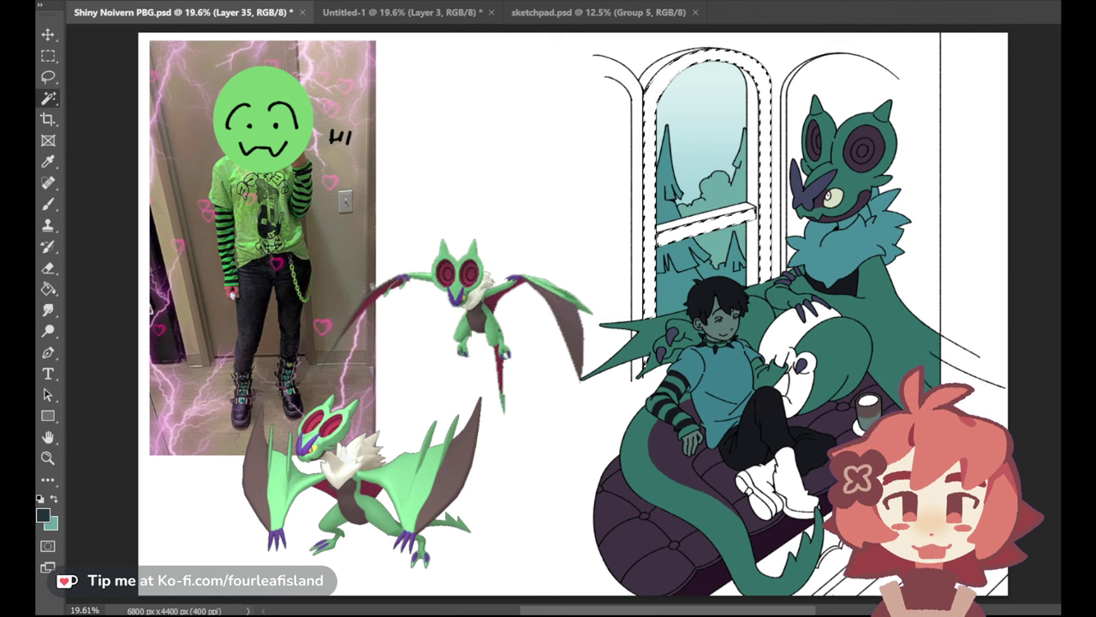
key("ctrl+alt+shift+n")
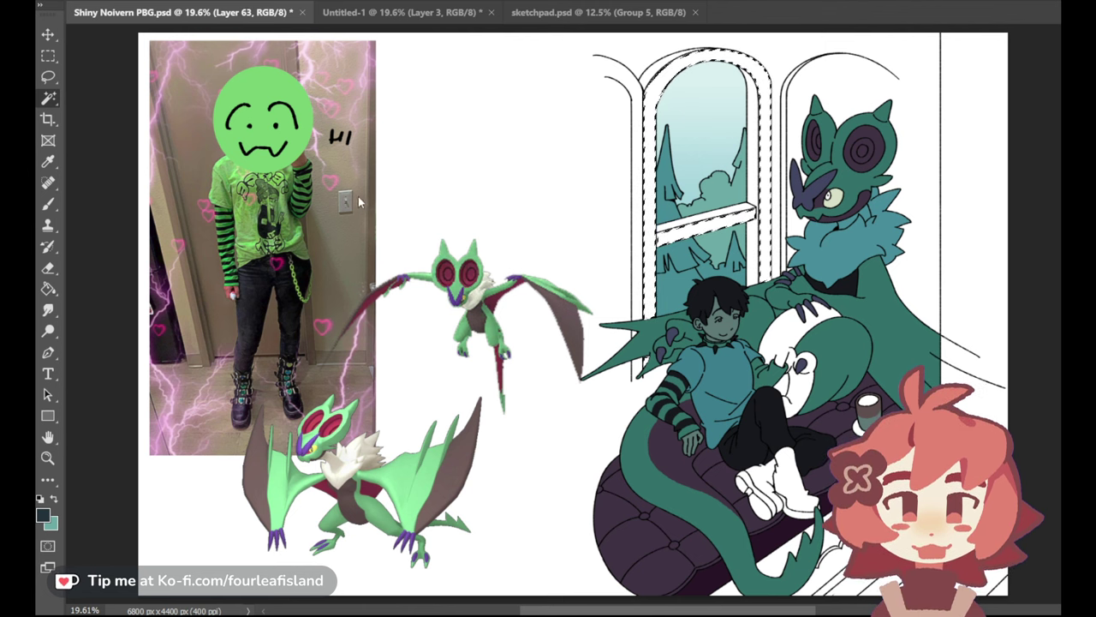
left_click(48, 289)
left_click(688, 229)
key("ctrl+d")
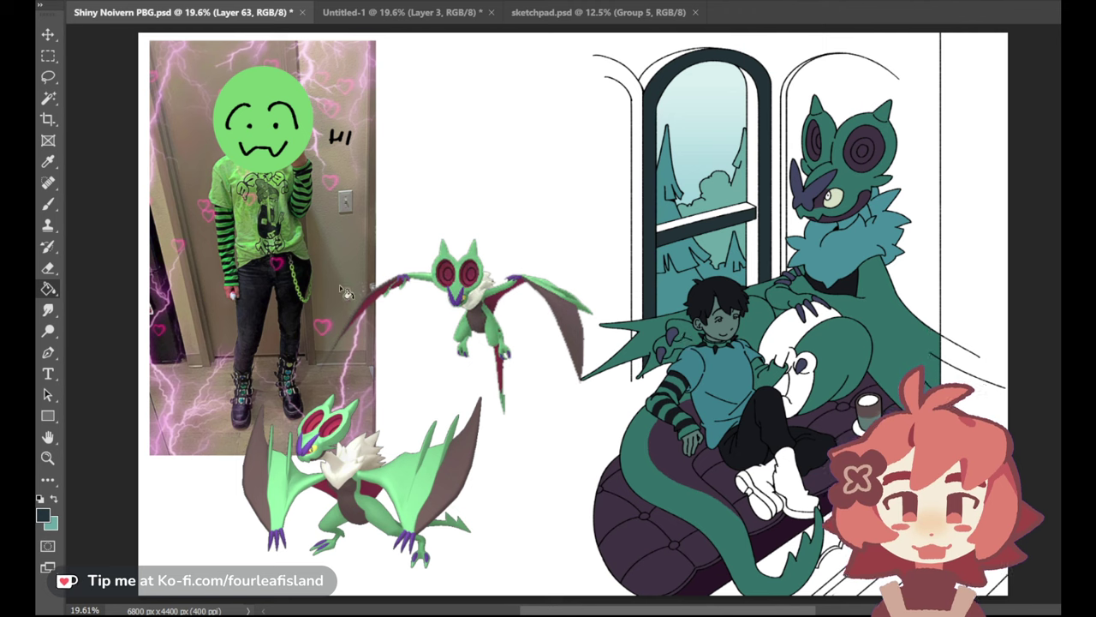
Fill a rectangular selection in the blank canvas area above the flying Noivern reference with light grey
left_click(49, 161)
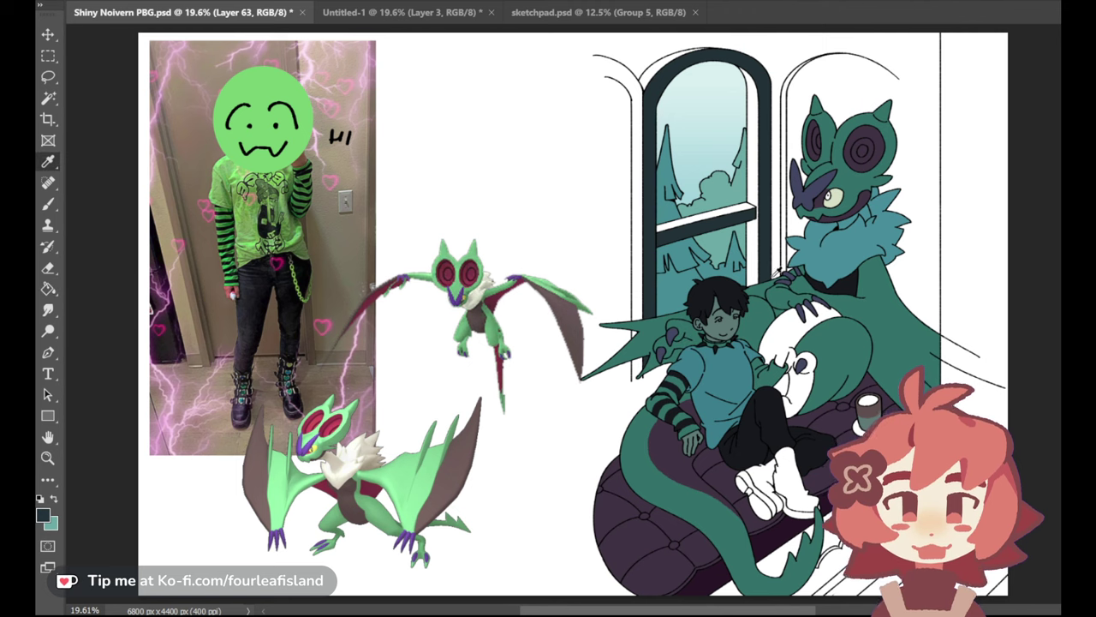
left_click(48, 56)
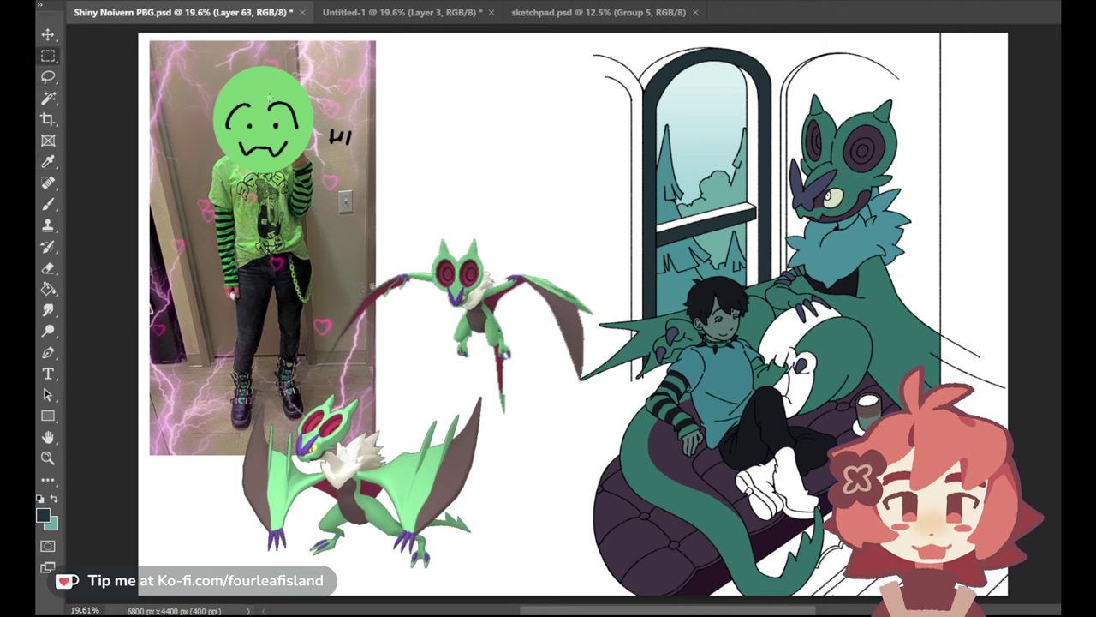
left_click_drag(392, 62, 607, 192)
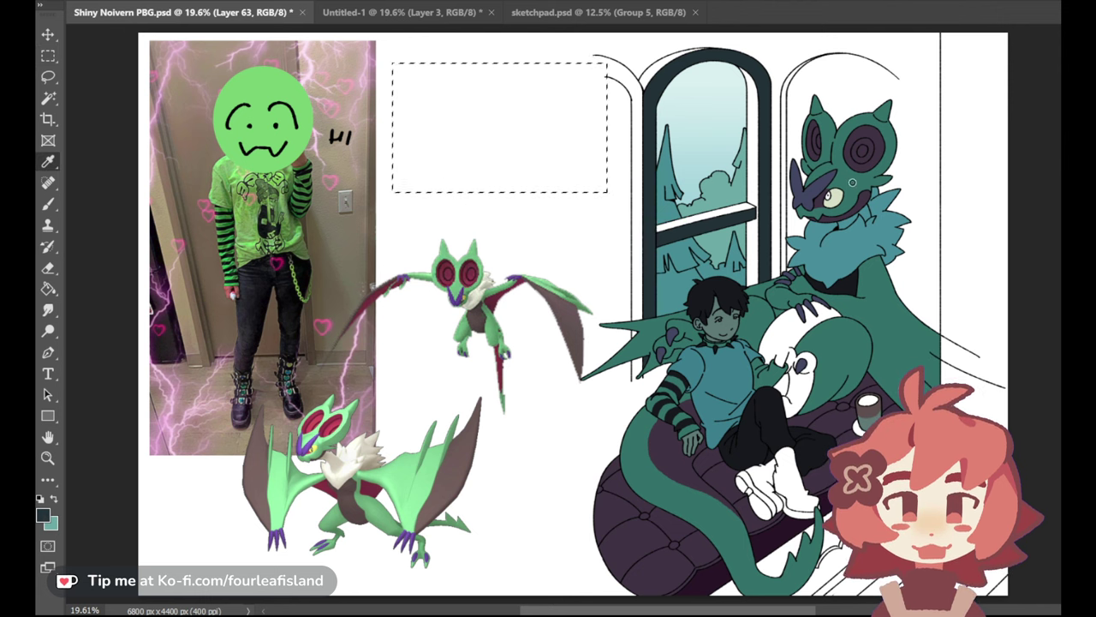
left_click(48, 288)
left_click(518, 173)
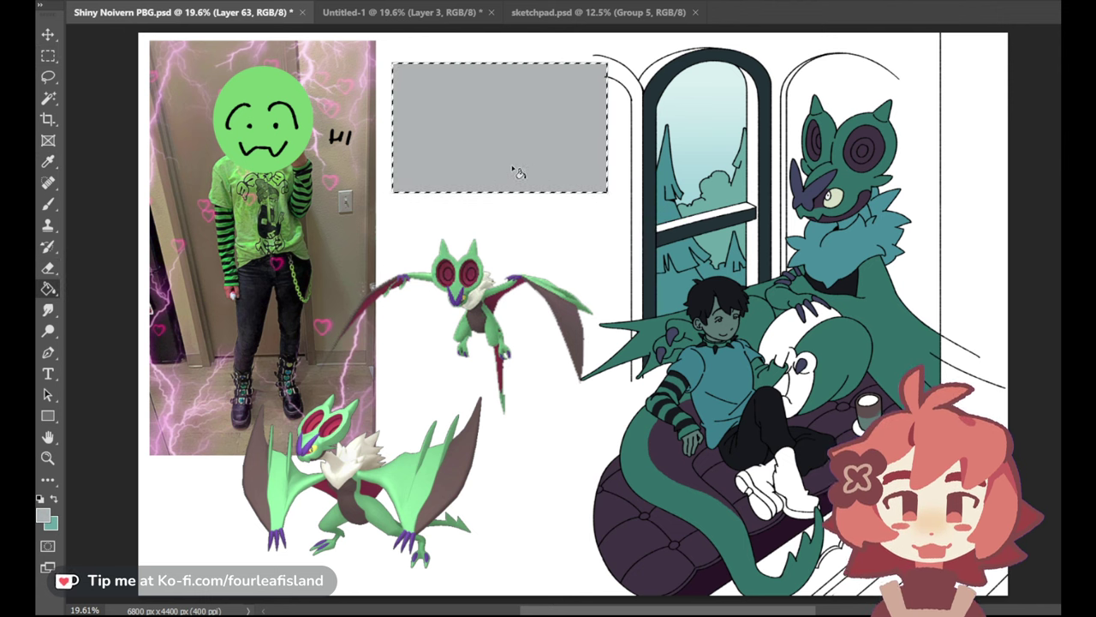
Try a near-white brush stroke over the grey rectangle, and undo it
left_click(48, 203)
key("i")
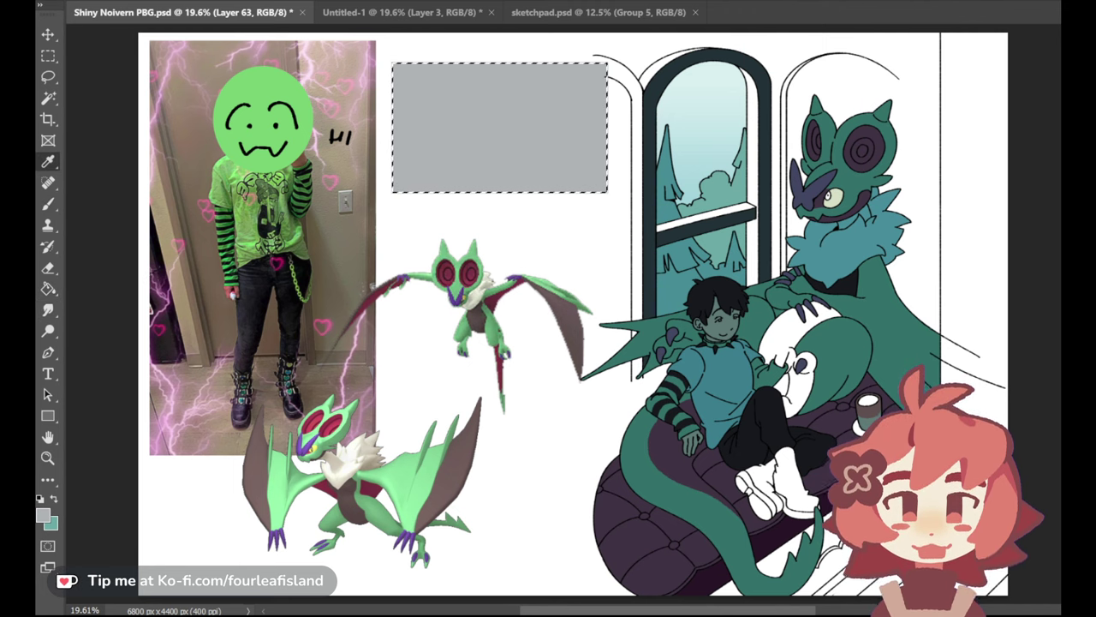
key("Return")
left_click_drag(483, 118, 495, 127)
key("ctrl+z")
key("ctrl+shift+z")
key("ctrl+z")
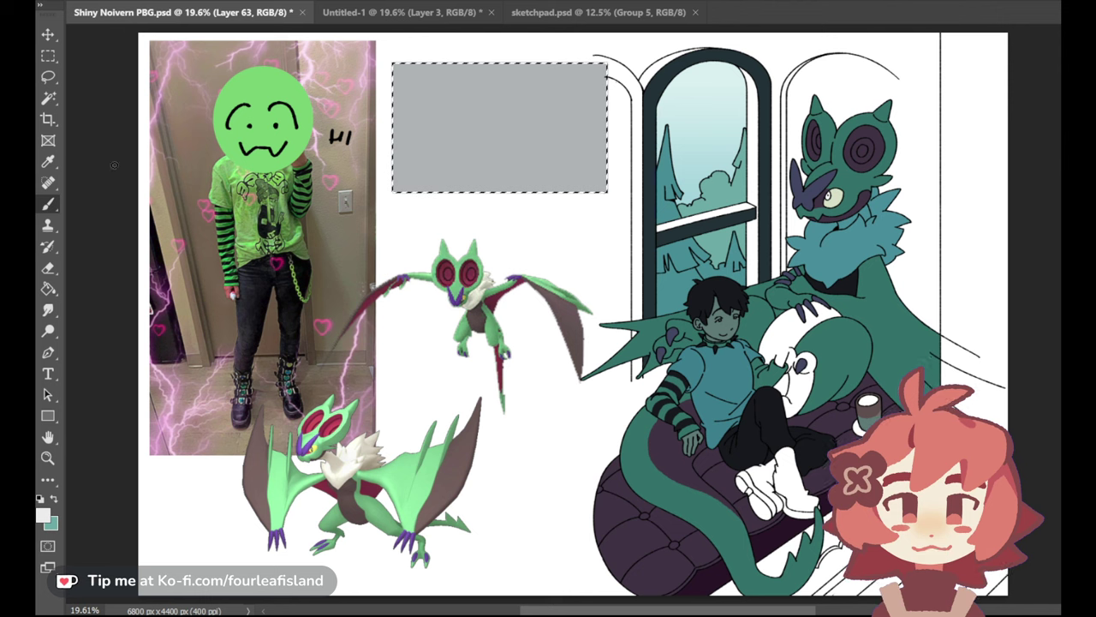
Set pale blue foreground and background colours and fill the selected rectangle with a vertical gradient between them
left_click(724, 60)
key("Return")
left_click(43, 516)
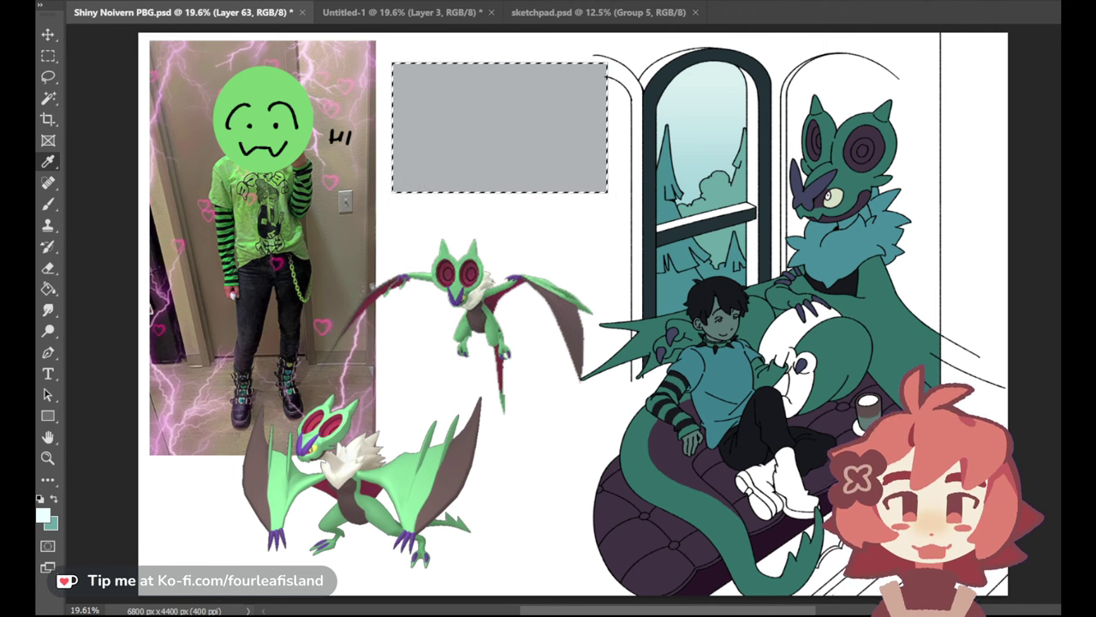
left_click(49, 288)
key("shift+g")
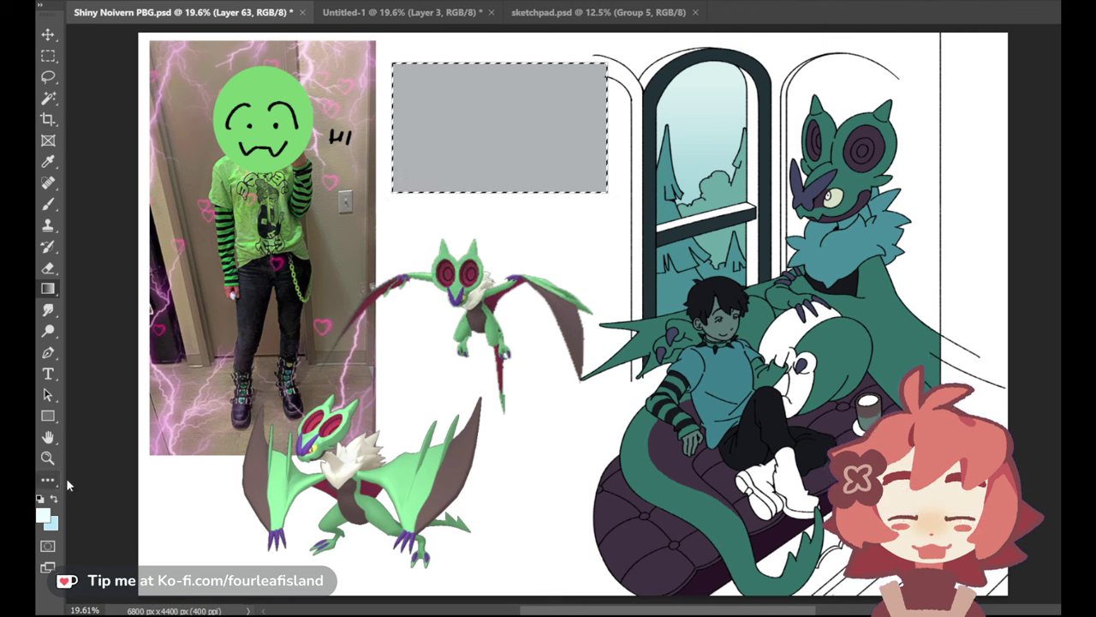
left_click_drag(476, 113, 480, 79)
key("ctrl+z")
left_click_drag(497, 153, 496, 84)
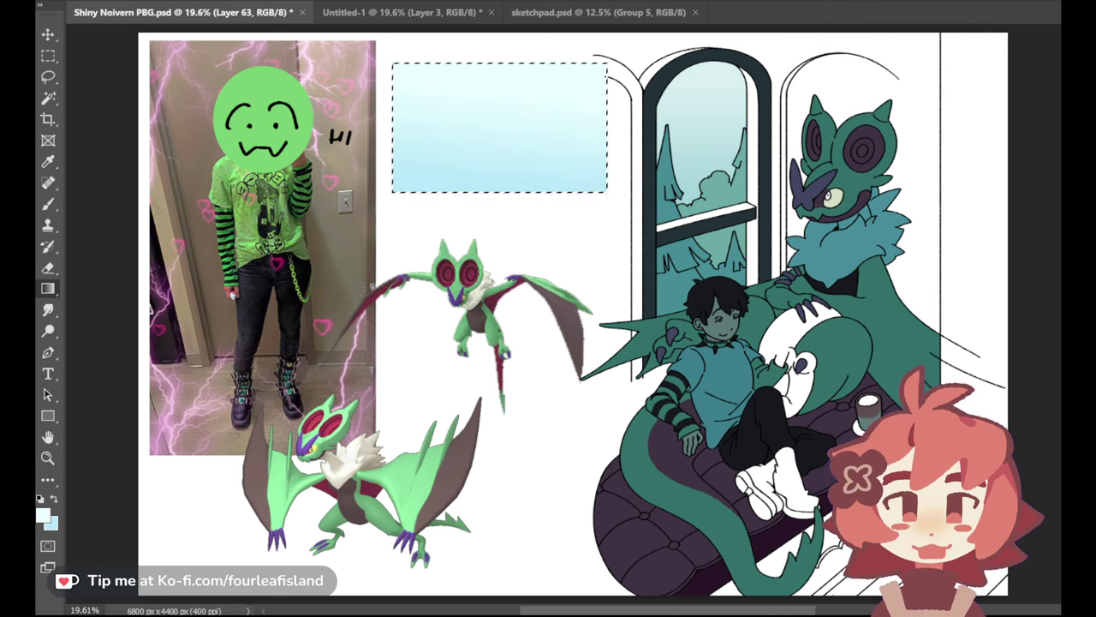
Try a light grey brush spot on the gradient rectangle, undo it, and clear the whole test rectangle
left_click(49, 204)
key("i")
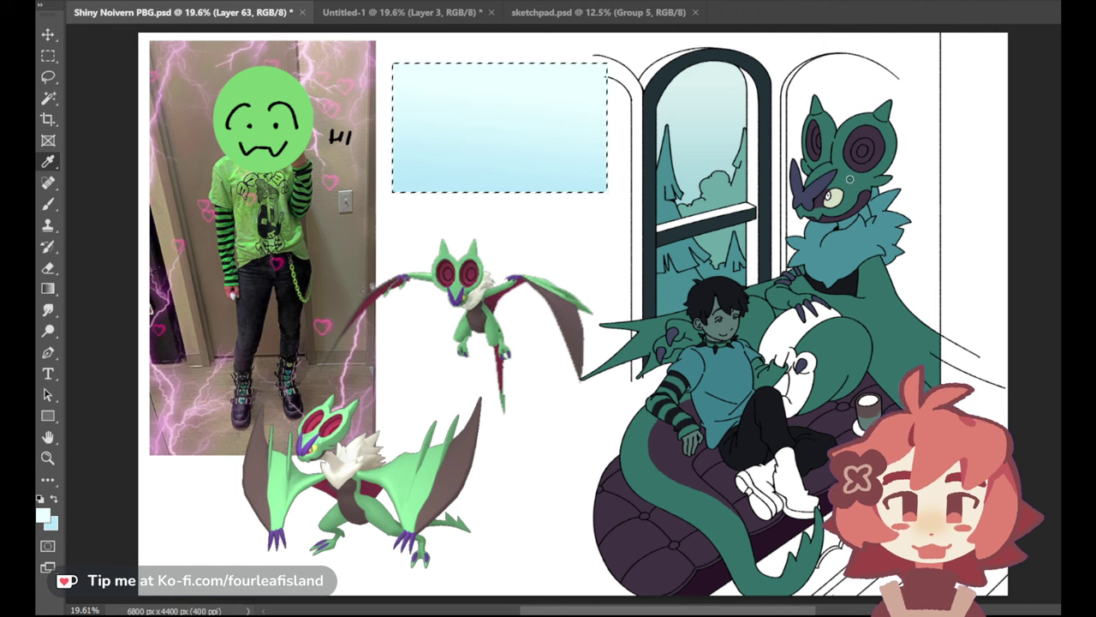
key("b")
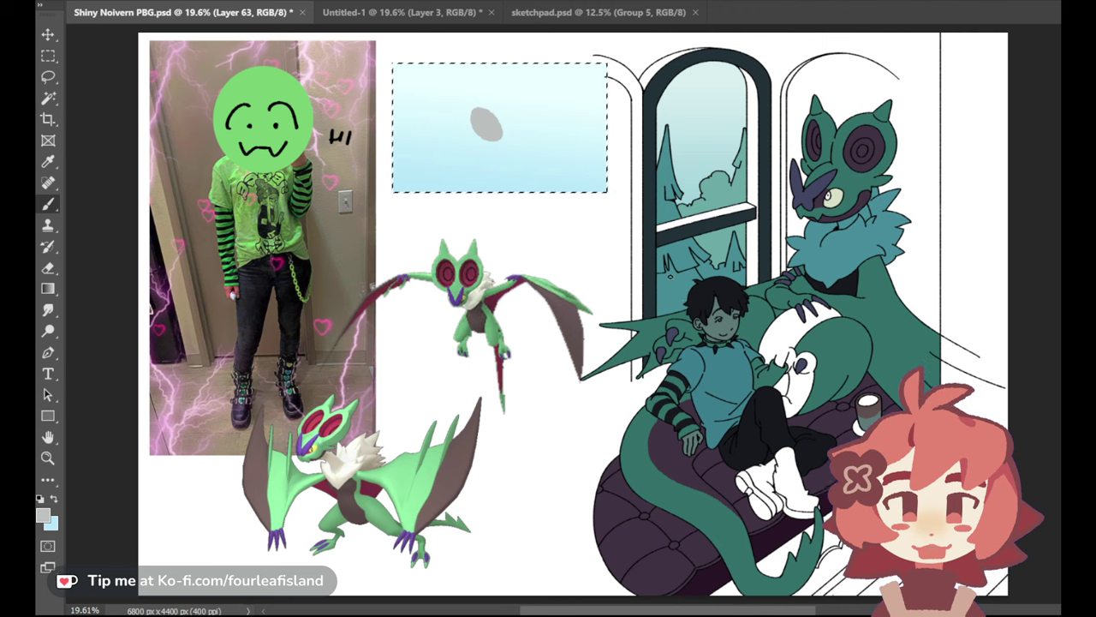
key("ctrl+z")
key("alt+BackSpace")
key("ctrl+x")
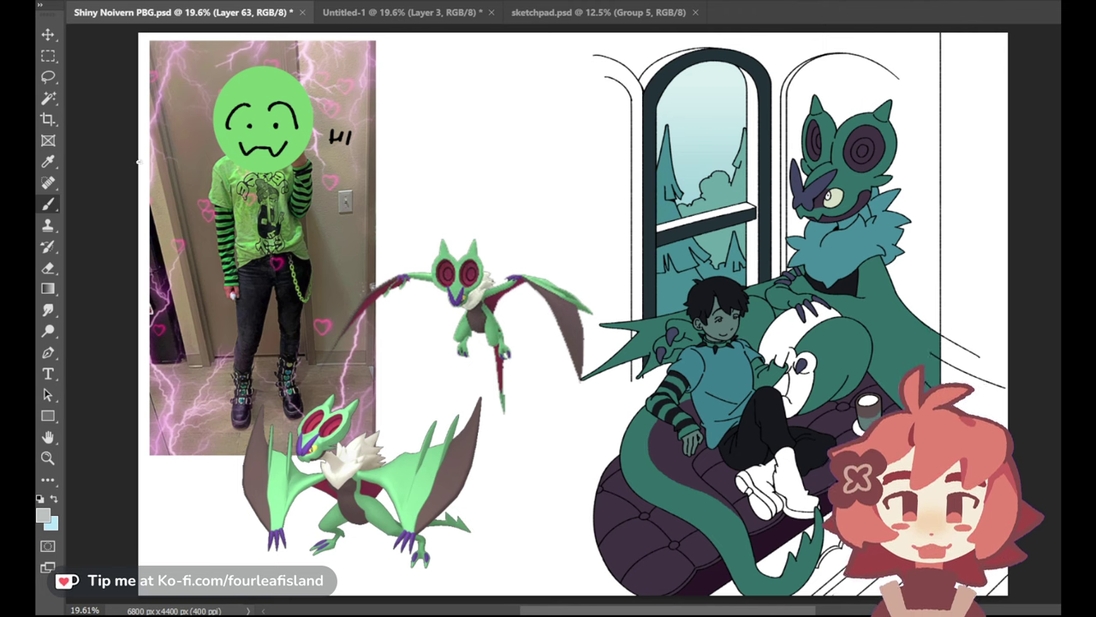
Sample teal from the colour sketch, select the middle window's inner frame and crossbar face from Layer 35, and fill them on new Layer 64
key("i")
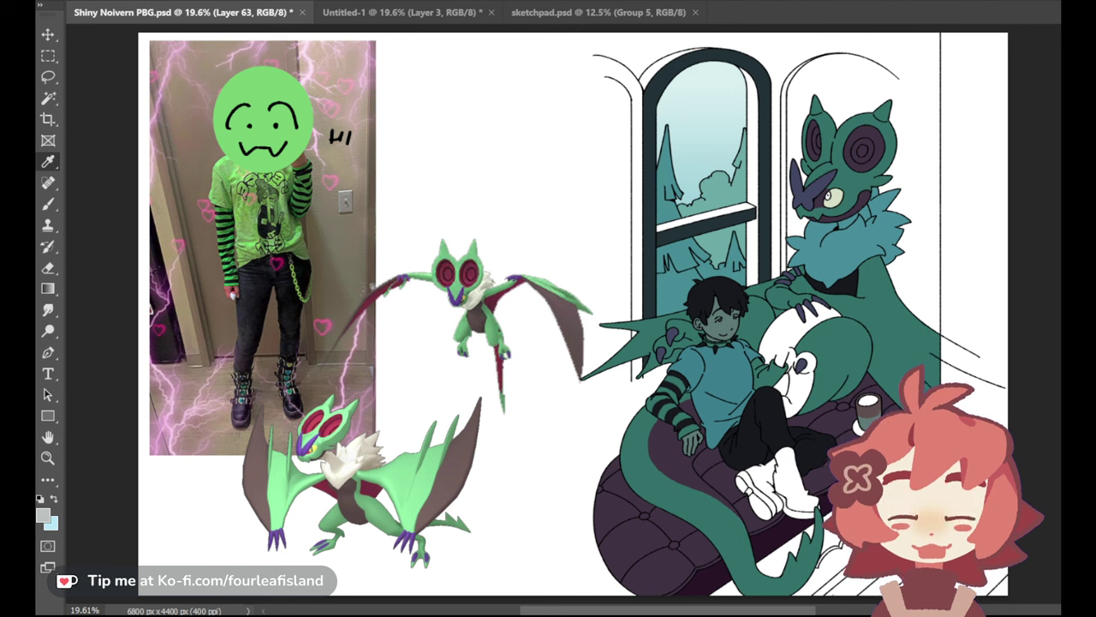
left_click(858, 307)
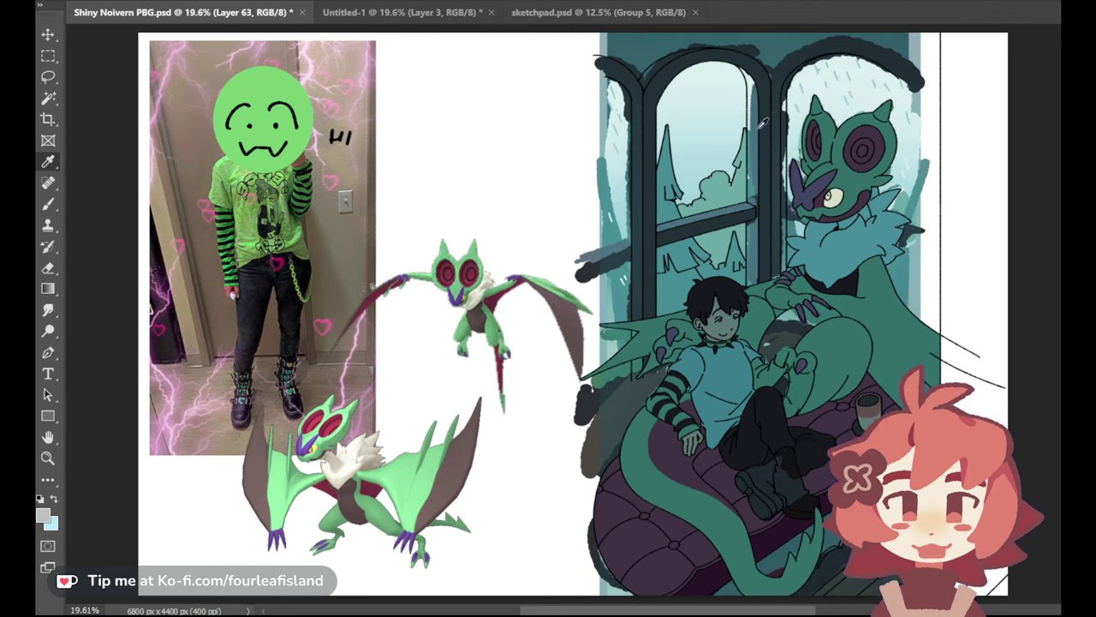
left_click(755, 202)
key("ctrl+z")
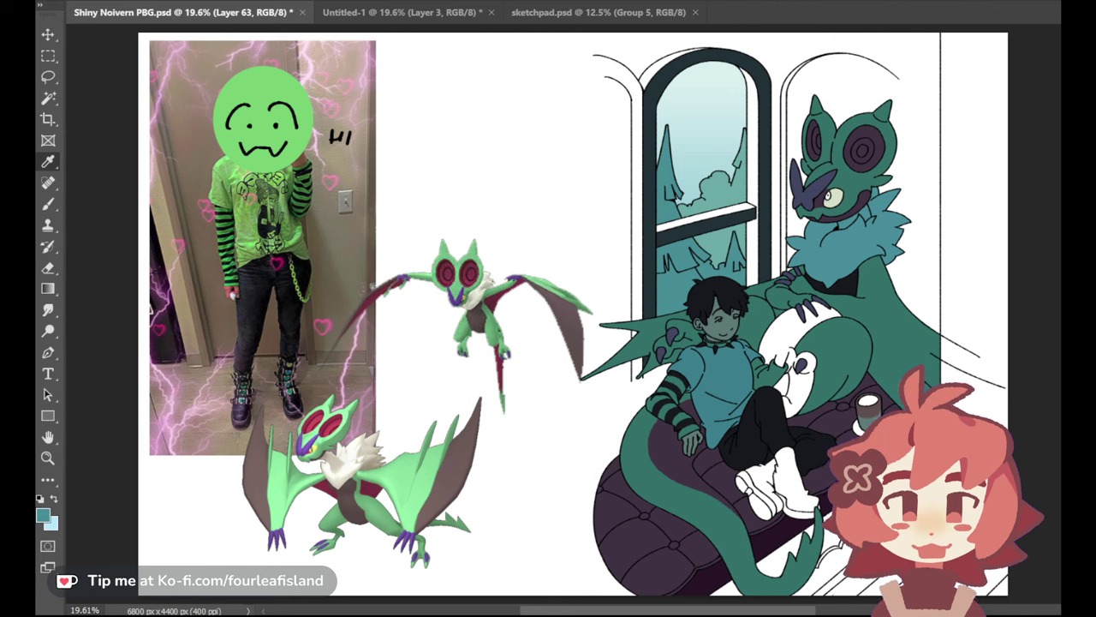
left_click(49, 99)
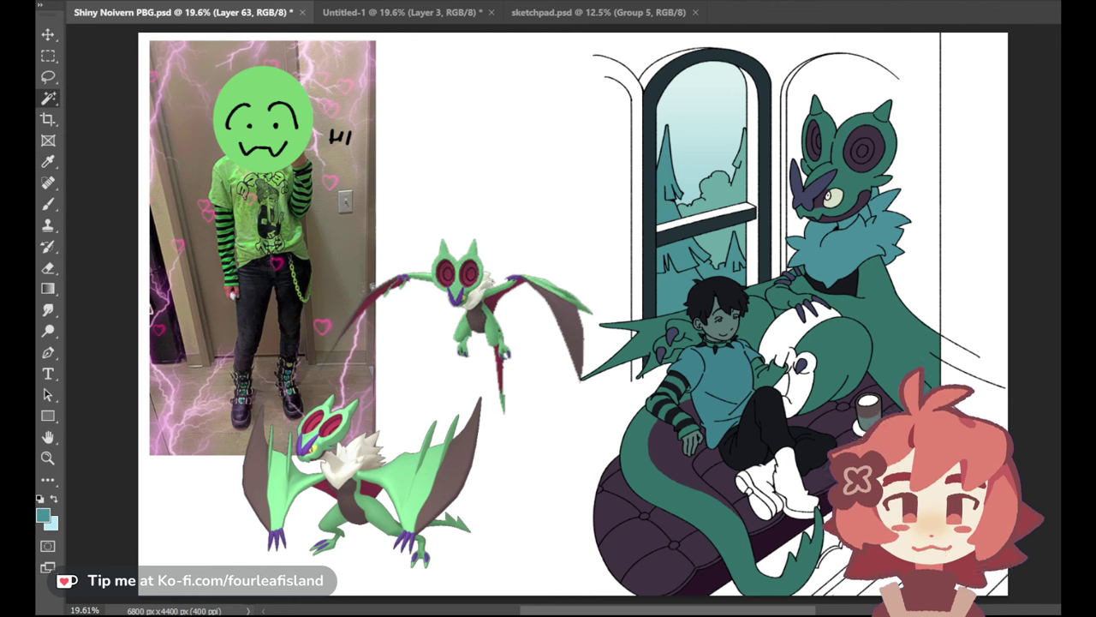
left_click(752, 128)
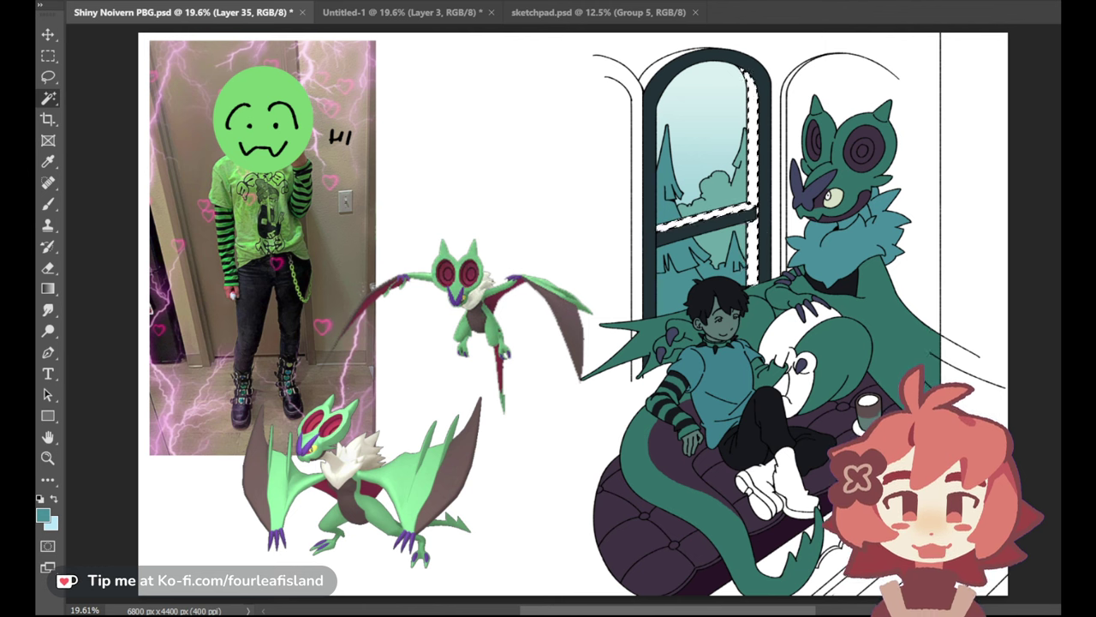
key("ctrl+shift+alt+n")
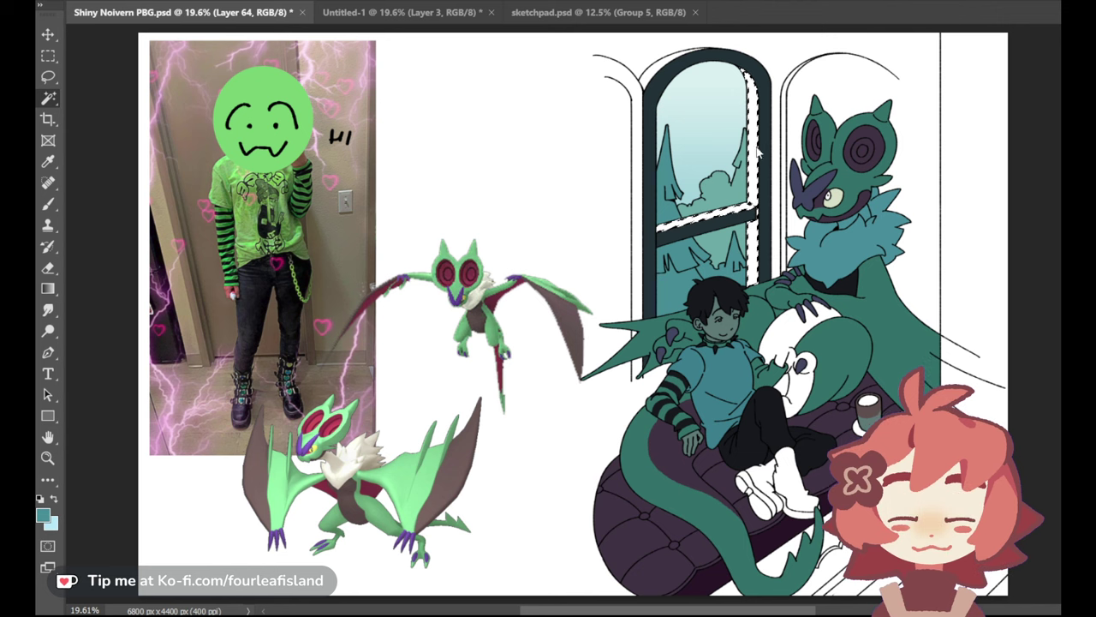
left_click(48, 288)
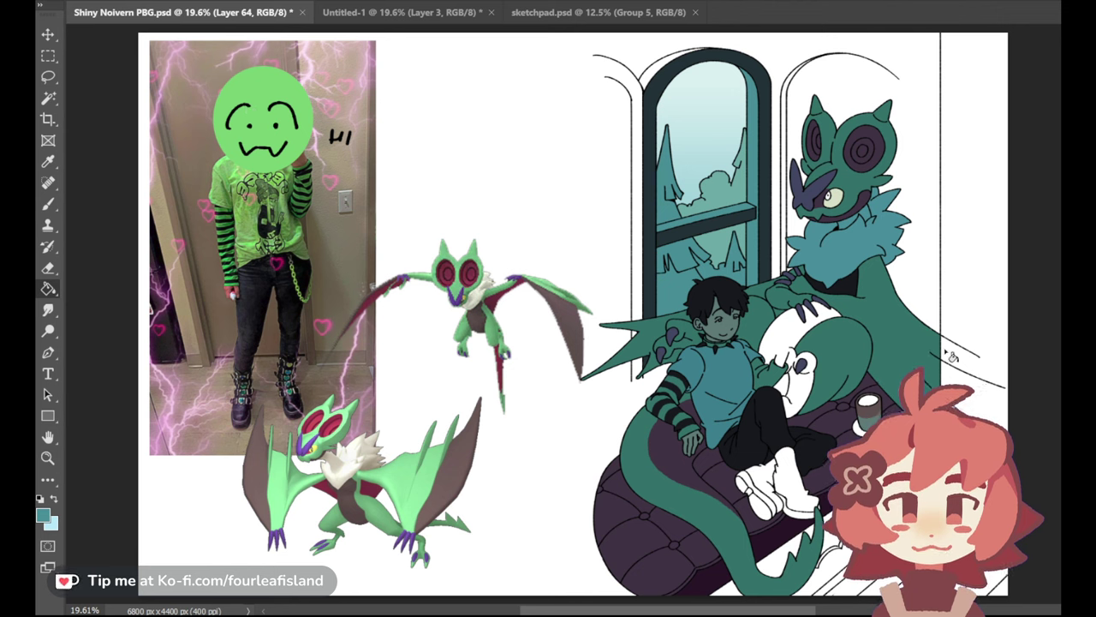
Set dark purple as the foreground colour and paint the white opening of the mug on the sofa
key("i")
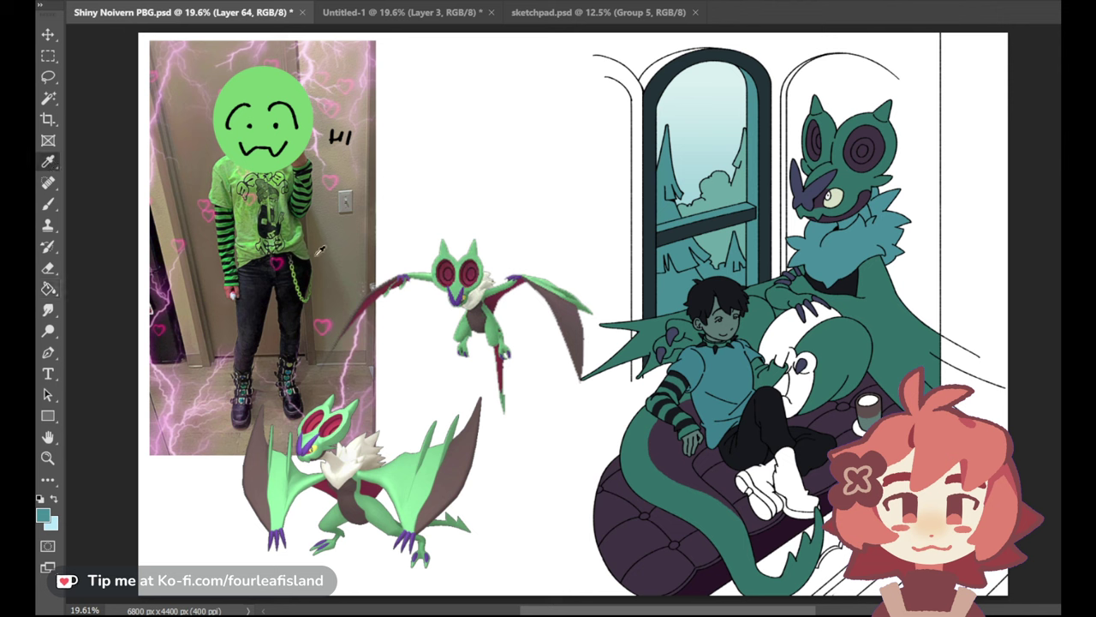
left_click(727, 395)
left_click(48, 204)
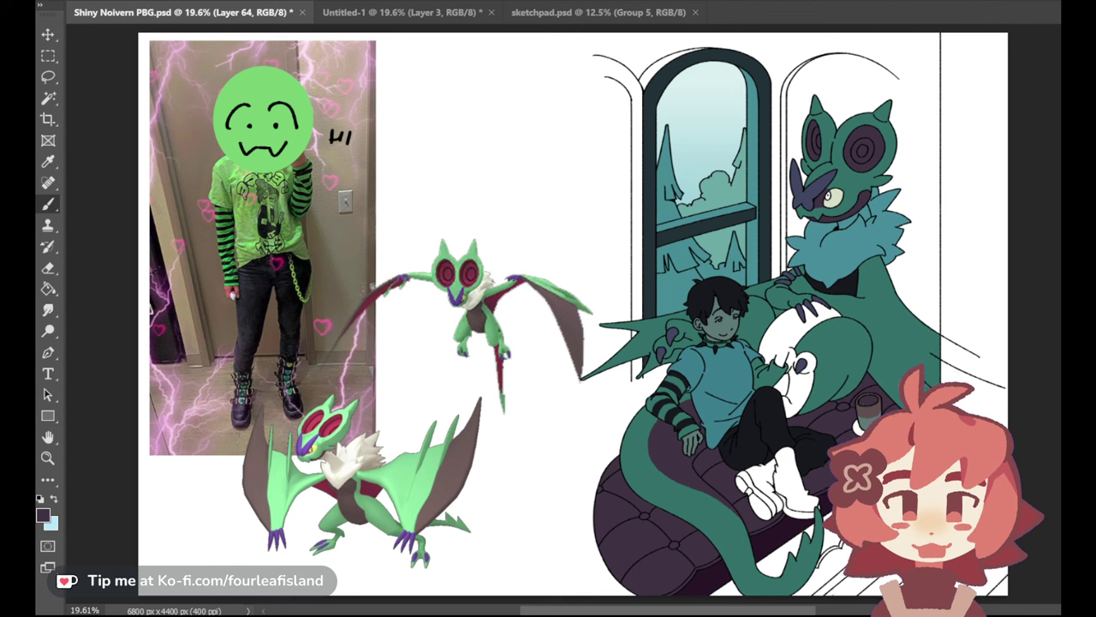
Try a brushed highlight inside the mug in pale blue sampled from the window's sky, and undo it
left_click(48, 162)
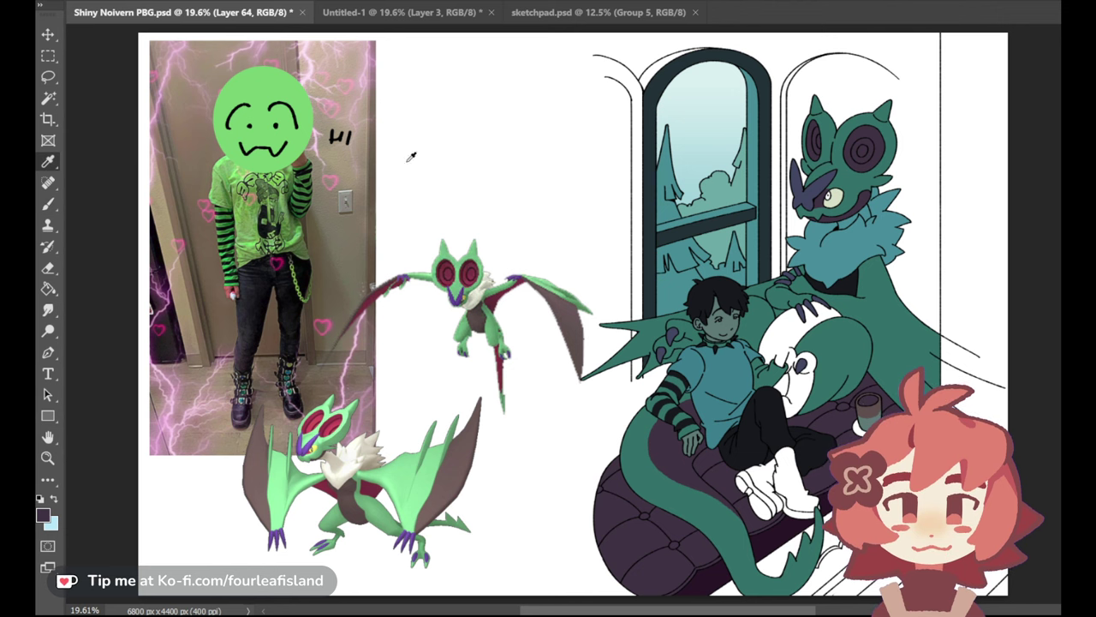
left_click(689, 199)
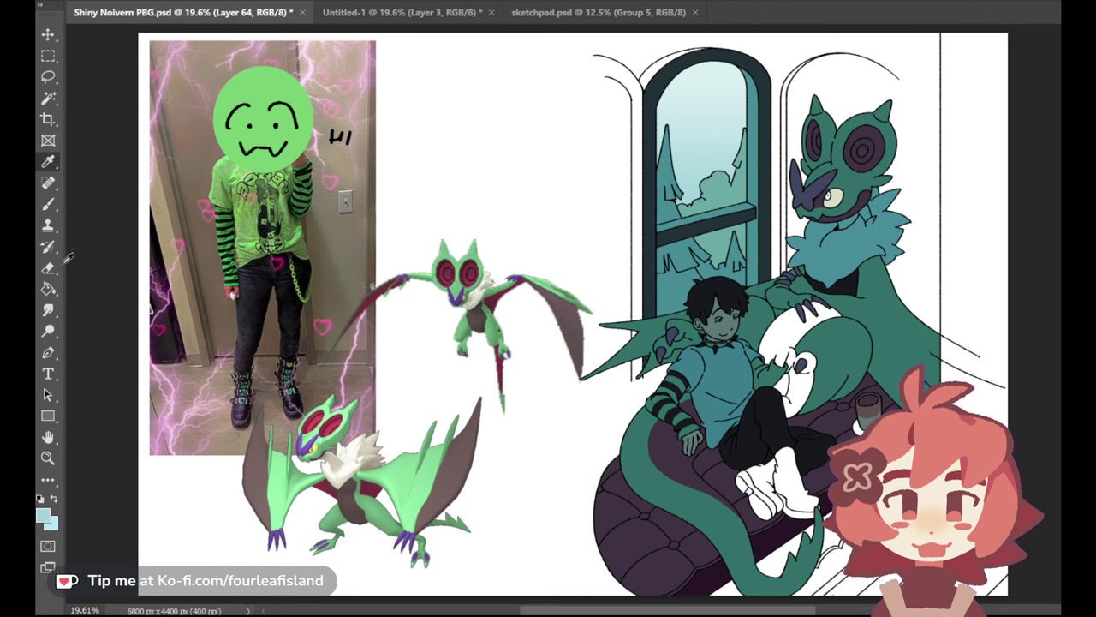
left_click(50, 204)
left_click_drag(862, 403, 876, 404)
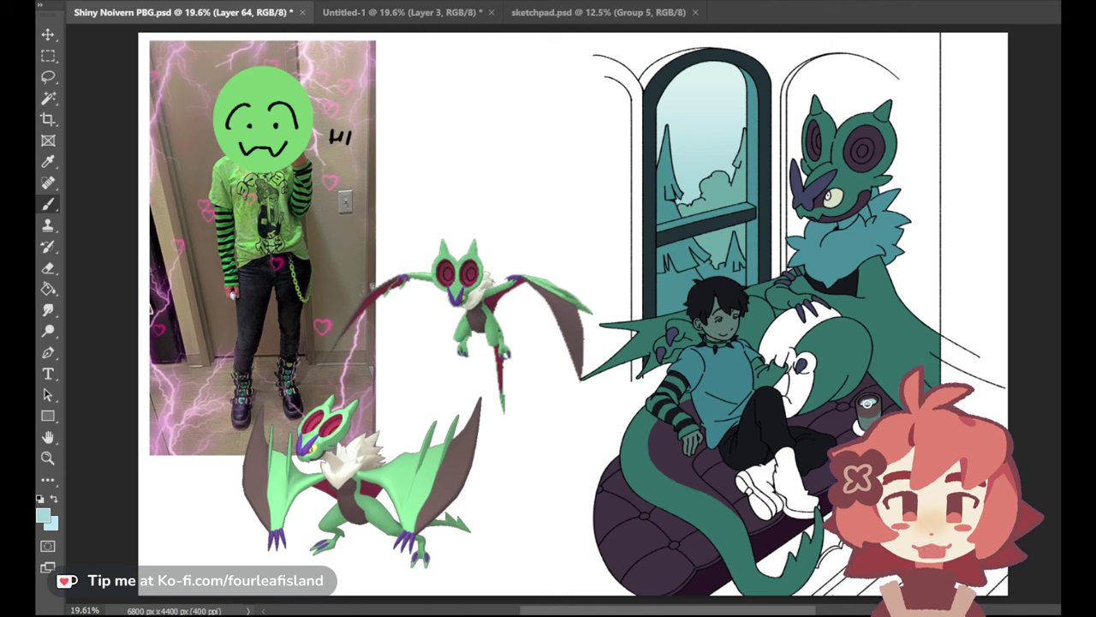
key("ctrl+z")
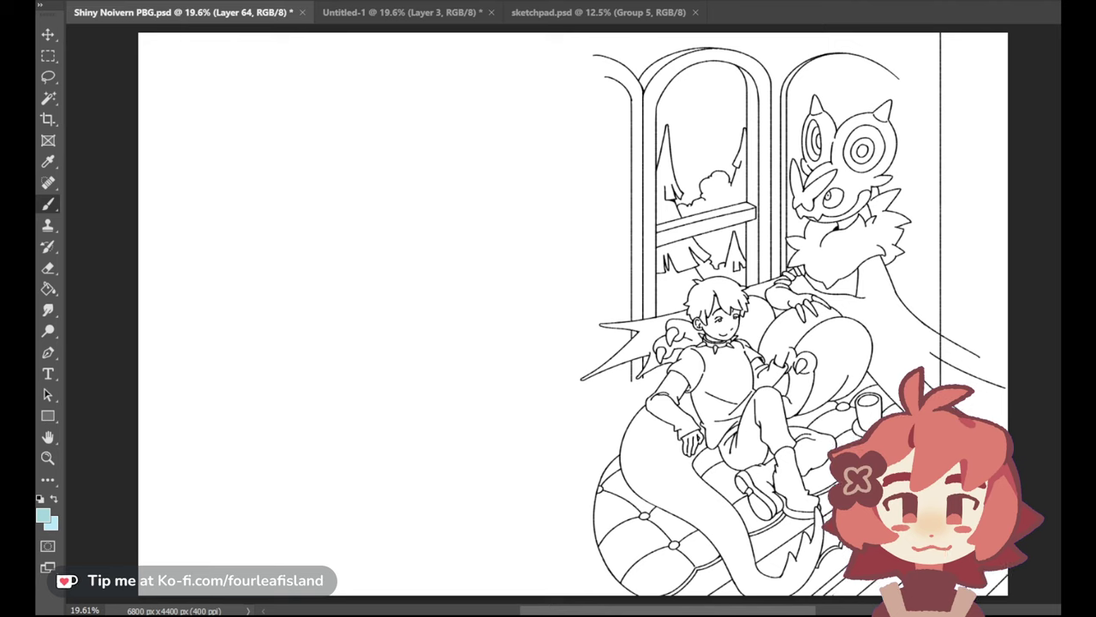
Paste the TACO book cover onto a new layer, enlarge it, and place it in the blank area beside the line art
key("ctrl+v")
key("ctrl+t")
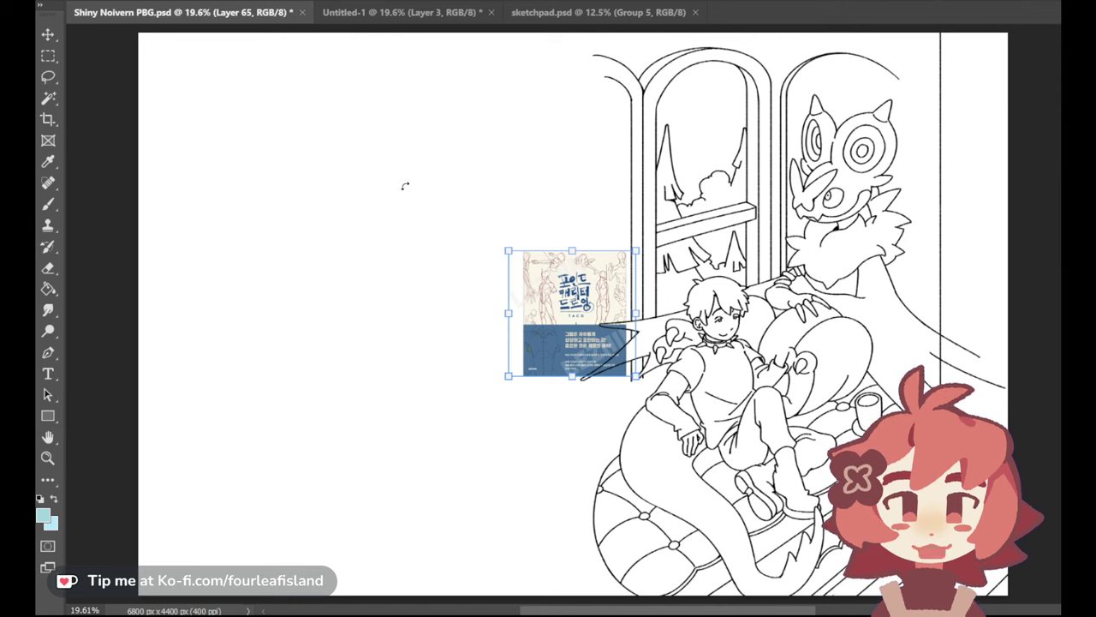
left_click_drag(508, 251, 392, 142)
left_click_drag(539, 260, 296, 169)
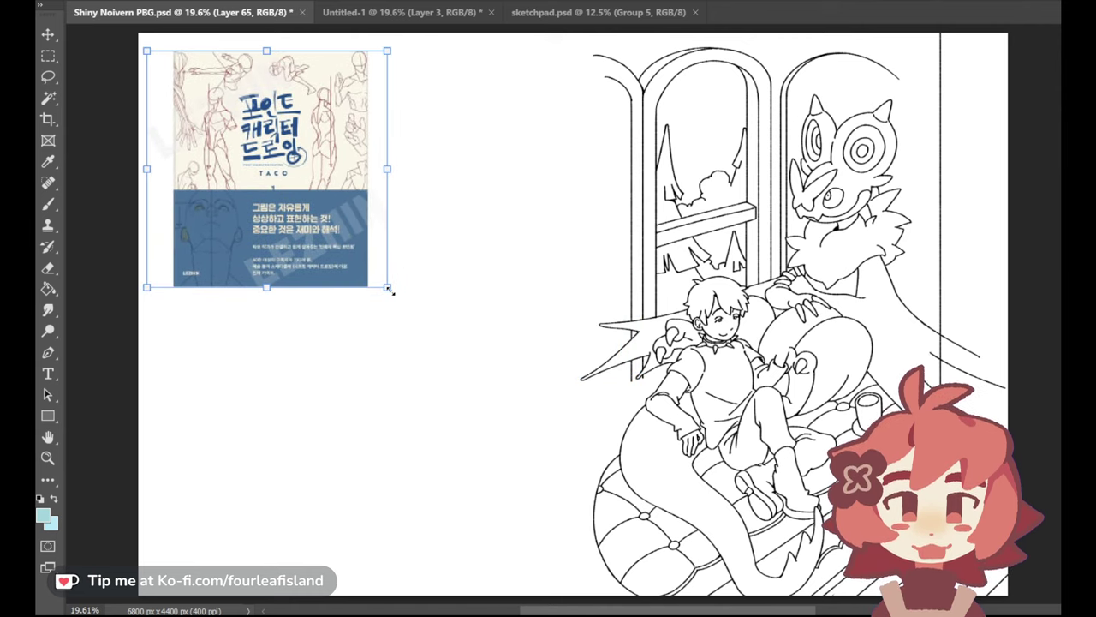
left_click_drag(387, 287, 454, 352)
left_click_drag(355, 243, 372, 259)
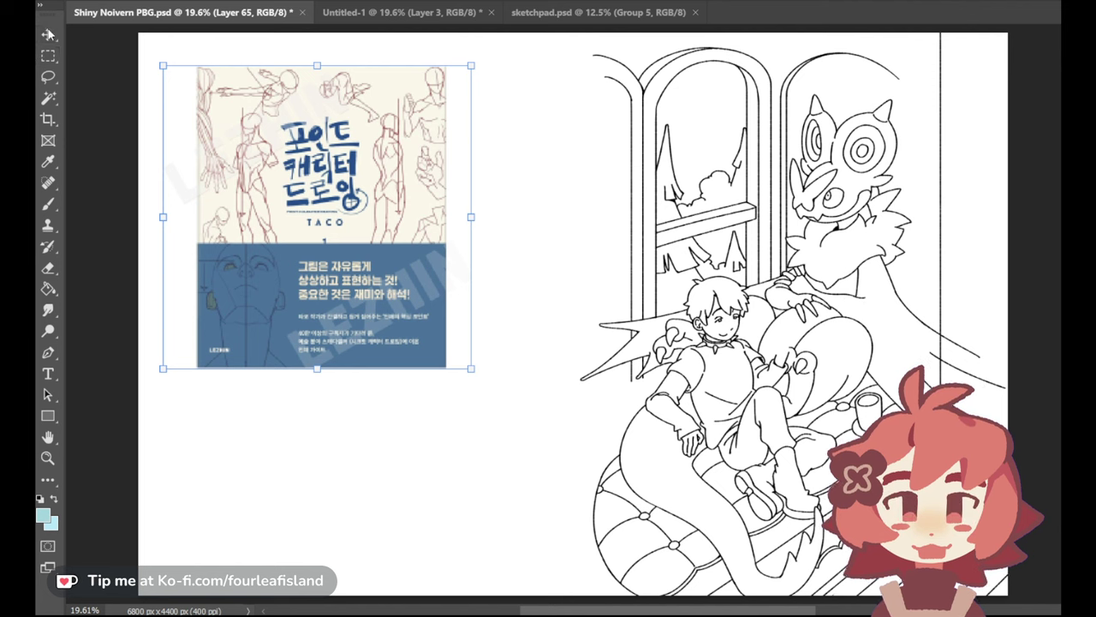
key("Return")
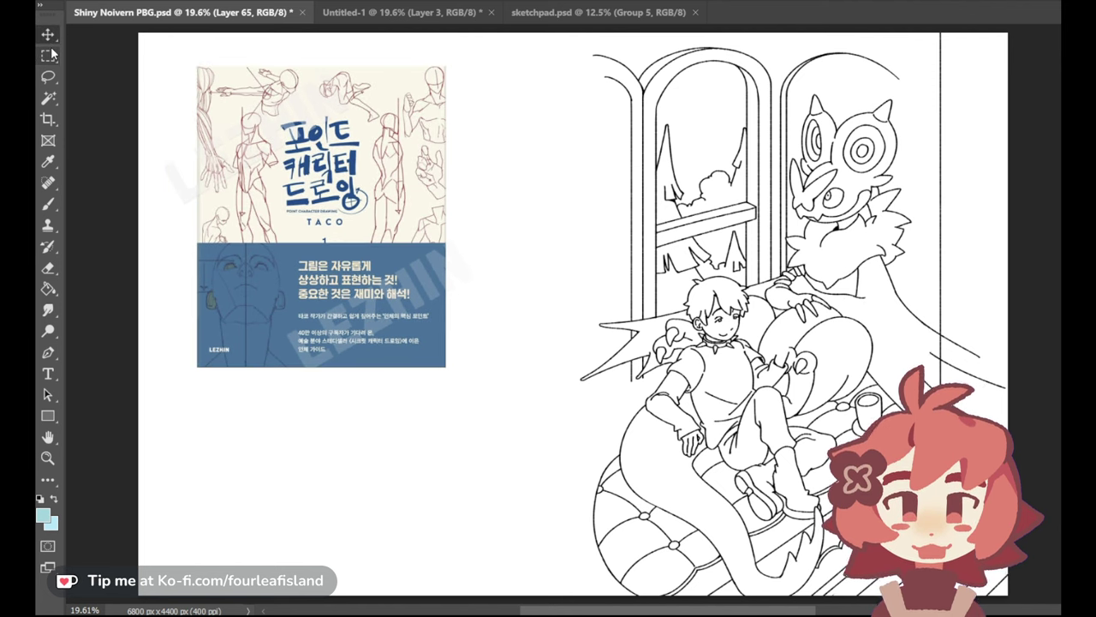
left_click(50, 54)
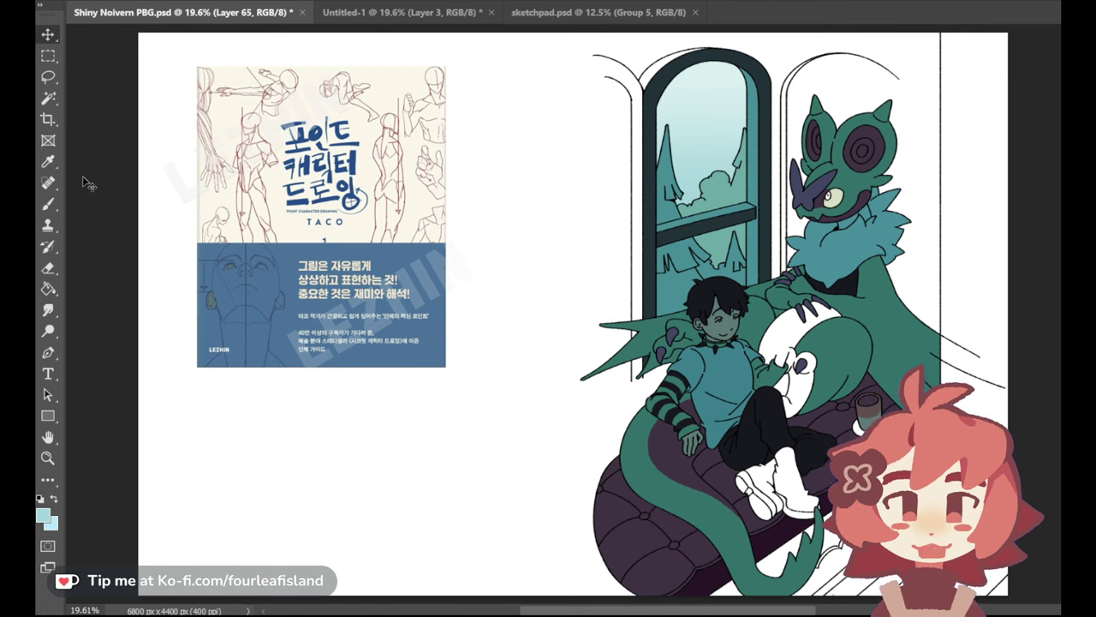
Sample the middle window's inner-frame teal, select the narrow frame strip of the window behind Noivern from Layer 35, and fill it on new Layer 66
left_click(48, 161)
left_click(759, 178)
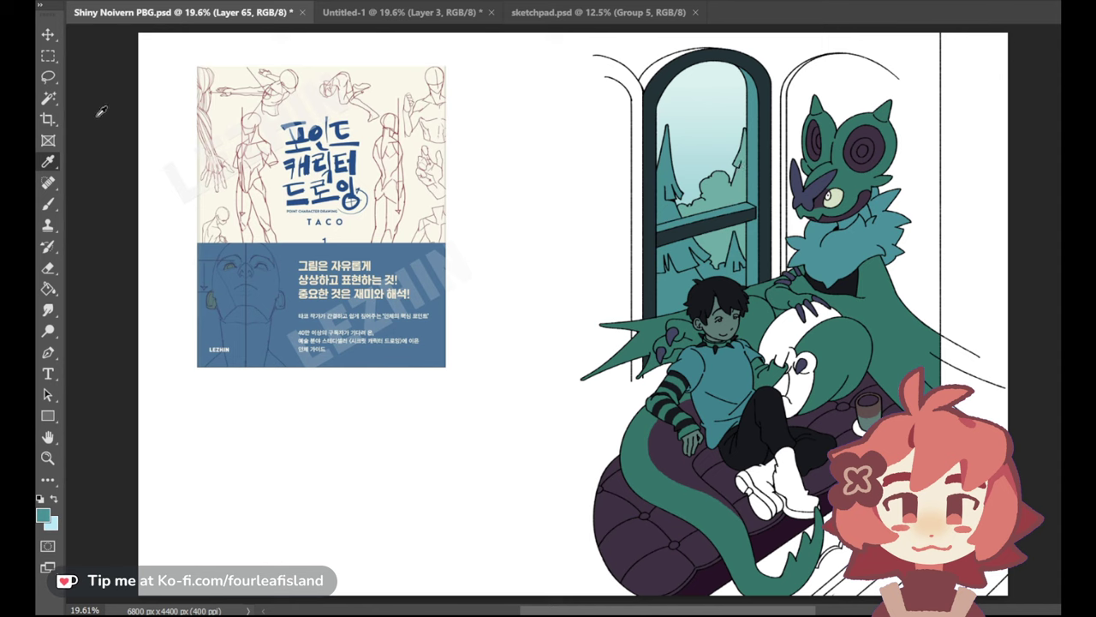
left_click(52, 99)
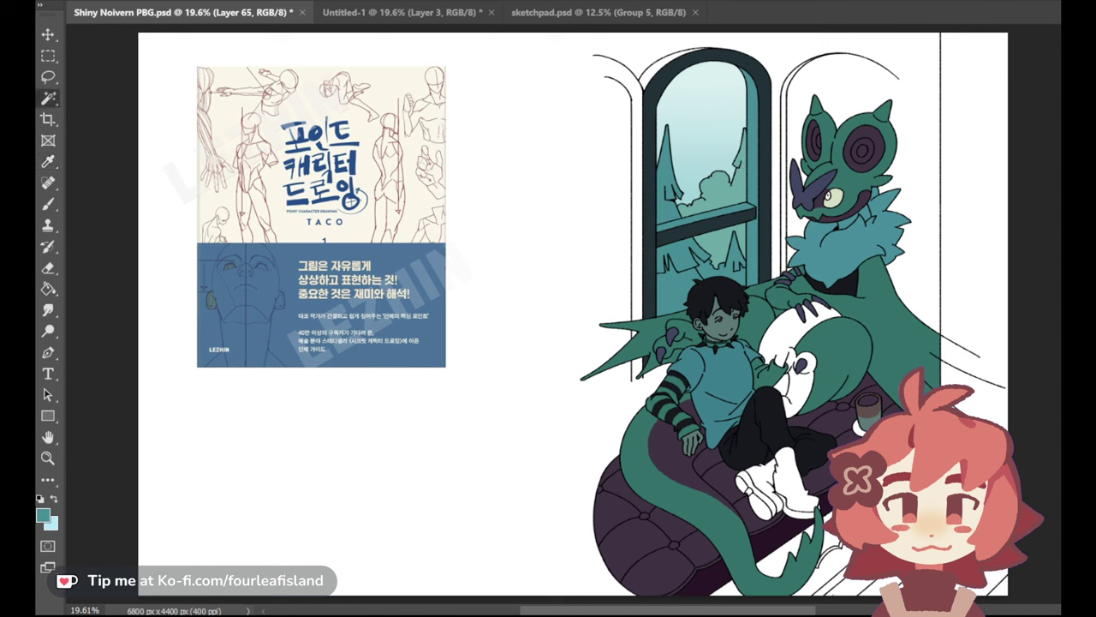
left_click(797, 188, "ctrl")
left_click(785, 168)
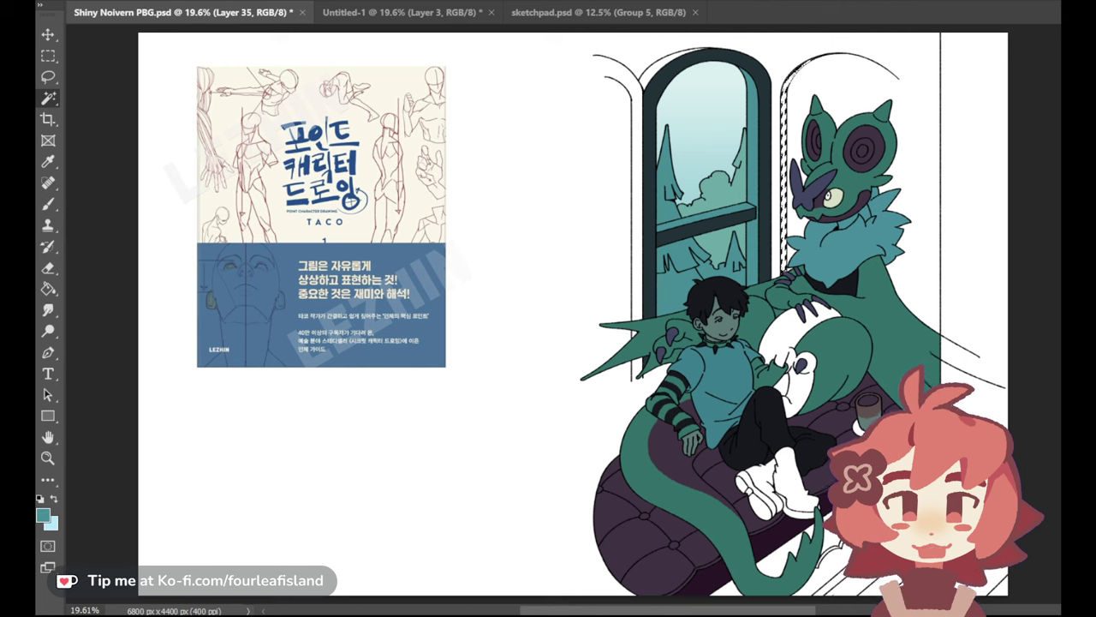
key("alt+bracketleft")
key("ctrl+alt+shift+n")
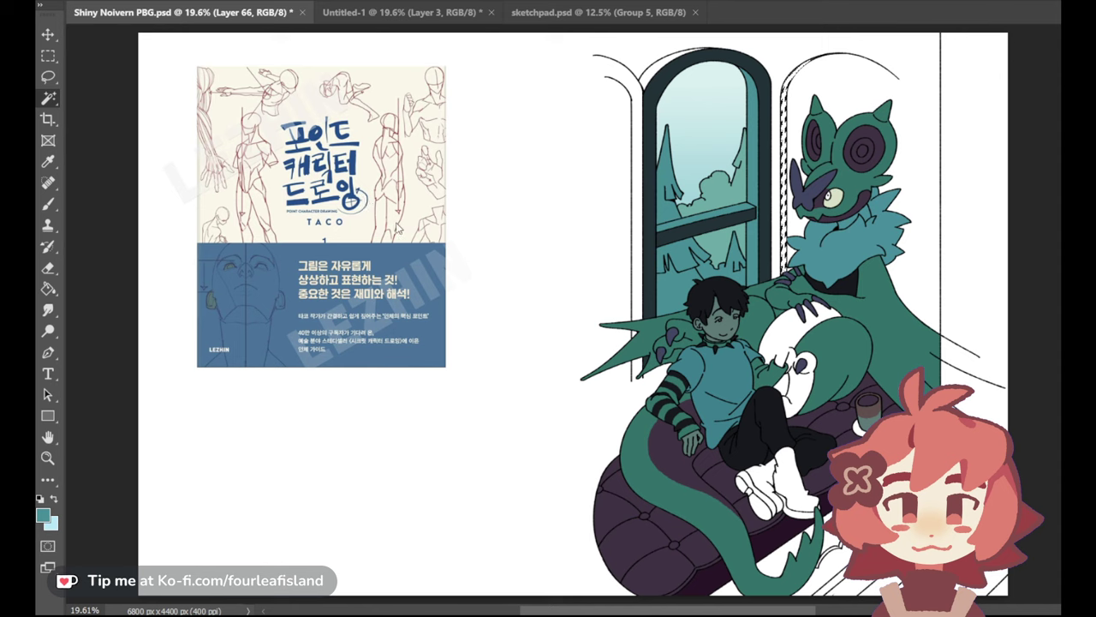
left_click(48, 289)
left_click(785, 168)
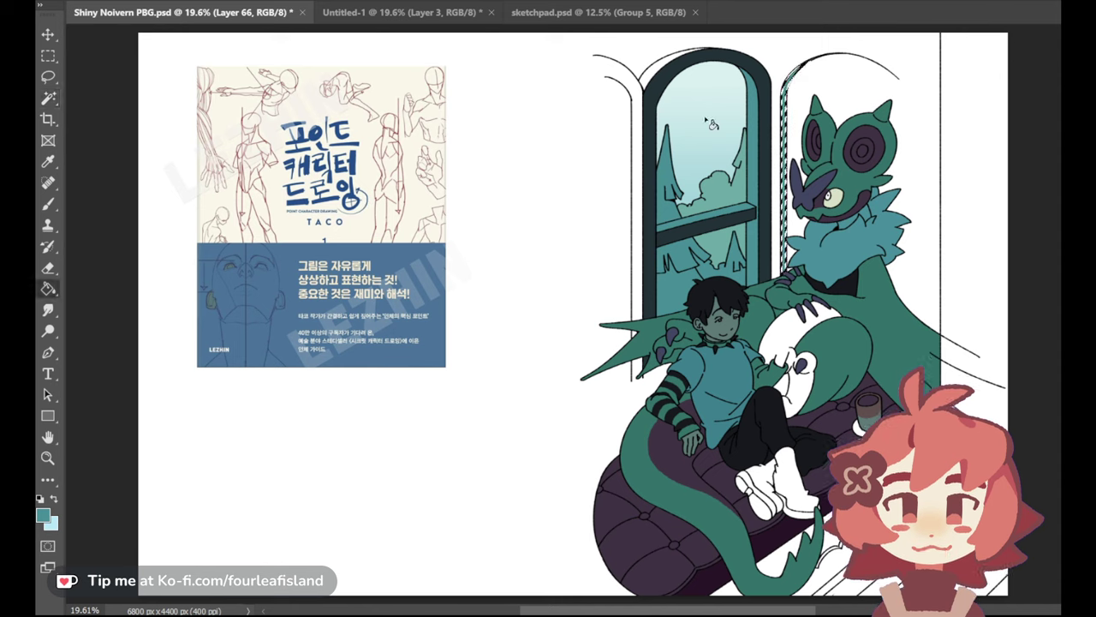
Save the Shiny Noivern PBG illustration, and add a new layer for brush sketching in the Untitled-1 document
left_click(227, 2)
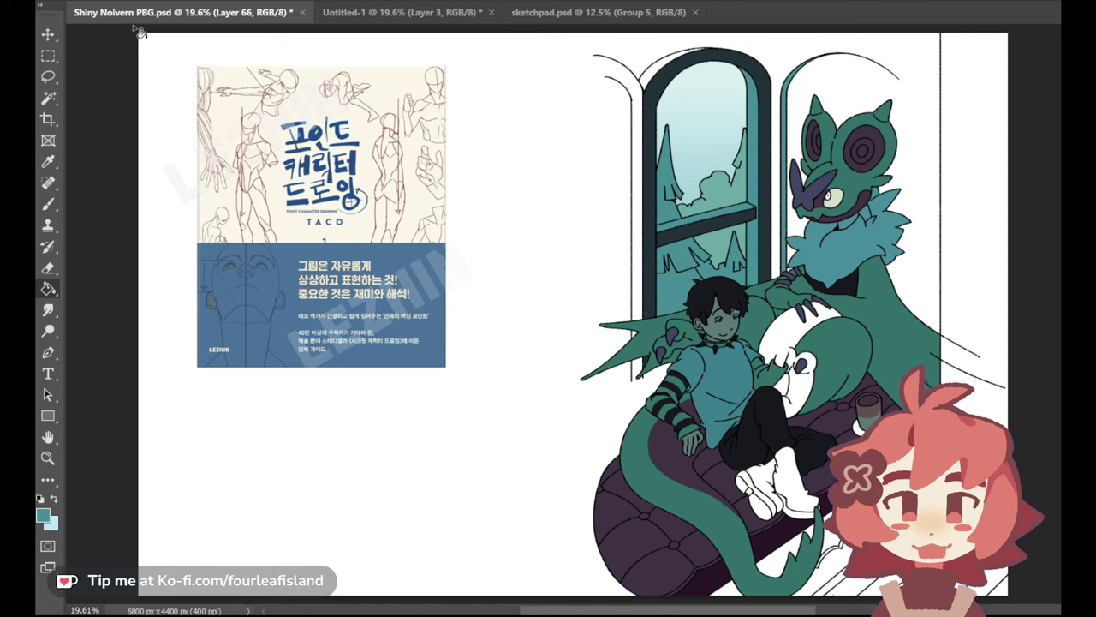
key("ctrl+s")
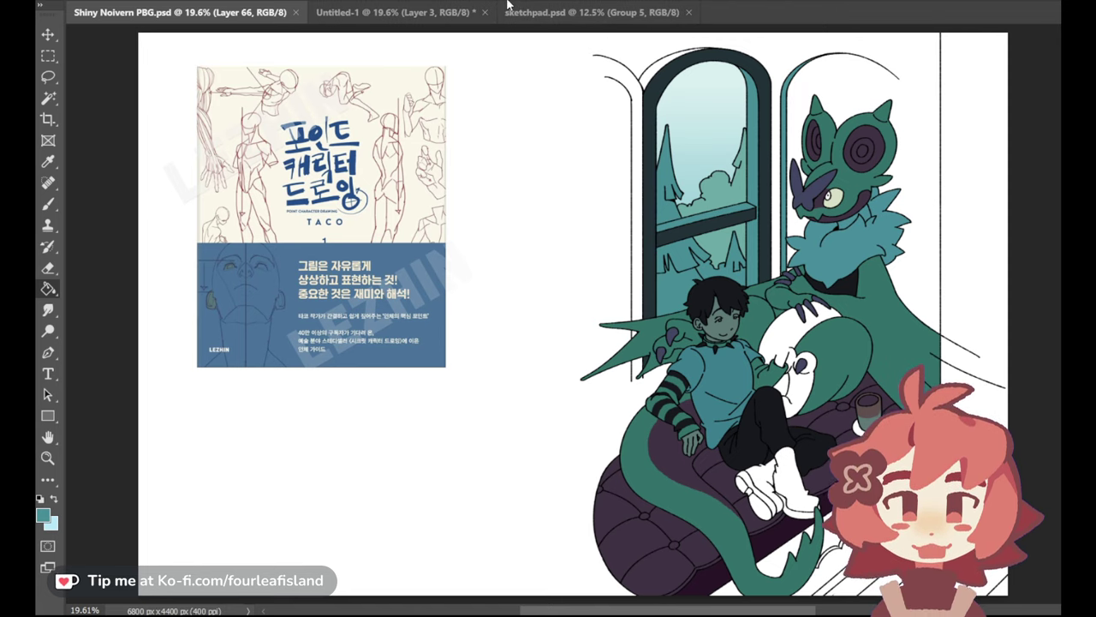
left_click(443, 16)
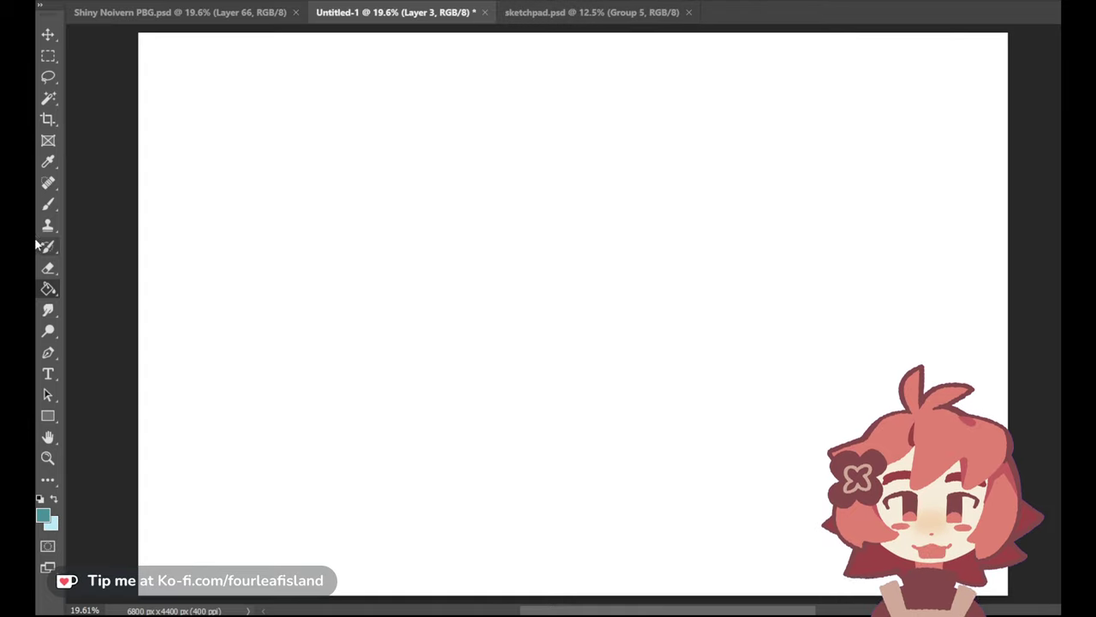
left_click(48, 204)
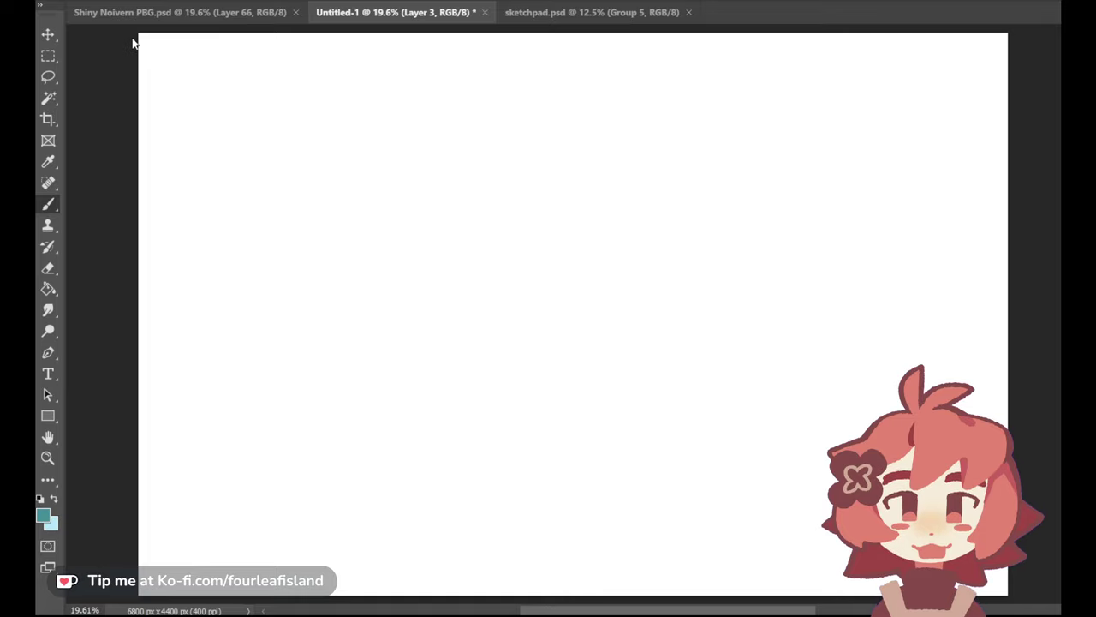
key("ctrl+shift+alt+n")
left_click_drag(448, 136, 475, 250)
left_click_drag(513, 204, 493, 205)
key("ctrl+z")
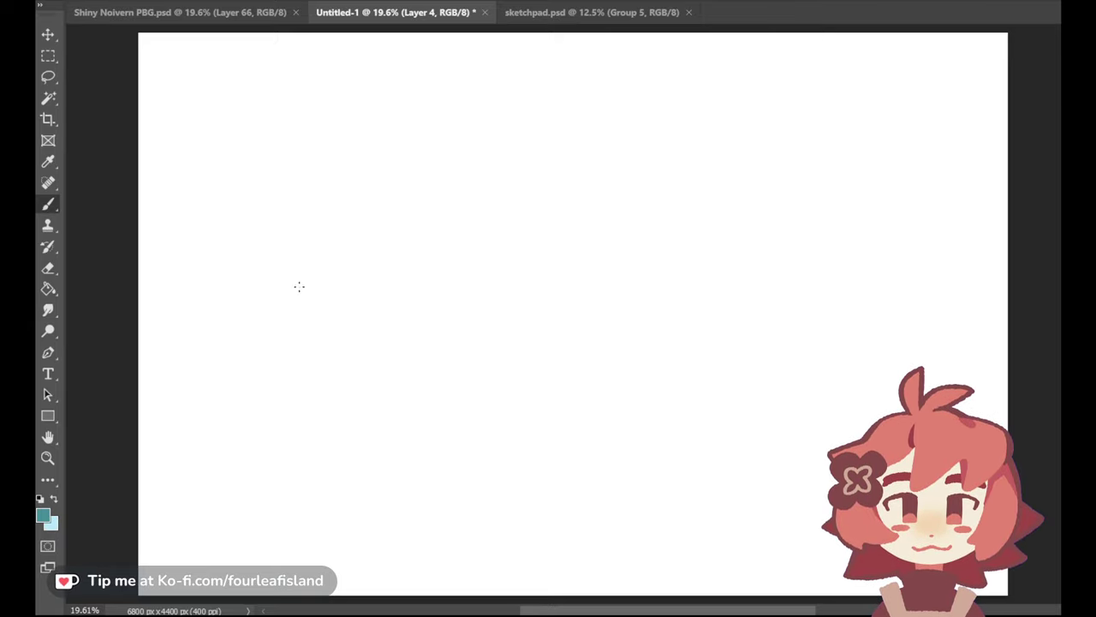
left_click(242, 13)
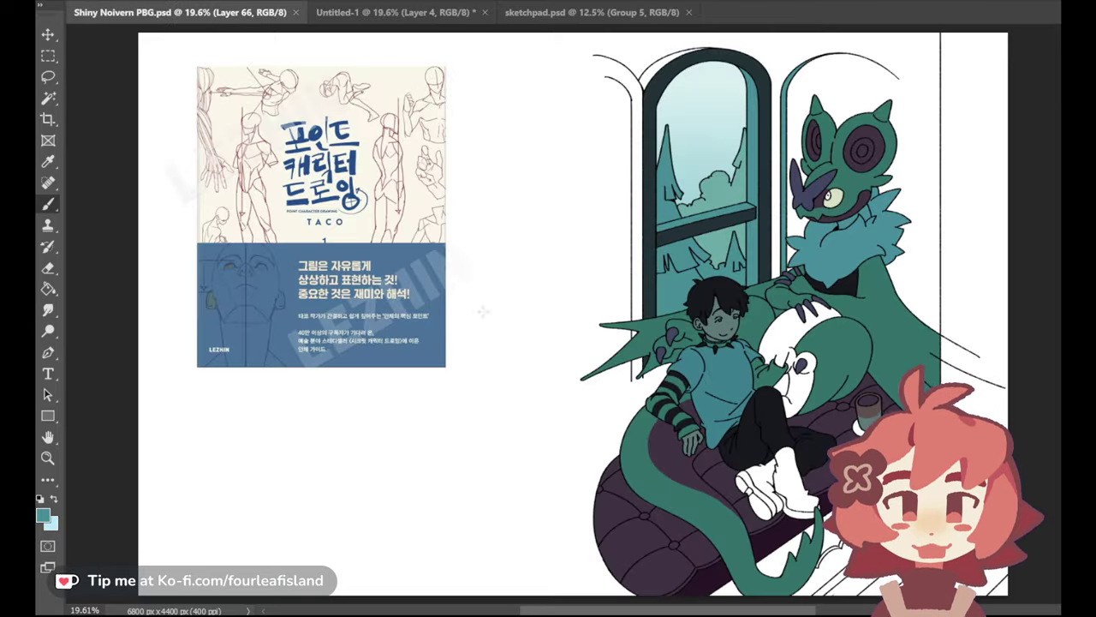
left_click(406, 13)
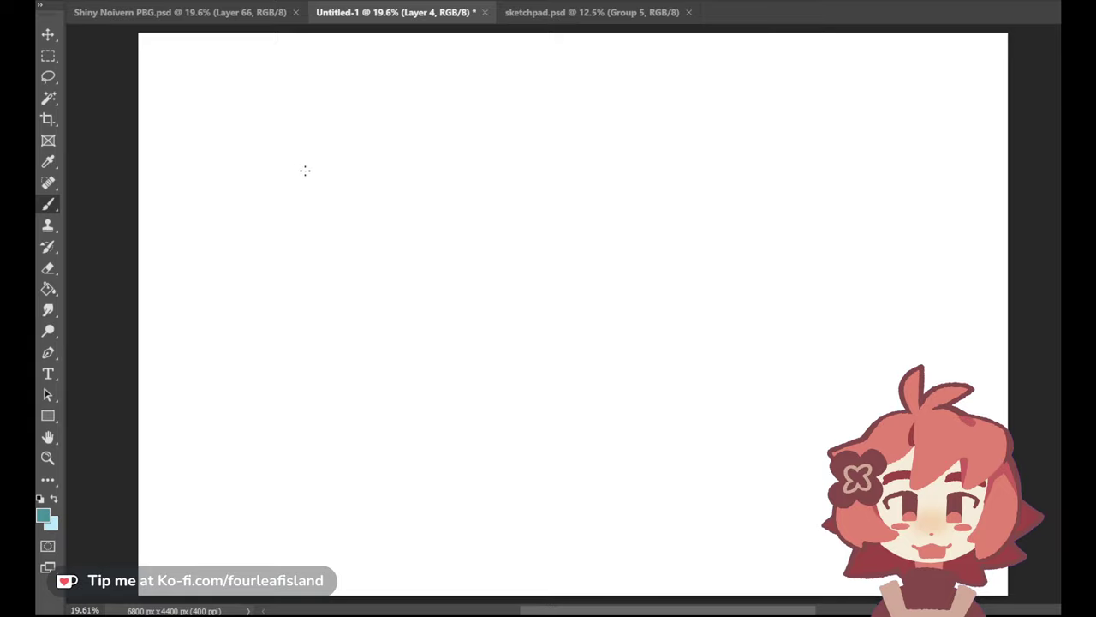
Sketch a round head in teal on the new layer, with a short pointed nose mark inside it
mouse_move(331, 126)
left_mouse_down()
mouse_move(299, 194)
mouse_move(332, 129)
mouse_move(367, 163)
mouse_move(329, 121)
left_mouse_up()
key("ctrl+z")
key("ctrl+z")
mouse_move(345, 131)
left_mouse_down()
mouse_move(269, 185)
mouse_move(335, 137)
mouse_move(299, 195)
left_mouse_up()
key("ctrl+z")
key("ctrl+z")
key("ctrl+z")
mouse_move(345, 140)
left_mouse_down()
mouse_move(358, 196)
mouse_move(335, 146)
left_mouse_up()
key("ctrl+z")
mouse_move(321, 115)
left_mouse_down()
mouse_move(354, 143)
mouse_move(310, 120)
mouse_move(290, 172)
mouse_move(299, 159)
left_mouse_up()
key("ctrl+z")
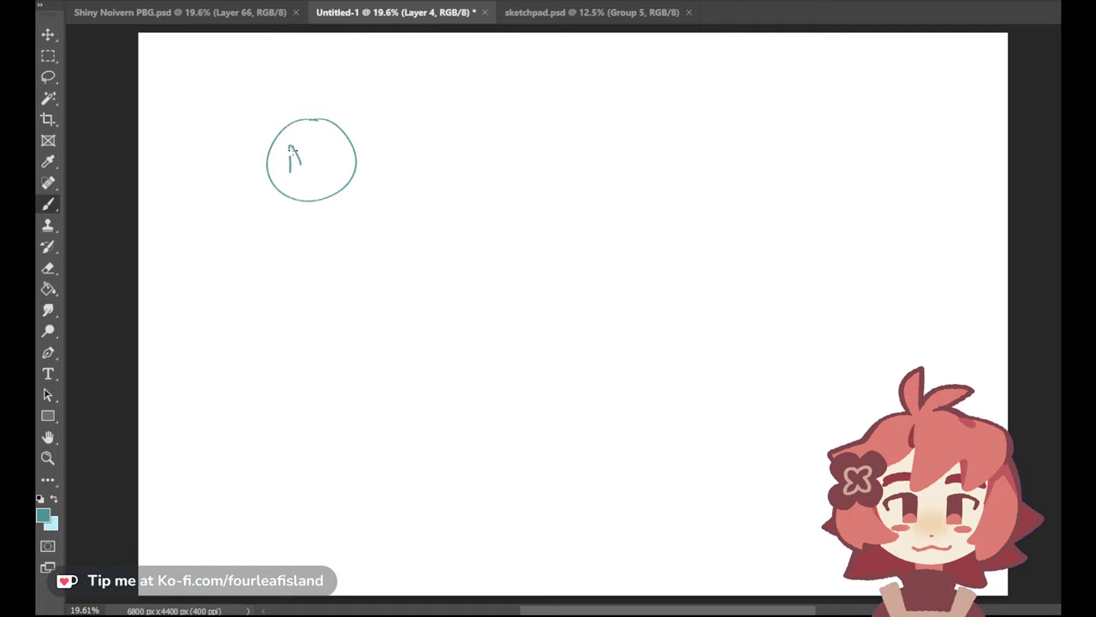
Sketch a closed eye beside the nose mark as a thick, filled, downward-curving lash reaching the head's edge
left_click_drag(304, 126, 330, 160)
key("ctrl+z")
key("ctrl+z")
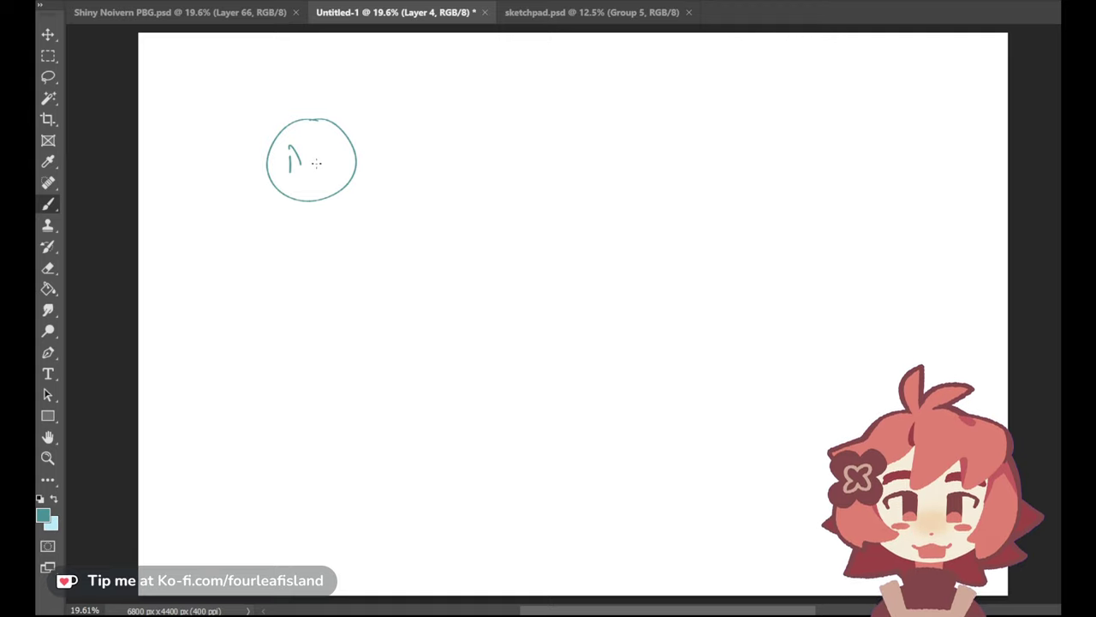
left_click_drag(320, 157, 360, 181)
key("ctrl+z")
left_click_drag(324, 167, 347, 184)
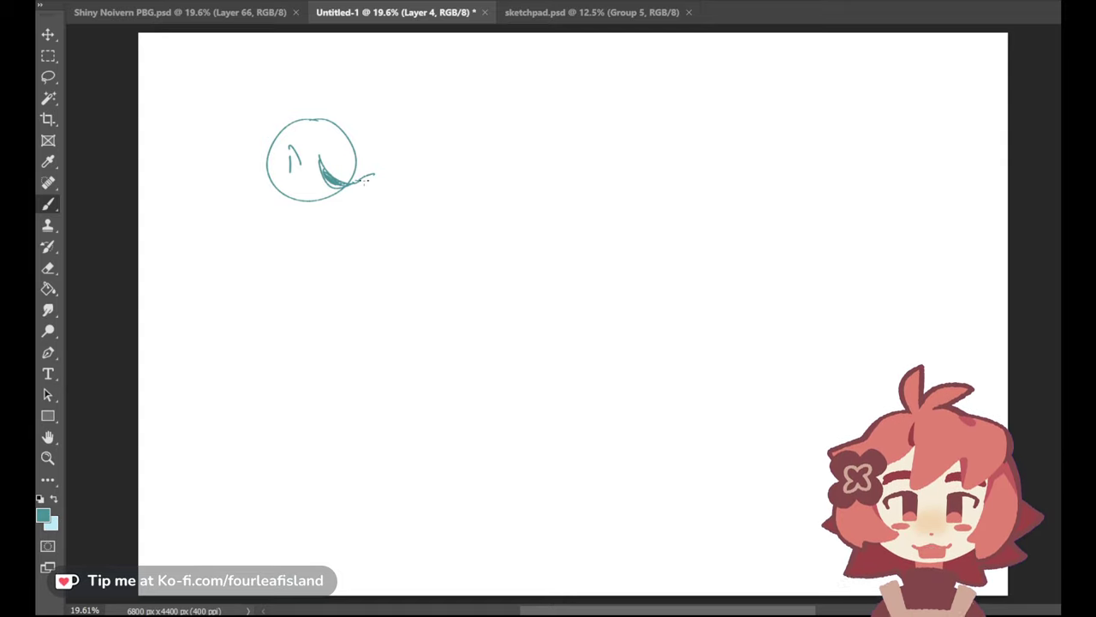
key("ctrl+z")
key("ctrl+z")
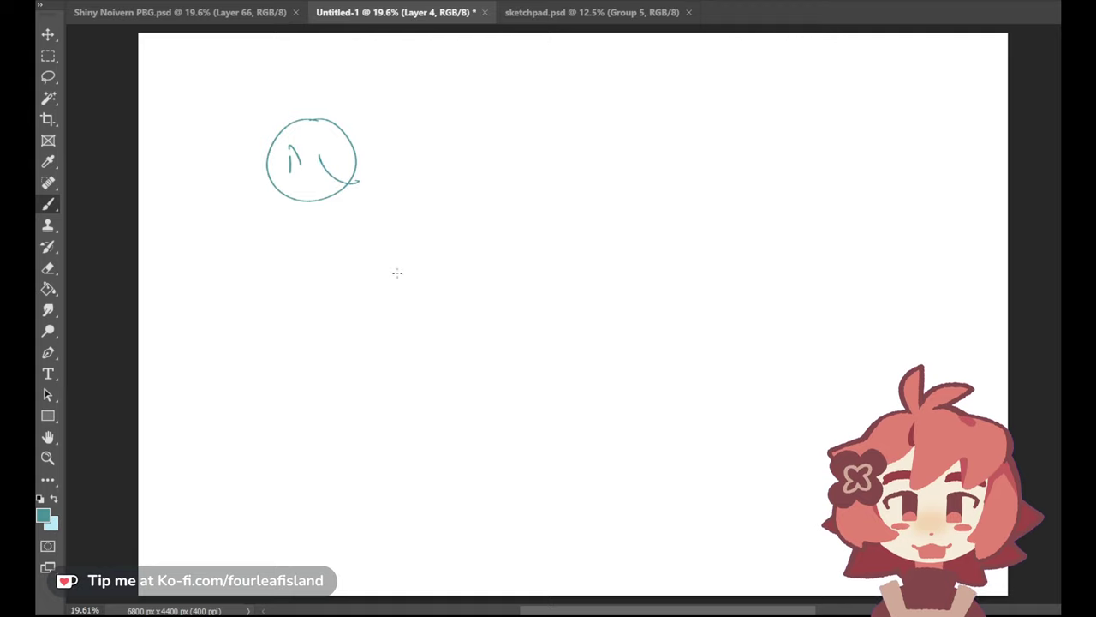
mouse_move(326, 159)
left_mouse_down()
mouse_move(367, 179)
mouse_move(369, 169)
mouse_move(357, 174)
mouse_move(325, 151)
mouse_move(334, 171)
mouse_move(353, 168)
left_mouse_up()
key("ctrl+z")
key("ctrl+z")
key("ctrl+z")
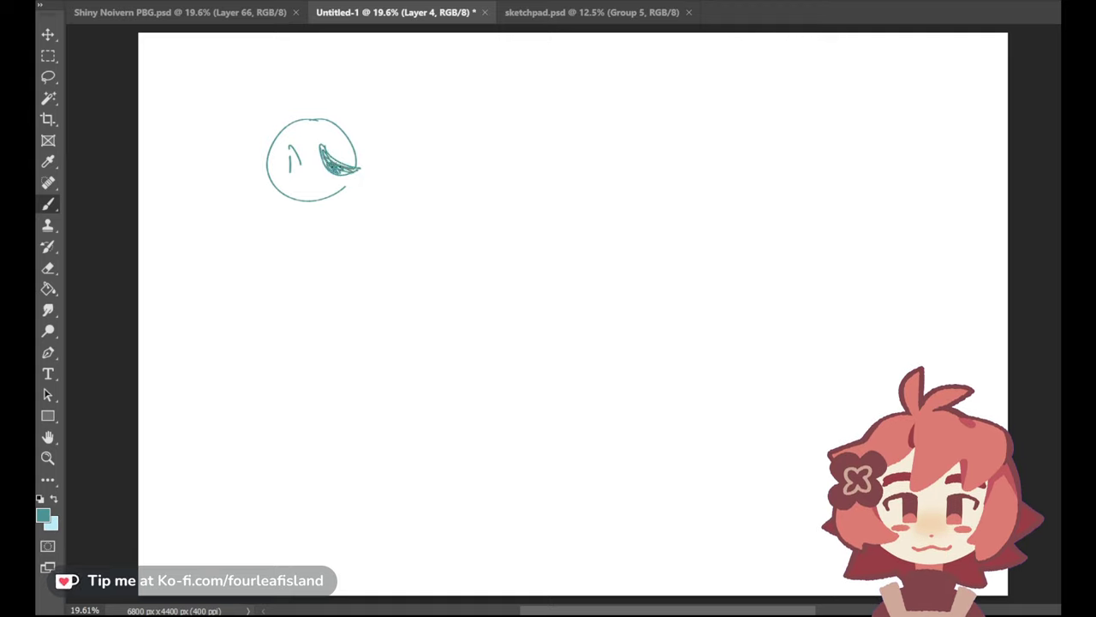
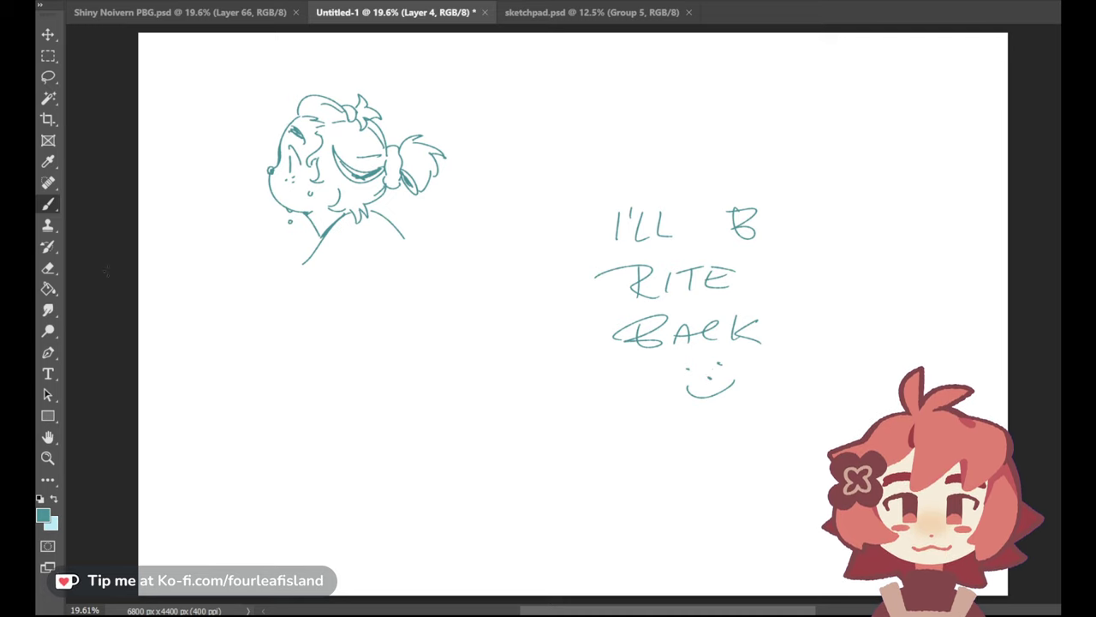
Erase the handwritten "I'LL B RITE BACK" note with its smiley and the collar line below the character's neck
left_click(48, 268)
mouse_move(627, 275)
left_mouse_down()
mouse_move(644, 218)
mouse_move(648, 236)
mouse_move(629, 215)
mouse_move(614, 295)
mouse_move(638, 371)
mouse_move(672, 398)
mouse_move(687, 378)
mouse_move(696, 252)
mouse_move(728, 354)
mouse_move(758, 357)
mouse_move(766, 326)
mouse_move(741, 215)
left_mouse_up()
mouse_move(343, 242)
left_mouse_down()
mouse_move(276, 252)
mouse_move(350, 234)
mouse_move(327, 233)
mouse_move(345, 220)
left_mouse_up()
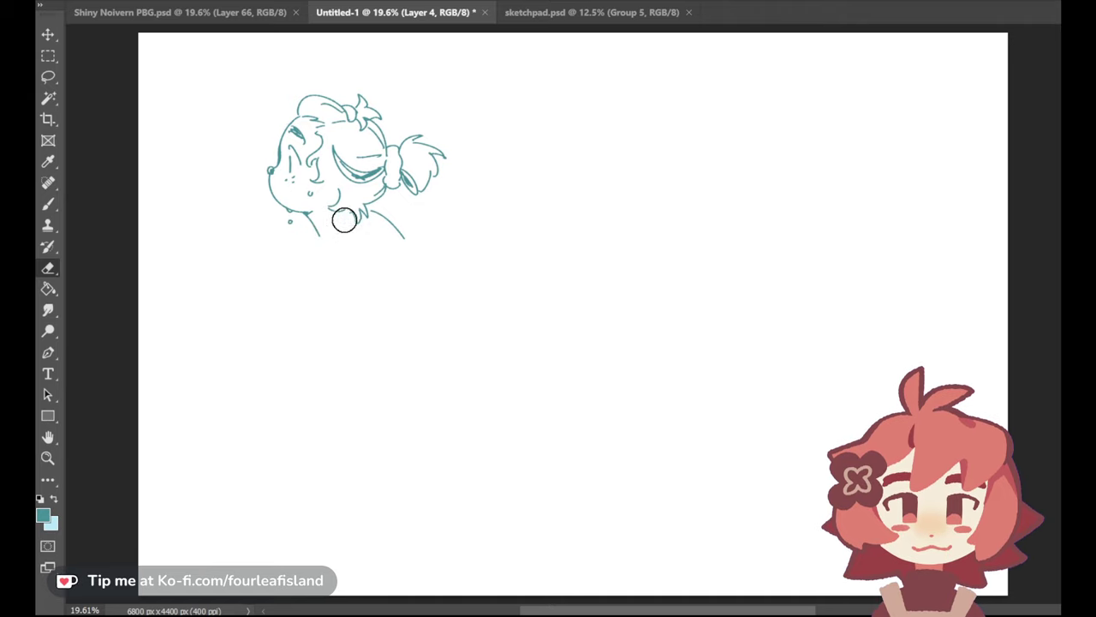
Redraw the collar line under the hair and sketch the upper and lower edges of the character's forward arm
left_click(48, 204)
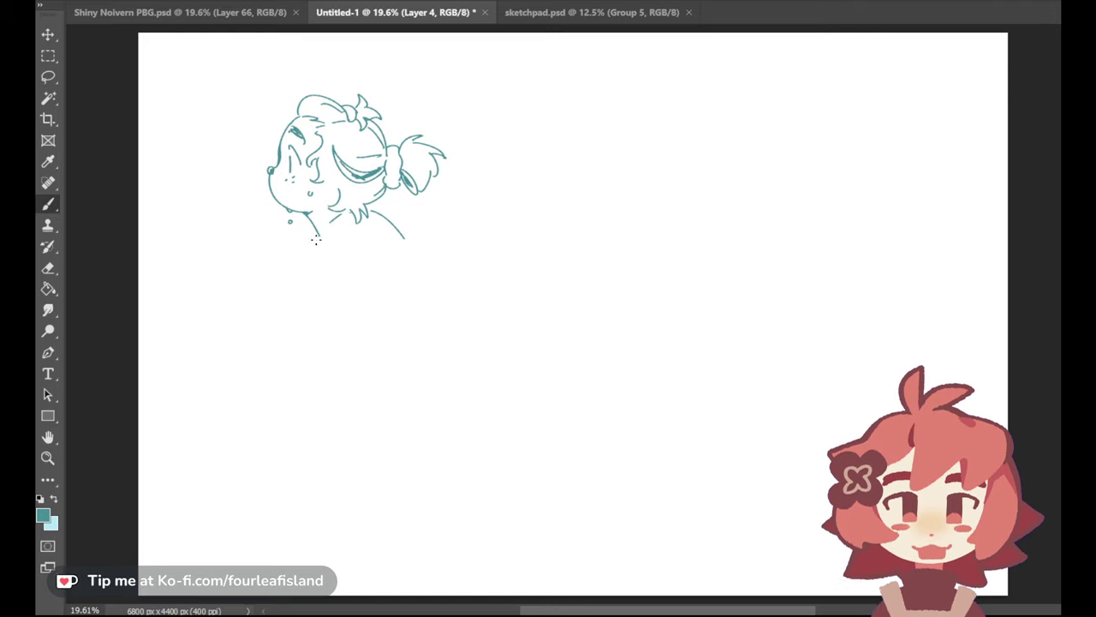
left_click_drag(318, 240, 342, 213)
mouse_move(308, 251)
left_mouse_down()
mouse_move(277, 272)
mouse_move(284, 303)
mouse_move(295, 260)
mouse_move(292, 307)
left_mouse_up()
key("ctrl+z")
key("ctrl+z")
key("ctrl+z")
left_click_drag(306, 311, 381, 297)
key("ctrl+z")
left_click_drag(306, 310, 382, 290)
key("ctrl+z")
left_click_drag(310, 310, 380, 285)
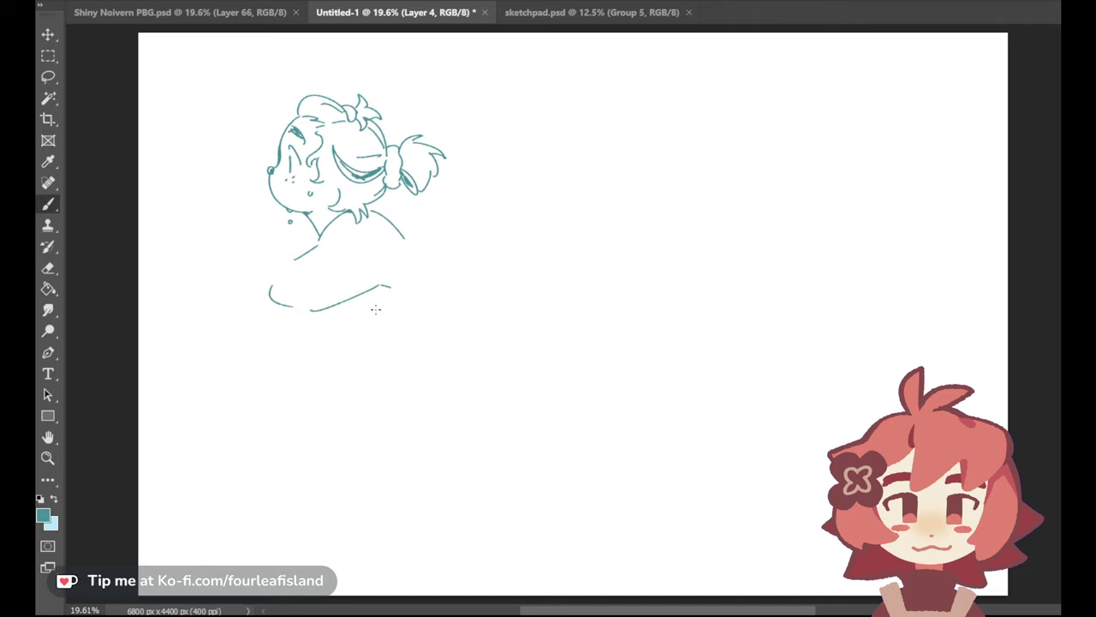
Erase the short shoulder line behind the neck and redraw it as a long rounded back curve down to the waist
mouse_move(385, 227)
left_mouse_down()
mouse_move(377, 215)
mouse_move(388, 217)
left_mouse_up()
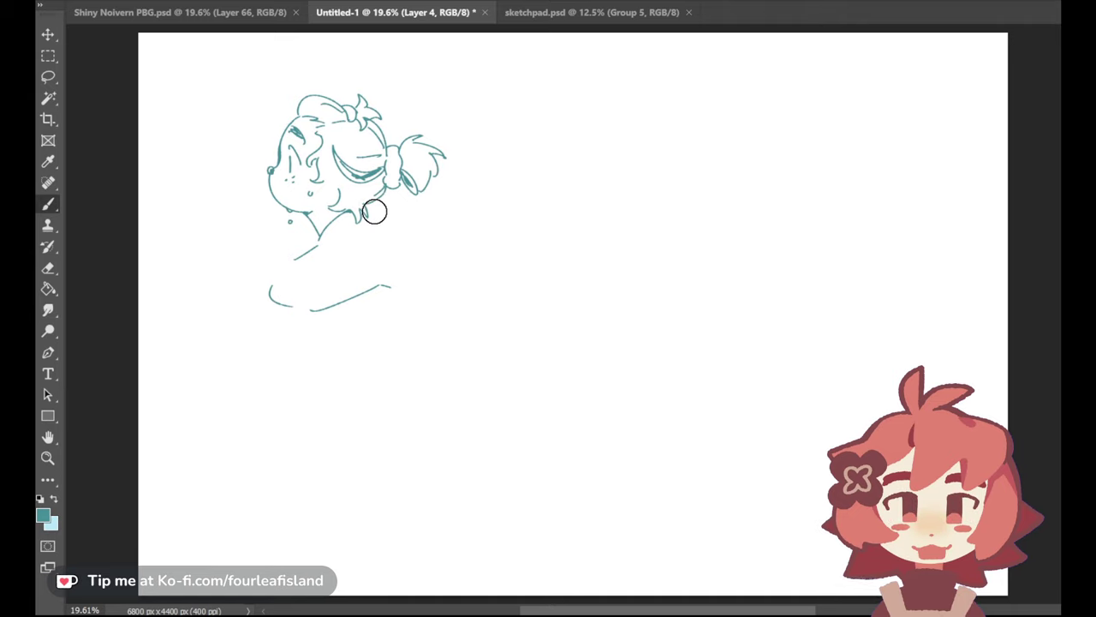
key("ctrl+z")
left_click_drag(367, 207, 423, 250)
key("ctrl+z")
left_click_drag(369, 209, 442, 294)
key("ctrl+z")
key("ctrl+shift+z")
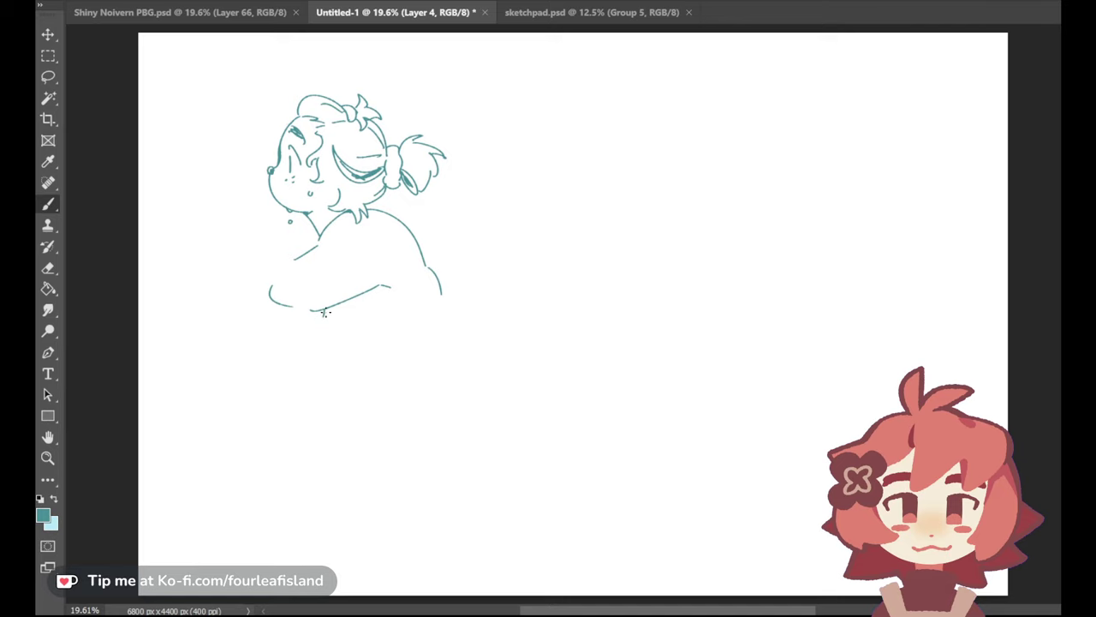
Sketch the waistline from the arm to the back, and the belly contour with a fold line beneath it
left_click_drag(353, 309, 446, 298)
key("ctrl+z")
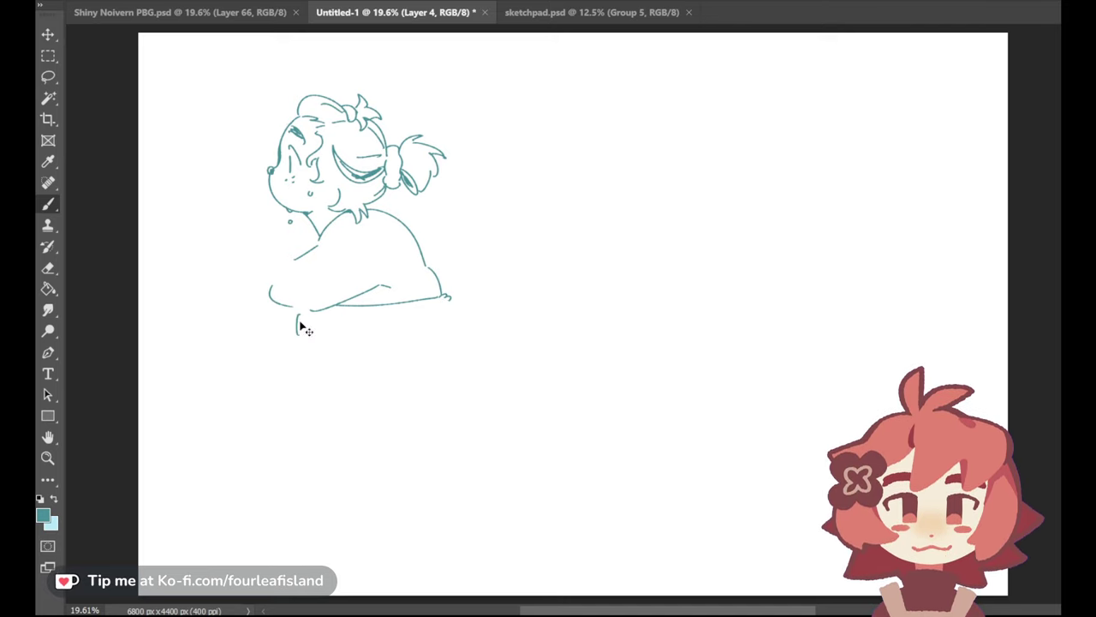
mouse_move(292, 320)
left_mouse_down()
mouse_move(304, 351)
mouse_move(387, 340)
left_mouse_up()
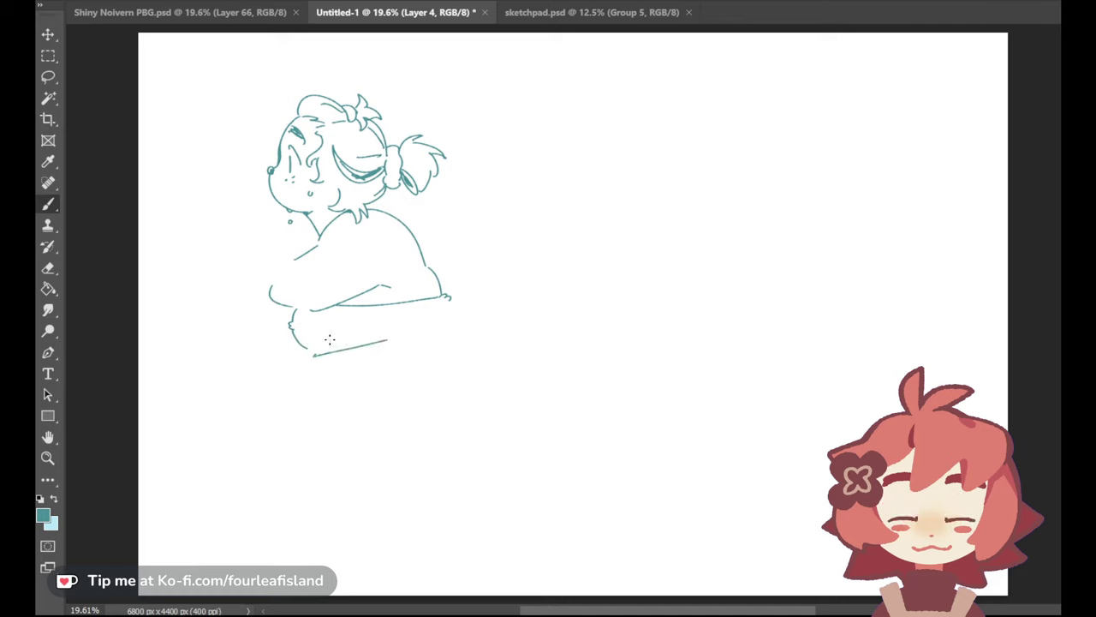
left_click_drag(305, 346, 315, 372)
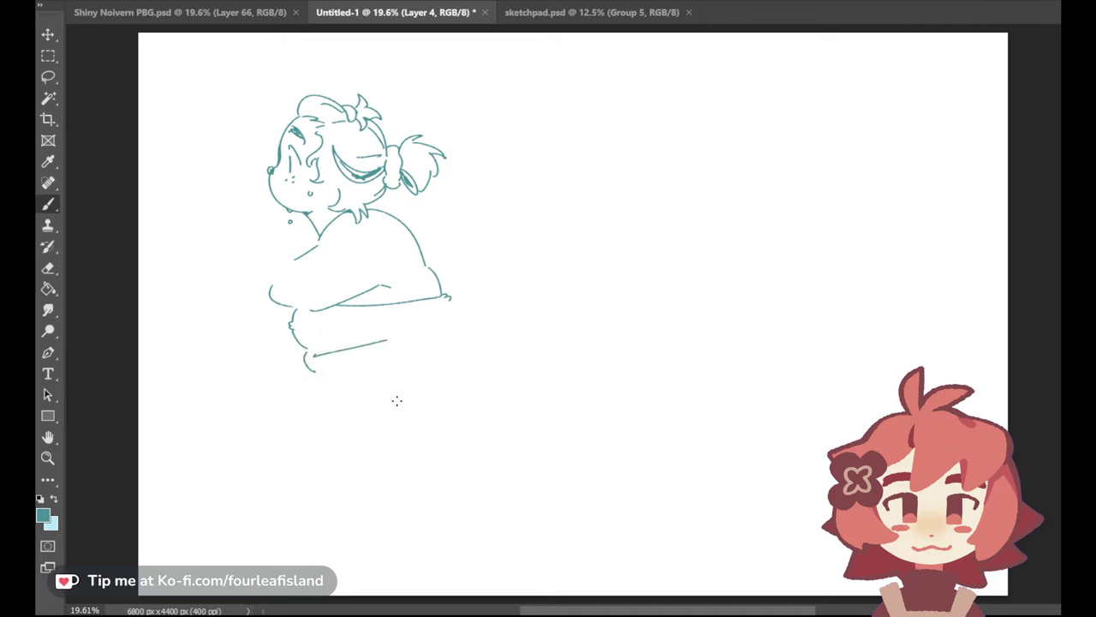
left_click_drag(383, 405, 459, 331)
key("ctrl+z")
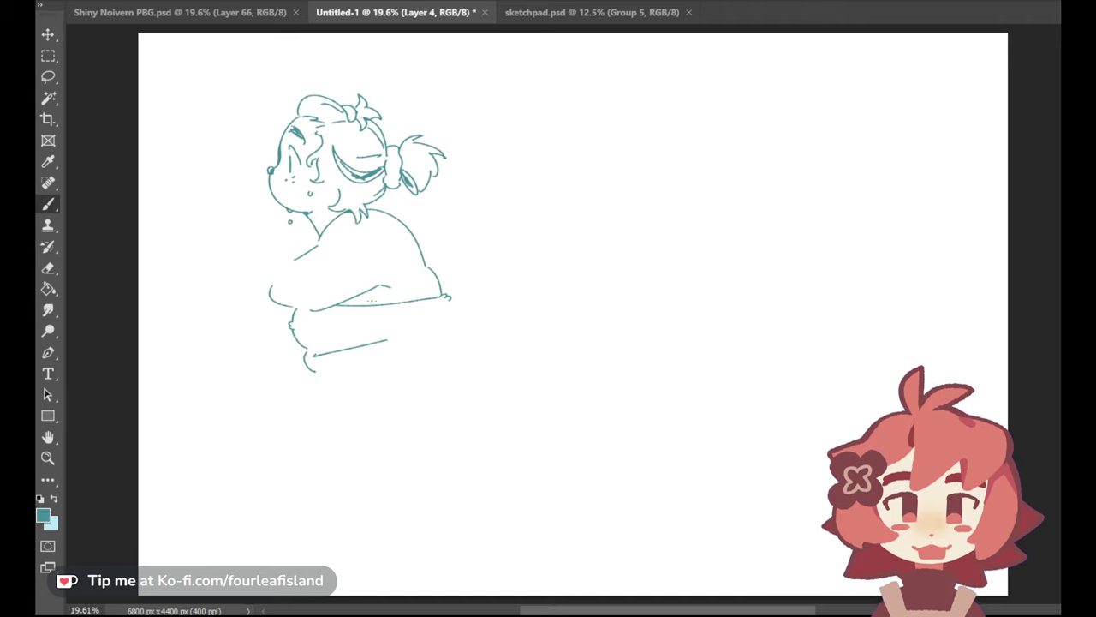
Erase most of the straight waistline and redraw it as a higher line bending down at the lower back
mouse_move(336, 305)
left_mouse_down()
mouse_move(439, 280)
mouse_move(446, 291)
left_mouse_up()
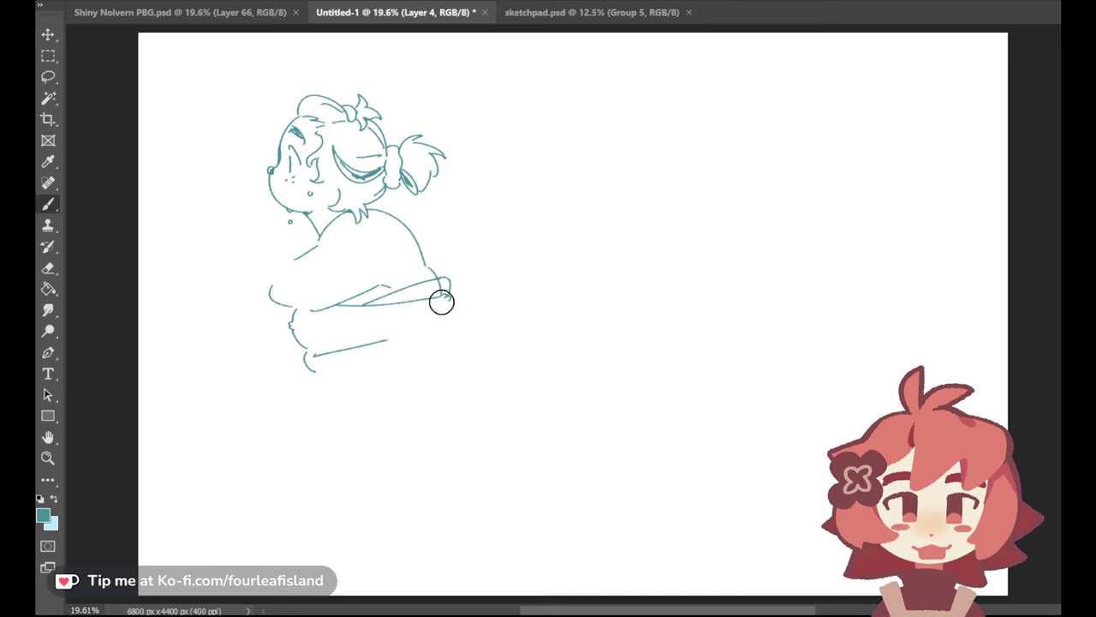
key("ctrl+z")
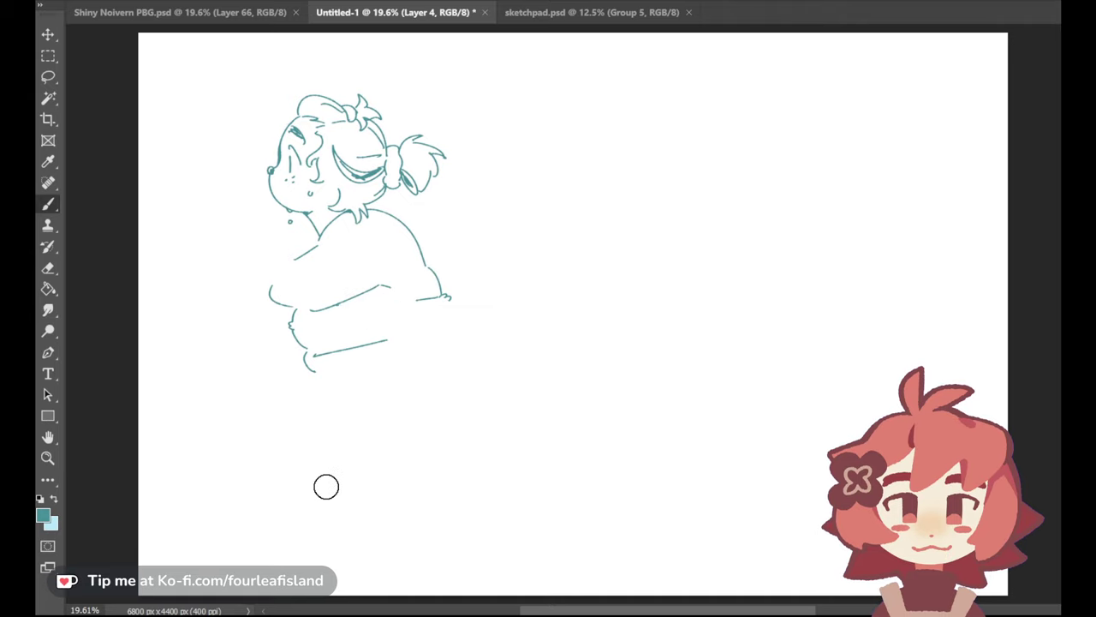
left_click_drag(343, 301, 413, 287)
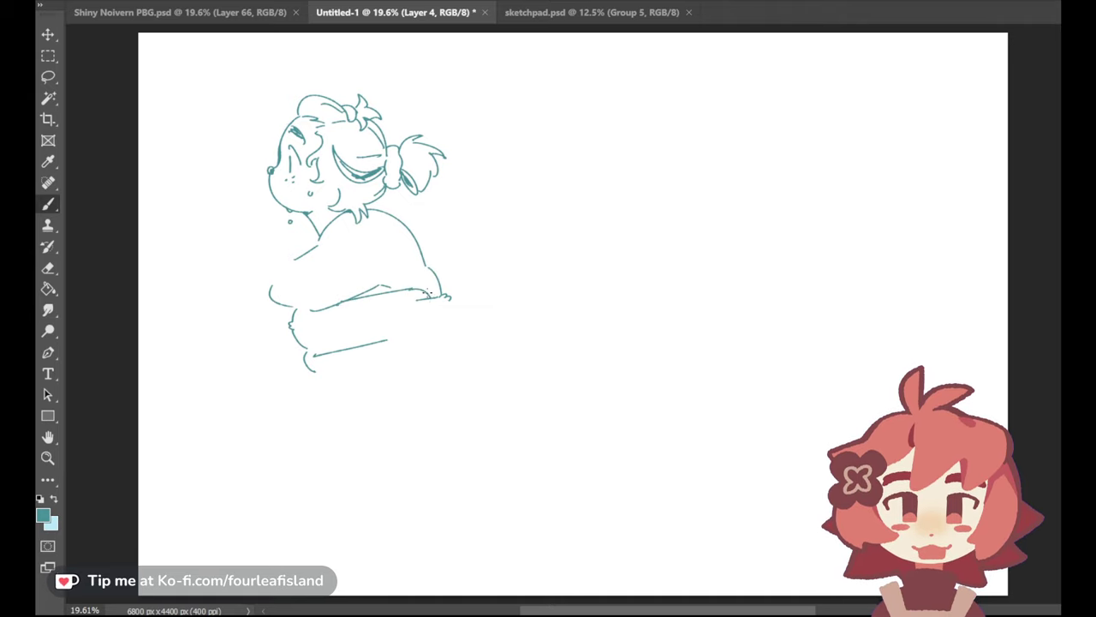
Draw a slanted trouser seam down from the waist and add a second fold line above the existing one
left_click_drag(418, 299, 404, 378)
left_click_drag(316, 353, 397, 317)
key("ctrl+z")
key("ctrl+z")
mouse_move(324, 348)
left_mouse_down()
mouse_move(401, 316)
mouse_move(315, 352)
mouse_move(390, 324)
left_mouse_up()
key("ctrl+z")
key("ctrl+z")
left_click_drag(312, 353, 393, 328)
key("ctrl+z")
key("ctrl+z")
left_click_drag(314, 352, 397, 324)
key("ctrl+z")
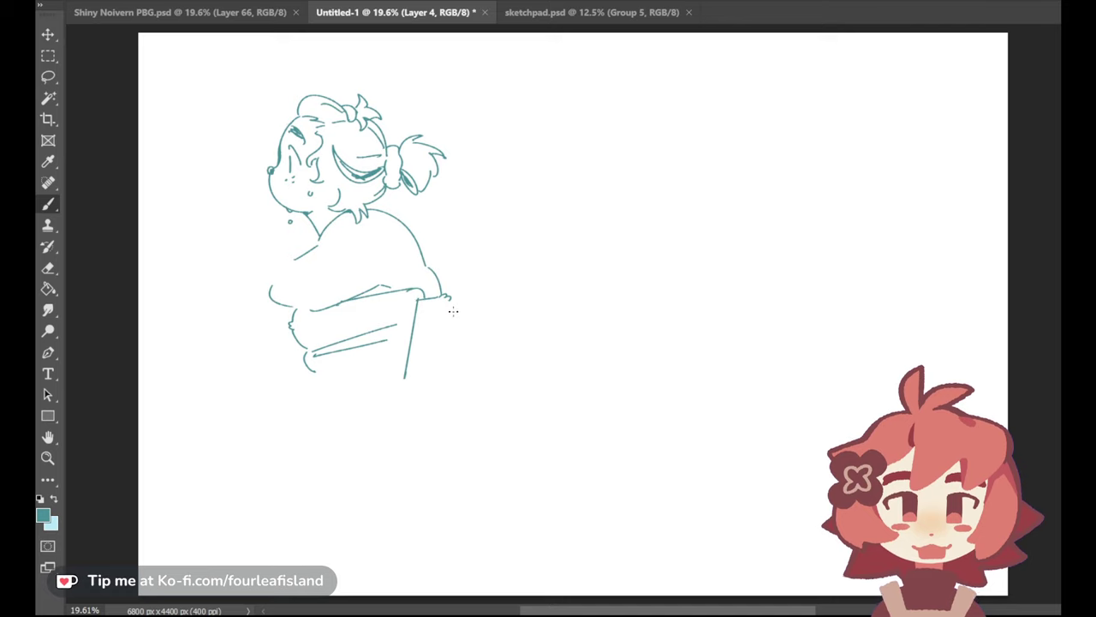
Sketch the curved seat line below the waist and the front edge and hem corner of the near trouser leg
key("ctrl+z")
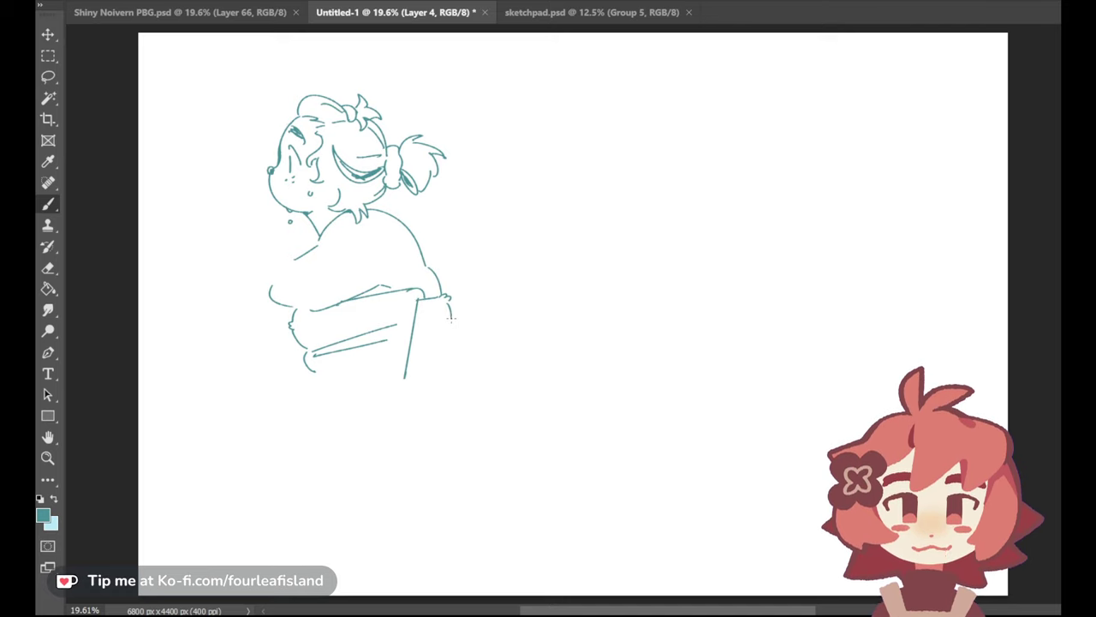
left_click_drag(446, 310, 490, 364)
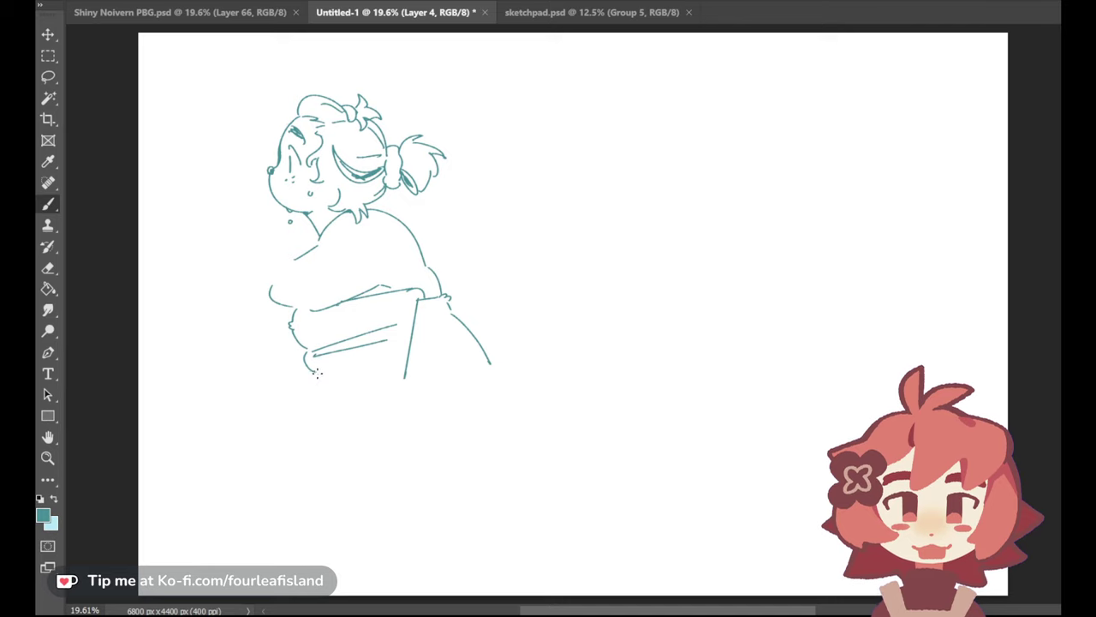
left_click_drag(310, 383, 297, 469)
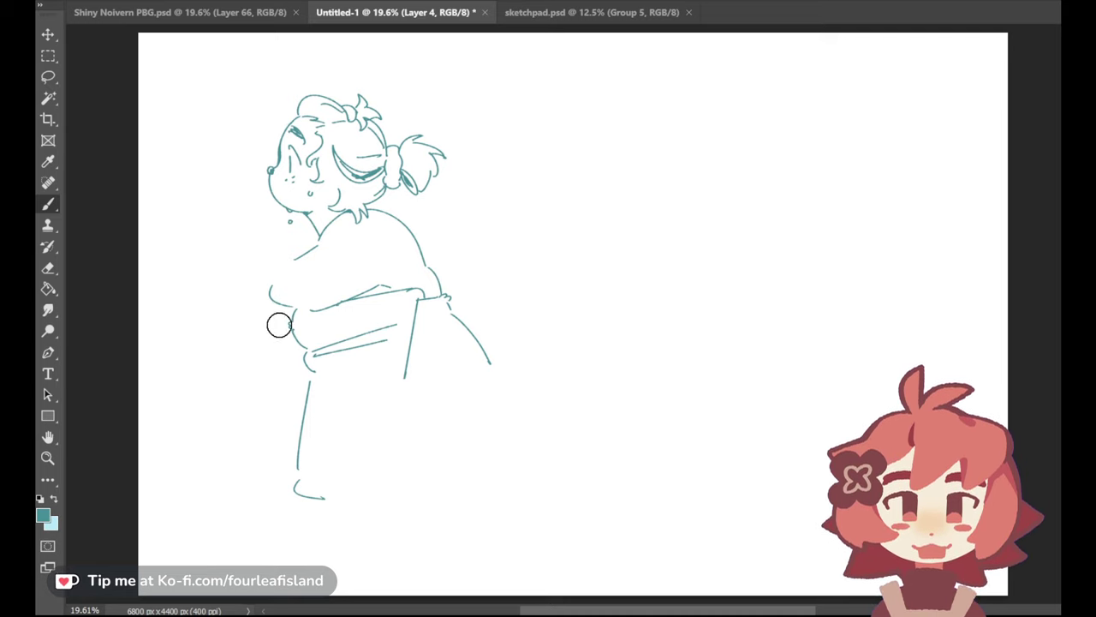
Erase the arm's rounded end, extend its upper and lower edges forward, and redraw the belly curve beneath it
mouse_move(298, 328)
left_mouse_down()
mouse_move(288, 324)
mouse_move(297, 315)
left_mouse_up()
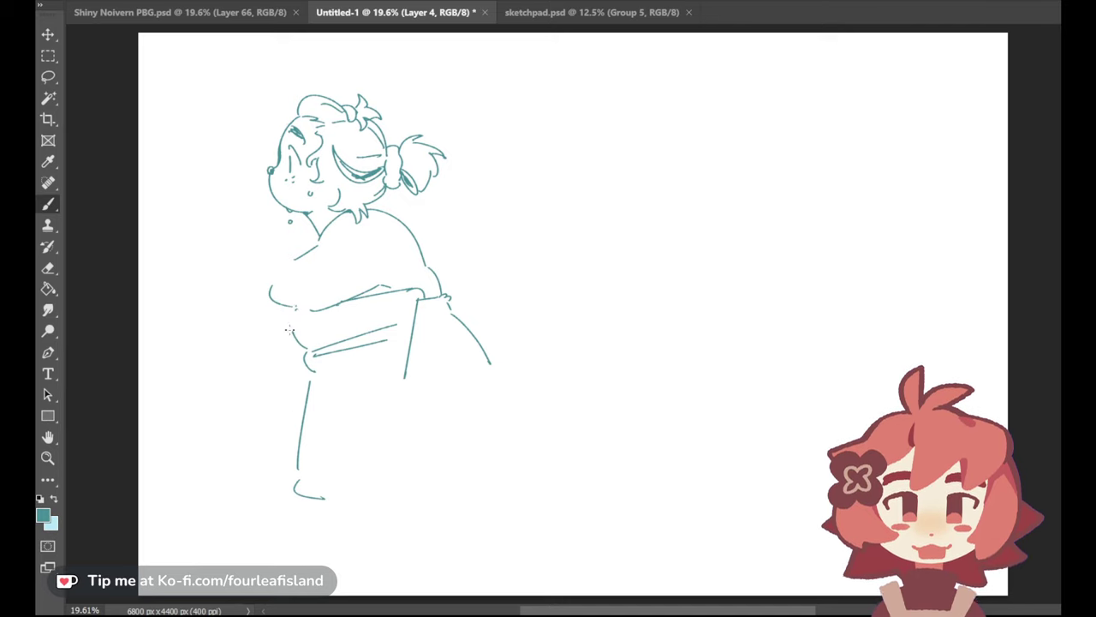
key("ctrl+z")
left_click_drag(297, 310, 307, 348)
key("ctrl+z")
key("ctrl+z")
mouse_move(281, 295)
left_mouse_down()
mouse_move(299, 301)
mouse_move(291, 307)
left_mouse_up()
left_click_drag(314, 269, 291, 257)
left_click_drag(286, 313, 362, 291)
key("ctrl+z")
left_click_drag(288, 318, 365, 293)
key("ctrl+z")
left_click_drag(288, 318, 354, 298)
left_click_drag(319, 240, 280, 258)
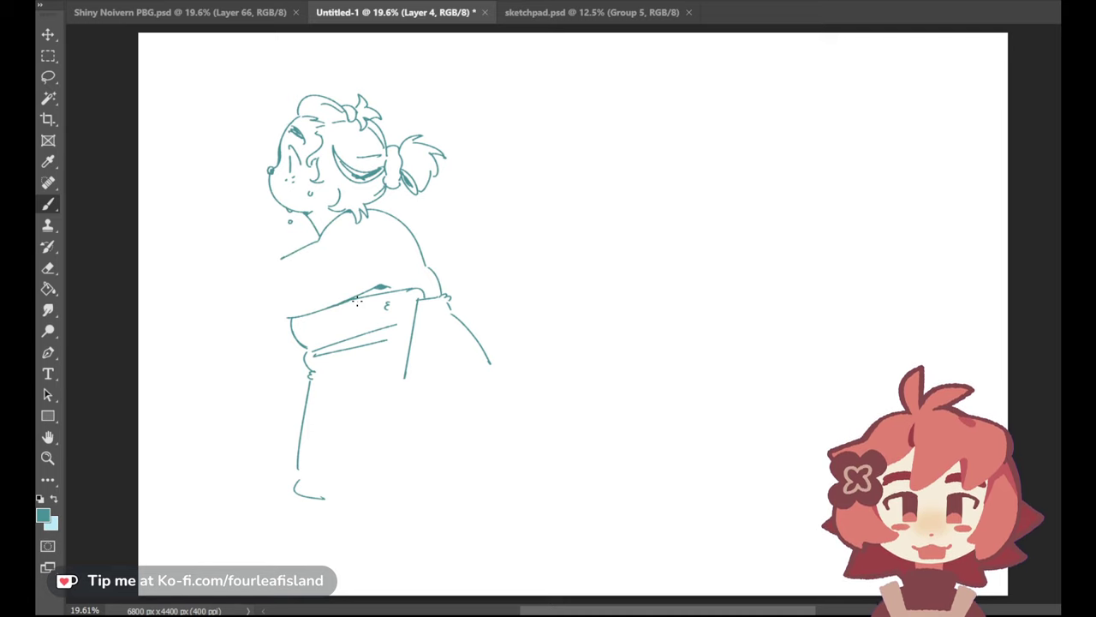
Extend the slanted seam down to the hem to close the outline of the near trouser leg
left_click_drag(415, 339, 406, 421)
key("ctrl+z")
left_click_drag(407, 380, 388, 502)
key("ctrl+z")
mouse_move(415, 337)
left_mouse_down()
mouse_move(389, 494)
mouse_move(387, 477)
mouse_move(386, 497)
mouse_move(323, 496)
mouse_move(387, 497)
left_mouse_up()
key("ctrl+z")
key("ctrl+z")
key("ctrl+z")
key("ctrl+z")
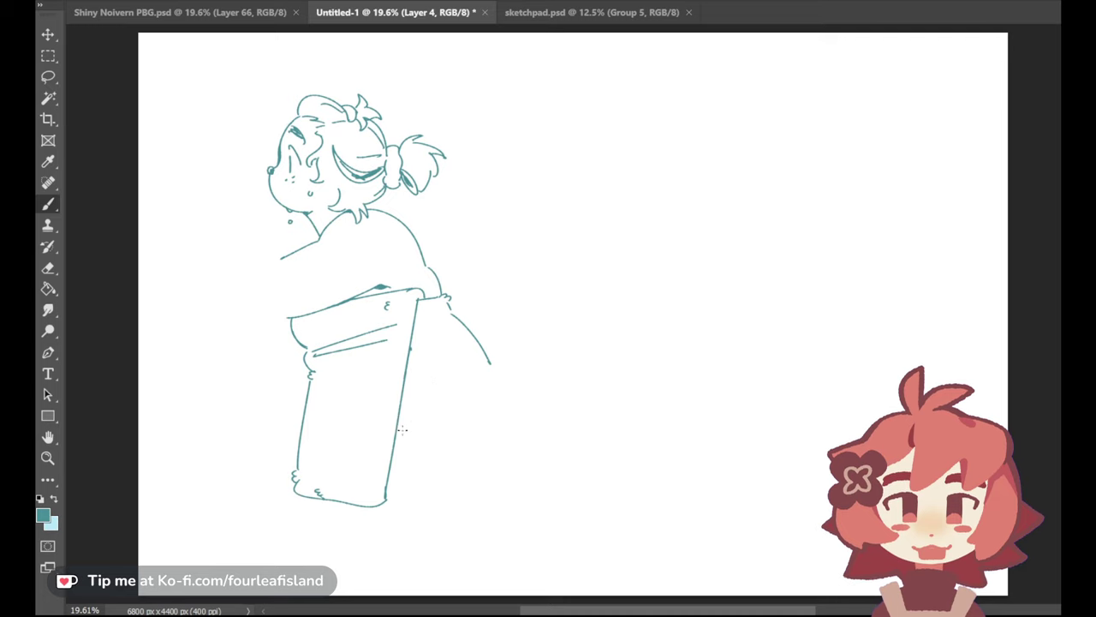
Sketch the inner edge and slanted hem of the rear trouser leg, and try its outer edge below the seat
left_click_drag(399, 458, 406, 503)
key("ctrl+z")
mouse_move(395, 434)
left_mouse_down()
mouse_move(403, 498)
mouse_move(400, 488)
mouse_move(422, 483)
mouse_move(419, 499)
mouse_move(405, 498)
mouse_move(495, 480)
left_mouse_up()
key("ctrl+z")
left_click_drag(404, 504, 512, 478)
mouse_move(491, 367)
left_mouse_down()
mouse_move(511, 411)
mouse_move(509, 440)
left_mouse_up()
key("ctrl+z")
key("ctrl+z")
key("ctrl+z")
Complete the rear trouser leg's outer edge and add crease lines near its outer side, the seam, and the waist
left_click_drag(490, 369, 512, 451)
key("ctrl+z")
key("ctrl+z")
key("ctrl+z")
left_click_drag(448, 389, 514, 463)
key("ctrl+z")
left_click_drag(459, 405, 500, 437)
mouse_move(507, 442)
left_mouse_down()
mouse_move(482, 432)
mouse_move(511, 455)
left_mouse_up()
key("ctrl+z")
left_click_drag(468, 420, 504, 438)
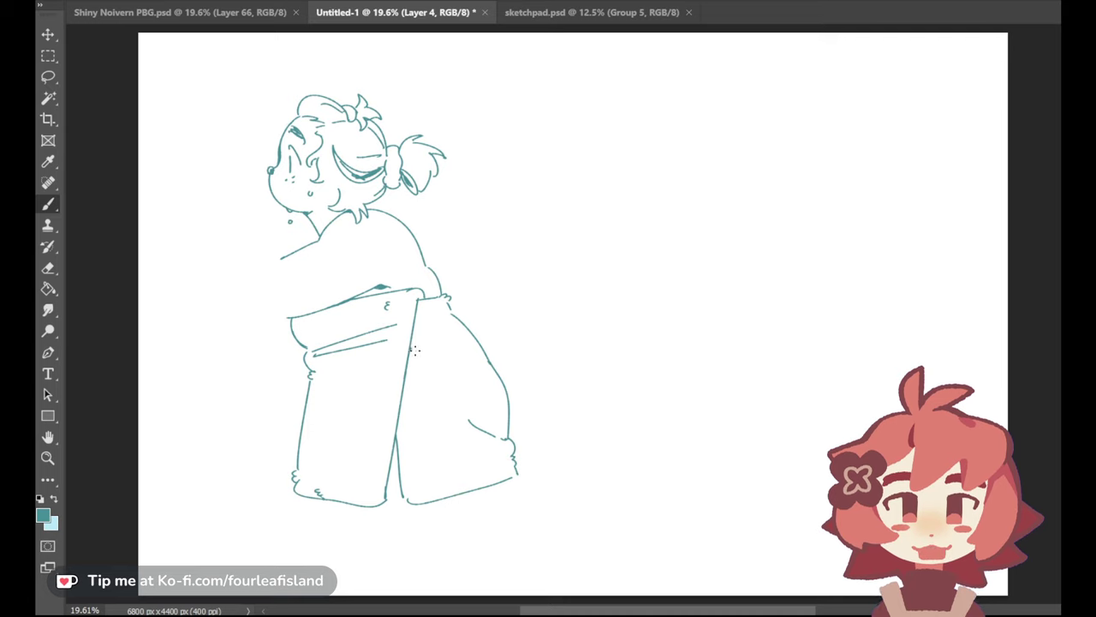
left_click_drag(409, 364, 438, 400)
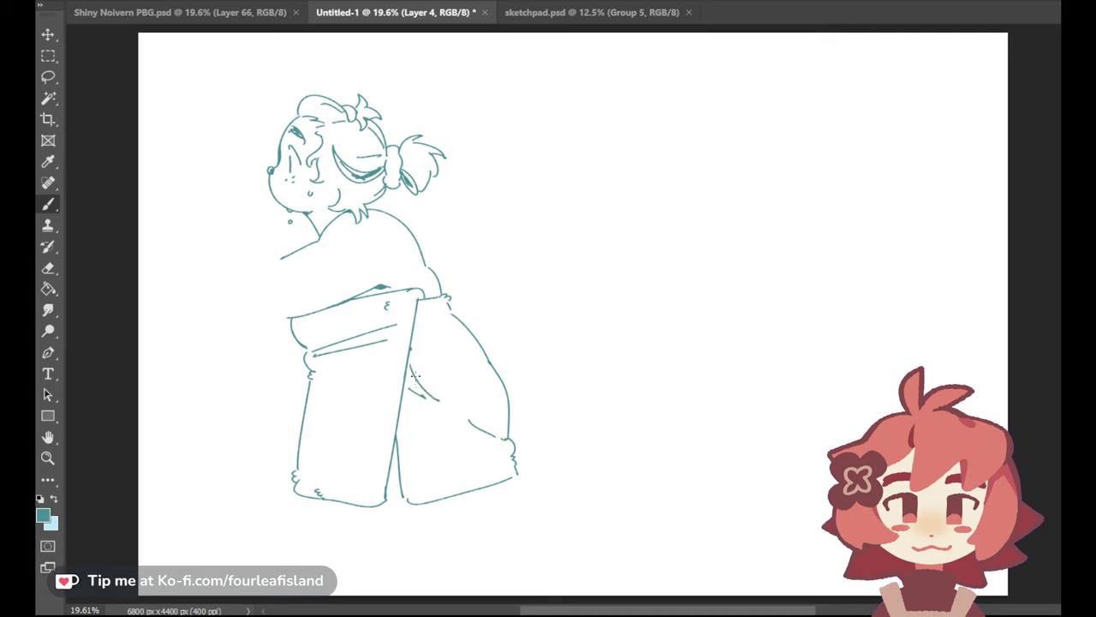
left_click_drag(435, 318, 431, 324)
Sketch the lower legs emerging below both trouser hems, including the bent line under the rear leg
mouse_move(338, 509)
left_mouse_down()
mouse_move(344, 569)
mouse_move(408, 571)
left_mouse_up()
left_click_drag(450, 505, 425, 563)
left_click_drag(519, 478, 535, 499)
left_click_drag(440, 539, 469, 566)
key("ctrl+z")
key("ctrl+z")
left_click_drag(517, 473, 530, 497)
left_click_drag(439, 540, 467, 570)
key("ctrl+z")
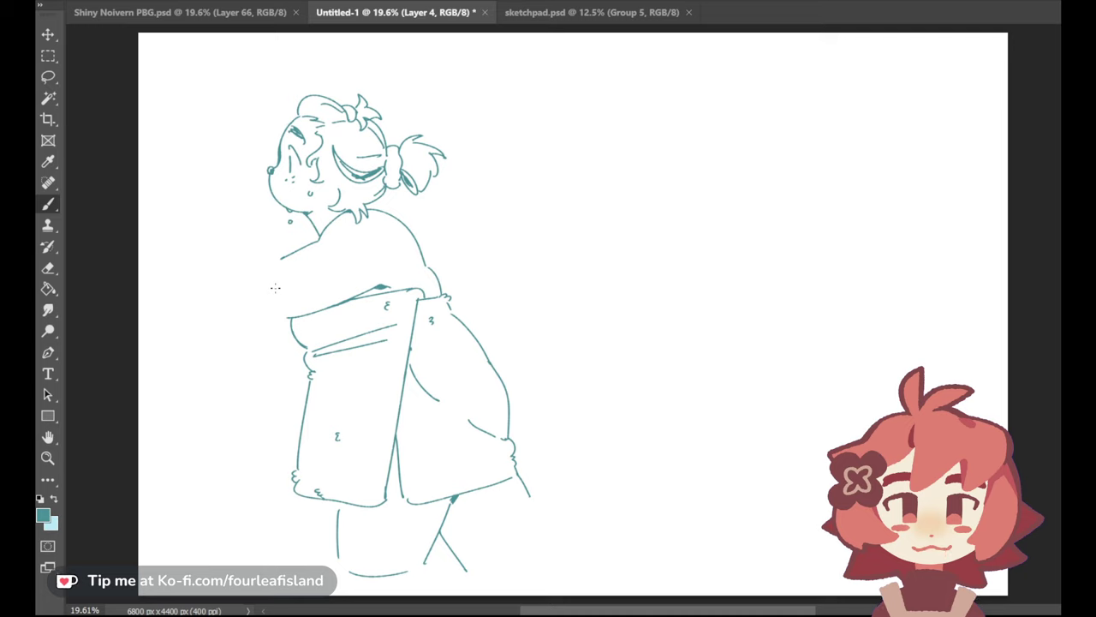
Replace the front shoulder line with a curve below the neck and try the inner edge of the raised forearm
mouse_move(275, 288)
left_mouse_down()
mouse_move(293, 262)
mouse_move(306, 275)
mouse_move(303, 252)
mouse_move(292, 255)
mouse_move(338, 237)
left_mouse_up()
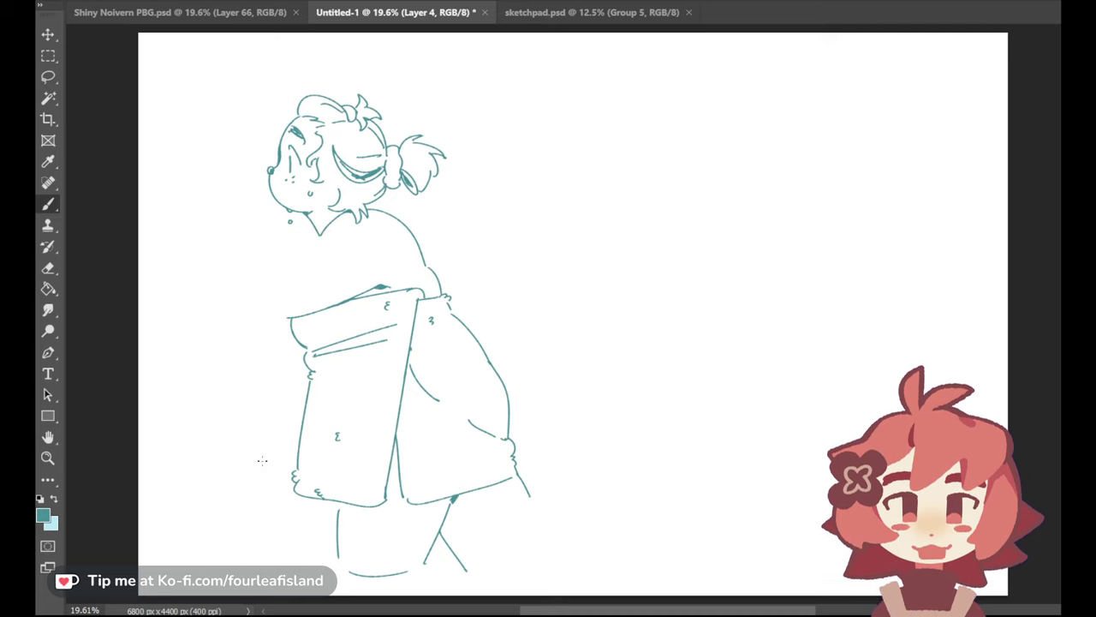
mouse_move(276, 254)
left_mouse_down()
mouse_move(319, 239)
mouse_move(292, 286)
left_mouse_up()
key("ctrl+z")
left_click_drag(256, 226, 283, 268)
key("ctrl+z")
left_click_drag(255, 223, 285, 269)
key("ctrl+z")
key("ctrl+z")
key("ctrl+z")
left_click_drag(258, 219, 291, 275)
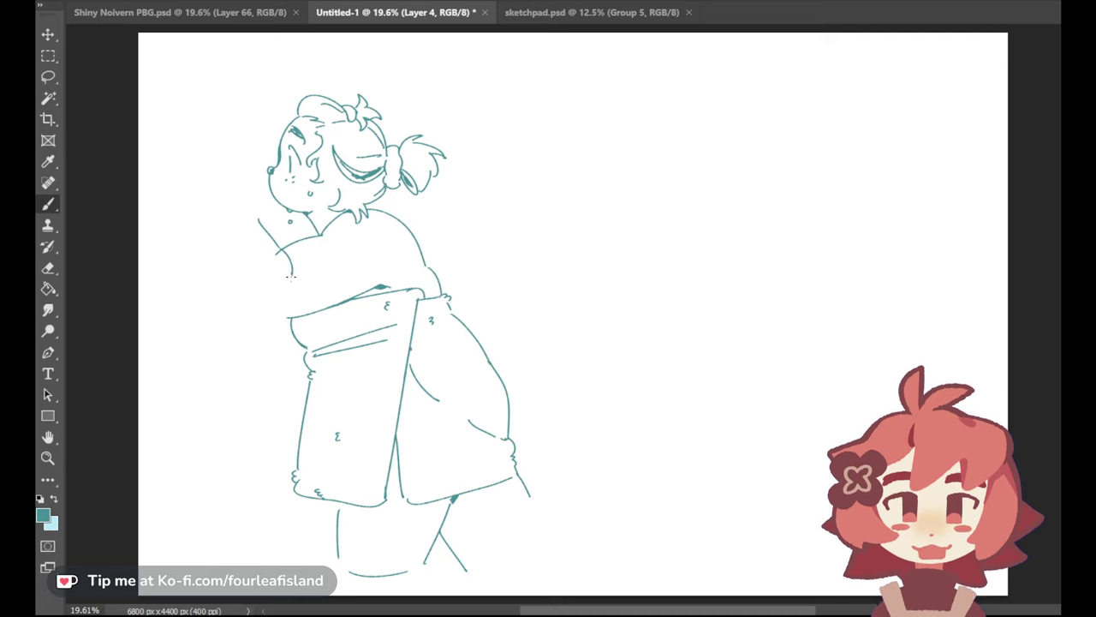
Try the outer edge of the raised forearm and undo the forearm strokes
mouse_move(223, 227)
left_mouse_down()
mouse_move(258, 321)
mouse_move(229, 287)
mouse_move(268, 321)
left_mouse_up()
key("ctrl+z")
key("ctrl+z")
key("ctrl+z")
key("ctrl+z")
key("ctrl+z")
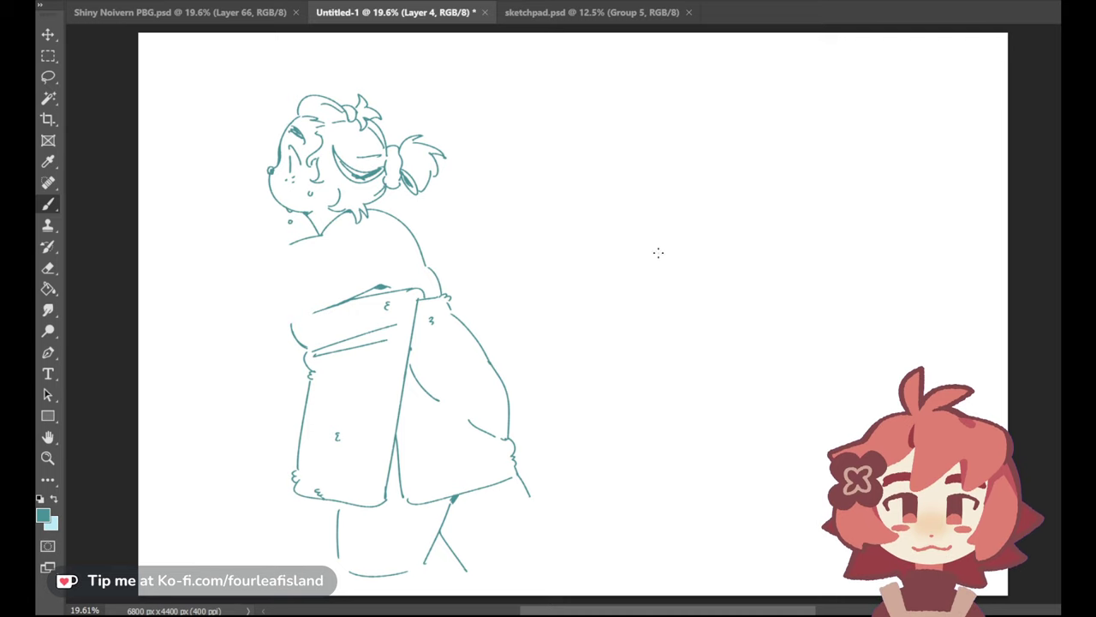
Doodle a round head with two wing-like ears in the empty space beside the character, and erase it
mouse_move(757, 193)
left_mouse_down()
mouse_move(710, 249)
mouse_move(751, 185)
mouse_move(723, 198)
mouse_move(783, 188)
mouse_move(749, 202)
mouse_move(738, 191)
mouse_move(791, 201)
mouse_move(716, 224)
left_mouse_up()
key("ctrl+z")
key("ctrl+z")
key("ctrl+z")
key("ctrl+z")
key("ctrl+z")
left_click_drag(799, 207, 810, 234)
key("ctrl+z")
key("ctrl+z")
key("ctrl+z")
mouse_move(716, 187)
left_mouse_down()
mouse_move(730, 189)
mouse_move(725, 208)
mouse_move(809, 205)
left_mouse_up()
key("ctrl+z")
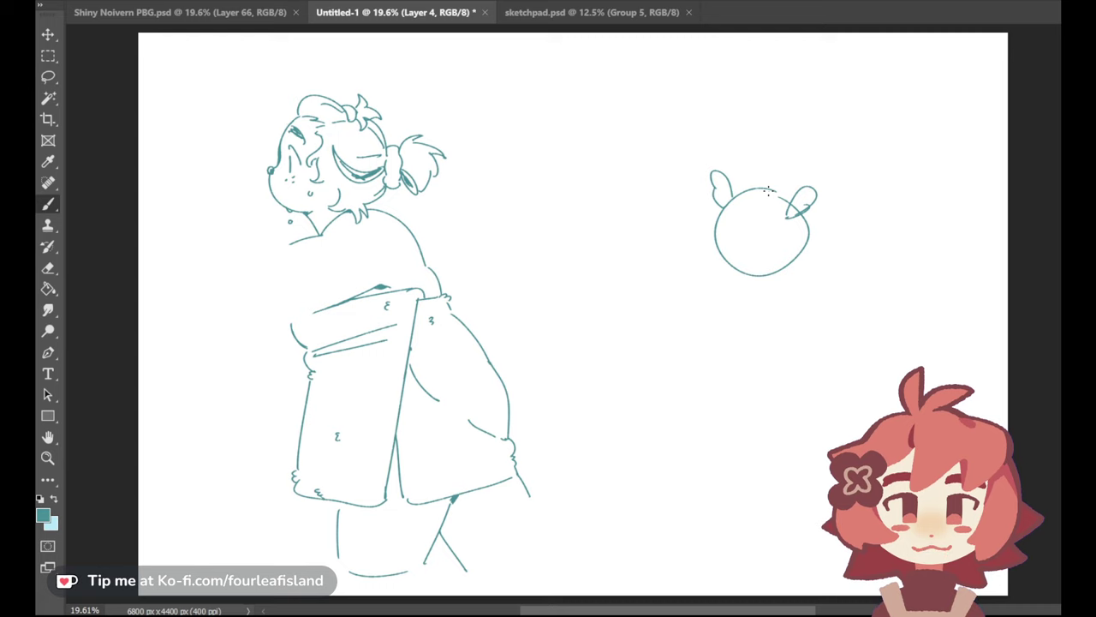
mouse_move(820, 262)
left_mouse_down()
mouse_move(700, 235)
mouse_move(722, 277)
mouse_move(786, 265)
mouse_move(800, 202)
mouse_move(772, 222)
left_mouse_up()
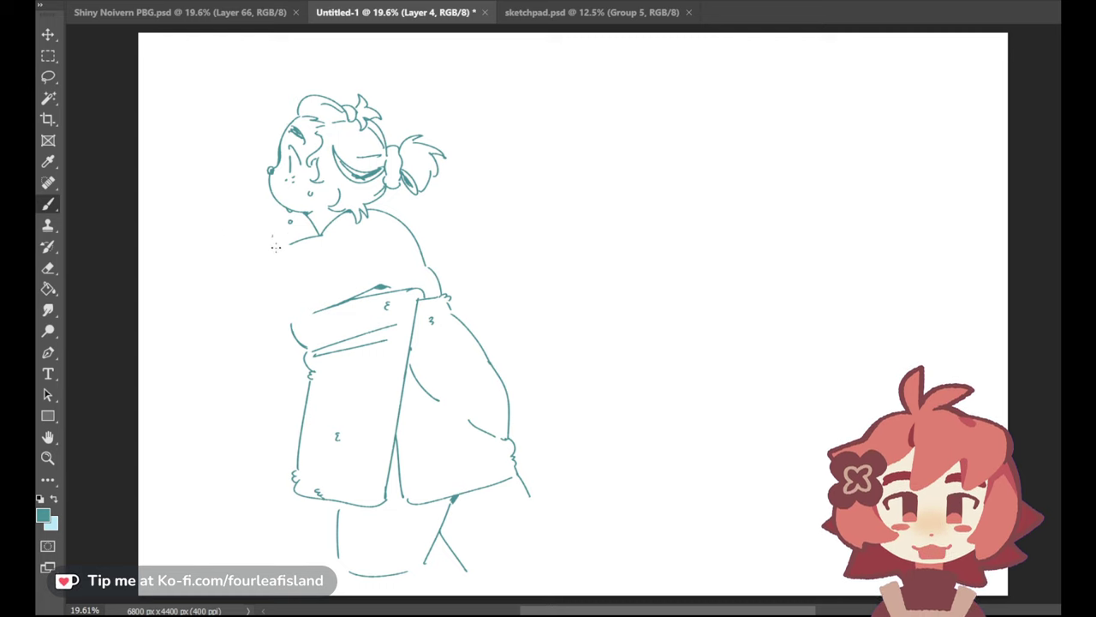
Sketch the inner edge of the raised forearm from below the chin to the front of the shoulder
mouse_move(272, 216)
left_mouse_down()
mouse_move(300, 275)
mouse_move(277, 229)
mouse_move(301, 264)
left_mouse_up()
key("ctrl+z")
key("ctrl+z")
Doodle a small round head with a straight hair strand on each side in the space beside the character
mouse_move(628, 158)
left_mouse_down()
mouse_move(650, 135)
mouse_move(609, 195)
left_mouse_up()
key("ctrl+z")
left_click_drag(665, 152, 675, 179)
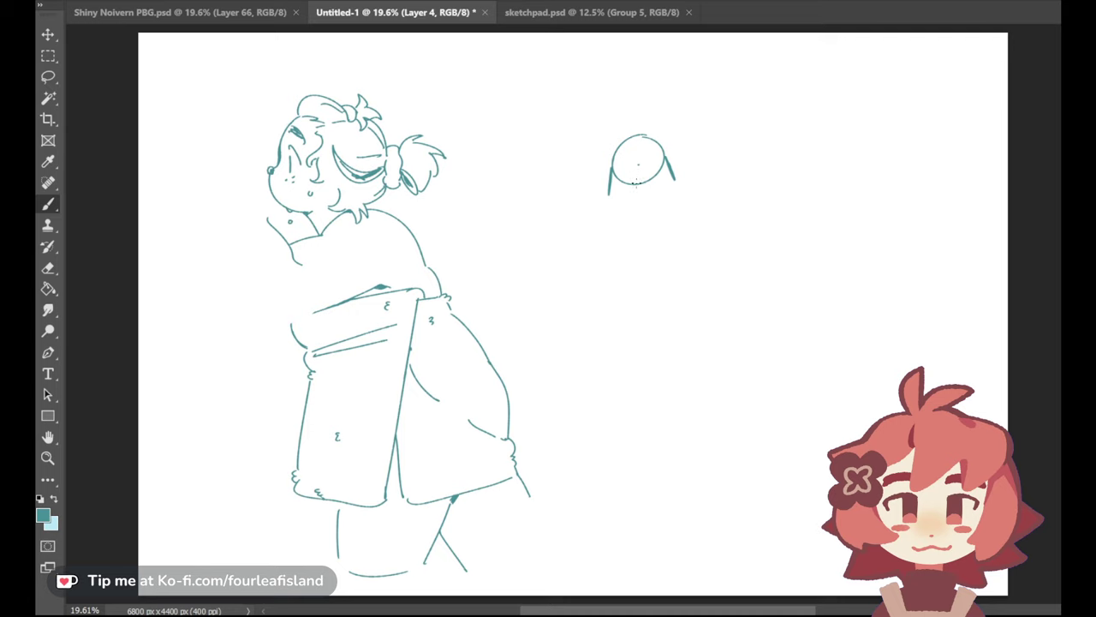
key("ctrl+z")
mouse_move(637, 184)
left_mouse_down()
mouse_move(645, 167)
mouse_move(634, 171)
mouse_move(647, 171)
mouse_move(634, 167)
left_mouse_up()
key("ctrl+z")
key("ctrl+z")
Add eyes, fringe, square mouth, freckles, and a pointed top shape to the round head, and label it TRANS/BI
left_click_drag(632, 154, 622, 168)
key("ctrl+z")
key("ctrl+z")
mouse_move(646, 178)
left_mouse_down()
mouse_move(648, 187)
mouse_move(630, 162)
mouse_move(618, 169)
mouse_move(658, 163)
mouse_move(633, 150)
left_mouse_up()
key("ctrl+z")
key("ctrl+z")
key("ctrl+z")
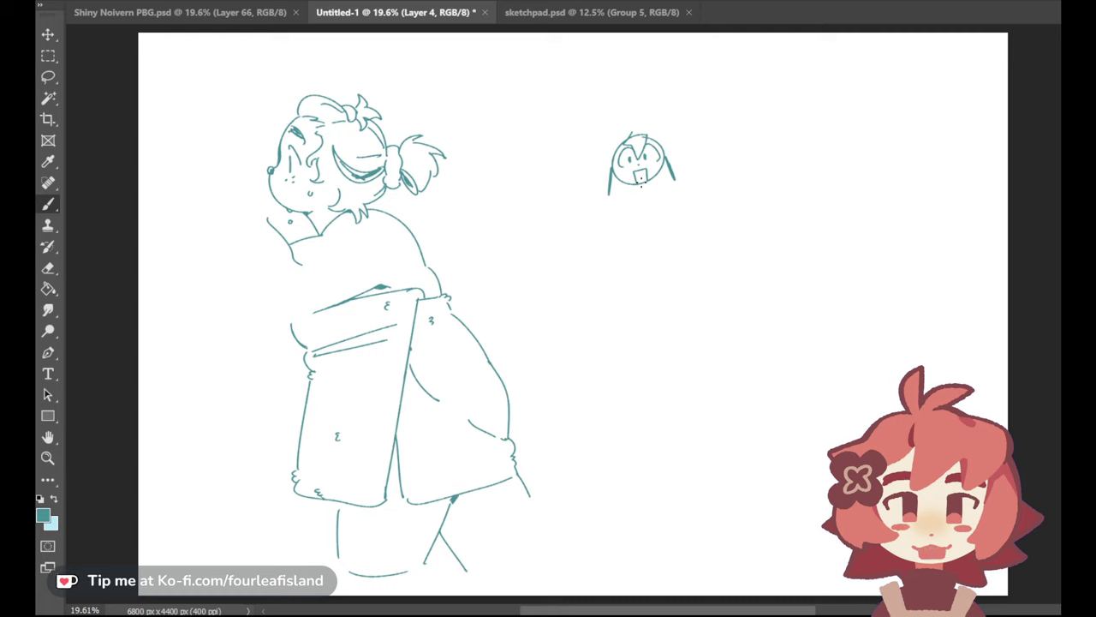
key("ctrl+z")
mouse_move(634, 133)
left_mouse_down()
mouse_move(642, 154)
mouse_move(649, 136)
left_mouse_up()
key("ctrl+z")
key("ctrl+z")
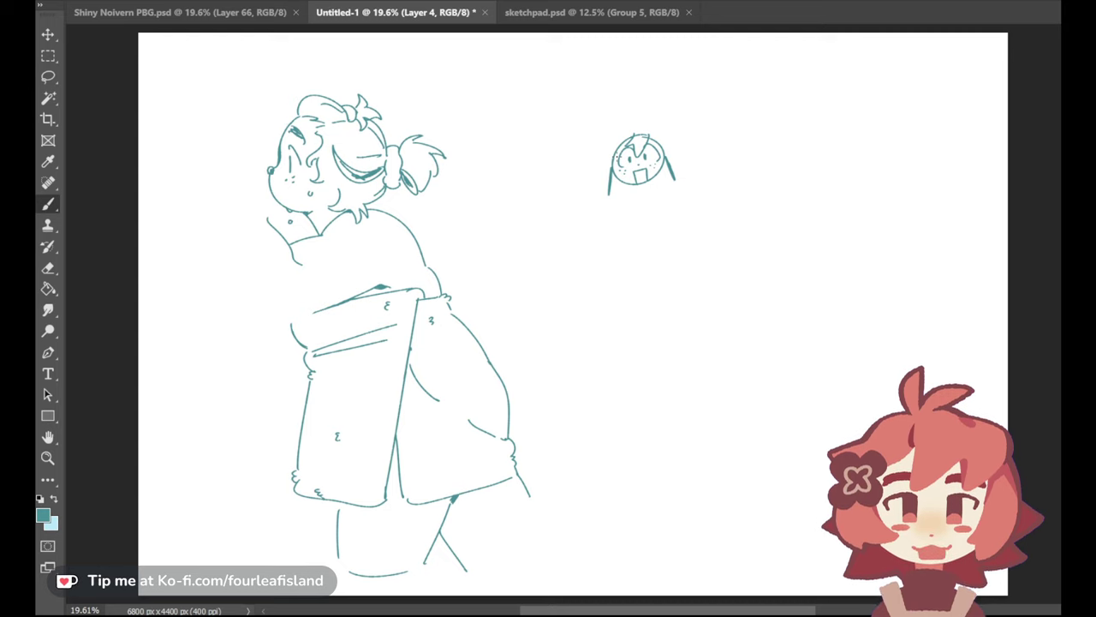
left_click_drag(608, 137, 634, 134)
mouse_move(613, 219)
left_mouse_down()
mouse_move(646, 201)
mouse_move(671, 217)
left_mouse_up()
mouse_move(672, 197)
left_mouse_down()
mouse_move(674, 216)
mouse_move(661, 217)
mouse_move(685, 209)
left_mouse_up()
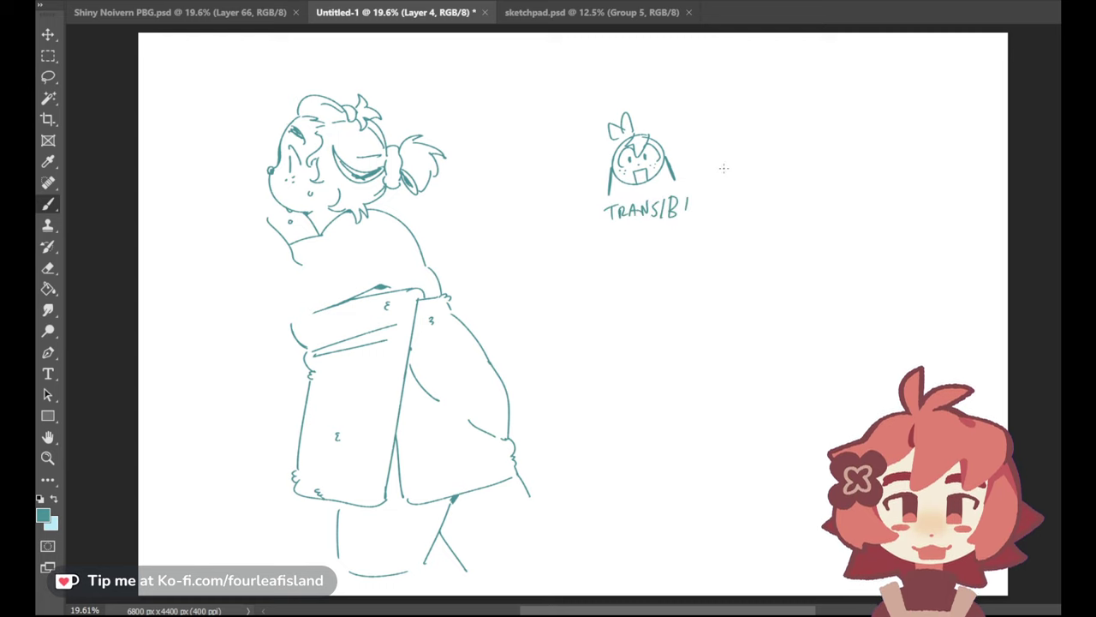
Doodle a cat face with pointed ears beside the round head and label it NB
mouse_move(734, 146)
left_mouse_down()
mouse_move(709, 157)
mouse_move(755, 181)
mouse_move(719, 123)
mouse_move(752, 175)
mouse_move(703, 152)
mouse_move(750, 176)
mouse_move(750, 159)
left_mouse_up()
key("ctrl+z")
key("ctrl+z")
mouse_move(724, 152)
left_mouse_down()
mouse_move(718, 165)
mouse_move(732, 160)
mouse_move(711, 166)
mouse_move(742, 171)
left_mouse_up()
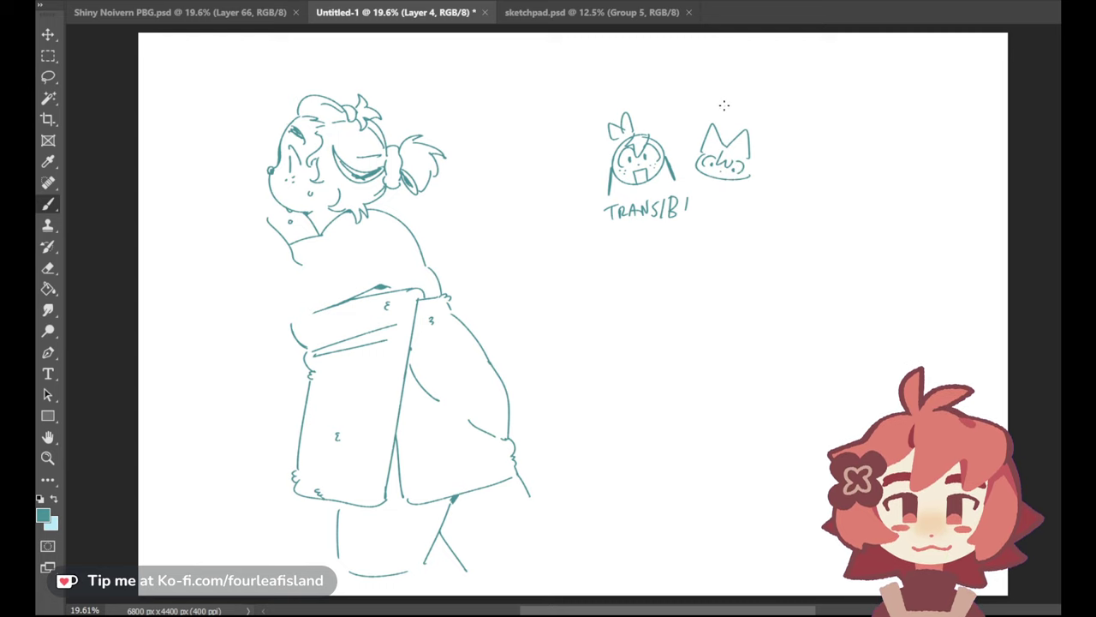
left_click_drag(697, 113, 697, 97)
mouse_move(697, 98)
left_mouse_down()
mouse_move(707, 112)
mouse_move(708, 97)
left_mouse_up()
left_click_drag(717, 97, 720, 103)
Doodle an open-mouthed wolf head beside the cat face and label it BI/ACE
mouse_move(783, 148)
left_mouse_down()
mouse_move(817, 148)
mouse_move(803, 188)
mouse_move(820, 169)
mouse_move(819, 142)
mouse_move(823, 161)
mouse_move(834, 161)
mouse_move(825, 158)
mouse_move(847, 140)
mouse_move(853, 159)
mouse_move(788, 160)
mouse_move(799, 172)
mouse_move(823, 143)
mouse_move(794, 138)
mouse_move(825, 147)
mouse_move(817, 154)
mouse_move(850, 194)
left_mouse_up()
key("ctrl+z")
key("ctrl+z")
key("ctrl+z")
mouse_move(780, 199)
left_mouse_down()
mouse_move(781, 213)
mouse_move(824, 213)
left_mouse_up()
left_click_drag(829, 208, 839, 211)
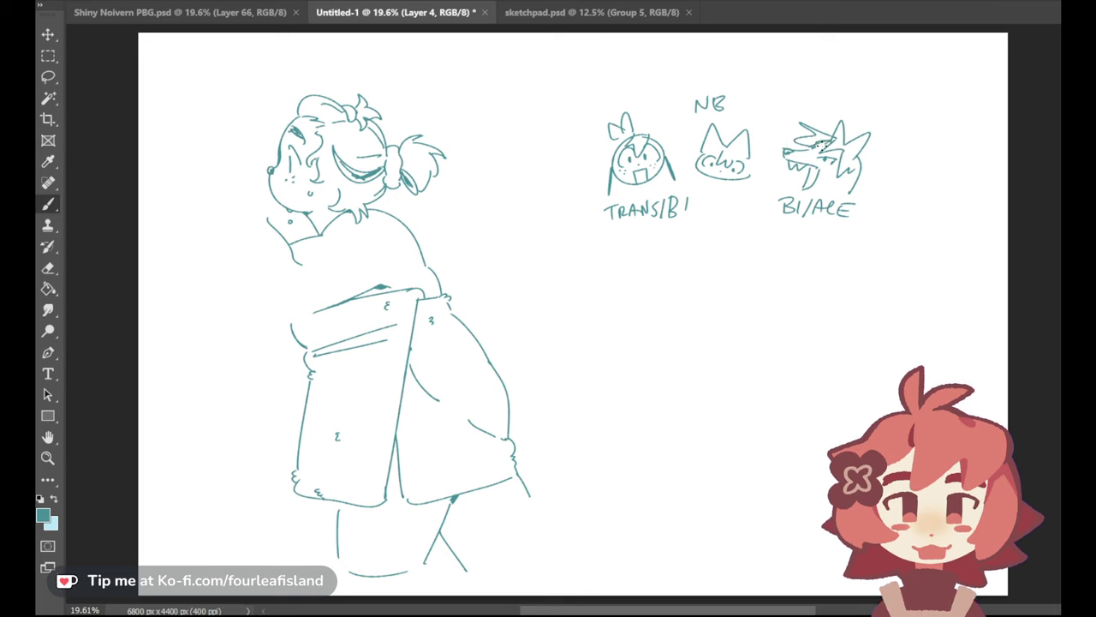
left_click_drag(822, 137, 830, 142)
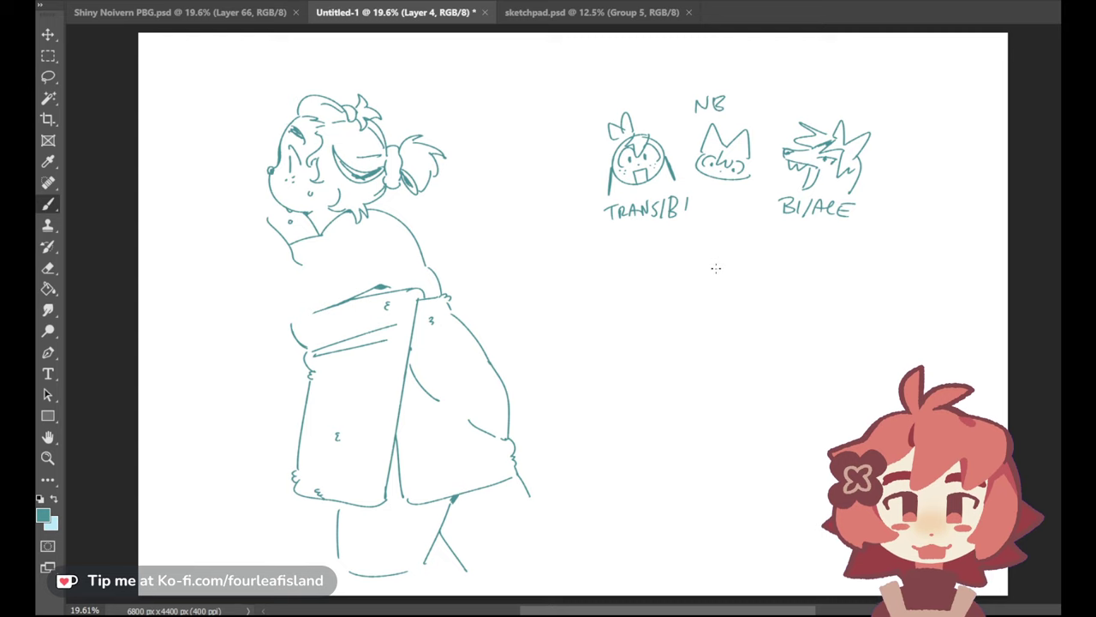
Doodle a head with a drooping side shape below the first head and label it TRANS/LESBIAN
left_click_drag(674, 263, 641, 288)
key("ctrl+z")
mouse_move(687, 249)
left_mouse_down()
mouse_move(656, 262)
mouse_move(662, 273)
mouse_move(639, 257)
mouse_move(632, 269)
mouse_move(660, 284)
mouse_move(684, 220)
mouse_move(695, 253)
mouse_move(687, 248)
mouse_move(688, 270)
mouse_move(657, 275)
left_mouse_up()
key("ctrl+z")
key("ctrl+z")
key("ctrl+z")
key("ctrl+z")
key("ctrl+z")
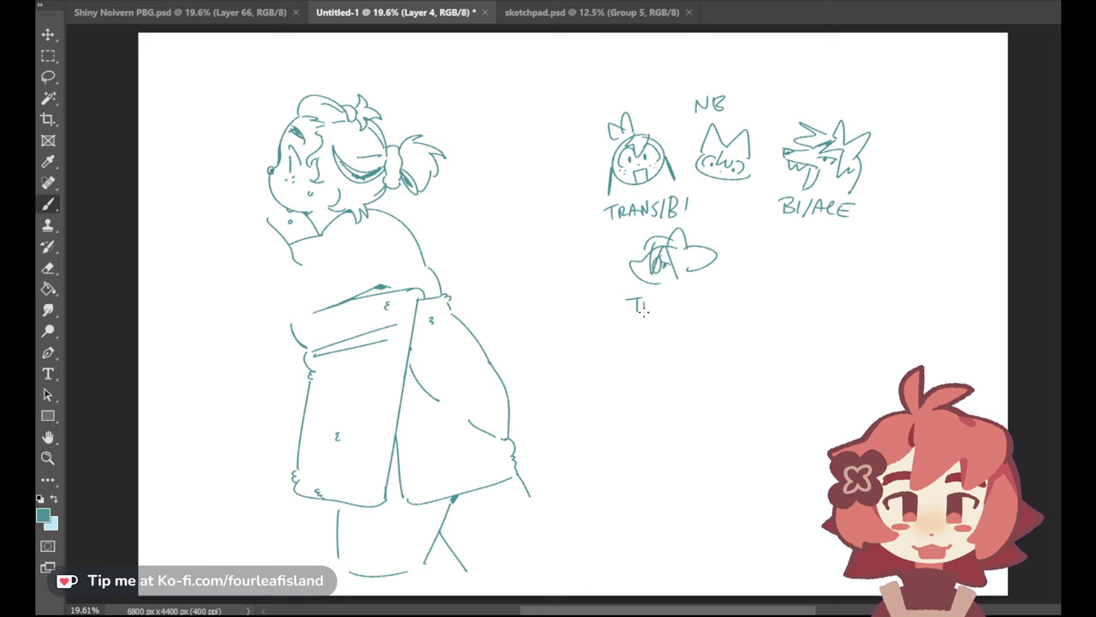
left_click_drag(675, 310, 689, 297)
mouse_move(698, 297)
left_mouse_down()
mouse_move(690, 312)
mouse_move(716, 306)
left_mouse_up()
mouse_move(725, 291)
left_mouse_down()
mouse_move(720, 305)
mouse_move(728, 293)
mouse_move(742, 301)
left_mouse_up()
mouse_move(747, 289)
left_mouse_down()
mouse_move(748, 300)
mouse_move(776, 288)
left_mouse_up()
Doodle a long-eared rabbit head below the wolf, label it TRANS/GAY, and erase all the labelled head doodles
mouse_move(843, 272)
left_mouse_down()
mouse_move(843, 305)
mouse_move(848, 272)
left_mouse_up()
mouse_move(829, 263)
left_mouse_down()
mouse_move(829, 253)
mouse_move(848, 267)
left_mouse_up()
mouse_move(855, 261)
left_mouse_down()
mouse_move(866, 247)
mouse_move(853, 274)
mouse_move(813, 284)
mouse_move(846, 291)
mouse_move(815, 283)
left_mouse_up()
left_click(820, 276)
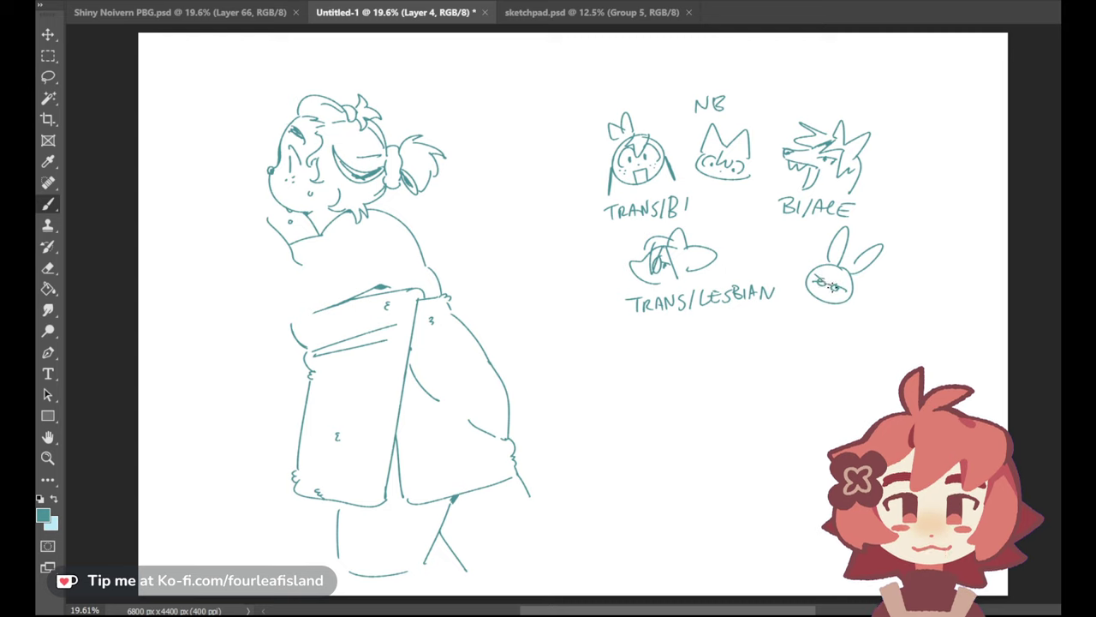
mouse_move(829, 267)
left_mouse_down()
mouse_move(850, 289)
mouse_move(837, 276)
mouse_move(877, 287)
left_mouse_up()
key("ctrl+z")
mouse_move(871, 287)
left_mouse_down()
mouse_move(871, 298)
mouse_move(899, 298)
left_mouse_up()
mouse_move(903, 298)
left_mouse_down()
mouse_move(913, 285)
mouse_move(882, 318)
left_mouse_up()
left_click_drag(886, 322, 894, 316)
left_click_drag(899, 306, 905, 314)
left_click_drag(911, 307, 905, 324)
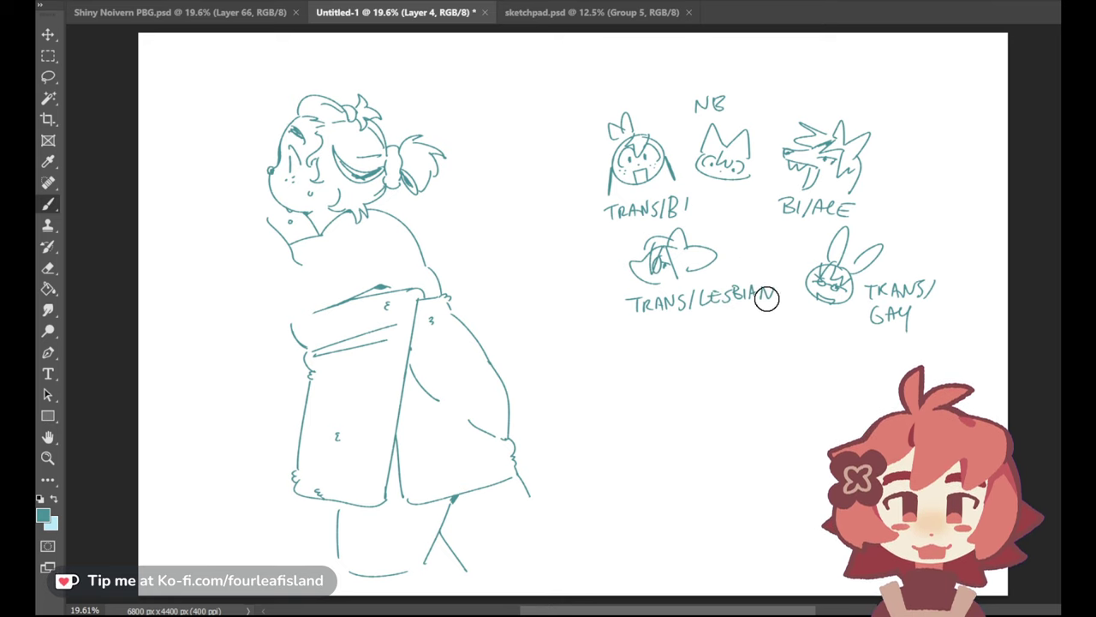
mouse_move(651, 124)
left_mouse_down()
mouse_move(617, 195)
mouse_move(614, 301)
mouse_move(668, 322)
mouse_move(628, 218)
mouse_move(627, 128)
mouse_move(632, 144)
mouse_move(656, 147)
mouse_move(671, 274)
mouse_move(741, 316)
mouse_move(835, 305)
mouse_move(782, 290)
mouse_move(720, 85)
mouse_move(708, 115)
mouse_move(691, 91)
mouse_move(745, 178)
mouse_move(784, 182)
mouse_move(803, 166)
mouse_move(789, 214)
mouse_move(784, 172)
mouse_move(802, 120)
mouse_move(852, 127)
mouse_move(937, 299)
left_mouse_up()
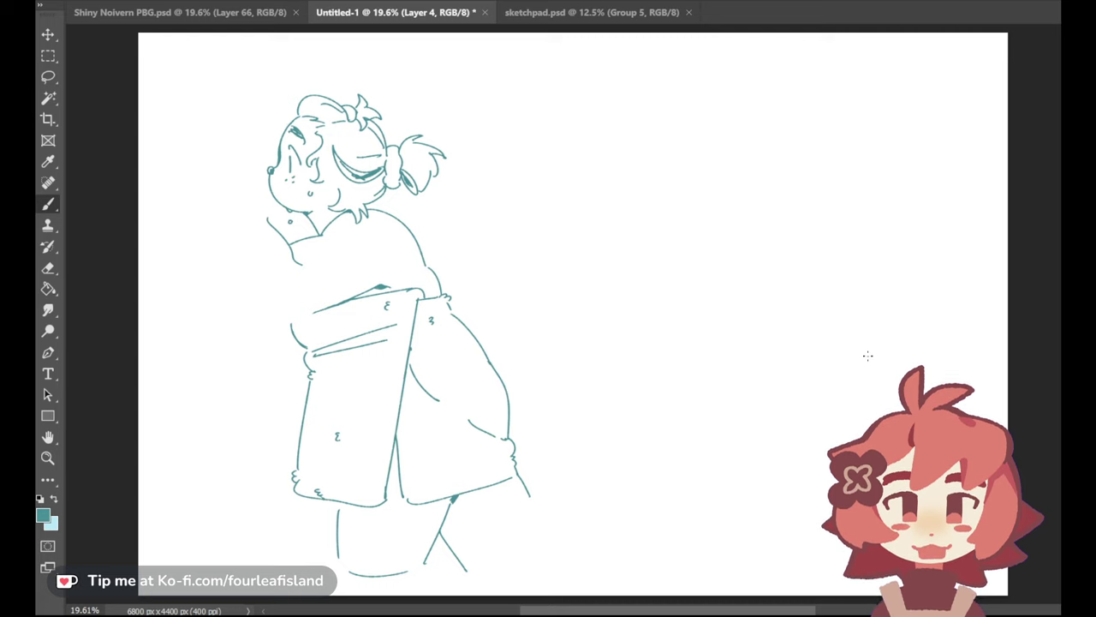
Sketch the outer edge of the raised forearm down around the elbow and join it to the waistline
key("ctrl+z")
left_click_drag(239, 227, 276, 317)
key("ctrl+z")
mouse_move(238, 227)
left_mouse_down()
mouse_move(277, 318)
mouse_move(302, 328)
mouse_move(311, 315)
left_mouse_up()
key("ctrl+z")
key("ctrl+z")
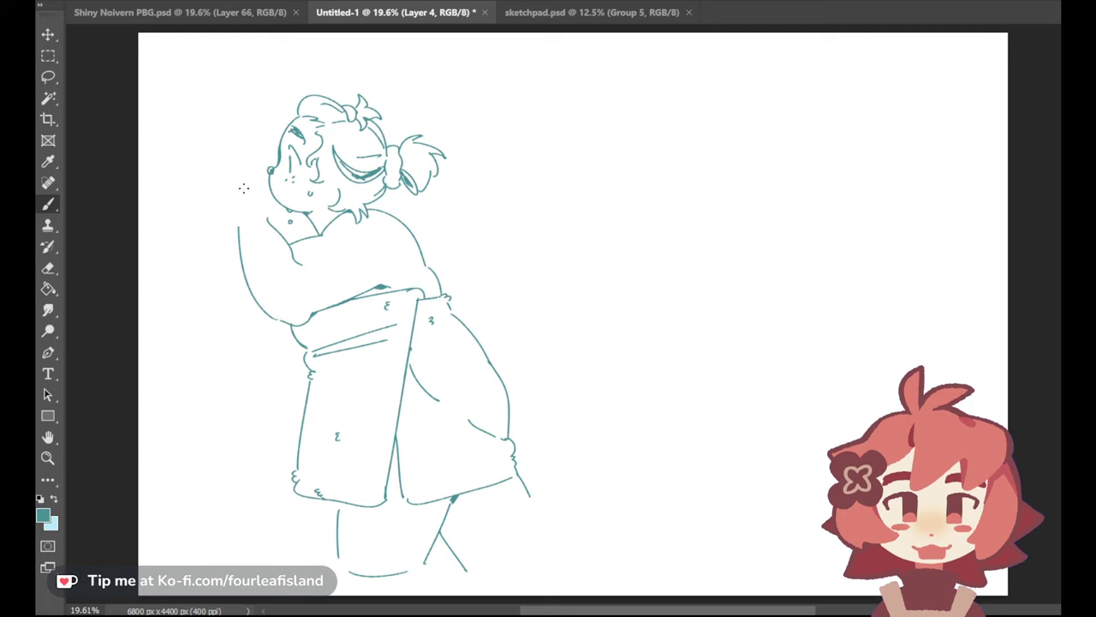
Sketch the spread, rounded fingers of the raised hand in front of the face
left_click_drag(224, 200, 240, 229)
left_click_drag(236, 164, 260, 185)
key("ctrl+z")
mouse_move(240, 187)
left_mouse_down()
mouse_move(237, 163)
mouse_move(257, 183)
mouse_move(244, 162)
mouse_move(258, 186)
mouse_move(223, 189)
mouse_move(228, 174)
mouse_move(217, 204)
left_mouse_up()
key("ctrl+z")
key("ctrl+z")
key("ctrl+z")
key("ctrl+z")
key("ctrl+z")
key("ctrl+z")
key("ctrl+z")
Sketch the raised hand's thumb bent toward the chin
mouse_move(288, 192)
left_mouse_down()
mouse_move(272, 221)
mouse_move(220, 219)
left_mouse_up()
key("ctrl+z")
key("ctrl+z")
key("ctrl+z")
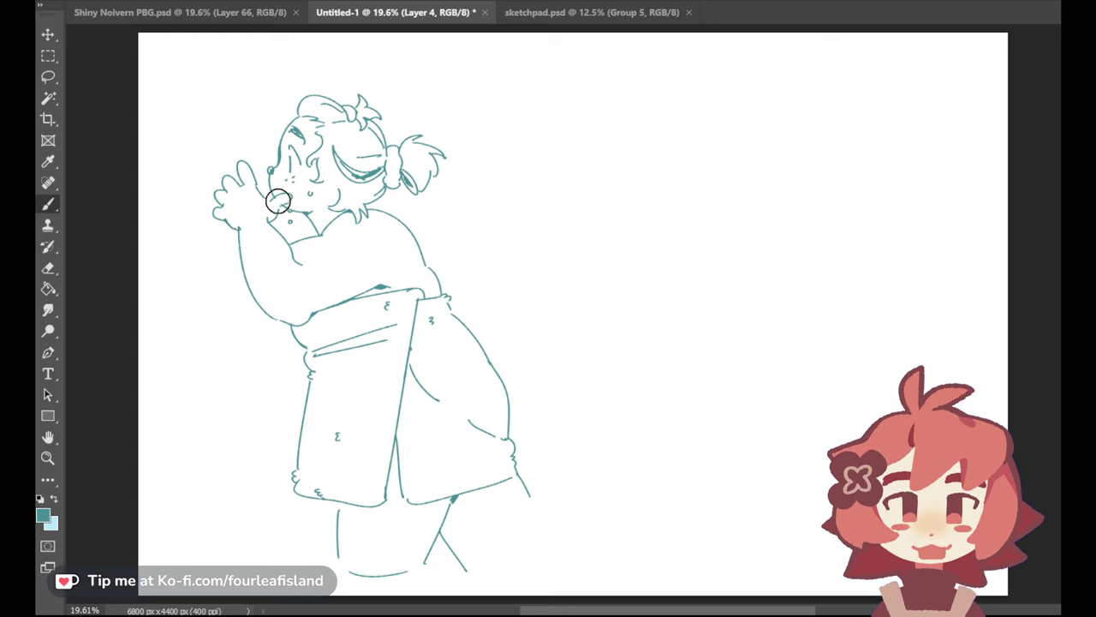
Doodle a chicken bust with a comb and an oval smiling face beside the character
mouse_move(639, 216)
left_mouse_down()
mouse_move(632, 259)
mouse_move(712, 274)
mouse_move(702, 214)
mouse_move(644, 195)
mouse_move(685, 160)
mouse_move(659, 156)
mouse_move(628, 204)
left_mouse_up()
key("ctrl+z")
left_click(684, 203)
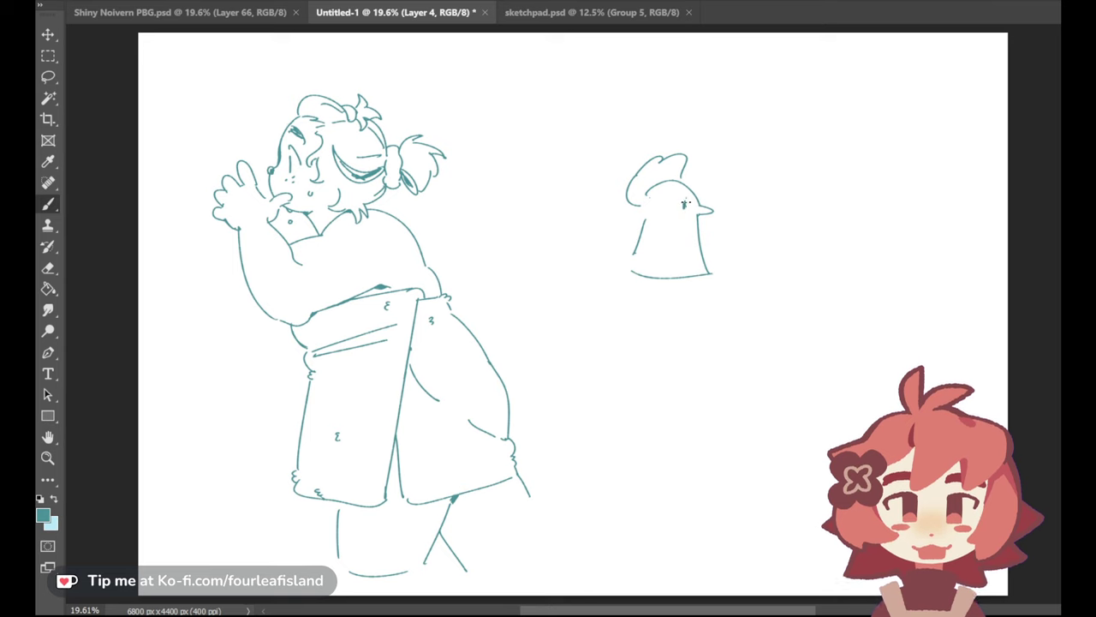
left_click_drag(823, 177, 808, 176)
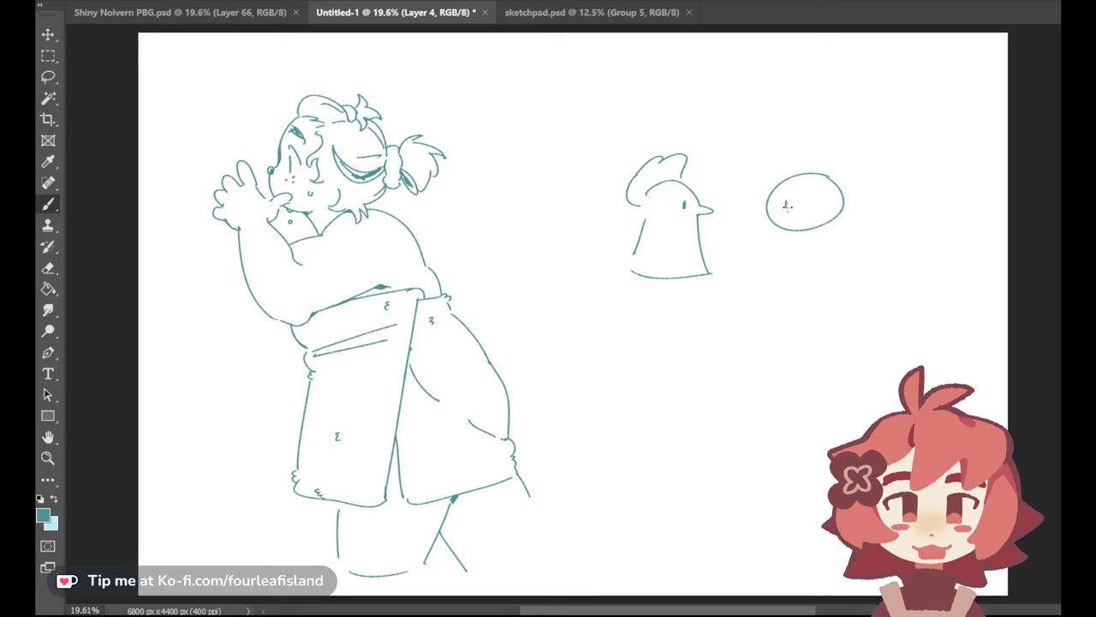
left_click_drag(768, 214, 796, 218)
Doodle a round-backed head with a dark round nose and a flat-lidded eye below the oval face
mouse_move(815, 323)
left_mouse_down()
mouse_move(776, 376)
mouse_move(796, 326)
mouse_move(792, 343)
left_mouse_up()
key("ctrl+z")
left_click_drag(789, 347, 839, 370)
key("ctrl+z")
mouse_move(791, 344)
left_mouse_down()
mouse_move(777, 364)
mouse_move(833, 374)
left_mouse_up()
left_click_drag(829, 307, 857, 327)
left_click_drag(783, 358, 814, 344)
Doodle a chicken with a comb, wings, and a curling tail near the canvas bottom, and erase all the animal doodles
mouse_move(679, 467)
left_mouse_down()
mouse_move(664, 492)
mouse_move(710, 497)
left_mouse_up()
mouse_move(675, 466)
left_mouse_down()
mouse_move(709, 460)
mouse_move(677, 472)
mouse_move(685, 540)
left_mouse_up()
key("ctrl+z")
left_click_drag(711, 495, 718, 542)
mouse_move(664, 490)
left_mouse_down()
mouse_move(636, 538)
mouse_move(622, 505)
mouse_move(659, 538)
mouse_move(658, 517)
left_mouse_up()
mouse_move(718, 493)
left_mouse_down()
mouse_move(730, 505)
mouse_move(722, 524)
left_mouse_up()
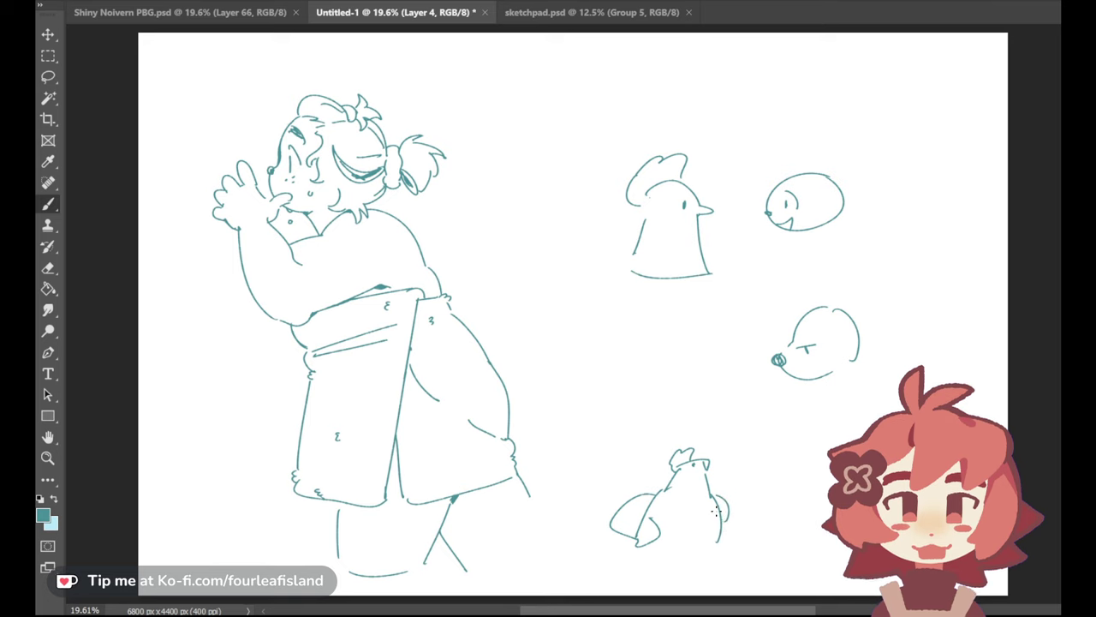
left_click_drag(586, 490, 634, 541)
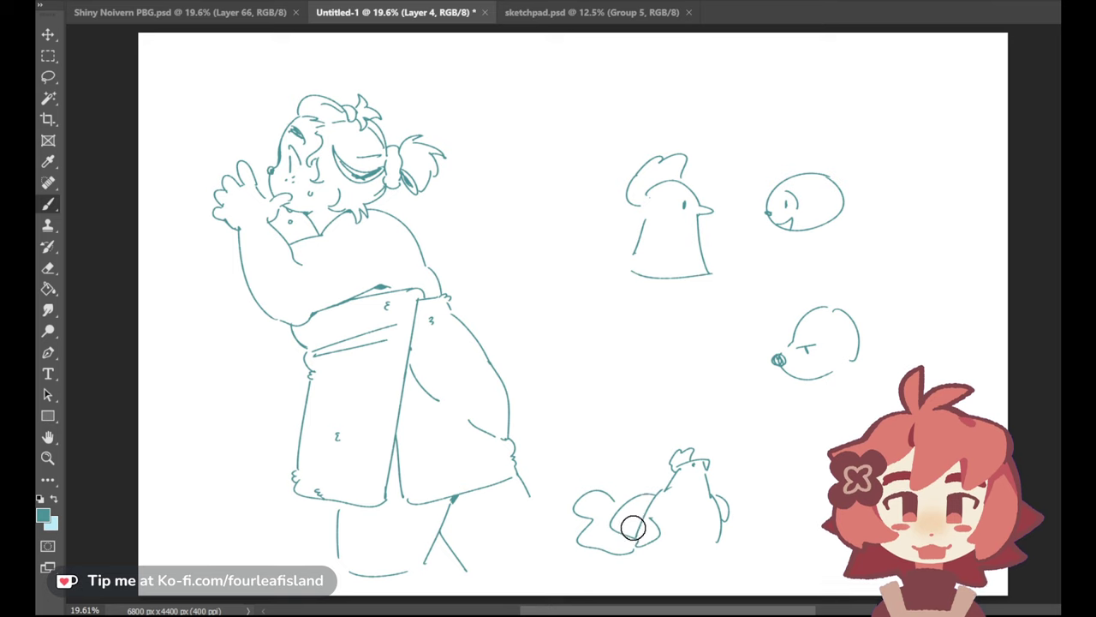
mouse_move(635, 536)
left_mouse_down()
mouse_move(585, 539)
mouse_move(596, 522)
mouse_move(660, 514)
mouse_move(691, 490)
mouse_move(724, 512)
mouse_move(714, 464)
mouse_move(746, 377)
mouse_move(815, 316)
mouse_move(795, 321)
mouse_move(816, 357)
mouse_move(860, 347)
mouse_move(796, 260)
mouse_move(810, 194)
mouse_move(803, 171)
mouse_move(758, 262)
mouse_move(671, 223)
mouse_move(685, 153)
mouse_move(698, 219)
mouse_move(657, 286)
mouse_move(643, 198)
mouse_move(648, 257)
left_mouse_up()
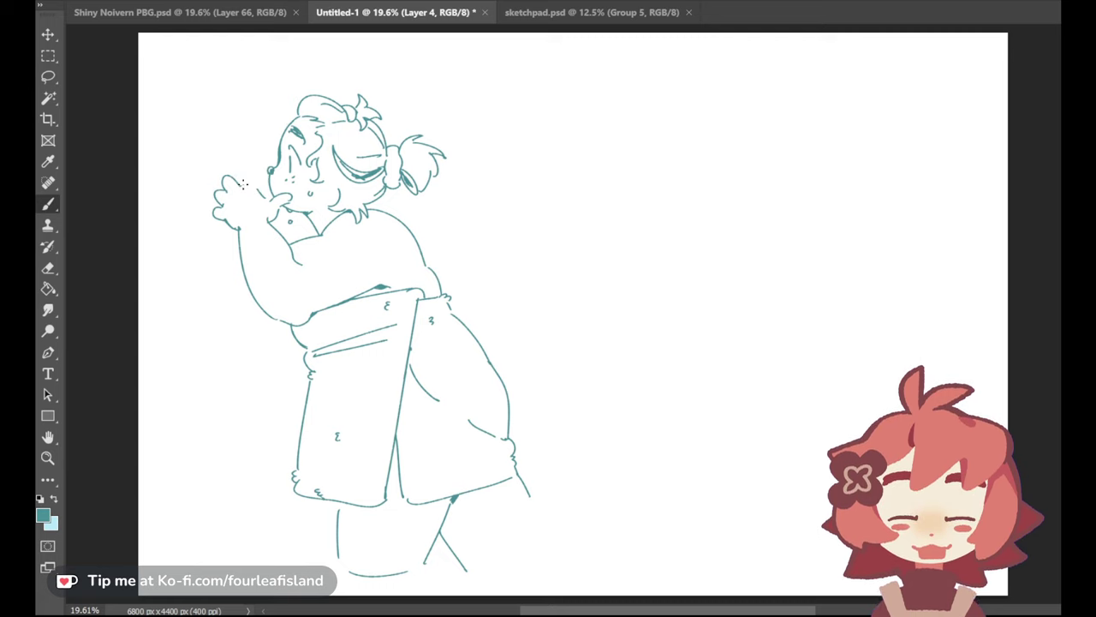
Redraw the index finger of the raised hand in front of the nose
left_click_drag(234, 163, 248, 161)
key("ctrl+z")
key("ctrl+z")
left_click_drag(247, 163, 251, 178)
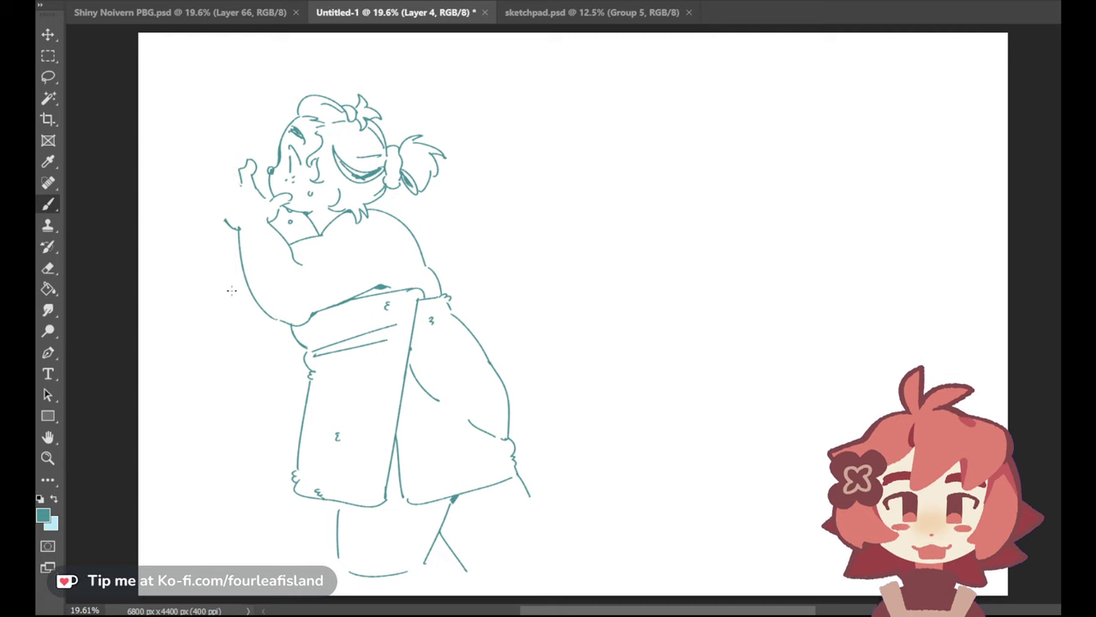
Try new shapes for the raised index finger and the finger side of the hand
left_click_drag(248, 163, 261, 200)
key("ctrl+z")
mouse_move(244, 175)
left_mouse_down()
mouse_move(255, 187)
mouse_move(261, 165)
mouse_move(223, 206)
left_mouse_up()
key("ctrl+z")
key("ctrl+z")
key("ctrl+z")
key("ctrl+z")
key("ctrl+z")
Redraw the back edge of the raised hand as a slanted line extending up from the wrist
left_click_drag(226, 215, 237, 224)
mouse_move(257, 185)
left_mouse_down()
mouse_move(238, 215)
mouse_move(229, 189)
mouse_move(237, 231)
left_mouse_up()
key("ctrl+z")
key("ctrl+z")
Redraw the index finger with a rounded tip, running its inner side down to the thumb
left_click_drag(243, 167, 267, 196)
key("ctrl+z")
key("ctrl+z")
key("ctrl+z")
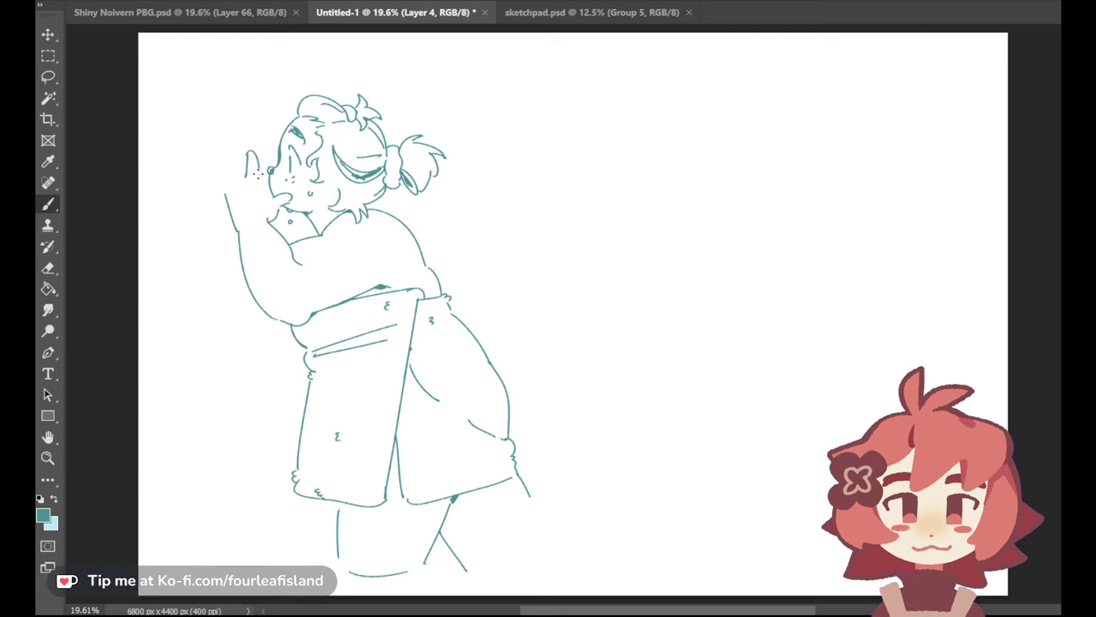
key("ctrl+z")
left_click_drag(248, 176, 267, 198)
key("ctrl+z")
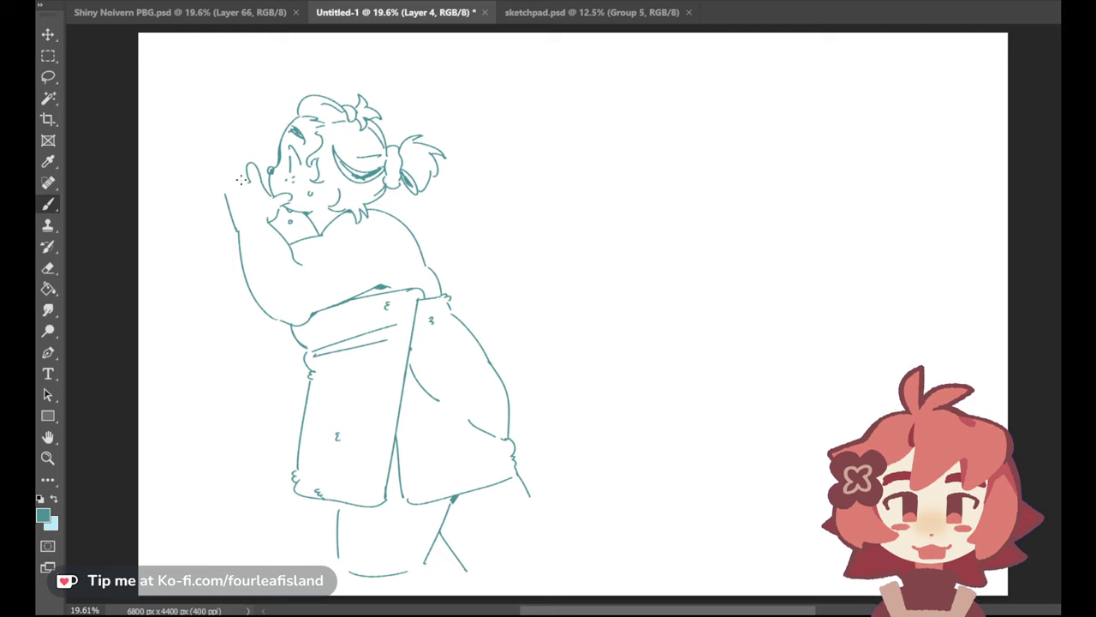
Draw the remaining rounded fingers of the ponytailed character's raised hand beside the index finger
mouse_move(230, 167)
left_mouse_down()
mouse_move(248, 183)
mouse_move(226, 196)
mouse_move(221, 219)
left_mouse_up()
key("ctrl+z")
key("ctrl+z")
Sketch a wide round cat head with two tall ears in the empty area beside the ponytailed character
mouse_move(615, 124)
left_mouse_down()
mouse_move(581, 131)
mouse_move(605, 104)
mouse_move(601, 113)
mouse_move(667, 134)
mouse_move(650, 101)
mouse_move(651, 126)
left_mouse_up()
key("ctrl+z")
key("ctrl+z")
key("ctrl+z")
key("ctrl+z")
Draw the cat's nose, rounded muzzle and two large half-lidded eyes
left_click_drag(604, 175, 644, 174)
key("ctrl+z")
mouse_move(611, 139)
left_mouse_down()
mouse_move(603, 177)
mouse_move(613, 140)
mouse_move(610, 159)
mouse_move(662, 154)
mouse_move(649, 137)
mouse_move(665, 160)
left_mouse_up()
key("ctrl+z")
key("ctrl+z")
key("ctrl+z")
key("ctrl+z")
key("ctrl+z")
Add stripes across the base of one ear and along the cheek, and draw the cat's short neck
left_click_drag(549, 154, 603, 117)
key("ctrl+z")
mouse_move(565, 154)
left_mouse_down()
mouse_move(590, 128)
mouse_move(568, 149)
mouse_move(613, 111)
left_mouse_up()
key("ctrl+z")
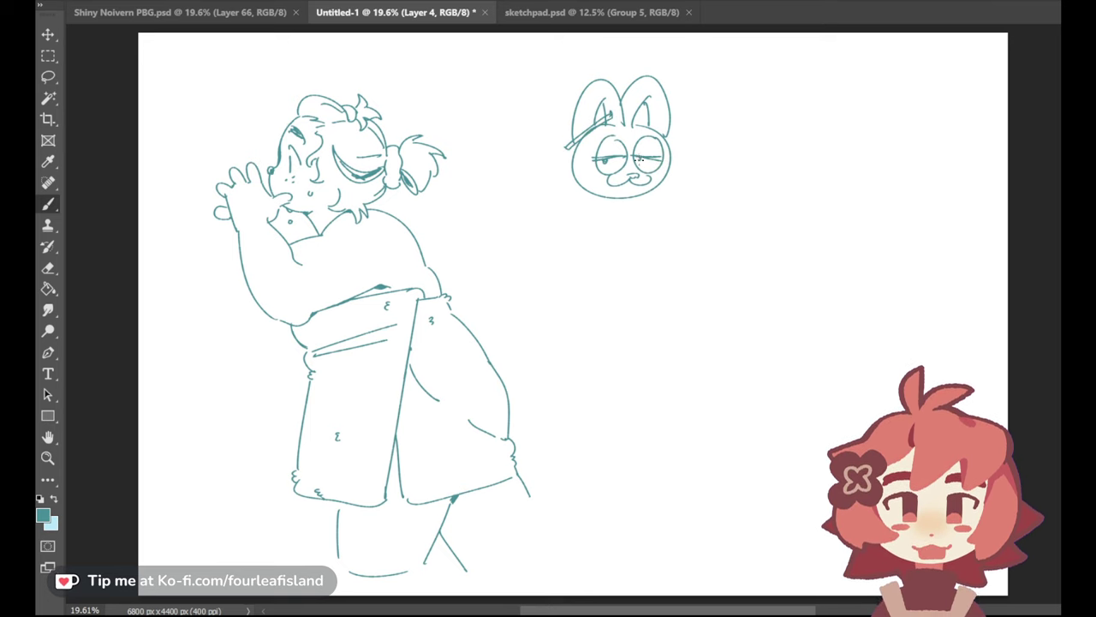
mouse_move(577, 163)
left_mouse_down()
mouse_move(572, 174)
mouse_move(588, 180)
left_mouse_up()
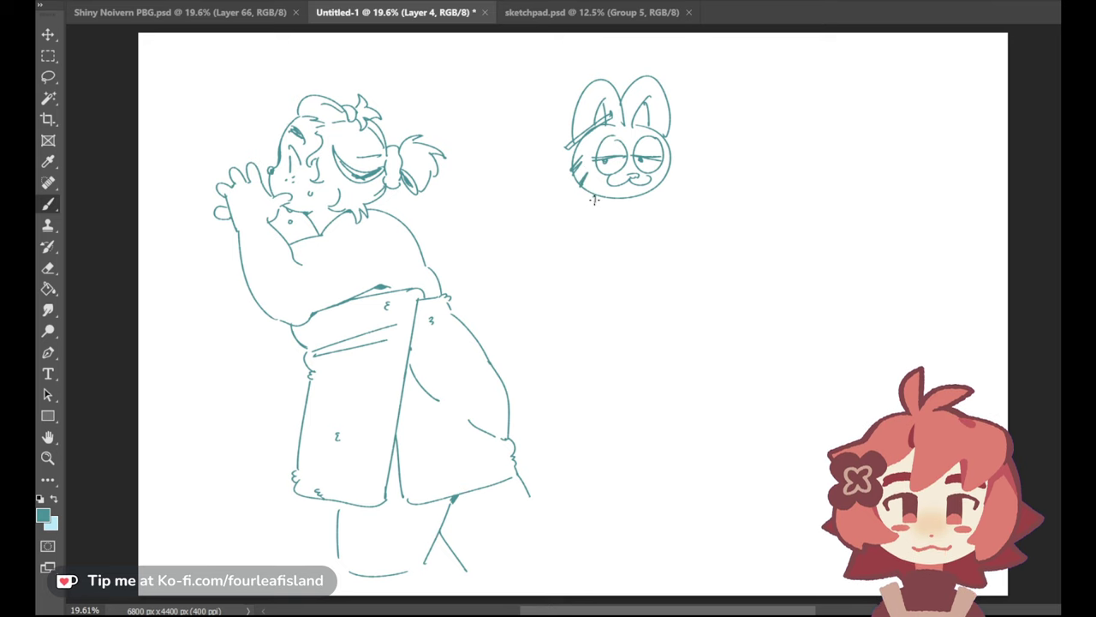
left_click_drag(587, 199, 647, 209)
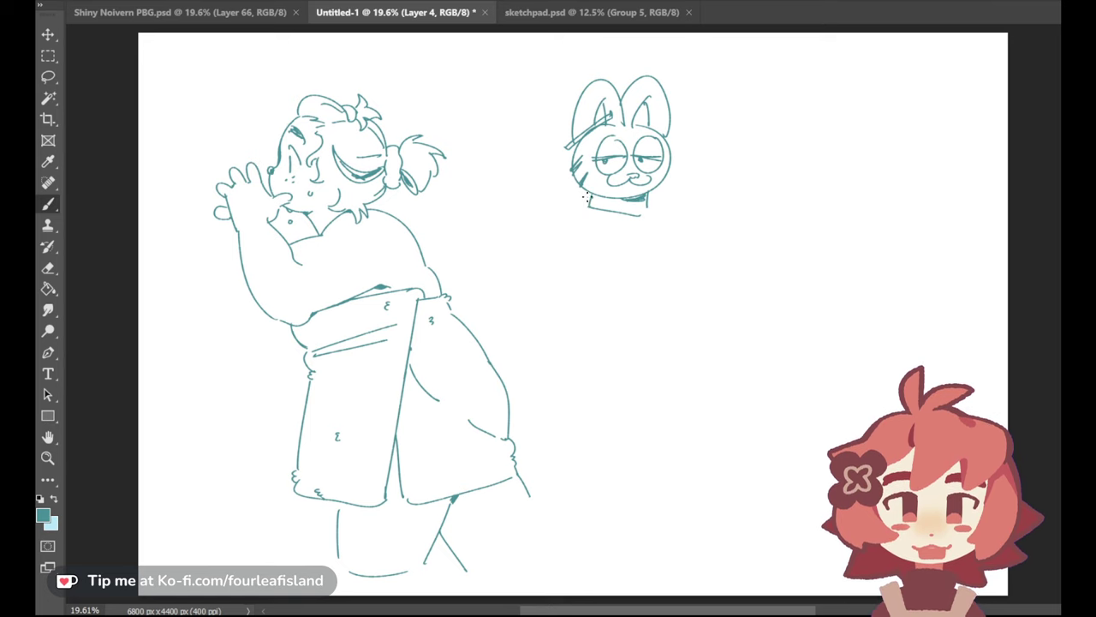
key("ctrl+z")
Try a pointed collar and a shoulder line below the cat's neck
mouse_move(575, 218)
left_mouse_down()
mouse_move(610, 237)
mouse_move(627, 217)
left_mouse_up()
mouse_move(640, 215)
left_mouse_down()
mouse_move(651, 202)
mouse_move(663, 220)
left_mouse_up()
key("ctrl+z")
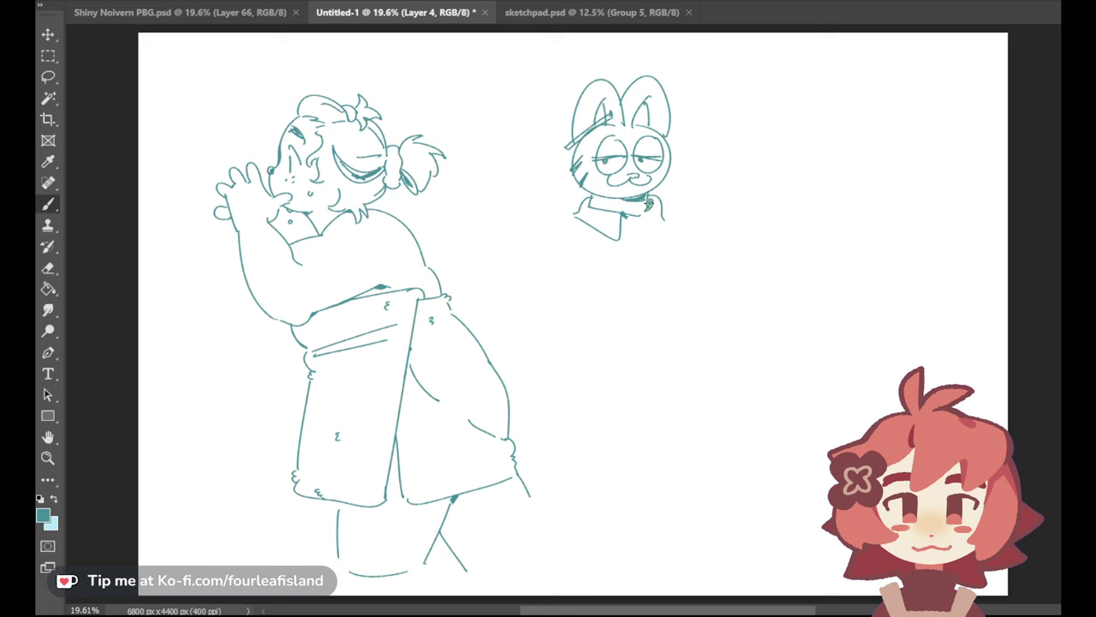
left_click_drag(575, 215, 527, 273)
key("ctrl+z")
key("ctrl+z")
key("ctrl+z")
key("ctrl+z")
key("ctrl+z")
key("ctrl+z")
key("ctrl+z")
key("ctrl+z")
key("ctrl+z")
key("ctrl+z")
key("ctrl+shift+z")
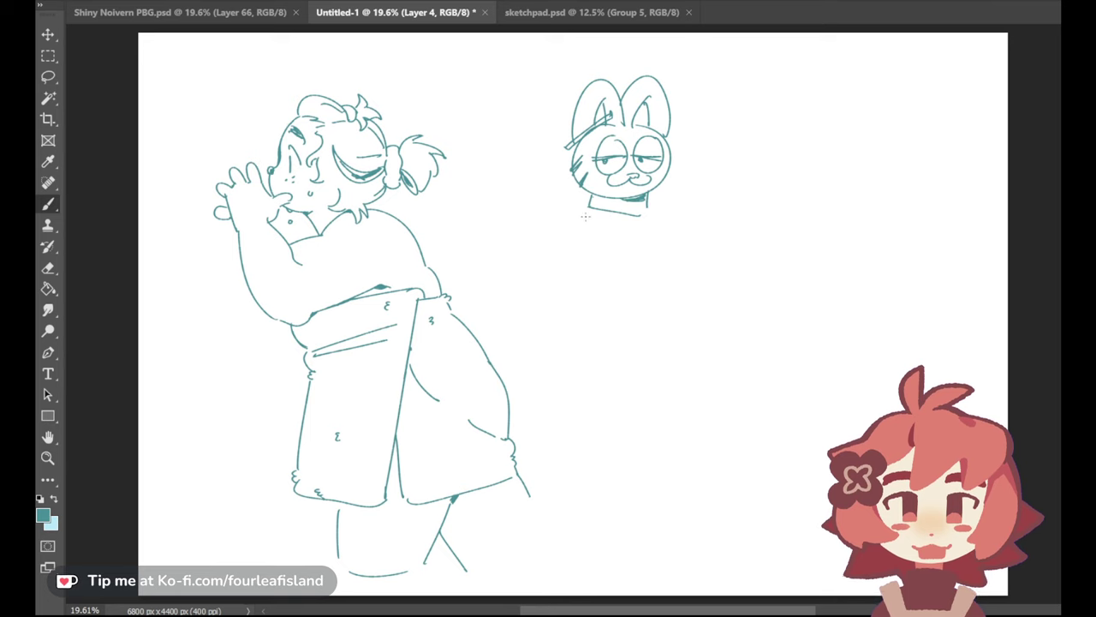
Draw a double-lined round shirt neckline under the cat's neck and a sloping shoulder on the striped-cheek side
left_click_drag(581, 212, 672, 210)
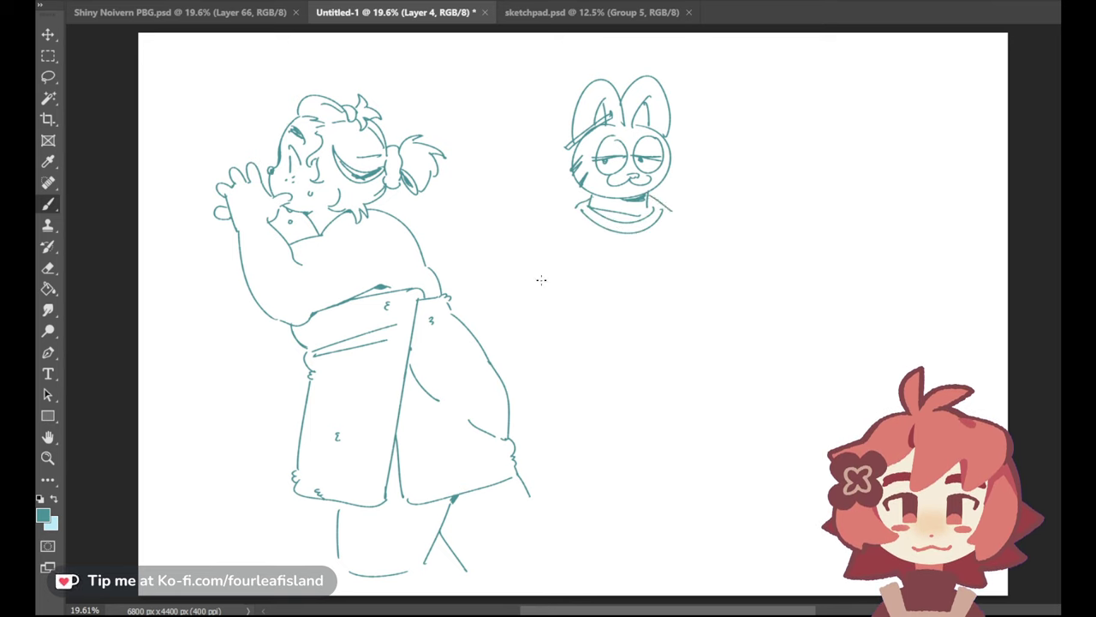
mouse_move(519, 282)
left_mouse_down()
mouse_move(580, 202)
mouse_move(523, 266)
left_mouse_up()
key("ctrl+z")
key("ctrl+z")
mouse_move(580, 201)
left_mouse_down()
mouse_move(519, 279)
mouse_move(577, 281)
mouse_move(525, 284)
mouse_move(581, 205)
left_mouse_up()
key("ctrl+z")
key("ctrl+z")
key("ctrl+z")
key("ctrl+z")
Try a short sleeve for the arm on the striped-cheek side, with a curved armhole and a flat hem
left_click_drag(533, 247, 591, 264)
key("ctrl+z")
key("ctrl+z")
mouse_move(524, 305)
left_mouse_down()
mouse_move(597, 301)
mouse_move(599, 288)
left_mouse_up()
left_click_drag(591, 265, 599, 288)
key("ctrl+z")
key("ctrl+z")
left_click_drag(524, 302, 587, 298)
left_click_drag(589, 258, 595, 297)
key("ctrl+z")
Outline the cat's opposite shoulder and upper arm with two sloping lines and a darkened underarm stroke
left_click_drag(675, 222, 722, 317)
key("ctrl+z")
left_click_drag(673, 213, 704, 263)
key("ctrl+z")
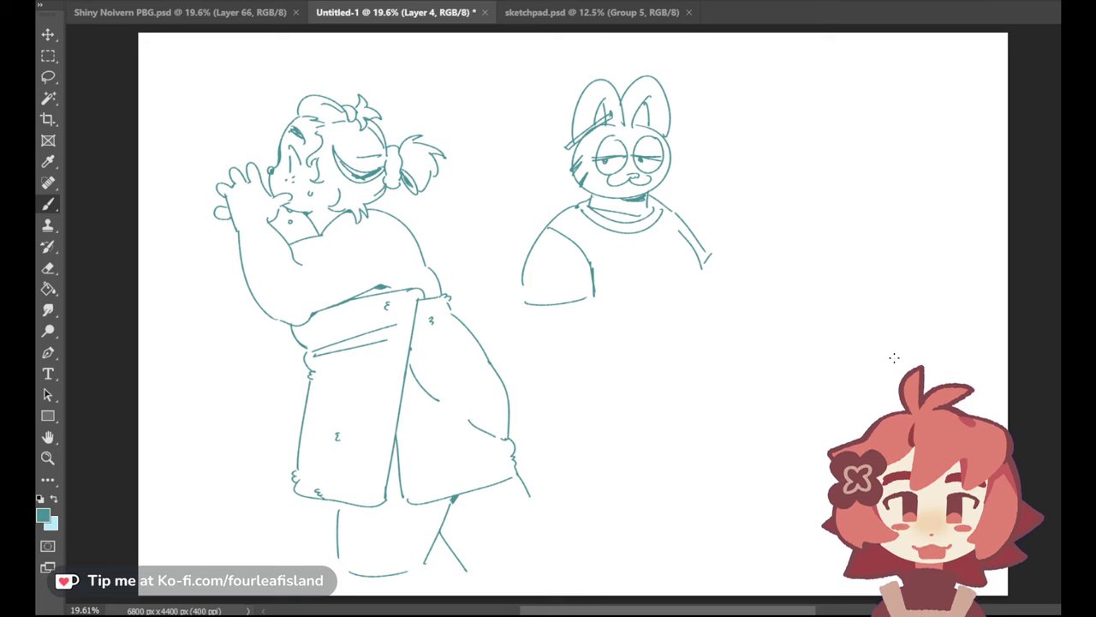
left_click_drag(692, 241, 700, 279)
key("ctrl+z")
Try a forearm hanging straight down from the sleeve on the striped-cheek side
left_click_drag(528, 305, 540, 342)
key("ctrl+z")
mouse_move(591, 298)
left_mouse_down()
mouse_move(550, 302)
mouse_move(541, 334)
mouse_move(536, 305)
mouse_move(541, 343)
left_mouse_up()
key("ctrl+z")
key("ctrl+z")
key("ctrl+z")
key("ctrl+z")
mouse_move(592, 270)
left_mouse_down()
mouse_move(597, 313)
mouse_move(562, 304)
mouse_move(593, 303)
left_mouse_up()
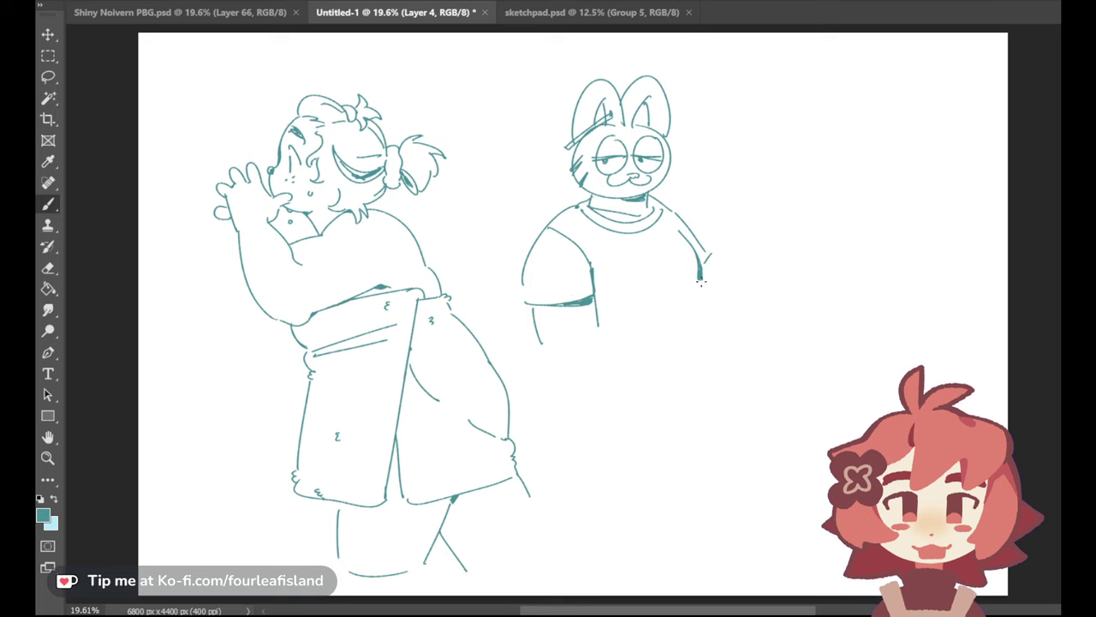
Erase the straight-hanging arm and redraw it with a broad shoulder, an angled sleeve and a bent forearm
mouse_move(526, 262)
left_mouse_down()
mouse_move(532, 334)
mouse_move(565, 274)
left_mouse_up()
key("b")
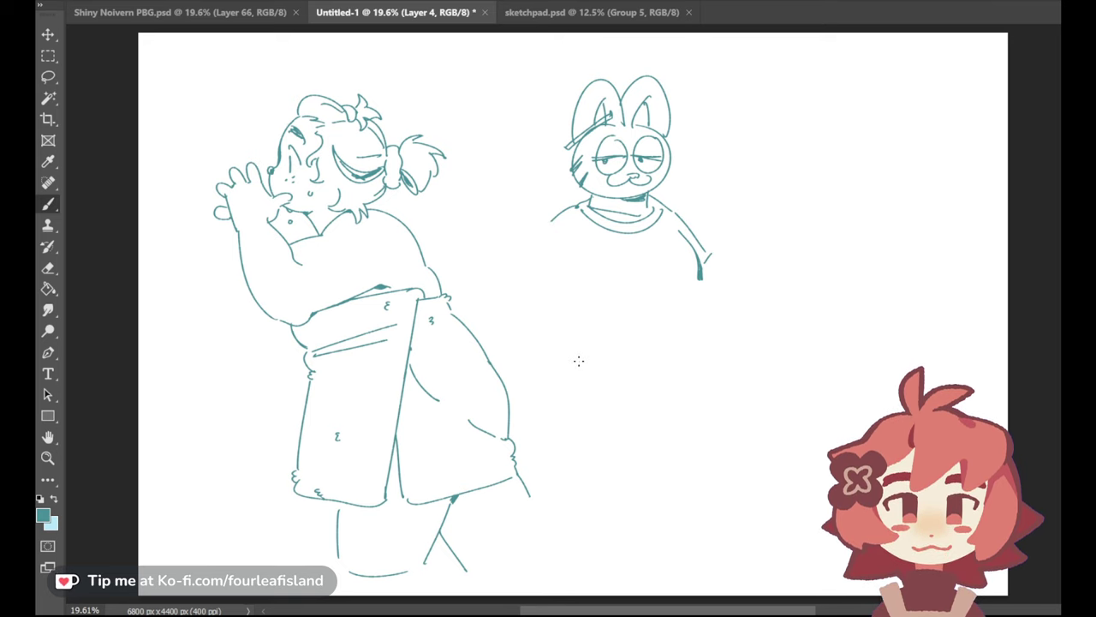
left_click_drag(519, 259, 565, 299)
key("ctrl+z")
key("ctrl+z")
left_click_drag(586, 204, 514, 259)
mouse_move(557, 218)
left_mouse_down()
mouse_move(589, 229)
mouse_move(597, 275)
mouse_move(576, 300)
left_mouse_up()
key("ctrl+z")
mouse_move(517, 272)
left_mouse_down()
mouse_move(522, 305)
mouse_move(568, 308)
mouse_move(545, 315)
mouse_move(561, 342)
left_mouse_up()
left_click_drag(525, 375, 565, 378)
Draw a rounded mug with a small base beside the cat's other arm and letter "I HATE" on it
mouse_move(708, 257)
left_mouse_down()
mouse_move(719, 280)
mouse_move(744, 285)
mouse_move(727, 264)
mouse_move(776, 267)
mouse_move(775, 305)
mouse_move(759, 275)
left_mouse_up()
key("ctrl+z")
left_click_drag(753, 273, 763, 275)
left_click_drag(760, 268, 773, 278)
left_click_drag(769, 268, 776, 269)
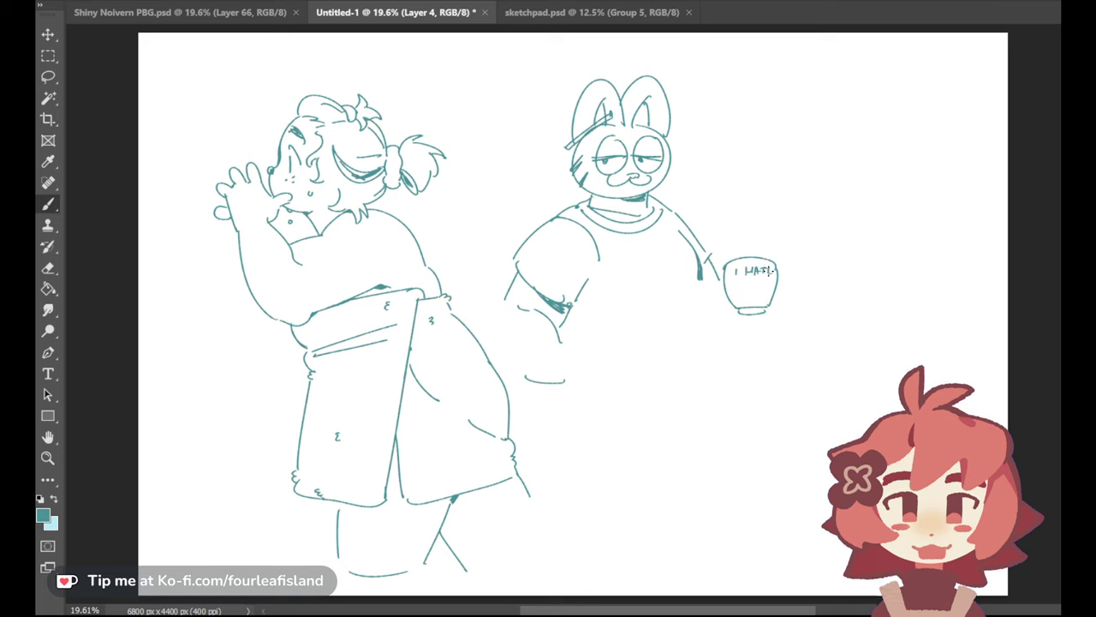
Letter "MONDAYS" on the mug's second line and draw the cat's fingers and forearm holding the mug
mouse_move(729, 291)
left_mouse_down()
mouse_move(738, 281)
mouse_move(779, 286)
mouse_move(776, 313)
mouse_move(704, 330)
mouse_move(766, 333)
mouse_move(758, 326)
mouse_move(755, 338)
left_mouse_up()
key("ctrl+z")
key("ctrl+z")
key("ctrl+z")
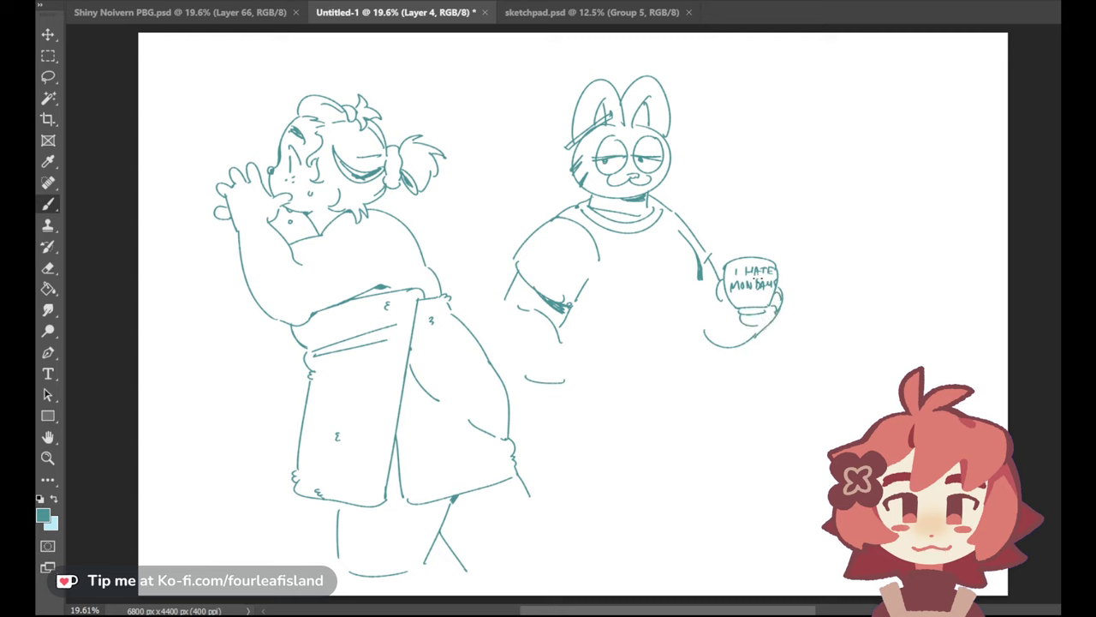
key("ctrl+z")
Draw the bulging side and flat hem of the cat's shirt, and the rounded fist resting at the hip
left_click_drag(699, 300, 721, 368)
key("ctrl+z")
mouse_move(614, 372)
left_mouse_down()
mouse_move(722, 363)
mouse_move(714, 370)
left_mouse_up()
left_click_drag(559, 343, 591, 363)
key("ctrl+z")
left_click_drag(561, 342, 581, 360)
Sketch the forehead curve and rounded snout of a dog facing the cat, on the mug's side
mouse_move(803, 119)
left_mouse_down()
mouse_move(775, 149)
mouse_move(786, 155)
mouse_move(768, 163)
mouse_move(783, 182)
mouse_move(839, 178)
left_mouse_up()
key("ctrl+z")
key("ctrl+z")
key("ctrl+z")
key("ctrl+z")
key("ctrl+z")
key("ctrl+z")
key("ctrl+z")
key("ctrl+z")
key("ctrl+z")
key("ctrl+z")
key("ctrl+z")
Draw the dog's wavy upper mouth line and erase the stray marks at its corner
left_click_drag(832, 179, 824, 183)
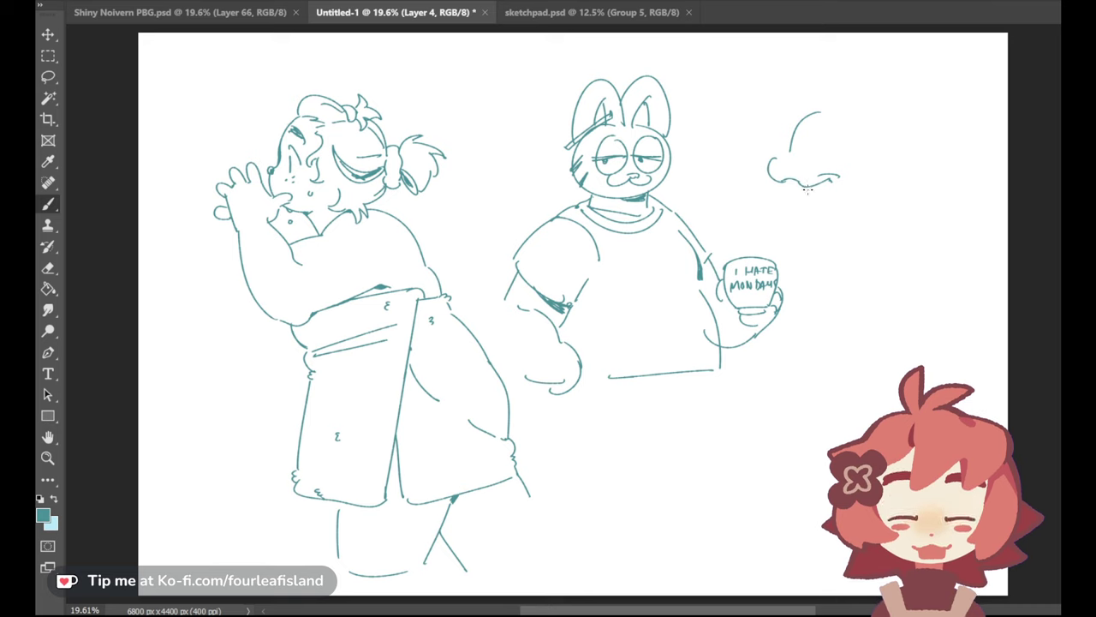
key("e")
left_click_drag(839, 171, 821, 183)
key("b")
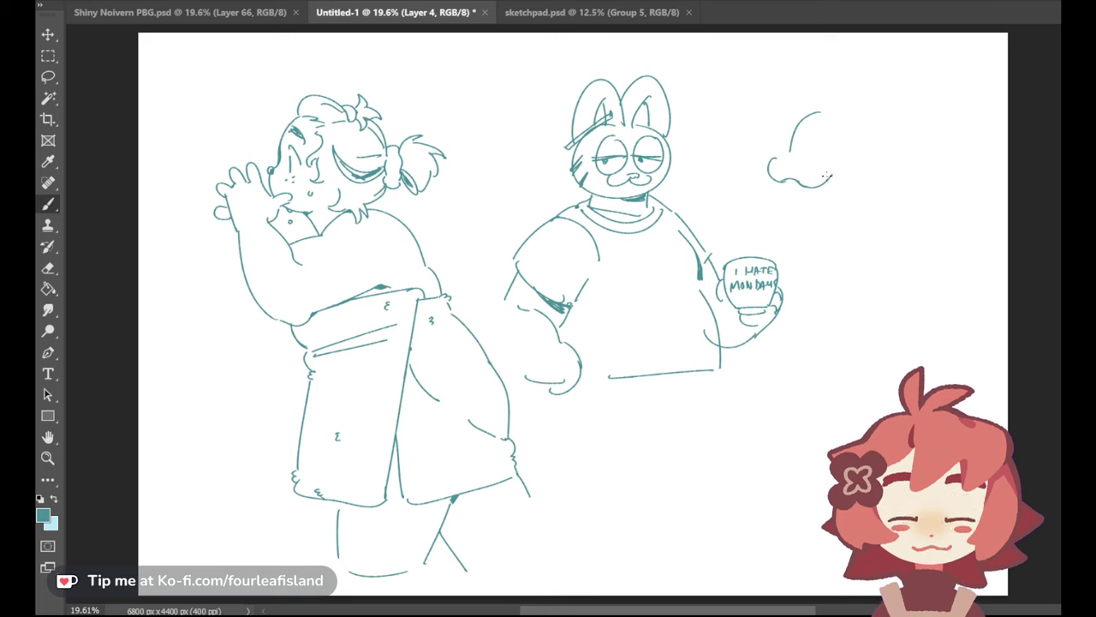
Draw the dog's smiling mouth corner and open jaw with a large tongue hanging out
key("ctrl+z")
mouse_move(805, 185)
left_mouse_down()
mouse_move(833, 170)
mouse_move(801, 180)
mouse_move(832, 173)
mouse_move(814, 186)
mouse_move(839, 166)
mouse_move(803, 203)
mouse_move(832, 202)
left_mouse_up()
key("ctrl+z")
key("ctrl+z")
key("ctrl+z")
key("ctrl+z")
key("ctrl+z")
key("ctrl+z")
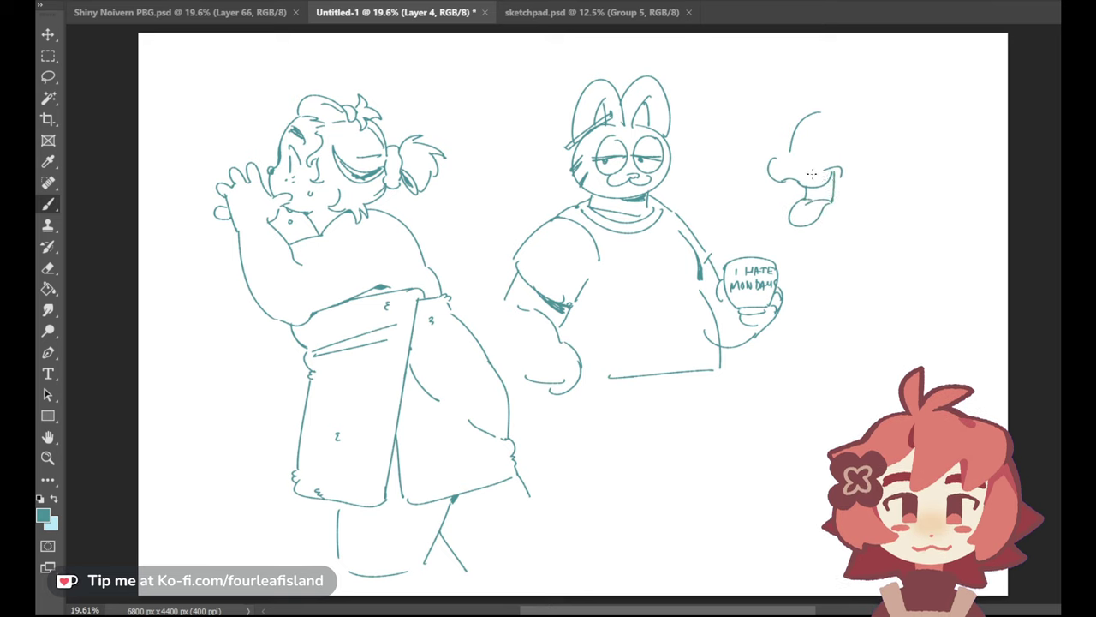
Draw the dog's shaded oval nose and two tall oval eyes with small pupils
key("ctrl+z")
mouse_move(783, 156)
left_mouse_down()
mouse_move(803, 163)
mouse_move(781, 151)
mouse_move(813, 147)
mouse_move(800, 163)
left_mouse_up()
key("ctrl+z")
key("ctrl+z")
mouse_move(795, 152)
left_mouse_down()
mouse_move(843, 152)
mouse_move(829, 160)
mouse_move(840, 146)
left_mouse_up()
key("ctrl+z")
key("ctrl+z")
key("ctrl+z")
key("ctrl+z")
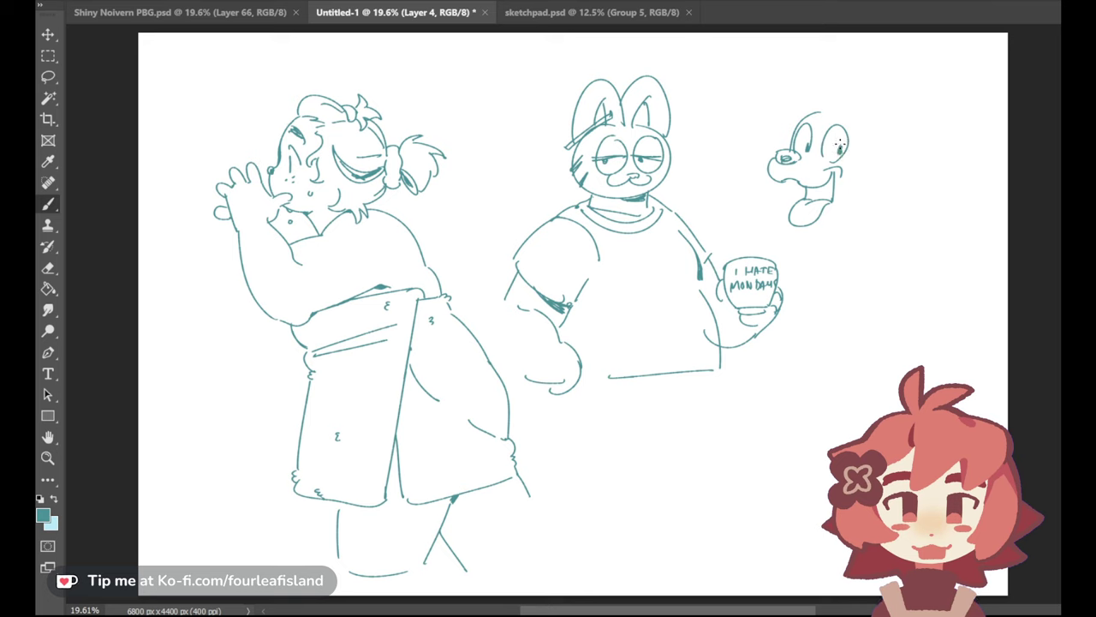
Add the dog's two floppy raised ears, its eyebrows and the back of its head down to the cheek
mouse_move(802, 75)
left_mouse_down()
mouse_move(834, 104)
mouse_move(827, 101)
mouse_move(874, 116)
mouse_move(812, 109)
mouse_move(825, 112)
mouse_move(863, 170)
left_mouse_up()
key("ctrl+z")
key("ctrl+z")
key("ctrl+z")
left_click_drag(874, 122, 866, 171)
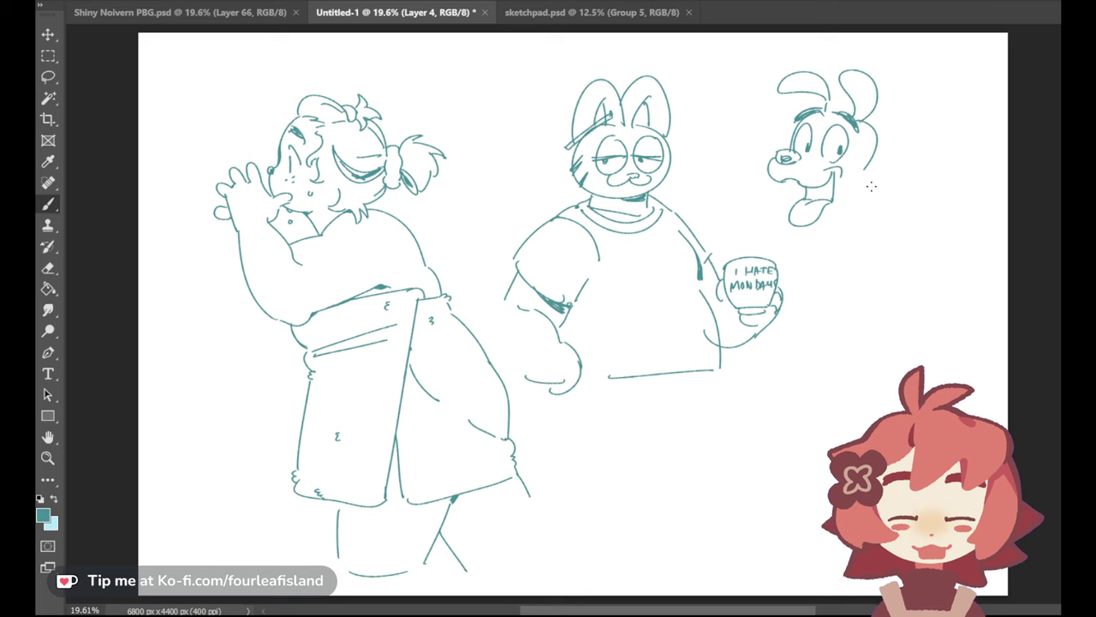
key("ctrl+z")
left_click_drag(865, 171, 850, 201)
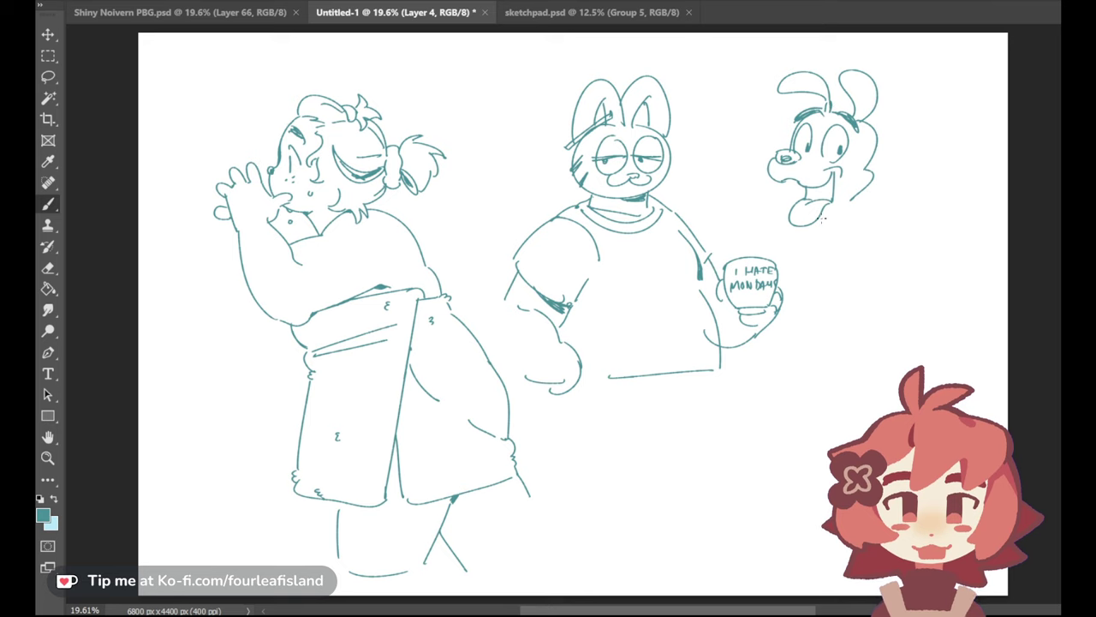
Draw the dog's neck, rounded shoulder and angled sleeve opening
mouse_move(816, 244)
left_mouse_down()
mouse_move(859, 214)
mouse_move(822, 229)
mouse_move(882, 256)
left_mouse_up()
key("ctrl+z")
left_click_drag(858, 216, 882, 258)
mouse_move(807, 256)
left_mouse_down()
mouse_move(834, 287)
mouse_move(865, 264)
left_mouse_up()
key("ctrl+z")
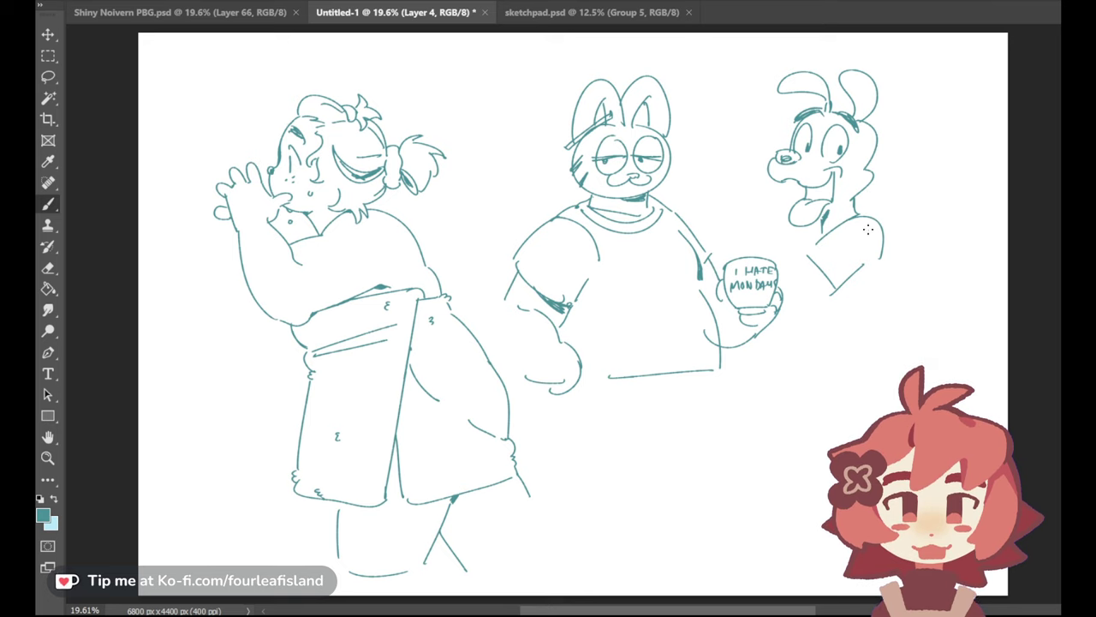
key("ctrl+z")
Outline the dog's back, shirt hem and front, and draw its arm reaching behind the cat's mug
left_click_drag(885, 247, 866, 321)
key("ctrl+z")
left_click_drag(885, 247, 872, 322)
key("ctrl+z")
left_click_drag(795, 398, 883, 372)
key("ctrl+z")
left_click_drag(794, 322, 785, 396)
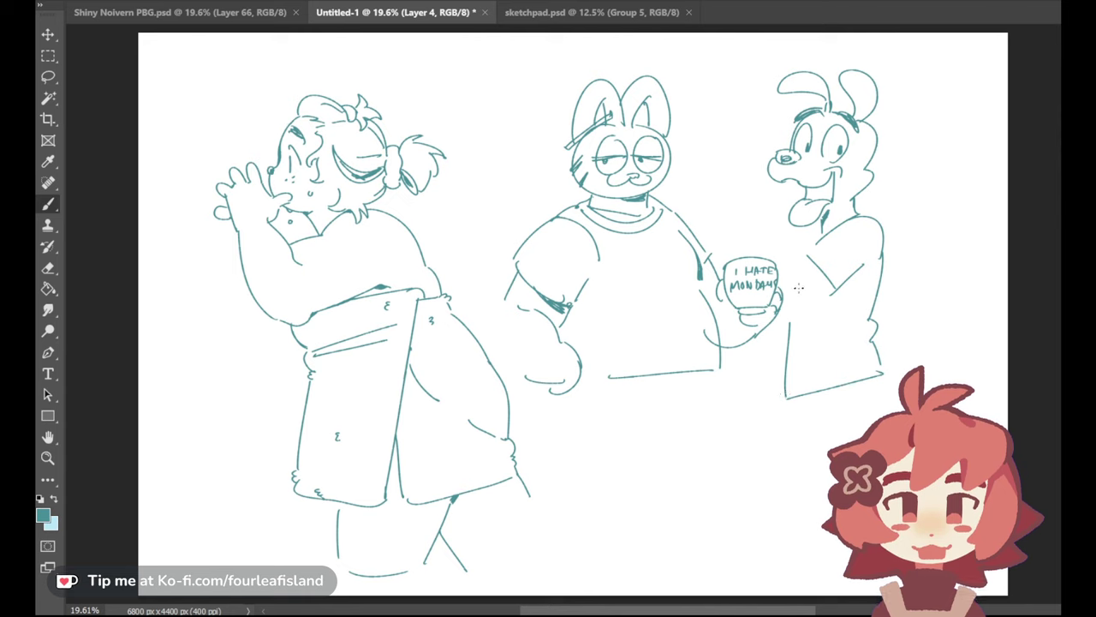
left_click_drag(829, 286, 794, 308)
mouse_move(818, 266)
left_mouse_down()
mouse_move(828, 289)
mouse_move(829, 269)
left_mouse_up()
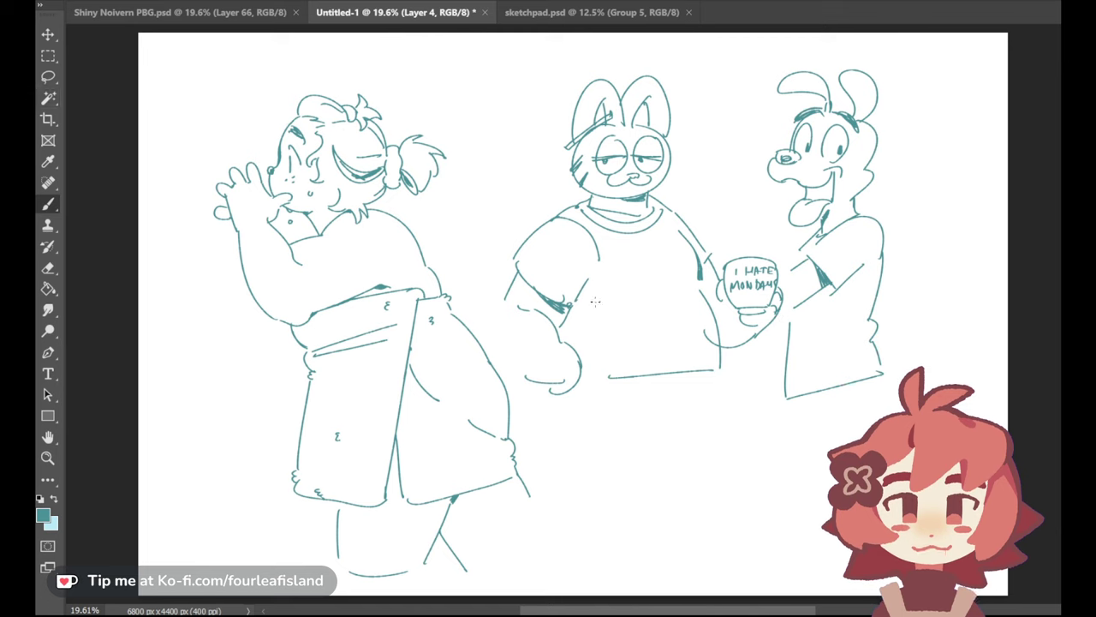
Add a slanted chest fold line across the front of the cat's shirt
left_click_drag(588, 304, 660, 284)
key("ctrl+z")
key("ctrl+z")
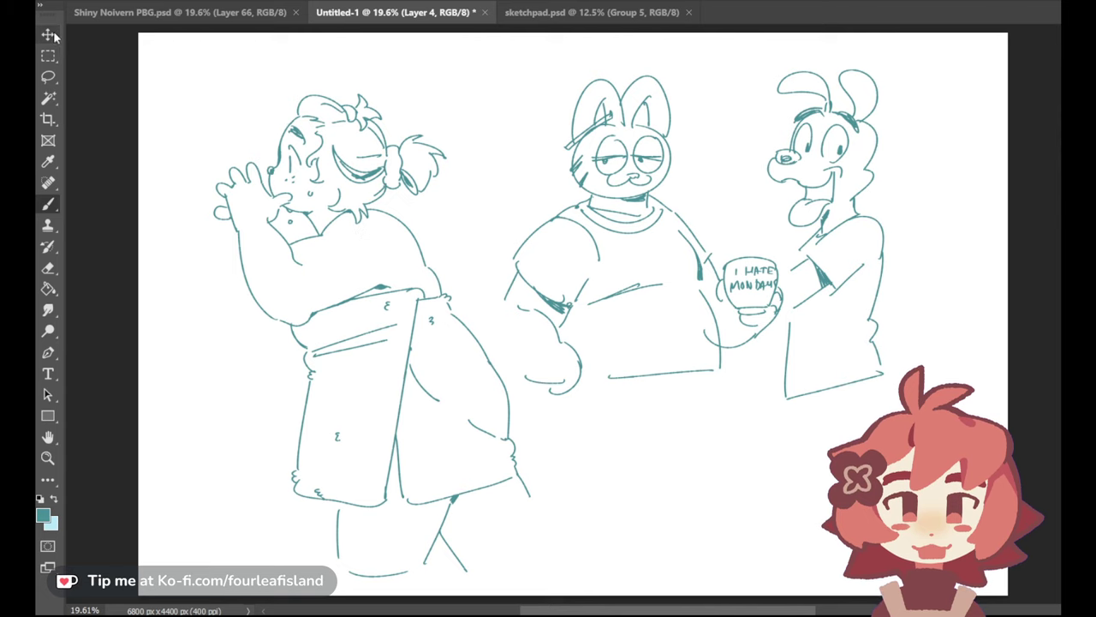
Select the cat and dog doodles together with the Lasso tool and cut them from the canvas
key("l")
mouse_move(493, 310)
left_mouse_down()
mouse_move(531, 407)
mouse_move(1033, 152)
mouse_move(477, 128)
mouse_move(492, 313)
left_mouse_up()
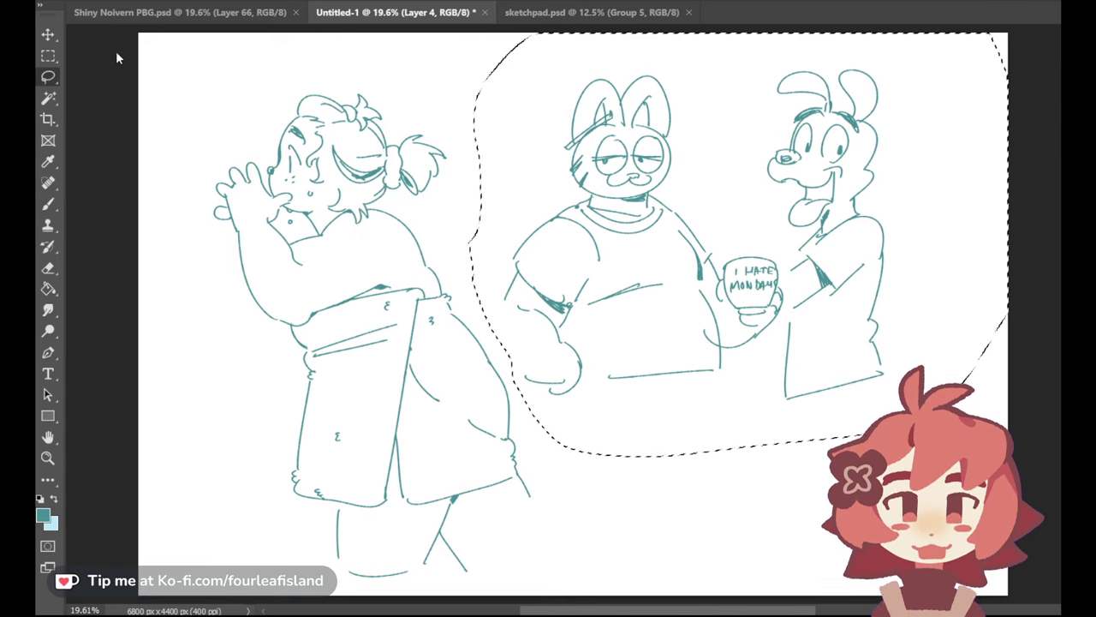
key("ctrl+x")
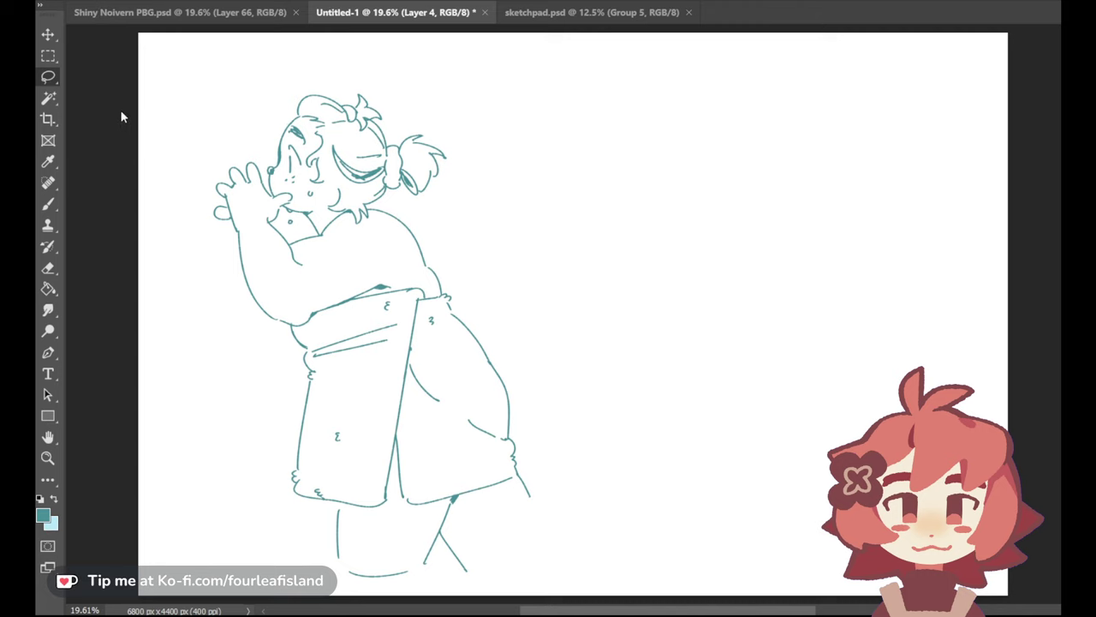
key("ctrl+v")
left_click(48, 34)
left_click_drag(669, 270, 835, 178)
key("Delete")
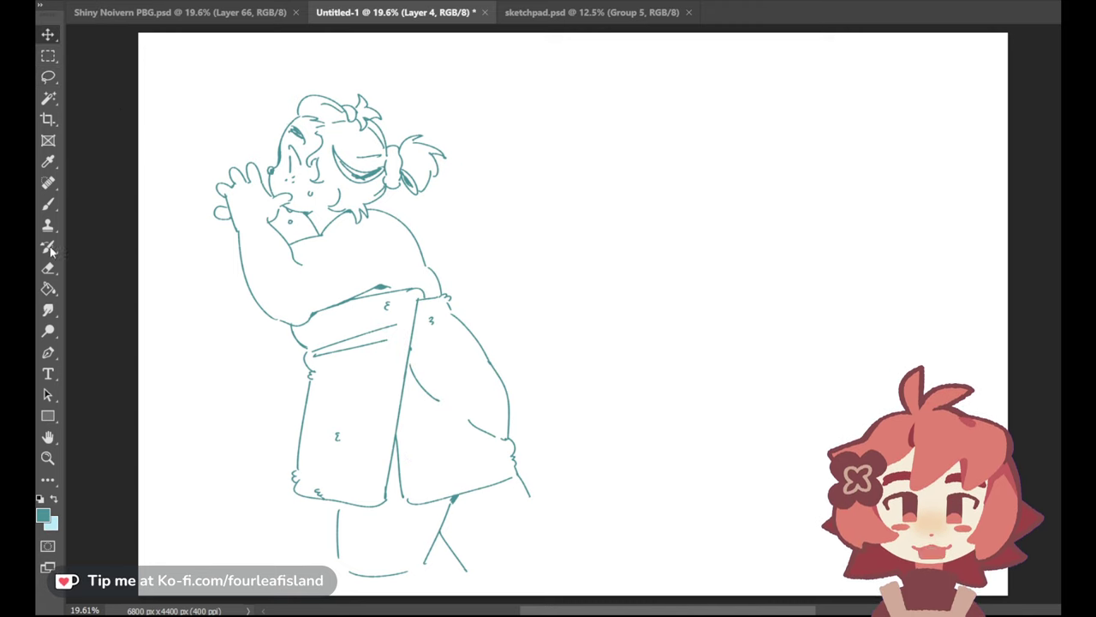
Erase the stray line through the character's raised hand and extend the leg lines further down below the coat
left_click(52, 205)
left_click(48, 268)
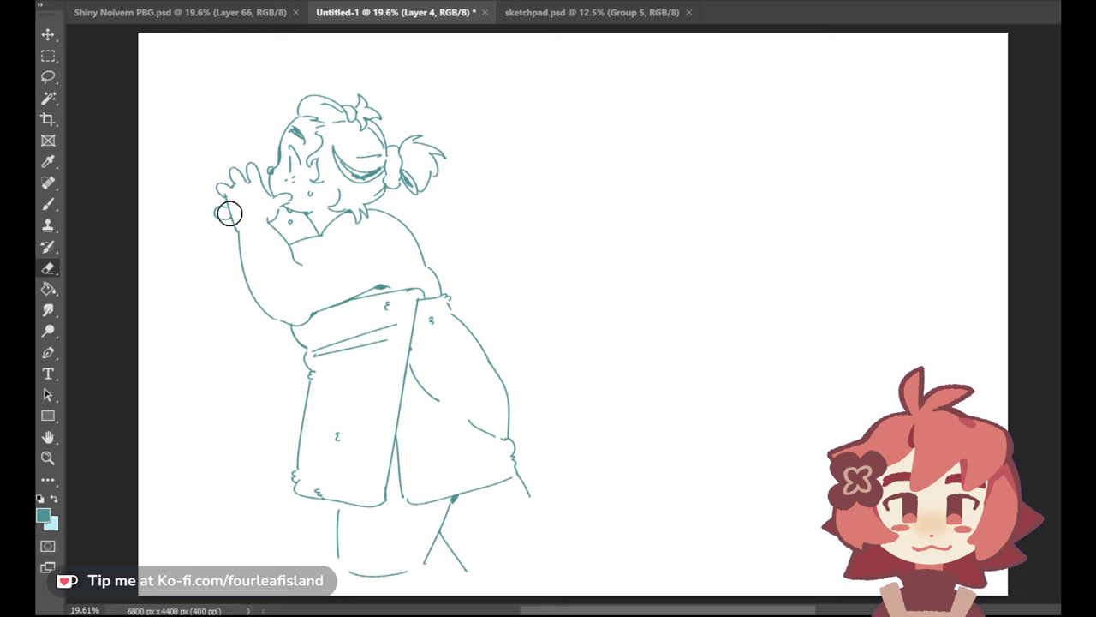
left_click_drag(226, 190, 230, 197)
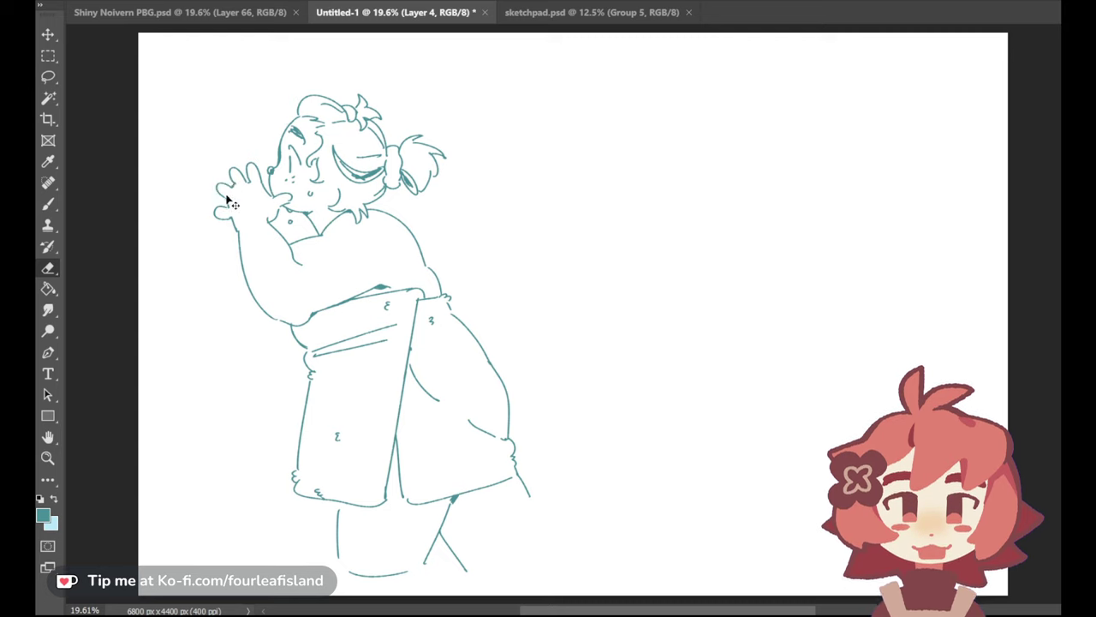
left_click(50, 203)
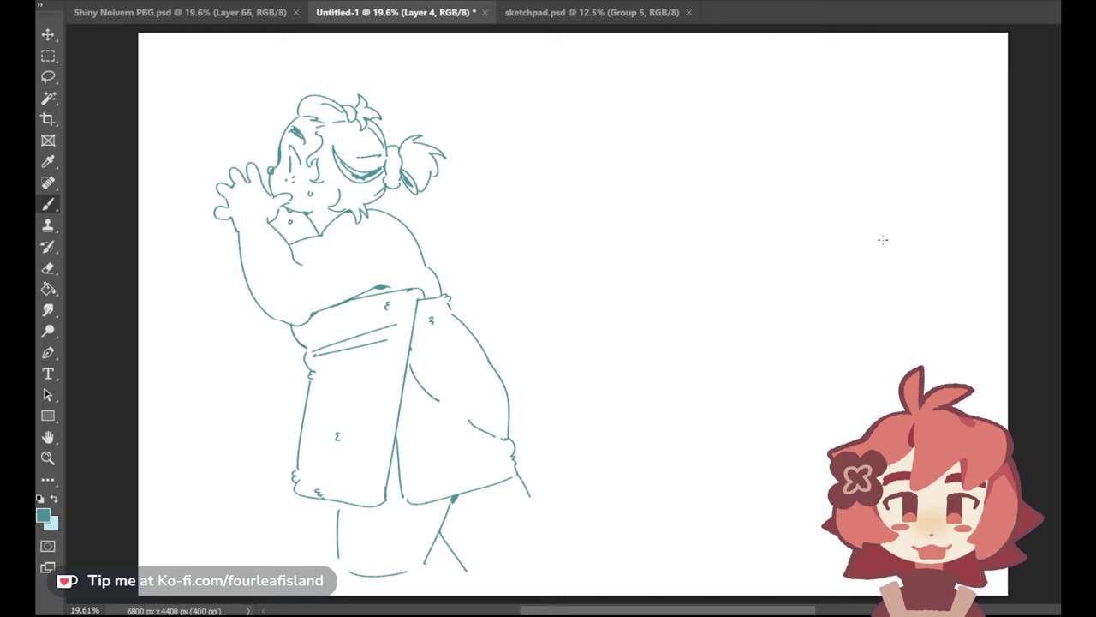
left_click_drag(517, 478, 575, 562)
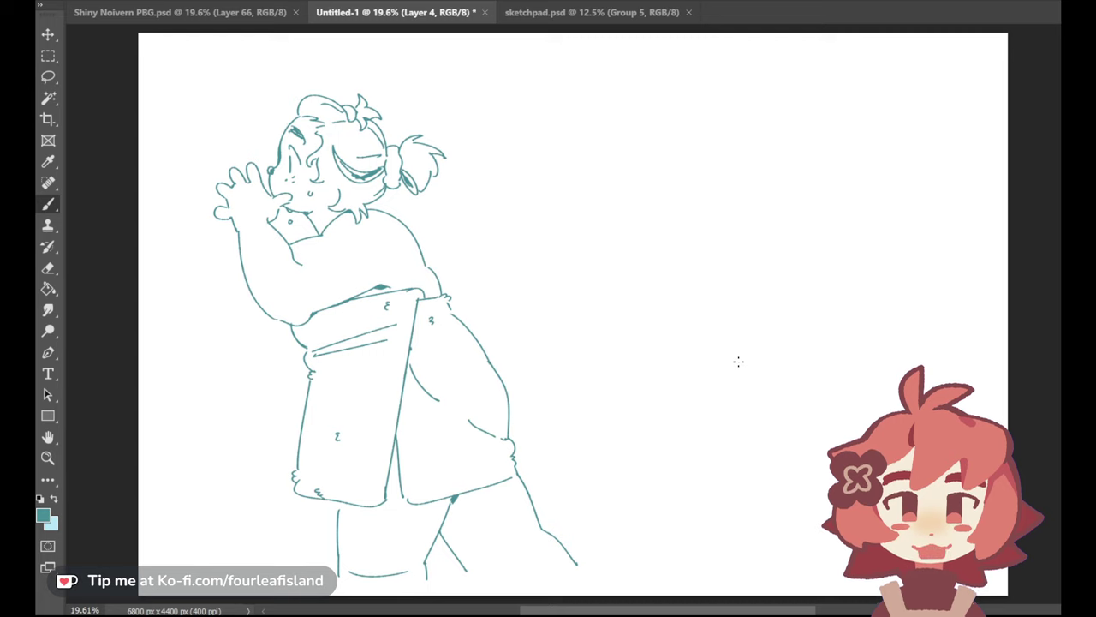
Draw a small rabbit head on the empty canvas beside the character, with two long ears, ear stitches and big half-lidded eyes
mouse_move(638, 131)
left_mouse_down()
mouse_move(612, 169)
mouse_move(630, 141)
mouse_move(616, 137)
mouse_move(619, 156)
mouse_move(626, 150)
left_mouse_up()
key("ctrl+z")
key("ctrl+z")
key("ctrl+z")
mouse_move(627, 145)
left_mouse_down()
mouse_move(565, 132)
mouse_move(618, 147)
mouse_move(605, 134)
mouse_move(667, 102)
mouse_move(652, 140)
left_mouse_up()
key("ctrl+z")
key("ctrl+z")
mouse_move(618, 173)
left_mouse_down()
mouse_move(664, 149)
mouse_move(634, 185)
left_mouse_up()
key("ctrl+z")
key("ctrl+z")
key("ctrl+z")
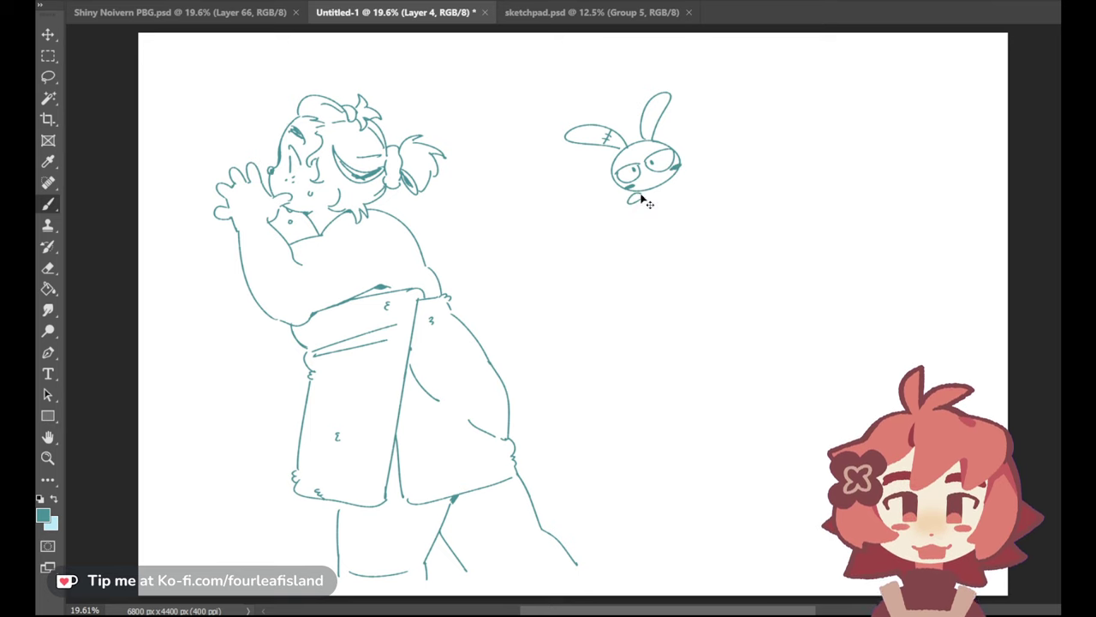
Draw the rabbit's tiny body with outstretched arms, legs and a small bow on its chest
mouse_move(629, 192)
left_mouse_down()
mouse_move(655, 191)
mouse_move(642, 218)
mouse_move(684, 193)
left_mouse_up()
key("ctrl+z")
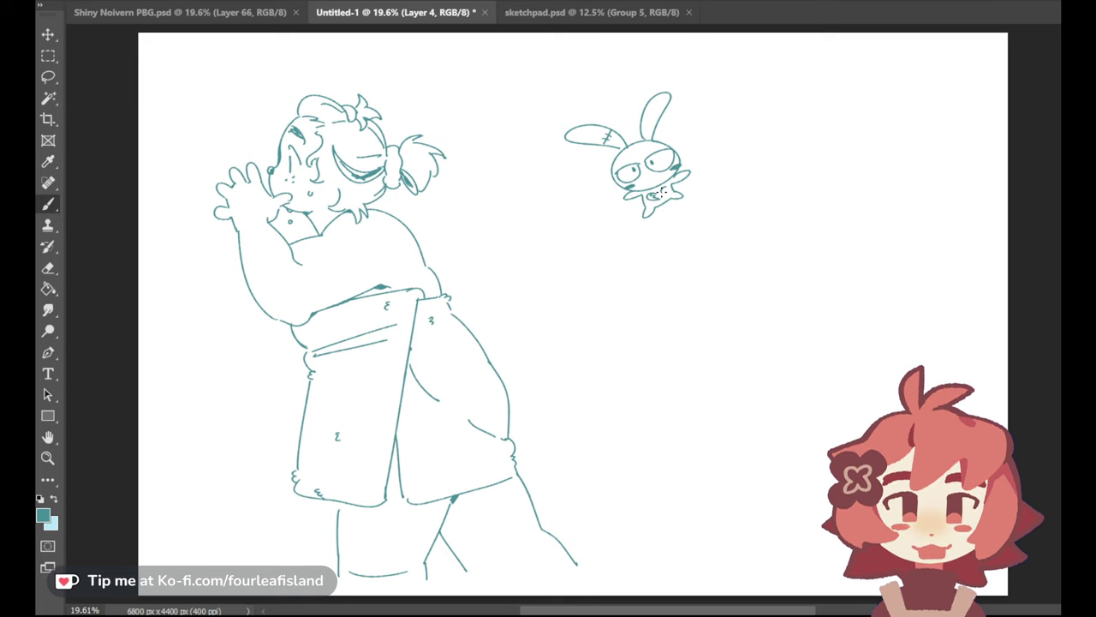
left_click_drag(664, 191, 662, 196)
Fill both loops of the rabbit's chest bow with the teal line colour using the Paint Bucket
left_click(48, 289)
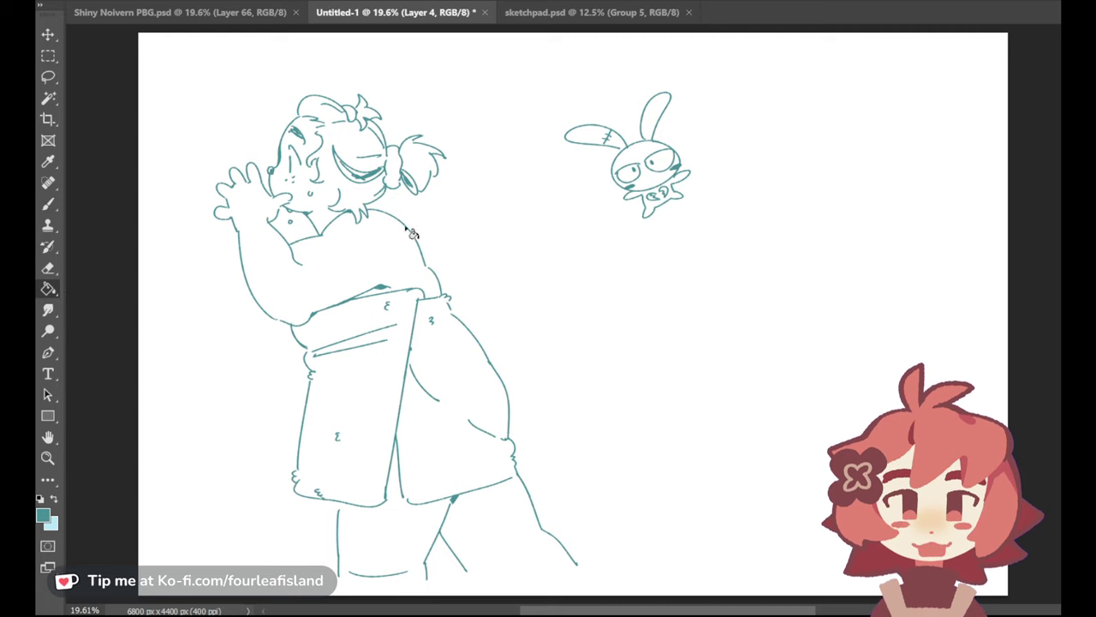
left_click(665, 204)
key("ctrl+z")
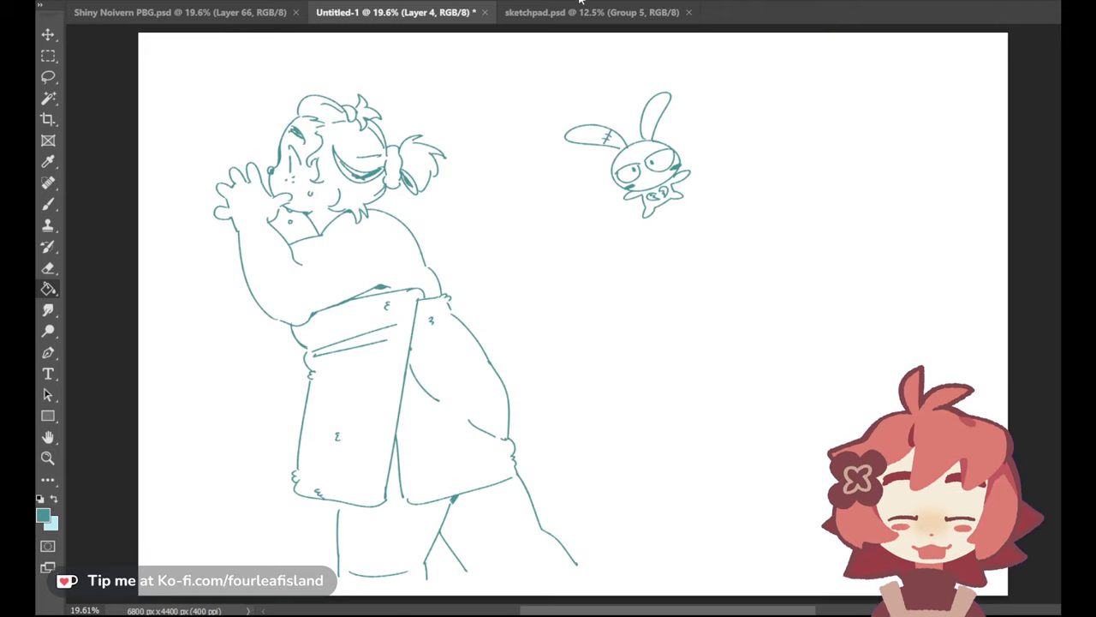
left_click(665, 202)
key("ctrl+z")
left_click(664, 202)
key("ctrl+z")
left_click(654, 196)
left_click(665, 193)
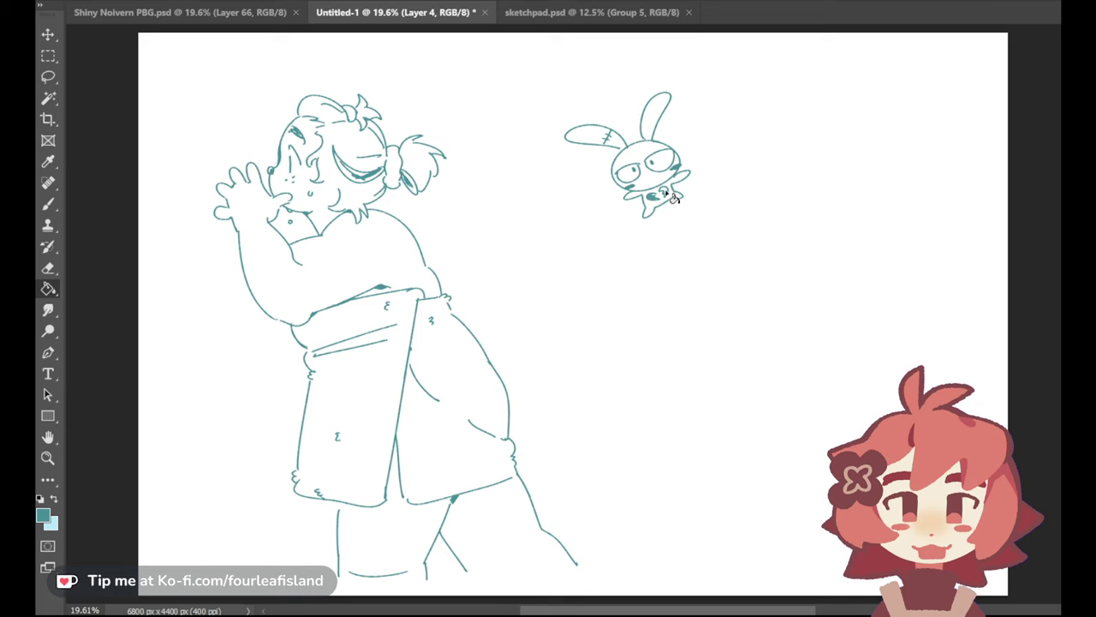
left_click(48, 268)
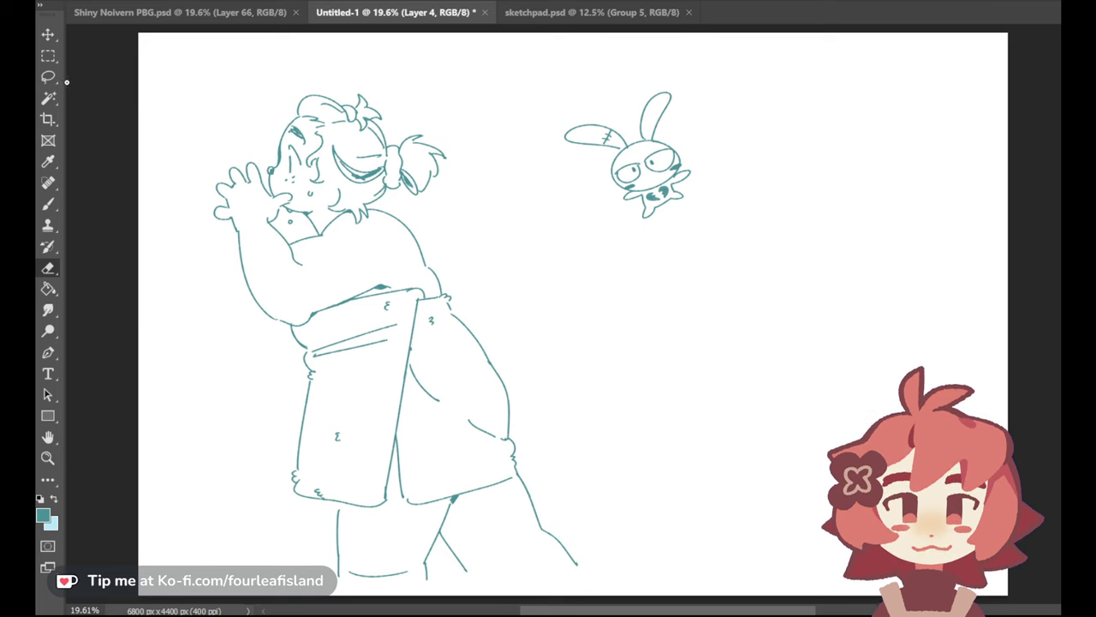
Draw the rounded fingers and palm curve of a second hand below the raised one, beside the forearm
left_click(48, 203)
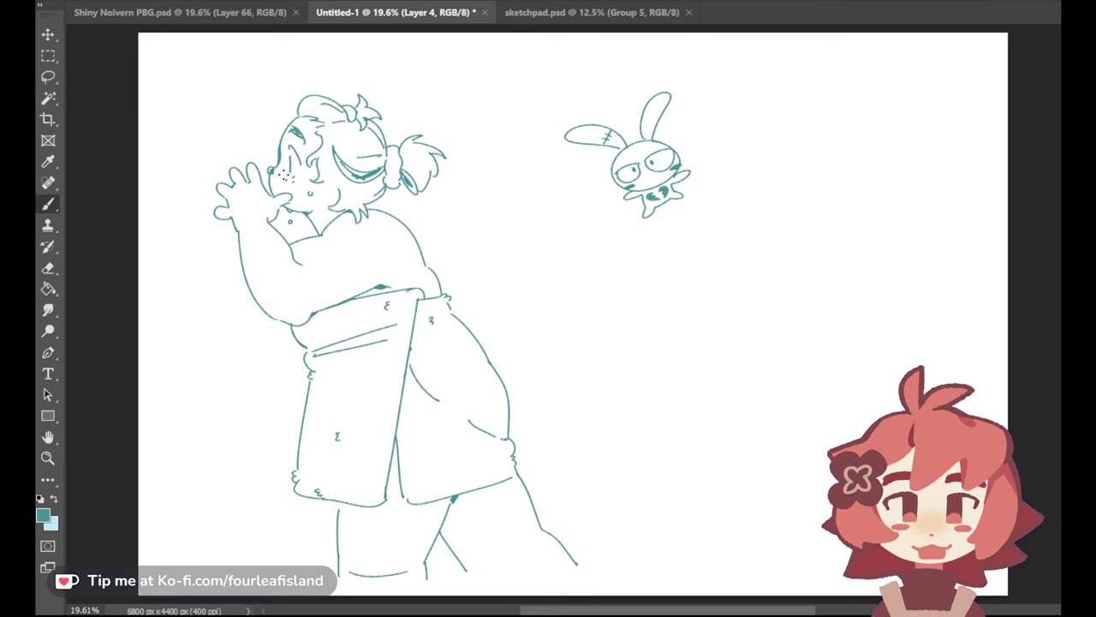
key("ctrl+z")
mouse_move(222, 243)
left_mouse_down()
mouse_move(231, 258)
mouse_move(220, 255)
mouse_move(232, 256)
left_mouse_up()
key("ctrl+z")
key("ctrl+z")
mouse_move(209, 257)
left_mouse_down()
mouse_move(196, 271)
mouse_move(218, 262)
mouse_move(205, 269)
mouse_move(208, 293)
mouse_move(202, 280)
left_mouse_up()
key("ctrl+z")
key("ctrl+z")
key("ctrl+z")
key("ctrl+z")
key("ctrl+z")
key("ctrl+z")
key("ctrl+z")
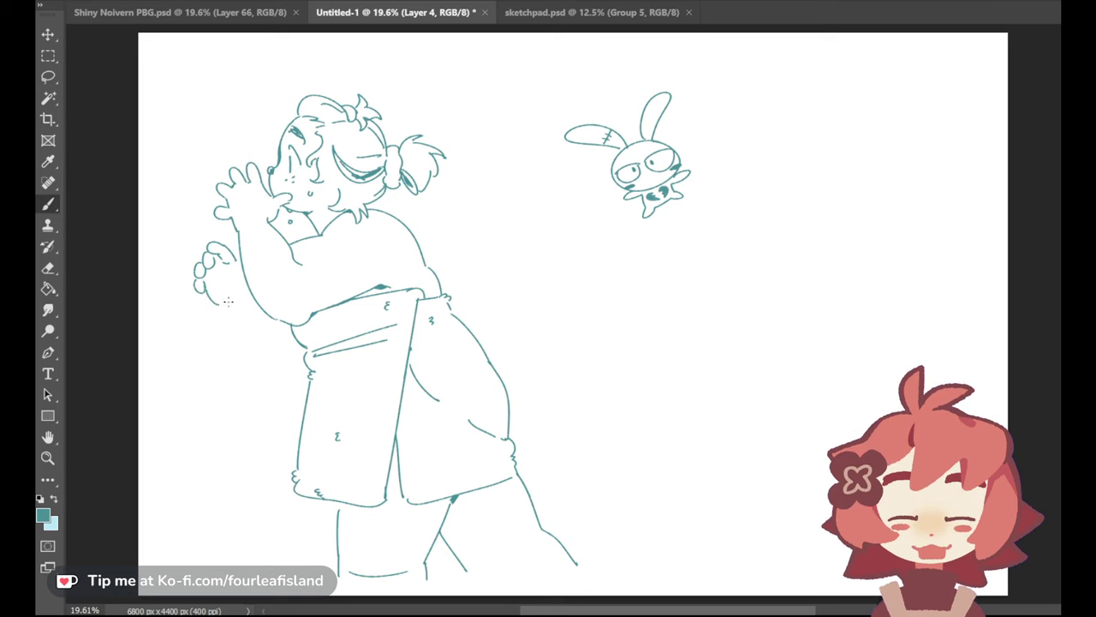
Undo the second hand's palm curve and sketch a short inner line beneath its upper finger
key("ctrl+z")
mouse_move(233, 264)
left_mouse_down()
mouse_move(236, 275)
mouse_move(224, 268)
mouse_move(235, 274)
left_mouse_up()
key("ctrl+z")
key("ctrl+z")
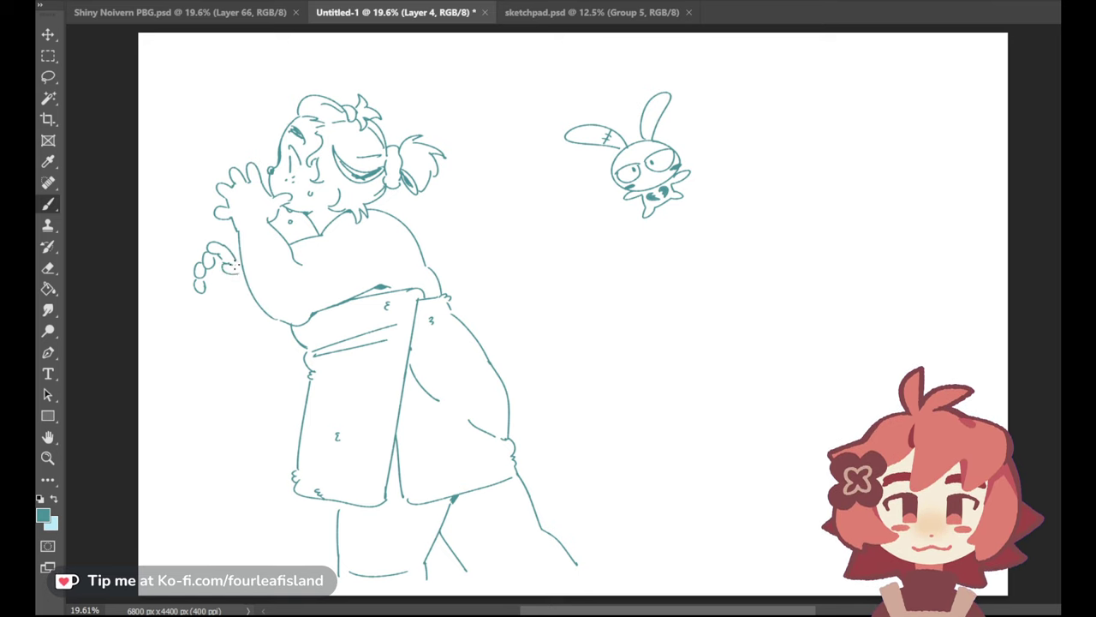
Finish the palm of the large figure's lower hand and draw the forearm curving back to the waist
left_click_drag(205, 292, 224, 302)
key("ctrl+z")
left_click_drag(235, 304, 295, 338)
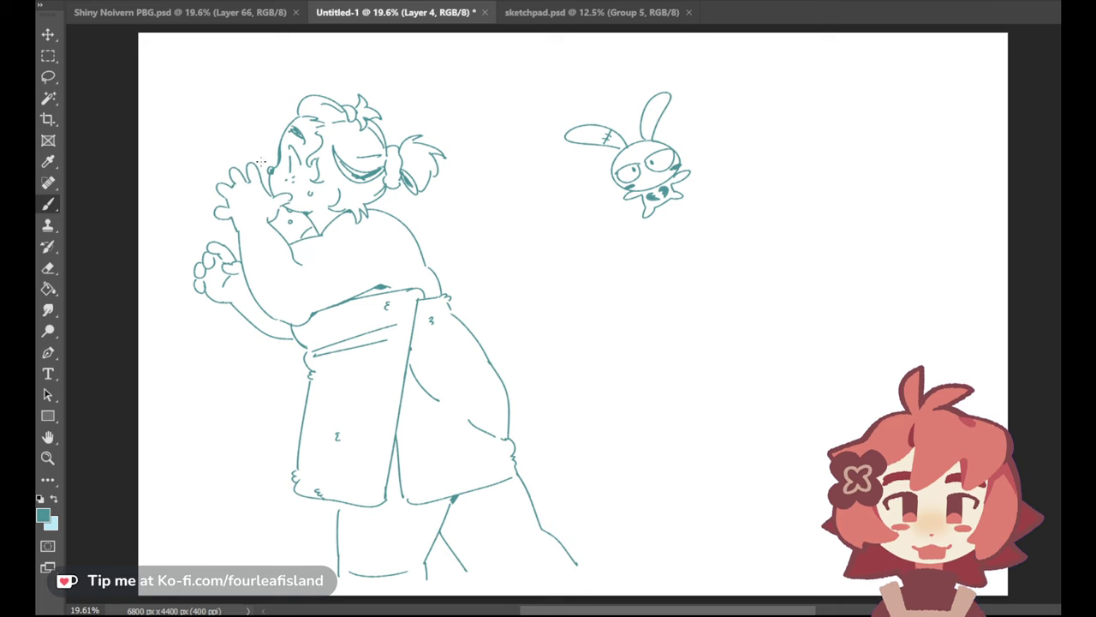
Erase the line closing the front leg's lower end, then add small curl marks and a darkened crease to the shorts
left_click_drag(350, 575, 399, 575)
left_click_drag(353, 365, 351, 374)
key("ctrl+z")
key("ctrl+z")
mouse_move(394, 451)
left_mouse_down()
mouse_move(400, 484)
mouse_move(395, 444)
left_mouse_up()
Draw a large circle below the rabbit as the base for a new head
mouse_move(653, 298)
left_mouse_down()
mouse_move(683, 304)
mouse_move(655, 300)
mouse_move(711, 335)
mouse_move(673, 312)
mouse_move(663, 318)
mouse_move(637, 411)
mouse_move(673, 323)
mouse_move(635, 326)
mouse_move(718, 374)
mouse_move(665, 319)
mouse_move(704, 322)
left_mouse_up()
key("ctrl+z")
key("ctrl+z")
key("ctrl+z")
key("ctrl+z")
key("ctrl+z")
key("ctrl+z")
key("ctrl+z")
key("ctrl+z")
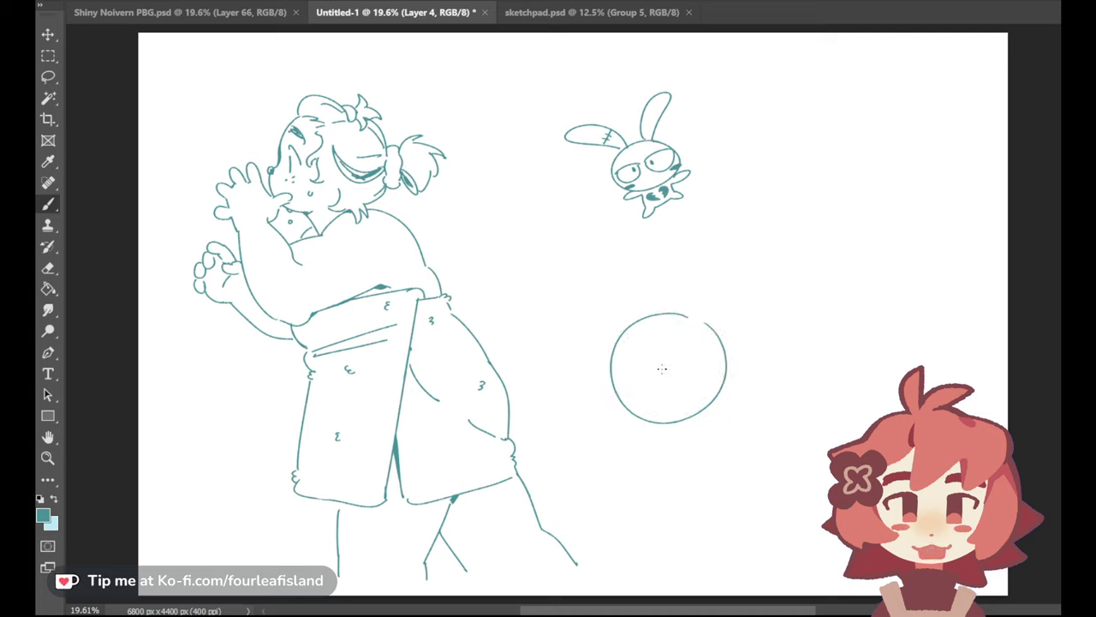
Draw the forehead profile, eye and nose at the circle's front edge and erase the arc in front of them
left_click_drag(631, 343, 623, 373)
key("ctrl+z")
key("ctrl+z")
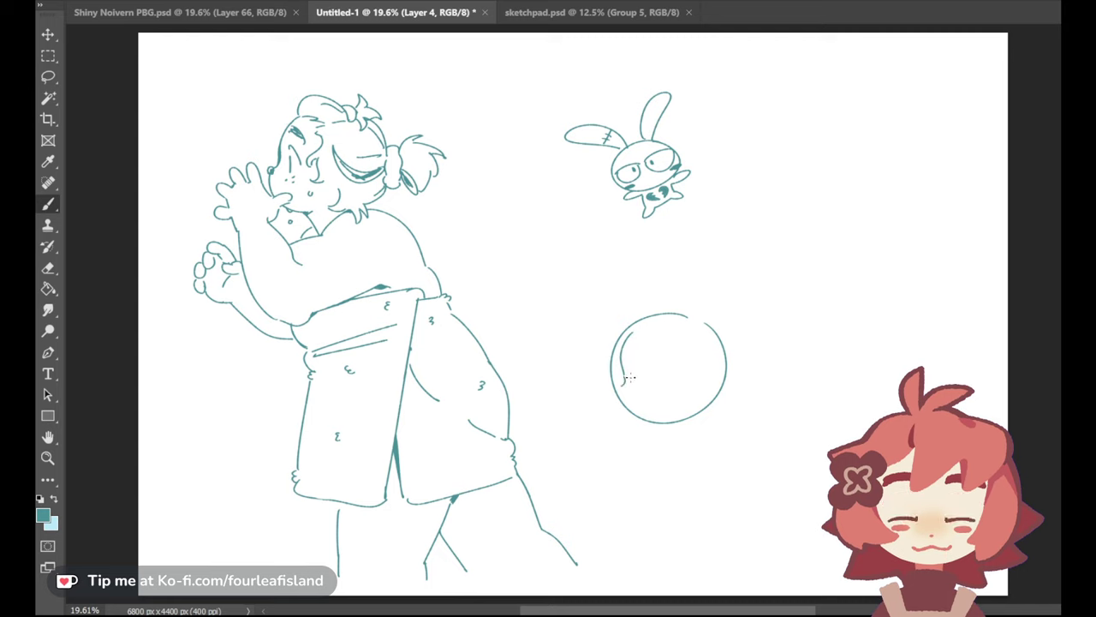
mouse_move(628, 364)
left_mouse_down()
mouse_move(635, 386)
mouse_move(620, 343)
mouse_move(632, 327)
mouse_move(688, 316)
left_mouse_up()
key("ctrl+z")
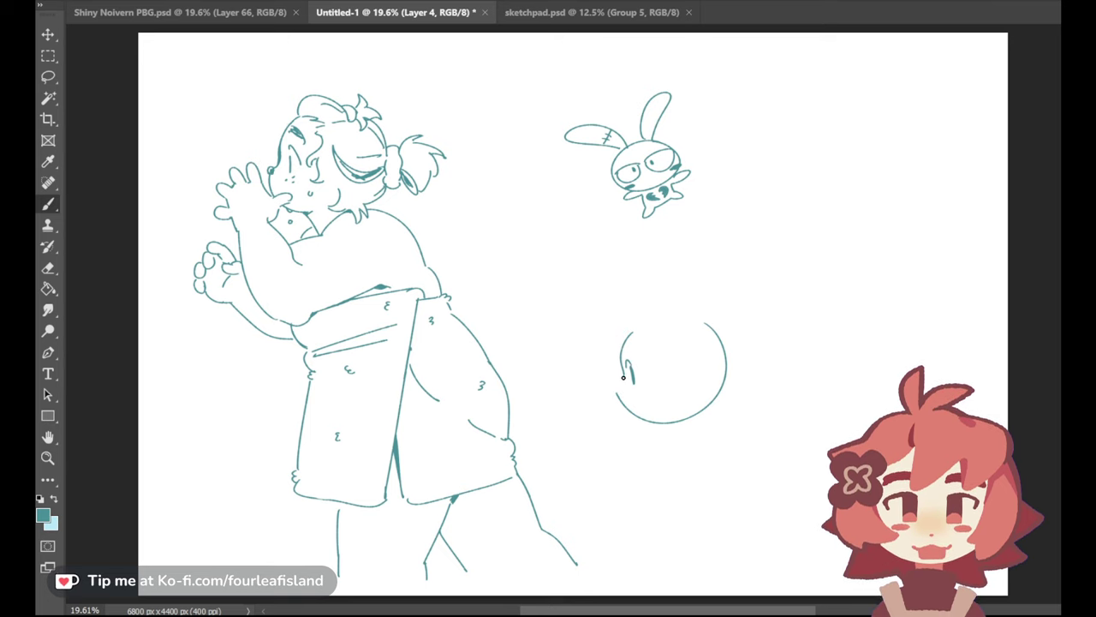
left_click_drag(616, 392, 620, 399)
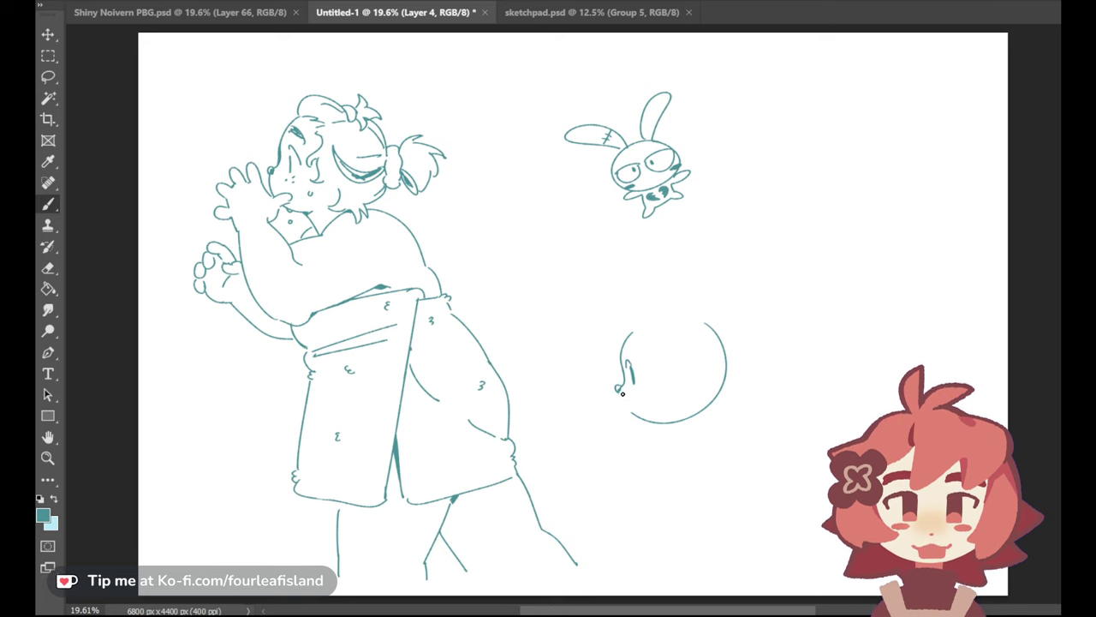
Replace the circle's lower front arc with a rounded cheek and chin line, and dot freckles on the face
left_click_drag(633, 413, 690, 417)
left_click_drag(619, 393, 658, 423)
key("ctrl+z")
key("ctrl+z")
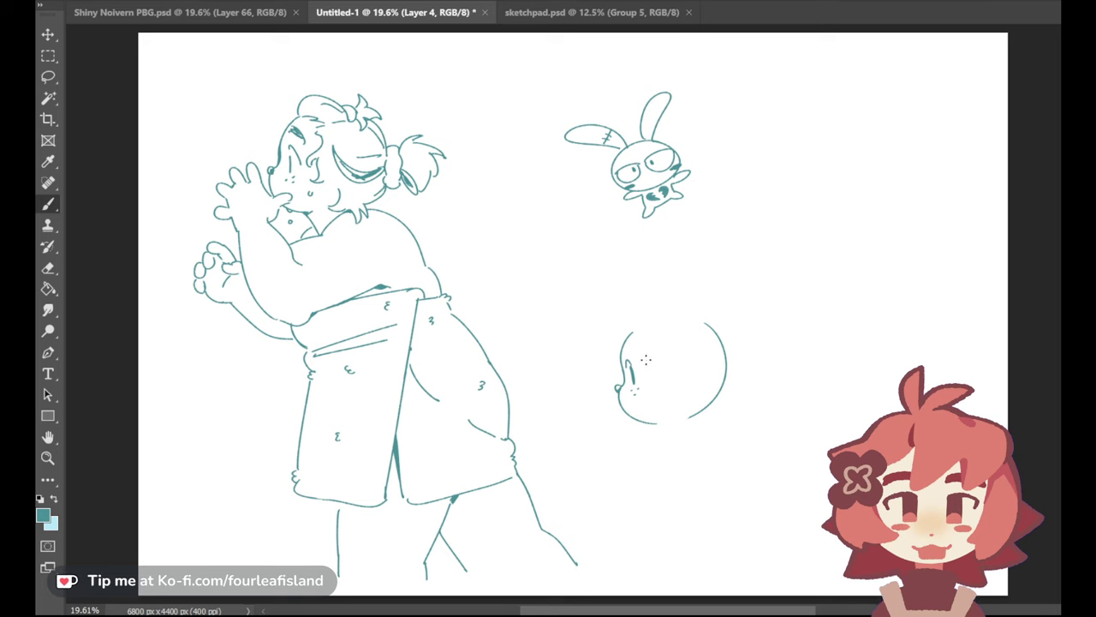
left_click_drag(660, 333, 654, 371)
key("ctrl+z")
mouse_move(646, 334)
left_mouse_down()
mouse_move(644, 403)
mouse_move(663, 404)
left_mouse_up()
key("ctrl+z")
key("ctrl+z")
key("ctrl+z")
key("ctrl+z")
key("ctrl+z")
key("ctrl+z")
key("ctrl+z")
key("ctrl+z")
Sketch short parallel hair strands sweeping back over the crown and clear the circle's upper back arc
mouse_move(684, 314)
left_mouse_down()
mouse_move(715, 328)
mouse_move(690, 330)
mouse_move(695, 318)
mouse_move(713, 327)
mouse_move(704, 296)
mouse_move(690, 343)
mouse_move(667, 342)
mouse_move(699, 332)
left_mouse_up()
key("ctrl+z")
key("ctrl+z")
key("ctrl+z")
mouse_move(667, 332)
left_mouse_down()
mouse_move(728, 328)
mouse_move(729, 338)
mouse_move(716, 330)
mouse_move(728, 371)
left_mouse_up()
key("ctrl+z")
key("ctrl+z")
key("ctrl+z")
mouse_move(703, 316)
left_mouse_down()
mouse_move(679, 308)
mouse_move(737, 335)
mouse_move(713, 334)
left_mouse_up()
key("ctrl+z")
key("ctrl+z")
key("ctrl+z")
key("ctrl+z")
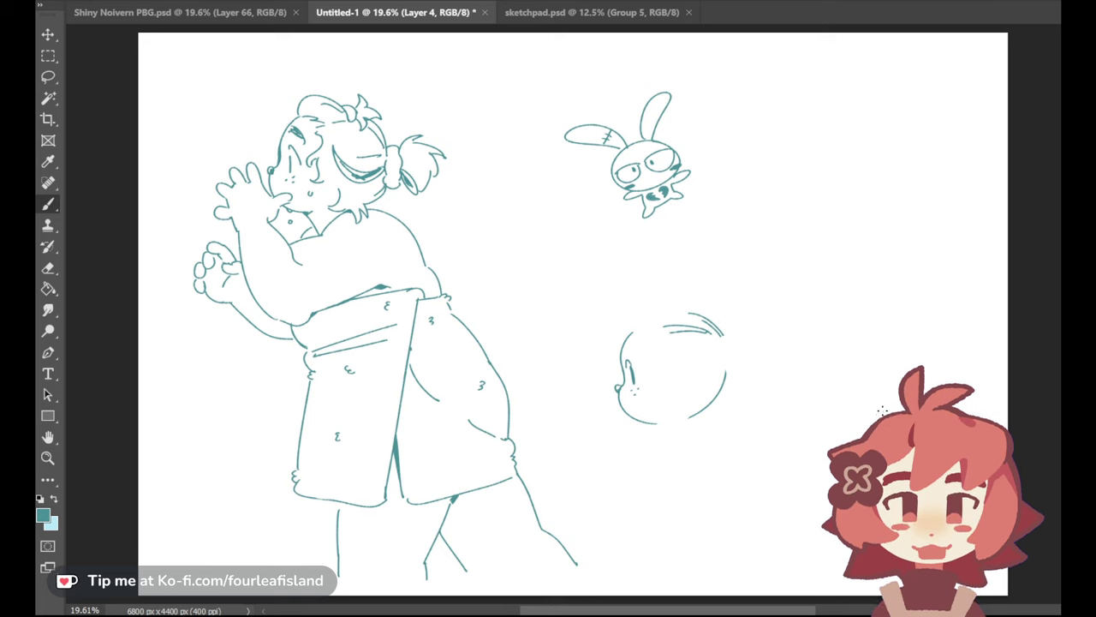
Trim the ends of the crown strands and try a rounded ponytail base beside them
left_click_drag(720, 334, 715, 334)
mouse_move(706, 324)
left_mouse_down()
mouse_move(699, 352)
mouse_move(721, 360)
mouse_move(723, 322)
left_mouse_up()
key("ctrl+z")
key("ctrl+z")
key("ctrl+z")
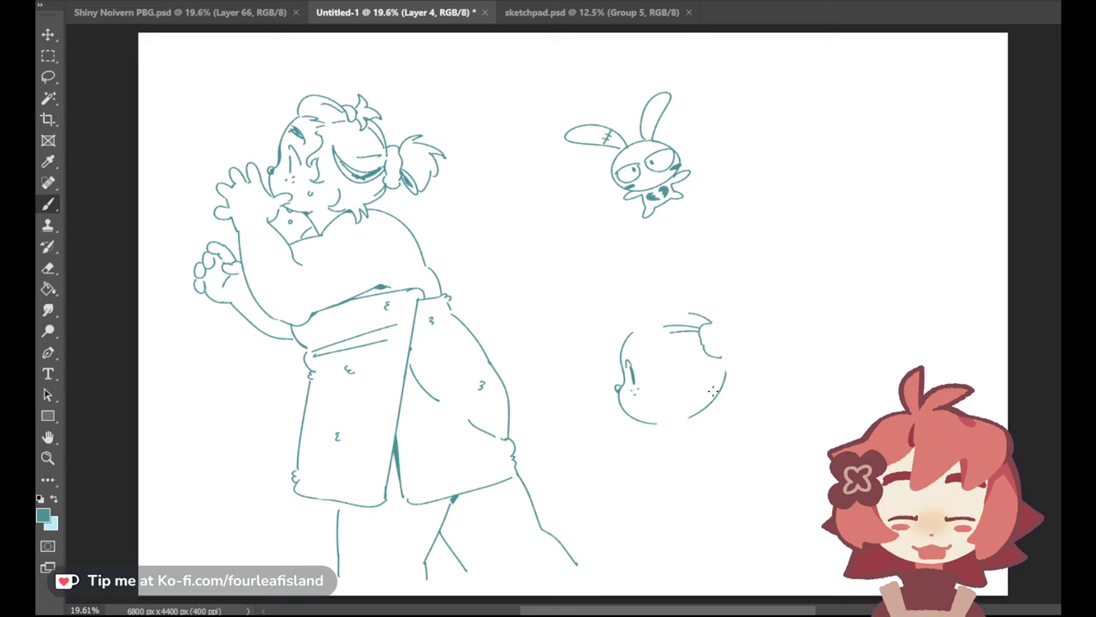
key("ctrl+z")
key("ctrl+z")
key("ctrl+z")
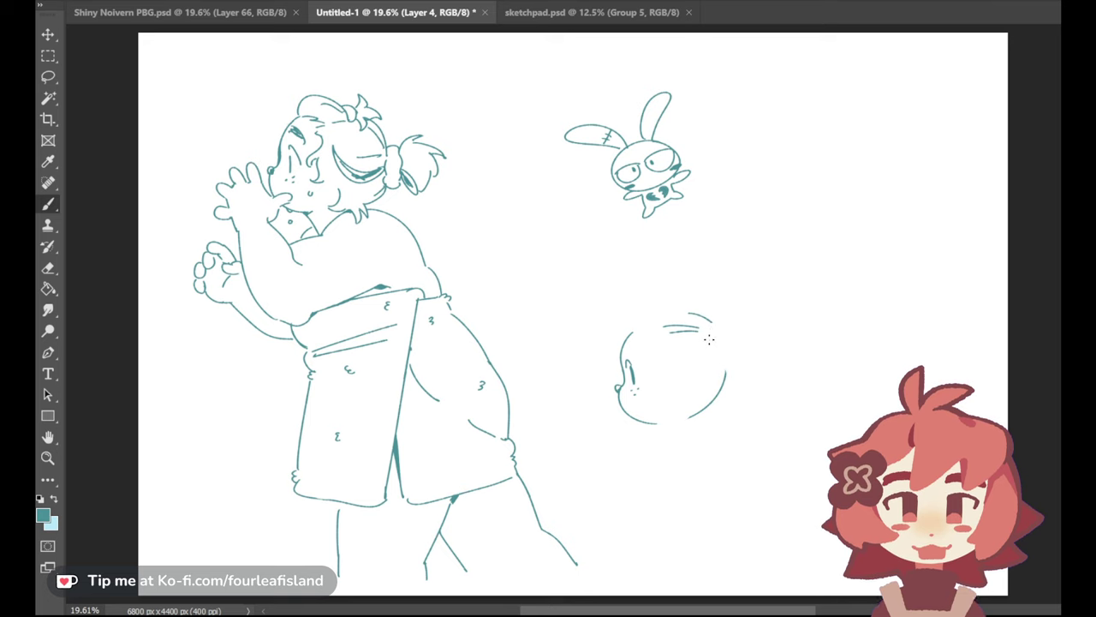
left_click_drag(714, 324, 710, 345)
key("ctrl+z")
key("ctrl+z")
key("ctrl+z")
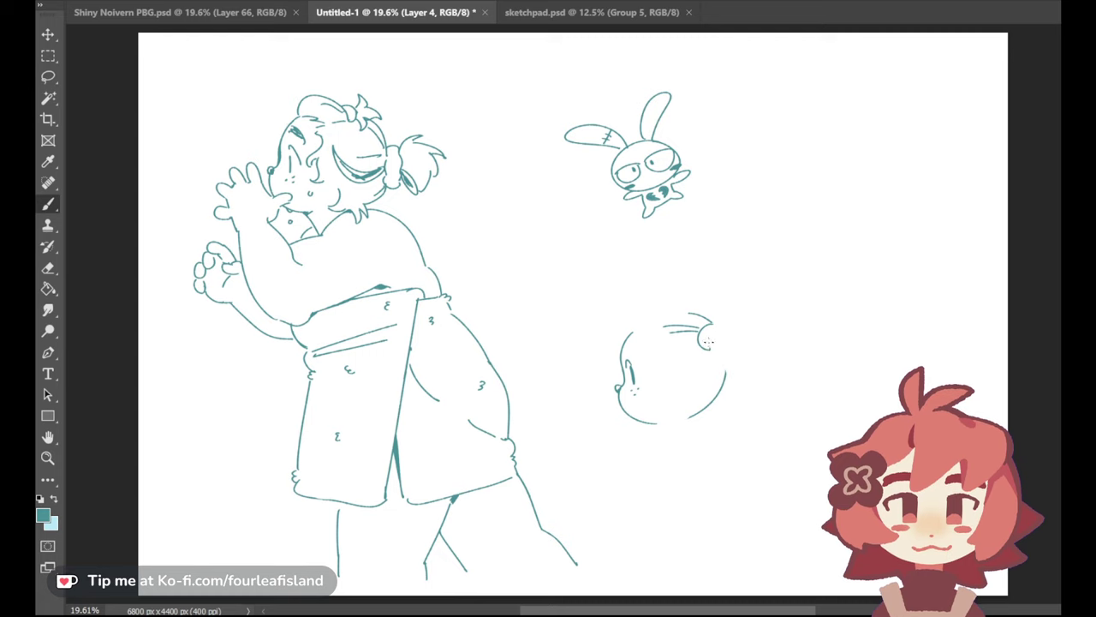
key("ctrl+z")
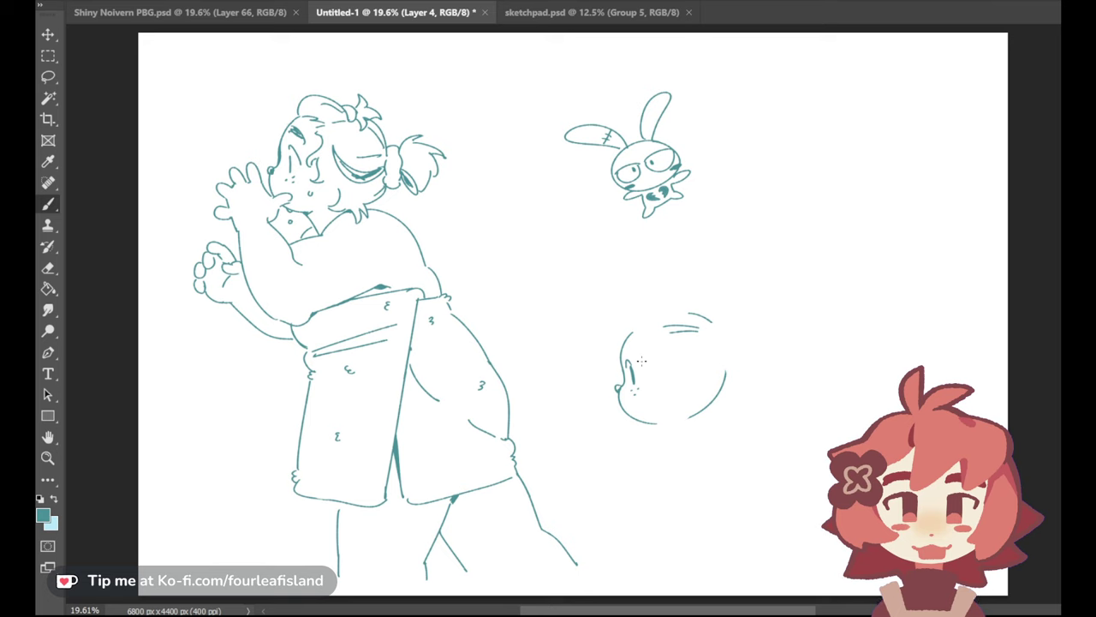
mouse_move(692, 329)
left_mouse_down()
mouse_move(709, 324)
mouse_move(657, 327)
mouse_move(716, 324)
mouse_move(673, 317)
mouse_move(710, 352)
left_mouse_up()
key("ctrl+z")
key("ctrl+z")
key("ctrl+z")
Draw two pointed bow loops meeting in a V at the back of the crown
mouse_move(665, 302)
left_mouse_down()
mouse_move(709, 347)
mouse_move(685, 345)
mouse_move(709, 330)
left_mouse_up()
key("ctrl+z")
key("ctrl+z")
key("ctrl+z")
key("ctrl+z")
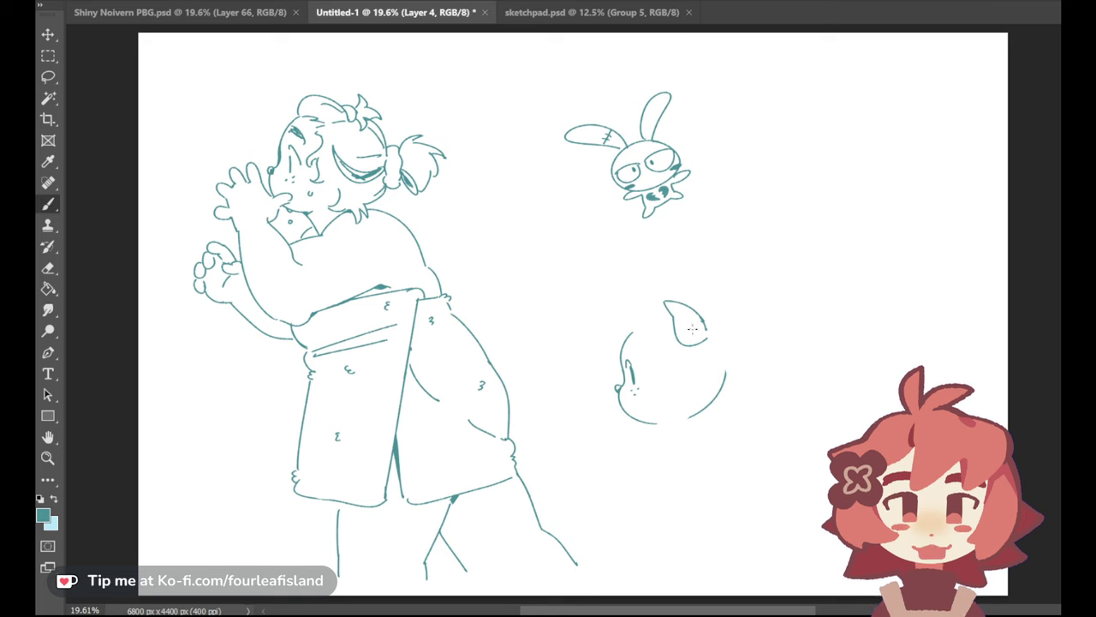
mouse_move(691, 324)
left_mouse_down()
mouse_move(706, 339)
mouse_move(695, 330)
mouse_move(734, 290)
left_mouse_up()
key("ctrl+z")
key("ctrl+z")
key("ctrl+z")
key("ctrl+z")
Add small curved fold marks inside both bow loops
mouse_move(706, 324)
left_mouse_down()
mouse_move(740, 294)
mouse_move(739, 341)
mouse_move(721, 345)
mouse_move(714, 332)
left_mouse_up()
key("ctrl+z")
key("ctrl+z")
key("ctrl+z")
left_click_drag(722, 326, 717, 329)
key("ctrl+z")
left_click_drag(725, 319, 717, 330)
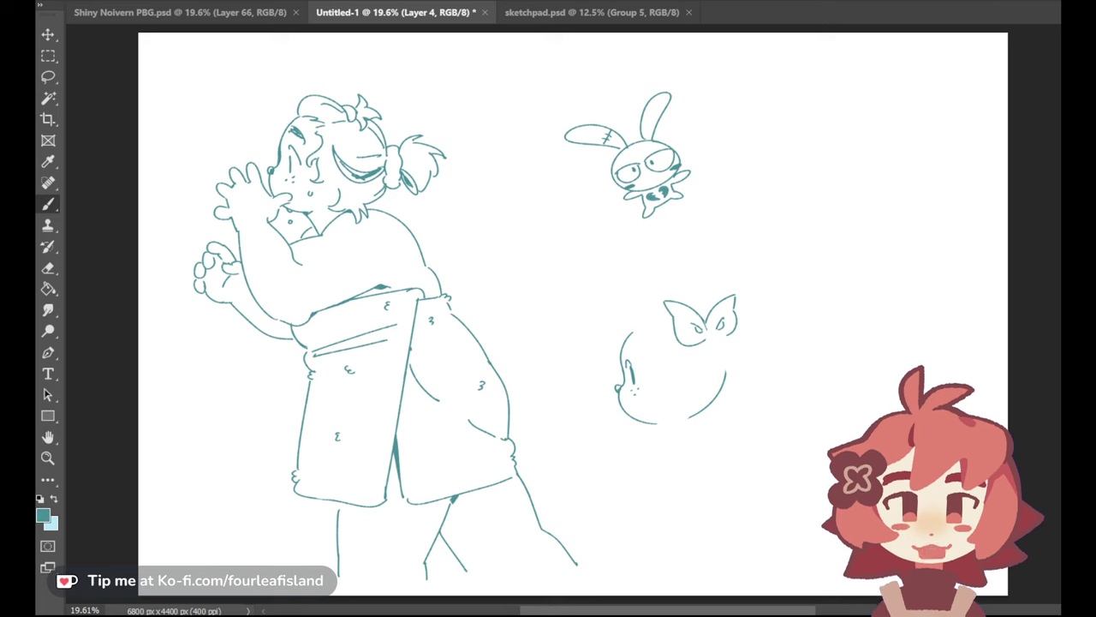
Draw a spiky ponytail below the bow and remove the remaining arc at the back of the head
left_click(715, 335)
mouse_move(707, 342)
left_mouse_down()
mouse_move(713, 376)
mouse_move(742, 373)
mouse_move(747, 323)
mouse_move(740, 335)
mouse_move(758, 360)
mouse_move(747, 372)
mouse_move(776, 360)
mouse_move(746, 368)
left_mouse_up()
key("ctrl+z")
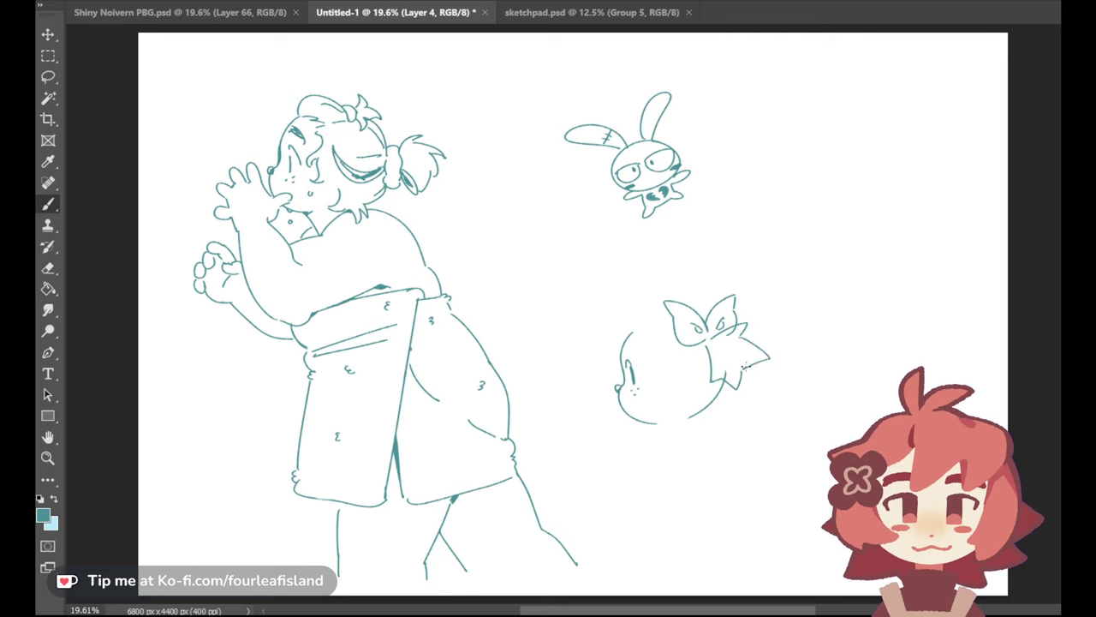
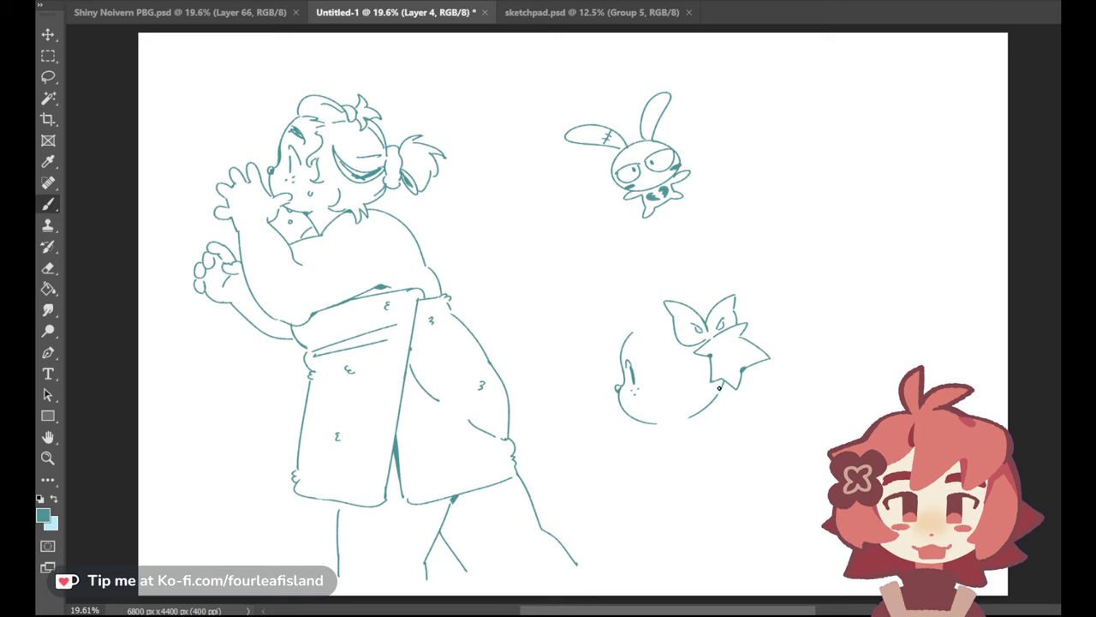
key("ctrl+z")
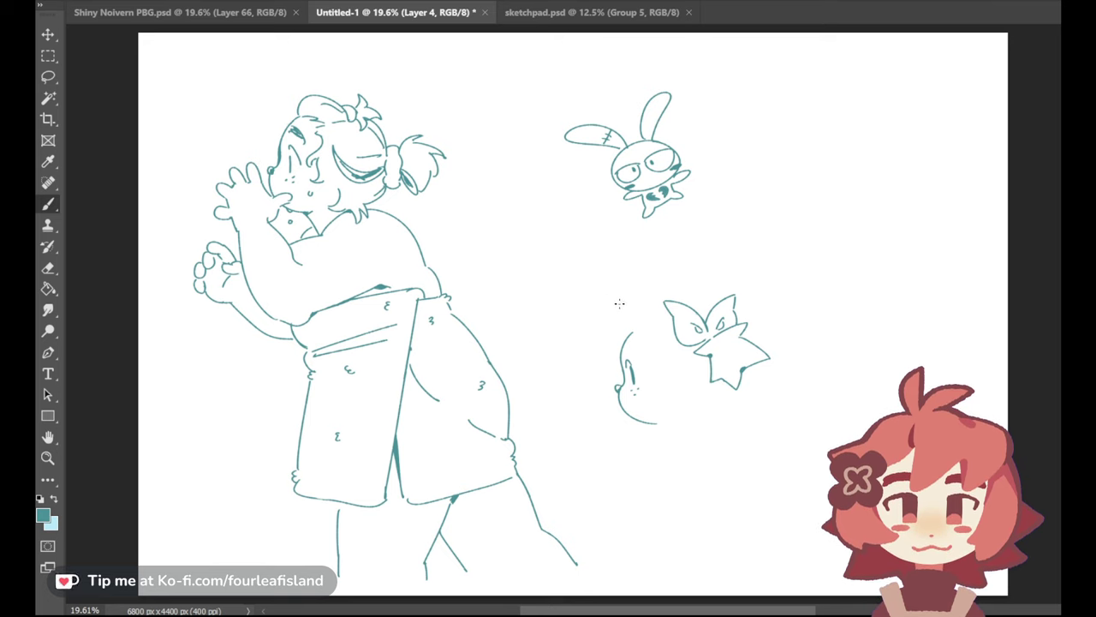
Draw hair strands pulled back toward the bow, along with a face-framing strand and a pointed sideburn
left_click_drag(659, 329, 673, 330)
mouse_move(673, 368)
left_mouse_down()
mouse_move(709, 365)
mouse_move(688, 362)
mouse_move(704, 345)
mouse_move(639, 379)
mouse_move(649, 381)
mouse_move(641, 409)
mouse_move(656, 409)
left_mouse_up()
key("ctrl+z")
key("ctrl+z")
key("ctrl+z")
key("ctrl+z")
key("ctrl+z")
key("ctrl+z")
key("ctrl+z")
key("ctrl+z")
key("ctrl+z")
key("ctrl+z")
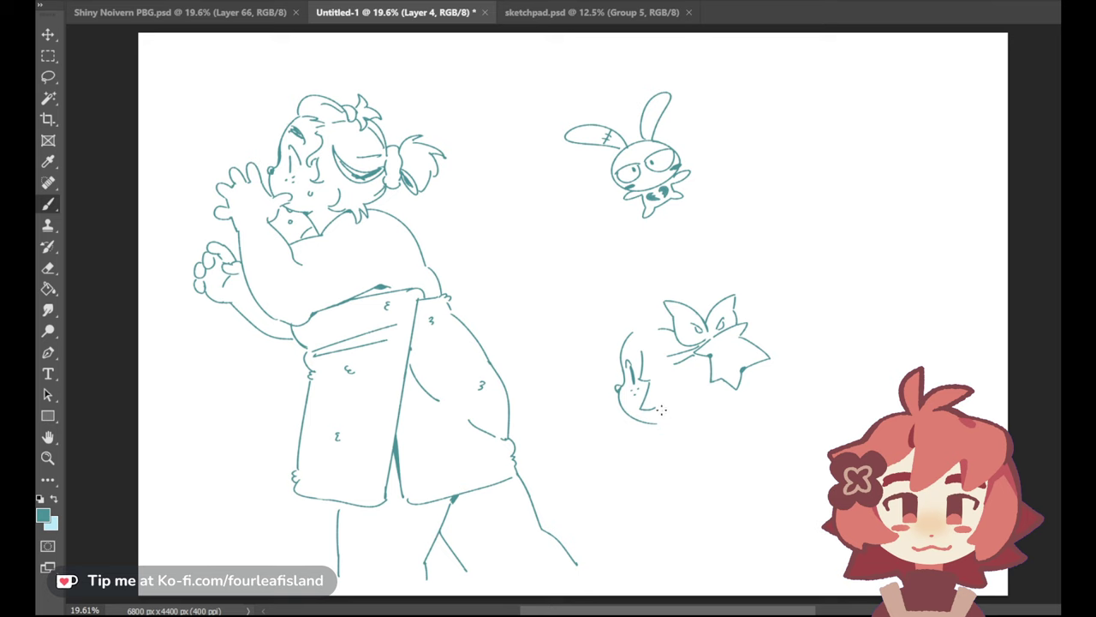
Undo the sideburn strokes and try redrawing the sideburn beside the cheek
key("ctrl+z")
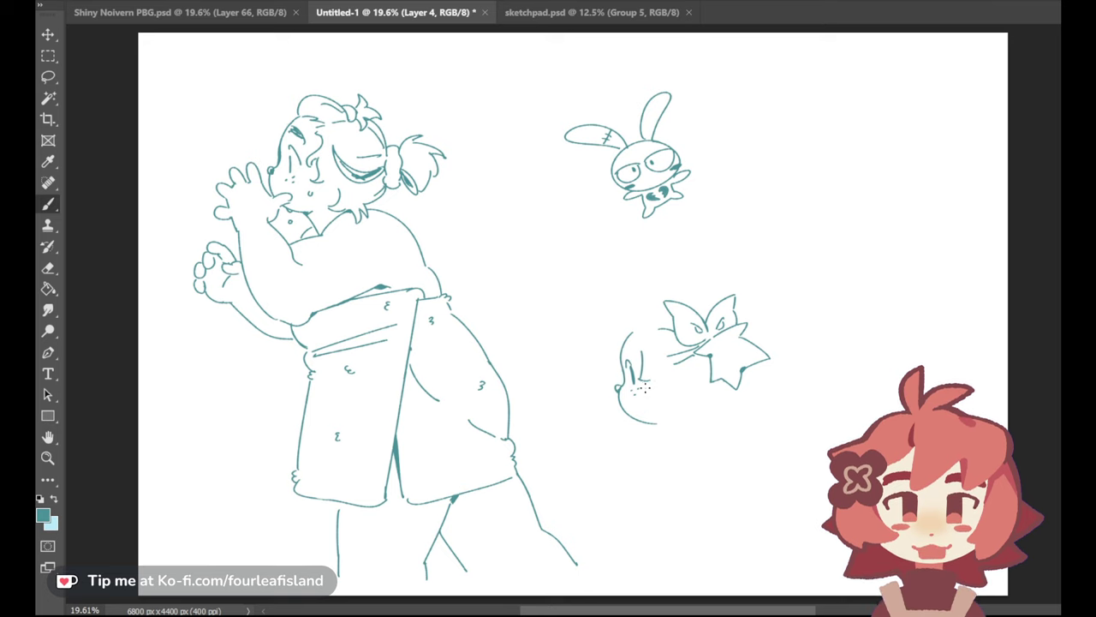
key("ctrl+z")
left_click_drag(649, 382, 642, 409)
key("ctrl+z")
left_click_drag(643, 409, 658, 411)
key("ctrl+z")
key("ctrl+z")
Draw a jagged fringe over the forehead and a pointed front strand falling past the eye
left_click_drag(629, 316, 603, 356)
key("ctrl+z")
key("ctrl+z")
key("ctrl+z")
mouse_move(626, 315)
left_mouse_down()
mouse_move(603, 357)
mouse_move(620, 360)
mouse_move(638, 334)
mouse_move(644, 372)
left_mouse_up()
key("ctrl+z")
key("ctrl+z")
key("ctrl+z")
mouse_move(656, 331)
left_mouse_down()
mouse_move(675, 367)
mouse_move(640, 371)
mouse_move(675, 369)
left_mouse_up()
key("ctrl+z")
key("ctrl+z")
key("ctrl+z")
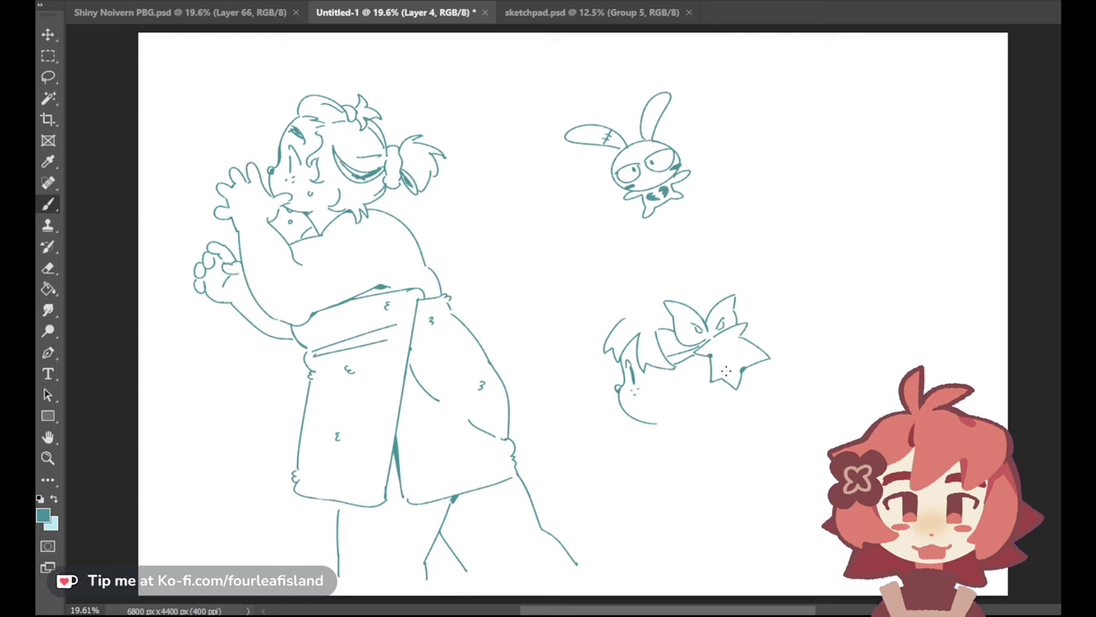
key("ctrl+z")
key("ctrl+z")
key("ctrl+z")
Select the bow, ponytail and attached strands with the Lasso, move them slightly away from the face, and deselect
key("l")
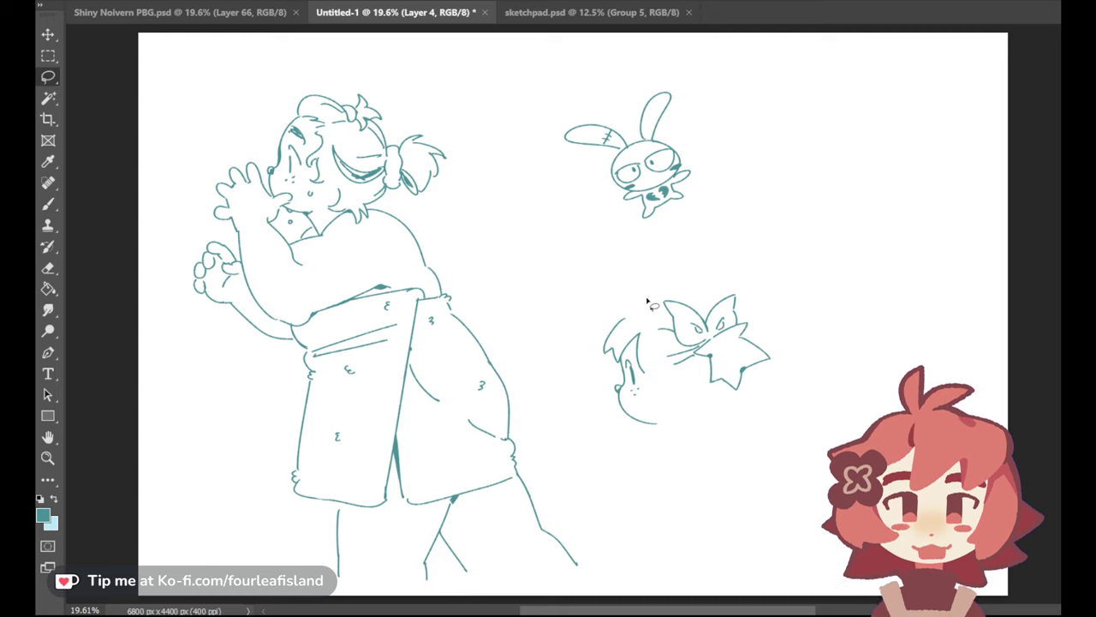
mouse_move(678, 285)
left_mouse_down()
mouse_move(810, 371)
mouse_move(684, 283)
left_mouse_up()
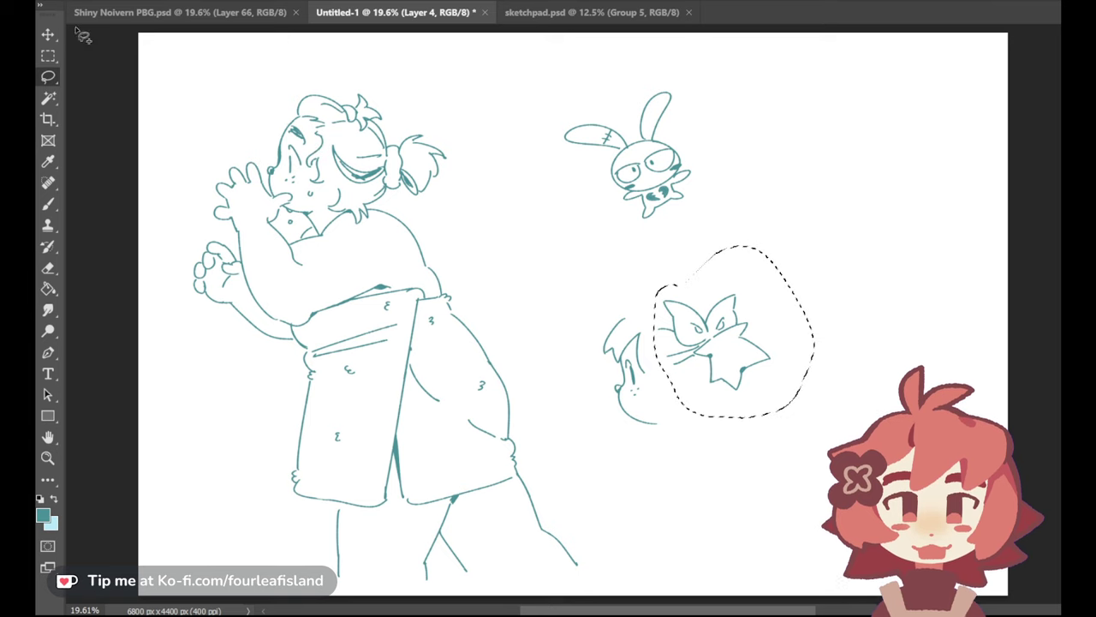
left_click(48, 34)
left_click_drag(756, 341, 769, 334)
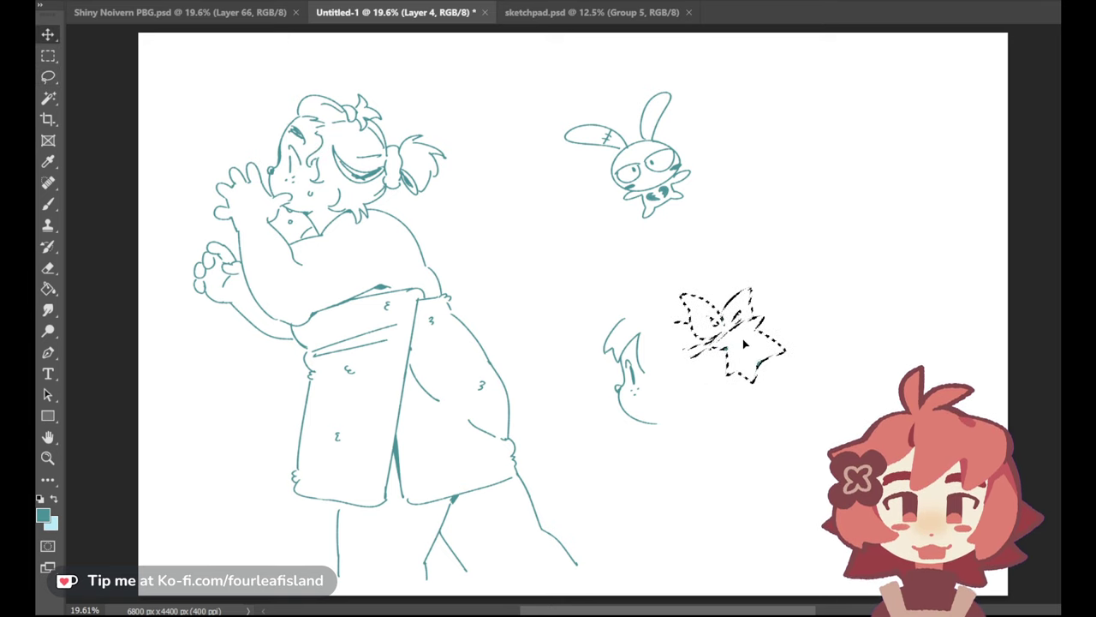
key("b")
key("ctrl+d")
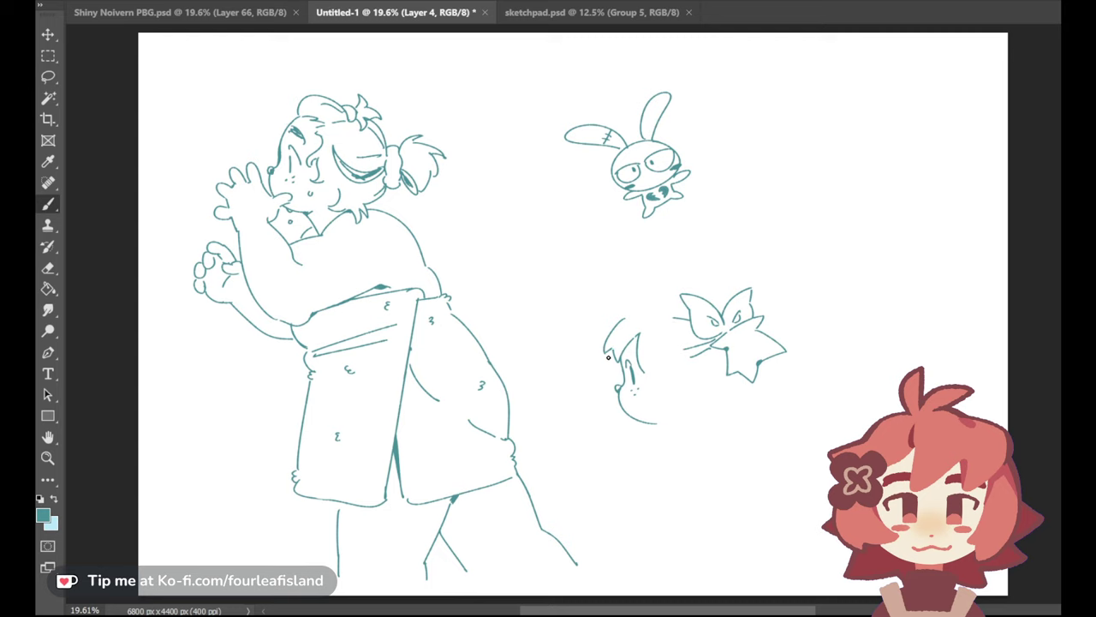
Remove the jagged outer fringe and draw a pointed side lock behind the front strand
key("ctrl+z")
key("ctrl+z")
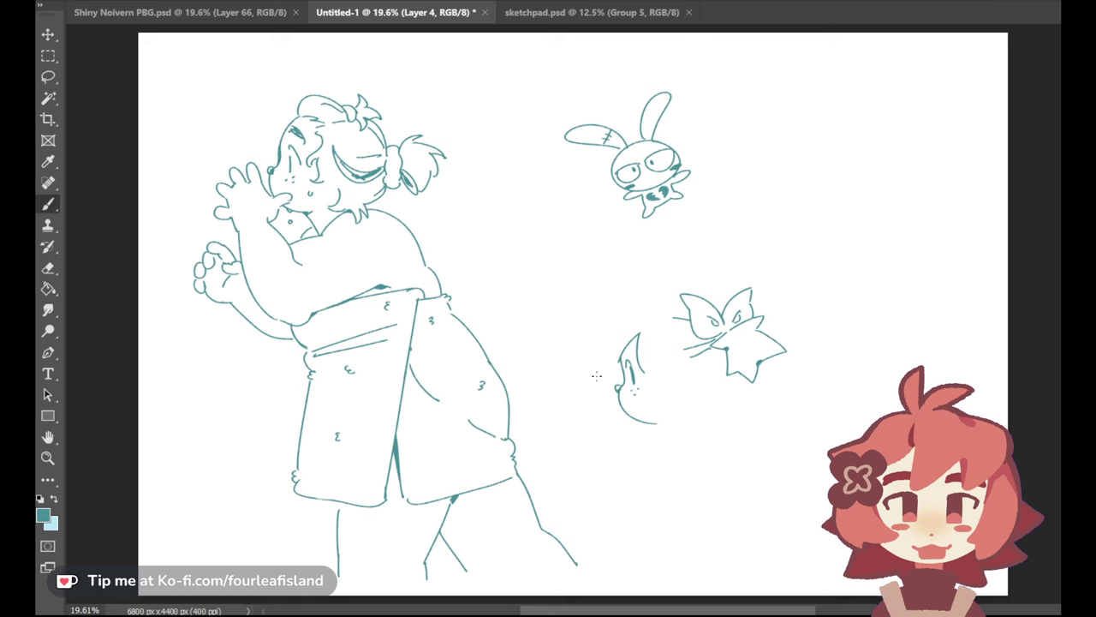
left_click_drag(659, 334, 684, 369)
key("ctrl+z")
mouse_move(656, 332)
left_mouse_down()
mouse_move(671, 360)
mouse_move(649, 377)
mouse_move(647, 367)
mouse_move(678, 359)
mouse_move(647, 374)
mouse_move(677, 367)
left_mouse_up()
key("ctrl+z")
key("ctrl+z")
key("ctrl+z")
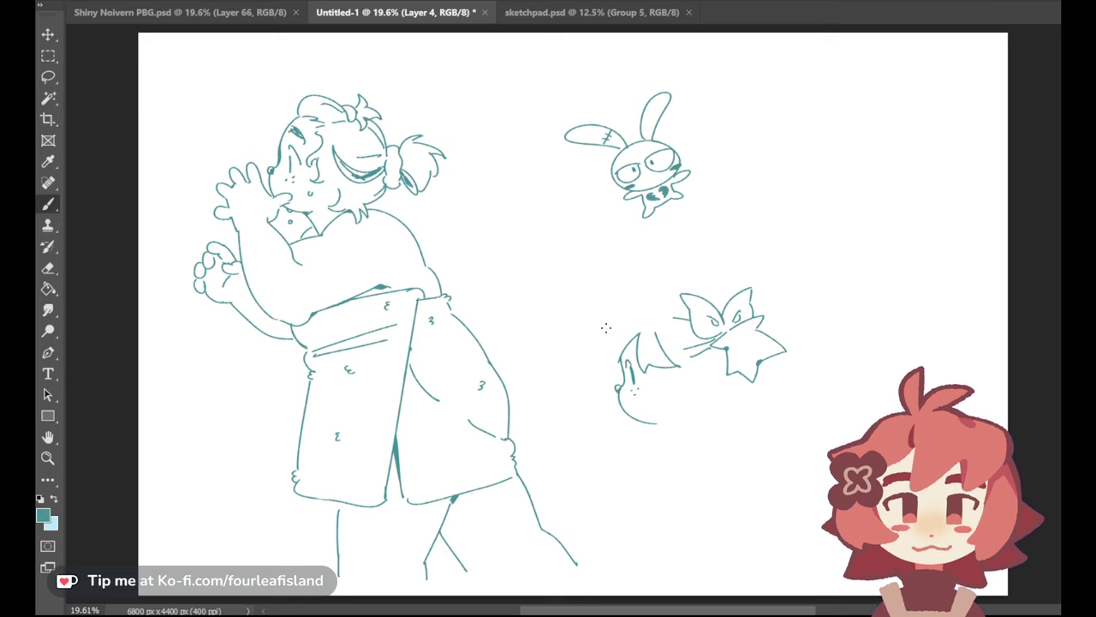
Draw a rounded outer fringe arching over the forehead, adding an eyebrow and a short sideburn
left_click_drag(600, 344, 640, 308)
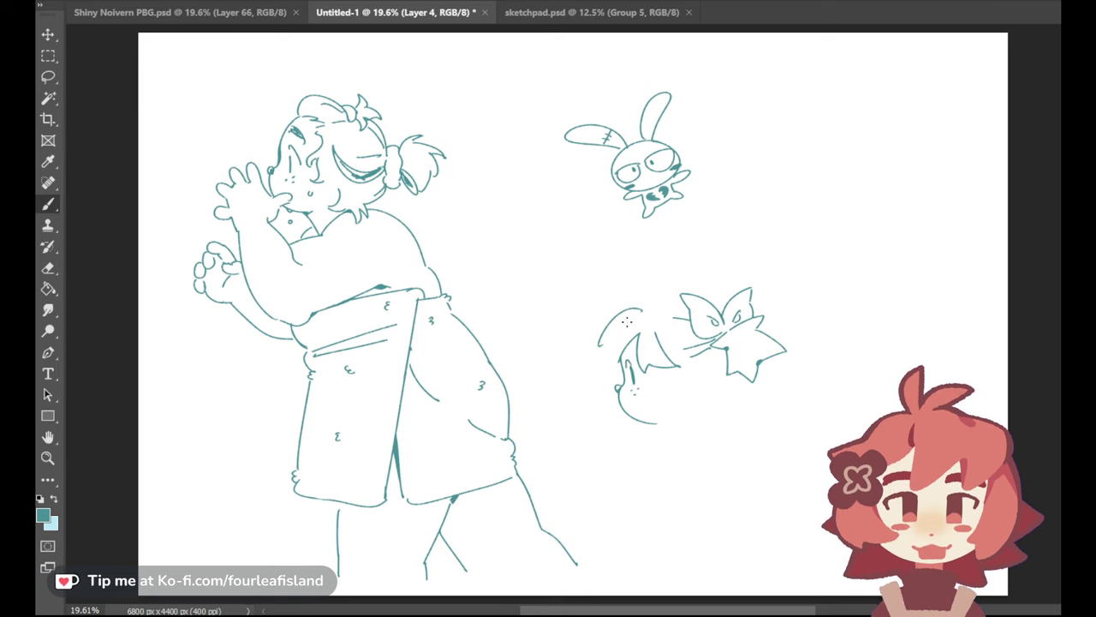
mouse_move(605, 346)
left_mouse_down()
mouse_move(612, 368)
mouse_move(621, 355)
left_mouse_up()
key("ctrl+z")
left_click_drag(649, 305, 683, 298)
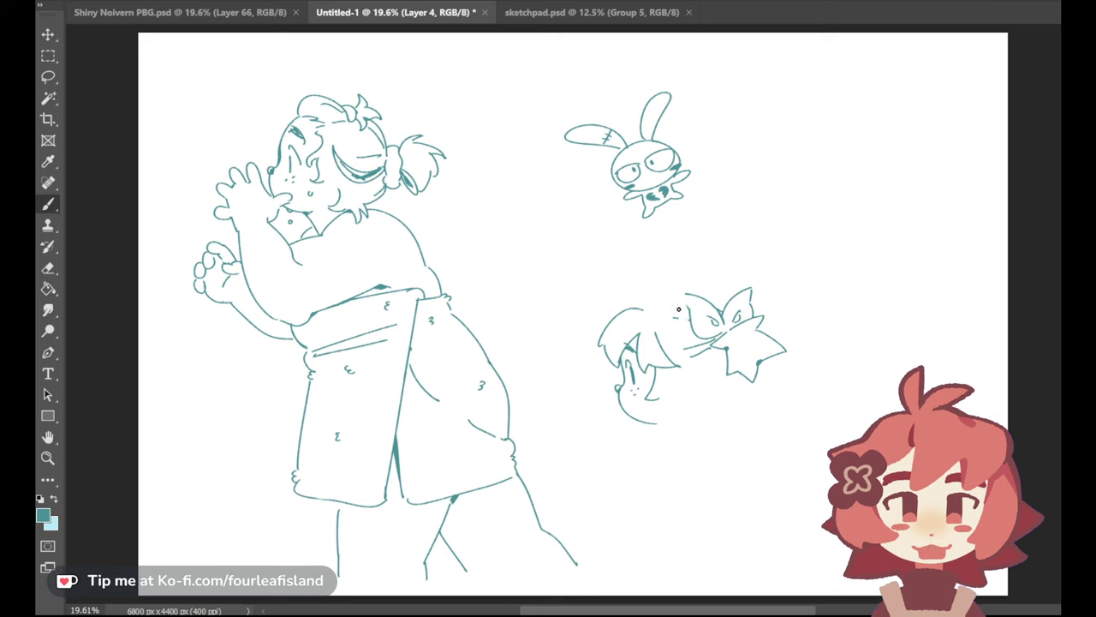
Erase the bow, the ponytail and the strands leading to them behind the head
mouse_move(687, 301)
left_mouse_down()
mouse_move(683, 276)
mouse_move(710, 365)
mouse_move(706, 351)
mouse_move(727, 374)
mouse_move(713, 340)
left_mouse_up()
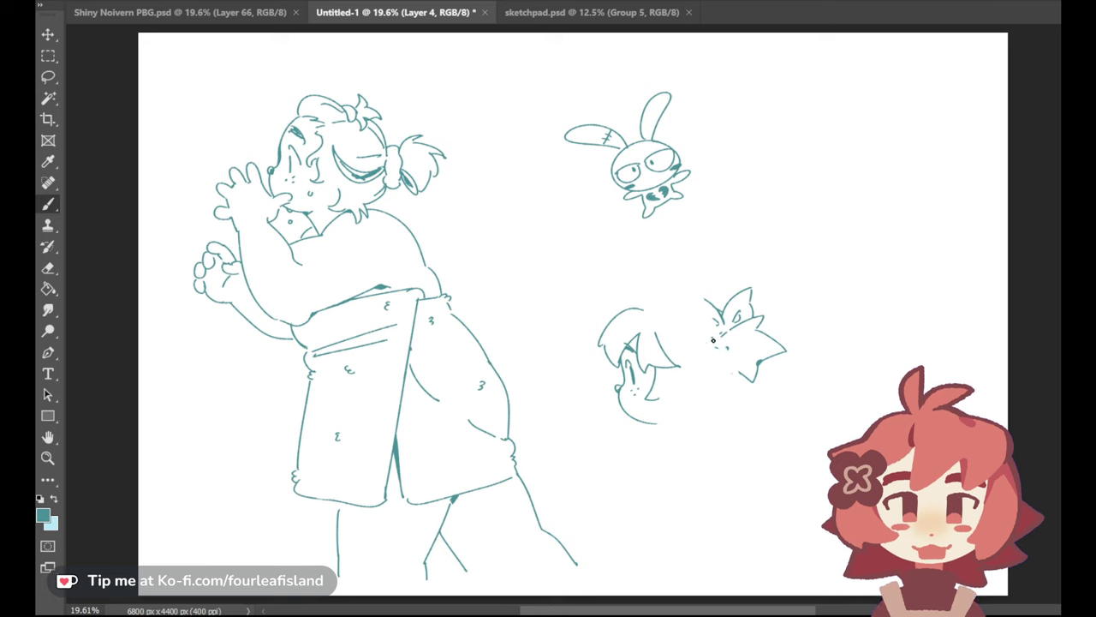
left_click_drag(697, 300, 707, 310)
mouse_move(711, 347)
left_mouse_down()
mouse_move(744, 289)
mouse_move(740, 316)
mouse_move(751, 292)
mouse_move(754, 334)
mouse_move(778, 340)
mouse_move(765, 335)
mouse_move(768, 357)
mouse_move(786, 346)
mouse_move(761, 370)
mouse_move(757, 383)
left_mouse_up()
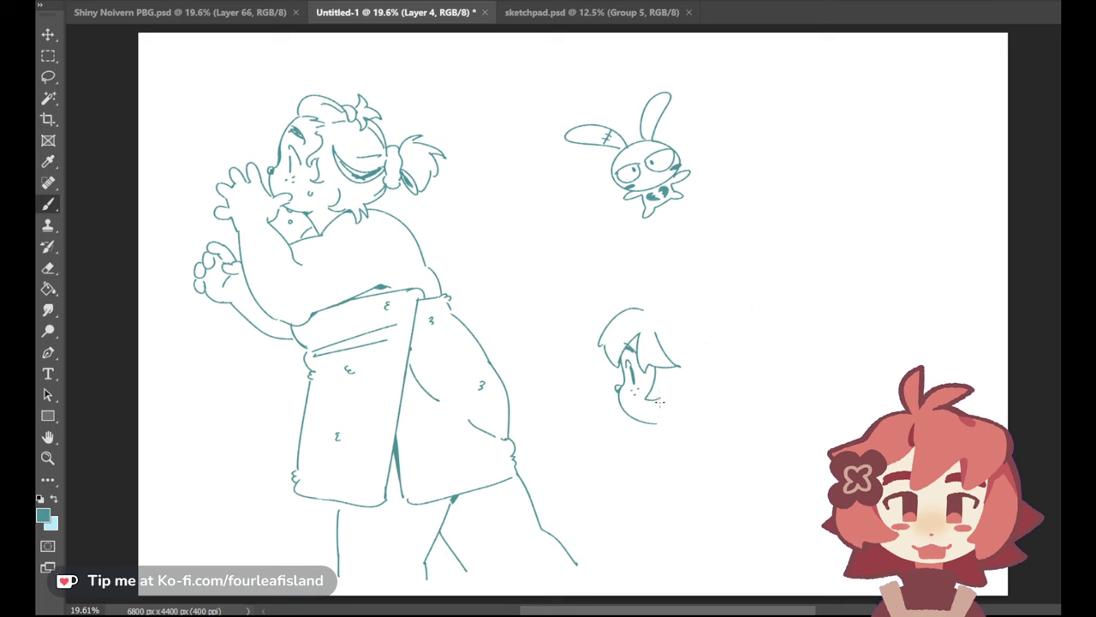
Extend the sideburn into a pointed lock below the ear area and draw a curved hair line behind the head
key("ctrl+z")
mouse_move(657, 400)
left_mouse_down()
mouse_move(671, 414)
mouse_move(680, 404)
mouse_move(668, 419)
mouse_move(680, 402)
left_mouse_up()
key("ctrl+z")
key("ctrl+z")
mouse_move(692, 362)
left_mouse_down()
mouse_move(686, 392)
mouse_move(688, 382)
left_mouse_up()
key("ctrl+z")
key("ctrl+z")
key("ctrl+z")
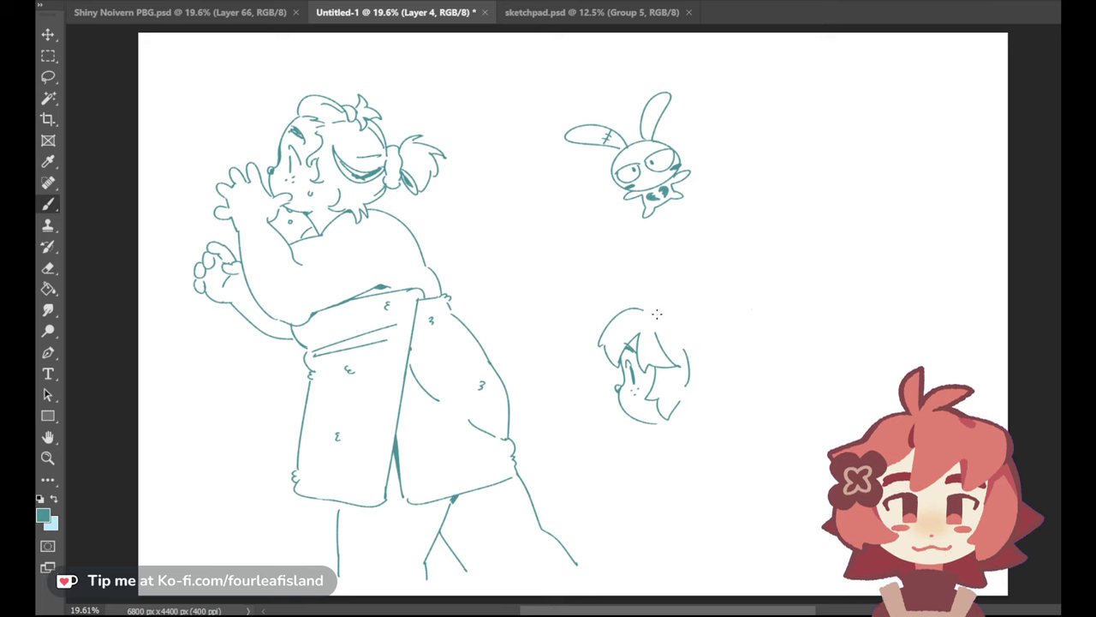
Draw a small tuft above the profile head's fringe and a rounded crown line running back from it
mouse_move(620, 295)
left_mouse_down()
mouse_move(643, 307)
mouse_move(622, 296)
mouse_move(635, 306)
mouse_move(716, 296)
left_mouse_up()
key("ctrl+z")
key("ctrl+z")
key("ctrl+z")
key("ctrl+z")
left_click_drag(649, 304, 718, 298)
key("ctrl+z")
key("ctrl+z")
key("ctrl+z")
key("ctrl+z")
key("ctrl+z")
left_click_drag(648, 302, 716, 298)
key("ctrl+z")
left_click_drag(647, 301, 719, 301)
key("ctrl+z")
key("ctrl+z")
Draw the first pointed loop of a bow at the back of the profile head's crown
mouse_move(648, 302)
left_mouse_down()
mouse_move(718, 298)
mouse_move(734, 321)
mouse_move(707, 269)
left_mouse_up()
key("ctrl+z")
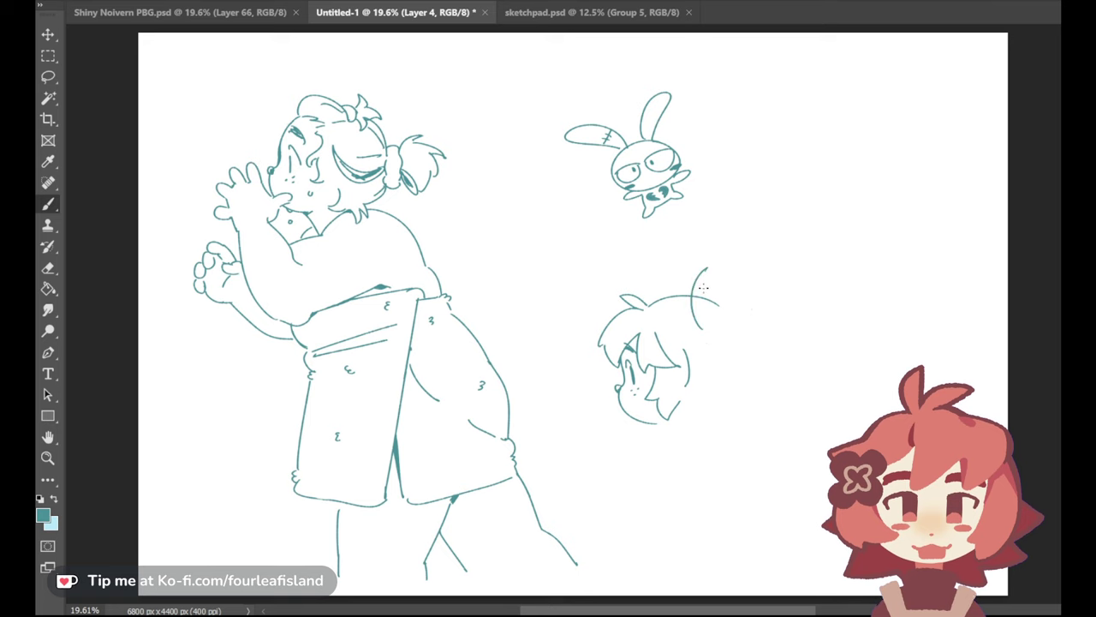
key("ctrl+z")
left_click_drag(693, 329, 705, 280)
key("ctrl+z")
mouse_move(694, 327)
left_mouse_down()
mouse_move(711, 267)
mouse_move(734, 301)
mouse_move(720, 325)
mouse_move(706, 277)
mouse_move(720, 328)
left_mouse_up()
key("ctrl+z")
key("ctrl+z")
key("ctrl+z")
key("ctrl+z")
left_click_drag(707, 278, 721, 322)
key("ctrl+z")
key("ctrl+z")
Draw a second pointed bow loop behind the first one, curving back to the knot
mouse_move(707, 277)
left_mouse_down()
mouse_move(728, 322)
mouse_move(755, 274)
mouse_move(763, 284)
mouse_move(755, 274)
mouse_move(741, 321)
mouse_move(755, 274)
left_mouse_up()
key("ctrl+z")
key("ctrl+z")
key("ctrl+z")
key("ctrl+z")
key("ctrl+z")
key("ctrl+z")
key("ctrl+z")
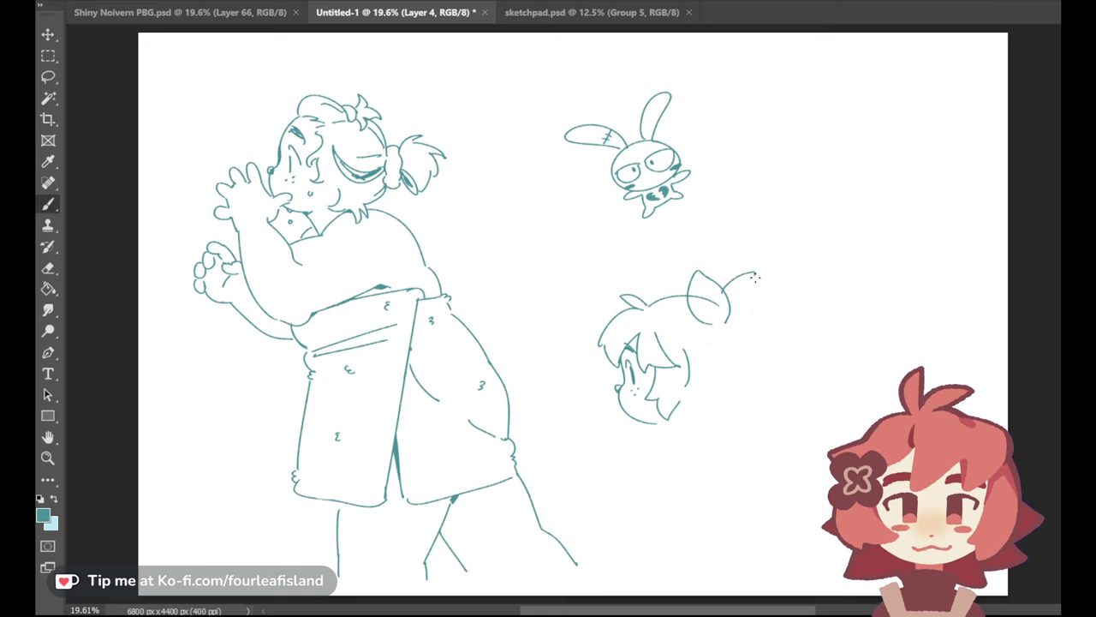
left_click_drag(756, 286, 739, 325)
key("ctrl+z")
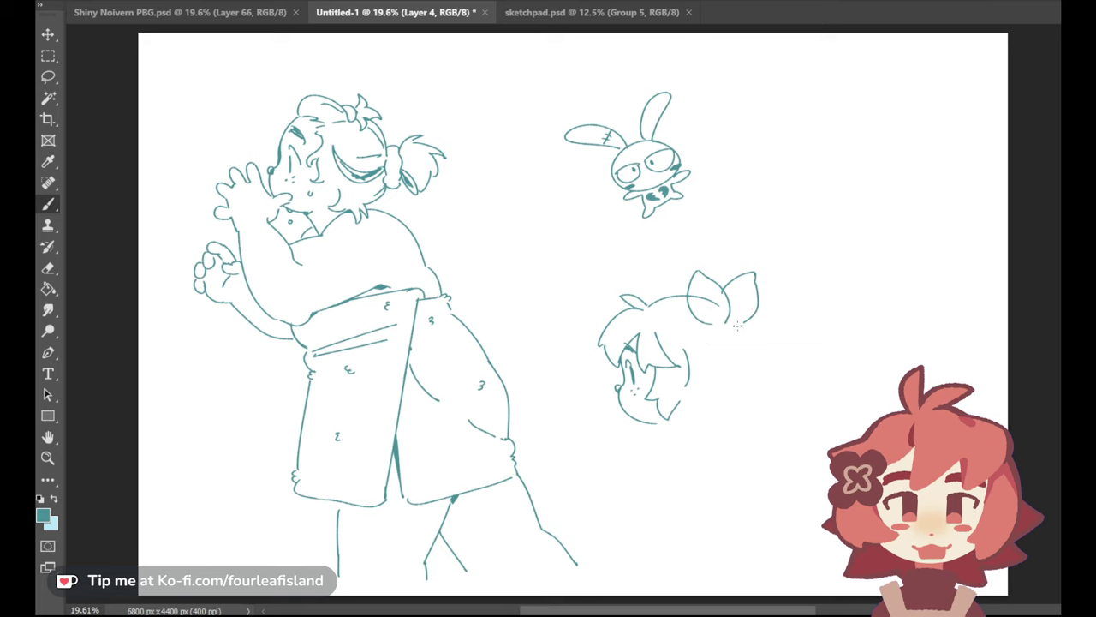
key("ctrl+z")
left_click_drag(755, 274, 735, 323)
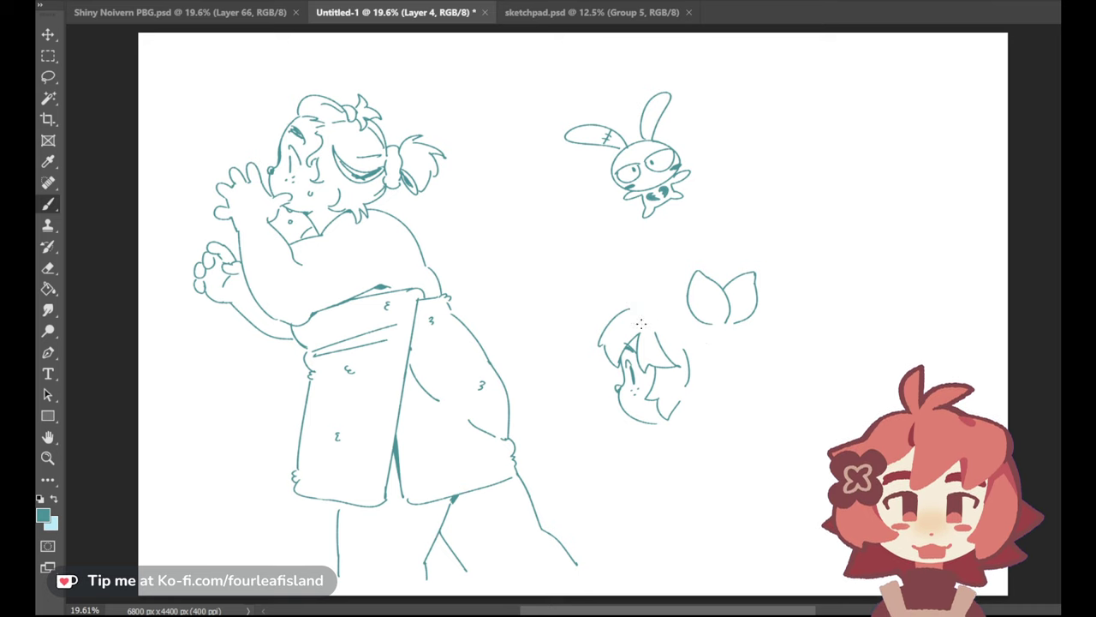
Redraw the crown line as a smooth arc from above the forehead to the front bow loop
left_click_drag(641, 303, 684, 297)
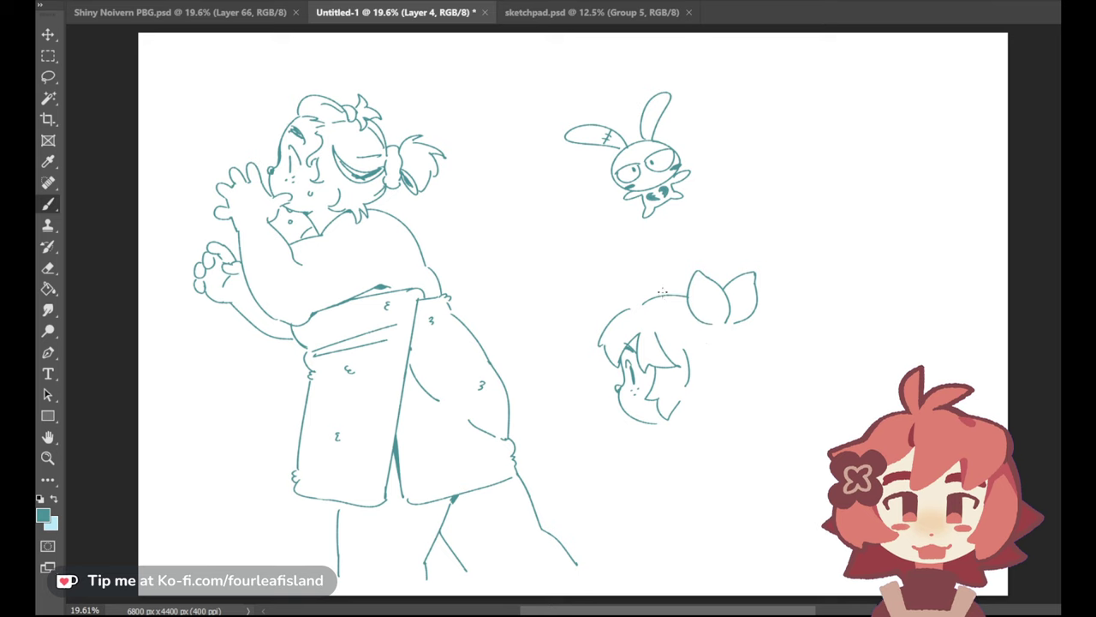
key("ctrl+z")
left_click_drag(644, 303, 698, 295)
key("ctrl+z")
key("ctrl+z")
key("ctrl+z")
key("ctrl+z")
key("ctrl+z")
key("ctrl+z")
key("ctrl+z")
Draw a small pointed tuft joined to the top of the fringe and remove both bow loops
mouse_move(629, 307)
left_mouse_down()
mouse_move(647, 304)
mouse_move(618, 298)
mouse_move(647, 304)
left_mouse_up()
key("ctrl+z")
key("ctrl+z")
key("ctrl+z")
key("ctrl+z")
mouse_move(689, 296)
left_mouse_down()
mouse_move(698, 266)
mouse_move(729, 302)
mouse_move(728, 326)
mouse_move(757, 298)
mouse_move(757, 277)
left_mouse_up()
mouse_move(687, 295)
left_mouse_down()
mouse_move(648, 300)
mouse_move(651, 309)
mouse_move(677, 296)
left_mouse_up()
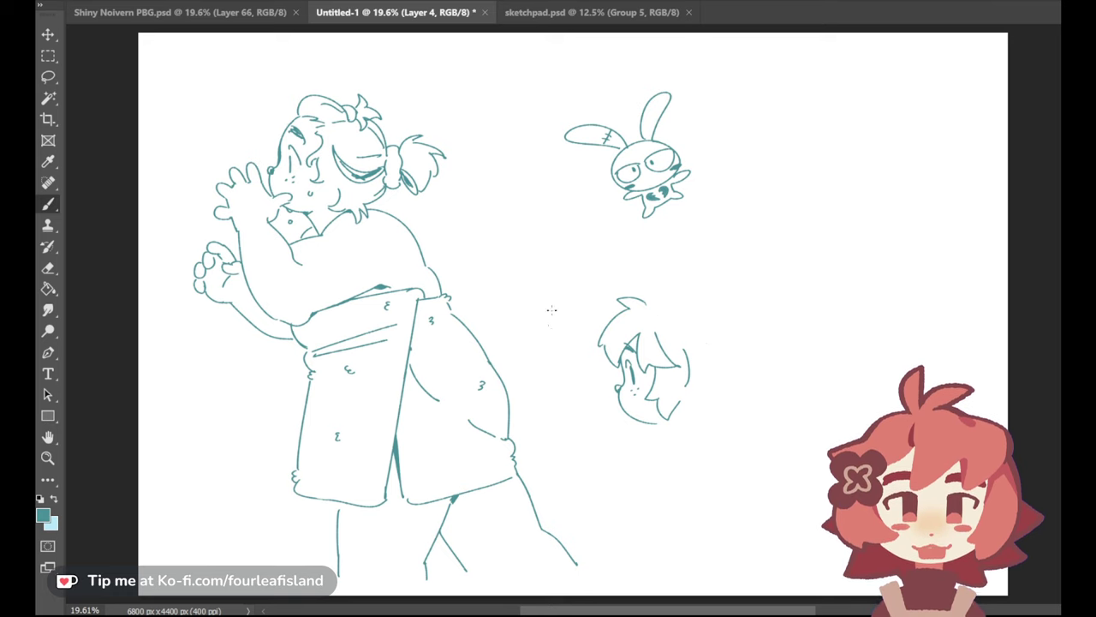
Draw the crown curve back from the tuft and a long narrow lock hanging behind the cheek
left_click_drag(642, 300, 714, 300)
key("ctrl+z")
mouse_move(687, 341)
left_mouse_down()
mouse_move(698, 421)
mouse_move(692, 411)
mouse_move(670, 425)
mouse_move(672, 447)
mouse_move(685, 391)
mouse_move(666, 457)
mouse_move(685, 392)
mouse_move(671, 448)
left_mouse_up()
key("ctrl+z")
key("ctrl+z")
key("ctrl+z")
key("ctrl+z")
key("ctrl+z")
key("ctrl+z")
key("ctrl+z")
Thicken the back edge of the hanging lock with a filled, curved stroke down to its narrow end
mouse_move(687, 382)
left_mouse_down()
mouse_move(671, 431)
mouse_move(691, 417)
mouse_move(671, 446)
mouse_move(692, 375)
left_mouse_up()
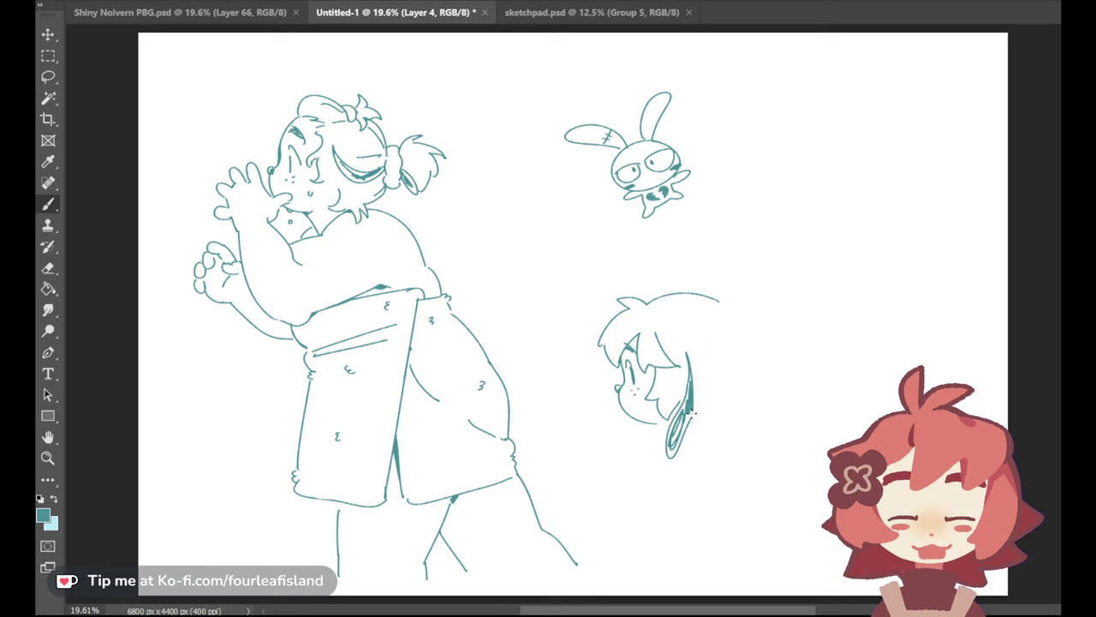
left_click_drag(693, 410, 688, 419)
key("ctrl+z")
left_click_drag(691, 372, 687, 421)
key("ctrl+z")
key("ctrl+z")
left_click_drag(691, 374, 685, 422)
key("ctrl+z")
key("ctrl+z")
key("ctrl+z")
left_click_drag(691, 379, 689, 420)
key("ctrl+z")
key("ctrl+z")
key("ctrl+z")
left_click_drag(694, 377, 692, 418)
key("ctrl+z")
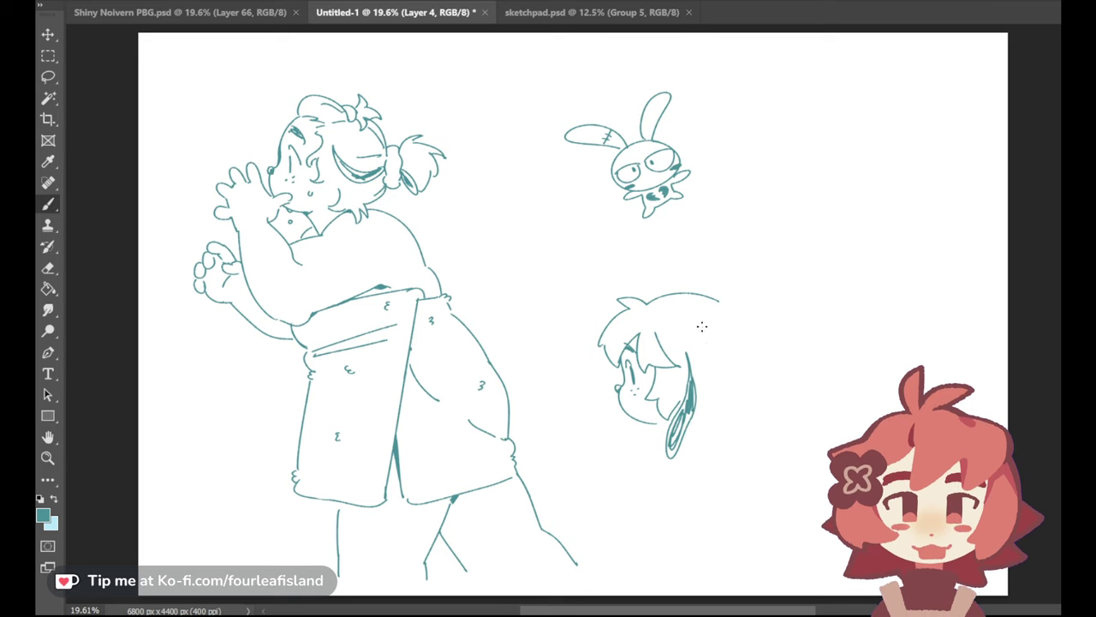
Try a bow loop at the crown's back end and add strand lines sweeping toward it
mouse_move(687, 299)
left_mouse_down()
mouse_move(724, 305)
mouse_move(710, 306)
mouse_move(717, 313)
mouse_move(677, 320)
mouse_move(716, 312)
mouse_move(704, 313)
mouse_move(738, 273)
left_mouse_up()
key("ctrl+z")
key("ctrl+z")
key("ctrl+z")
key("ctrl+z")
key("ctrl+z")
key("ctrl+z")
key("ctrl+z")
key("ctrl+z")
key("ctrl+z")
Draw a tall, pointed upright bow loop at the crown's back end with a small curled fold inside
left_click_drag(722, 326, 745, 268)
key("ctrl+z")
mouse_move(716, 319)
left_mouse_down()
mouse_move(747, 269)
mouse_move(741, 327)
left_mouse_up()
key("ctrl+z")
left_click_drag(743, 260, 742, 270)
key("ctrl+z")
key("ctrl+z")
mouse_move(721, 322)
left_mouse_down()
mouse_move(746, 256)
mouse_move(742, 327)
left_mouse_up()
key("ctrl+z")
key("ctrl+z")
key("ctrl+z")
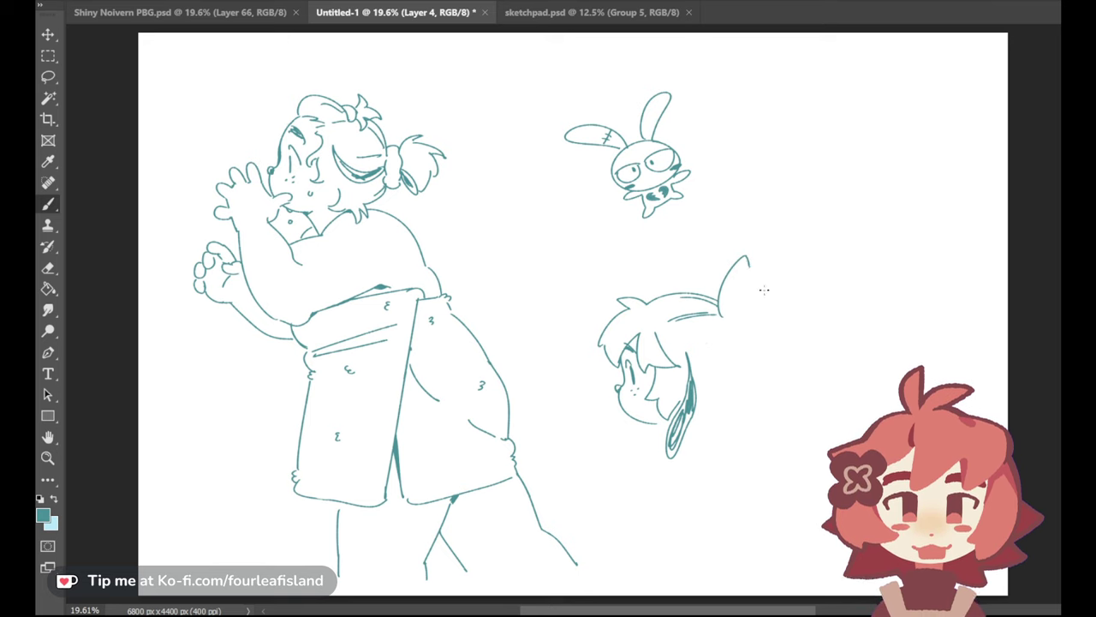
left_click_drag(749, 259, 726, 336)
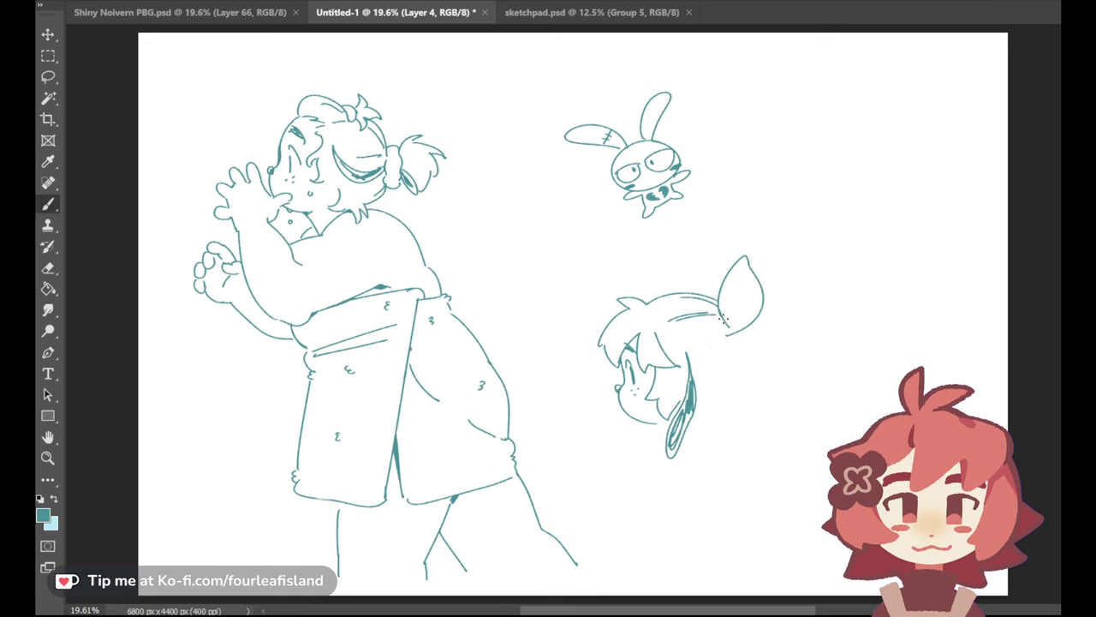
left_click(733, 306)
left_click(734, 313)
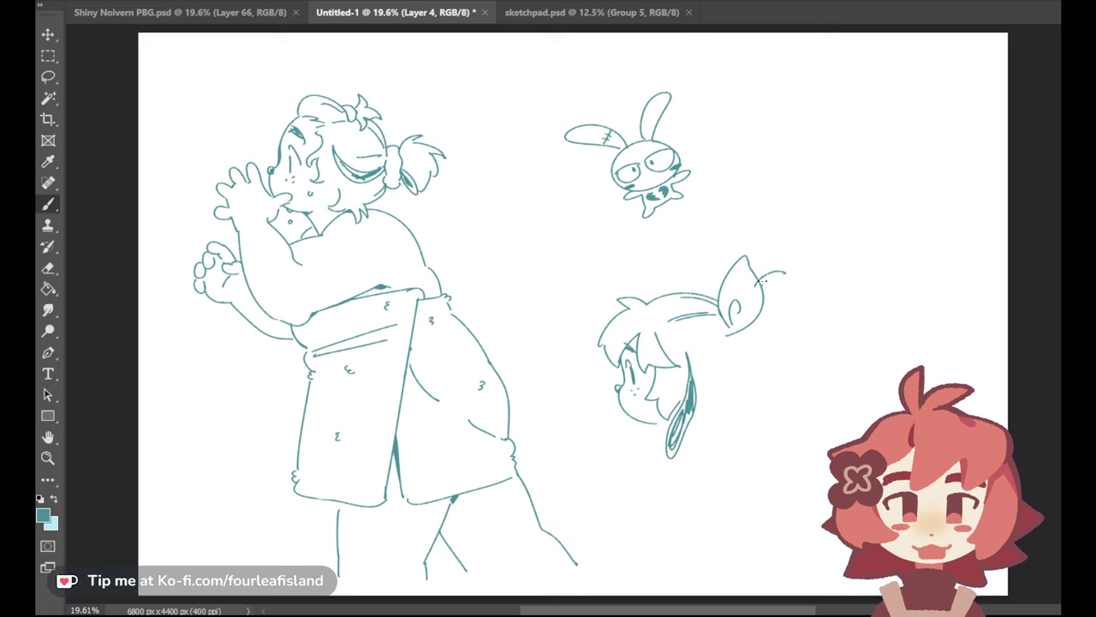
Draw the second bow loop behind the upright one, pointing outward and curving back toward the knot
left_click_drag(759, 298, 803, 275)
mouse_move(801, 283)
left_mouse_down()
mouse_move(774, 335)
mouse_move(754, 336)
left_mouse_up()
key("ctrl+z")
key("ctrl+z")
left_click_drag(802, 285, 759, 333)
key("ctrl+z")
left_click_drag(801, 286, 754, 335)
key("ctrl+z")
left_click_drag(801, 286, 748, 336)
key("ctrl+z")
left_click_drag(803, 284, 742, 334)
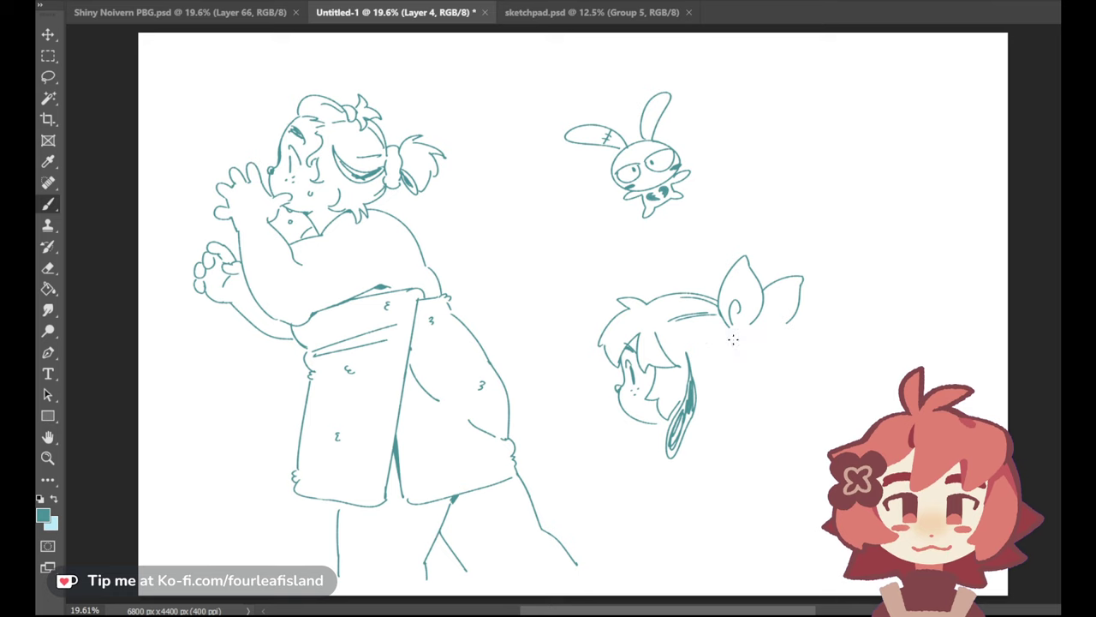
Rough in the jagged edges of a short ponytail below the bow and a fold in the second loop
mouse_move(735, 332)
left_mouse_down()
mouse_move(733, 359)
mouse_move(716, 353)
mouse_move(760, 387)
mouse_move(780, 344)
mouse_move(769, 346)
mouse_move(787, 365)
left_mouse_up()
key("ctrl+z")
key("ctrl+z")
key("ctrl+z")
key("ctrl+z")
key("ctrl+z")
key("ctrl+z")
key("ctrl+z")
mouse_move(788, 305)
left_mouse_down()
mouse_move(781, 319)
mouse_move(810, 345)
left_mouse_up()
key("ctrl+z")
key("ctrl+z")
key("ctrl+z")
key("ctrl+z")
key("ctrl+z")
key("ctrl+z")
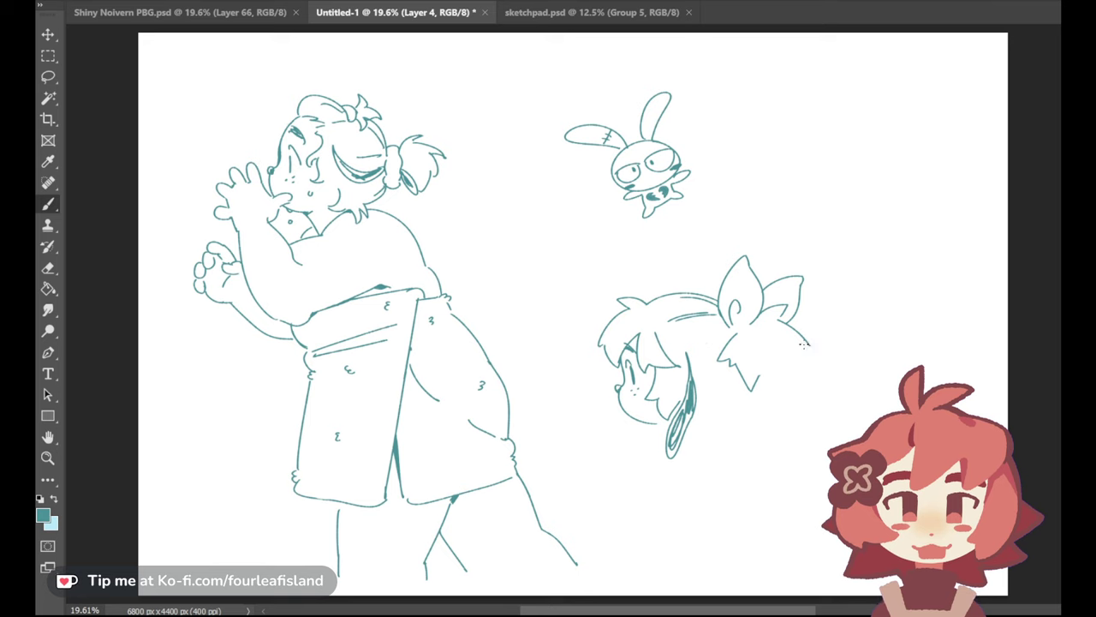
Redraw the ponytail below the bow as a narrower shape with a closed, spiky outline
mouse_move(763, 375)
left_mouse_down()
mouse_move(783, 385)
mouse_move(797, 346)
left_mouse_up()
key("ctrl+z")
key("ctrl+z")
key("ctrl+z")
mouse_move(730, 342)
left_mouse_down()
mouse_move(716, 356)
mouse_move(728, 350)
mouse_move(753, 391)
left_mouse_up()
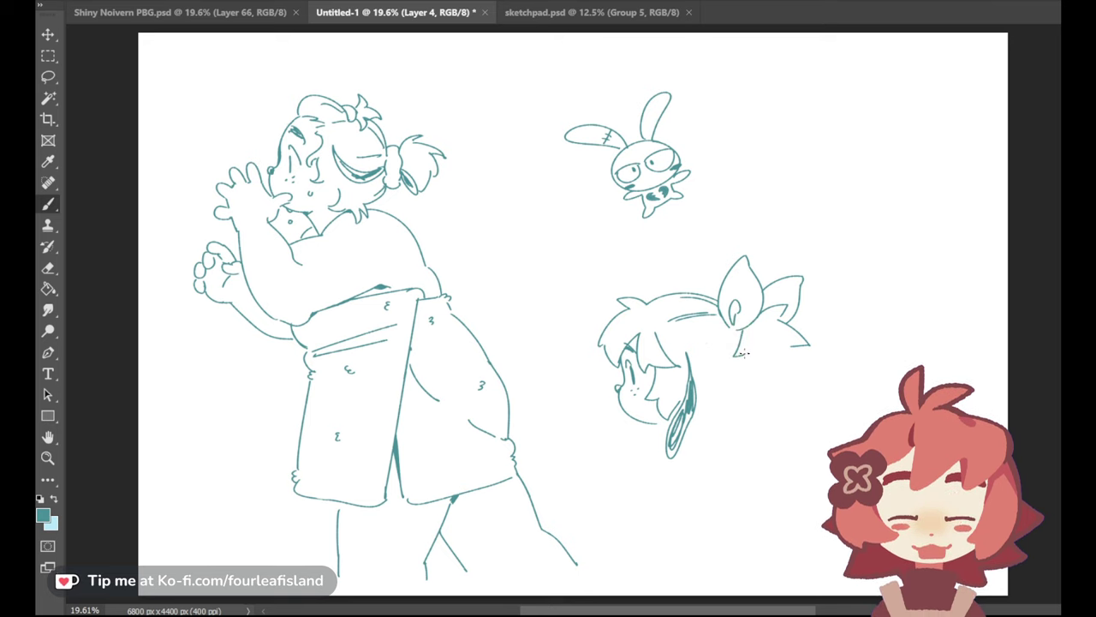
mouse_move(738, 339)
left_mouse_down()
mouse_move(774, 376)
mouse_move(751, 361)
mouse_move(766, 381)
mouse_move(789, 345)
left_mouse_up()
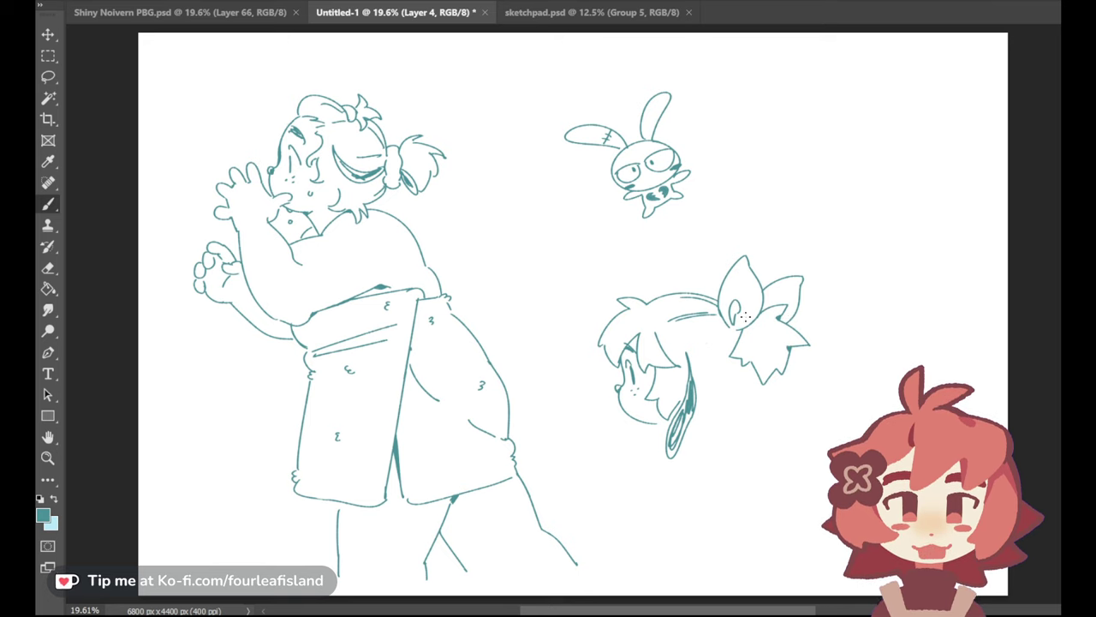
Draw the jagged hair ends from the hanging lock around the lower back of the head
left_click_drag(690, 428, 736, 426)
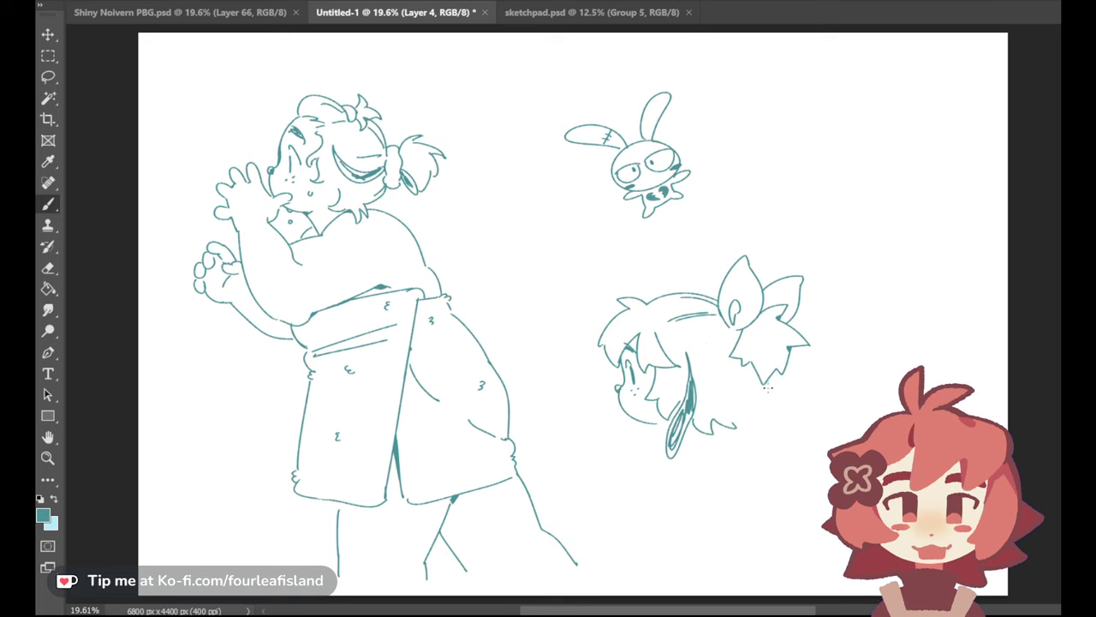
left_click_drag(757, 375, 756, 407)
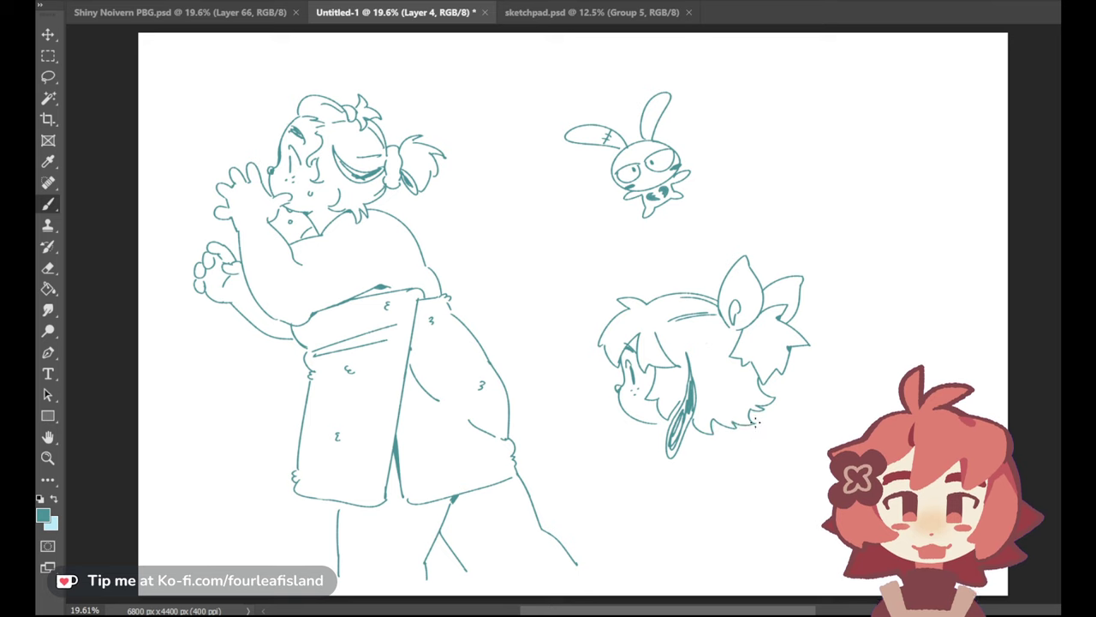
left_click_drag(734, 425, 757, 421)
mouse_move(736, 328)
left_mouse_down()
mouse_move(696, 369)
mouse_move(708, 363)
mouse_move(700, 366)
mouse_move(714, 344)
mouse_move(694, 362)
left_mouse_up()
key("ctrl+z")
key("ctrl+z")
key("ctrl+z")
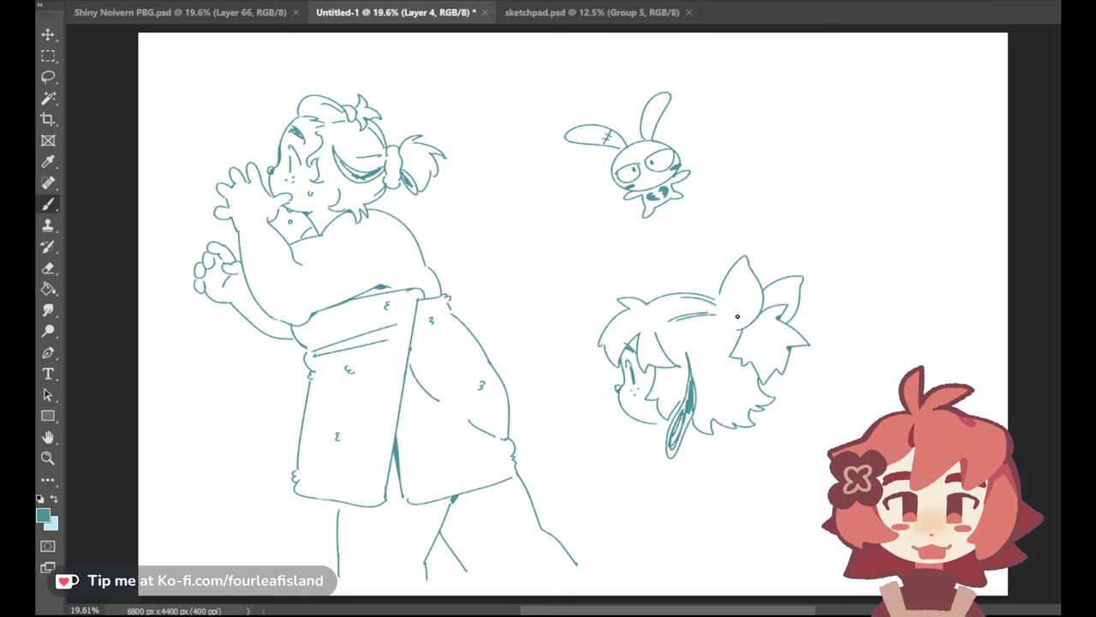
Erase the bow, the ponytail and the strands leading to them, trimming the back end of the crown line
left_click(48, 267)
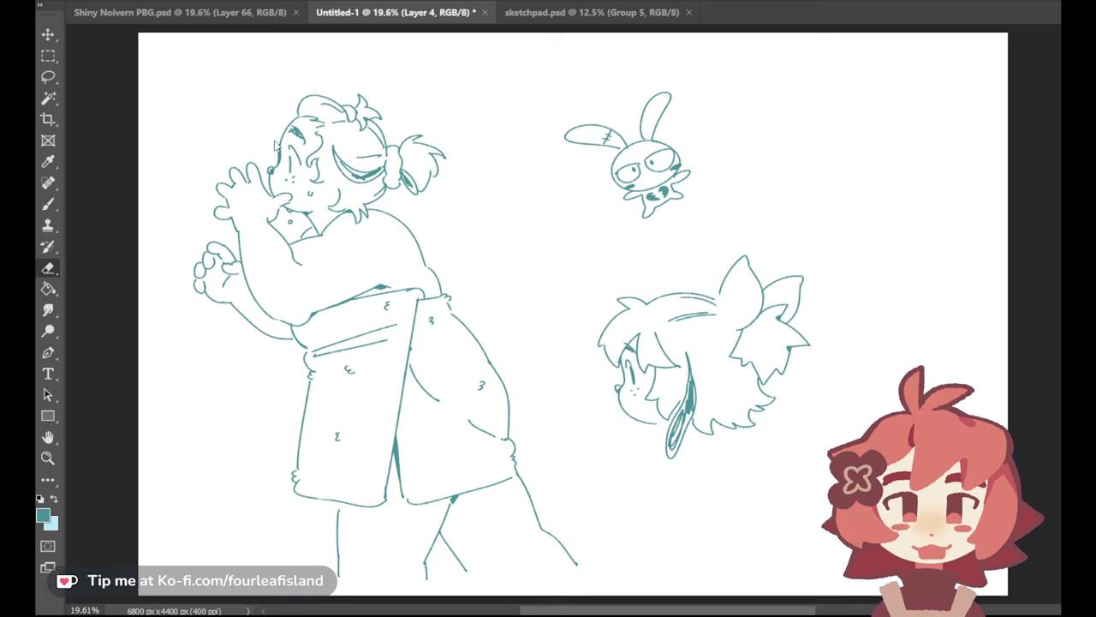
mouse_move(741, 340)
left_mouse_down()
mouse_move(747, 375)
mouse_move(748, 363)
mouse_move(765, 368)
mouse_move(765, 382)
mouse_move(758, 319)
mouse_move(780, 338)
mouse_move(802, 330)
mouse_move(812, 344)
mouse_move(816, 317)
mouse_move(800, 279)
mouse_move(753, 280)
mouse_move(765, 287)
mouse_move(737, 267)
mouse_move(734, 304)
mouse_move(677, 313)
mouse_move(676, 324)
mouse_move(721, 314)
mouse_move(680, 299)
mouse_move(711, 299)
left_mouse_up()
left_click(48, 205)
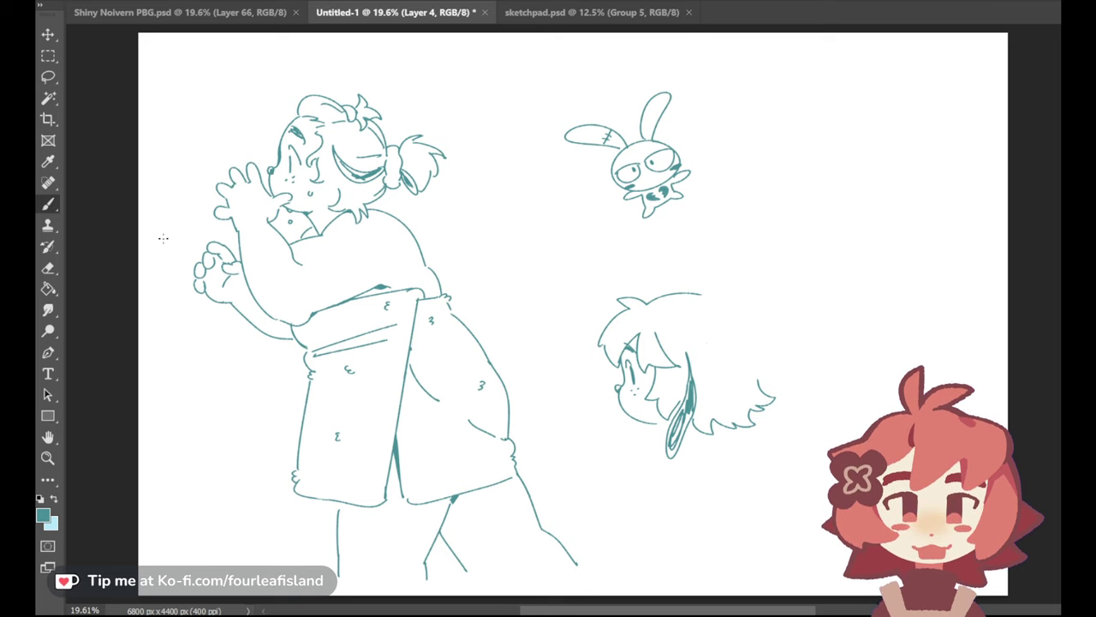
Try out curved strokes for the back of the head above the jagged hair ends
left_click_drag(505, 236, 453, 243)
key("ctrl+z")
mouse_move(742, 320)
left_mouse_down()
mouse_move(760, 355)
mouse_move(758, 379)
left_mouse_up()
key("ctrl+z")
key("ctrl+z")
key("ctrl+z")
key("ctrl+z")
key("ctrl+z")
key("ctrl+z")
key("ctrl+z")
left_click_drag(748, 315, 758, 379)
key("ctrl+z")
key("ctrl+z")
key("ctrl+z")
left_click_drag(744, 316, 755, 338)
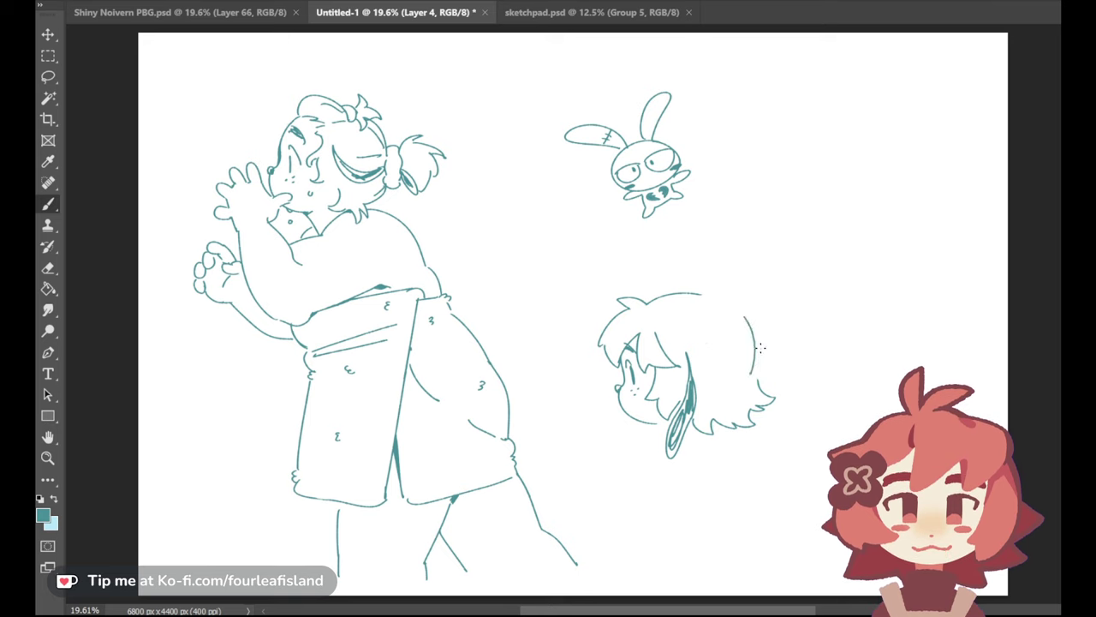
key("ctrl+z")
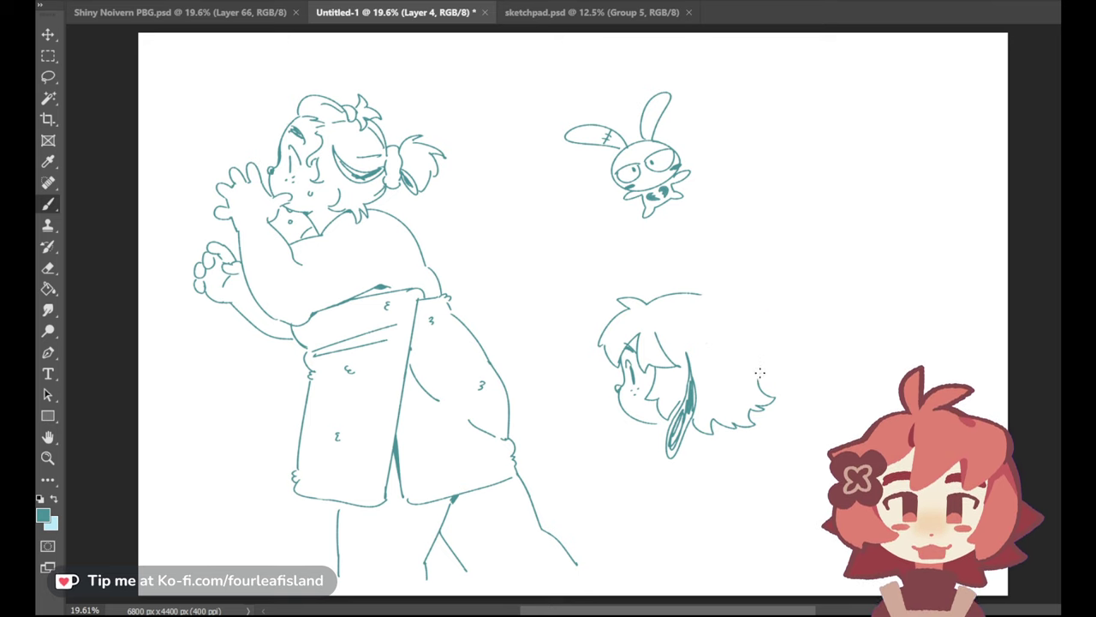
left_click_drag(750, 306, 753, 370)
key("ctrl+z")
Sketch two band lines across the profile head's hair and a back-of-head curve down to the jagged ends
left_click_drag(661, 314, 694, 314)
left_click_drag(686, 351, 761, 341)
left_click_drag(743, 319, 757, 377)
key("ctrl+z")
left_click_drag(748, 330, 757, 378)
key("ctrl+z")
left_click_drag(752, 331, 760, 390)
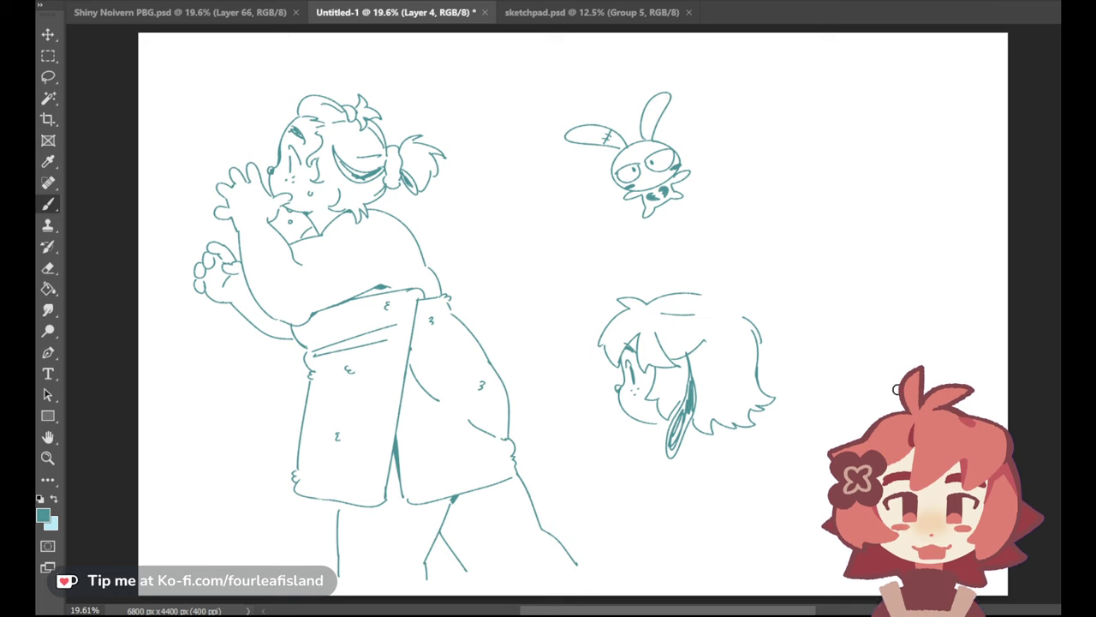
Undo the band lines and the short extra strokes above the back-of-head curve
key("ctrl+z")
left_click_drag(735, 325, 754, 356)
left_click_drag(731, 311, 756, 333)
key("ctrl+z")
key("ctrl+z")
key("ctrl+z")
key("ctrl+z")
key("ctrl+z")
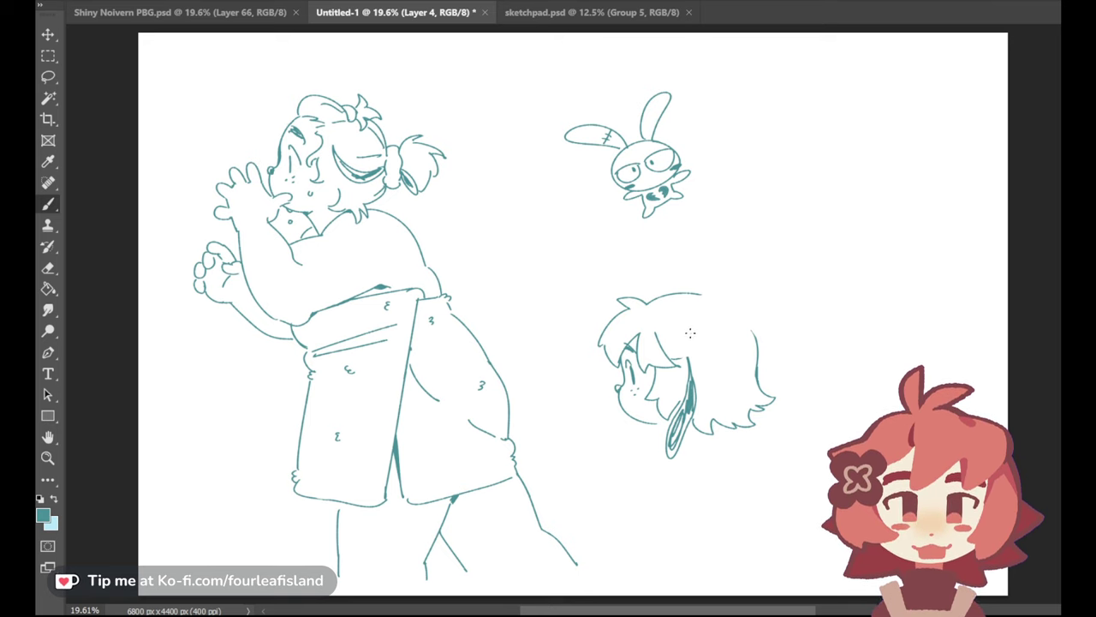
Draw the upper and lower pairs of band lines sweeping back across the side of the profile head
left_click_drag(664, 316, 719, 319)
key("ctrl+z")
left_click_drag(670, 357, 724, 341)
key("ctrl+z")
key("ctrl+z")
Draw the first upright, pointed bow loop where the upper band line ends
mouse_move(667, 318)
left_mouse_down()
mouse_move(714, 319)
mouse_move(741, 260)
left_mouse_up()
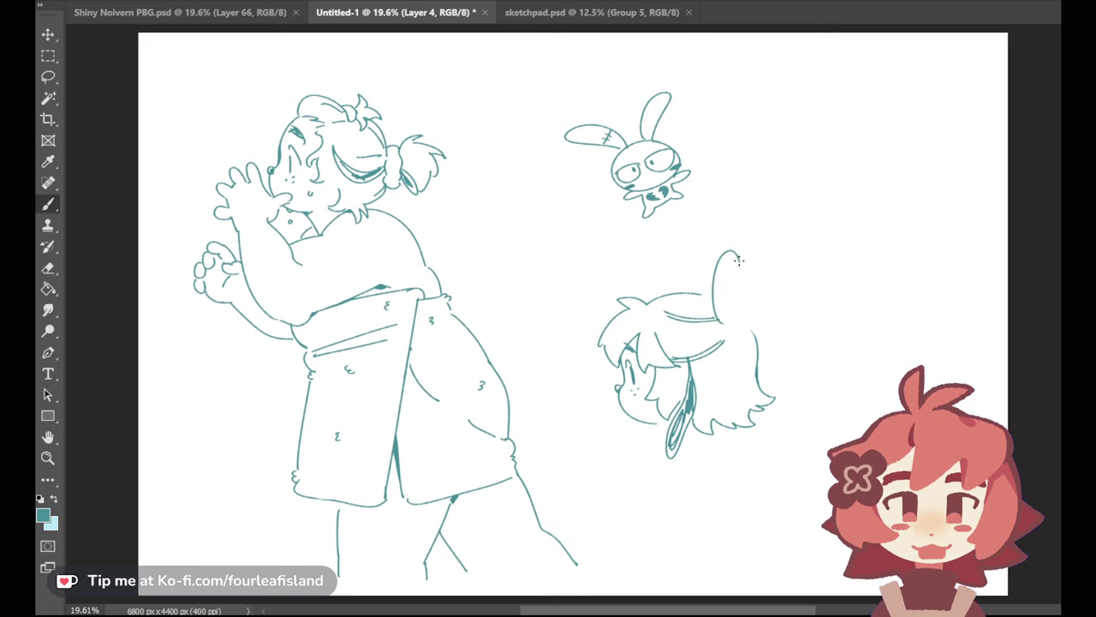
key("ctrl+z")
mouse_move(710, 320)
left_mouse_down()
mouse_move(721, 251)
mouse_move(732, 270)
mouse_move(725, 316)
left_mouse_up()
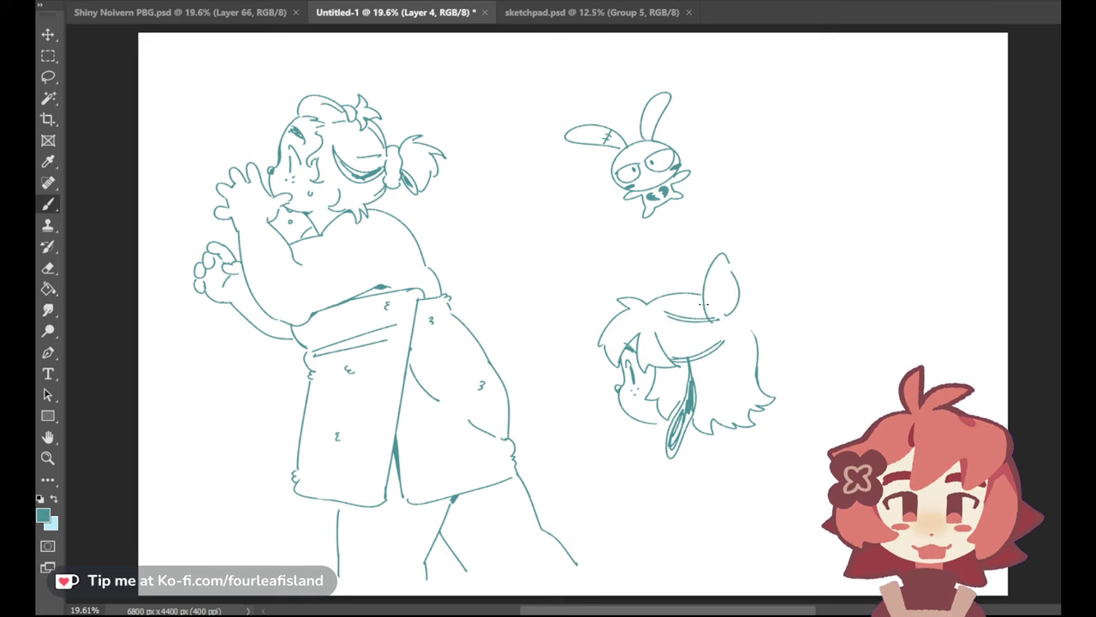
Draw the second bow loop as a pointed leaf shape slanting back from the first
mouse_move(767, 256)
left_mouse_down()
mouse_move(781, 284)
mouse_move(757, 278)
mouse_move(782, 269)
mouse_move(774, 285)
mouse_move(769, 272)
mouse_move(783, 263)
mouse_move(758, 315)
left_mouse_up()
key("ctrl+z")
key("ctrl+z")
key("ctrl+z")
key("ctrl+z")
key("ctrl+z")
key("ctrl+z")
left_click_drag(781, 277, 745, 314)
key("ctrl+z")
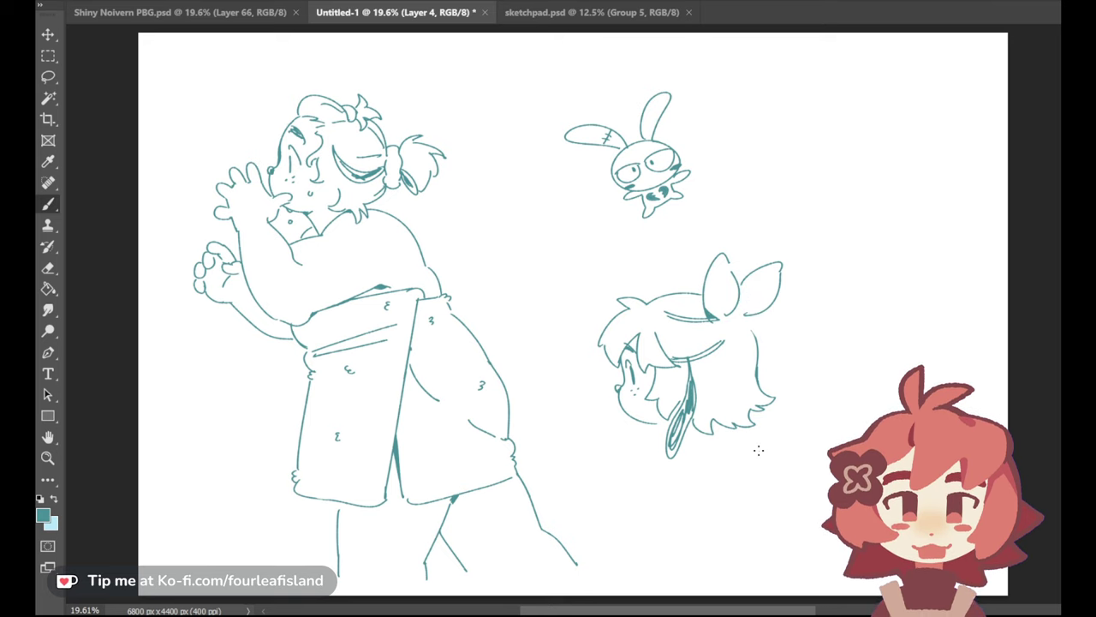
Rough in a spiky ponytail hanging below the second bow loop and over the back of the head
mouse_move(749, 325)
left_mouse_down()
mouse_move(753, 367)
mouse_move(746, 307)
left_mouse_up()
key("ctrl+z")
mouse_move(716, 335)
left_mouse_down()
mouse_move(725, 333)
mouse_move(723, 378)
left_mouse_up()
key("ctrl+z")
key("ctrl+z")
mouse_move(739, 310)
left_mouse_down()
mouse_move(794, 334)
mouse_move(762, 347)
mouse_move(751, 371)
mouse_move(743, 355)
mouse_move(740, 364)
mouse_move(755, 369)
mouse_move(775, 350)
left_mouse_up()
key("ctrl+z")
key("ctrl+z")
key("ctrl+z")
key("ctrl+z")
key("ctrl+z")
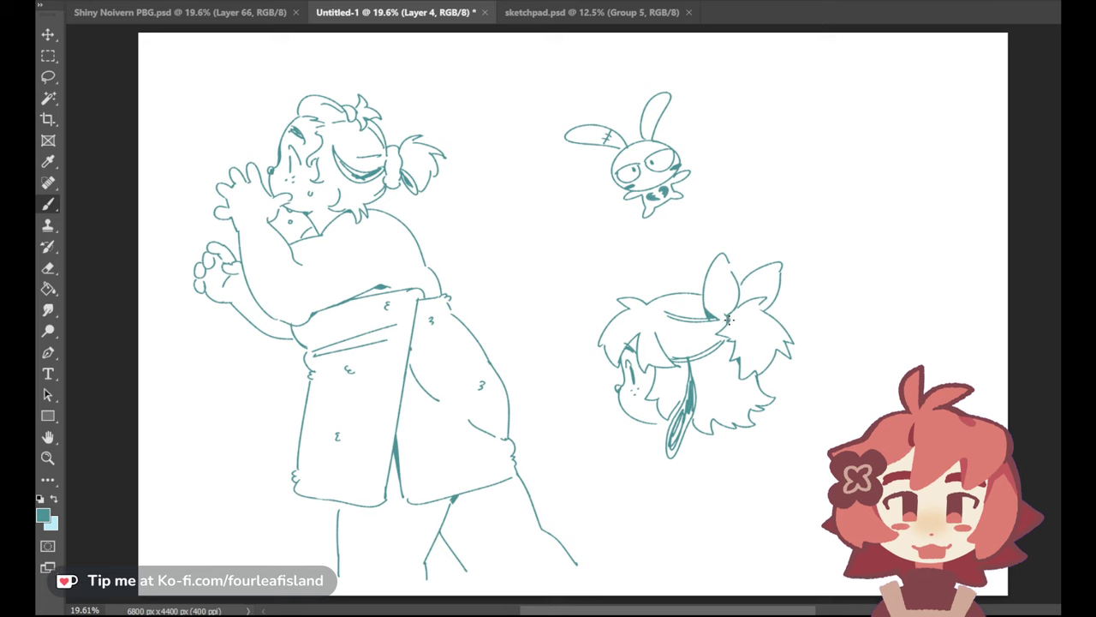
Undo the spiky ponytail edges and clear the curve at the back of the head
key("ctrl+z")
key("ctrl+z")
key("ctrl+z")
key("ctrl+z")
key("ctrl+z")
key("ctrl+z")
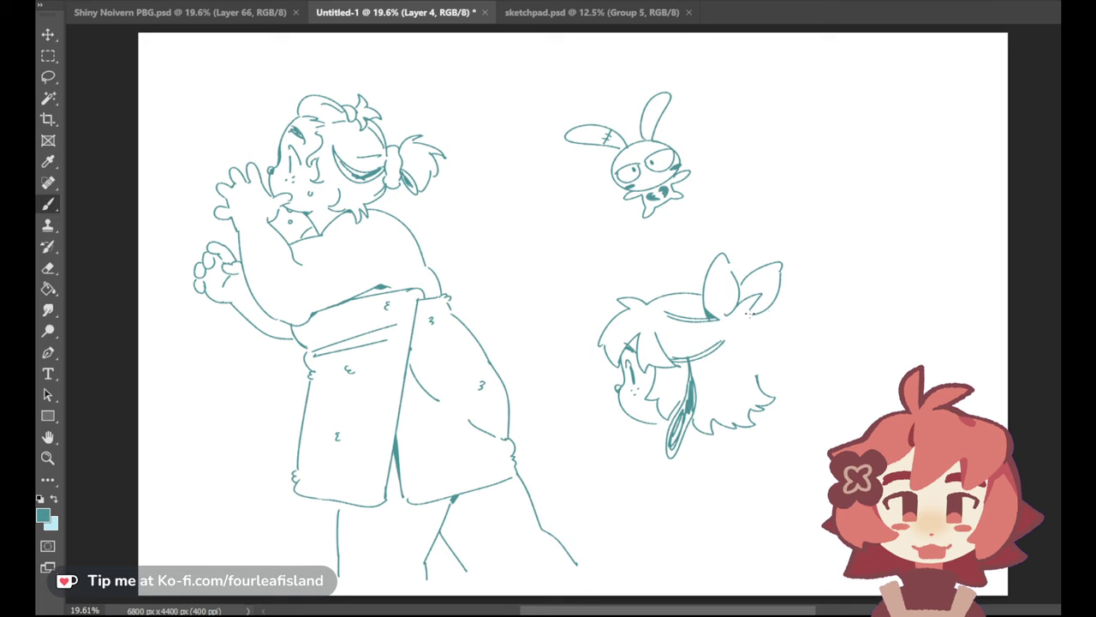
Redraw the ponytail below the bow as a wider shape with a straight front edge and spiky tips
left_click_drag(747, 312, 792, 326)
key("ctrl+z")
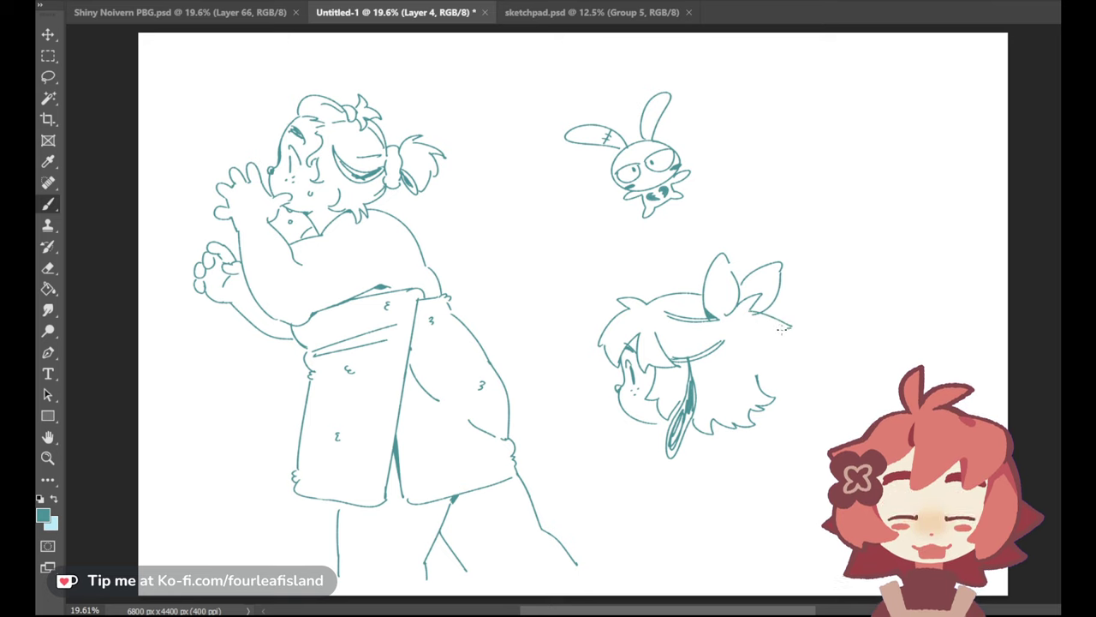
left_click_drag(726, 326, 726, 360)
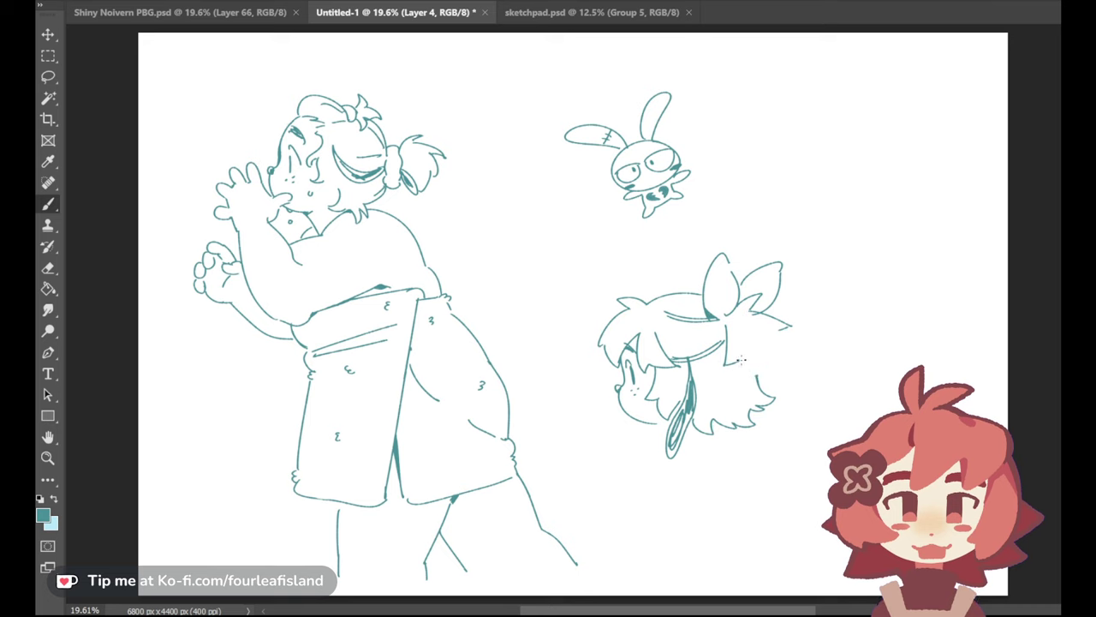
left_click_drag(792, 327, 790, 352)
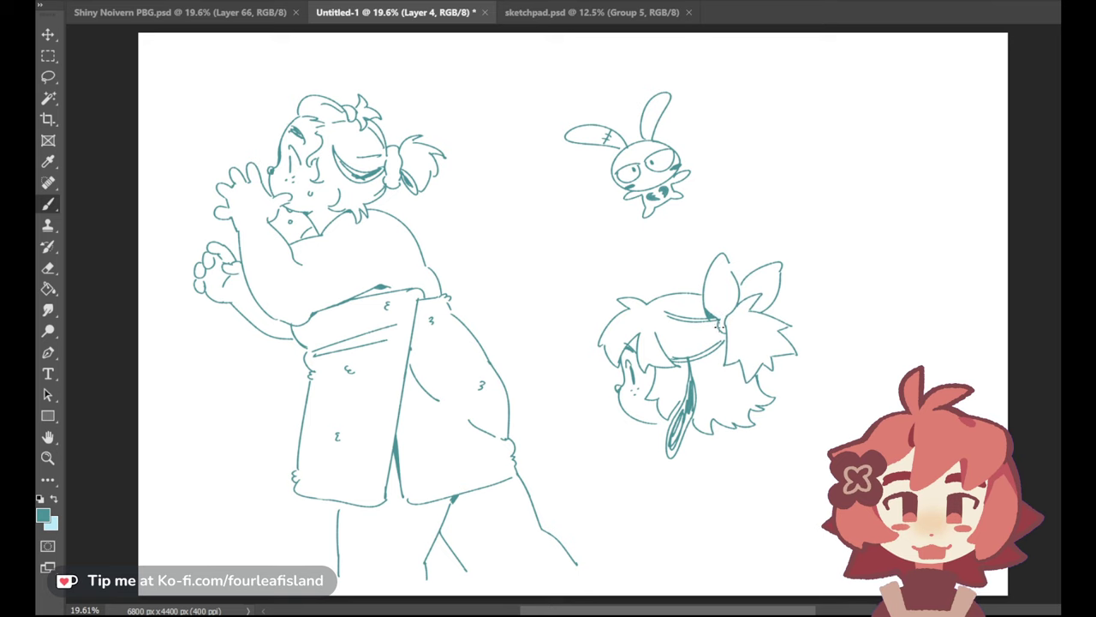
Add short fold lines at the base of the first bow loop, running into the knot
key("ctrl+z")
mouse_move(728, 297)
left_mouse_down()
mouse_move(727, 310)
mouse_move(725, 298)
left_mouse_up()
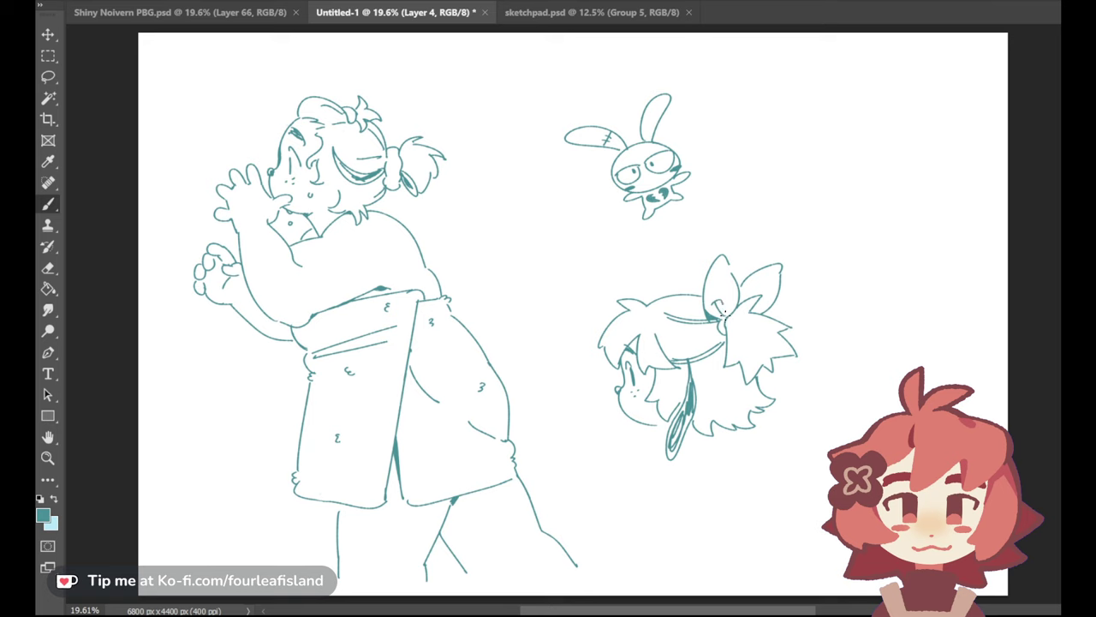
left_click_drag(721, 293, 728, 317)
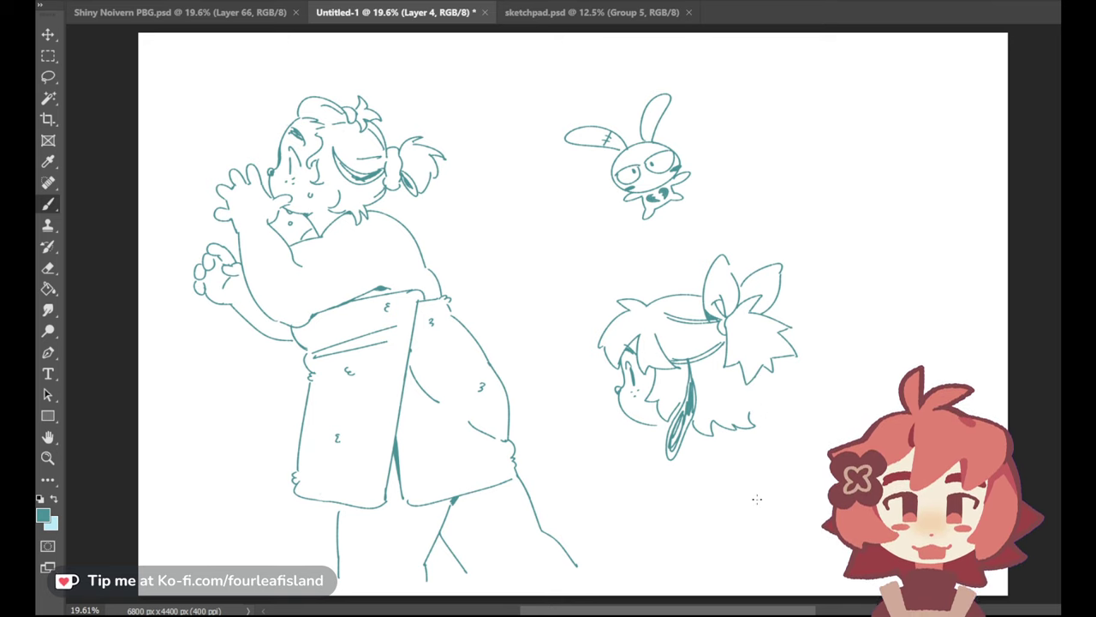
Redraw the jagged hair edge beneath the ponytail closer to the head and erase the dark hanging lock
mouse_move(755, 375)
left_mouse_down()
mouse_move(769, 392)
mouse_move(757, 408)
left_mouse_up()
mouse_move(687, 367)
left_mouse_down()
mouse_move(690, 411)
mouse_move(671, 447)
mouse_move(687, 403)
mouse_move(671, 454)
left_mouse_up()
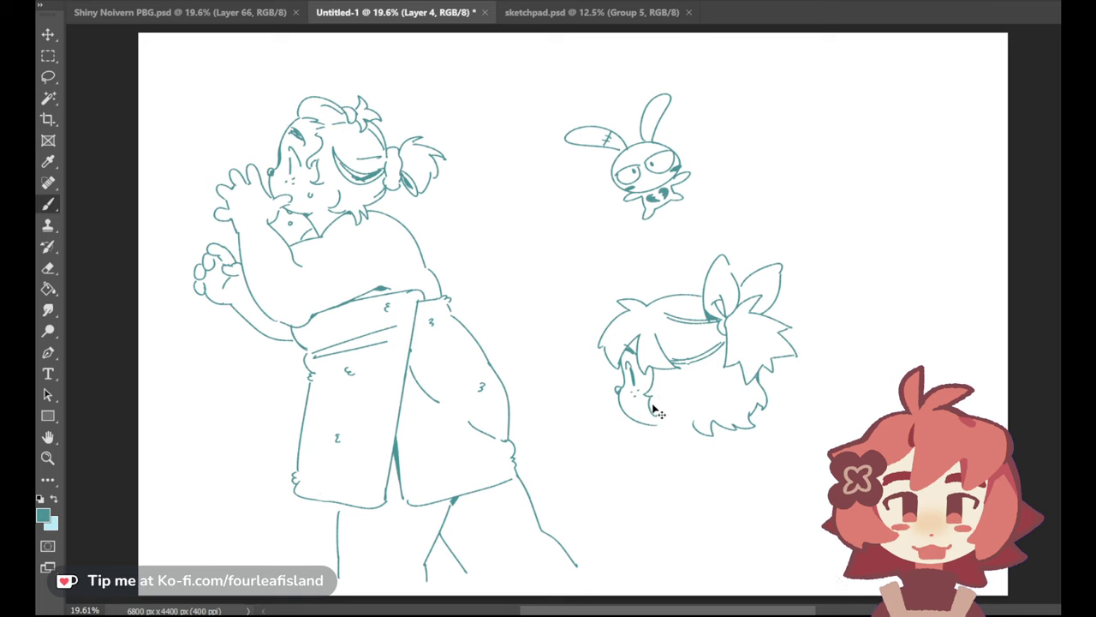
Draw a new hanging lock behind the cheek with an angled, rounded tip and fill it with dark strokes
left_click_drag(686, 363, 679, 395)
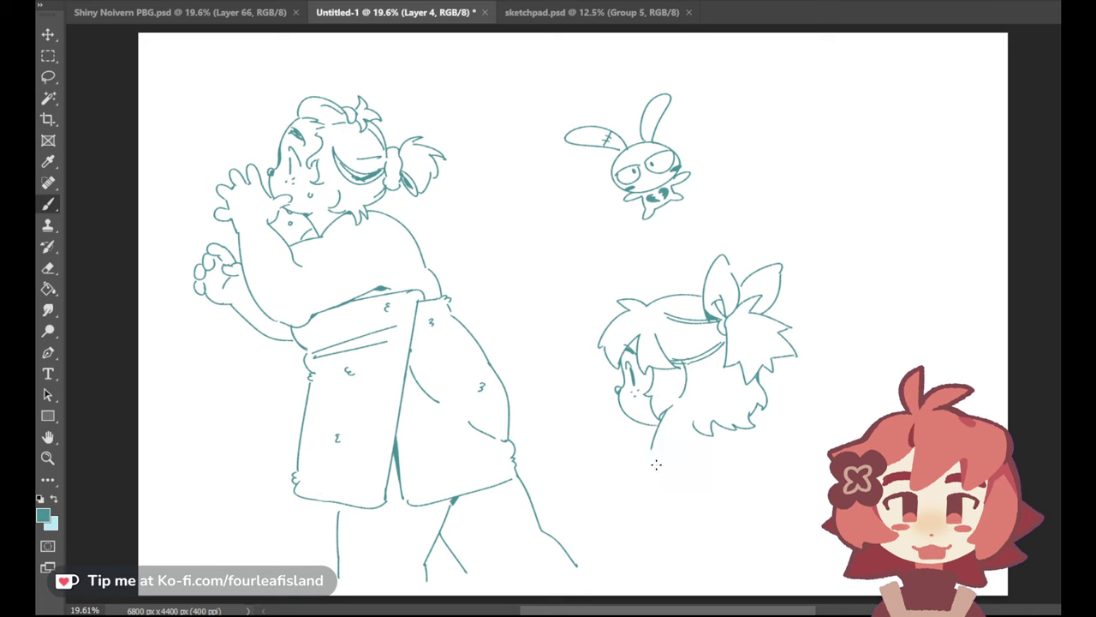
left_click_drag(666, 428, 669, 435)
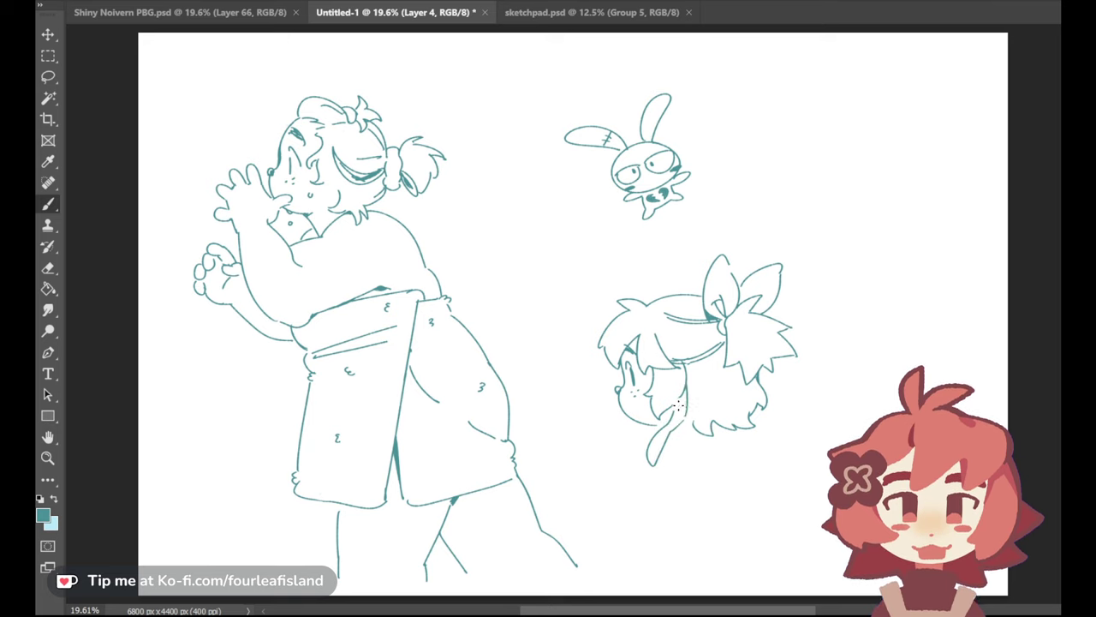
left_click_drag(675, 370, 677, 413)
mouse_move(679, 370)
left_mouse_down()
mouse_move(681, 411)
mouse_move(664, 414)
mouse_move(650, 463)
left_mouse_up()
left_click_drag(677, 416, 653, 462)
left_click_drag(681, 415, 668, 433)
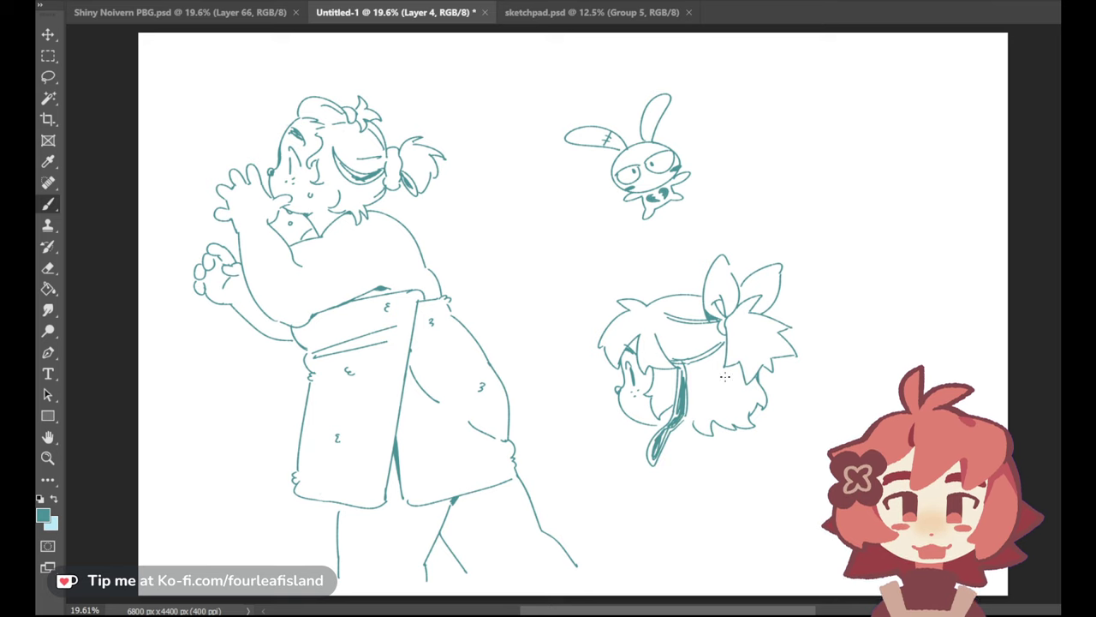
Remove the lock's dark fill and angled tip, keeping only the curved strand behind the cheek
mouse_move(660, 454)
left_mouse_down()
mouse_move(643, 470)
mouse_move(657, 444)
mouse_move(676, 455)
left_mouse_up()
key("ctrl+z")
key("ctrl+z")
key("ctrl+z")
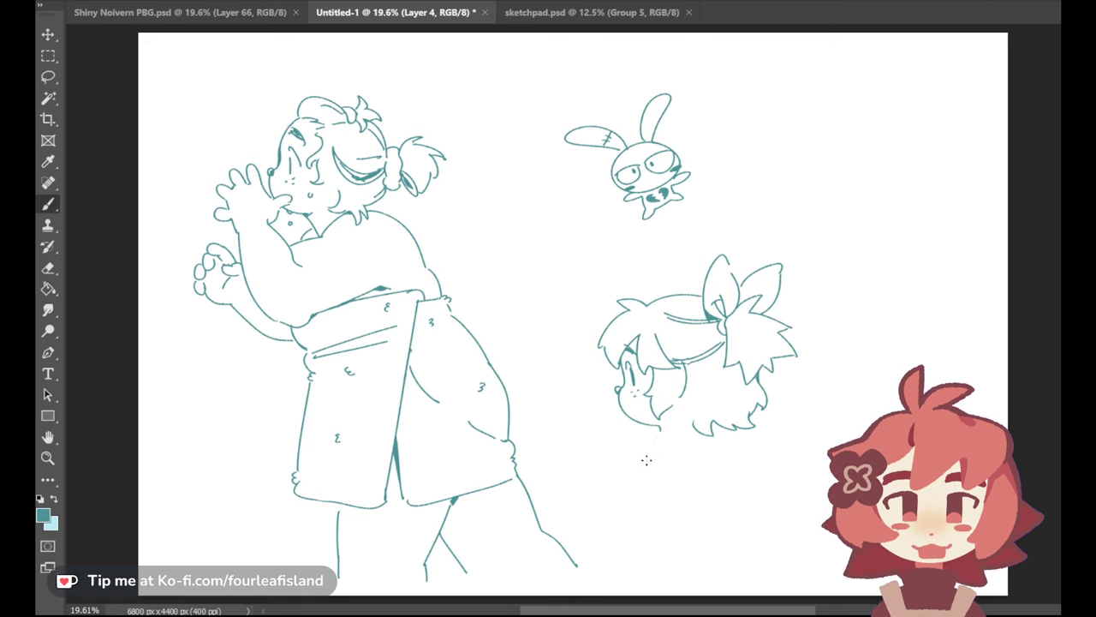
key("ctrl+z")
Complete the jagged hair ends behind the jaw and draw a slanted neckline beneath them
left_click_drag(646, 460, 736, 436)
key("ctrl+z")
key("ctrl+z")
left_click_drag(661, 448, 735, 433)
key("ctrl+z")
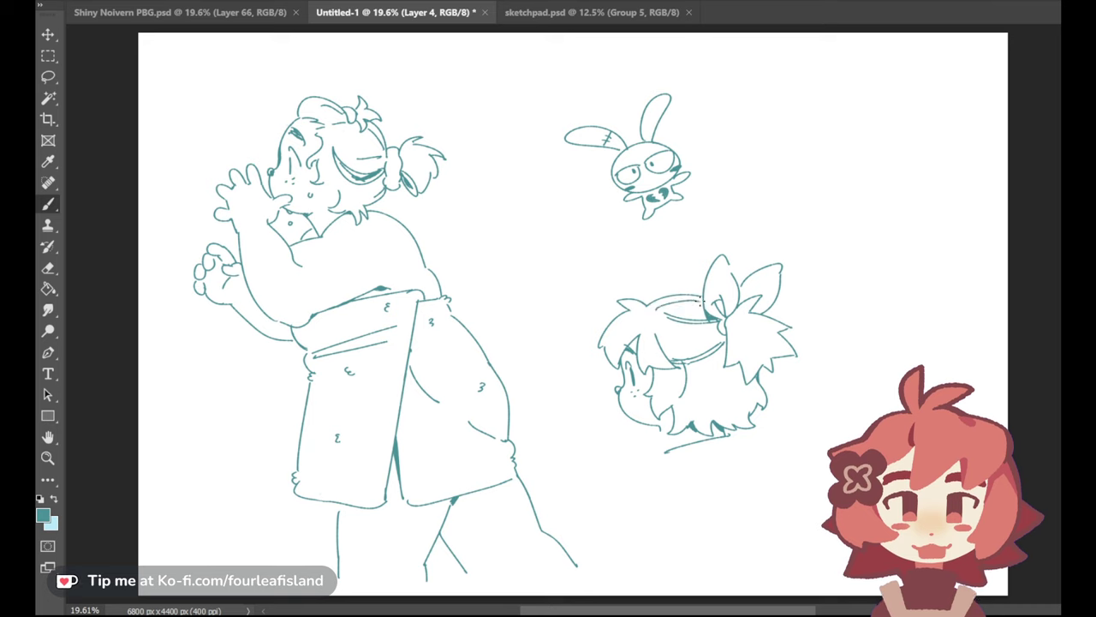
Rework the upper band lines so they taper from the crown into the bow knot
mouse_move(660, 308)
left_mouse_down()
mouse_move(703, 304)
mouse_move(689, 292)
mouse_move(591, 386)
mouse_move(713, 306)
mouse_move(691, 325)
mouse_move(712, 324)
mouse_move(704, 381)
mouse_move(747, 445)
mouse_move(704, 287)
mouse_move(681, 325)
mouse_move(713, 326)
mouse_move(676, 311)
mouse_move(709, 319)
left_mouse_up()
key("ctrl+z")
key("ctrl+z")
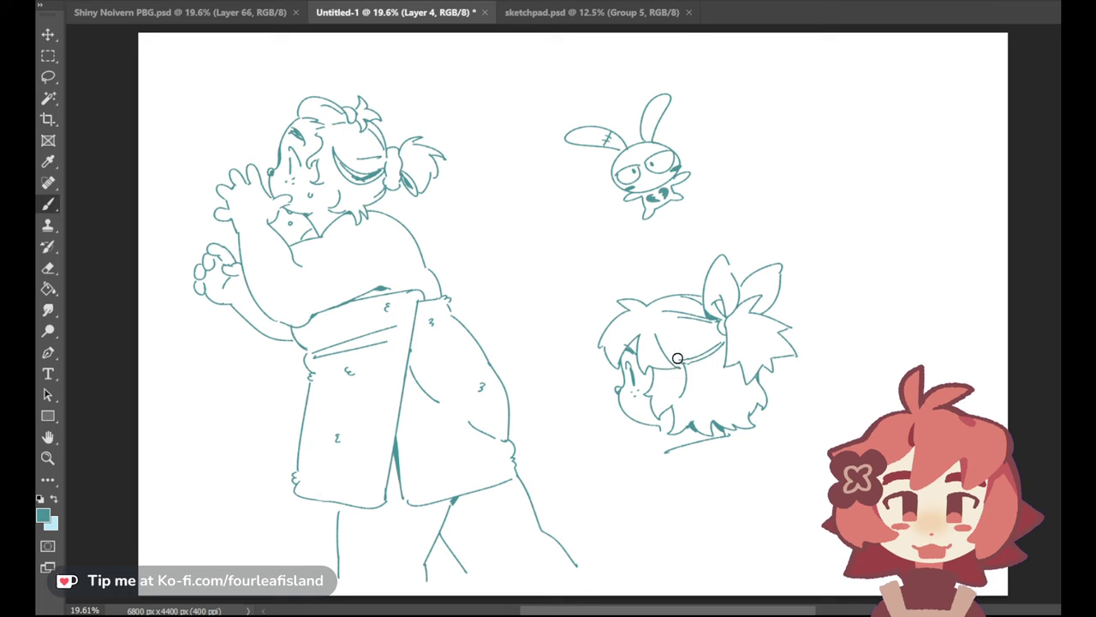
Draw a longer curved bang strand from the root of the tuft down toward the lower band
key("ctrl+z")
mouse_move(629, 307)
left_mouse_down()
mouse_move(656, 301)
mouse_move(675, 333)
left_mouse_up()
key("ctrl+shift+z")
key("ctrl+z")
Redraw the front hair tuft as a flatter, pointed shape extending forward over the bangs
mouse_move(629, 307)
left_mouse_down()
mouse_move(652, 307)
mouse_move(623, 292)
mouse_move(656, 296)
mouse_move(649, 304)
left_mouse_up()
key("ctrl+z")
key("ctrl+z")
key("ctrl+z")
key("ctrl+z")
mouse_move(607, 298)
left_mouse_down()
mouse_move(649, 304)
mouse_move(631, 309)
left_mouse_up()
key("ctrl+z")
key("ctrl+z")
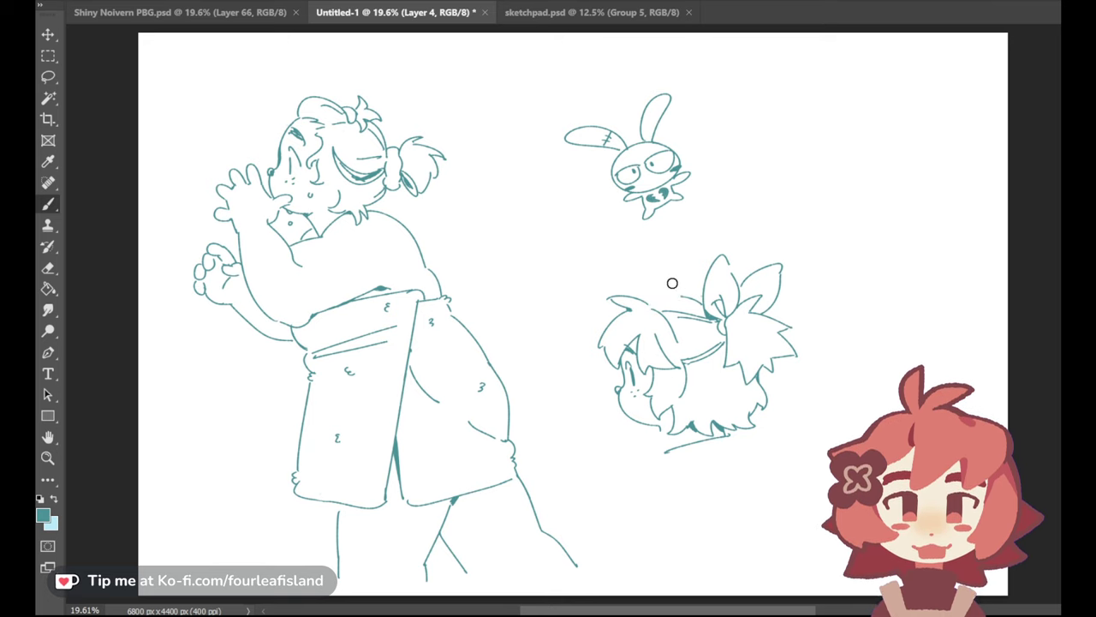
key("ctrl+z")
Redraw the crown line as an arc from behind the tuft to the first bow loop
left_click_drag(649, 303, 698, 296)
key("ctrl+z")
key("ctrl+z")
key("ctrl+z")
key("ctrl+z")
key("ctrl+z")
key("ctrl+z")
left_click_drag(636, 308, 702, 292)
key("ctrl+z")
key("ctrl+z")
key("ctrl+z")
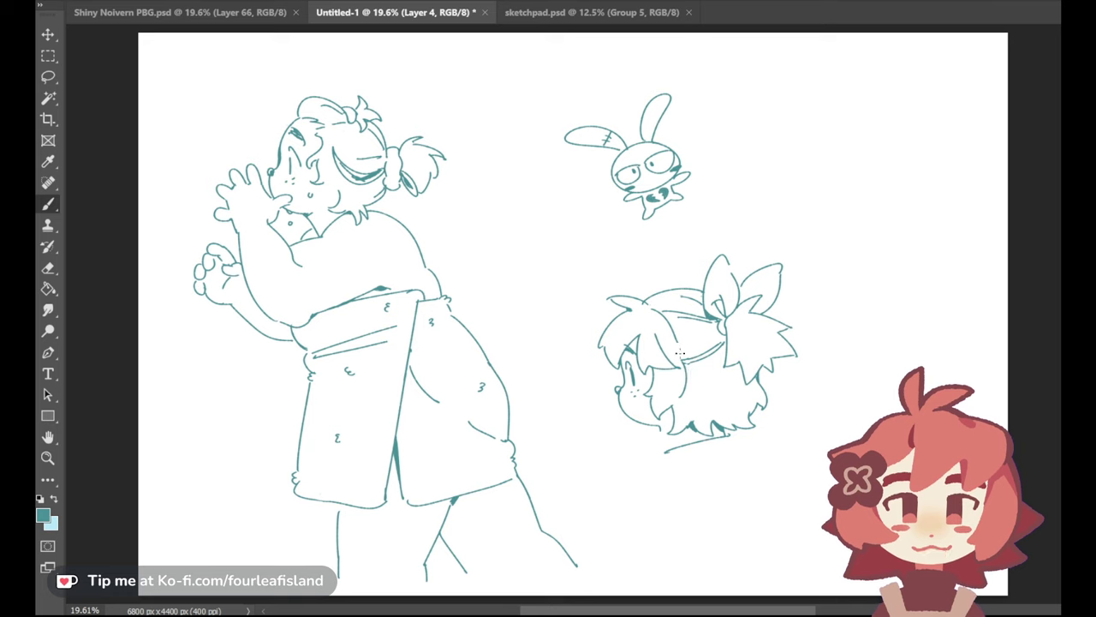
Draw a dark, narrow hanging lock behind the cheek with a rounded tip reaching past the neckline
mouse_move(676, 380)
left_mouse_down()
mouse_move(655, 462)
mouse_move(680, 380)
mouse_move(668, 439)
mouse_move(650, 463)
mouse_move(639, 460)
mouse_move(659, 465)
mouse_move(676, 430)
mouse_move(653, 446)
mouse_move(674, 443)
mouse_move(679, 410)
mouse_move(676, 437)
left_mouse_up()
key("ctrl+z")
key("ctrl+z")
key("ctrl+z")
key("ctrl+z")
key("ctrl+z")
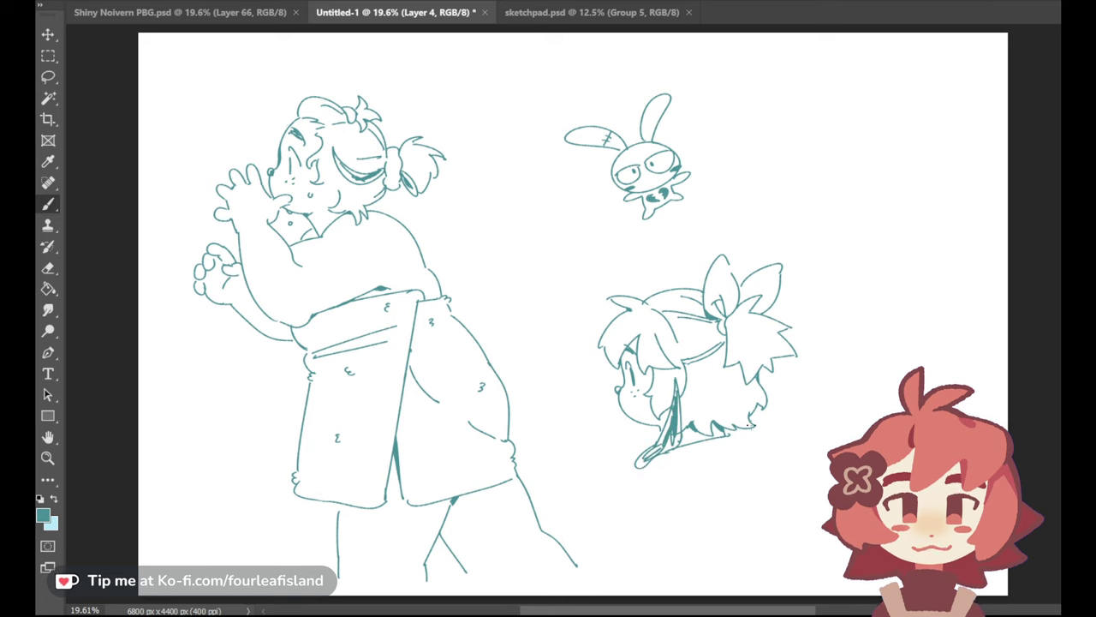
Add small hair strokes at the nape and a short slanted line for the upper back
mouse_move(744, 430)
left_mouse_down()
mouse_move(734, 436)
mouse_move(743, 430)
left_mouse_up()
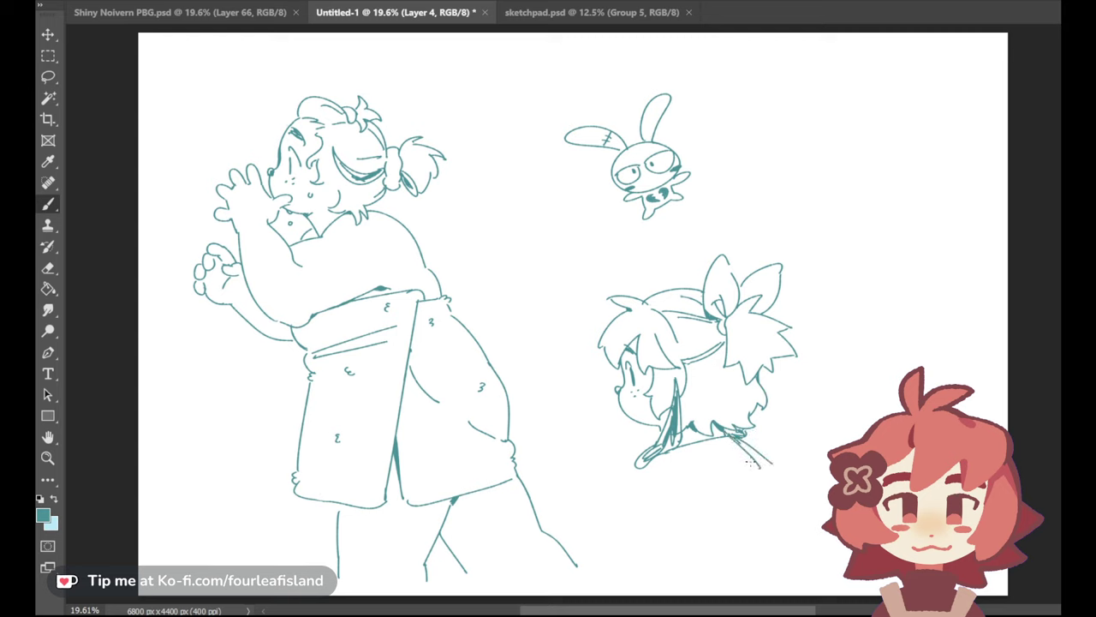
left_click_drag(737, 438, 761, 463)
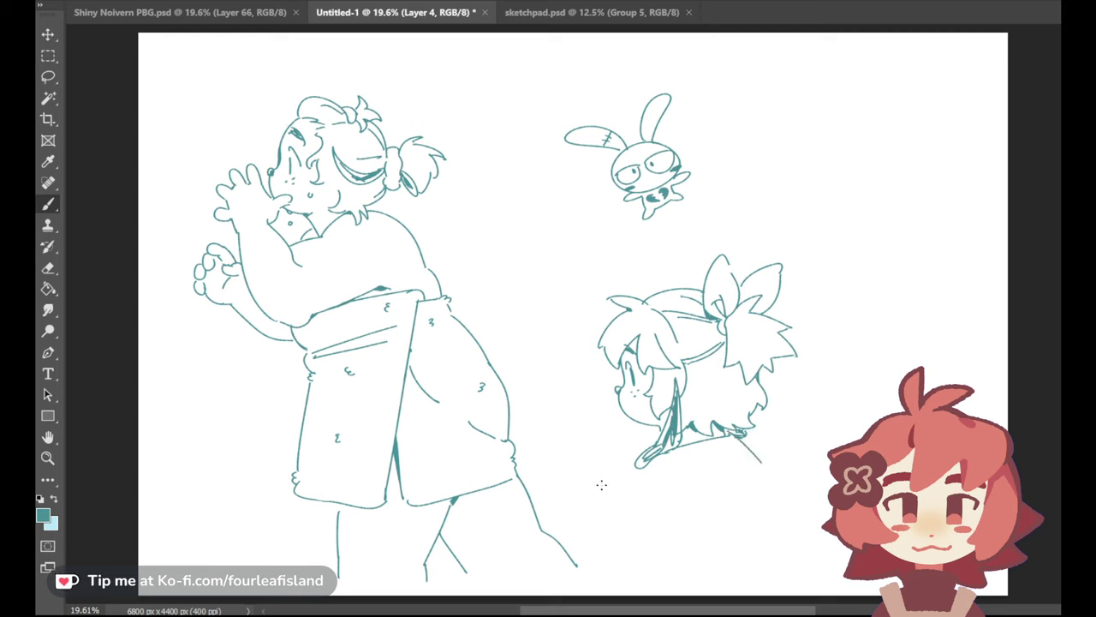
Try out a rounded front shoulder and inner arm lines below the neckline
mouse_move(592, 528)
left_mouse_down()
mouse_move(627, 465)
mouse_move(598, 524)
left_mouse_up()
key("ctrl+z")
mouse_move(652, 479)
left_mouse_down()
mouse_move(684, 498)
mouse_move(684, 533)
left_mouse_up()
key("ctrl+z")
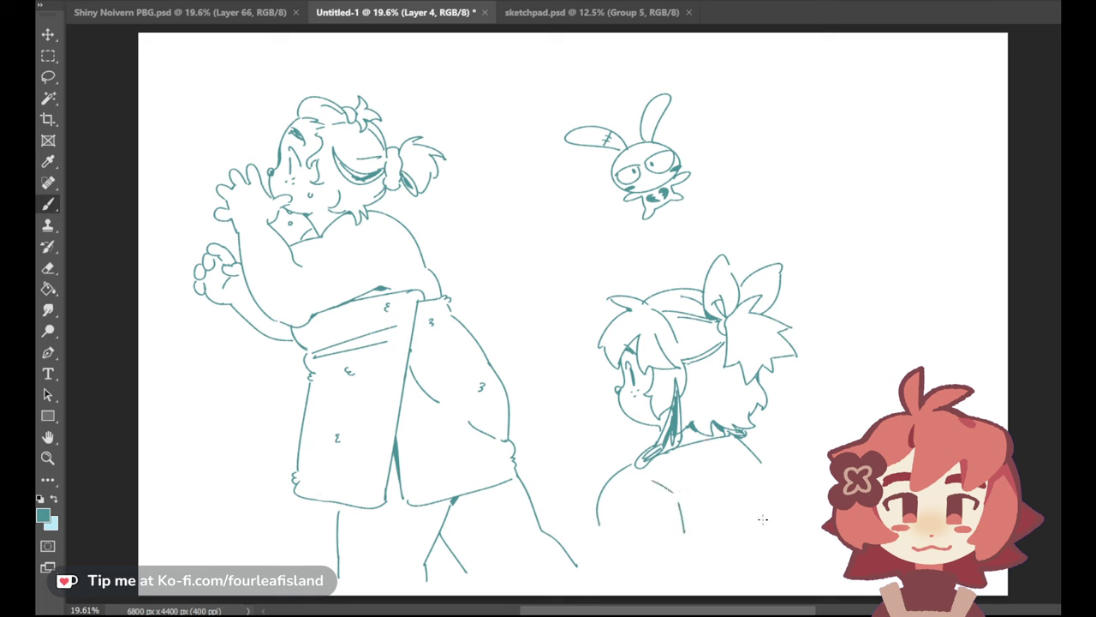
key("ctrl+z")
key("ctrl+z")
key("ctrl+z")
Close the bust with a shallow curved bottom edge meeting the upper back line
mouse_move(635, 477)
left_mouse_down()
mouse_move(677, 494)
mouse_move(757, 467)
left_mouse_up()
key("ctrl+z")
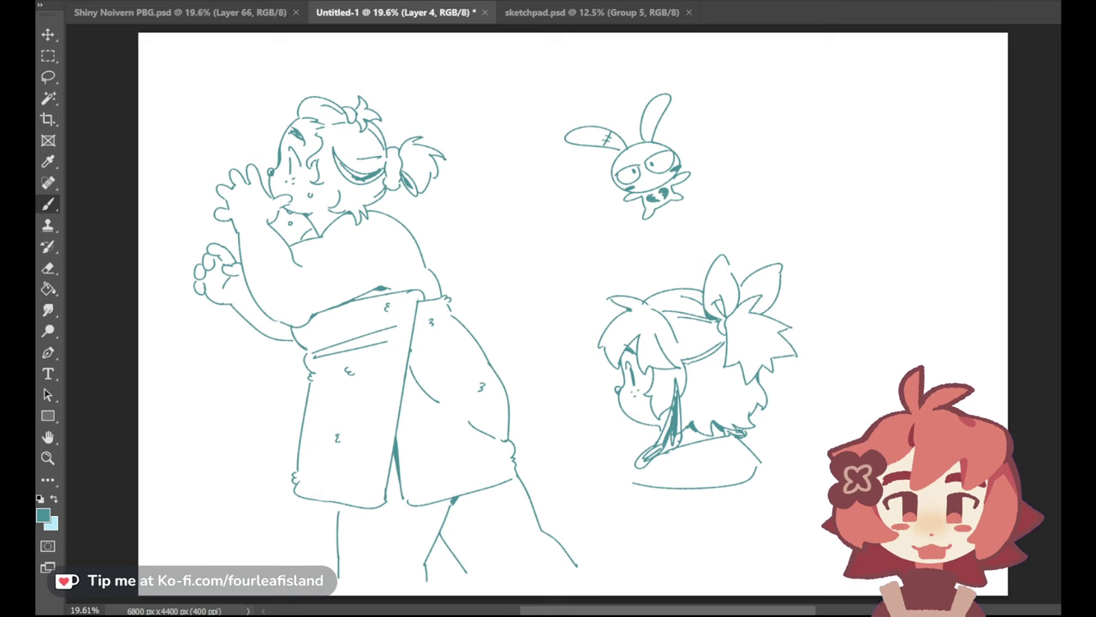
Sketch a small new face beside the rabbit with a round jaw, side bangs, half-closed eyes, brows and an open mouth
mouse_move(871, 125)
left_mouse_down()
mouse_move(848, 175)
mouse_move(873, 126)
mouse_move(927, 172)
left_mouse_up()
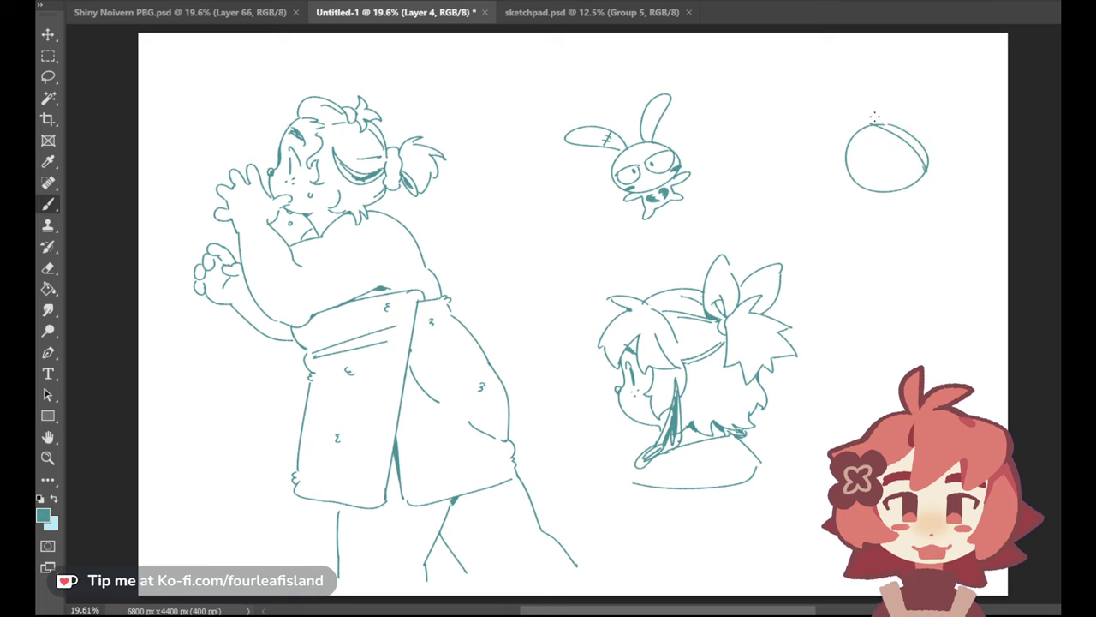
mouse_move(875, 120)
left_mouse_down()
mouse_move(843, 149)
mouse_move(848, 160)
left_mouse_up()
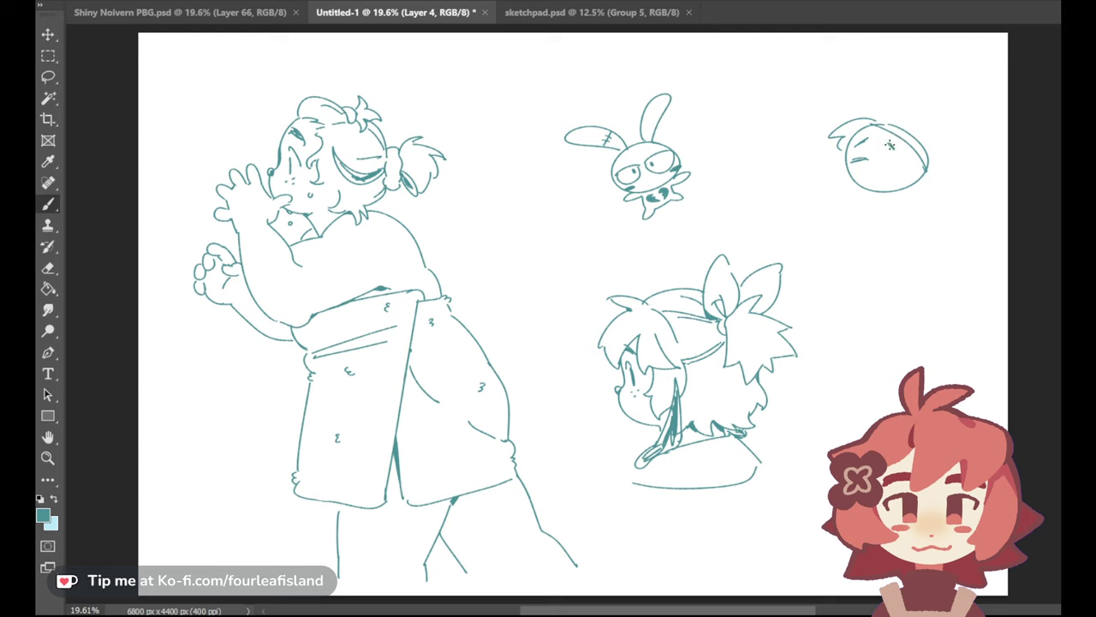
key("ctrl+z")
mouse_move(887, 129)
left_mouse_down()
mouse_move(930, 175)
mouse_move(922, 156)
mouse_move(871, 181)
left_mouse_up()
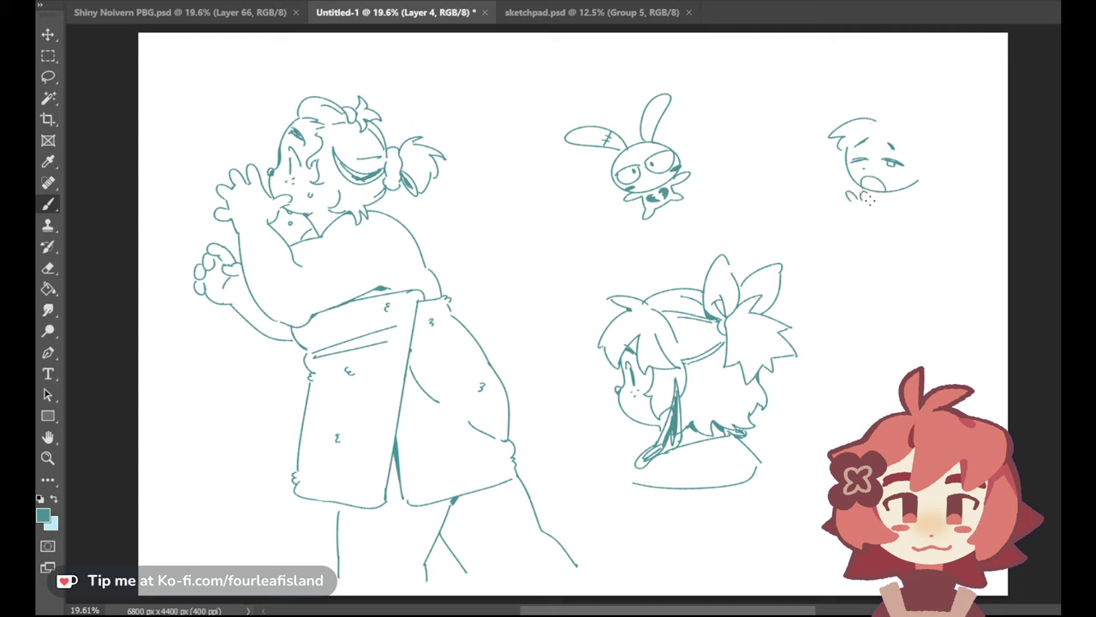
Draw a small hand with raised fingers just below the new face's open mouth
key("ctrl+z")
key("ctrl+z")
mouse_move(877, 204)
left_mouse_down()
mouse_move(861, 209)
mouse_move(883, 208)
mouse_move(882, 199)
mouse_move(881, 209)
left_mouse_up()
key("ctrl+z")
key("ctrl+z")
key("ctrl+z")
left_click_drag(861, 212, 868, 217)
Draw the curved outline from the new head's top down the far side of the face to the jaw
left_click_drag(885, 127, 916, 178)
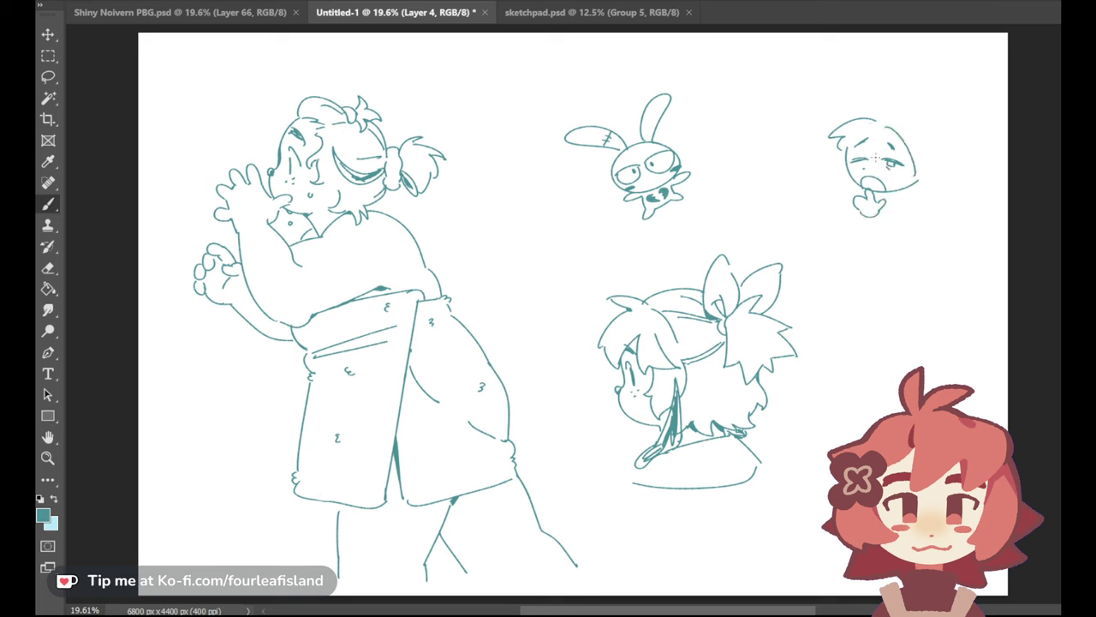
mouse_move(902, 139)
left_mouse_down()
mouse_move(893, 149)
mouse_move(927, 177)
mouse_move(876, 150)
mouse_move(906, 143)
left_mouse_up()
key("ctrl+z")
key("ctrl+z")
Draw the outer hair curve around the new head and a long, rounded lock hanging beside the jaw
left_click_drag(891, 112, 945, 179)
key("ctrl+z")
mouse_move(880, 115)
left_mouse_down()
mouse_move(944, 171)
mouse_move(926, 229)
left_mouse_up()
left_click_drag(922, 178, 929, 228)
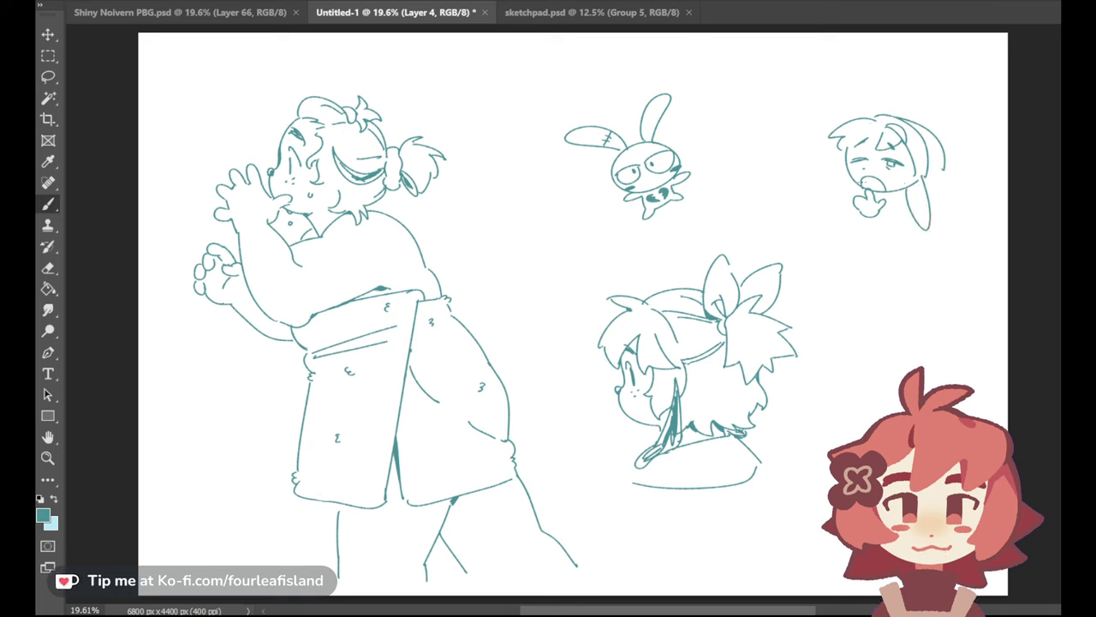
Draw a short hair line beside the small face and a rounded arm outline curving beneath its raised hand
left_click_drag(849, 147, 848, 167)
key("ctrl+z")
left_click_drag(900, 194, 909, 219)
mouse_move(857, 188)
left_mouse_down()
mouse_move(841, 221)
mouse_move(901, 218)
mouse_move(893, 224)
left_mouse_up()
key("ctrl+z")
key("ctrl+z")
left_click_drag(865, 221, 901, 223)
left_click_drag(902, 199, 904, 227)
Draw the small character's rounded body and foot shapes behind the face, and a curled tip below the far hair lock
left_click_drag(822, 165, 815, 197)
key("ctrl+z")
key("ctrl+z")
mouse_move(811, 195)
left_mouse_down()
mouse_move(830, 215)
mouse_move(852, 222)
mouse_move(836, 212)
mouse_move(828, 228)
mouse_move(825, 214)
mouse_move(833, 210)
mouse_move(836, 231)
mouse_move(861, 219)
left_mouse_up()
key("ctrl+z")
key("ctrl+z")
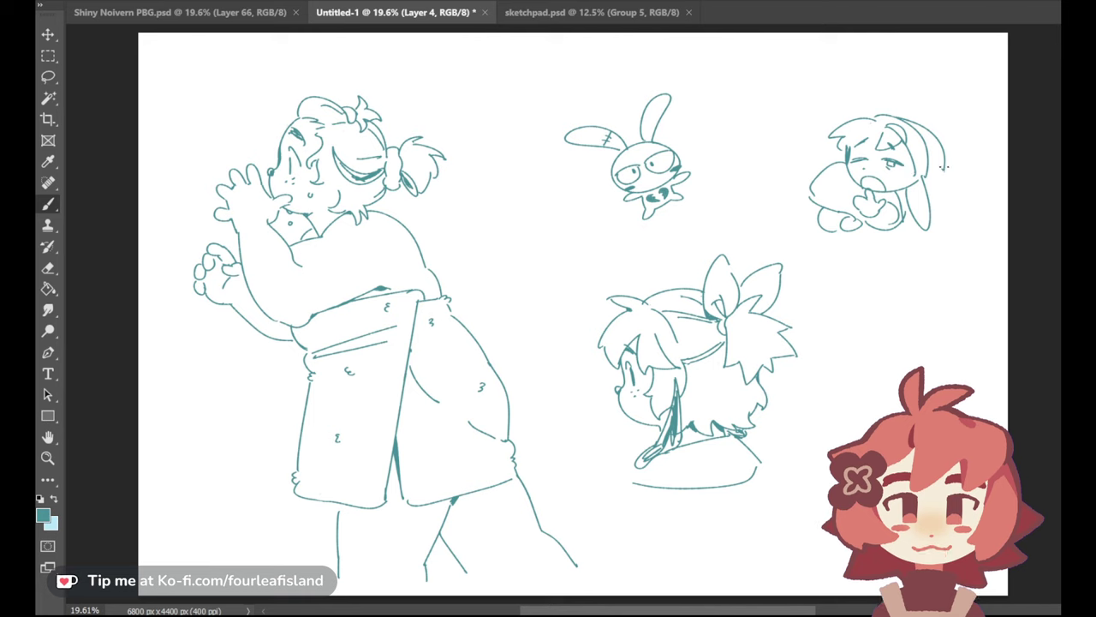
mouse_move(947, 169)
left_mouse_down()
mouse_move(931, 199)
mouse_move(957, 214)
left_mouse_up()
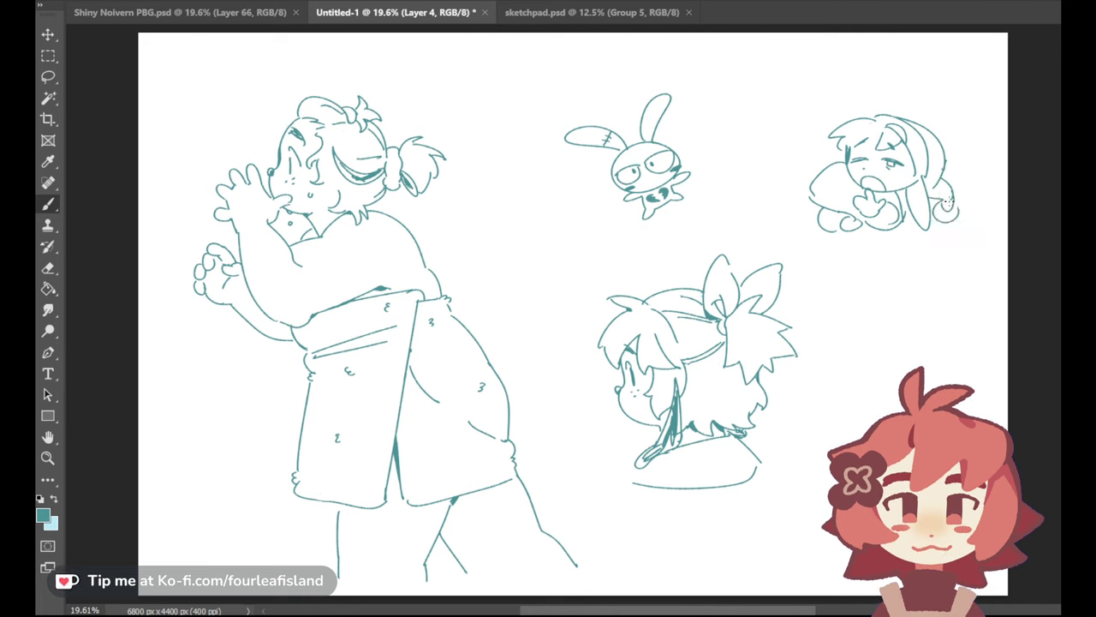
Letter a bold "G" and "N" beside the small character and draw round glasses over its eyes
mouse_move(818, 107)
left_mouse_down()
mouse_move(799, 134)
mouse_move(811, 111)
mouse_move(803, 125)
mouse_move(813, 124)
mouse_move(796, 119)
mouse_move(820, 111)
left_mouse_up()
key("ctrl+z")
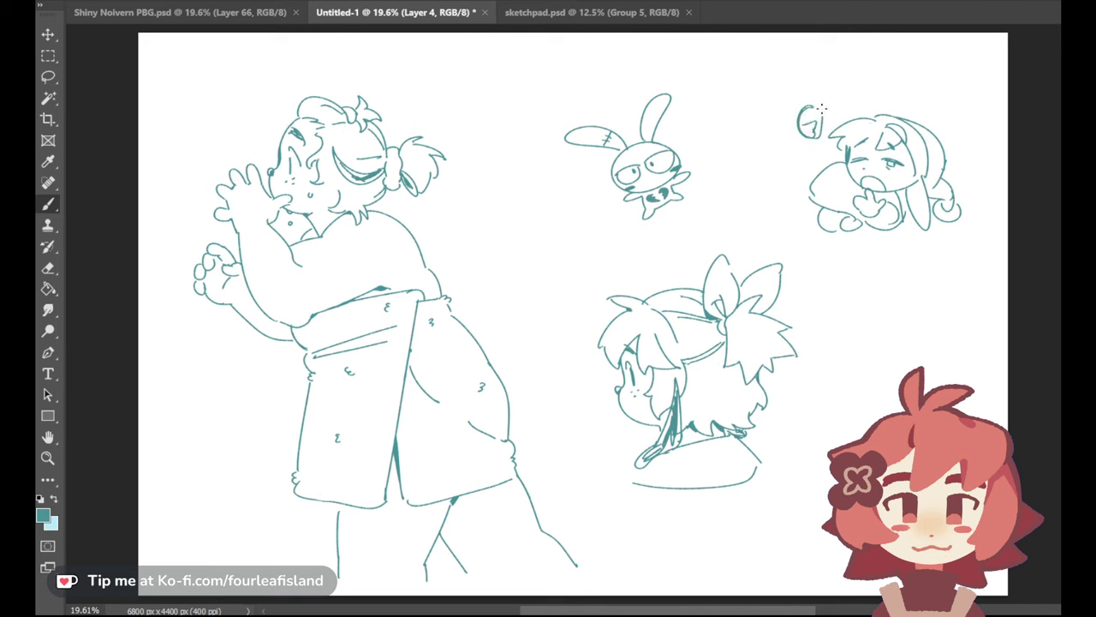
mouse_move(802, 149)
left_mouse_down()
mouse_move(807, 179)
mouse_move(801, 145)
mouse_move(851, 138)
mouse_move(860, 165)
mouse_move(858, 150)
mouse_move(869, 160)
mouse_move(900, 137)
mouse_move(884, 169)
left_mouse_up()
key("ctrl+z")
Rework the small character's bangs into a pointed tuft with dark accents at the top of the forehead
mouse_move(871, 121)
left_mouse_down()
mouse_move(841, 127)
mouse_move(880, 115)
left_mouse_up()
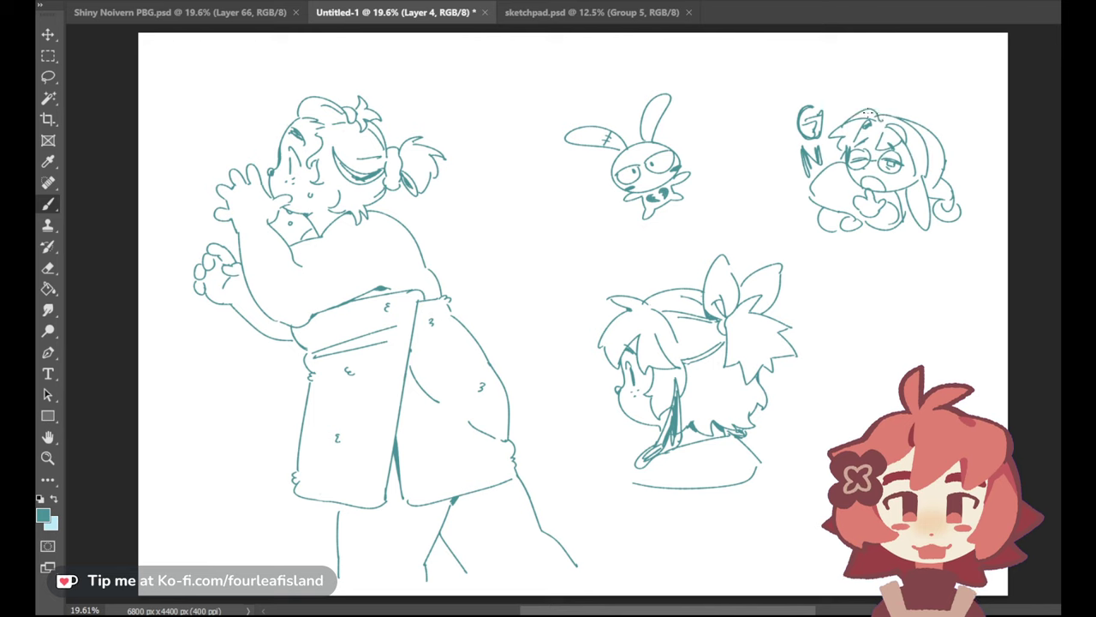
key("ctrl+z")
key("ctrl+z")
key("ctrl+z")
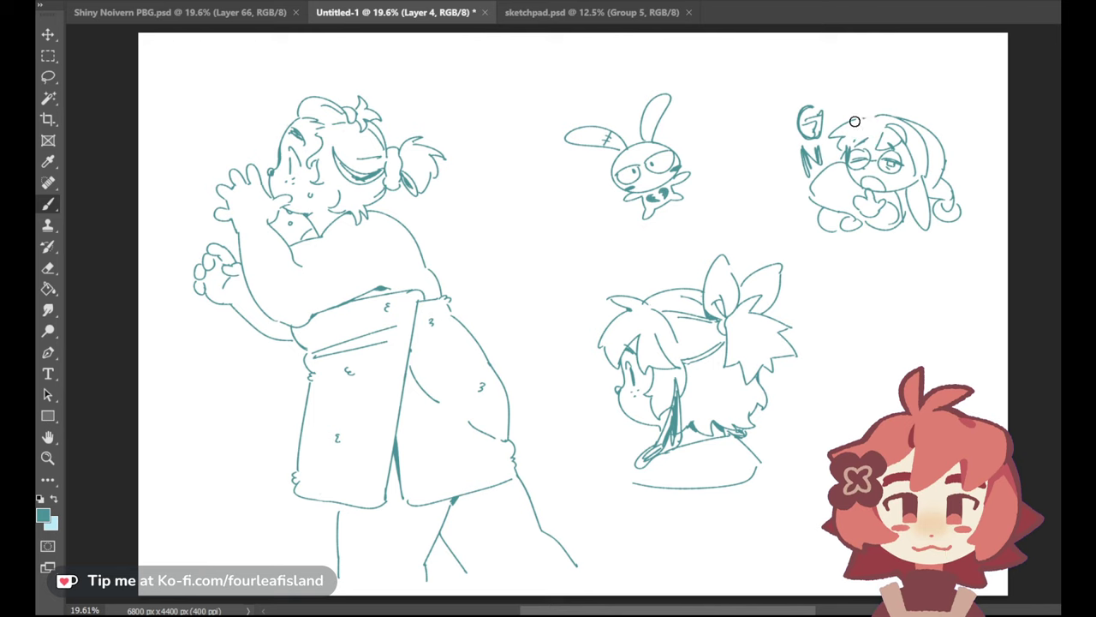
mouse_move(837, 133)
left_mouse_down()
mouse_move(878, 110)
mouse_move(866, 126)
left_mouse_up()
key("ctrl+z")
key("ctrl+z")
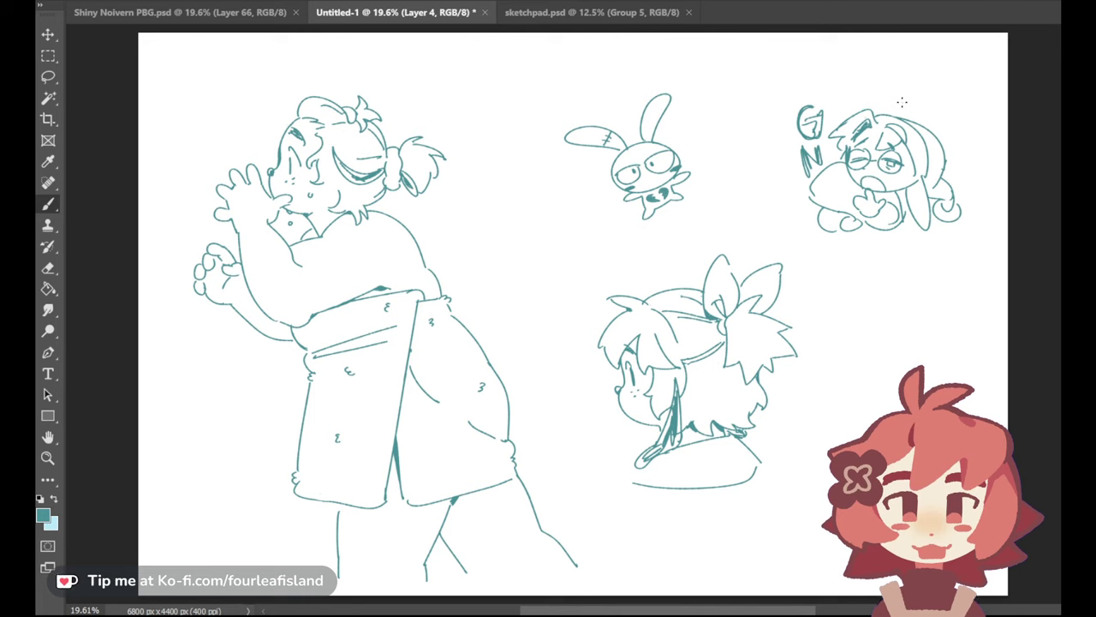
Cut the rabbit onto its own layer and place it beside the large figure's lower skirt
left_click(48, 76)
mouse_move(600, 218)
left_mouse_down()
mouse_move(718, 224)
mouse_move(529, 204)
left_mouse_up()
key("ctrl+d")
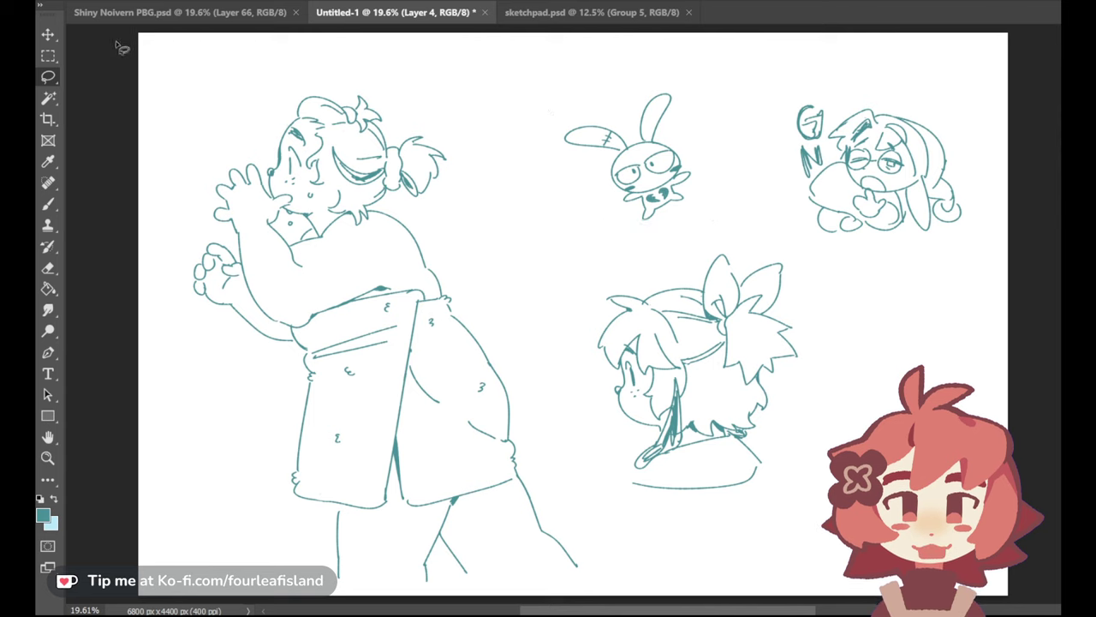
key("Delete")
key("ctrl+v")
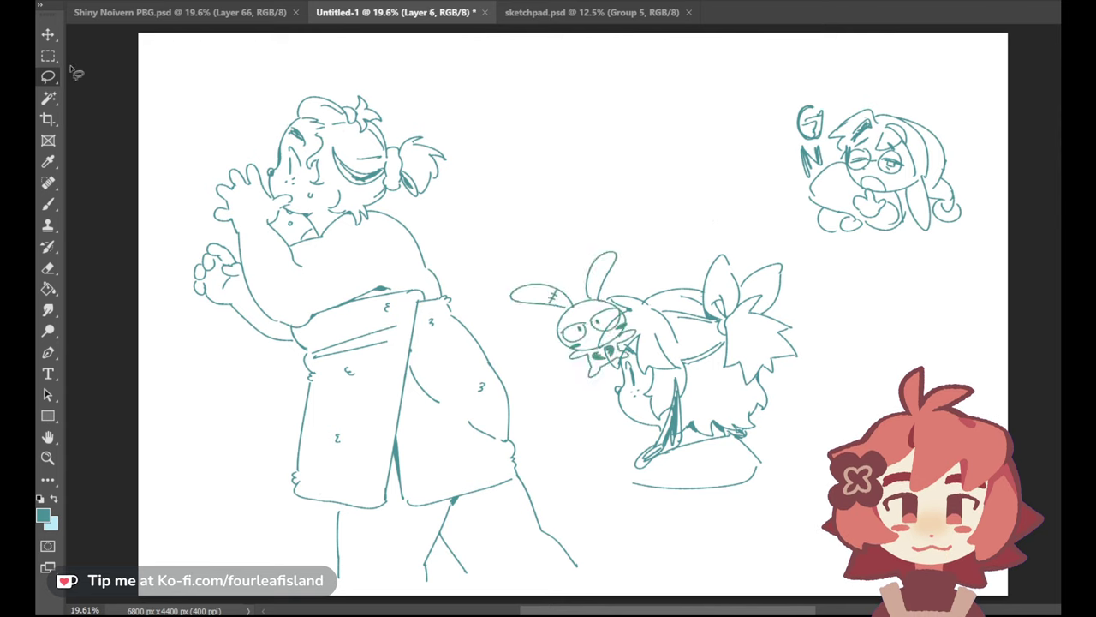
key("v")
mouse_move(514, 318)
left_mouse_down()
mouse_move(222, 437)
mouse_move(160, 423)
left_mouse_up()
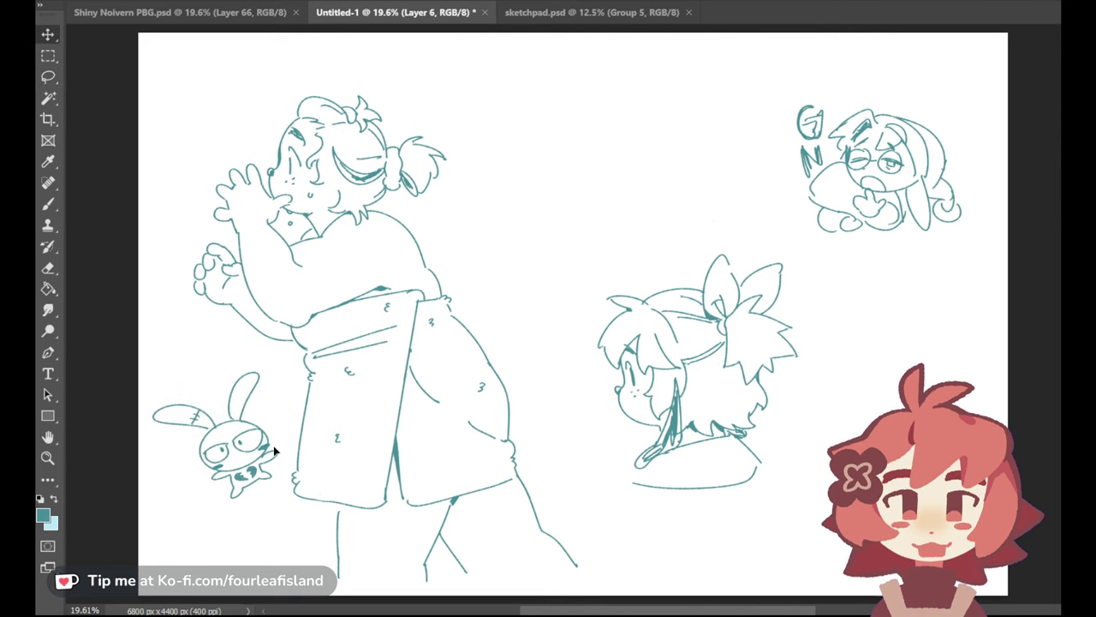
Toggle the main sketch layer's visibility to isolate the rabbit, and return to Layer 4
left_click(48, 76)
left_click(1061, 411)
left_click(1061, 412)
left_click(1061, 428)
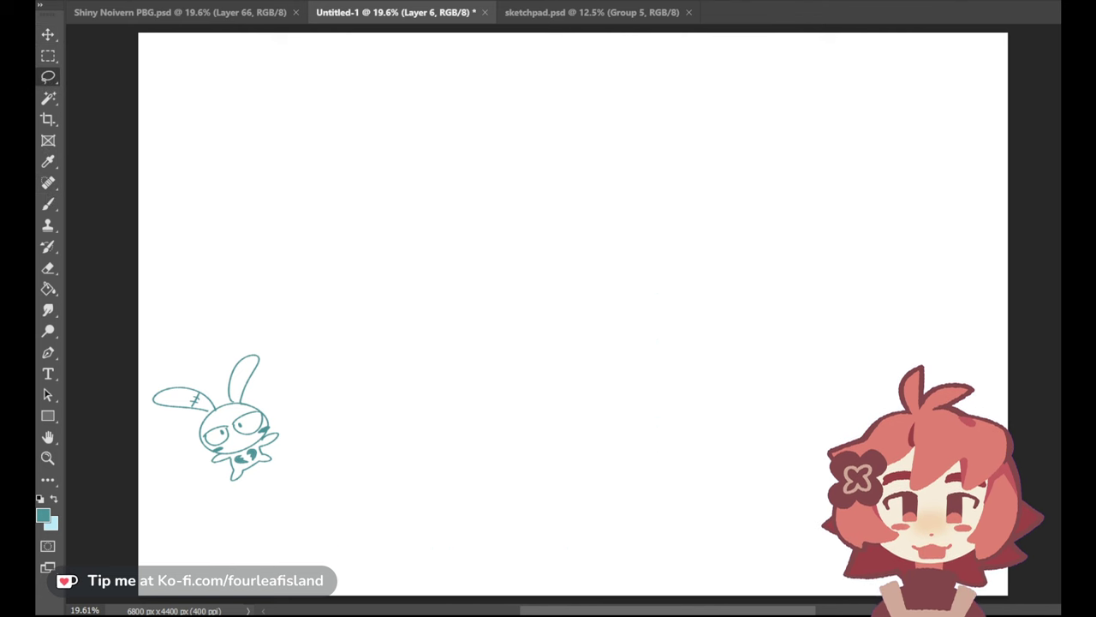
left_click(1062, 429)
left_click(1061, 428)
Erase the curve along the top of the profile bust's head and redraw it from the bangs to the bow
key("e")
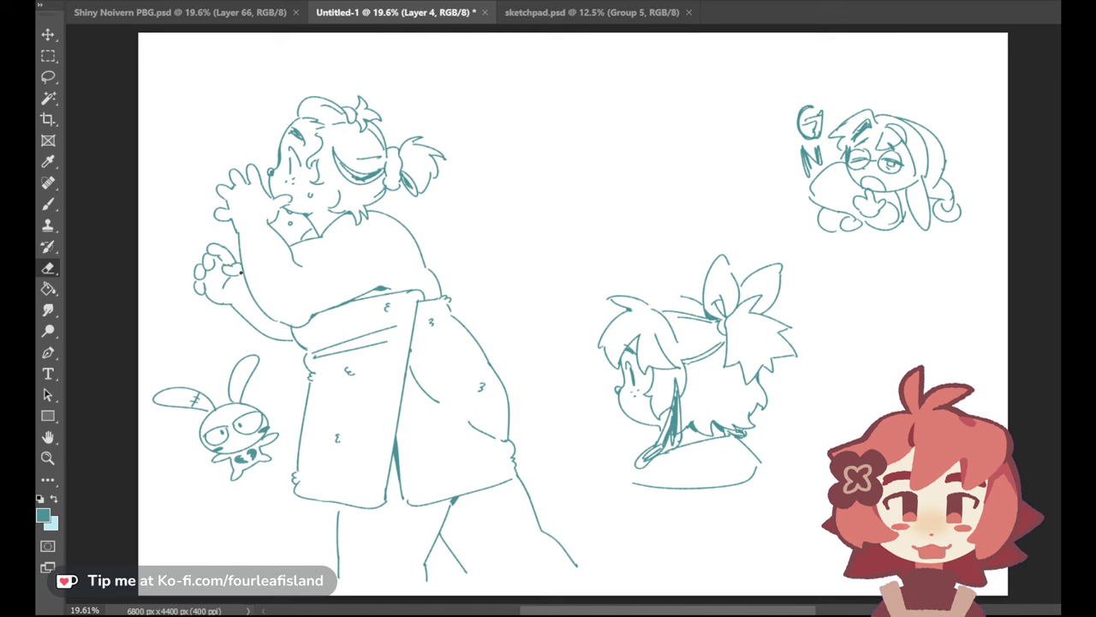
key("b")
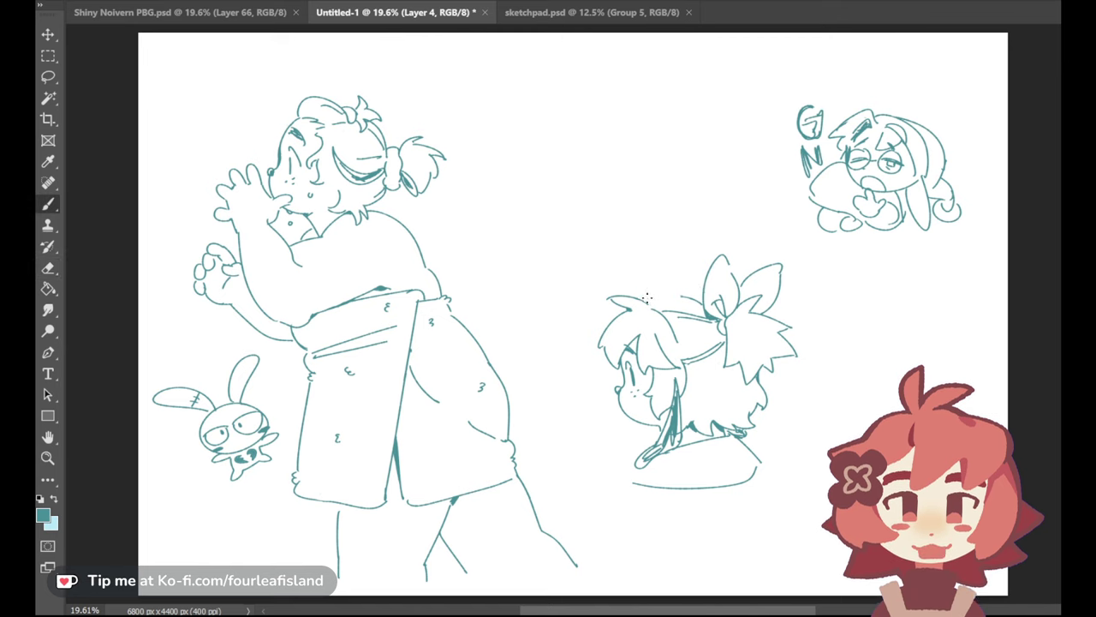
left_click_drag(644, 302, 706, 296)
key("ctrl+z")
key("ctrl+z")
key("ctrl+z")
key("ctrl+z")
key("ctrl+z")
key("ctrl+z")
key("ctrl+z")
key("ctrl+z")
key("ctrl+z")
Redraw the outer edge of the bust's ponytail with a pointed tip
mouse_move(756, 311)
left_mouse_down()
mouse_move(795, 319)
mouse_move(757, 310)
mouse_move(797, 323)
mouse_move(785, 328)
mouse_move(794, 361)
left_mouse_up()
key("ctrl+z")
key("ctrl+z")
key("ctrl+z")
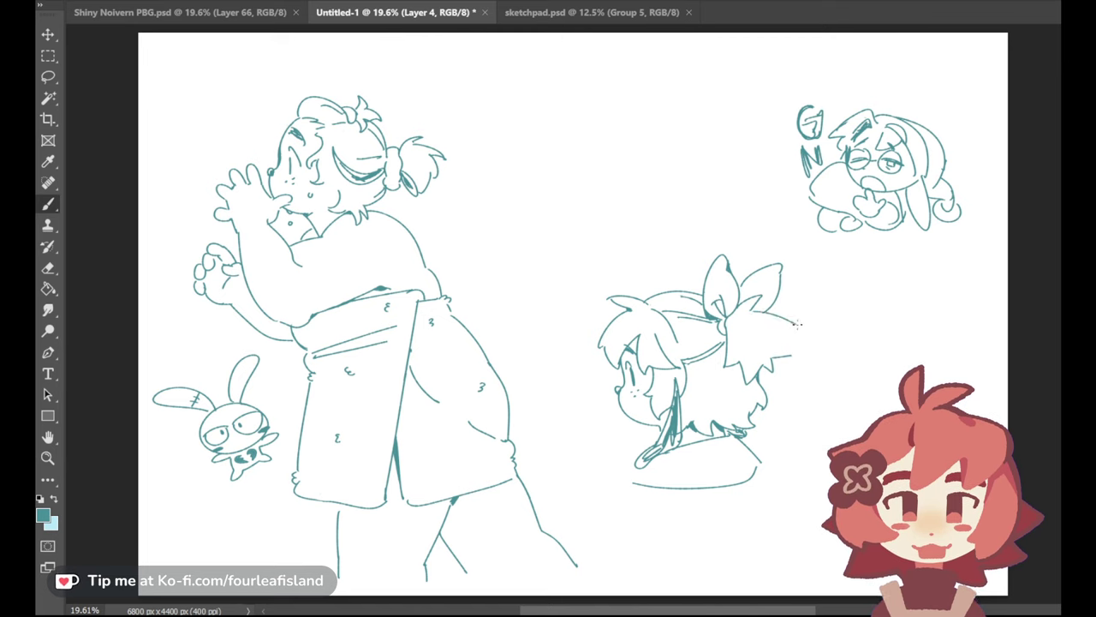
mouse_move(796, 325)
left_mouse_down()
mouse_move(787, 334)
mouse_move(794, 354)
left_mouse_up()
key("ctrl+z")
key("ctrl+z")
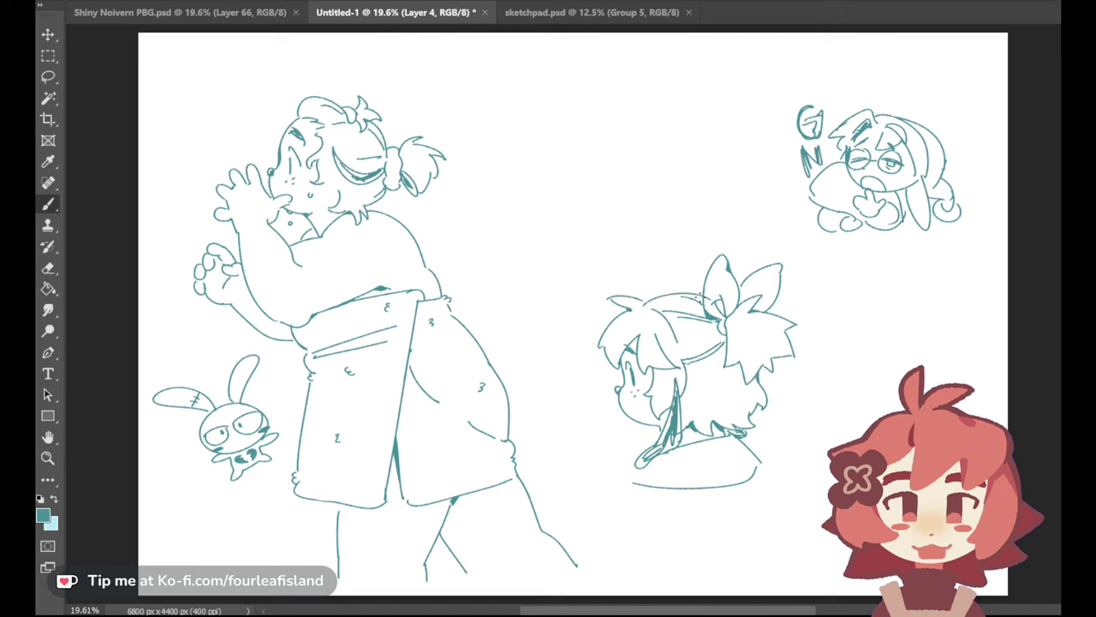
Try a smoother, rounder head-top curve between the profile bust's bangs and the bow
mouse_move(644, 306)
left_mouse_down()
mouse_move(712, 300)
mouse_move(660, 302)
mouse_move(713, 296)
mouse_move(674, 293)
mouse_move(648, 306)
mouse_move(715, 298)
mouse_move(674, 295)
mouse_move(648, 304)
mouse_move(719, 295)
left_mouse_up()
key("ctrl+z")
key("ctrl+z")
key("ctrl+z")
key("ctrl+z")
key("ctrl+z")
key("ctrl+z")
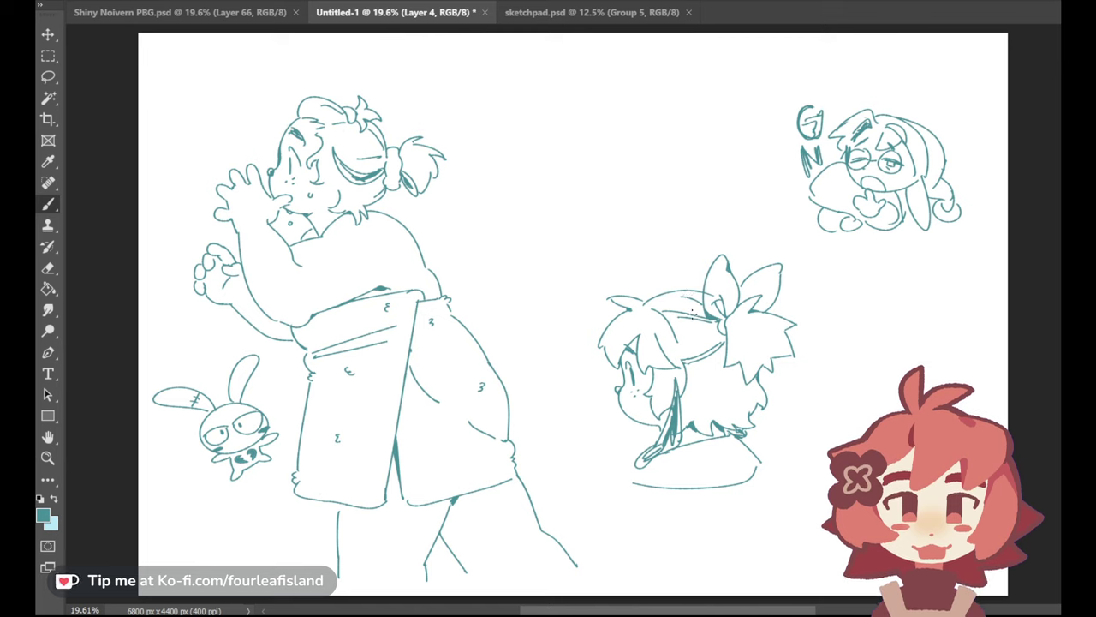
left_click_drag(645, 301, 709, 295)
key("ctrl+z")
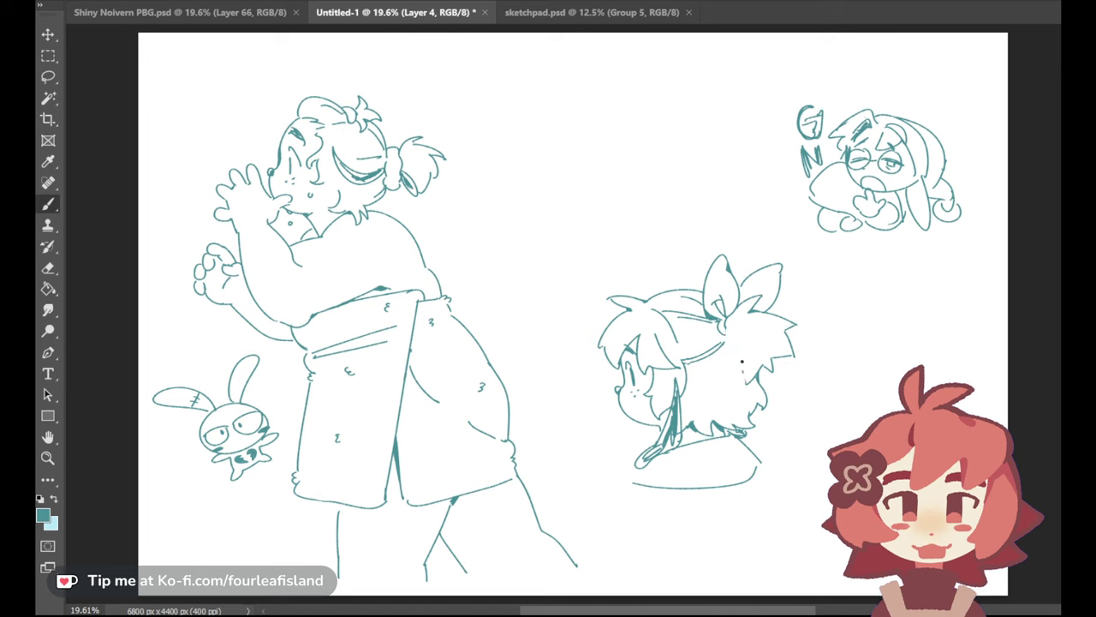
Erase the bust's ponytail and redraw its lower edge with jagged points
mouse_move(772, 357)
left_mouse_down()
mouse_move(772, 371)
mouse_move(792, 355)
mouse_move(758, 319)
left_mouse_up()
left_click_drag(785, 323, 775, 312)
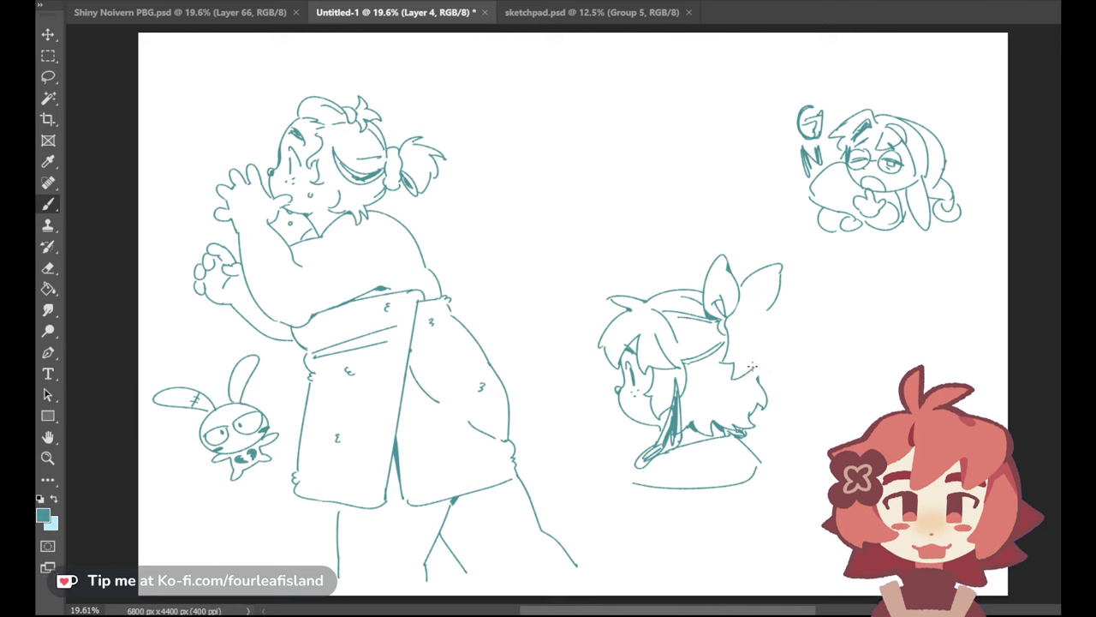
mouse_move(756, 369)
left_mouse_down()
mouse_move(783, 346)
mouse_move(778, 337)
mouse_move(794, 354)
left_mouse_up()
key("ctrl+z")
key("ctrl+z")
key("ctrl+z")
key("ctrl+z")
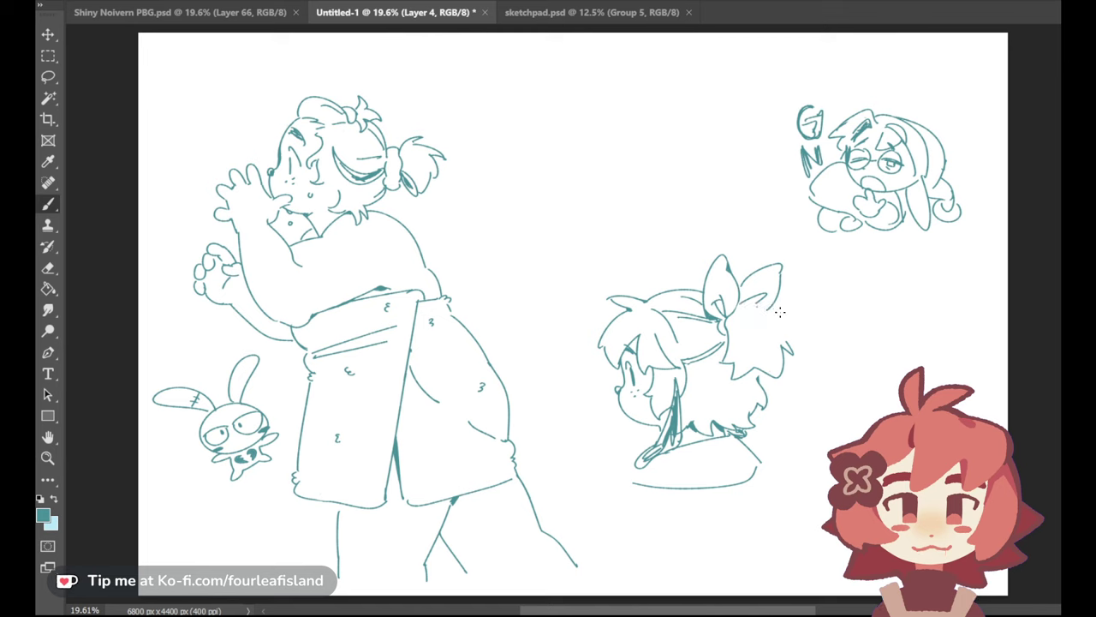
Draw the ponytail's upper edge out to a sharp point that meets the jagged lower edge
left_click_drag(760, 310, 797, 328)
key("ctrl+z")
key("ctrl+z")
key("ctrl+z")
key("ctrl+z")
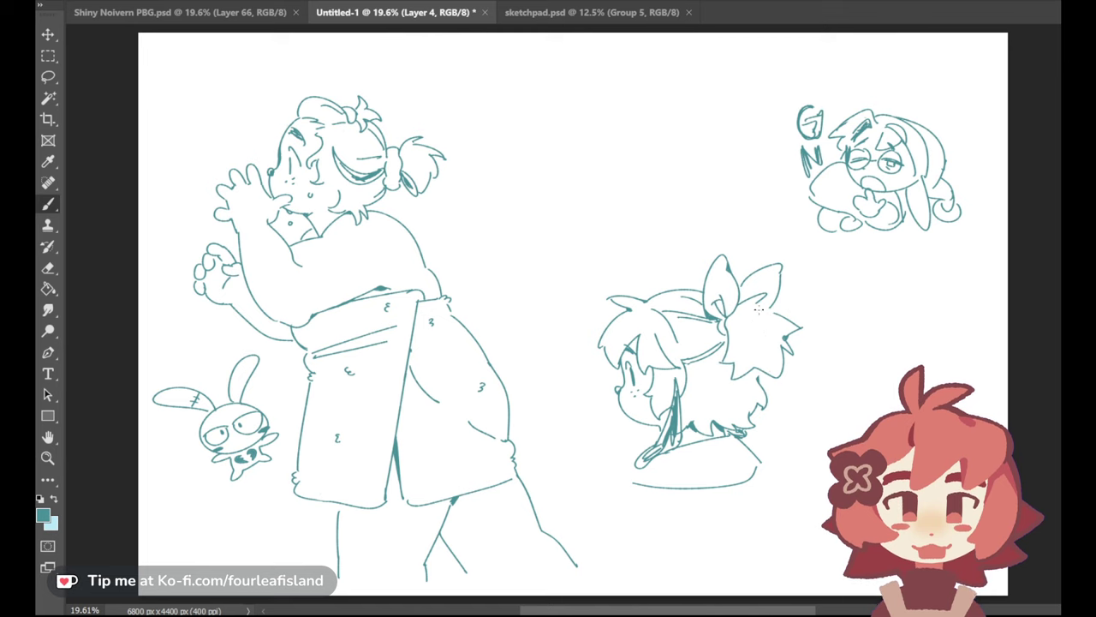
Refine the ponytail's upper contour beneath the bow and add a dark accent at the far bow loop's edge
mouse_move(753, 306)
left_mouse_down()
mouse_move(781, 322)
mouse_move(775, 312)
left_mouse_up()
key("ctrl+z")
key("ctrl+z")
mouse_move(768, 310)
left_mouse_down()
mouse_move(810, 332)
mouse_move(775, 365)
mouse_move(806, 313)
mouse_move(776, 330)
mouse_move(768, 311)
mouse_move(750, 308)
mouse_move(800, 333)
mouse_move(754, 302)
mouse_move(800, 327)
left_mouse_up()
key("ctrl+z")
key("ctrl+z")
key("ctrl+z")
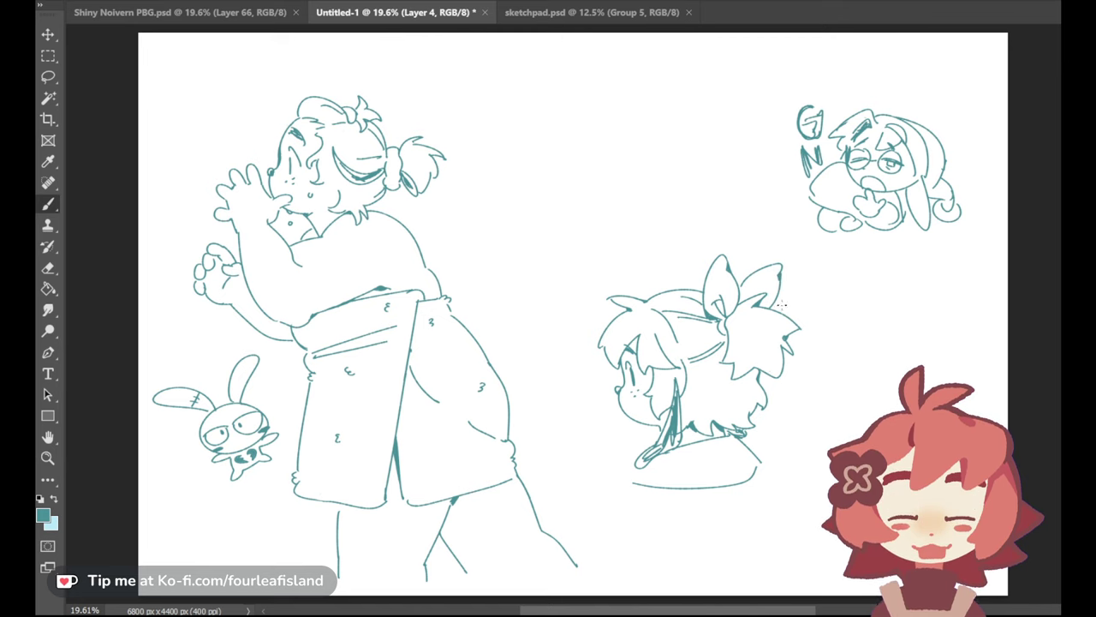
left_click_drag(781, 271, 781, 301)
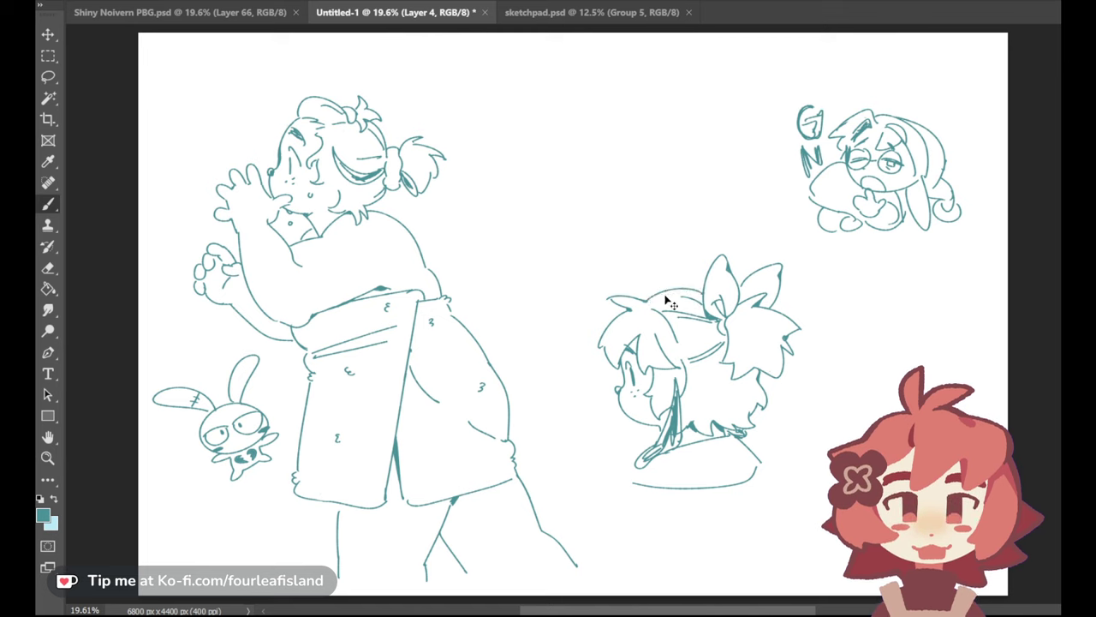
Redraw the bust's head-top curve flatter and extend the shoulder outline below the hanging lock
left_click_drag(650, 299, 707, 296)
key("ctrl+z")
key("ctrl+z")
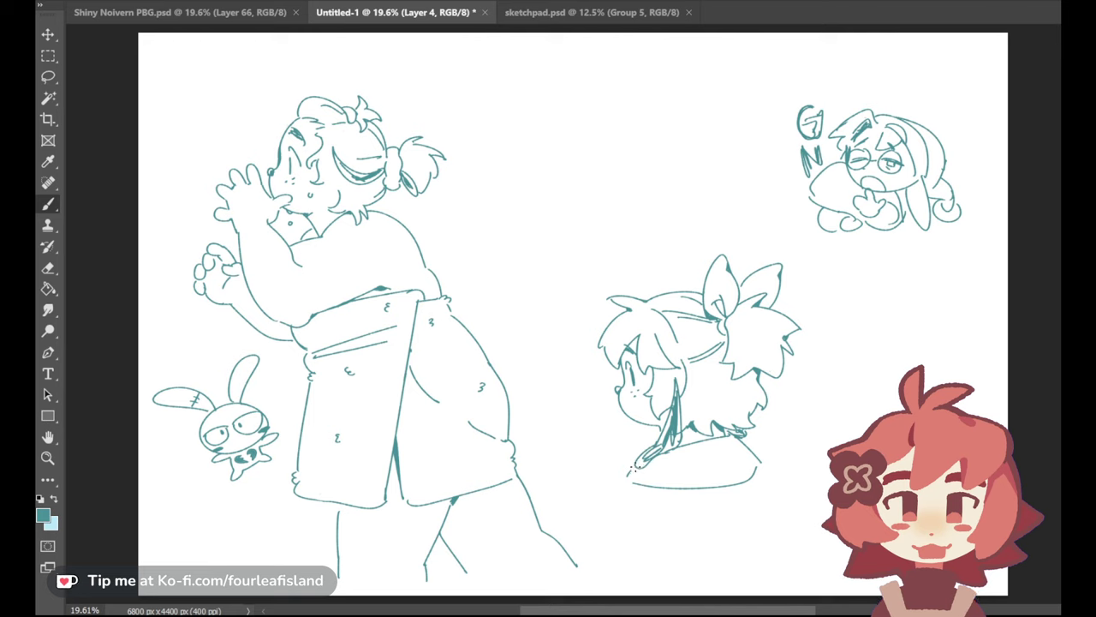
Select the whole profile bust and move it up beside the large figure's head
left_click(48, 76)
mouse_move(840, 362)
left_mouse_down()
mouse_move(677, 213)
mouse_move(565, 374)
mouse_move(646, 580)
mouse_move(844, 375)
left_mouse_up()
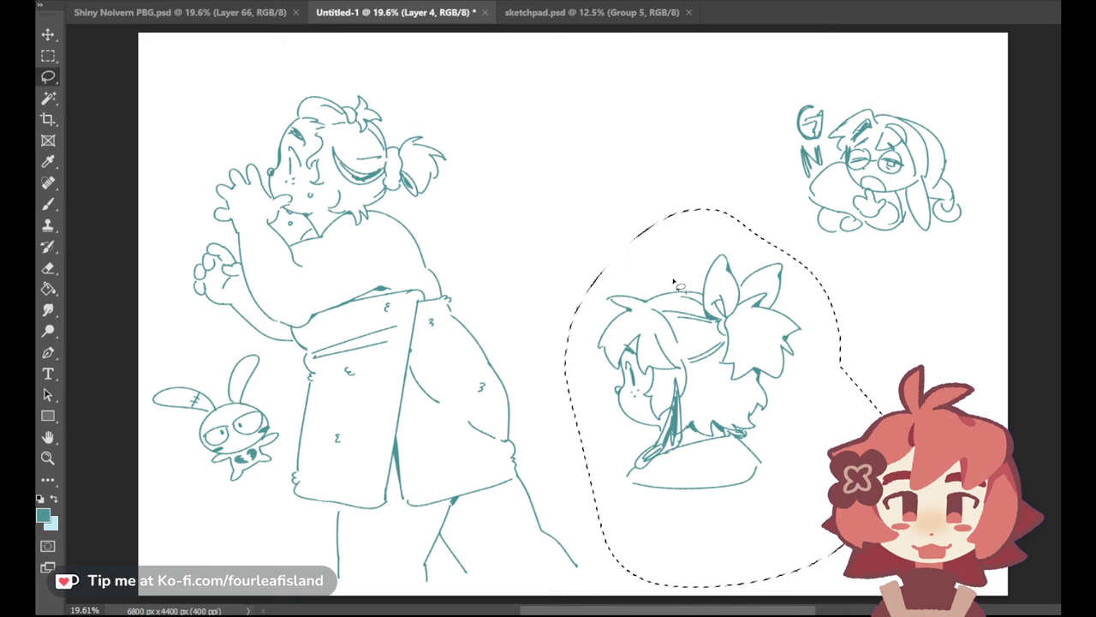
left_click(48, 35)
mouse_move(645, 366)
left_mouse_down()
mouse_move(613, 278)
mouse_move(495, 128)
left_mouse_up()
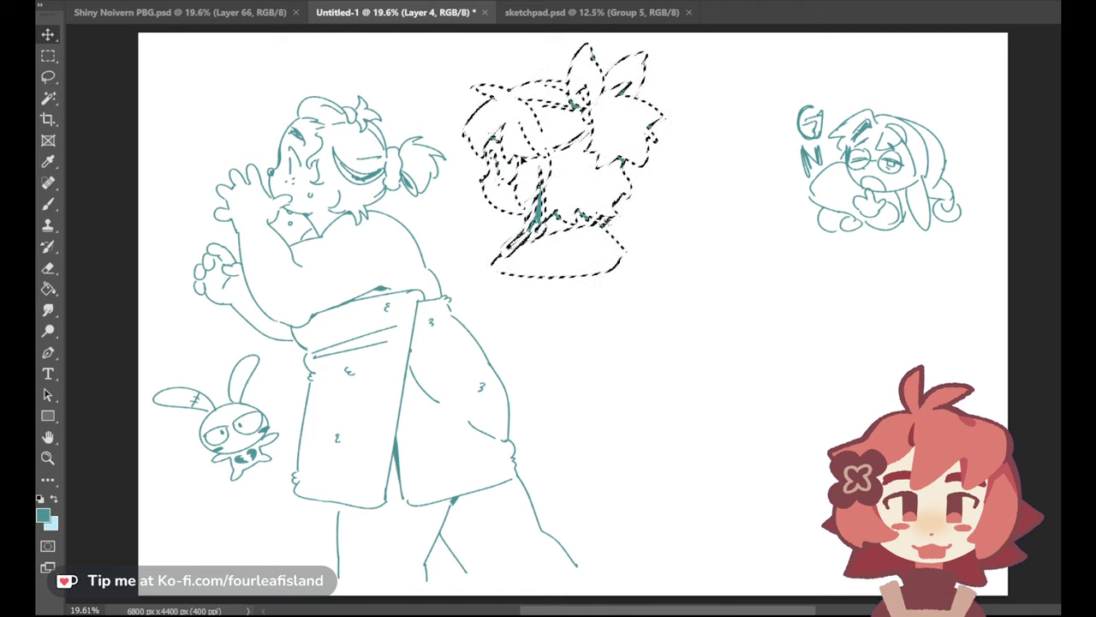
key("b")
key("ctrl+d")
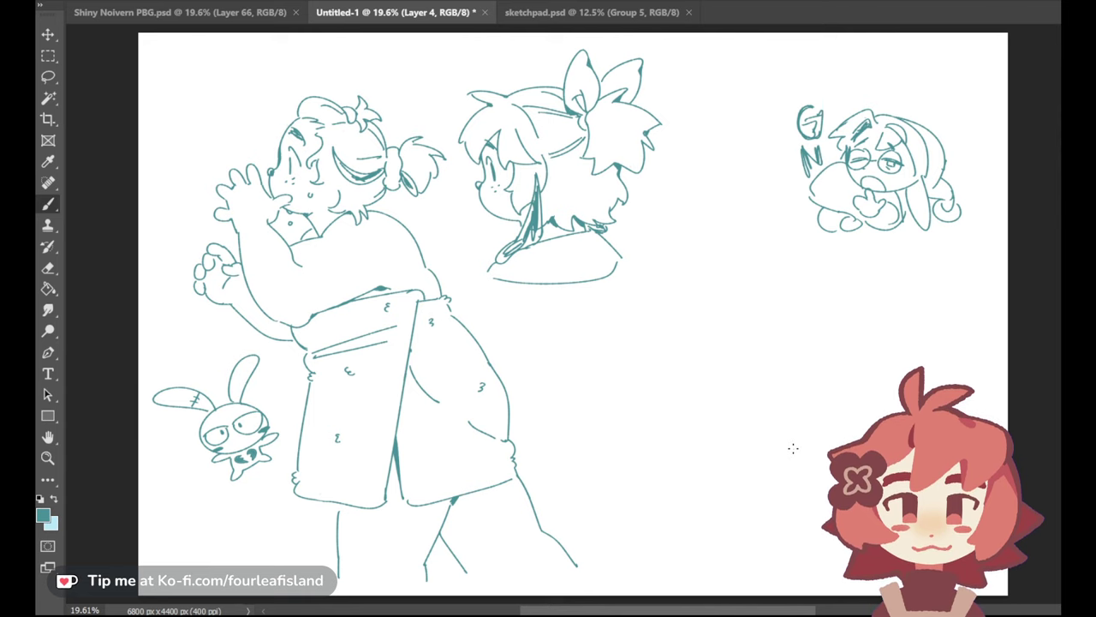
mouse_move(749, 315)
left_mouse_down()
mouse_move(694, 431)
mouse_move(727, 328)
mouse_move(794, 340)
left_mouse_up()
key("ctrl+z")
mouse_move(759, 321)
left_mouse_down()
mouse_move(695, 329)
mouse_move(754, 316)
mouse_move(815, 399)
mouse_move(759, 324)
left_mouse_up()
key("ctrl+z")
key("ctrl+z")
mouse_move(771, 322)
left_mouse_down()
mouse_move(703, 345)
mouse_move(773, 325)
left_mouse_up()
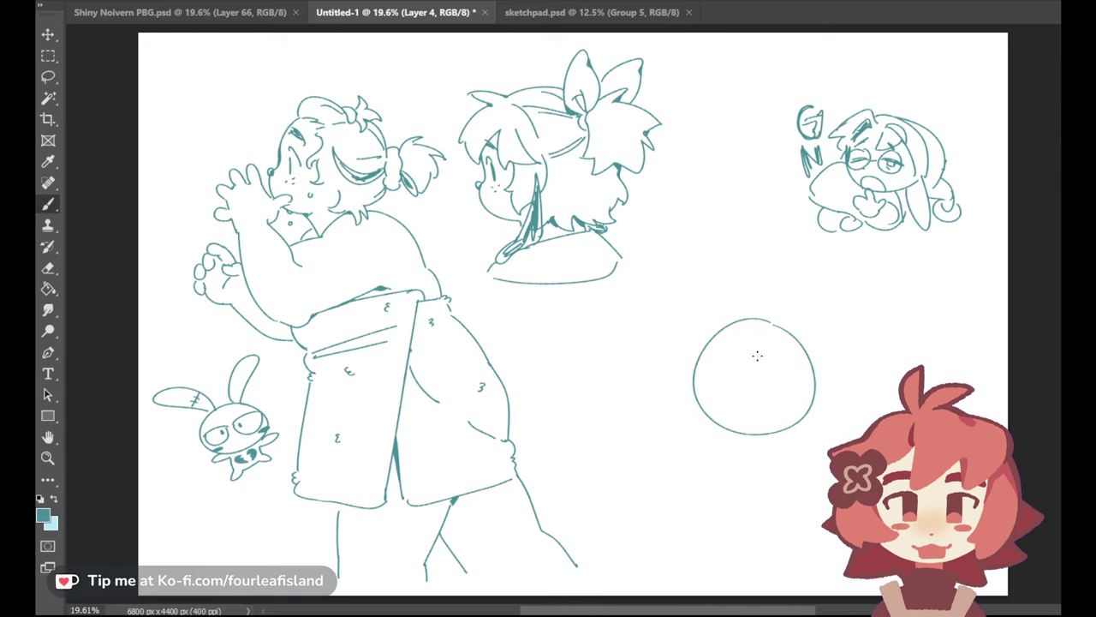
key("ctrl+z")
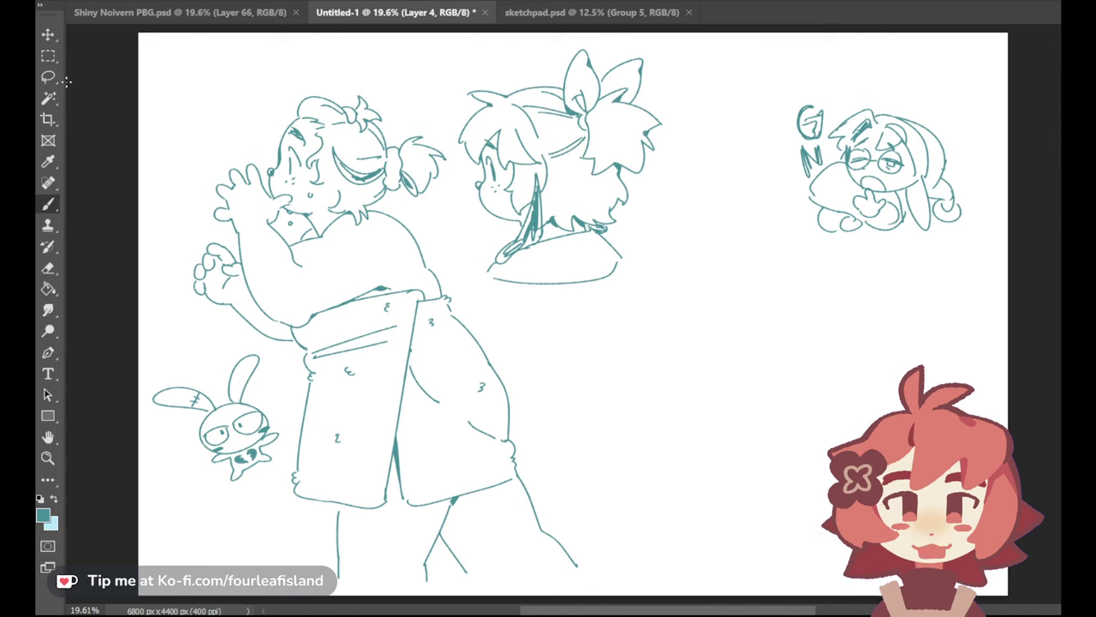
Duplicate the profile bust onto a new layer and place the copy below the original
key("l")
mouse_move(459, 107)
left_mouse_down()
mouse_move(505, 324)
mouse_move(728, 132)
mouse_move(412, 73)
left_mouse_up()
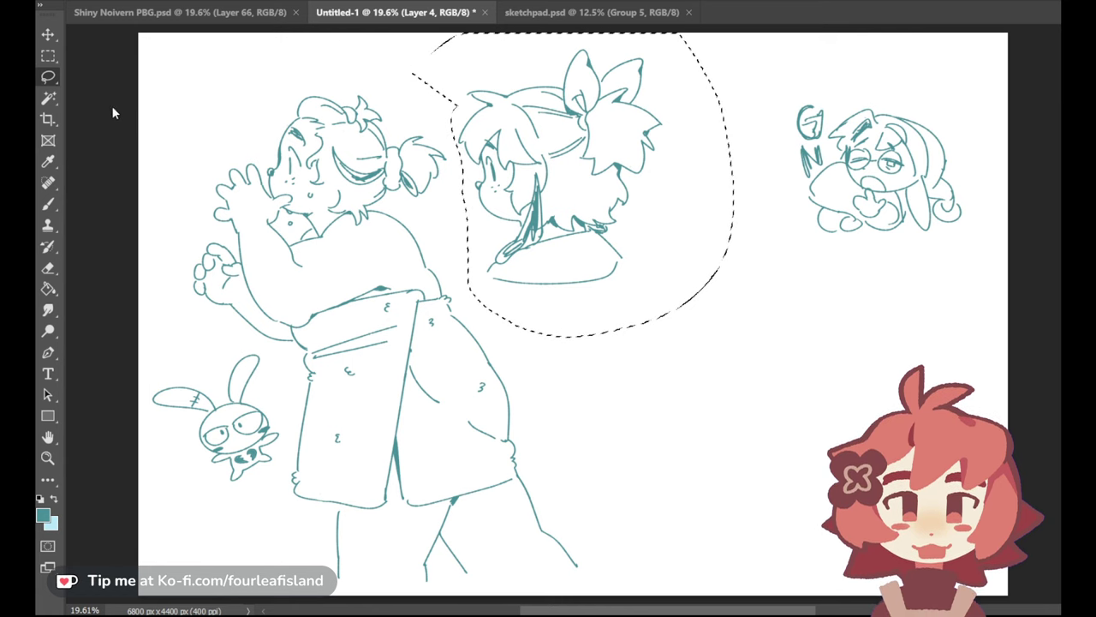
key("ctrl+j")
key("v")
mouse_move(582, 171)
left_mouse_down()
mouse_move(736, 390)
mouse_move(670, 383)
left_mouse_up()
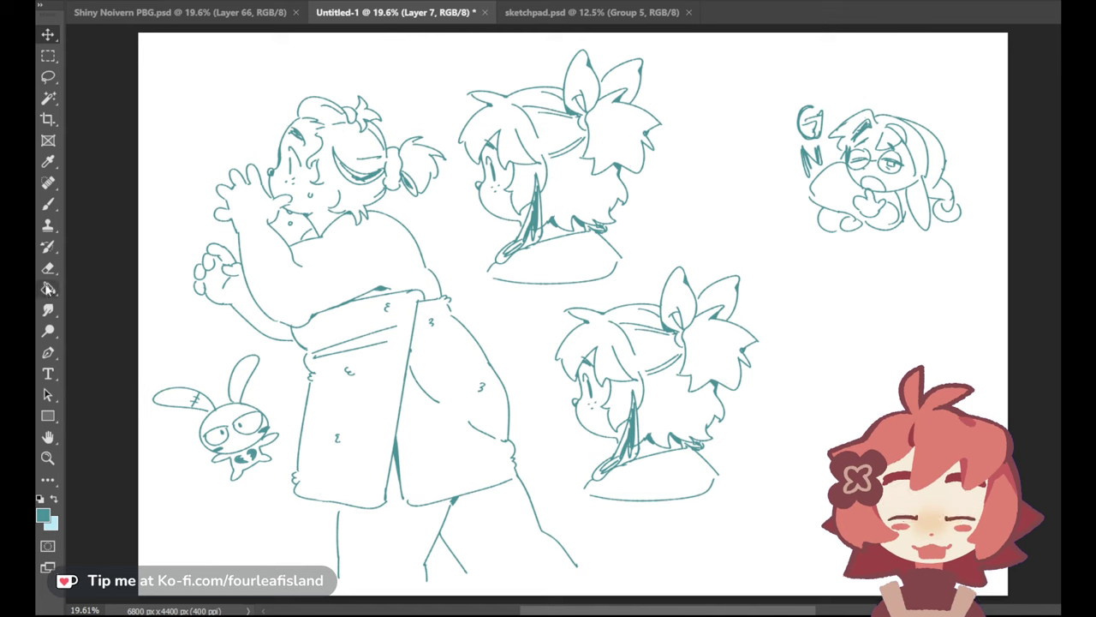
Erase the copied bust's back hair, bow and ponytail, keeping the face, bangs, side lock and shoulders
key("e")
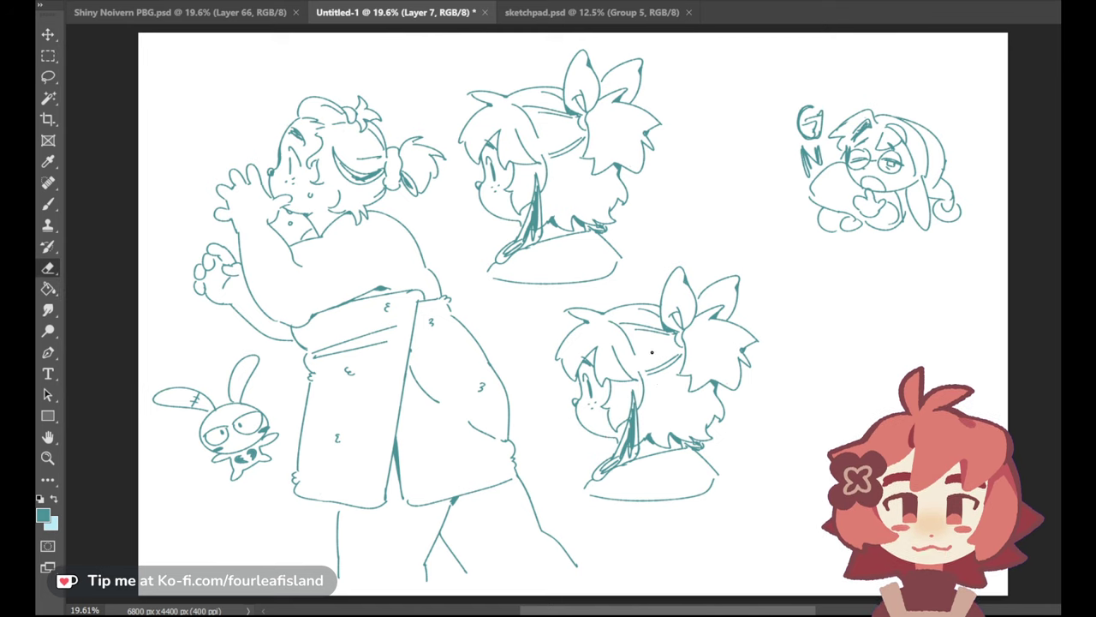
mouse_move(643, 442)
left_mouse_down()
mouse_move(636, 451)
mouse_move(656, 444)
left_mouse_up()
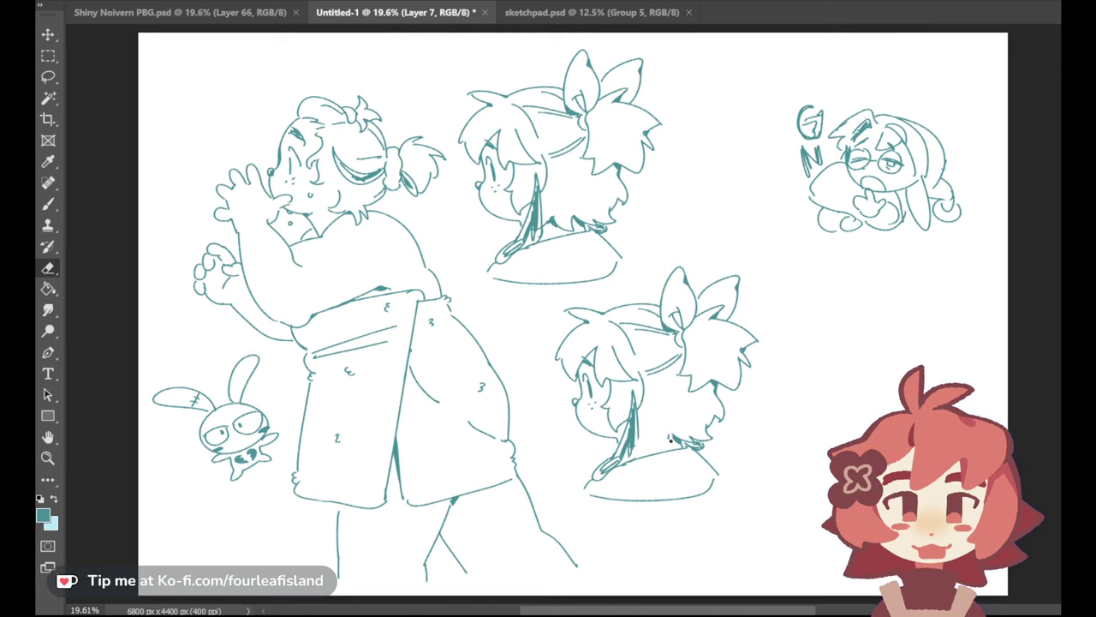
mouse_move(676, 435)
left_mouse_down()
mouse_move(715, 451)
mouse_move(722, 399)
mouse_move(711, 410)
mouse_move(707, 399)
mouse_move(711, 364)
mouse_move(684, 399)
left_mouse_up()
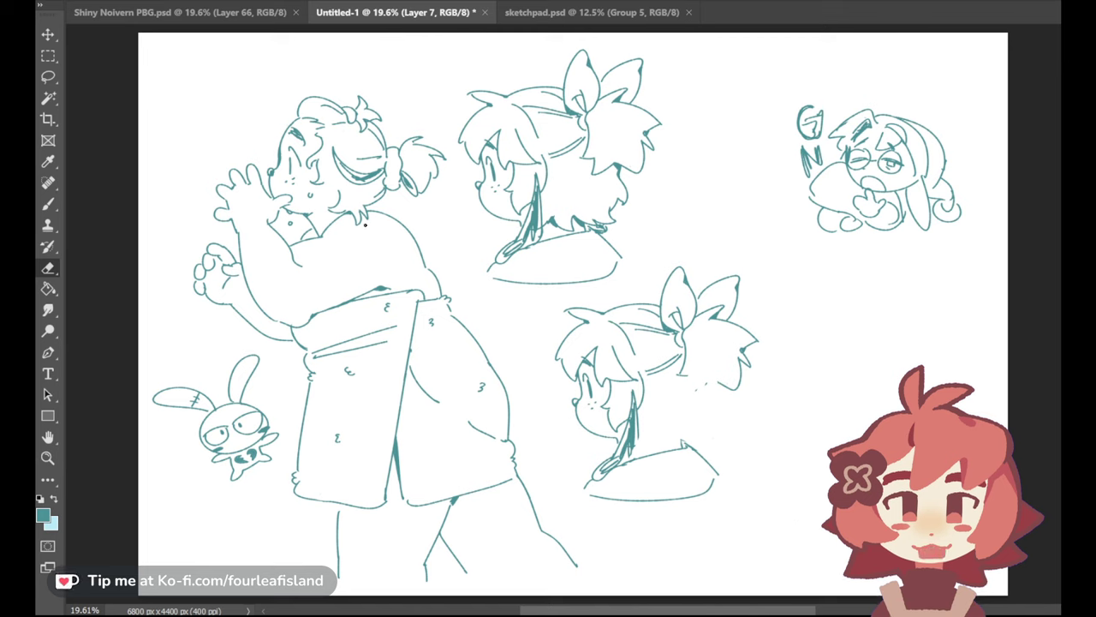
mouse_move(682, 336)
left_mouse_down()
mouse_move(680, 374)
mouse_move(674, 361)
mouse_move(652, 368)
mouse_move(697, 367)
mouse_move(722, 386)
mouse_move(630, 315)
mouse_move(670, 326)
mouse_move(656, 314)
mouse_move(671, 306)
mouse_move(662, 278)
mouse_move(680, 269)
mouse_move(701, 331)
mouse_move(730, 282)
mouse_move(727, 327)
mouse_move(755, 339)
mouse_move(744, 330)
mouse_move(729, 385)
mouse_move(739, 372)
left_mouse_up()
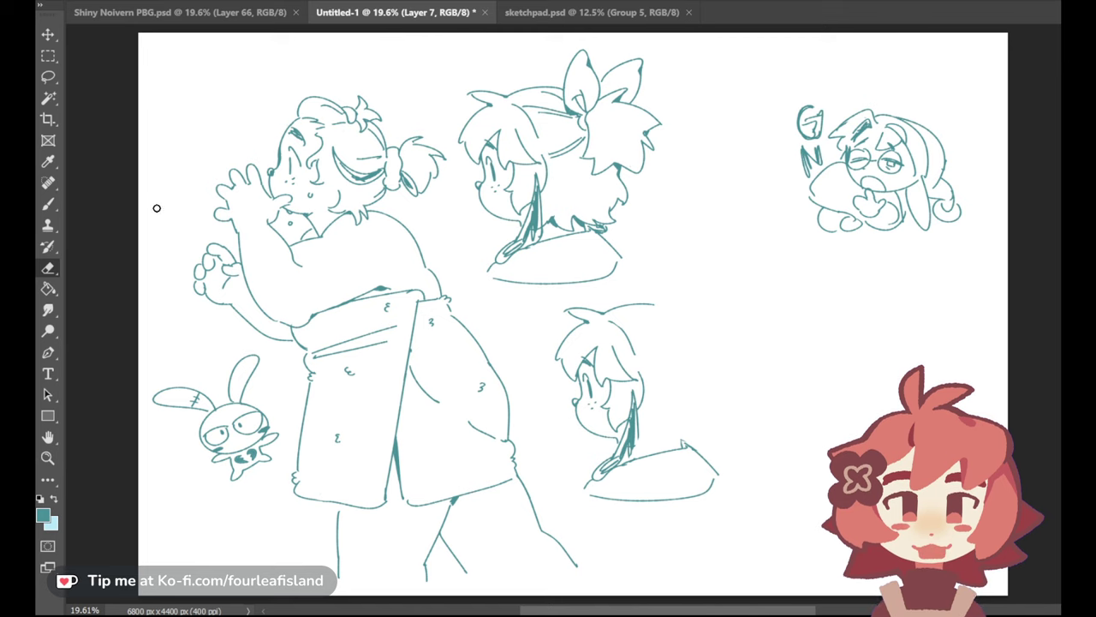
left_click(48, 224)
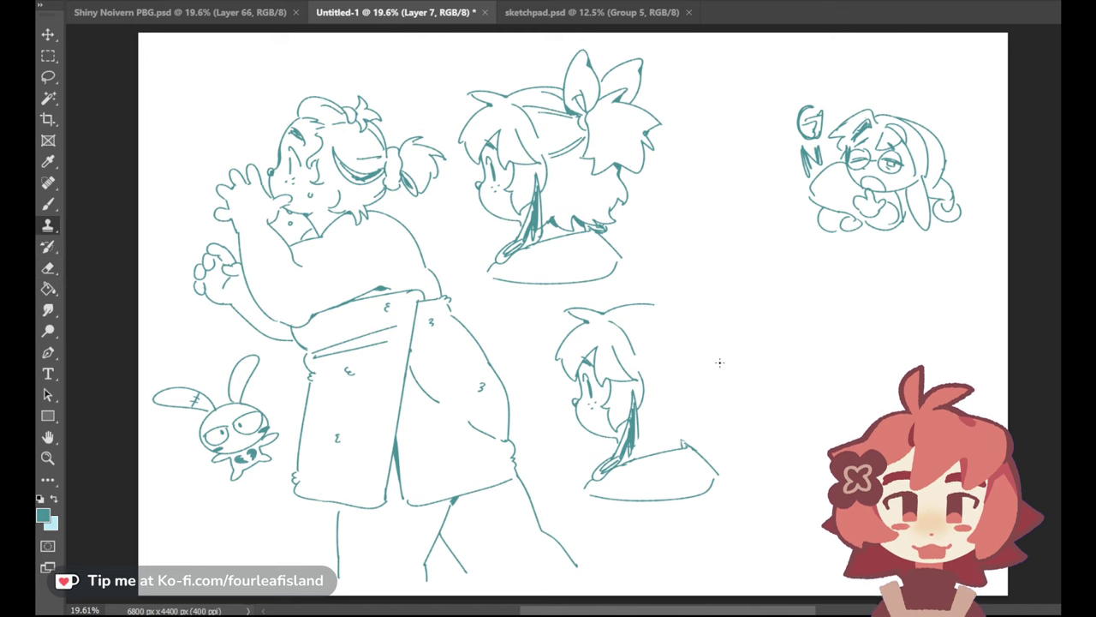
left_click(48, 203)
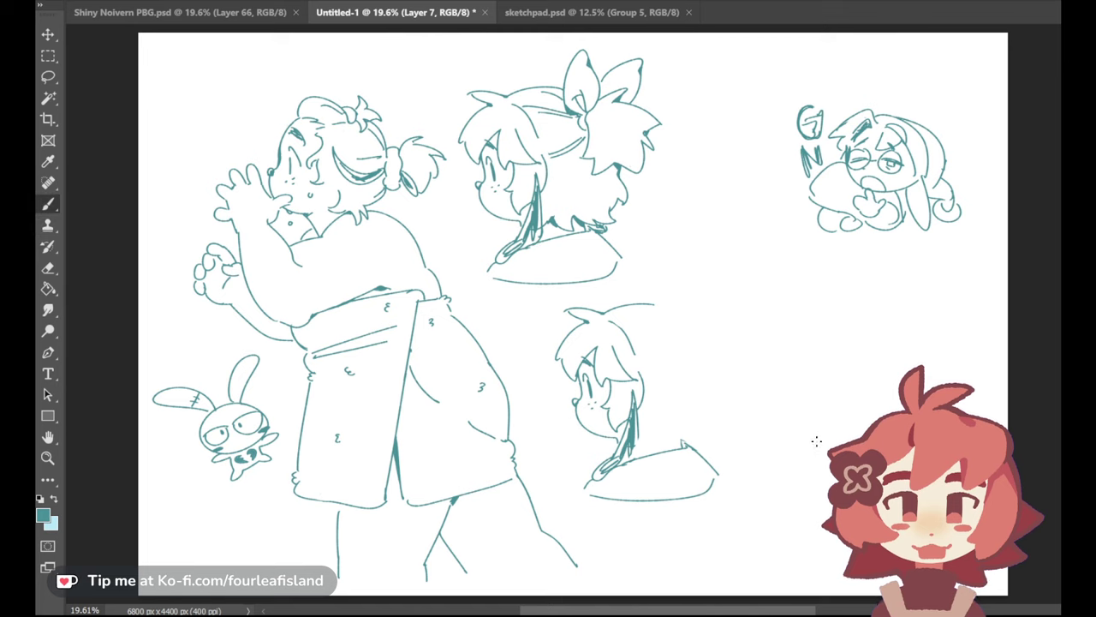
Hand-letter the title "LAIKA'S COMET" in two lines above the large figure
mouse_move(161, 72)
left_mouse_down()
mouse_move(192, 84)
mouse_move(169, 100)
mouse_move(196, 79)
left_mouse_up()
key("ctrl+z")
key("ctrl+z")
left_click_drag(206, 65, 213, 85)
left_click_drag(221, 63, 222, 86)
left_click_drag(226, 85, 252, 63)
left_click_drag(264, 58, 255, 79)
mouse_move(176, 120)
left_mouse_down()
mouse_move(169, 142)
mouse_move(184, 115)
mouse_move(216, 125)
left_mouse_up()
mouse_move(221, 108)
left_mouse_down()
mouse_move(228, 125)
mouse_move(236, 105)
left_mouse_up()
left_click_drag(224, 114, 255, 94)
left_click_drag(246, 97, 248, 118)
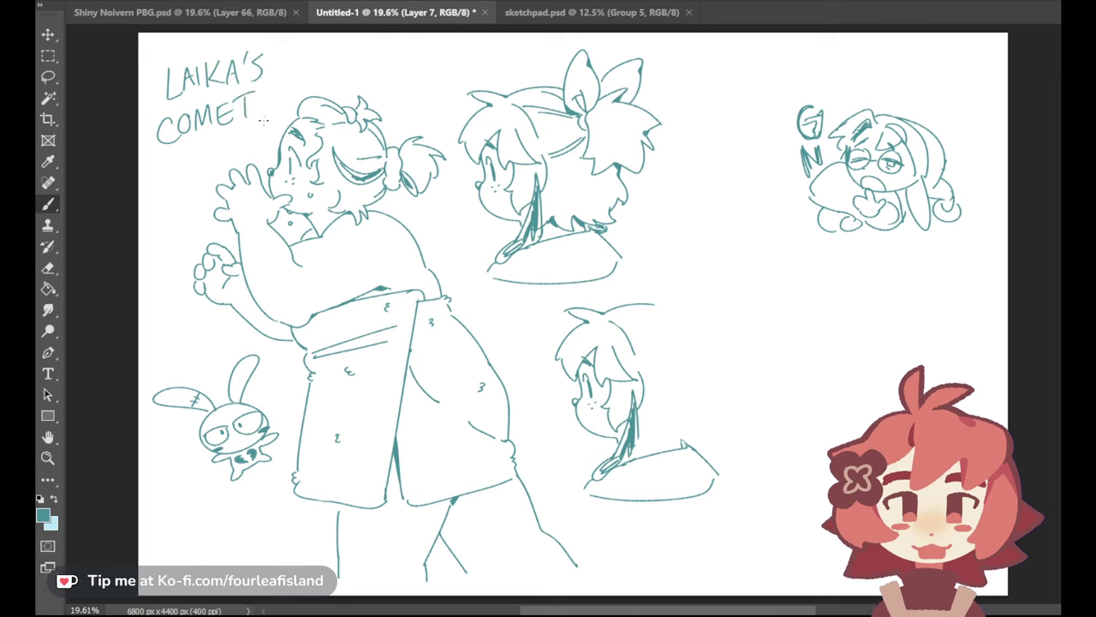
Sketch the copied bust's skull outline and pulled-back hair strokes, and erase the rear ends to make room for a bow
mouse_move(710, 346)
left_mouse_down()
mouse_move(707, 392)
mouse_move(688, 414)
left_mouse_up()
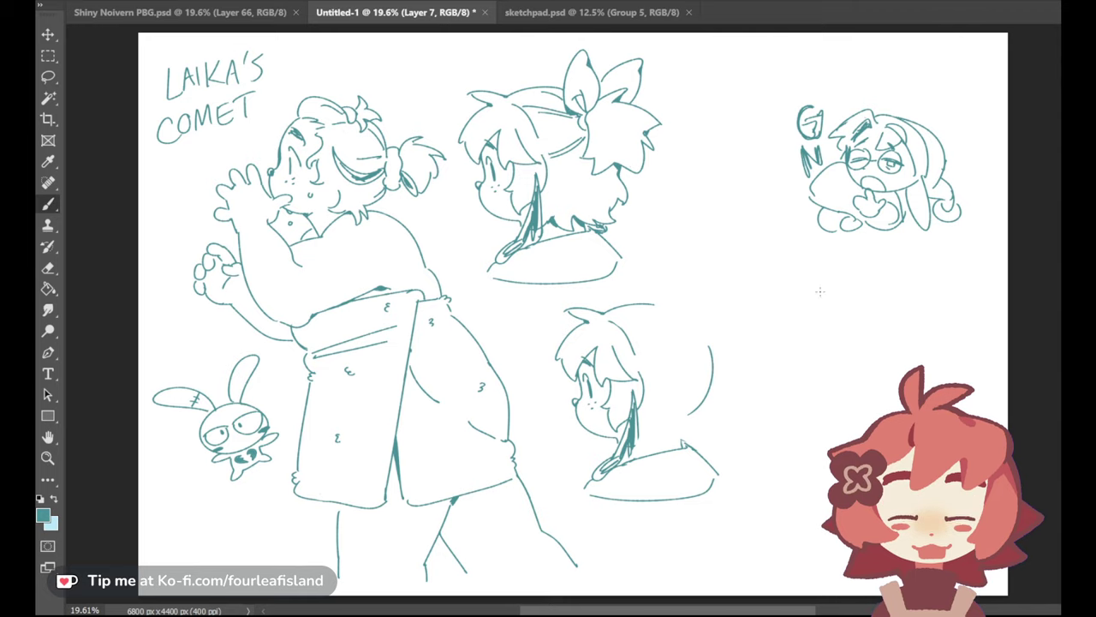
key("ctrl+comma")
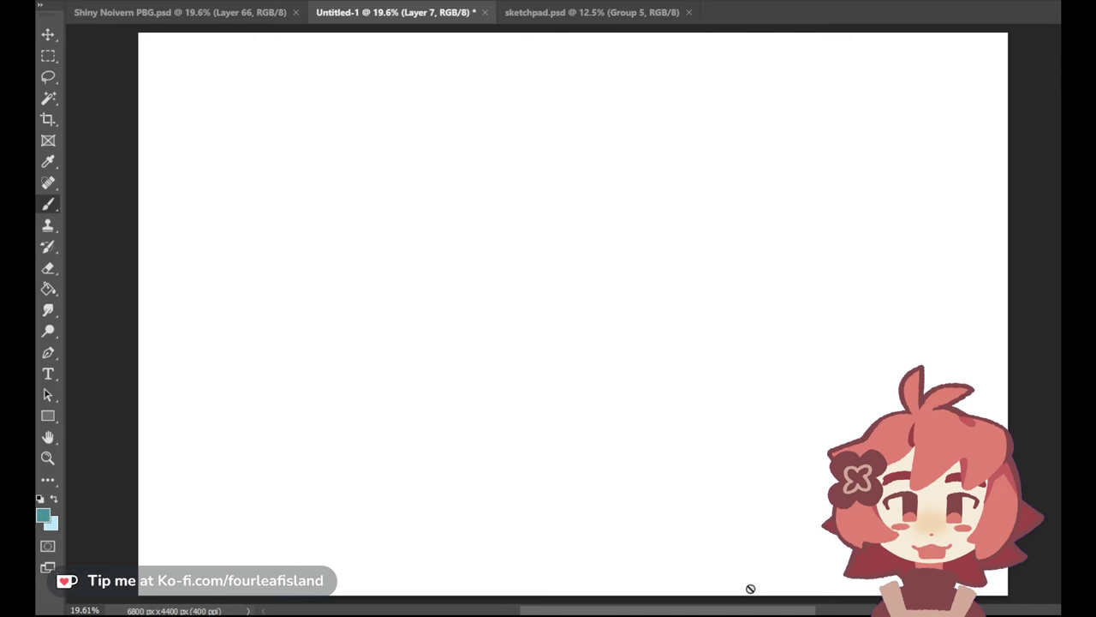
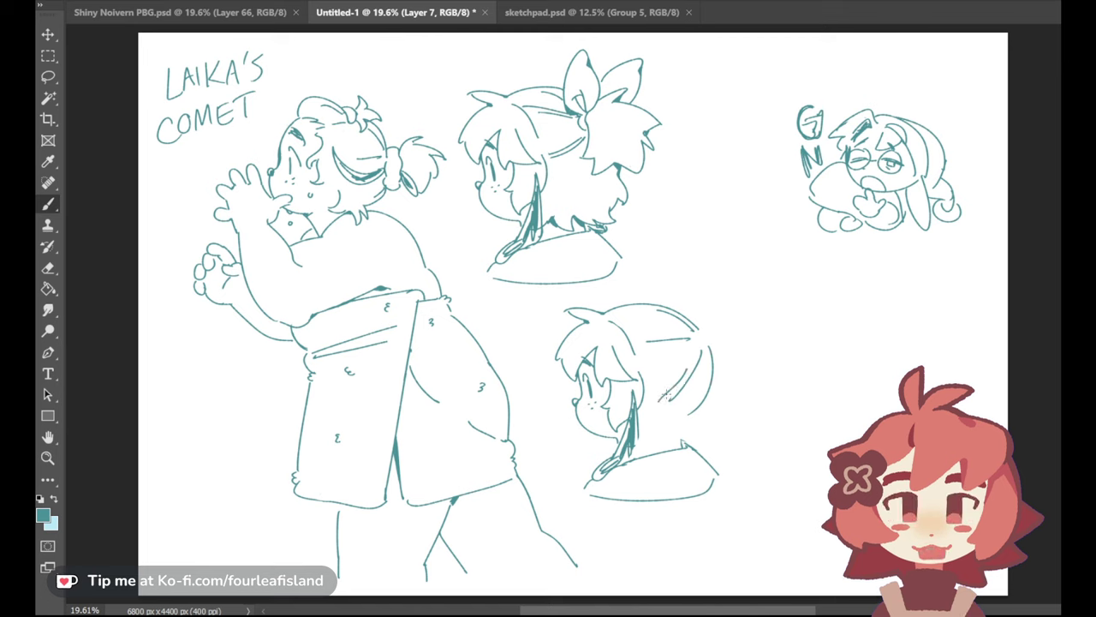
left_click_drag(658, 397, 694, 361)
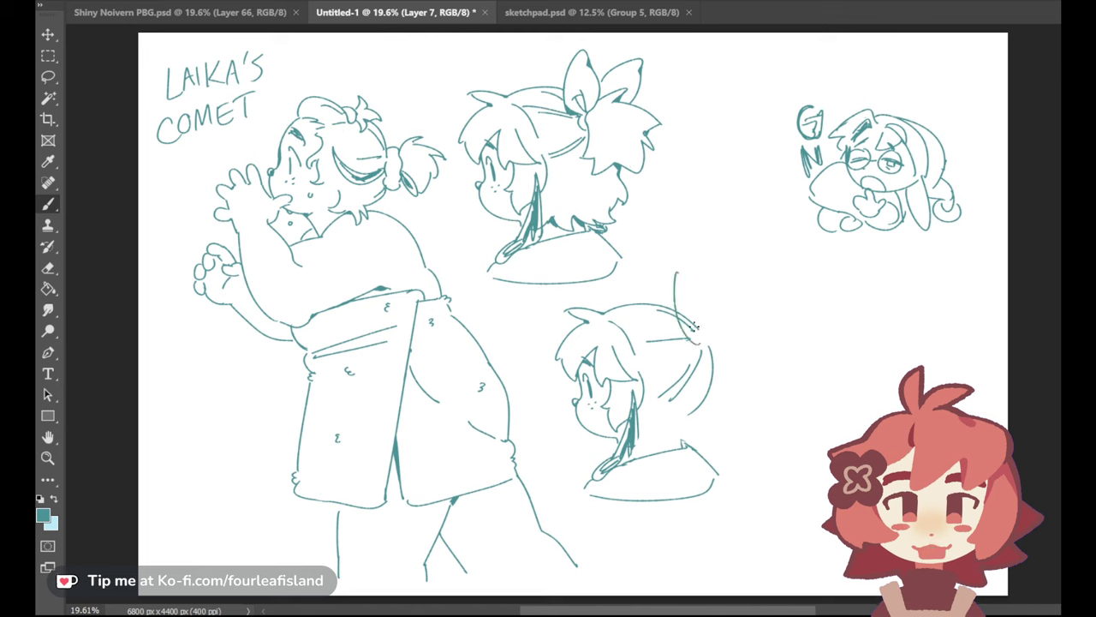
mouse_move(704, 307)
left_mouse_down()
mouse_move(685, 339)
mouse_move(709, 344)
mouse_move(697, 409)
left_mouse_up()
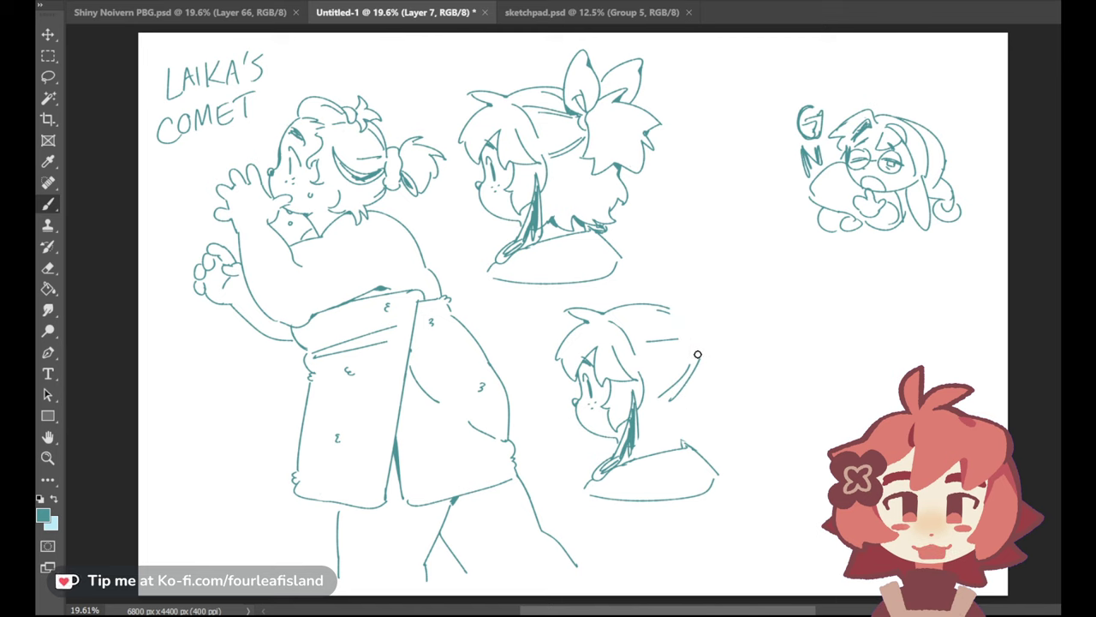
left_click_drag(693, 354, 703, 374)
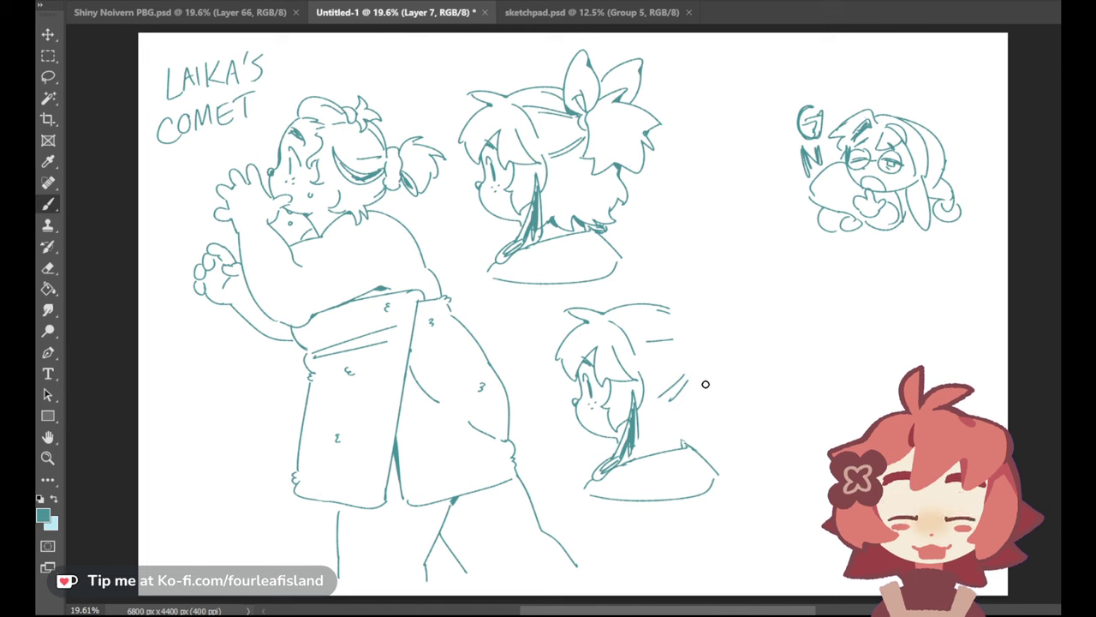
Draw a small rounded near bow loop at the back of the copied bust's head
mouse_move(688, 280)
left_mouse_down()
mouse_move(687, 348)
mouse_move(677, 352)
left_mouse_up()
key("ctrl+z")
key("ctrl+z")
mouse_move(678, 281)
left_mouse_down()
mouse_move(687, 348)
mouse_move(690, 295)
mouse_move(713, 320)
mouse_move(697, 346)
left_mouse_up()
key("ctrl+z")
key("ctrl+z")
key("ctrl+z")
left_click_drag(696, 298, 696, 344)
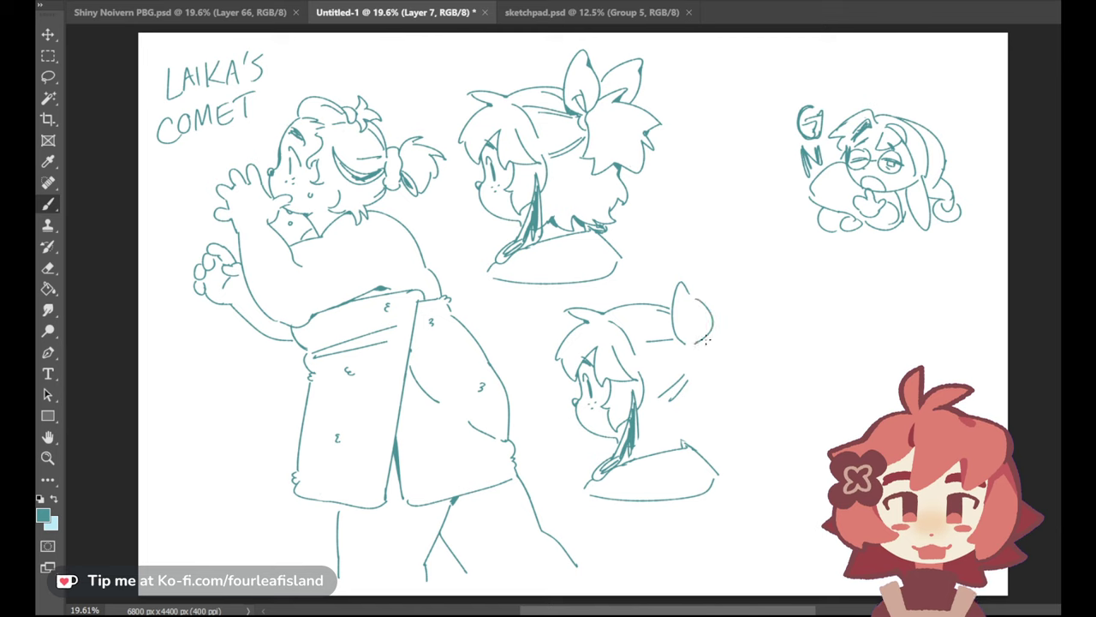
Sketch the far bow loop, a spiky ponytail hanging below it and short hair at the nape
mouse_move(709, 301)
left_mouse_down()
mouse_move(742, 282)
mouse_move(719, 335)
left_mouse_up()
key("ctrl+z")
key("ctrl+z")
key("ctrl+z")
left_click_drag(744, 293, 720, 332)
key("ctrl+z")
key("ctrl+z")
mouse_move(699, 352)
left_mouse_down()
mouse_move(692, 395)
mouse_move(709, 402)
mouse_move(733, 411)
mouse_move(755, 376)
left_mouse_up()
key("ctrl+z")
key("ctrl+z")
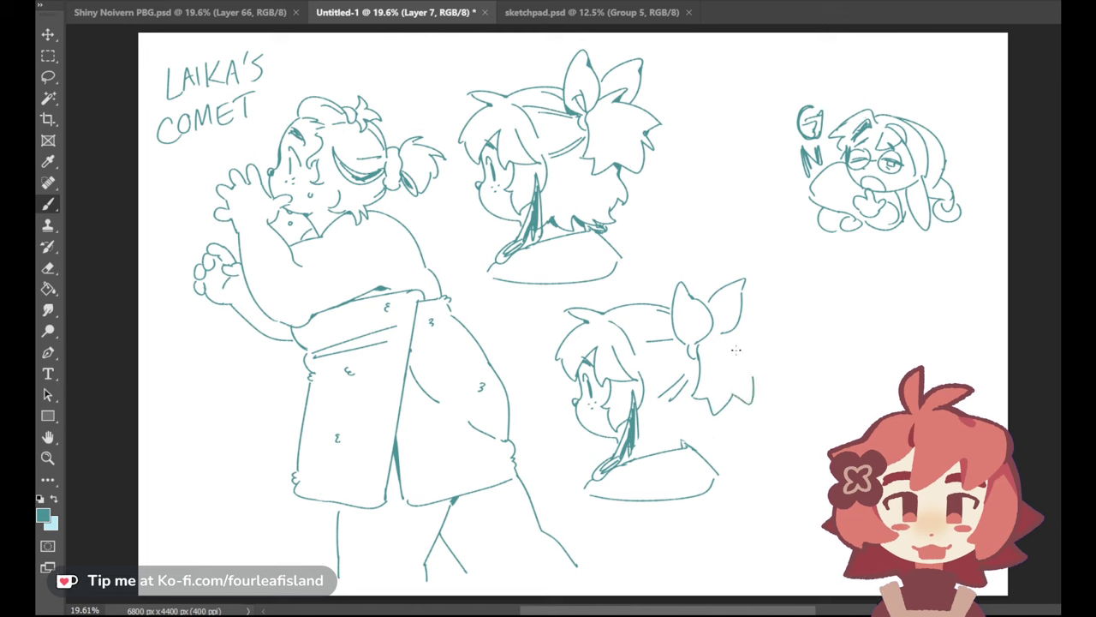
left_click_drag(725, 306, 735, 329)
left_click_drag(730, 320, 776, 347)
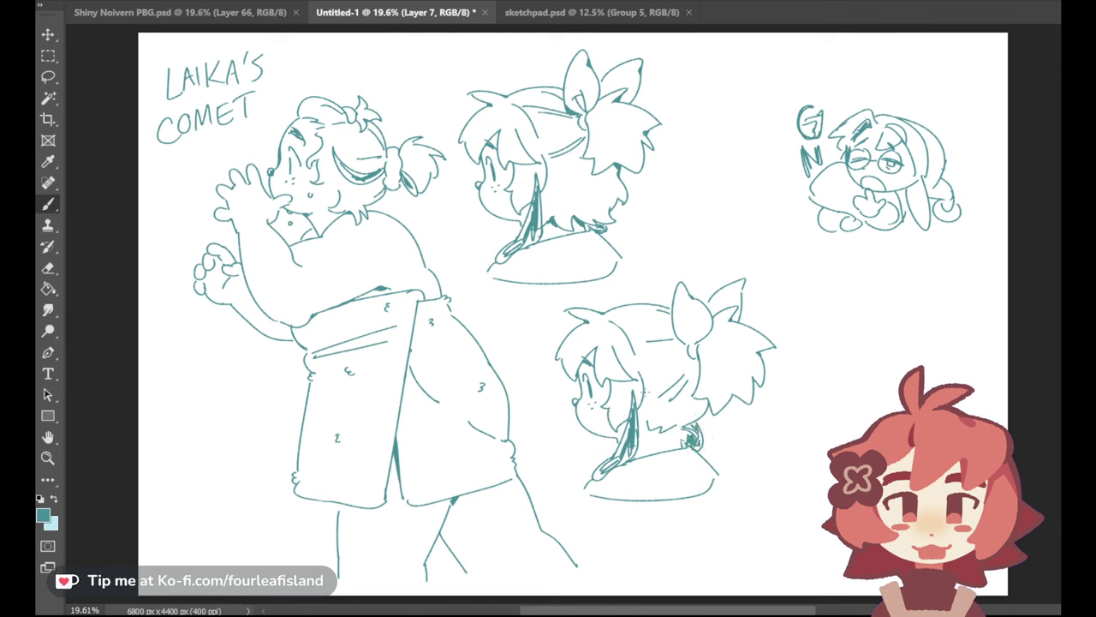
Erase the small bow and redraw it with two larger pointed loops standing higher above the head
mouse_move(694, 334)
left_mouse_down()
mouse_move(682, 341)
mouse_move(674, 290)
mouse_move(706, 339)
mouse_move(694, 341)
mouse_move(713, 297)
mouse_move(741, 293)
mouse_move(742, 313)
left_mouse_up()
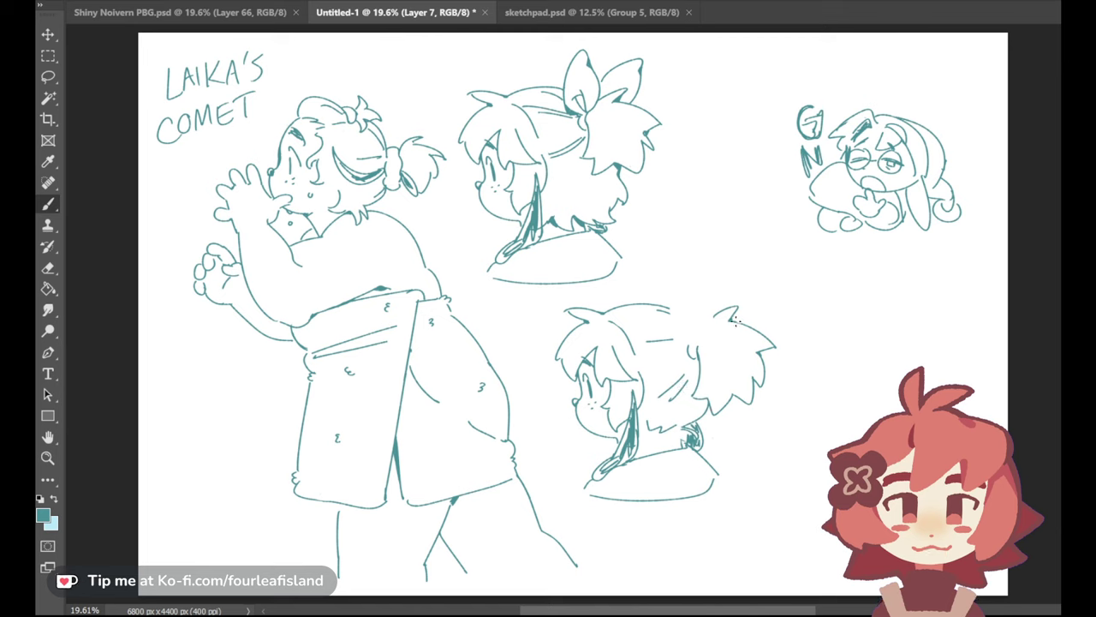
mouse_move(654, 269)
left_mouse_down()
mouse_move(648, 334)
mouse_move(673, 337)
left_mouse_up()
key("ctrl+z")
key("ctrl+z")
left_click_drag(667, 264, 684, 336)
key("ctrl+z")
left_click_drag(669, 257, 686, 333)
key("ctrl+z")
mouse_move(669, 262)
left_mouse_down()
mouse_move(659, 308)
mouse_move(676, 334)
left_mouse_up()
mouse_move(677, 271)
left_mouse_down()
mouse_move(704, 309)
mouse_move(688, 335)
left_mouse_up()
key("ctrl+z")
key("ctrl+z")
mouse_move(700, 295)
left_mouse_down()
mouse_move(733, 256)
mouse_move(704, 289)
mouse_move(737, 287)
mouse_move(706, 287)
mouse_move(735, 266)
mouse_move(696, 295)
mouse_move(734, 273)
mouse_move(739, 320)
left_mouse_up()
key("ctrl+z")
key("ctrl+z")
key("ctrl+z")
key("ctrl+z")
key("ctrl+z")
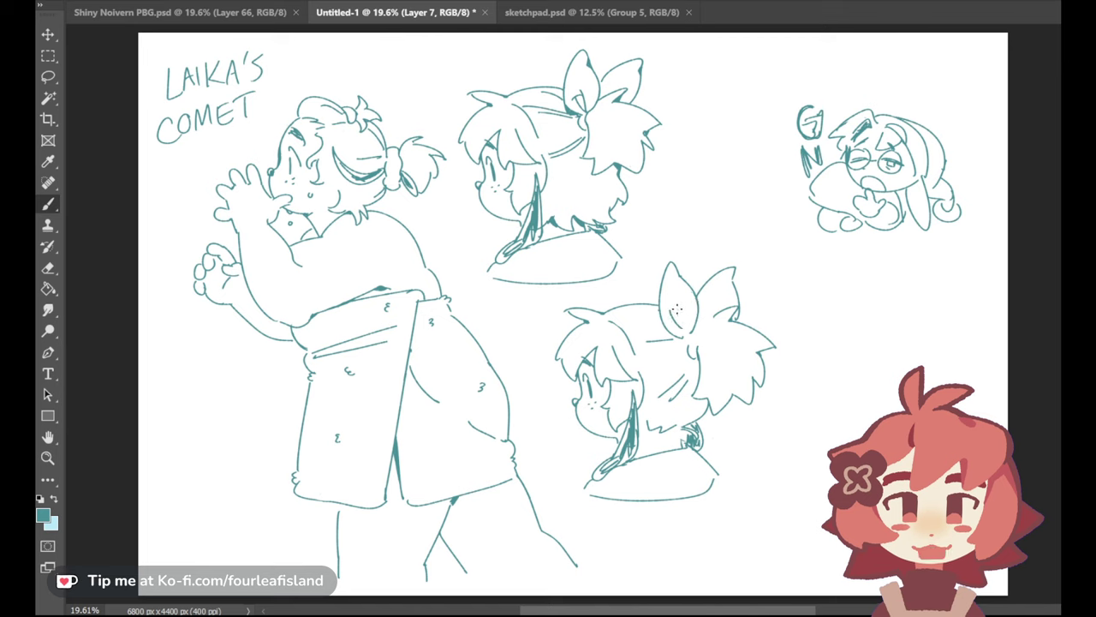
Add fold lines inside the bow, then erase the ponytail and redraw it rounder with spiky lower ends
left_click_drag(678, 305, 681, 323)
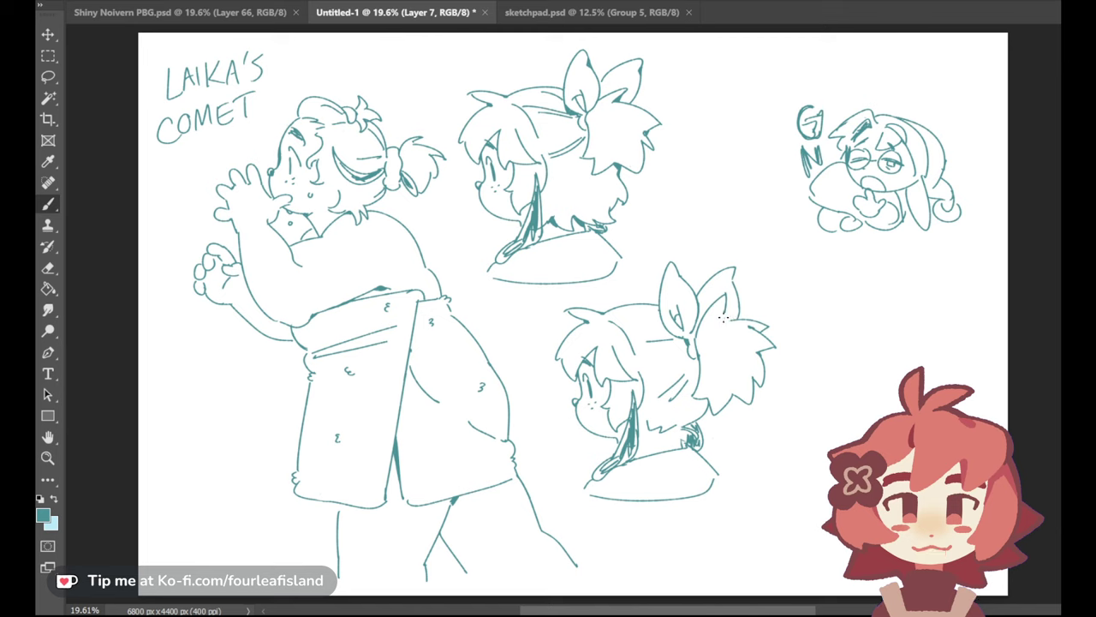
left_click_drag(738, 326, 755, 320)
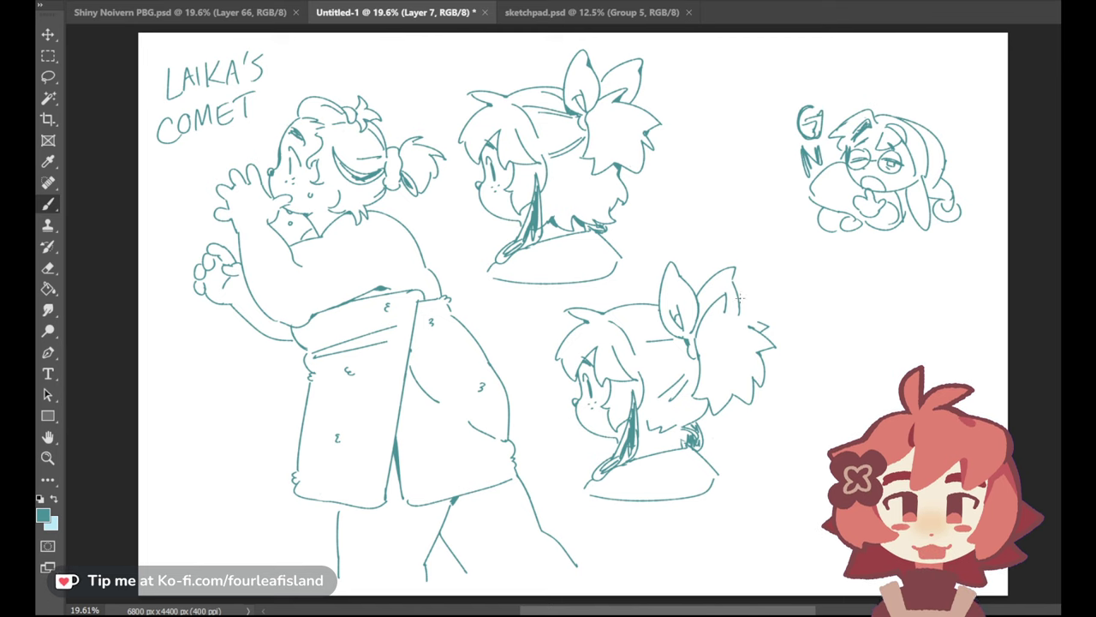
left_click_drag(728, 310, 752, 326)
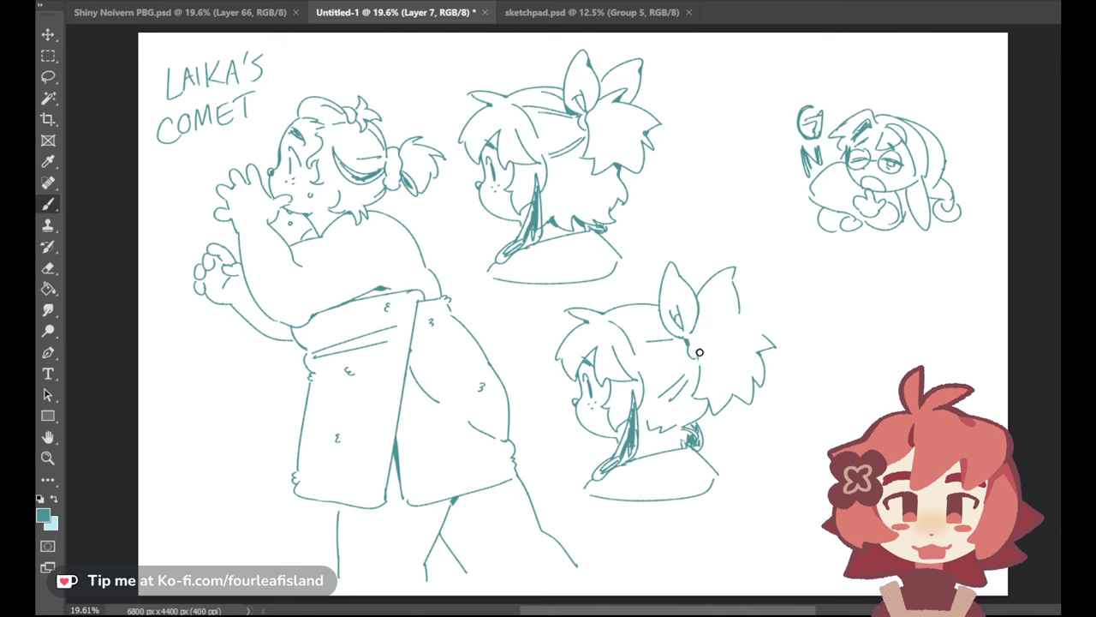
mouse_move(712, 400)
left_mouse_down()
mouse_move(715, 415)
mouse_move(742, 392)
mouse_move(744, 417)
mouse_move(755, 387)
left_mouse_up()
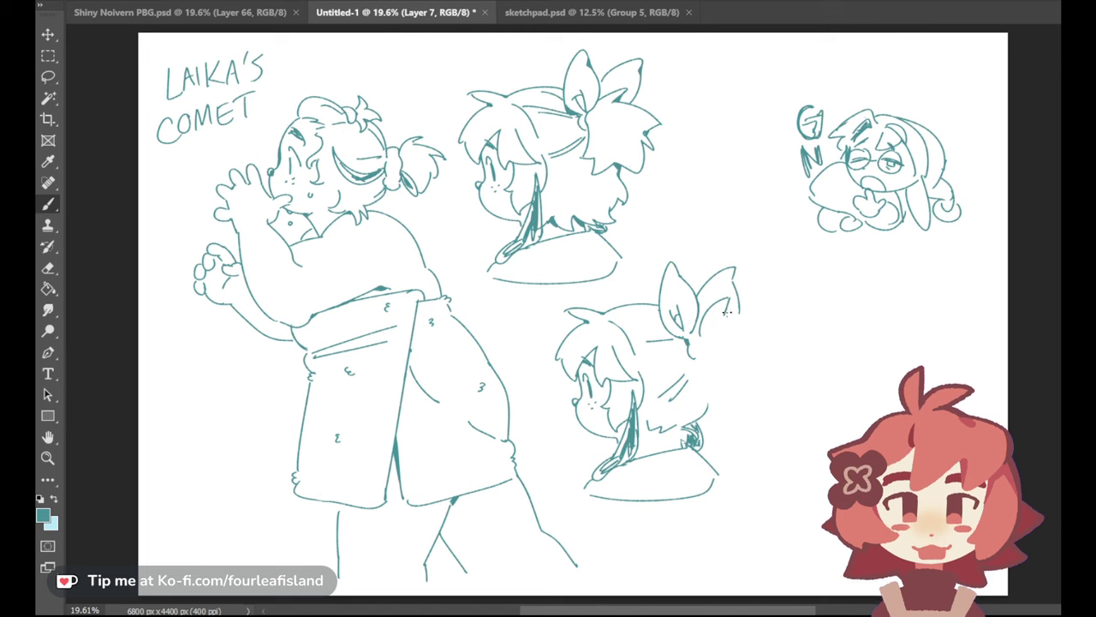
mouse_move(760, 332)
left_mouse_down()
mouse_move(727, 313)
mouse_move(704, 385)
mouse_move(743, 399)
mouse_move(761, 374)
left_mouse_up()
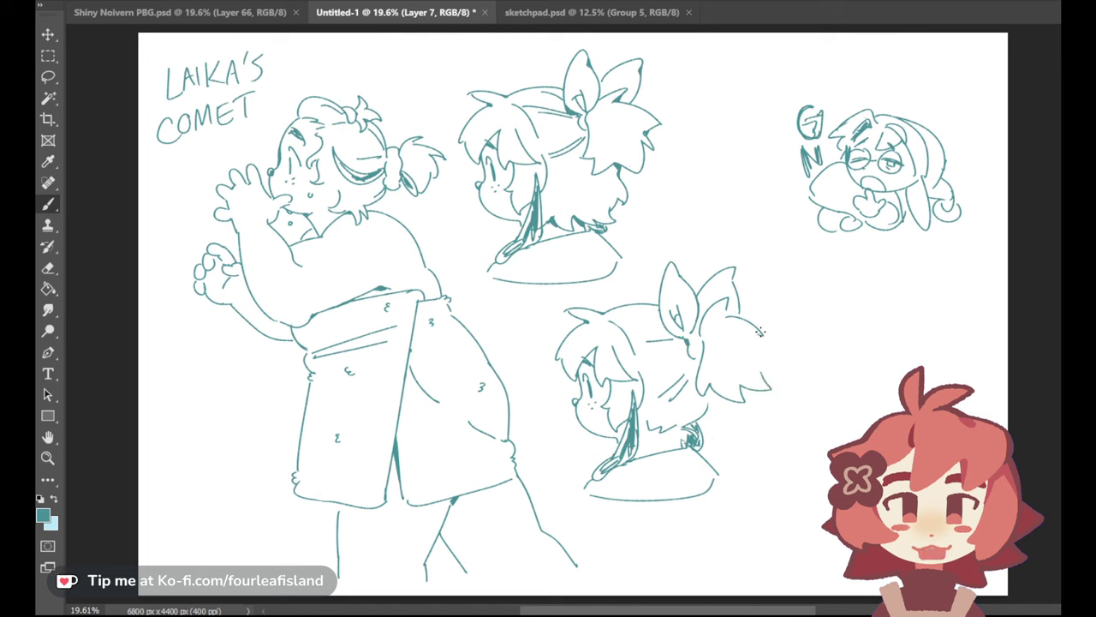
left_click_drag(757, 334, 760, 369)
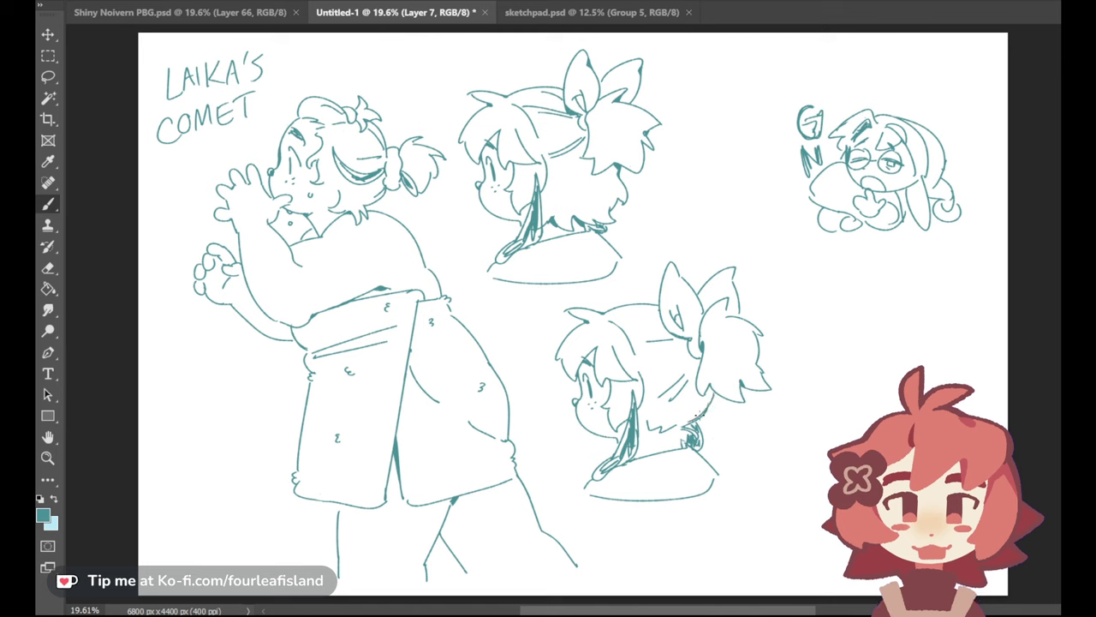
Darken the nape line, refine the near bow loop's lower edge and redraw the pulled-back hair strokes toward the knot
left_click_drag(712, 394, 700, 417)
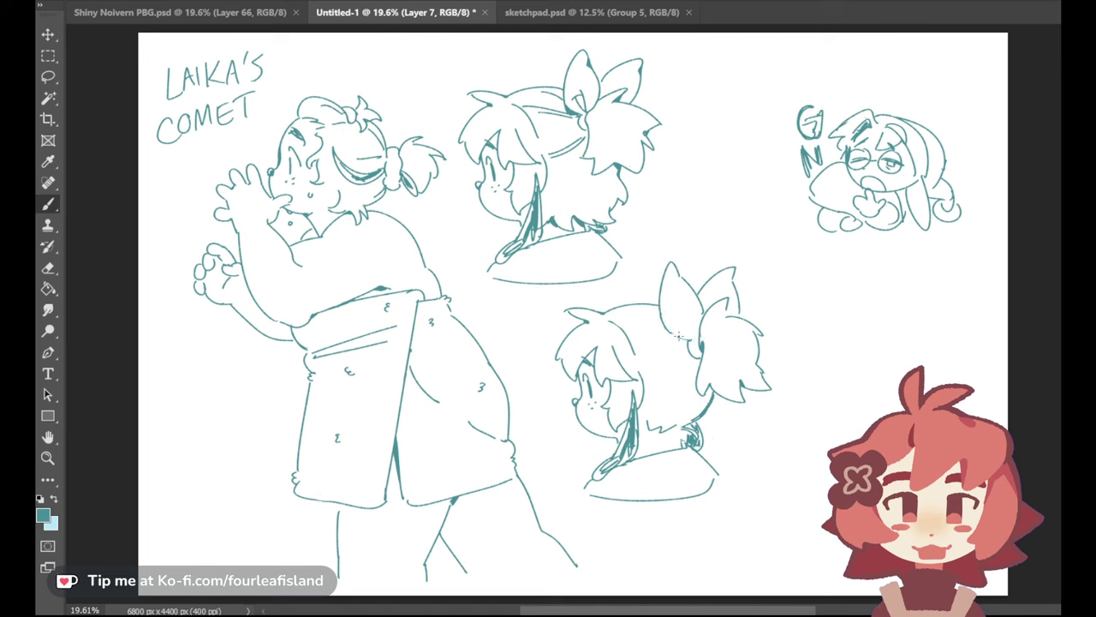
left_click_drag(667, 328, 701, 343)
key("ctrl+z")
key("ctrl+z")
key("ctrl+z")
mouse_move(660, 305)
left_mouse_down()
mouse_move(676, 335)
mouse_move(698, 341)
left_mouse_up()
left_click_drag(656, 392, 685, 370)
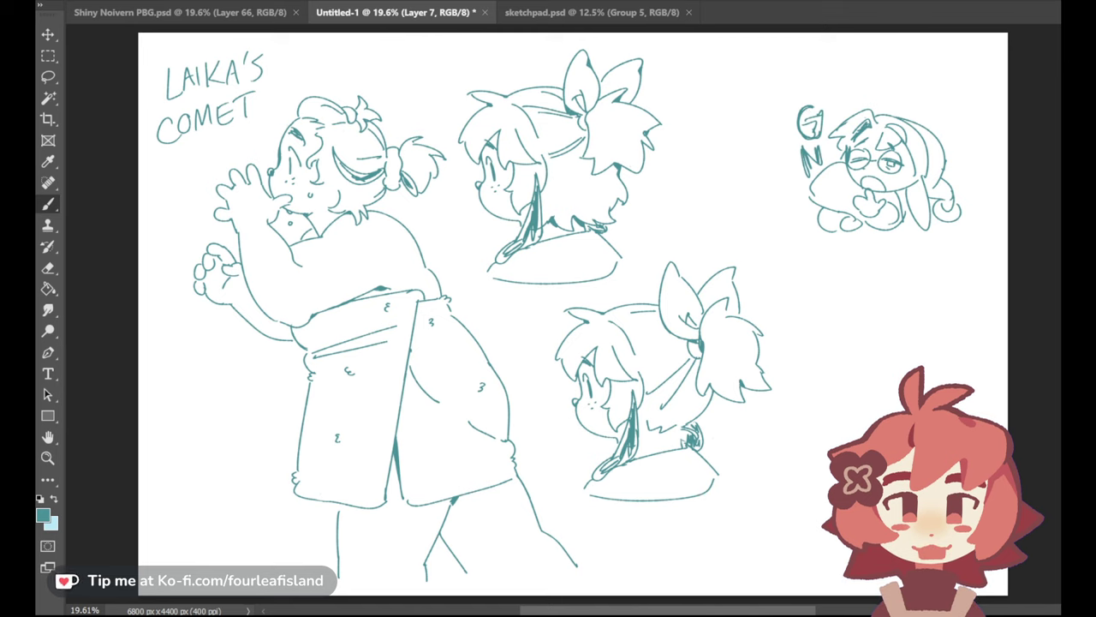
Erase the letter G beside the small yawning character on Layer 4 and redraw it more cleanly
left_click(1078, 257)
left_click_drag(800, 119, 817, 113)
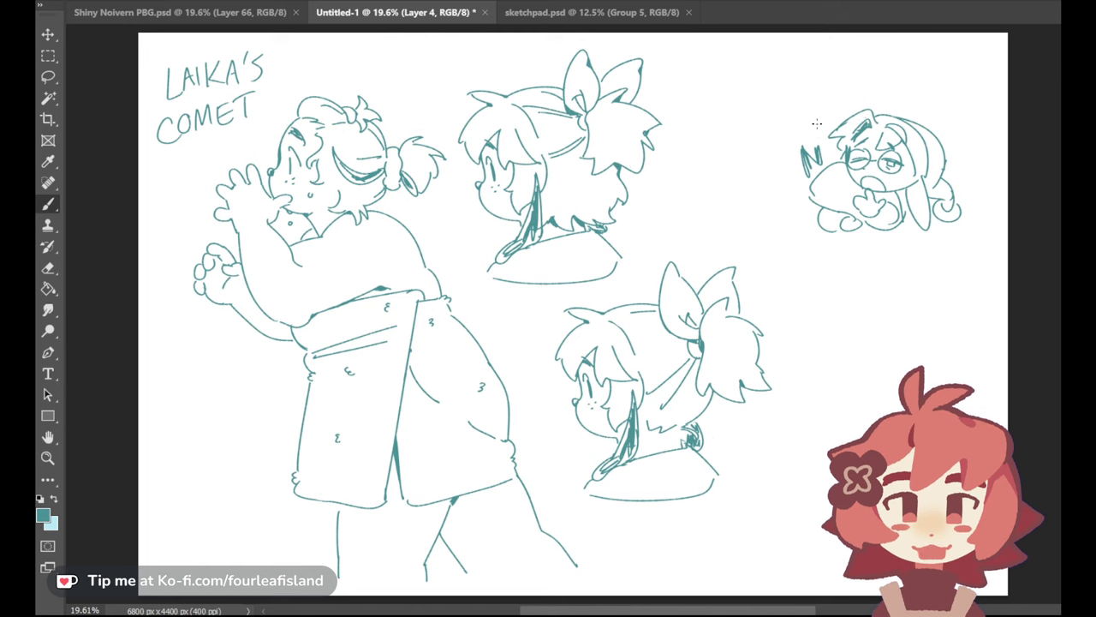
mouse_move(814, 108)
left_mouse_down()
mouse_move(813, 137)
mouse_move(805, 119)
left_mouse_up()
key("ctrl+z")
key("ctrl+z")
key("ctrl+z")
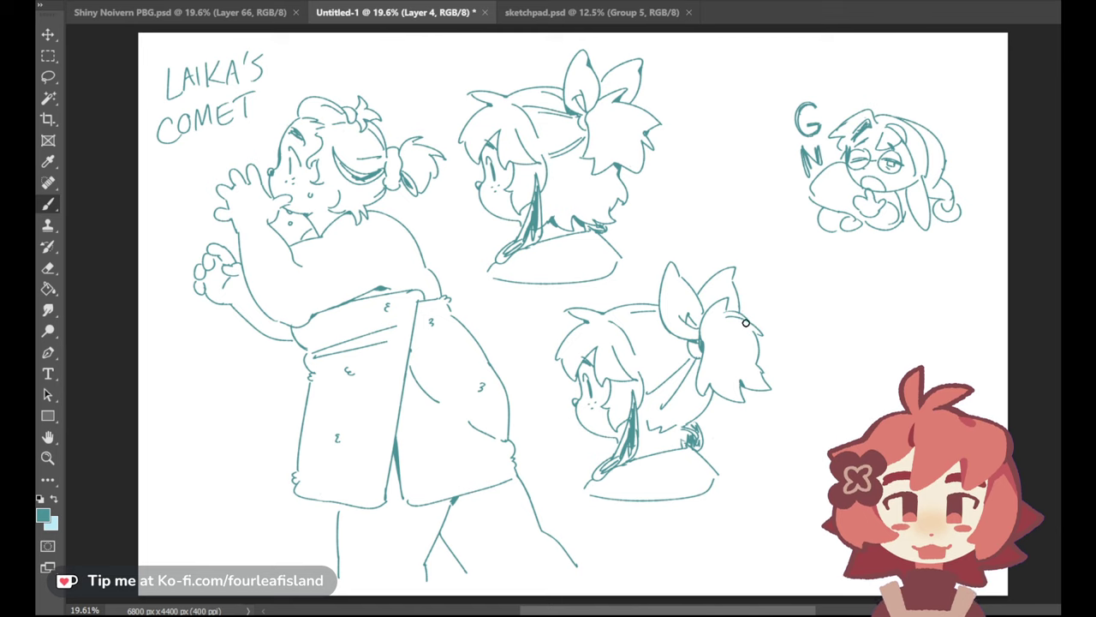
Add a flicked tuft to the ponytail on Layer 7, then lasso the bow and ponytail and move them slightly lower
left_click_drag(729, 312, 750, 322)
left_click_drag(752, 319, 769, 326)
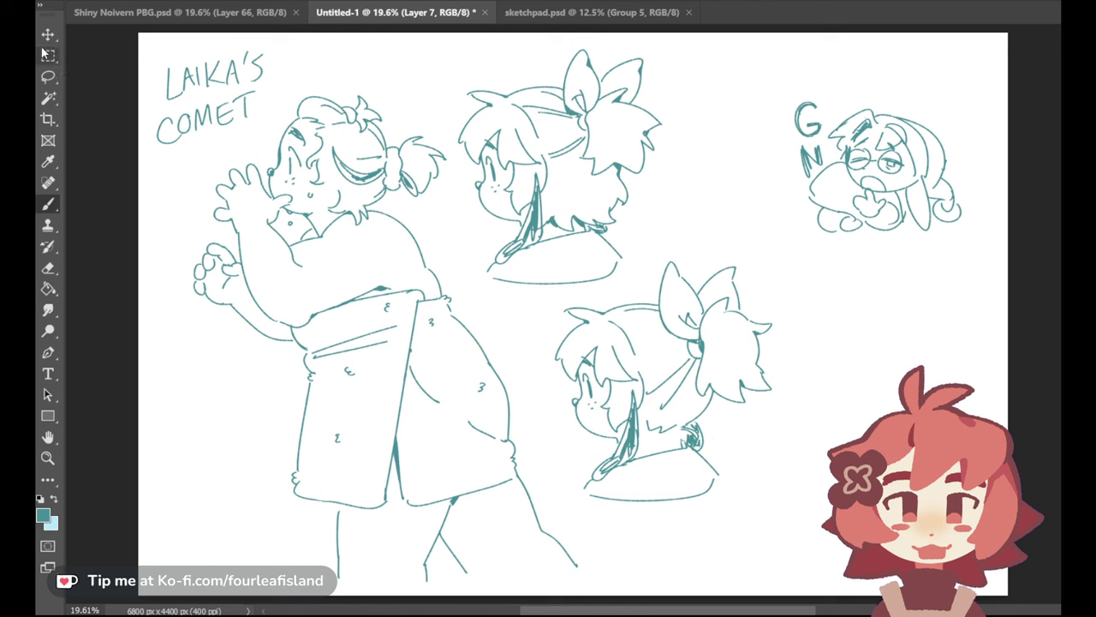
left_click(48, 76)
mouse_move(665, 251)
left_mouse_down()
mouse_move(664, 340)
mouse_move(680, 360)
mouse_move(660, 306)
mouse_move(663, 350)
mouse_move(692, 363)
mouse_move(694, 402)
mouse_move(710, 394)
mouse_move(741, 419)
mouse_move(812, 328)
mouse_move(721, 229)
mouse_move(653, 221)
left_mouse_up()
key("v")
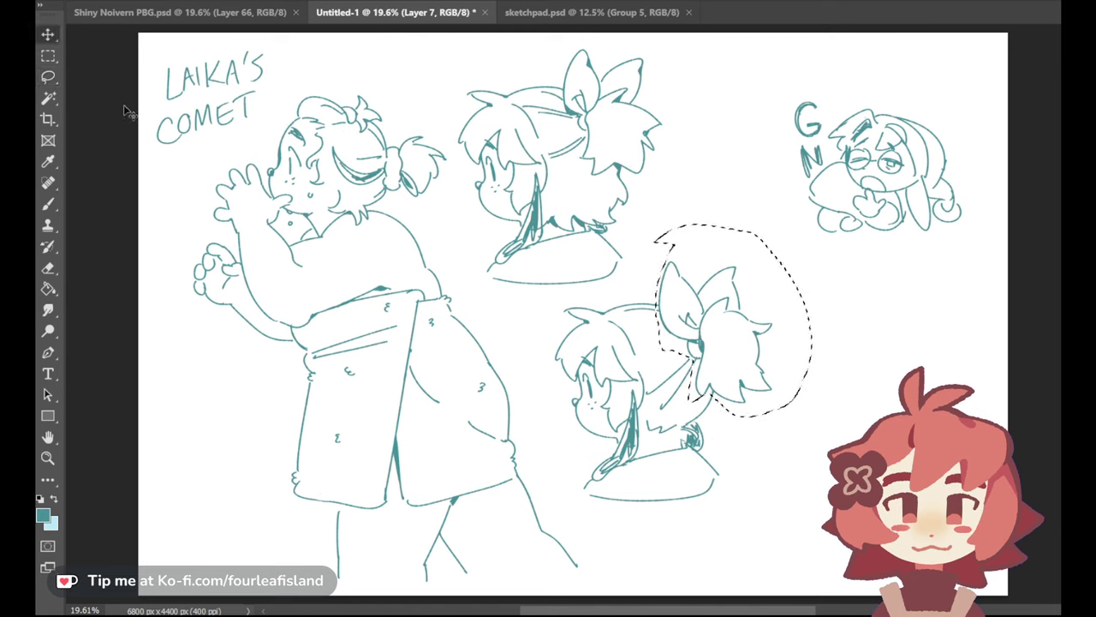
left_click_drag(737, 341, 744, 370)
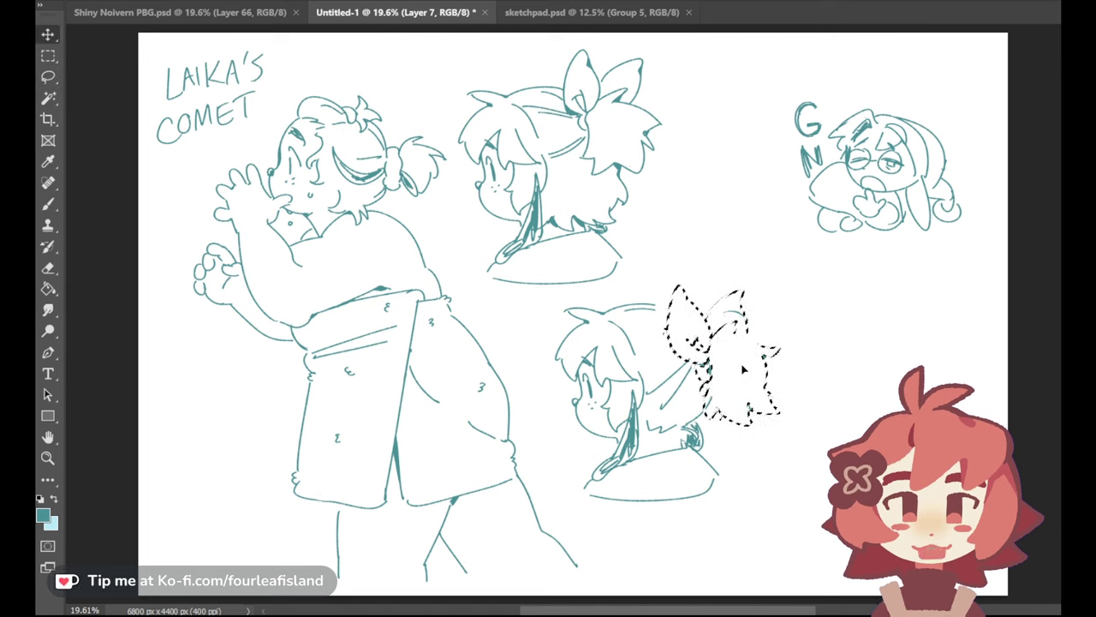
key("e")
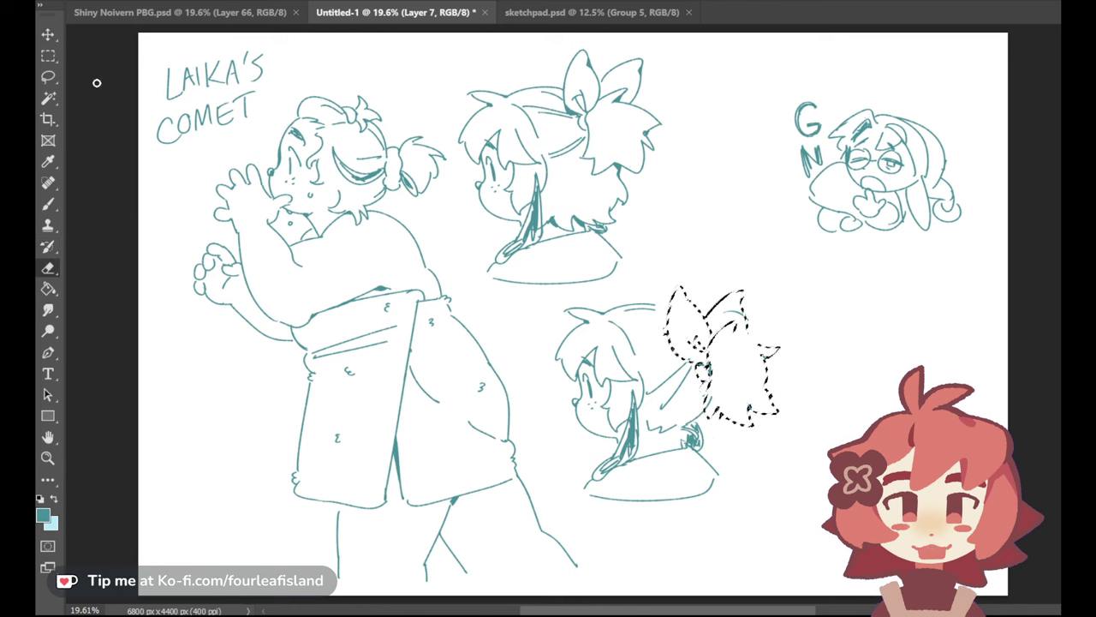
key("ctrl+d")
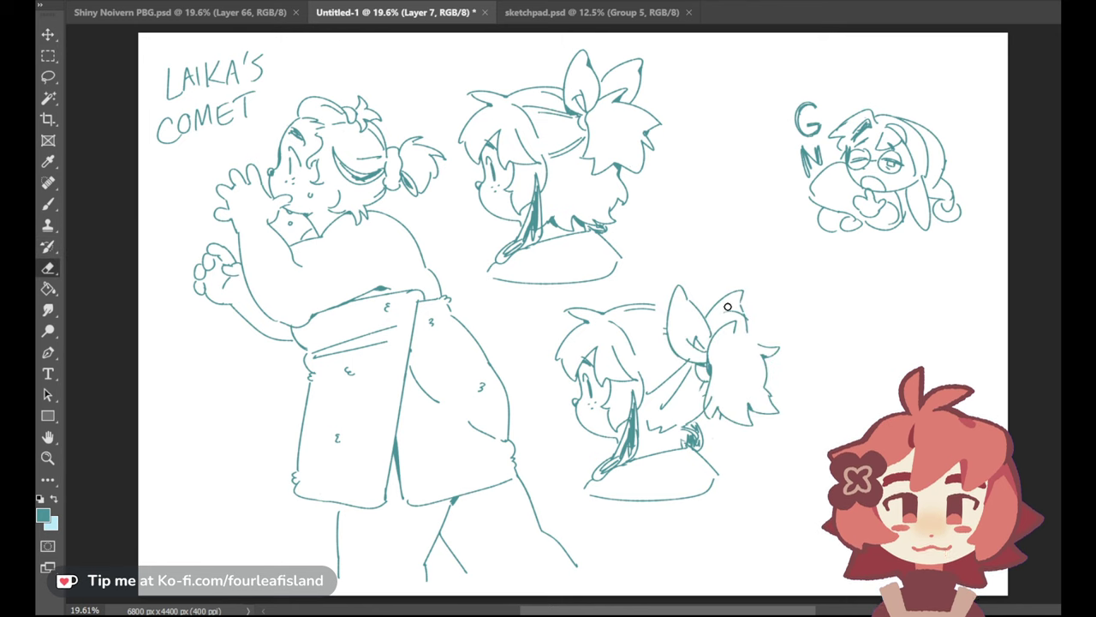
Clean up the far bow loop's overlapping lines where it meets the ponytail, using a smaller eraser
key("alt+bracketleft")
key("alt+bracketleft")
left_click_drag(742, 311, 737, 317)
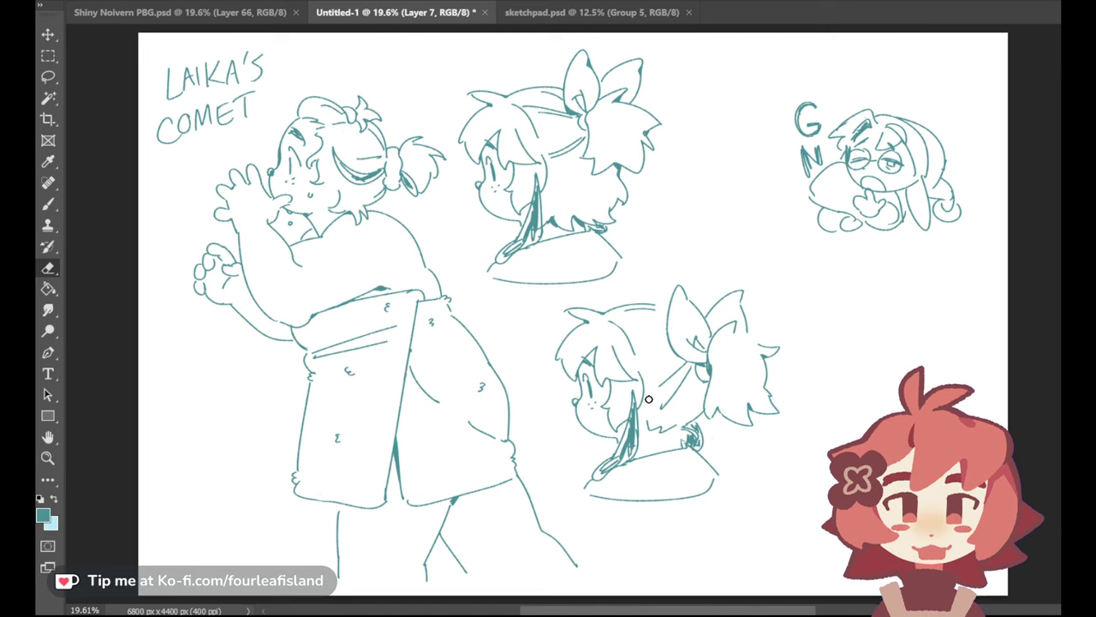
Erase the pulled-back hair strokes, close the ponytail's top outline and redraw the strokes running into the moved bow knot
mouse_move(663, 408)
left_mouse_down()
mouse_move(687, 365)
mouse_move(676, 372)
mouse_move(679, 351)
left_mouse_up()
key("b")
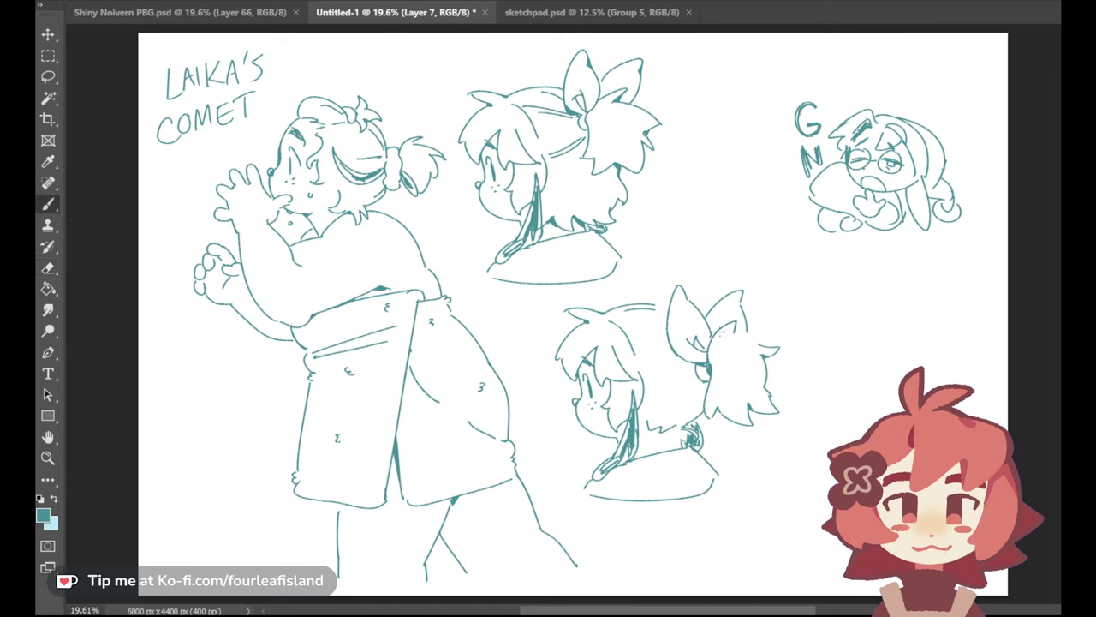
left_click_drag(748, 340, 751, 335)
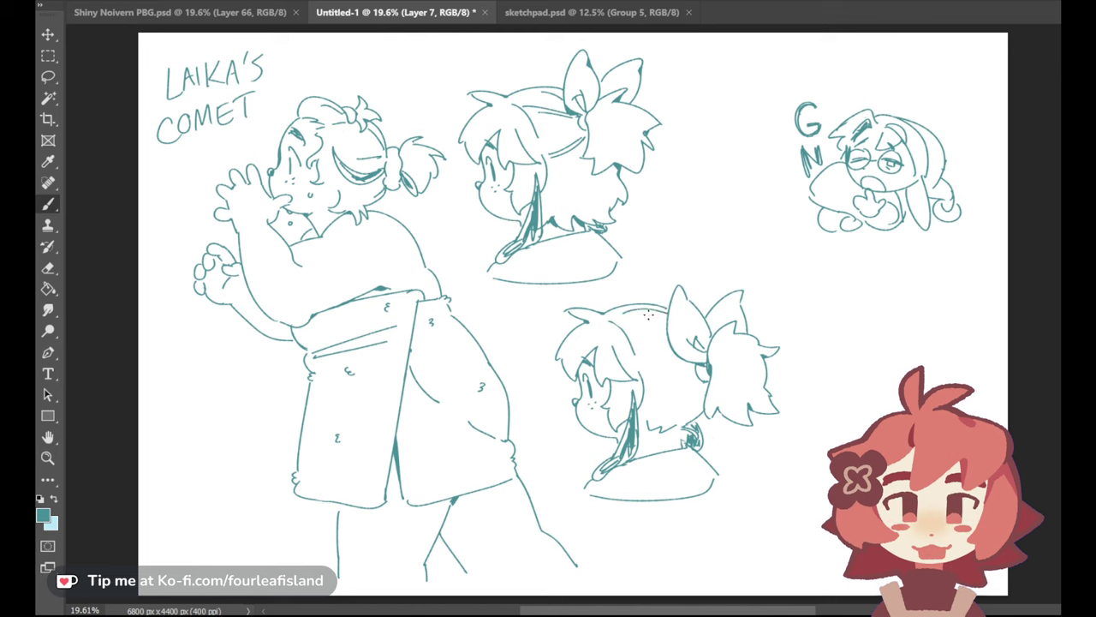
key("ctrl+z")
mouse_move(652, 405)
left_mouse_down()
mouse_move(676, 372)
mouse_move(650, 415)
mouse_move(692, 392)
mouse_move(673, 403)
mouse_move(695, 385)
mouse_move(679, 356)
mouse_move(659, 381)
mouse_move(700, 381)
left_mouse_up()
key("ctrl+z")
key("ctrl+z")
Start a new head below the yawning character with a round skull outline and a tied bun at the back
mouse_move(917, 330)
left_mouse_down()
mouse_move(842, 396)
mouse_move(918, 336)
mouse_move(901, 360)
mouse_move(886, 328)
mouse_move(944, 348)
mouse_move(941, 377)
left_mouse_up()
key("ctrl+z")
key("ctrl+z")
mouse_move(939, 332)
left_mouse_down()
mouse_move(973, 341)
mouse_move(958, 366)
mouse_move(973, 347)
left_mouse_up()
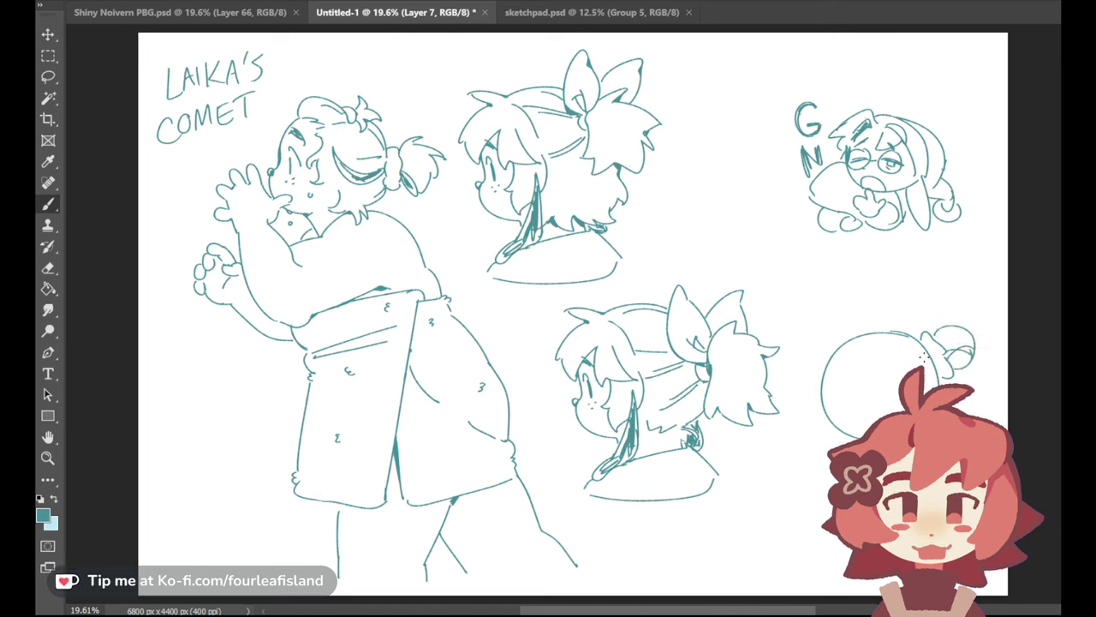
mouse_move(892, 281)
left_mouse_down()
mouse_move(915, 330)
mouse_move(994, 301)
left_mouse_up()
key("ctrl+z")
key("ctrl+z")
key("ctrl+z")
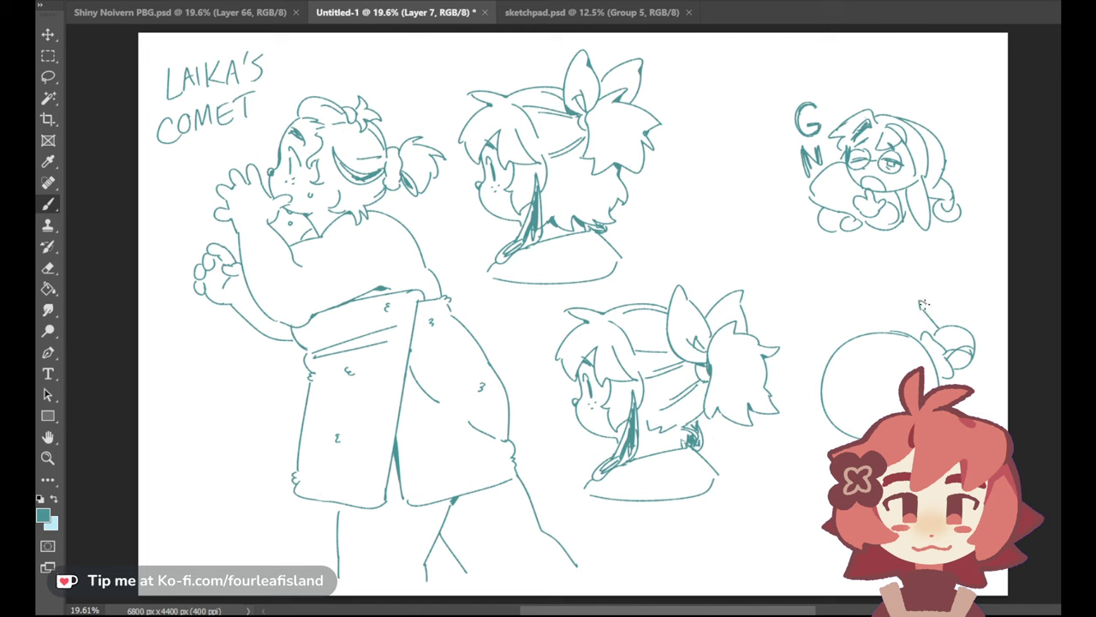
Draw spiky bangs across the new head's forehead, a raised hair-top curve and strands sweeping back to the bun
left_click_drag(920, 302, 932, 318)
key("ctrl+z")
mouse_move(848, 332)
left_mouse_down()
mouse_move(808, 345)
mouse_move(803, 385)
mouse_move(834, 379)
mouse_move(858, 348)
left_mouse_up()
key("ctrl+z")
mouse_move(832, 386)
left_mouse_down()
mouse_move(855, 340)
mouse_move(874, 384)
left_mouse_up()
key("ctrl+z")
mouse_move(860, 346)
left_mouse_down()
mouse_move(865, 401)
mouse_move(894, 369)
mouse_move(883, 377)
mouse_move(897, 387)
mouse_move(911, 371)
left_mouse_up()
key("ctrl+z")
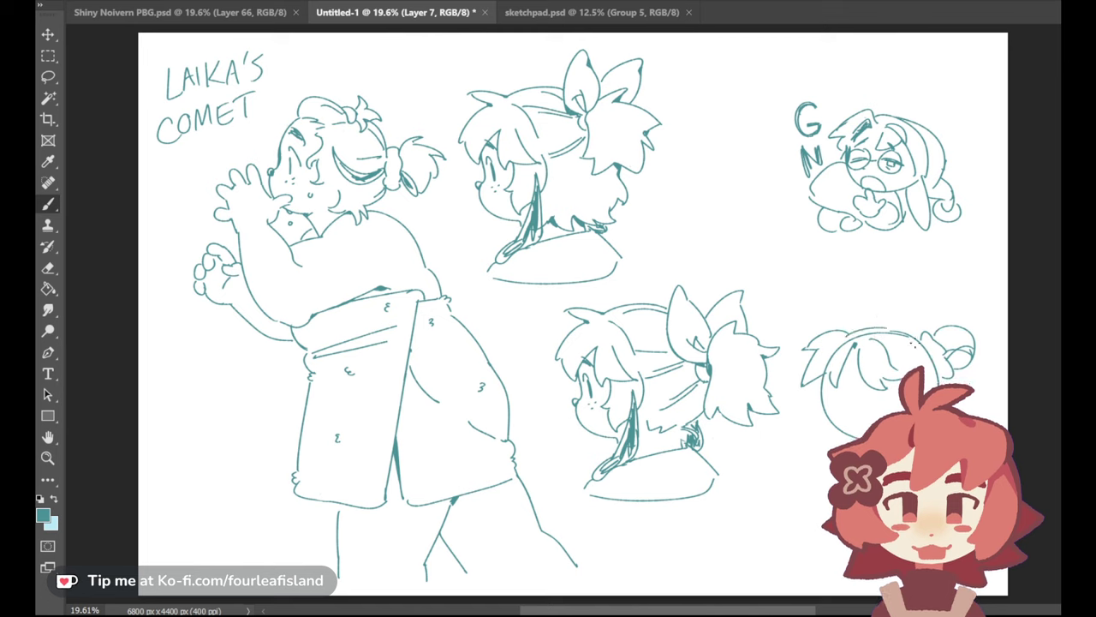
mouse_move(826, 370)
left_mouse_down()
mouse_move(859, 333)
mouse_move(913, 340)
left_mouse_up()
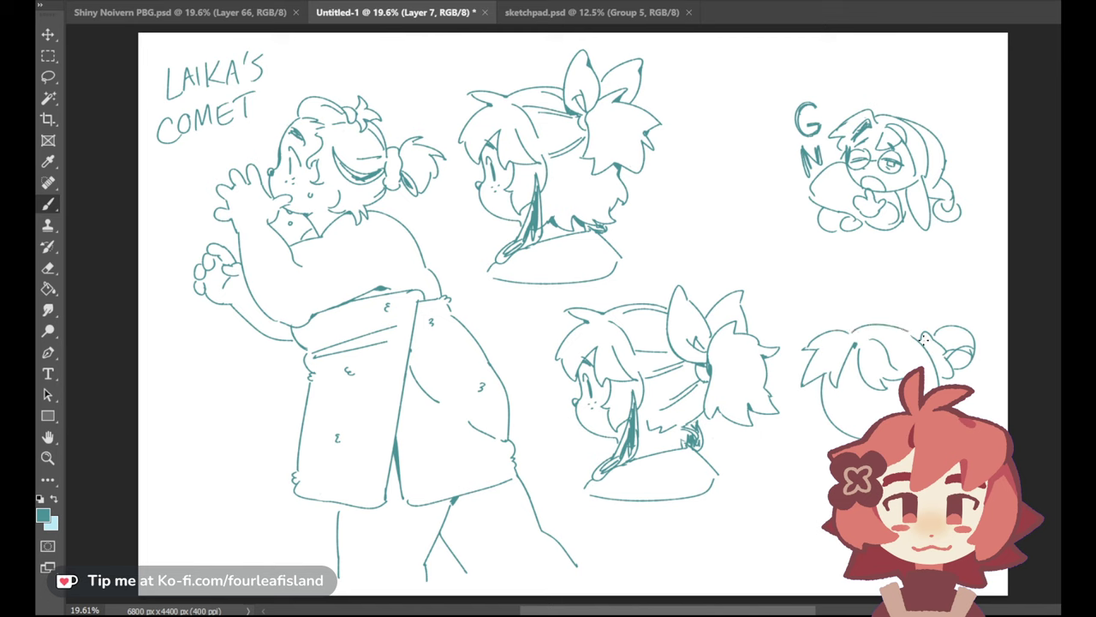
left_click_drag(850, 334, 915, 344)
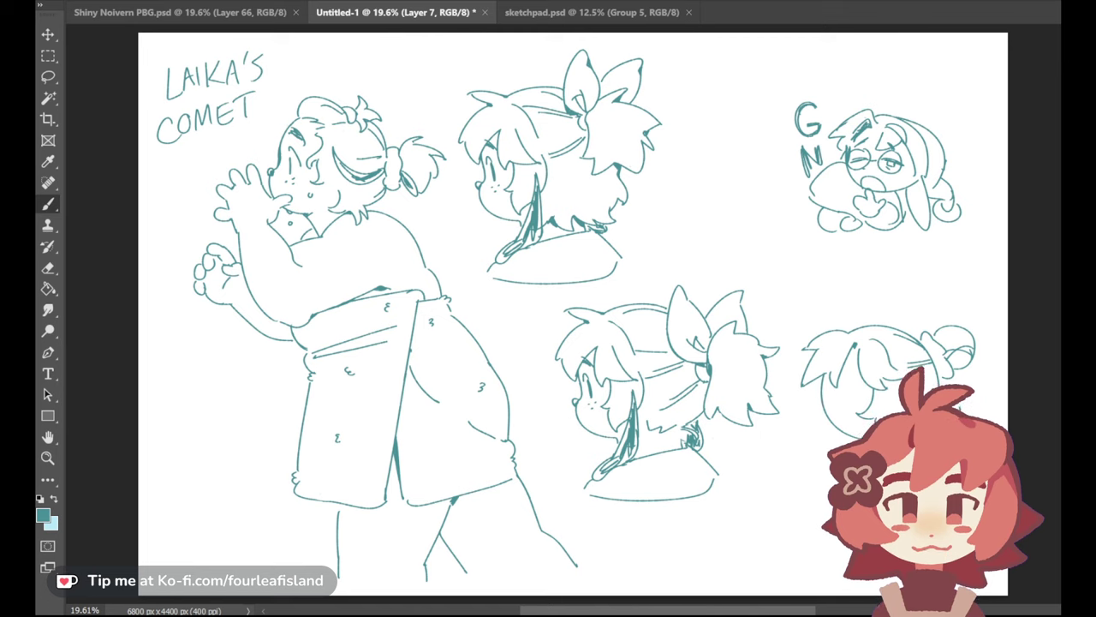
Remove the new head's bun and redraw it smaller against the back of the skull
mouse_move(954, 349)
left_mouse_down()
mouse_move(928, 328)
mouse_move(920, 335)
mouse_move(950, 378)
mouse_move(962, 323)
mouse_move(947, 361)
left_mouse_up()
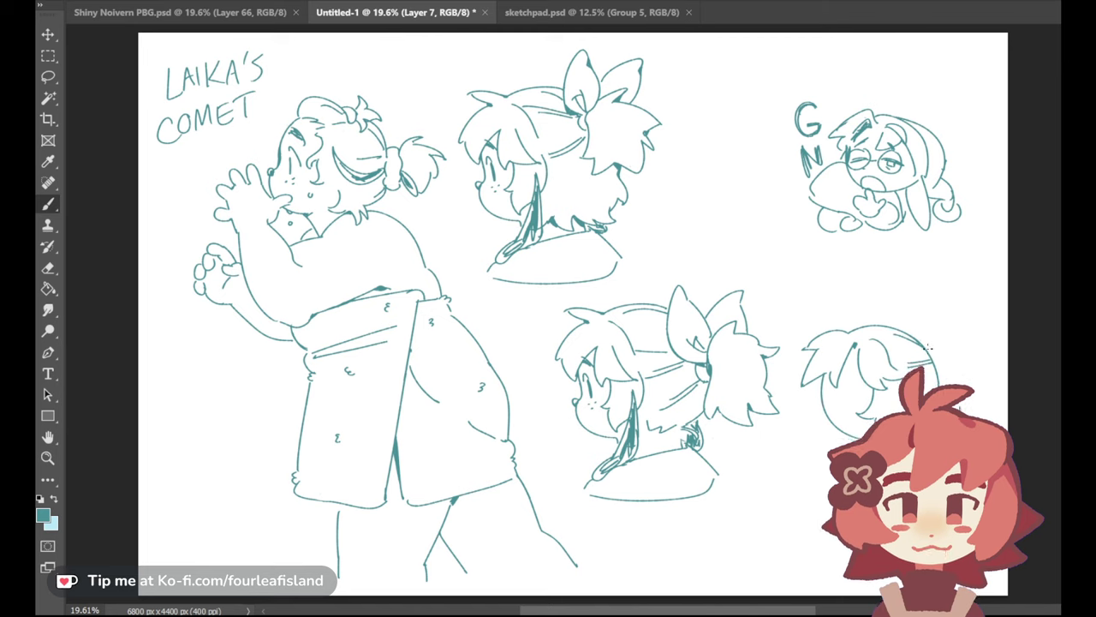
left_click_drag(925, 340, 953, 375)
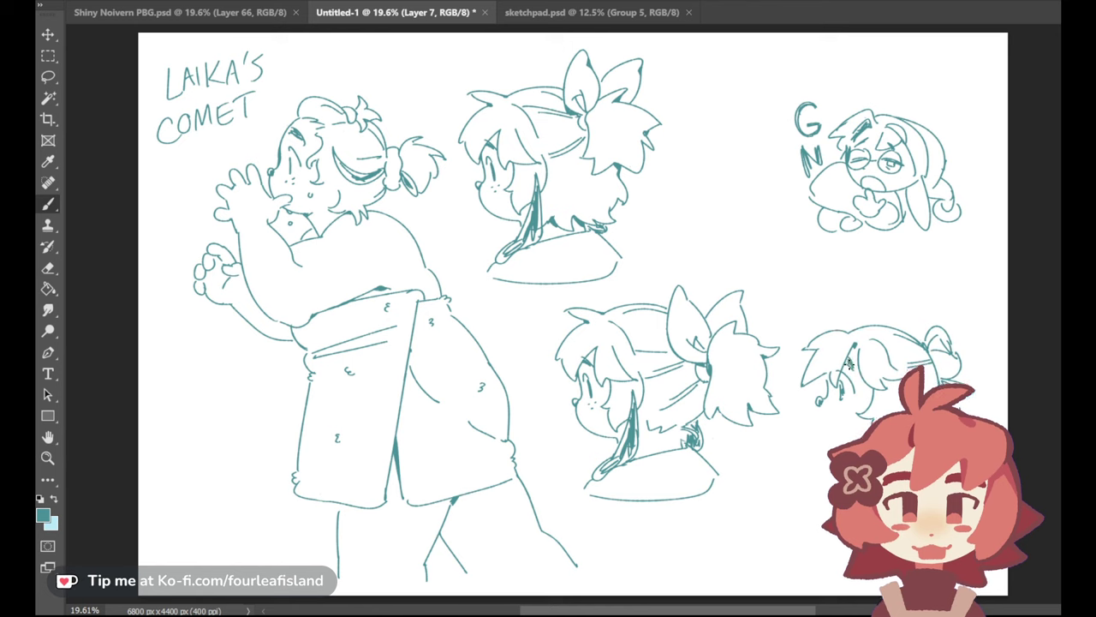
Add a pointed tuft to the top of the new head's hair and draw the rounded cheek and chin line
mouse_move(808, 344)
left_mouse_down()
mouse_move(863, 327)
mouse_move(837, 345)
mouse_move(834, 401)
mouse_move(801, 338)
mouse_move(854, 331)
mouse_move(816, 345)
mouse_move(832, 321)
mouse_move(854, 330)
mouse_move(811, 347)
mouse_move(854, 330)
mouse_move(803, 350)
mouse_move(866, 331)
left_mouse_up()
key("ctrl+z")
key("ctrl+z")
key("ctrl+z")
key("ctrl+z")
key("ctrl+z")
key("ctrl+z")
left_click_drag(846, 325, 867, 331)
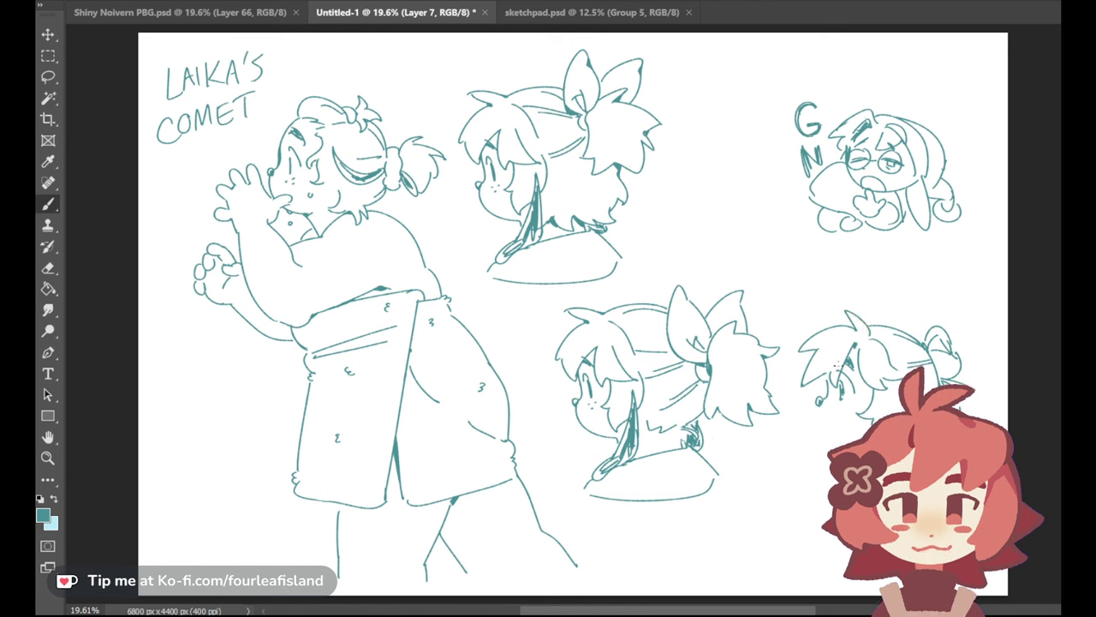
left_click_drag(819, 407, 862, 439)
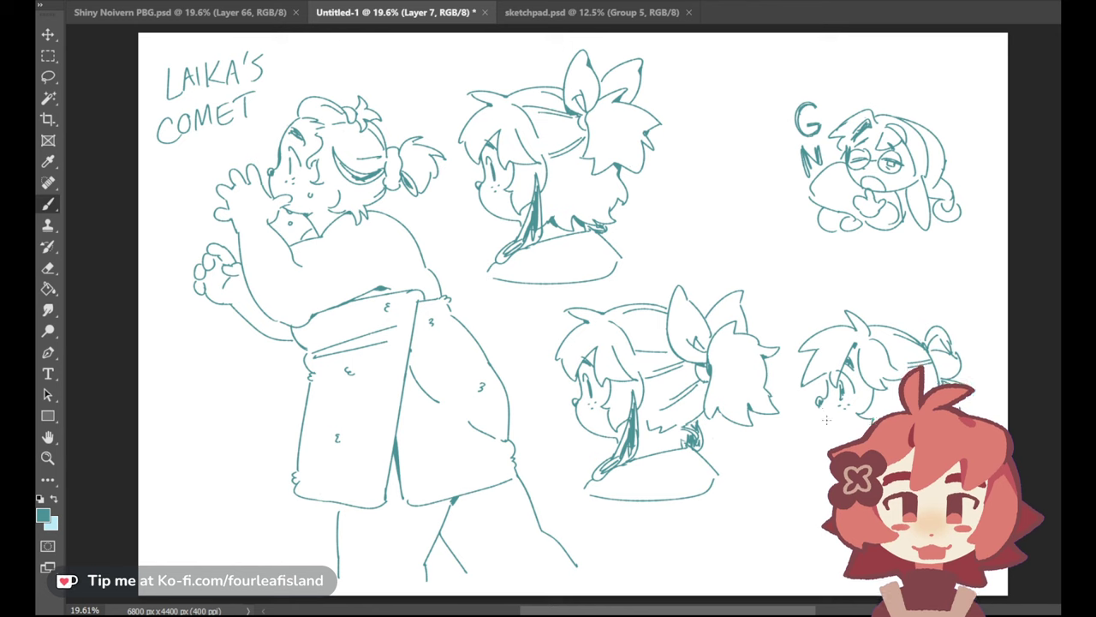
left_click_drag(820, 407, 844, 440)
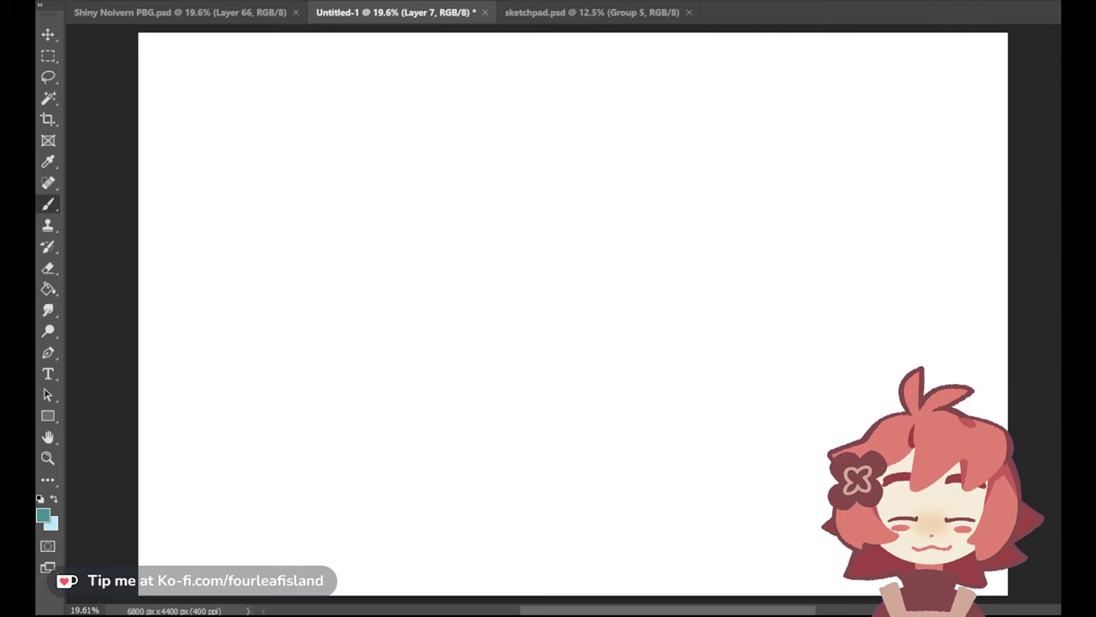
Doodle a round cat-eared head on an otherwise blank canvas and enclose it in a tall open-topped frame
mouse_move(435, 225)
left_mouse_down()
mouse_move(380, 242)
mouse_move(416, 214)
mouse_move(478, 263)
left_mouse_up()
key("ctrl+z")
key("ctrl+shift+z")
mouse_move(404, 240)
left_mouse_down()
mouse_move(385, 247)
mouse_move(392, 265)
left_mouse_up()
mouse_move(405, 239)
left_mouse_down()
mouse_move(432, 242)
mouse_move(442, 272)
left_mouse_up()
mouse_move(323, 87)
left_mouse_down()
mouse_move(307, 468)
mouse_move(291, 545)
left_mouse_up()
key("ctrl+z")
key("ctrl+z")
left_click_drag(285, 42, 294, 524)
left_click_drag(292, 507, 520, 478)
left_click_drag(509, 90, 537, 473)
key("ctrl+z")
left_click_drag(509, 59, 538, 492)
Select the cat-eared head with a rectangular marquee, move it slightly lower inside the tall frame and deselect it
left_click(48, 56)
left_click_drag(448, 168, 488, 254)
left_click(350, 163)
left_click_drag(344, 158, 507, 339)
left_click(48, 34)
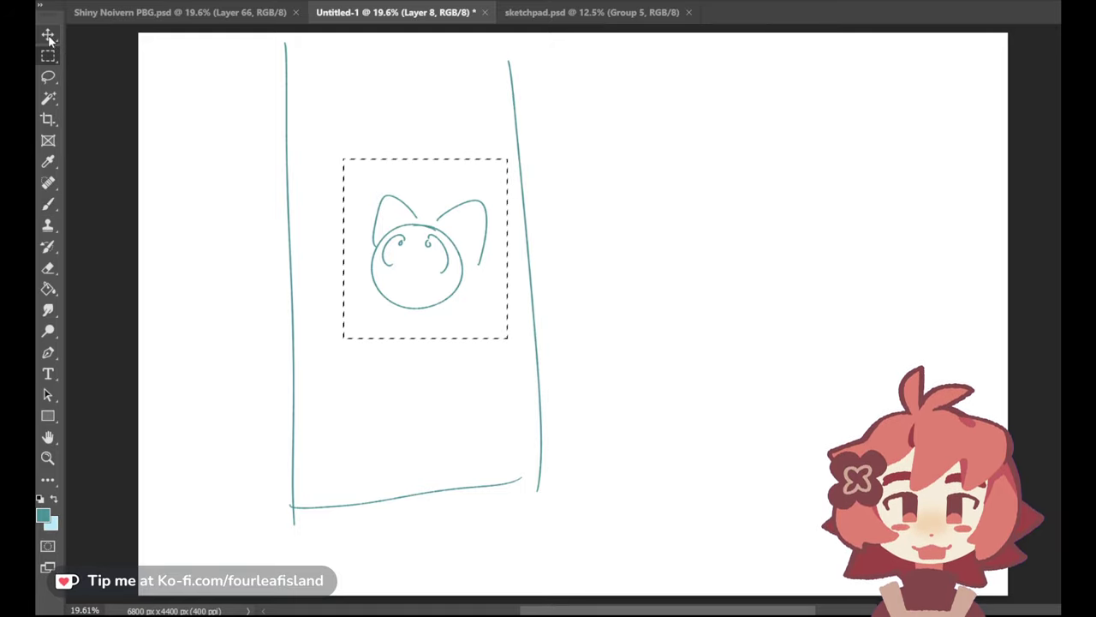
mouse_move(455, 236)
left_mouse_down()
mouse_move(441, 315)
mouse_move(444, 268)
left_mouse_up()
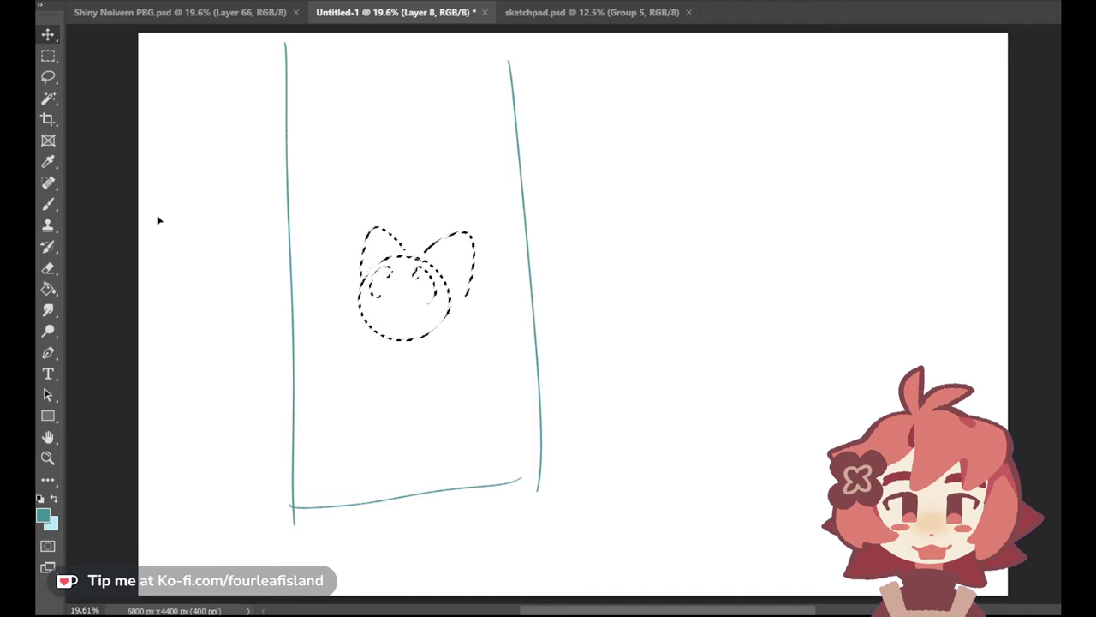
left_click(48, 204)
key("ctrl+d")
Sketch a wide frame around a small cat-eared head and add a double-headed arrow beside each frame
mouse_move(608, 134)
left_mouse_down()
mouse_move(915, 123)
mouse_move(613, 266)
mouse_move(955, 237)
left_mouse_up()
left_click_drag(943, 141, 942, 233)
mouse_move(765, 163)
left_mouse_down()
mouse_move(788, 155)
mouse_move(811, 177)
left_mouse_up()
mouse_move(700, 88)
left_mouse_down()
mouse_move(690, 98)
mouse_move(698, 116)
left_mouse_up()
mouse_move(683, 107)
left_mouse_down()
mouse_move(799, 101)
mouse_move(785, 110)
left_mouse_up()
mouse_move(243, 222)
left_mouse_down()
mouse_move(246, 312)
mouse_move(254, 228)
left_mouse_up()
mouse_move(241, 291)
left_mouse_down()
mouse_move(248, 312)
mouse_move(263, 286)
left_mouse_up()
key("ctrl+z")
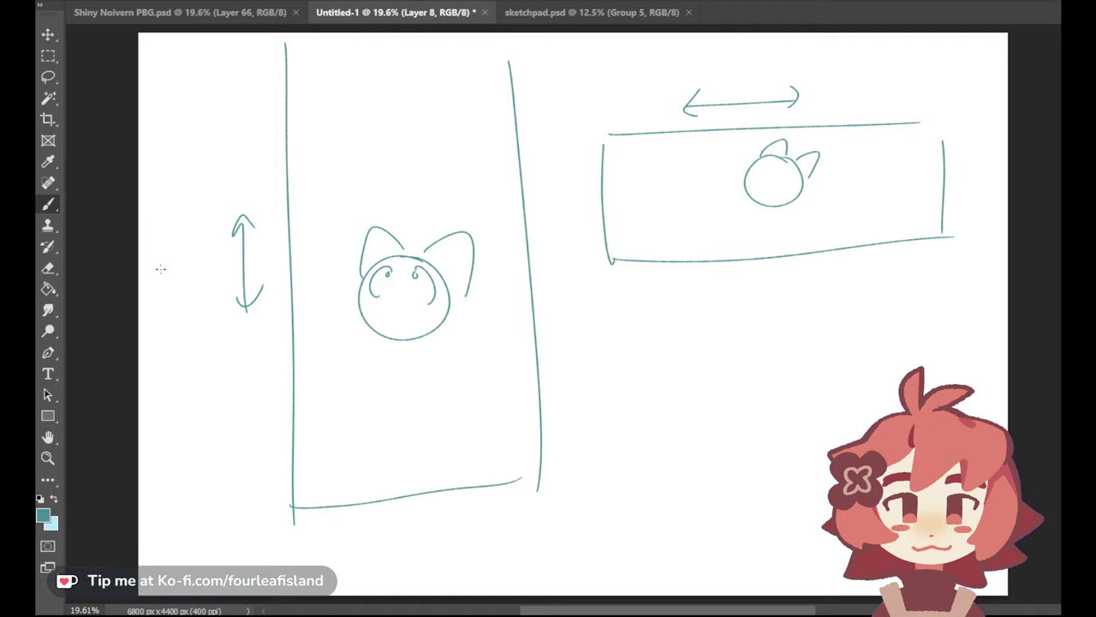
Erase the cat head and frame doodles and clear their layer
key("e")
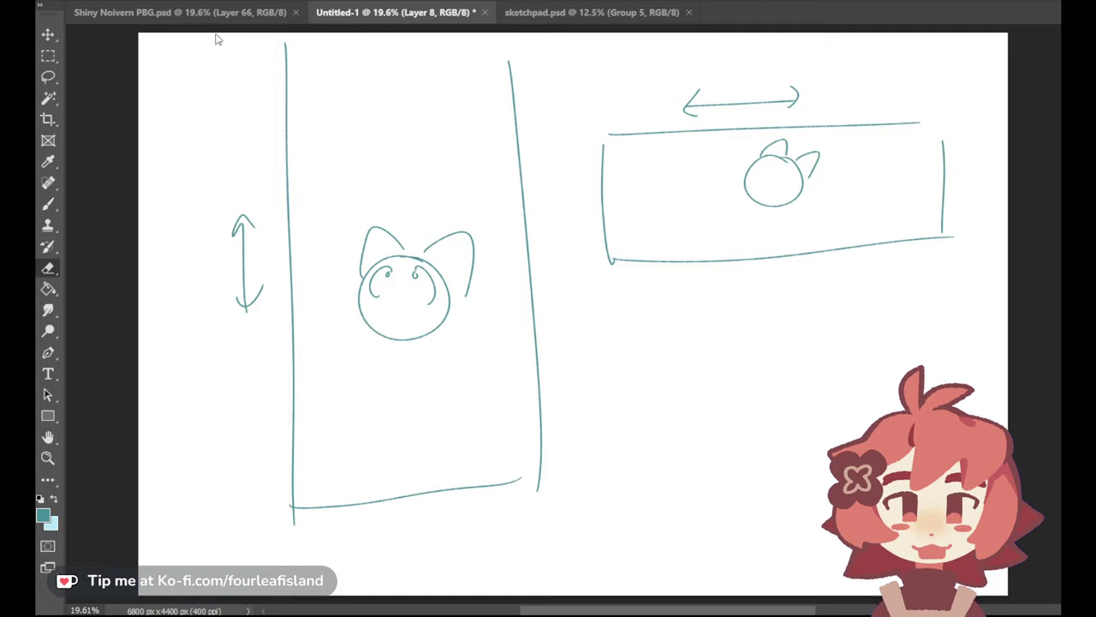
mouse_move(492, 188)
left_mouse_down()
mouse_move(511, 315)
mouse_move(384, 189)
mouse_move(418, 249)
mouse_move(381, 273)
mouse_move(294, 232)
mouse_move(244, 190)
mouse_move(303, 122)
mouse_move(284, 237)
mouse_move(309, 397)
mouse_move(326, 300)
mouse_move(482, 376)
mouse_move(441, 473)
mouse_move(504, 508)
mouse_move(529, 496)
mouse_move(503, 483)
mouse_move(606, 289)
mouse_move(587, 217)
mouse_move(645, 86)
mouse_move(847, 109)
mouse_move(781, 243)
mouse_move(680, 223)
mouse_move(684, 284)
mouse_move(730, 141)
mouse_move(934, 172)
left_mouse_up()
left_click(48, 204)
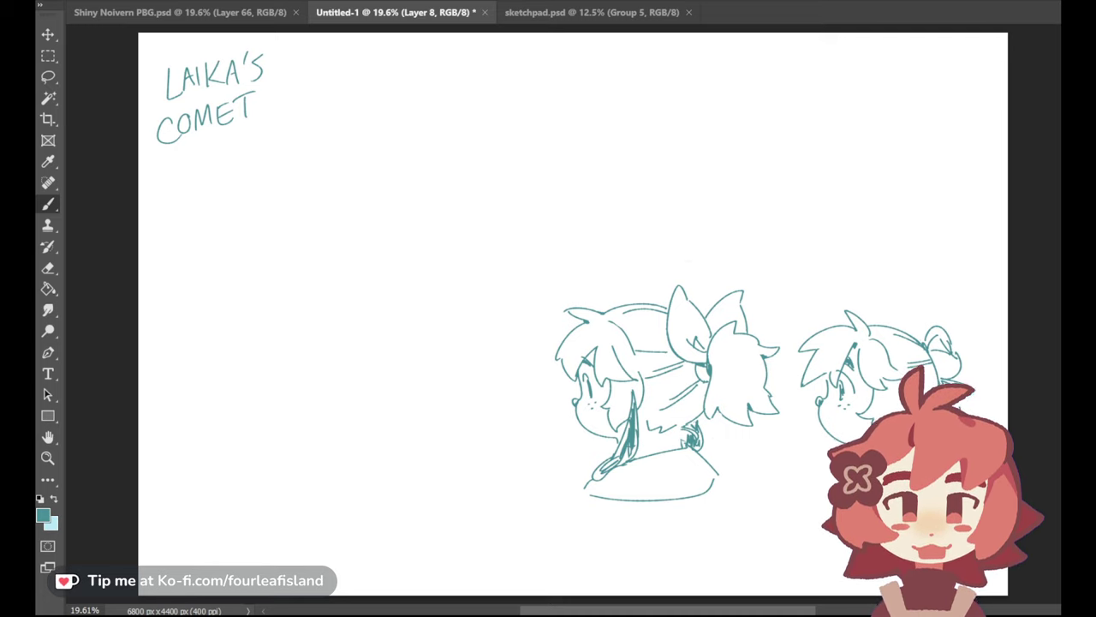
key("Delete")
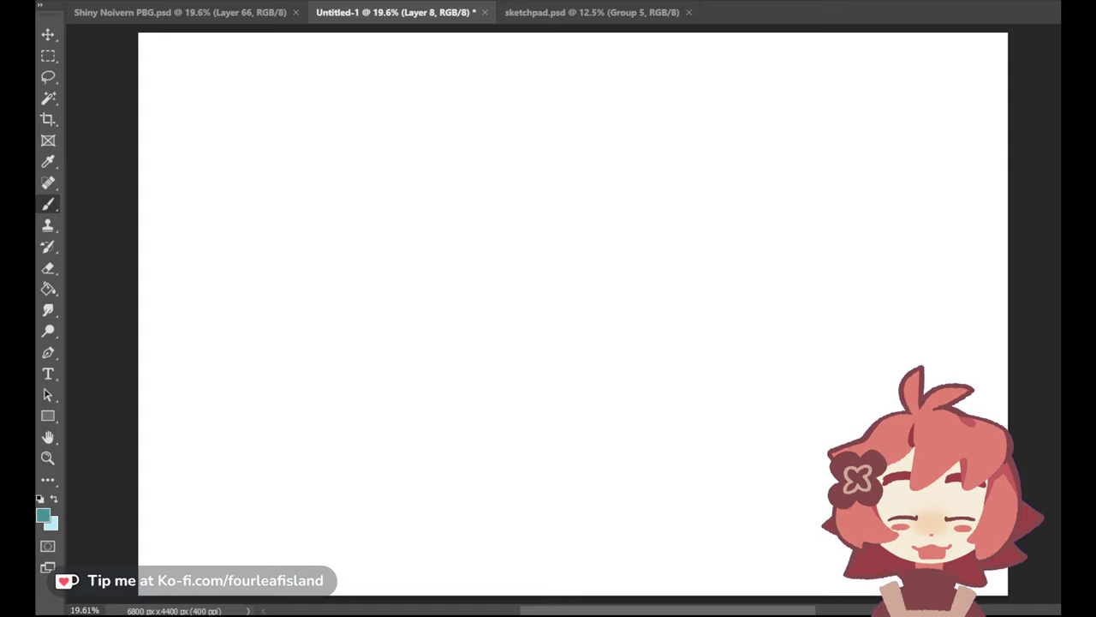
Place the p 96-97 thumbnail spread and the coloured p 96 page, moving the coloured page over the spread's right half
double_click(431, 336)
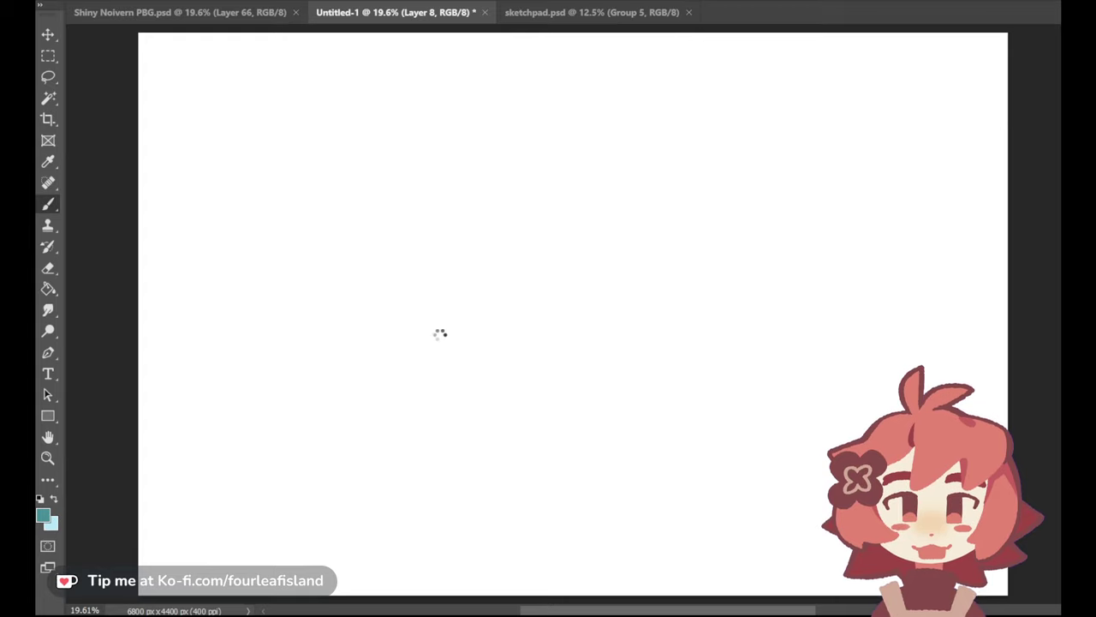
key("Return")
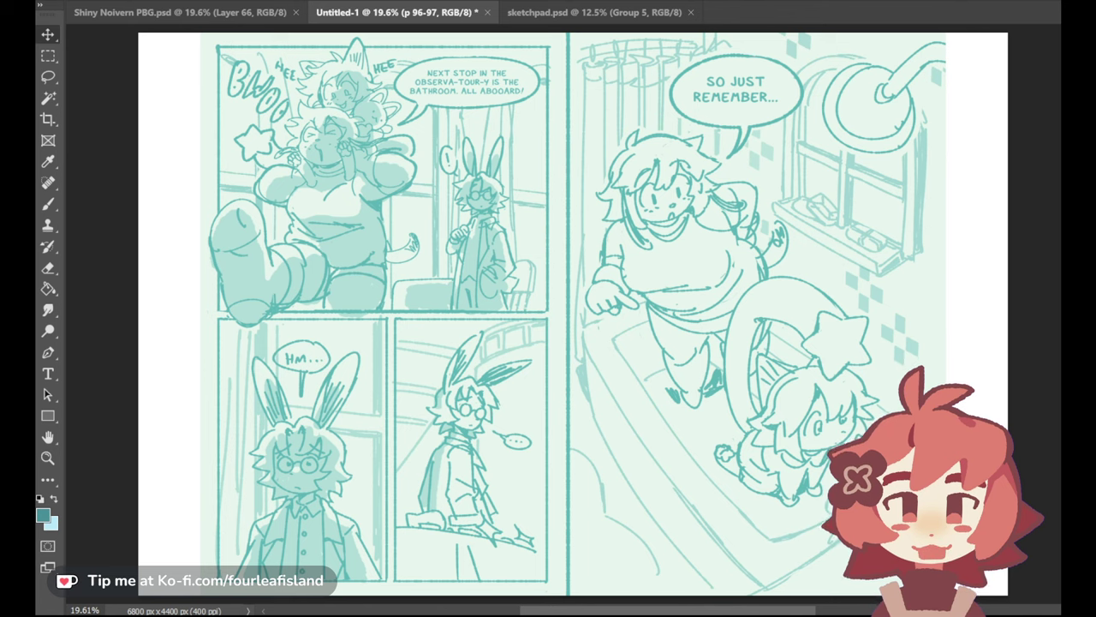
double_click(441, 333)
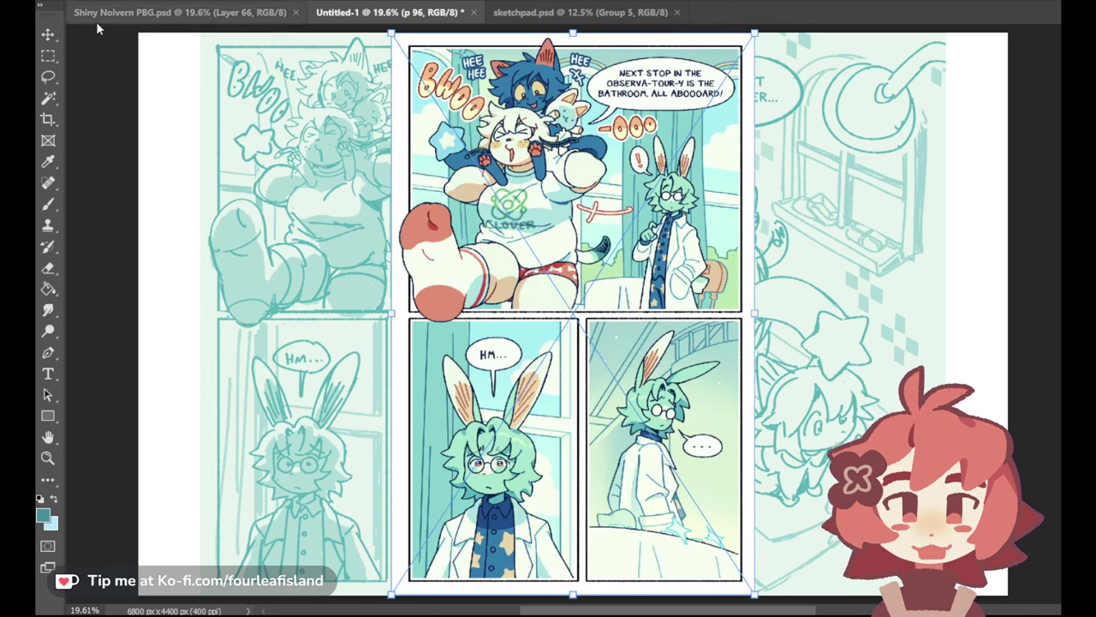
key("Return")
left_click_drag(622, 385, 751, 376)
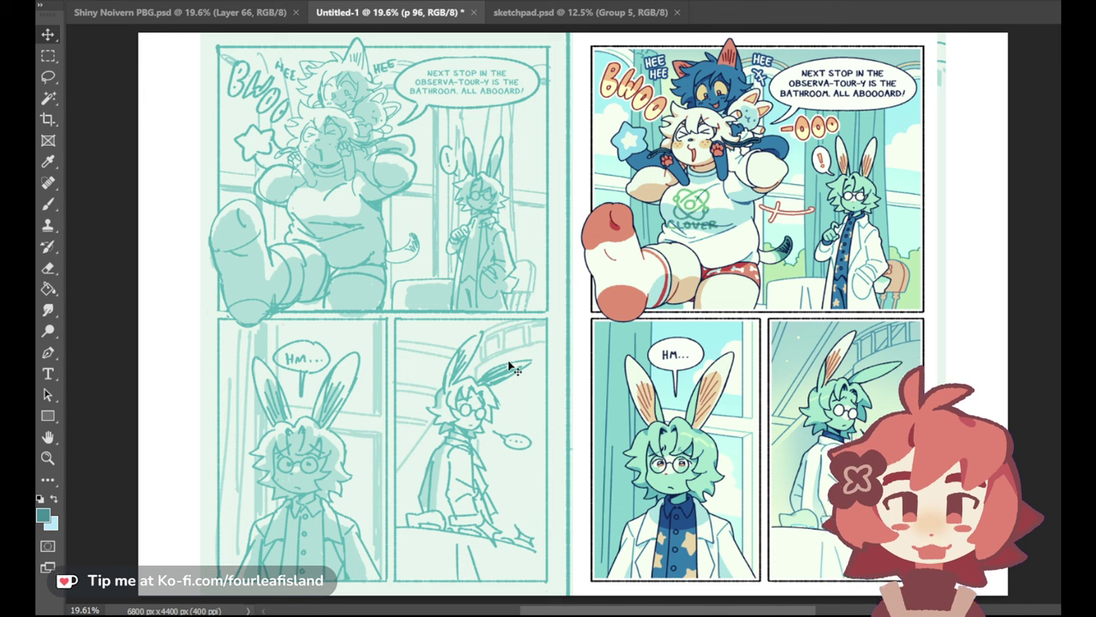
Reset the brush colour to black and try marks on a new layer over the thumbnail spread's lettering
left_click(50, 161)
left_click(50, 205)
left_click(41, 500)
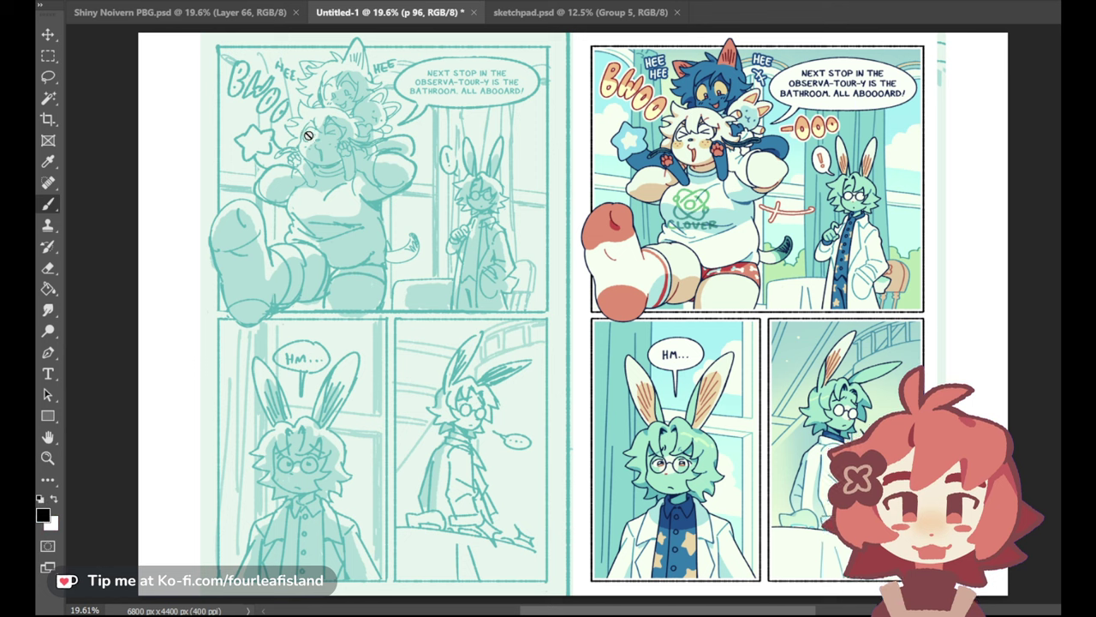
key("ctrl+shift+alt+n")
mouse_move(248, 86)
left_mouse_down()
mouse_move(290, 122)
mouse_move(289, 102)
left_mouse_up()
key("ctrl+z")
key("ctrl+z")
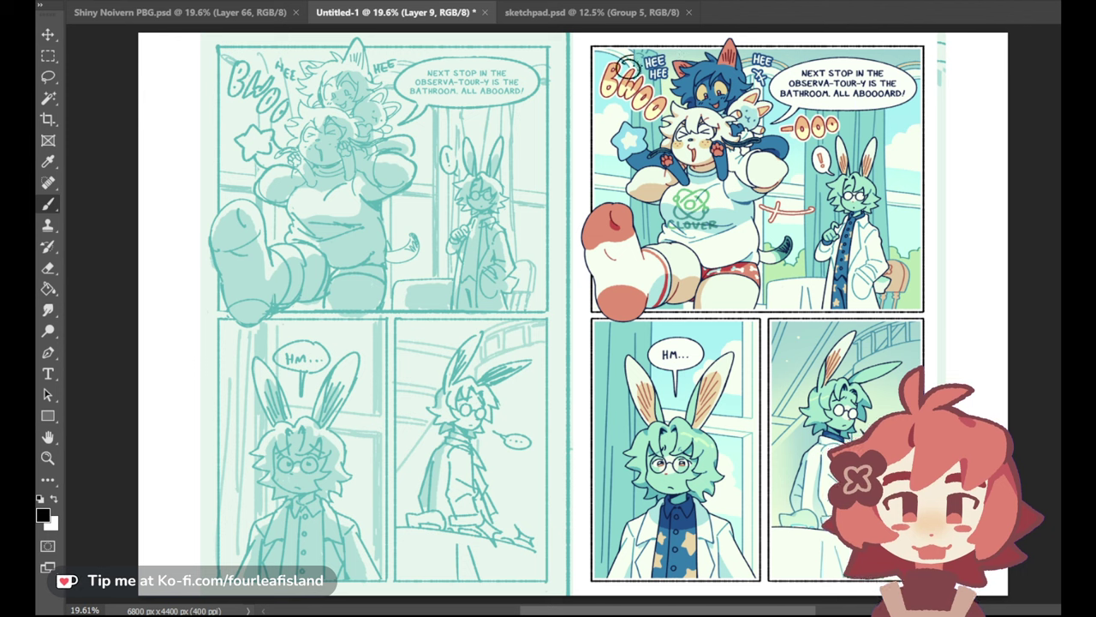
Try annotation strokes over the figures in the thumbnail and coloured comic pages, undoing them
mouse_move(632, 131)
left_mouse_down()
mouse_move(649, 257)
mouse_move(661, 248)
left_mouse_up()
key("ctrl+z")
key("ctrl+z")
mouse_move(633, 163)
left_mouse_down()
mouse_move(659, 250)
mouse_move(665, 238)
left_mouse_up()
left_click_drag(353, 79, 370, 265)
key("ctrl+z")
mouse_move(849, 190)
left_mouse_down()
mouse_move(858, 265)
mouse_move(855, 228)
left_mouse_up()
key("ctrl+z")
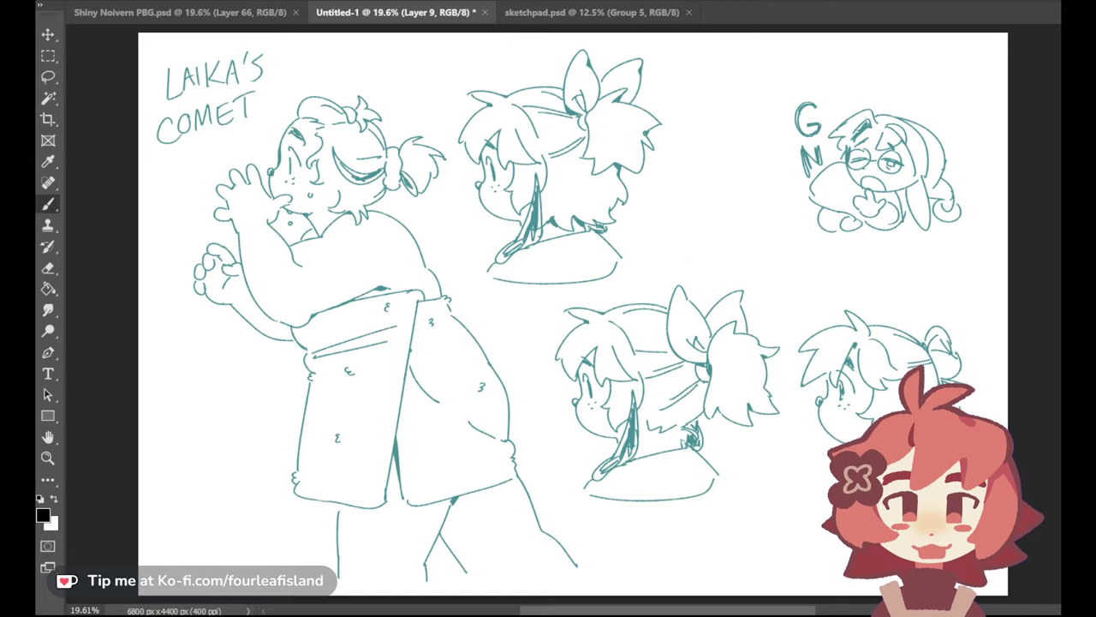
Erase the new head's bun and back hair on Layer 7, then sample the teal line colour
key("ctrl+e")
left_click(48, 268)
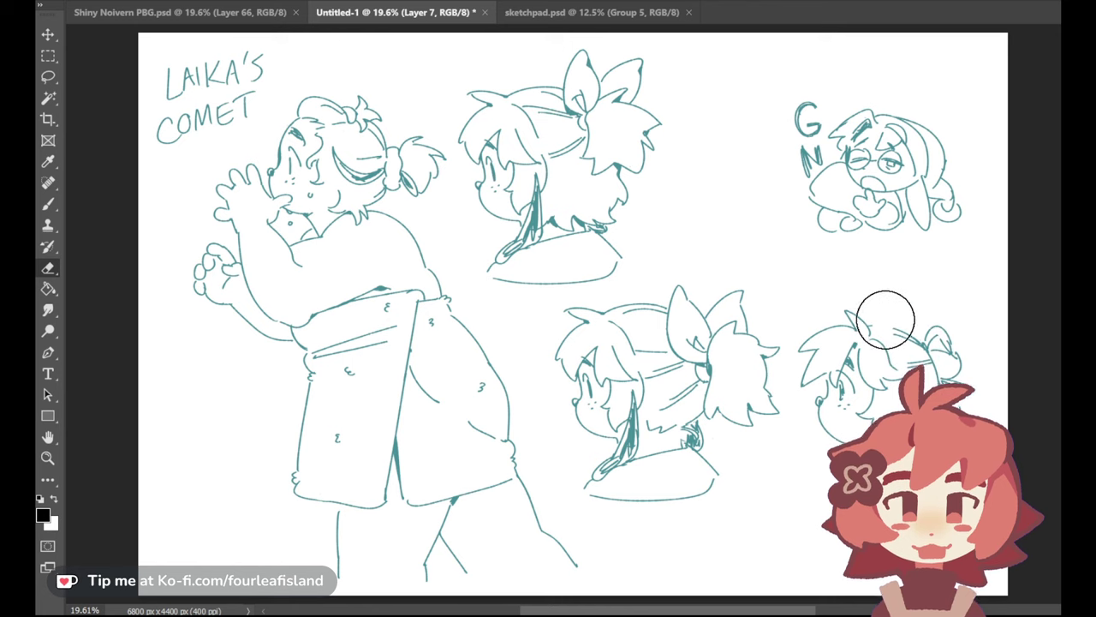
mouse_move(949, 343)
left_mouse_down()
mouse_move(932, 332)
mouse_move(952, 375)
left_mouse_up()
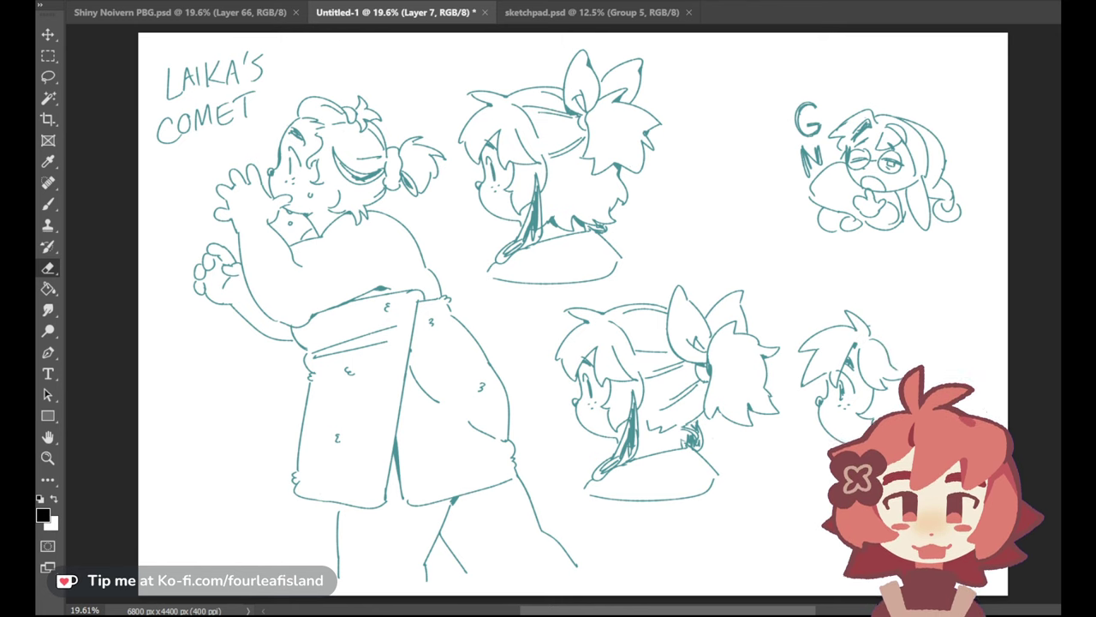
left_click(48, 161)
left_click(546, 220)
left_click(48, 76)
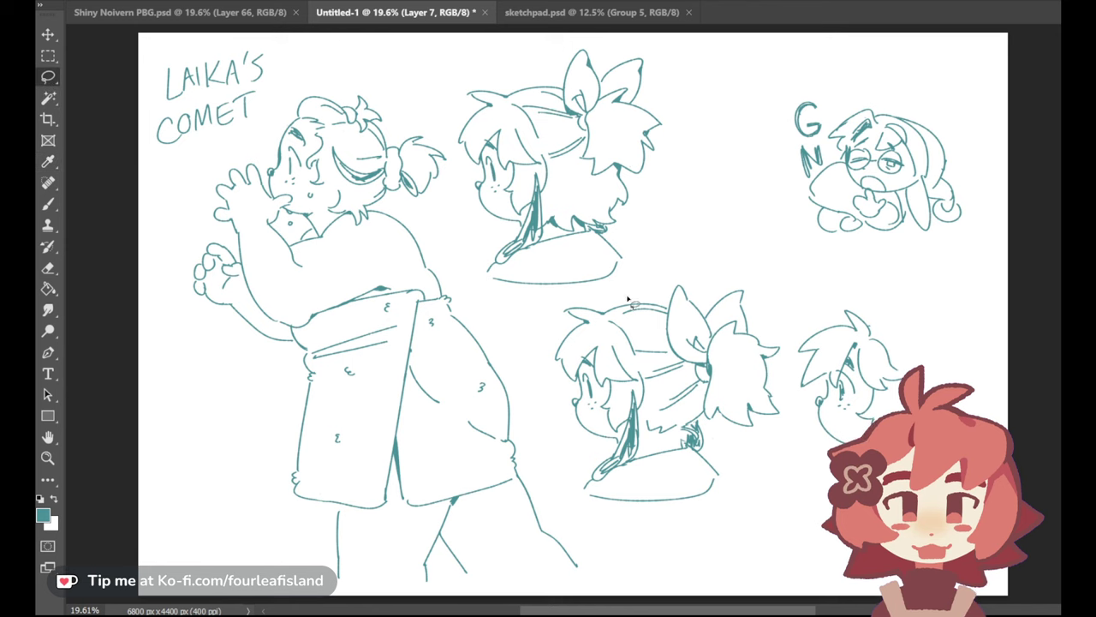
Erase the LAIKA'S COMET title and shift the lower bust and new head slightly left
left_click(48, 36)
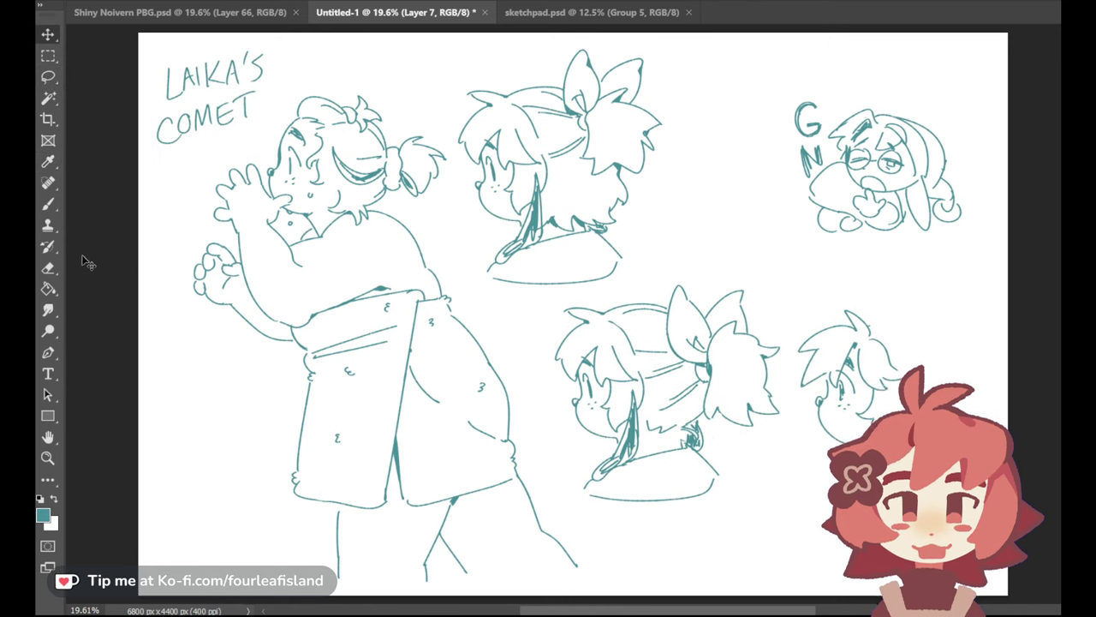
left_click(48, 267)
left_click_drag(214, 85, 160, 115)
left_click(53, 36)
left_click_drag(834, 413, 801, 412)
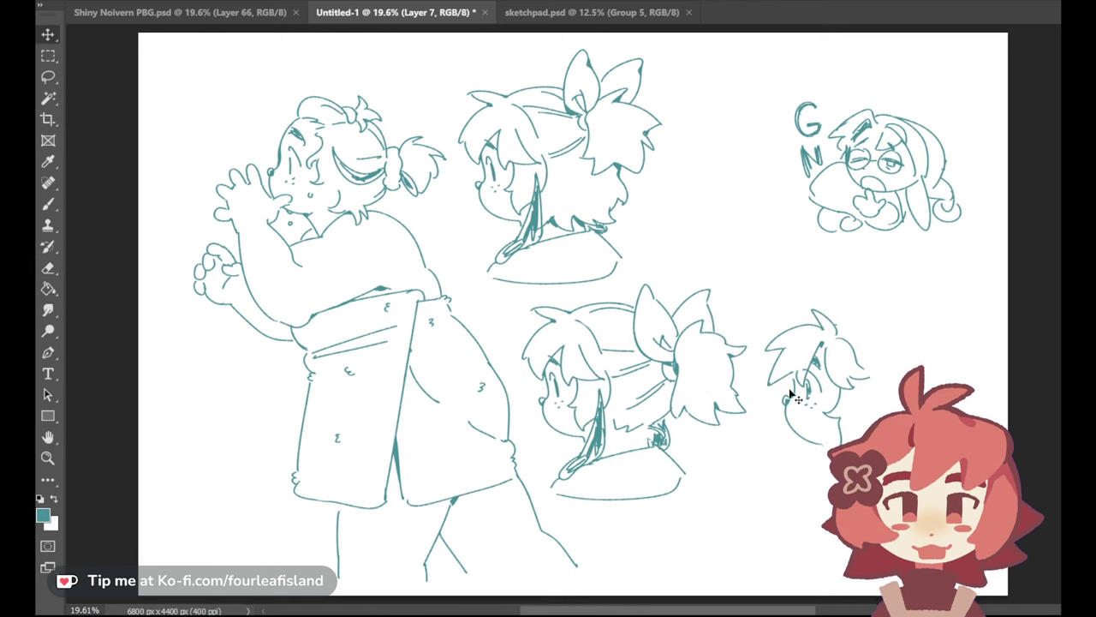
Try several curves for the new head's crown and back, adding short strands along the pulled-back hair
left_click(48, 204)
left_click_drag(829, 327, 906, 326)
key("ctrl+z")
left_click_drag(832, 326, 912, 358)
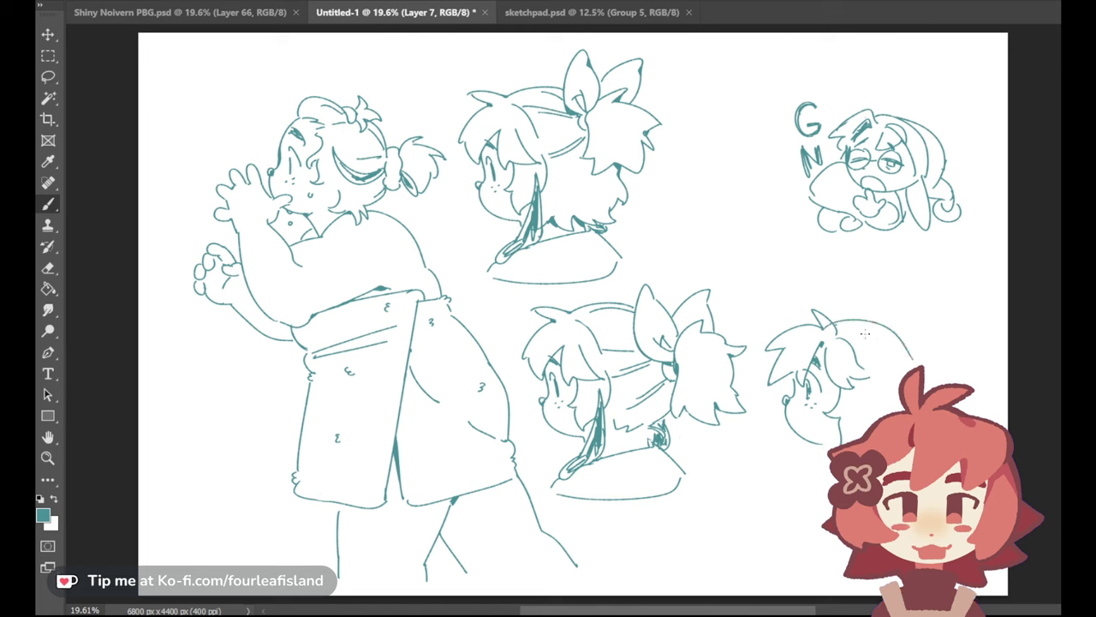
key("ctrl+z")
left_click_drag(831, 325, 929, 355)
key("ctrl+z")
left_click_drag(833, 325, 929, 361)
key("ctrl+z")
key("ctrl+z")
key("ctrl+z")
mouse_move(833, 324)
left_mouse_down()
mouse_move(921, 360)
mouse_move(928, 341)
left_mouse_up()
key("ctrl+z")
key("ctrl+z")
key("ctrl+z")
key("ctrl+z")
left_click_drag(833, 322, 930, 358)
key("ctrl+z")
mouse_move(832, 323)
left_mouse_down()
mouse_move(893, 317)
mouse_move(922, 354)
left_mouse_up()
key("ctrl+z")
key("ctrl+z")
key("ctrl+z")
mouse_move(828, 324)
left_mouse_down()
mouse_move(921, 350)
mouse_move(911, 346)
left_mouse_up()
key("ctrl+z")
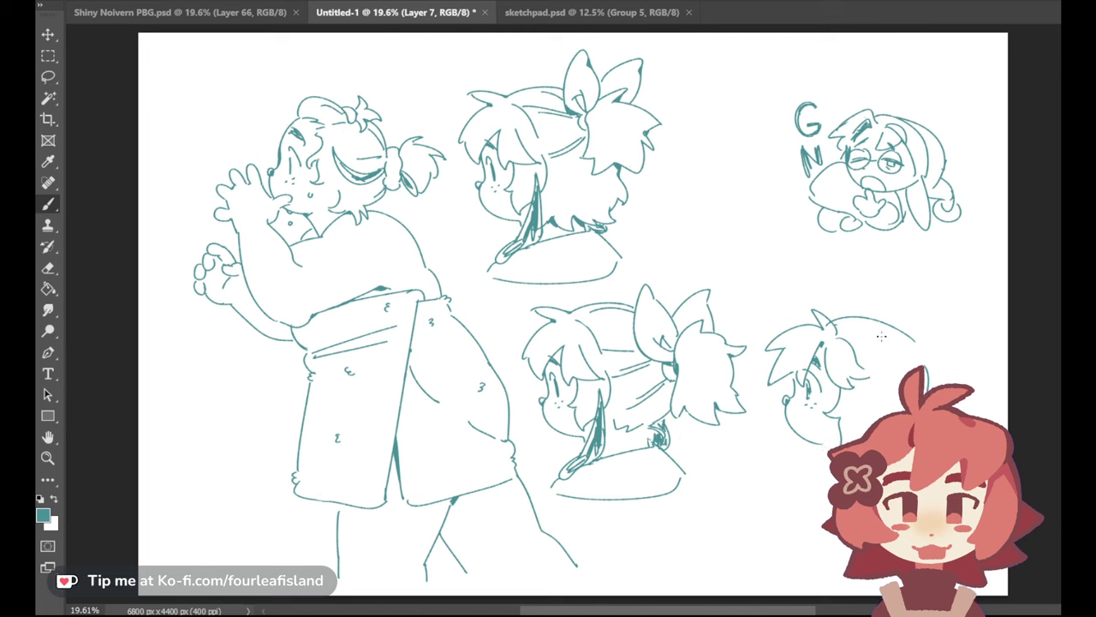
left_click_drag(904, 341, 921, 355)
left_click_drag(885, 392, 917, 379)
Erase the new head's upright tuft, crown curve and pulled-back strands
left_click(48, 268)
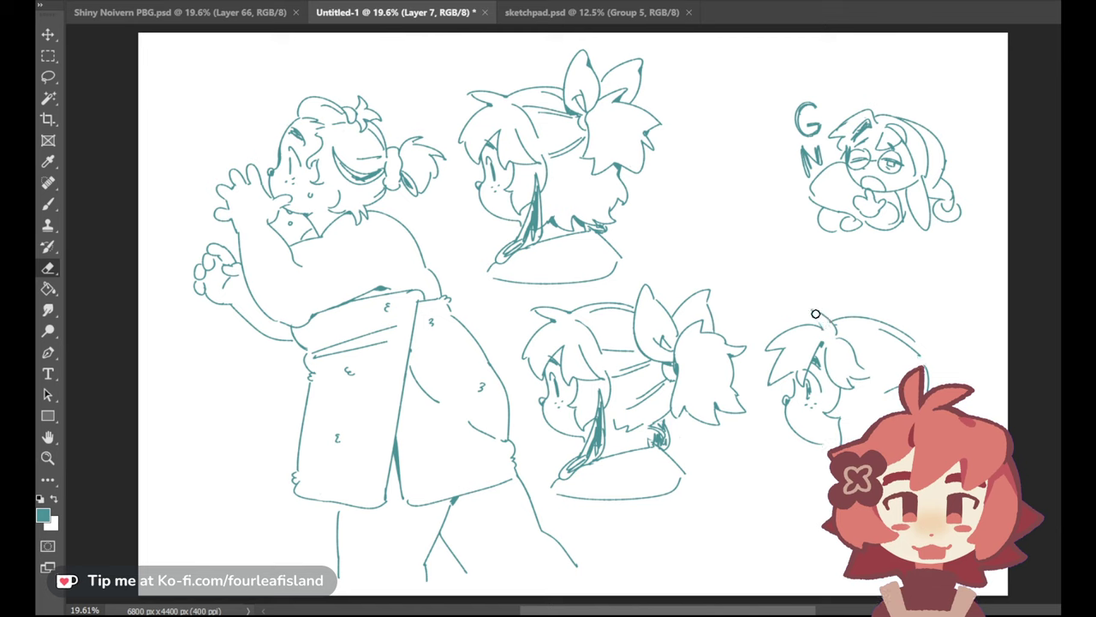
mouse_move(816, 309)
left_mouse_down()
mouse_move(837, 330)
mouse_move(888, 322)
mouse_move(833, 338)
left_mouse_up()
mouse_move(904, 384)
left_mouse_down()
mouse_move(881, 396)
mouse_move(925, 372)
left_mouse_up()
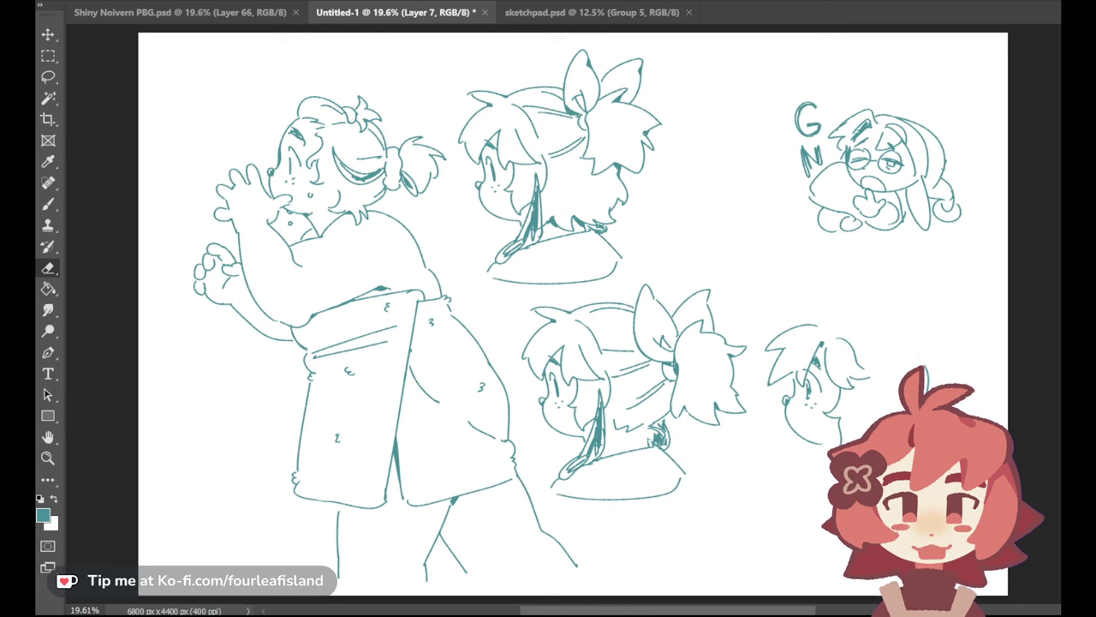
Redraw the new head's tuft so it points forward and rework the bangs' side lock
left_click(48, 204)
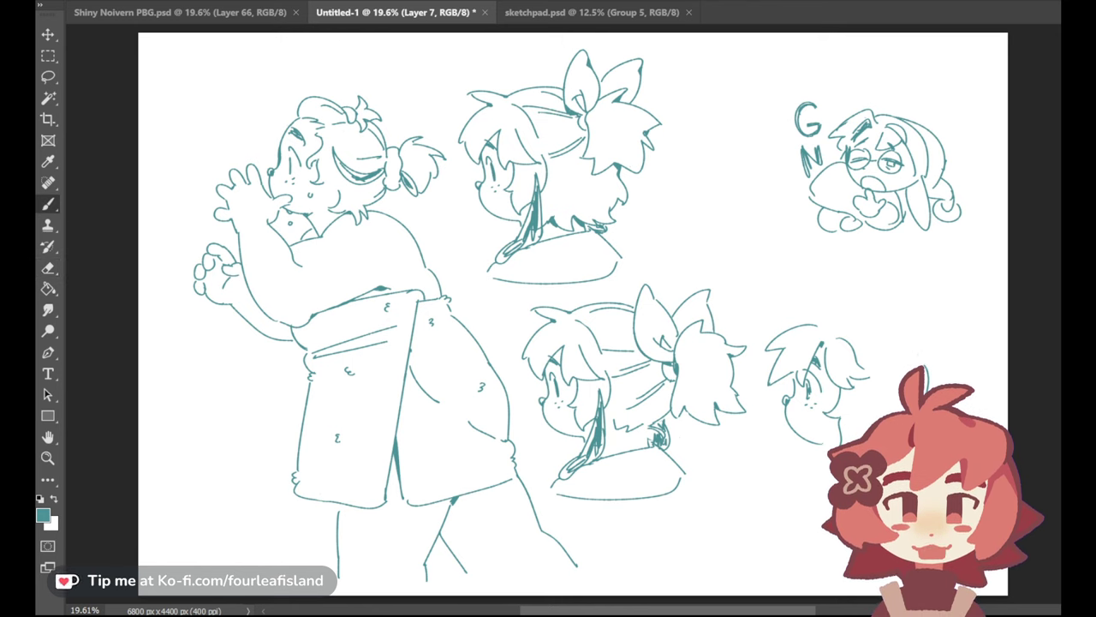
left_click_drag(798, 309, 829, 323)
key("ctrl+z")
left_click_drag(799, 306, 807, 320)
key("ctrl+z")
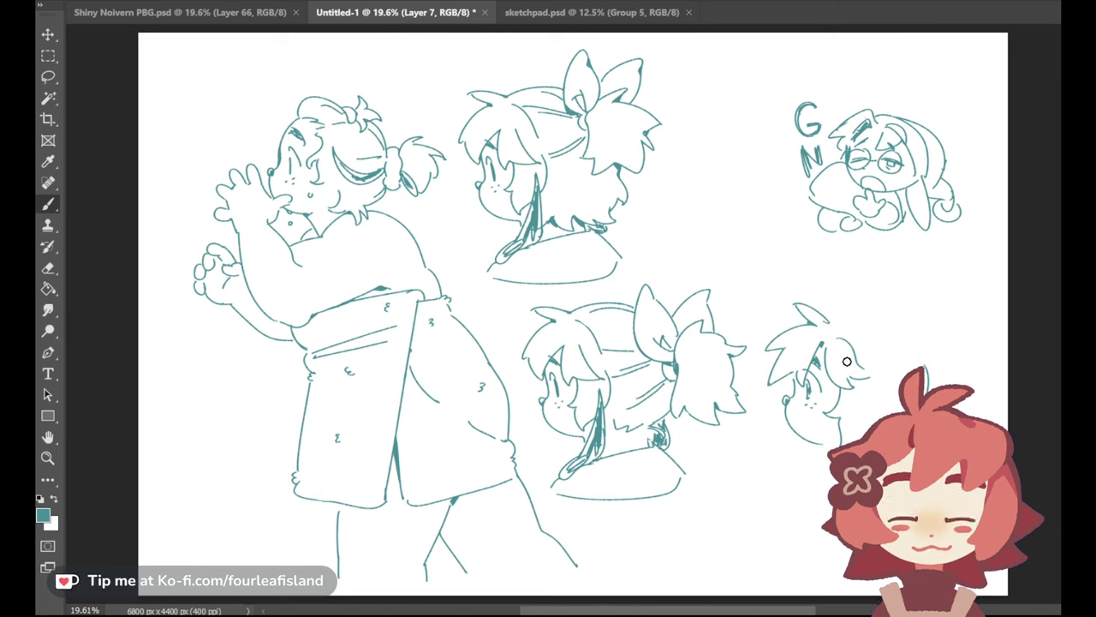
key("ctrl+z")
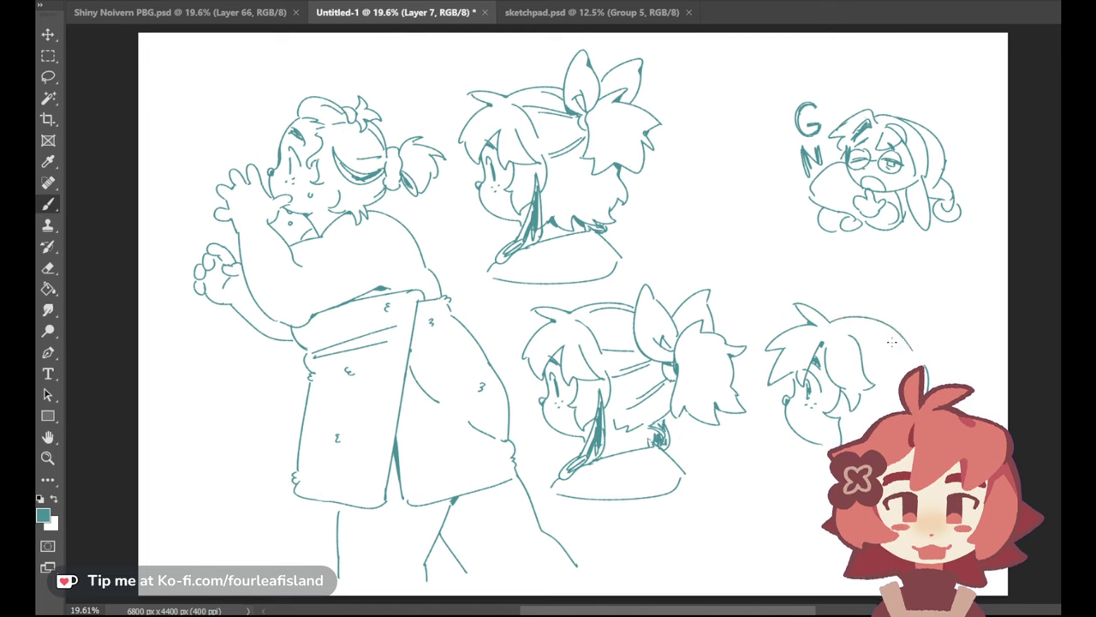
Redraw the crown curve from the tuft to the back of the new head and continue it downward
left_click_drag(829, 321, 923, 349)
key("ctrl+z")
key("ctrl+z")
left_click_drag(830, 321, 919, 346)
key("ctrl+z")
key("ctrl+z")
left_click_drag(829, 322, 916, 343)
key("ctrl+z")
key("ctrl+z")
mouse_move(829, 321)
left_mouse_down()
mouse_move(876, 313)
mouse_move(887, 336)
mouse_move(835, 321)
mouse_move(917, 345)
left_mouse_up()
key("ctrl+z")
key("ctrl+z")
key("ctrl+z")
left_click_drag(913, 341, 927, 379)
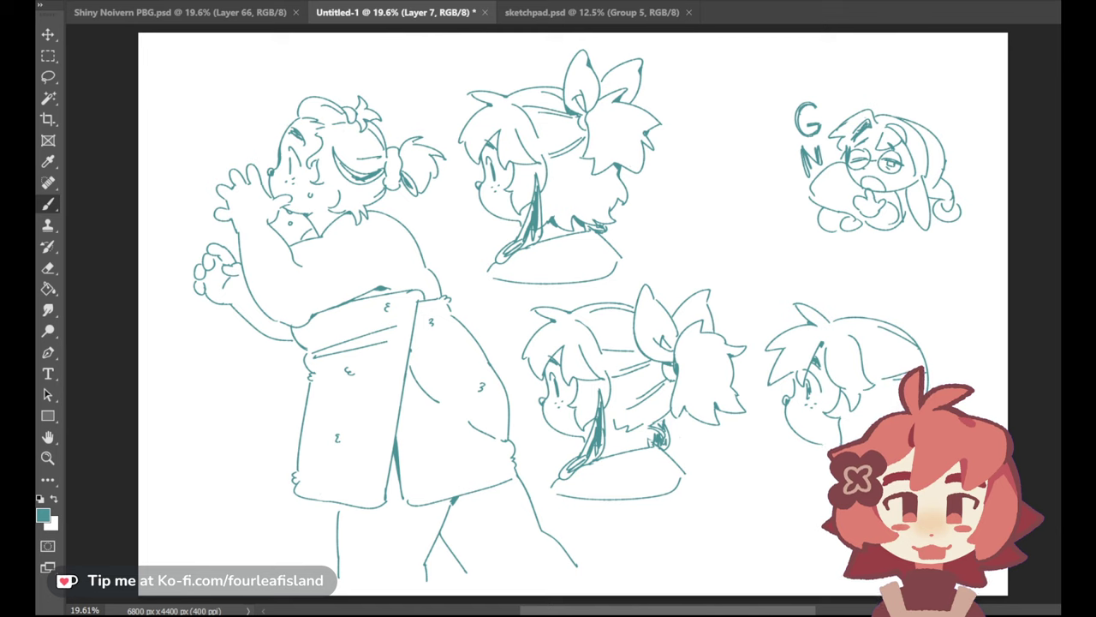
Draw a two-tailed ribbon and small bun behind the new head, and shade the lock hanging at the shoulder
key("ctrl+z")
mouse_move(928, 324)
left_mouse_down()
mouse_move(923, 344)
mouse_move(952, 313)
mouse_move(927, 344)
left_mouse_up()
key("ctrl+z")
key("ctrl+z")
key("ctrl+z")
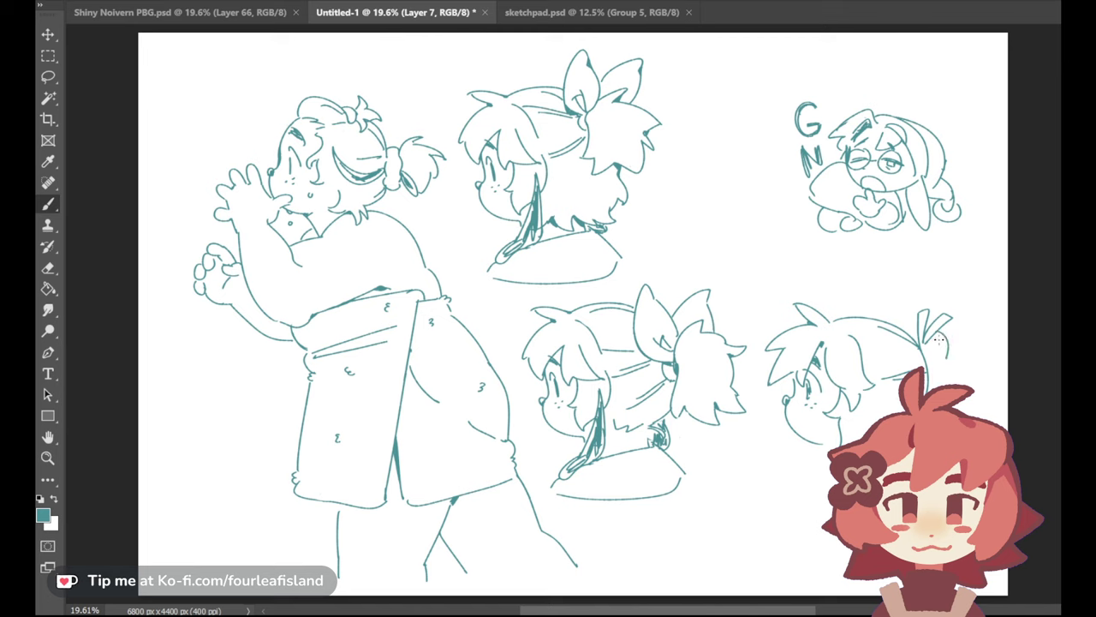
left_click_drag(945, 362, 943, 346)
key("ctrl+z")
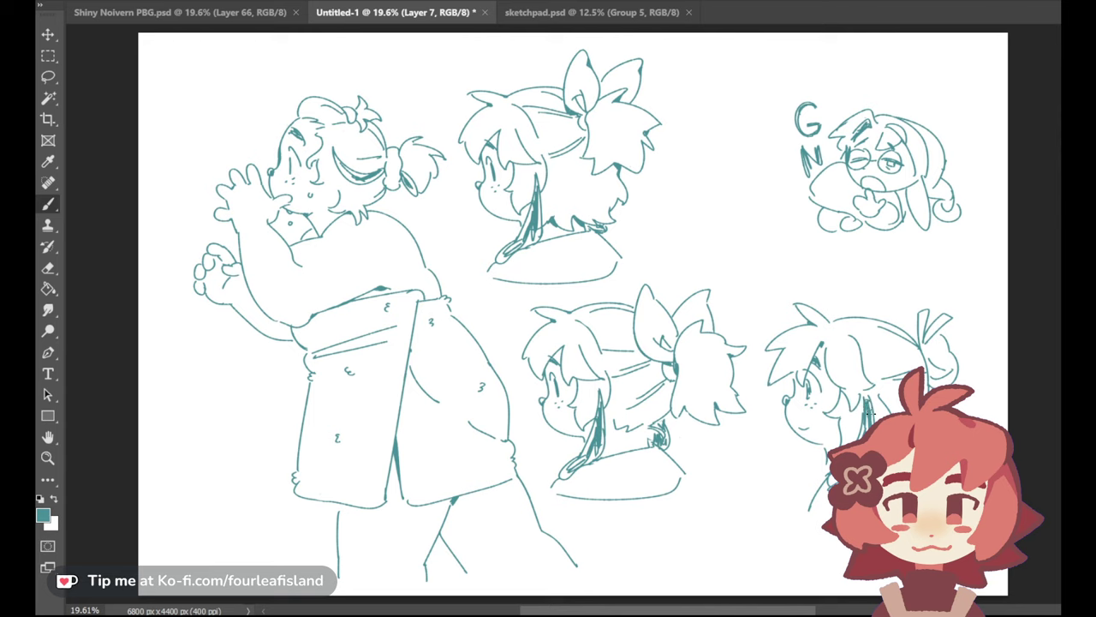
mouse_move(820, 462)
left_mouse_down()
mouse_move(808, 488)
mouse_move(817, 485)
left_mouse_up()
Lasso the yawning character with its G and N letters on Layer 4, then cut and paste it onto its own layer
key("ctrl+comma")
key("ctrl+comma")
key("ctrl+comma")
key("ctrl+comma")
key("alt+bracketleft")
left_click(48, 76)
mouse_move(901, 54)
left_mouse_down()
mouse_move(966, 257)
mouse_move(976, 107)
left_mouse_up()
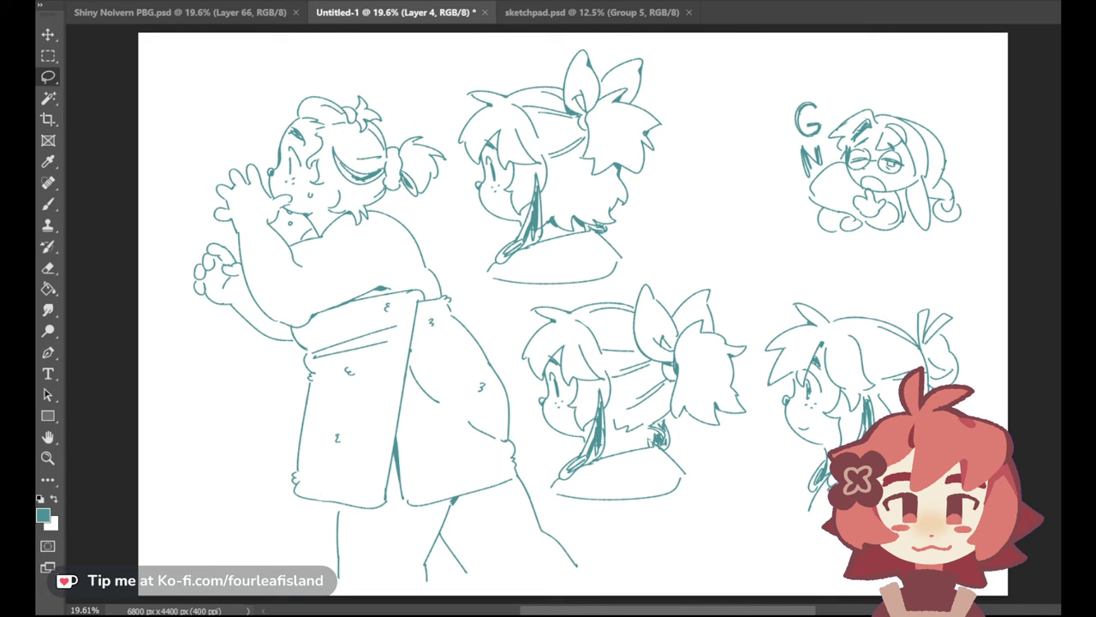
key("ctrl+x")
key("ctrl+v")
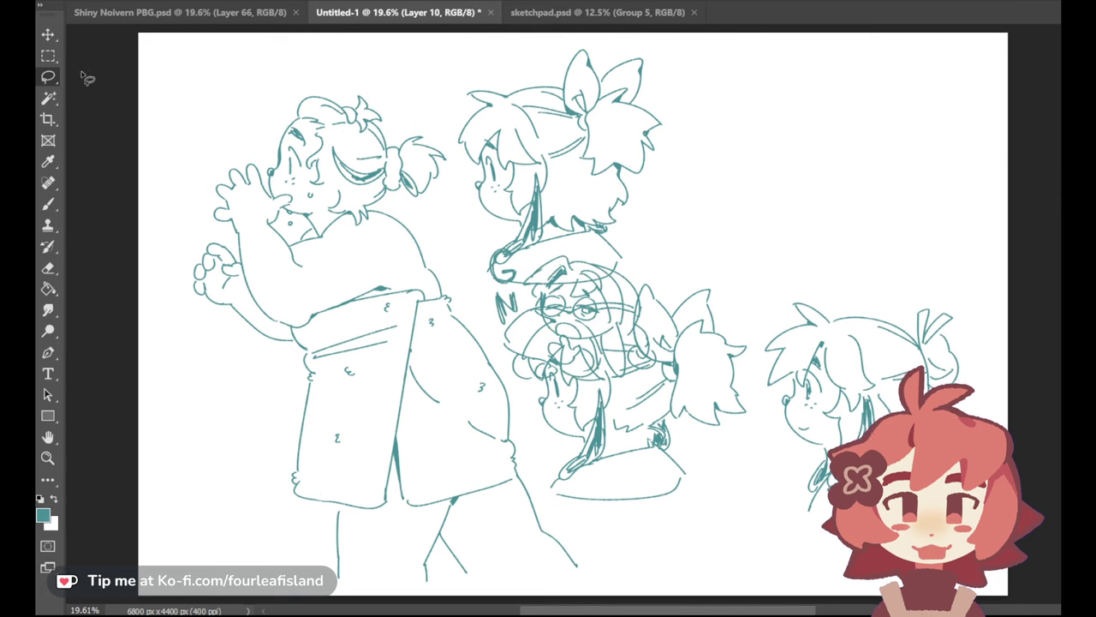
Hide the existing character sketches and add a new blank layer for brush drawing
left_click(48, 34)
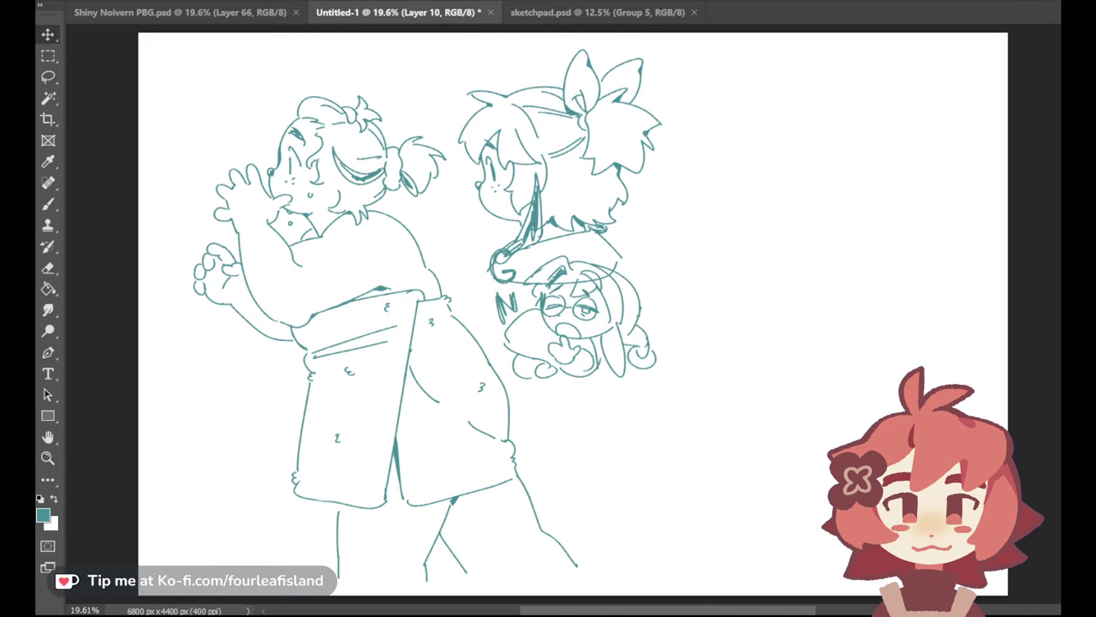
key("ctrl+alt+shift+n")
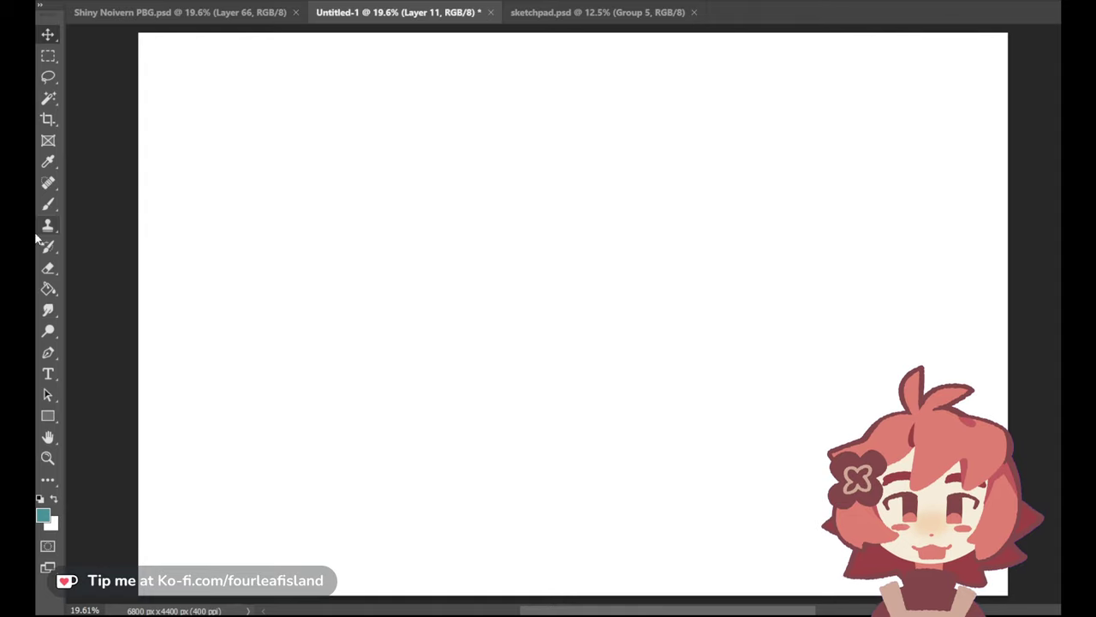
left_click(57, 210)
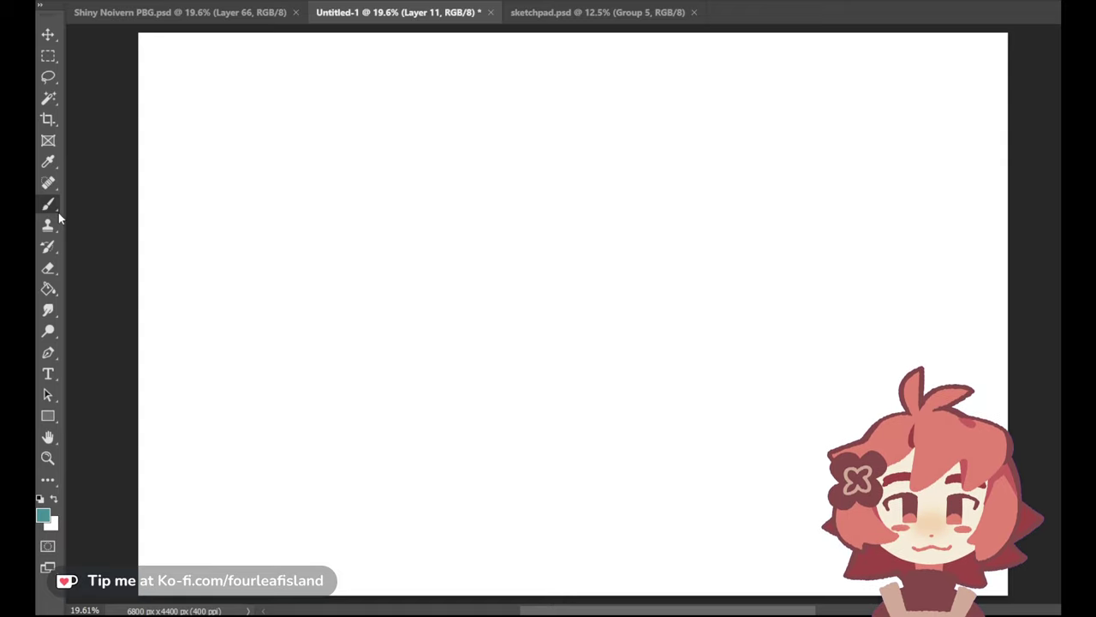
Sketch a left-facing canine snout in teal with a forehead line, shaded nose and slanted jaw line
left_click_drag(426, 160, 396, 199)
key("ctrl+z")
mouse_move(426, 156)
left_mouse_down()
mouse_move(401, 195)
mouse_move(400, 184)
mouse_move(405, 208)
mouse_move(370, 228)
mouse_move(380, 234)
mouse_move(380, 221)
mouse_move(379, 244)
mouse_move(391, 237)
mouse_move(384, 227)
mouse_move(450, 220)
left_mouse_up()
key("ctrl+z")
key("ctrl+z")
key("ctrl+z")
left_click_drag(403, 246, 451, 222)
key("ctrl+z")
left_click_drag(395, 247, 453, 219)
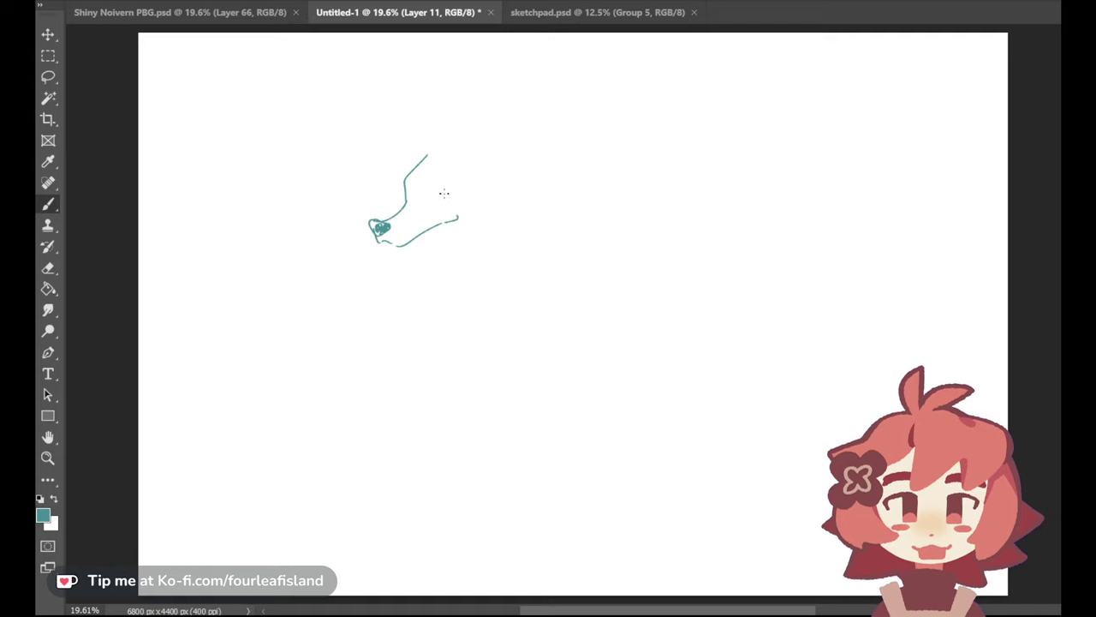
Draw the canine head's eye with a narrow pupil and lower lid, and add an eyebrow above it
key("ctrl+z")
mouse_move(431, 206)
left_mouse_down()
mouse_move(458, 192)
mouse_move(452, 203)
left_mouse_up()
key("ctrl+z")
key("ctrl+z")
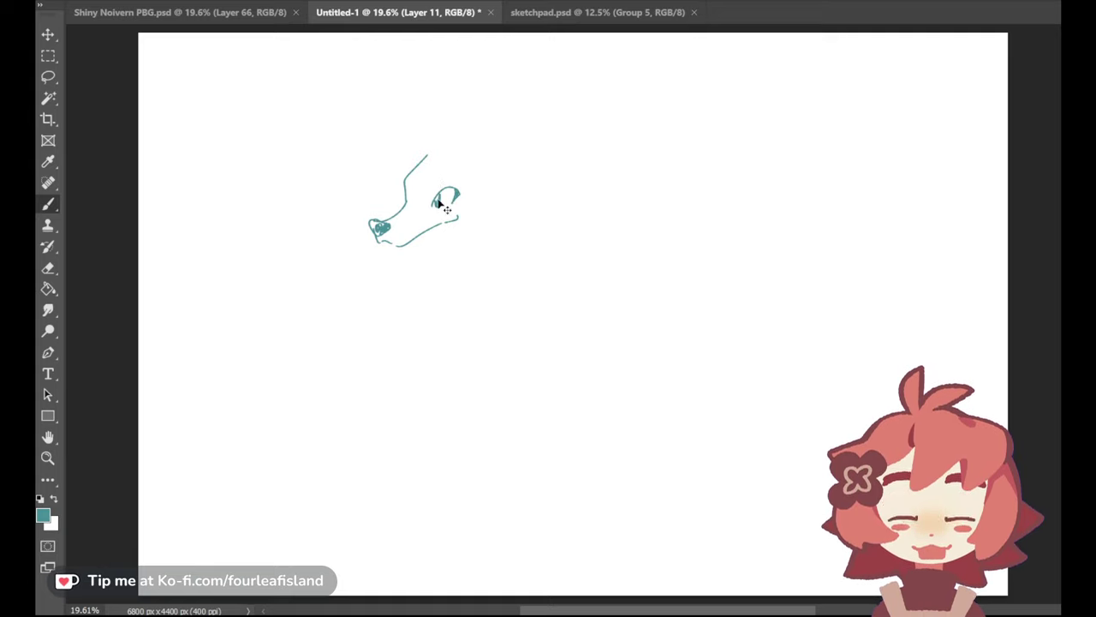
left_click_drag(436, 196, 443, 192)
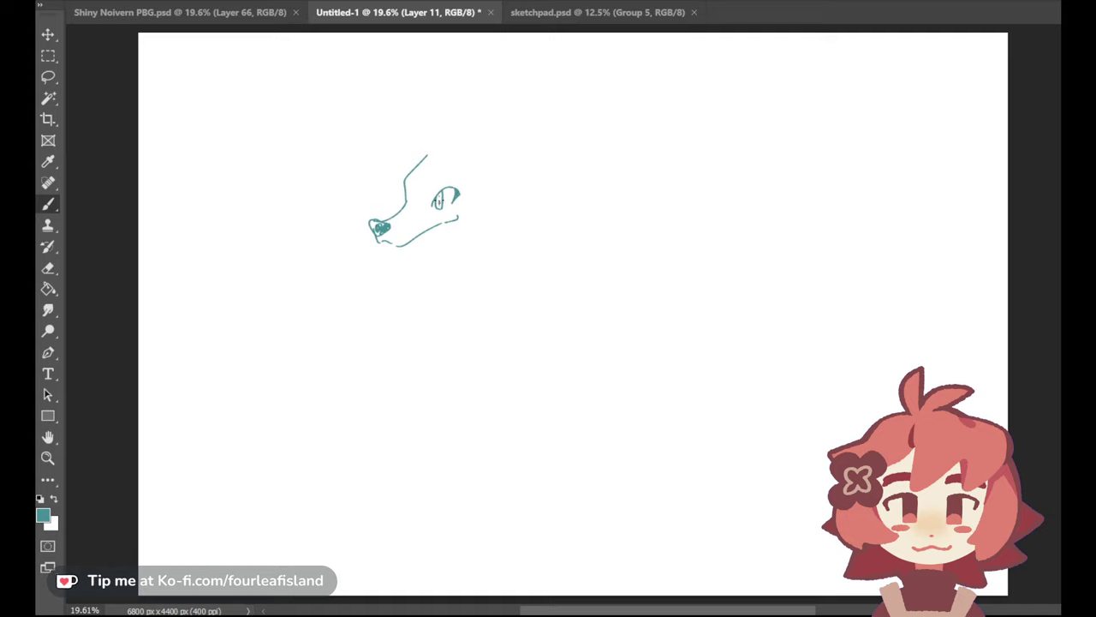
key("ctrl+z")
mouse_move(436, 172)
left_mouse_down()
mouse_move(410, 137)
mouse_move(423, 160)
mouse_move(474, 138)
mouse_move(412, 173)
left_mouse_up()
left_click_drag(452, 206, 461, 207)
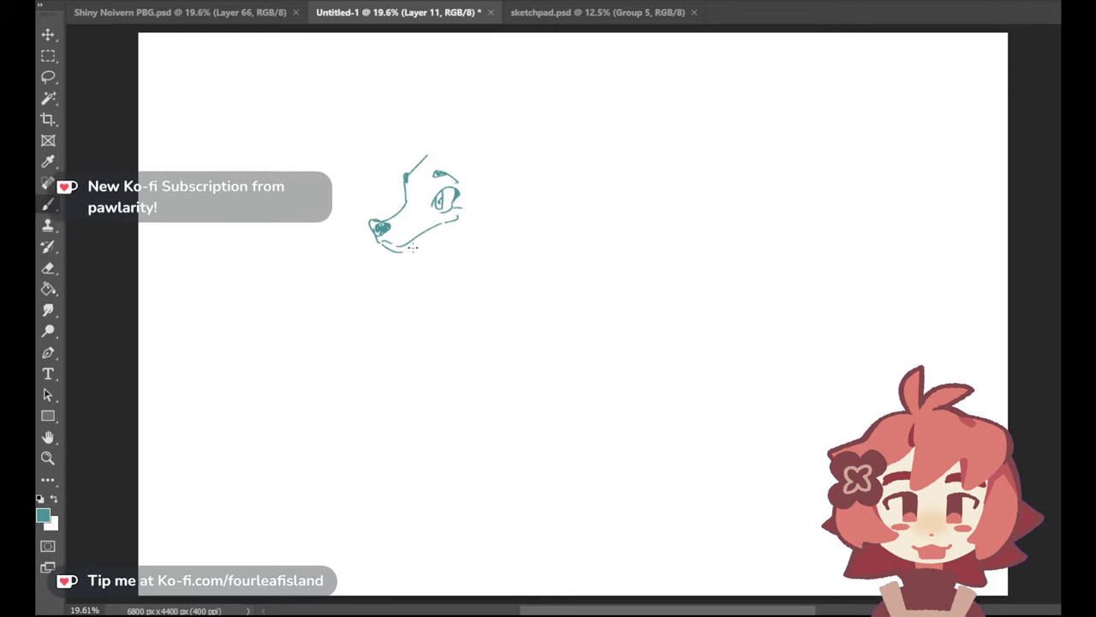
Erase the jaw lines and redraw the mouth as one curve running from the nose to below the eye
left_click_drag(377, 248, 448, 238)
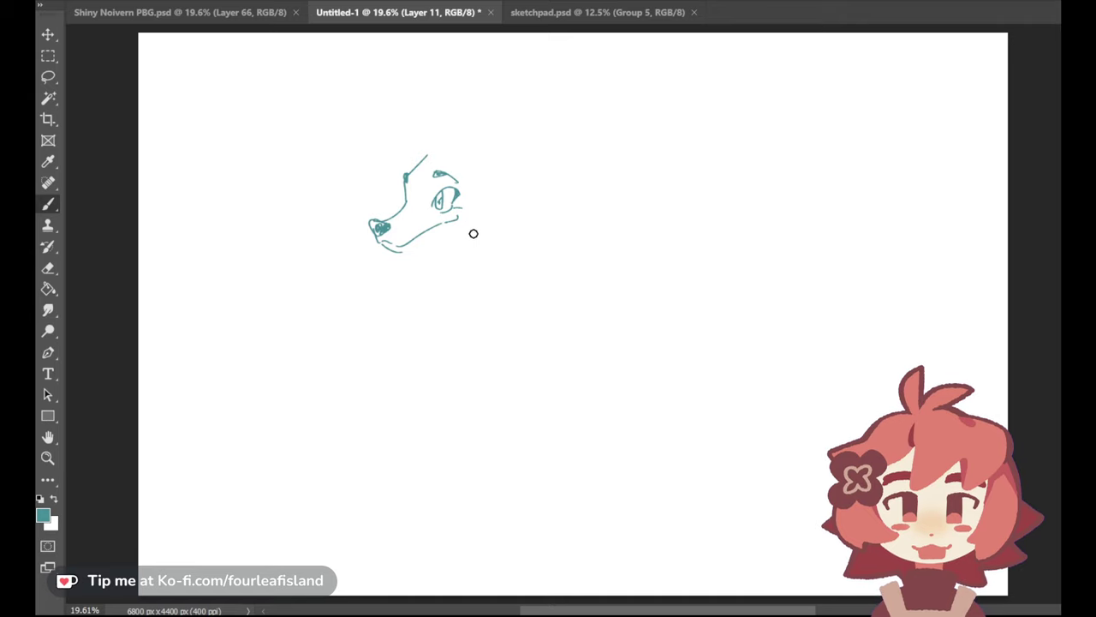
mouse_move(425, 237)
left_mouse_down()
mouse_move(398, 243)
mouse_move(461, 218)
left_mouse_up()
left_click_drag(378, 243, 395, 245)
key("ctrl+z")
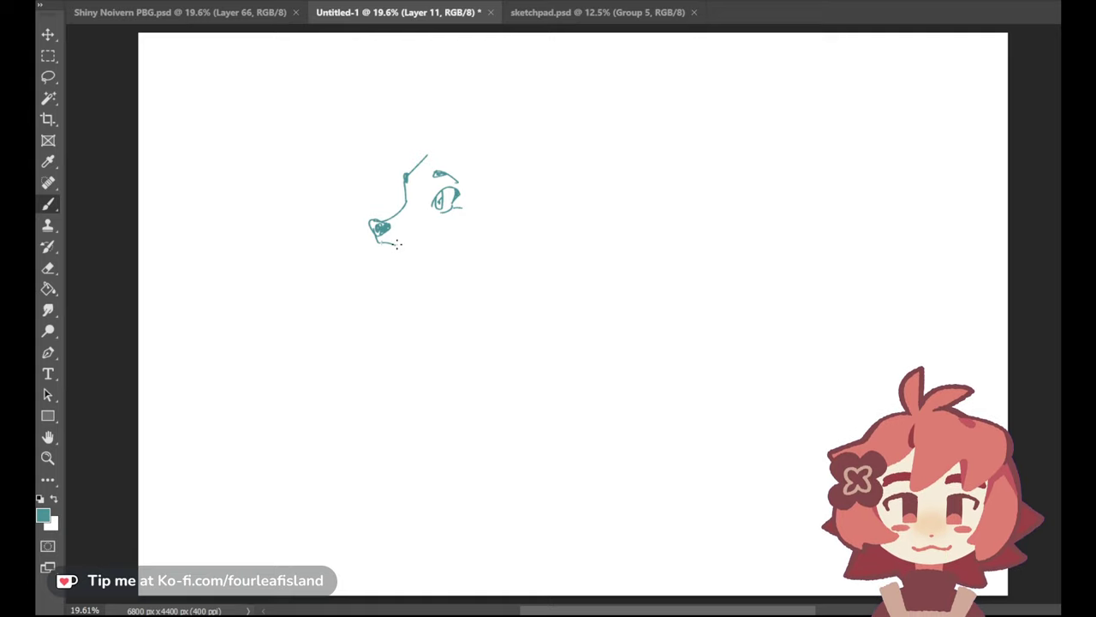
left_click_drag(401, 246, 447, 224)
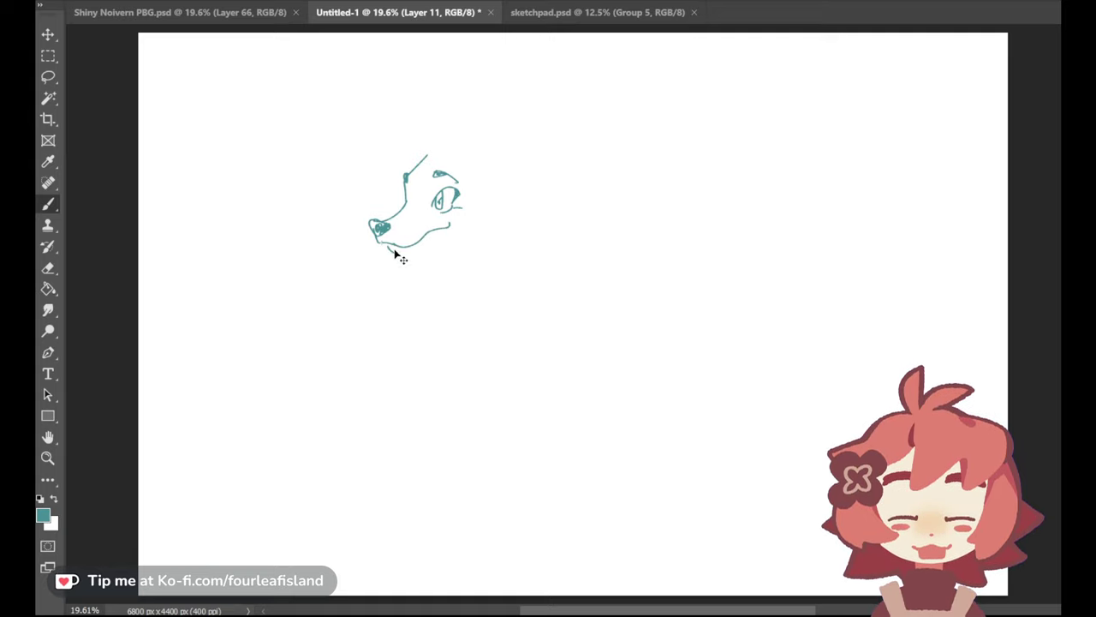
Redraw the nose as a small shaded triangle and replace the mouth curve with a flatter jaw line
mouse_move(383, 249)
left_mouse_down()
mouse_move(451, 243)
mouse_move(393, 250)
mouse_move(418, 247)
mouse_move(382, 241)
mouse_move(420, 244)
mouse_move(404, 251)
mouse_move(445, 222)
mouse_move(377, 229)
left_mouse_up()
key("ctrl+z")
key("ctrl+z")
key("ctrl+z")
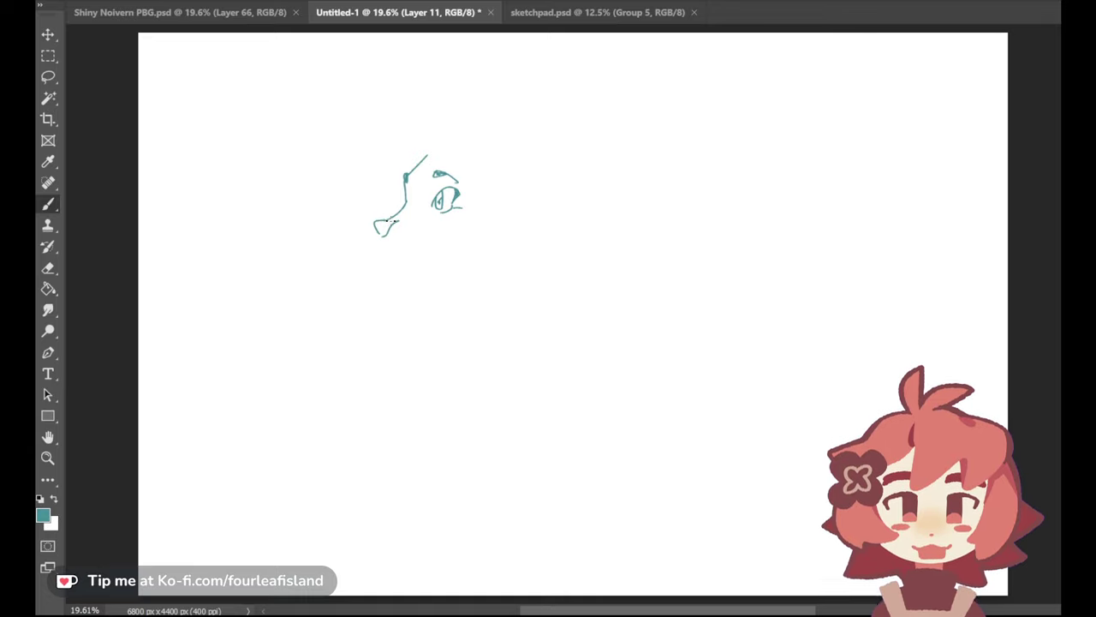
key("ctrl+z")
left_click_drag(394, 224, 383, 231)
key("ctrl+z")
left_click_drag(384, 242, 455, 219)
key("ctrl+z")
key("ctrl+z")
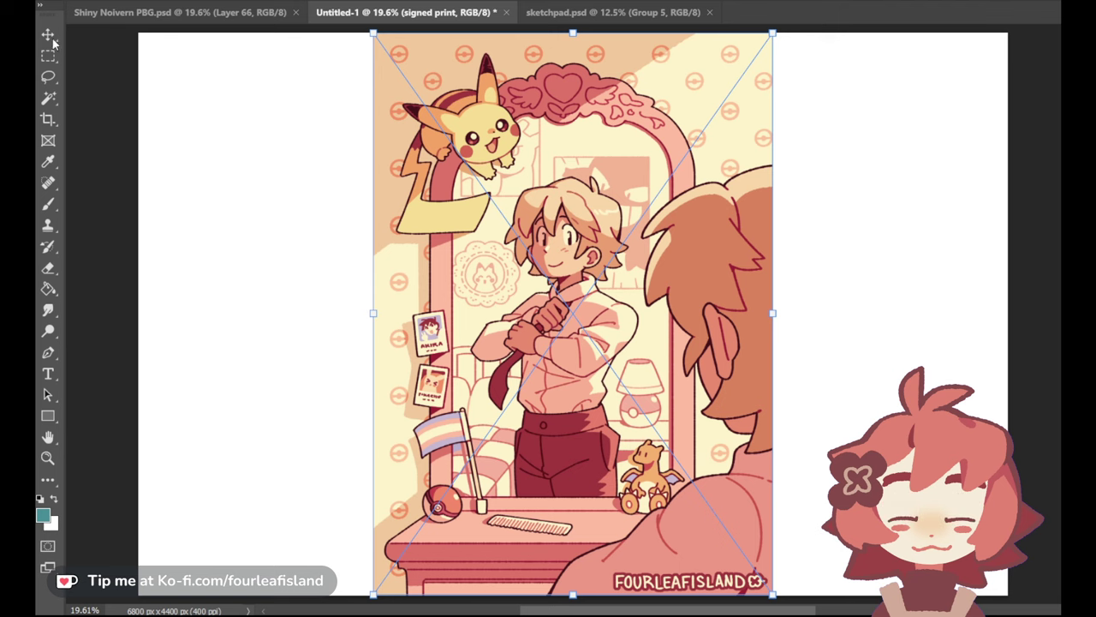
Place the signed print image on the canvas, hide it and make Layer 11 active again
left_click(52, 38)
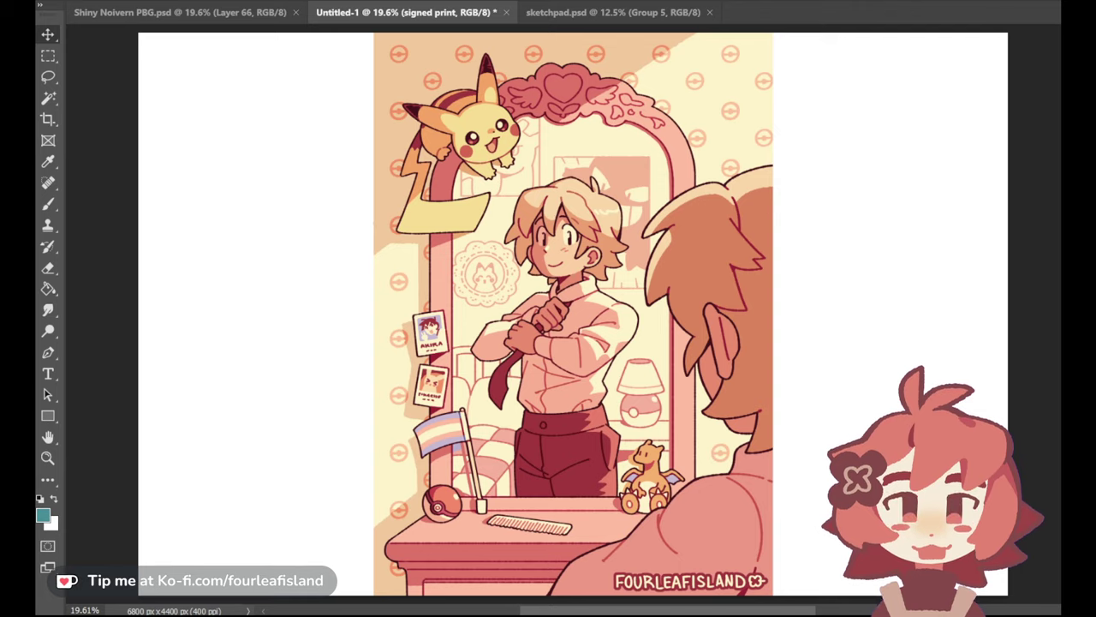
key("ctrl+comma")
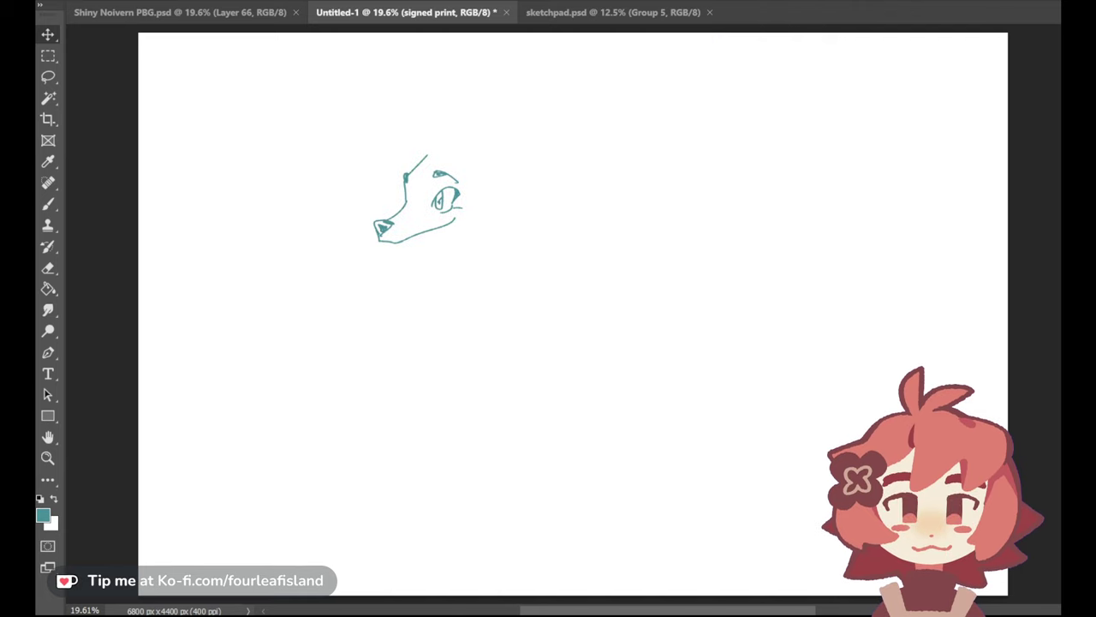
key("alt+bracketleft")
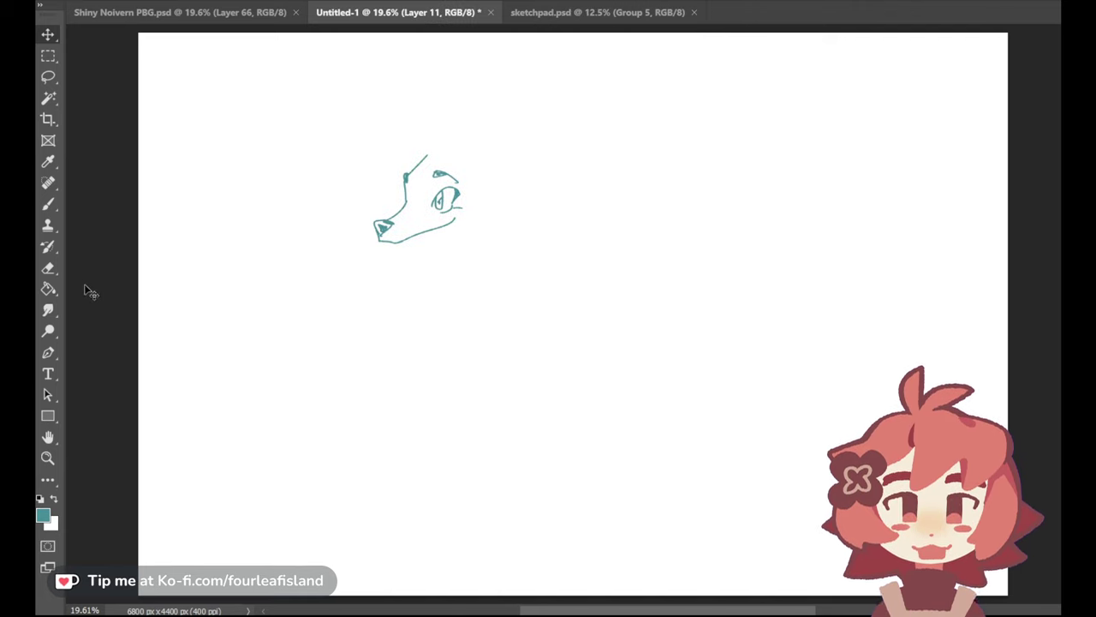
Erase the jaw line and redraw it from the nose tip in a straighter slope up toward the eye
left_click(53, 269)
mouse_move(375, 239)
left_mouse_down()
mouse_move(388, 245)
mouse_move(459, 223)
left_mouse_up()
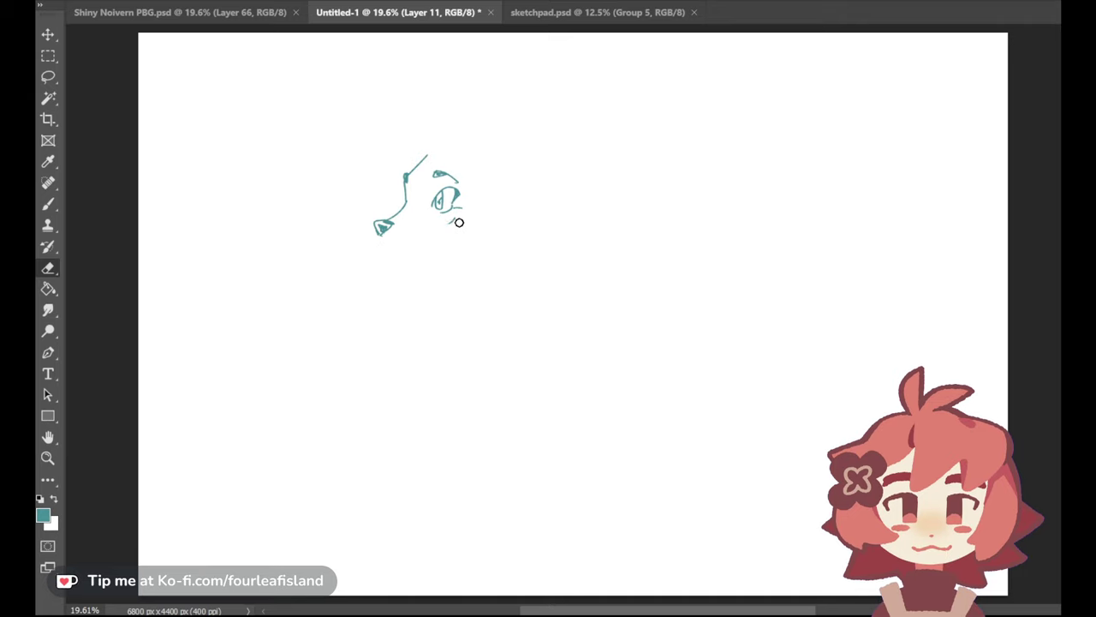
left_click(58, 202)
mouse_move(376, 232)
left_mouse_down()
mouse_move(386, 246)
mouse_move(461, 219)
left_mouse_up()
key("ctrl+z")
key("ctrl+z")
key("ctrl+z")
left_click_drag(399, 241, 456, 220)
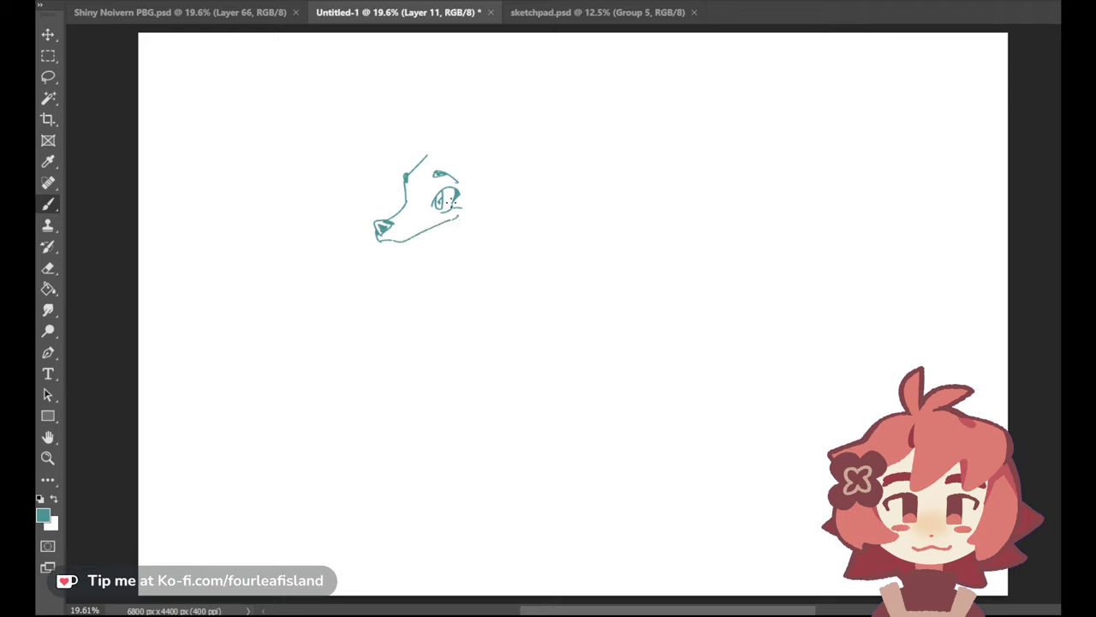
mouse_move(383, 241)
left_mouse_down()
mouse_move(400, 249)
mouse_move(463, 237)
left_mouse_up()
key("ctrl+z")
key("ctrl+z")
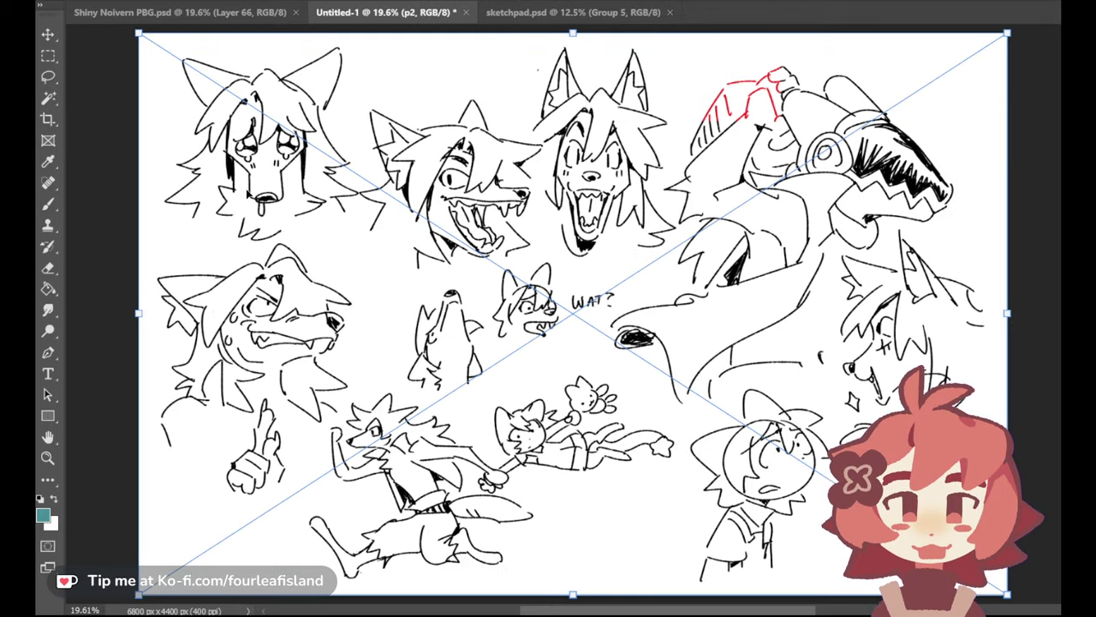
Place the p2 sketch page at faint opacity, add a new layer above it and reset the brush colour to black
left_click(48, 203)
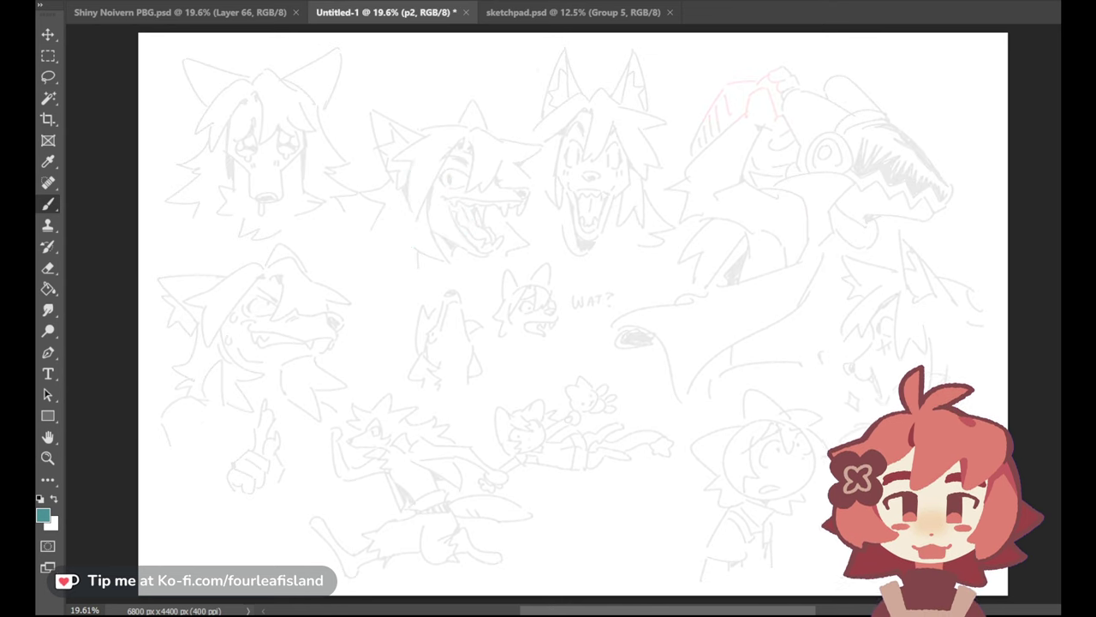
key("ctrl+shift+alt+n")
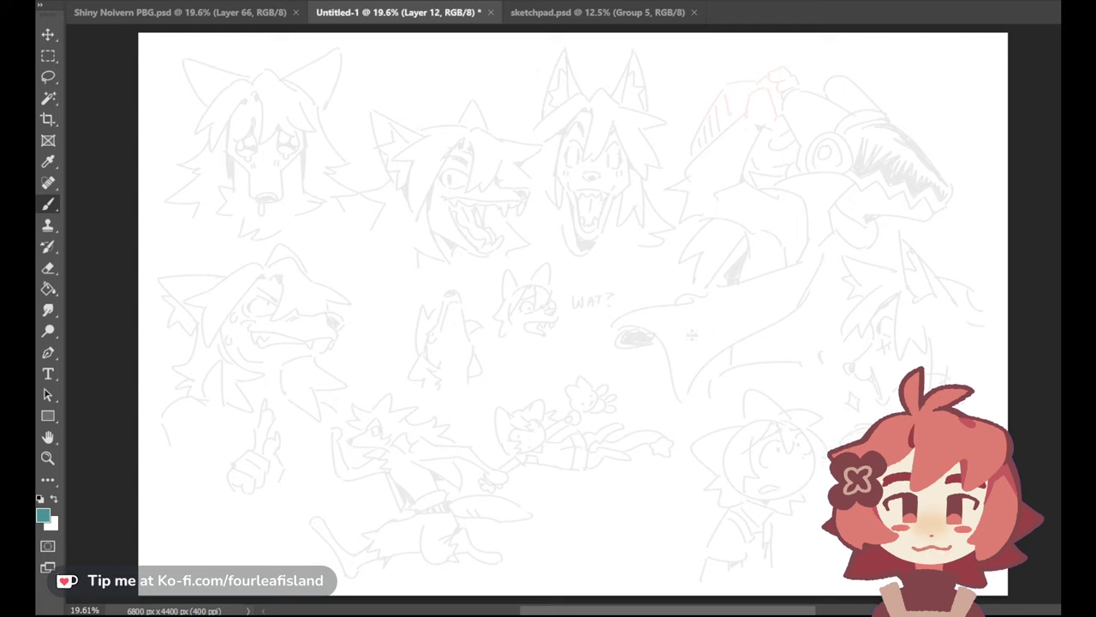
left_click(39, 498)
Draw the cheek, lower jaw and mouth lines of a right-facing canine head in black
mouse_move(388, 235)
left_mouse_down()
mouse_move(408, 289)
mouse_move(468, 296)
left_mouse_up()
key("ctrl+z")
key("ctrl+z")
key("ctrl+z")
key("ctrl+z")
mouse_move(411, 274)
left_mouse_down()
mouse_move(466, 295)
mouse_move(480, 274)
mouse_move(468, 275)
left_mouse_up()
key("ctrl+z")
key("ctrl+z")
key("ctrl+z")
key("ctrl+z")
key("ctrl+z")
key("ctrl+z")
mouse_move(460, 264)
left_mouse_down()
mouse_move(476, 263)
mouse_move(469, 276)
left_mouse_up()
key("ctrl+z")
key("ctrl+z")
left_click_drag(461, 265, 478, 265)
key("ctrl+z")
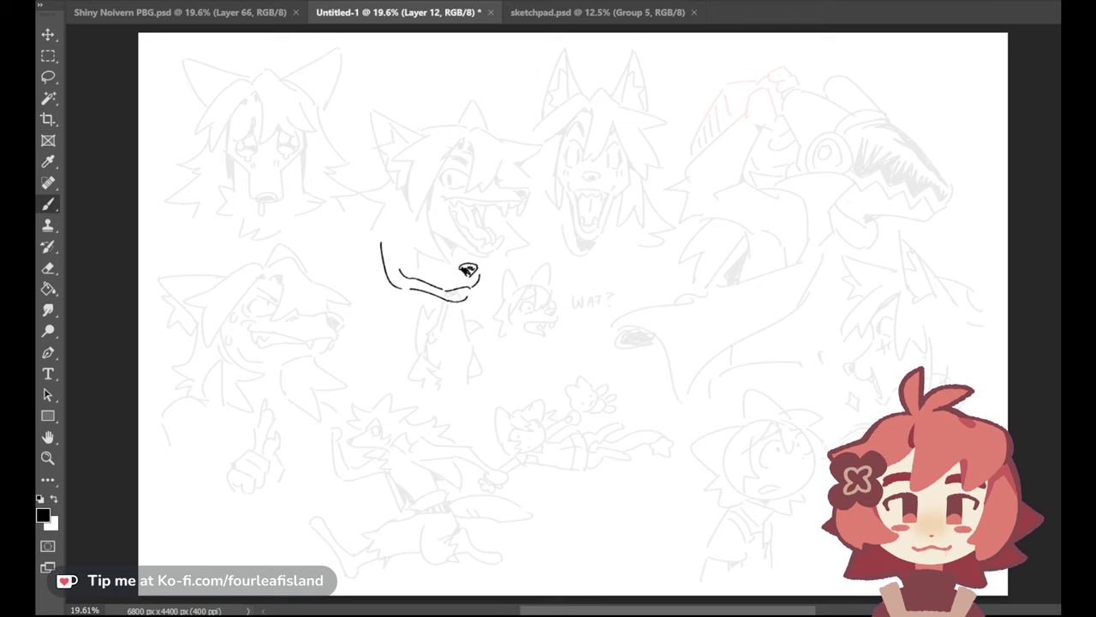
key("ctrl+z")
key("ctrl+z")
key("ctrl+z")
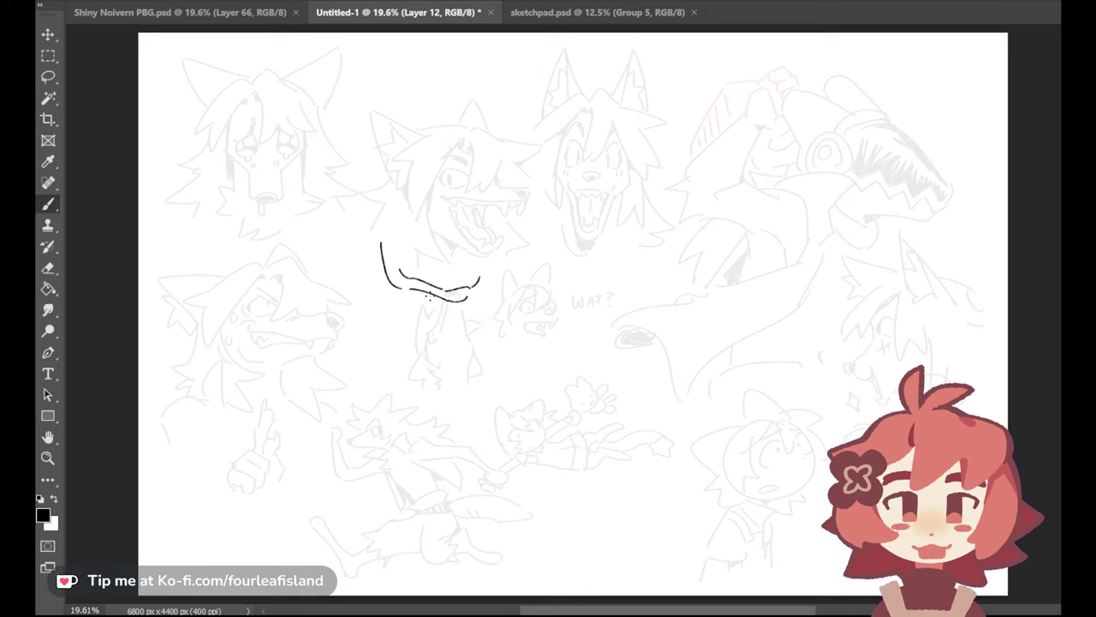
Add small fangs to the front of the mouth and draw a shaded oval nose at the muzzle's tip
mouse_move(460, 267)
left_mouse_down()
mouse_move(450, 296)
mouse_move(469, 297)
left_mouse_up()
left_click_drag(464, 265, 470, 274)
key("ctrl+z")
key("ctrl+z")
mouse_move(461, 272)
left_mouse_down()
mouse_move(478, 270)
mouse_move(469, 275)
left_mouse_up()
key("ctrl+z")
key("ctrl+z")
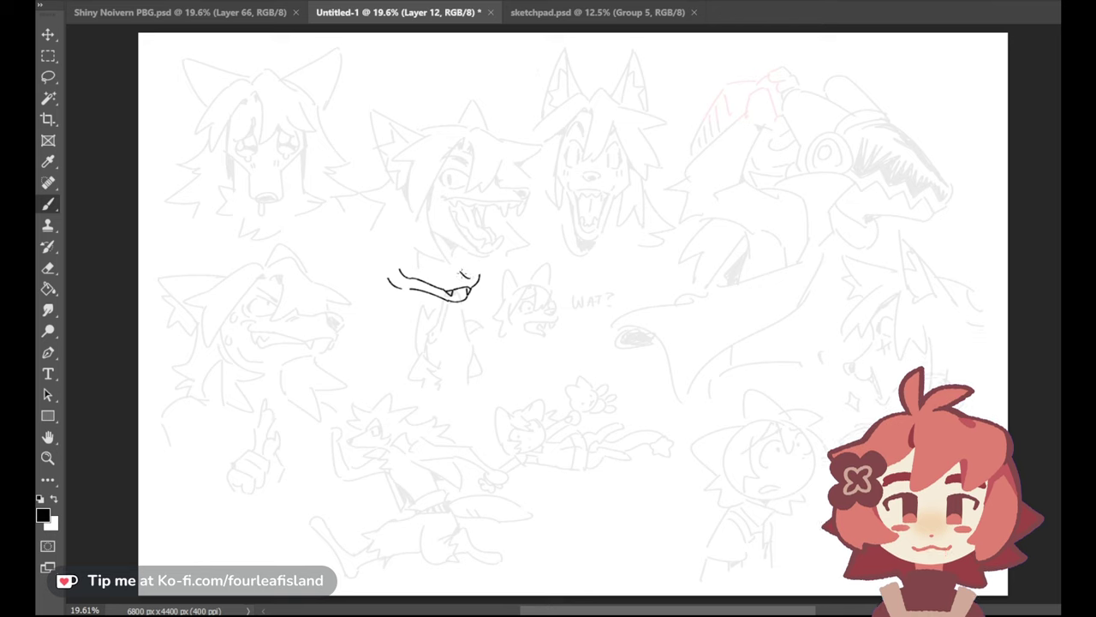
key("ctrl+z")
left_click_drag(461, 270, 472, 272)
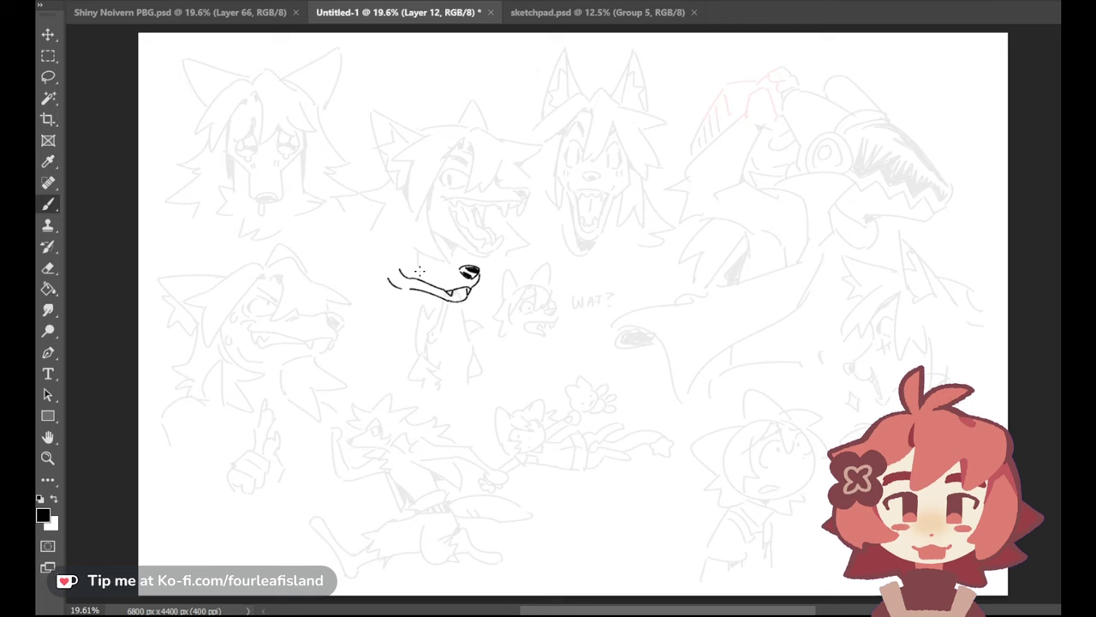
Draw the bridge of the snout from the nose up toward the forehead
mouse_move(464, 262)
left_mouse_down()
mouse_move(461, 234)
mouse_move(468, 260)
left_mouse_up()
key("ctrl+z")
key("ctrl+z")
key("ctrl+z")
left_click_drag(450, 223, 471, 265)
key("ctrl+z")
key("ctrl+z")
Trim the back of the mouth line and draw the near eye with a pupil and arched eyebrow
left_click_drag(402, 269, 433, 286)
mouse_move(408, 246)
left_mouse_down()
mouse_move(406, 262)
mouse_move(430, 256)
mouse_move(419, 257)
mouse_move(425, 233)
left_mouse_up()
key("ctrl+z")
key("ctrl+z")
key("ctrl+z")
key("ctrl+z")
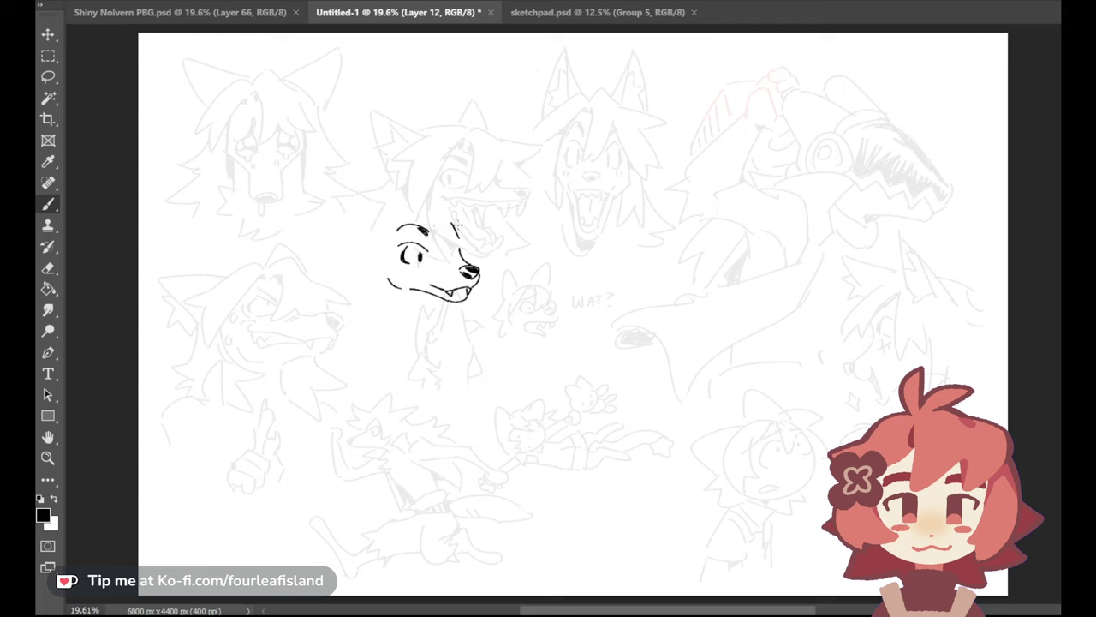
Darken the near eye's outer lash and add the far eye and eyebrow beside the snout bridge
left_click_drag(400, 251, 400, 261)
mouse_move(447, 238)
left_mouse_down()
mouse_move(455, 229)
mouse_move(465, 239)
mouse_move(450, 235)
left_mouse_up()
key("ctrl+z")
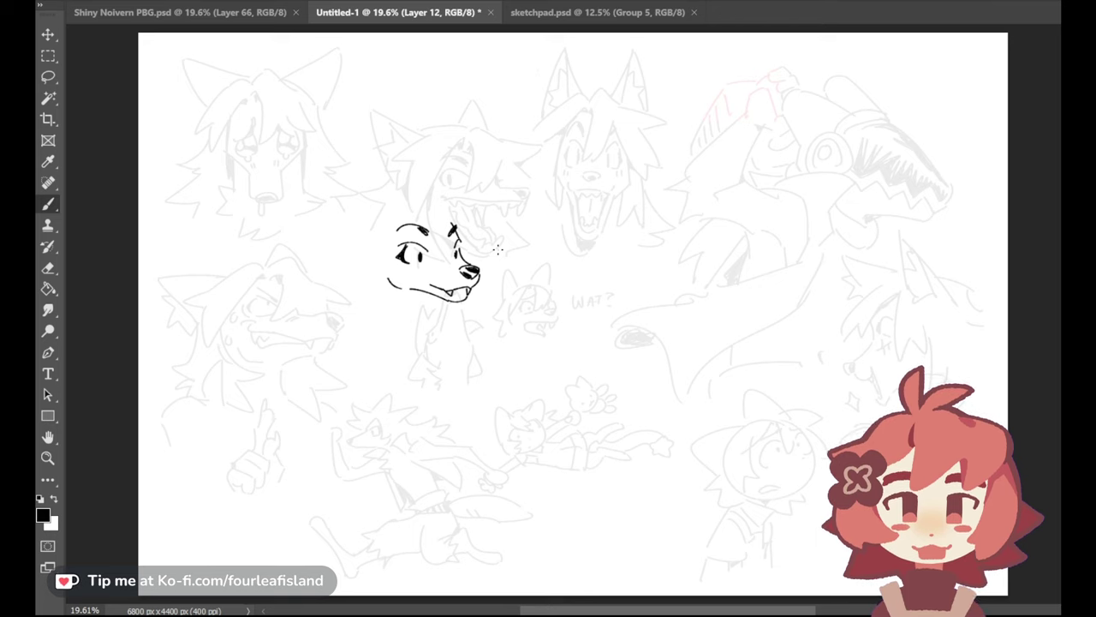
Refine the snout's contour line between the far eye and the nose
left_click(460, 272)
left_click(464, 277)
key("ctrl+z")
left_click_drag(462, 241, 462, 255)
key("ctrl+z")
left_click_drag(460, 242, 464, 254)
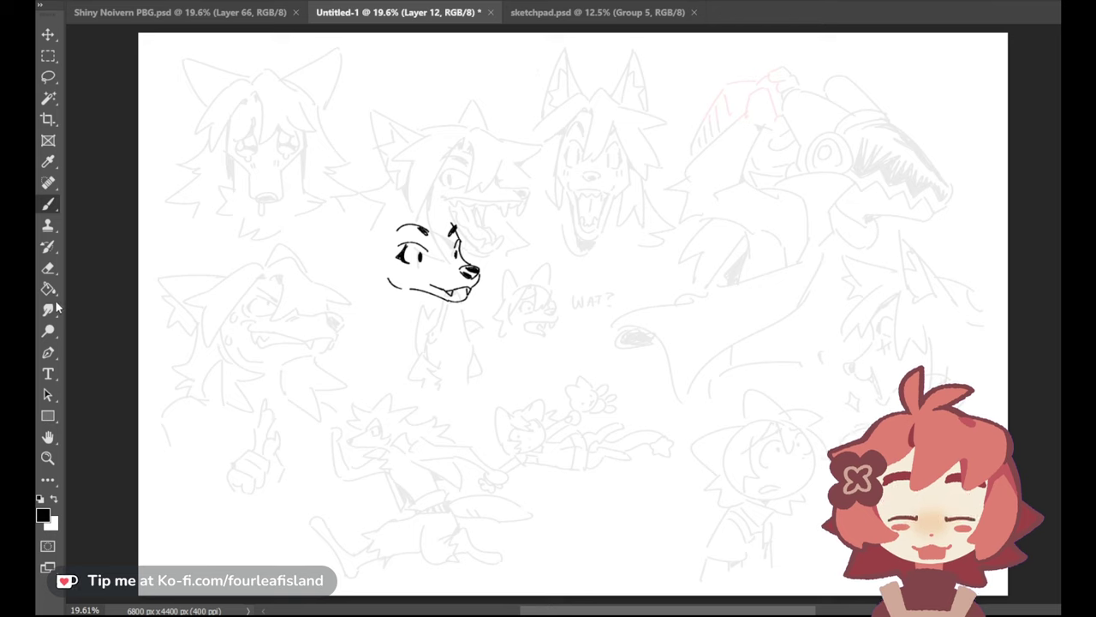
left_click(48, 268)
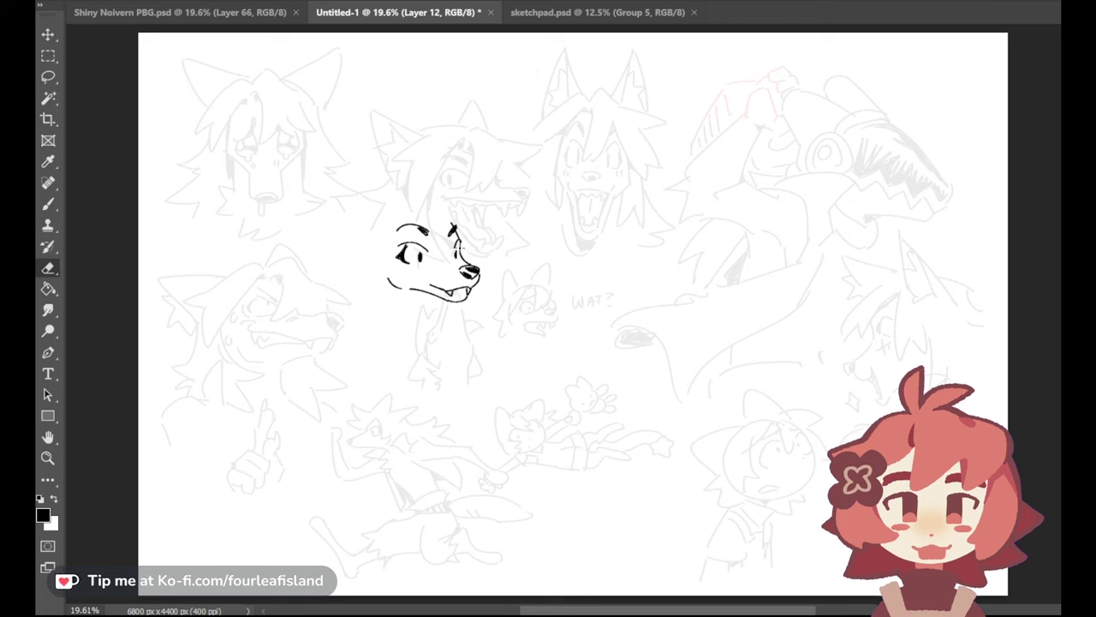
left_click(48, 203)
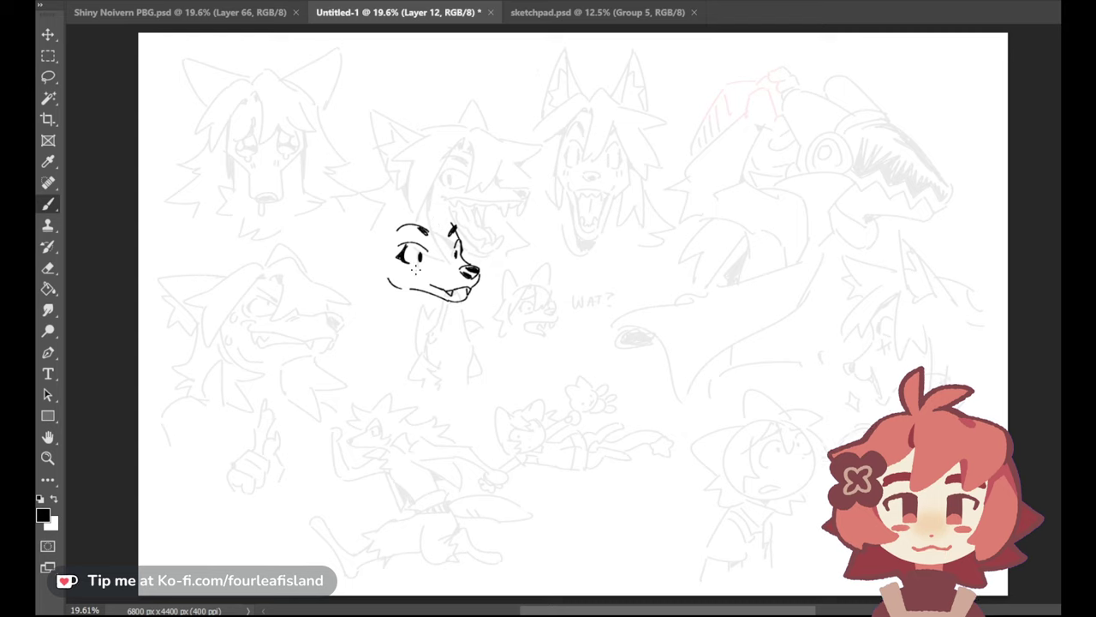
Try freckle dots on the cheek below the near eye
left_click(394, 269)
left_click(398, 270)
left_click(399, 274)
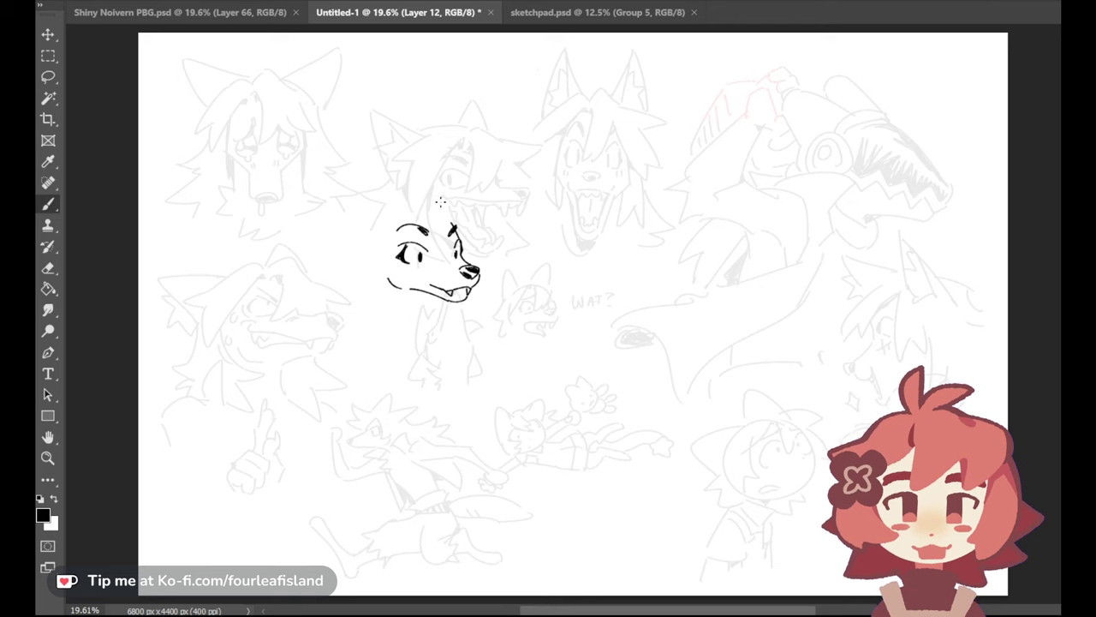
Draw a pointed hair fringe over the forehead and a curve down the back of the head to the cheek
mouse_move(441, 209)
left_mouse_down()
mouse_move(481, 249)
mouse_move(462, 203)
mouse_move(425, 195)
mouse_move(471, 213)
left_mouse_up()
key("ctrl+z")
key("ctrl+z")
key("ctrl+z")
key("ctrl+z")
key("ctrl+z")
left_click_drag(379, 224, 396, 274)
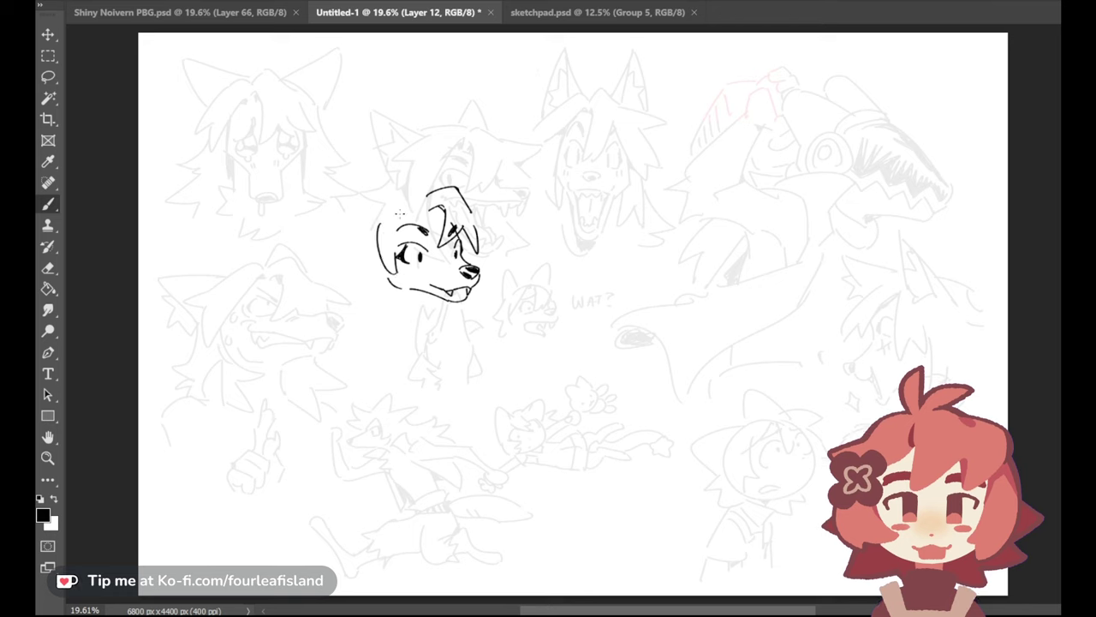
Add a short dark-tipped hair lock rising from the near eye past the eyebrow
key("ctrl+z")
mouse_move(405, 205)
left_mouse_down()
mouse_move(397, 253)
mouse_move(415, 211)
left_mouse_up()
key("ctrl+z")
left_click_drag(400, 249, 417, 211)
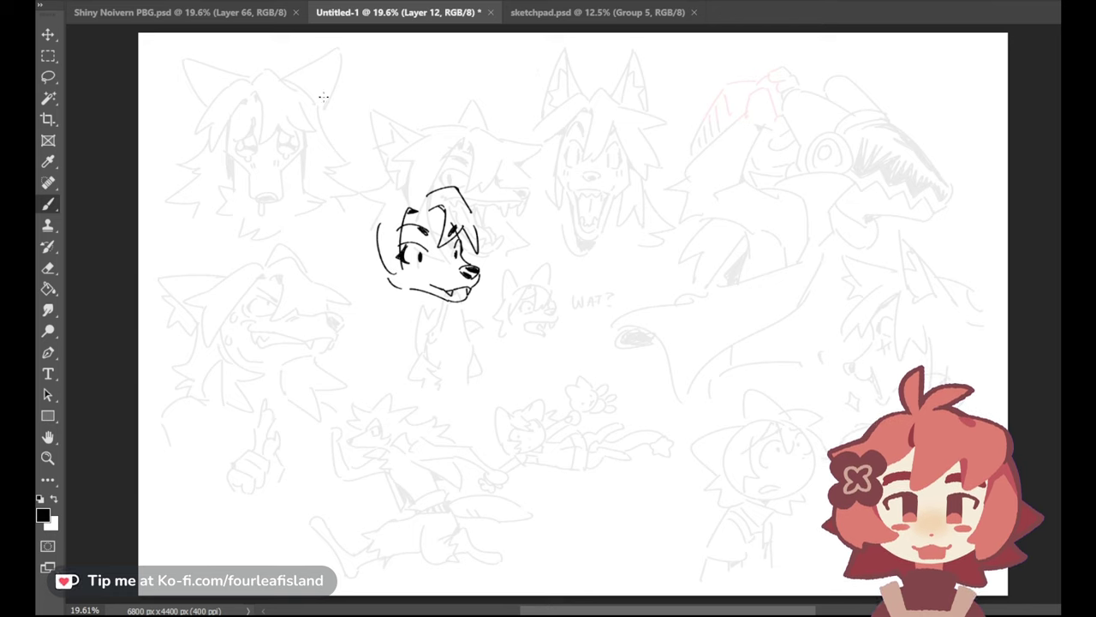
left_click_drag(333, 85, 333, 172)
key("ctrl+z")
left_click_drag(358, 120, 442, 113)
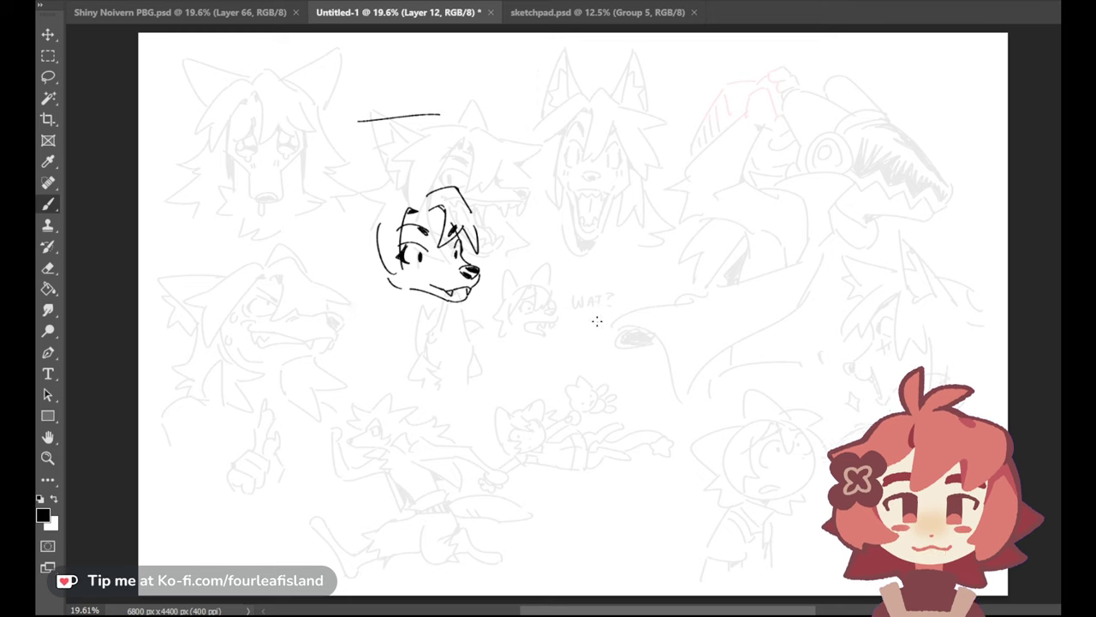
key("ctrl+z")
mouse_move(571, 202)
left_mouse_down()
mouse_move(589, 214)
mouse_move(579, 225)
left_mouse_up()
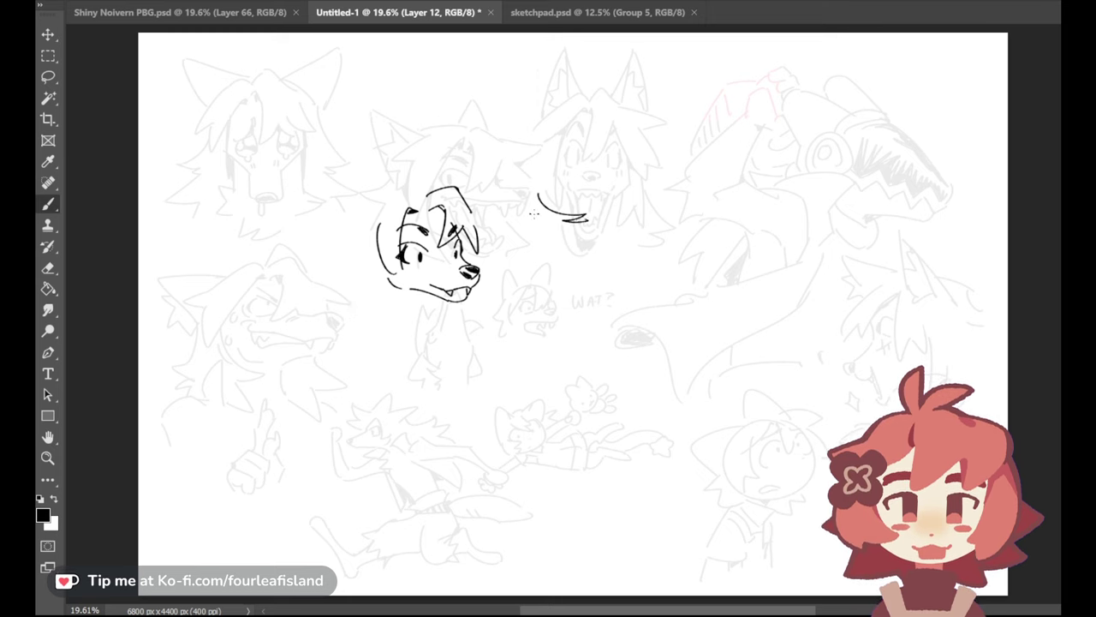
key("ctrl+z")
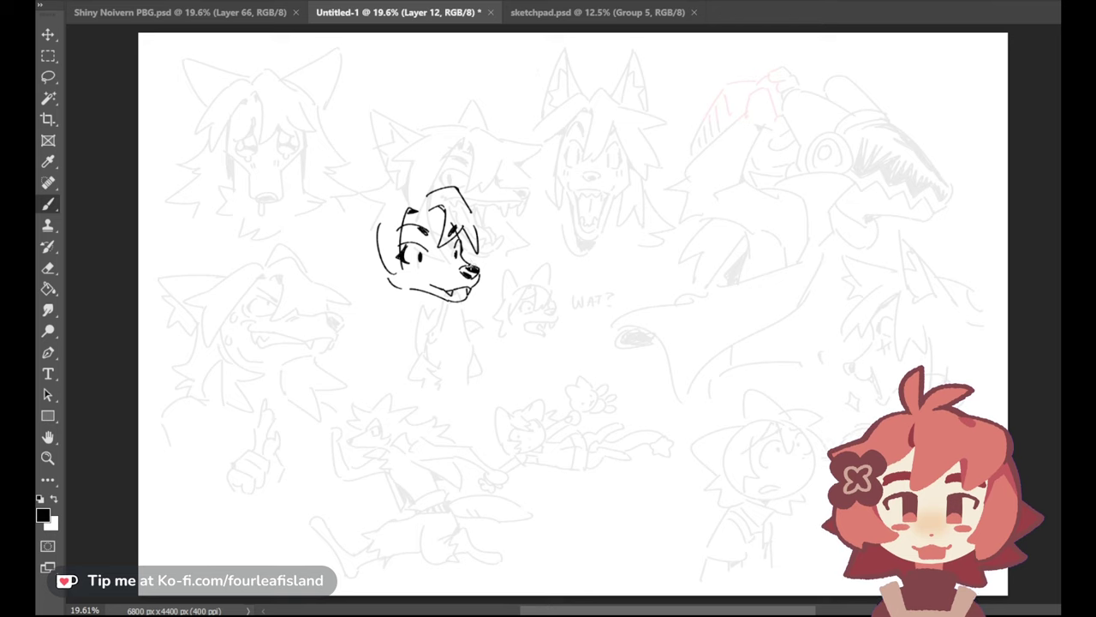
left_click_drag(471, 265, 480, 276)
key("ctrl+z")
key("ctrl+z")
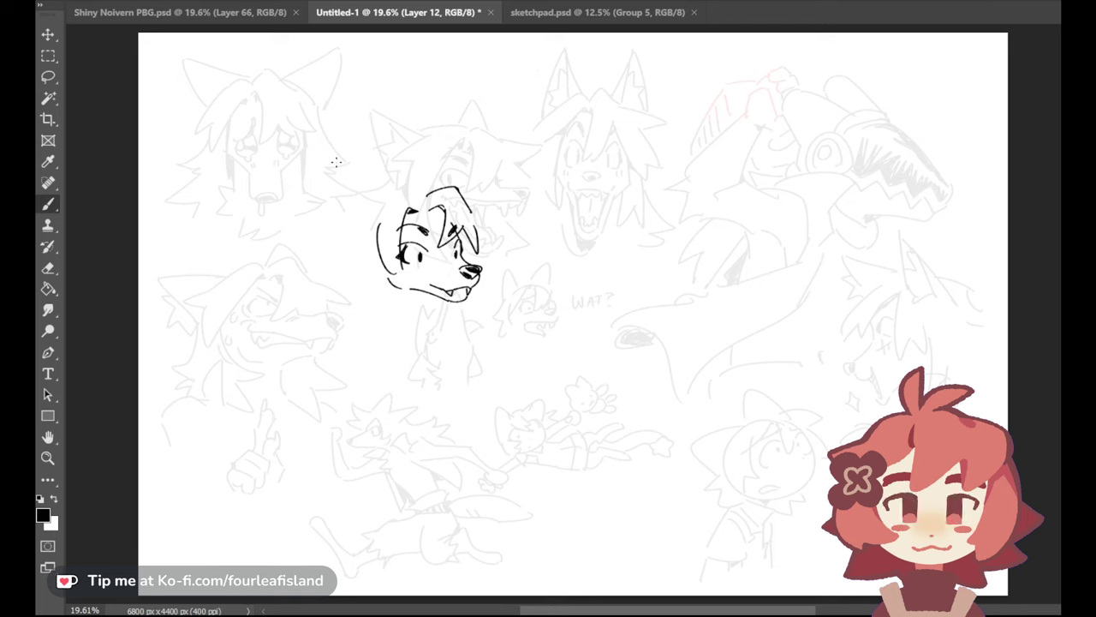
Draw two tall pointed ears on top of the black-line canine head
mouse_move(367, 233)
left_mouse_down()
mouse_move(364, 166)
mouse_move(383, 187)
mouse_move(400, 182)
mouse_move(392, 170)
mouse_move(408, 197)
mouse_move(395, 180)
mouse_move(433, 172)
mouse_move(437, 140)
left_mouse_up()
key("ctrl+z")
key("ctrl+z")
key("ctrl+z")
key("ctrl+z")
key("ctrl+z")
key("ctrl+z")
mouse_move(403, 185)
left_mouse_down()
mouse_move(435, 140)
mouse_move(448, 184)
left_mouse_up()
key("ctrl+shift+z")
key("ctrl+z")
key("ctrl+z")
left_click_drag(435, 135, 457, 184)
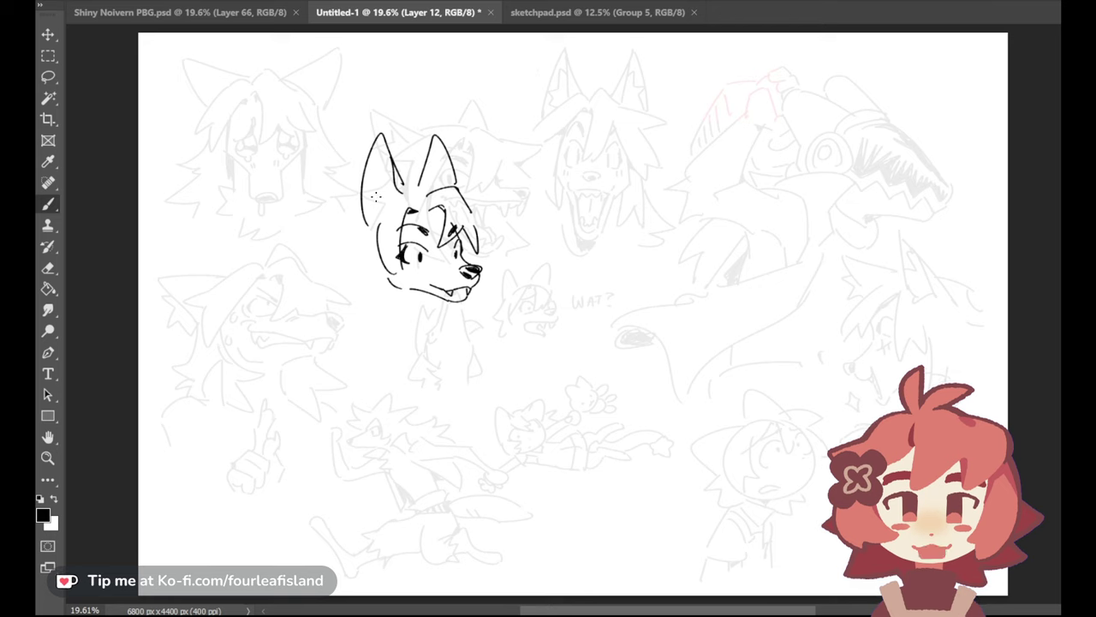
Replace the old crown line above the fringe with a fresh arc starting beside the near ear
key("ctrl+z")
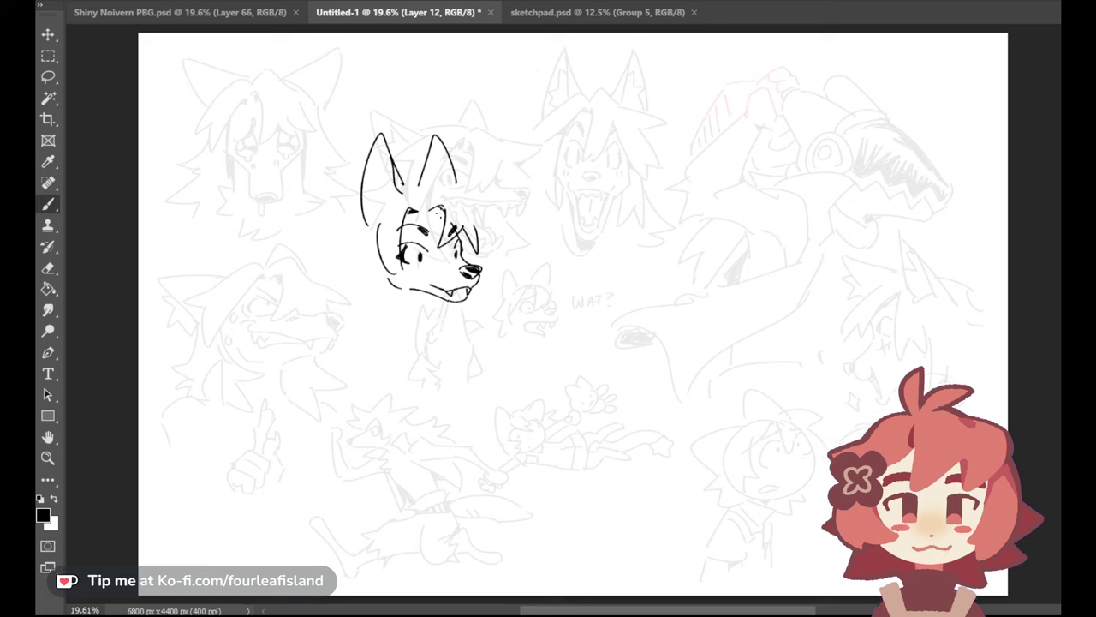
left_click_drag(427, 179, 452, 196)
key("ctrl+z")
left_click_drag(417, 194, 441, 180)
Try a pointed hair lock jutting out from the fringe beyond the far eye
mouse_move(476, 212)
left_mouse_down()
mouse_move(489, 246)
mouse_move(473, 203)
mouse_move(493, 241)
mouse_move(470, 247)
mouse_move(493, 261)
left_mouse_up()
key("ctrl+z")
key("ctrl+z")
key("ctrl+z")
key("ctrl+z")
mouse_move(493, 260)
left_mouse_down()
mouse_move(470, 206)
mouse_move(487, 231)
left_mouse_up()
key("ctrl+z")
key("ctrl+z")
left_click_drag(471, 208, 504, 234)
key("ctrl+z")
key("ctrl+z")
key("ctrl+z")
left_click_drag(504, 234, 483, 249)
key("ctrl+z")
key("ctrl+z")
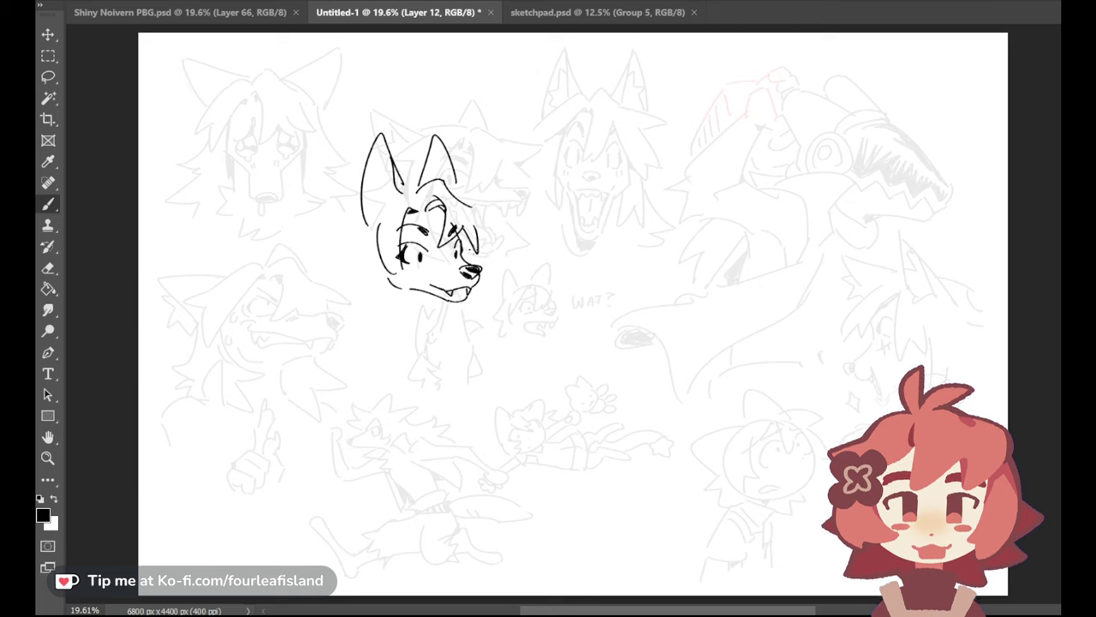
Redraw the crown as one smooth arc from between the ears down to the outer fringe
key("ctrl+z")
key("ctrl+z")
key("ctrl+z")
mouse_move(415, 194)
left_mouse_down()
mouse_move(451, 190)
mouse_move(444, 181)
mouse_move(468, 207)
left_mouse_up()
key("ctrl+z")
Try a small fluffy head with rounded ears over the faded sketches, and erase it
mouse_move(685, 103)
left_mouse_down()
mouse_move(698, 109)
mouse_move(666, 159)
mouse_move(710, 107)
mouse_move(746, 85)
left_mouse_up()
key("ctrl+z")
mouse_move(639, 111)
left_mouse_down()
mouse_move(661, 62)
mouse_move(673, 99)
left_mouse_up()
left_click_drag(714, 98, 717, 147)
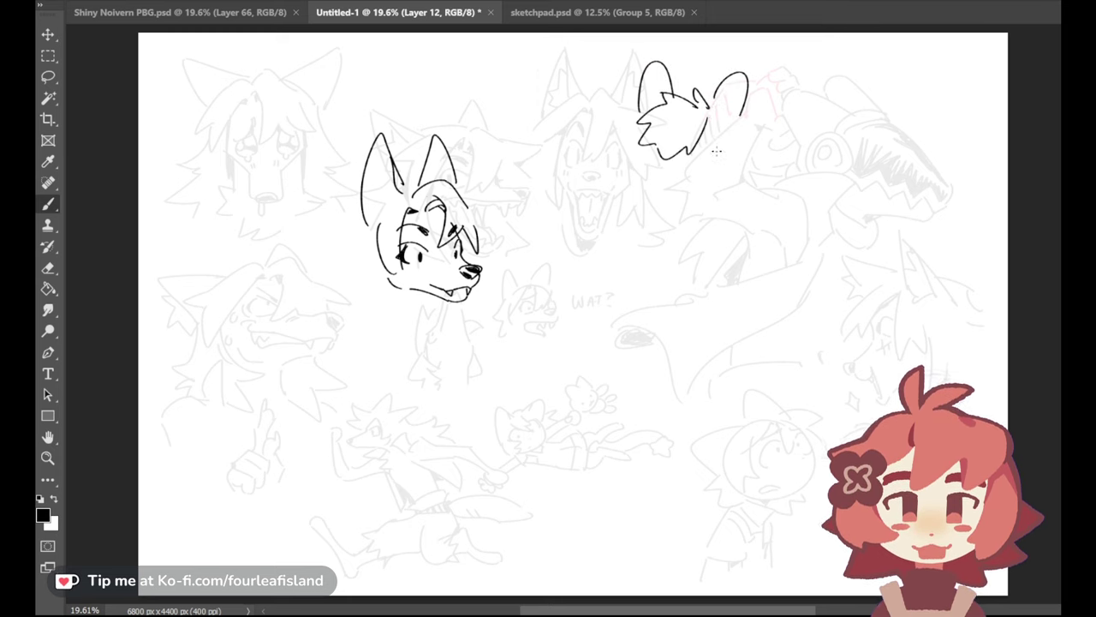
left_click(48, 267)
mouse_move(685, 137)
left_mouse_down()
mouse_move(686, 105)
mouse_move(658, 92)
mouse_move(642, 108)
mouse_move(709, 97)
mouse_move(697, 137)
left_mouse_up()
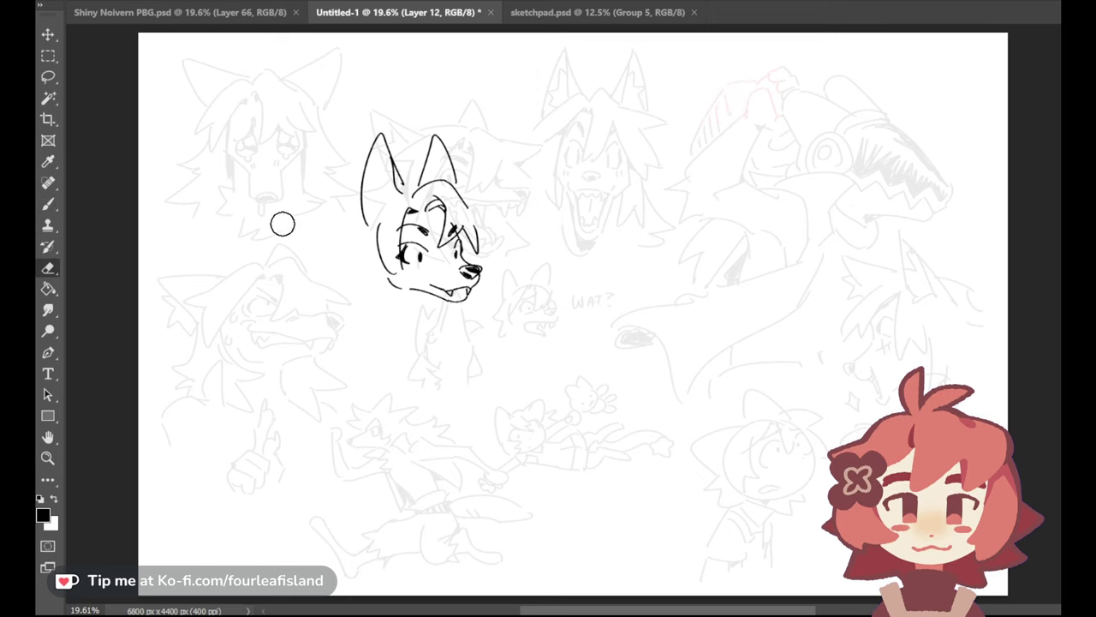
Try a single sharp hair lock pointing outward from the far side of the fringe
left_click(48, 204)
mouse_move(470, 211)
left_mouse_down()
mouse_move(508, 239)
mouse_move(497, 233)
left_mouse_up()
key("ctrl+z")
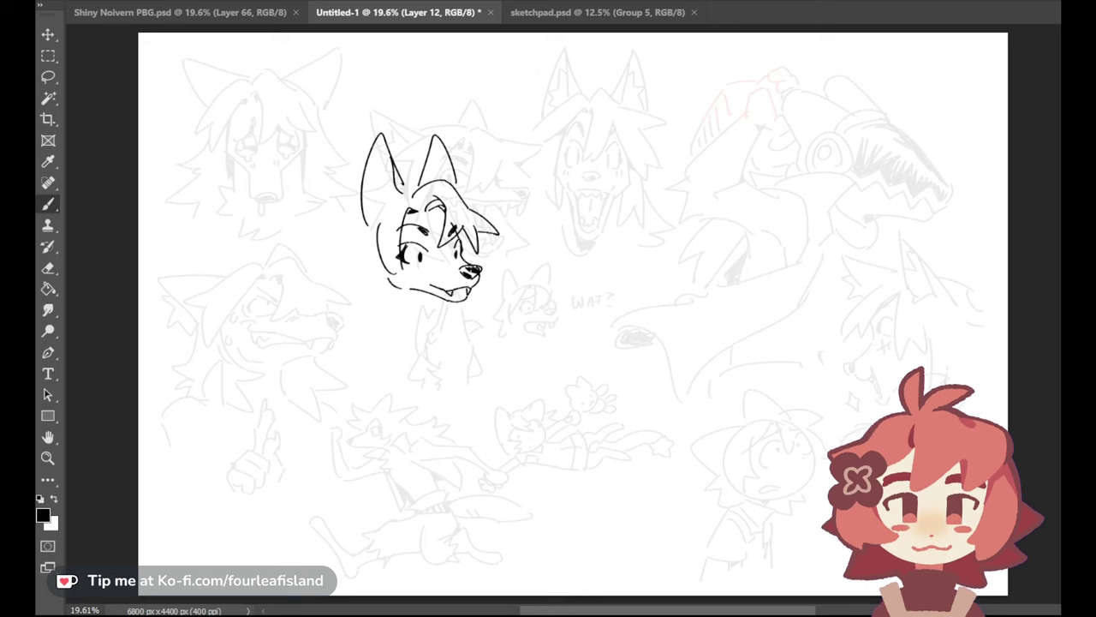
key("ctrl+z")
key("ctrl+z")
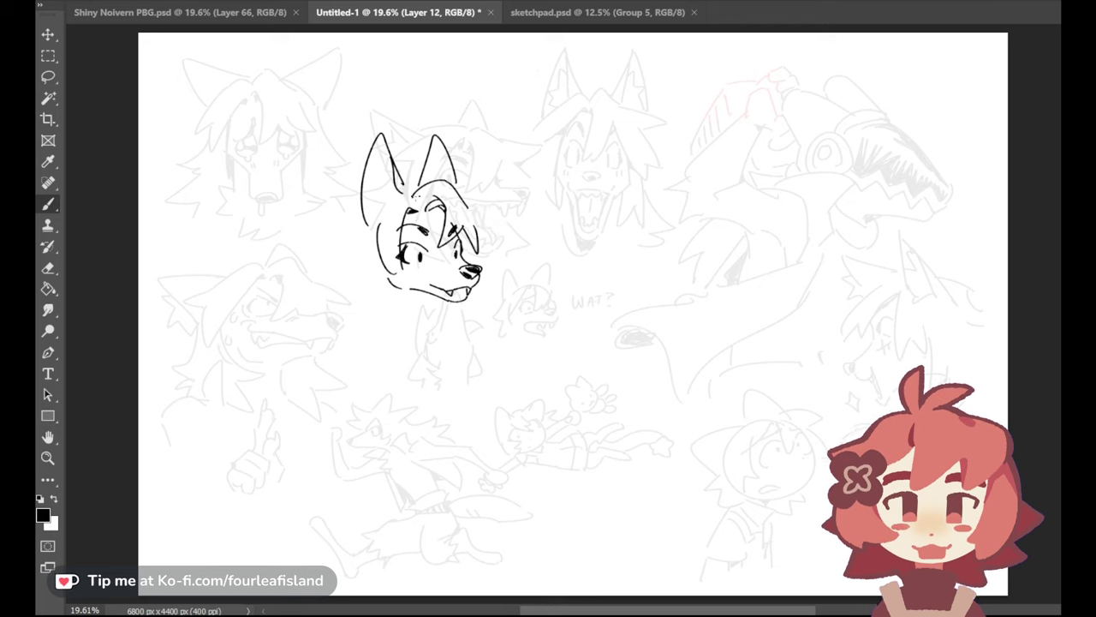
Add spiky fur tufts to both ears and erase the near ear's outline where it crosses the fur
left_click(48, 267)
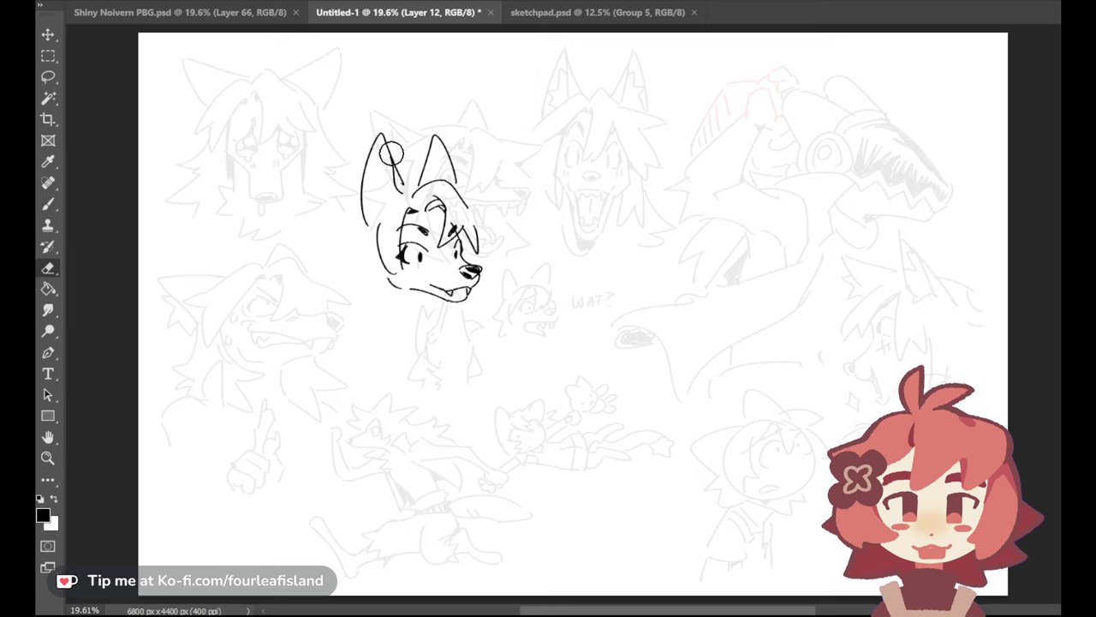
left_click(48, 204)
mouse_move(369, 187)
left_mouse_down()
mouse_move(372, 221)
mouse_move(394, 208)
mouse_move(380, 167)
left_mouse_up()
key("ctrl+z")
key("ctrl+z")
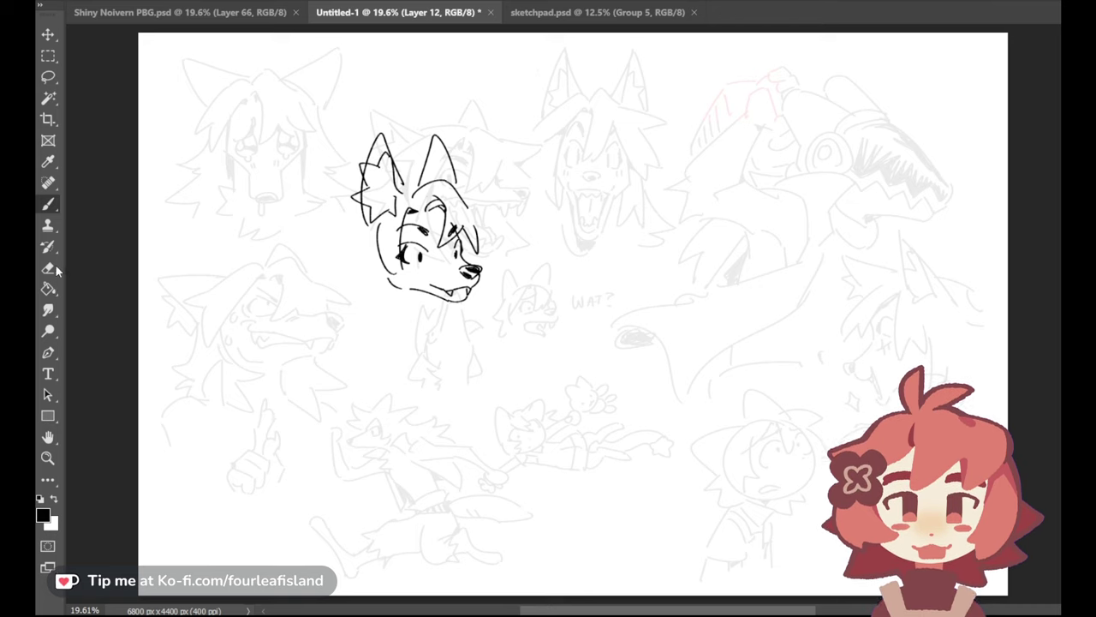
key("e")
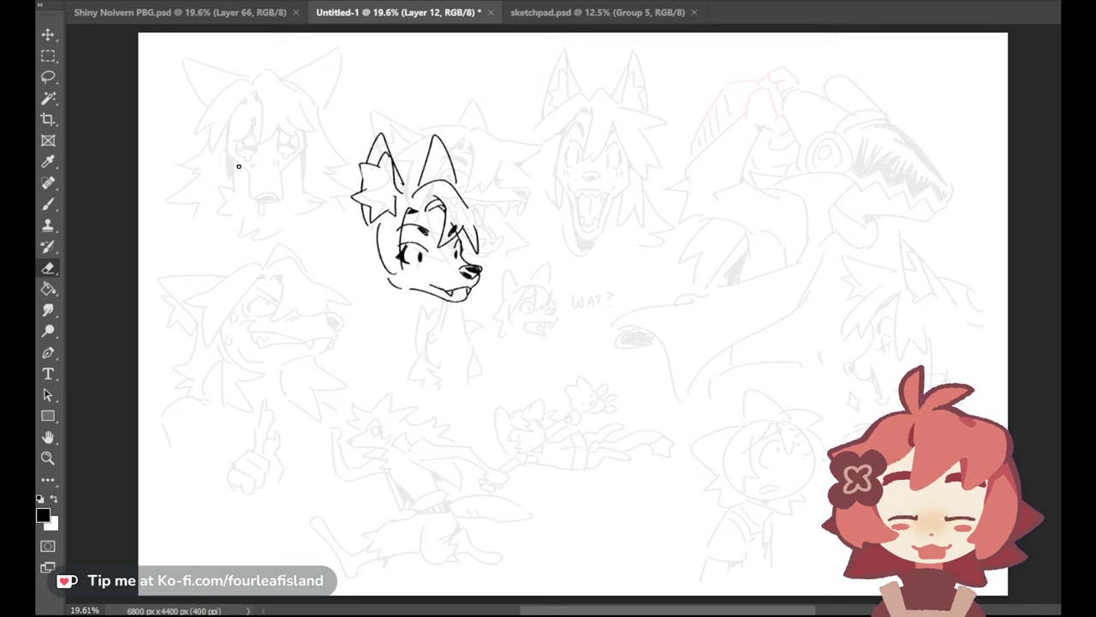
key("b")
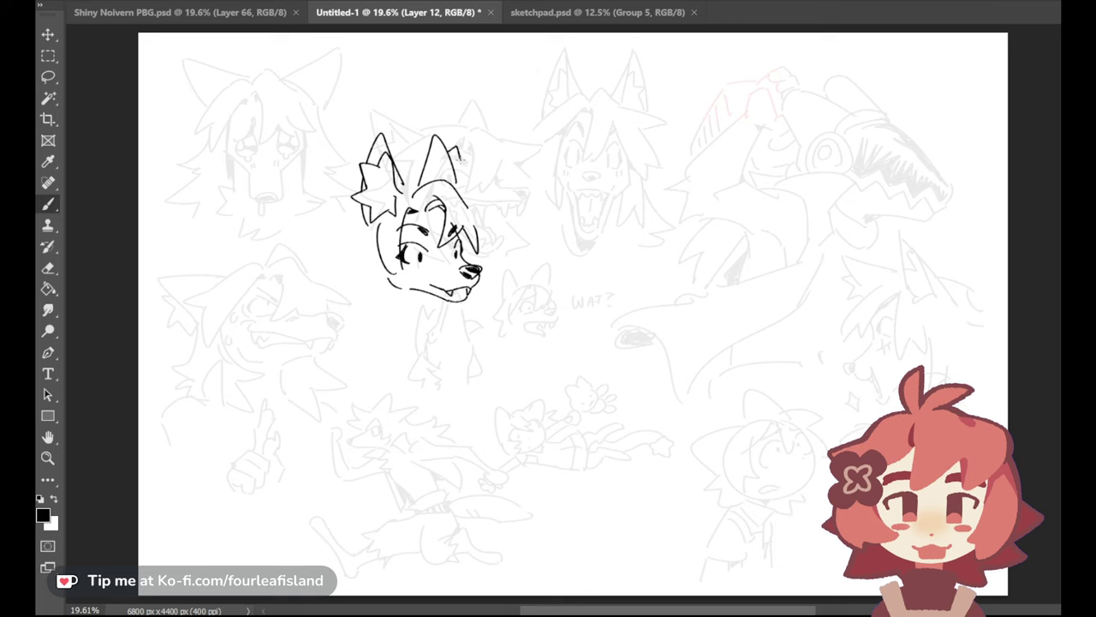
left_click_drag(459, 197, 468, 173)
Try a long hair lock flicking outward behind the head below the near ear
mouse_move(365, 223)
left_mouse_down()
mouse_move(336, 267)
mouse_move(353, 267)
mouse_move(321, 251)
mouse_move(350, 270)
left_mouse_up()
key("ctrl+z")
key("ctrl+z")
key("ctrl+z")
left_click_drag(365, 222, 345, 259)
key("ctrl+z")
left_click_drag(358, 221, 318, 264)
key("ctrl+z")
left_click_drag(363, 237, 329, 256)
key("ctrl+z")
mouse_move(363, 214)
left_mouse_down()
mouse_move(352, 245)
mouse_move(322, 247)
left_mouse_up()
key("ctrl+z")
key("ctrl+z")
key("ctrl+z")
left_click_drag(325, 241, 363, 232)
key("ctrl+z")
key("ctrl+z")
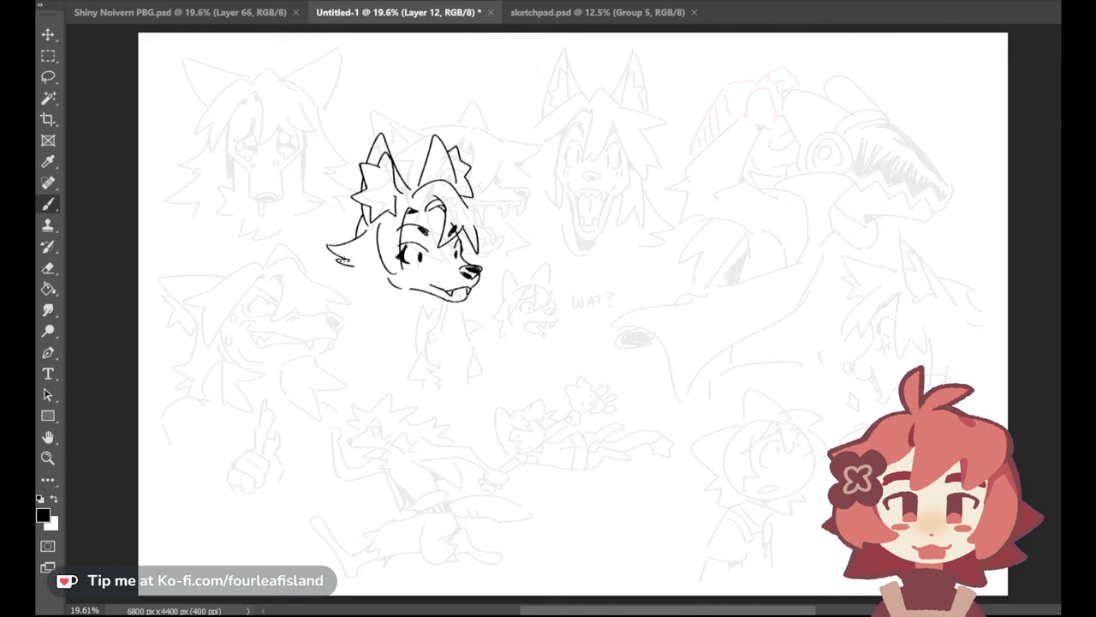
Try a curved hair lock hanging from the crown past the far eye
key("ctrl+z")
mouse_move(466, 198)
left_mouse_down()
mouse_move(495, 247)
mouse_move(487, 231)
left_mouse_up()
key("ctrl+z")
key("ctrl+z")
key("ctrl+z")
key("ctrl+z")
Replace the long flicked lock below the near ear with a short pointed cheek tuft
left_click_drag(334, 255, 325, 245)
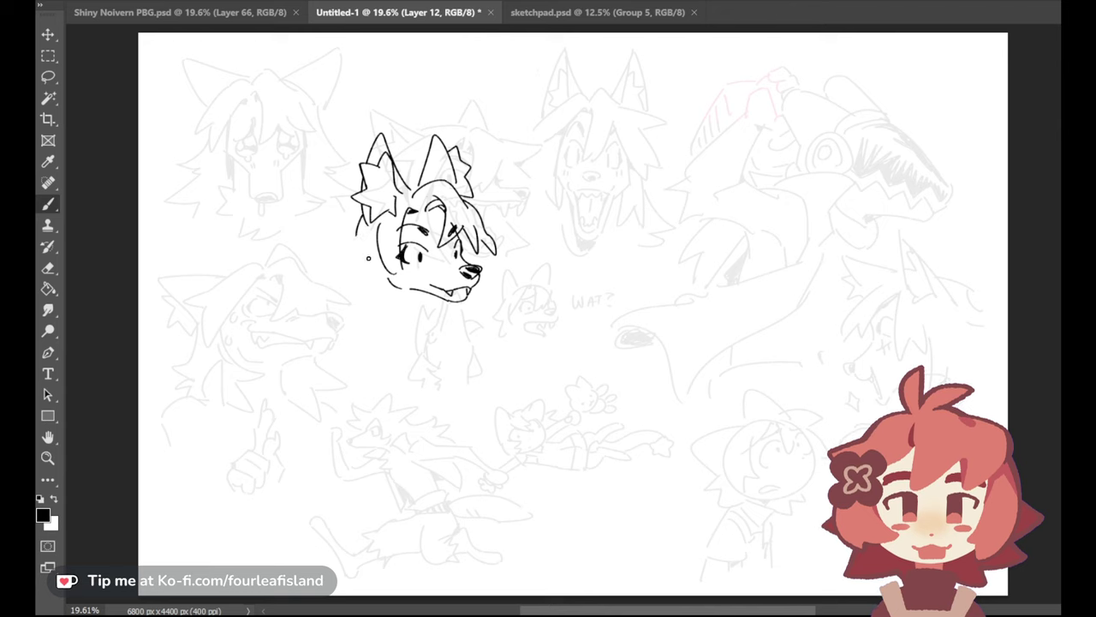
key("ctrl+shift+z")
key("ctrl+z")
key("ctrl+z")
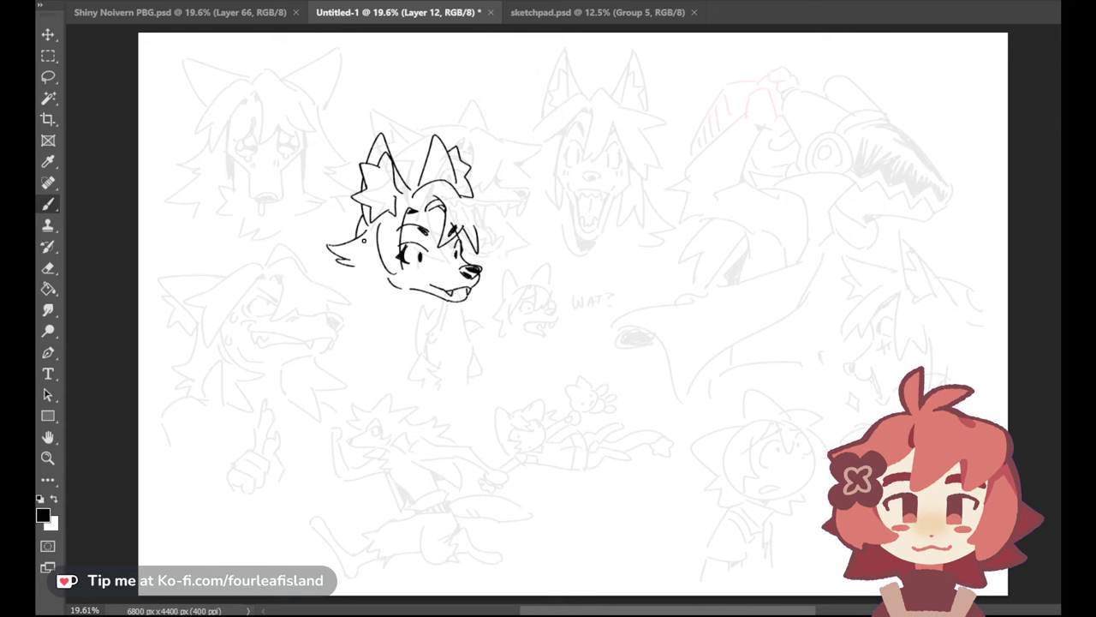
key("ctrl+z")
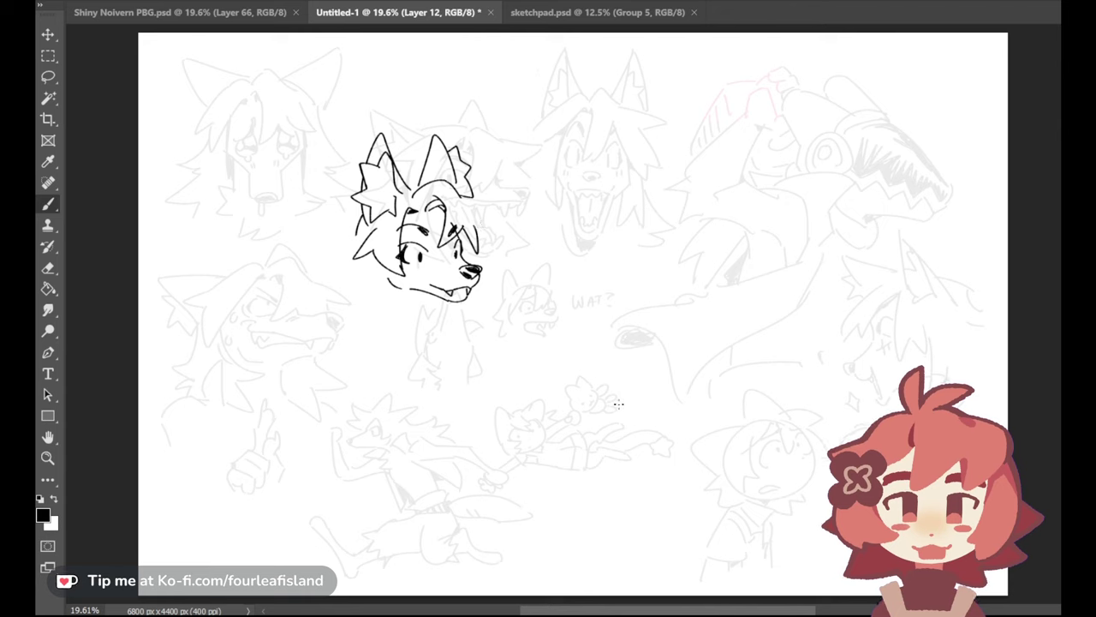
Draw spiky hair locks from the crown down the far side of the face toward the snout
key("ctrl+z")
mouse_move(454, 190)
left_mouse_down()
mouse_move(502, 262)
mouse_move(478, 260)
mouse_move(502, 250)
left_mouse_up()
key("ctrl+z")
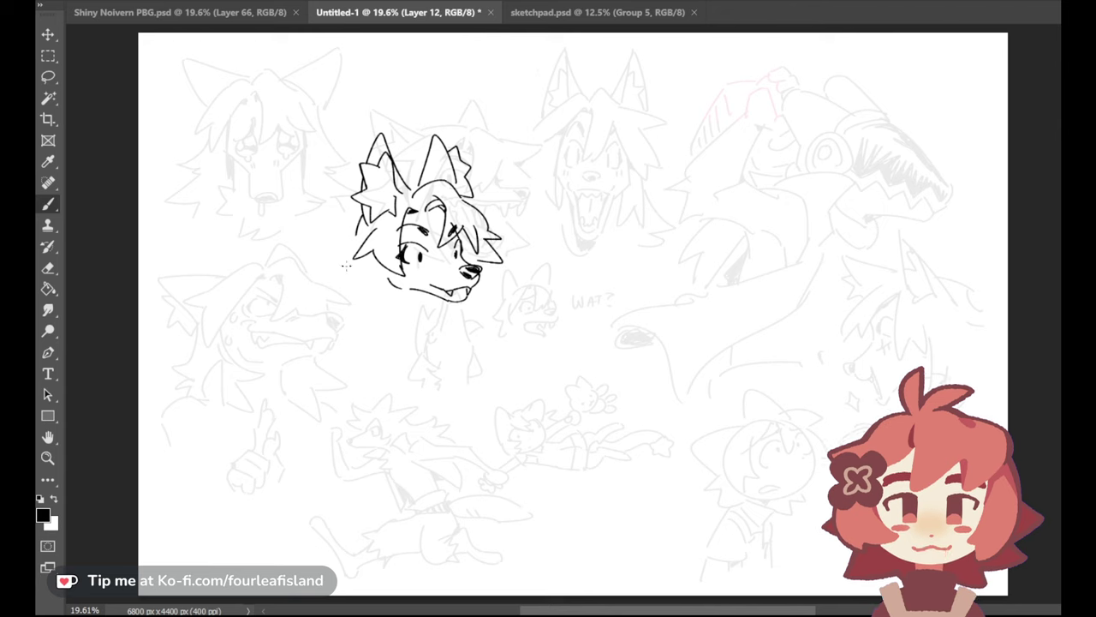
Try long hair locks flaring outward below the head on both sides of the neck
left_click_drag(364, 218, 318, 294)
key("ctrl+z")
key("ctrl+z")
left_click_drag(357, 262, 319, 299)
mouse_move(481, 288)
left_mouse_down()
mouse_move(503, 310)
mouse_move(484, 304)
left_mouse_up()
key("ctrl+z")
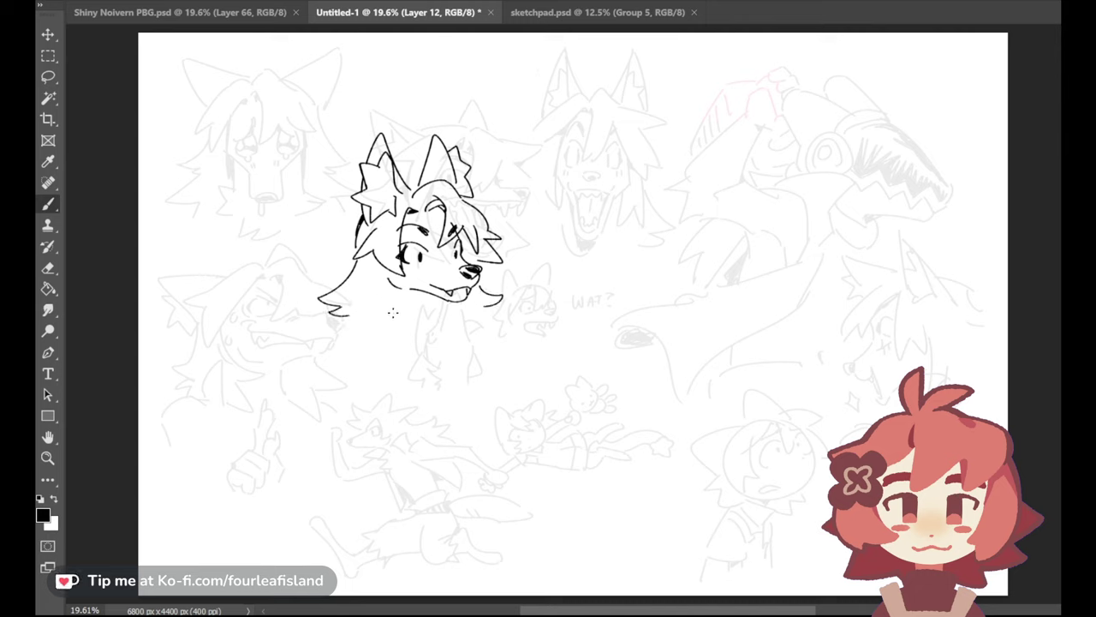
key("ctrl+z")
key("ctrl+z")
key("ctrl+z")
Draw a curved neck line below the near cheek ending in pointed fur tufts with thickened strokes
mouse_move(387, 265)
left_mouse_down()
mouse_move(406, 329)
mouse_move(396, 307)
mouse_move(380, 329)
left_mouse_up()
key("ctrl+z")
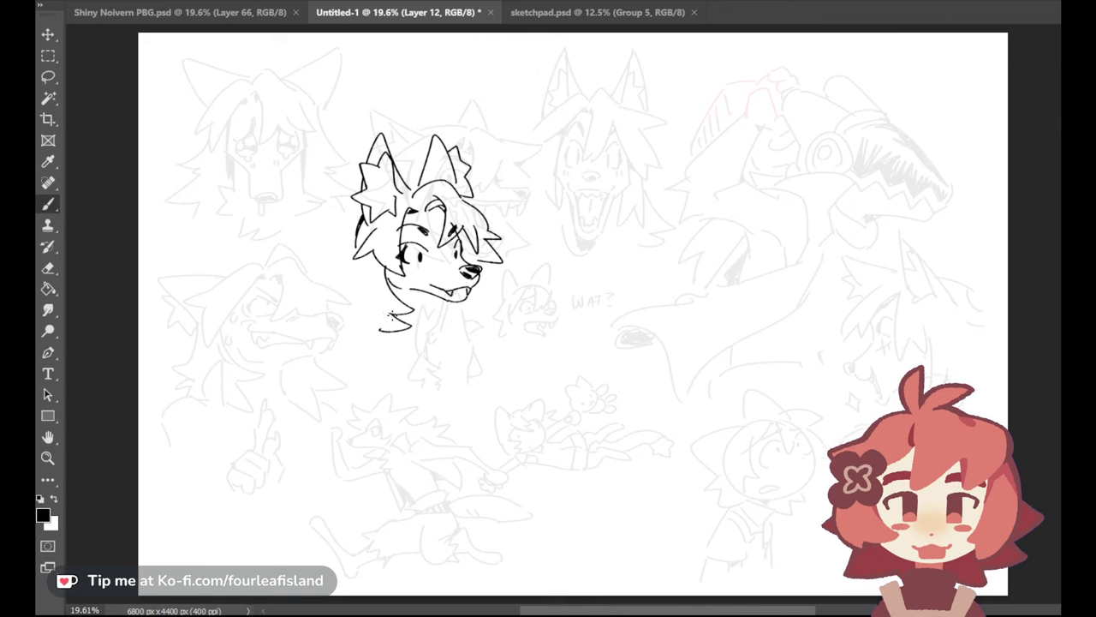
key("ctrl+z")
left_click_drag(391, 313, 393, 319)
key("ctrl+z")
key("ctrl+z")
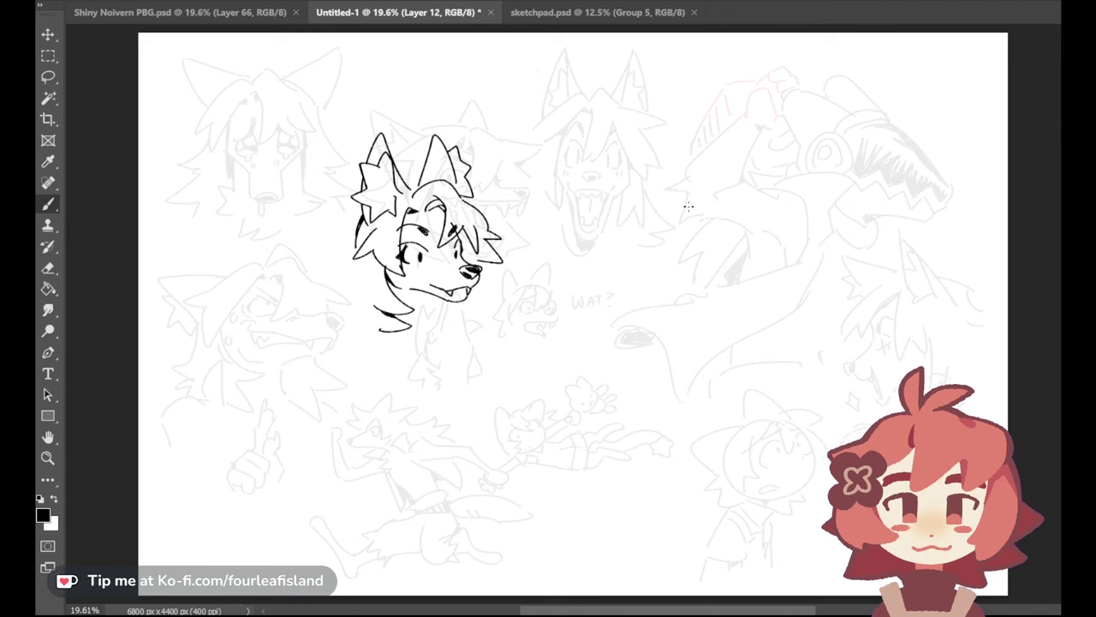
Draw a round head outline for a second character, well apart from the canine head
mouse_move(682, 217)
left_mouse_down()
mouse_move(703, 297)
mouse_move(732, 222)
mouse_move(773, 195)
left_mouse_up()
key("ctrl+z")
key("ctrl+z")
key("ctrl+z")
Draw slender rounded hair tufts sweeping sideways from the crown of the round head
mouse_move(662, 203)
left_mouse_down()
mouse_move(726, 221)
mouse_move(704, 215)
left_mouse_up()
key("ctrl+z")
left_click_drag(642, 246, 703, 217)
key("ctrl+z")
mouse_move(649, 240)
left_mouse_down()
mouse_move(717, 211)
mouse_move(736, 221)
left_mouse_up()
key("ctrl+z")
key("ctrl+z")
Draw a rounded fringe lock falling from the crown over the round head's forehead
mouse_move(706, 183)
left_mouse_down()
mouse_move(731, 221)
mouse_move(681, 261)
mouse_move(705, 232)
mouse_move(692, 274)
left_mouse_up()
key("ctrl+z")
key("ctrl+z")
key("ctrl+z")
mouse_move(709, 221)
left_mouse_down()
mouse_move(693, 265)
mouse_move(713, 226)
left_mouse_up()
key("ctrl+z")
left_click_drag(693, 264, 721, 221)
key("ctrl+z")
left_click_drag(697, 257, 716, 224)
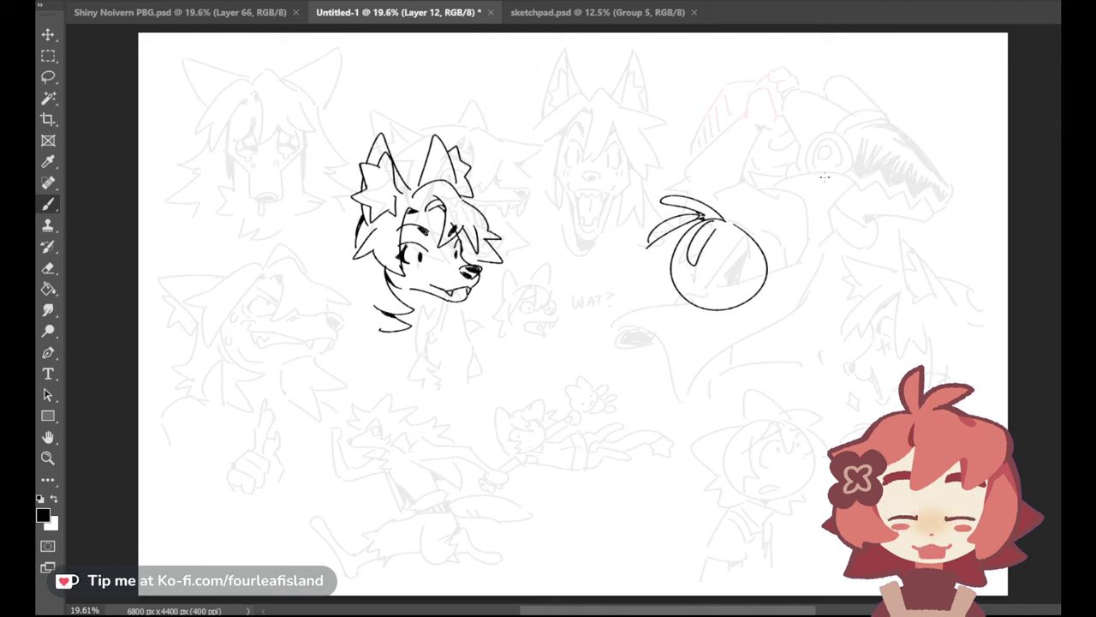
Draw the second character's back hair curving from the crown to finger-like tips below the head
mouse_move(877, 177)
left_mouse_down()
mouse_move(850, 182)
mouse_move(835, 205)
mouse_move(866, 212)
left_mouse_up()
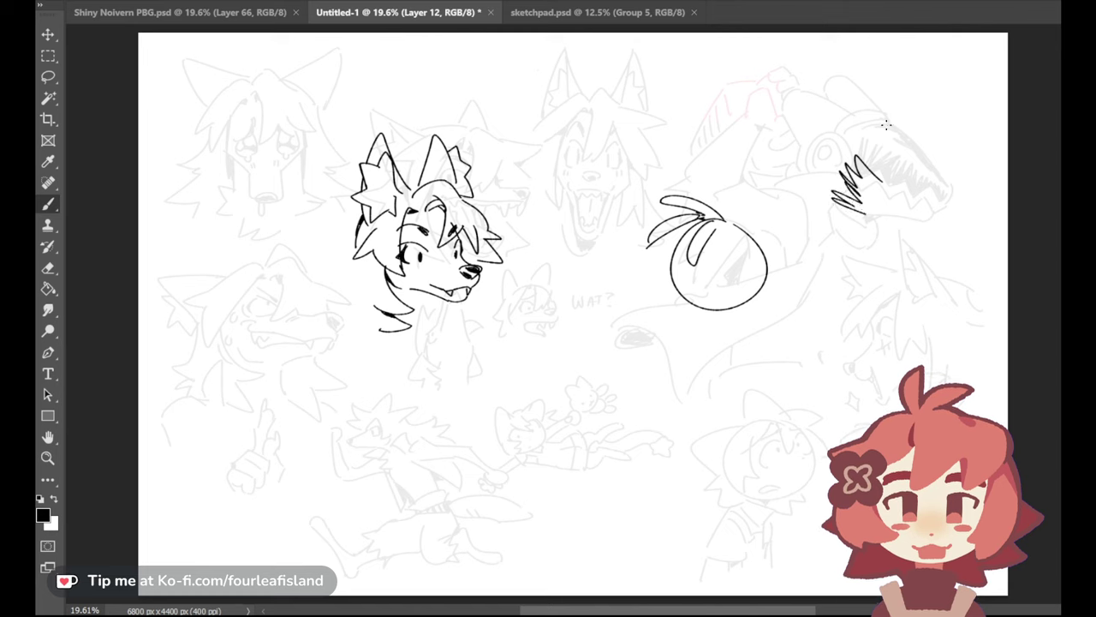
key("ctrl+z")
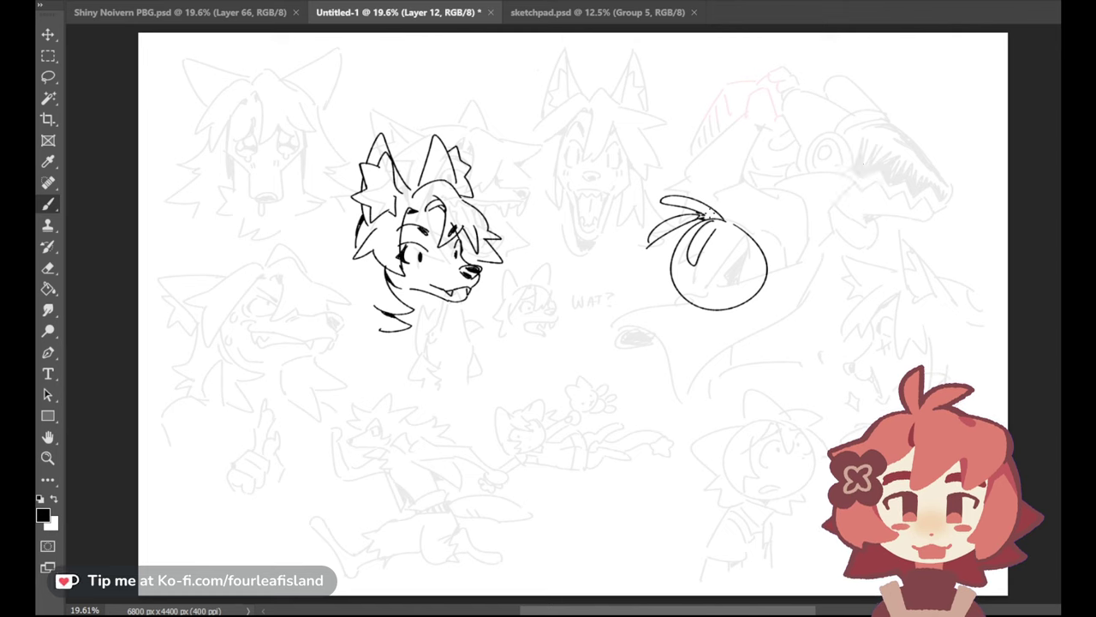
mouse_move(728, 227)
left_mouse_down()
mouse_move(734, 271)
mouse_move(750, 237)
mouse_move(782, 262)
mouse_move(722, 330)
mouse_move(785, 333)
left_mouse_up()
key("ctrl+z")
key("ctrl+z")
mouse_move(781, 272)
left_mouse_down()
mouse_move(812, 301)
mouse_move(793, 315)
mouse_move(809, 310)
left_mouse_up()
Draw the second character's facial features with a fang, and add an upright hair tuft on the crown
mouse_move(719, 259)
left_mouse_down()
mouse_move(717, 276)
mouse_move(728, 266)
mouse_move(690, 274)
mouse_move(678, 290)
mouse_move(706, 292)
mouse_move(703, 304)
mouse_move(706, 292)
left_mouse_up()
key("ctrl+z")
key("ctrl+z")
key("ctrl+z")
mouse_move(720, 238)
left_mouse_down()
mouse_move(693, 256)
mouse_move(702, 233)
mouse_move(728, 206)
left_mouse_up()
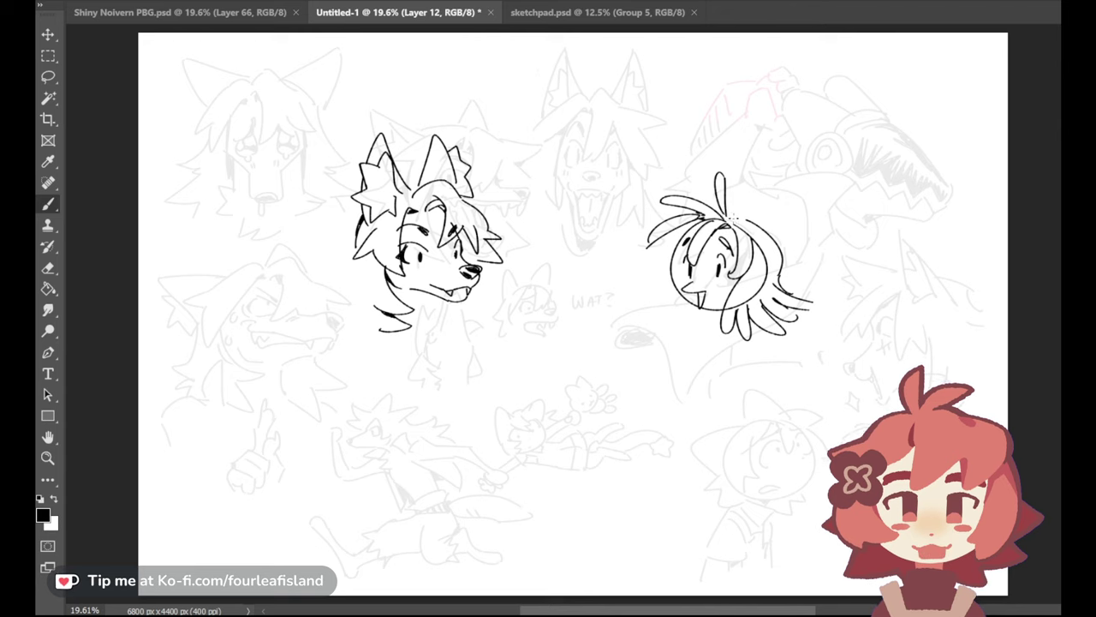
Draw the second character's far-side hair with a darkened inner edge and rounded tips below the face
left_click_drag(673, 228, 665, 272)
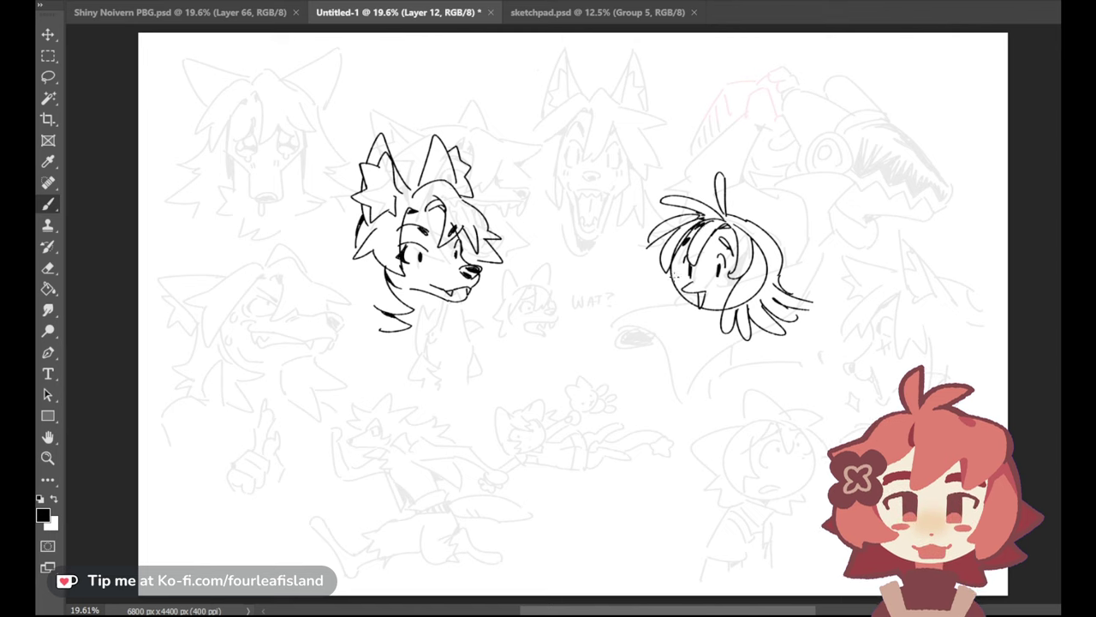
left_click_drag(675, 259, 676, 276)
key("ctrl+z")
key("ctrl+z")
mouse_move(671, 273)
left_mouse_down()
mouse_move(656, 314)
mouse_move(673, 296)
mouse_move(668, 337)
mouse_move(663, 311)
mouse_move(693, 312)
left_mouse_up()
key("ctrl+z")
key("ctrl+z")
key("ctrl+z")
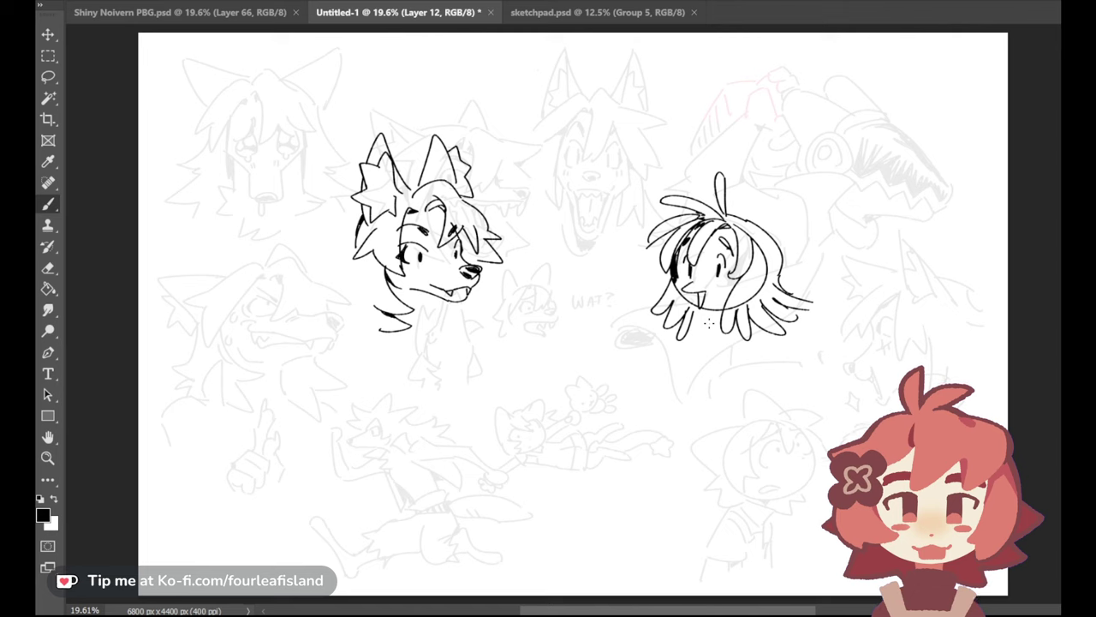
mouse_move(876, 159)
left_mouse_down()
mouse_move(885, 183)
mouse_move(896, 175)
mouse_move(891, 212)
mouse_move(902, 222)
mouse_move(873, 223)
mouse_move(896, 239)
left_mouse_up()
key("ctrl+z")
key("ctrl+z")
key("ctrl+shift+z")
key("ctrl+z")
key("ctrl+z")
key("ctrl+z")
key("ctrl+z")
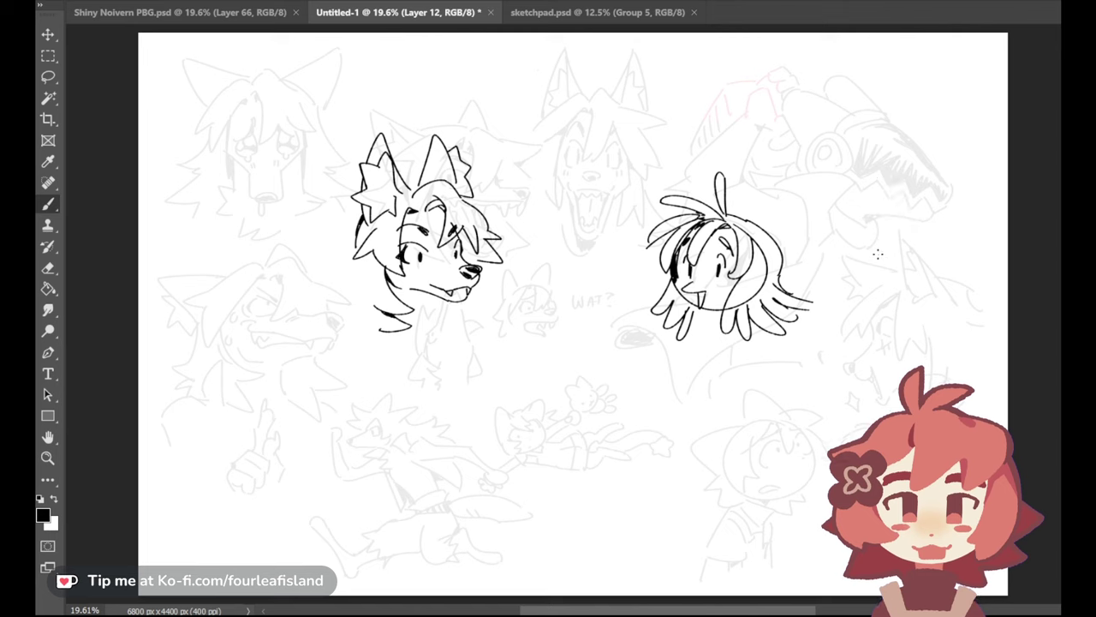
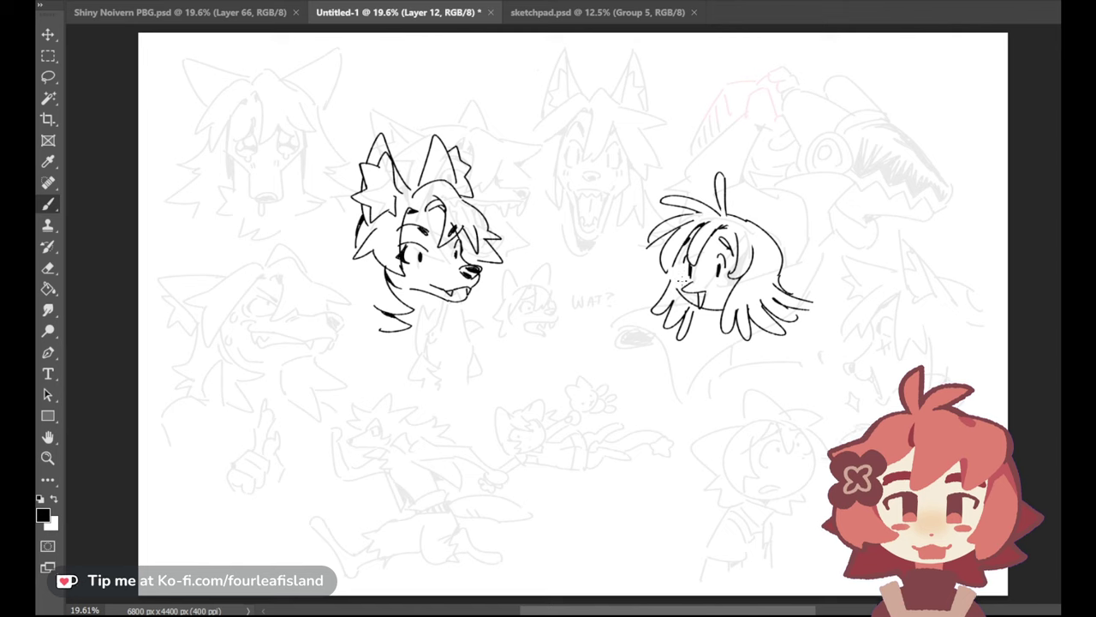
Redraw the face's far contour beside the eye and touch up the hair tips below the chin
left_click_drag(681, 251, 676, 279)
left_click(724, 323)
left_click(730, 328)
Redraw the back hair as a rounder curve with a small outward flick and rounded lower tips
mouse_move(728, 211)
left_mouse_down()
mouse_move(783, 253)
mouse_move(786, 283)
mouse_move(809, 255)
mouse_move(782, 295)
mouse_move(809, 300)
mouse_move(789, 306)
mouse_move(805, 313)
mouse_move(788, 273)
left_mouse_up()
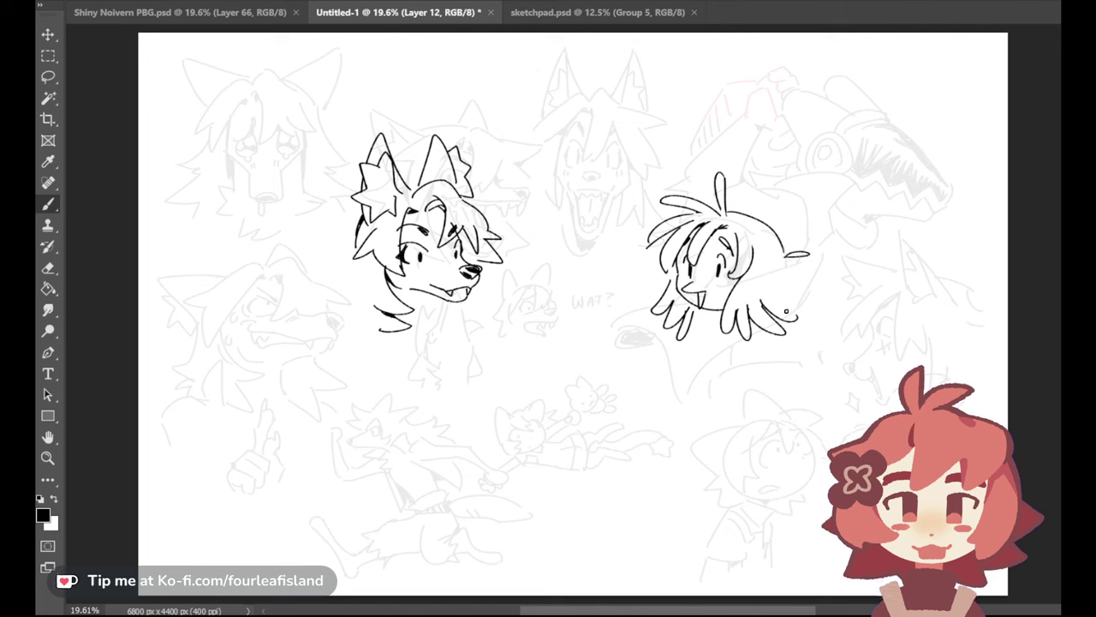
mouse_move(786, 257)
left_mouse_down()
mouse_move(781, 293)
mouse_move(807, 304)
mouse_move(785, 308)
mouse_move(795, 310)
left_mouse_up()
key("ctrl+z")
key("ctrl+z")
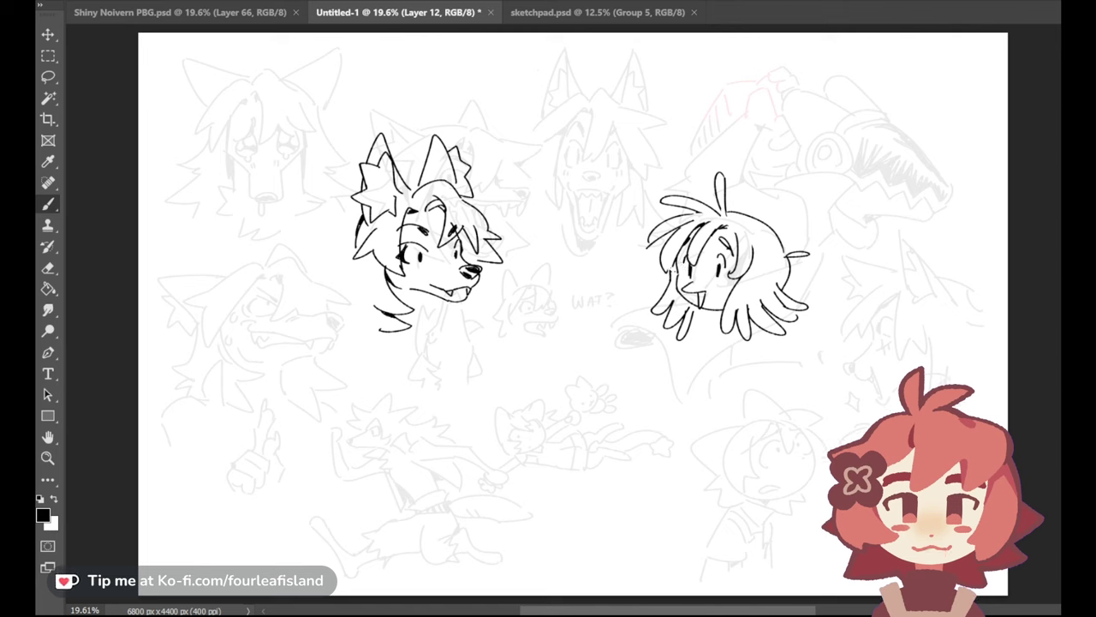
Add an inner lock of hair hanging beside the second character's face
left_click_drag(672, 269, 677, 262)
key("ctrl+z")
mouse_move(742, 226)
left_mouse_down()
mouse_move(764, 249)
mouse_move(753, 248)
left_mouse_up()
key("ctrl+z")
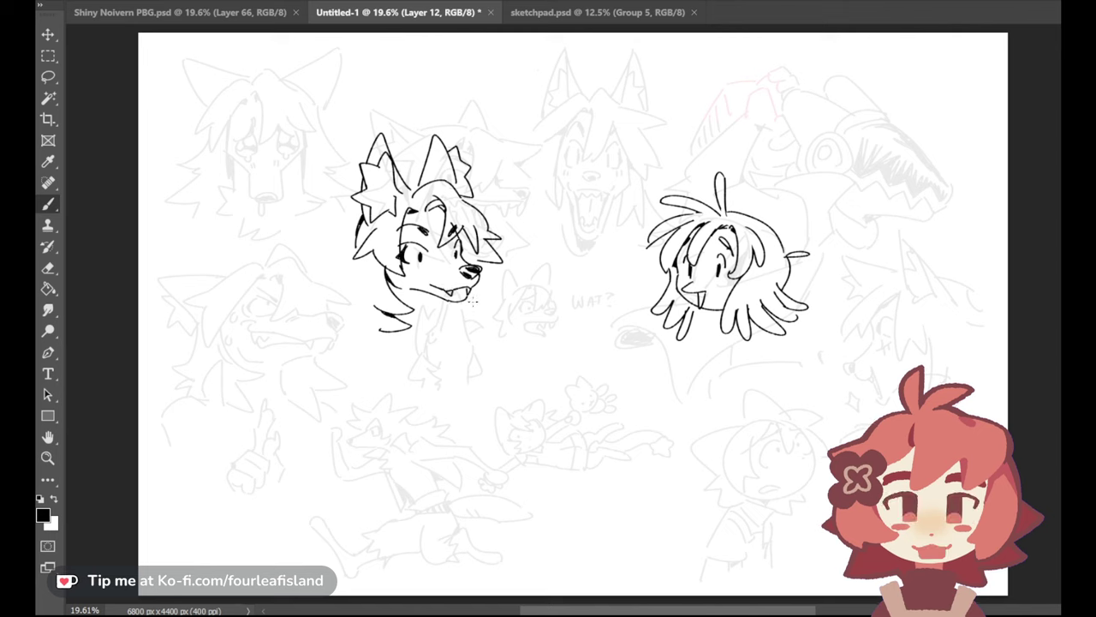
Draw the canine's spiky mane down its back and a short curved line descending below the muzzle
left_click_drag(472, 297, 501, 327)
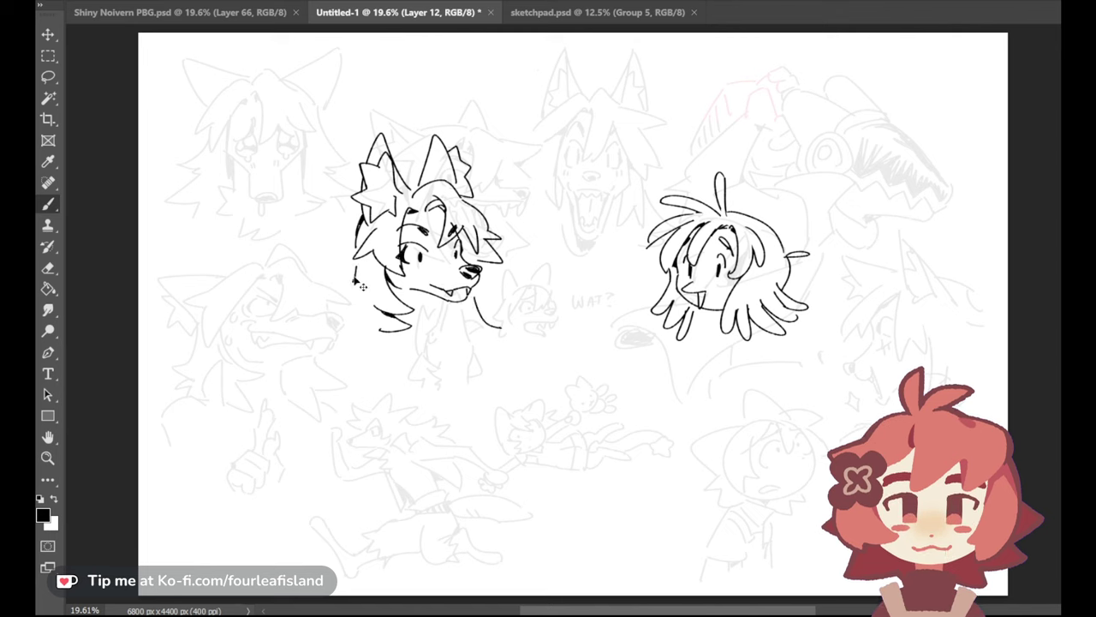
left_click_drag(360, 269, 317, 305)
key("ctrl+z")
left_click_drag(357, 267, 320, 305)
key("ctrl+z")
key("ctrl+z")
left_click_drag(355, 266, 317, 297)
key("ctrl+z")
mouse_move(355, 259)
left_mouse_down()
mouse_move(321, 281)
mouse_move(344, 297)
mouse_move(318, 324)
mouse_move(343, 361)
left_mouse_up()
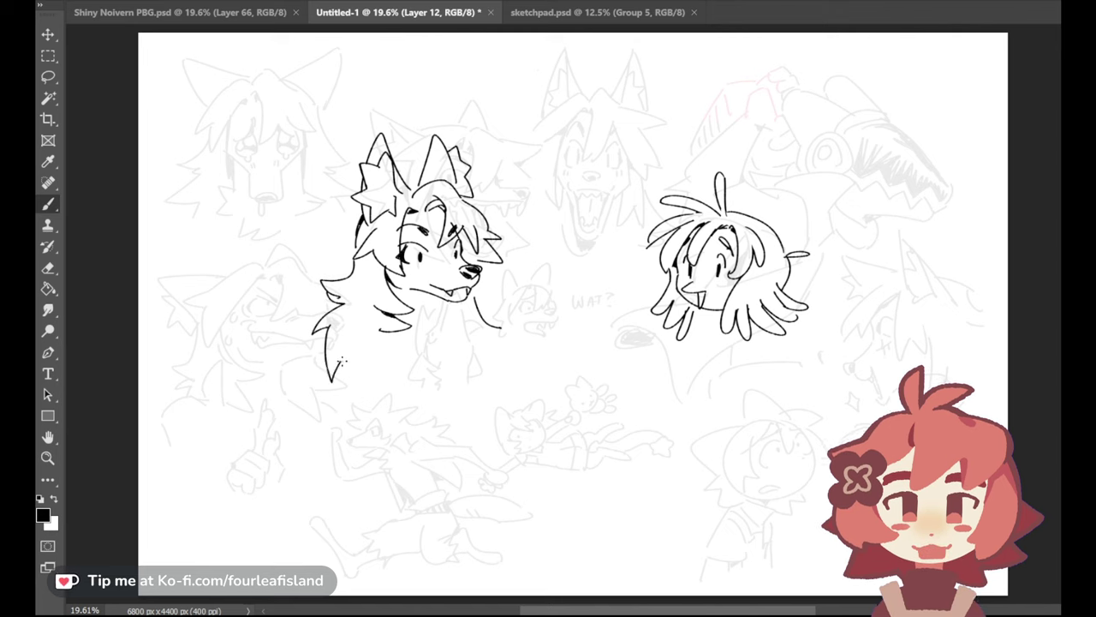
Draw the canine's far-side mane with pointed tips, and add the throat line with a darkened shadow under the jaw
mouse_move(484, 333)
left_mouse_down()
mouse_move(513, 327)
mouse_move(490, 339)
mouse_move(506, 384)
mouse_move(502, 352)
mouse_move(521, 366)
mouse_move(502, 356)
mouse_move(503, 382)
left_mouse_up()
key("ctrl+z")
key("ctrl+z")
key("ctrl+z")
mouse_move(440, 302)
left_mouse_down()
mouse_move(434, 317)
mouse_move(427, 297)
left_mouse_up()
key("ctrl+z")
key("ctrl+z")
key("ctrl+z")
key("ctrl+z")
key("ctrl+z")
key("ctrl+z")
key("ctrl+z")
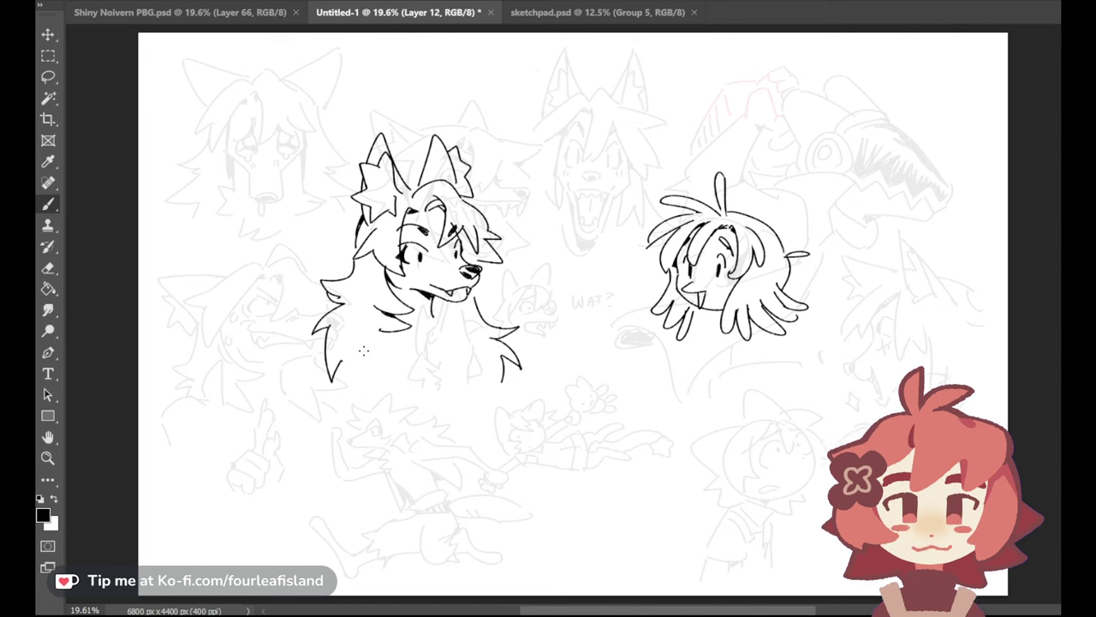
Draw the far side of the canine's collar and clear the old fur tufts below the cheek
mouse_move(432, 316)
left_mouse_down()
mouse_move(456, 321)
mouse_move(443, 337)
left_mouse_up()
key("ctrl+z")
mouse_move(476, 296)
left_mouse_down()
mouse_move(499, 313)
mouse_move(454, 334)
left_mouse_up()
mouse_move(354, 310)
left_mouse_down()
mouse_move(370, 323)
mouse_move(351, 334)
mouse_move(400, 341)
mouse_move(395, 317)
left_mouse_up()
key("ctrl+z")
key("ctrl+z")
key("ctrl+z")
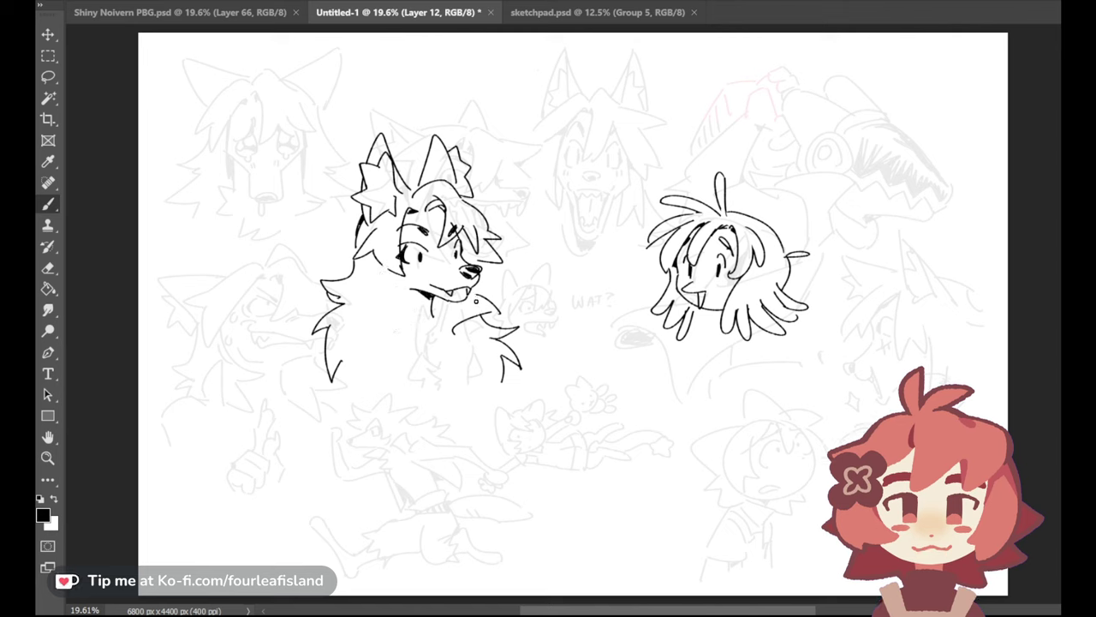
Draw the near side of the canine's collar as a pointed flap, with the neck fur tip beside it
mouse_move(377, 276)
left_mouse_down()
mouse_move(346, 306)
mouse_move(391, 326)
left_mouse_up()
key("ctrl+z")
key("ctrl+z")
mouse_move(368, 284)
left_mouse_down()
mouse_move(350, 339)
mouse_move(389, 326)
mouse_move(378, 306)
mouse_move(404, 330)
mouse_move(397, 301)
mouse_move(418, 298)
mouse_move(403, 305)
left_mouse_up()
key("ctrl+z")
key("ctrl+z")
key("ctrl+z")
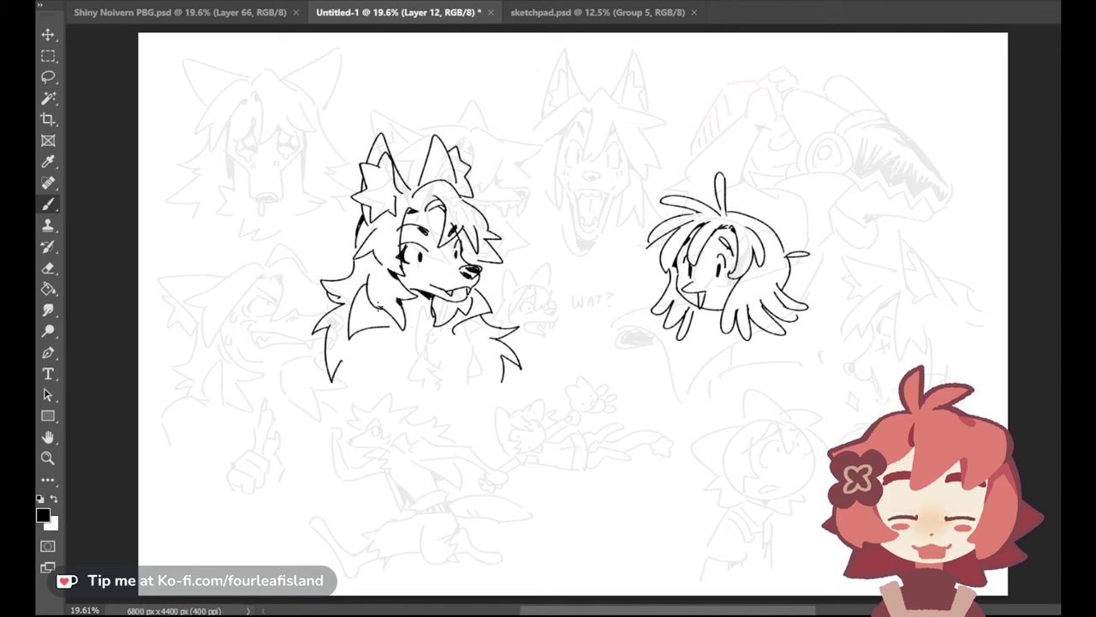
Draw a spiky tuft of chest fur between the canine's collar flaps
mouse_move(405, 341)
left_mouse_down()
mouse_move(419, 350)
mouse_move(438, 342)
left_mouse_up()
left_click_drag(438, 342, 430, 329)
key("ctrl+z")
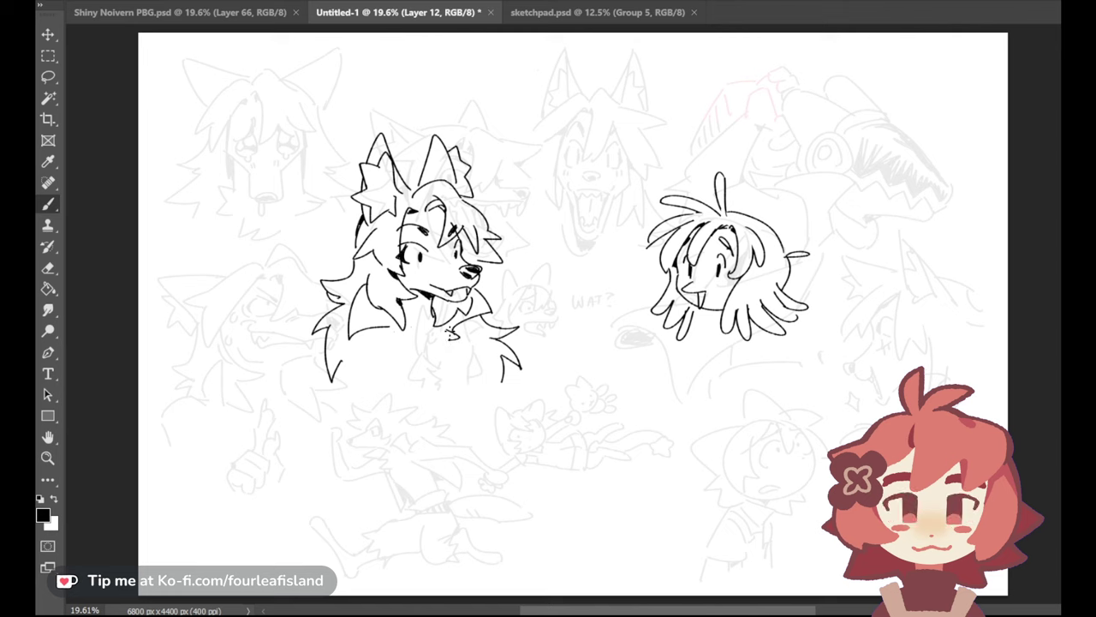
left_click_drag(422, 345, 446, 358)
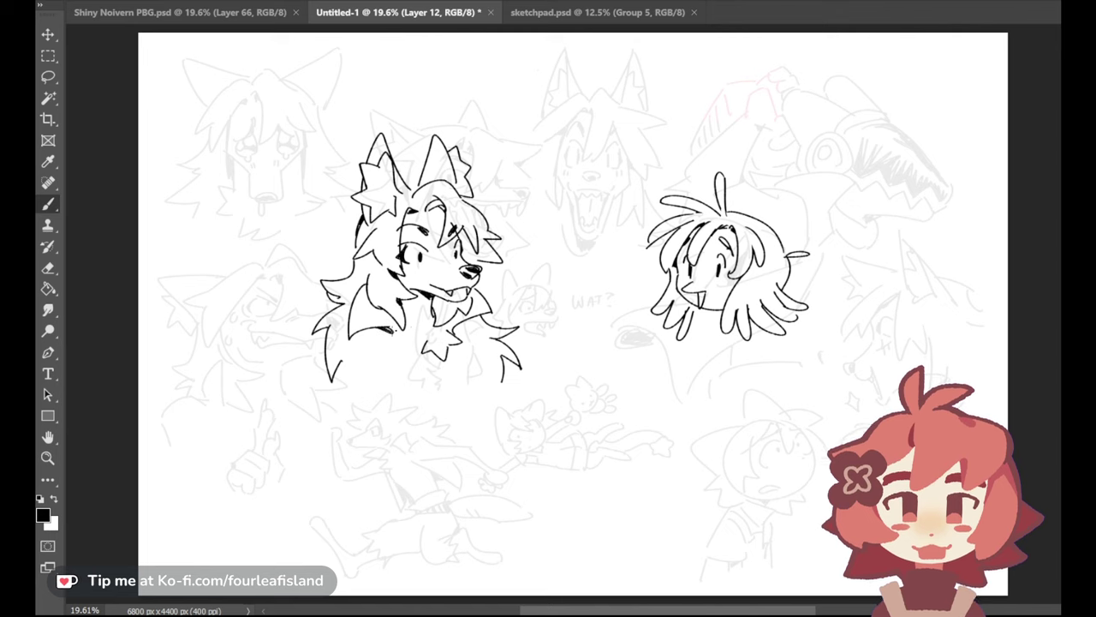
Darken the shadow under the near collar flap and draw both outlines of the canine's near upper arm
left_click_drag(381, 325, 394, 329)
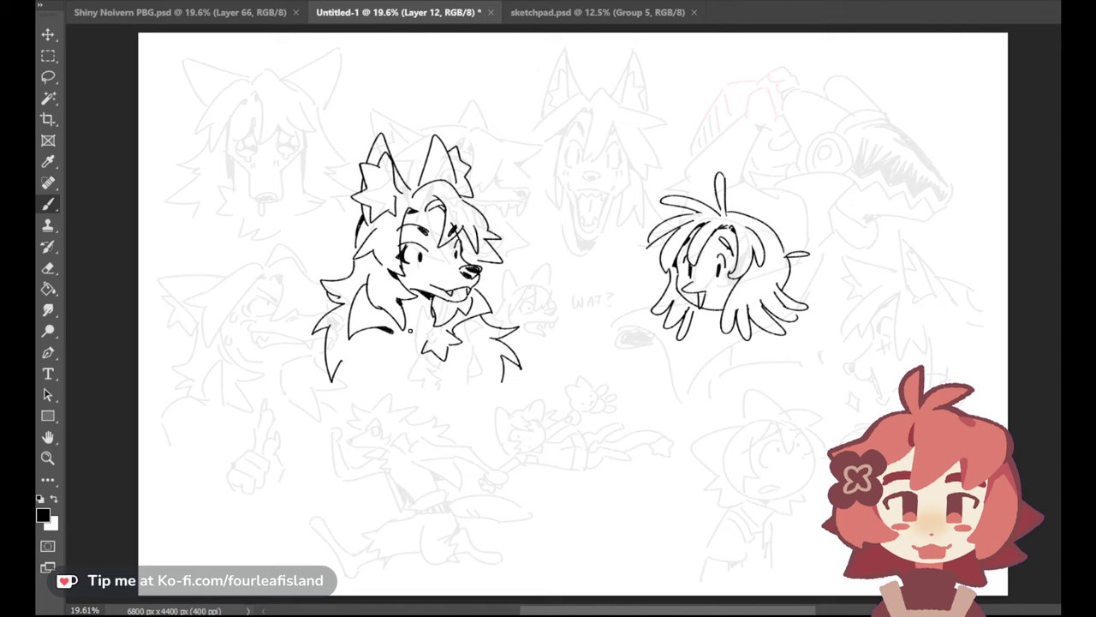
key("ctrl+z")
left_click_drag(350, 335, 350, 376)
key("ctrl+z")
key("ctrl+z")
key("ctrl+z")
key("ctrl+z")
key("ctrl+z")
left_click_drag(344, 337, 352, 388)
key("ctrl+z")
key("ctrl+z")
key("ctrl+z")
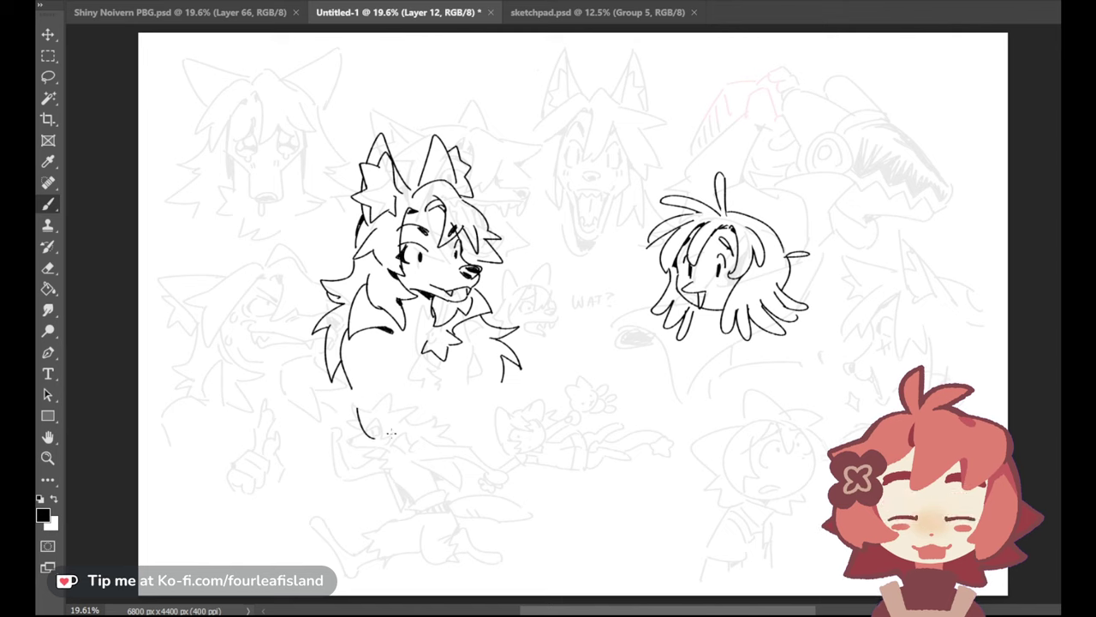
left_click_drag(390, 338, 395, 418)
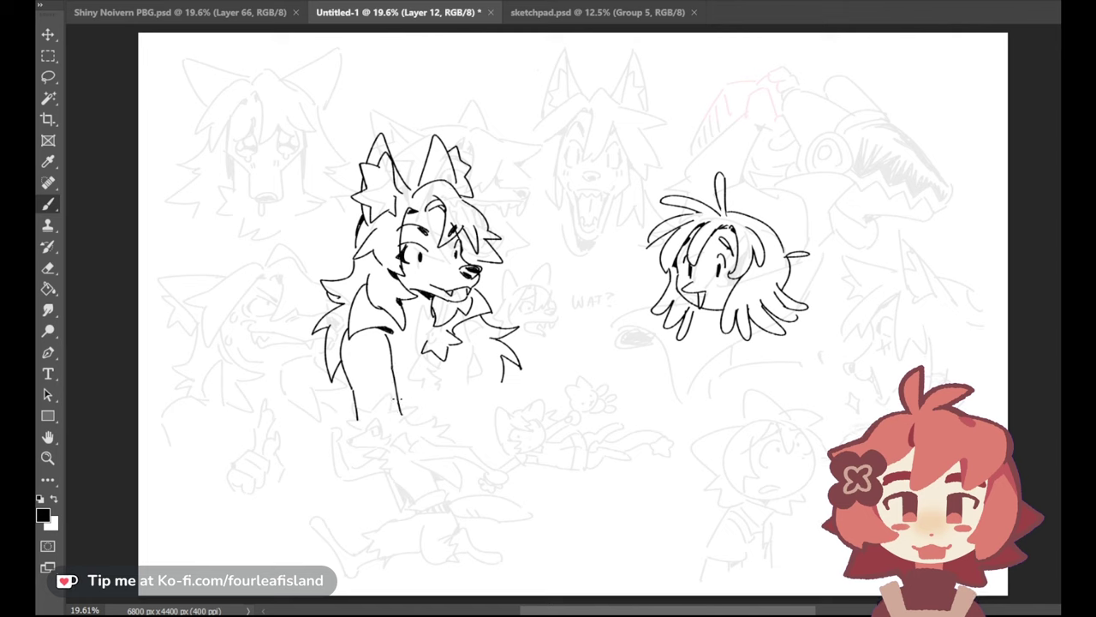
Draw the canine's far upper arm and the long vertical garment edges down the chest between the arms
left_click_drag(490, 351, 491, 414)
key("ctrl+z")
left_click_drag(489, 352, 486, 415)
key("ctrl+z")
key("ctrl+z")
left_click_drag(489, 349, 489, 415)
mouse_move(463, 344)
left_mouse_down()
mouse_move(467, 414)
mouse_move(463, 404)
left_mouse_up()
key("ctrl+z")
key("ctrl+z")
mouse_move(468, 325)
left_mouse_down()
mouse_move(473, 404)
mouse_move(417, 403)
left_mouse_up()
key("ctrl+z")
key("ctrl+z")
left_click_drag(403, 332, 415, 404)
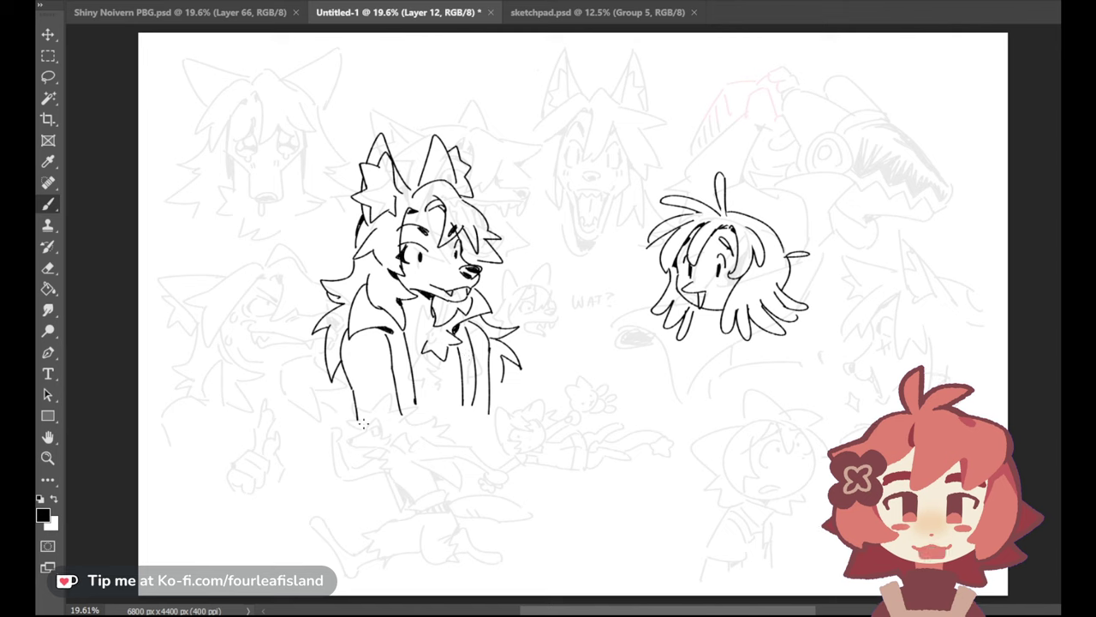
Draw the canine's near forearm tapering down and inward to the wrist
key("ctrl+z")
left_click_drag(359, 408, 376, 459)
key("ctrl+z")
mouse_move(358, 415)
left_mouse_down()
mouse_move(362, 458)
mouse_move(387, 480)
left_mouse_up()
key("ctrl+z")
key("ctrl+z")
left_click_drag(358, 411, 392, 492)
key("ctrl+z")
mouse_move(389, 395)
left_mouse_down()
mouse_move(409, 431)
mouse_move(417, 493)
left_mouse_up()
key("ctrl+z")
left_click_drag(406, 425, 420, 488)
key("ctrl+z")
Draw the canine's far forearm with a slight bulge below the elbow, narrowing toward the wrist
mouse_move(470, 404)
left_mouse_down()
mouse_move(459, 490)
mouse_move(480, 494)
left_mouse_up()
mouse_move(494, 396)
left_mouse_down()
mouse_move(508, 434)
mouse_move(485, 494)
left_mouse_up()
key("ctrl+z")
key("ctrl+z")
left_click_drag(487, 393, 486, 494)
key("ctrl+z")
left_click_drag(492, 408, 485, 502)
key("ctrl+z")
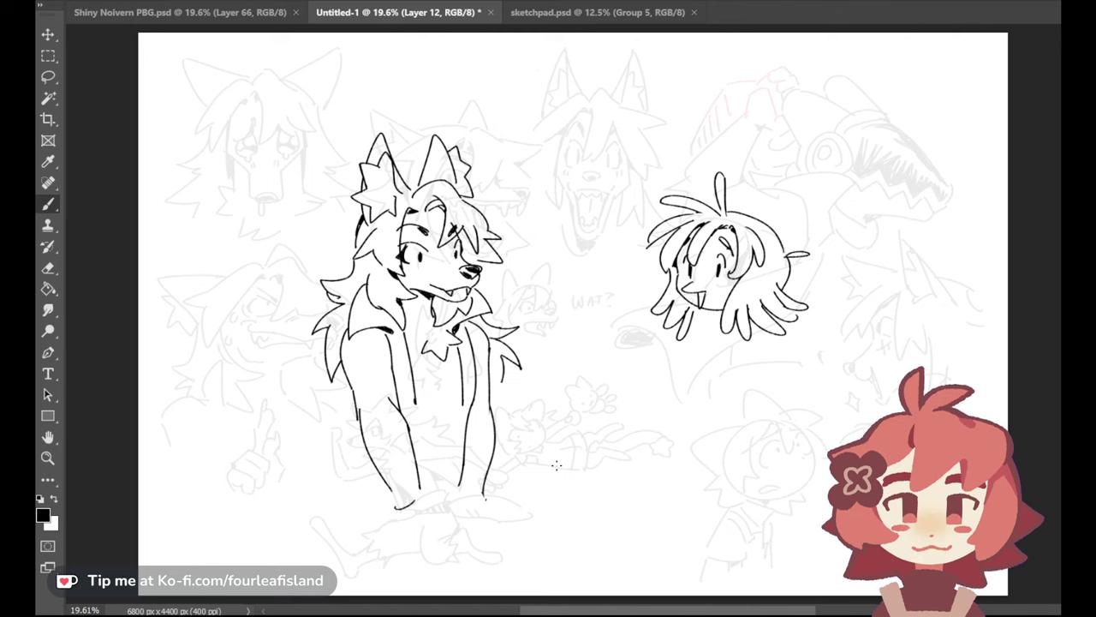
Refine both wrist ends and rework the garment edges between the canine's arms
left_click_drag(462, 492, 484, 495)
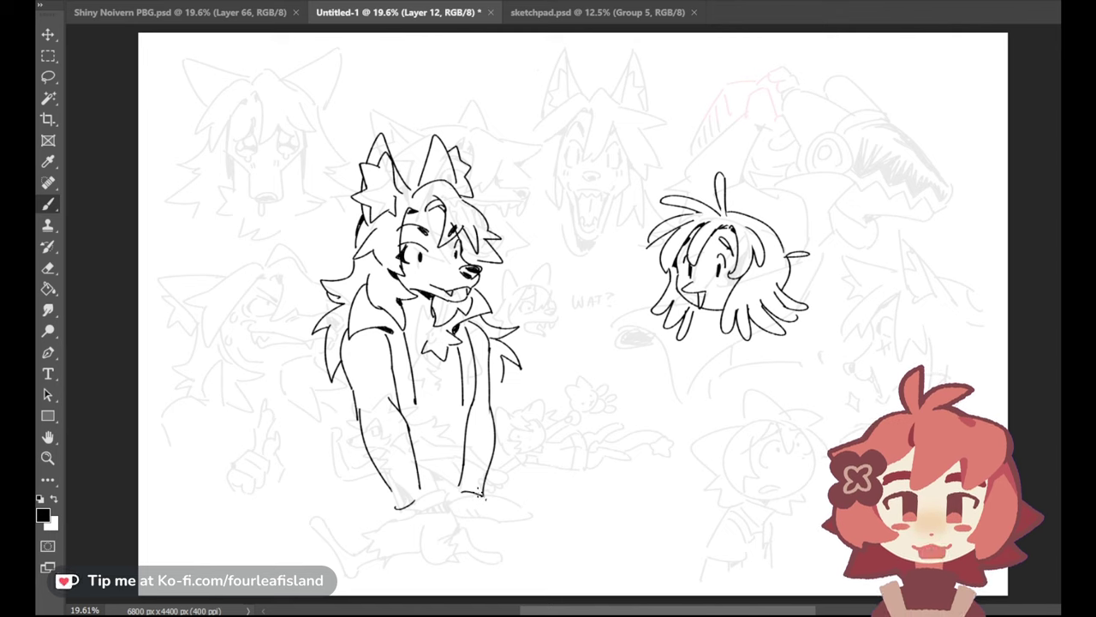
key("ctrl+z")
mouse_move(395, 497)
left_mouse_down()
mouse_move(417, 491)
mouse_move(436, 504)
mouse_move(428, 495)
left_mouse_up()
key("ctrl+z")
key("ctrl+z")
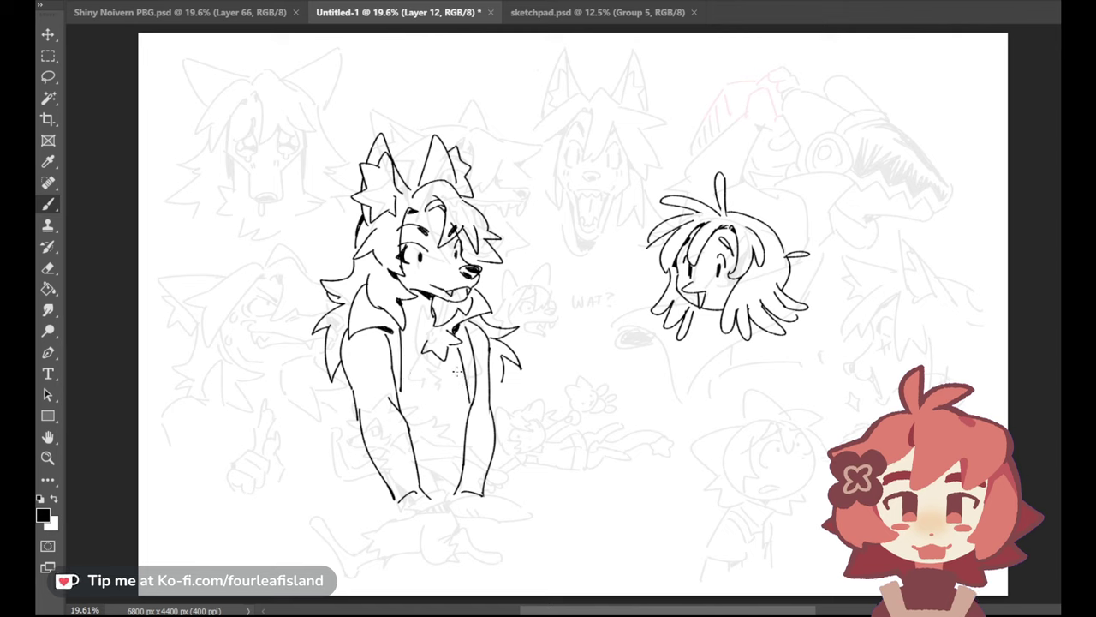
Draw the lower torso and flared garment hem behind the near forearm, and the matching hem beyond the far forearm
left_click_drag(351, 433, 301, 487)
key("ctrl+z")
key("ctrl+z")
mouse_move(342, 454)
left_mouse_down()
mouse_move(301, 482)
mouse_move(340, 502)
mouse_move(297, 493)
mouse_move(347, 510)
left_mouse_up()
key("ctrl+z")
key("ctrl+z")
left_click_drag(341, 455, 315, 477)
mouse_move(312, 479)
left_mouse_down()
mouse_move(338, 509)
mouse_move(299, 489)
mouse_move(370, 500)
mouse_move(375, 479)
mouse_move(373, 509)
left_mouse_up()
key("ctrl+z")
key("ctrl+z")
key("ctrl+z")
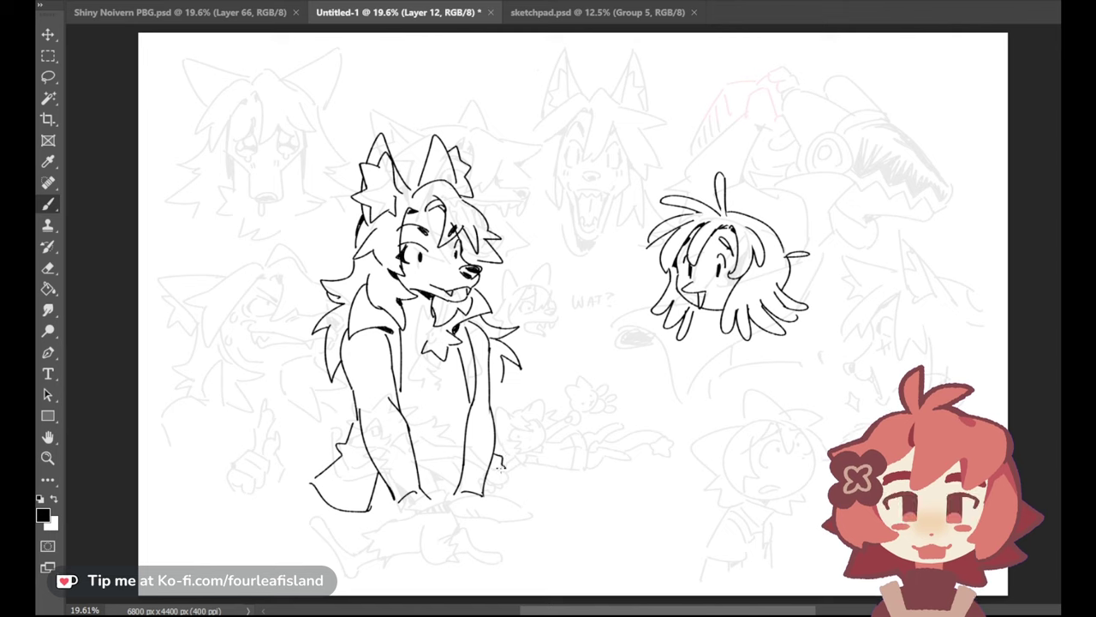
left_click_drag(491, 462, 535, 492)
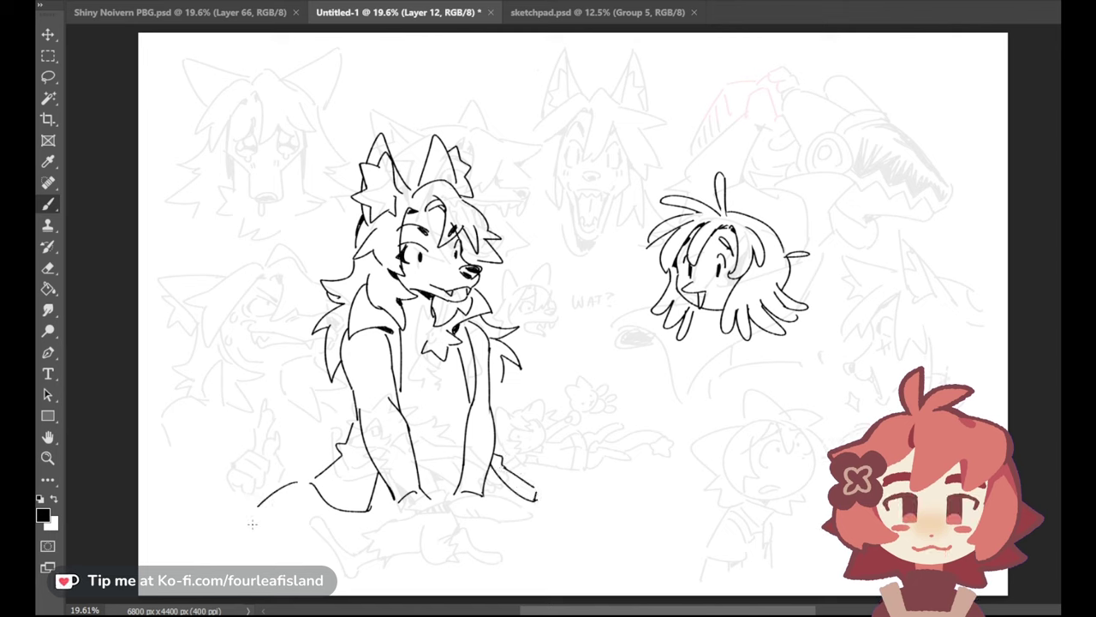
mouse_move(306, 485)
left_mouse_down()
mouse_move(251, 497)
mouse_move(274, 545)
mouse_move(266, 488)
mouse_move(280, 543)
mouse_move(378, 572)
left_mouse_up()
key("ctrl+z")
key("ctrl+z")
key("ctrl+z")
Move the line drawing toward the page's upper-left corner and erase the hem and leg curves beside the near wrist
left_click(49, 36)
left_click_drag(395, 210, 361, 149)
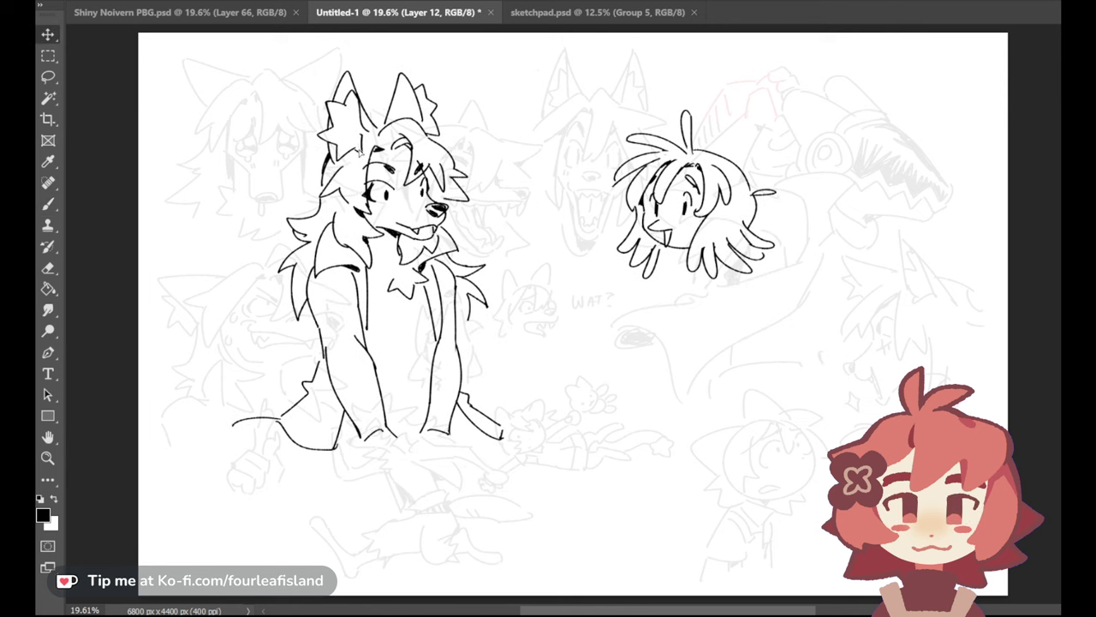
left_click(48, 268)
mouse_move(280, 420)
left_mouse_down()
mouse_move(233, 423)
mouse_move(258, 417)
mouse_move(286, 433)
left_mouse_up()
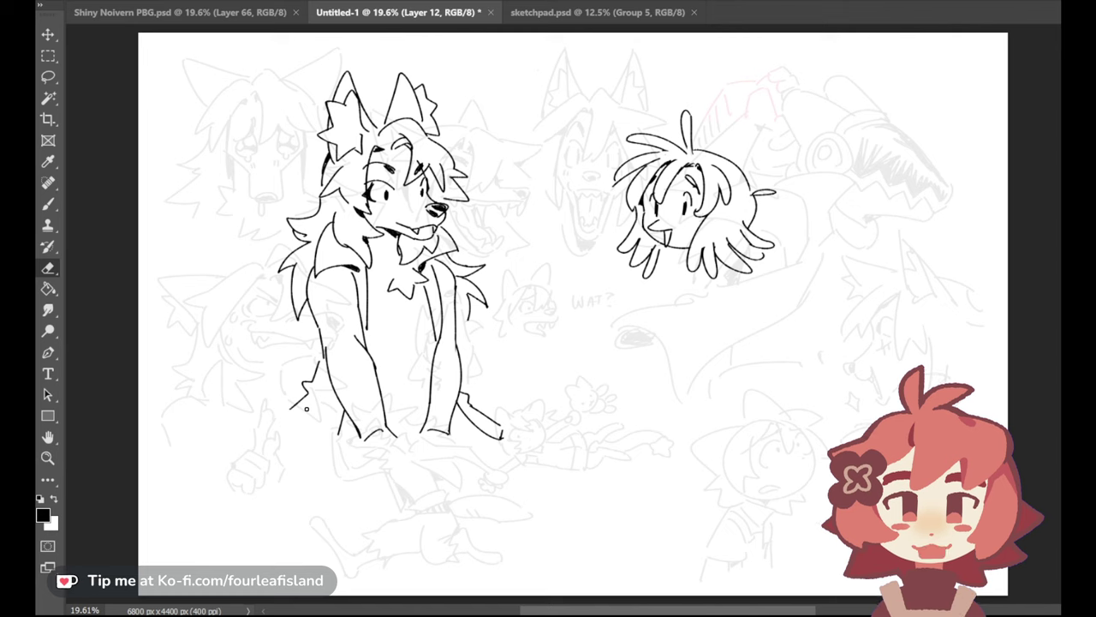
Draw the canine's near leg folded in a cross-legged pose, with a rounded knee and a long lower edge
left_click(48, 202)
mouse_move(254, 432)
left_mouse_down()
mouse_move(288, 419)
mouse_move(339, 439)
left_mouse_up()
mouse_move(253, 431)
left_mouse_down()
mouse_move(261, 464)
mouse_move(250, 464)
mouse_move(360, 497)
mouse_move(394, 493)
left_mouse_up()
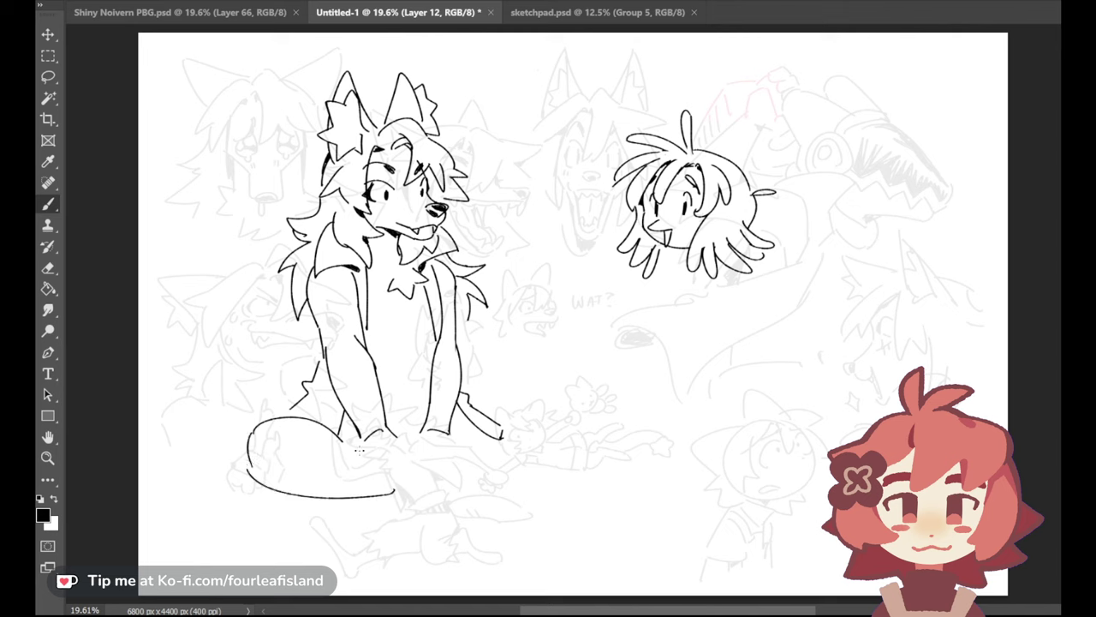
left_click_drag(347, 443, 394, 462)
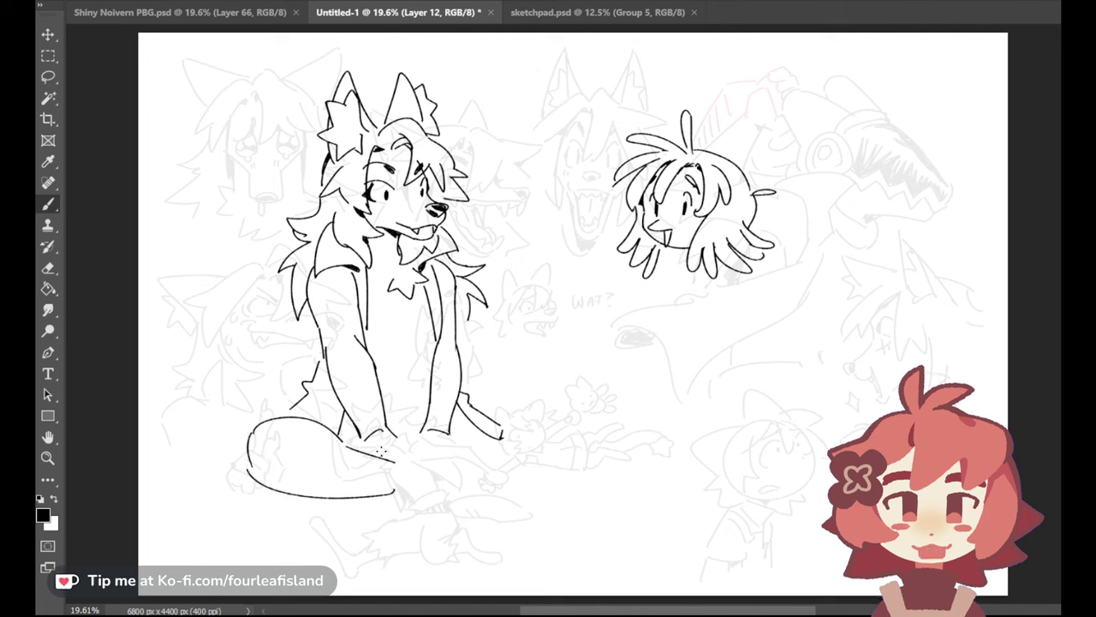
Draw the near leg's foot in front of the wrists and remove the hem line beside the far wrist
left_click_drag(381, 452, 512, 452)
key("ctrl+z")
left_click_drag(444, 458, 492, 456)
left_click_drag(399, 492, 495, 490)
key("ctrl+z")
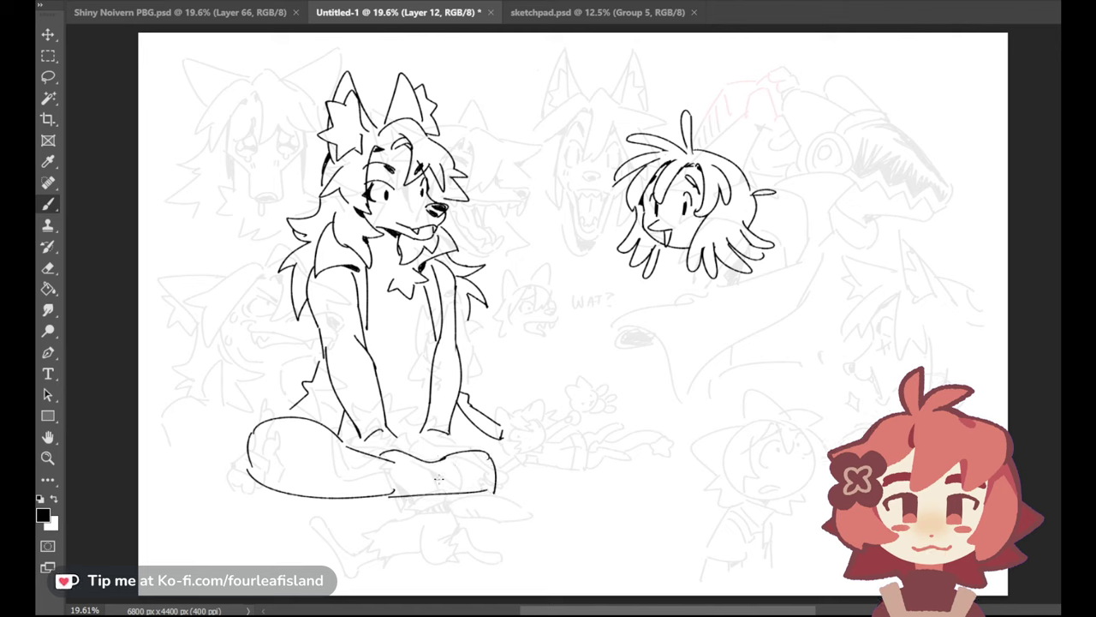
left_click_drag(471, 404, 500, 426)
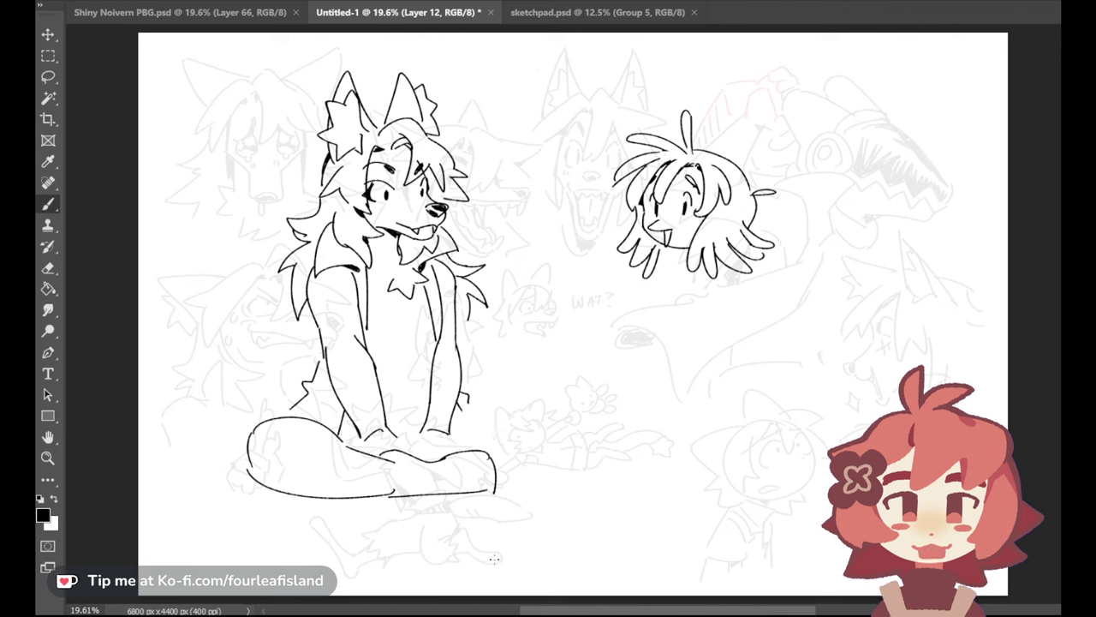
Draw the far folded leg with a rounded knee, and both hands resting on the crossed legs
mouse_move(454, 431)
left_mouse_down()
mouse_move(488, 410)
mouse_move(536, 411)
left_mouse_up()
key("ctrl+z")
mouse_move(454, 435)
left_mouse_down()
mouse_move(547, 444)
mouse_move(536, 413)
mouse_move(552, 424)
mouse_move(555, 450)
mouse_move(497, 485)
left_mouse_up()
key("ctrl+z")
key("ctrl+z")
key("ctrl+z")
left_click_drag(555, 448, 497, 486)
key("ctrl+z")
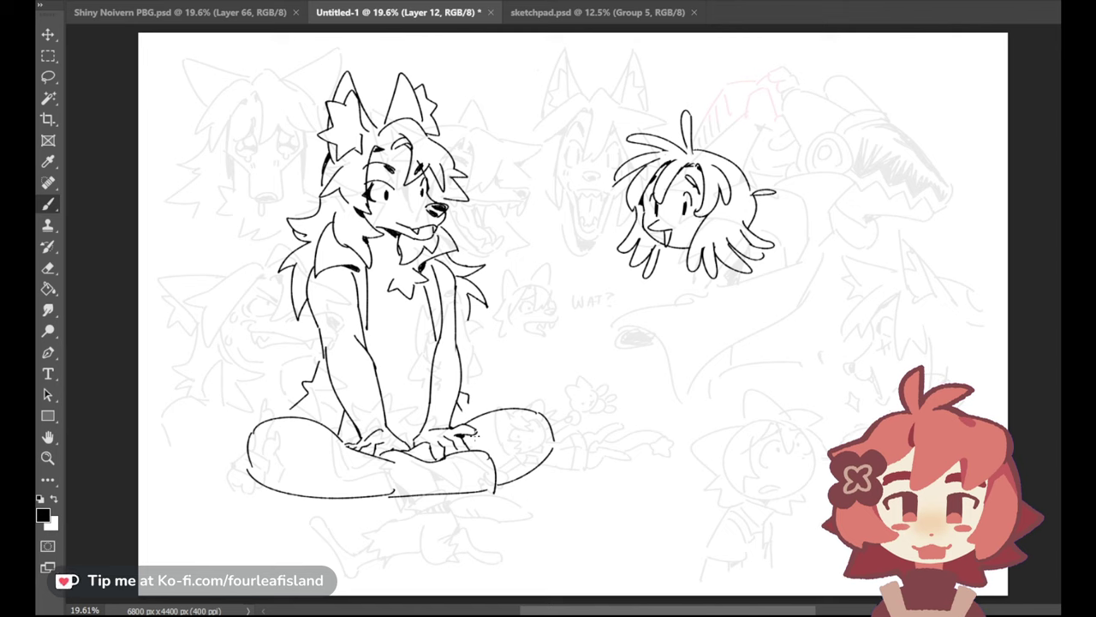
Erase the near forearm's outer contour and redraw it as a cleaner line from the elbow to the hand
key("e")
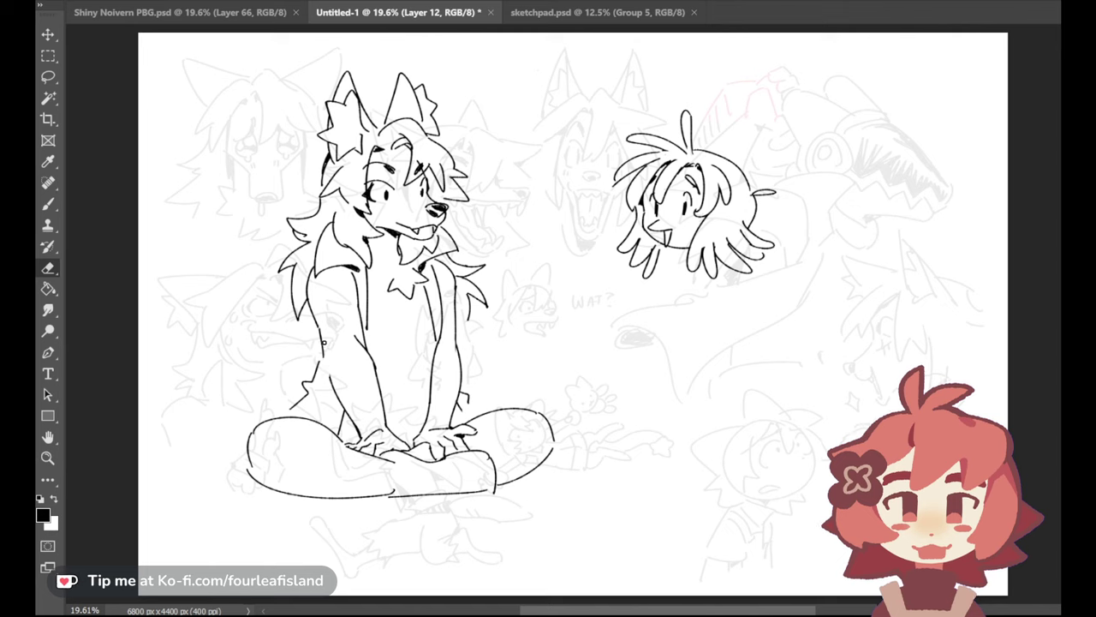
left_click_drag(331, 379, 356, 432)
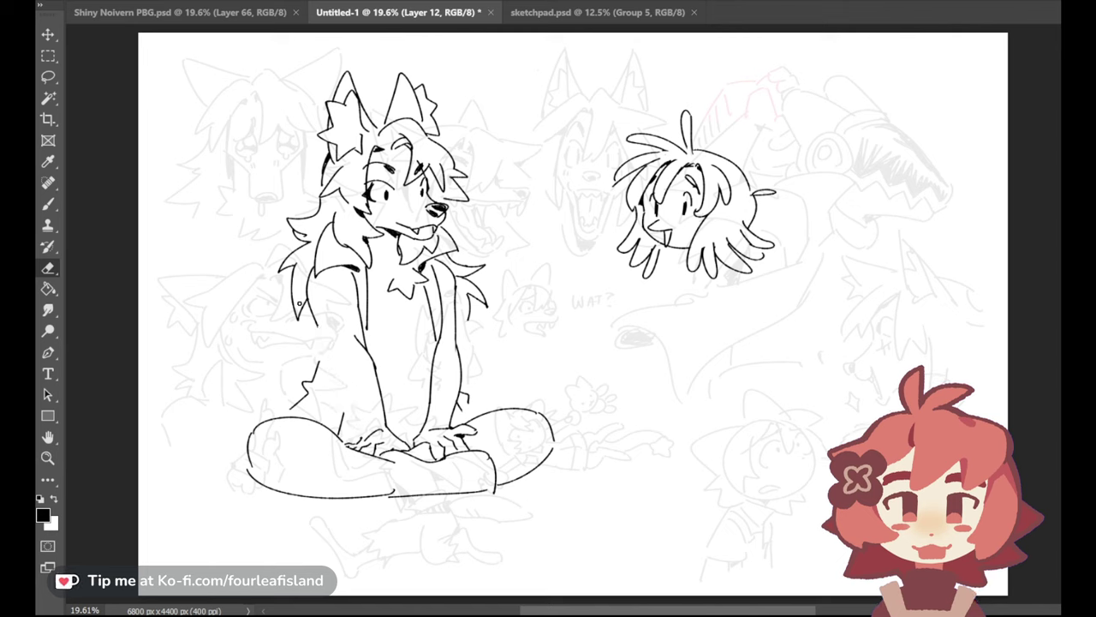
key("b")
key("ctrl+z")
mouse_move(326, 334)
left_mouse_down()
mouse_move(329, 374)
mouse_move(368, 429)
left_mouse_up()
key("ctrl+z")
left_click_drag(331, 375, 365, 432)
key("ctrl+z")
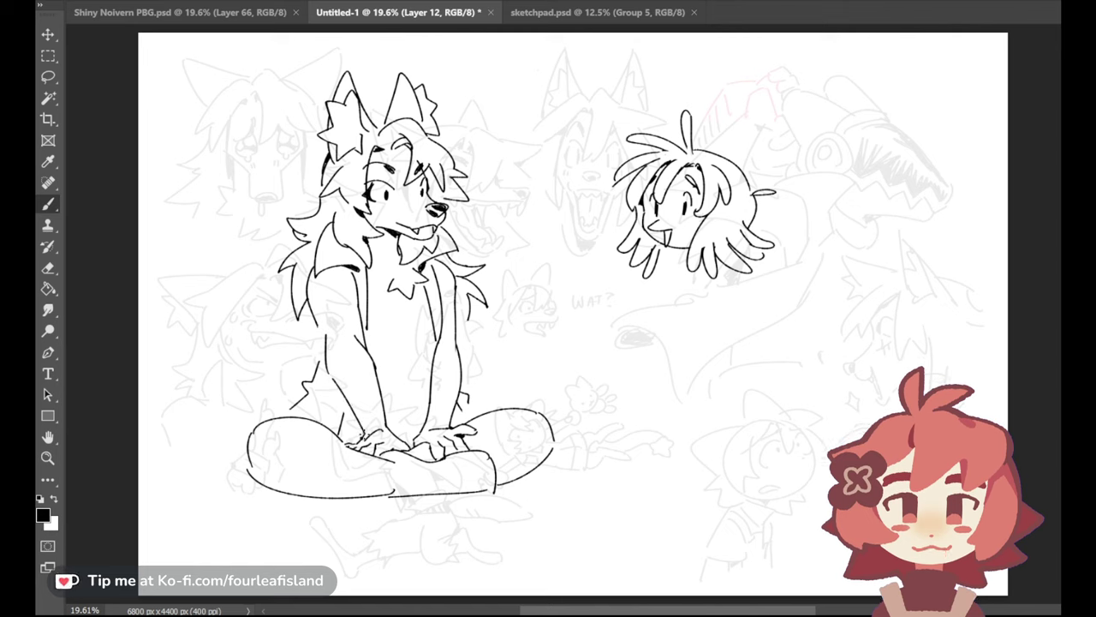
Close the near wrist contour and draw spiky fur tufts around the near elbow
left_click_drag(365, 429, 360, 439)
key("ctrl+z")
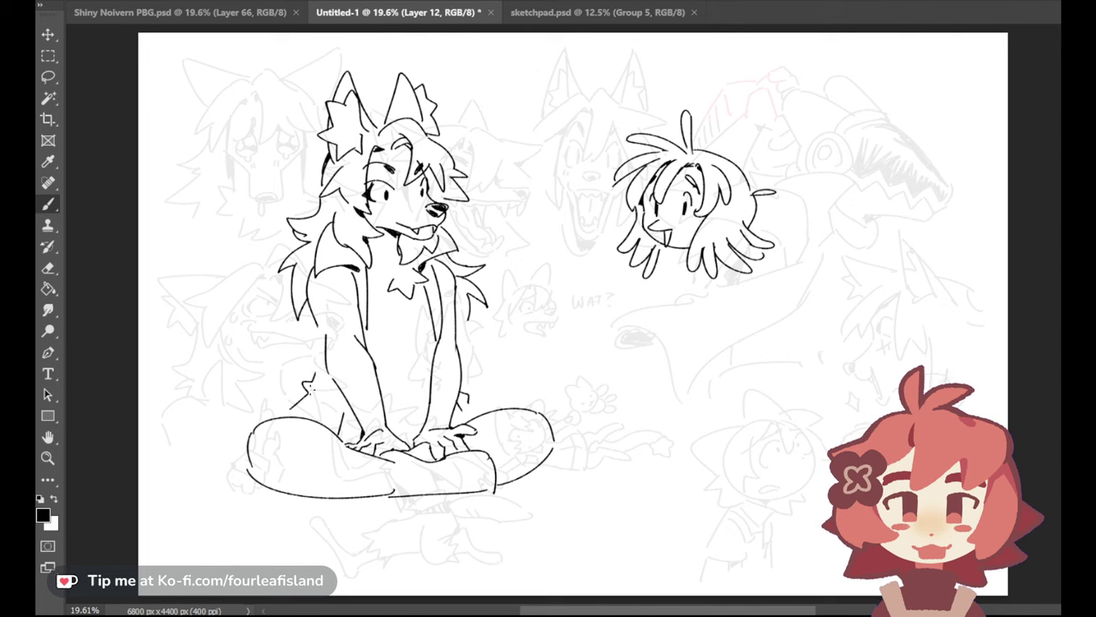
left_click_drag(325, 322, 327, 340)
key("ctrl+z")
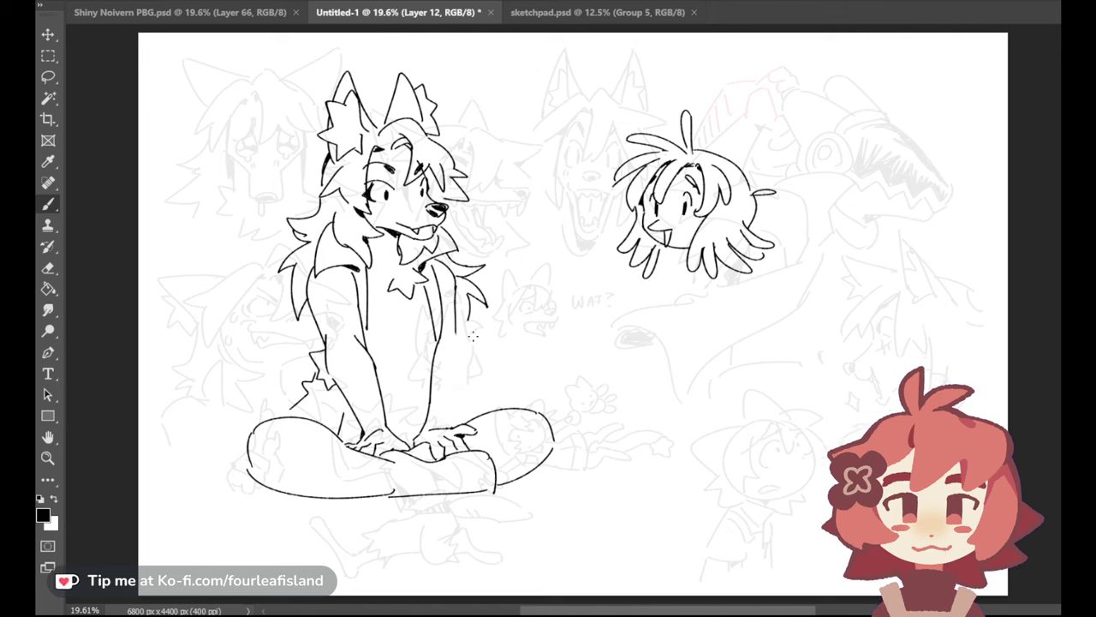
Redraw the far forearm's outer contour with a smoother taper from the elbow to the hand
mouse_move(457, 335)
left_mouse_down()
mouse_move(460, 364)
mouse_move(438, 417)
left_mouse_up()
key("ctrl+z")
key("ctrl+z")
left_click_drag(452, 379, 443, 422)
key("ctrl+z")
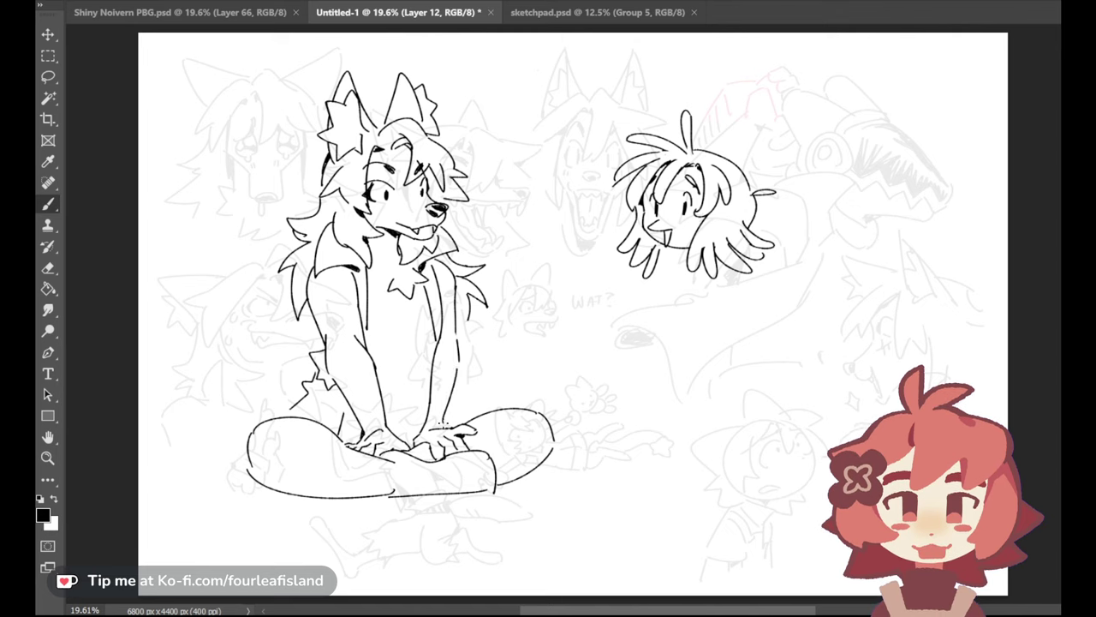
Draw spiky fur tufts on the outer side of the far elbow
mouse_move(459, 343)
left_mouse_down()
mouse_move(469, 349)
mouse_move(461, 380)
mouse_move(472, 368)
left_mouse_up()
key("ctrl+z")
key("ctrl+z")
key("ctrl+z")
Remove the canine's near-side mane outline behind the collar and shoulder
key("ctrl+z")
key("ctrl+z")
key("ctrl+z")
key("ctrl+z")
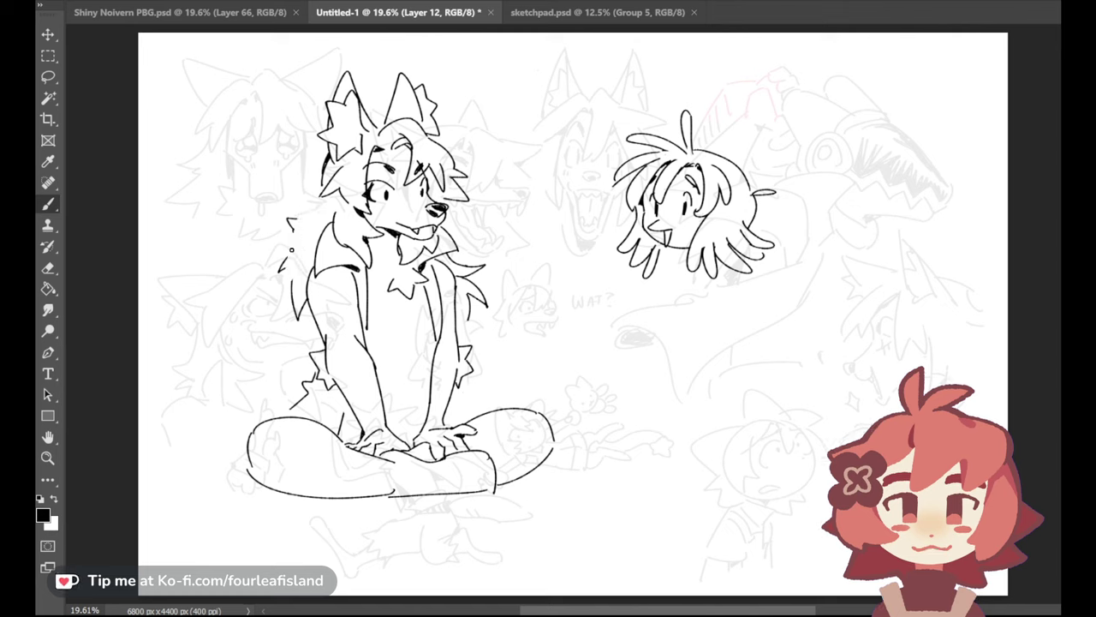
key("ctrl+z")
key("ctrl+z")
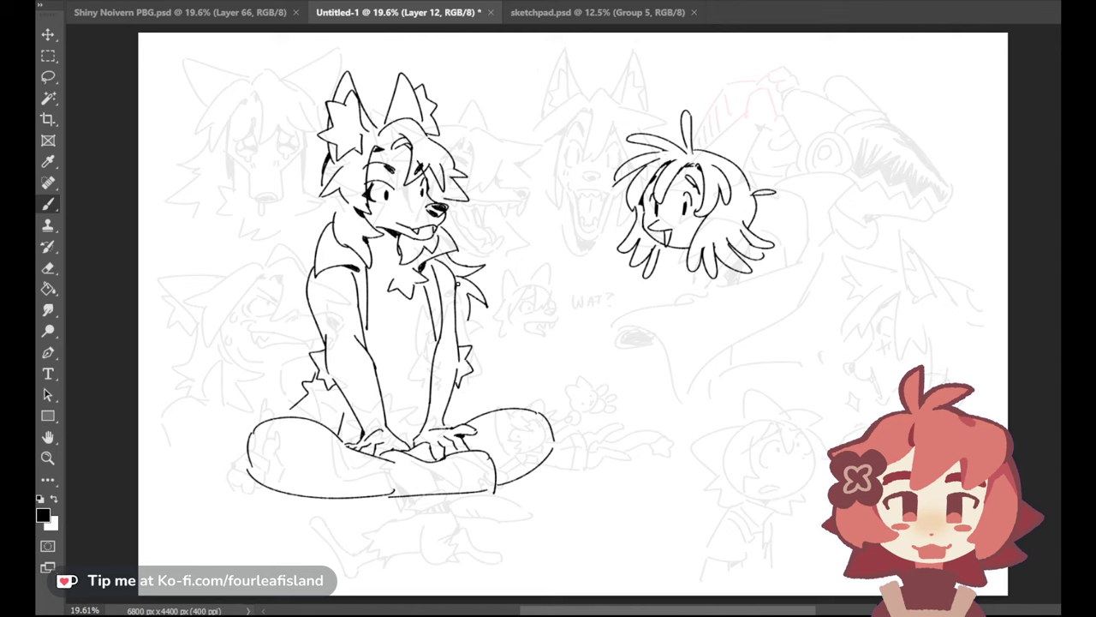
Undo the mane strokes behind the canine's far shoulder
key("ctrl+z")
key("ctrl+z")
key("ctrl+z")
key("ctrl+z")
key("ctrl+z")
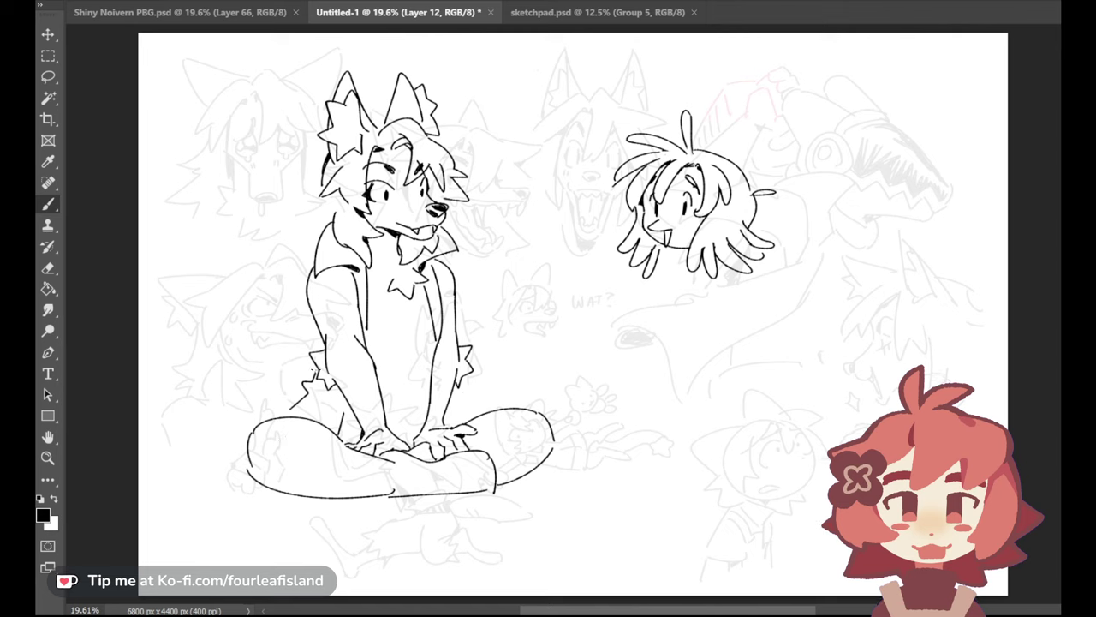
key("ctrl+z")
Draw a short contour behind the canine's near upper arm and a hip line below the far elbow
left_click_drag(314, 319, 318, 344)
mouse_move(463, 386)
left_mouse_down()
mouse_move(476, 406)
mouse_move(500, 411)
left_mouse_up()
key("ctrl+z")
key("ctrl+z")
Draw the upper near-side mane as spiky tufts flaring out from the canine's neck behind the shoulder
left_click_drag(281, 225, 293, 239)
key("ctrl+z")
mouse_move(318, 203)
left_mouse_down()
mouse_move(271, 224)
mouse_move(307, 234)
mouse_move(268, 241)
mouse_move(288, 249)
mouse_move(266, 302)
left_mouse_up()
key("ctrl+z")
key("ctrl+z")
key("ctrl+z")
Try a lower mane of spiky locks behind the canine's near arm, and erase it below the upper tufts
left_click_drag(287, 249, 266, 326)
key("ctrl+z")
left_click_drag(286, 249, 264, 302)
key("ctrl+z")
left_click_drag(288, 248, 269, 313)
key("ctrl+z")
mouse_move(288, 249)
left_mouse_down()
mouse_move(264, 292)
mouse_move(309, 336)
left_mouse_up()
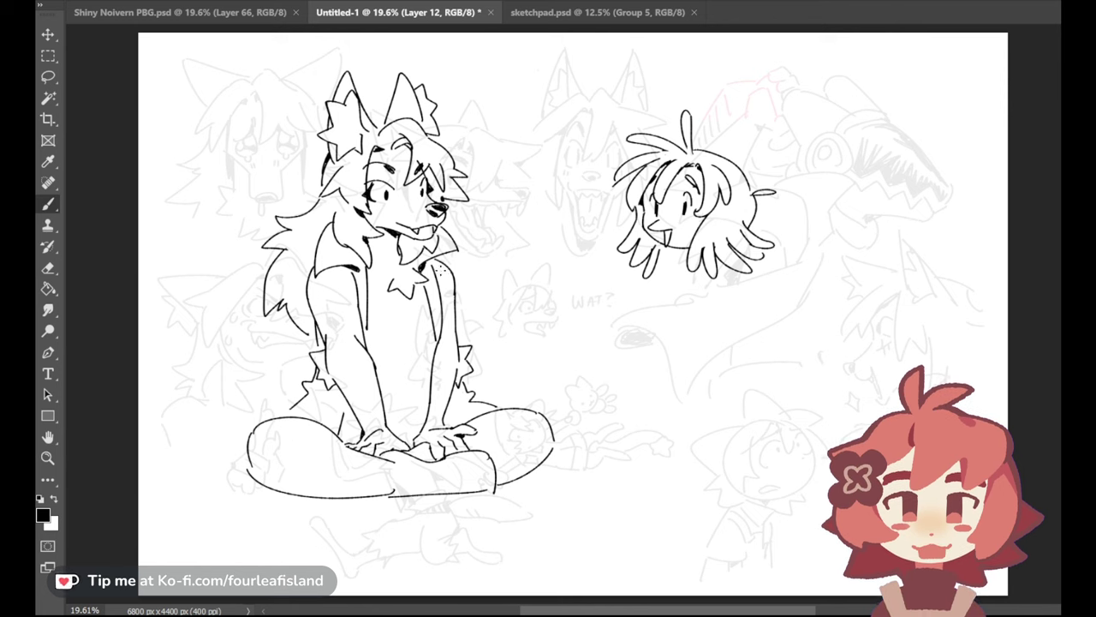
left_click(47, 267)
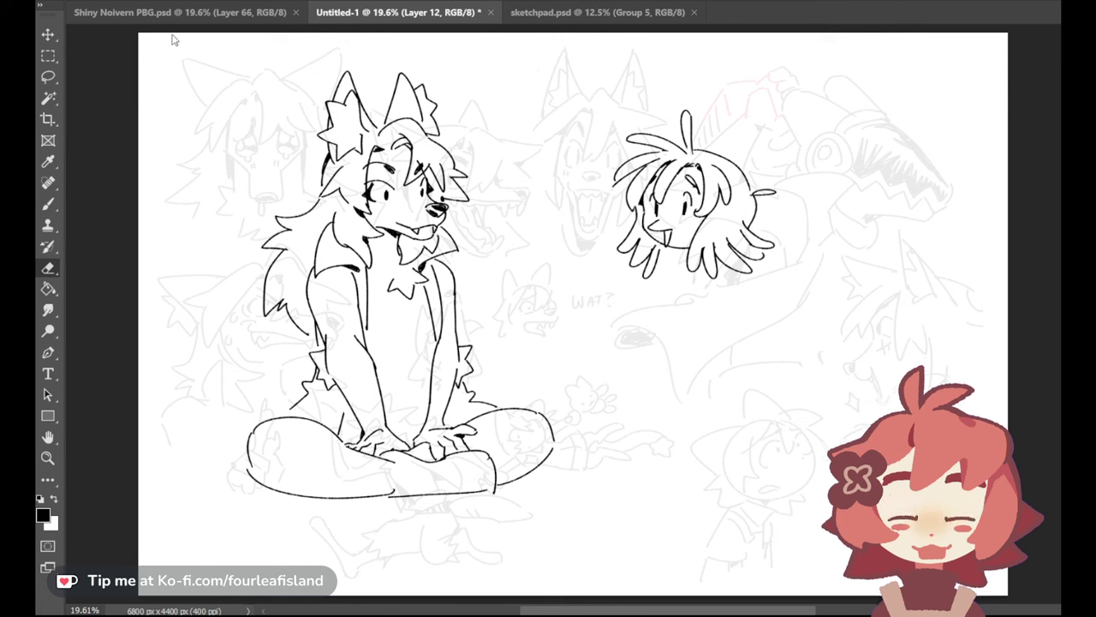
mouse_move(286, 254)
left_mouse_down()
mouse_move(267, 289)
mouse_move(274, 316)
mouse_move(294, 317)
mouse_move(281, 314)
left_mouse_up()
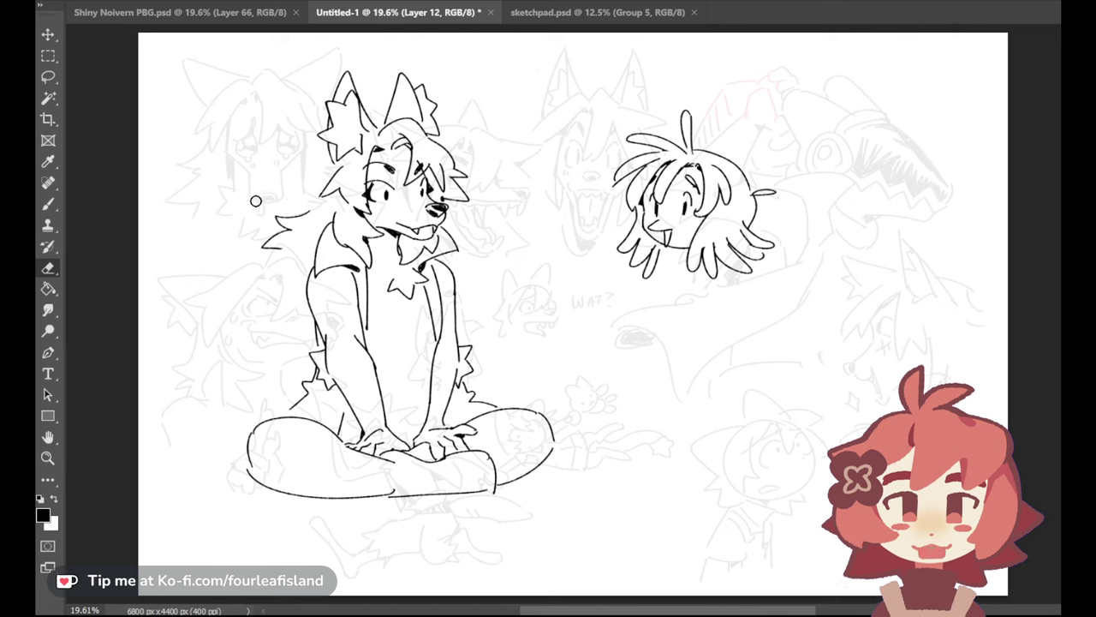
Redraw the near-side mane with long pointed locks reaching down to the canine's elbow
left_click(48, 203)
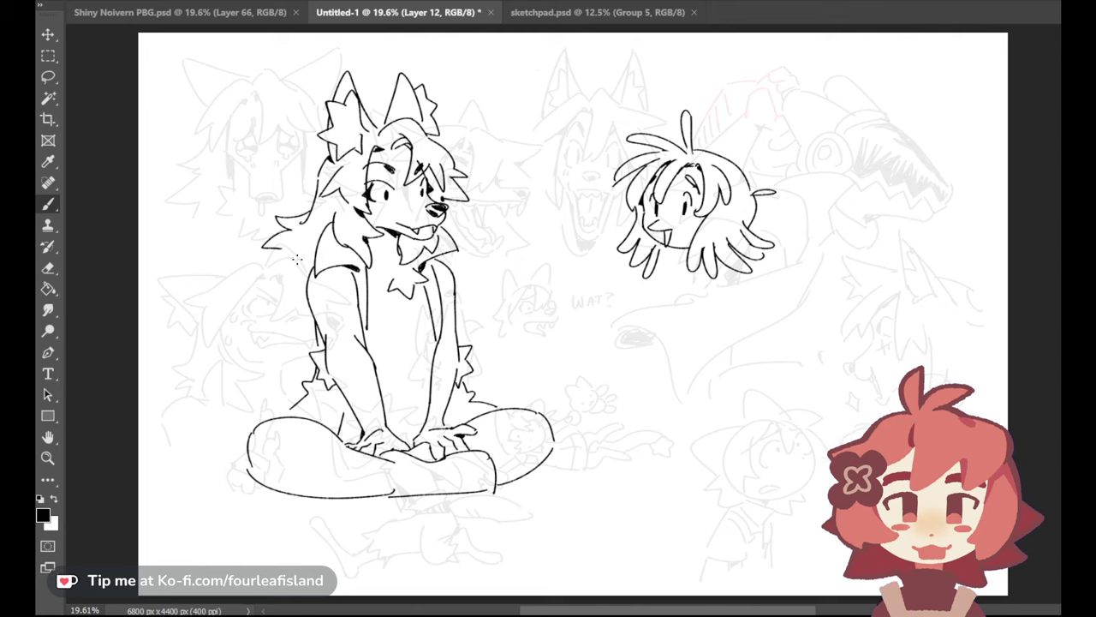
key("ctrl+z")
mouse_move(282, 245)
left_mouse_down()
mouse_move(267, 292)
mouse_move(279, 289)
left_mouse_up()
key("ctrl+z")
mouse_move(281, 248)
left_mouse_down()
mouse_move(262, 305)
mouse_move(273, 294)
mouse_move(263, 284)
mouse_move(271, 305)
mouse_move(282, 299)
mouse_move(275, 334)
mouse_move(312, 341)
left_mouse_up()
key("ctrl+z")
key("ctrl+z")
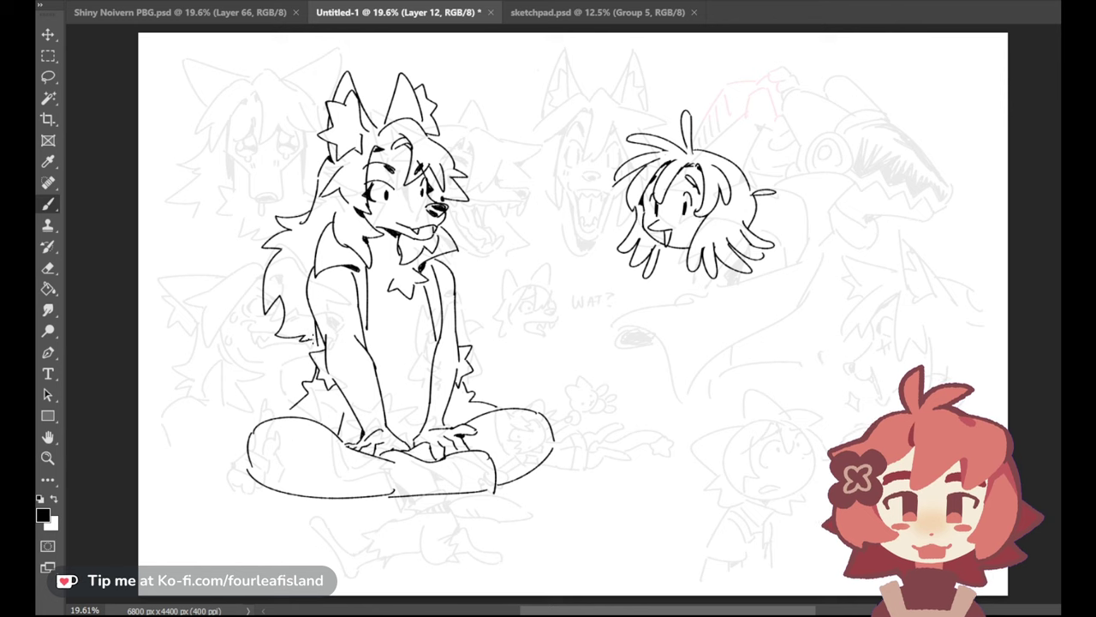
Draw the far-side mane as short spiky locks hanging behind the canine's far shoulder
mouse_move(453, 255)
left_mouse_down()
mouse_move(484, 285)
mouse_move(452, 256)
mouse_move(480, 272)
left_mouse_up()
key("ctrl+z")
key("ctrl+z")
mouse_move(481, 272)
left_mouse_down()
mouse_move(467, 281)
mouse_move(474, 320)
mouse_move(468, 285)
left_mouse_up()
key("ctrl+z")
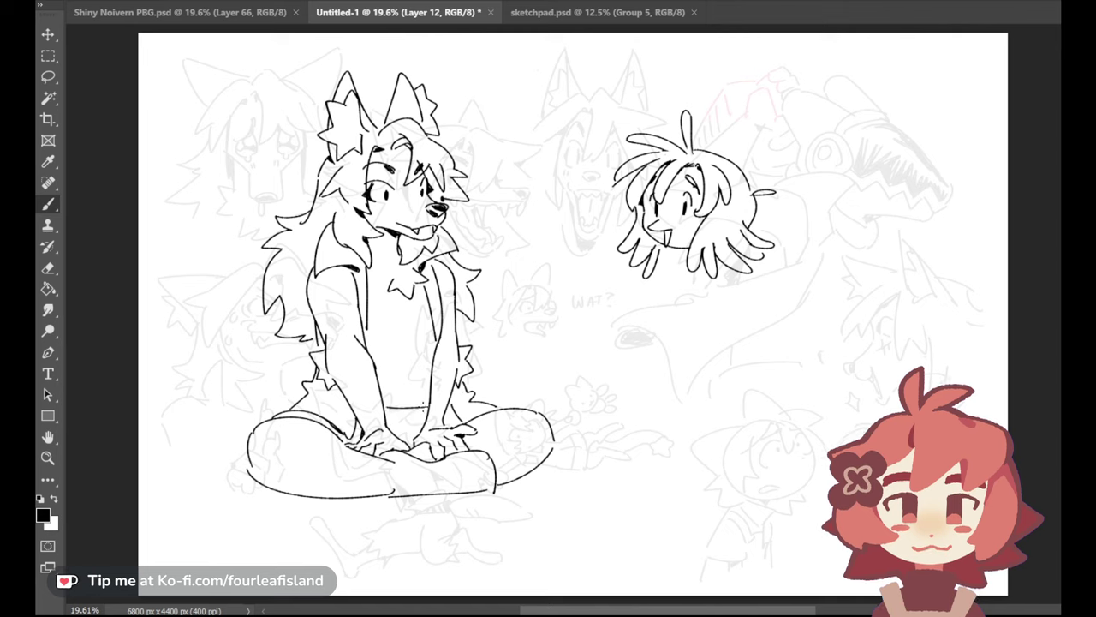
Draw the canine's waistband and belt lines between the forearms
mouse_move(382, 392)
left_mouse_down()
mouse_move(432, 385)
mouse_move(400, 394)
mouse_move(389, 407)
mouse_move(428, 410)
mouse_move(394, 408)
mouse_move(424, 420)
left_mouse_up()
key("ctrl+z")
key("ctrl+z")
key("ctrl+z")
key("ctrl+z")
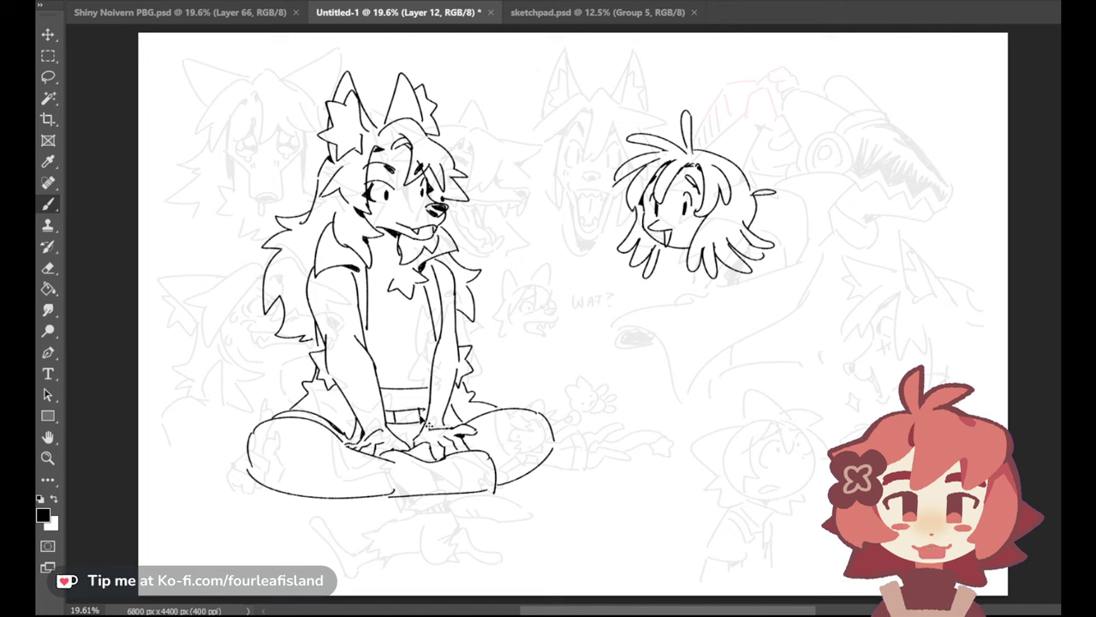
Draw a rectangular buckle at the centre of the canine's belt
left_click_drag(399, 417, 413, 418)
key("ctrl+z")
key("ctrl+z")
key("ctrl+z")
key("ctrl+z")
left_click(402, 416)
Try a large curved tail outline behind the seated canine
left_click_drag(186, 310, 212, 294)
key("ctrl+z")
mouse_move(212, 414)
left_mouse_down()
mouse_move(226, 309)
mouse_move(262, 395)
left_mouse_up()
key("ctrl+z")
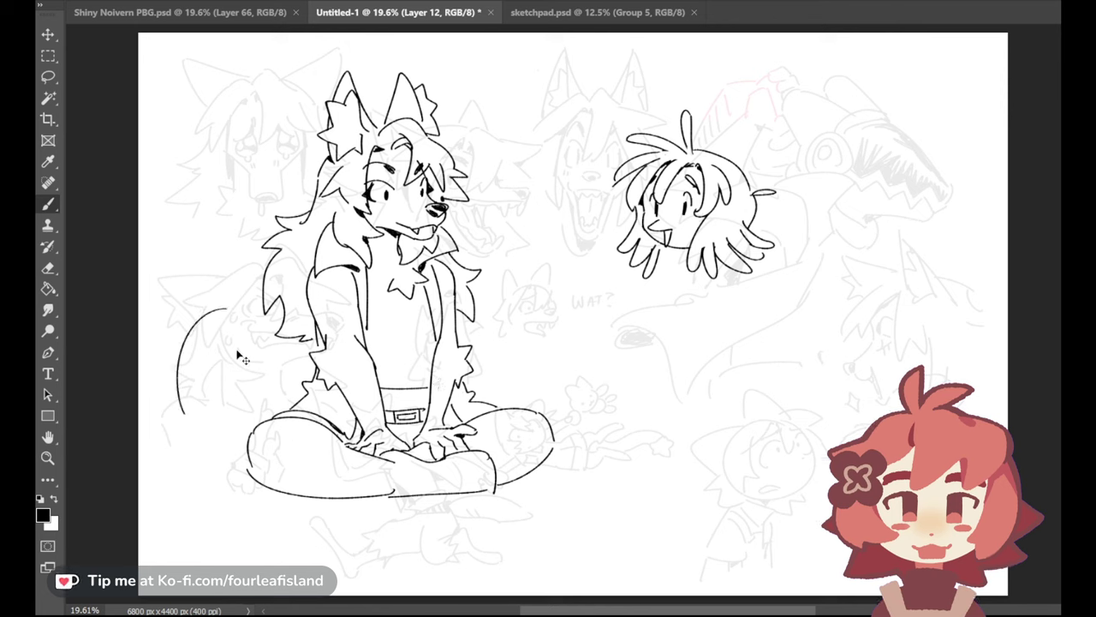
key("ctrl+z")
Draw a smaller curled tail behind the canine's hip, with a spiky tip beside the near knee
left_click_drag(229, 314, 284, 396)
key("ctrl+z")
left_click_drag(236, 345, 308, 389)
mouse_move(233, 326)
left_mouse_down()
mouse_move(192, 374)
mouse_move(189, 352)
mouse_move(194, 403)
mouse_move(222, 406)
mouse_move(208, 425)
mouse_move(243, 450)
left_mouse_up()
key("ctrl+z")
key("ctrl+z")
key("ctrl+z")
key("ctrl+z")
key("ctrl+z")
key("ctrl+z")
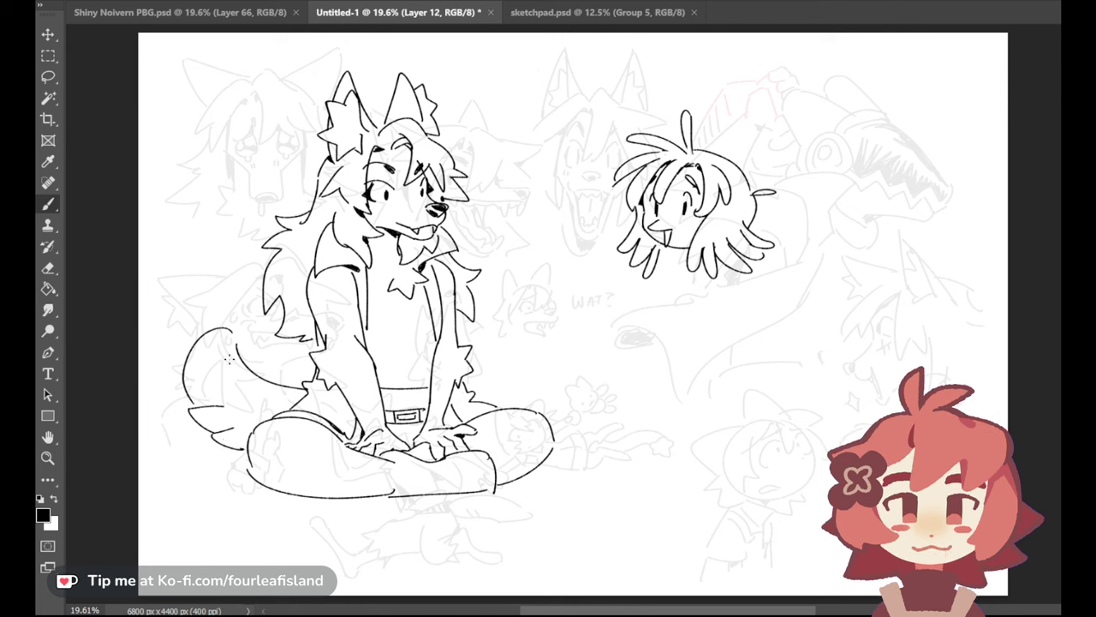
Add curved hatching strokes along the inner edge of the canine's tail
mouse_move(228, 352)
left_mouse_down()
mouse_move(234, 370)
mouse_move(246, 368)
left_mouse_up()
mouse_move(242, 363)
left_mouse_down()
mouse_move(268, 395)
mouse_move(255, 382)
mouse_move(273, 386)
mouse_move(255, 389)
mouse_move(289, 401)
mouse_move(307, 393)
mouse_move(291, 402)
left_mouse_up()
key("ctrl+z")
key("ctrl+z")
key("ctrl+z")
key("ctrl+z")
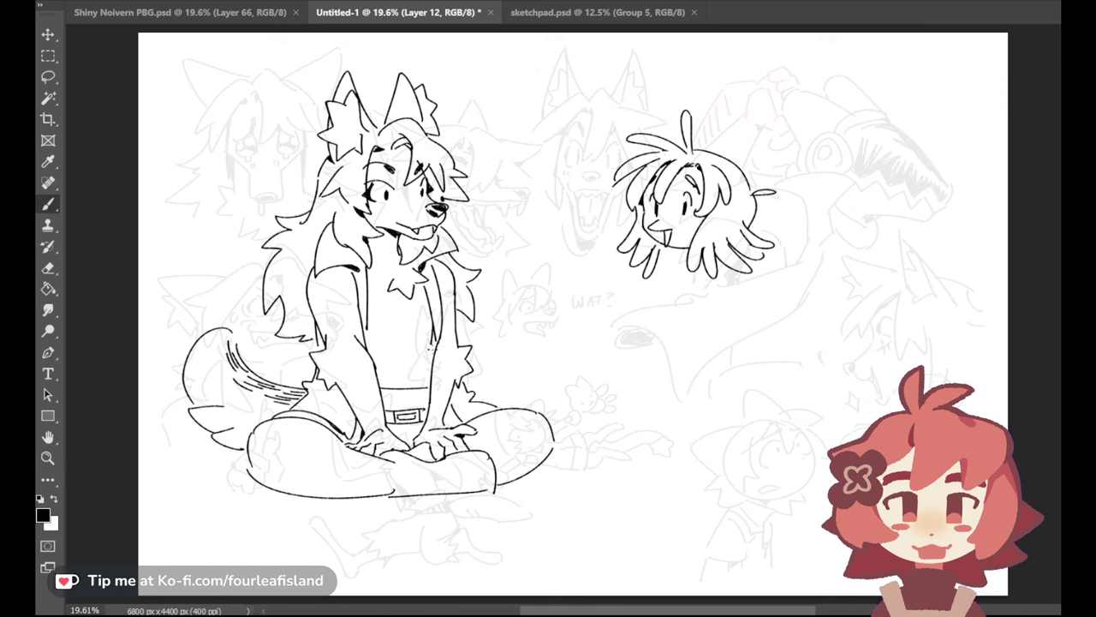
Thicken the lower part of the line inside the canine's far arm and erase the upper inner arm lines
mouse_move(435, 339)
left_mouse_down()
mouse_move(435, 350)
mouse_move(438, 339)
left_mouse_up()
left_click(49, 268)
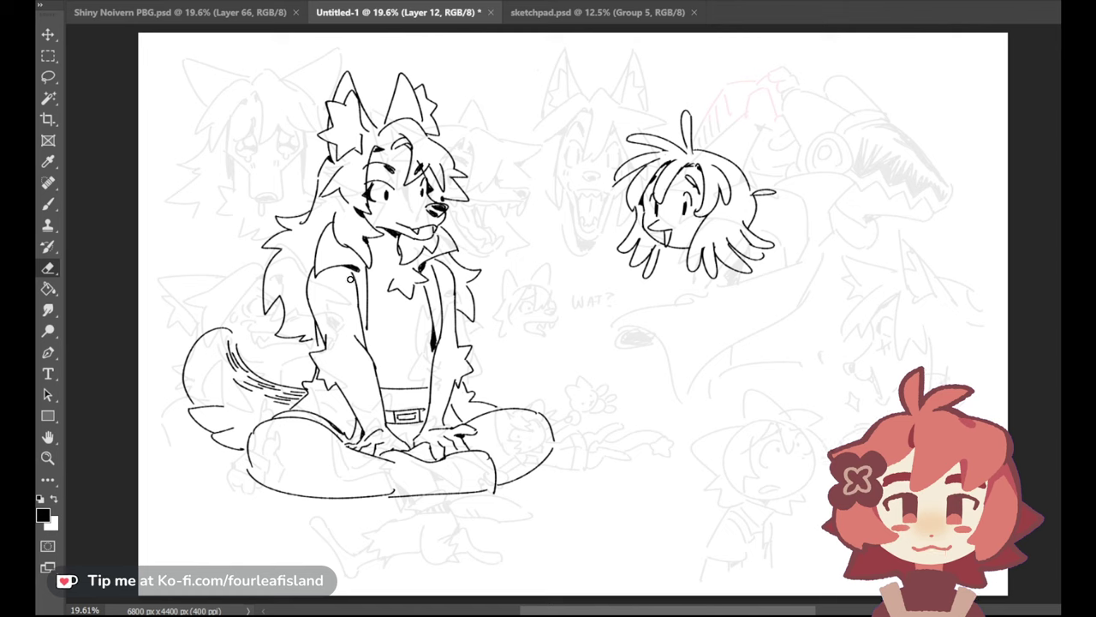
left_click_drag(435, 269, 441, 292)
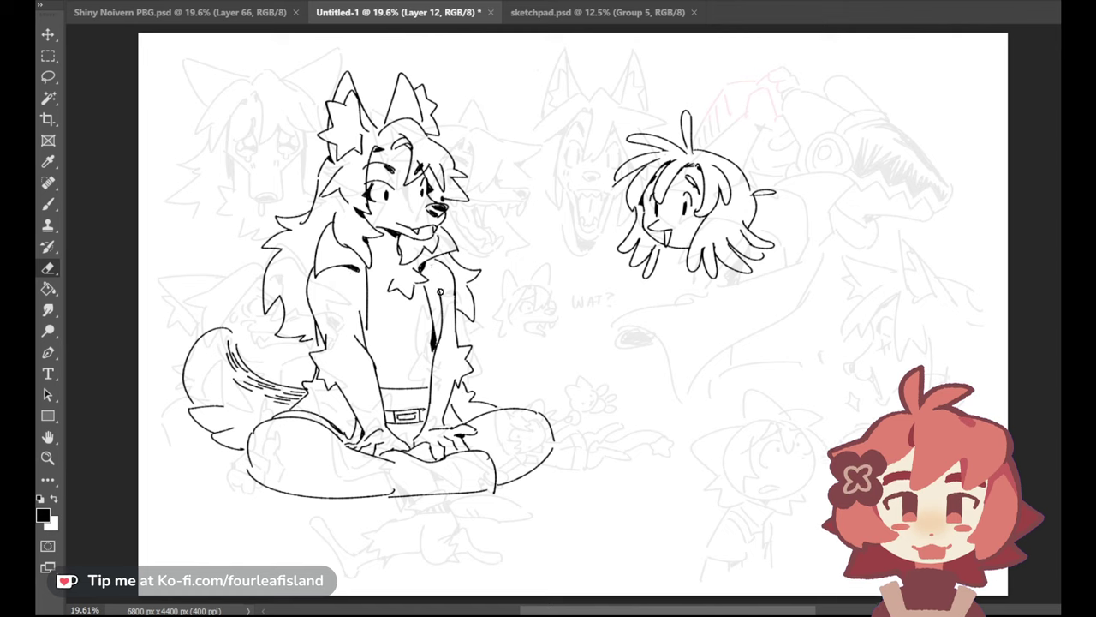
Draw jagged fur edges down the inner side of both of the canine's upper arms
left_click(48, 204)
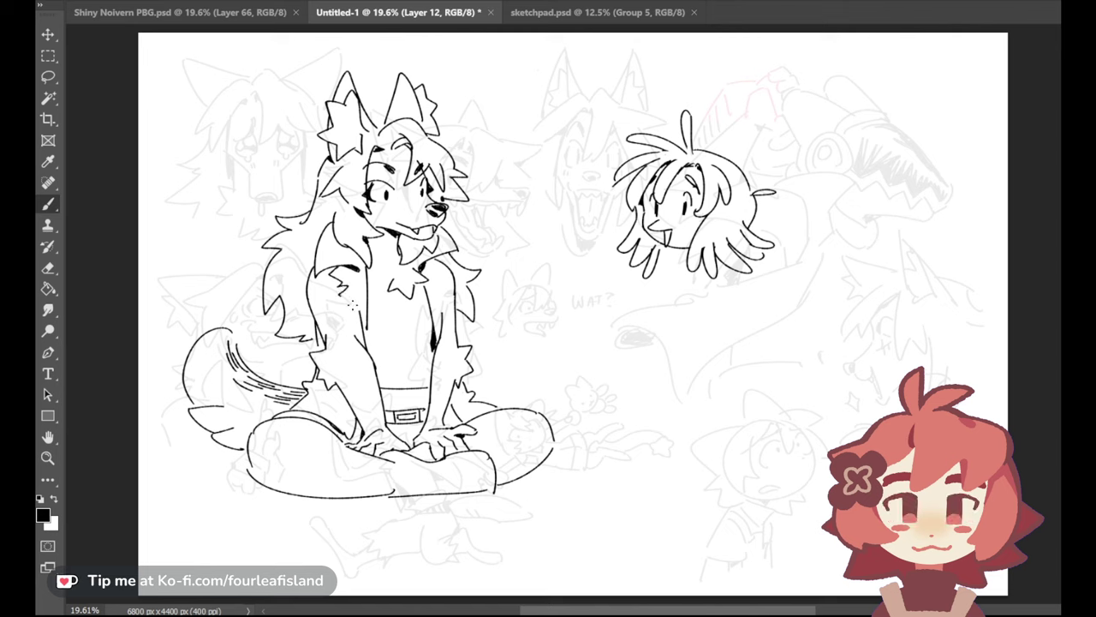
left_click_drag(437, 254, 443, 302)
key("ctrl+z")
left_click_drag(436, 260, 441, 309)
key("ctrl+z")
Start a bear head below the shaggy-haired head with a forehead and cheek contour, a nose and a mouth
mouse_move(793, 330)
left_mouse_down()
mouse_move(730, 418)
mouse_move(744, 434)
left_mouse_up()
key("ctrl+z")
key("ctrl+z")
mouse_move(748, 388)
left_mouse_down()
mouse_move(736, 438)
mouse_move(763, 417)
mouse_move(780, 430)
mouse_move(765, 419)
mouse_move(782, 420)
mouse_move(770, 405)
left_mouse_up()
key("ctrl+z")
key("ctrl+z")
key("ctrl+z")
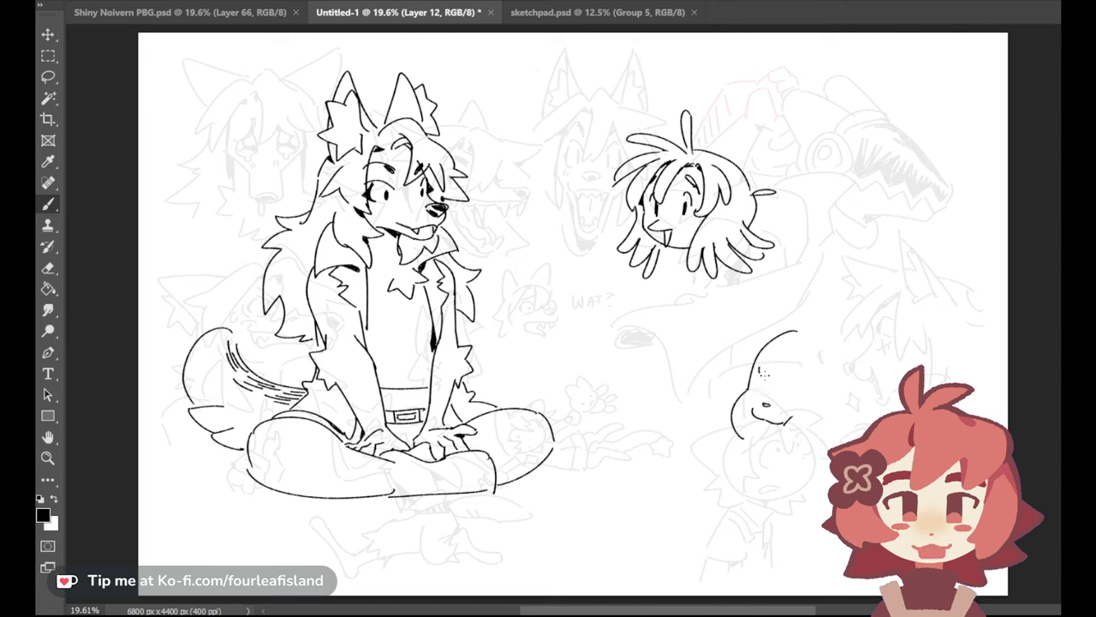
Draw the bear's two oval eyes with dark pupils and worried brows
left_click_drag(765, 377, 764, 390)
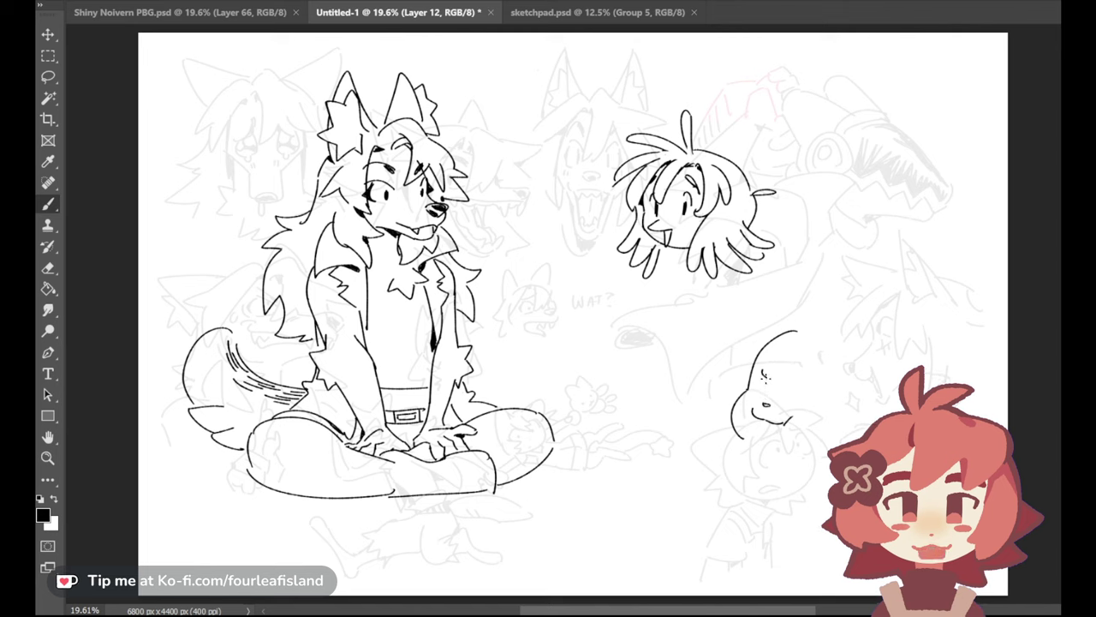
left_click_drag(765, 379, 766, 393)
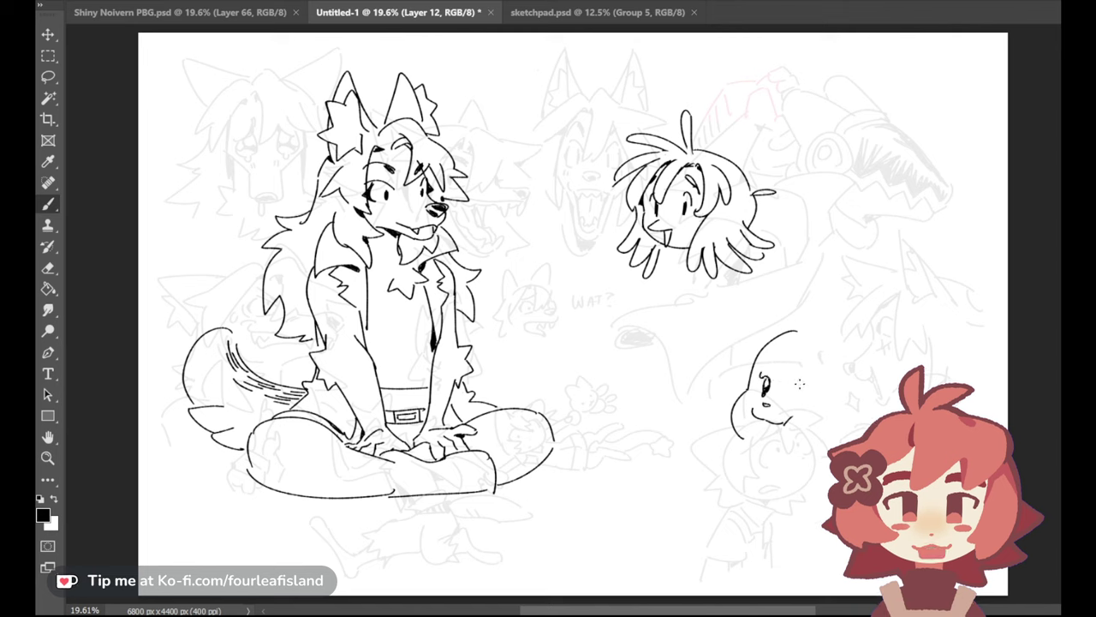
mouse_move(795, 385)
left_mouse_down()
mouse_move(807, 391)
mouse_move(795, 404)
mouse_move(805, 396)
left_mouse_up()
key("ctrl+z")
key("ctrl+z")
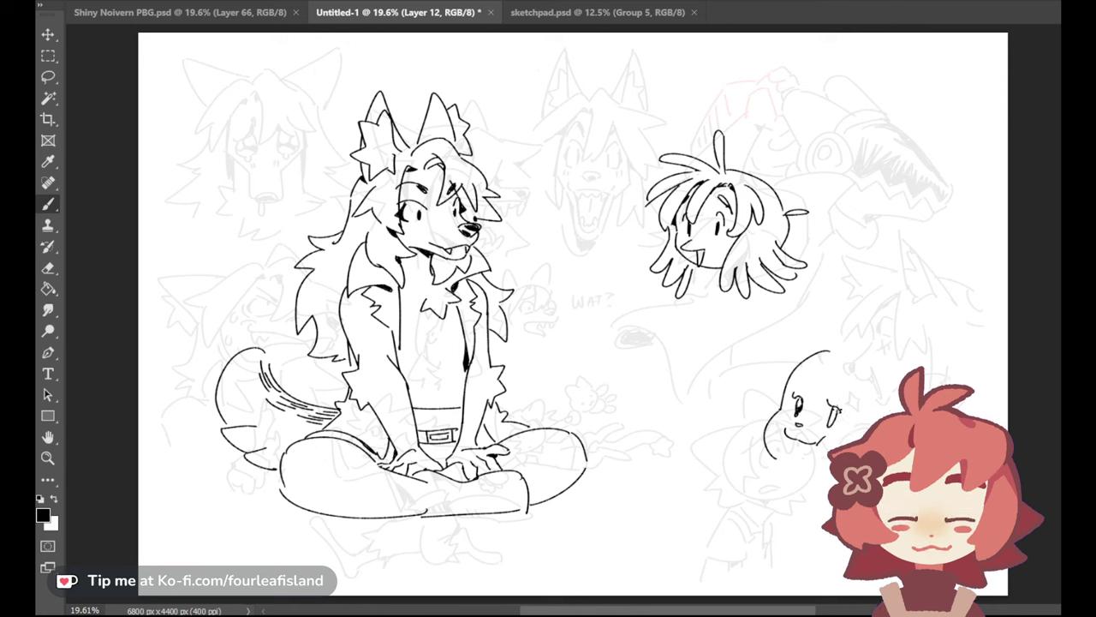
key("ctrl+z")
left_click_drag(830, 409, 831, 422)
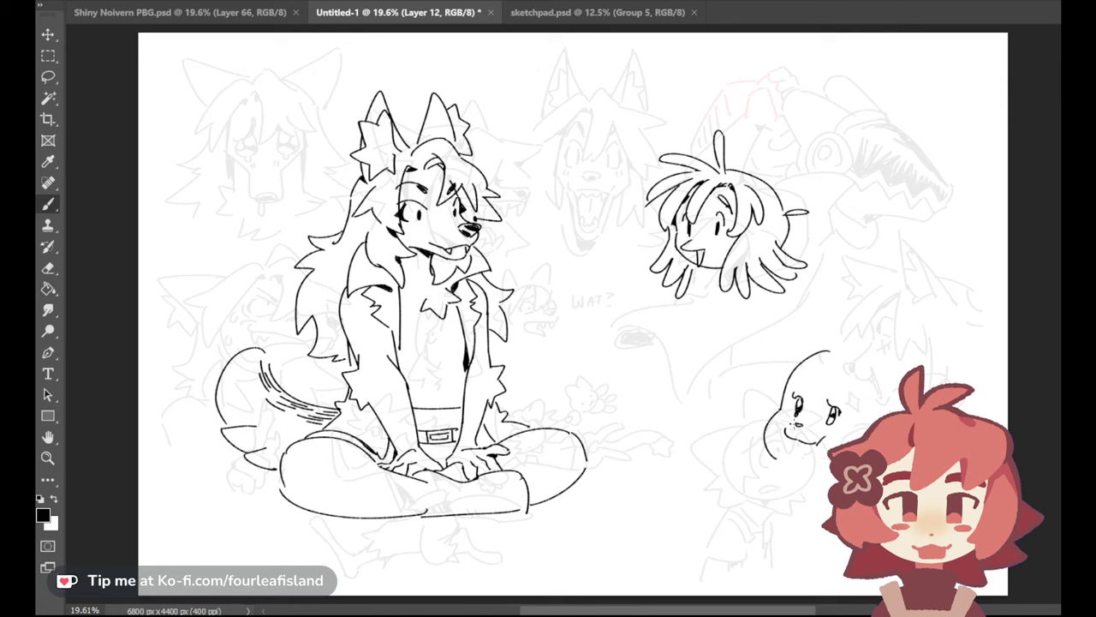
Redraw the bear's muzzle as a small rounded snout with a nose and mouth
key("ctrl+z")
mouse_move(785, 428)
left_mouse_down()
mouse_move(801, 421)
mouse_move(821, 435)
left_mouse_up()
key("ctrl+z")
key("ctrl+z")
key("ctrl+z")
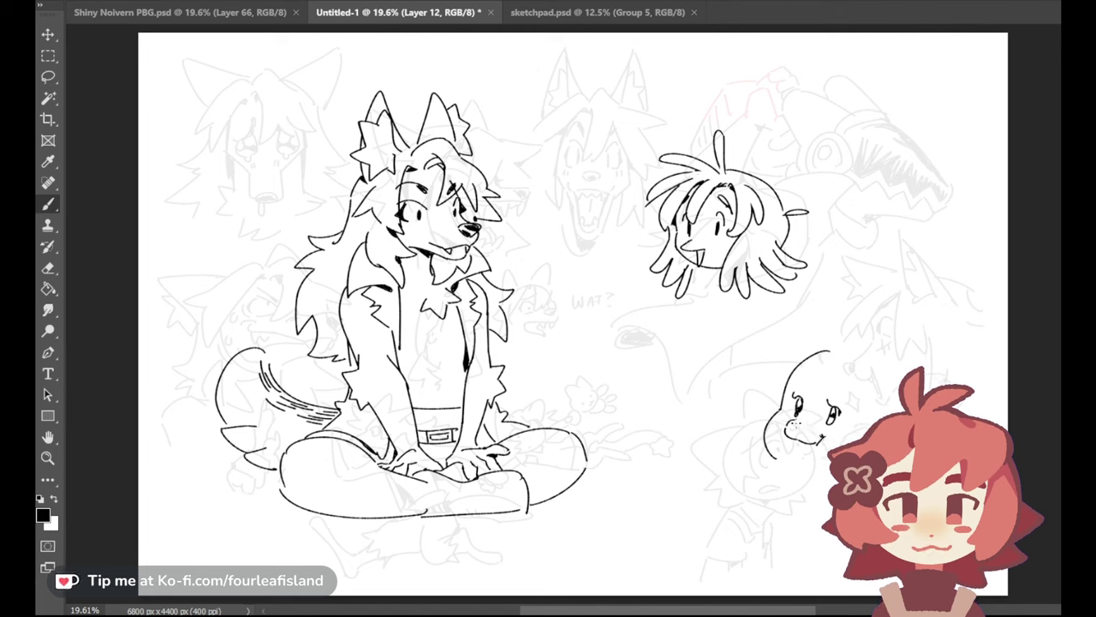
left_click_drag(797, 423, 803, 426)
Draw the bear's round near ear and extend the curve across the top of its head
mouse_move(814, 324)
left_mouse_down()
mouse_move(831, 351)
mouse_move(782, 364)
left_mouse_up()
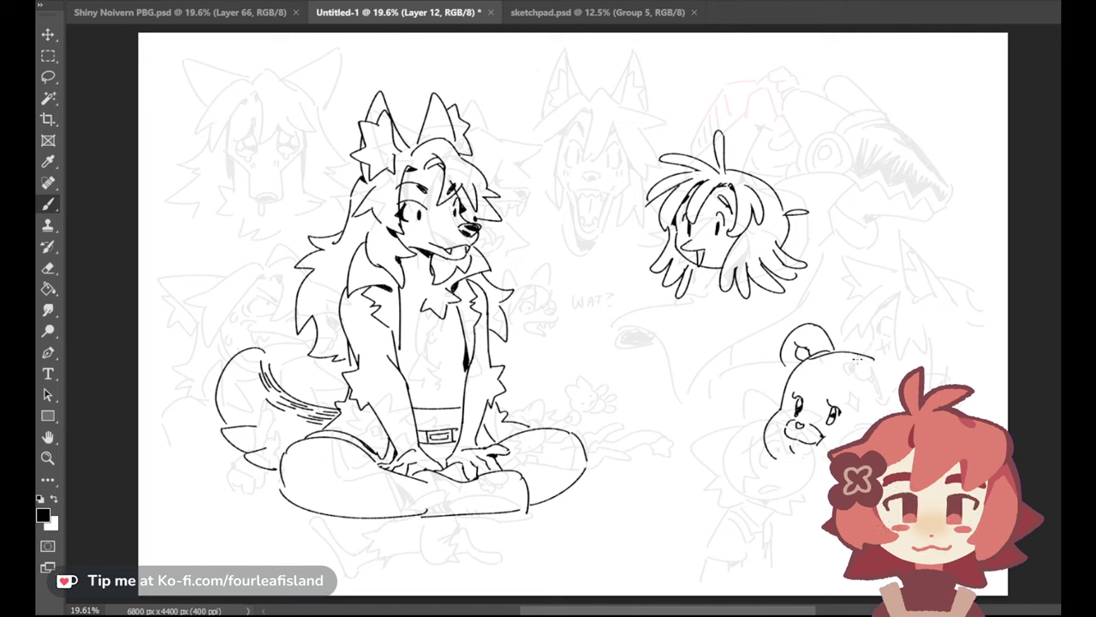
left_click_drag(809, 350, 891, 371)
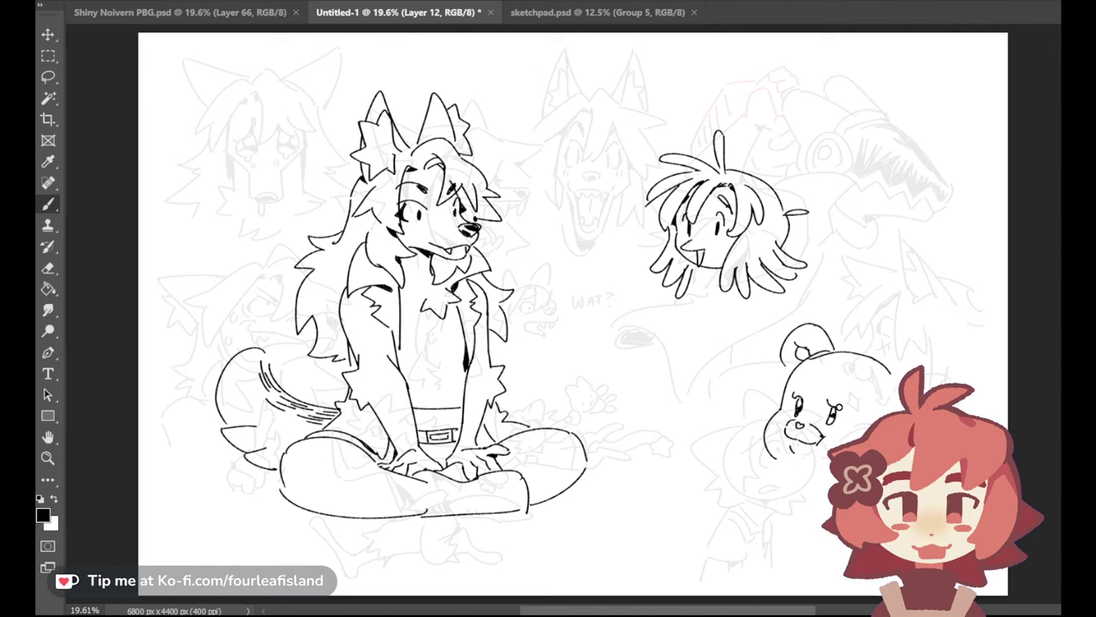
Clean up the bear's far eye and redraw the near eye with its brow
left_click(842, 411)
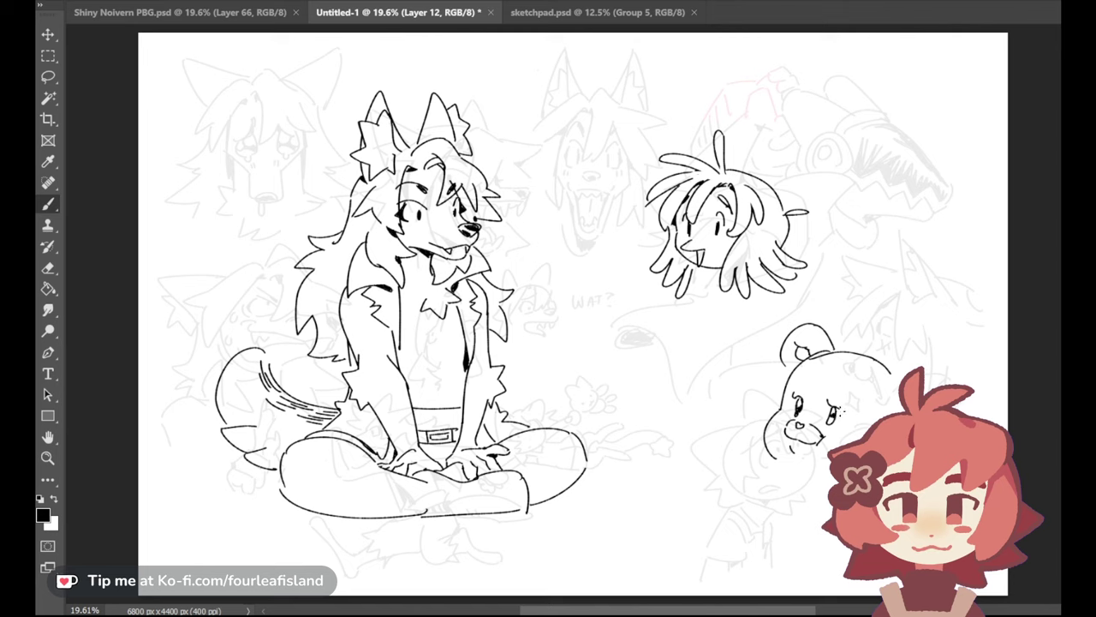
key("ctrl+z")
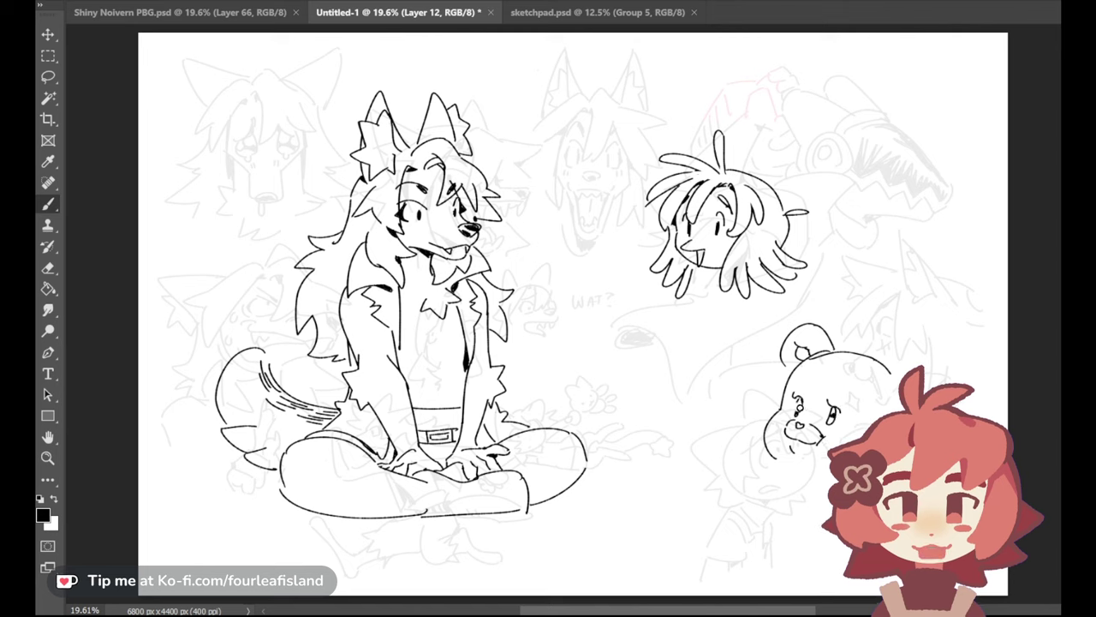
key("ctrl+z")
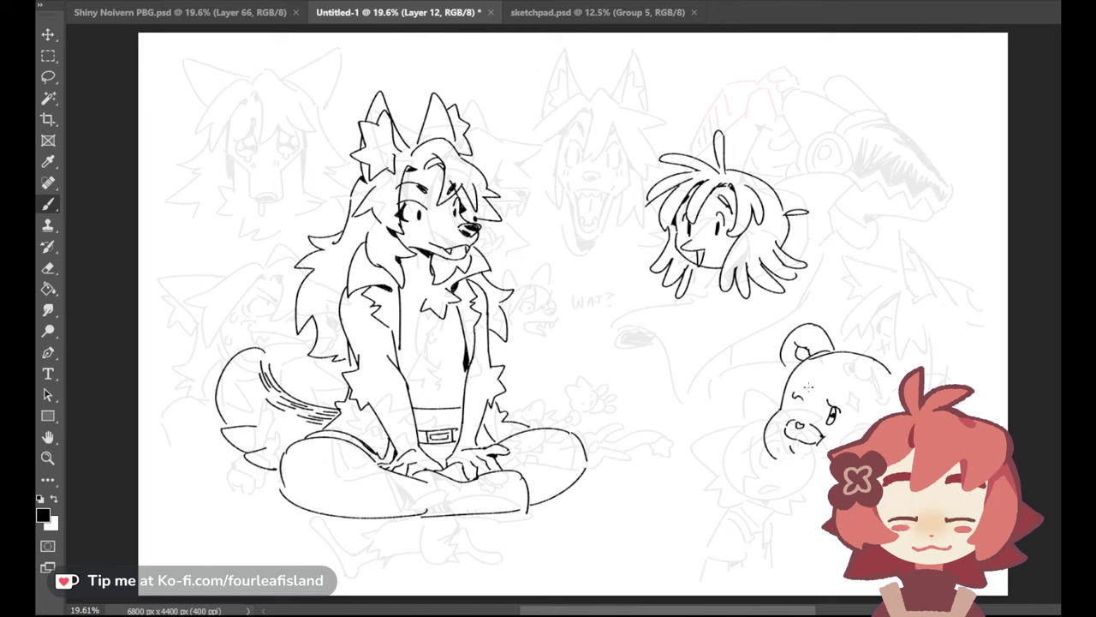
left_click_drag(799, 400, 796, 415)
left_click_drag(801, 399, 796, 414)
key("ctrl+z")
key("ctrl+z")
key("ctrl+z")
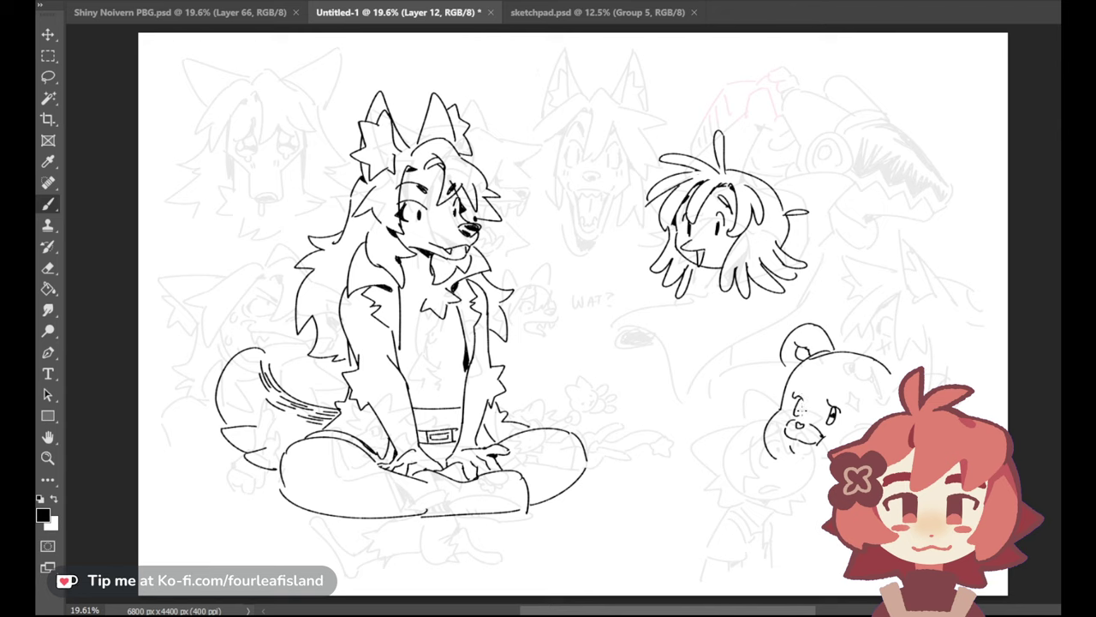
key("ctrl+z")
Draw the bear's round far ear at the side of its head
mouse_move(882, 368)
left_mouse_down()
mouse_move(921, 350)
mouse_move(935, 389)
left_mouse_up()
left_click(826, 387)
left_click(828, 393)
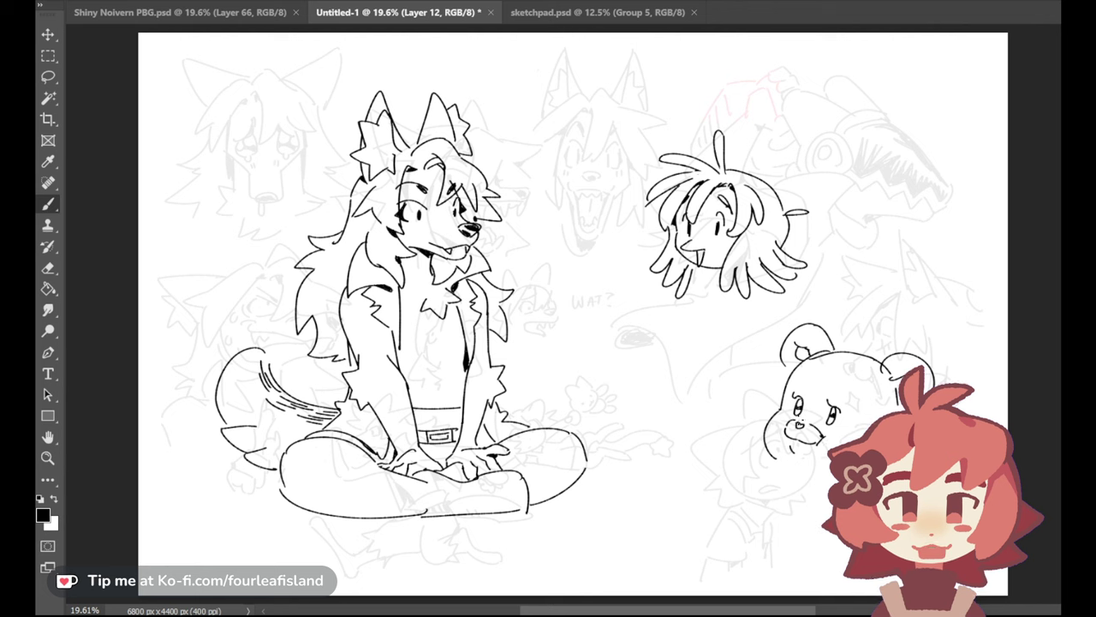
Move all the line art up and to the left on the canvas, and return to the Brush tool
left_click(48, 35)
left_click_drag(557, 247, 506, 204)
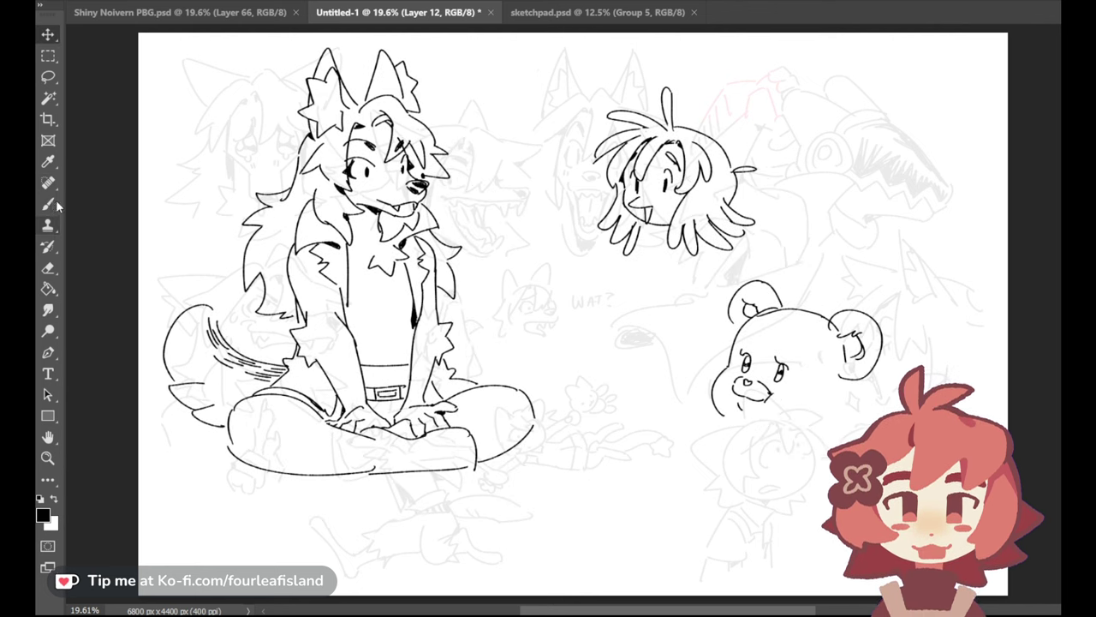
key("b")
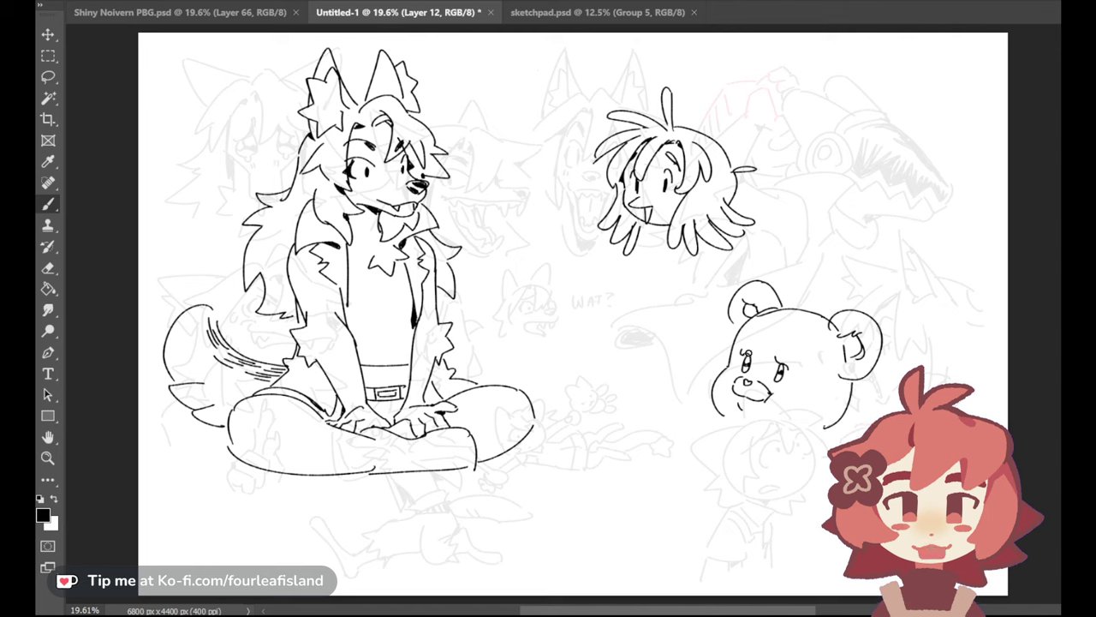
Erase the bear's eyes and near cheek, and redraw the cheeks and jaw with tufted fur edges
mouse_move(748, 352)
left_mouse_down()
mouse_move(747, 369)
mouse_move(779, 374)
left_mouse_up()
left_click_drag(716, 381, 717, 415)
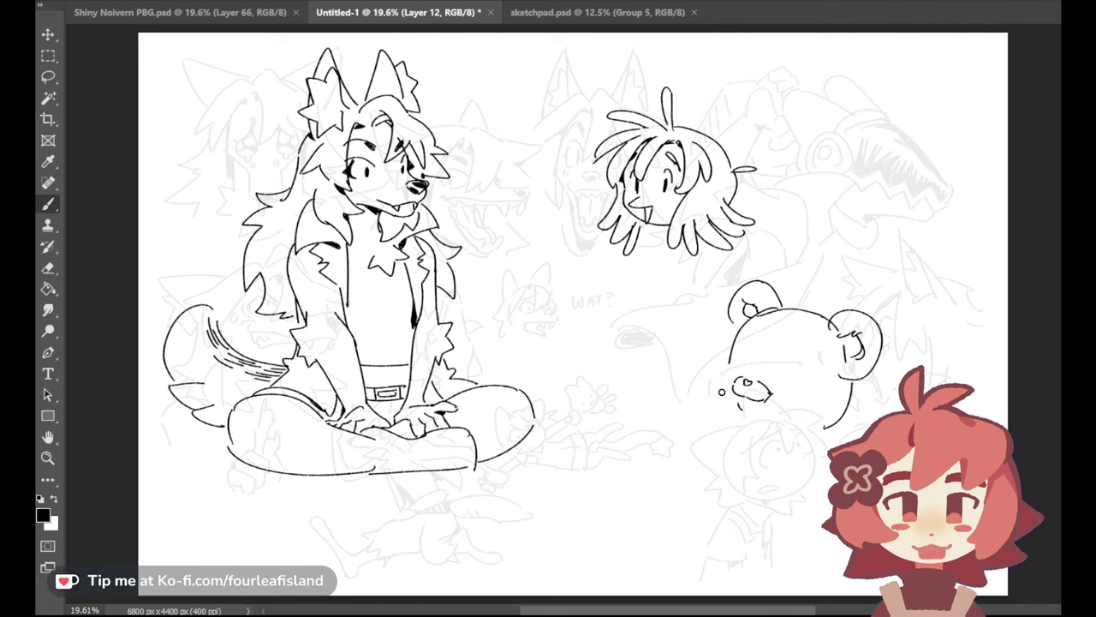
mouse_move(727, 359)
left_mouse_down()
mouse_move(707, 379)
mouse_move(729, 416)
left_mouse_up()
key("ctrl+z")
key("ctrl+z")
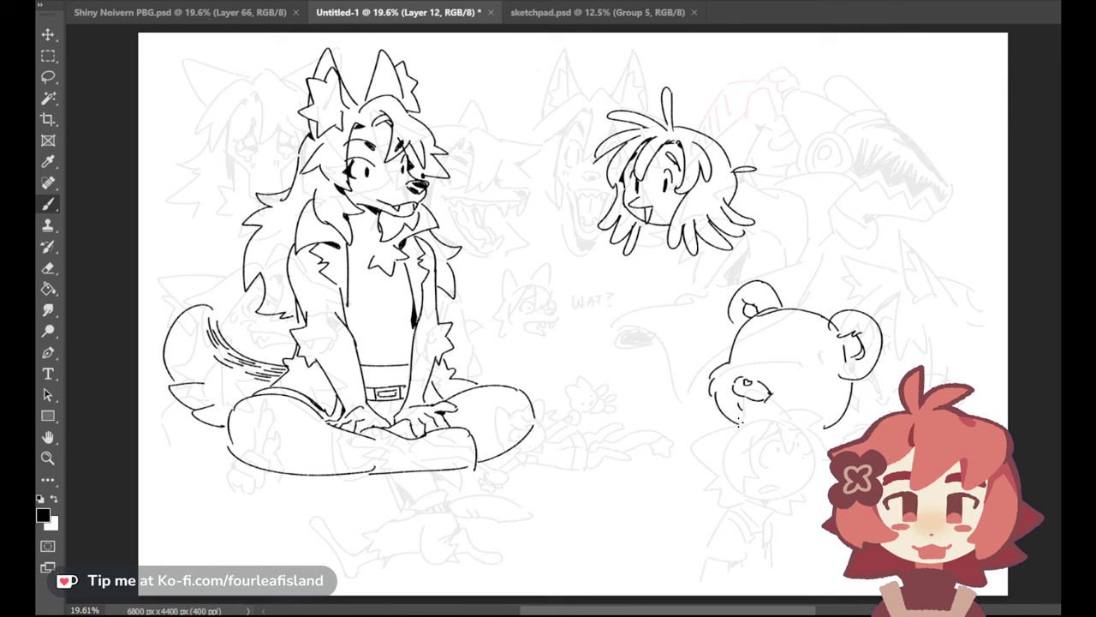
key("ctrl+z")
mouse_move(848, 403)
left_mouse_down()
mouse_move(822, 434)
mouse_move(801, 436)
left_mouse_up()
key("ctrl+z")
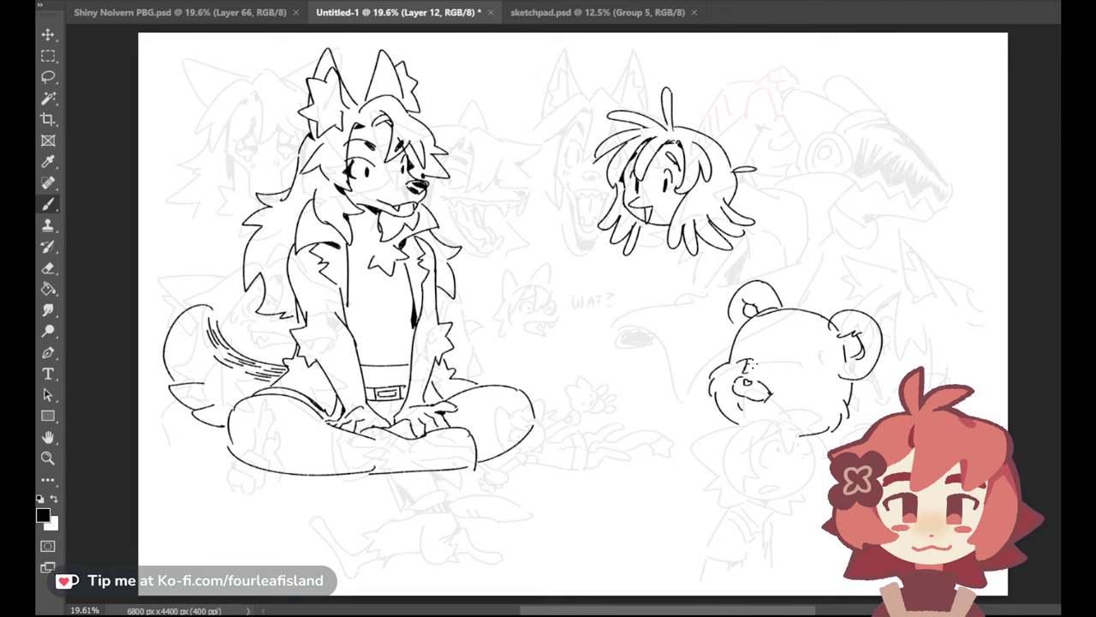
Redraw the bear's eyes as tall ovals with dark pupils, and add a raised brow above the far eye
left_click_drag(748, 360, 748, 371)
key("ctrl+z")
left_click_drag(785, 366, 783, 381)
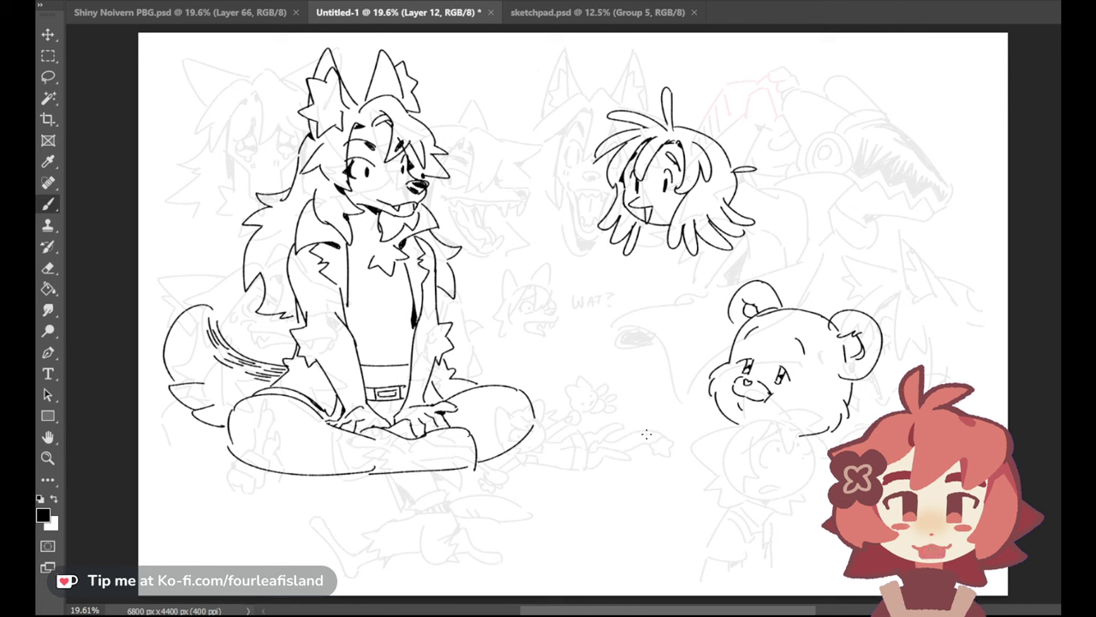
Draw the rounded near-side contour of the bear's body and a paw raised in front of its chest
left_click_drag(740, 428, 759, 432)
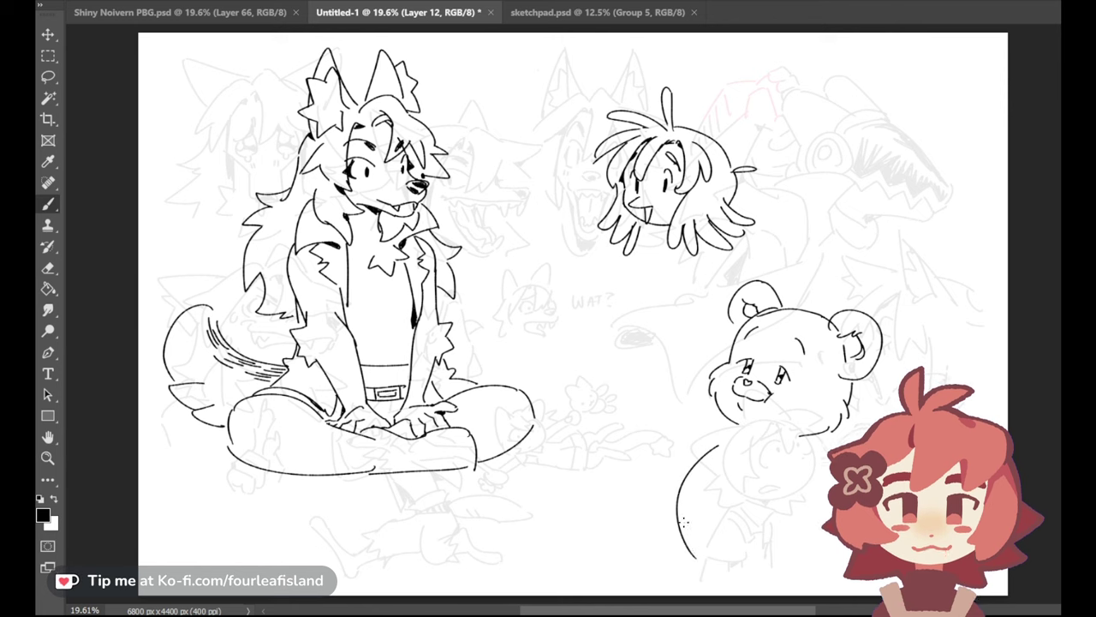
key("ctrl+z")
left_click_drag(718, 450, 709, 556)
key("ctrl+z")
mouse_move(729, 450)
left_mouse_down()
mouse_move(694, 556)
mouse_move(685, 519)
mouse_move(709, 556)
left_mouse_up()
key("ctrl+z")
mouse_move(766, 480)
left_mouse_down()
mouse_move(798, 478)
mouse_move(785, 507)
mouse_move(835, 538)
left_mouse_up()
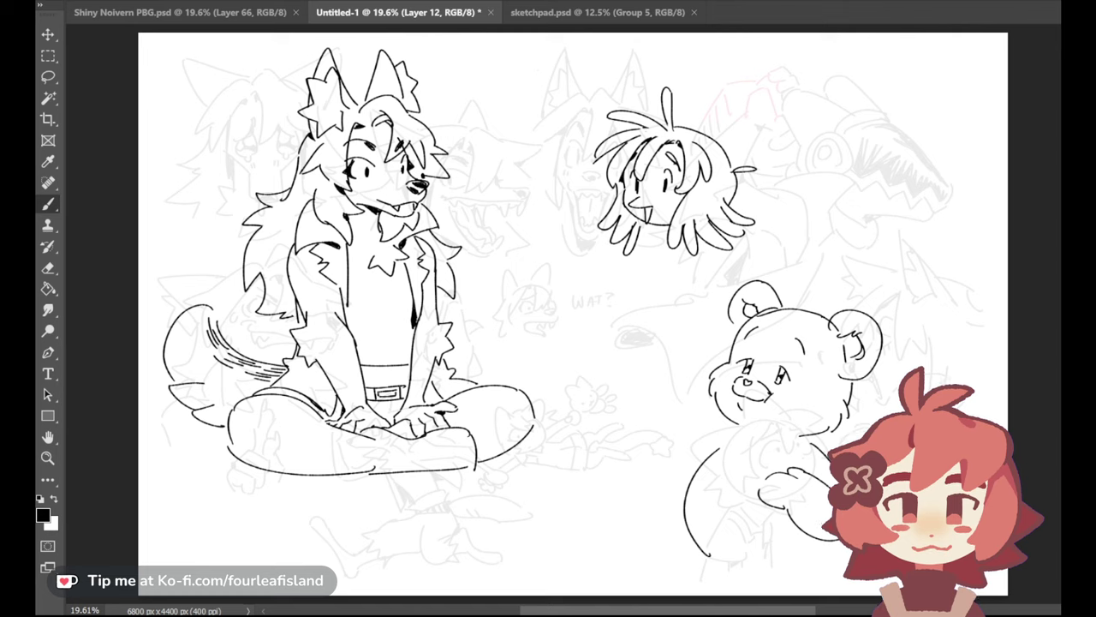
Draw the bear's far arm bent outward at the elbow, with one paw raised to its chin and tufted fur along the elbow
mouse_move(705, 418)
left_mouse_down()
mouse_move(728, 417)
mouse_move(723, 451)
left_mouse_up()
key("ctrl+z")
key("ctrl+z")
key("ctrl+z")
mouse_move(734, 423)
left_mouse_down()
mouse_move(730, 451)
mouse_move(692, 440)
mouse_move(658, 465)
mouse_move(694, 426)
mouse_move(645, 483)
left_mouse_up()
key("ctrl+z")
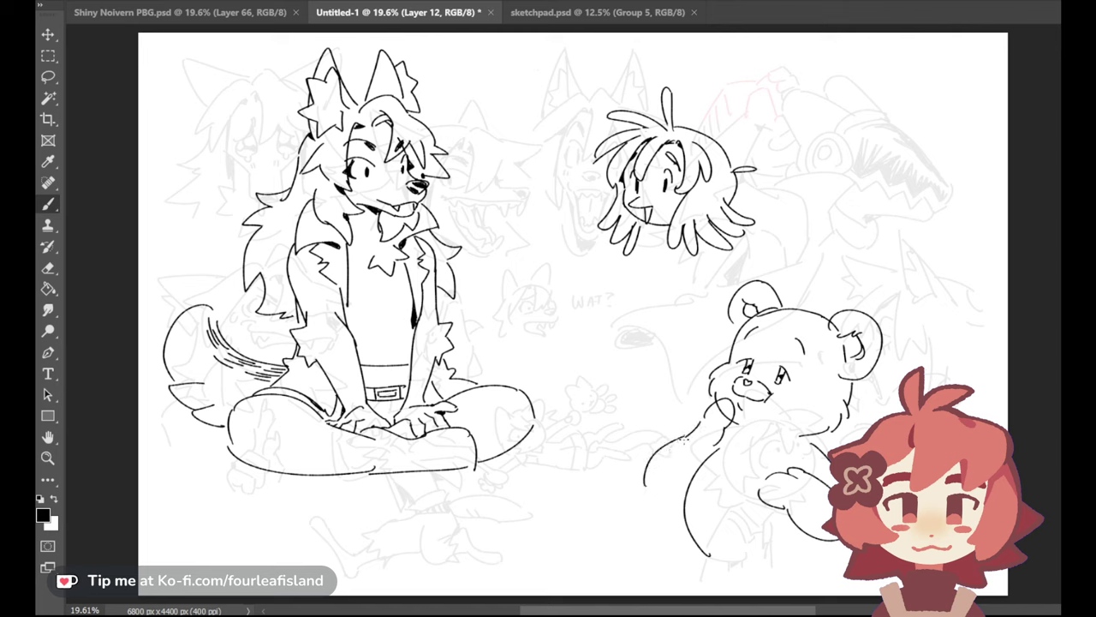
key("ctrl+z")
mouse_move(686, 438)
left_mouse_down()
mouse_move(654, 453)
mouse_move(664, 481)
mouse_move(660, 470)
mouse_move(688, 493)
mouse_move(662, 468)
mouse_move(682, 491)
left_mouse_up()
key("ctrl+z")
key("ctrl+z")
key("ctrl+z")
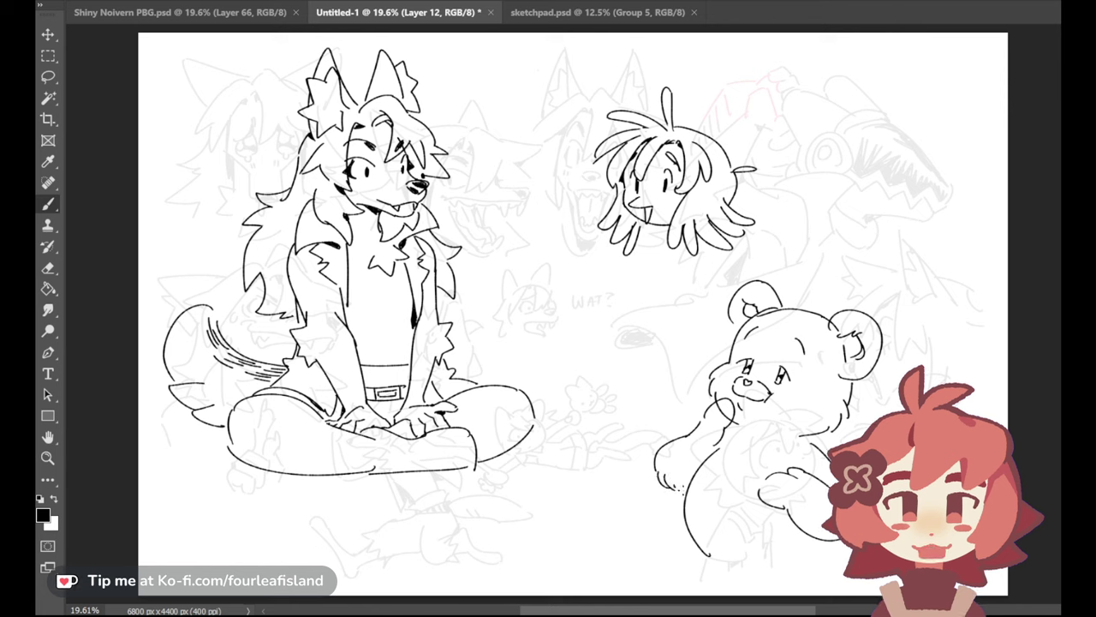
Draw the bear's rounded belly outline and a star-shaped badge with ribbon tails on it, and add a short neck line under the chin
left_click_drag(745, 433, 765, 429)
mouse_move(700, 509)
left_mouse_down()
mouse_move(731, 515)
mouse_move(742, 471)
left_mouse_up()
mouse_move(718, 517)
left_mouse_down()
mouse_move(762, 530)
mouse_move(744, 497)
mouse_move(730, 533)
left_mouse_up()
left_click_drag(722, 453, 768, 468)
mouse_move(787, 551)
left_mouse_down()
mouse_move(758, 564)
mouse_move(716, 558)
mouse_move(773, 559)
left_mouse_up()
key("ctrl+z")
key("ctrl+z")
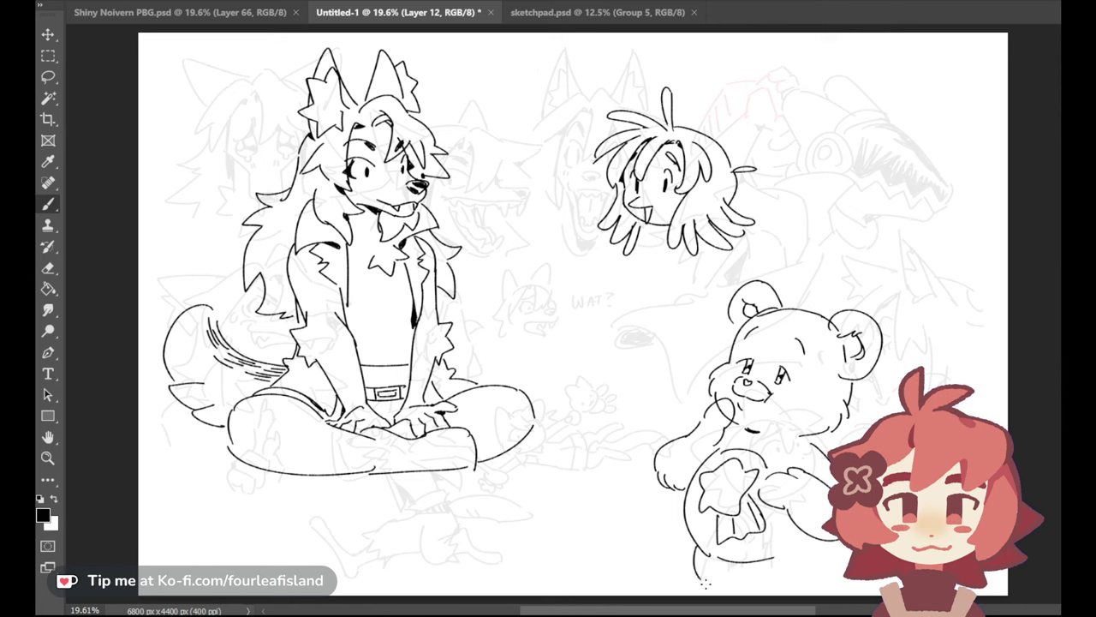
Draw the bear's legs below the belly, darken the neck shadow, and clean up the line crossing the raised paw
left_click_drag(699, 548, 707, 588)
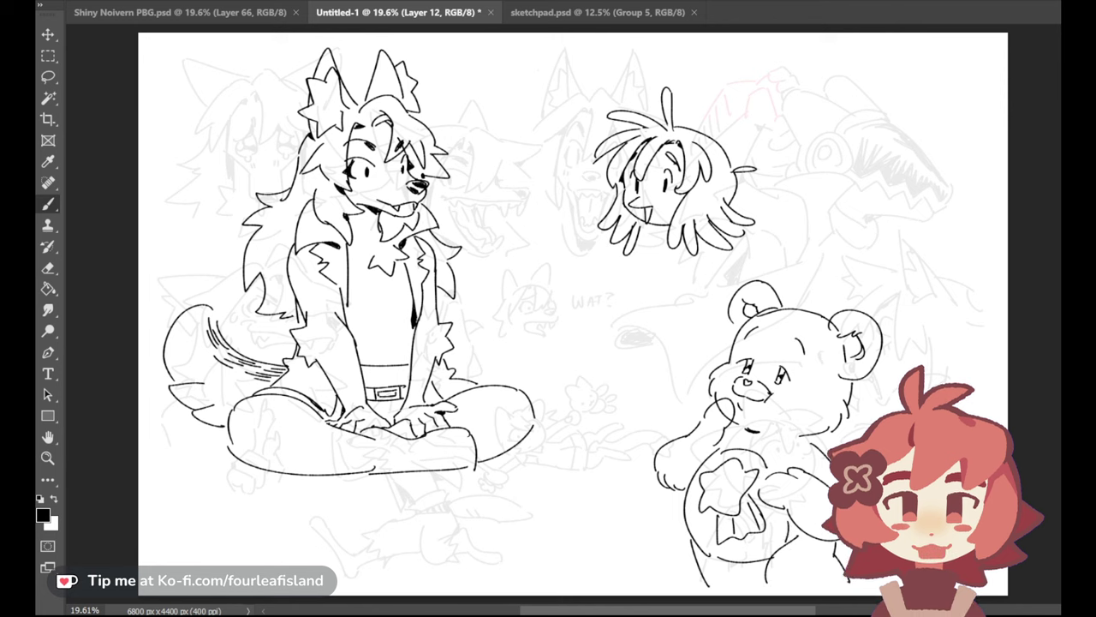
left_click_drag(806, 436, 820, 447)
left_click_drag(727, 414, 720, 406)
Lasso the whole bear, cut it from the line art layer, and paste it onto a new layer
left_click(47, 76)
mouse_move(917, 302)
left_mouse_down()
mouse_move(617, 394)
mouse_move(629, 596)
mouse_move(856, 591)
left_mouse_up()
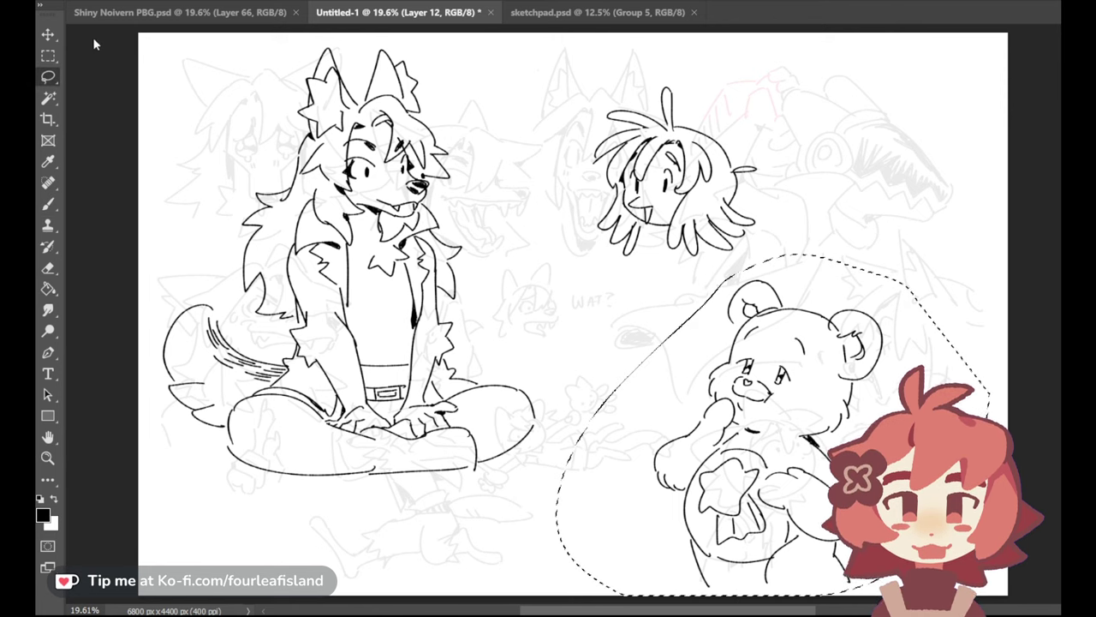
key("ctrl+x")
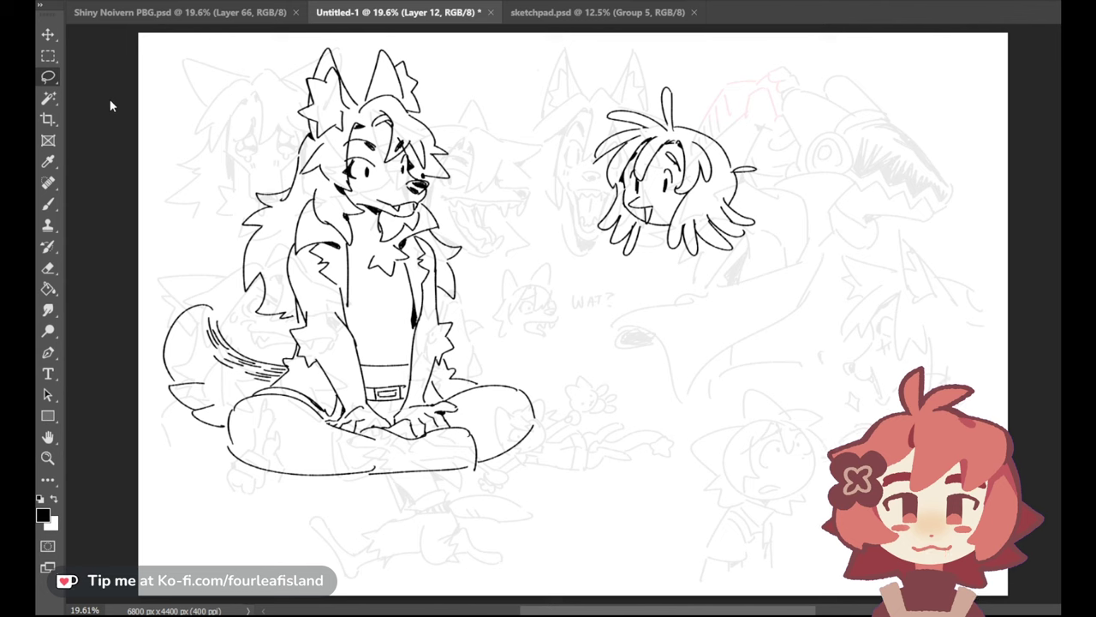
key("ctrl+v")
Clear the cross-legged canine and the shaggy-haired character's head from the canvas
left_click(48, 34)
mouse_move(621, 323)
left_mouse_down()
mouse_move(810, 271)
mouse_move(916, 224)
left_mouse_up()
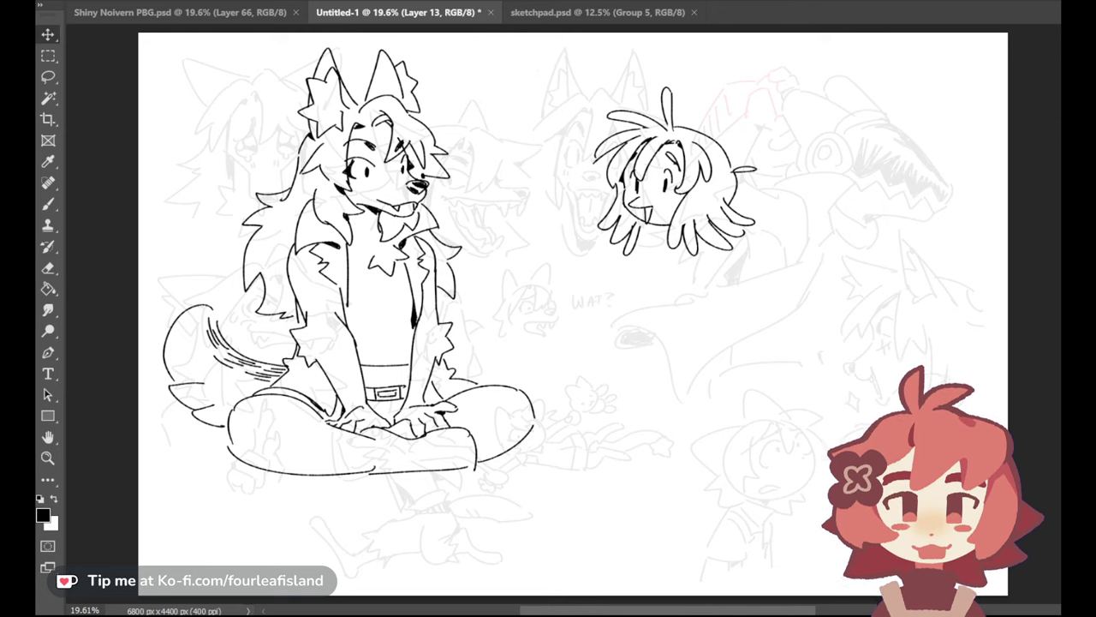
key("Delete")
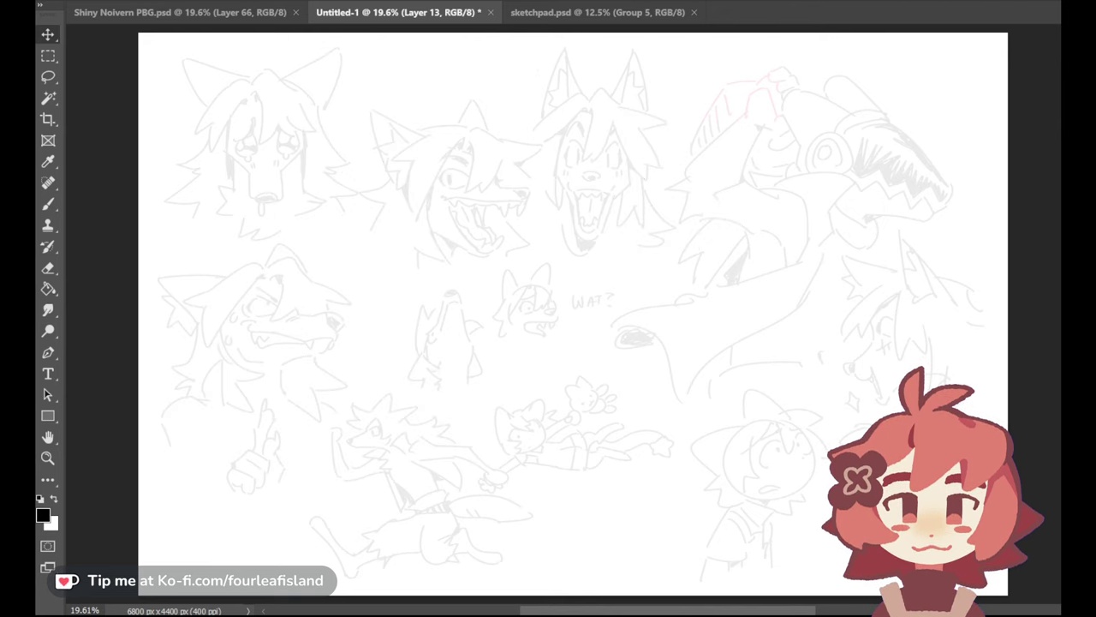